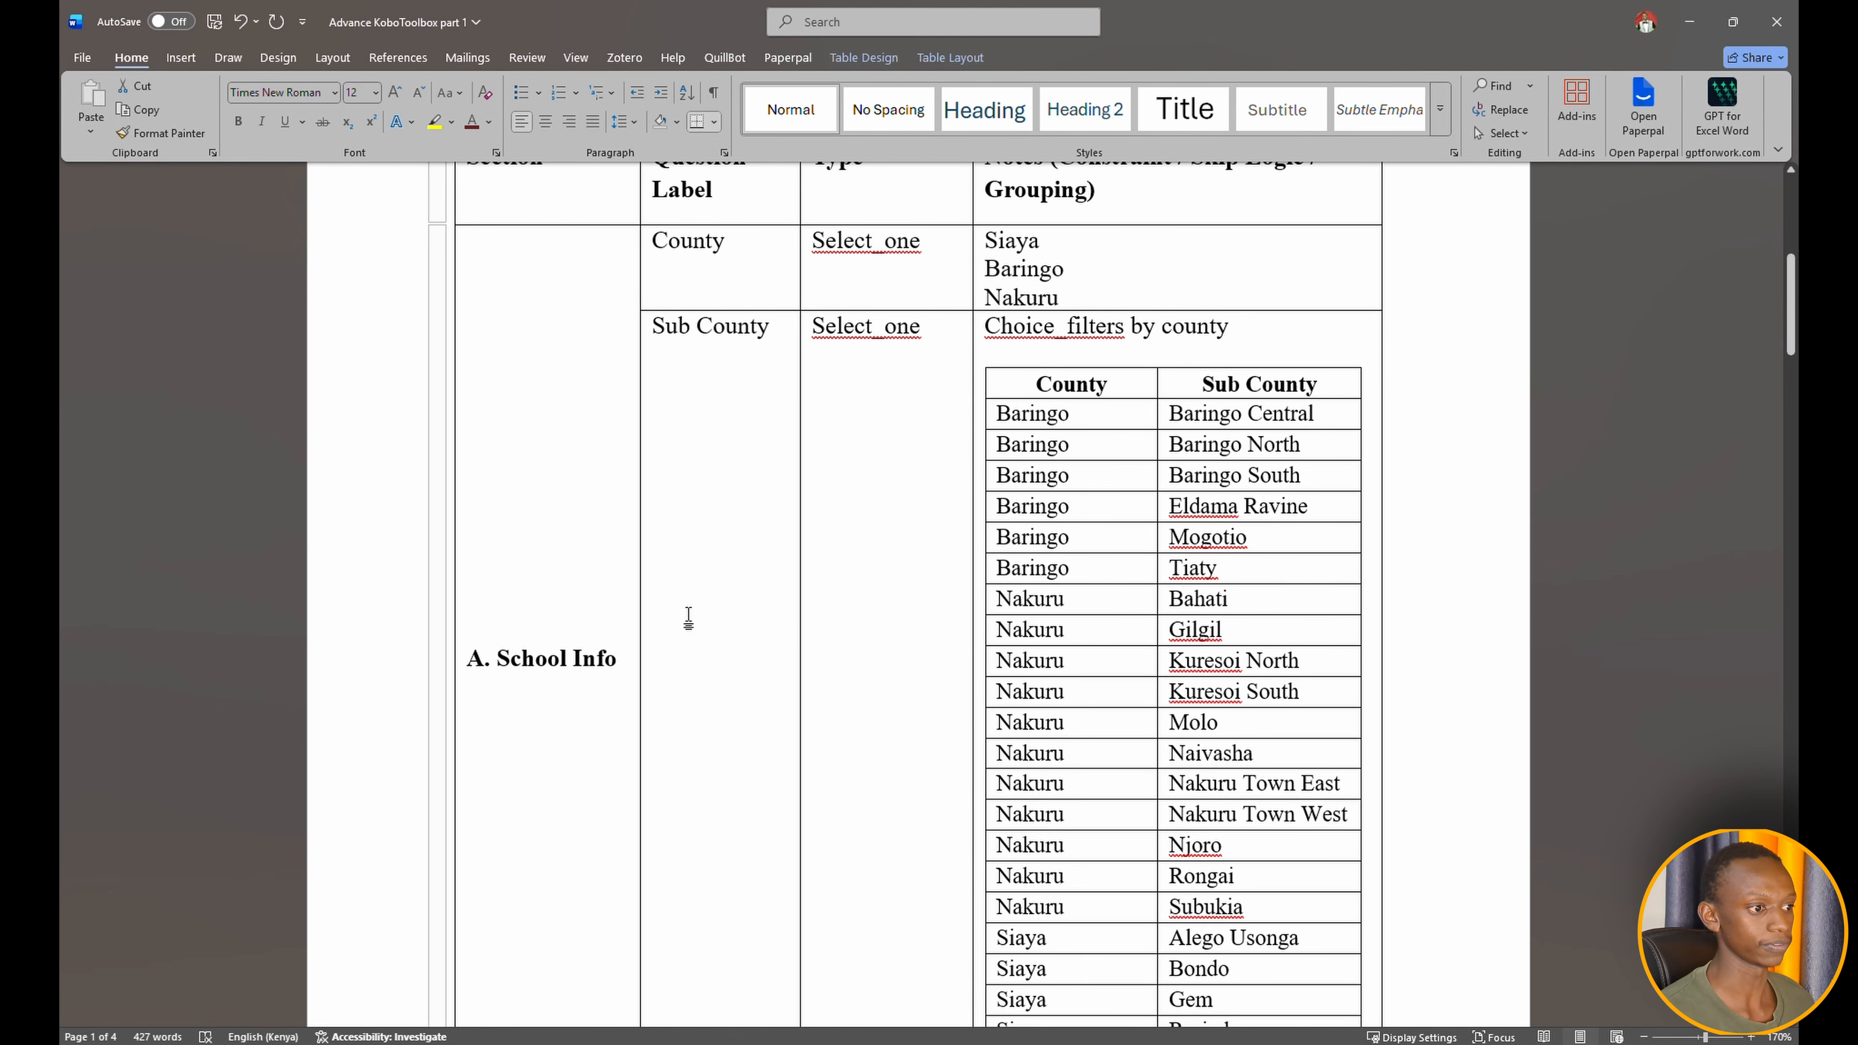
# Bring the Advance KoboToolbox Part 1 workbook to the front and maximize its window.
pyautogui.scroll(1, 692, 615)
pyautogui.scroll(-5, 696, 611)
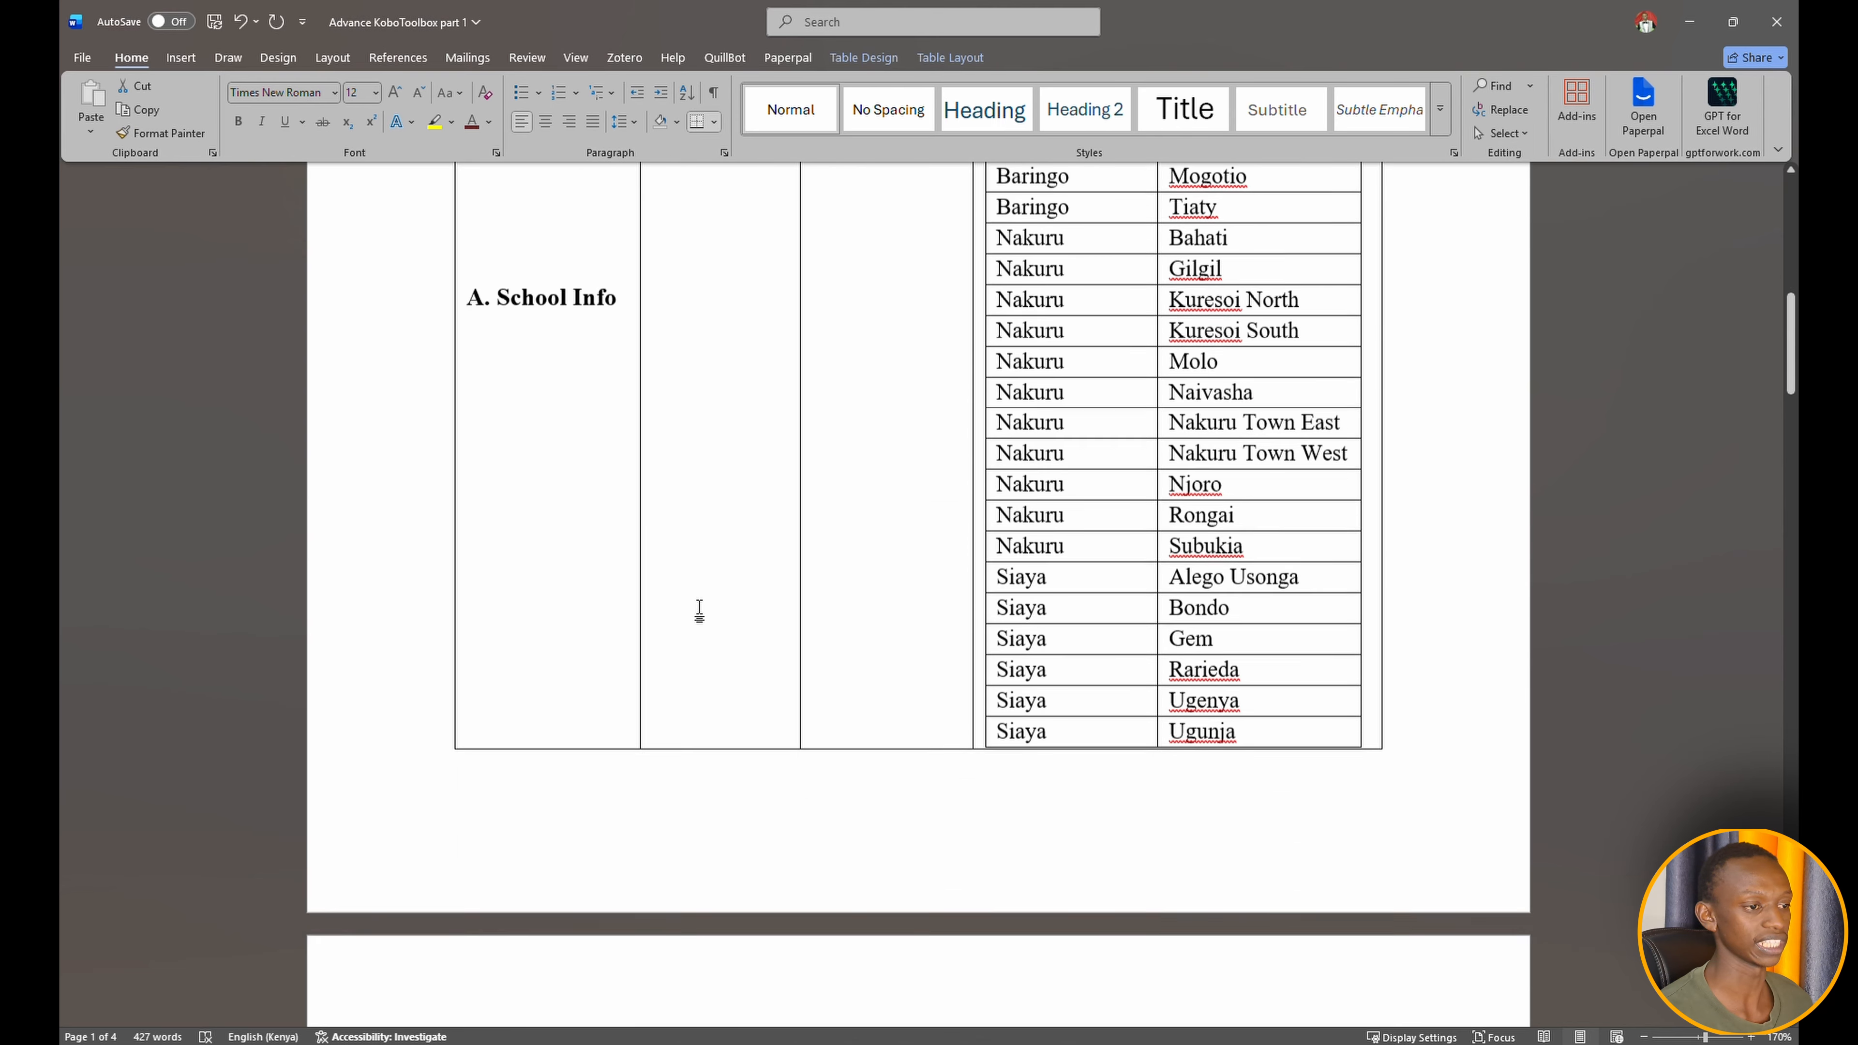
pyautogui.scroll(-6, 699, 610)
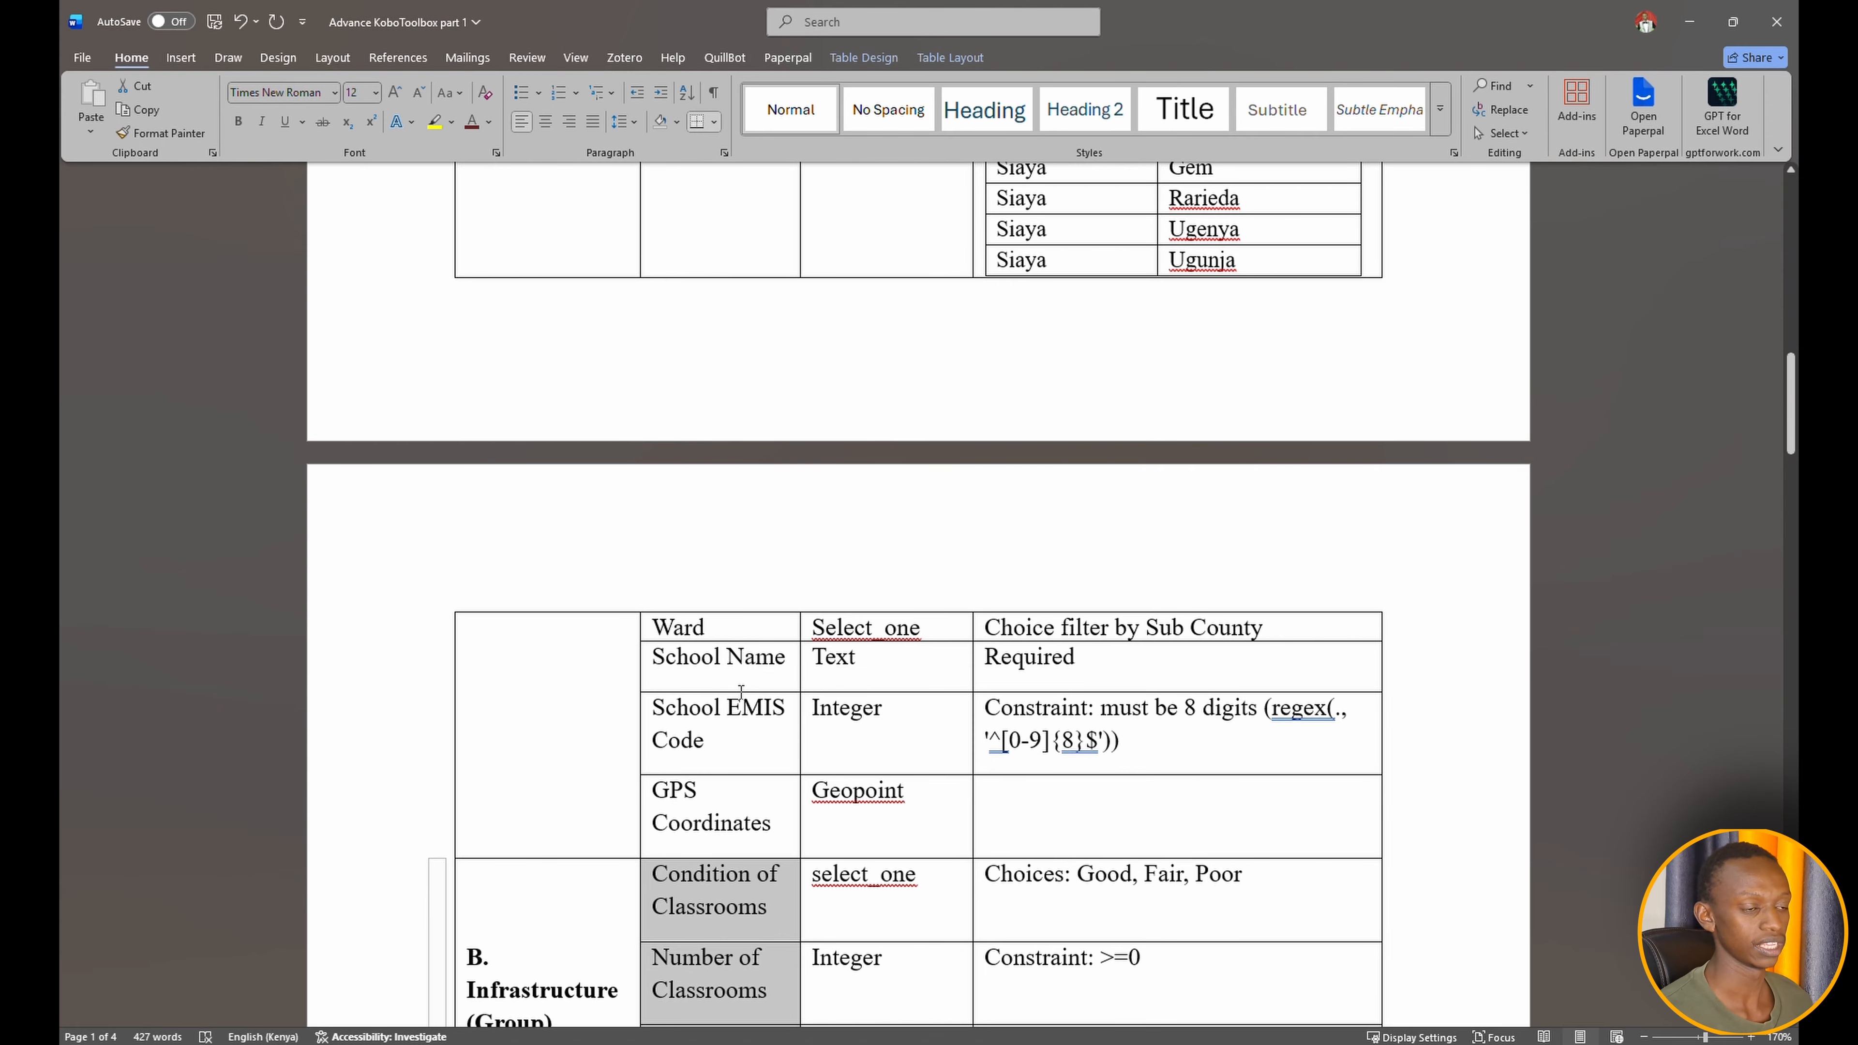
pyautogui.scroll(-8, 782, 720)
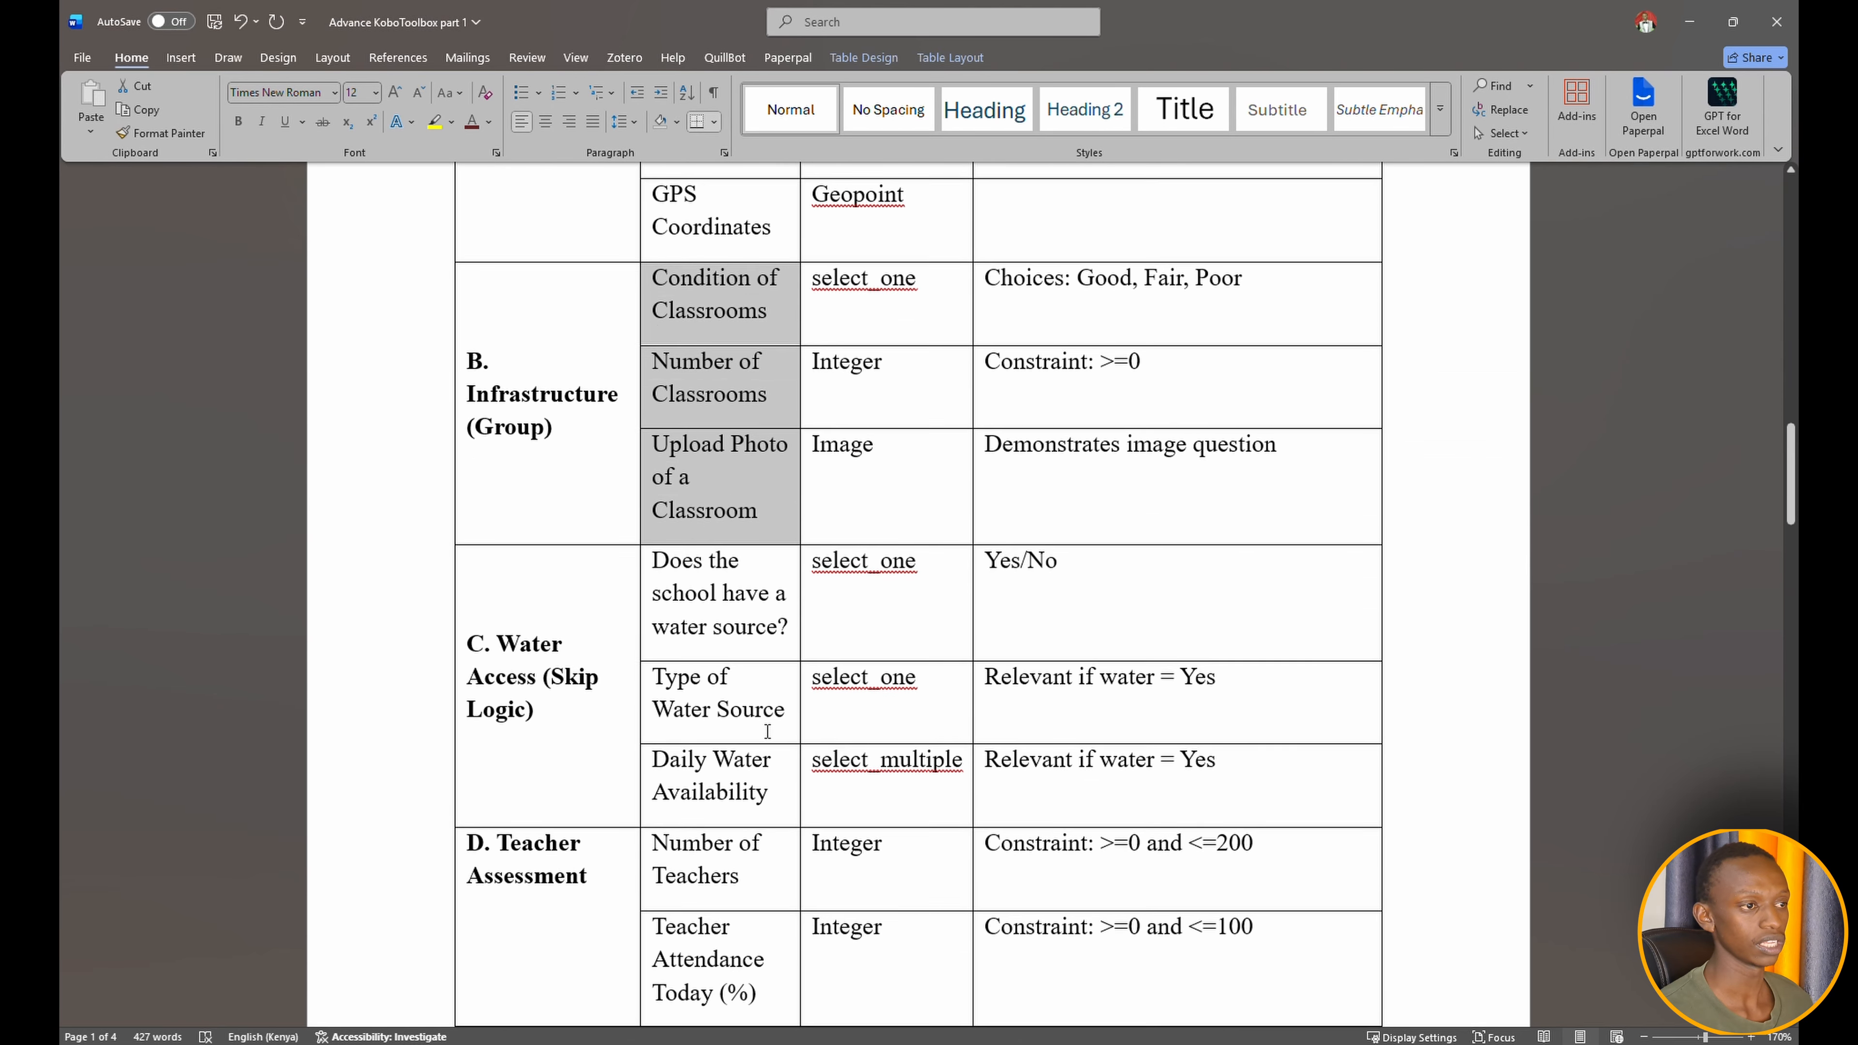
pyautogui.scroll(1, 768, 732)
pyautogui.scroll(3, 768, 732)
pyautogui.scroll(-4, 752, 602)
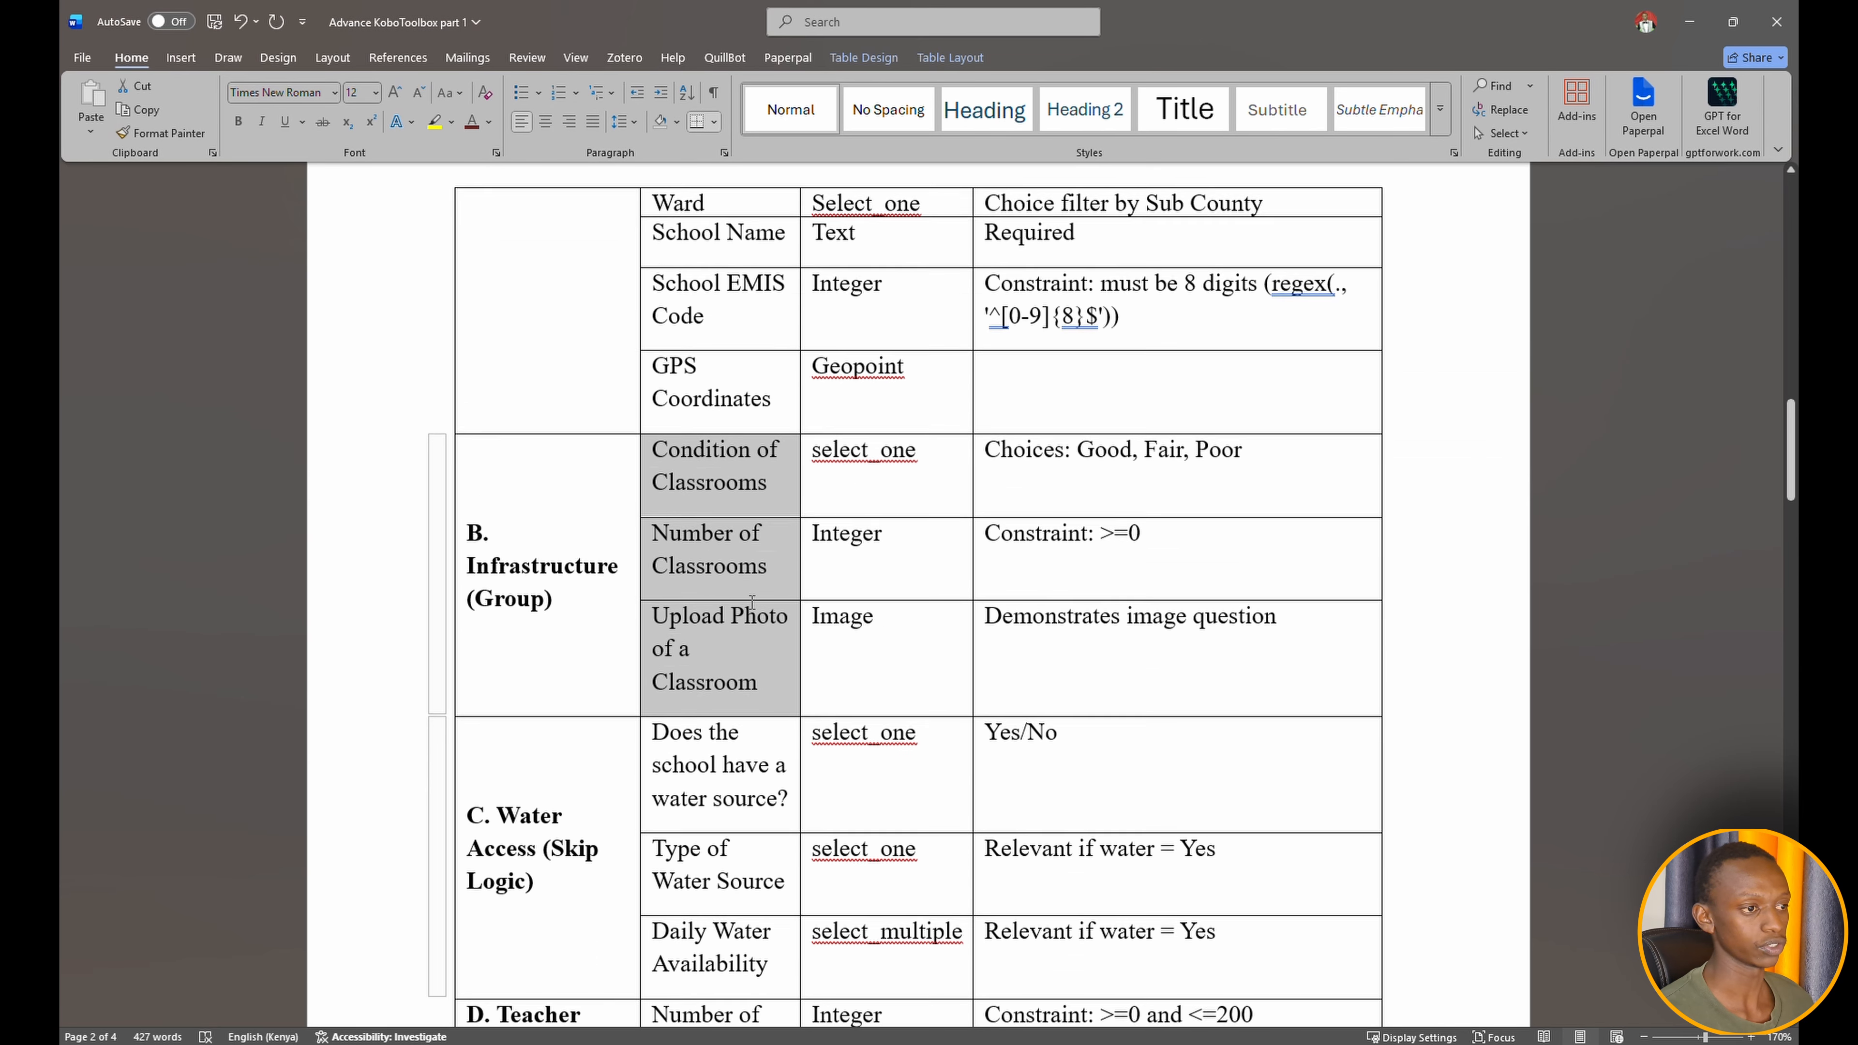
pyautogui.scroll(-1, 752, 602)
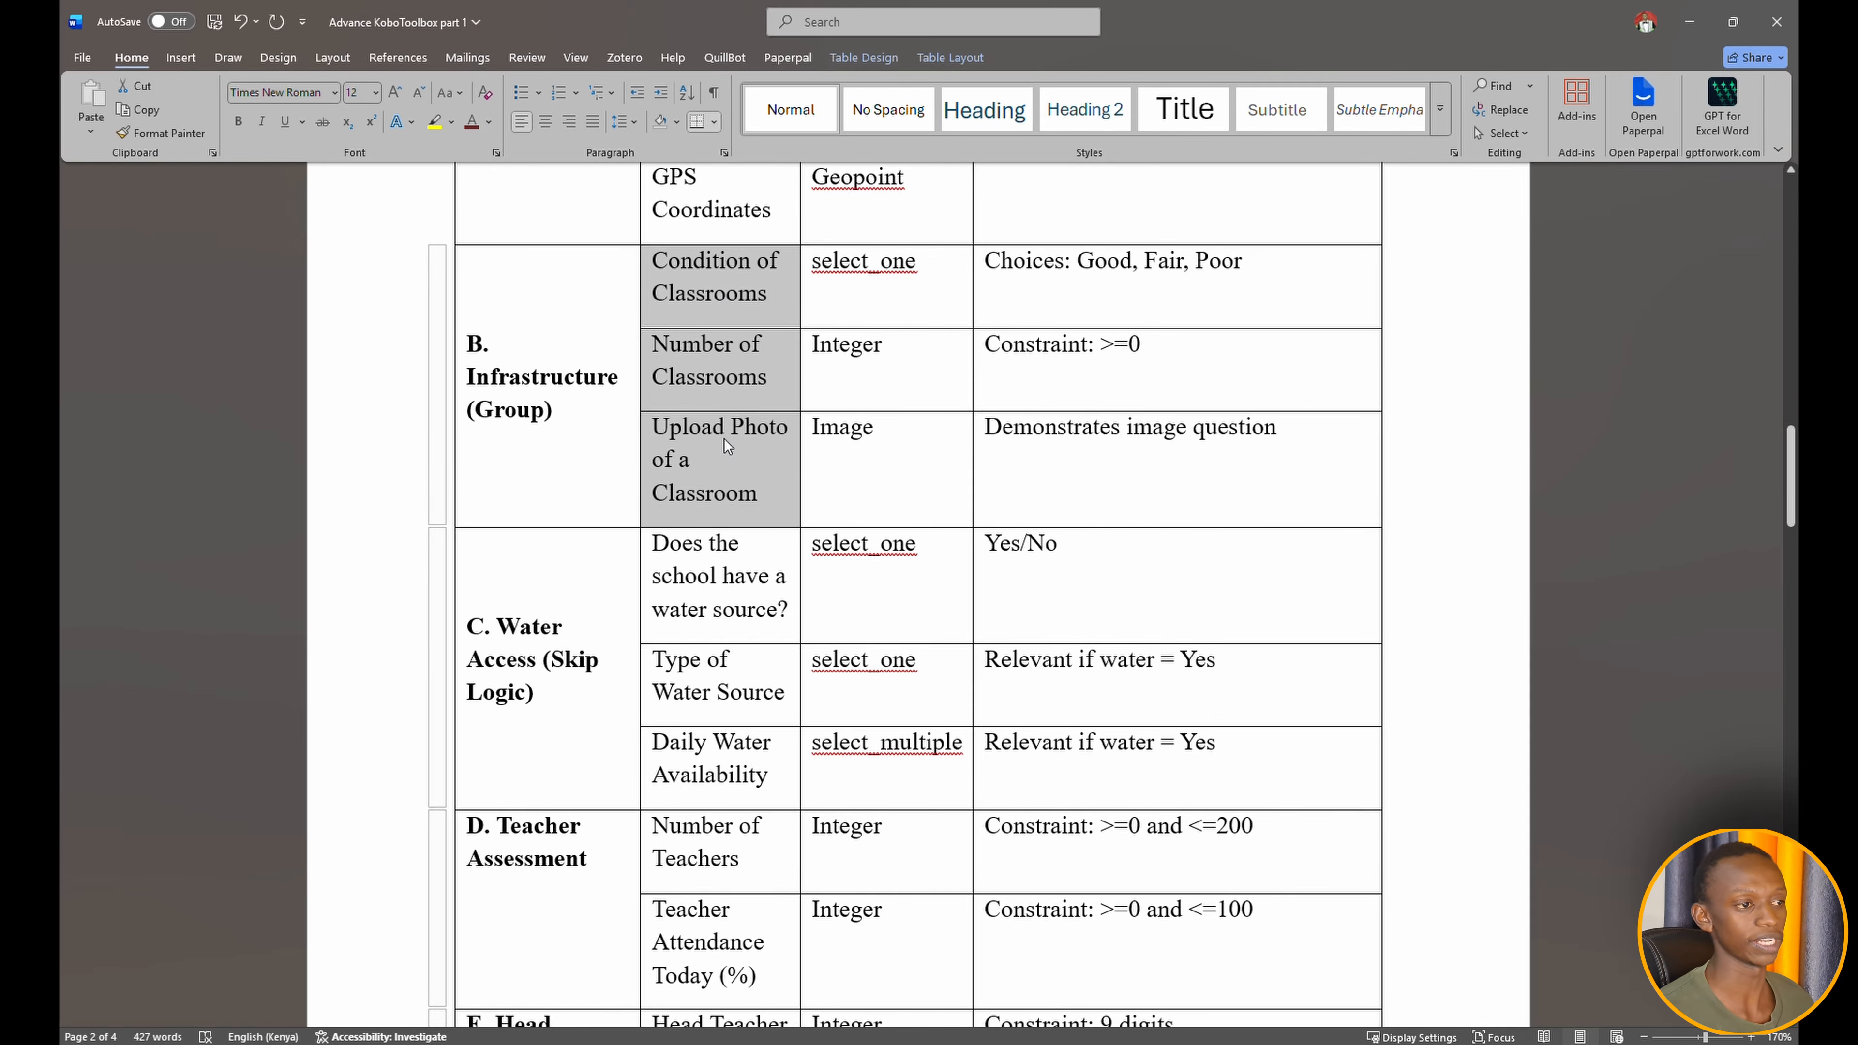
pyautogui.scroll(-4, 724, 439)
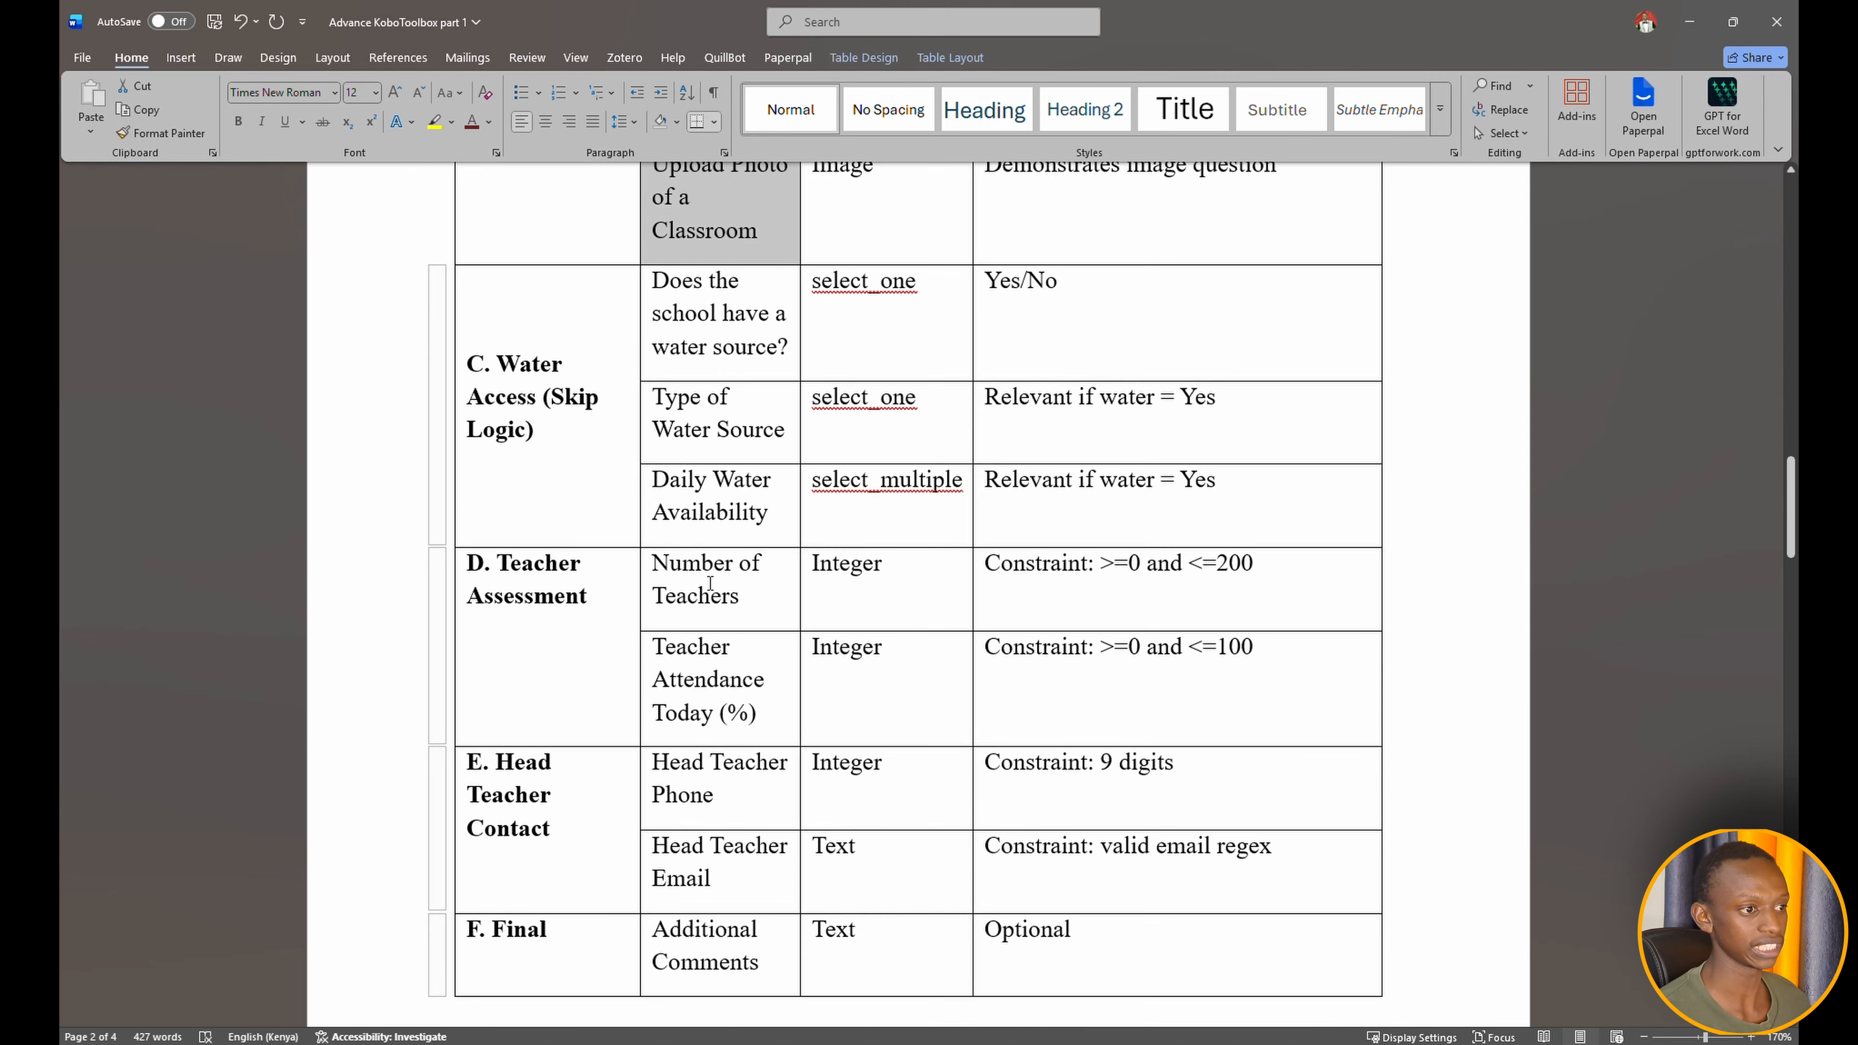
pyautogui.scroll(-3, 709, 583)
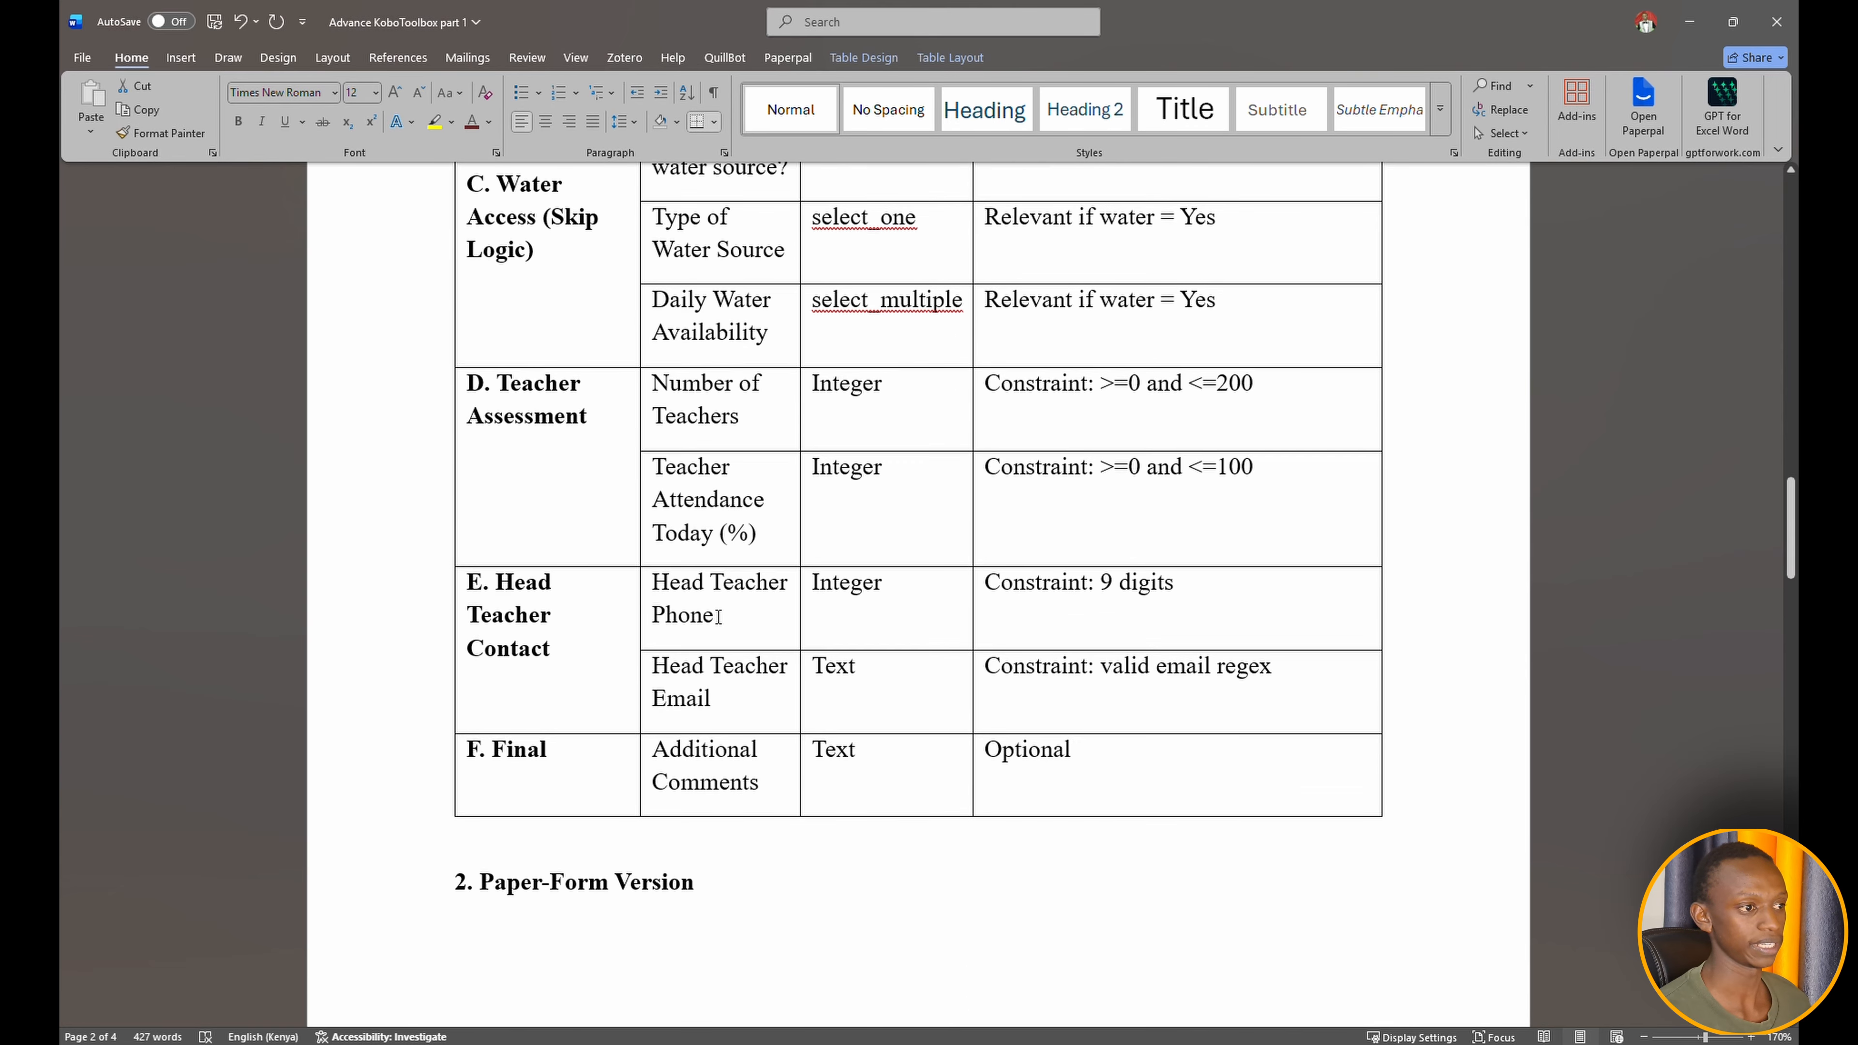
pyautogui.scroll(-1, 719, 616)
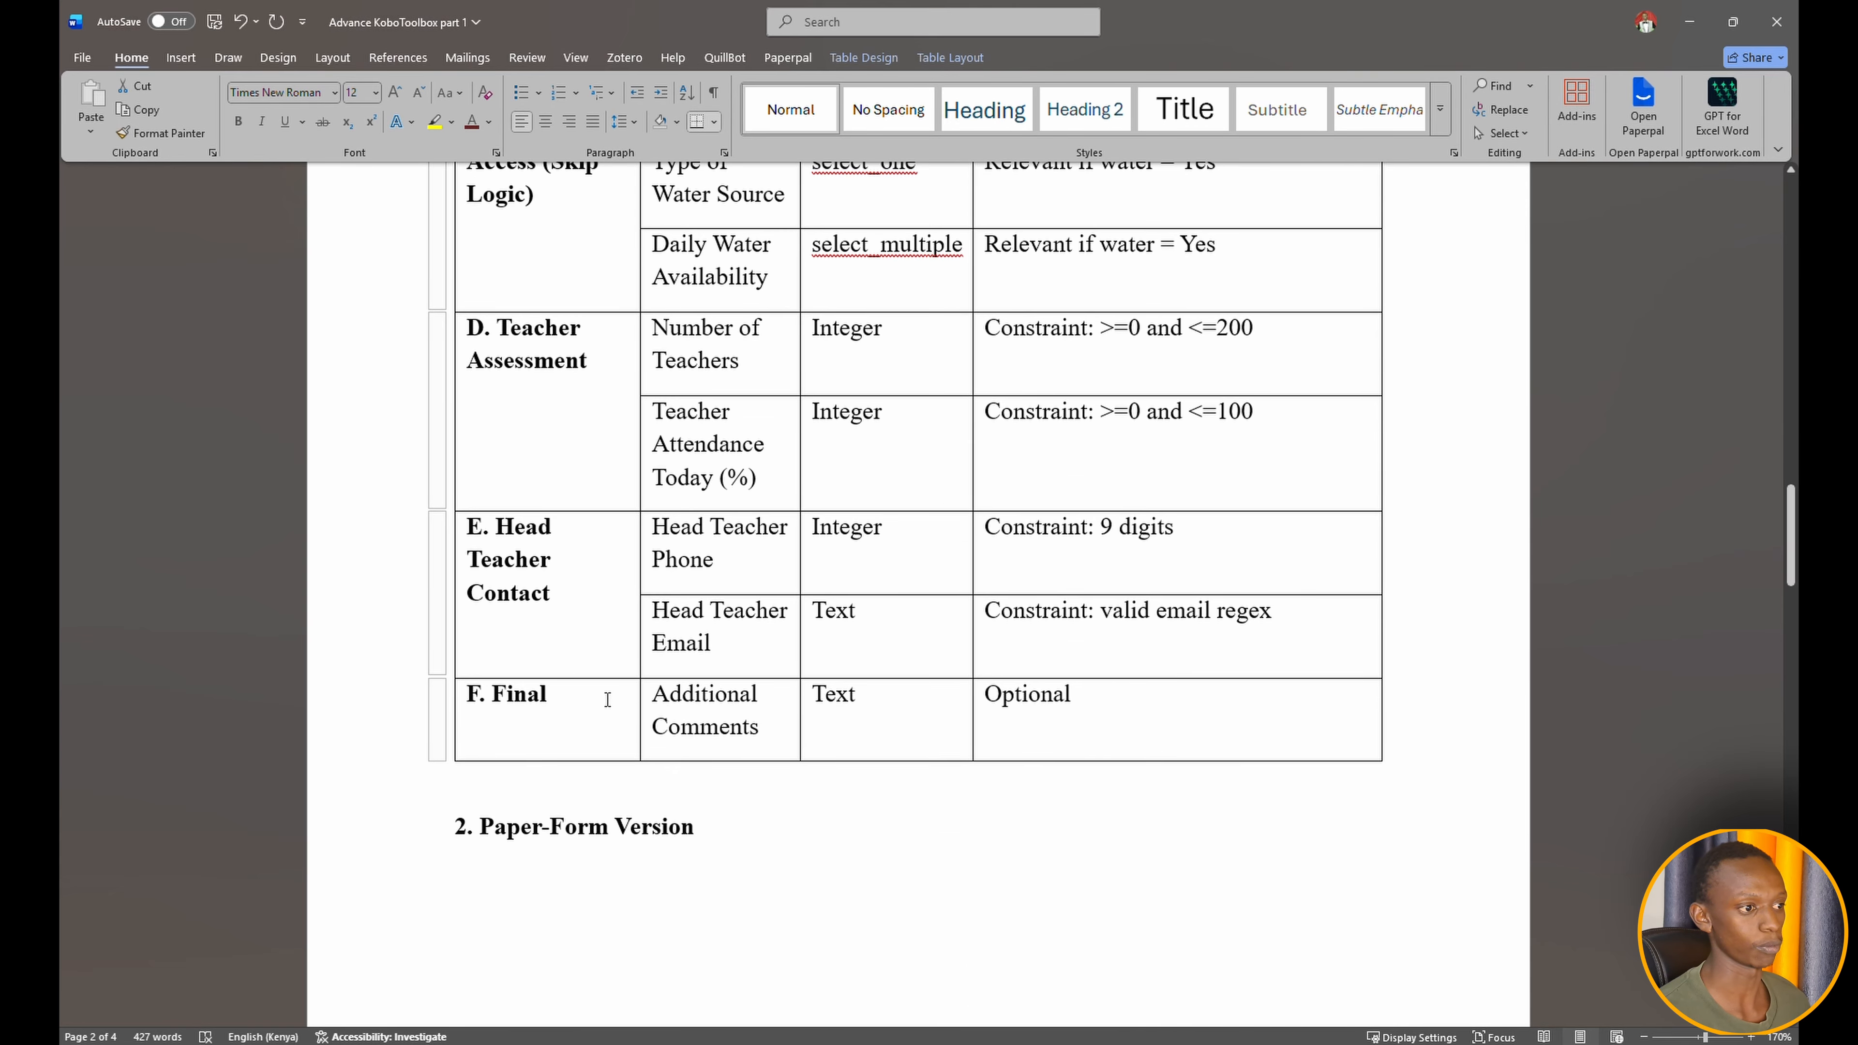
pyautogui.scroll(-12, 607, 700)
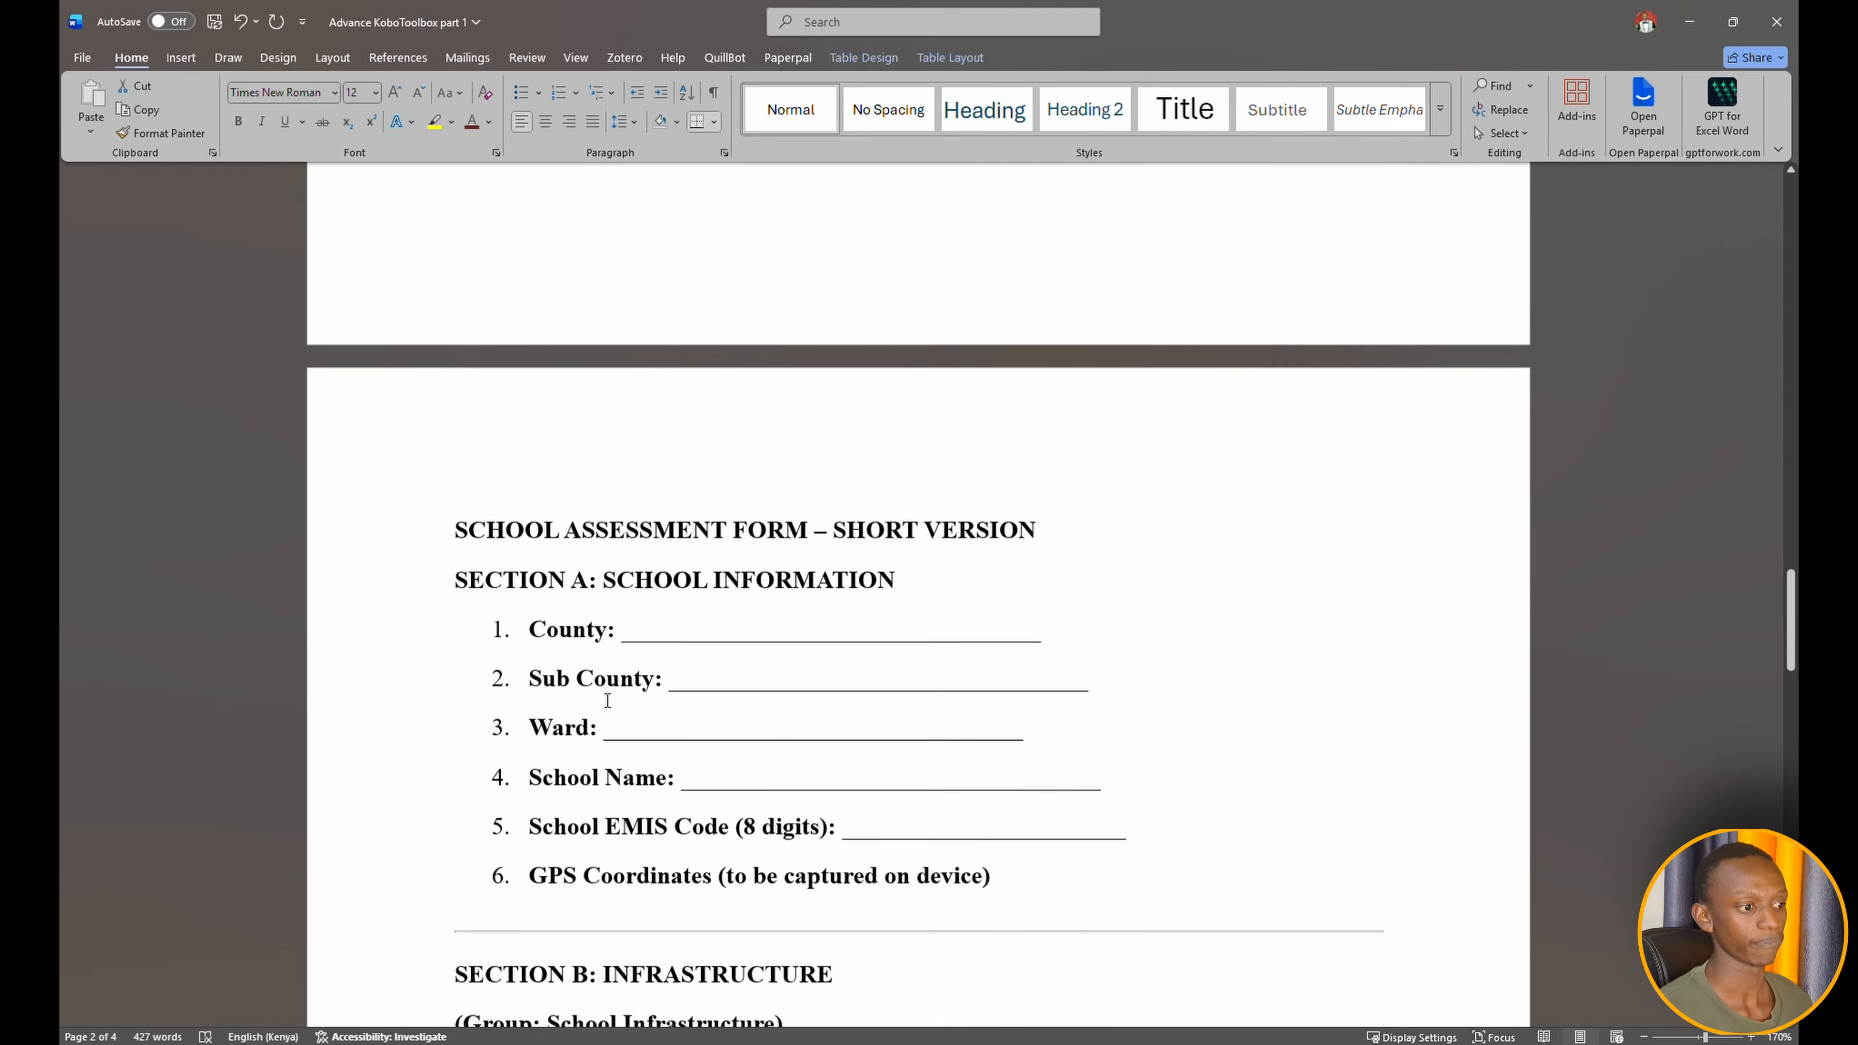
pyautogui.scroll(-10, 607, 699)
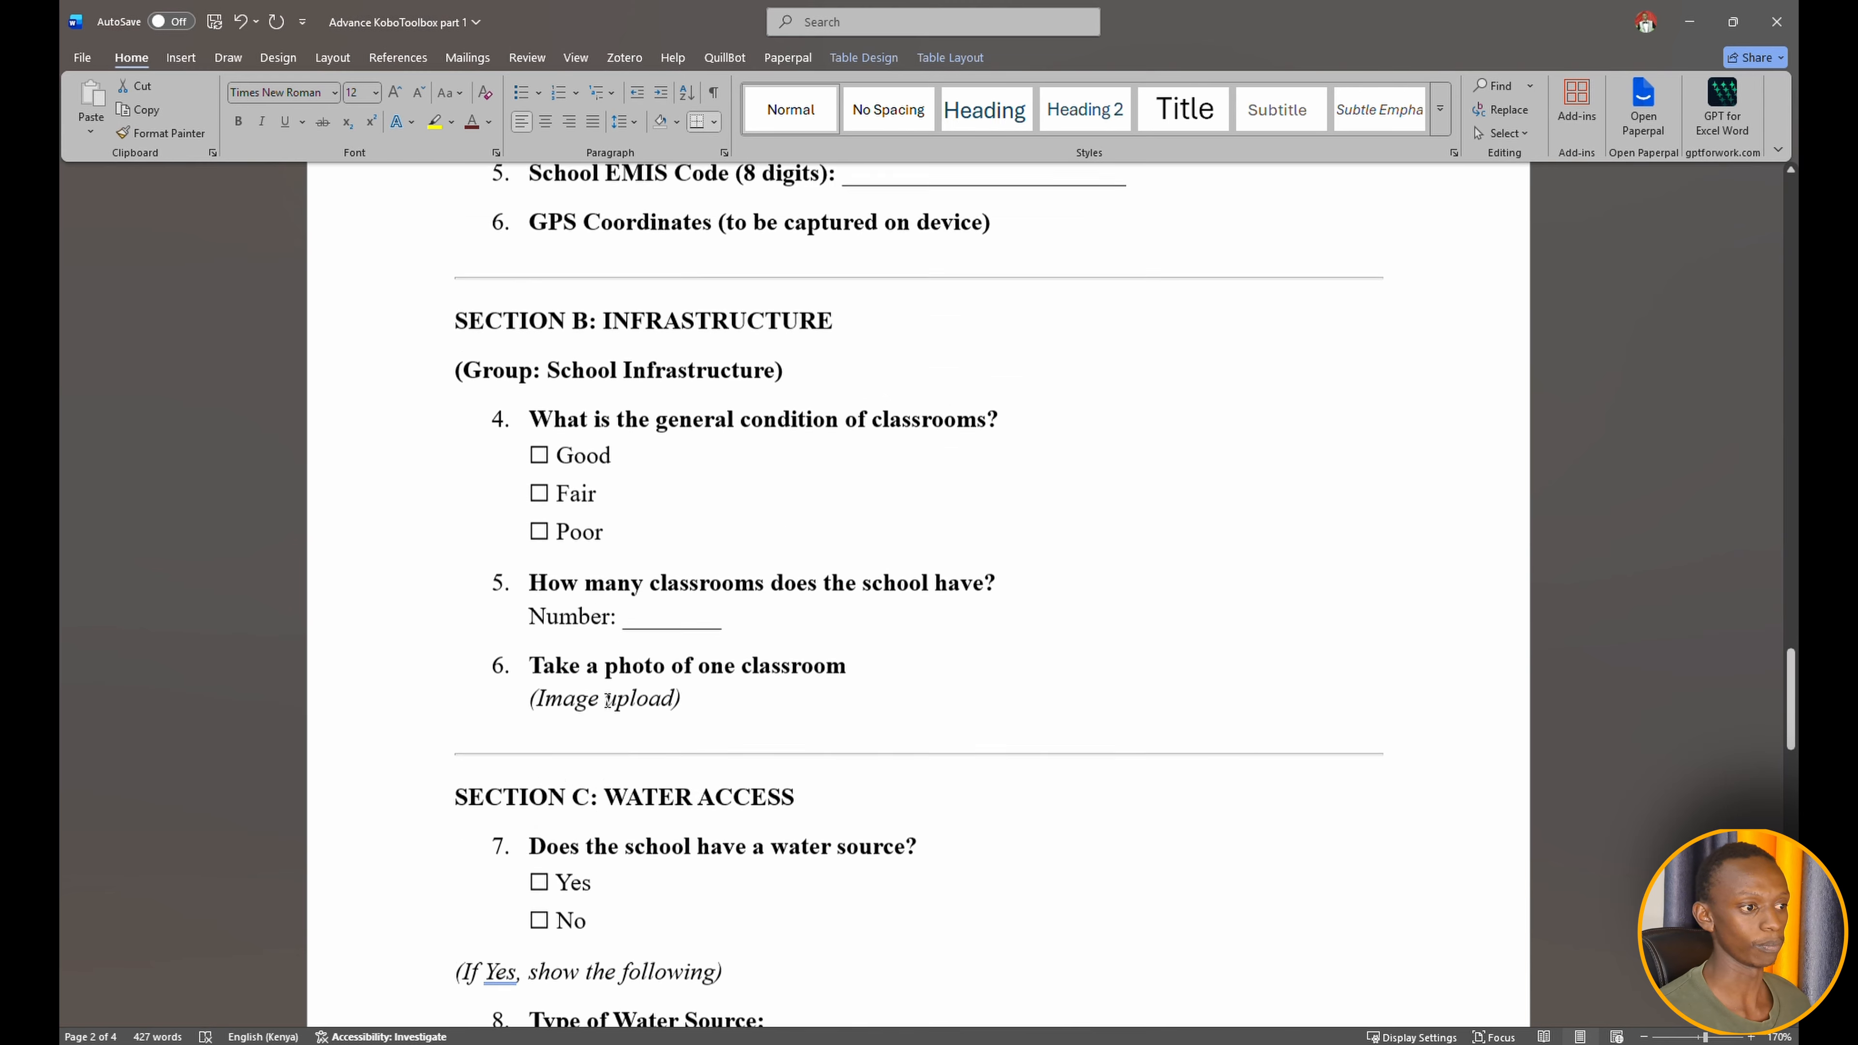
pyautogui.scroll(-8, 607, 699)
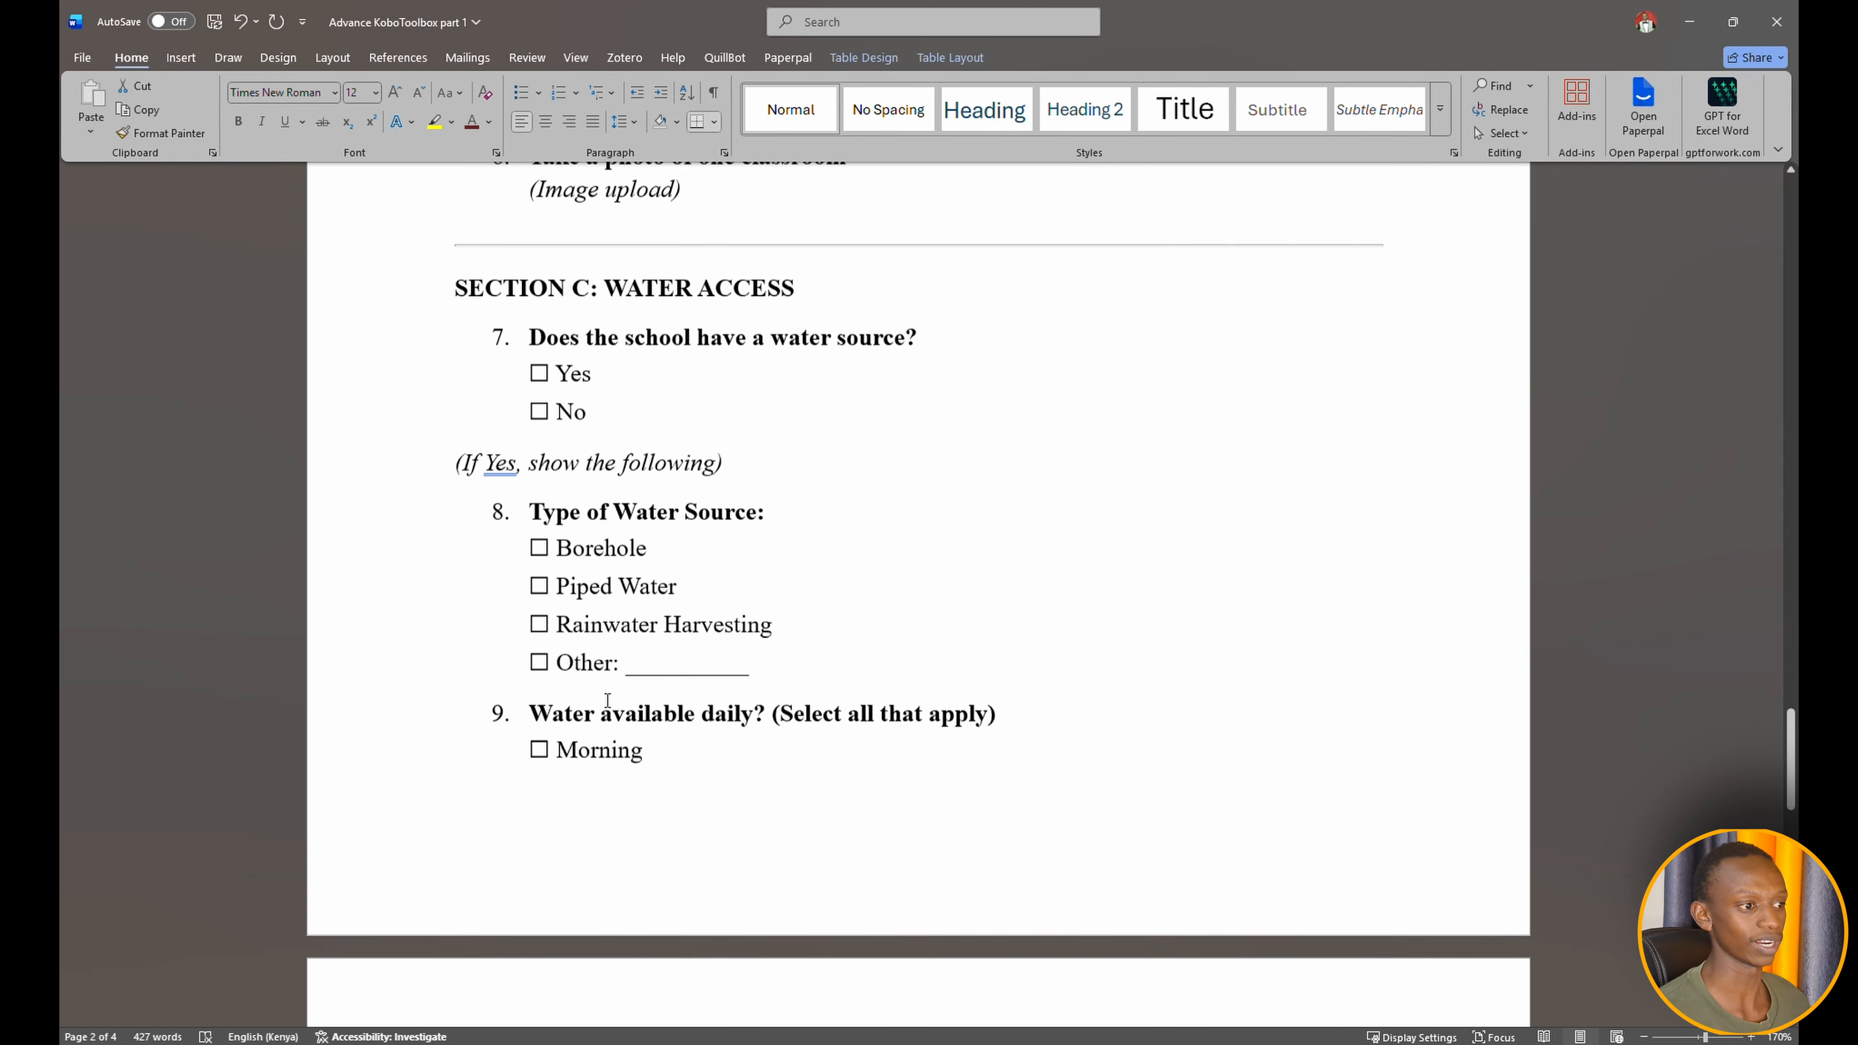
pyautogui.scroll(-18, 608, 699)
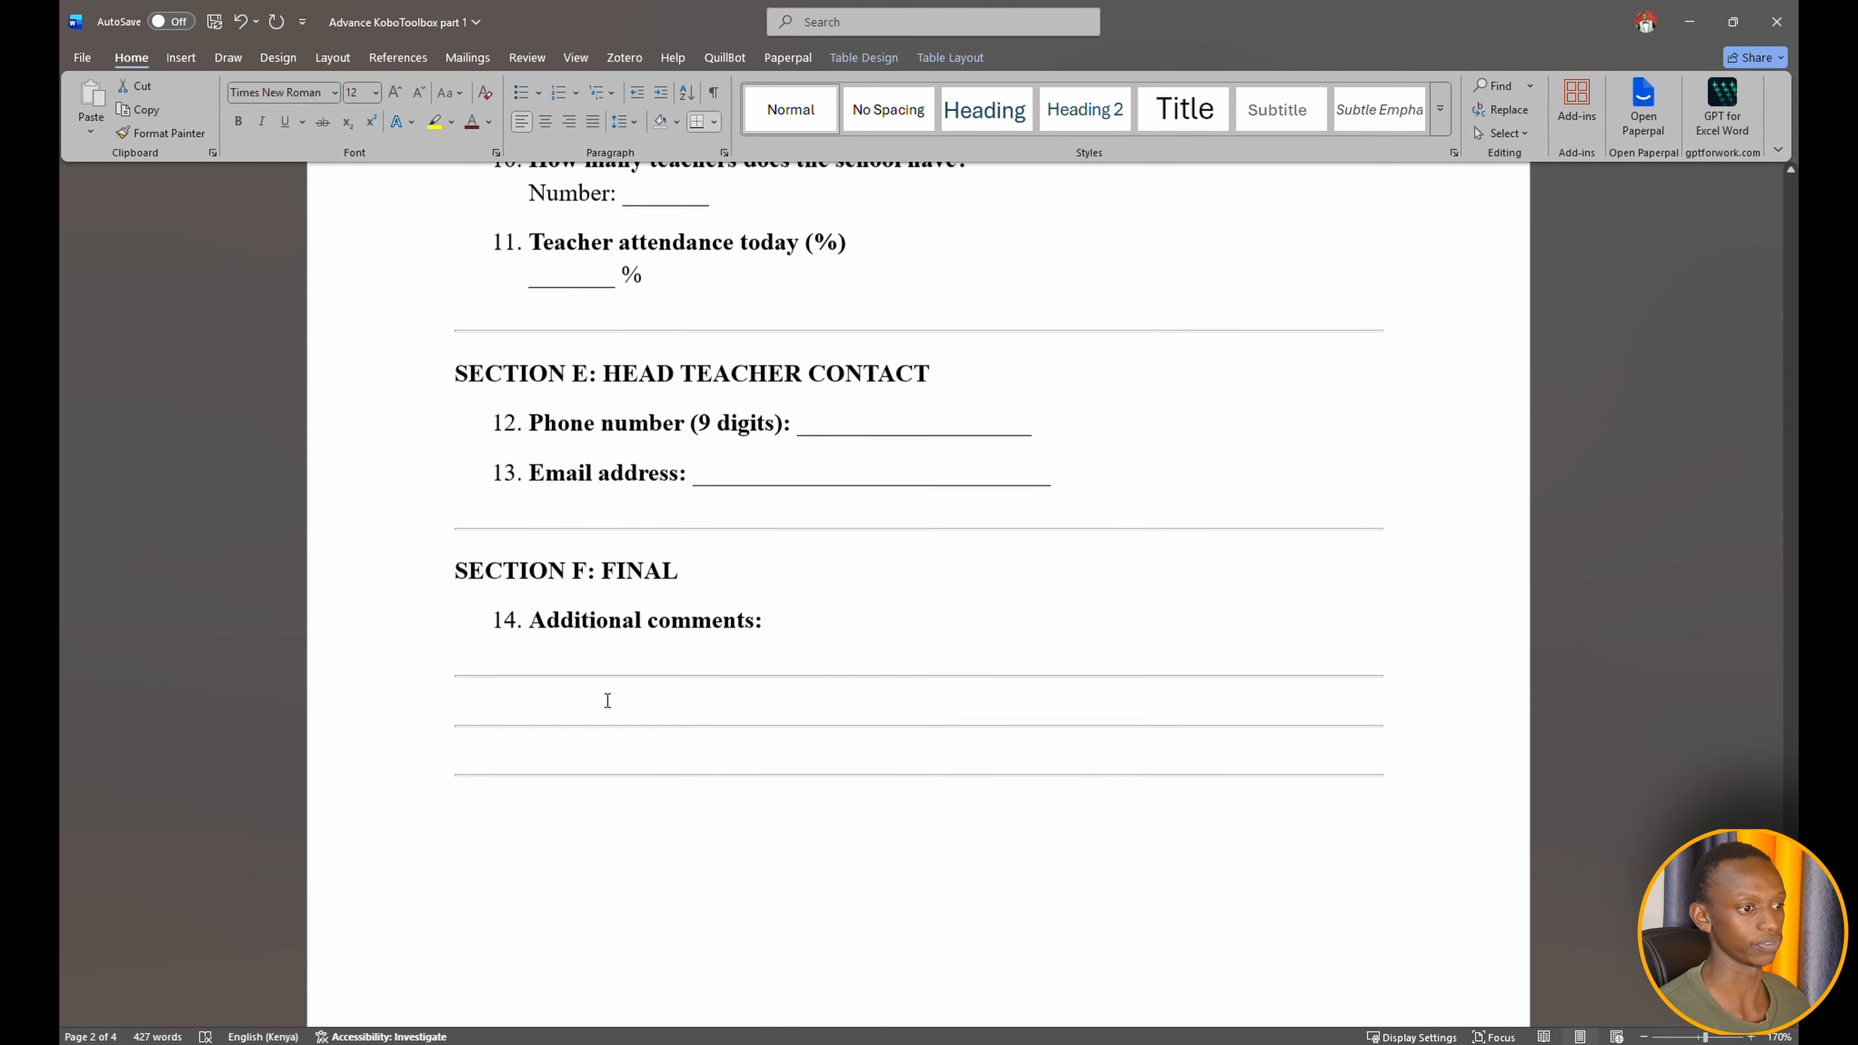
pyautogui.scroll(20, 607, 700)
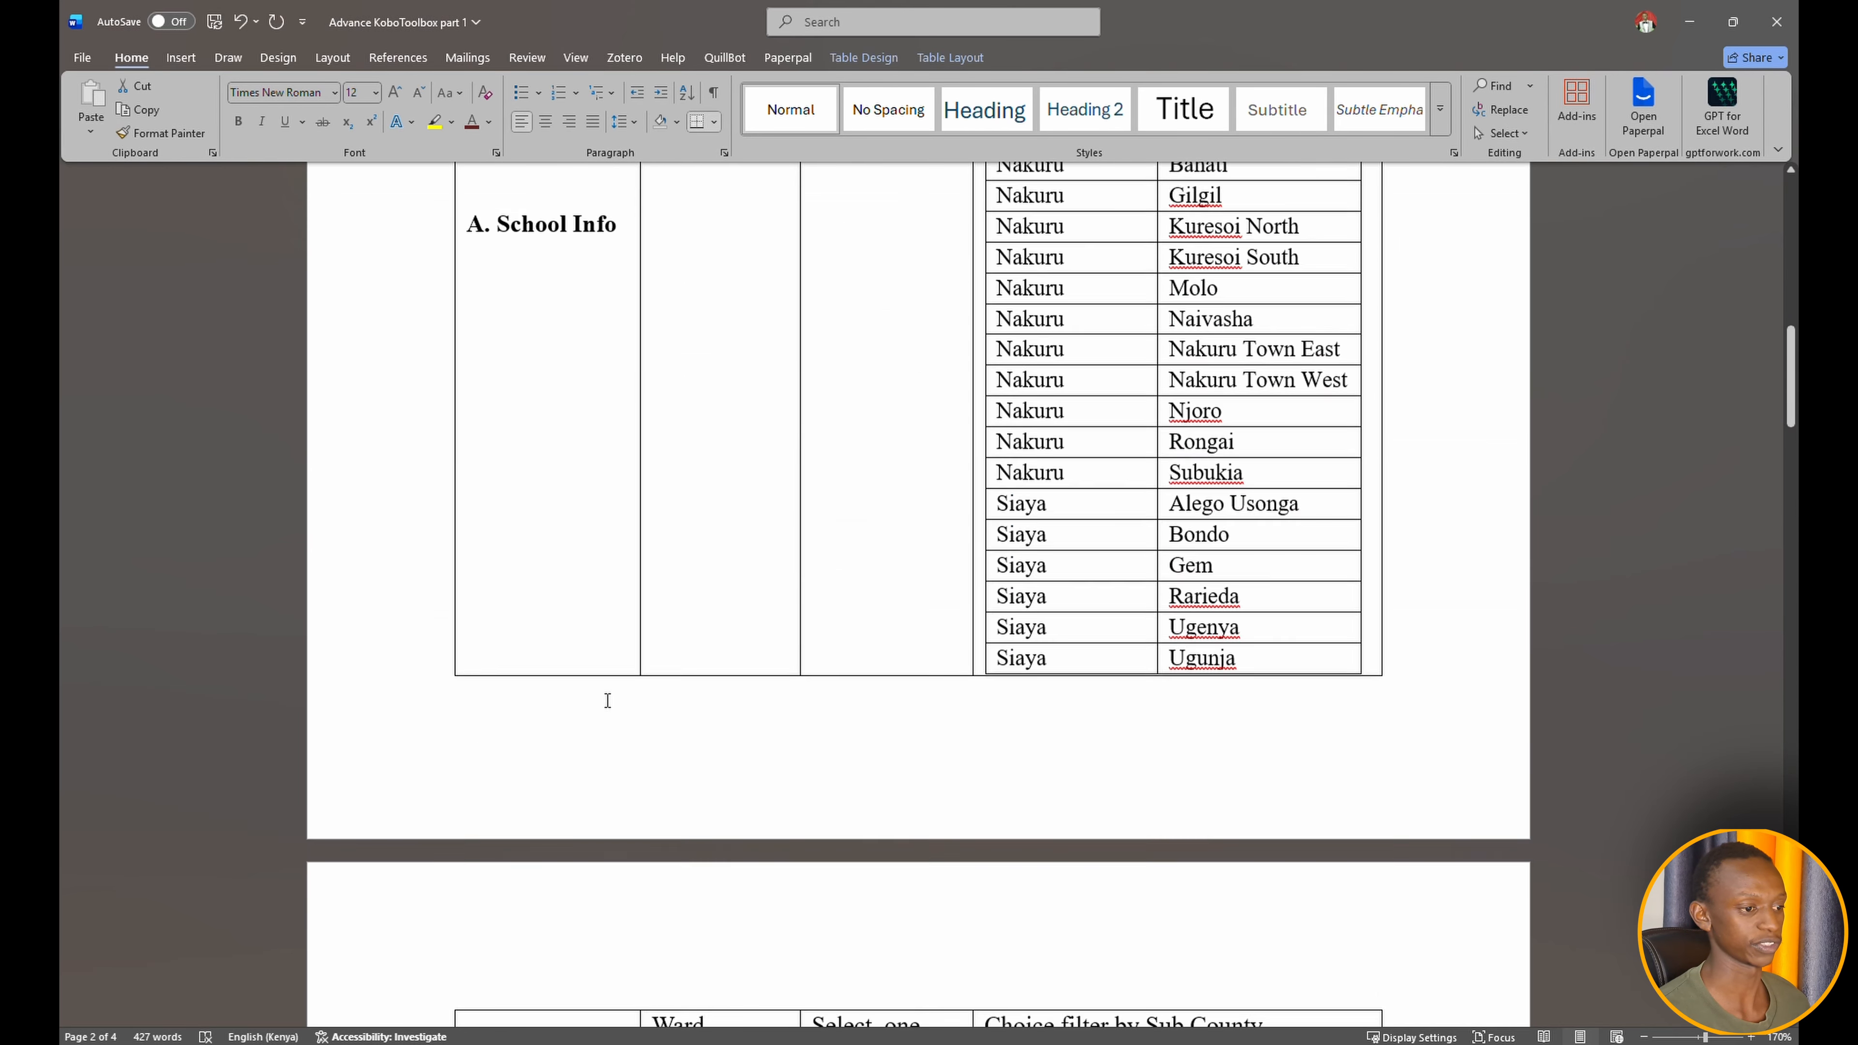
pyautogui.scroll(7, 608, 700)
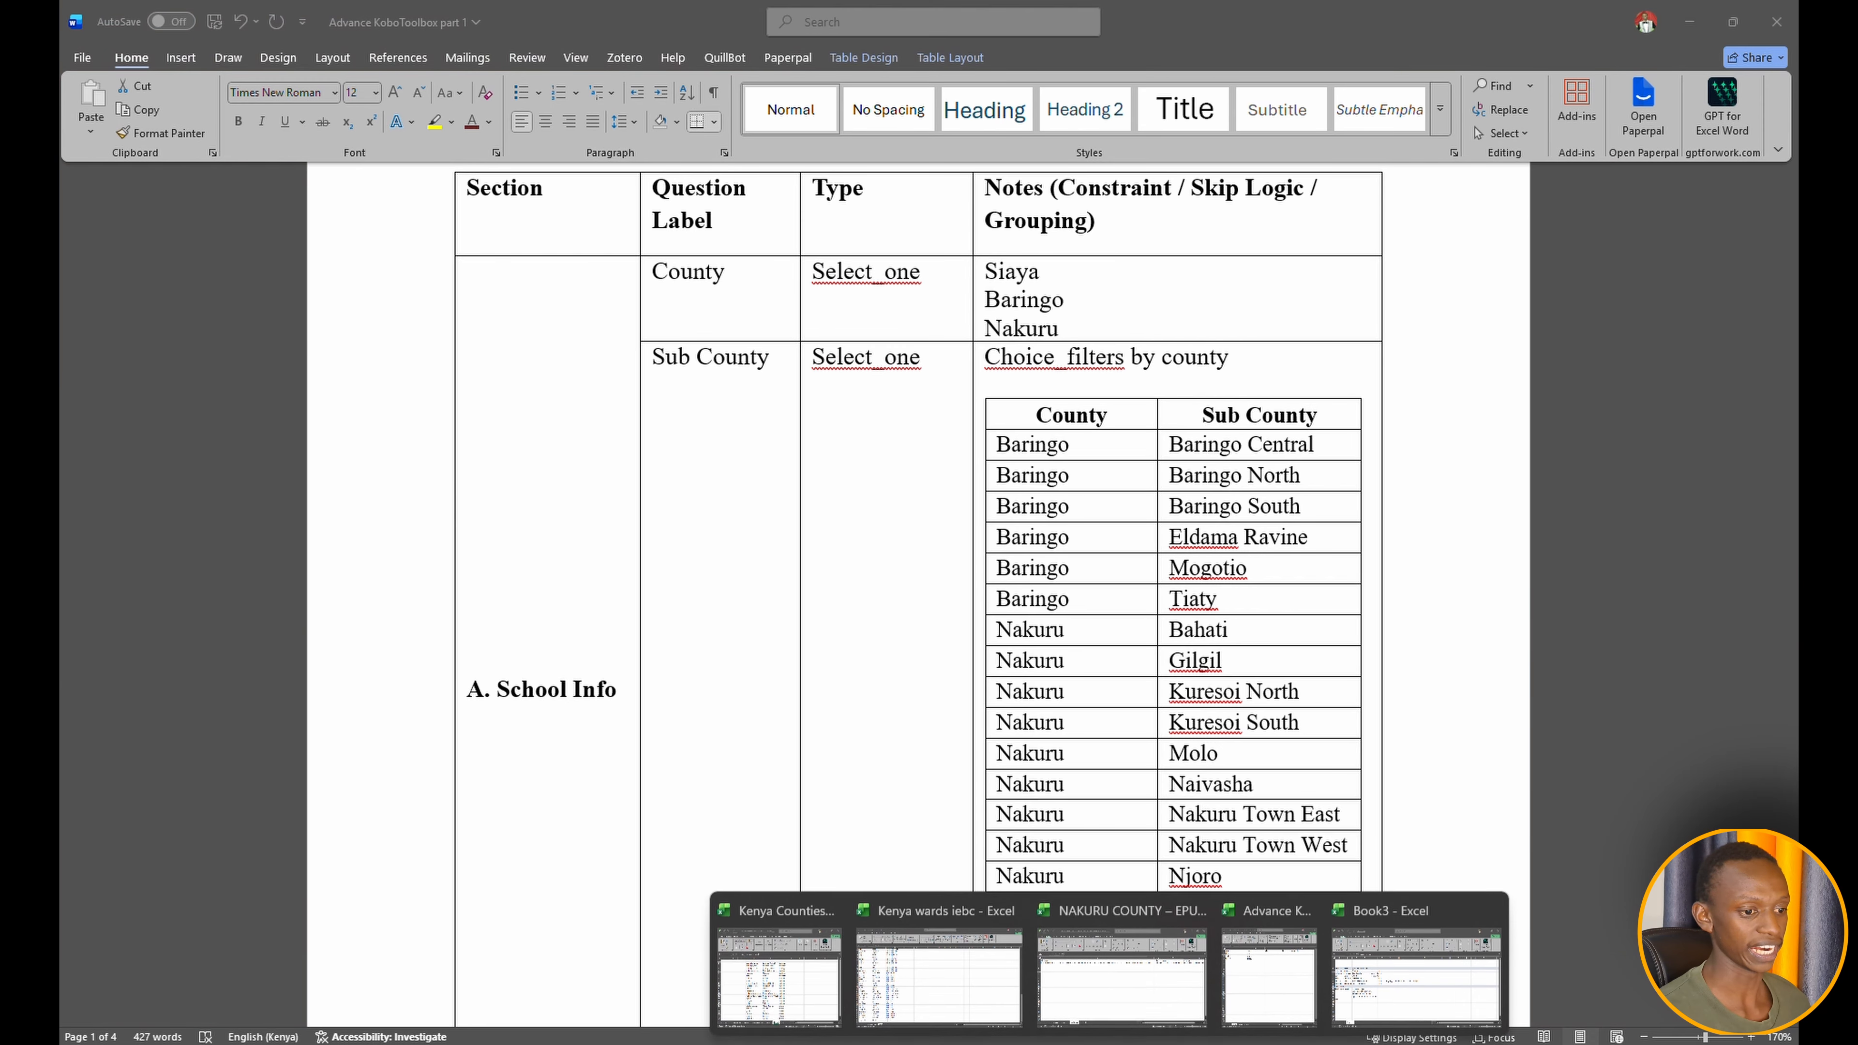
pyautogui.click(1272, 1007)
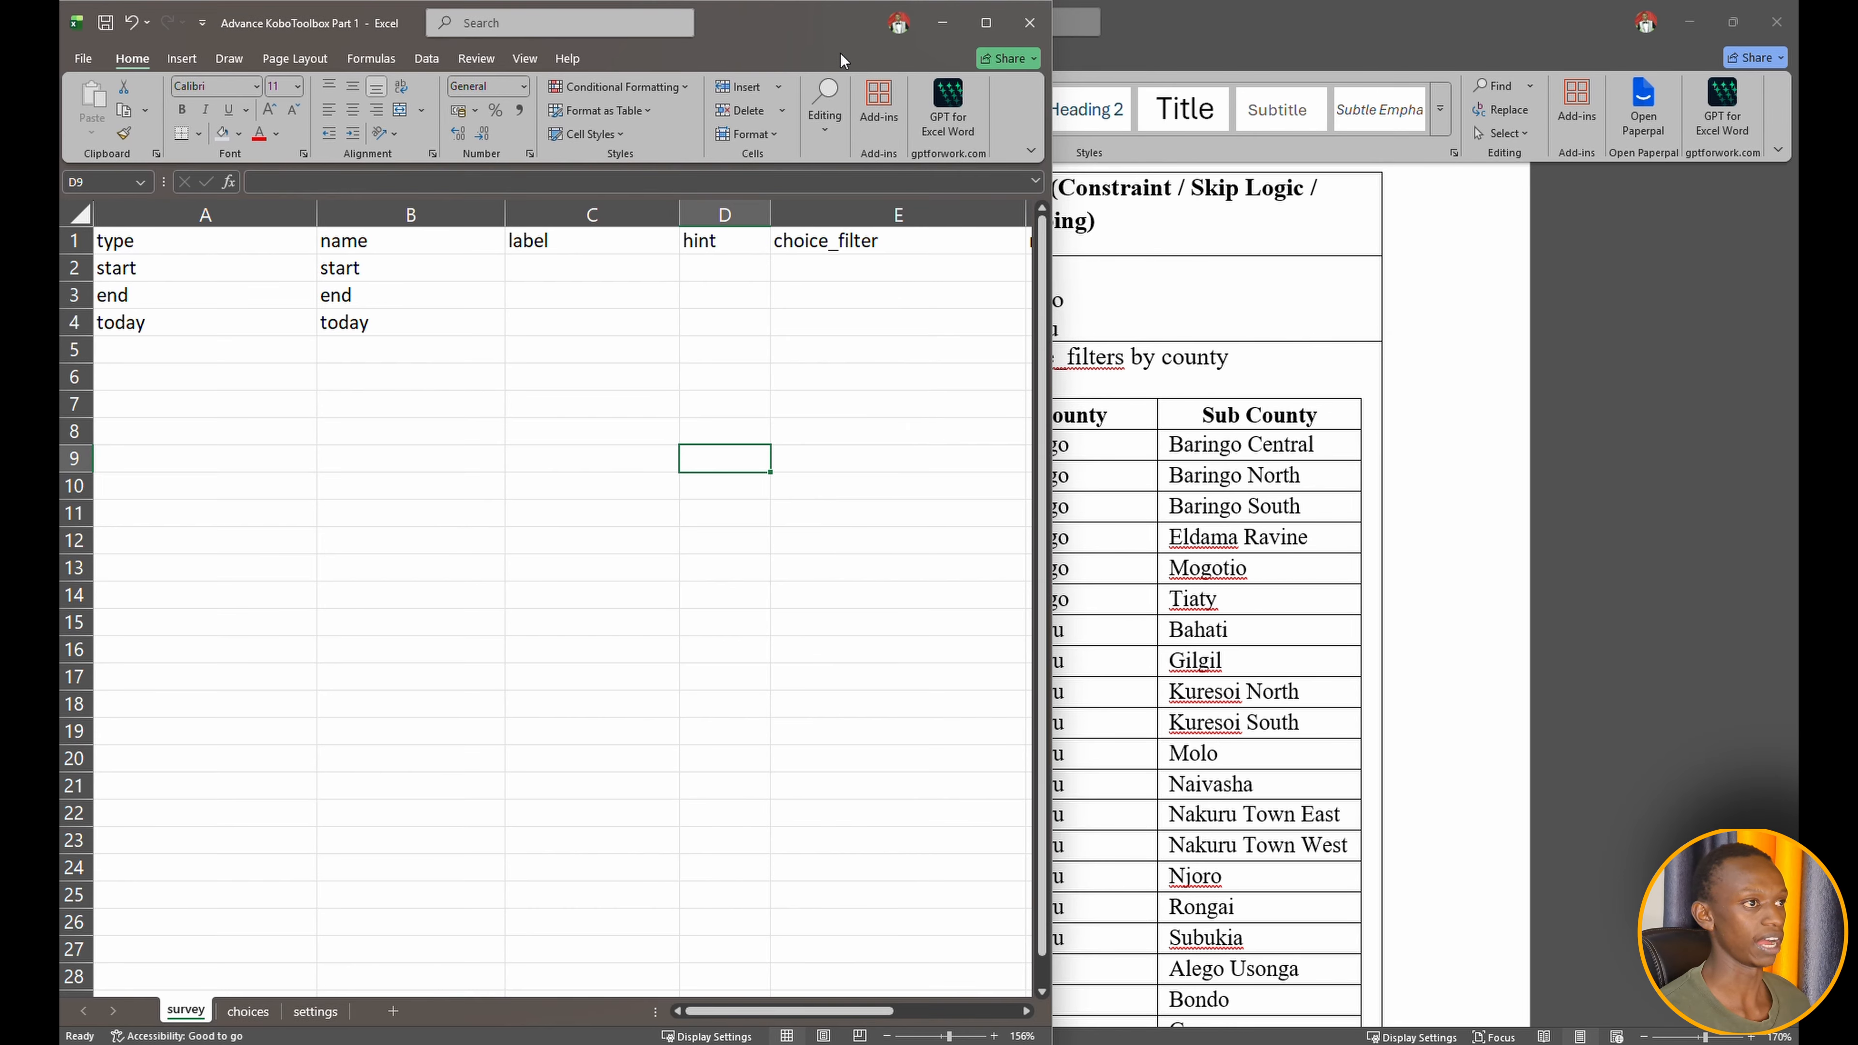
pyautogui.doubleClick(754, 24)
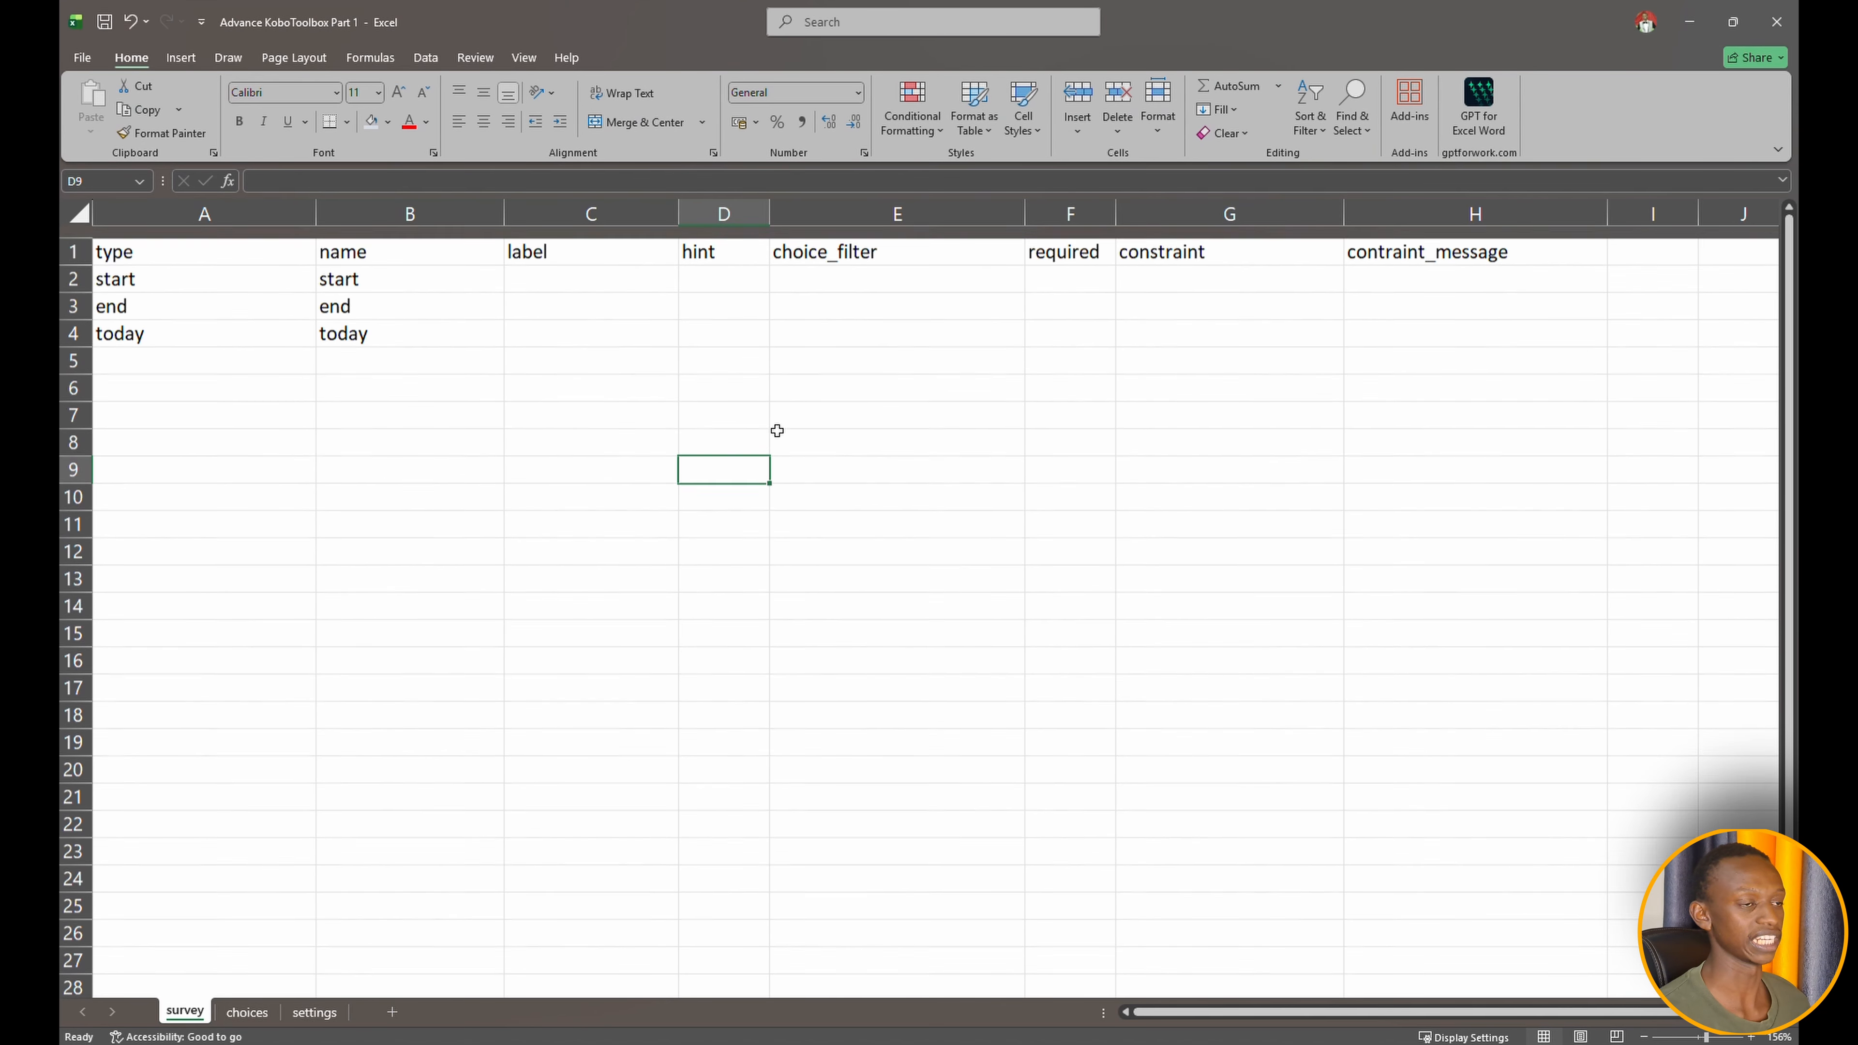
# Look over the choices and settings sheets, then return to the survey sheet.
pyautogui.scroll(-3, 705, 403)
pyautogui.scroll(3, 703, 401)
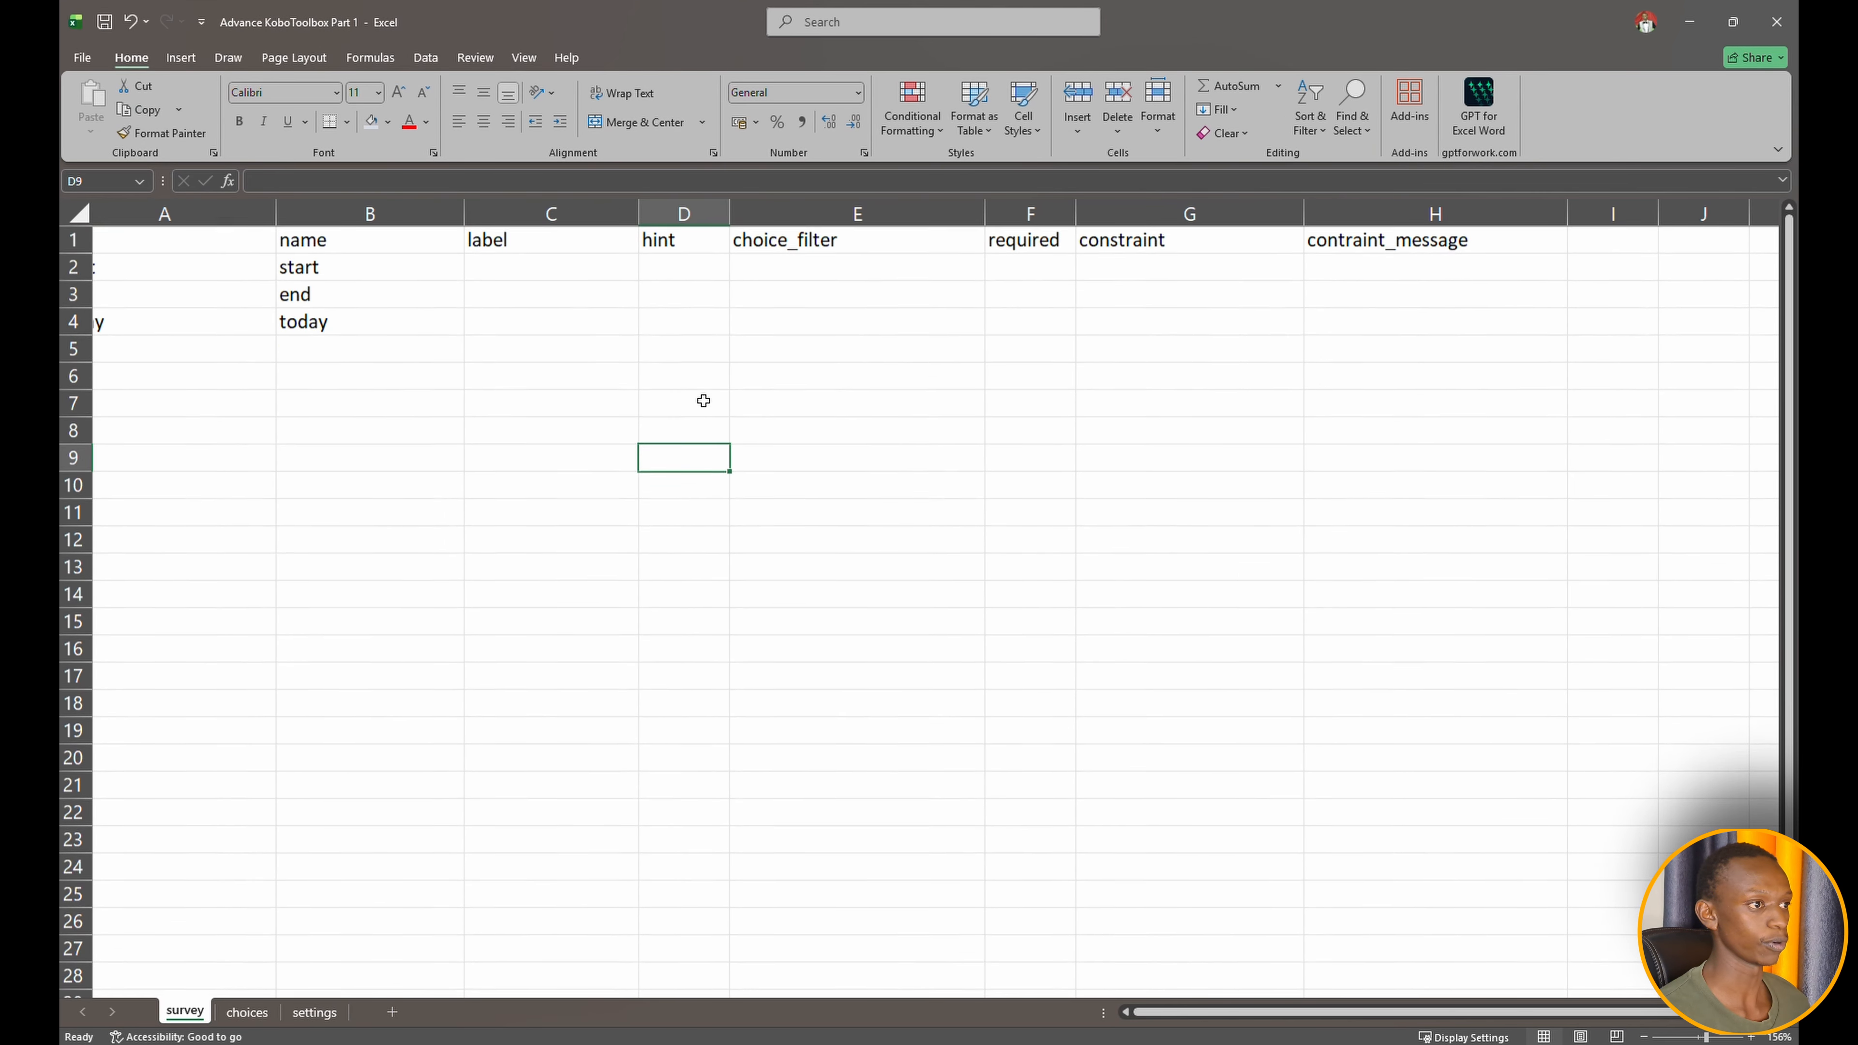
pyautogui.keyDown('ctrl'); pyautogui.scroll(6, 703, 400); pyautogui.keyUp('ctrl')
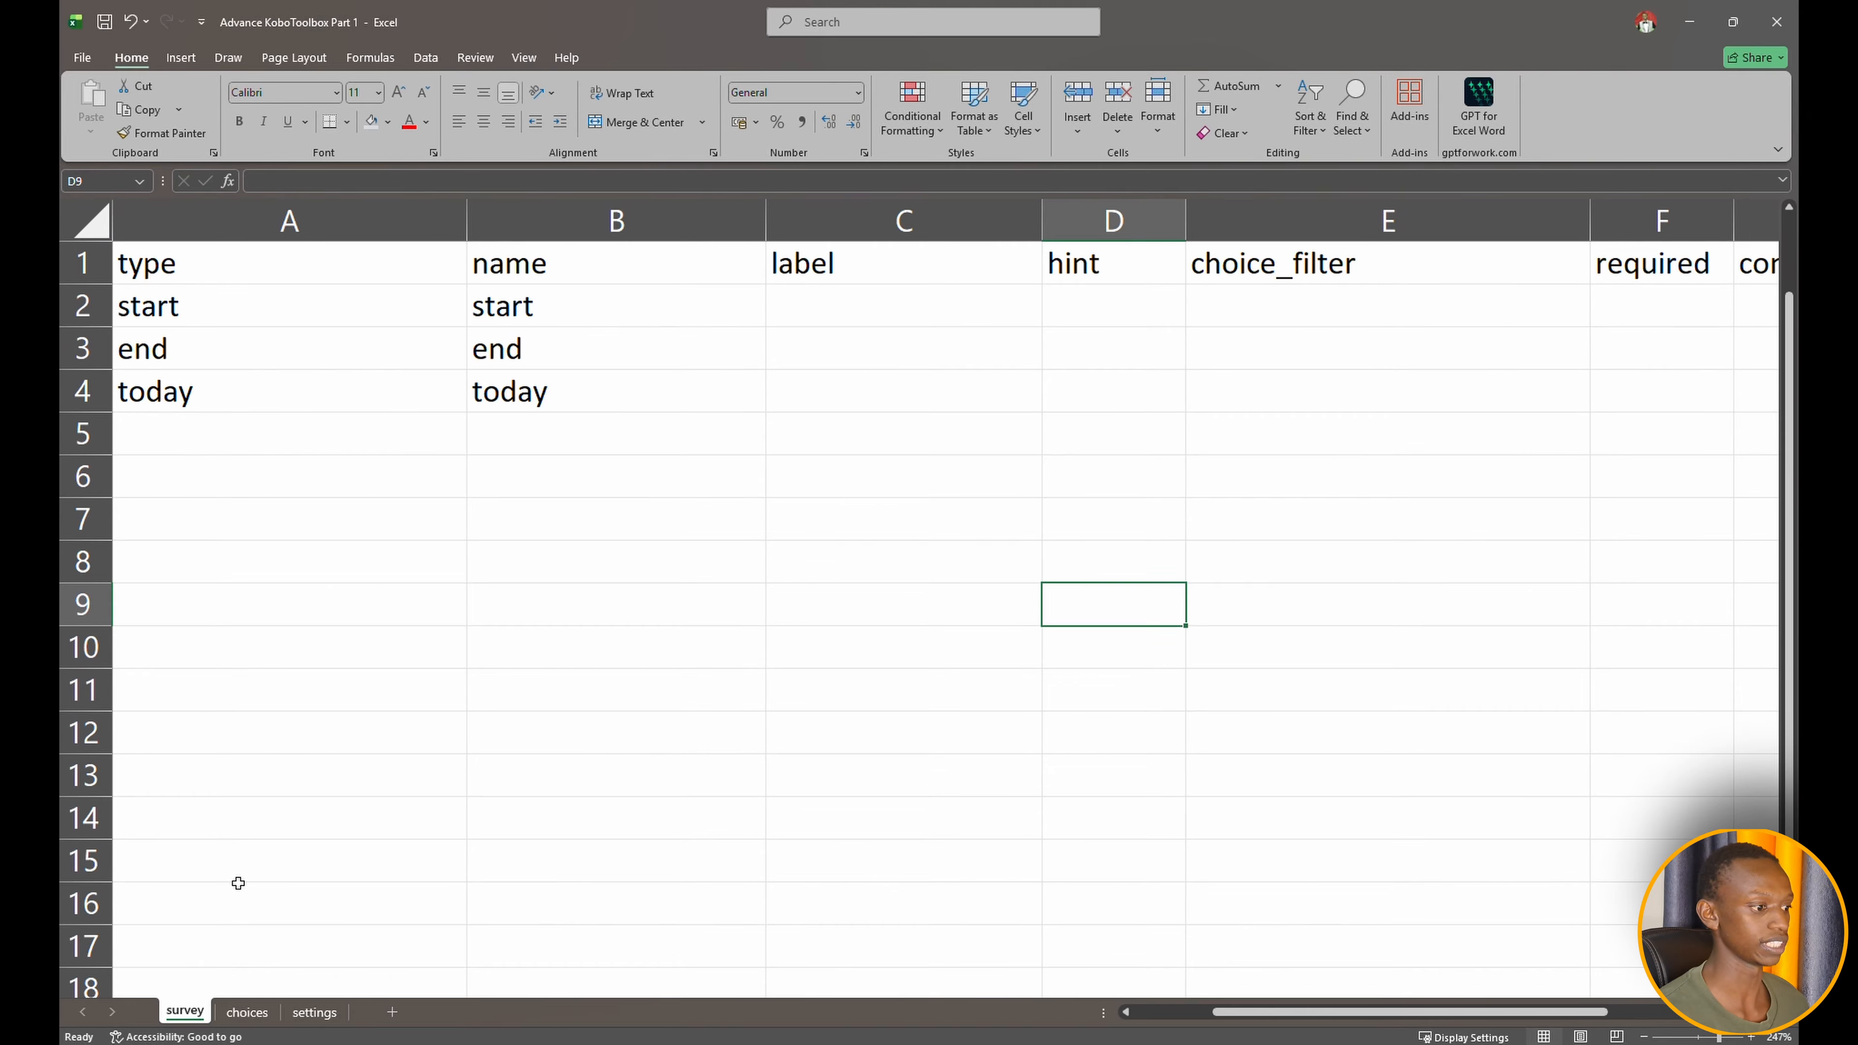
pyautogui.click(236, 1017)
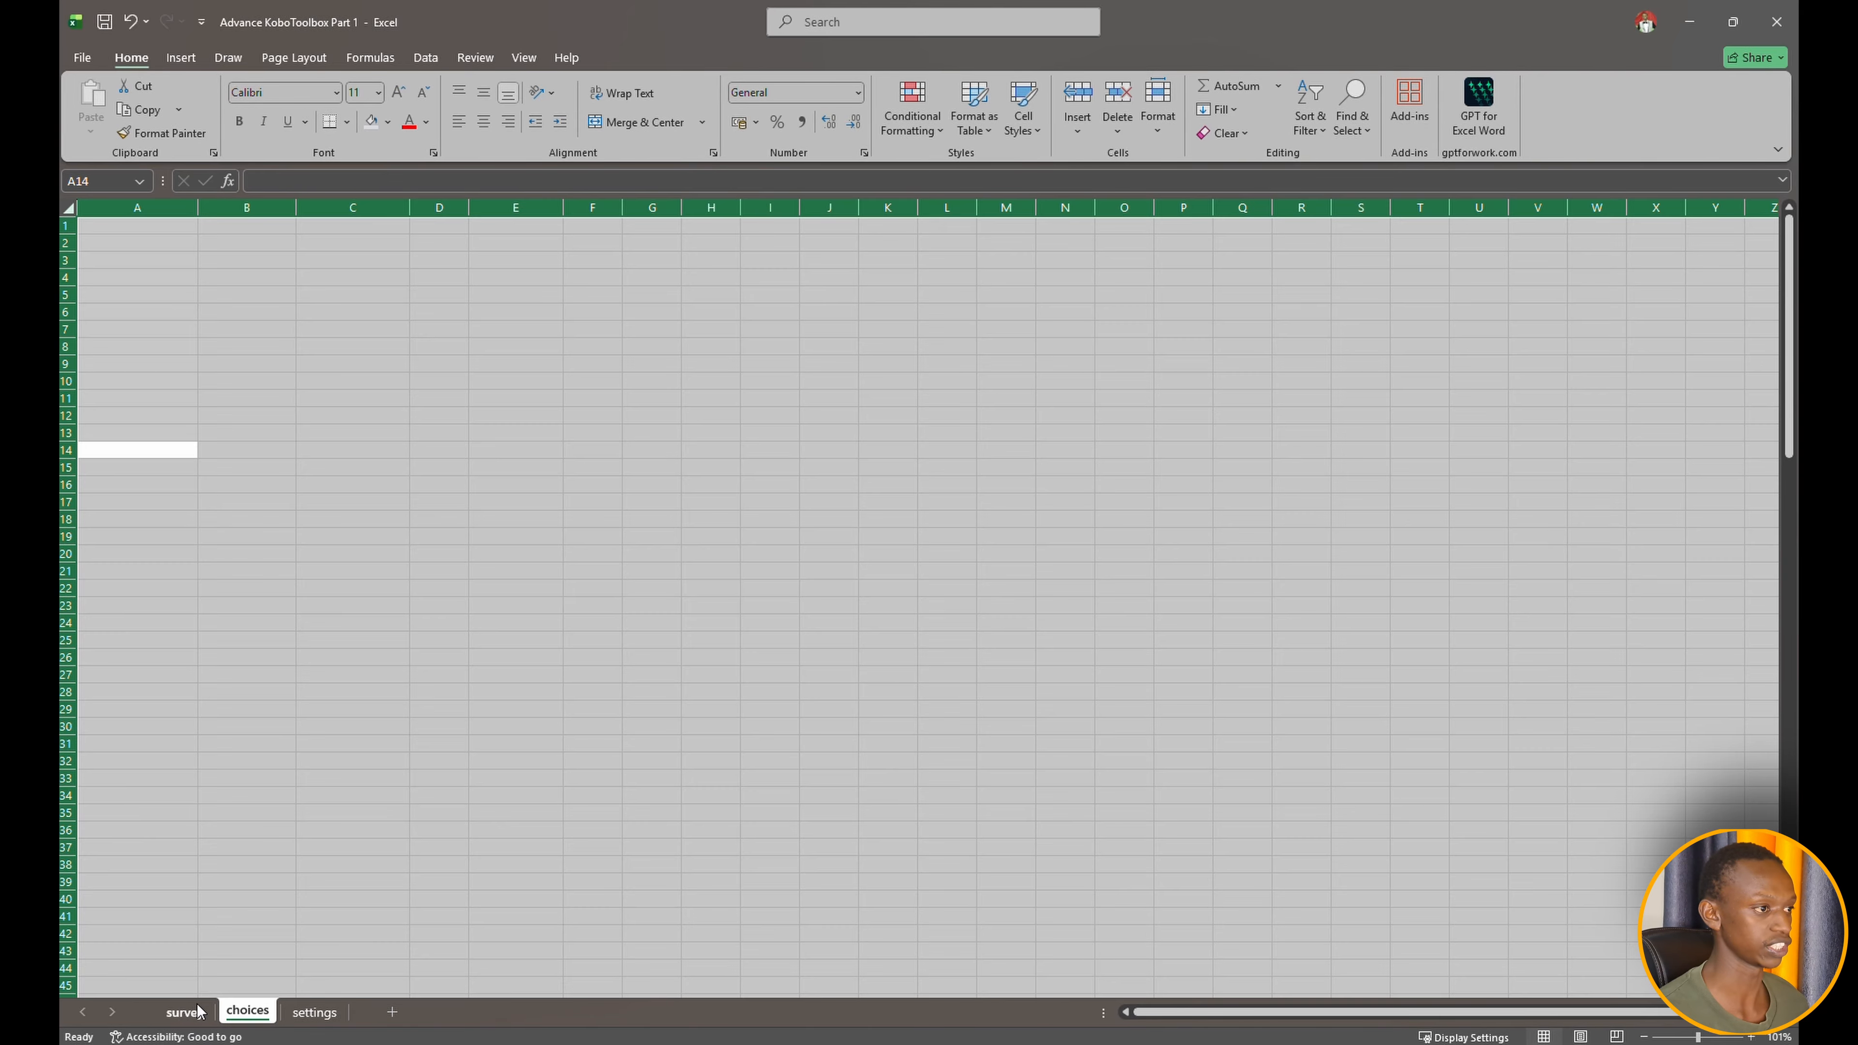
pyautogui.click(178, 1018)
pyautogui.click(248, 1016)
pyautogui.click(315, 1014)
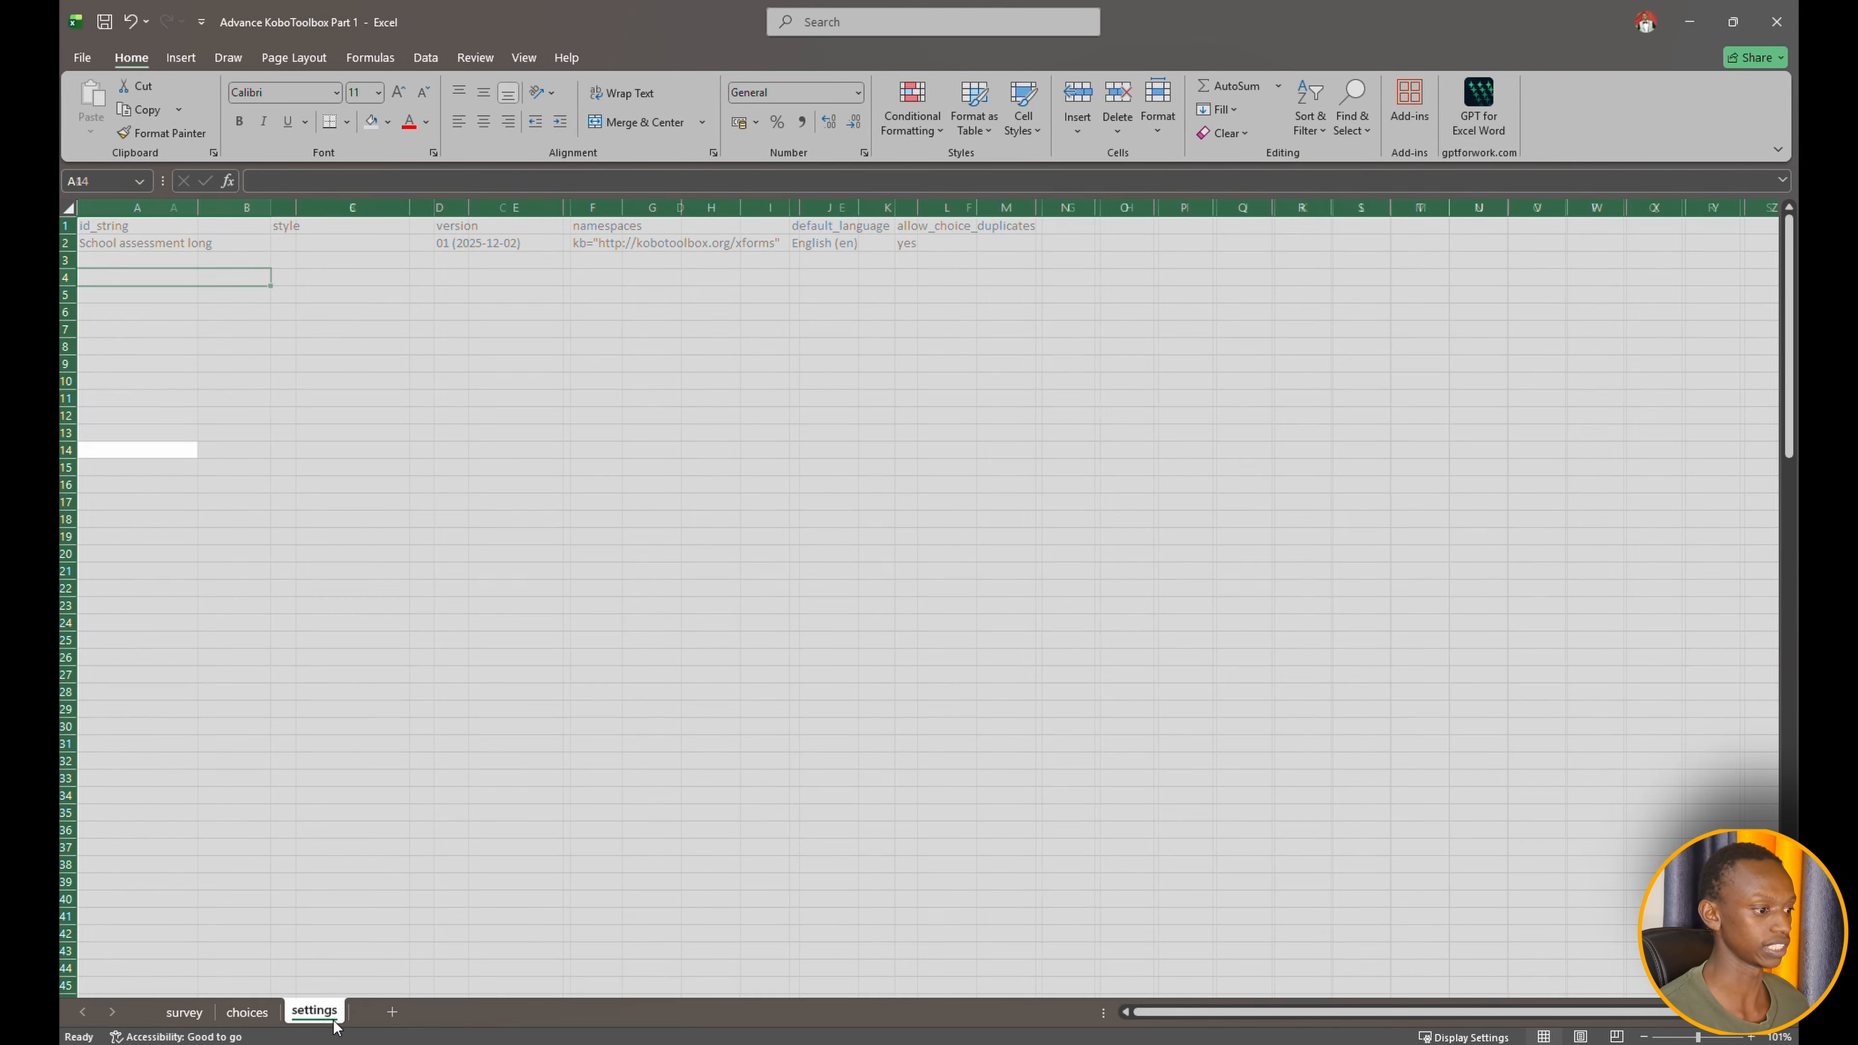
pyautogui.click(187, 1013)
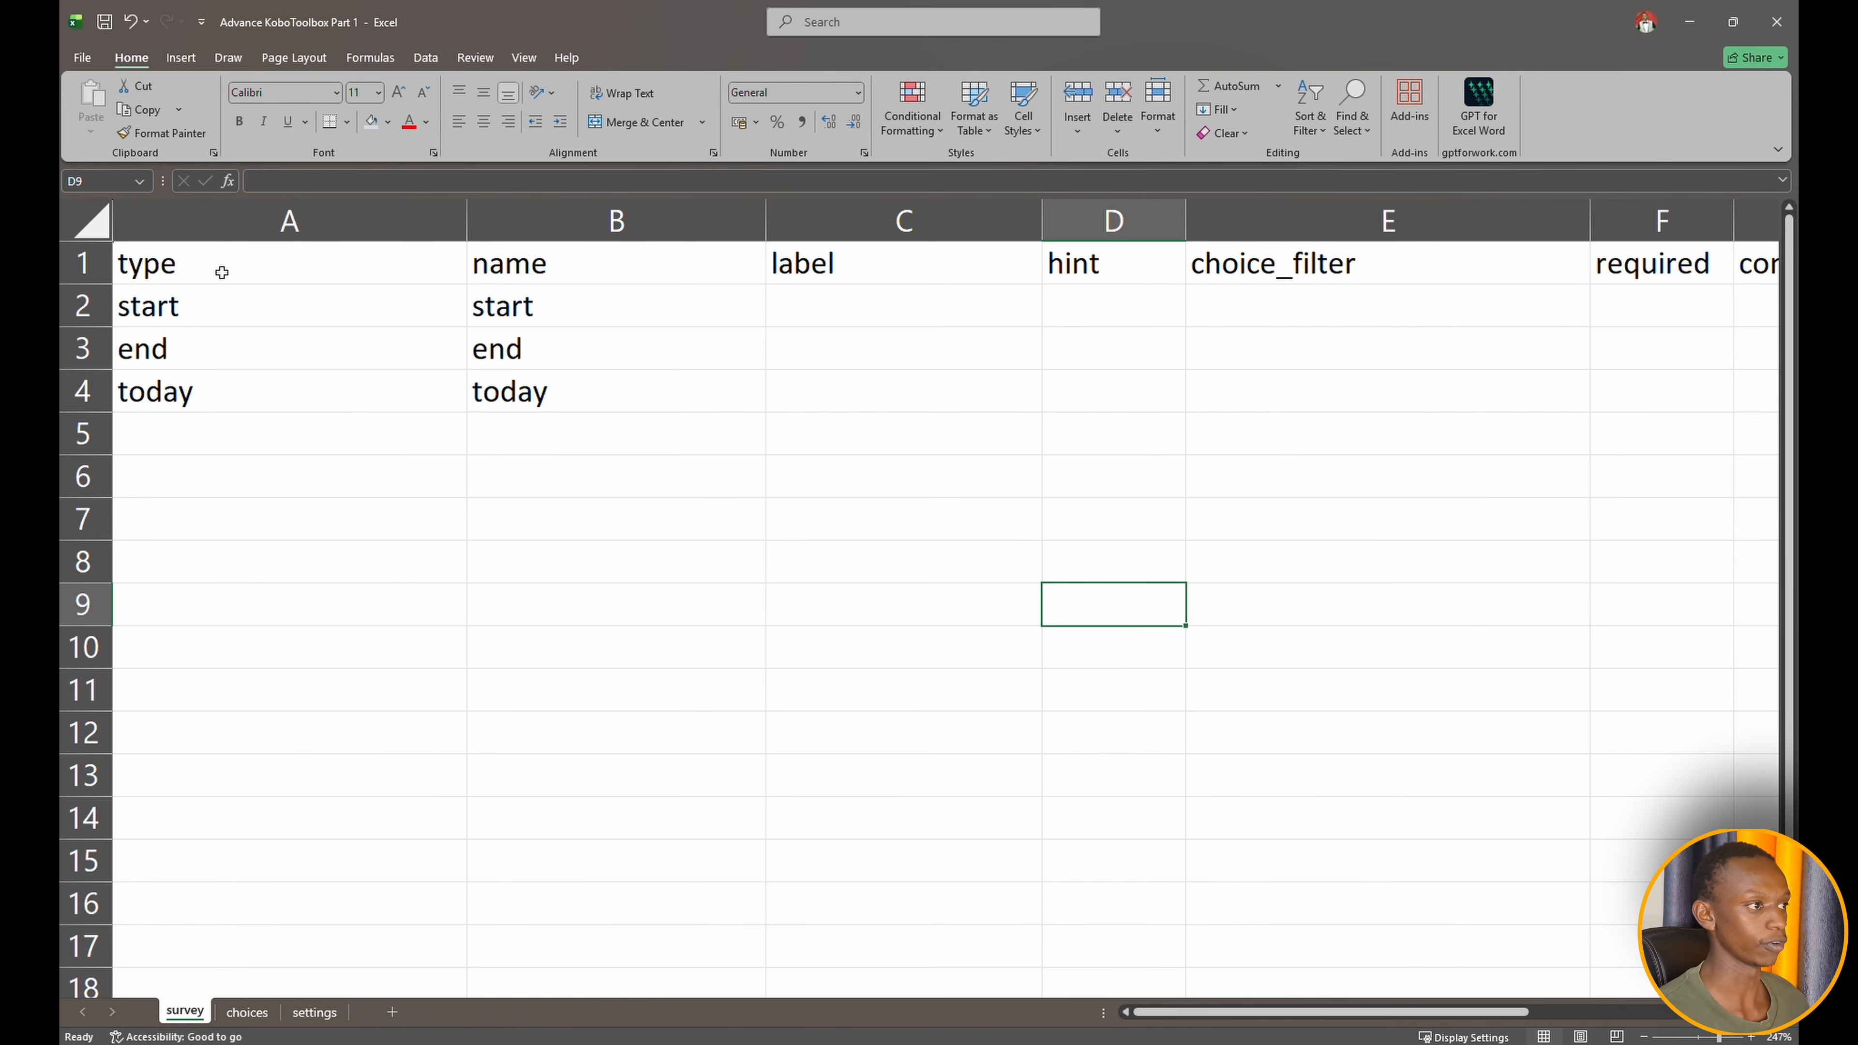
# Review the start, end and today rows, then snap Excel to the left half beside Word.
pyautogui.moveTo(222, 272); pyautogui.dragTo(762, 391)
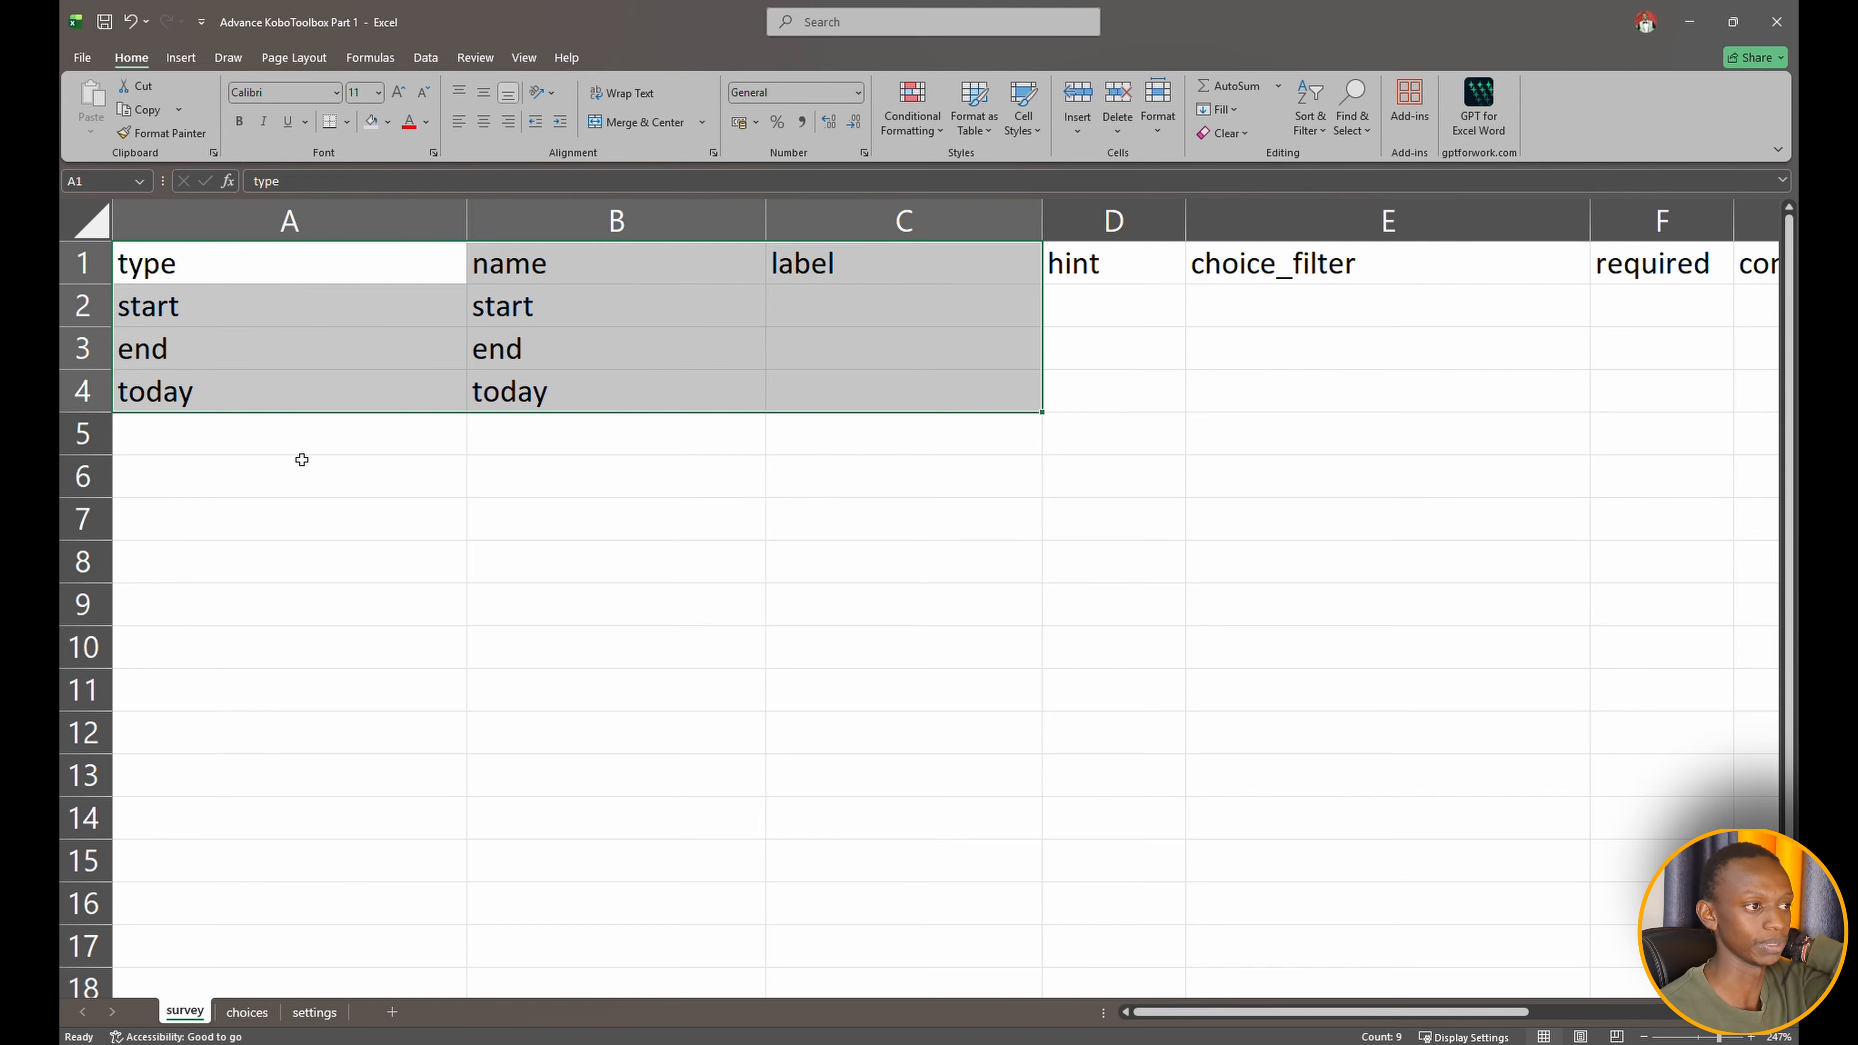
pyautogui.click(189, 311)
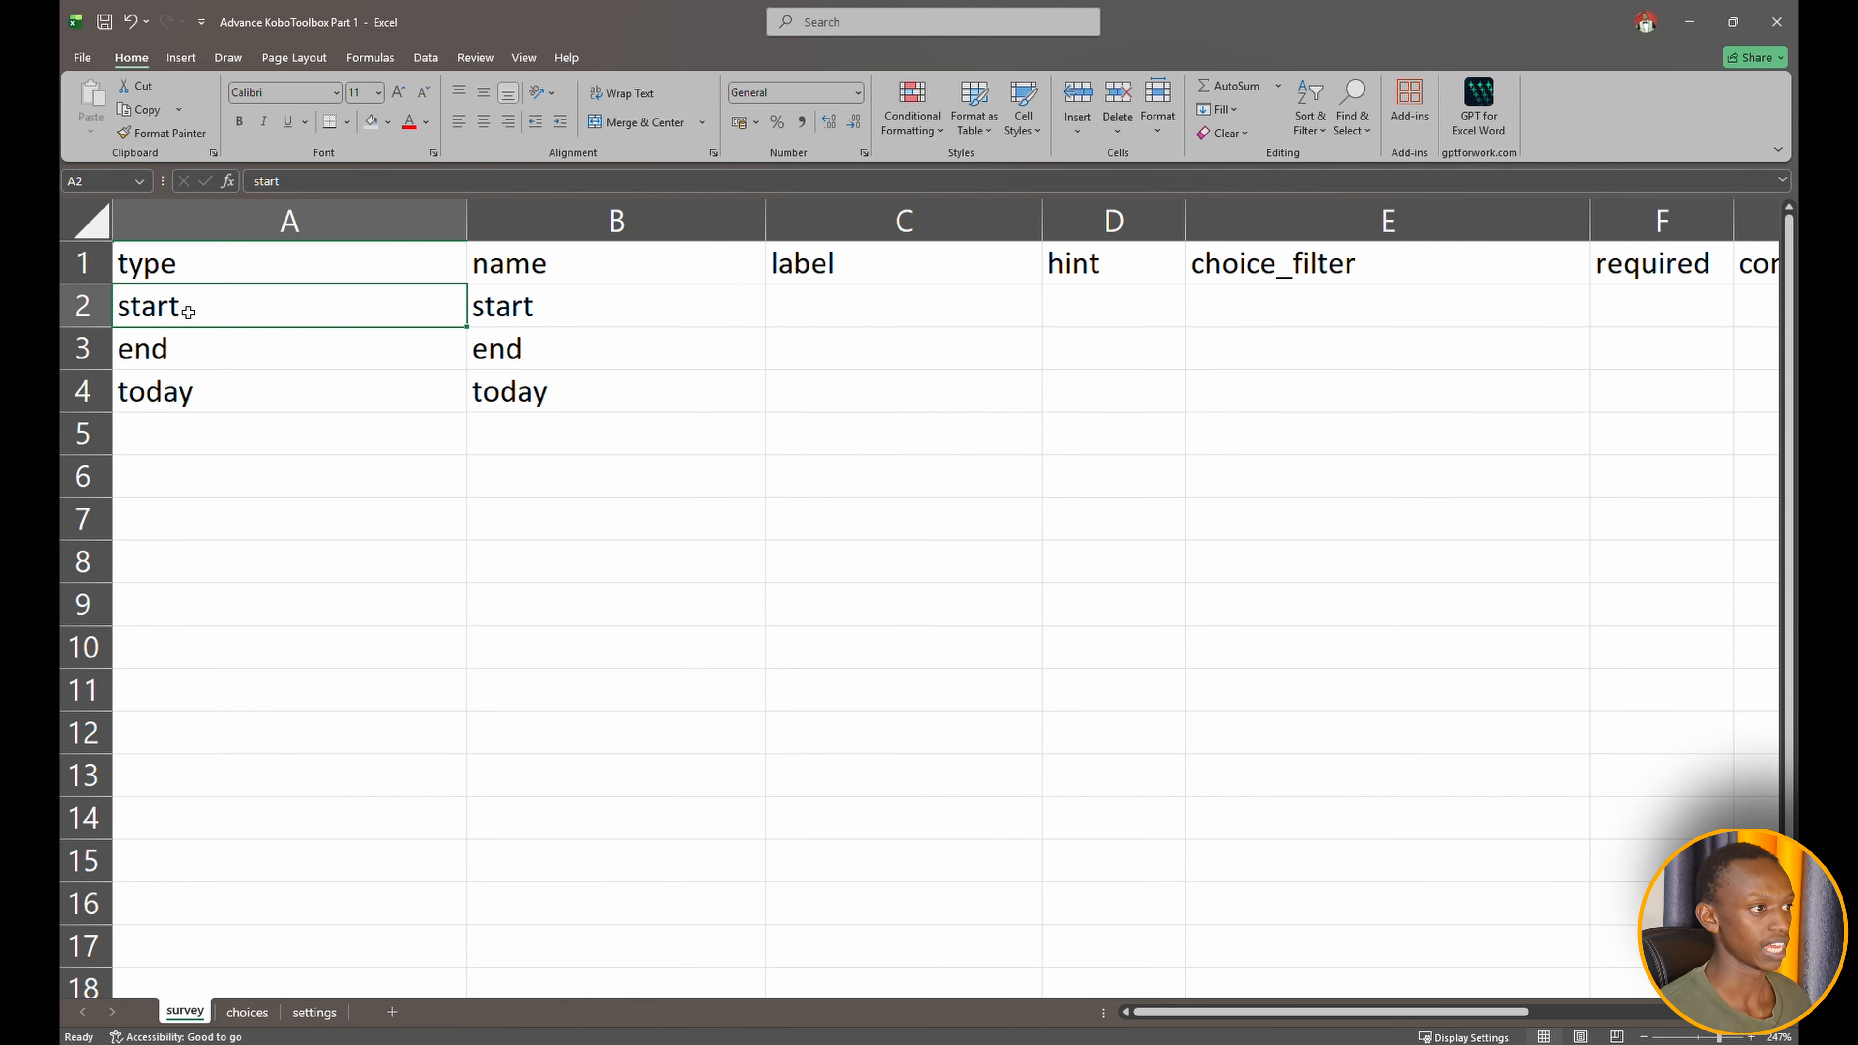
pyautogui.moveTo(195, 320); pyautogui.dragTo(510, 388)
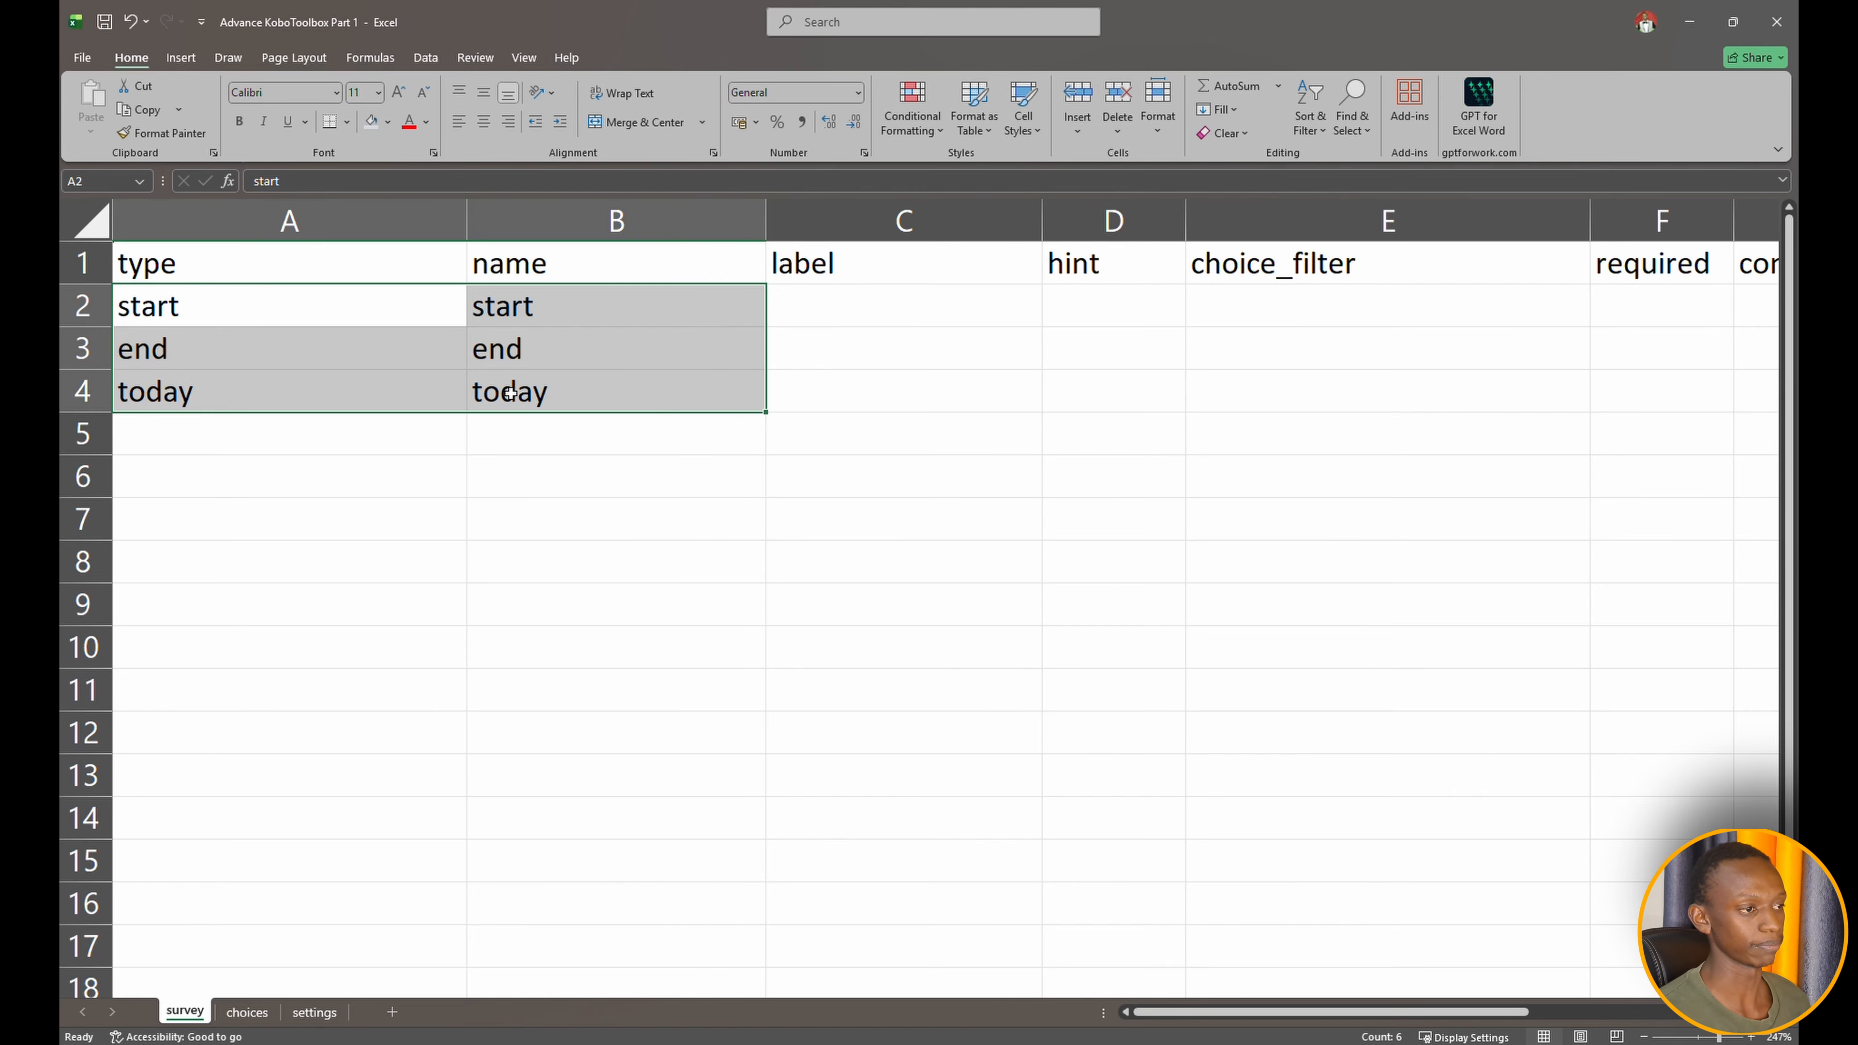
pyautogui.moveTo(223, 301); pyautogui.dragTo(531, 348)
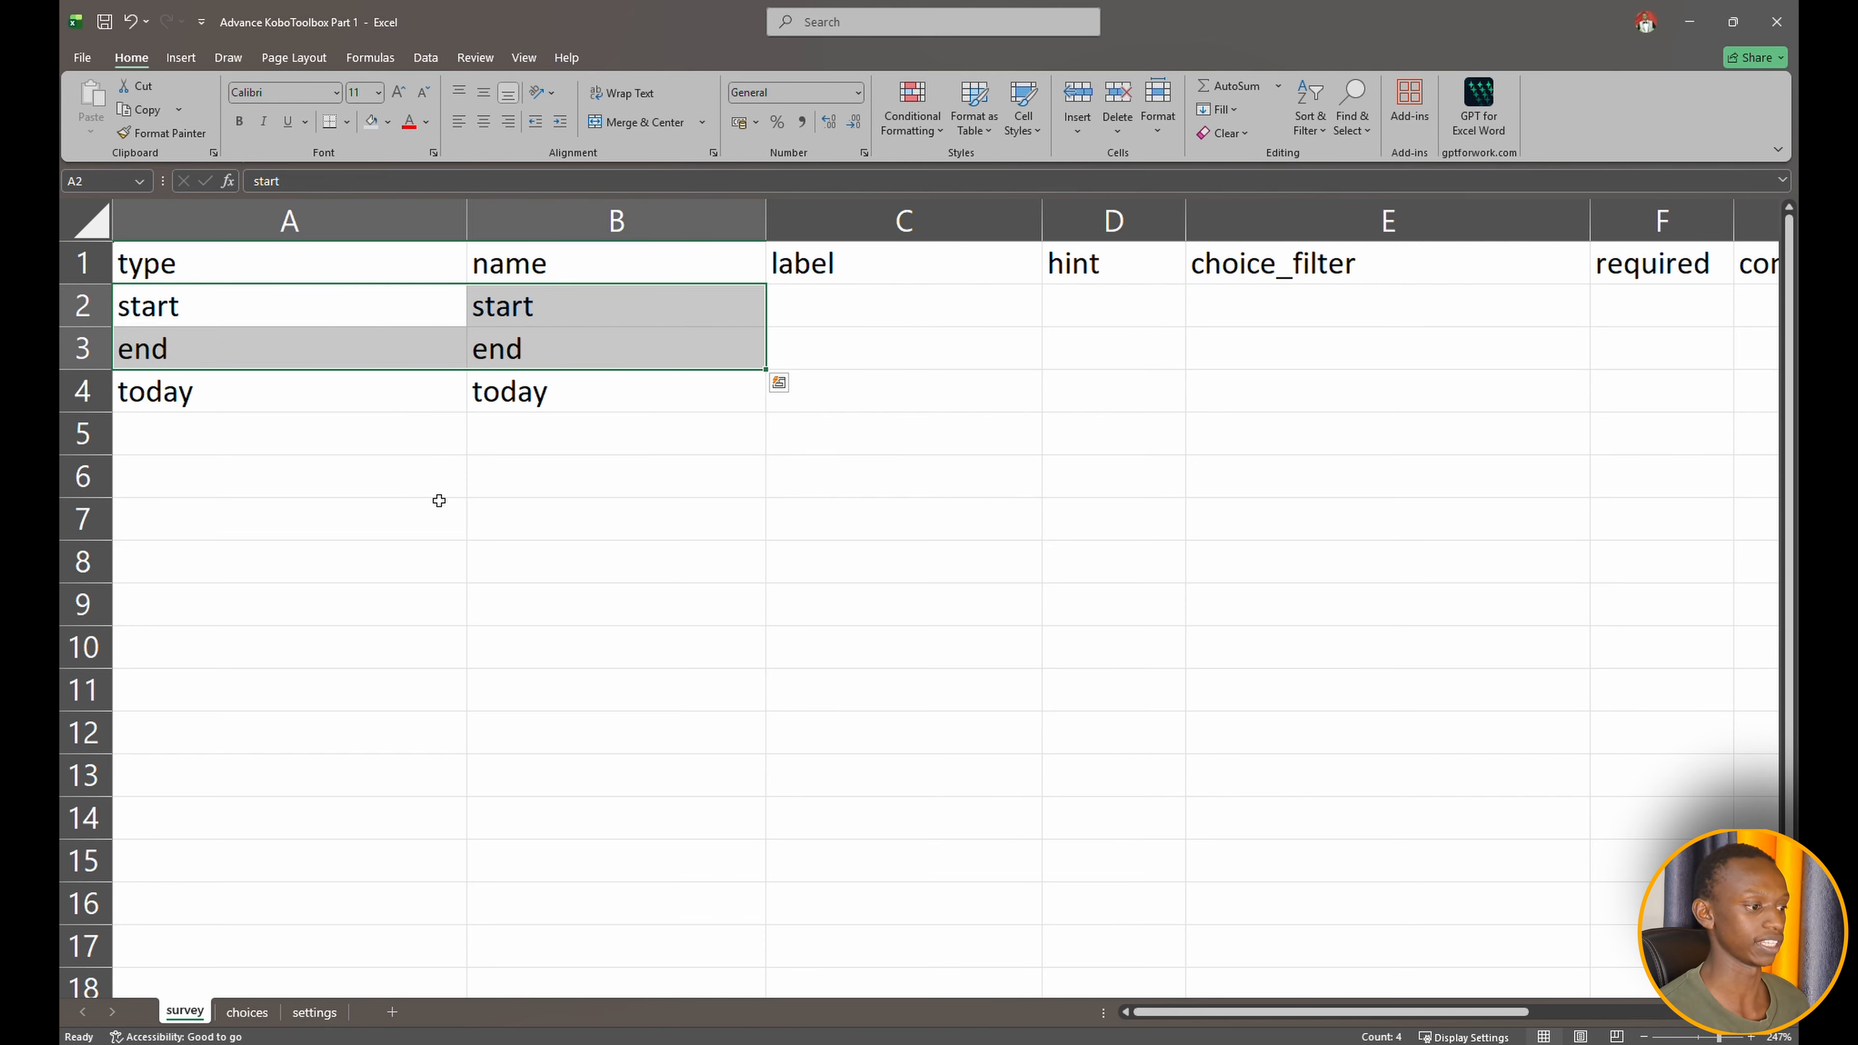
pyautogui.keyDown('ctrl'); pyautogui.scroll(5, 388, 600); pyautogui.keyUp('ctrl')
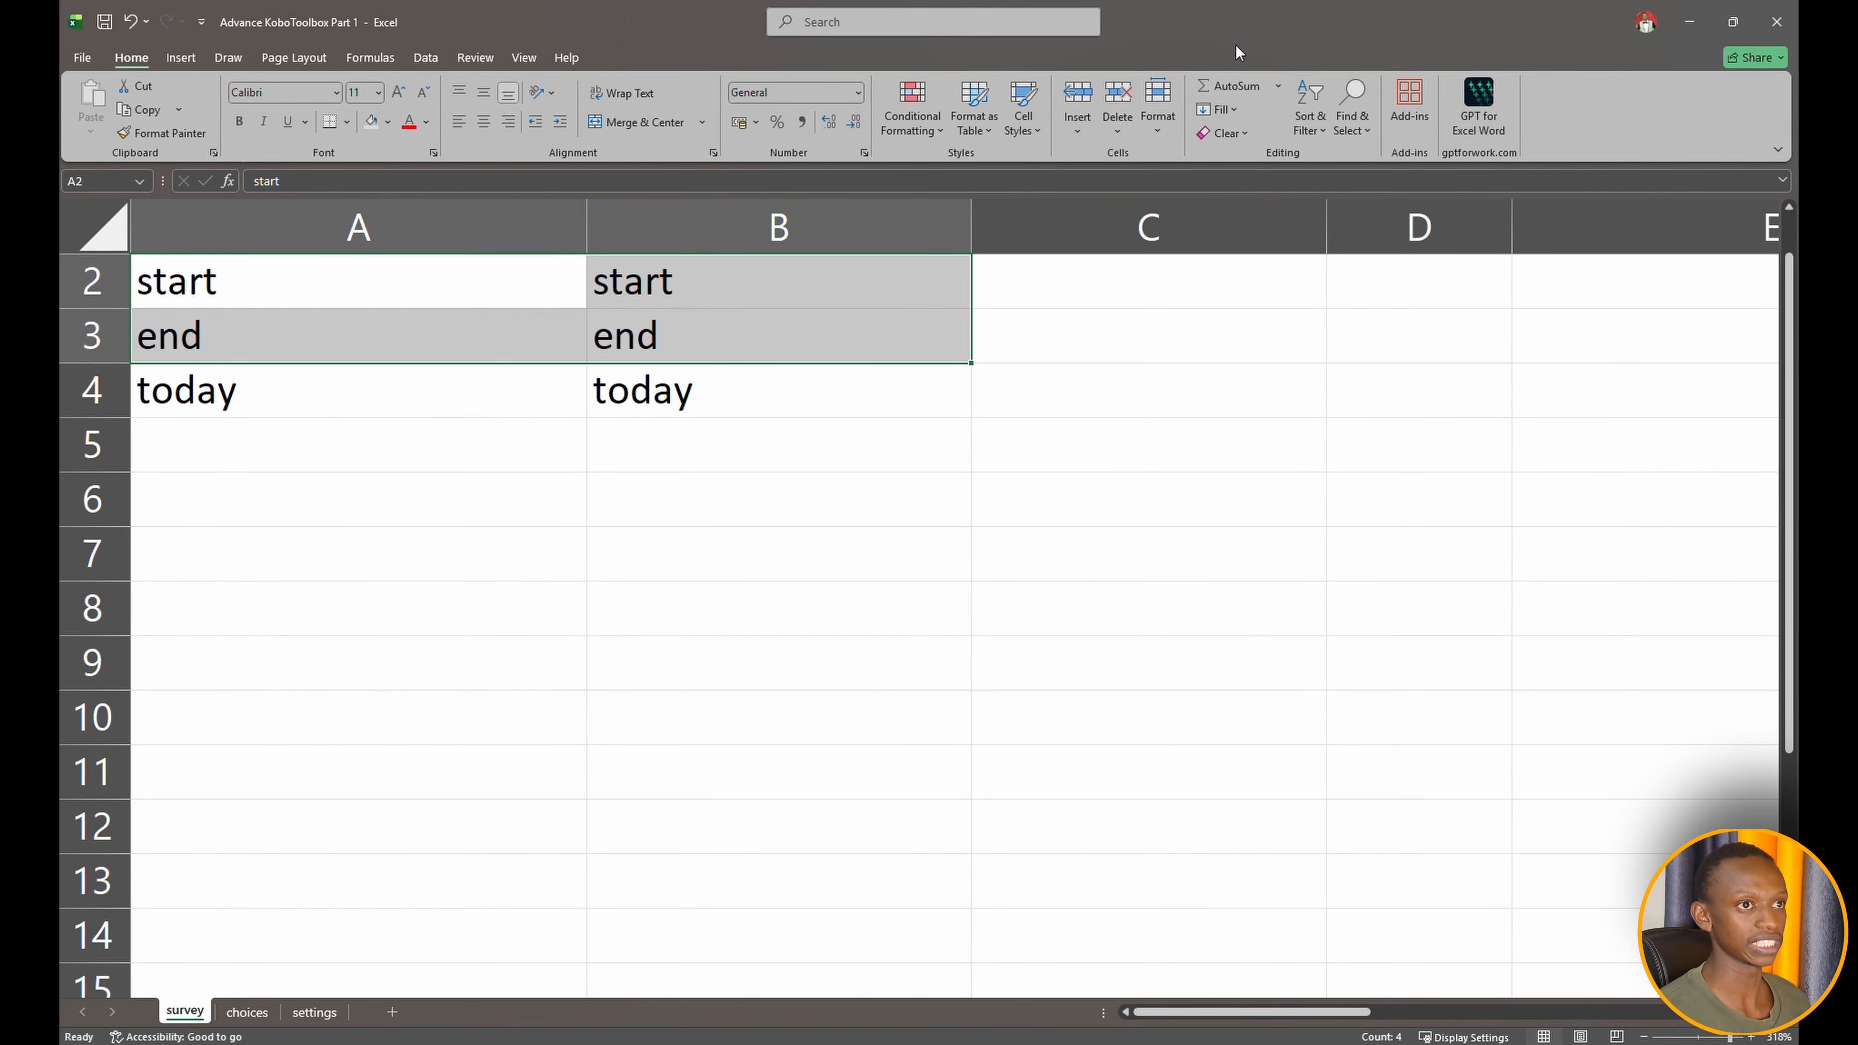
pyautogui.moveTo(1236, 48); pyautogui.dragTo(562, 44)
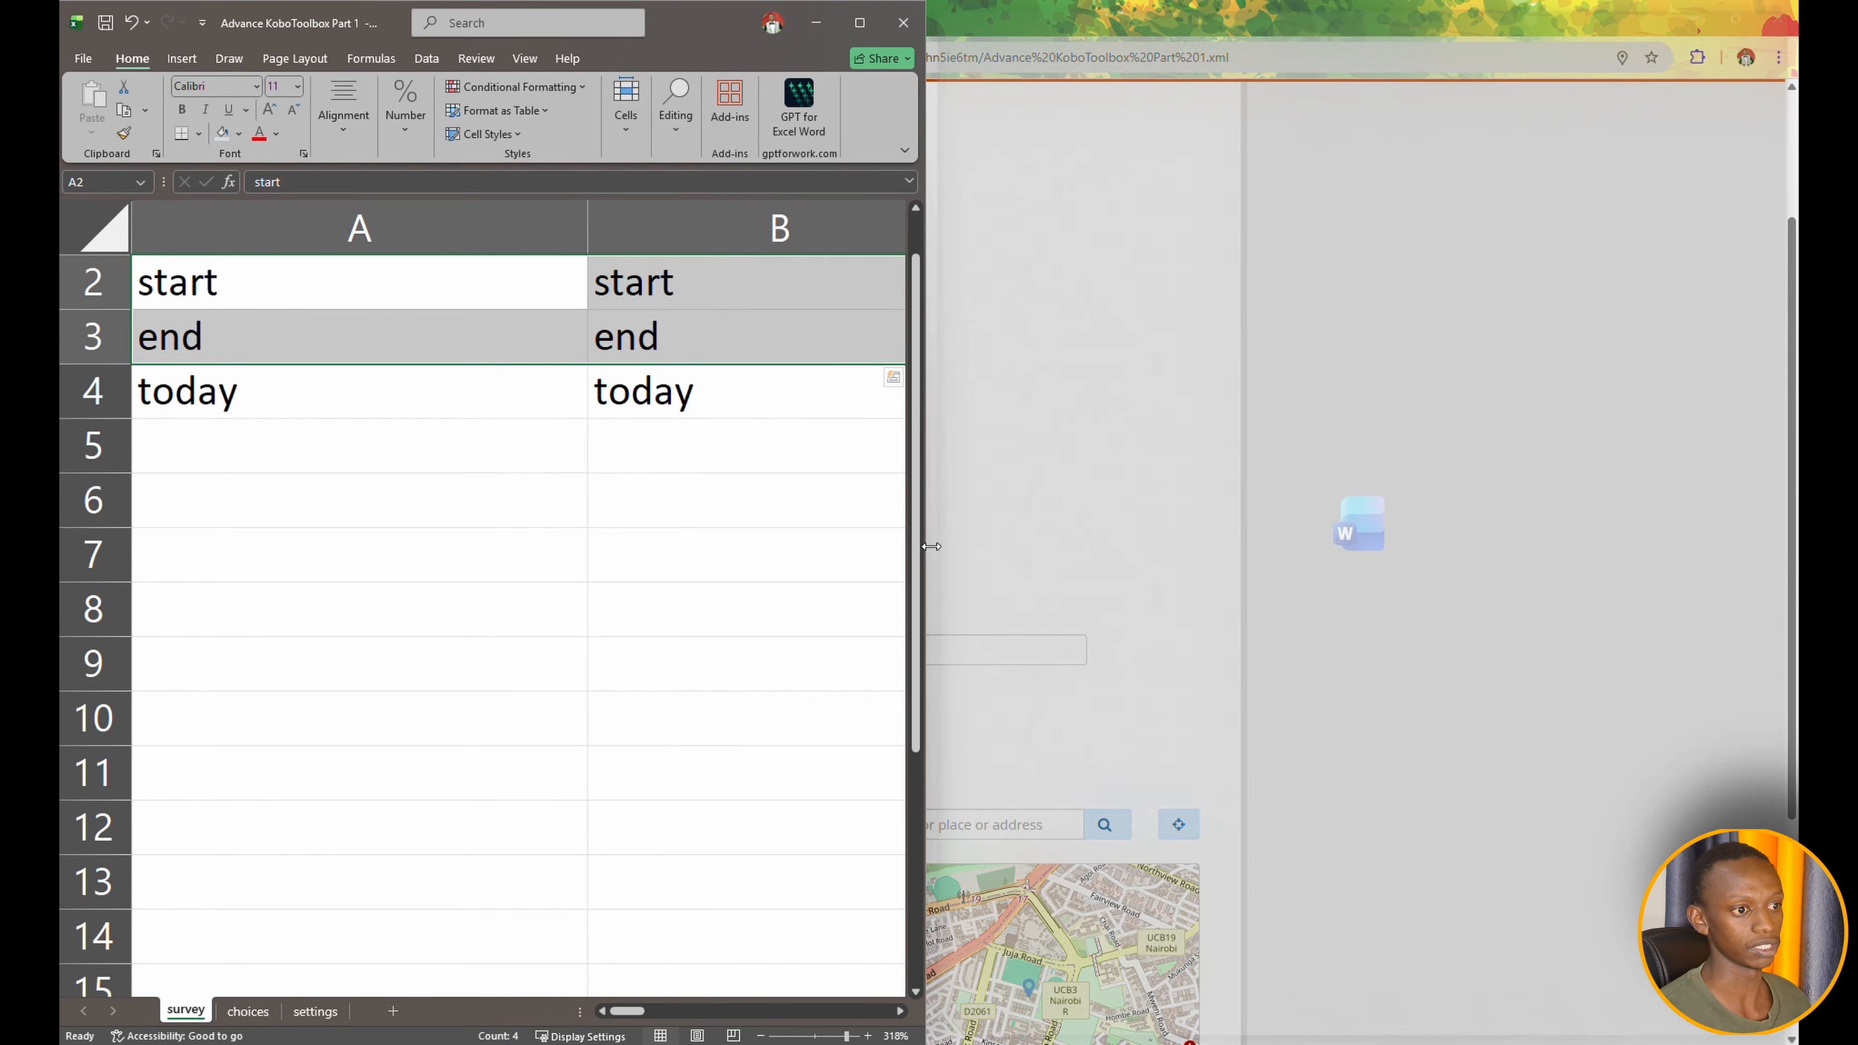
# Enter question names county, sub_county, ward and school_name in B6:B9.
pyautogui.moveTo(931, 546); pyautogui.dragTo(1198, 546)
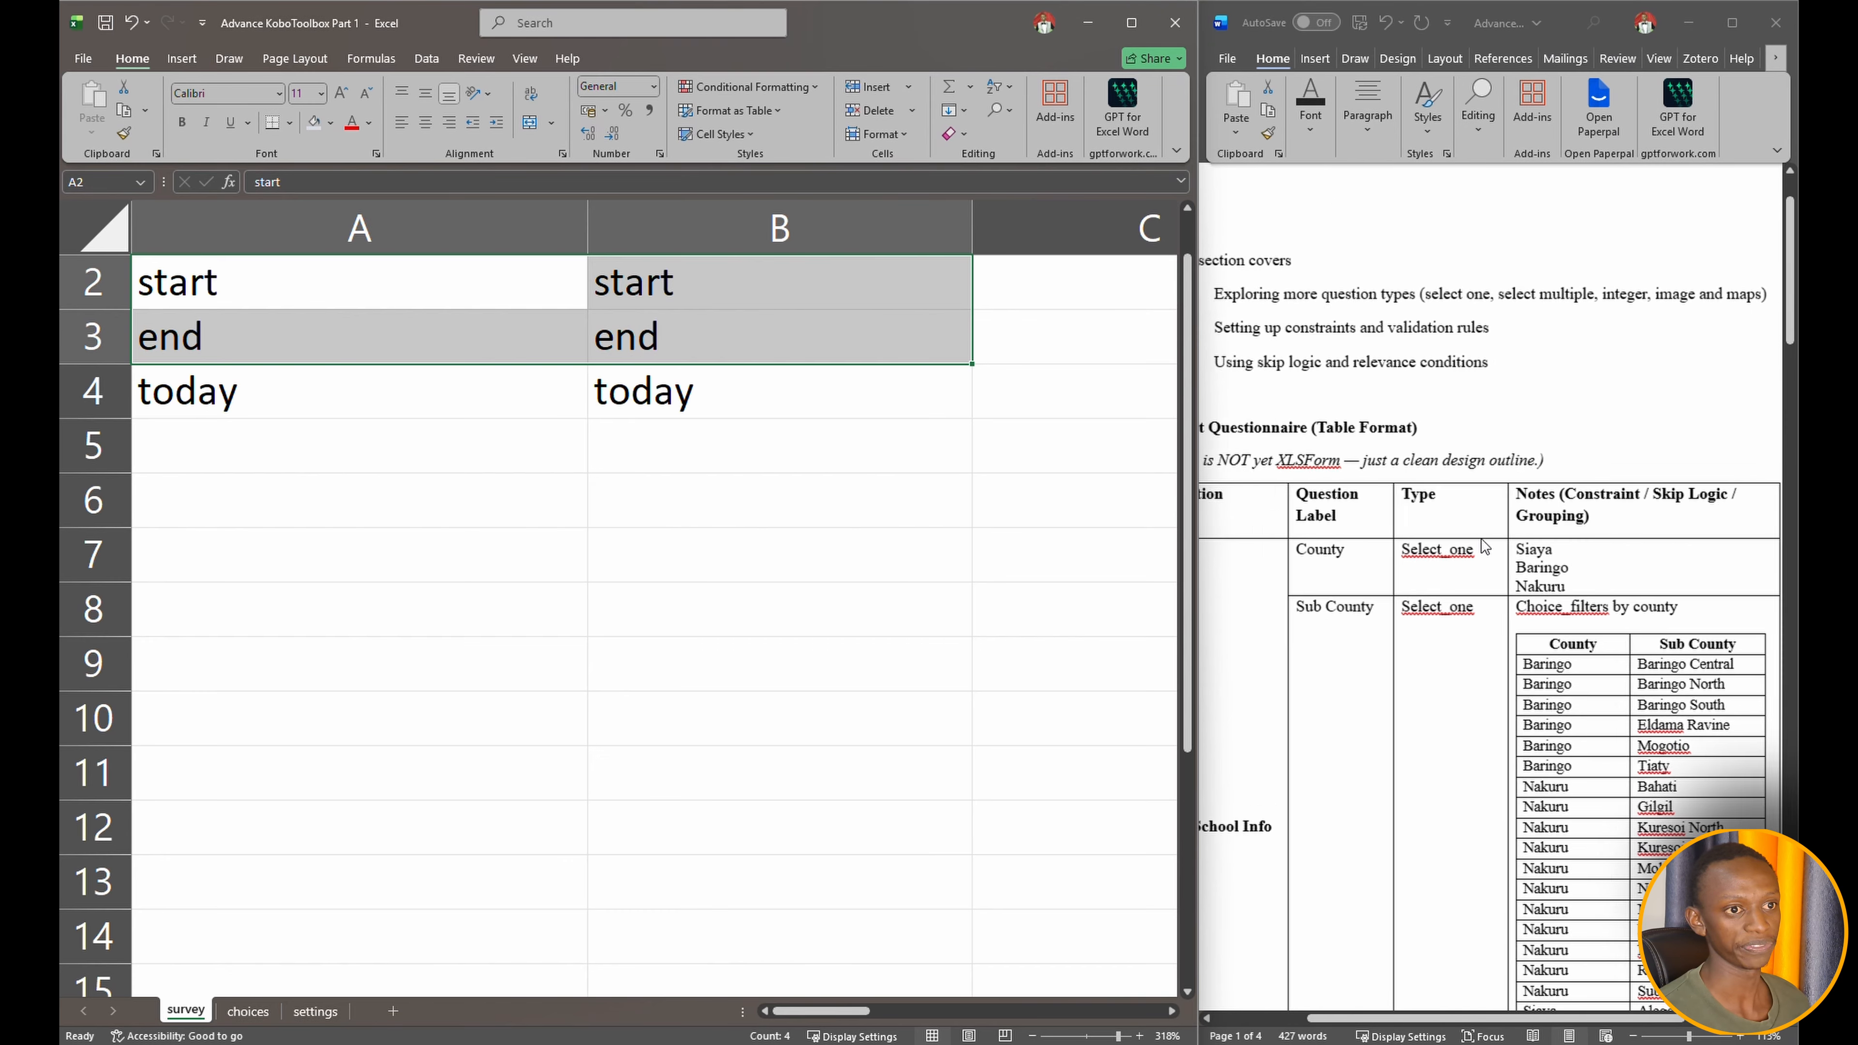
pyautogui.scroll(-4, 805, 552)
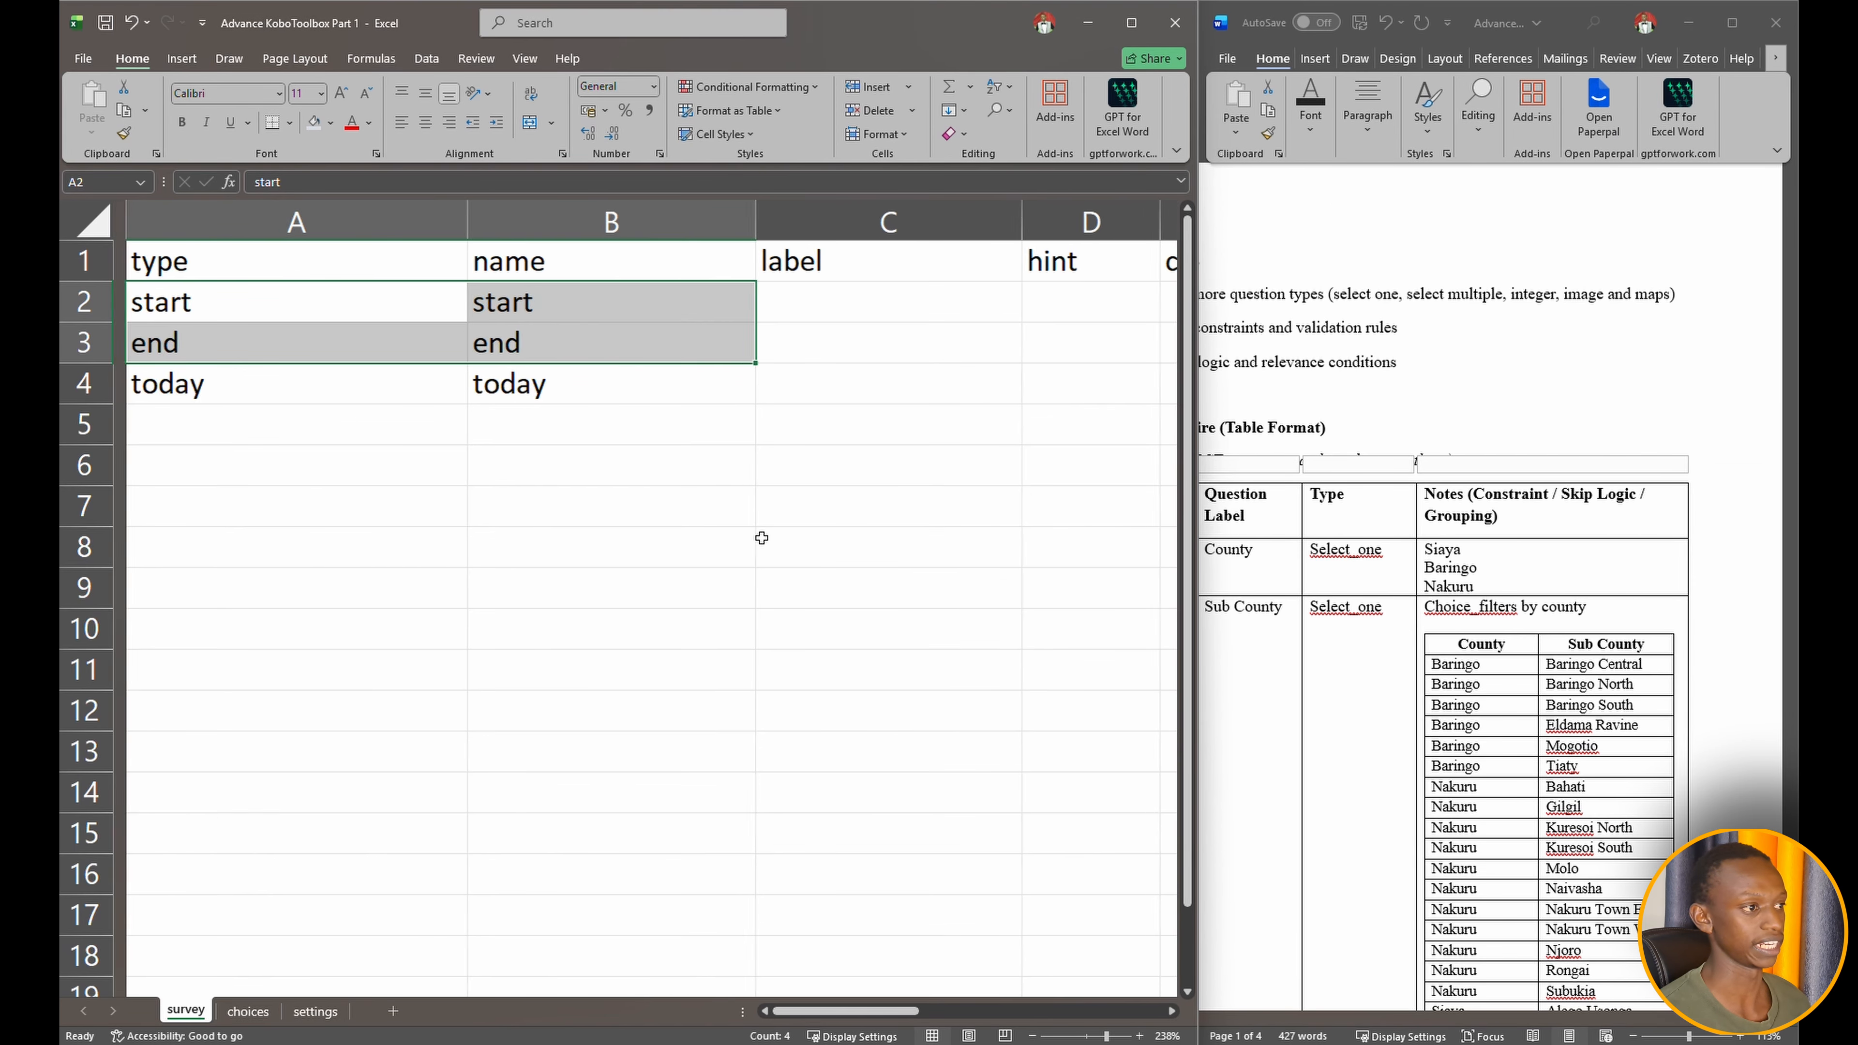
pyautogui.click(505, 481)
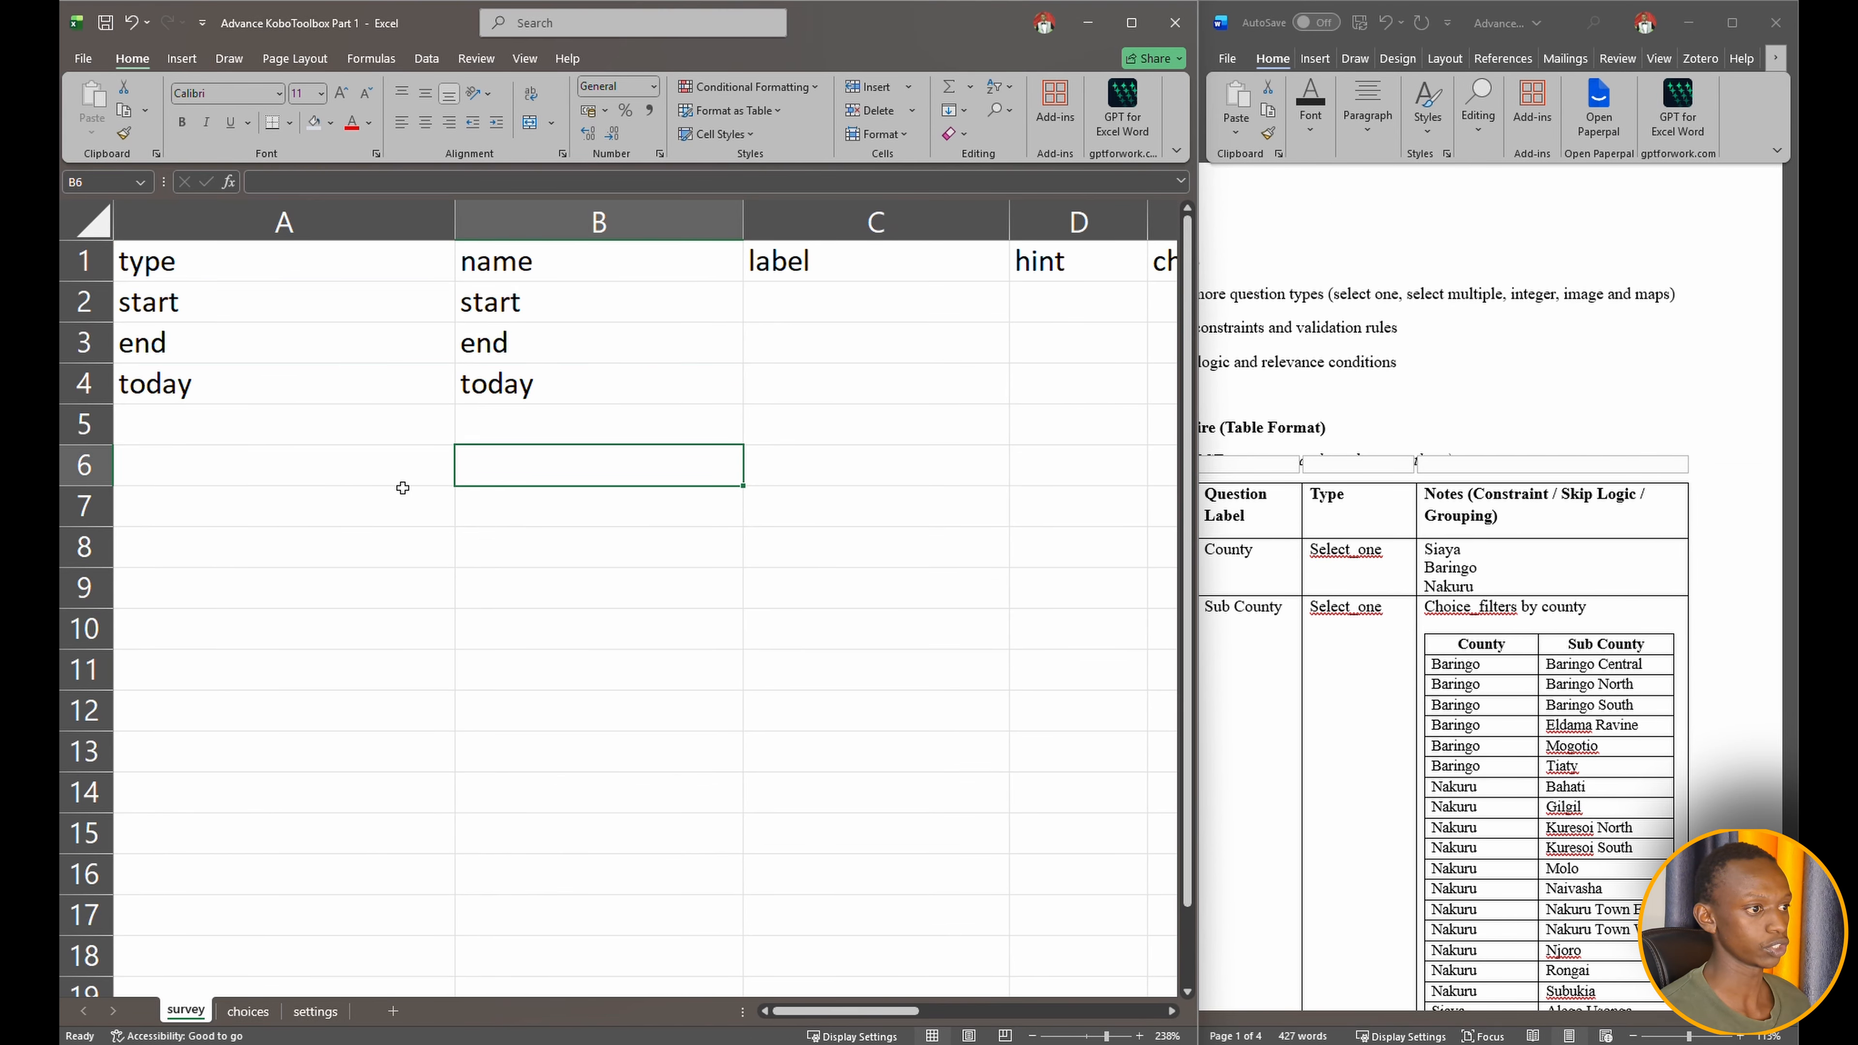
pyautogui.click(85, 428)
pyautogui.click(534, 476)
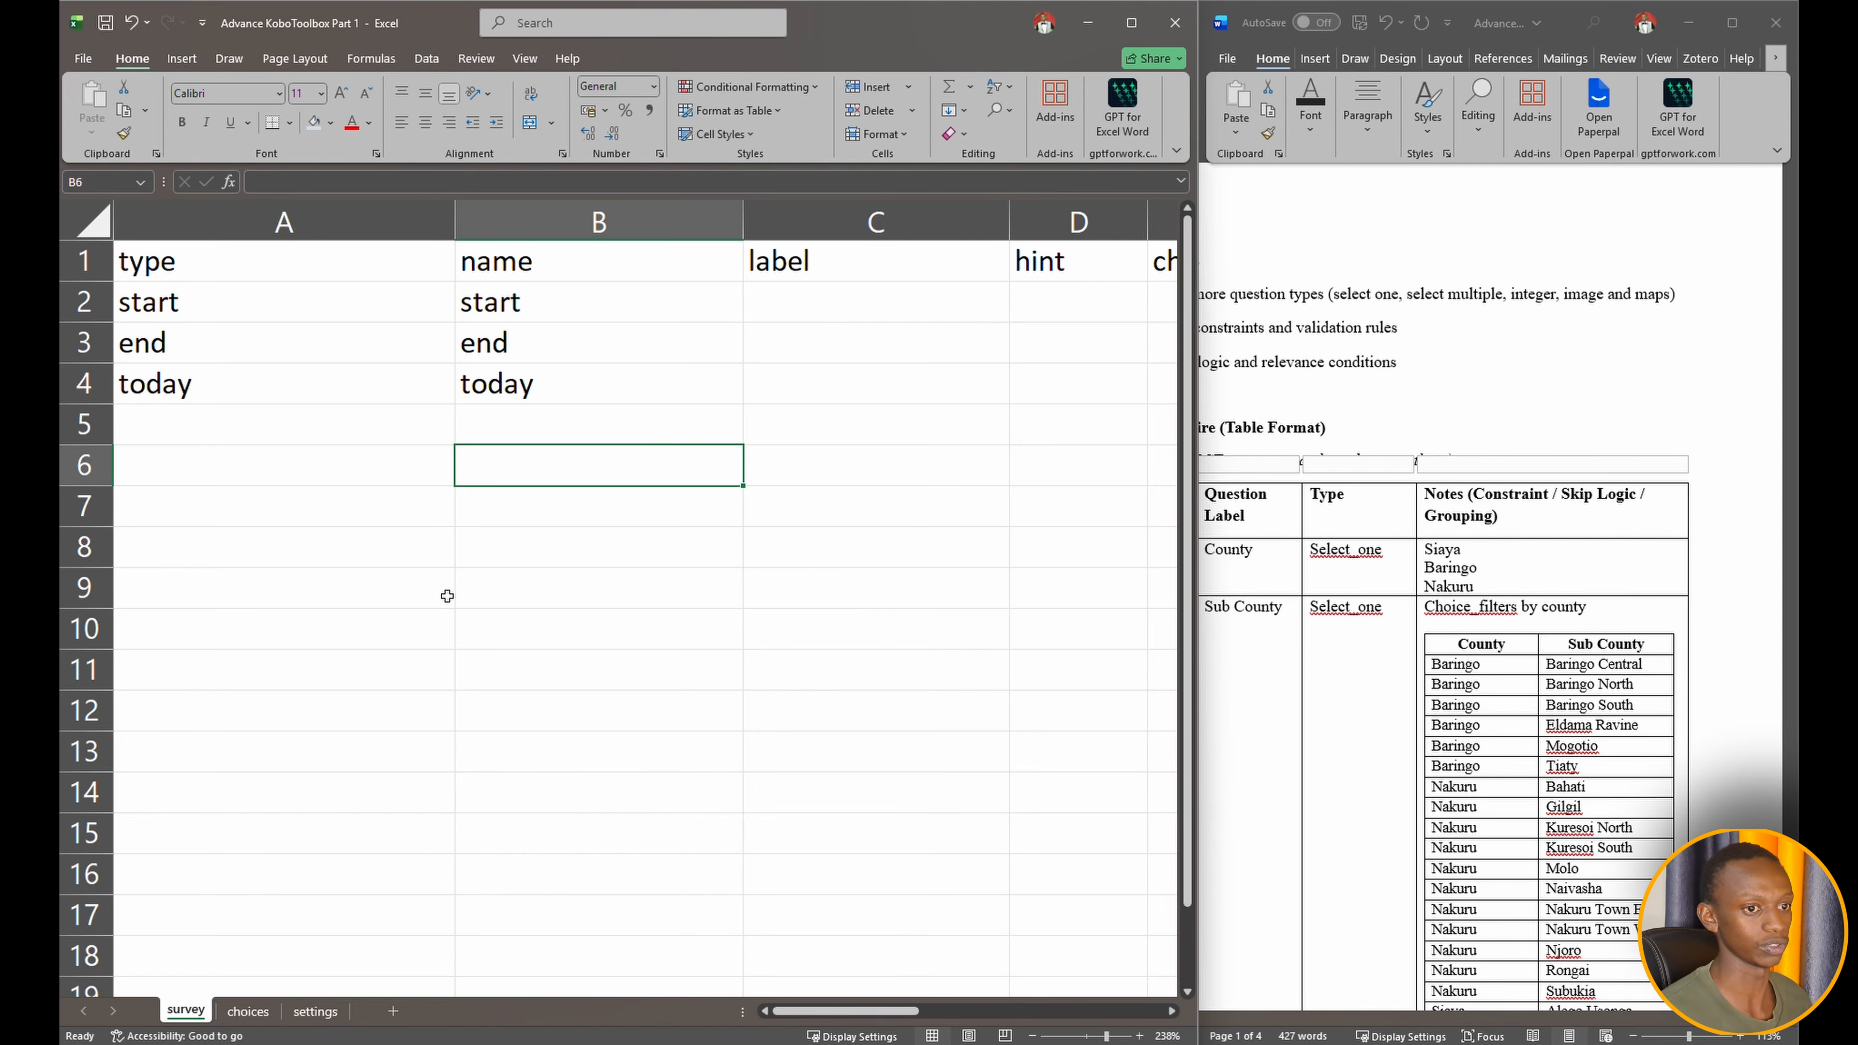
pyautogui.press('BackSpace')
pyautogui.write('cou')
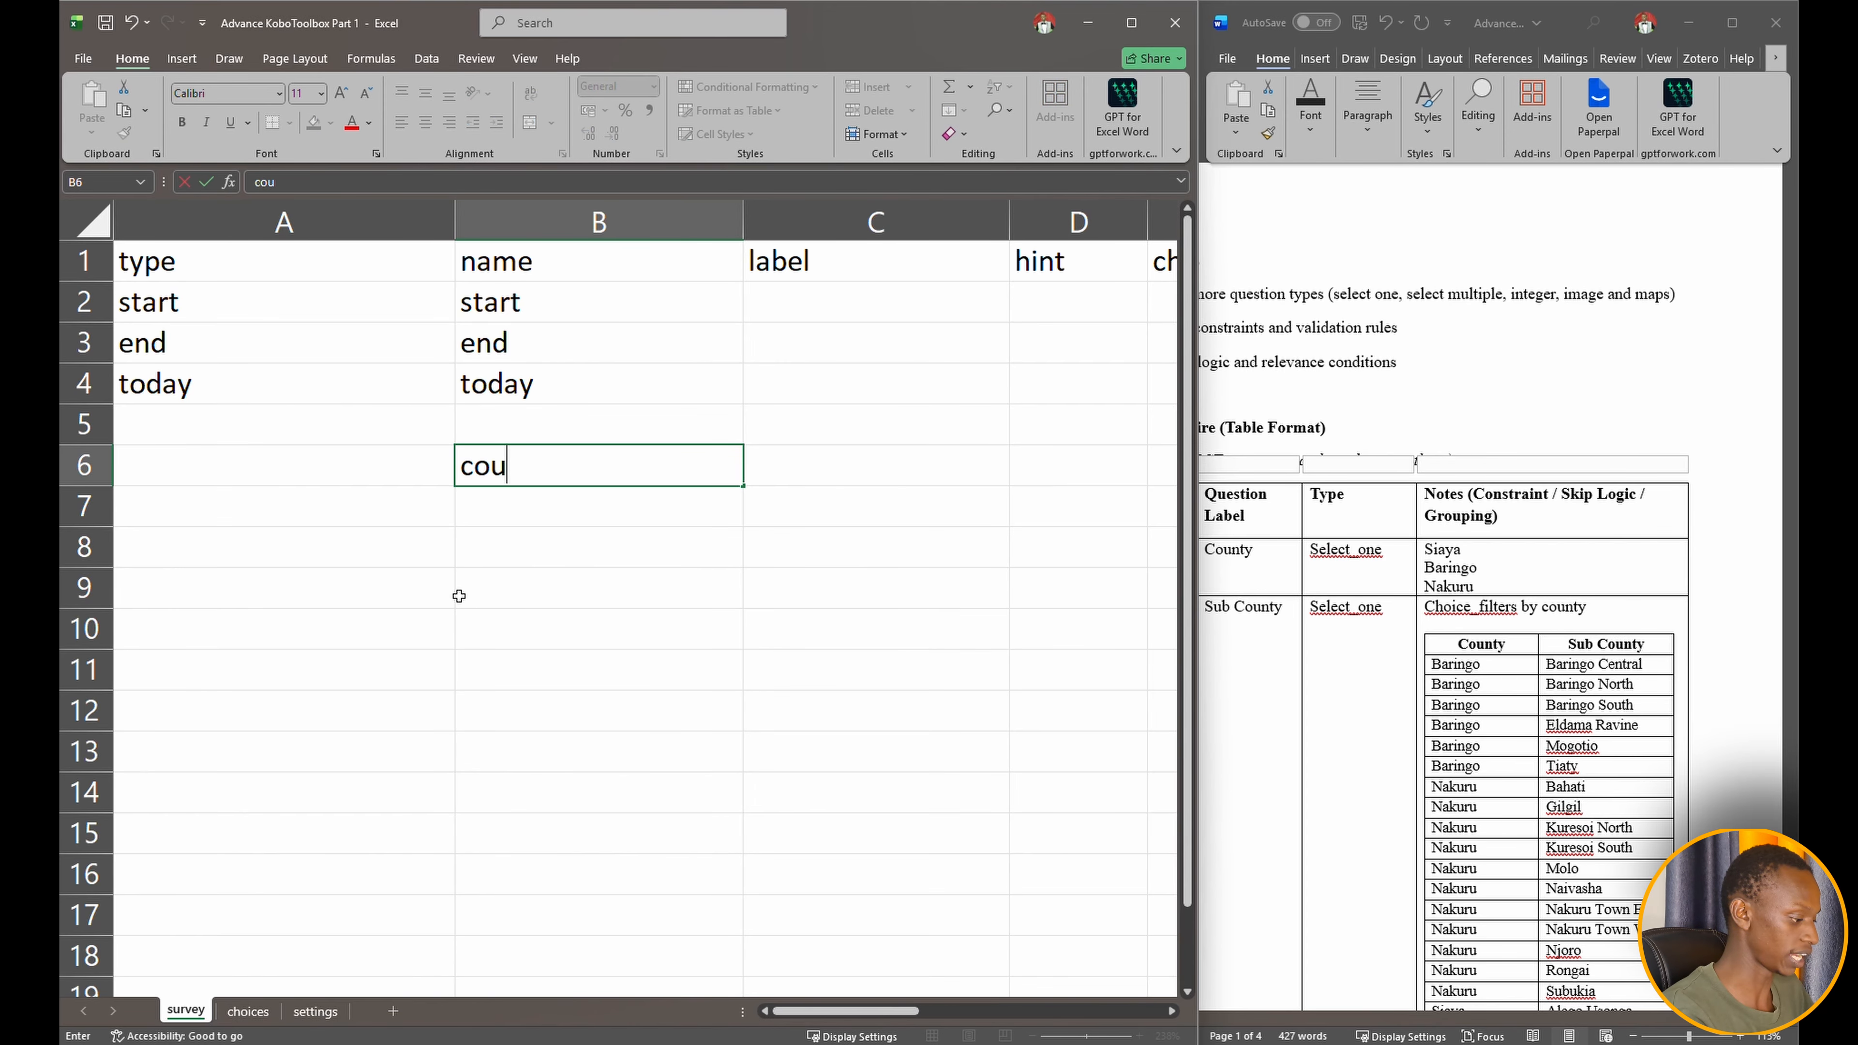
pyautogui.write('nty')
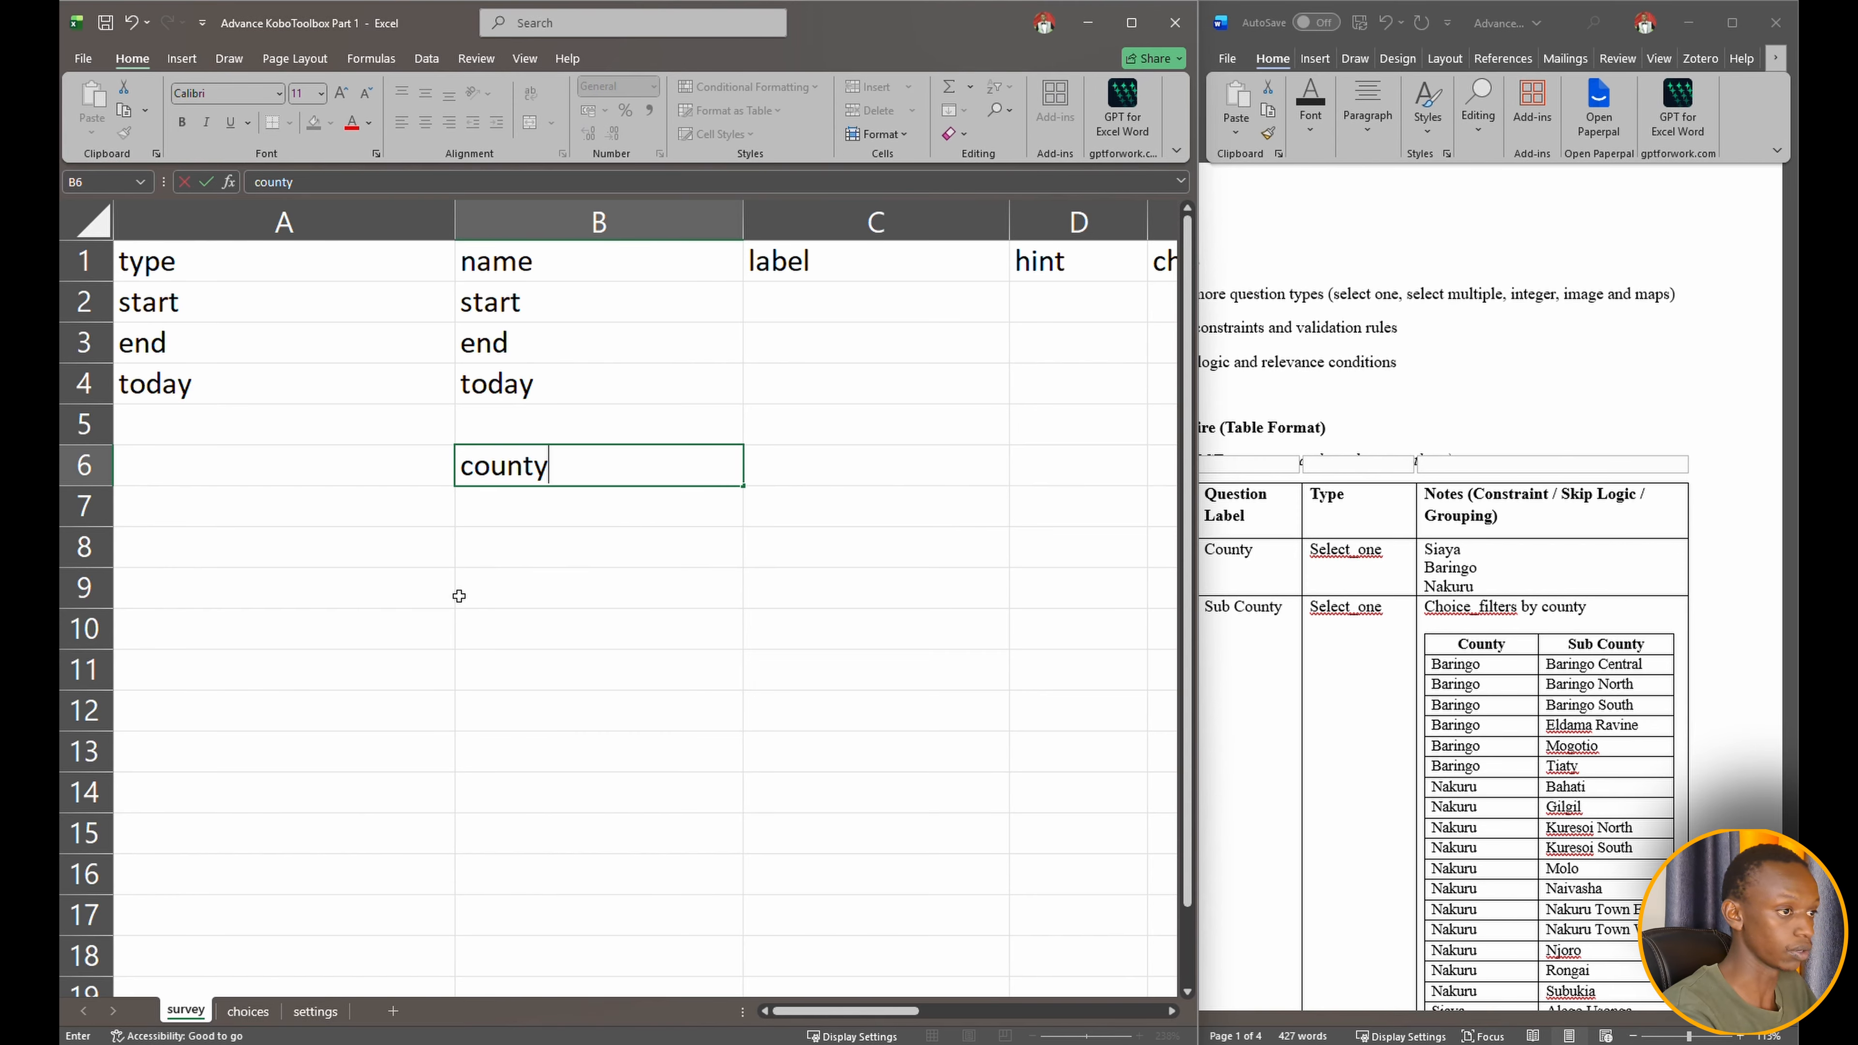
pyautogui.press('Return')
pyautogui.write('sub')
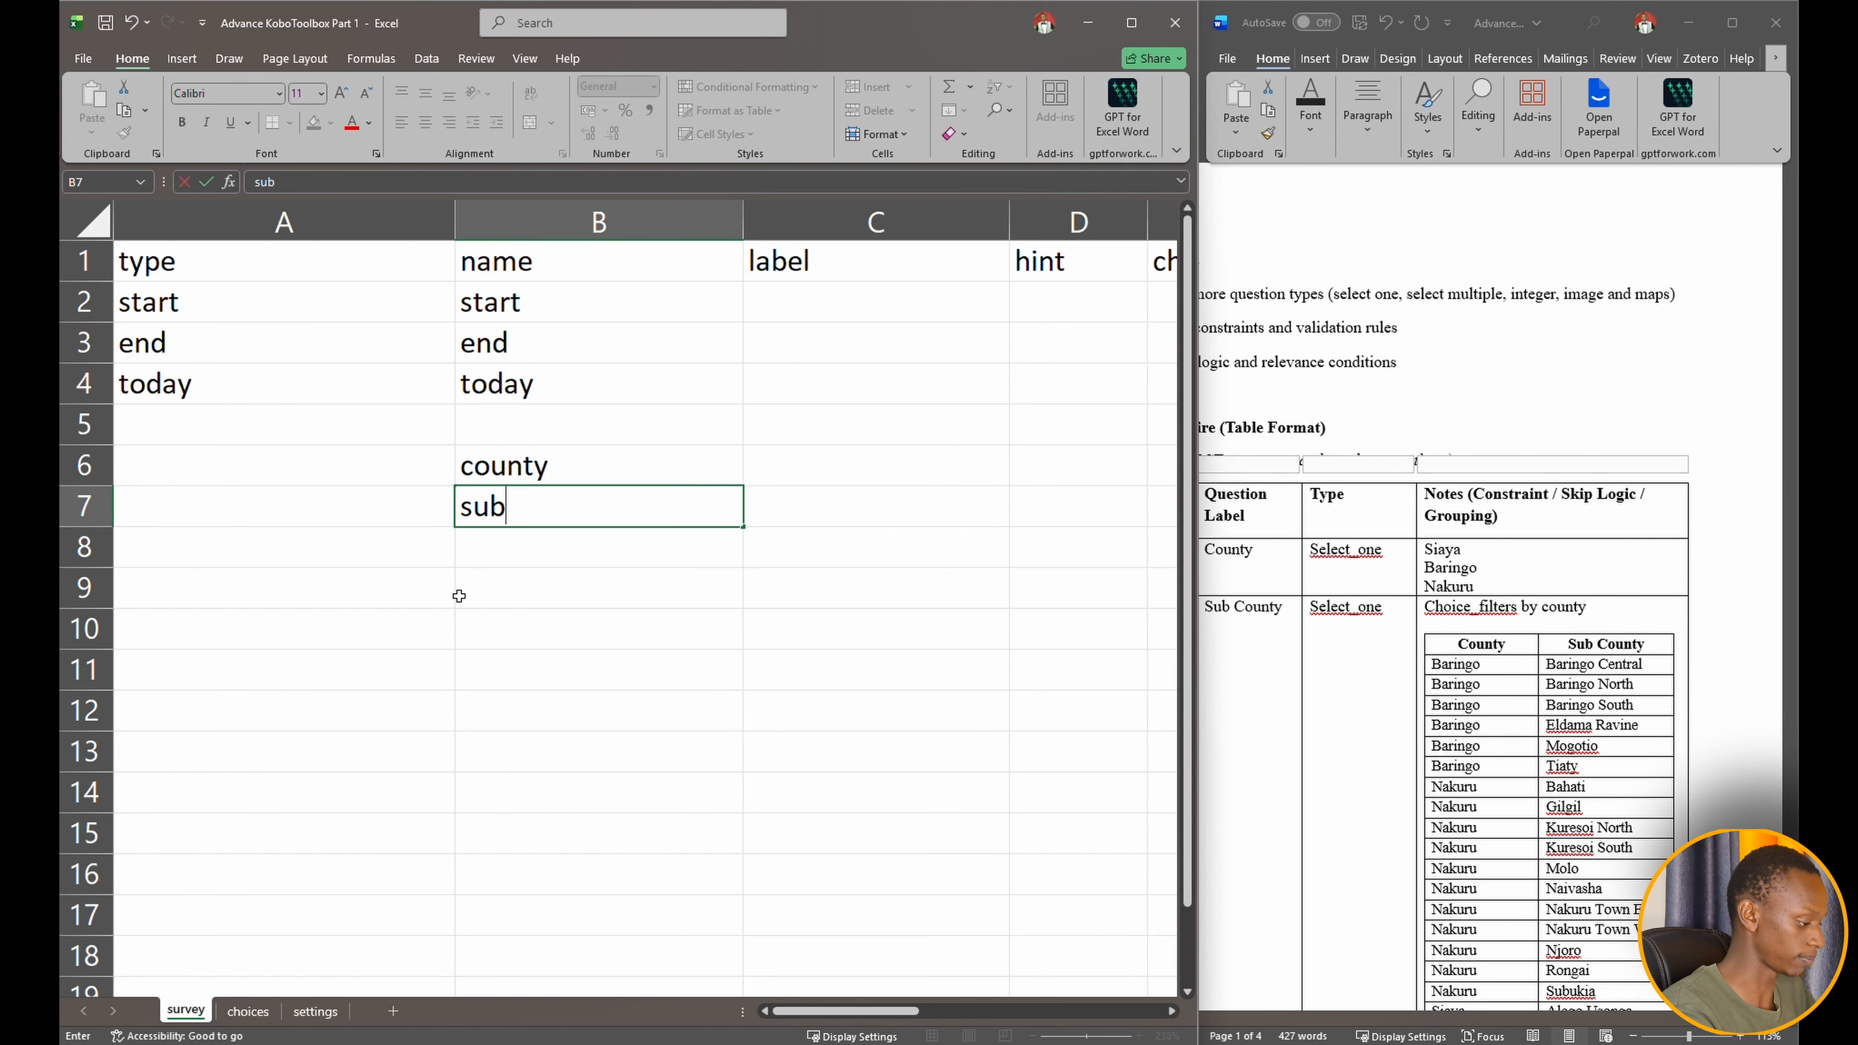
pyautogui.write('_coun')
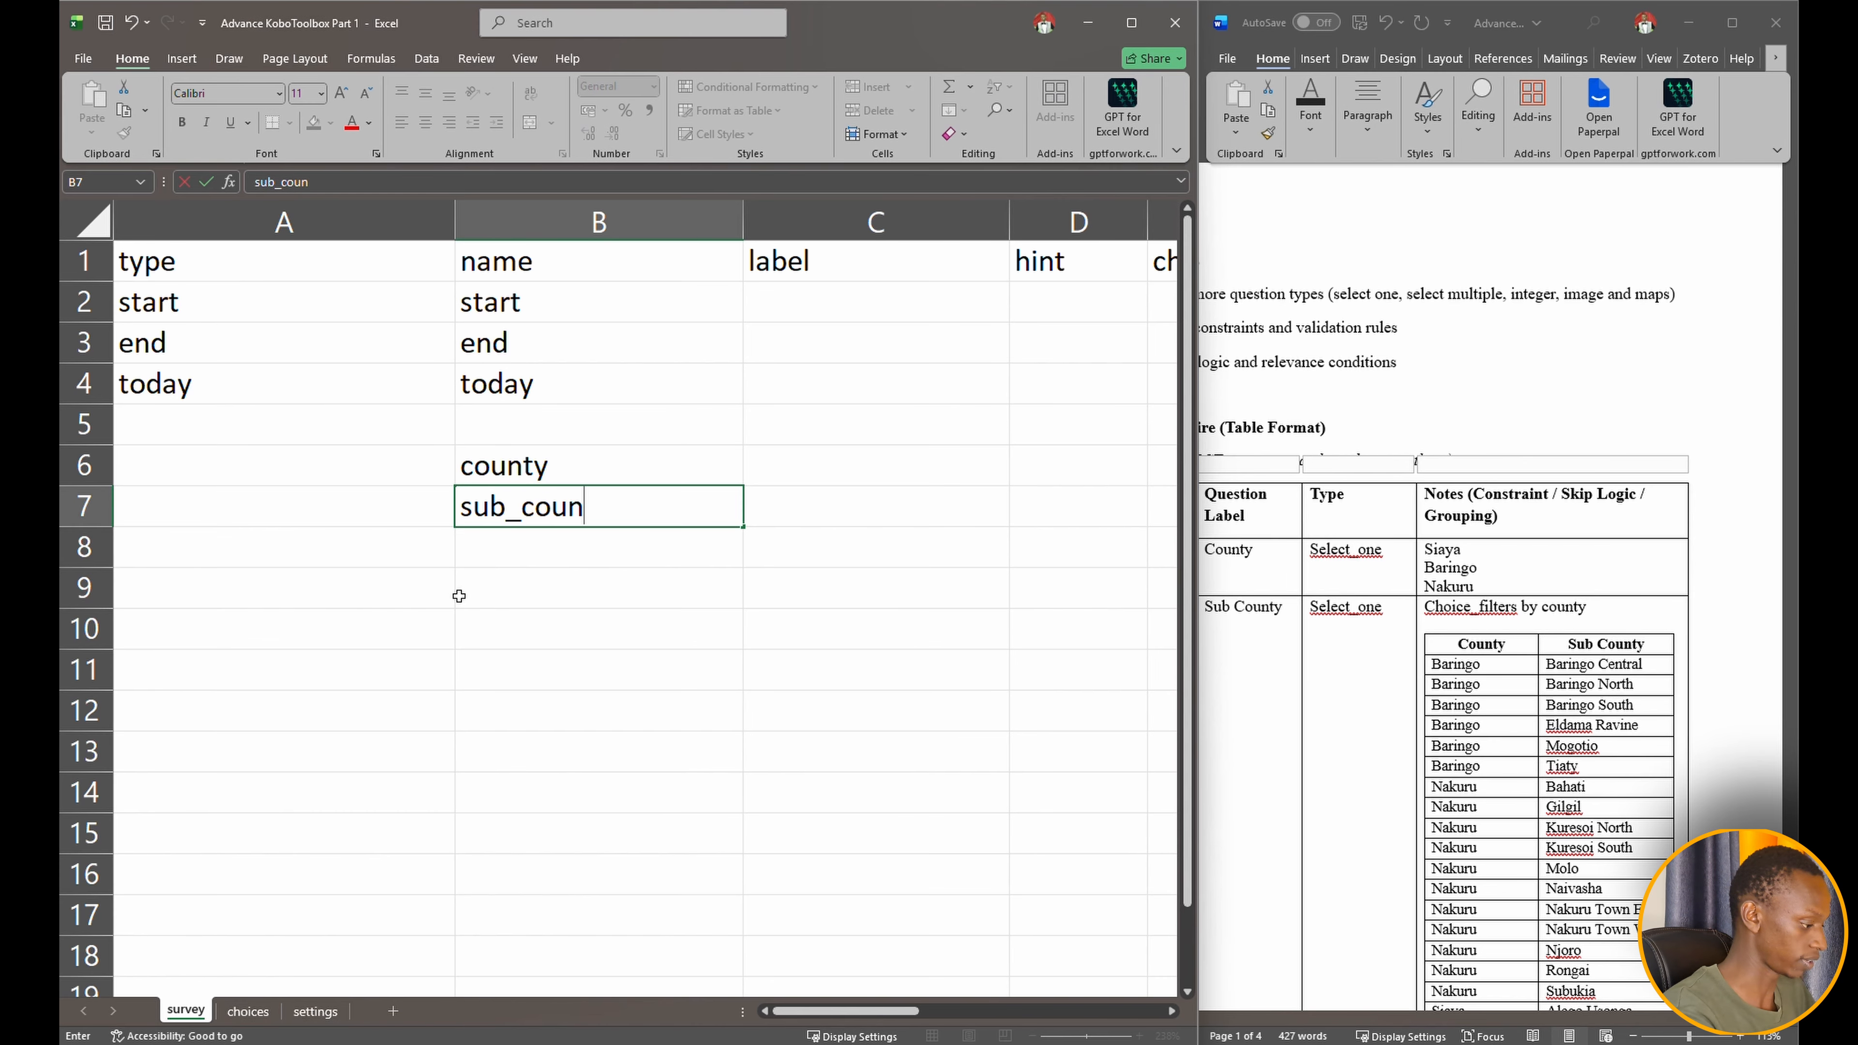
pyautogui.write('ty')
pyautogui.press('Return')
pyautogui.write('ward')
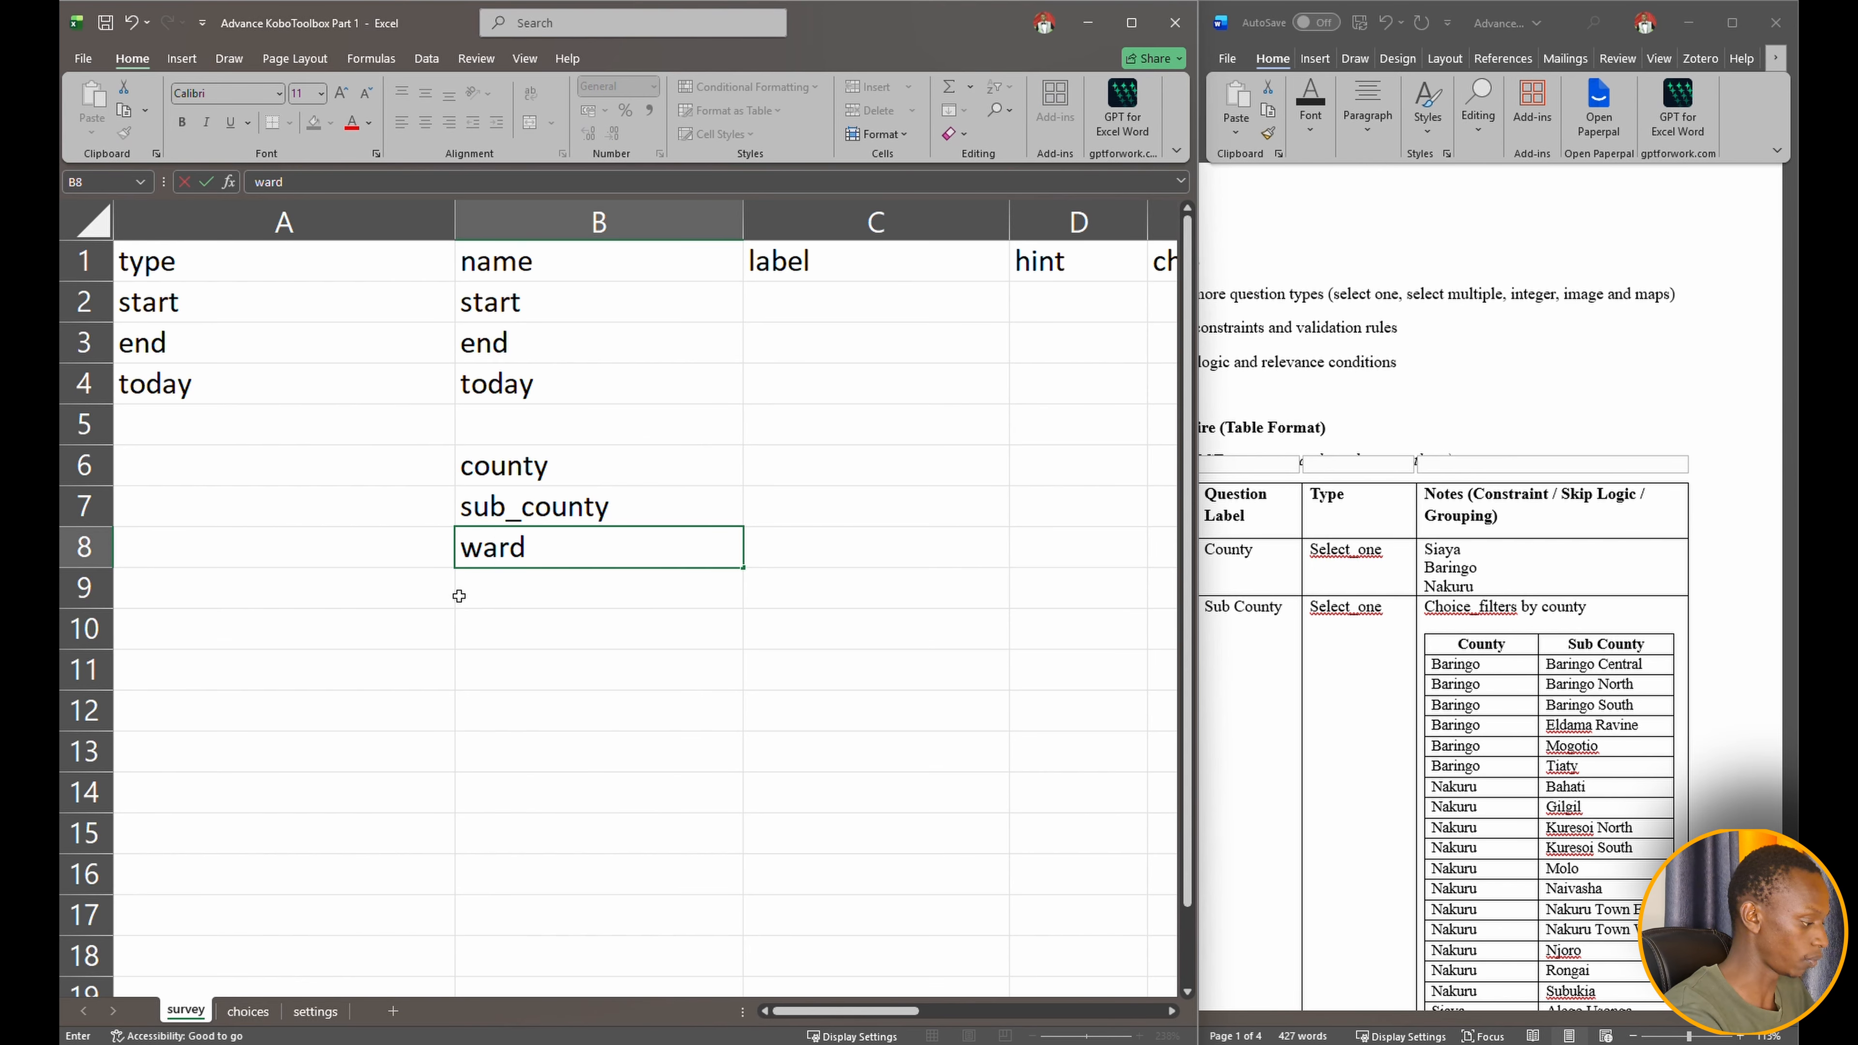
pyautogui.press('Return')
pyautogui.write('sc')
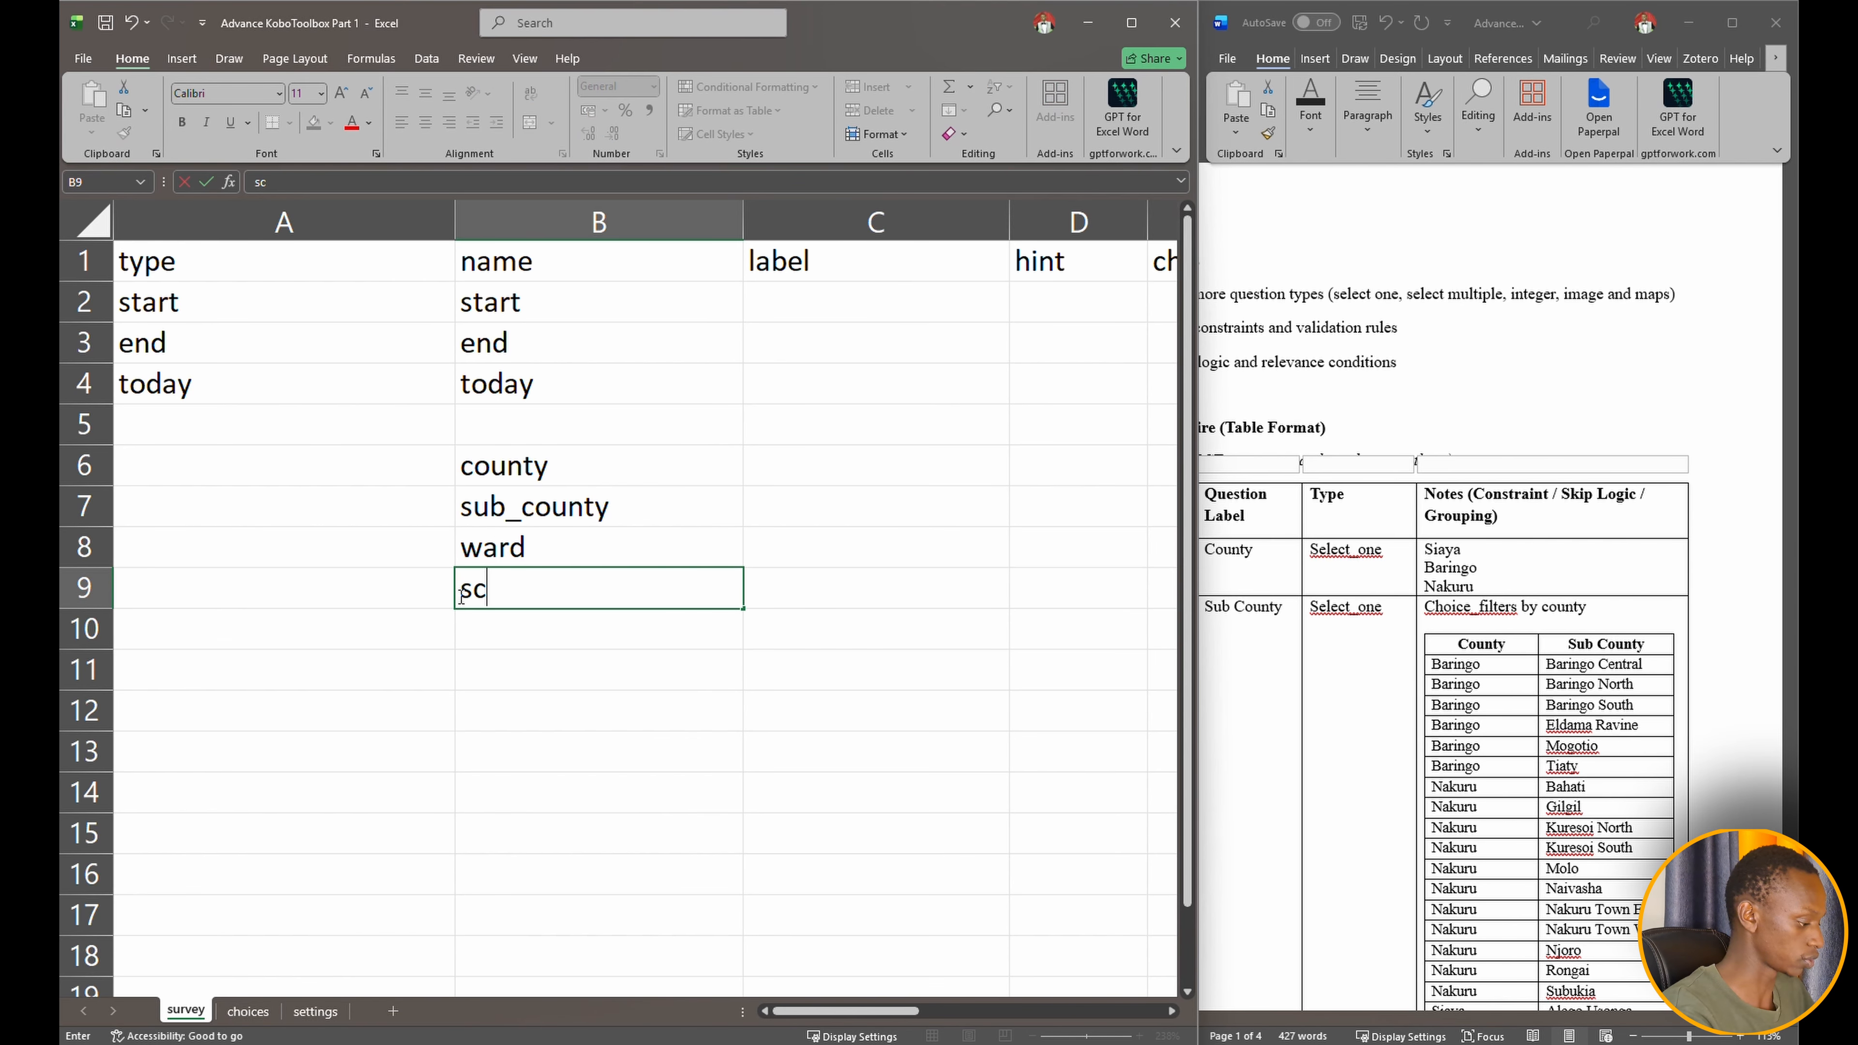
pyautogui.write('hool_name')
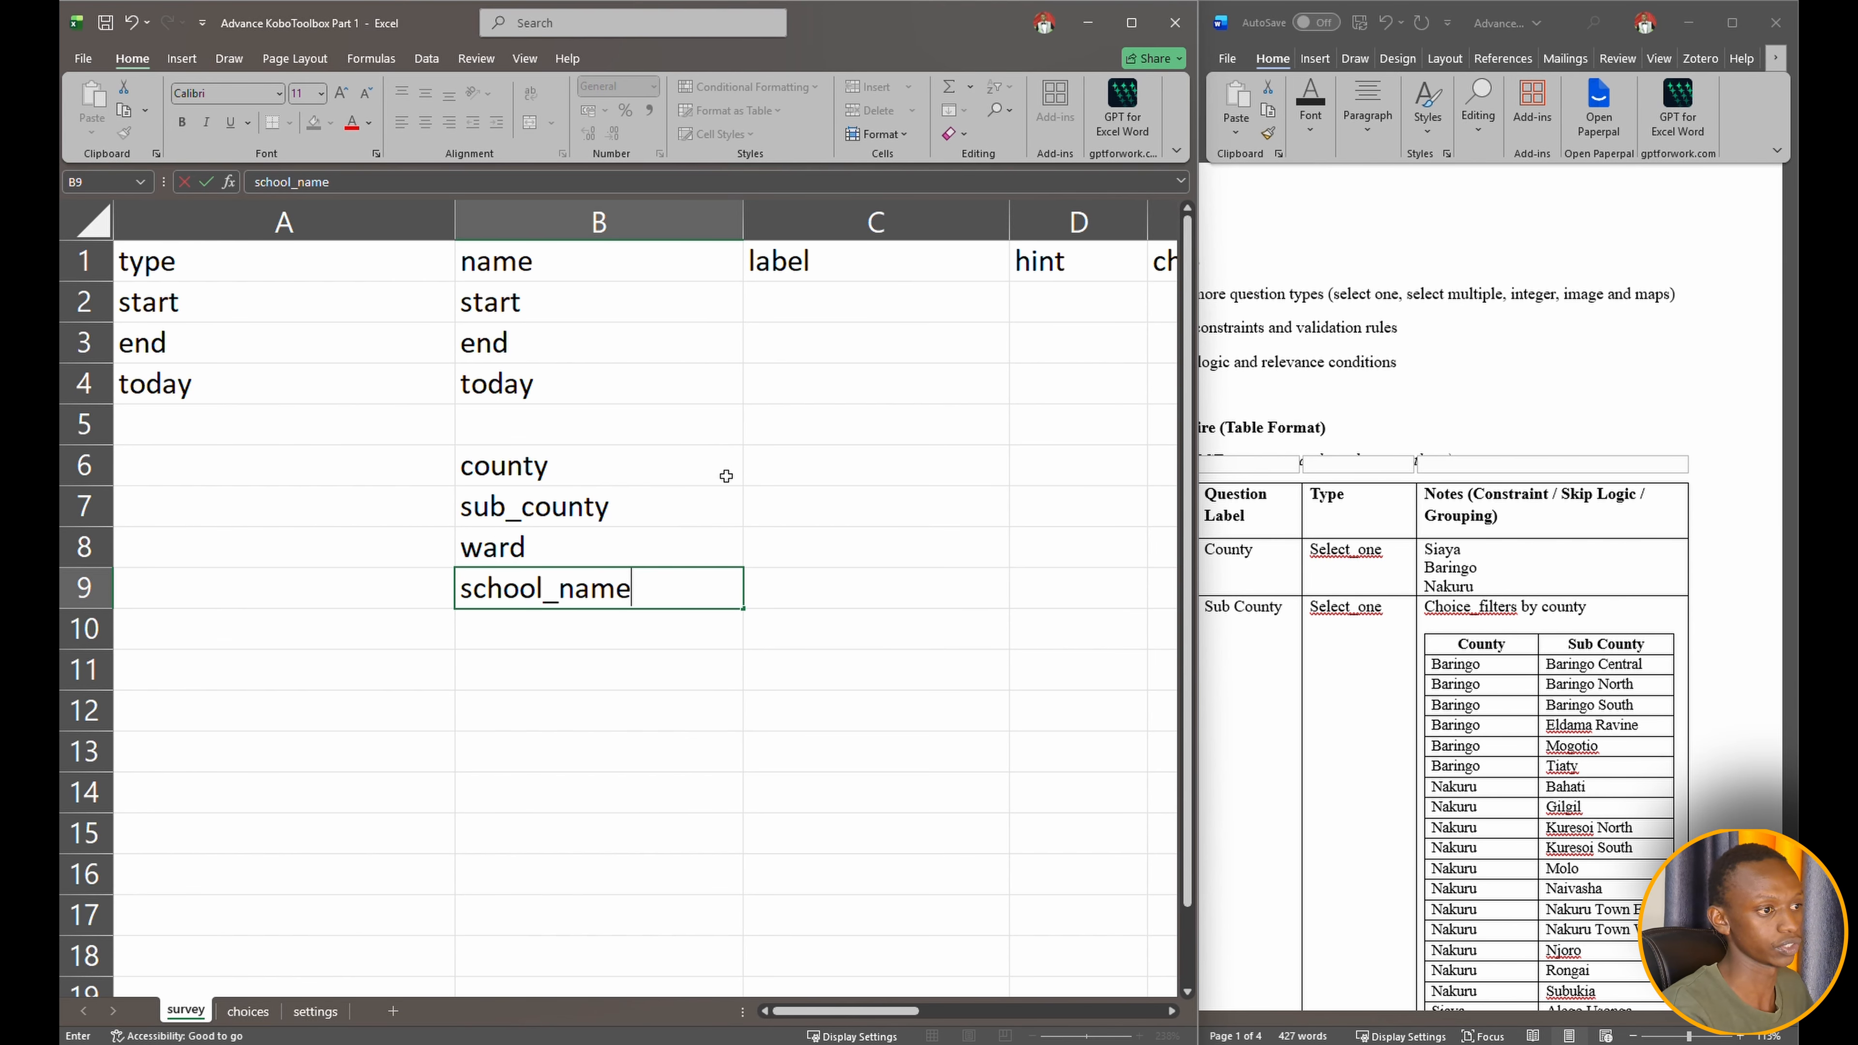
# Add labels County and Sub County in column C, replacing the underscore, and start the School Name label.
pyautogui.click(846, 457)
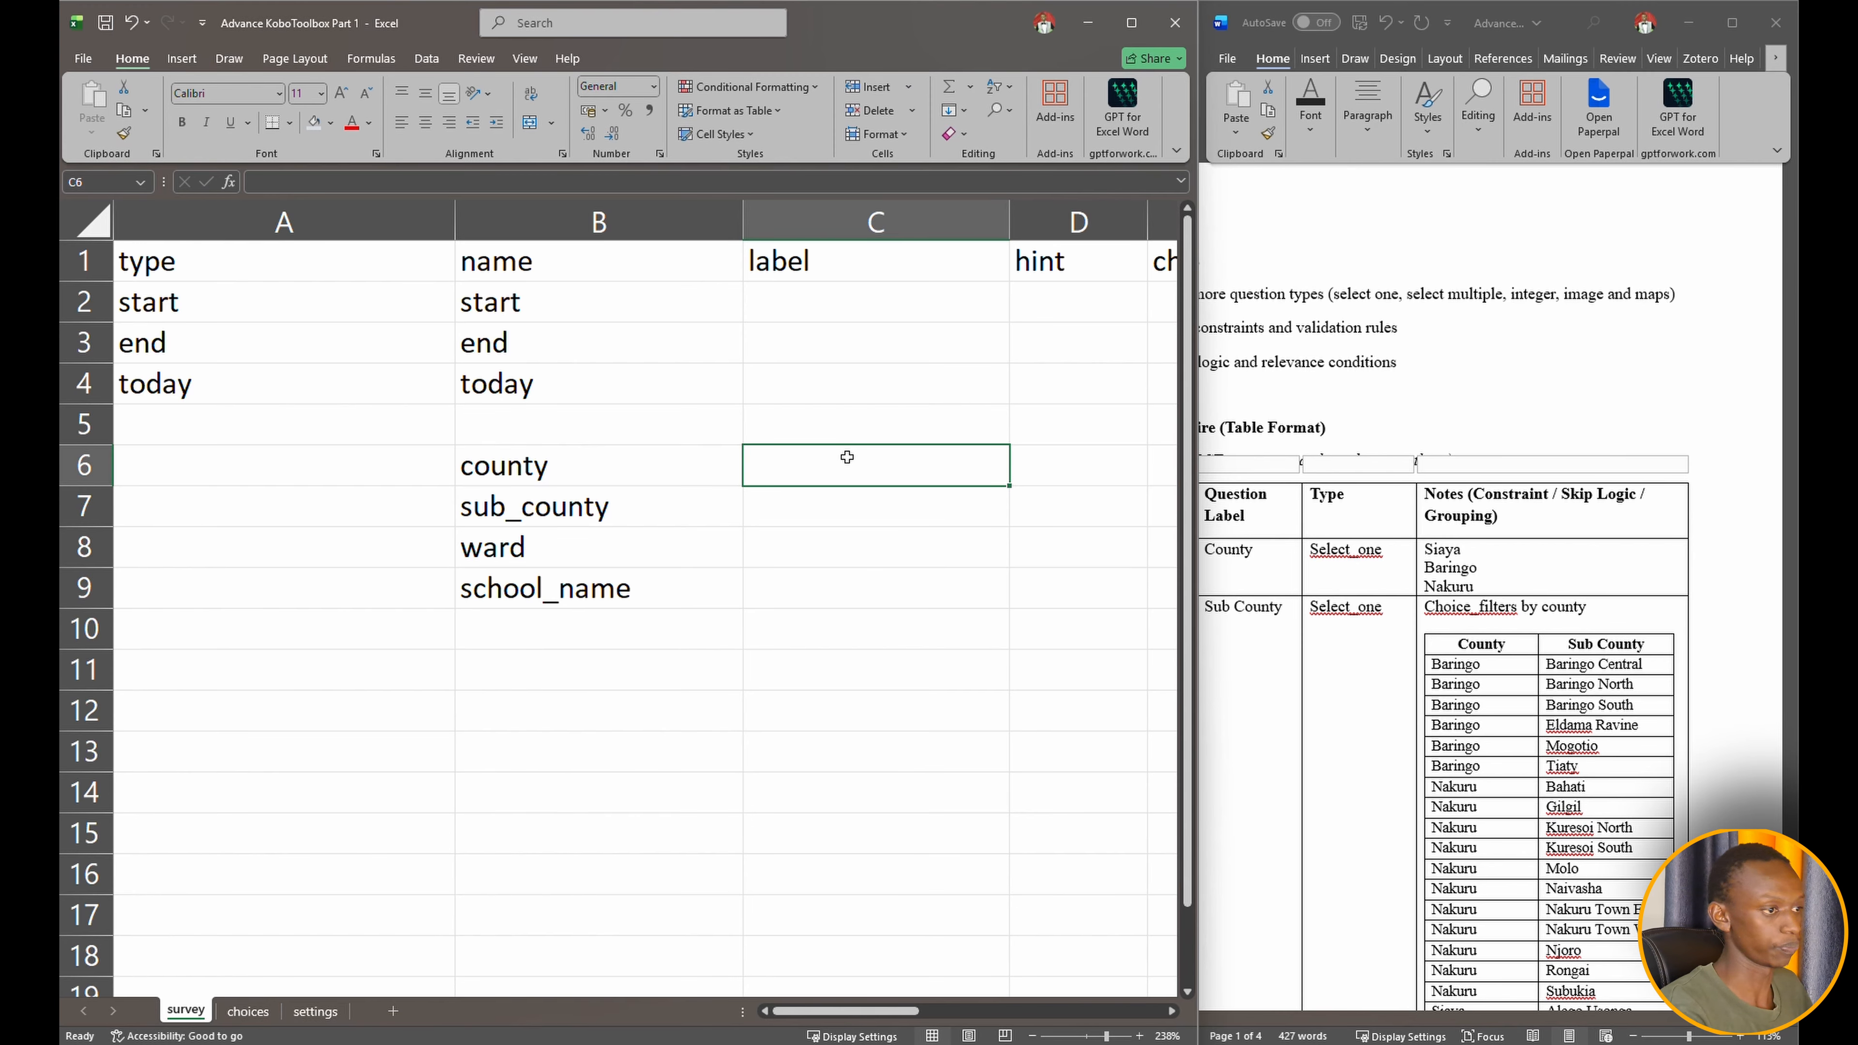
pyautogui.write('County')
pyautogui.press('Return')
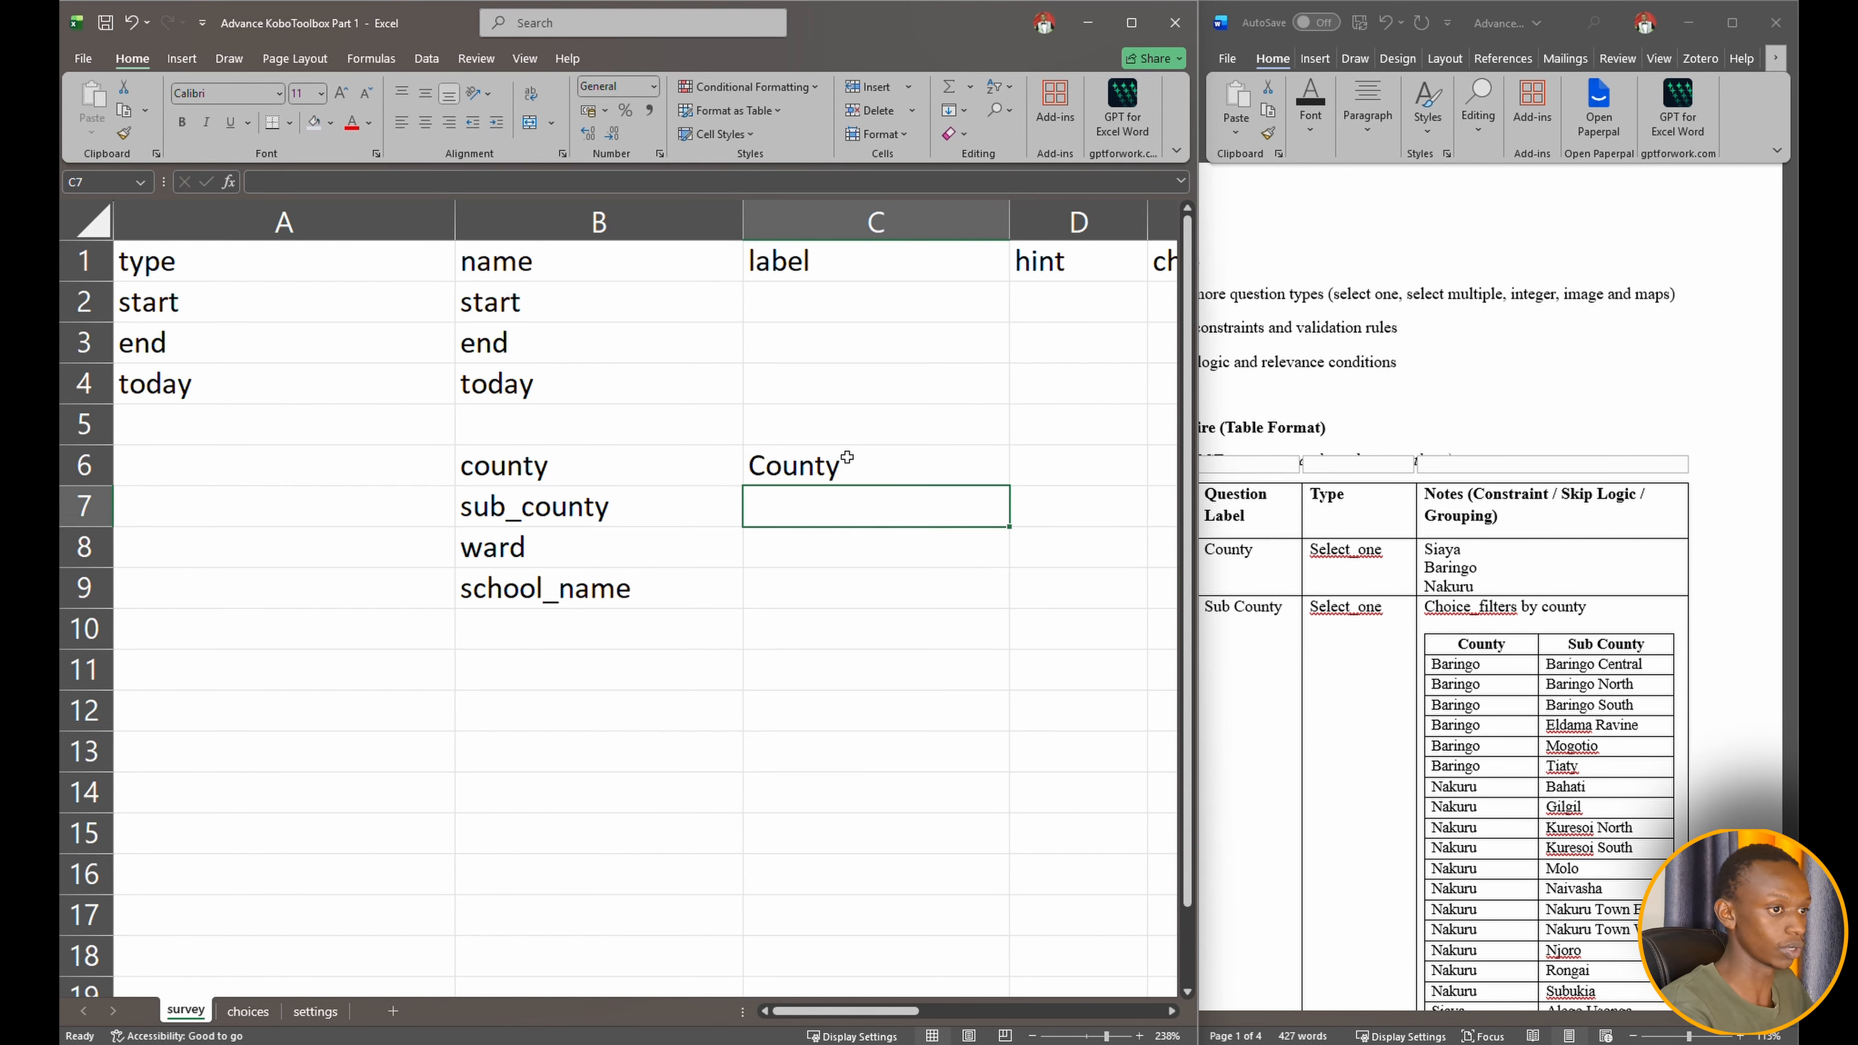
pyautogui.write('Sub_County')
pyautogui.press('Tab')
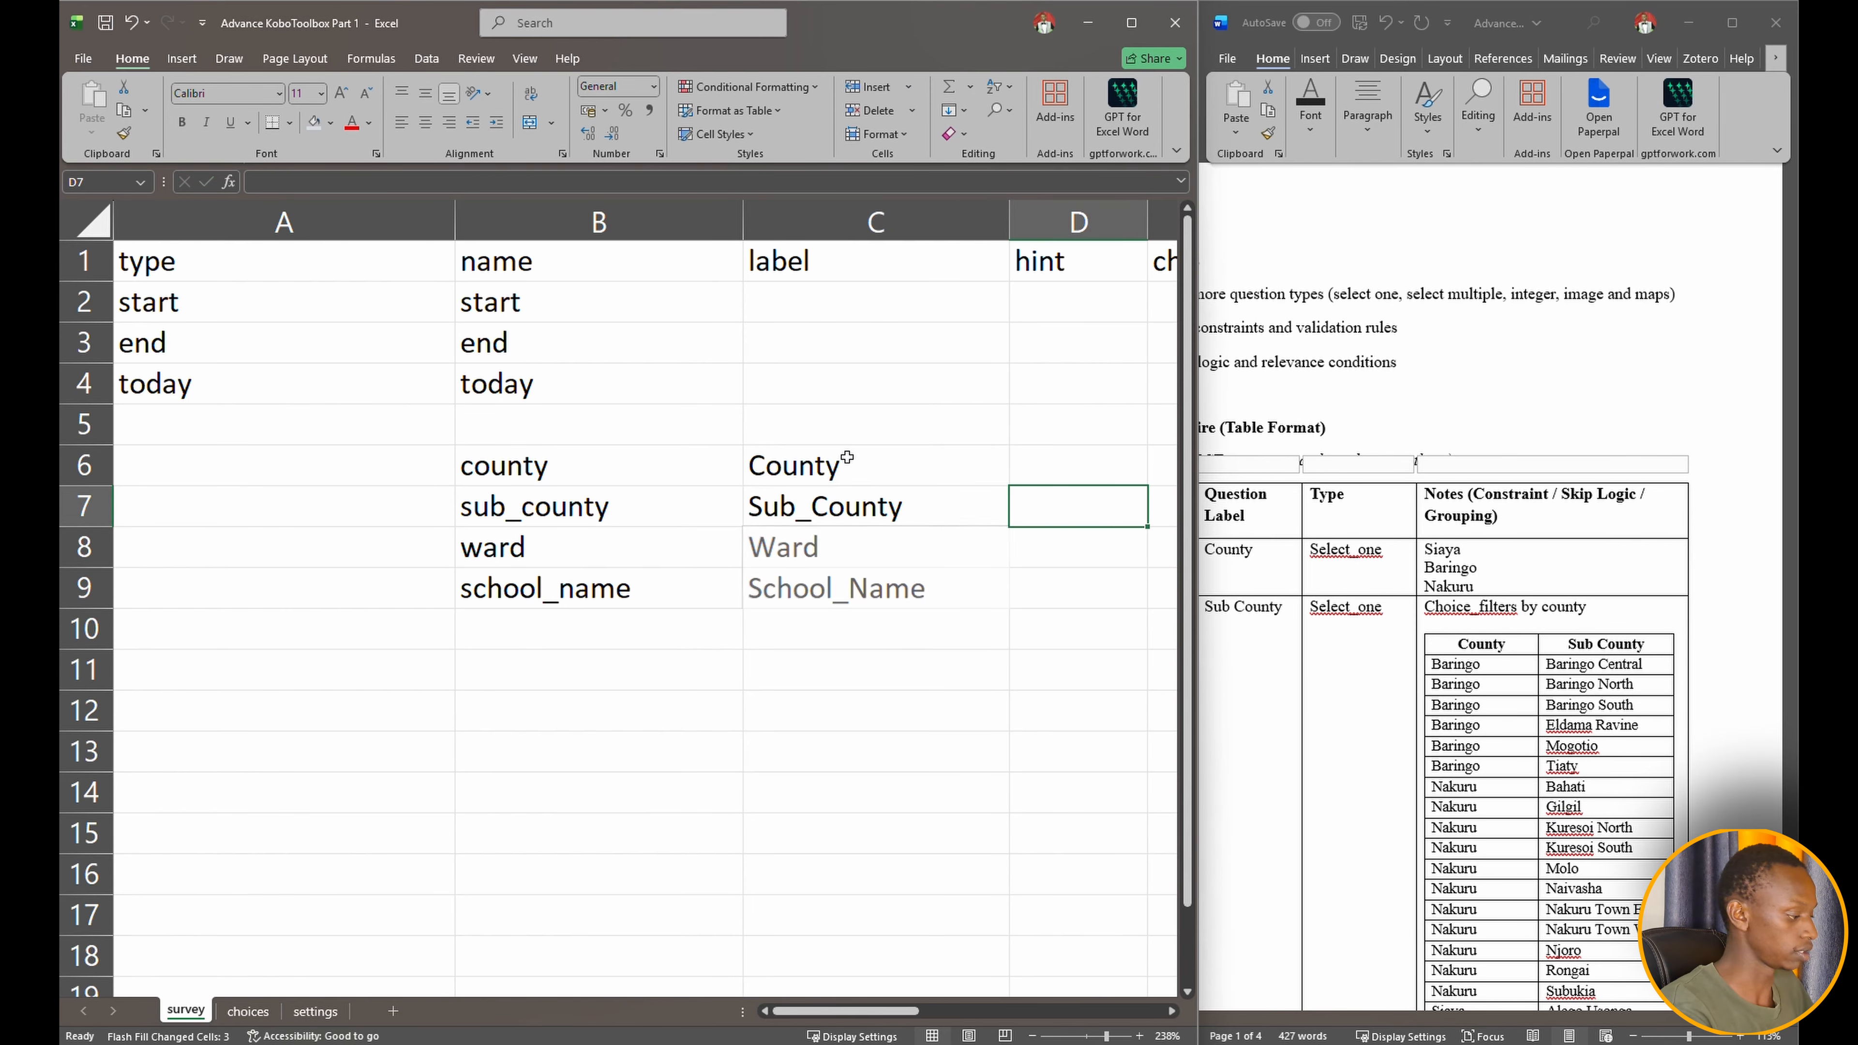
pyautogui.doubleClick(825, 525)
pyautogui.press('BackSpace')
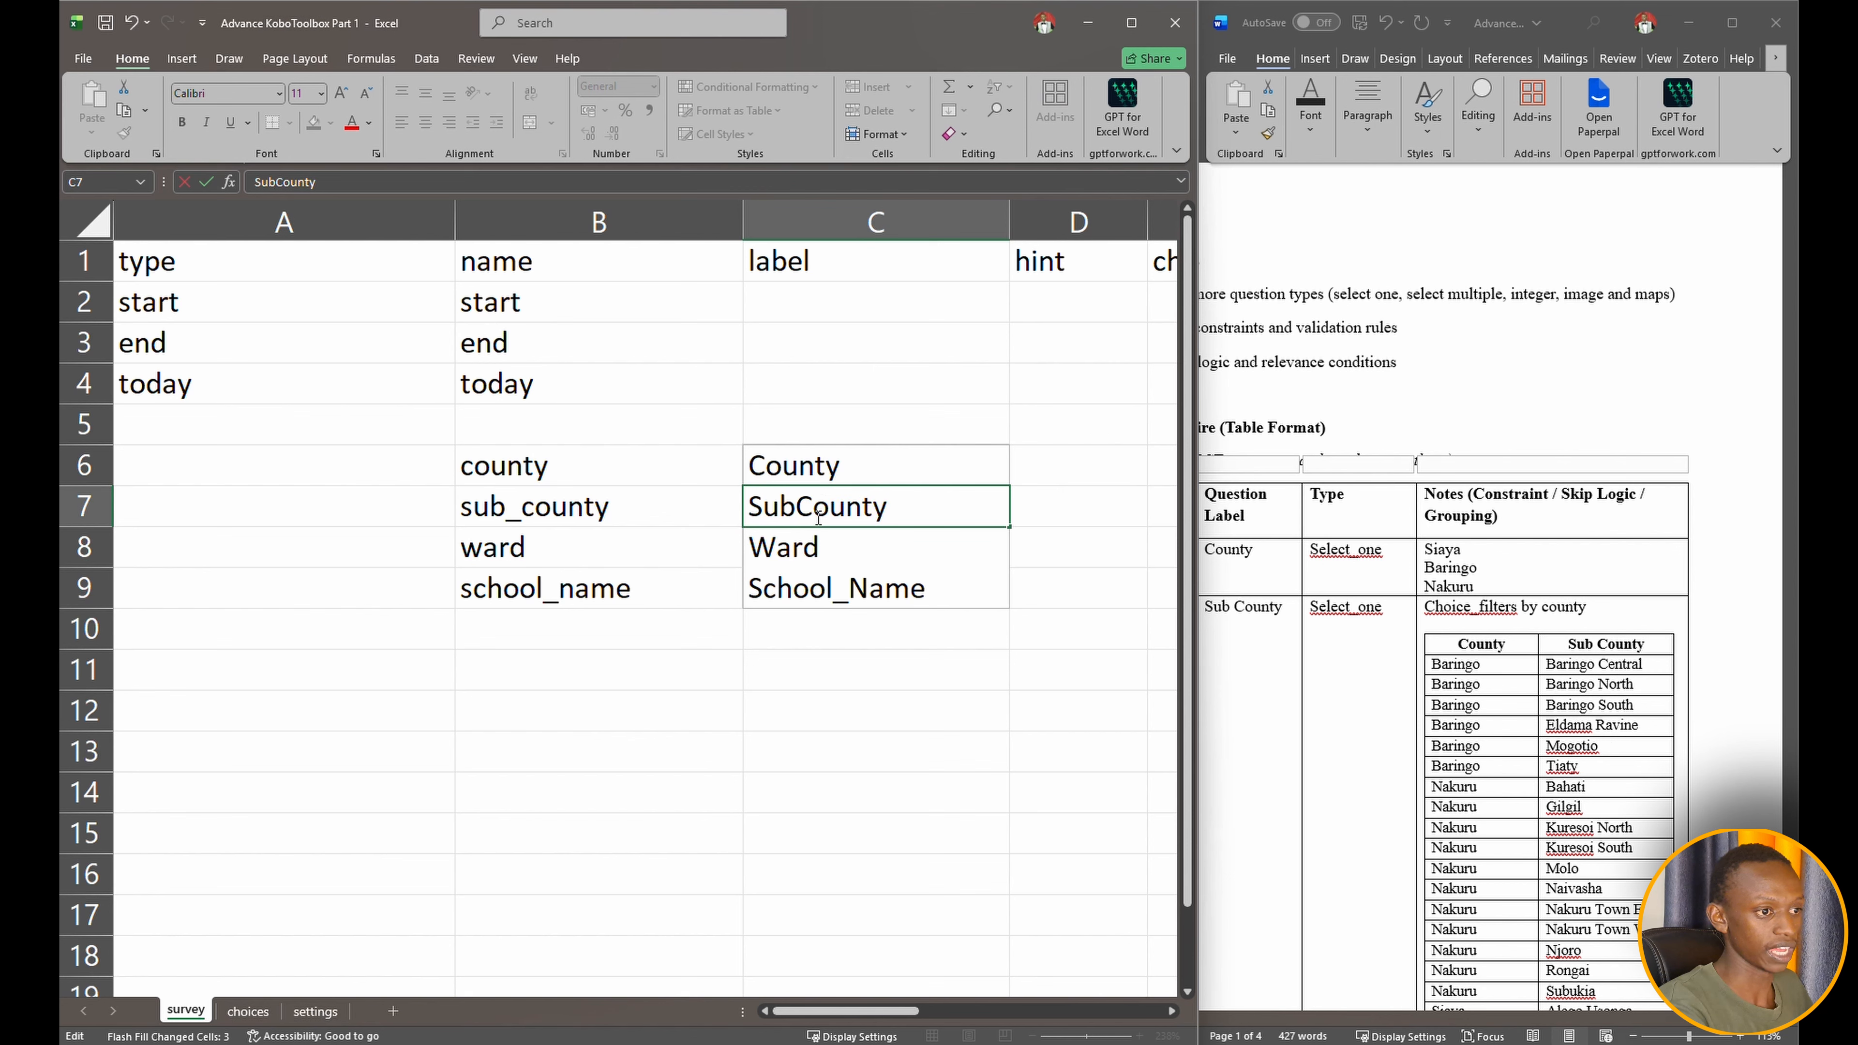
pyautogui.press('Return')
pyautogui.doubleClick(858, 593)
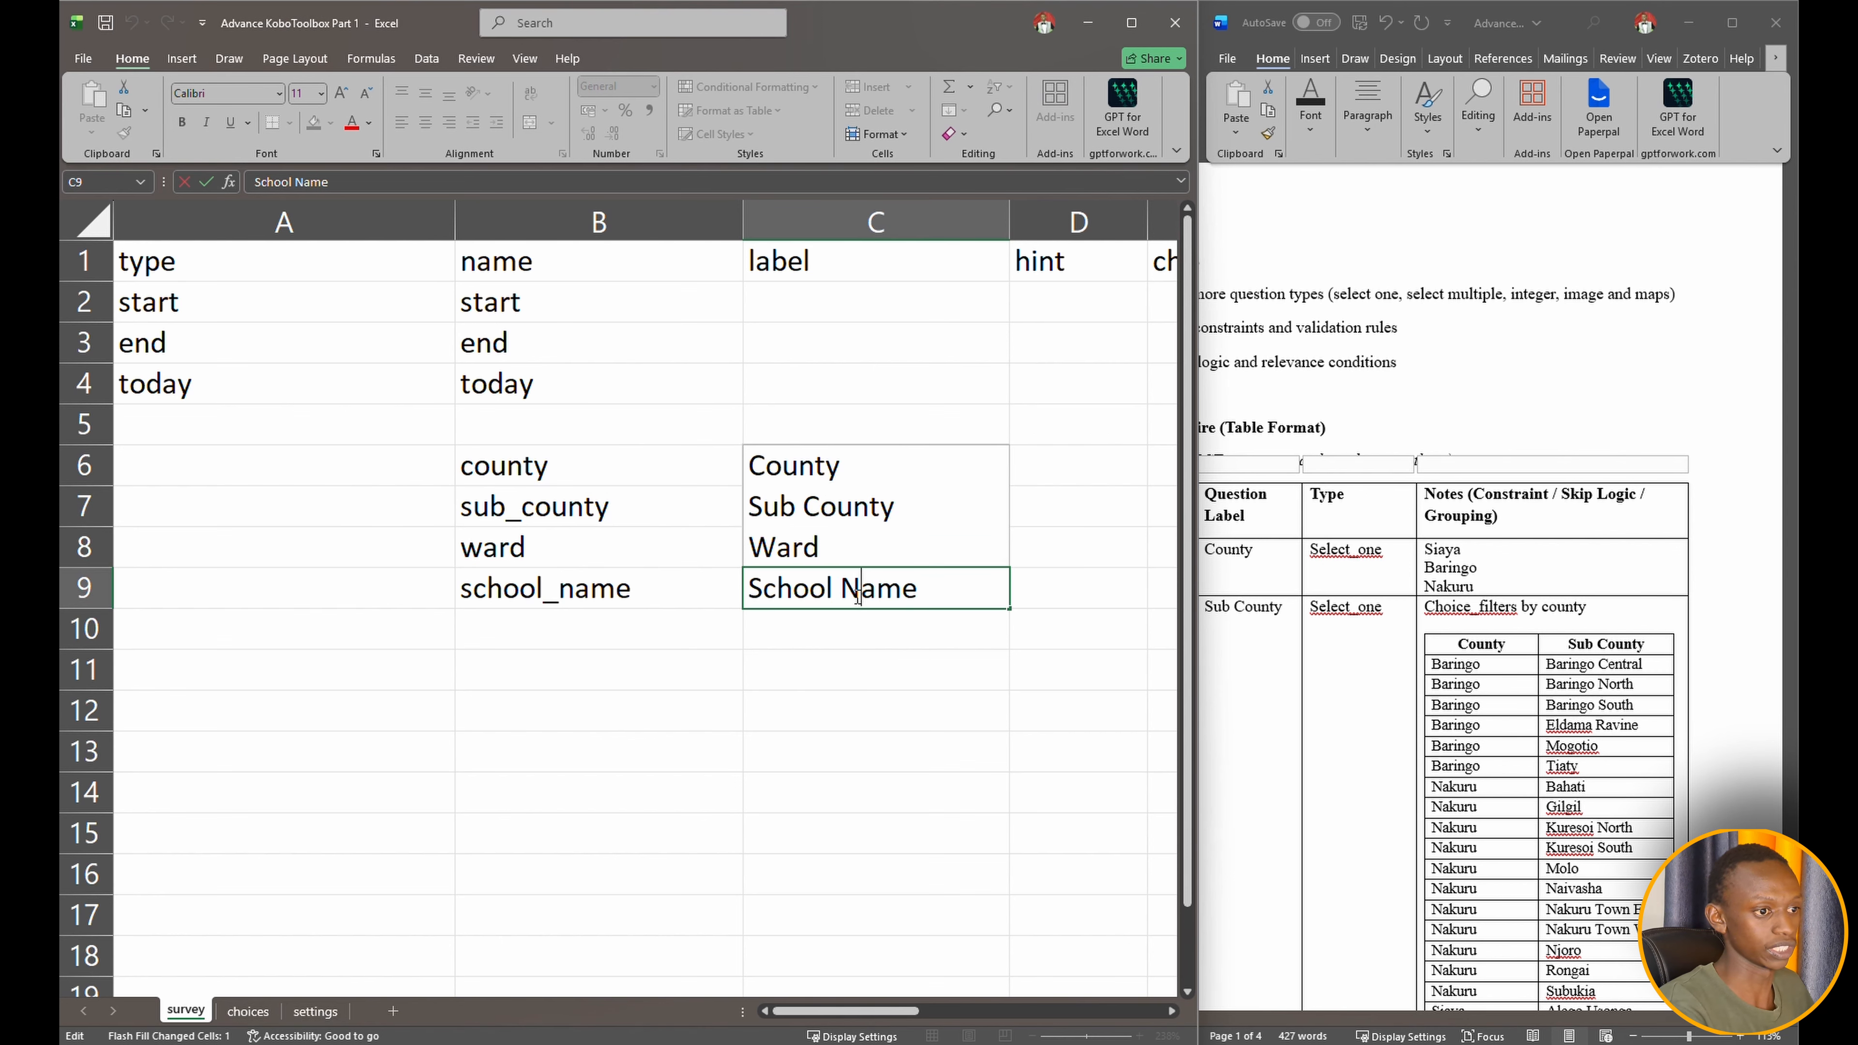
# Confirm the School Name label and start the county type as select_one, checking the Word county options.
pyautogui.press('Return')
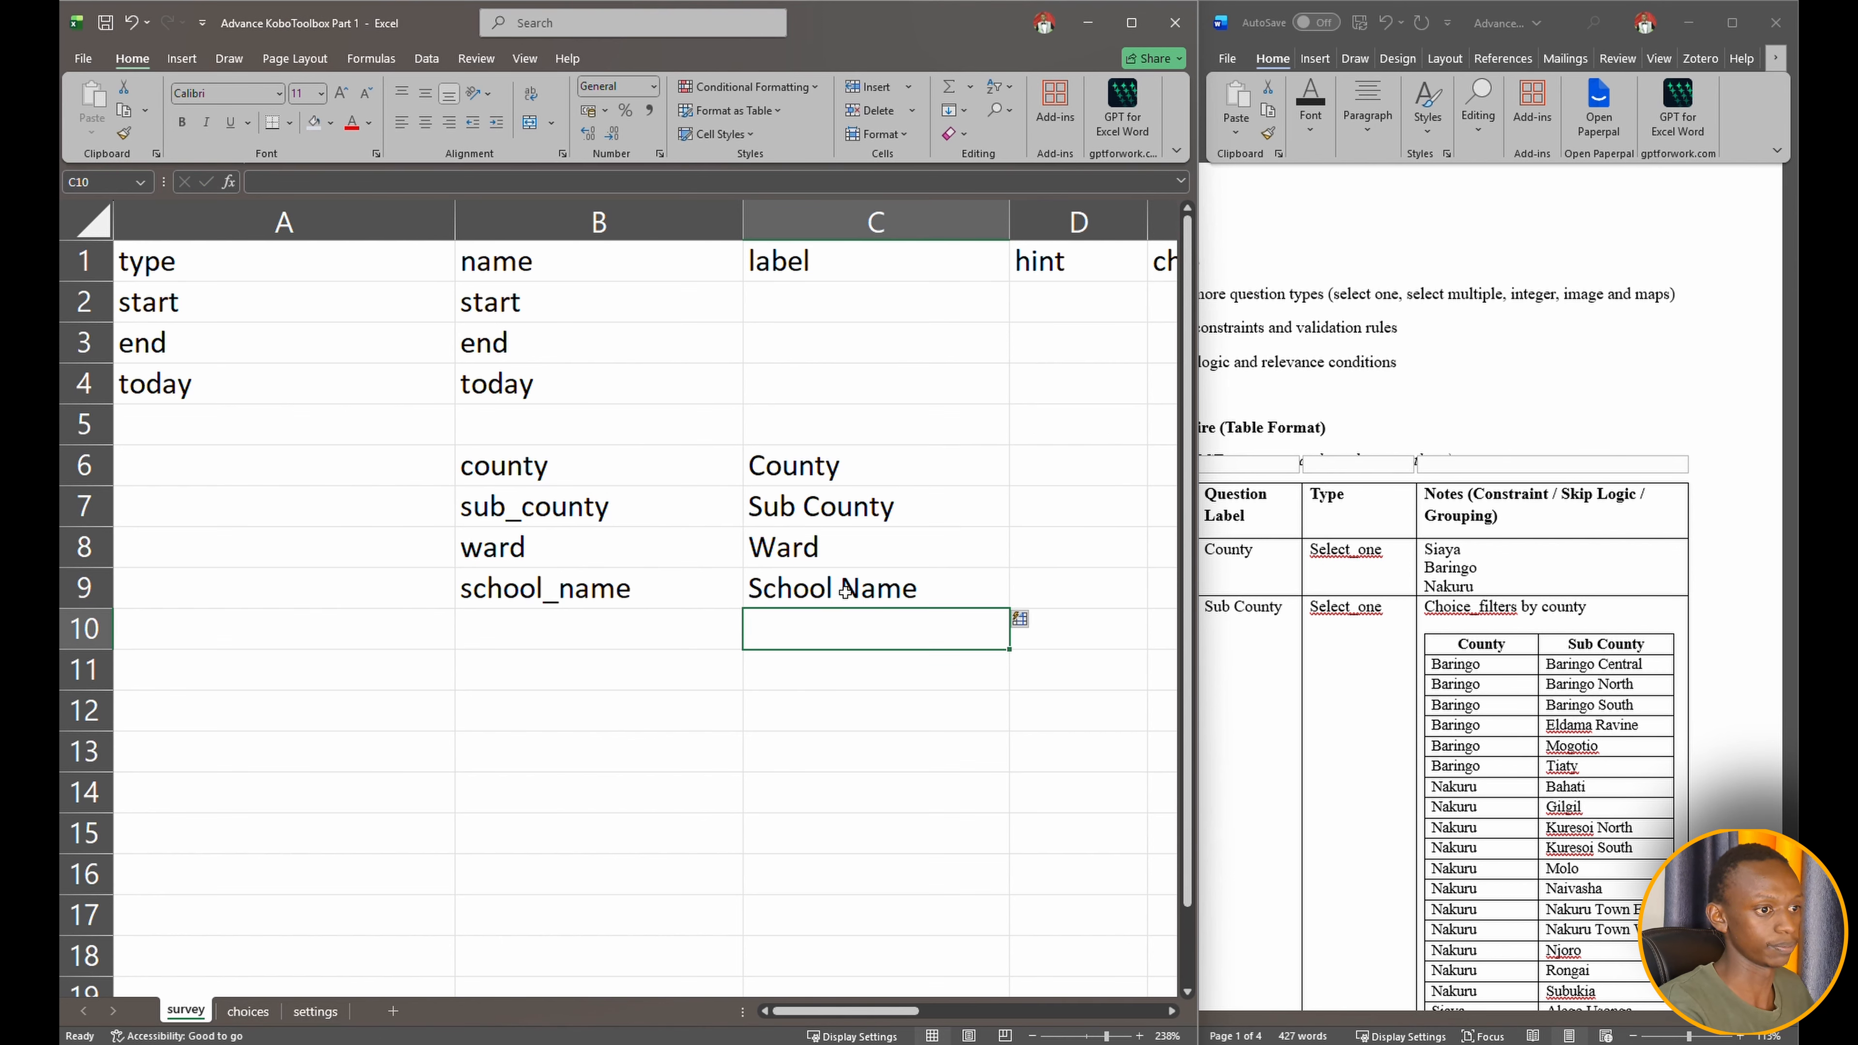
pyautogui.click(426, 483)
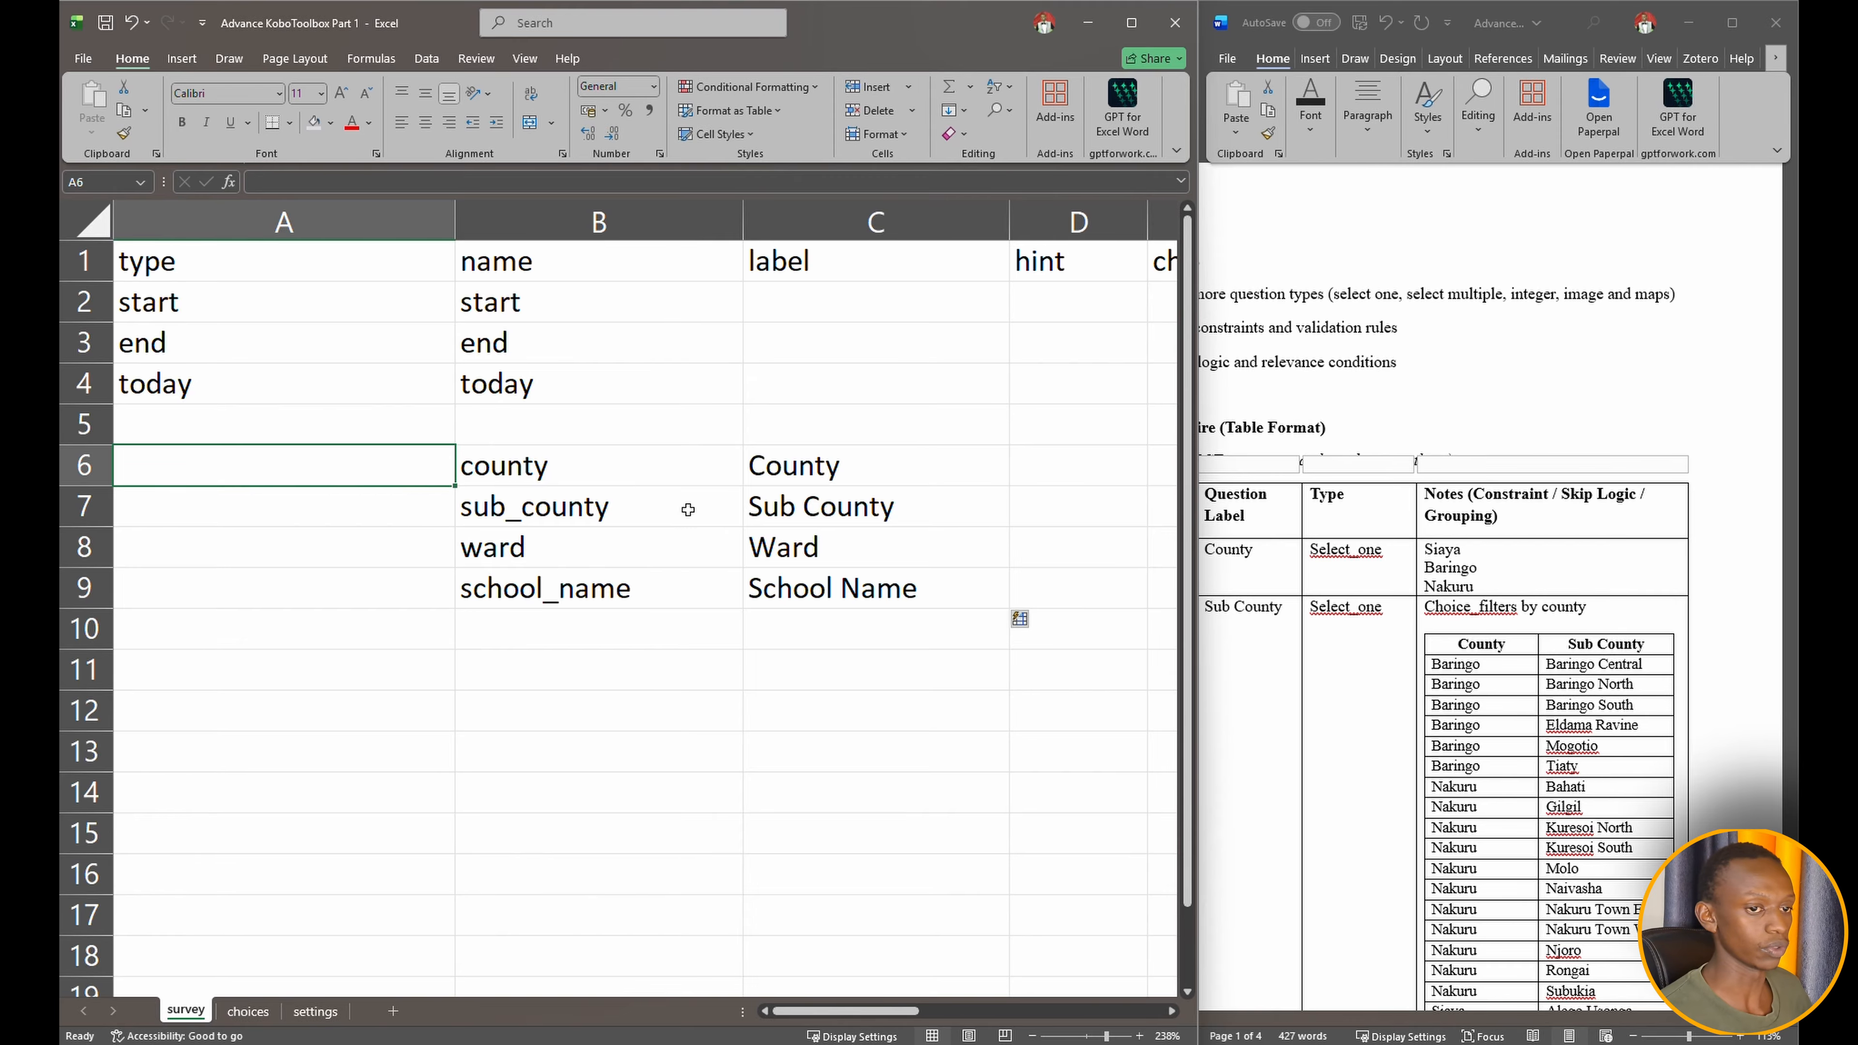
pyautogui.click(1460, 582)
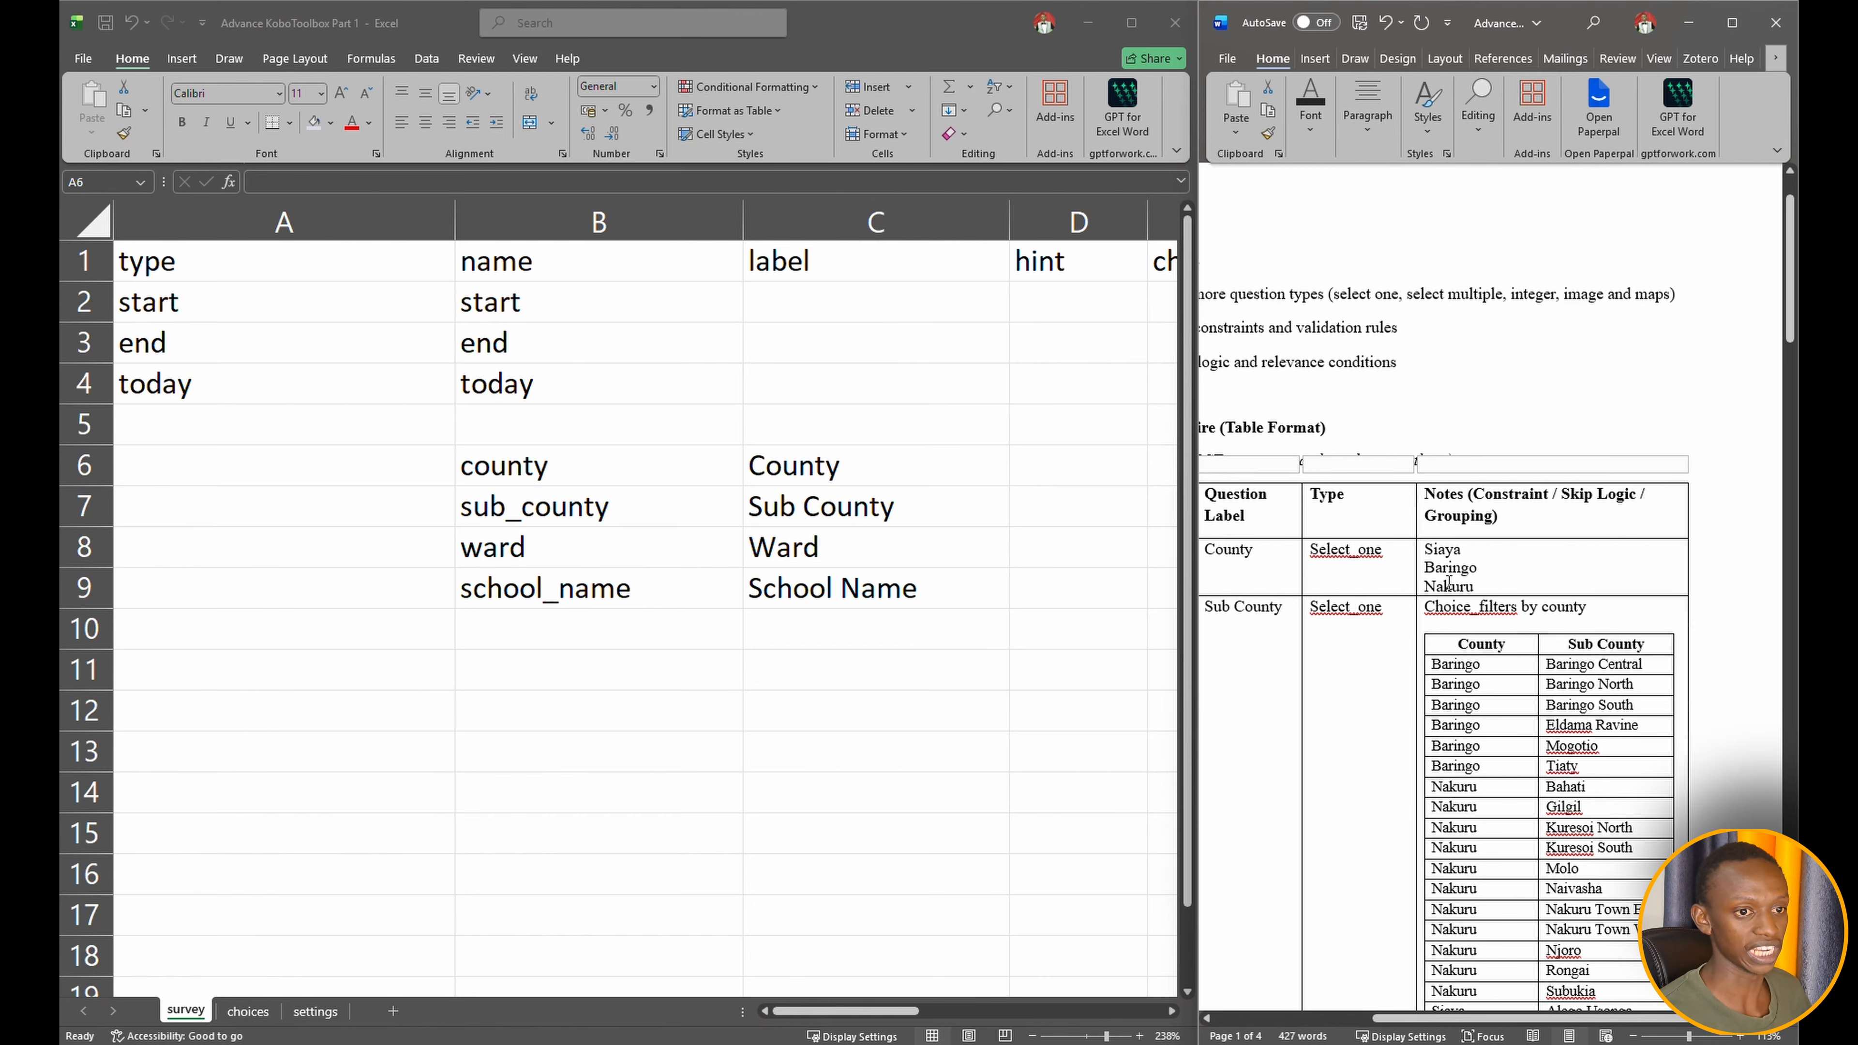
pyautogui.click(321, 469)
pyautogui.write('se')
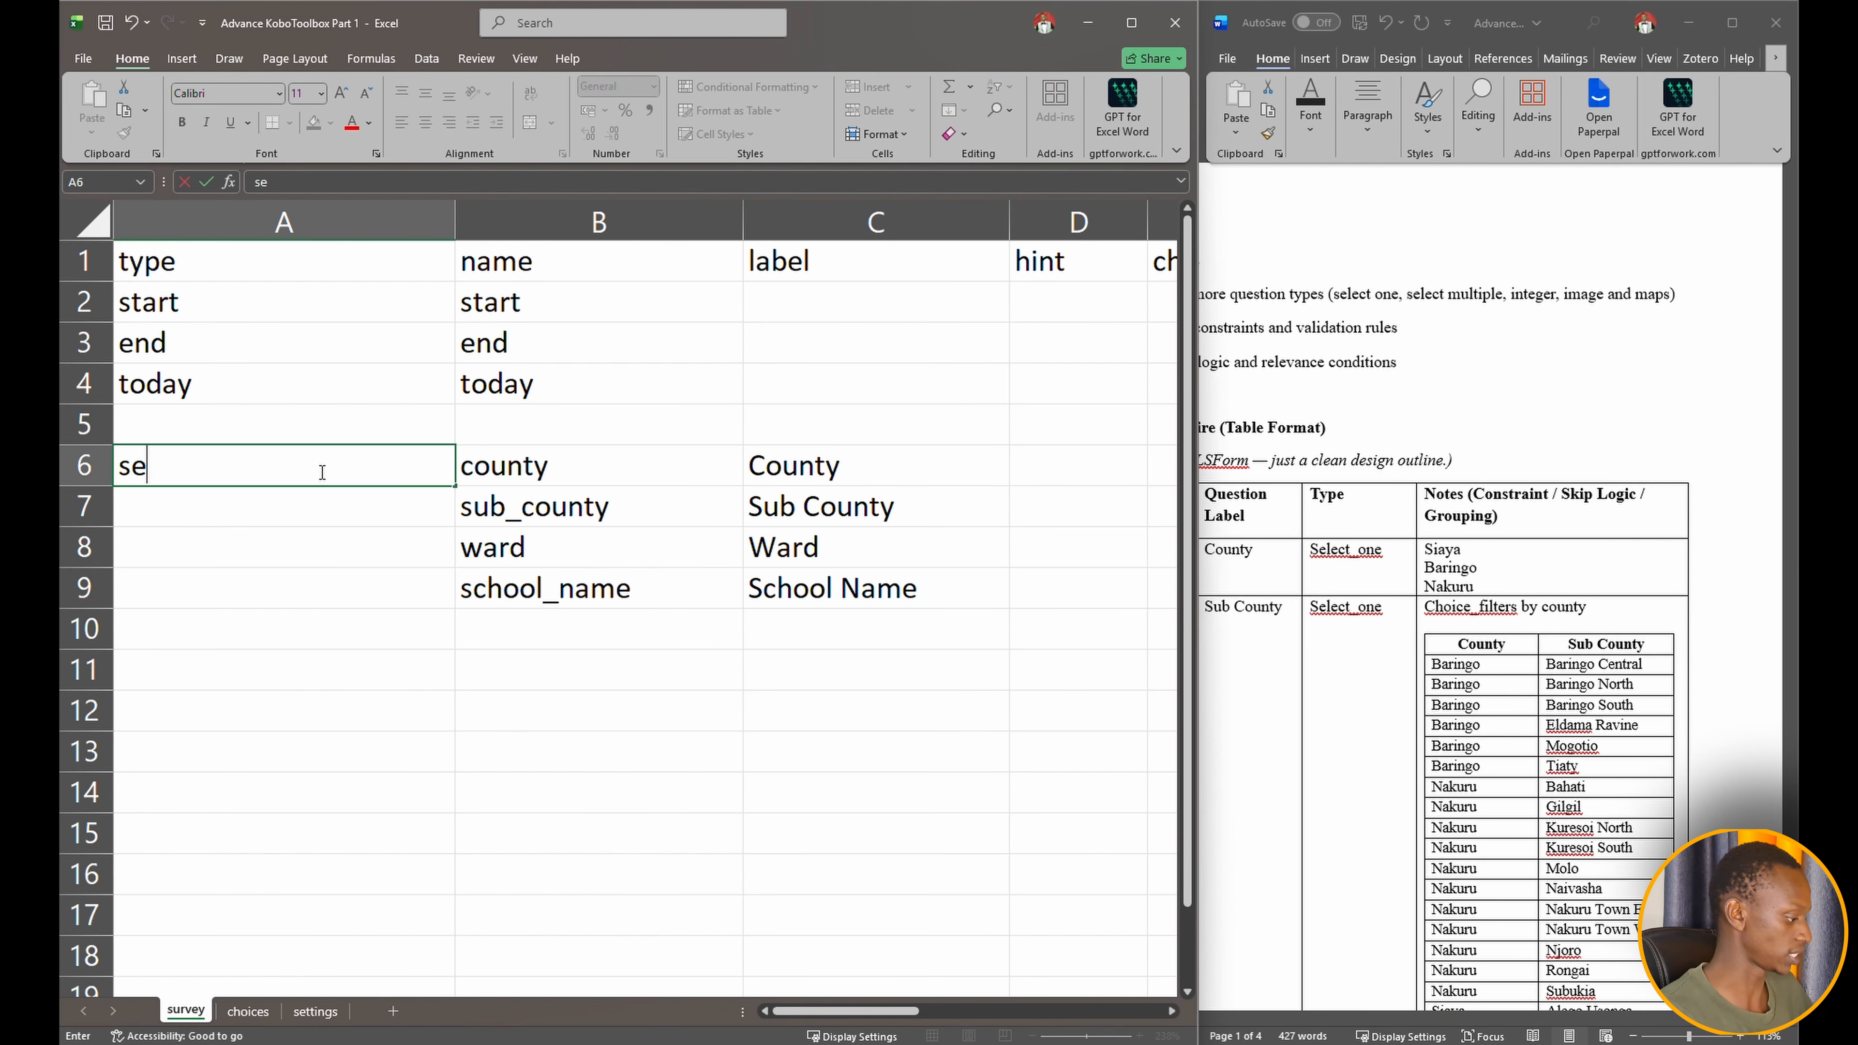
pyautogui.write('lect_one')
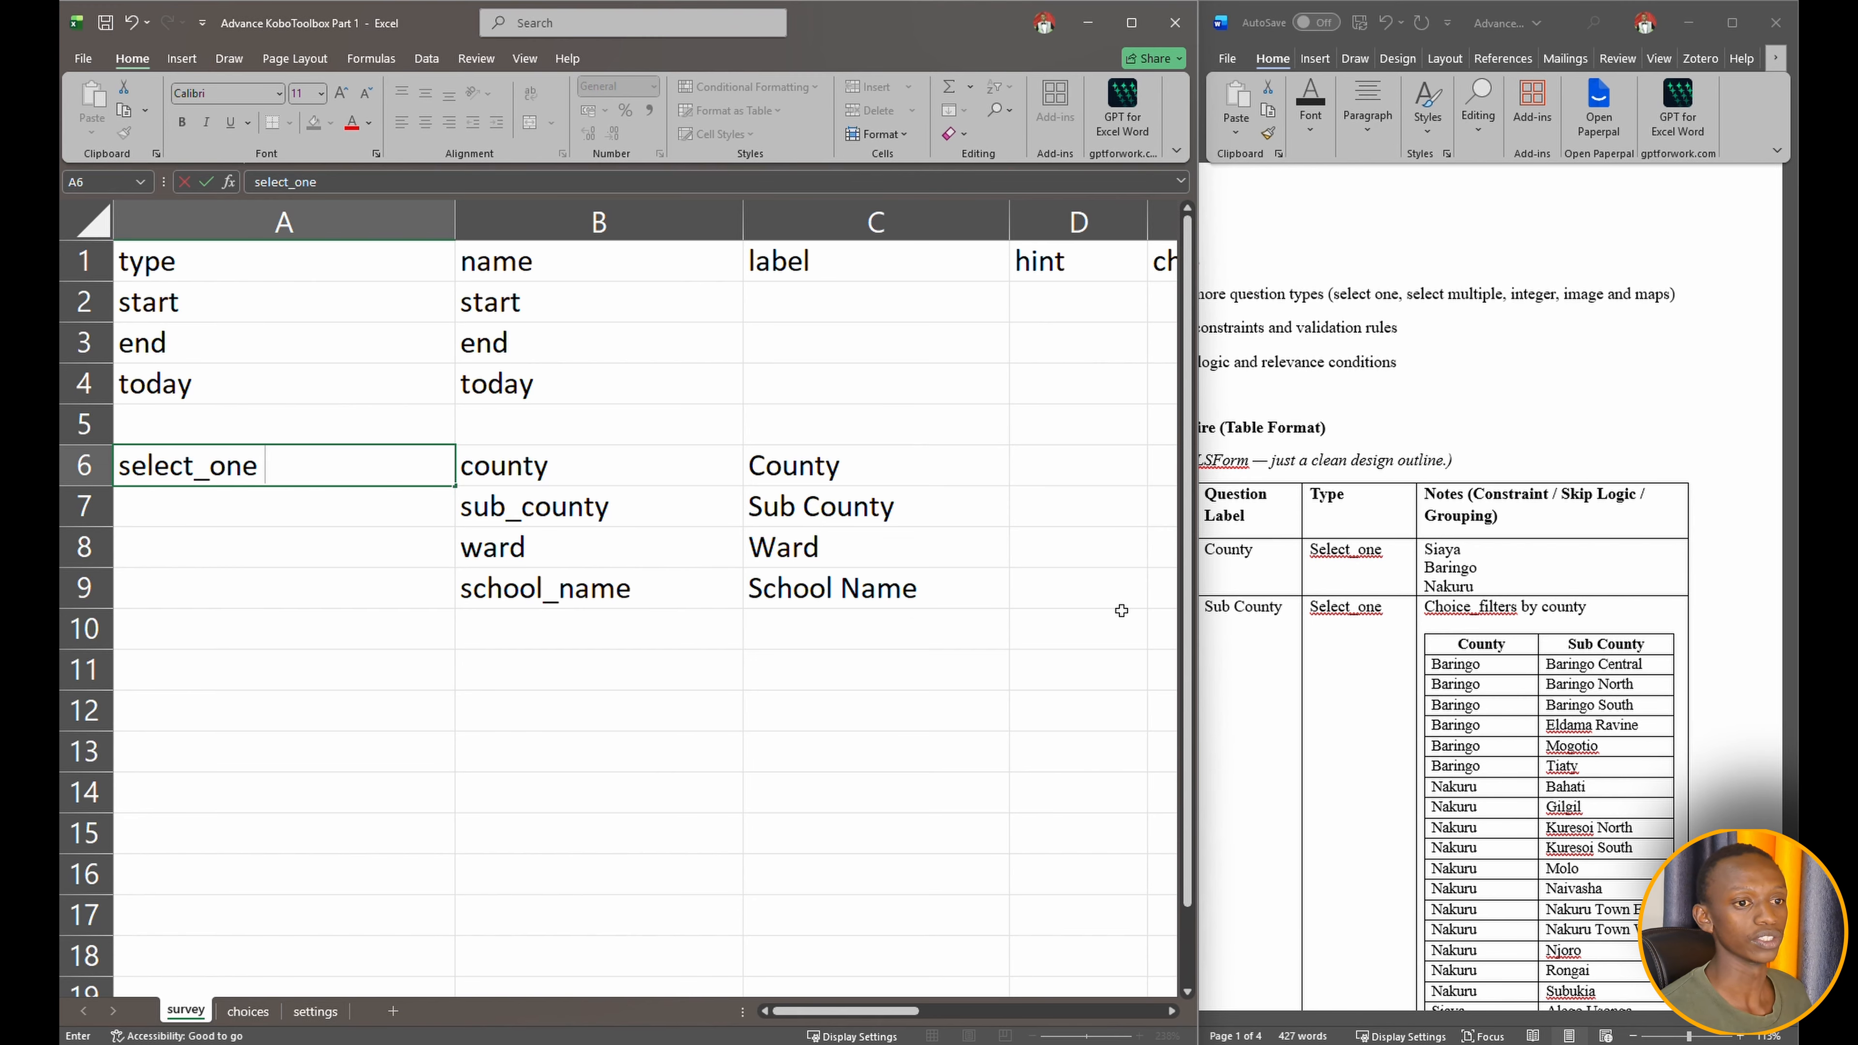
pyautogui.click(1429, 554)
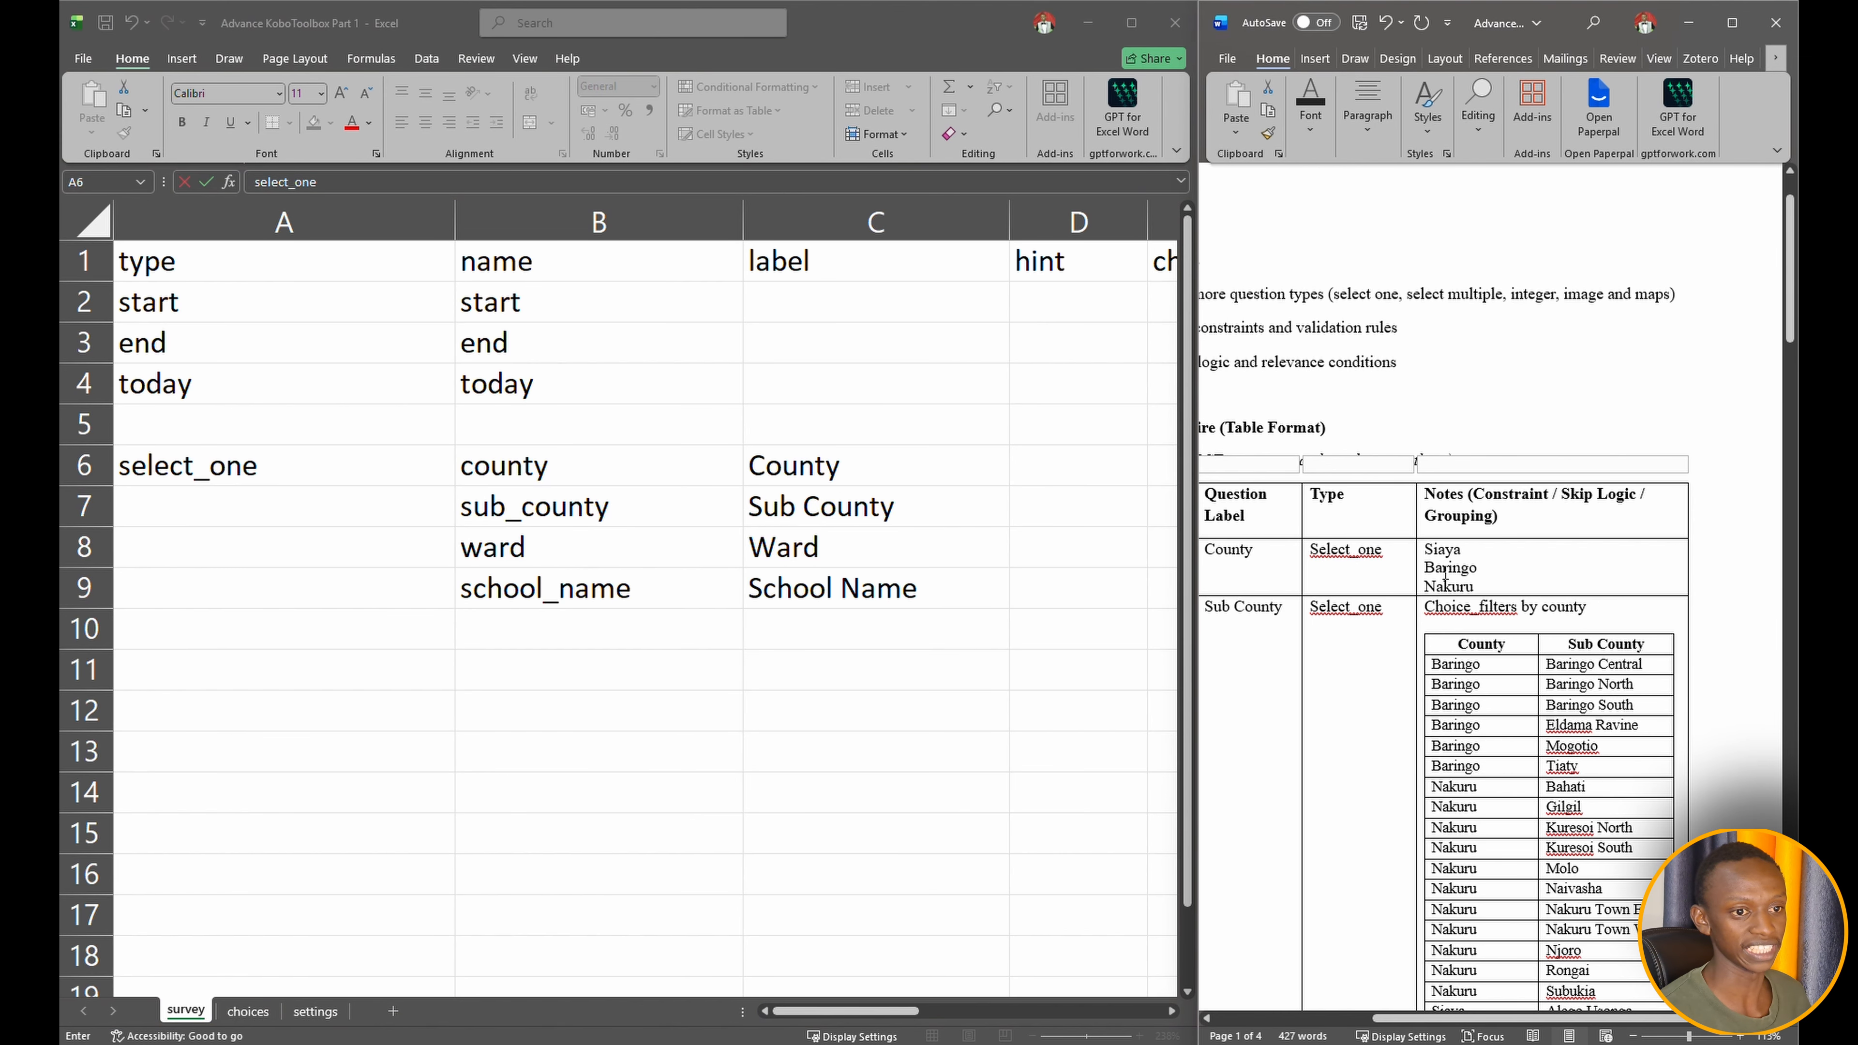
pyautogui.moveTo(1428, 546); pyautogui.dragTo(1426, 602)
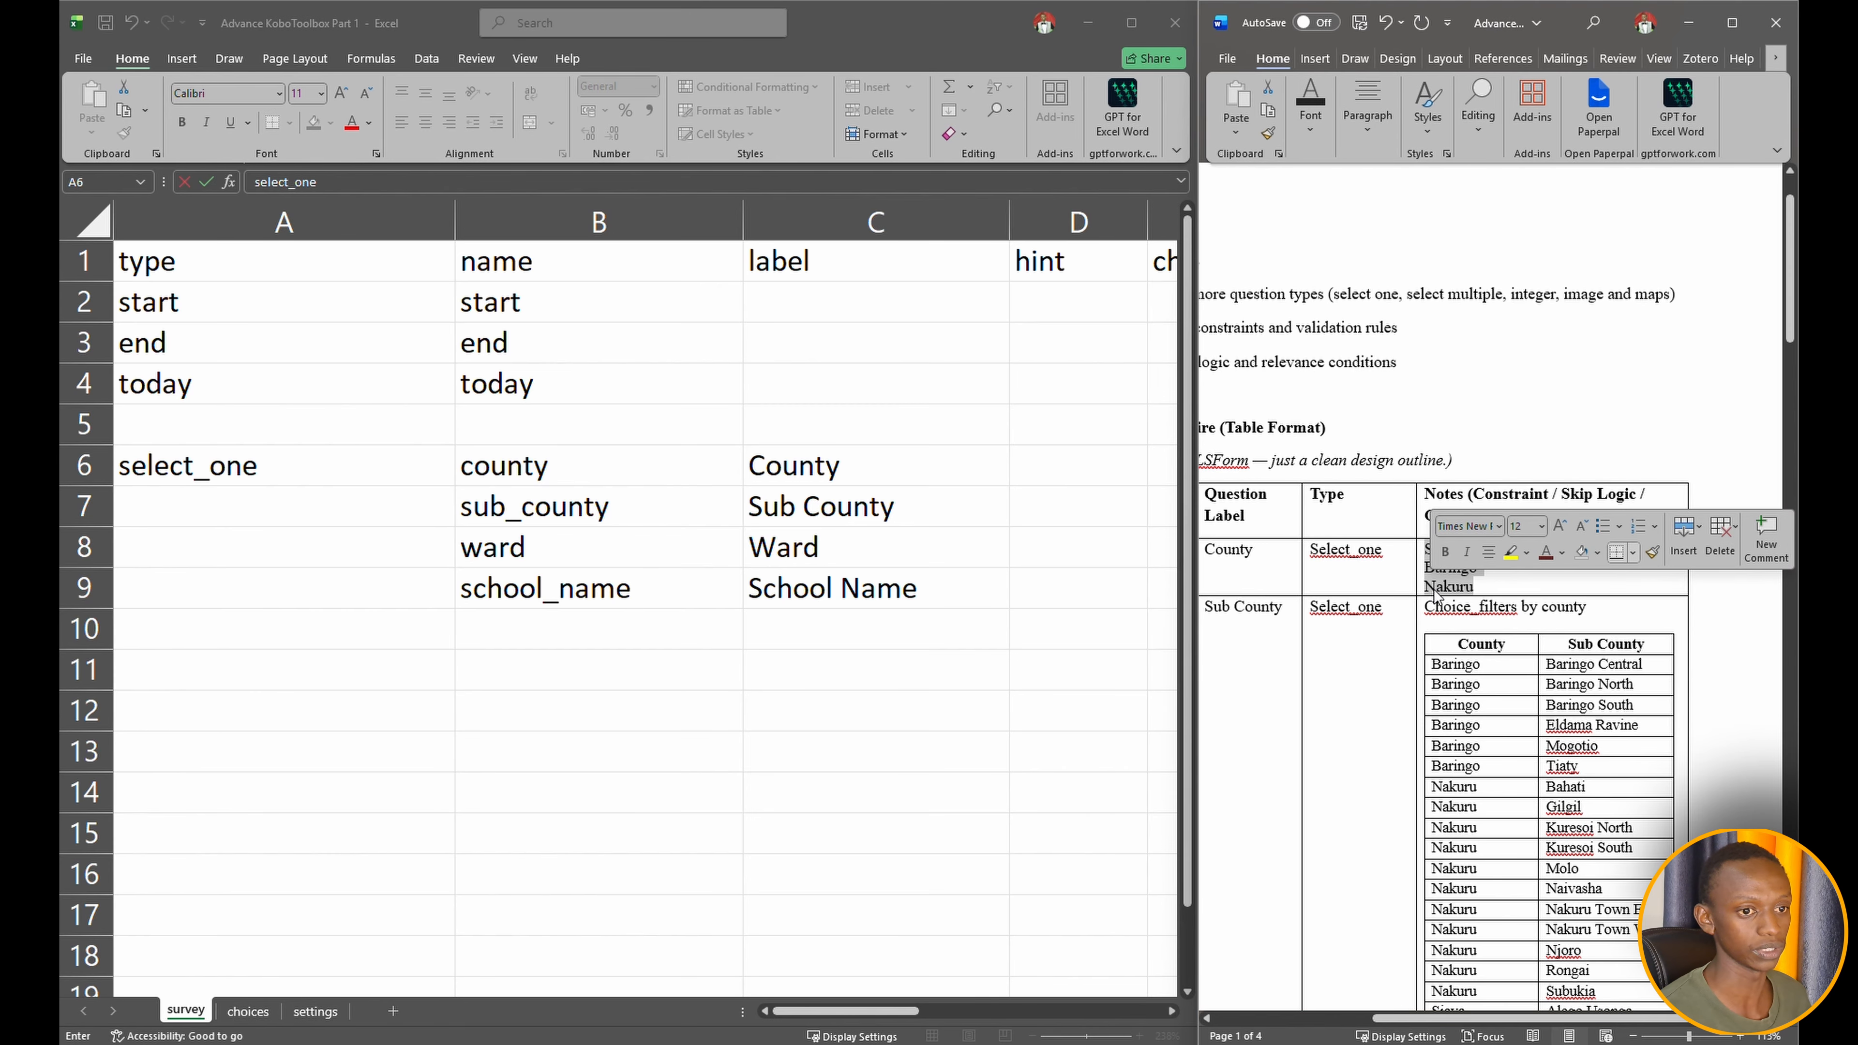
pyautogui.click(1408, 580)
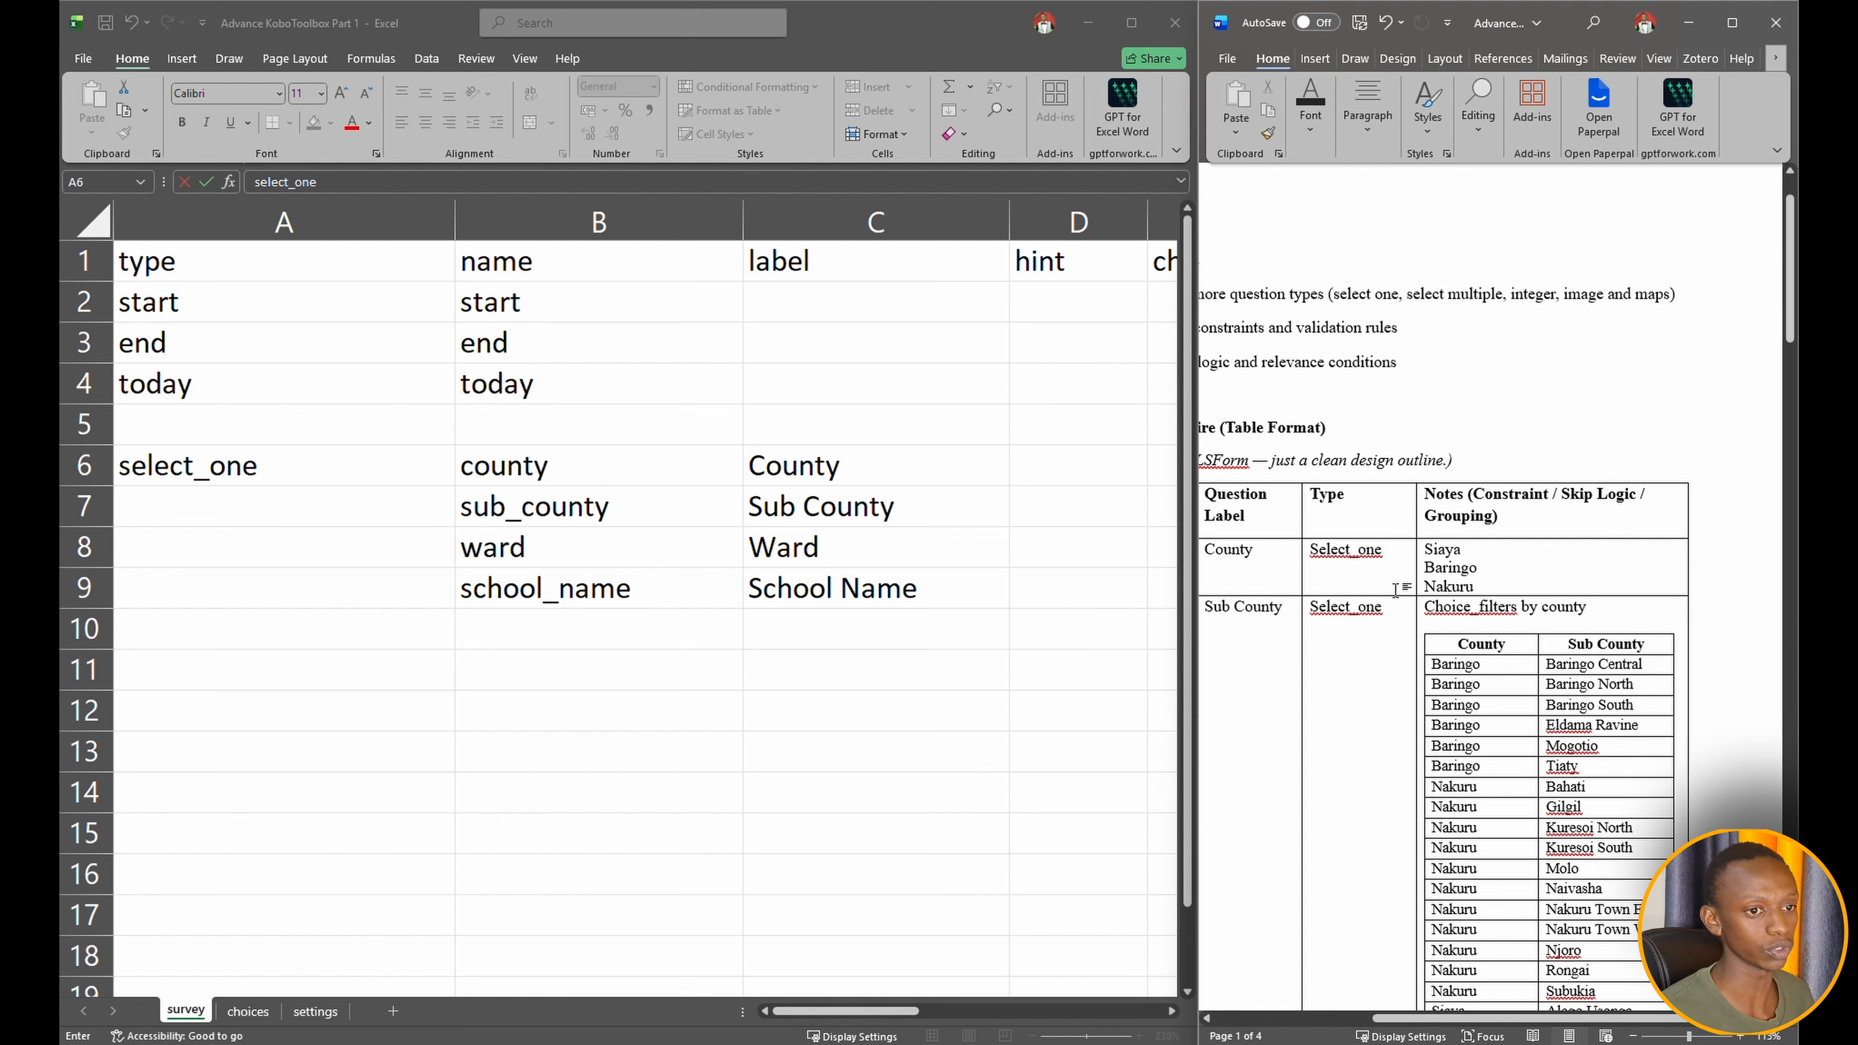
# Complete cell A6 as select_one county and view the empty choices sheet.
pyautogui.tripleClick(316, 460)
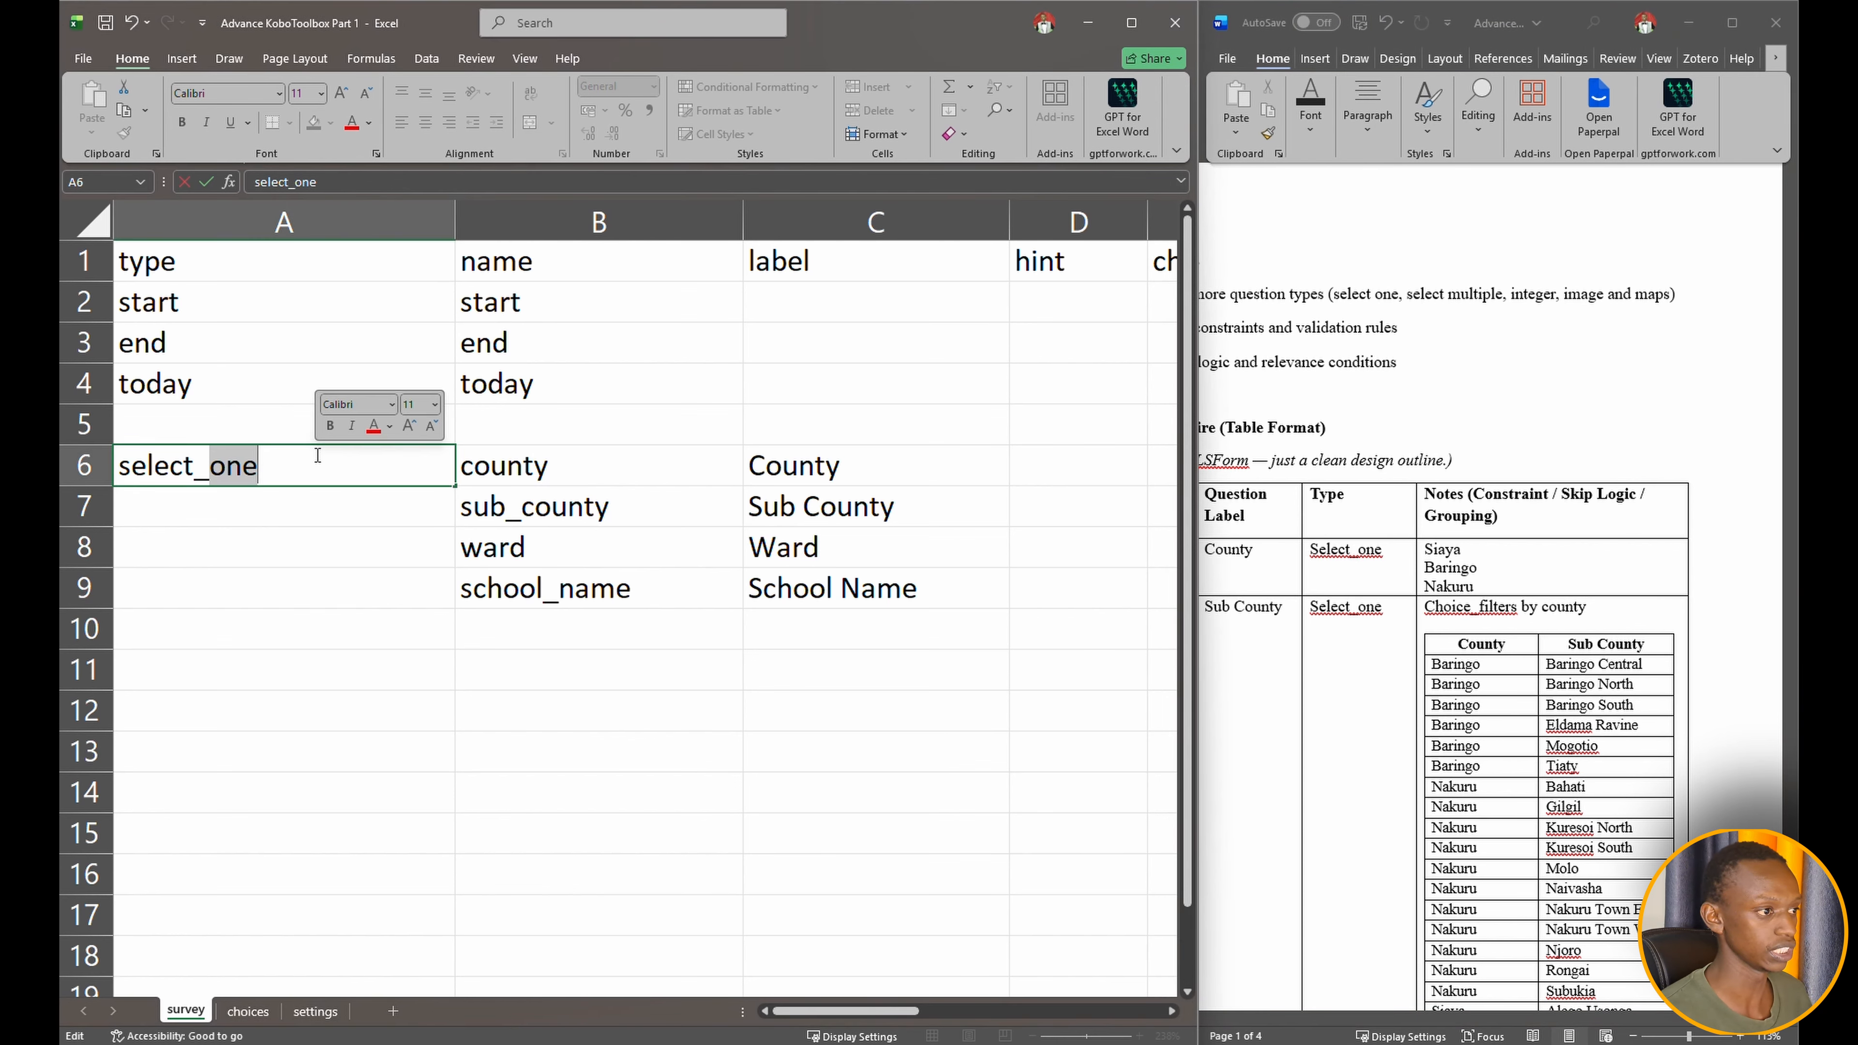
pyautogui.click(317, 475)
pyautogui.write('county')
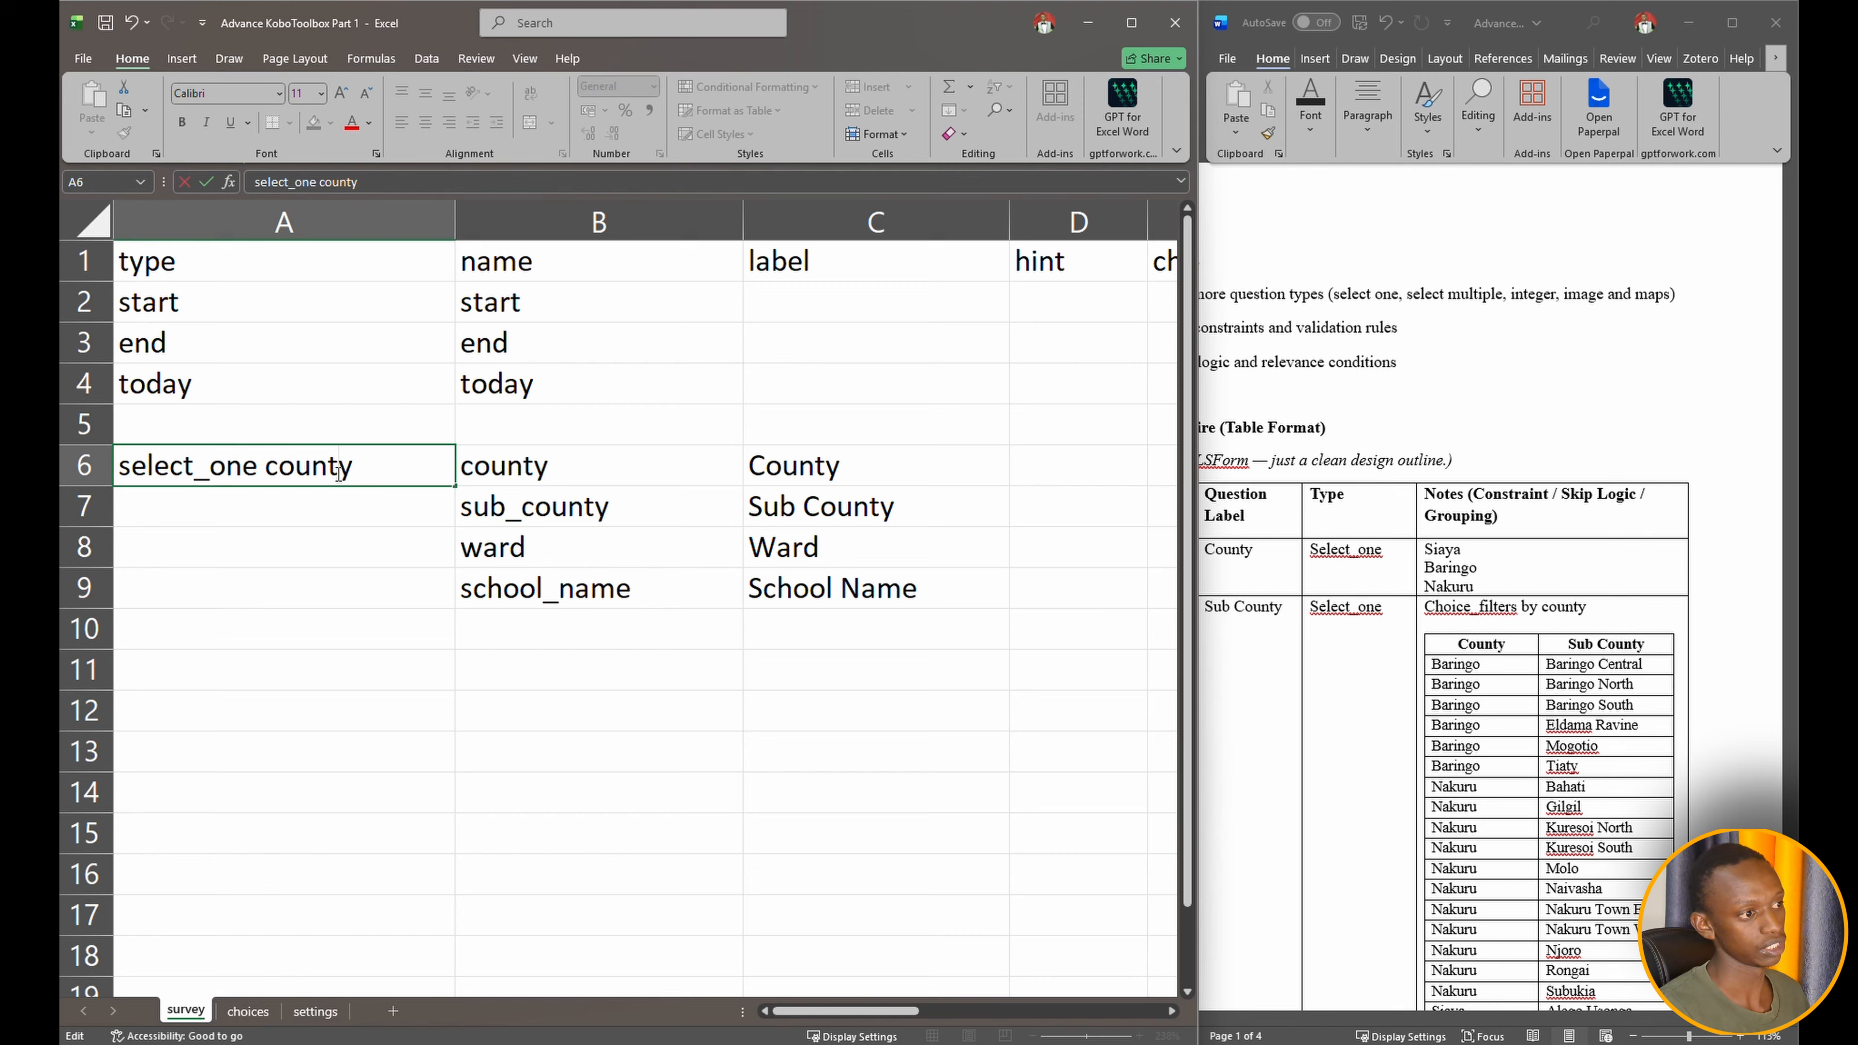
pyautogui.doubleClick(339, 473)
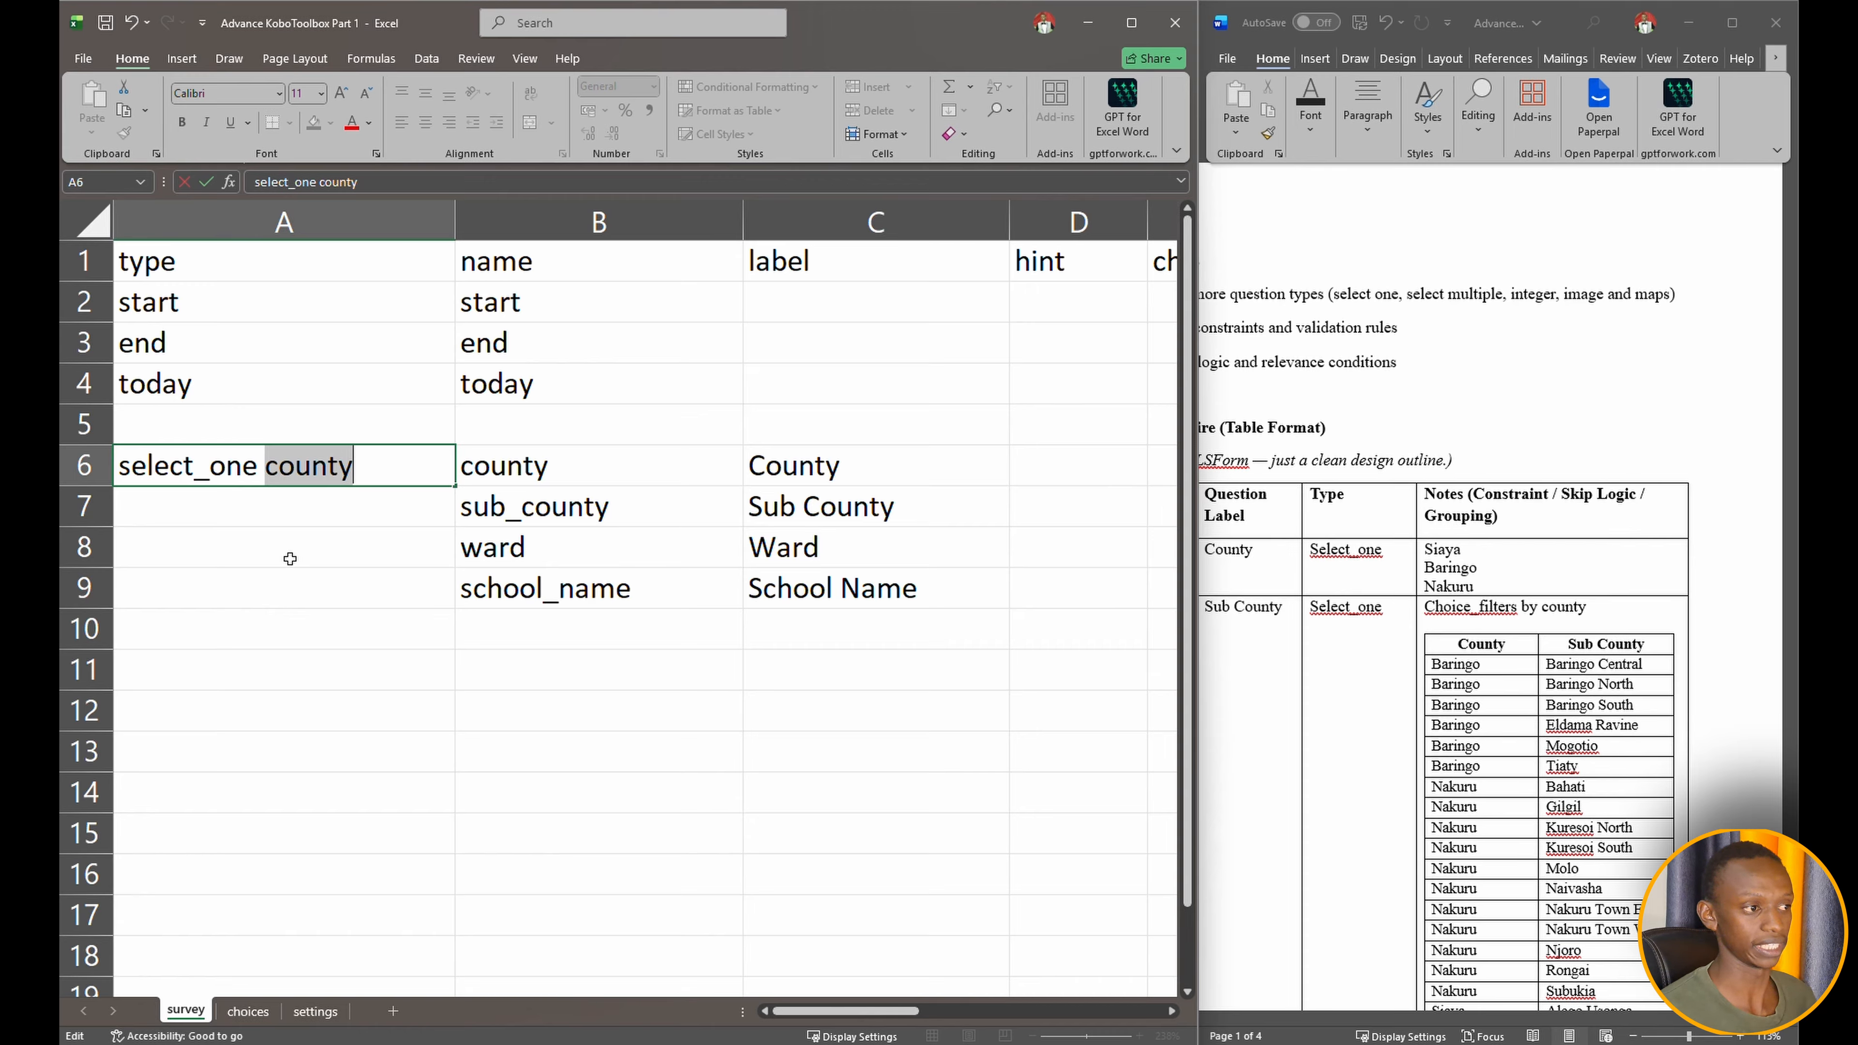
pyautogui.click(248, 1011)
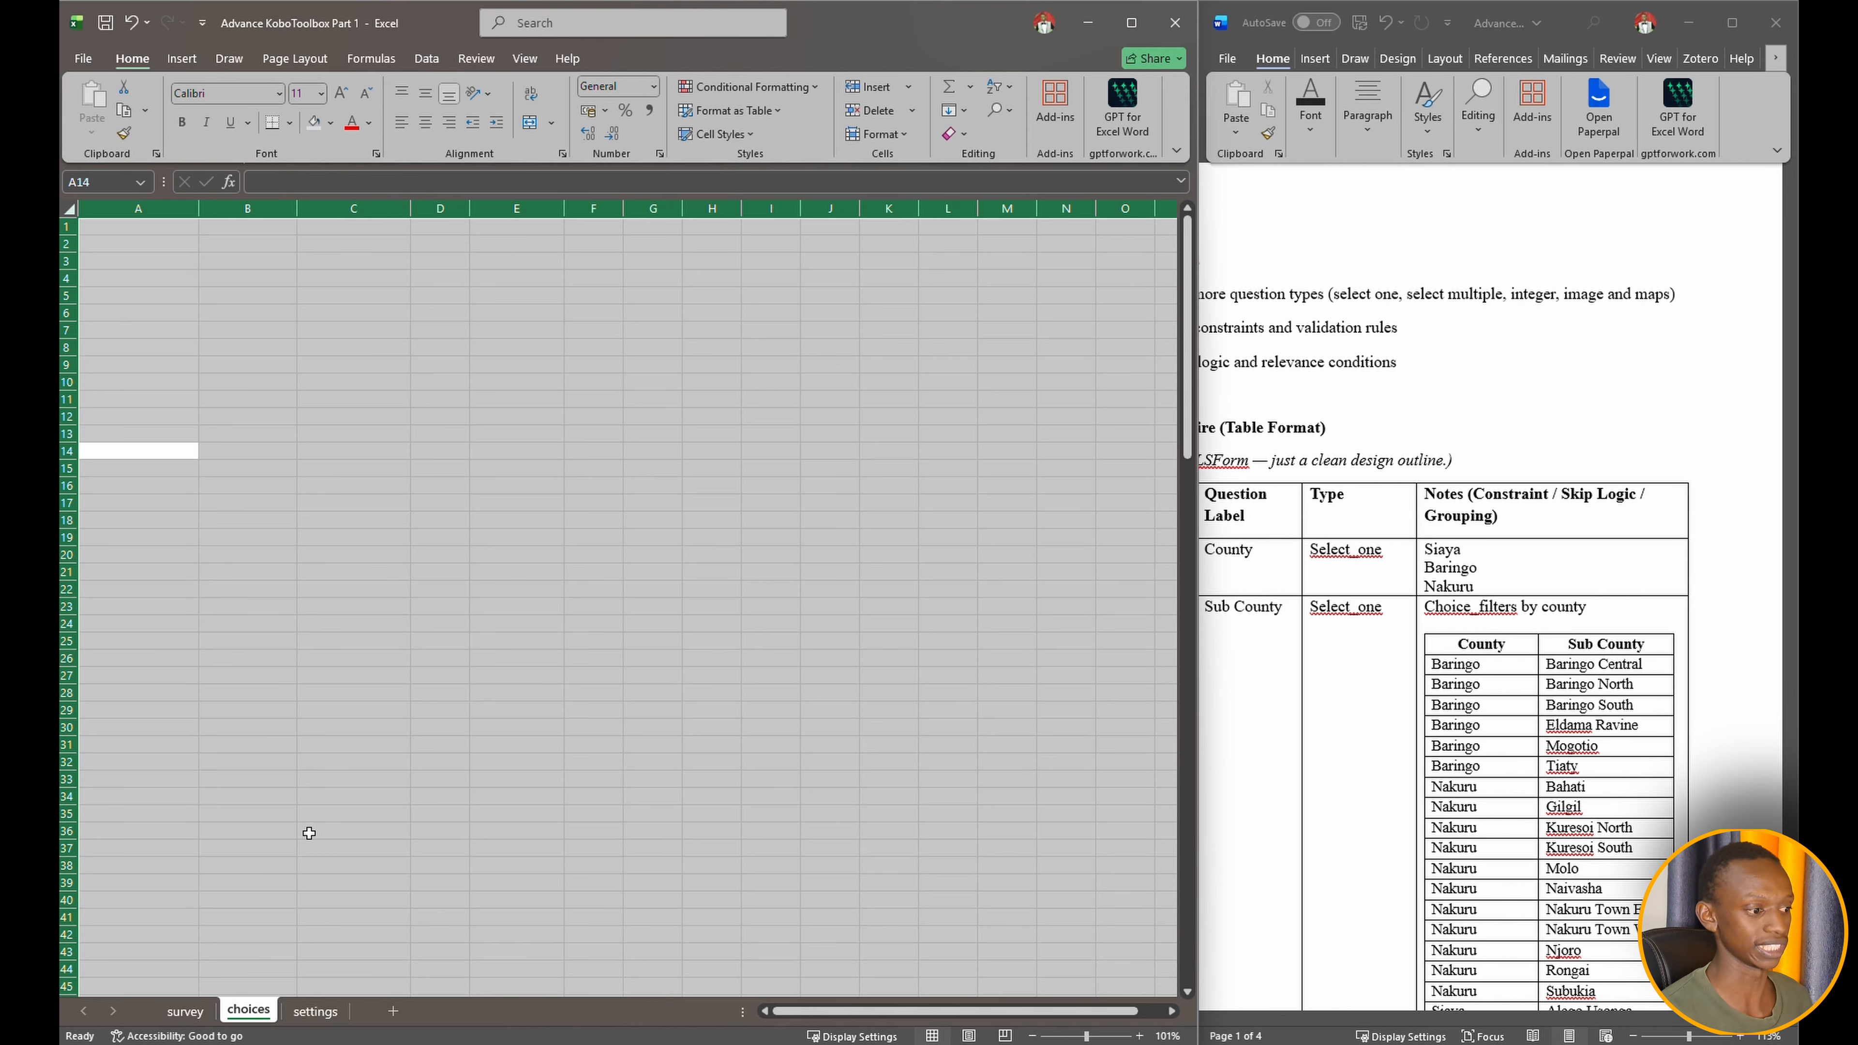
# Add choices headers list_name, name and label in A1:C1 and widen columns A to C.
pyautogui.keyDown('ctrl'); pyautogui.scroll(5, 342, 688); pyautogui.keyUp('ctrl')
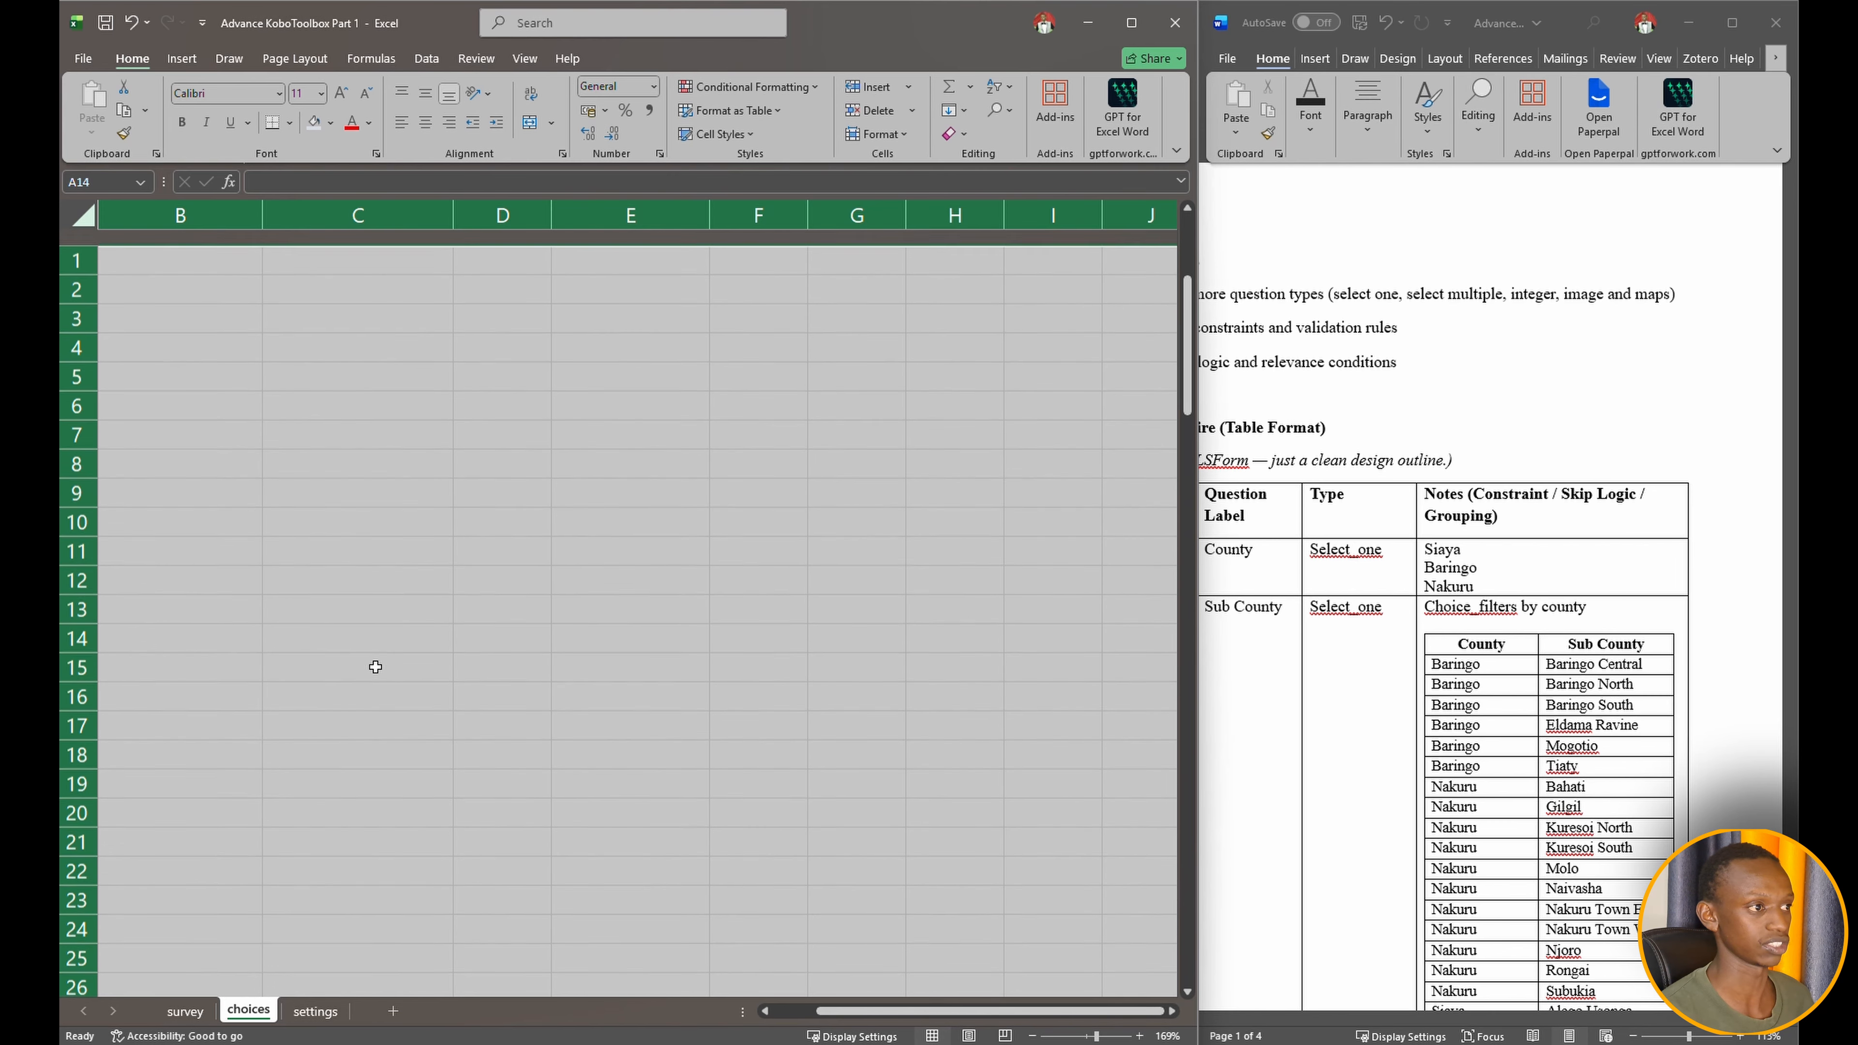
pyautogui.hscroll(-3, 376, 667)
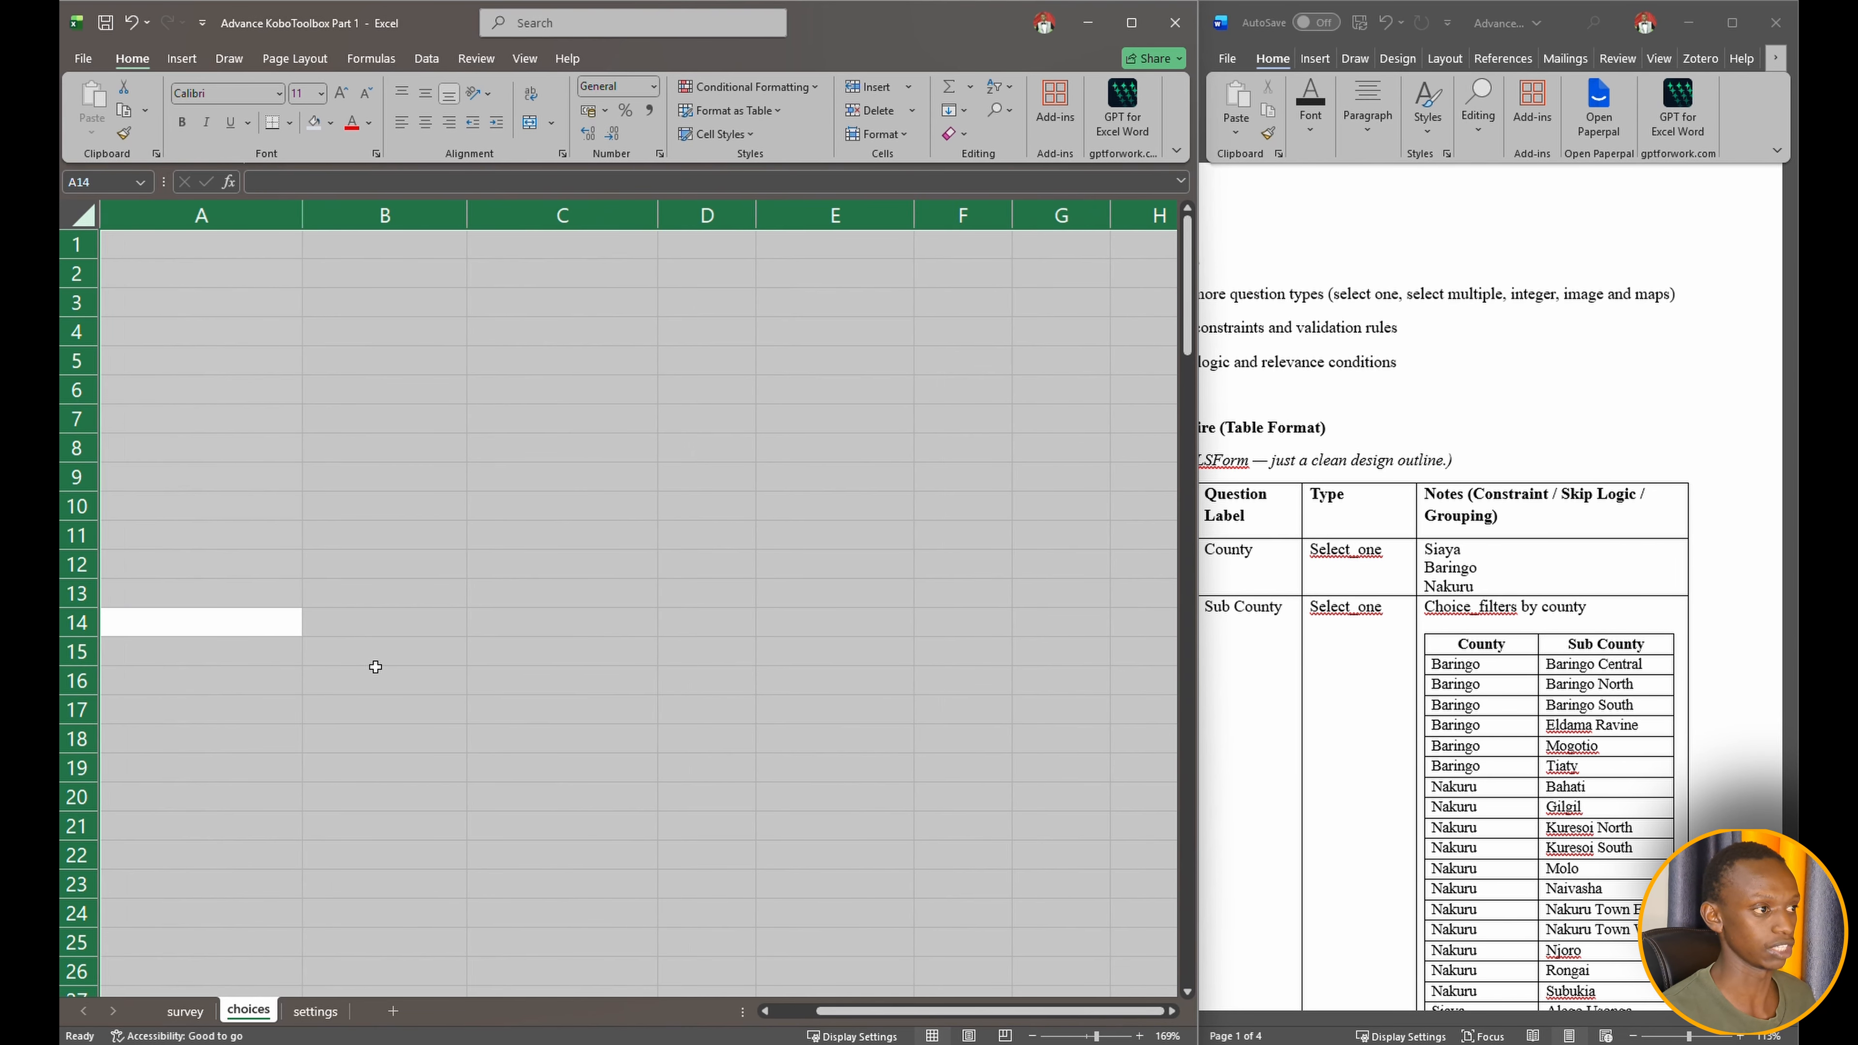
pyautogui.click(246, 247)
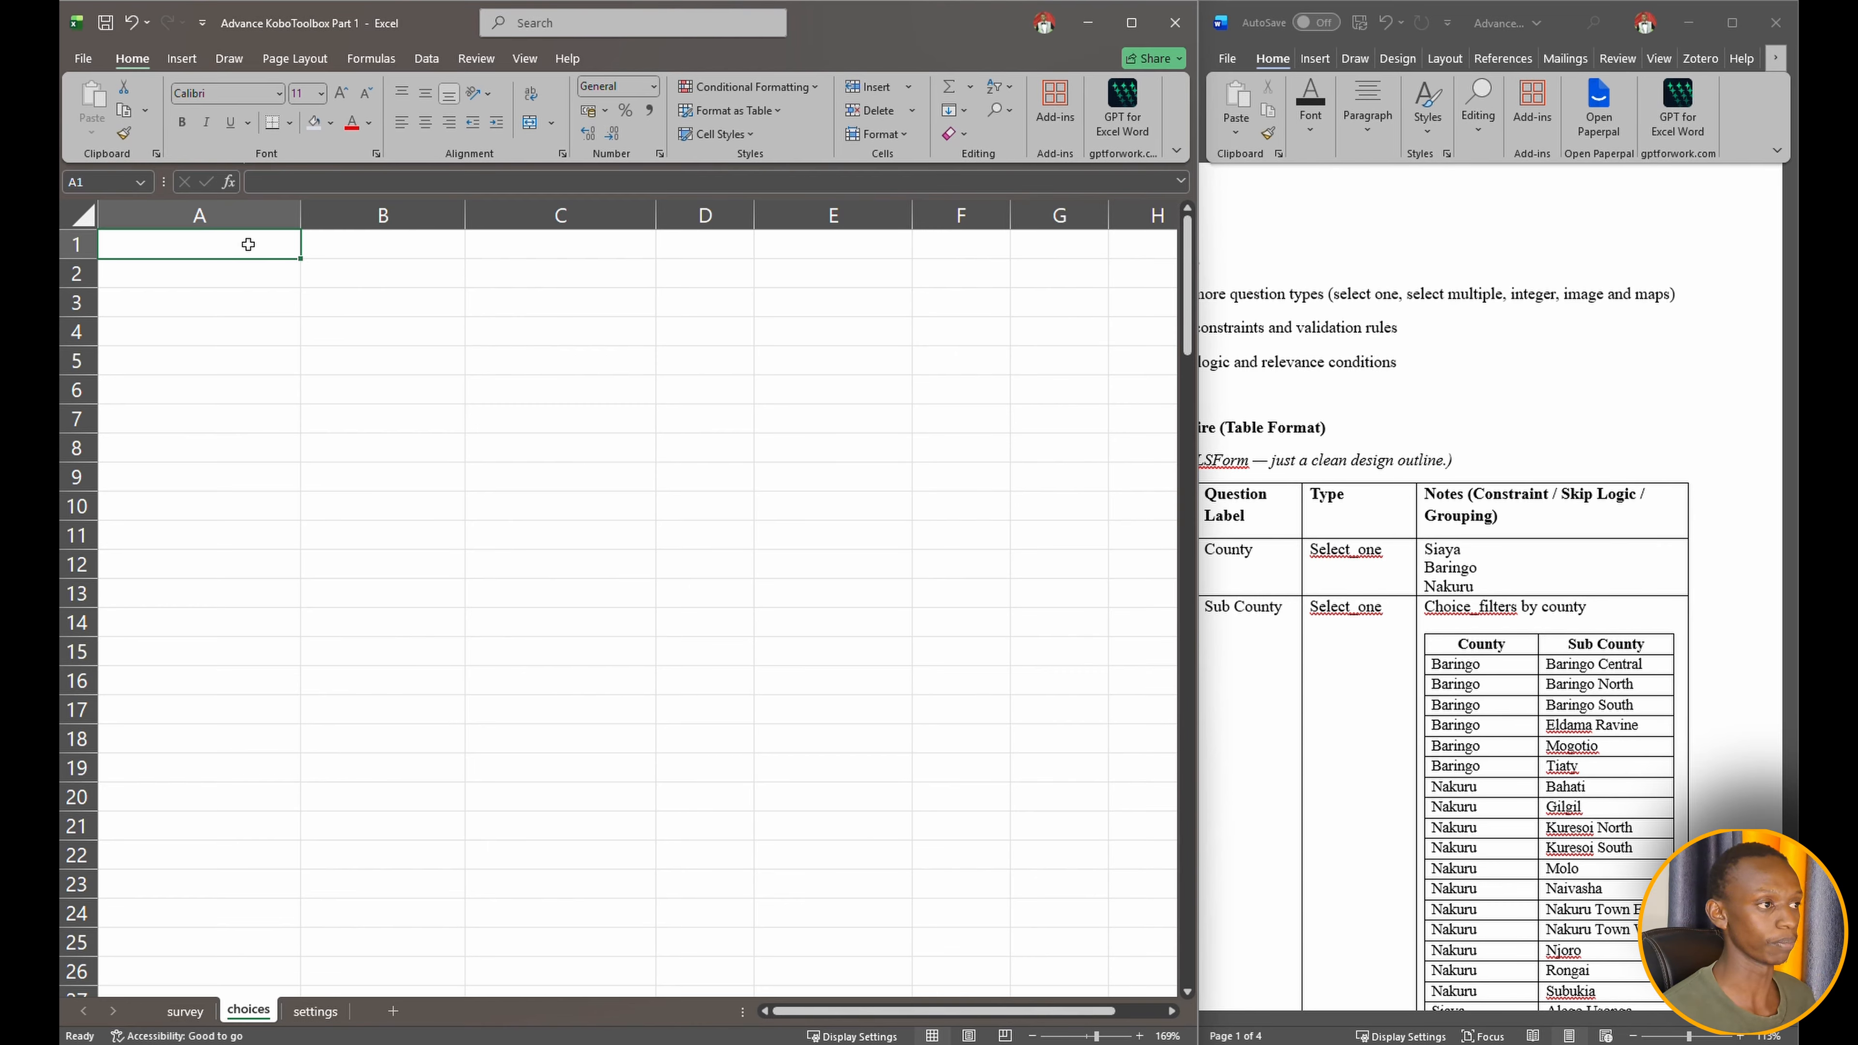
pyautogui.write('li')
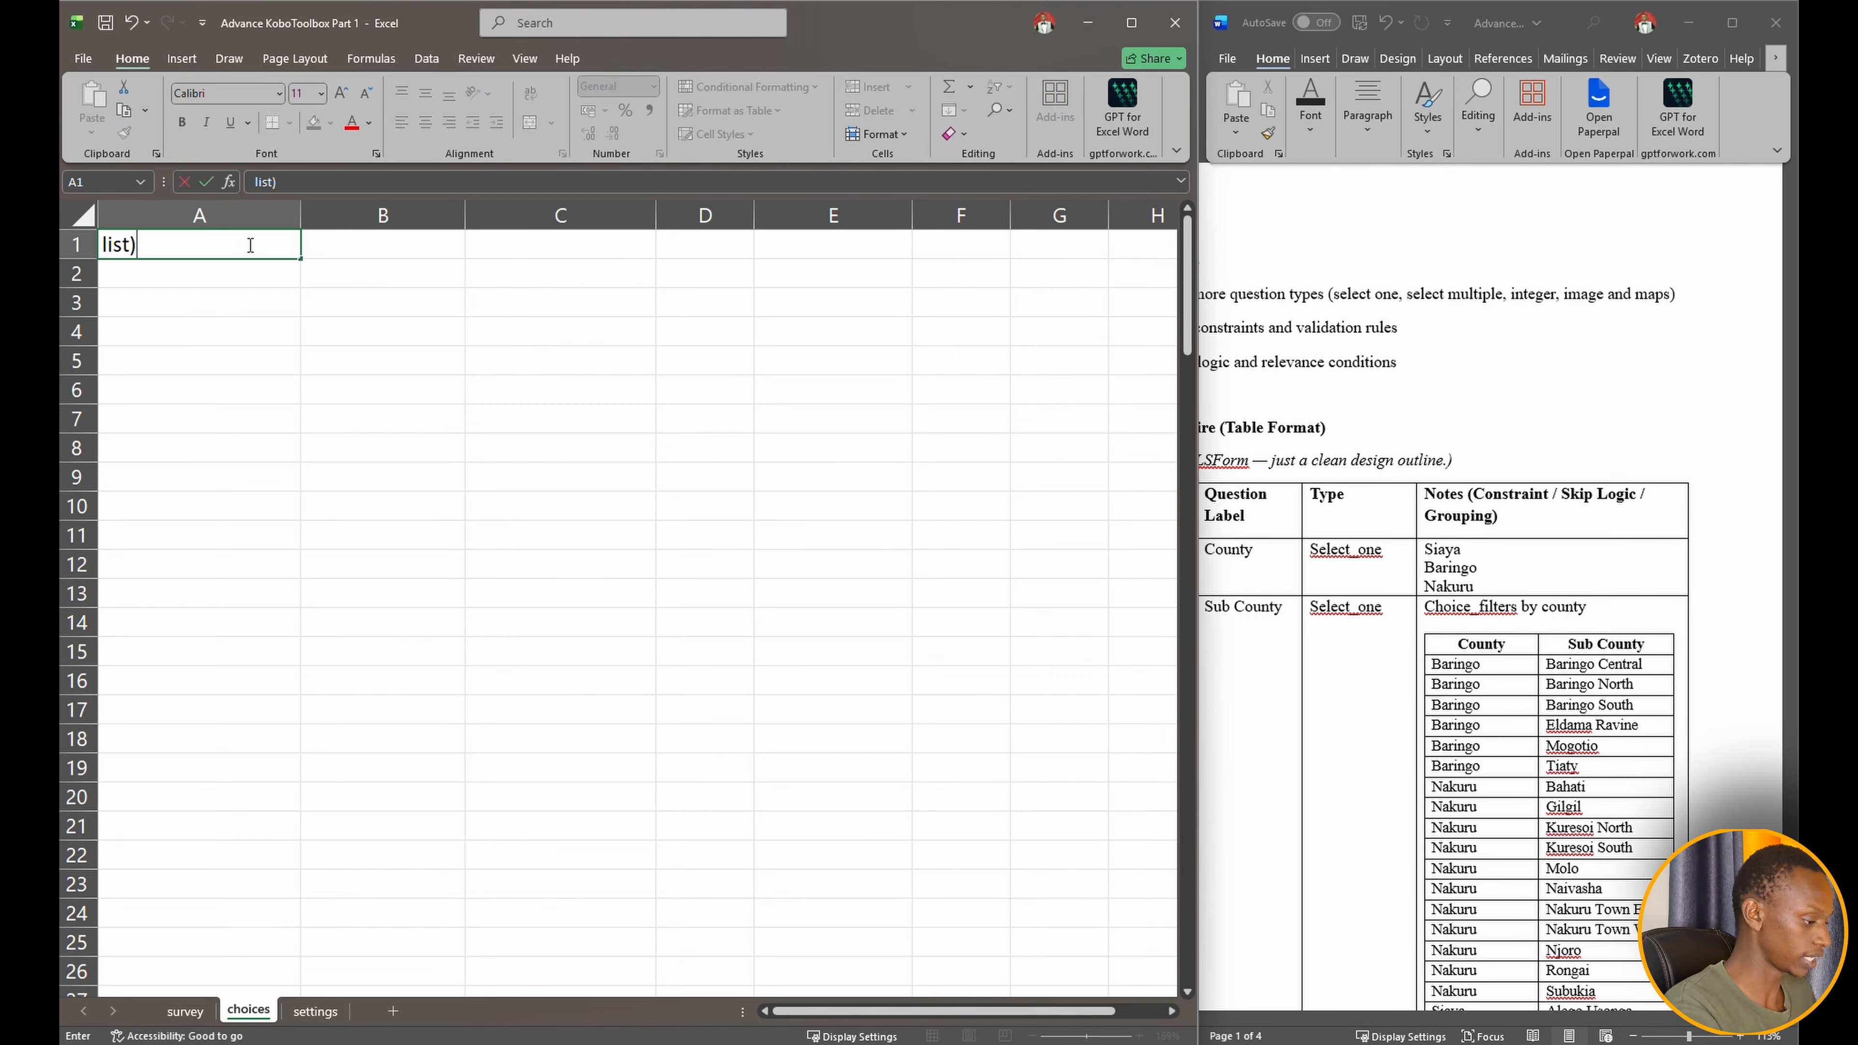
pyautogui.write('st_name')
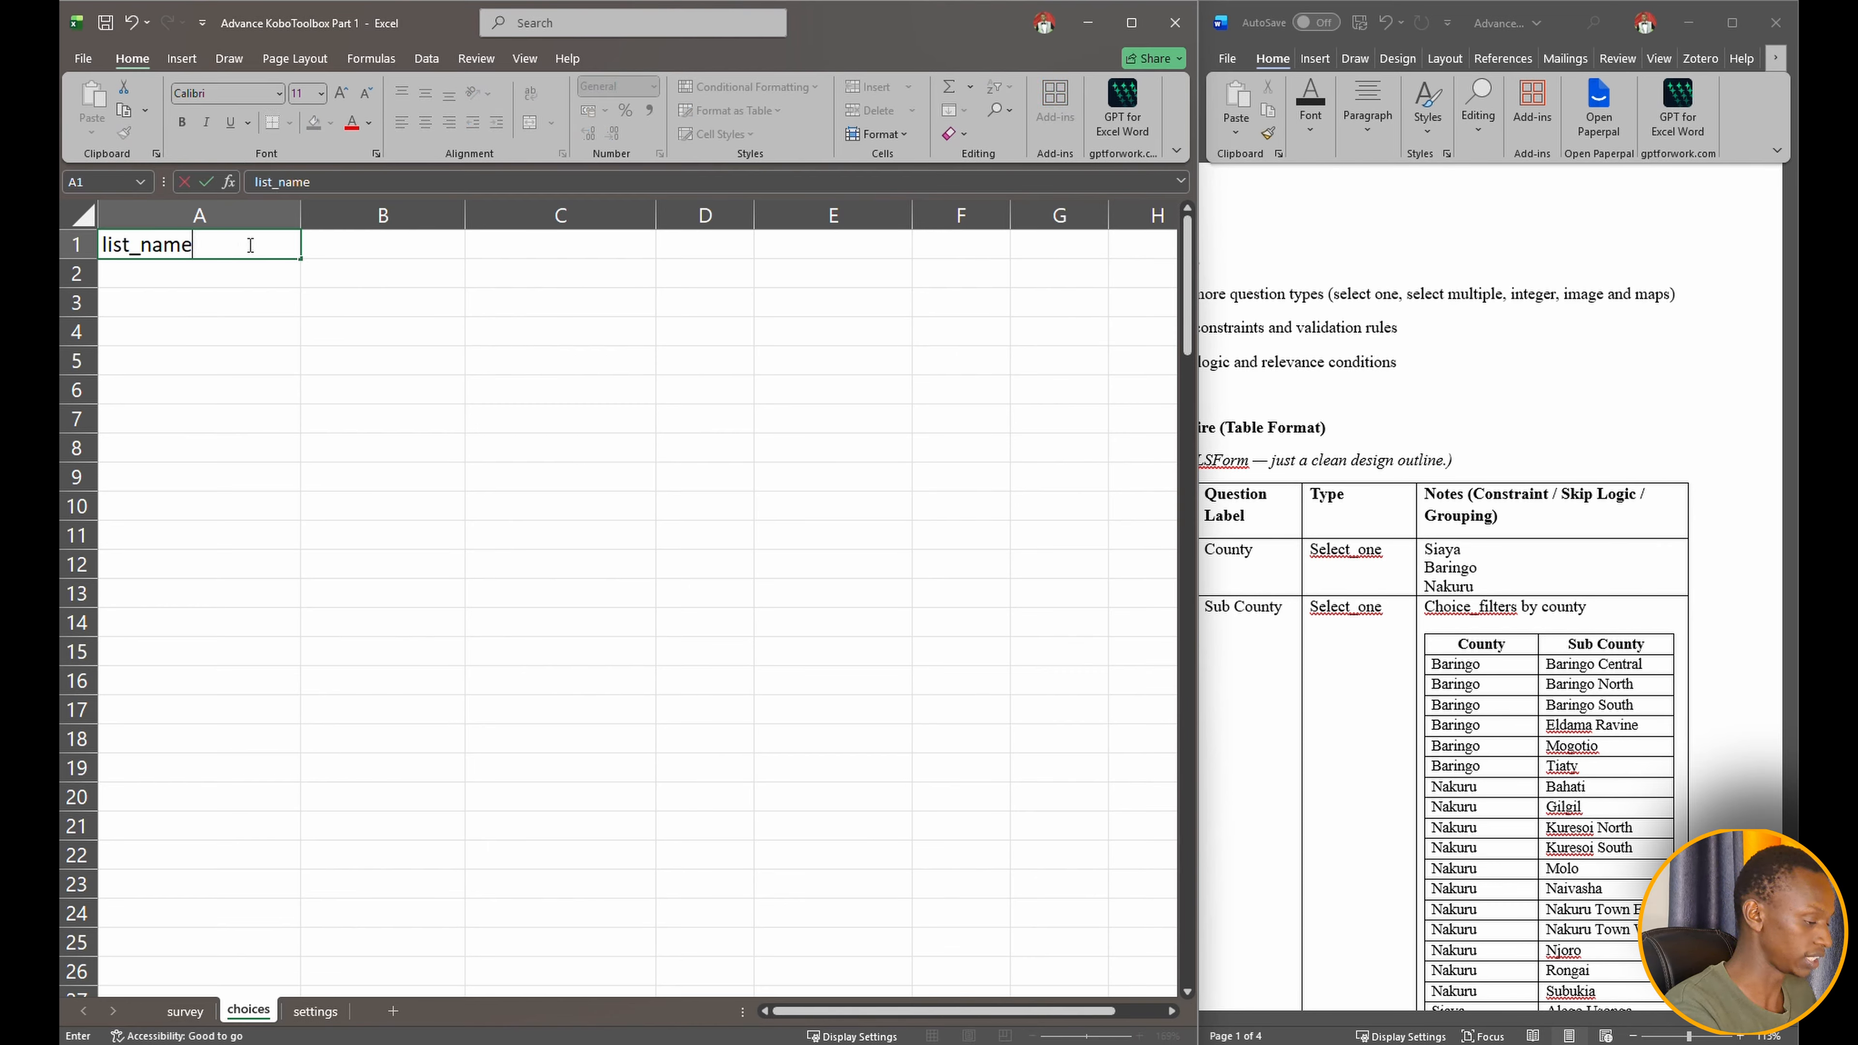
pyautogui.press('Return')
pyautogui.press('Up')
pyautogui.press('Right')
pyautogui.write('name')
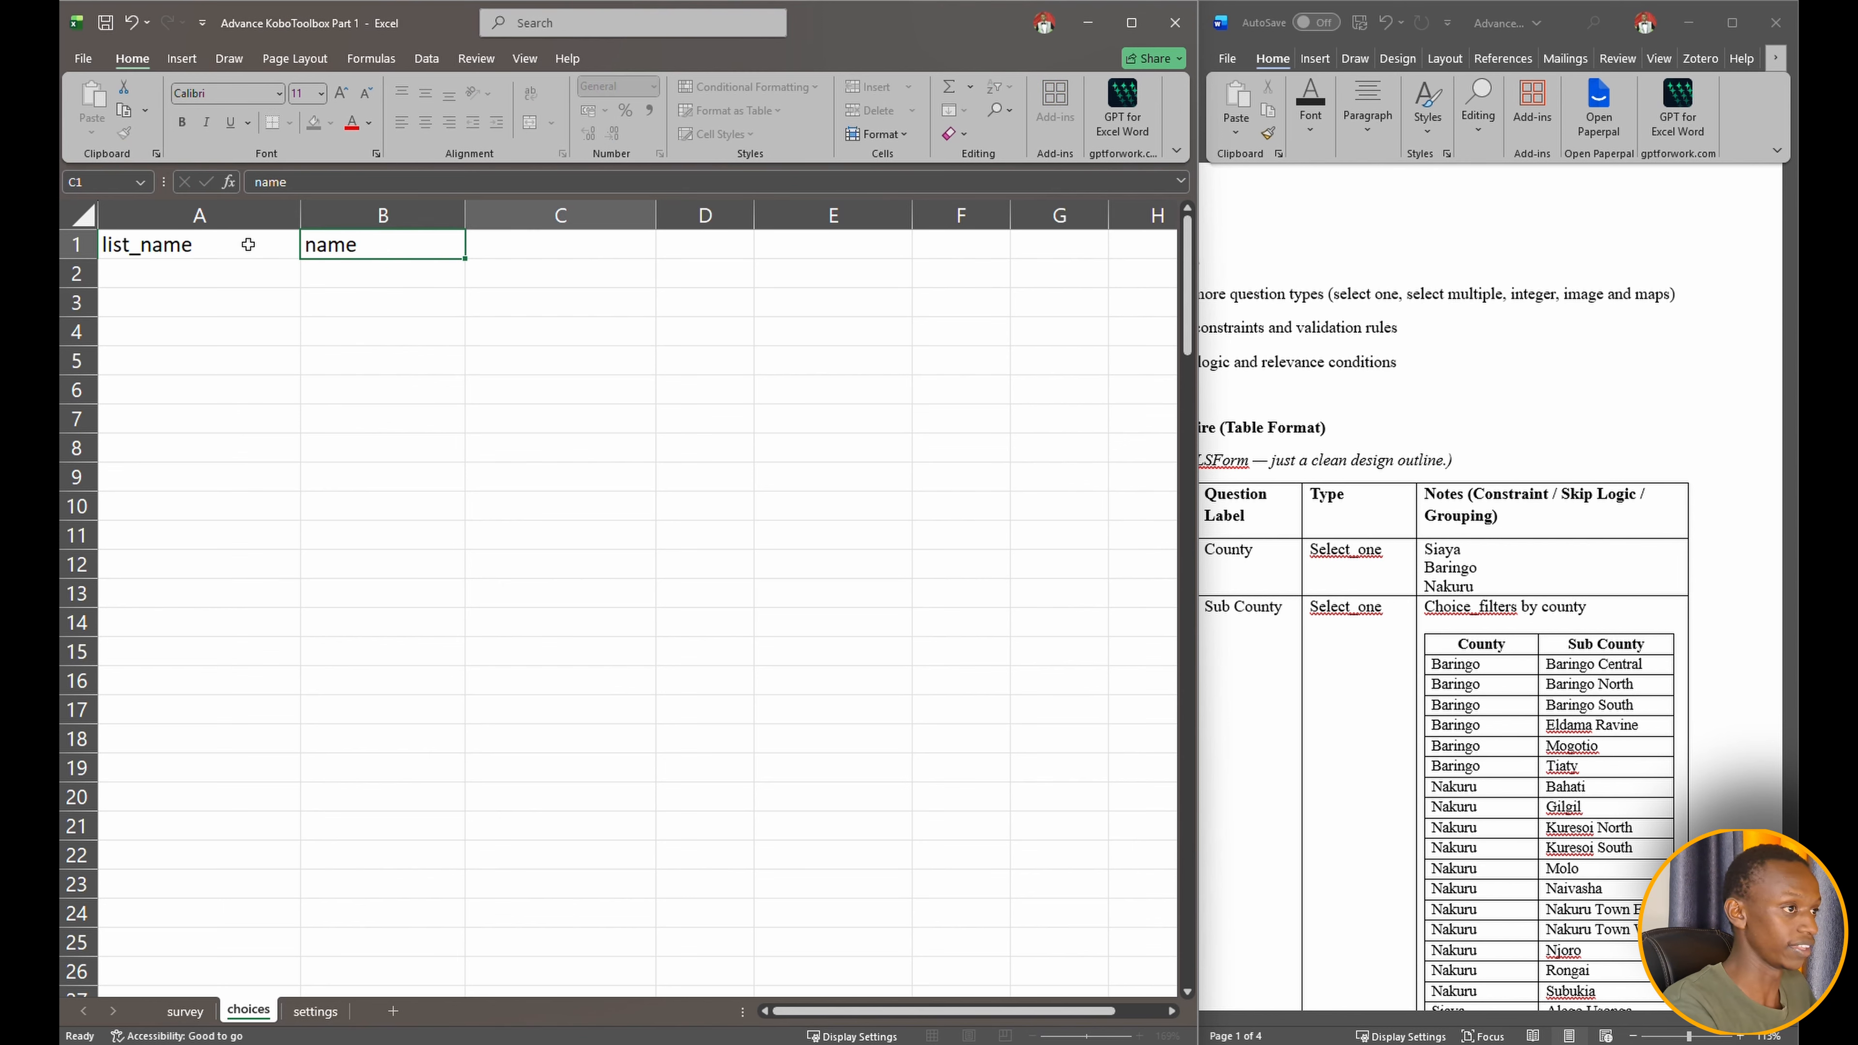
pyautogui.press('Tab')
pyautogui.write('lab')
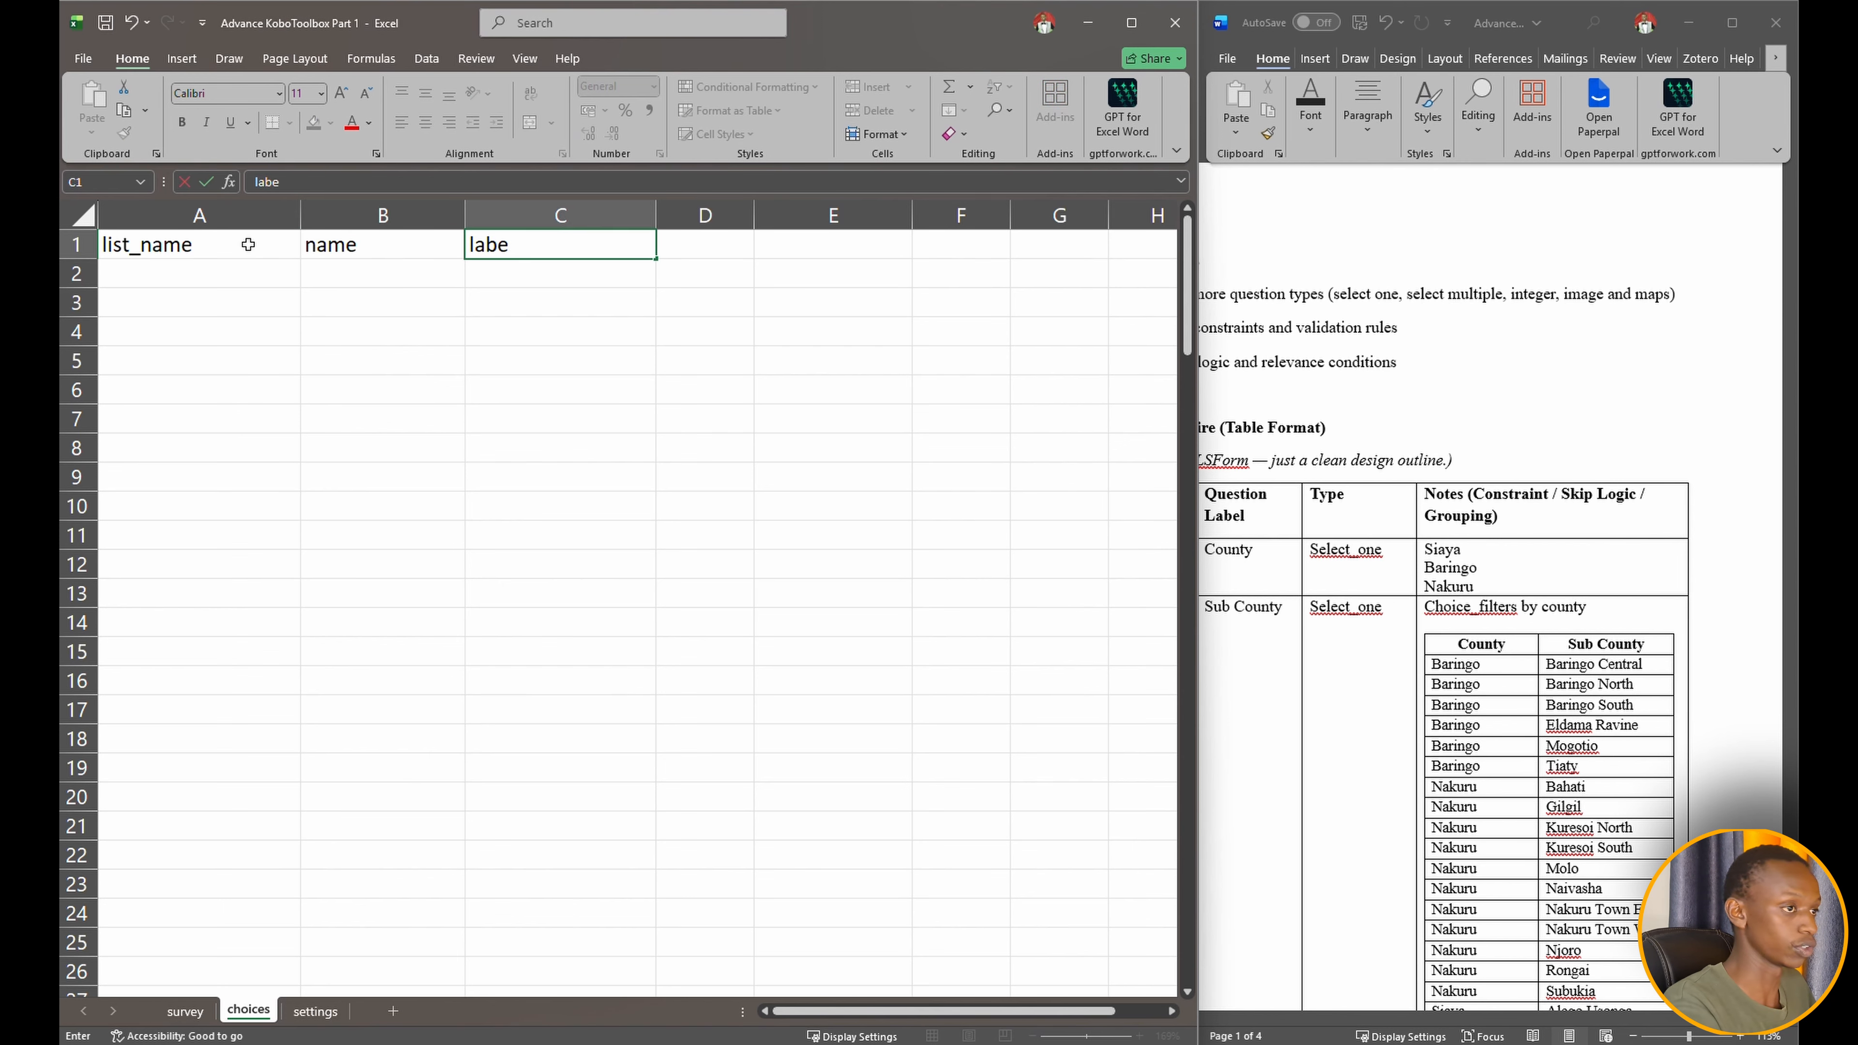
pyautogui.click(292, 217)
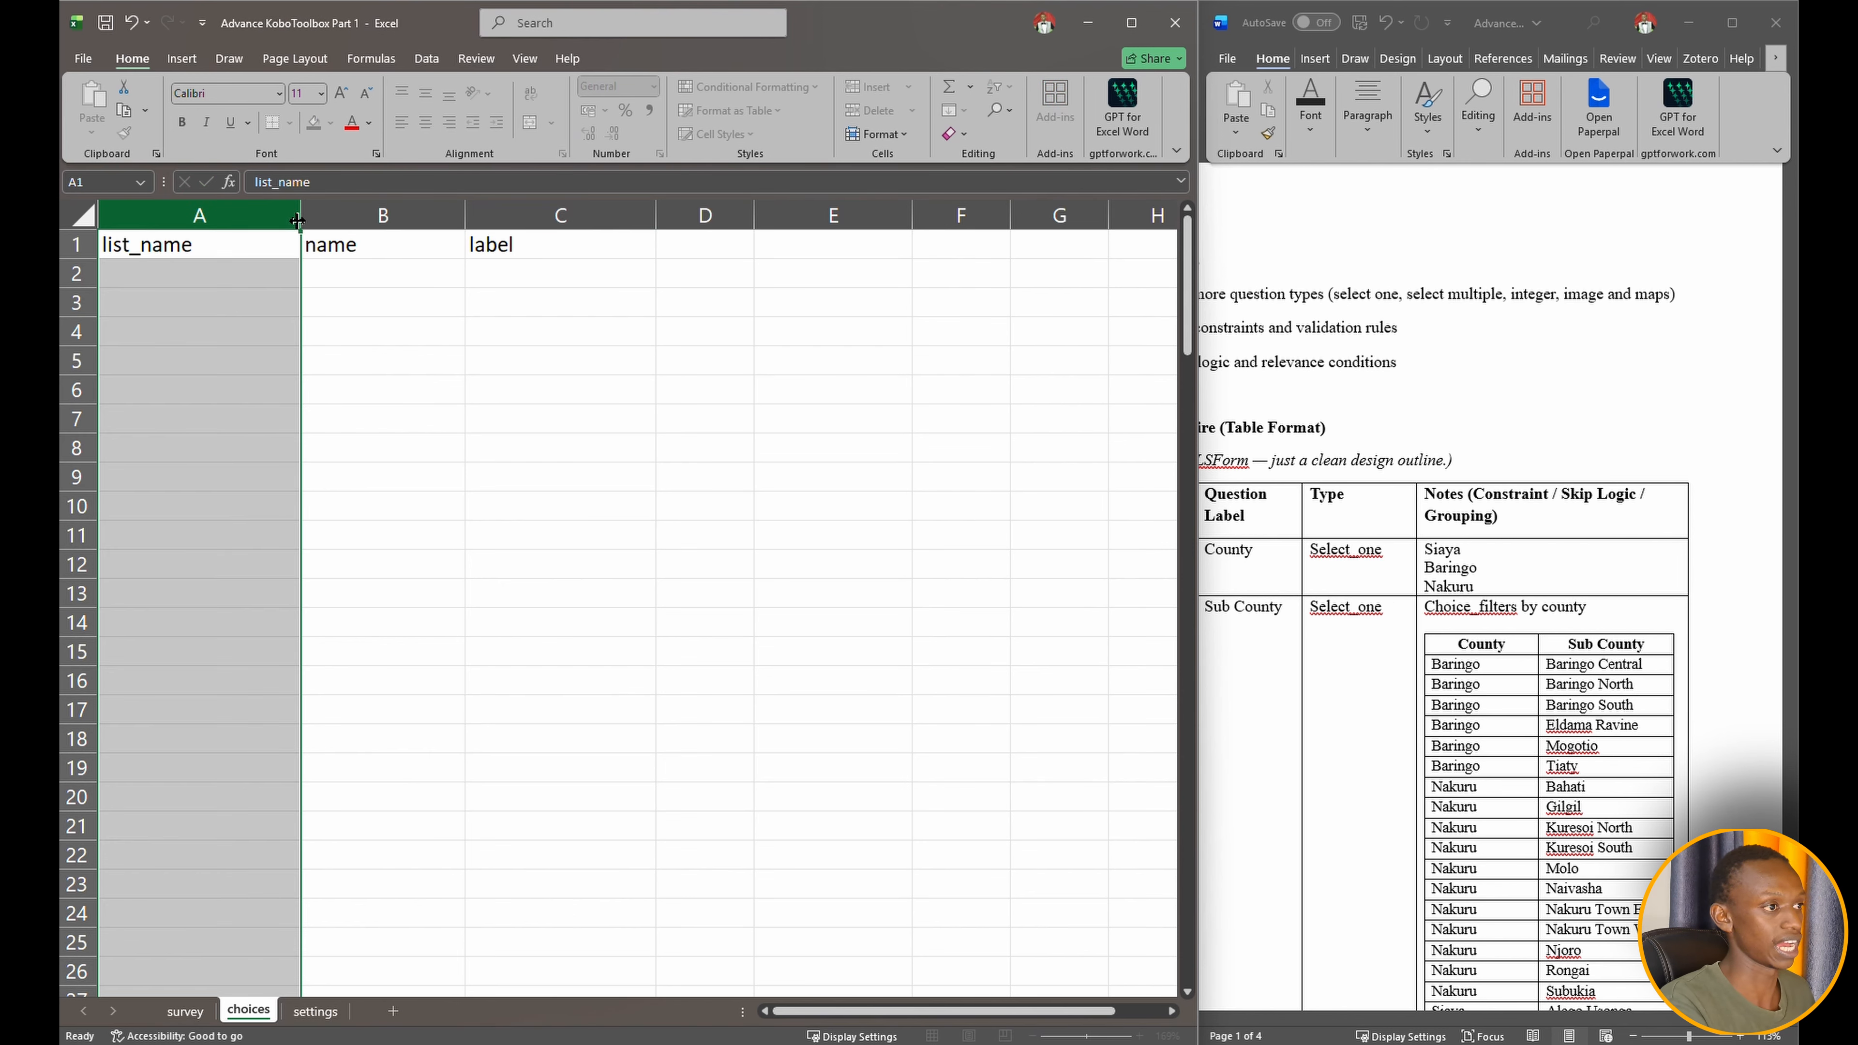
pyautogui.moveTo(300, 217); pyautogui.dragTo(371, 222)
pyautogui.moveTo(536, 217); pyautogui.dragTo(618, 217)
pyautogui.moveTo(802, 217); pyautogui.dragTo(891, 218)
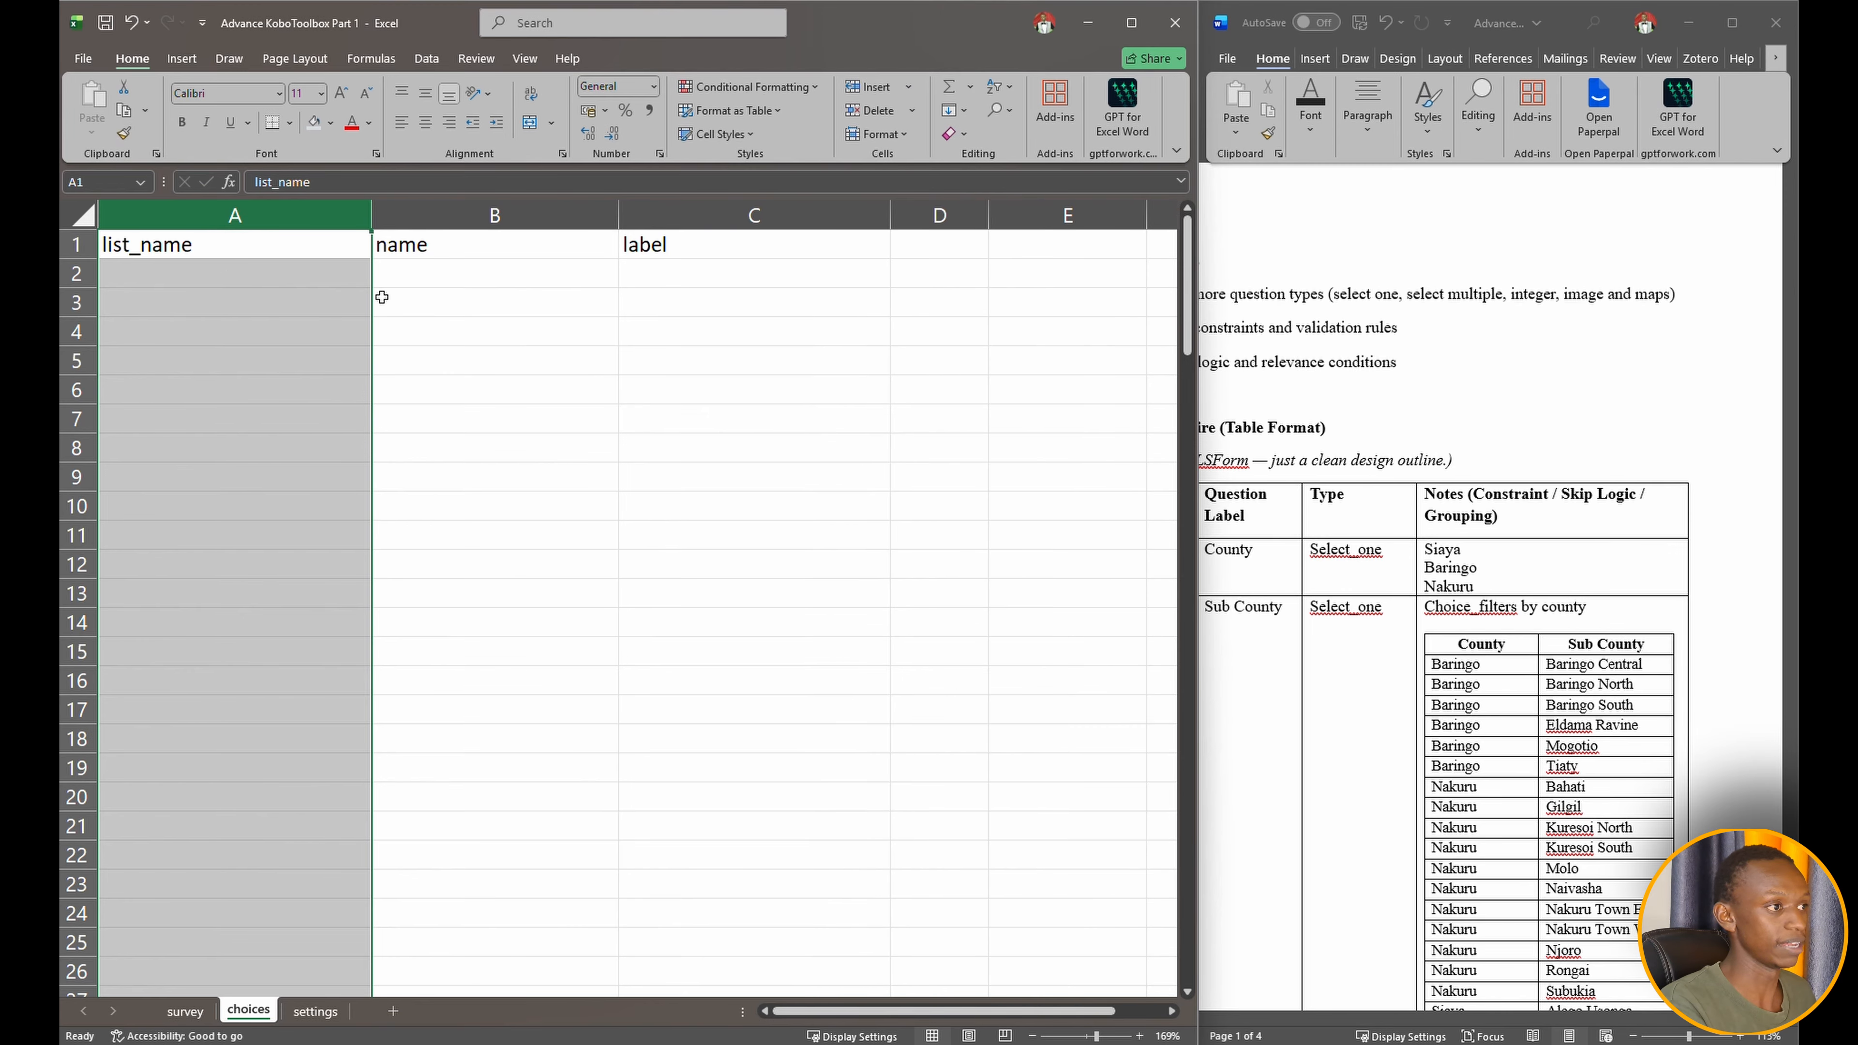
pyautogui.click(208, 272)
# Enter county in A2 and fill it down to A4.
pyautogui.click(188, 244)
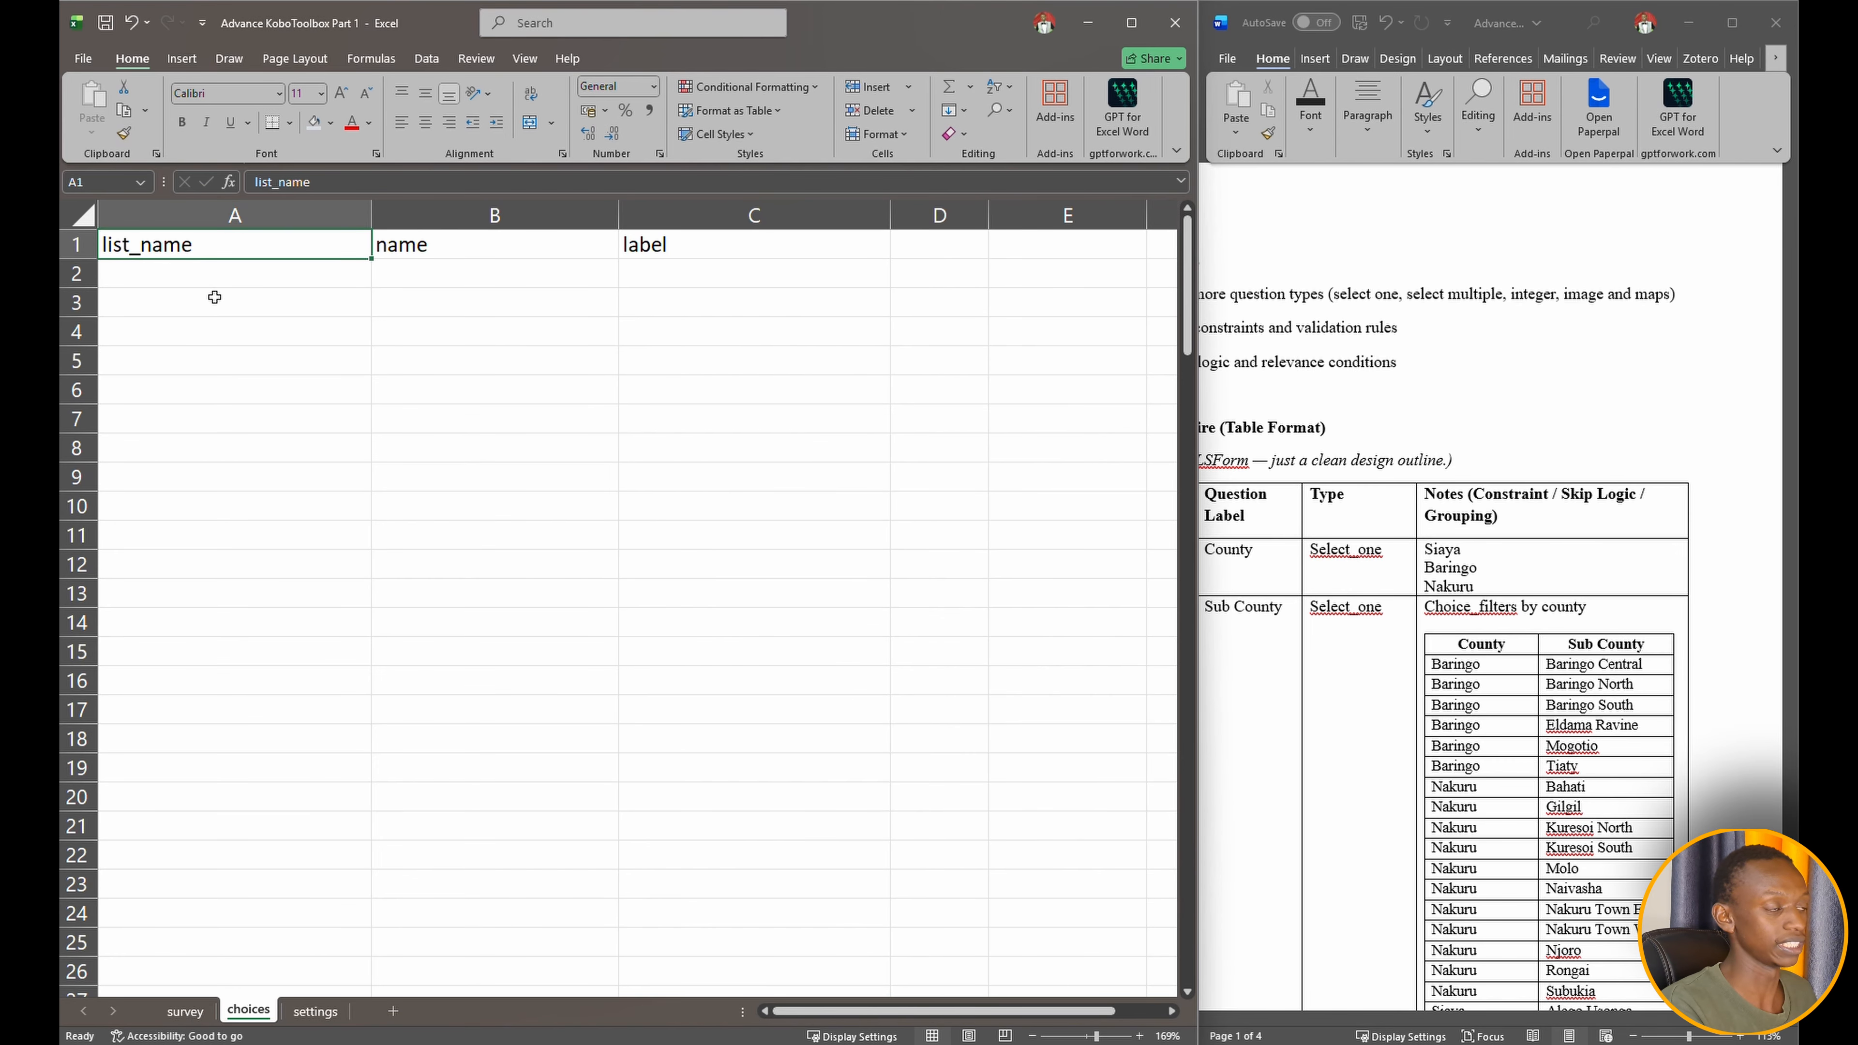
pyautogui.click(210, 280)
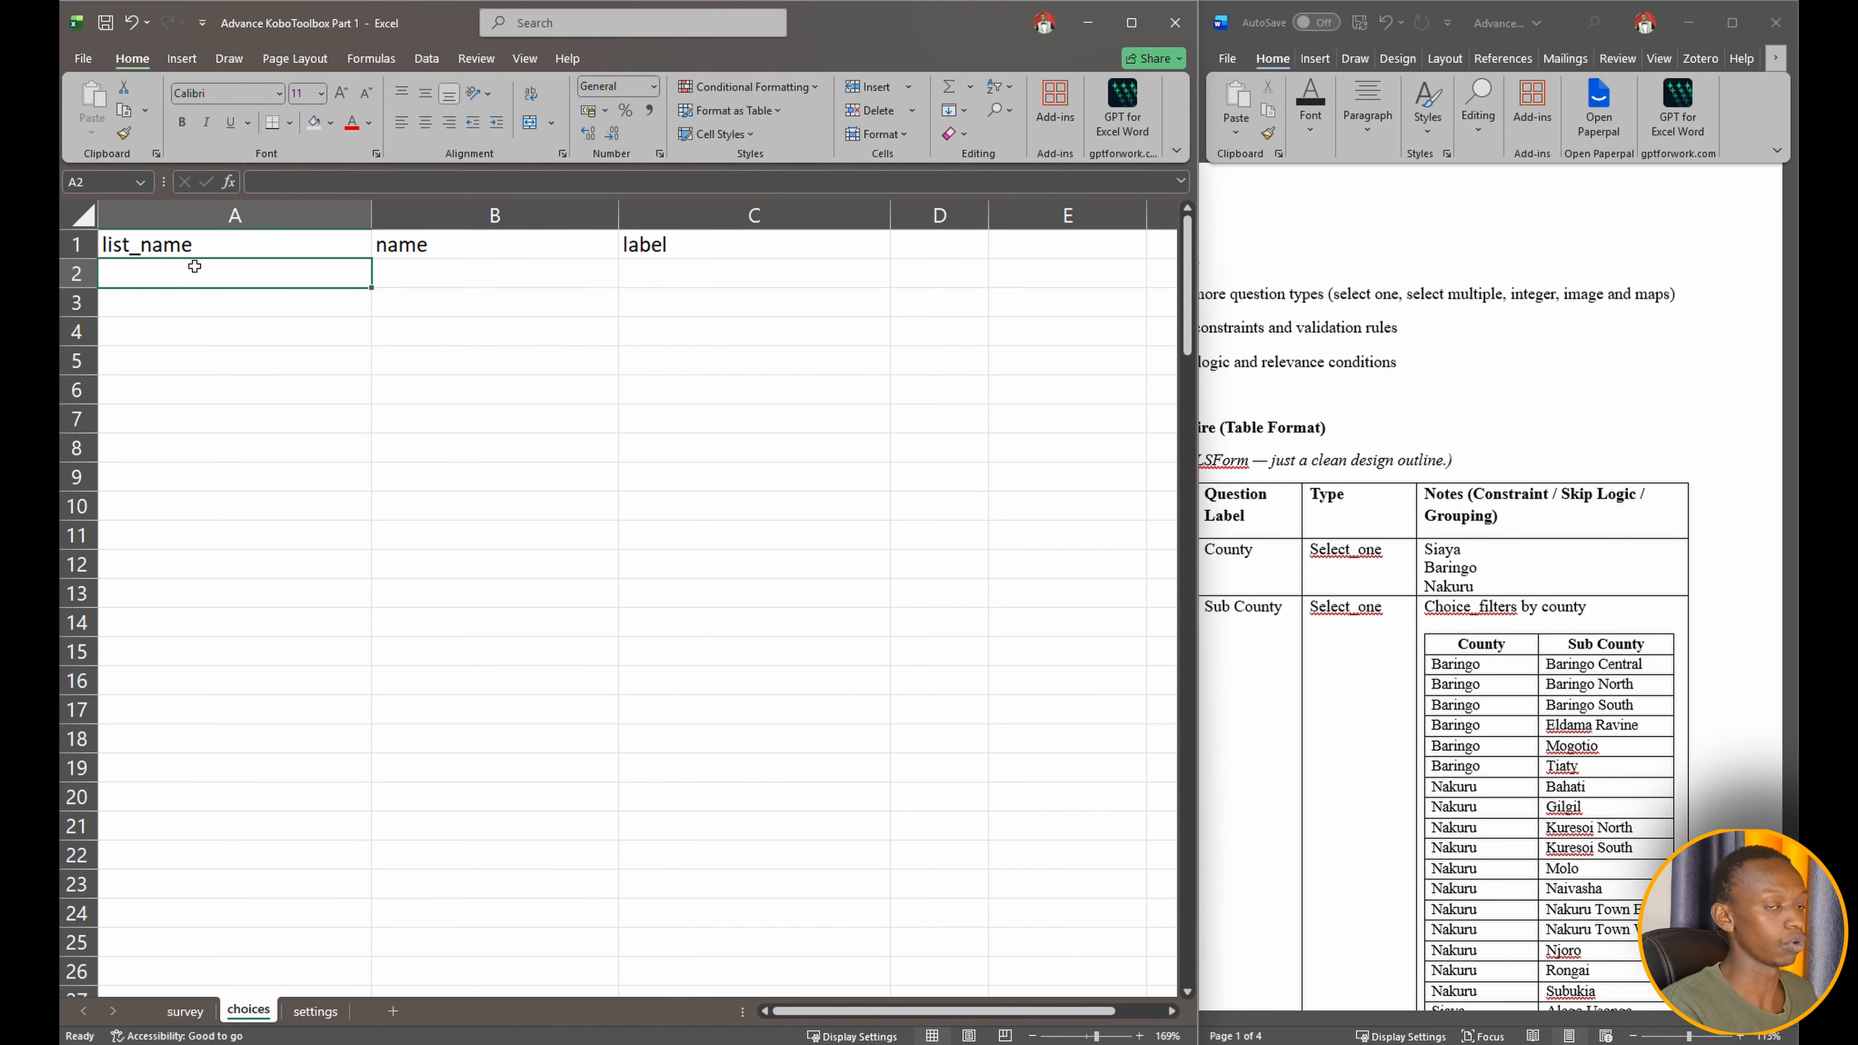
pyautogui.write('ounty')
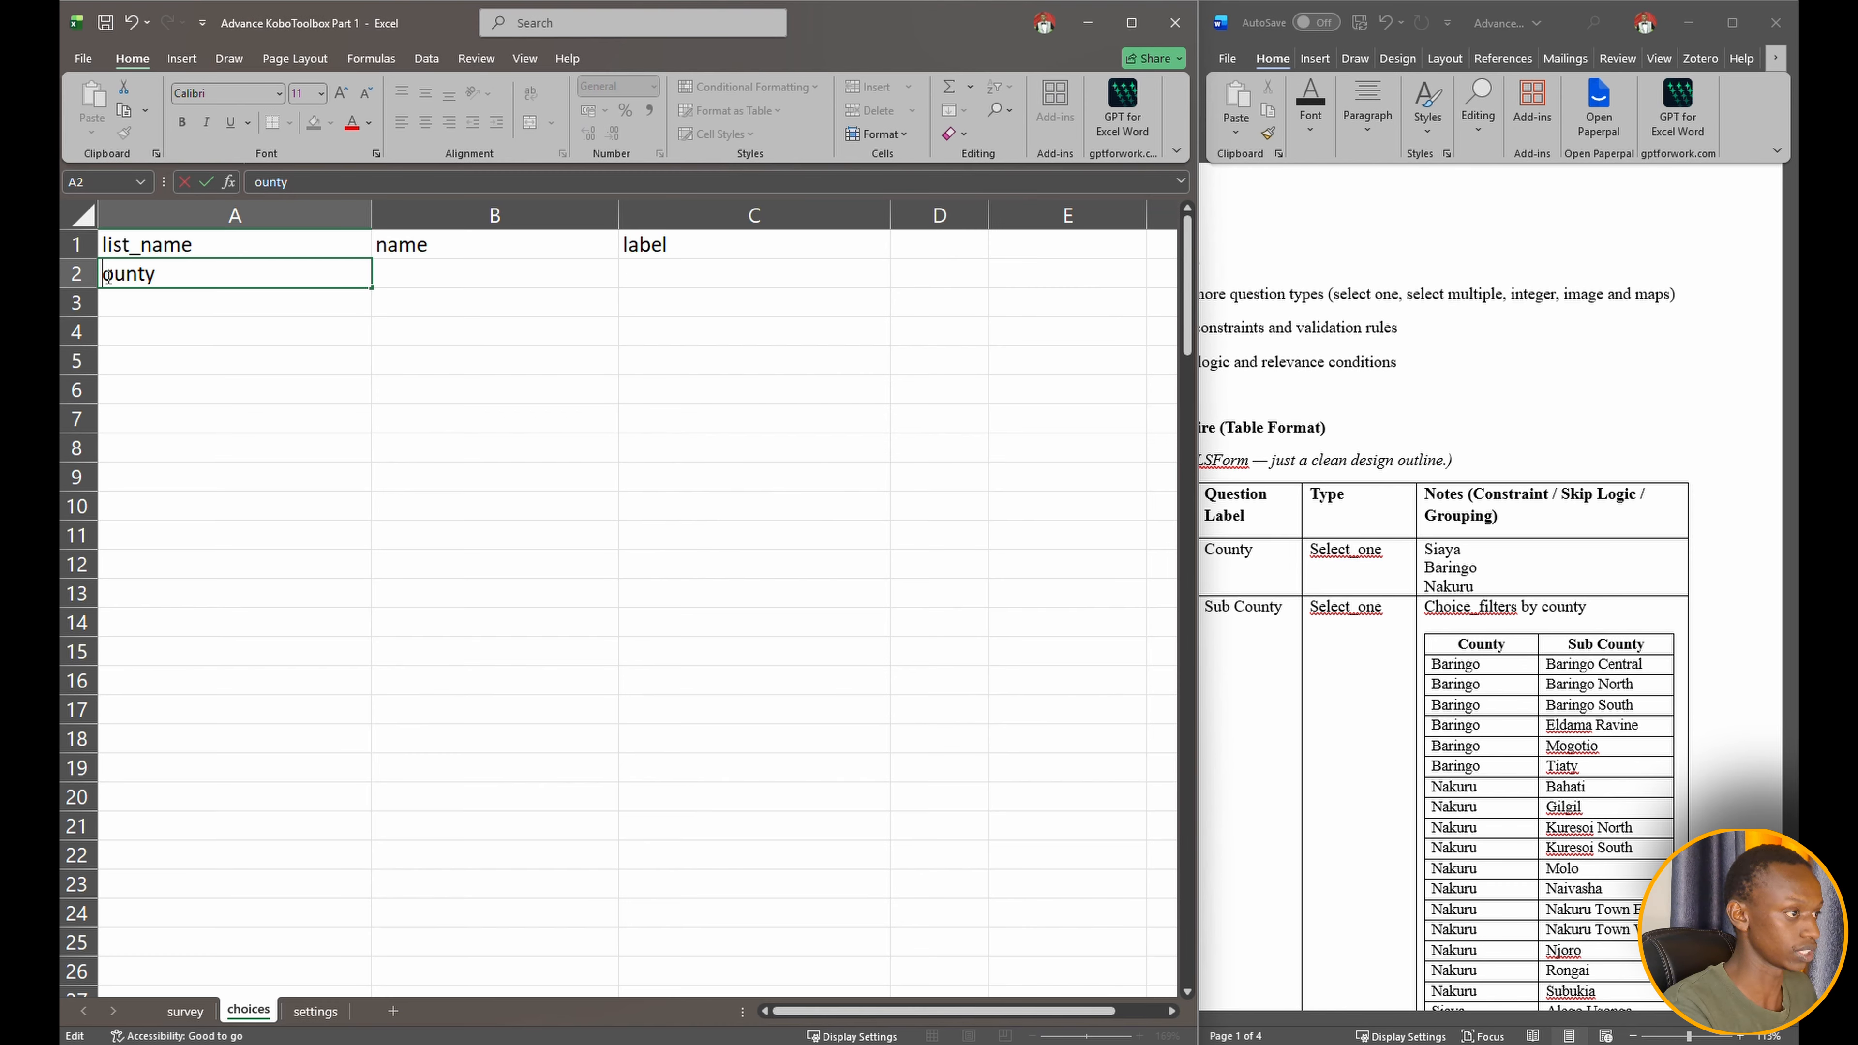
pyautogui.write('c')
pyautogui.press('Return')
pyautogui.click(232, 272)
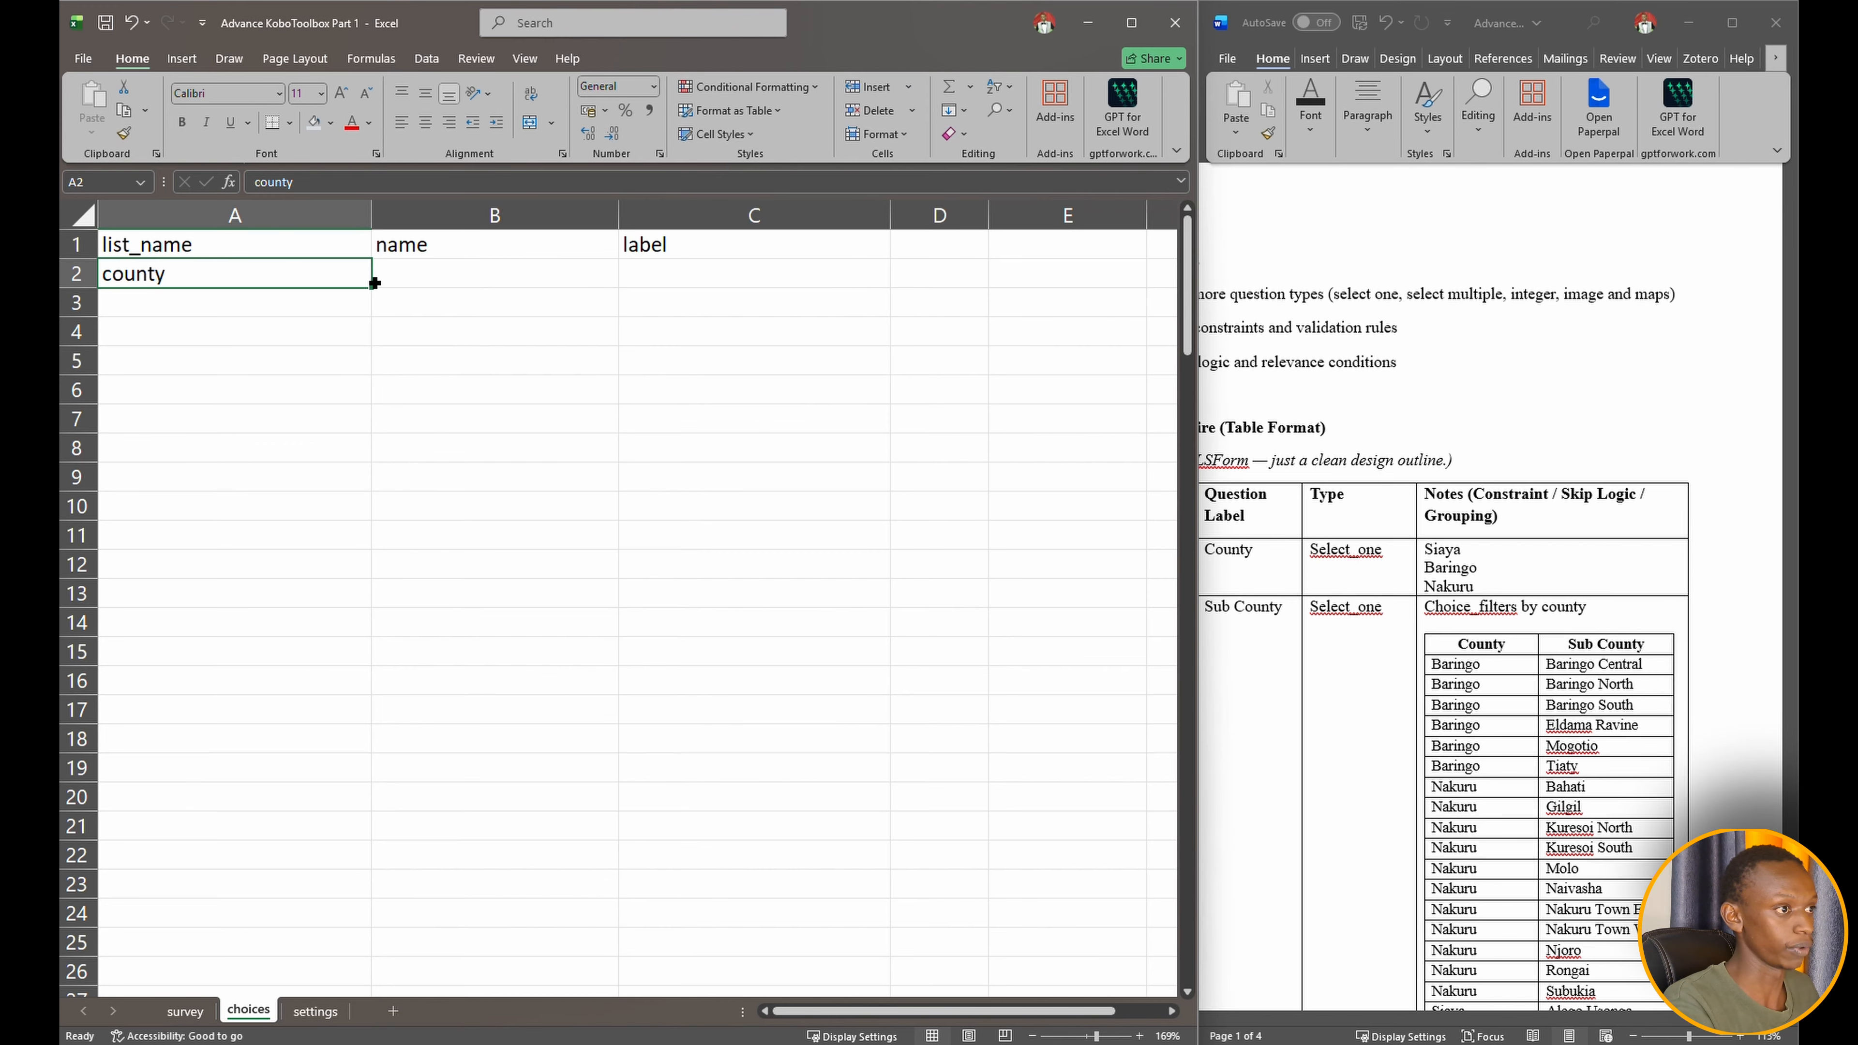
pyautogui.moveTo(375, 283); pyautogui.dragTo(375, 346)
# Enter choice names baringo, nakuru and siaya in B2:B4.
pyautogui.click(467, 276)
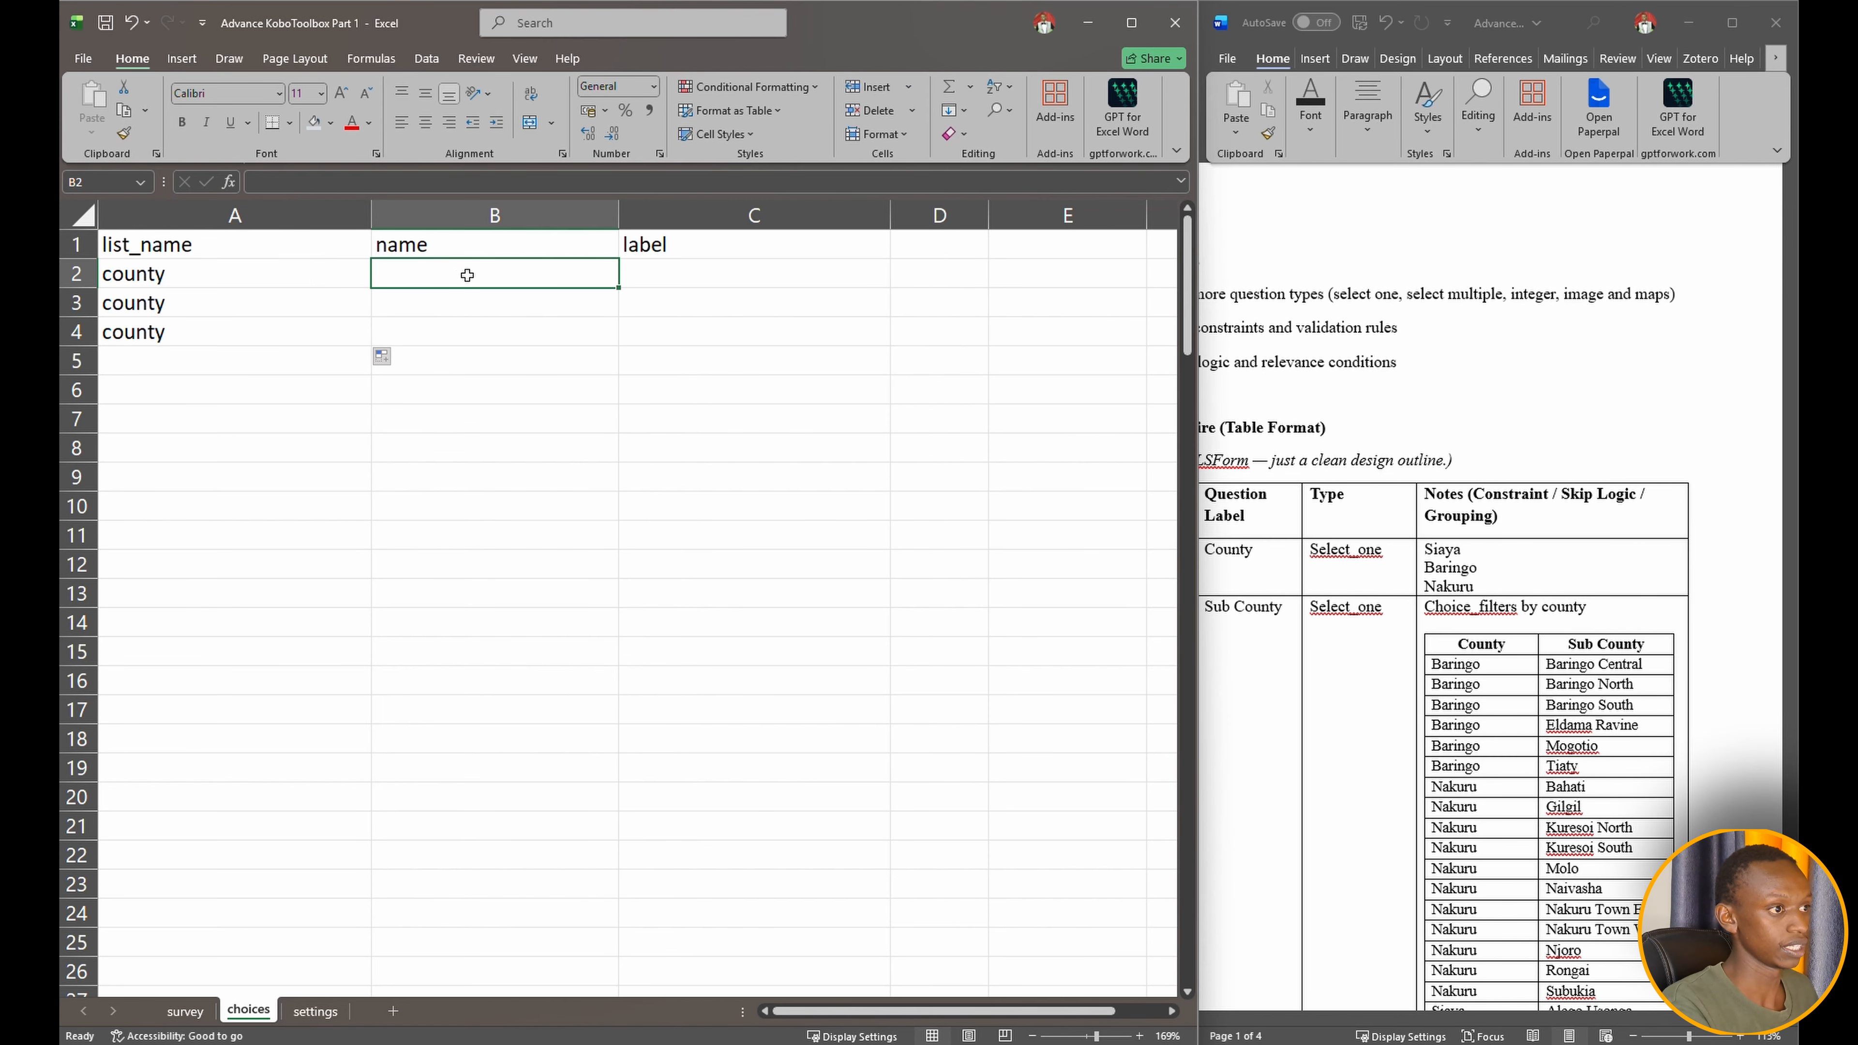
pyautogui.write('n')
pyautogui.press('BackSpace')
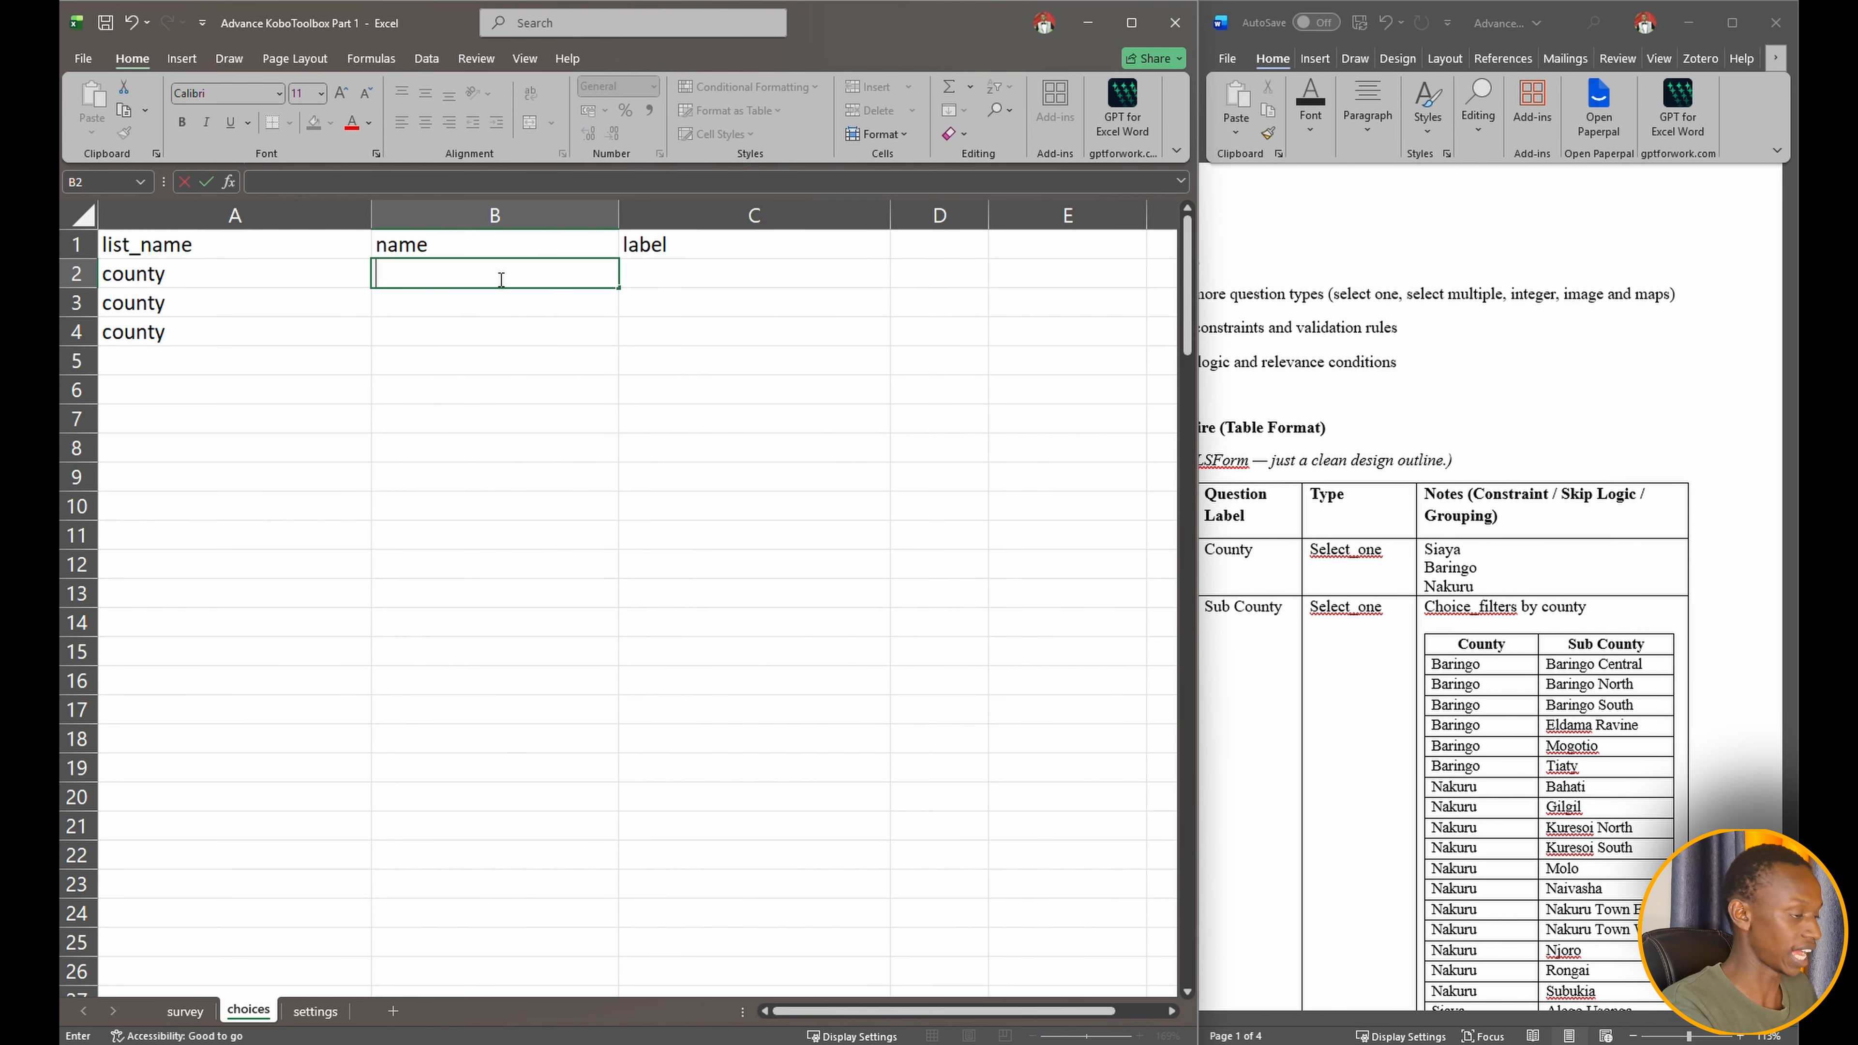
pyautogui.write('baringo')
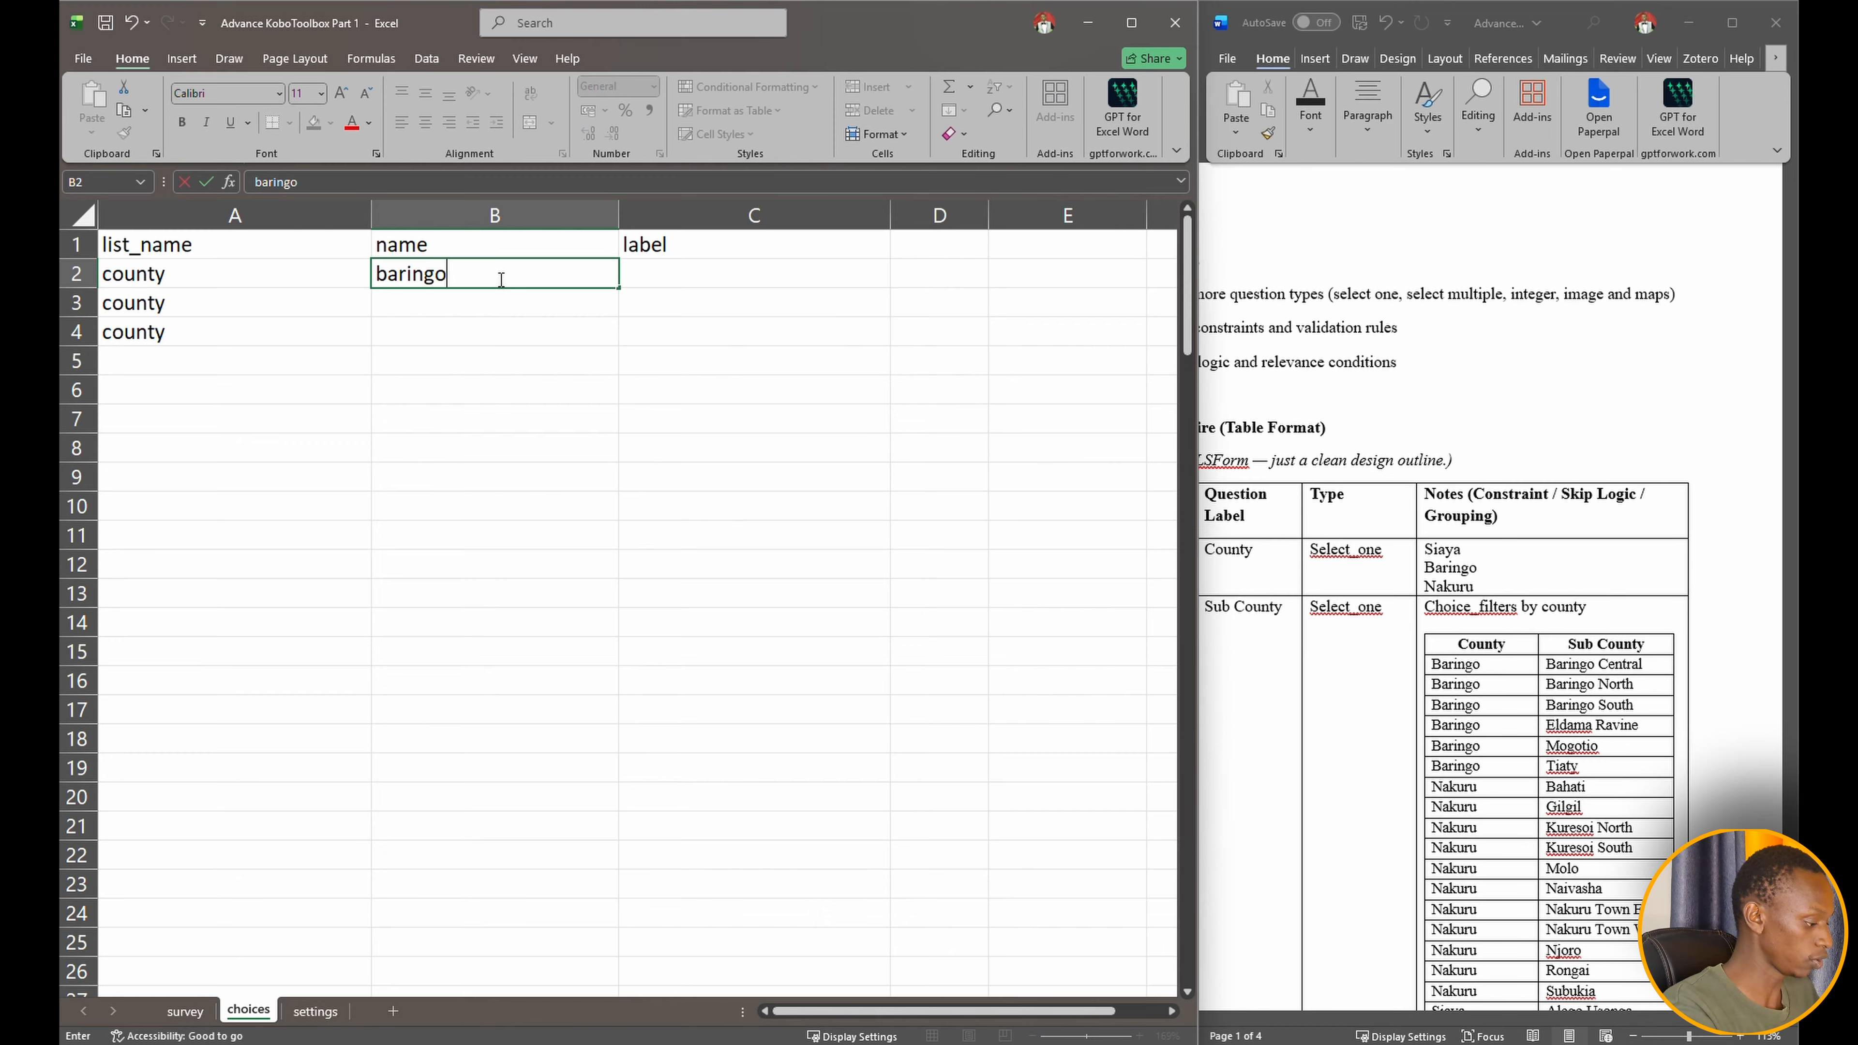
pyautogui.press('Return')
pyautogui.write('nakuru')
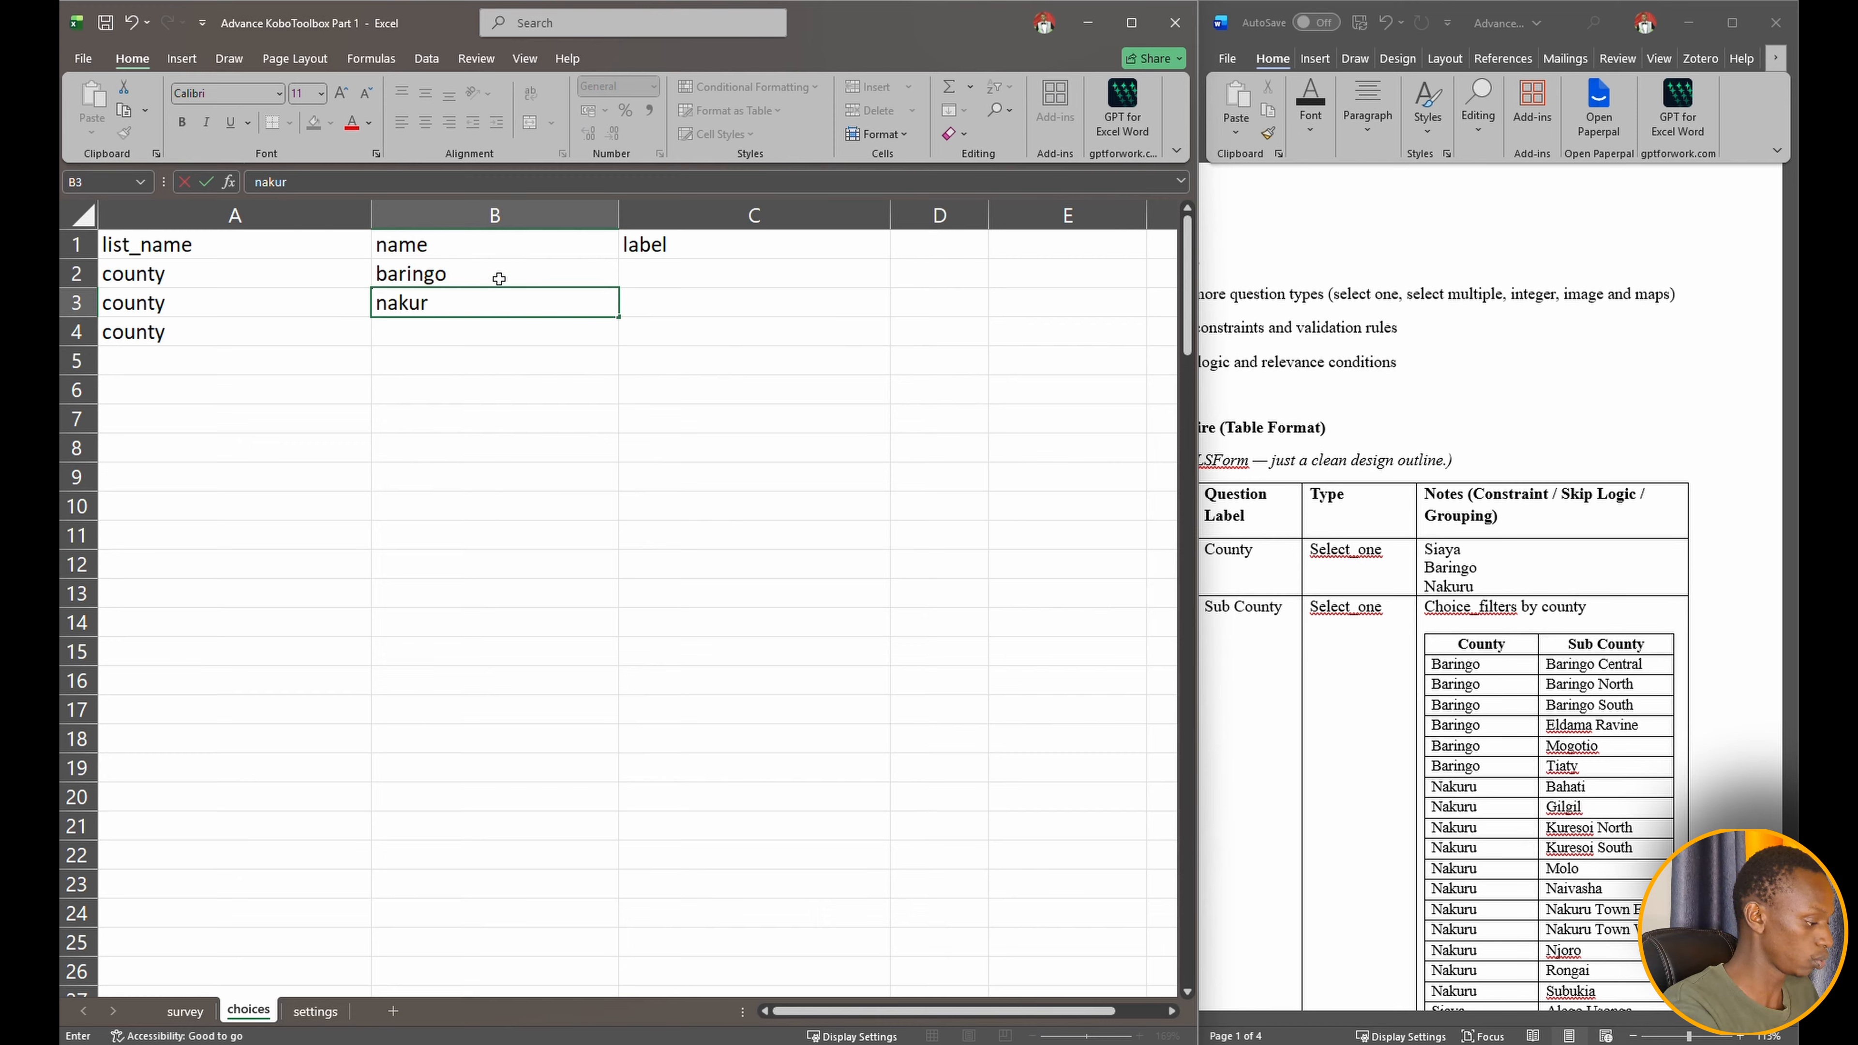
pyautogui.press('Return')
pyautogui.write('sia')
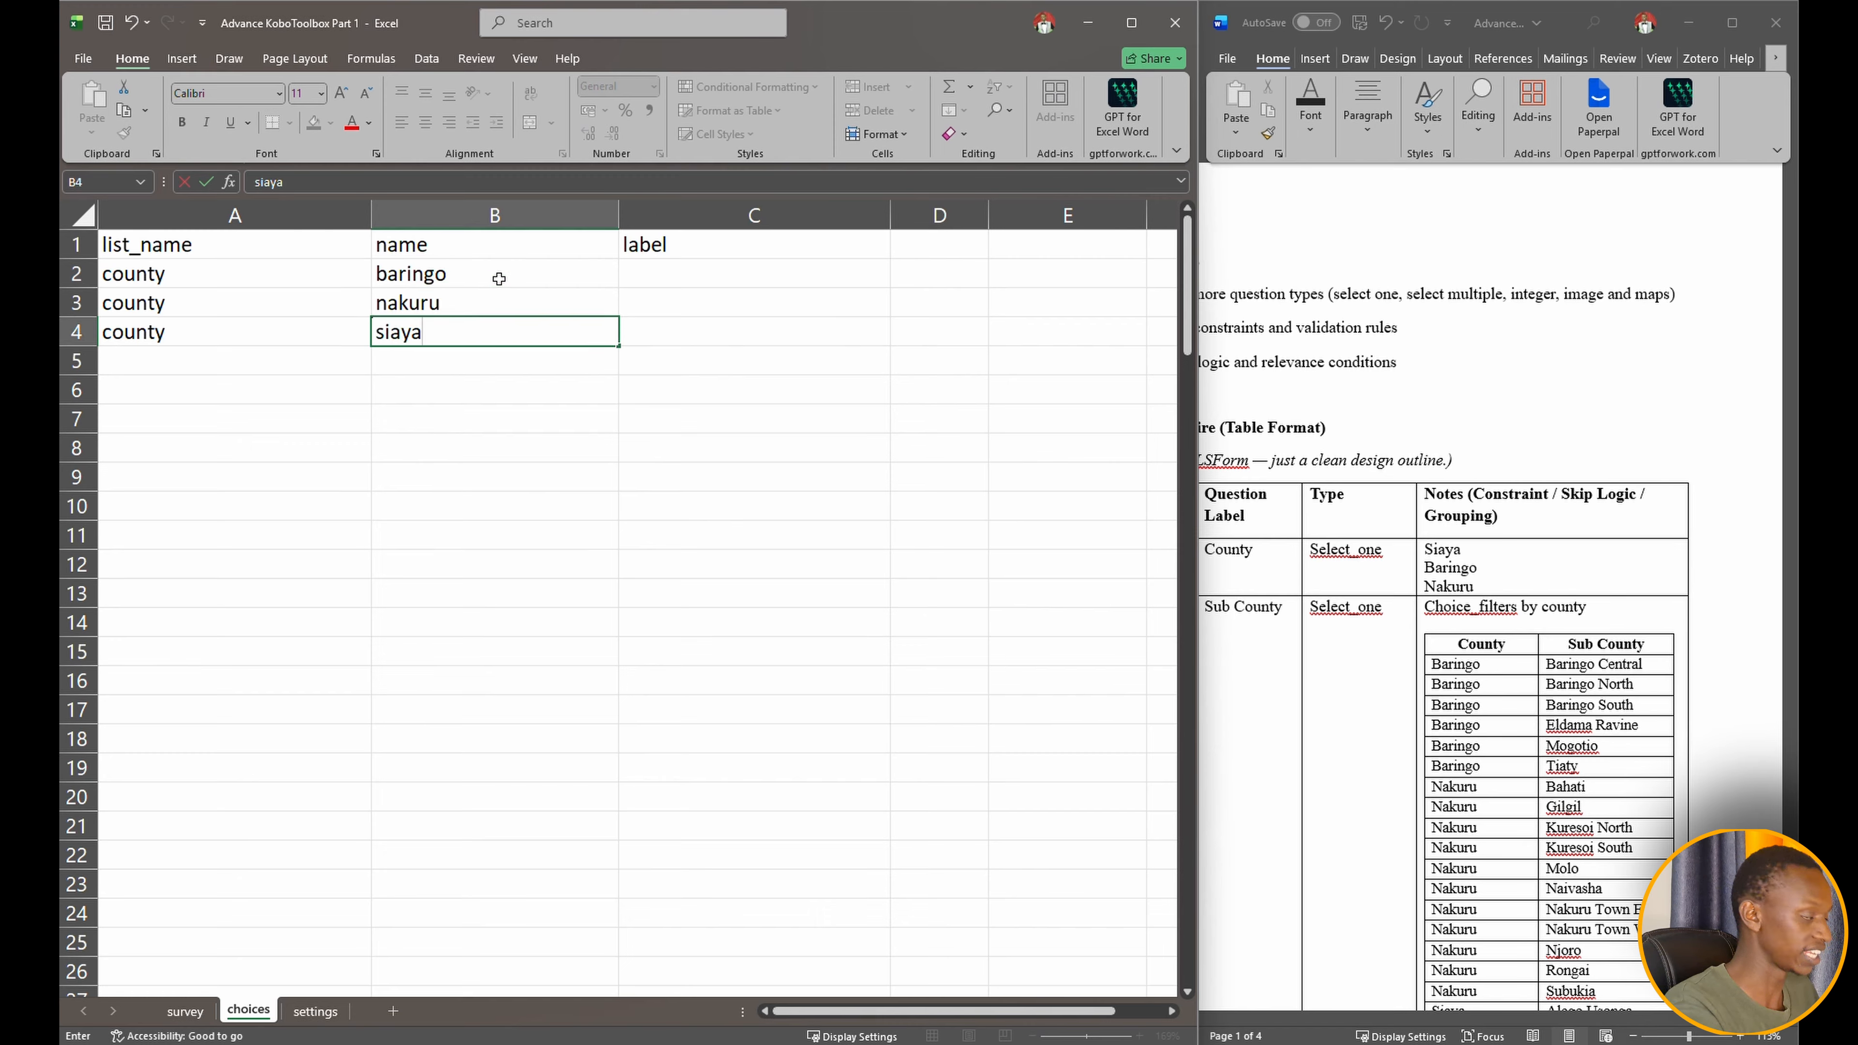
pyautogui.write('ya')
pyautogui.press('Return')
pyautogui.press('Up')
pyautogui.press('Up')
pyautogui.press('Up')
# Enter labels Baringo, Nakuru and Siaya in C2:C4.
pyautogui.press('Right')
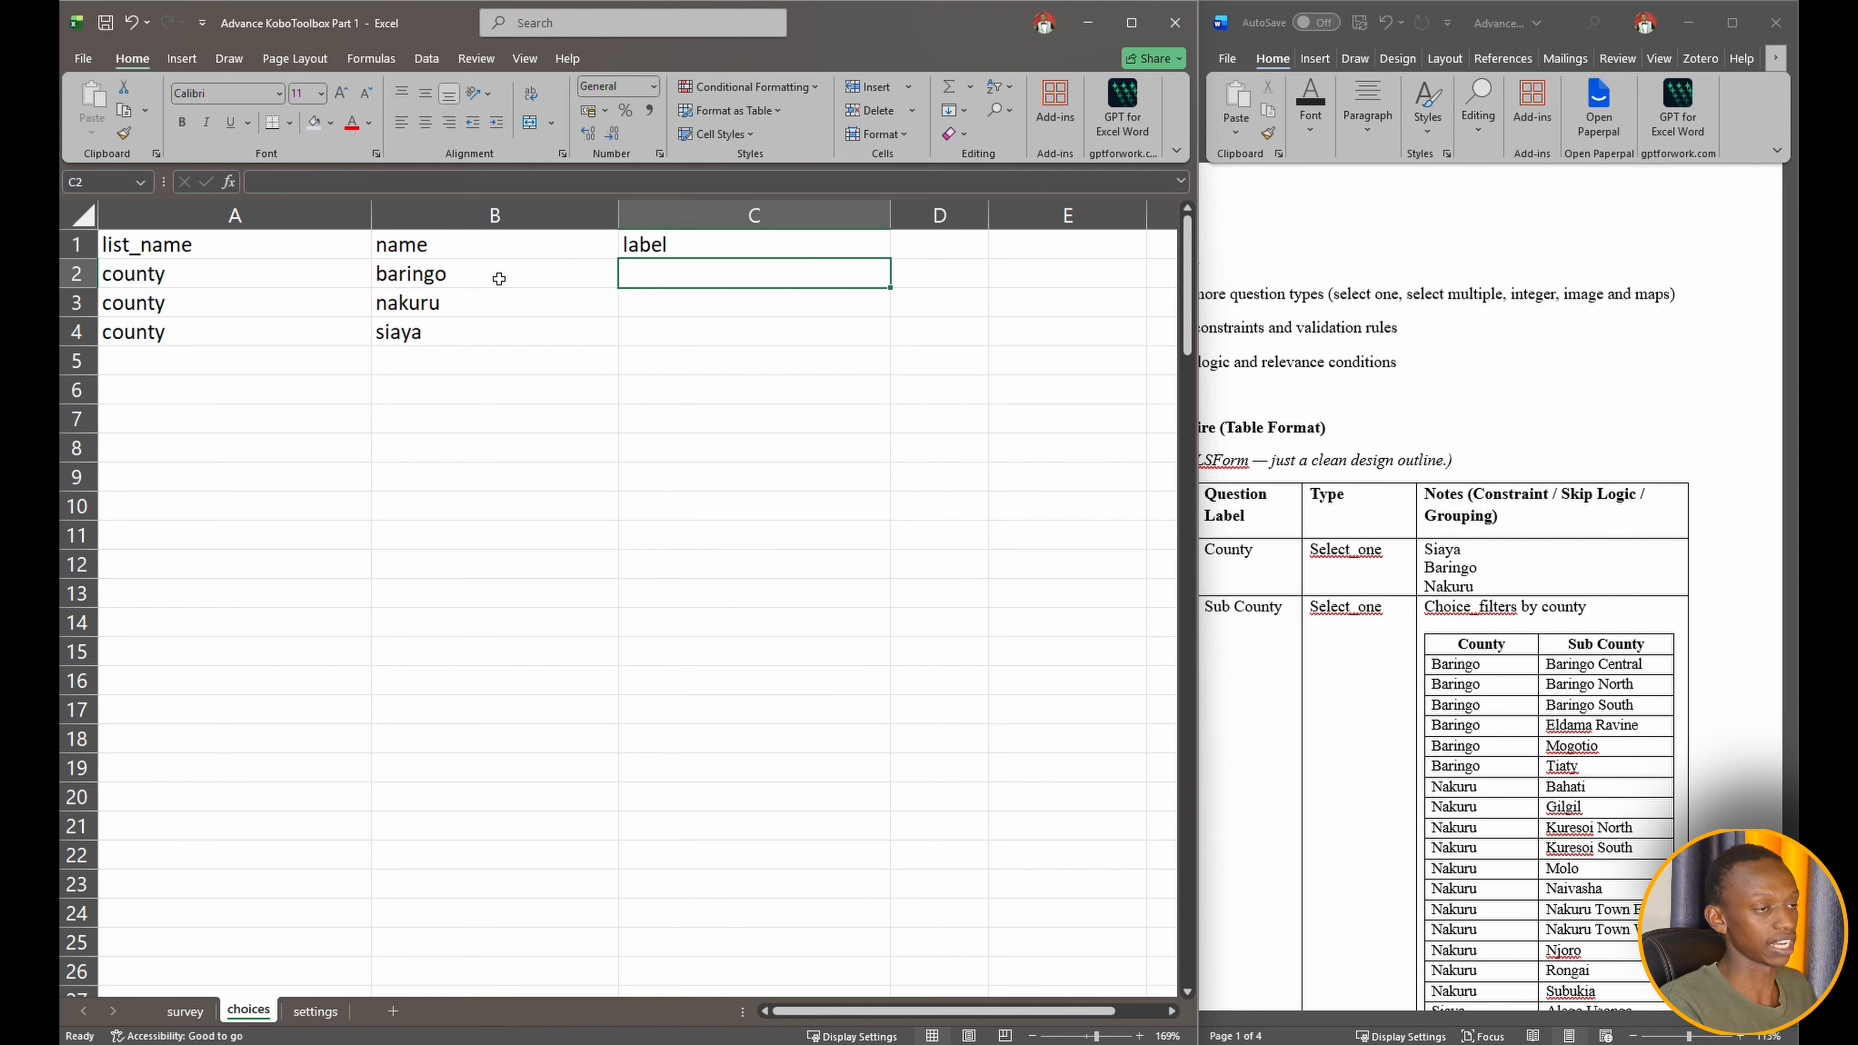
pyautogui.write('Baringo')
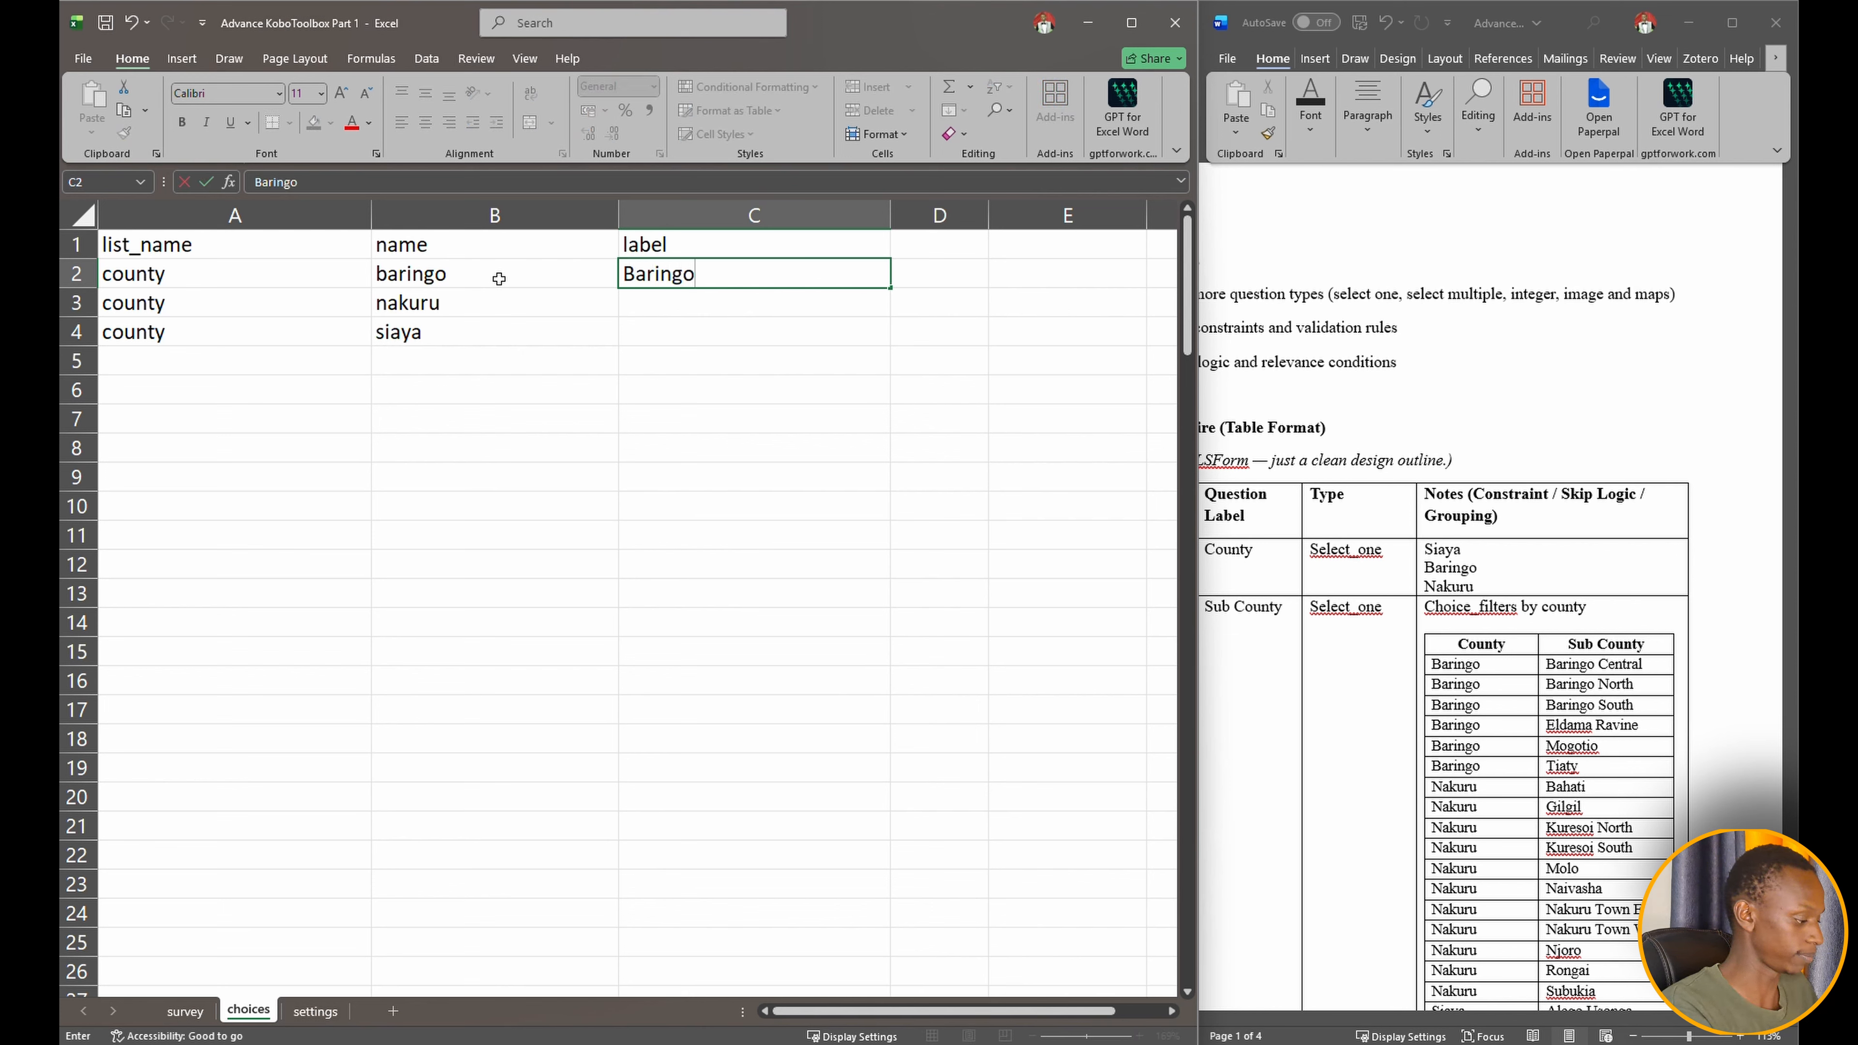
pyautogui.press('Return')
pyautogui.write('Nakuru')
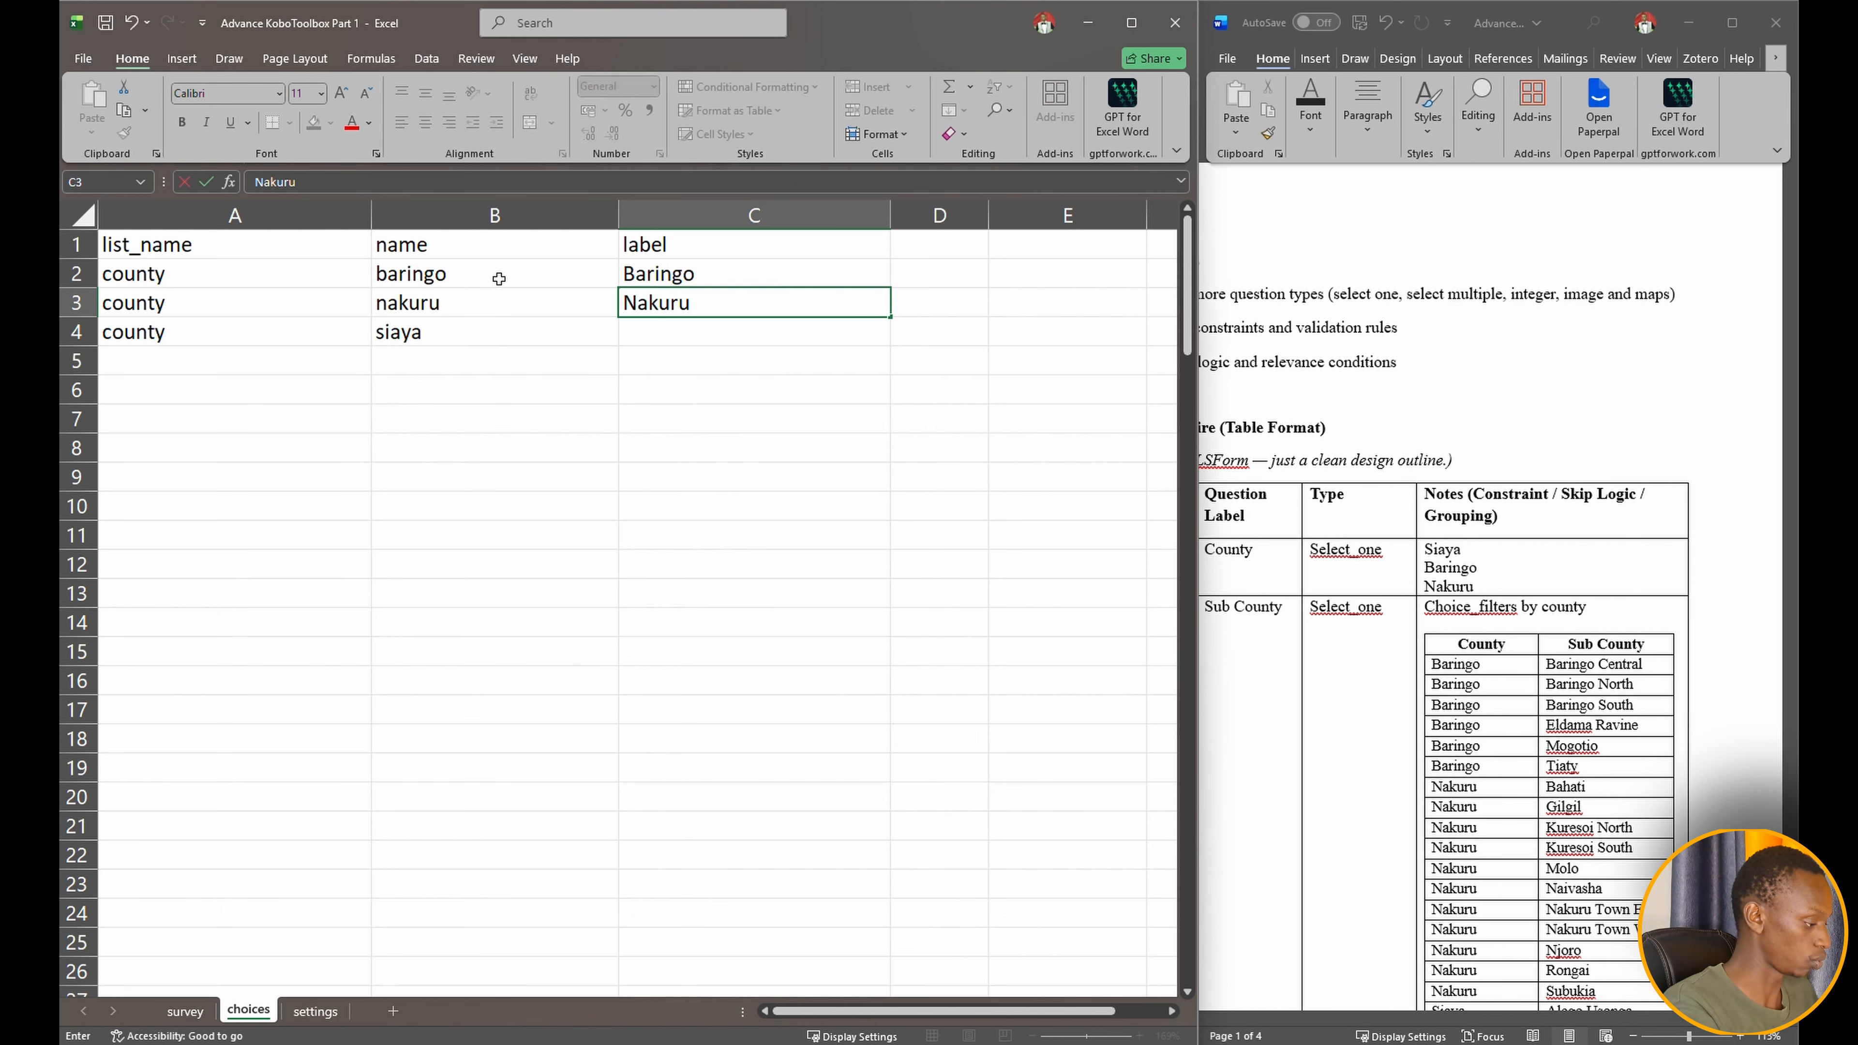
pyautogui.press('Return')
pyautogui.write('Siaya')
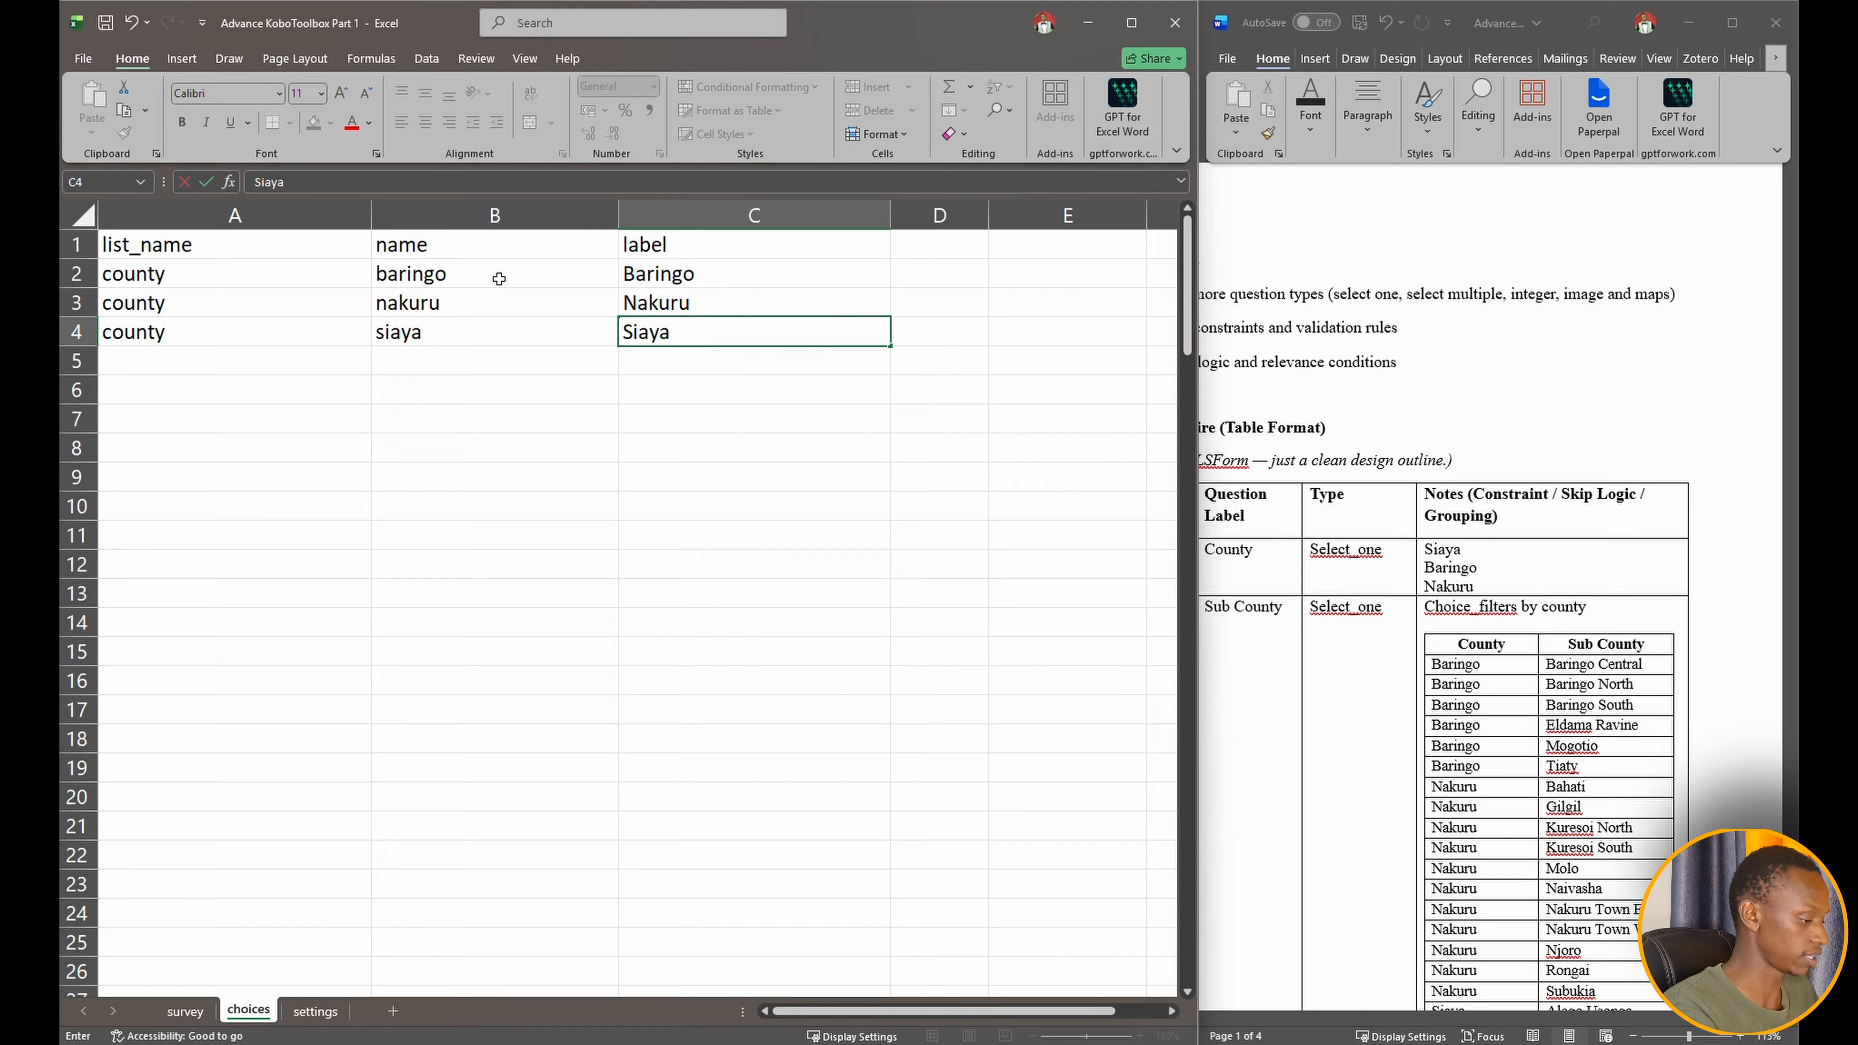
pyautogui.press('Return')
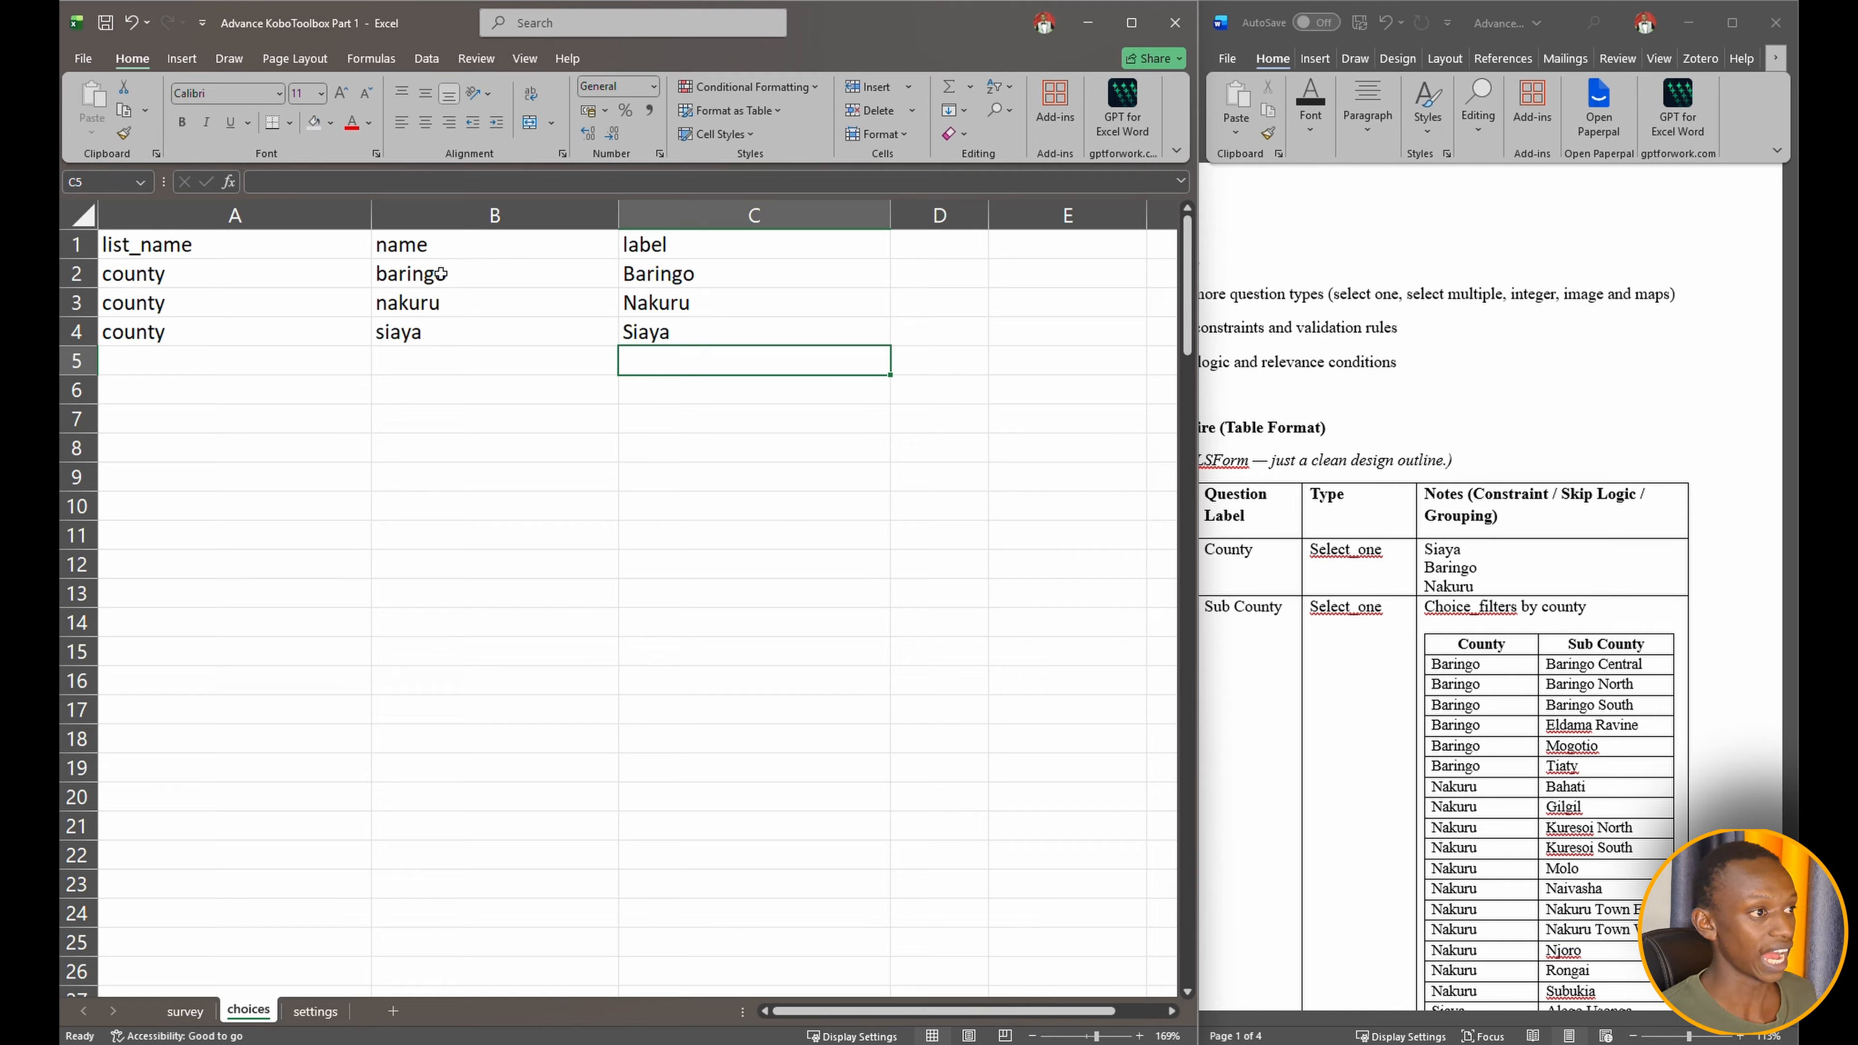
# Review the county choices baringo, nakuru, siaya and their labels, then leave cell editing.
pyautogui.moveTo(468, 275); pyautogui.dragTo(538, 337)
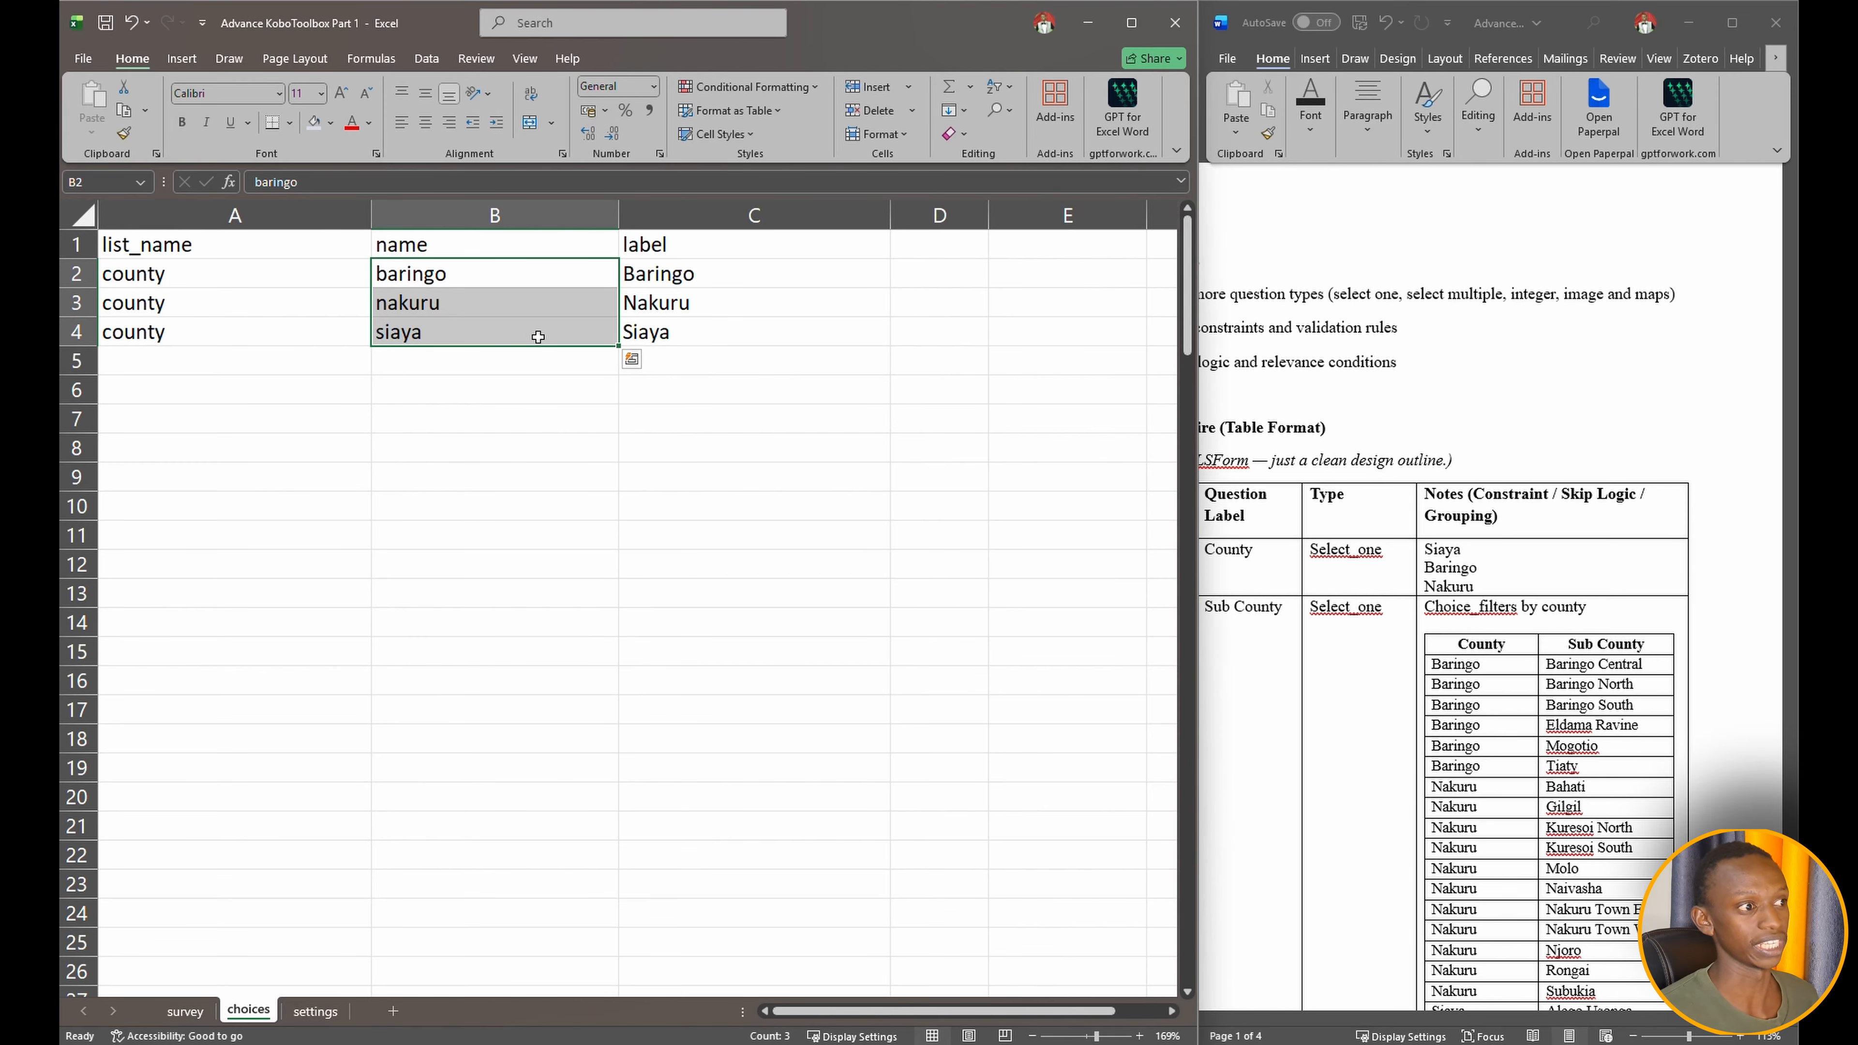
pyautogui.click(189, 1013)
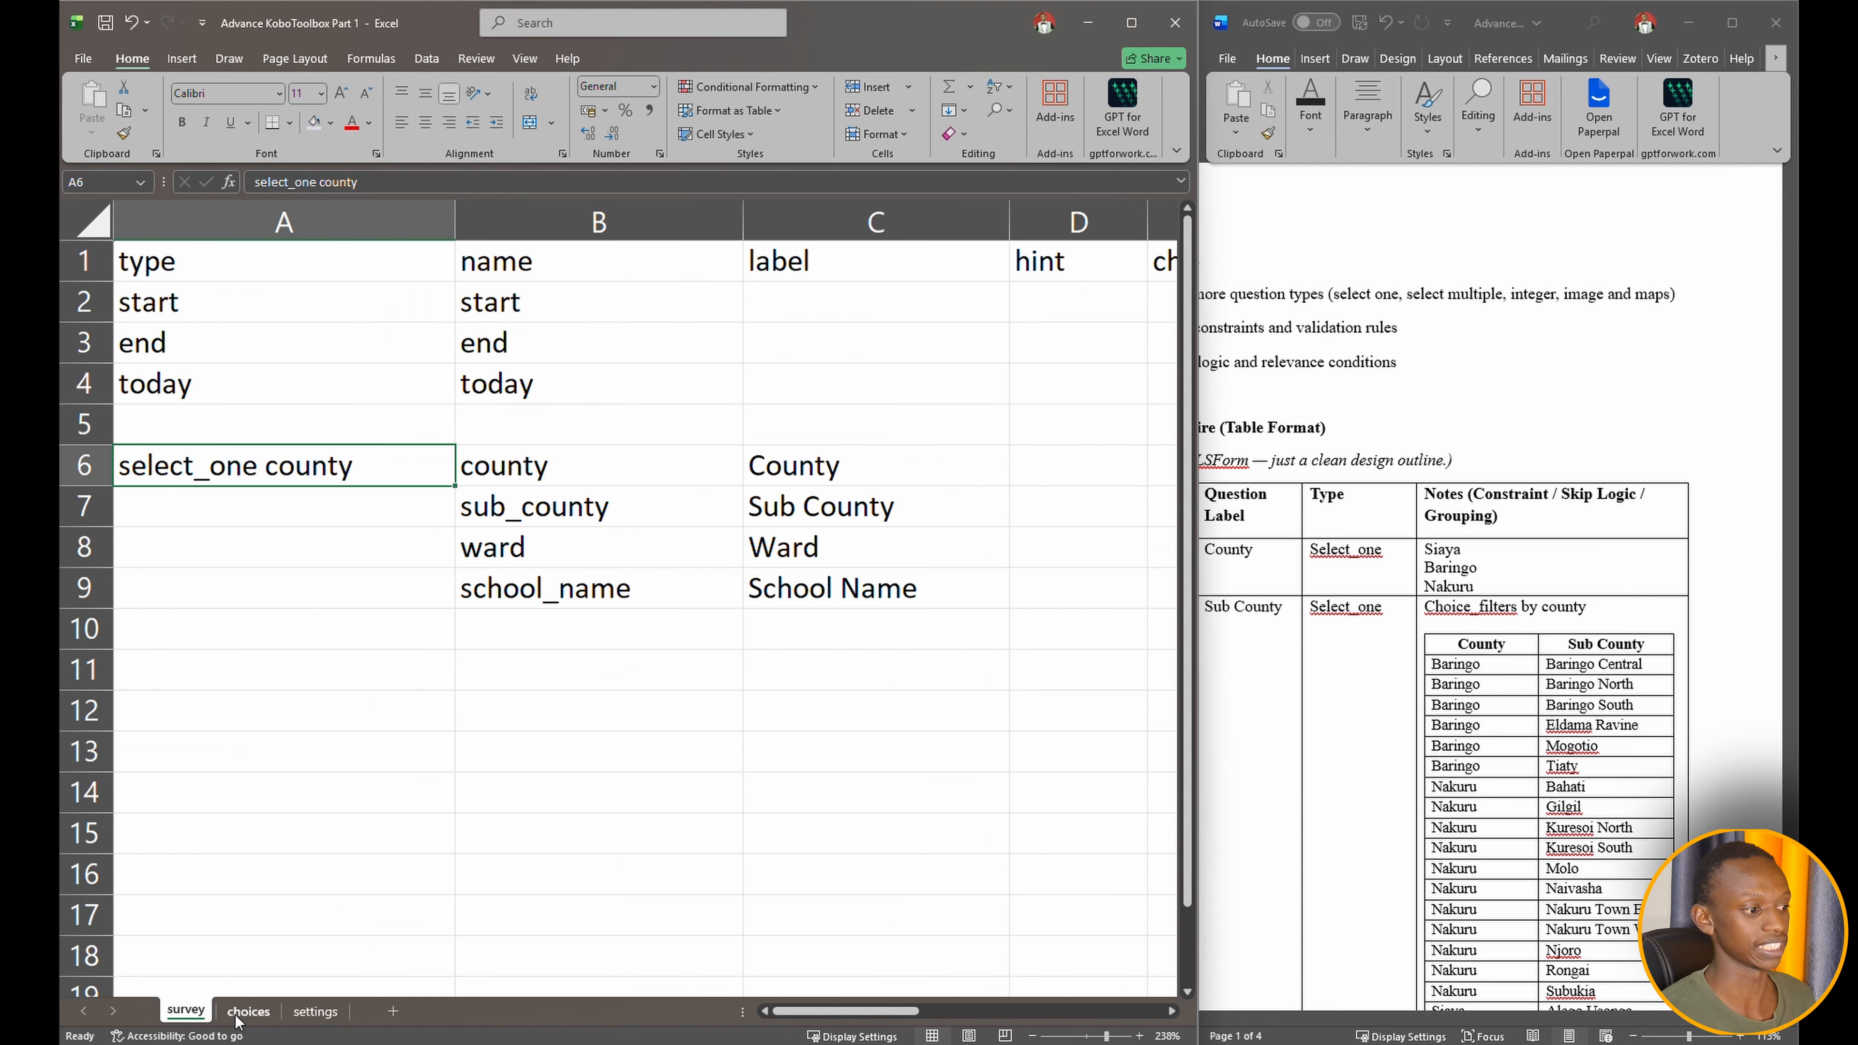
pyautogui.click(239, 1016)
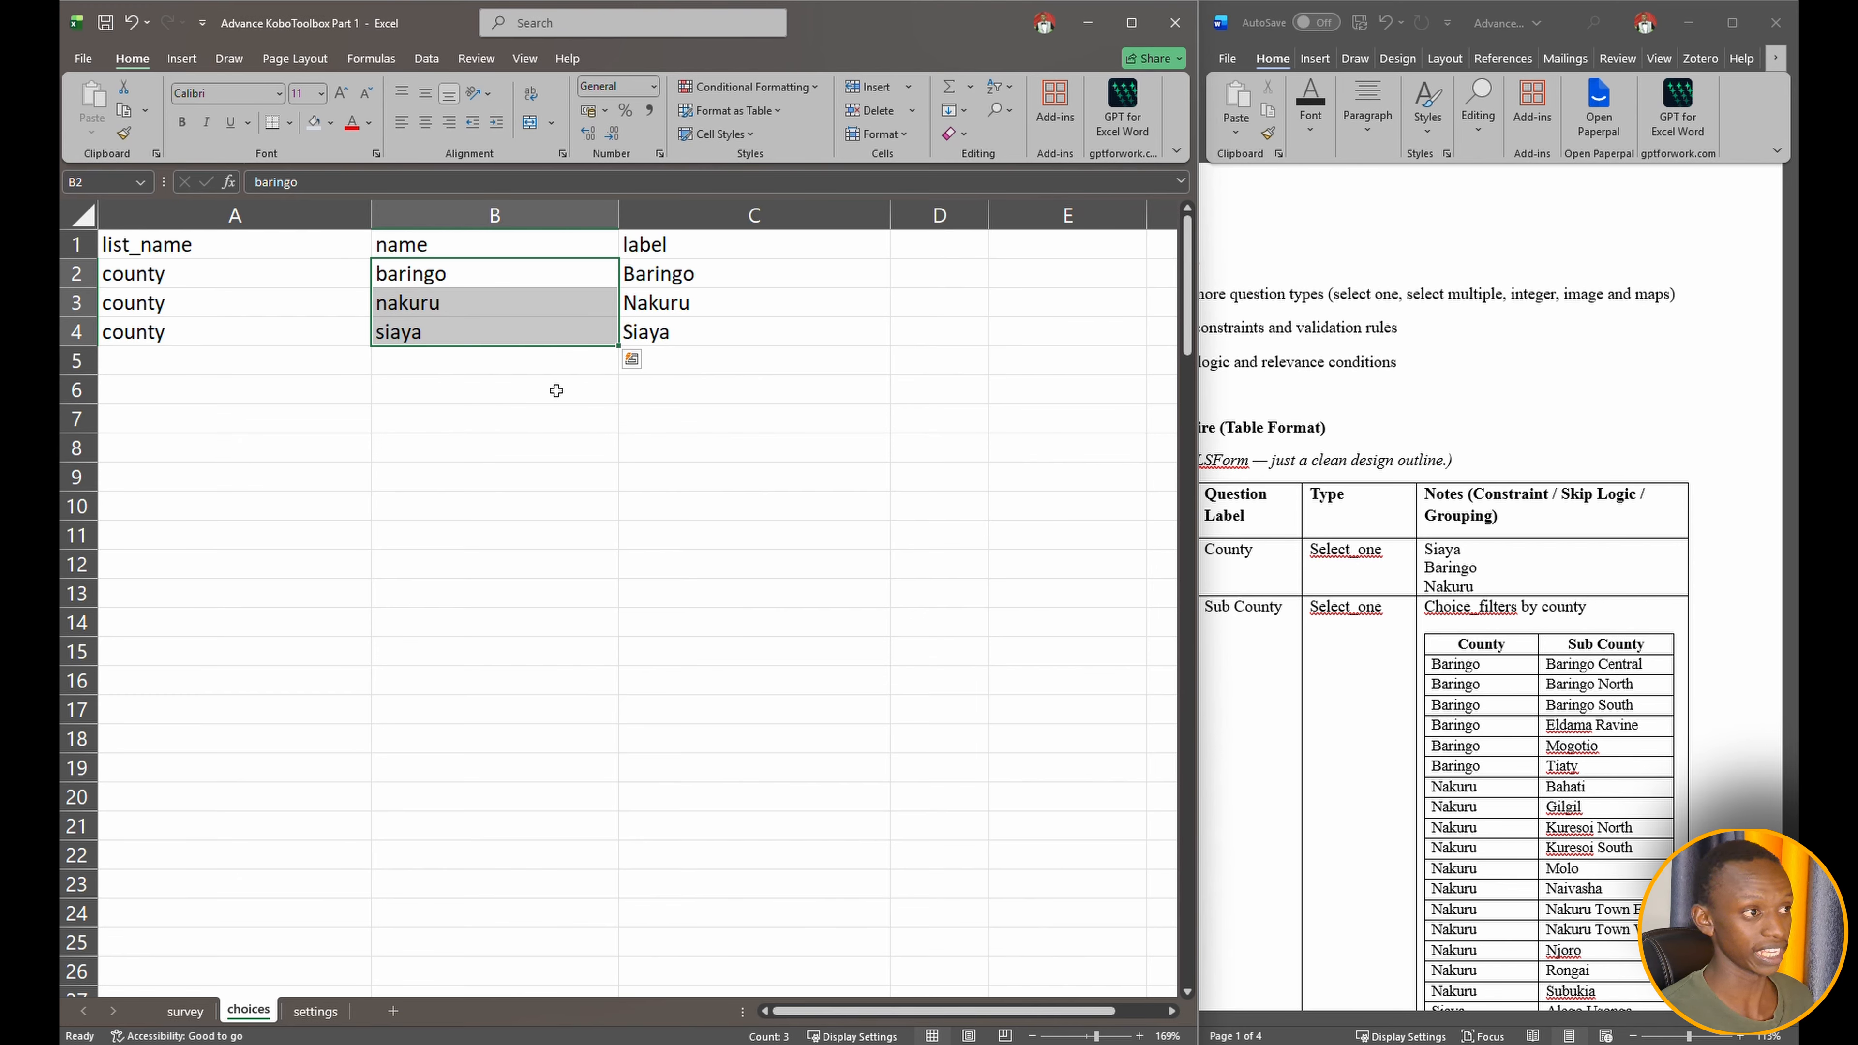
pyautogui.doubleClick(461, 281)
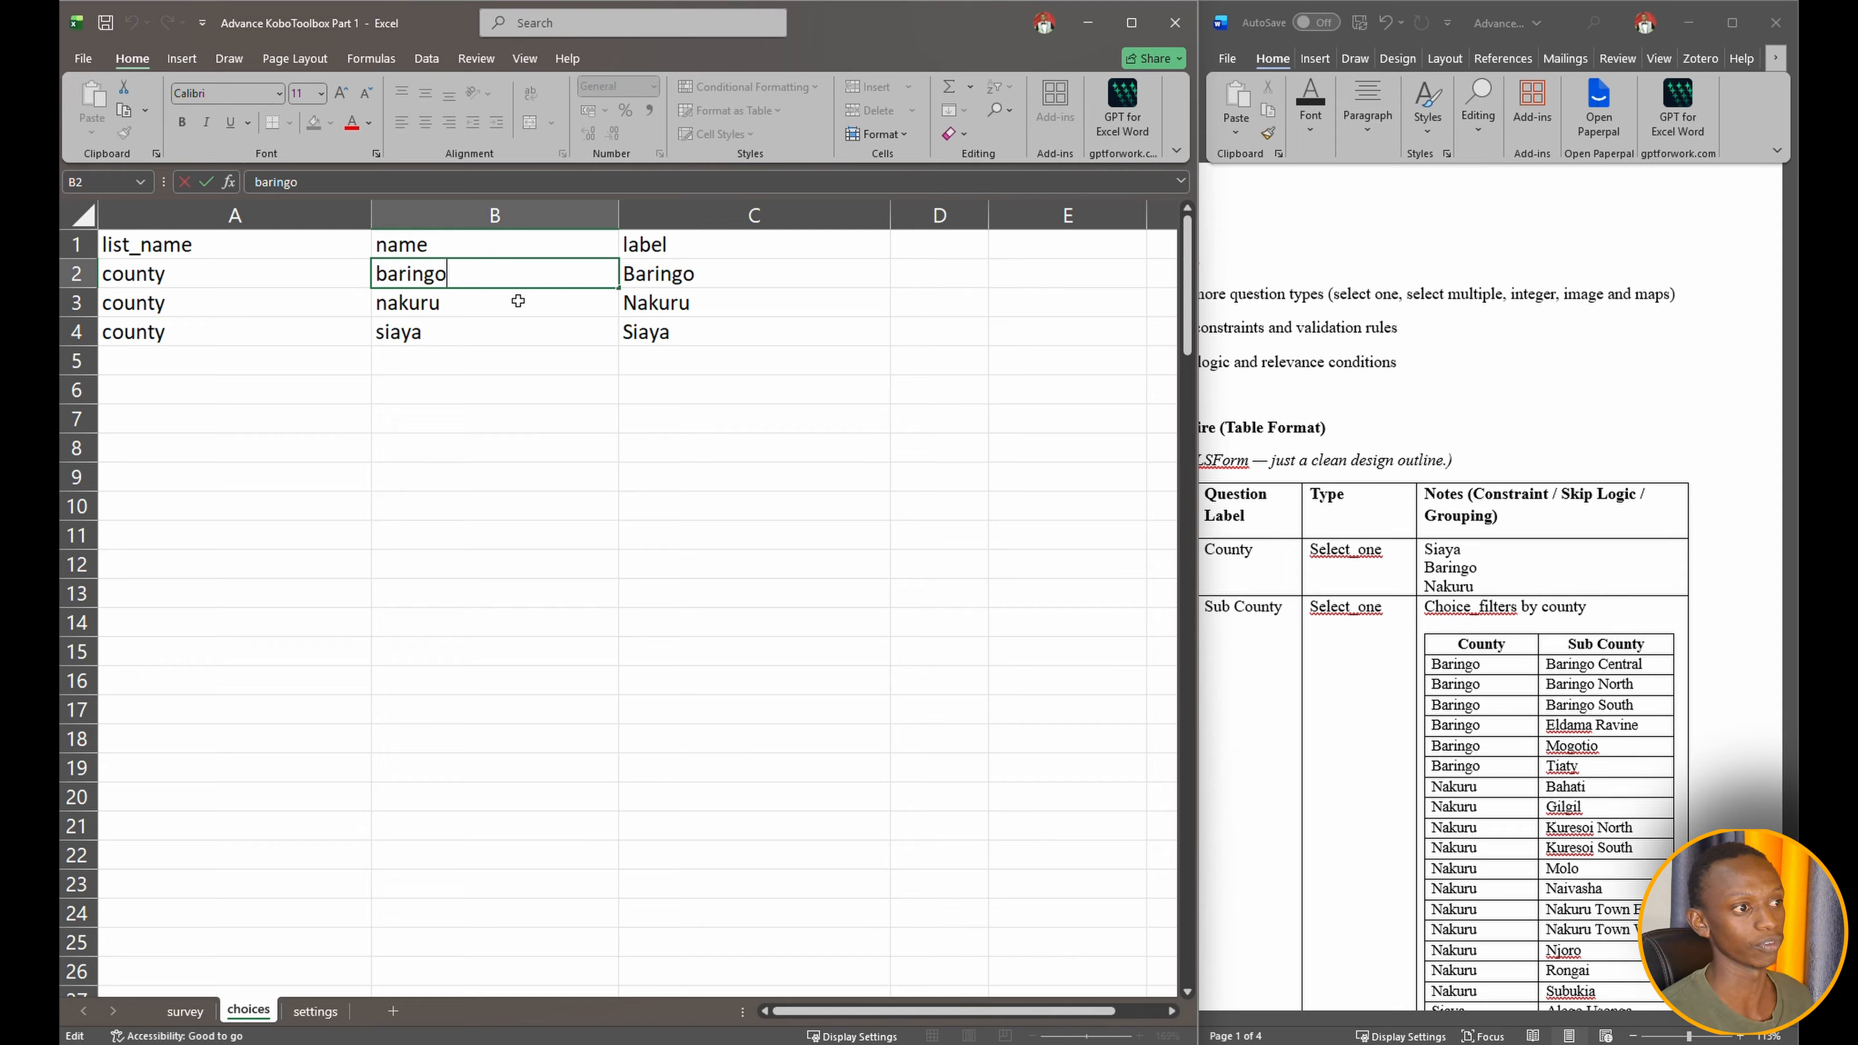
pyautogui.click(436, 337)
pyautogui.moveTo(465, 275); pyautogui.dragTo(466, 328)
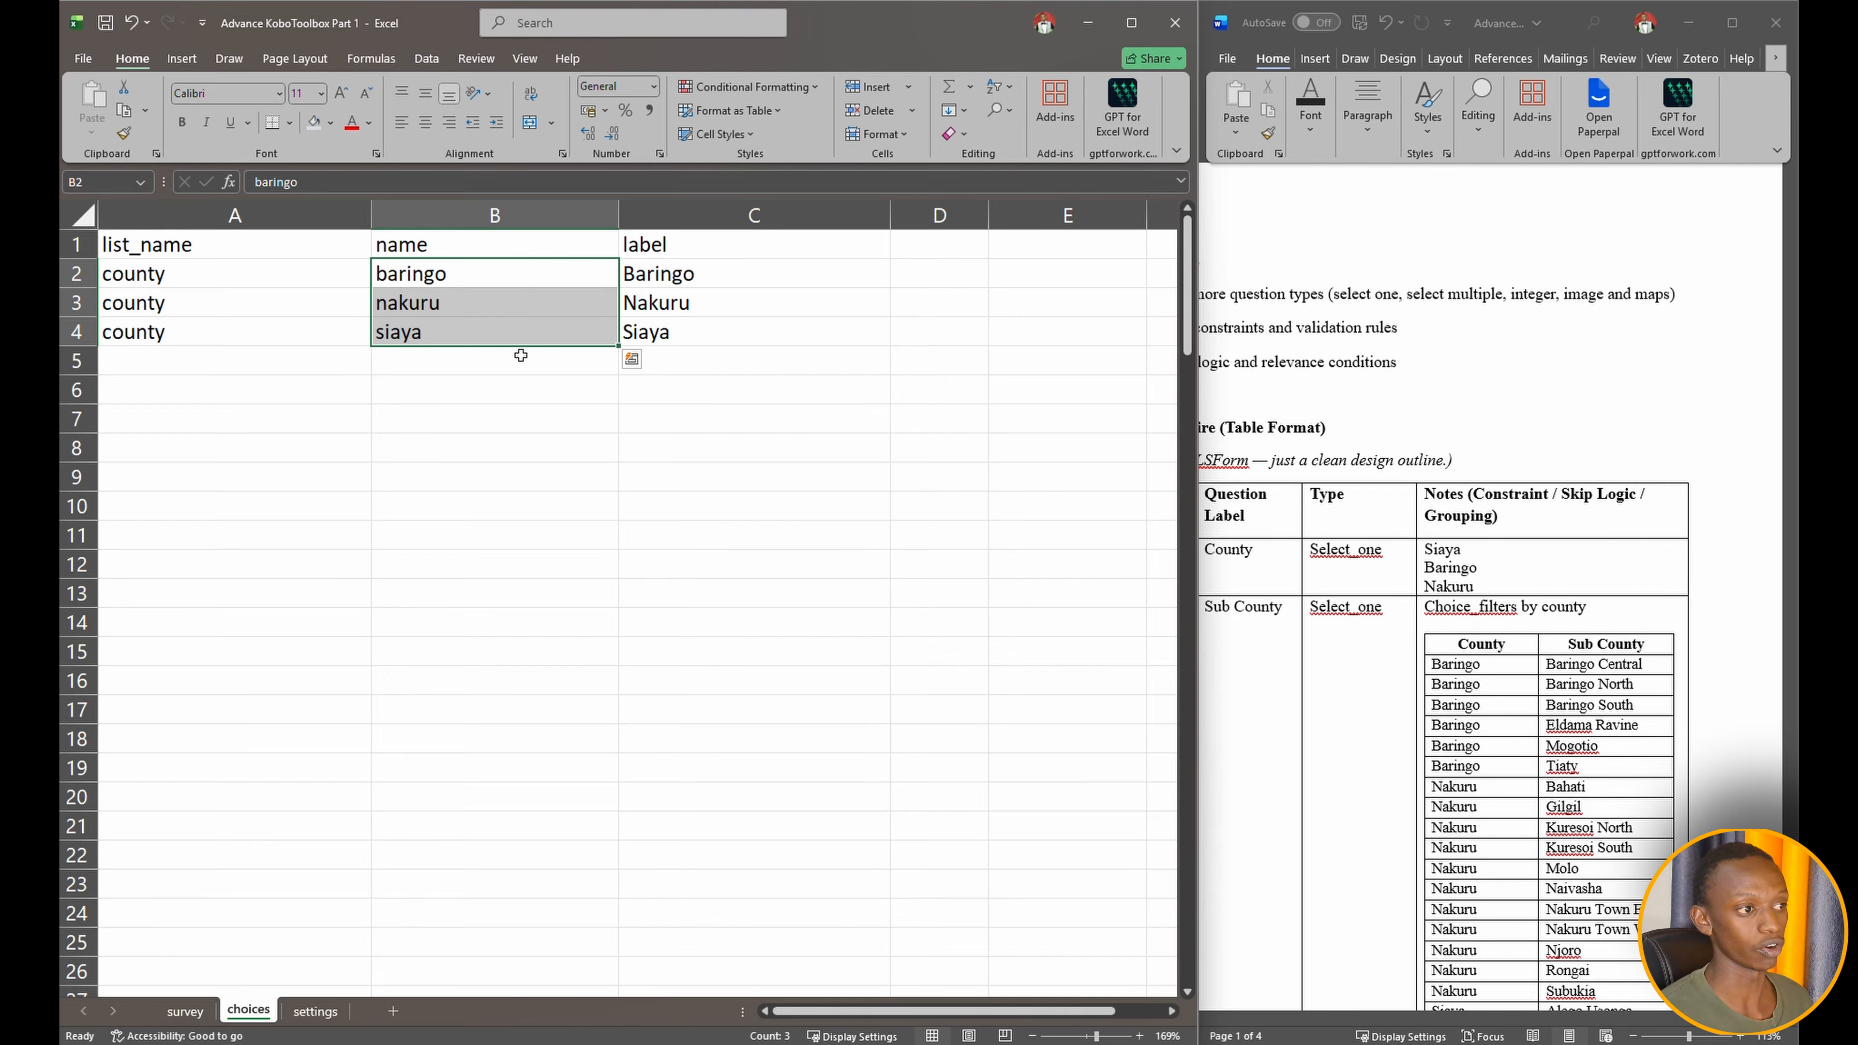
pyautogui.click(483, 338)
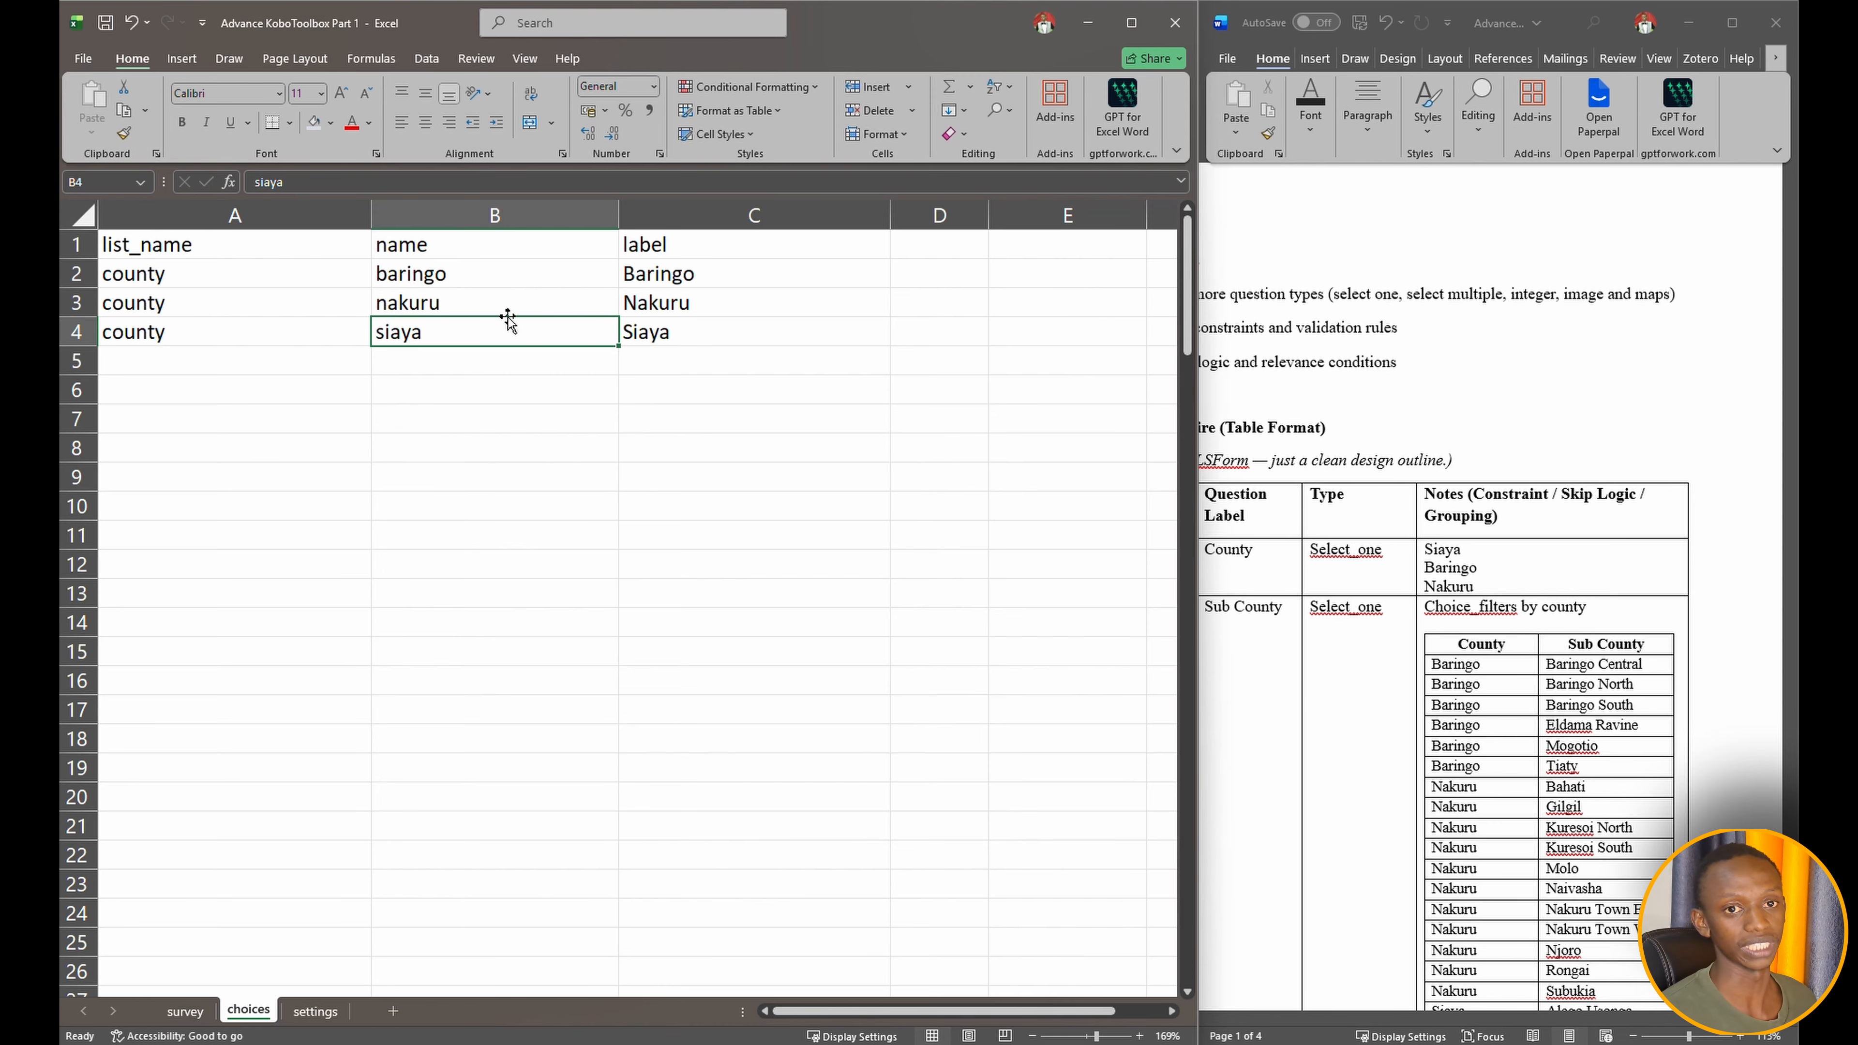
pyautogui.doubleClick(461, 297)
pyautogui.doubleClick(708, 323)
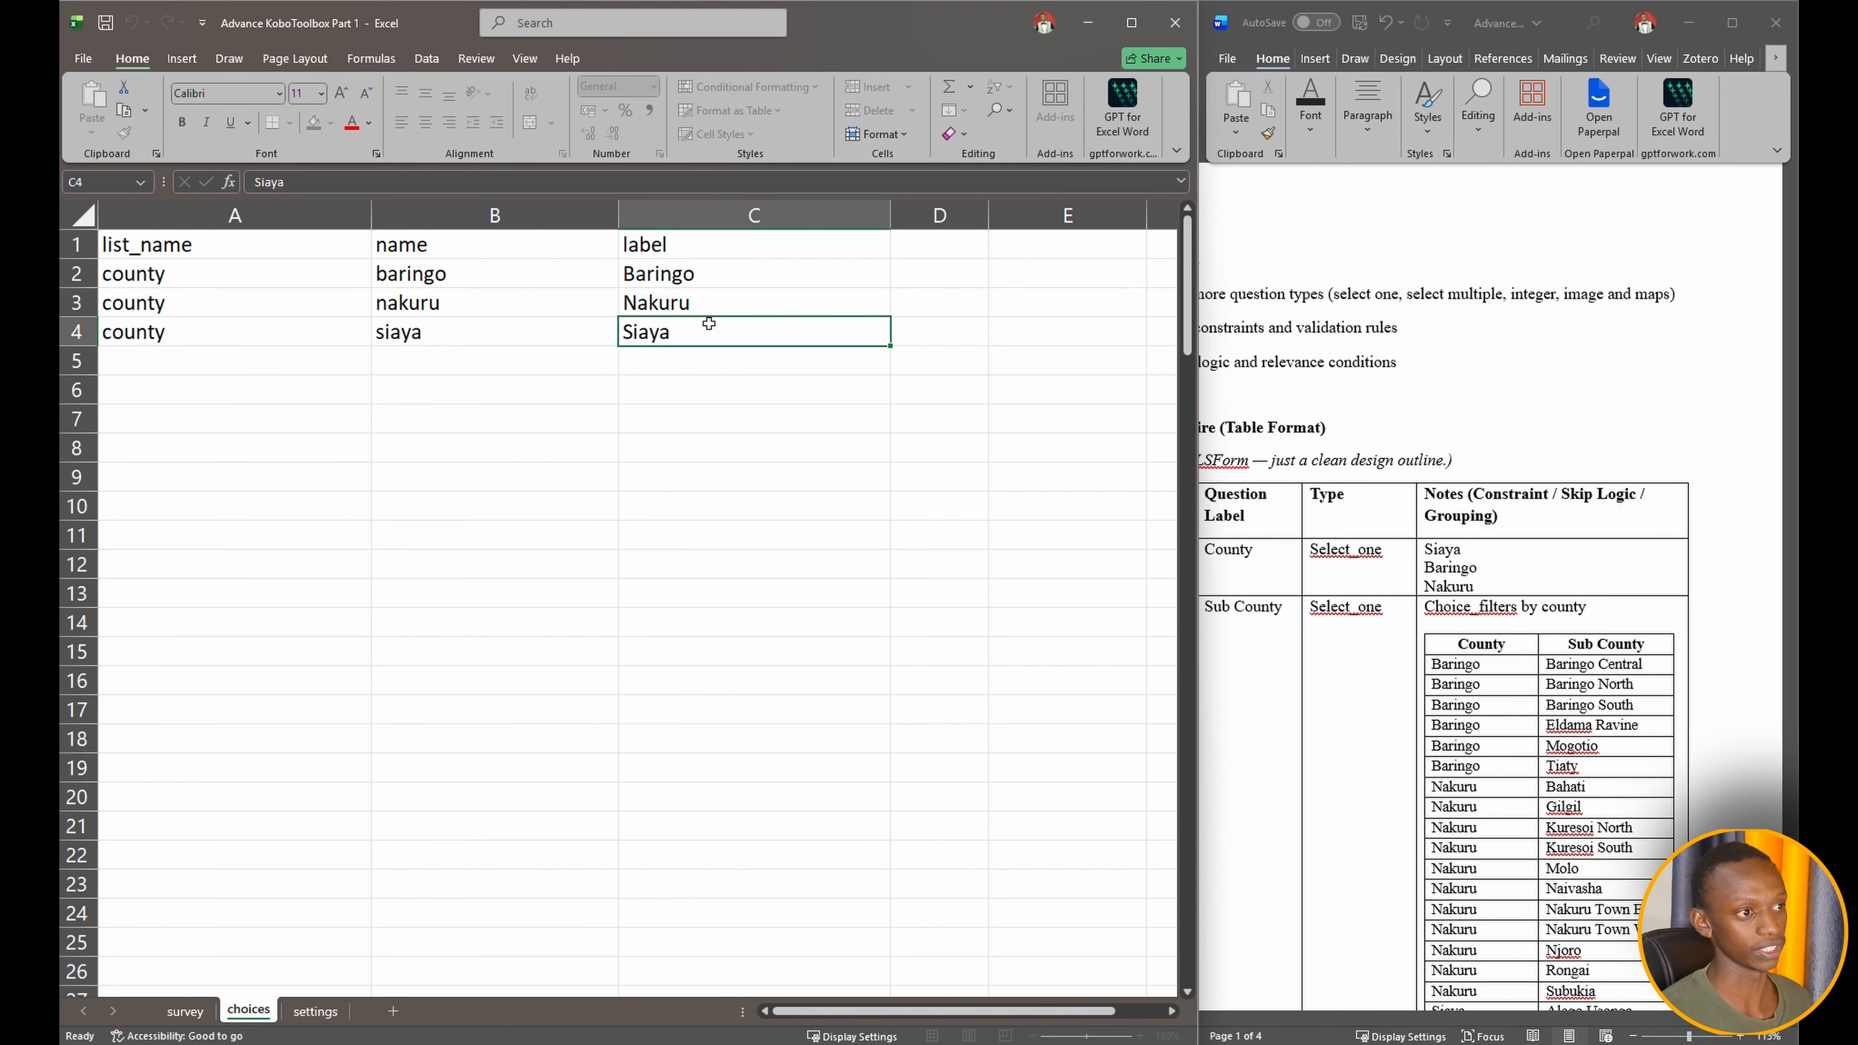
pyautogui.press('Escape')
# Type select_one sub_county into A7 on the survey sheet and select the word sub_county.
pyautogui.click(185, 1012)
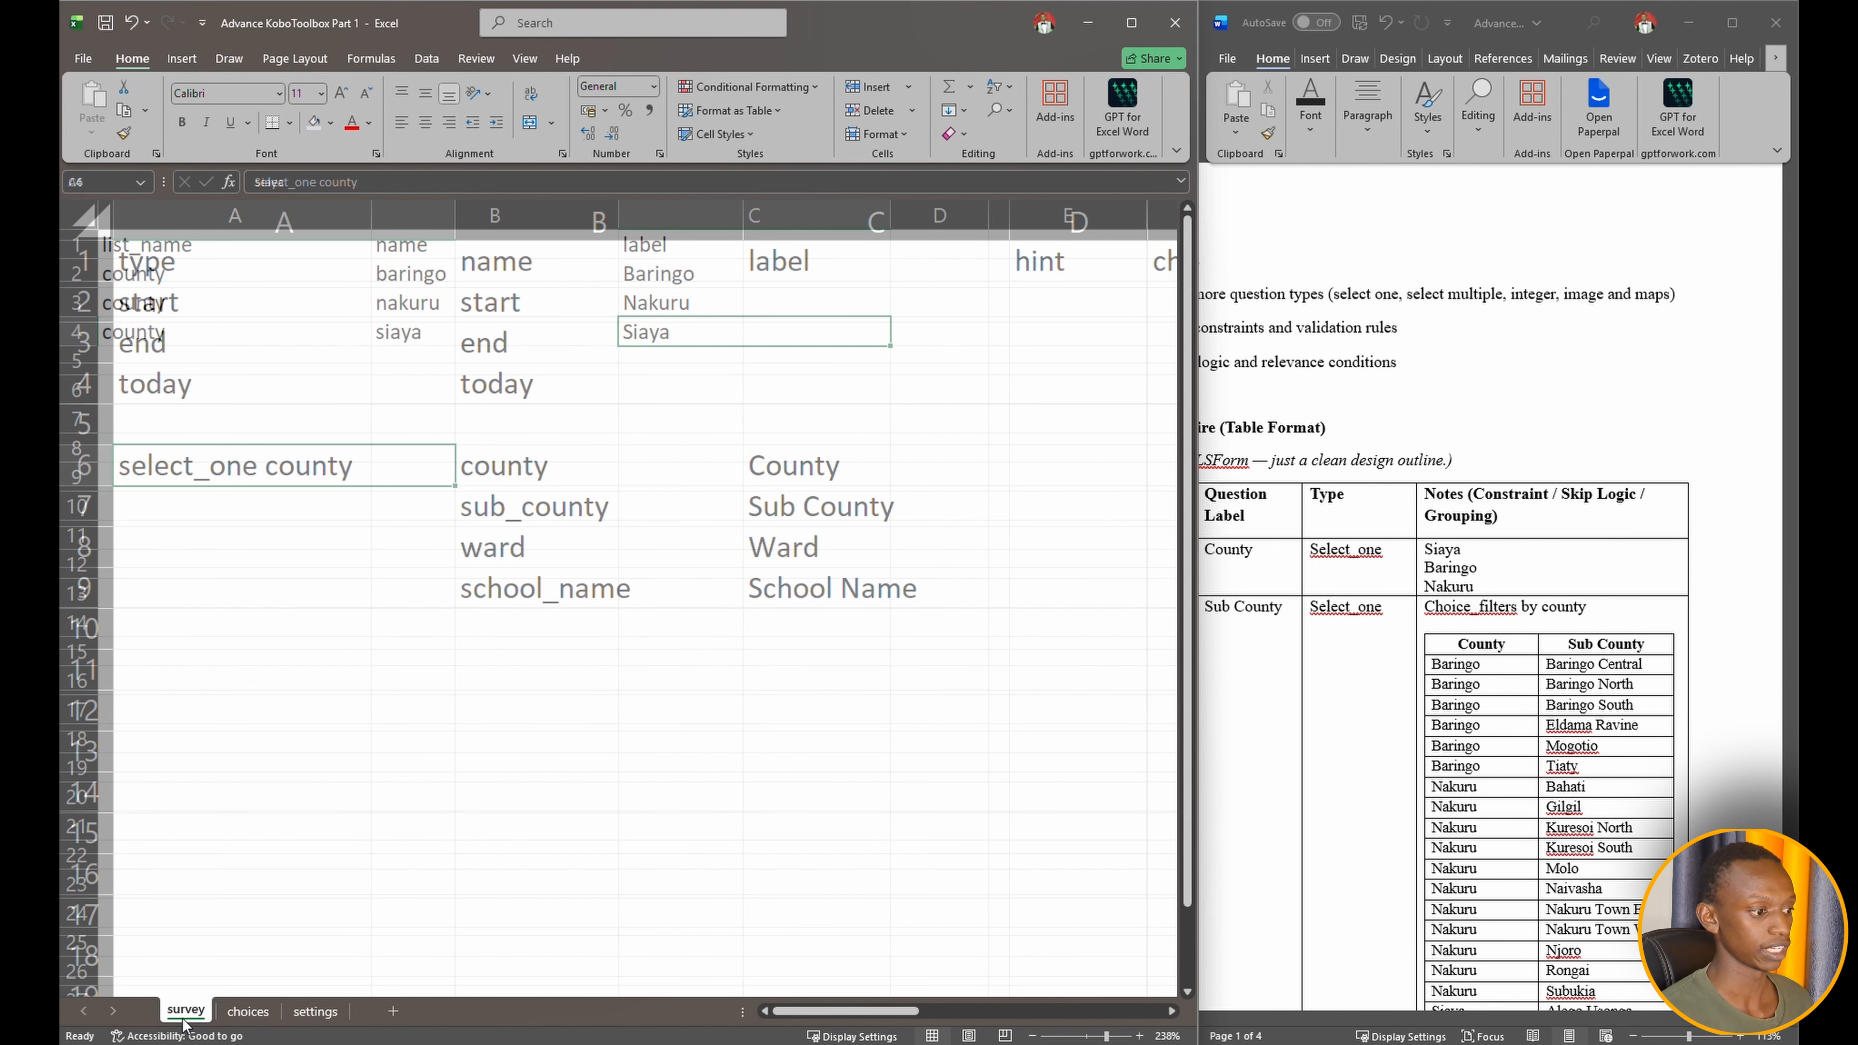
pyautogui.doubleClick(266, 498)
pyautogui.write('s')
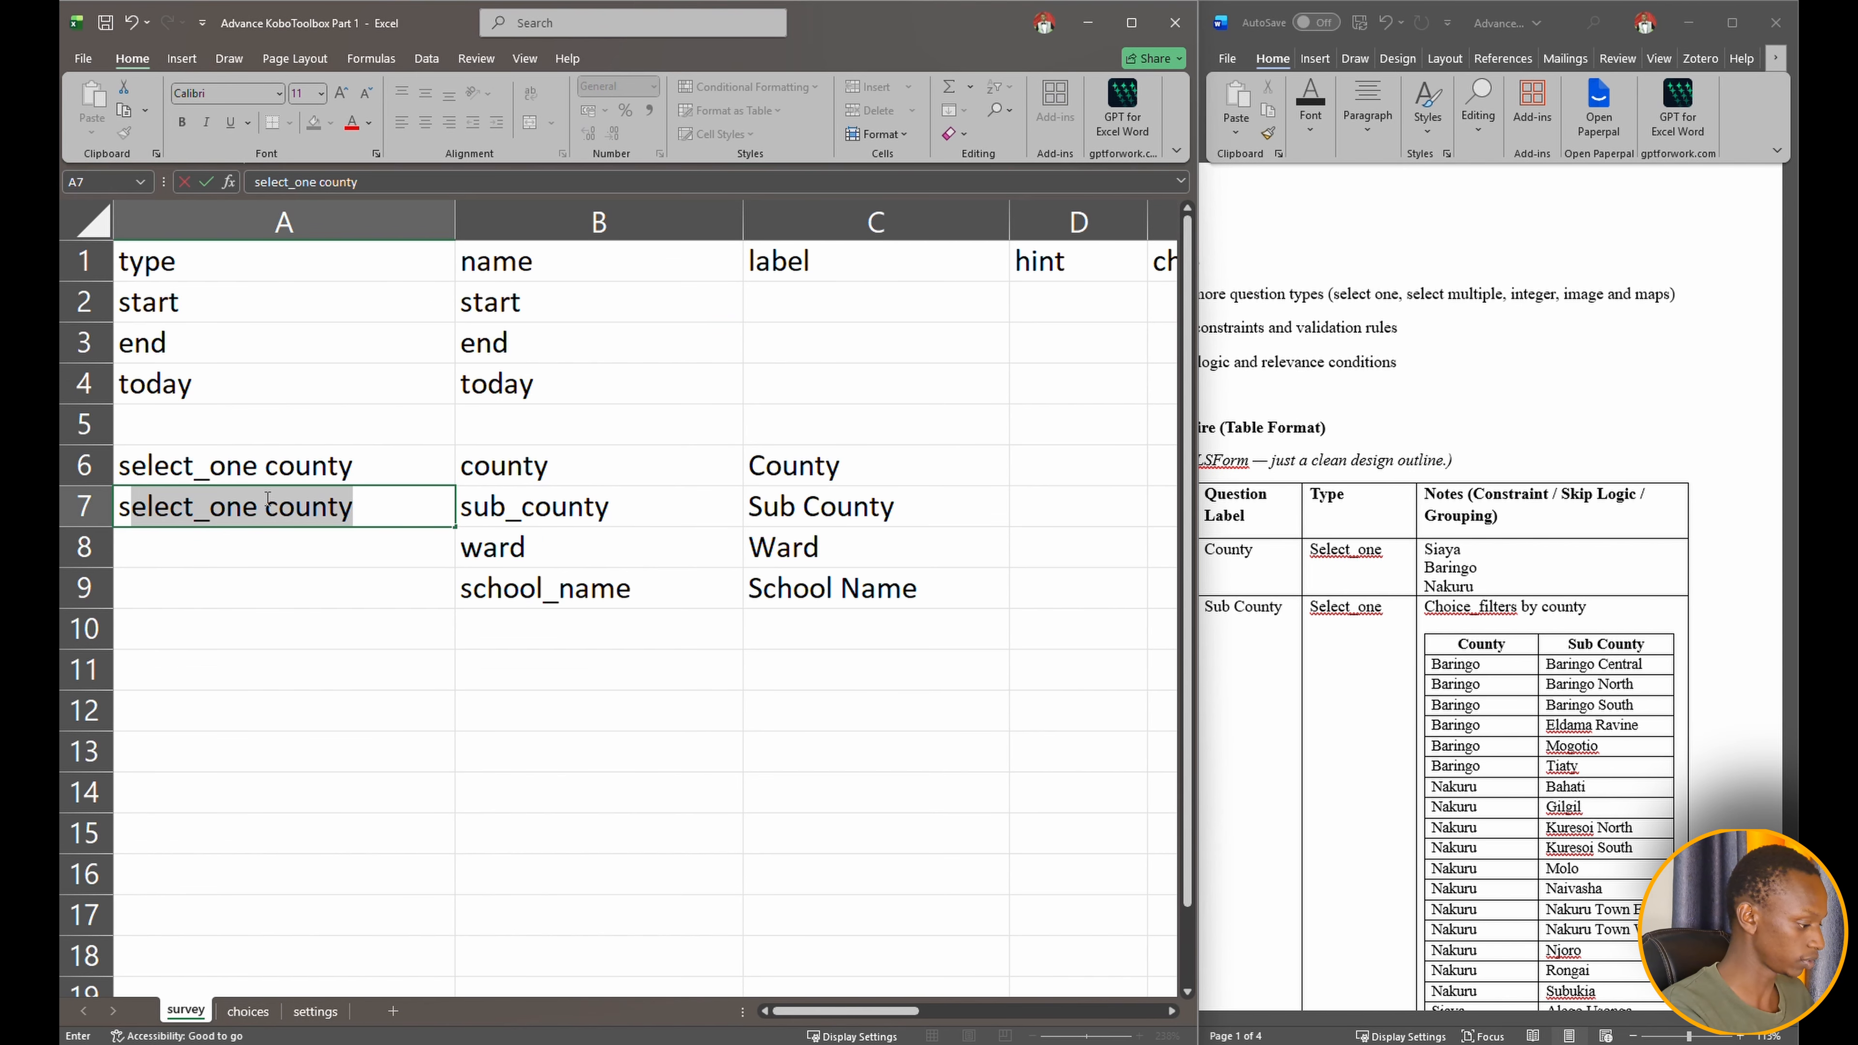
pyautogui.write('elect_one')
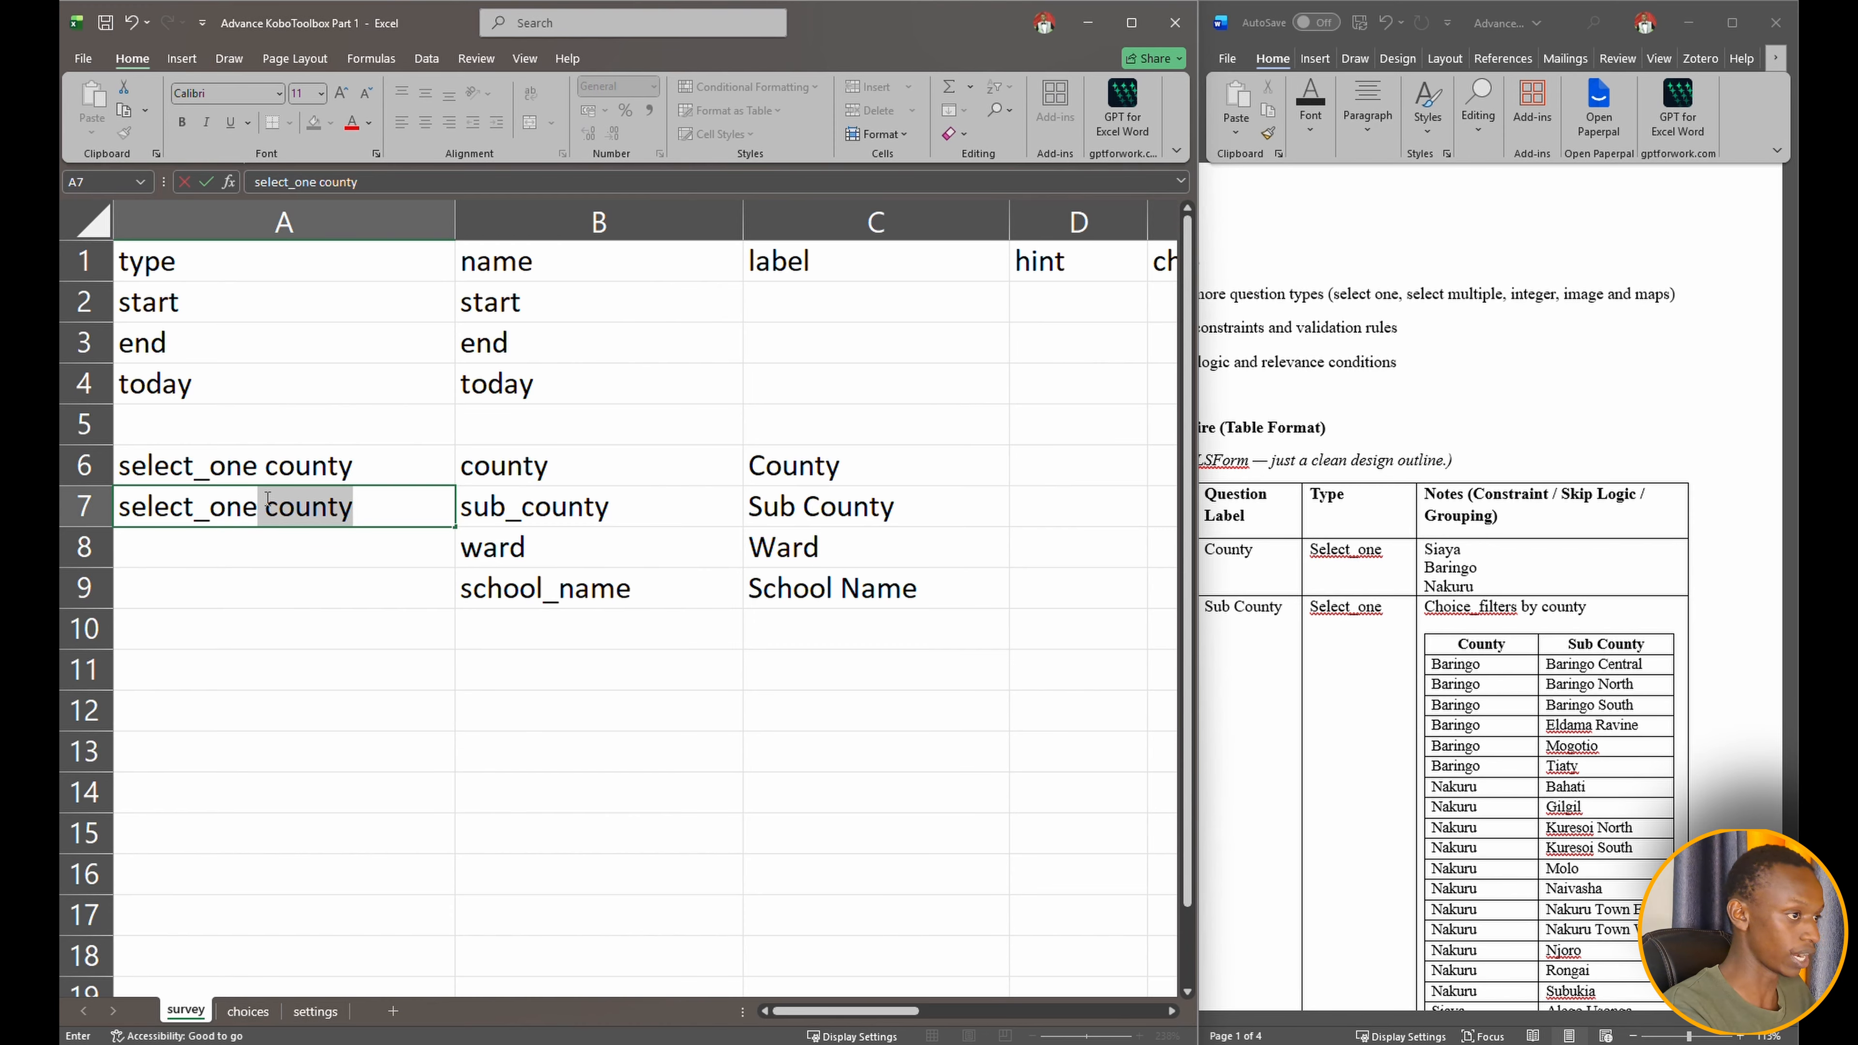
pyautogui.write(' sub_')
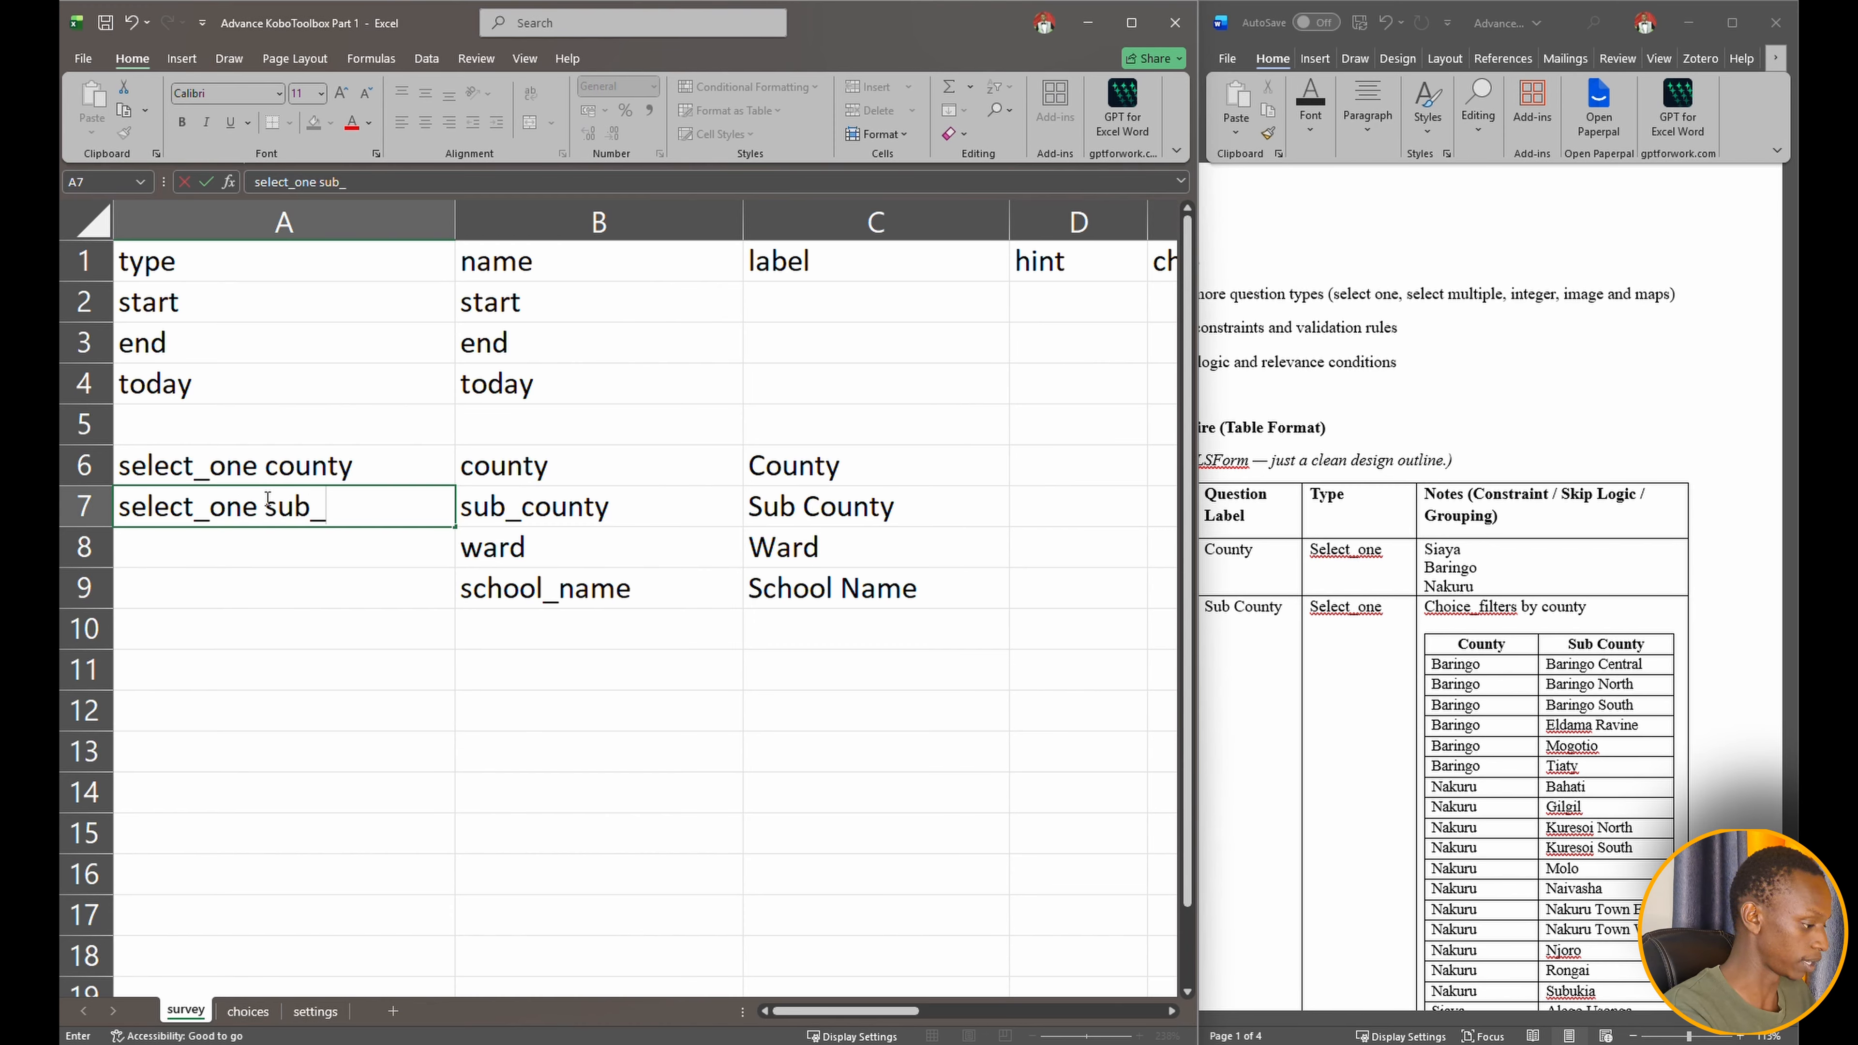
pyautogui.write('county')
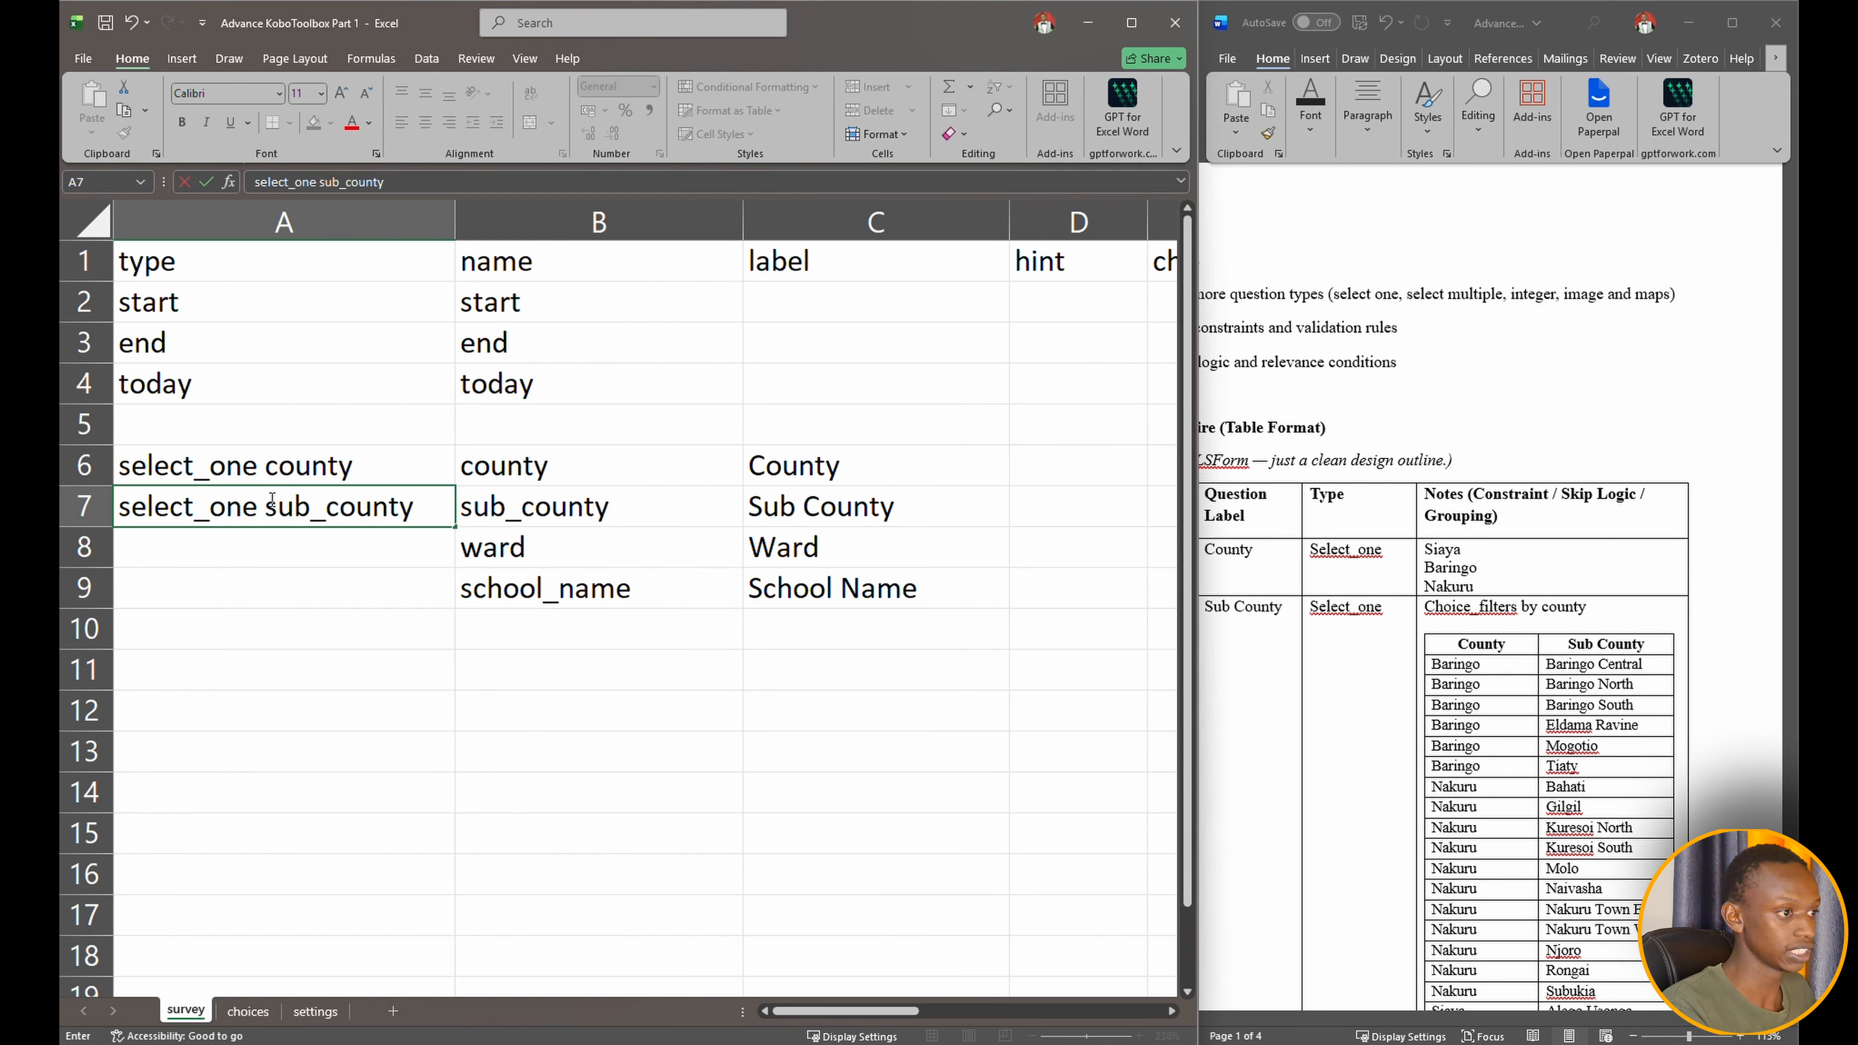
pyautogui.doubleClick(280, 509)
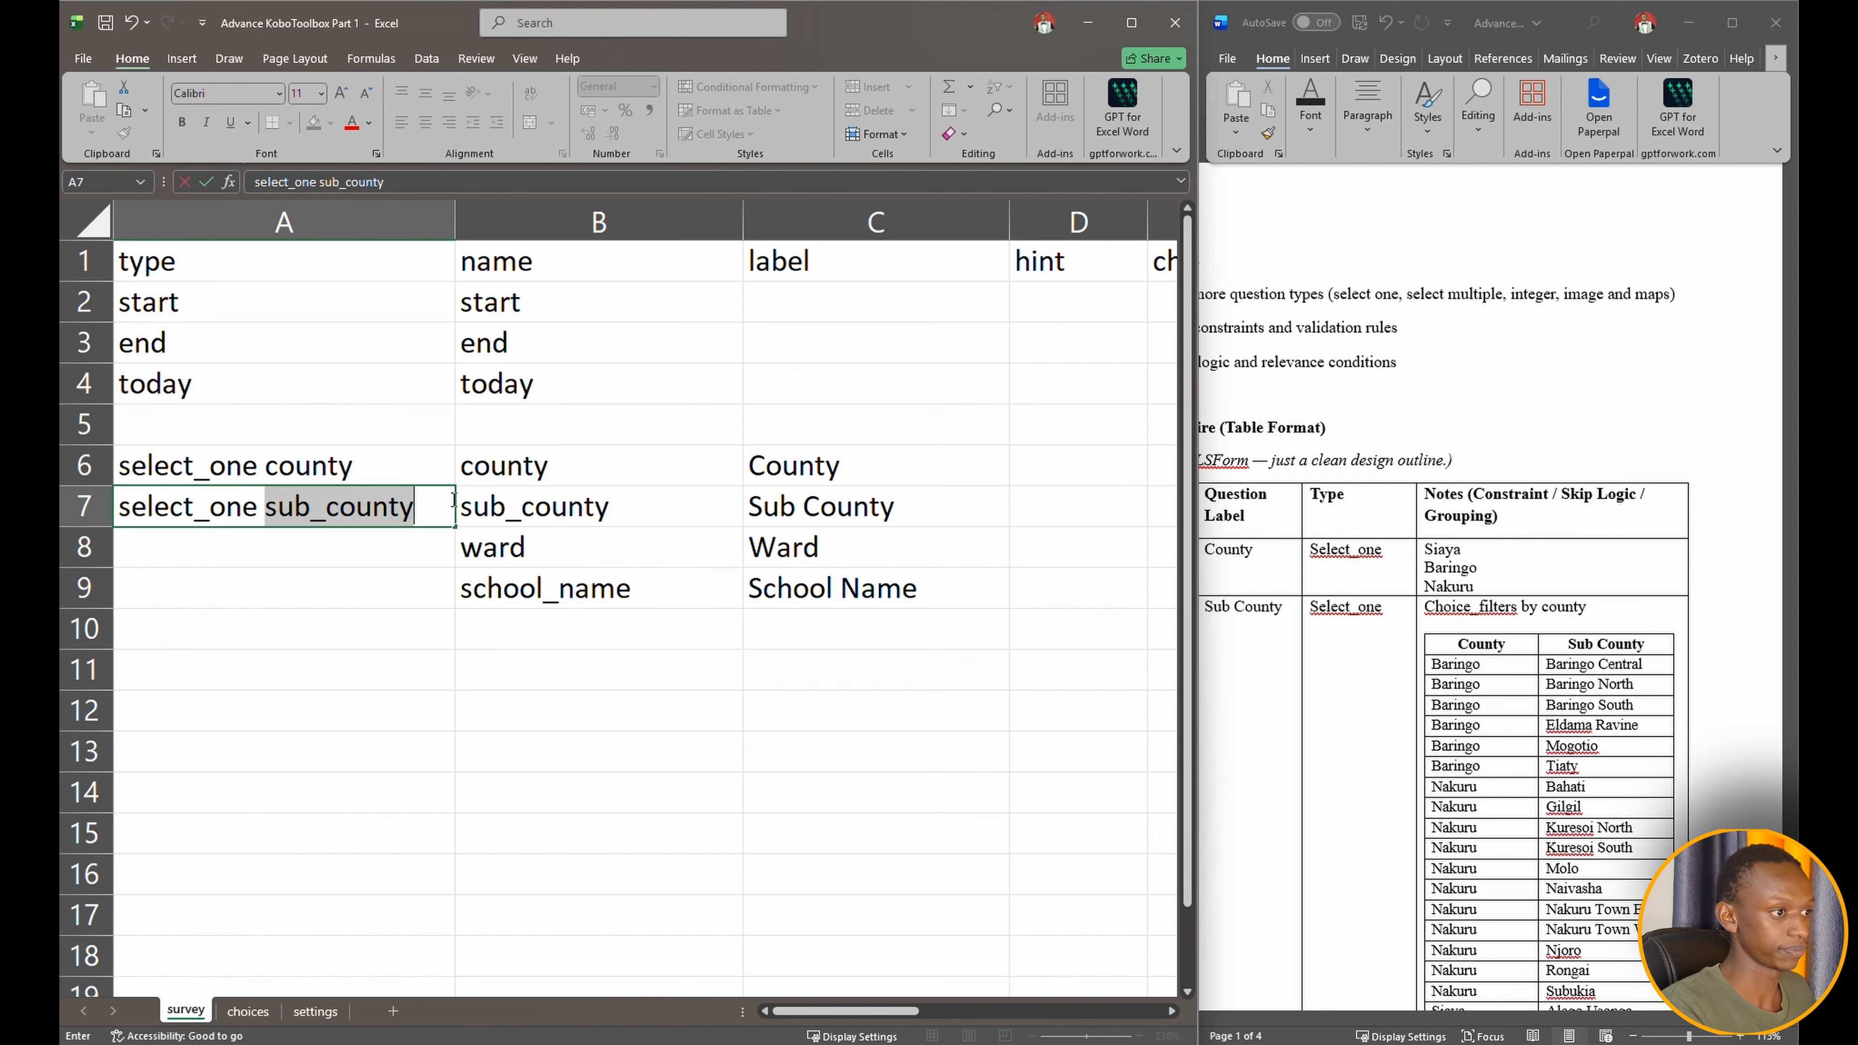
# Paste sub_county as the list_name in A5 of the choices sheet.
pyautogui.hotkey('ctrl', 'c')
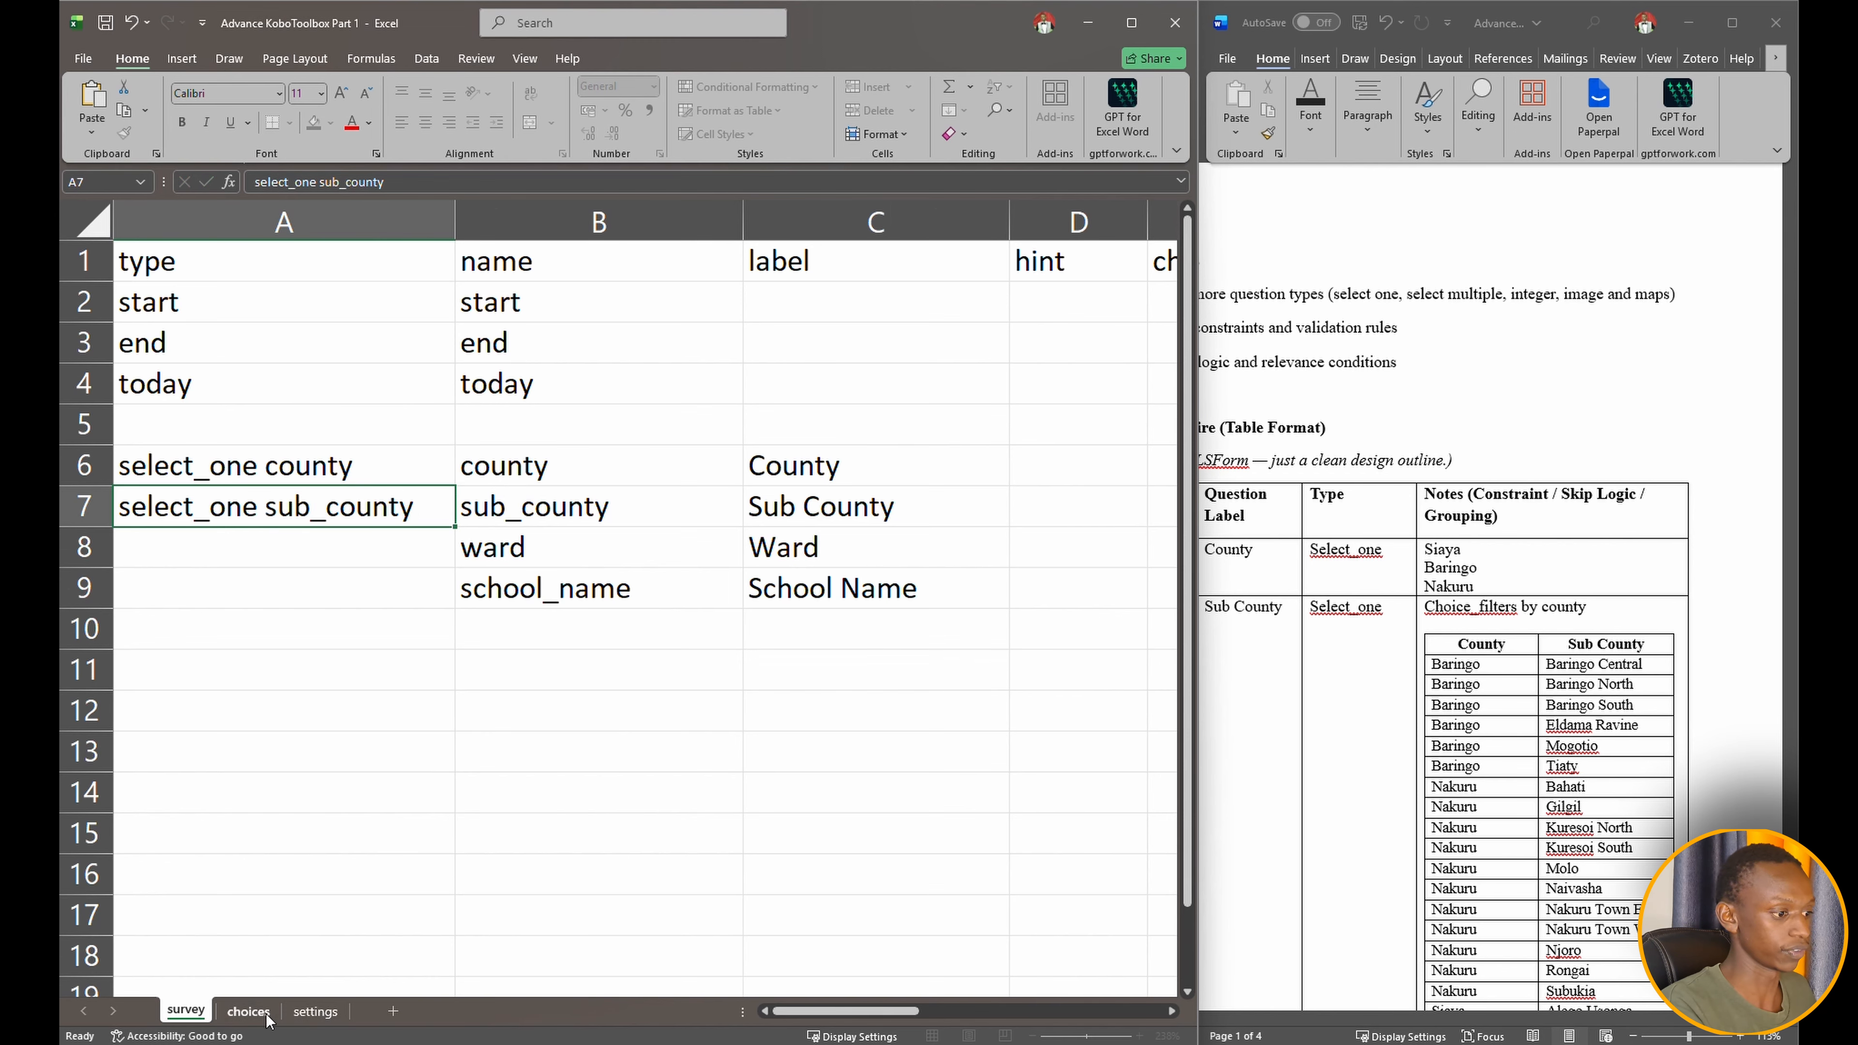
pyautogui.click(248, 1011)
pyautogui.click(207, 361)
pyautogui.hotkey('ctrl', 'v')
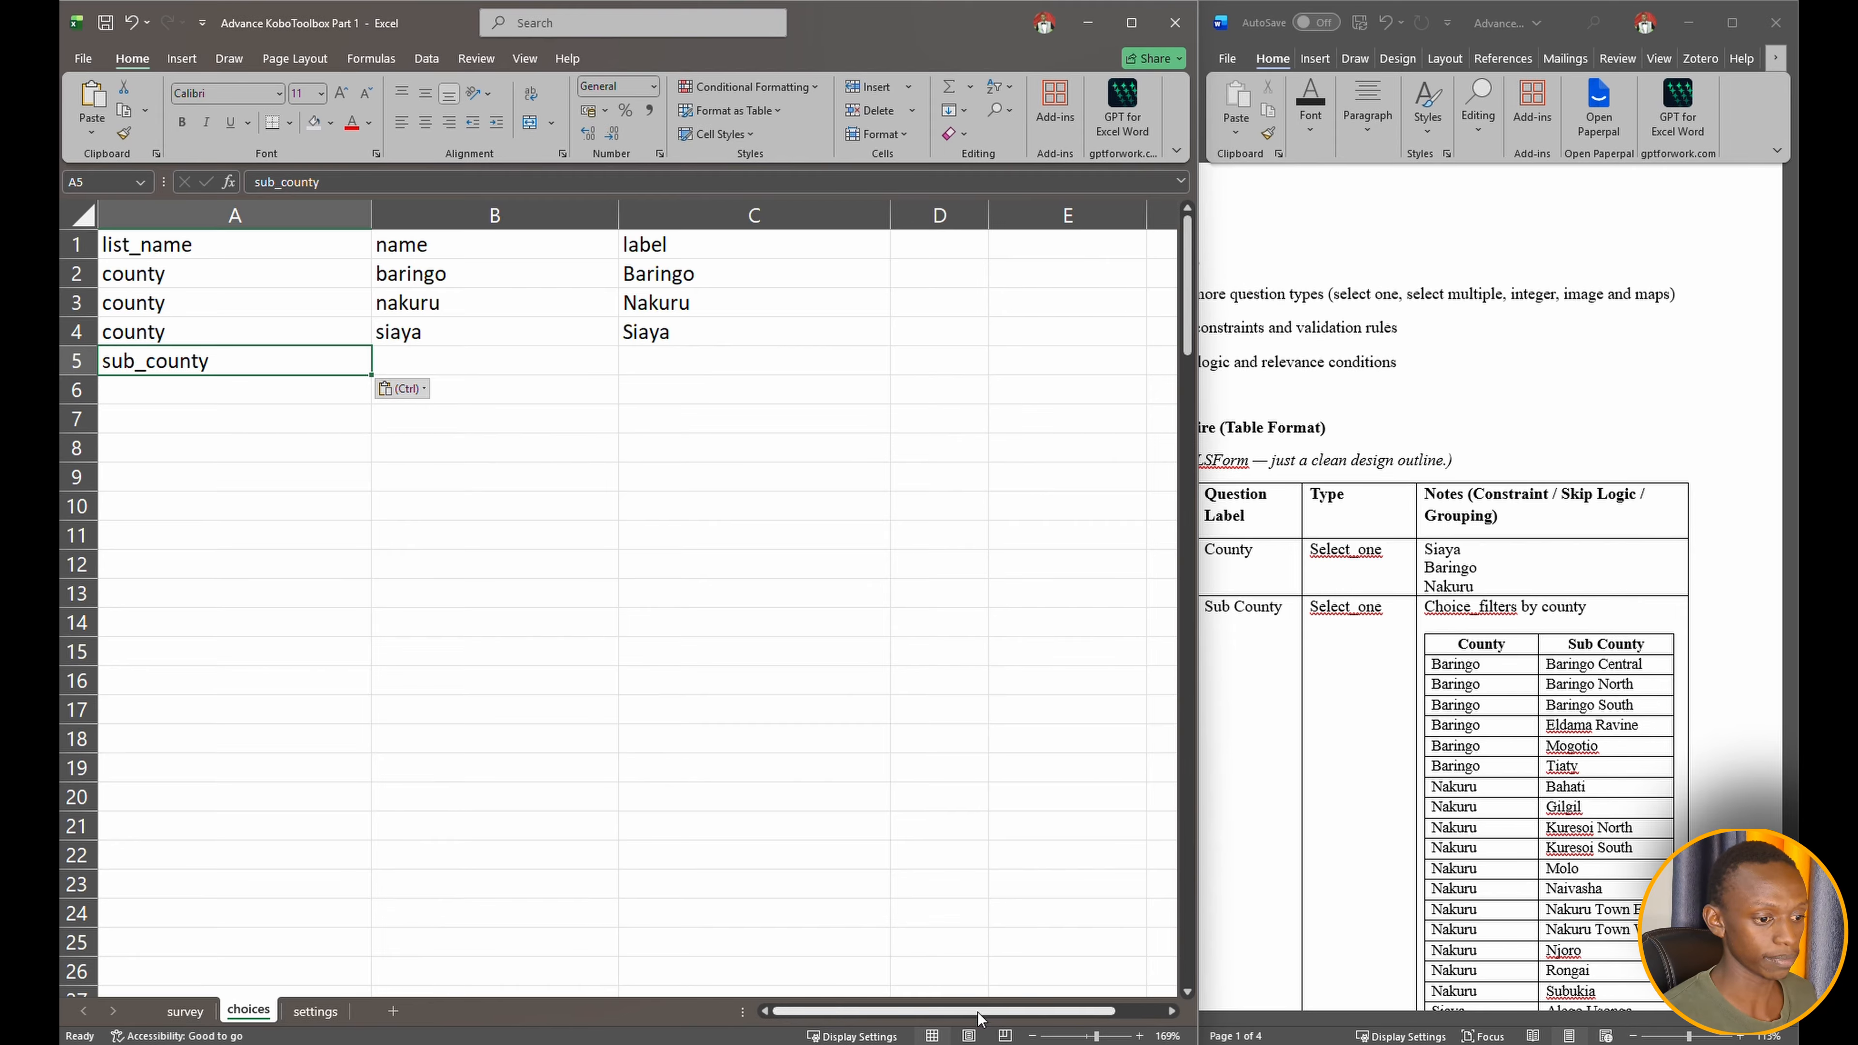
# In the Kenya Counties workbook, copy the sub-county names, labels and counties in D2:F24.
pyautogui.moveTo(1109, 1044)
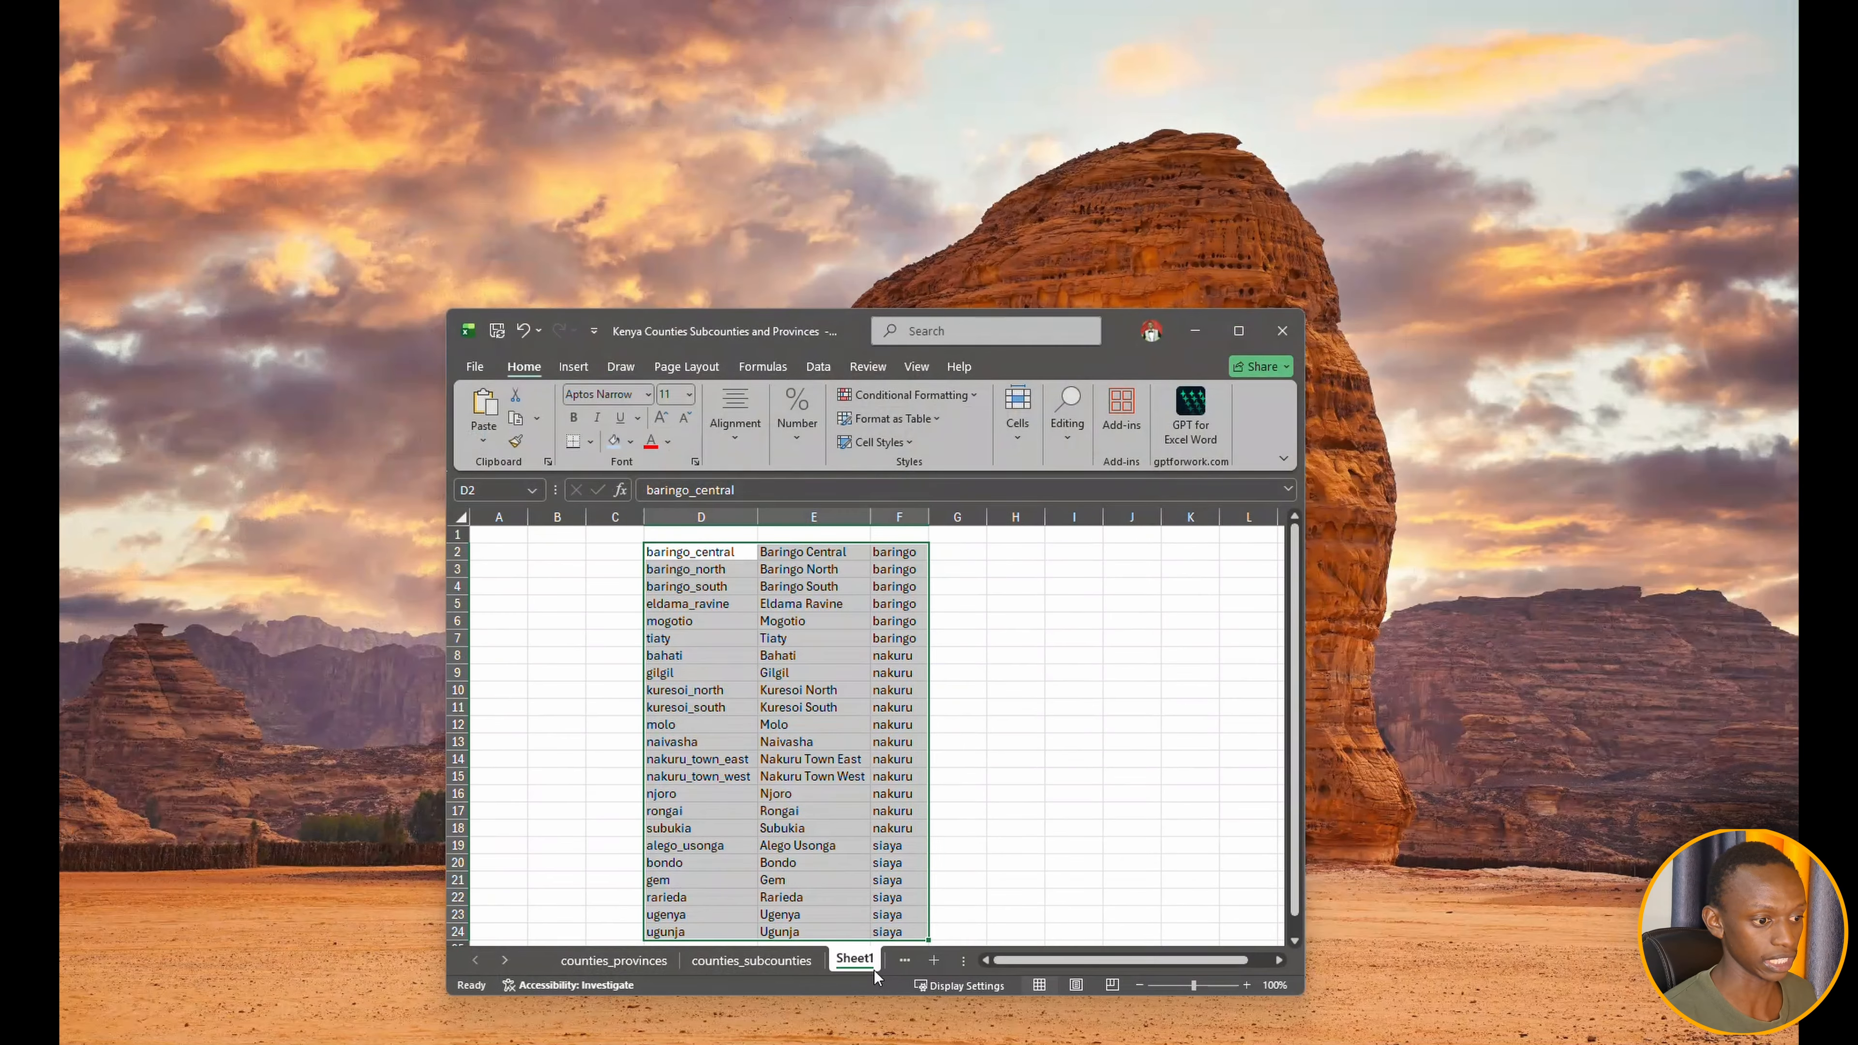
pyautogui.click(875, 970)
pyautogui.scroll(2, 871, 707)
pyautogui.hscroll(1, 871, 707)
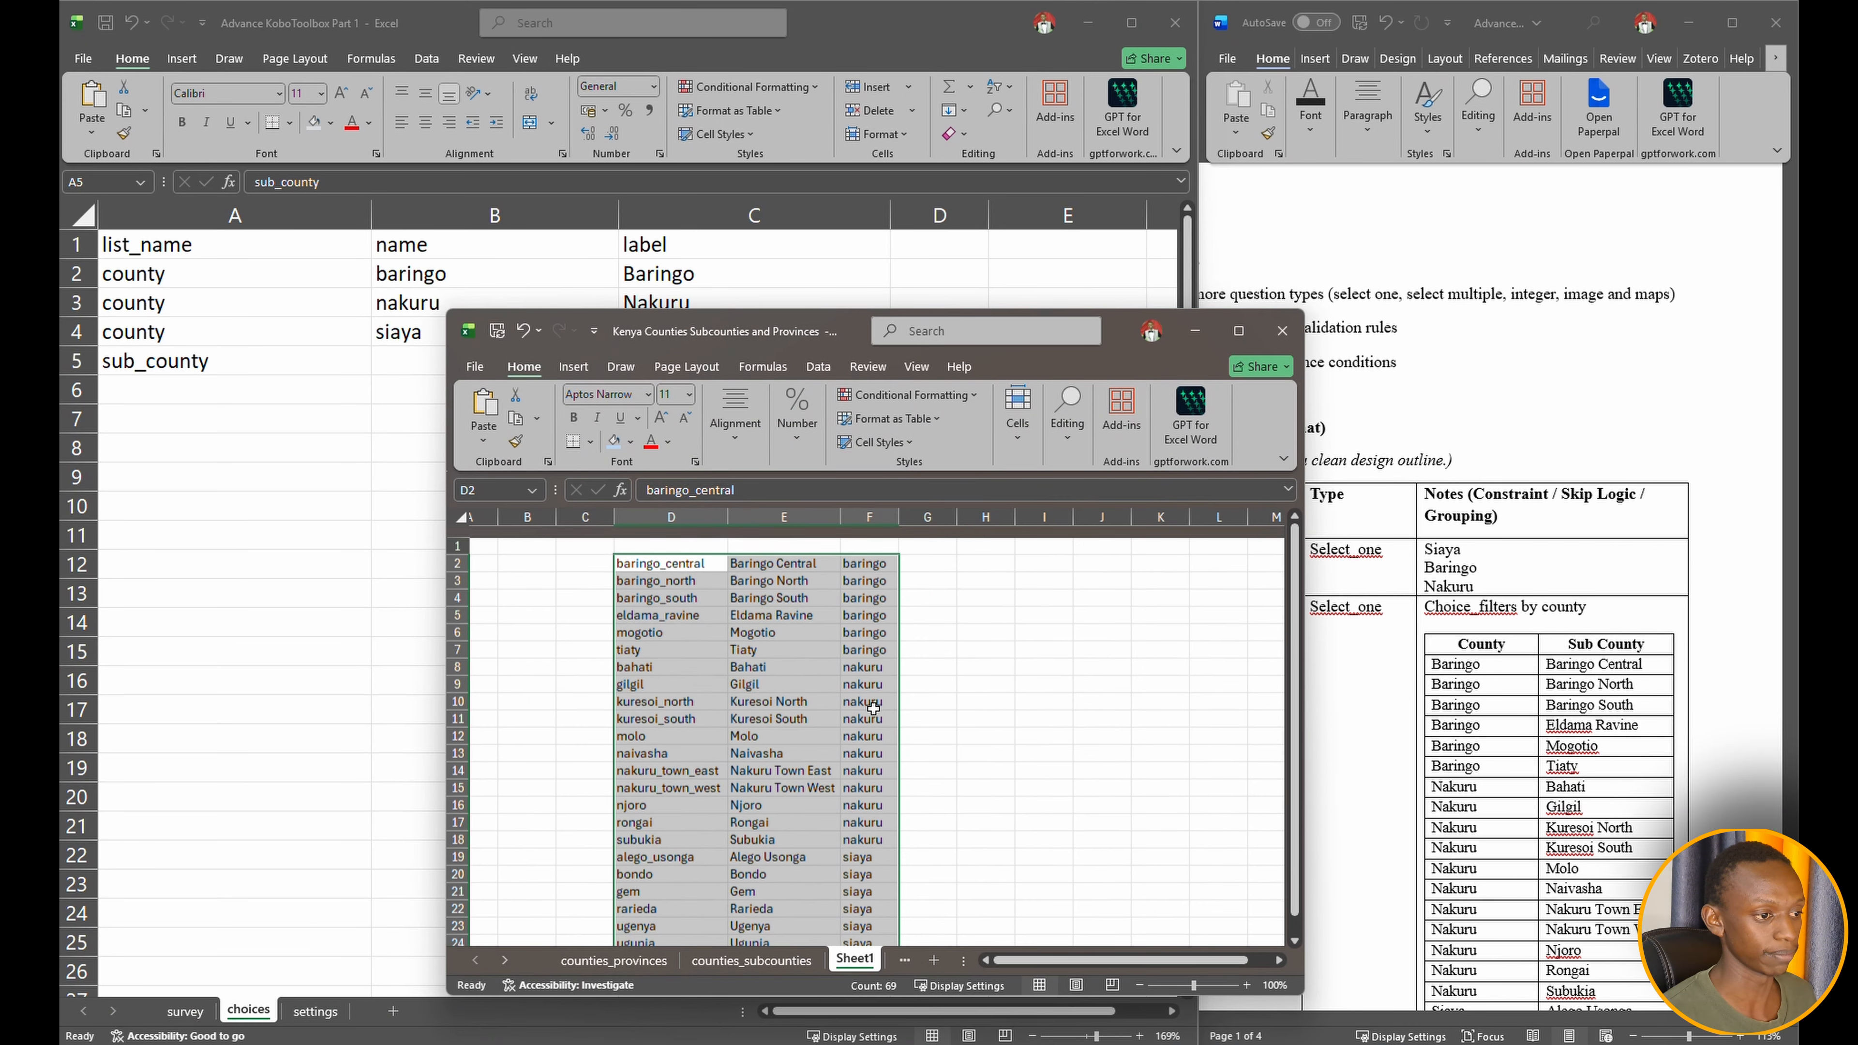
pyautogui.click(688, 601)
pyautogui.click(676, 550)
pyautogui.moveTo(676, 550); pyautogui.dragTo(704, 803)
pyautogui.moveTo(757, 553); pyautogui.dragTo(755, 919)
pyautogui.moveTo(836, 554); pyautogui.dragTo(849, 932)
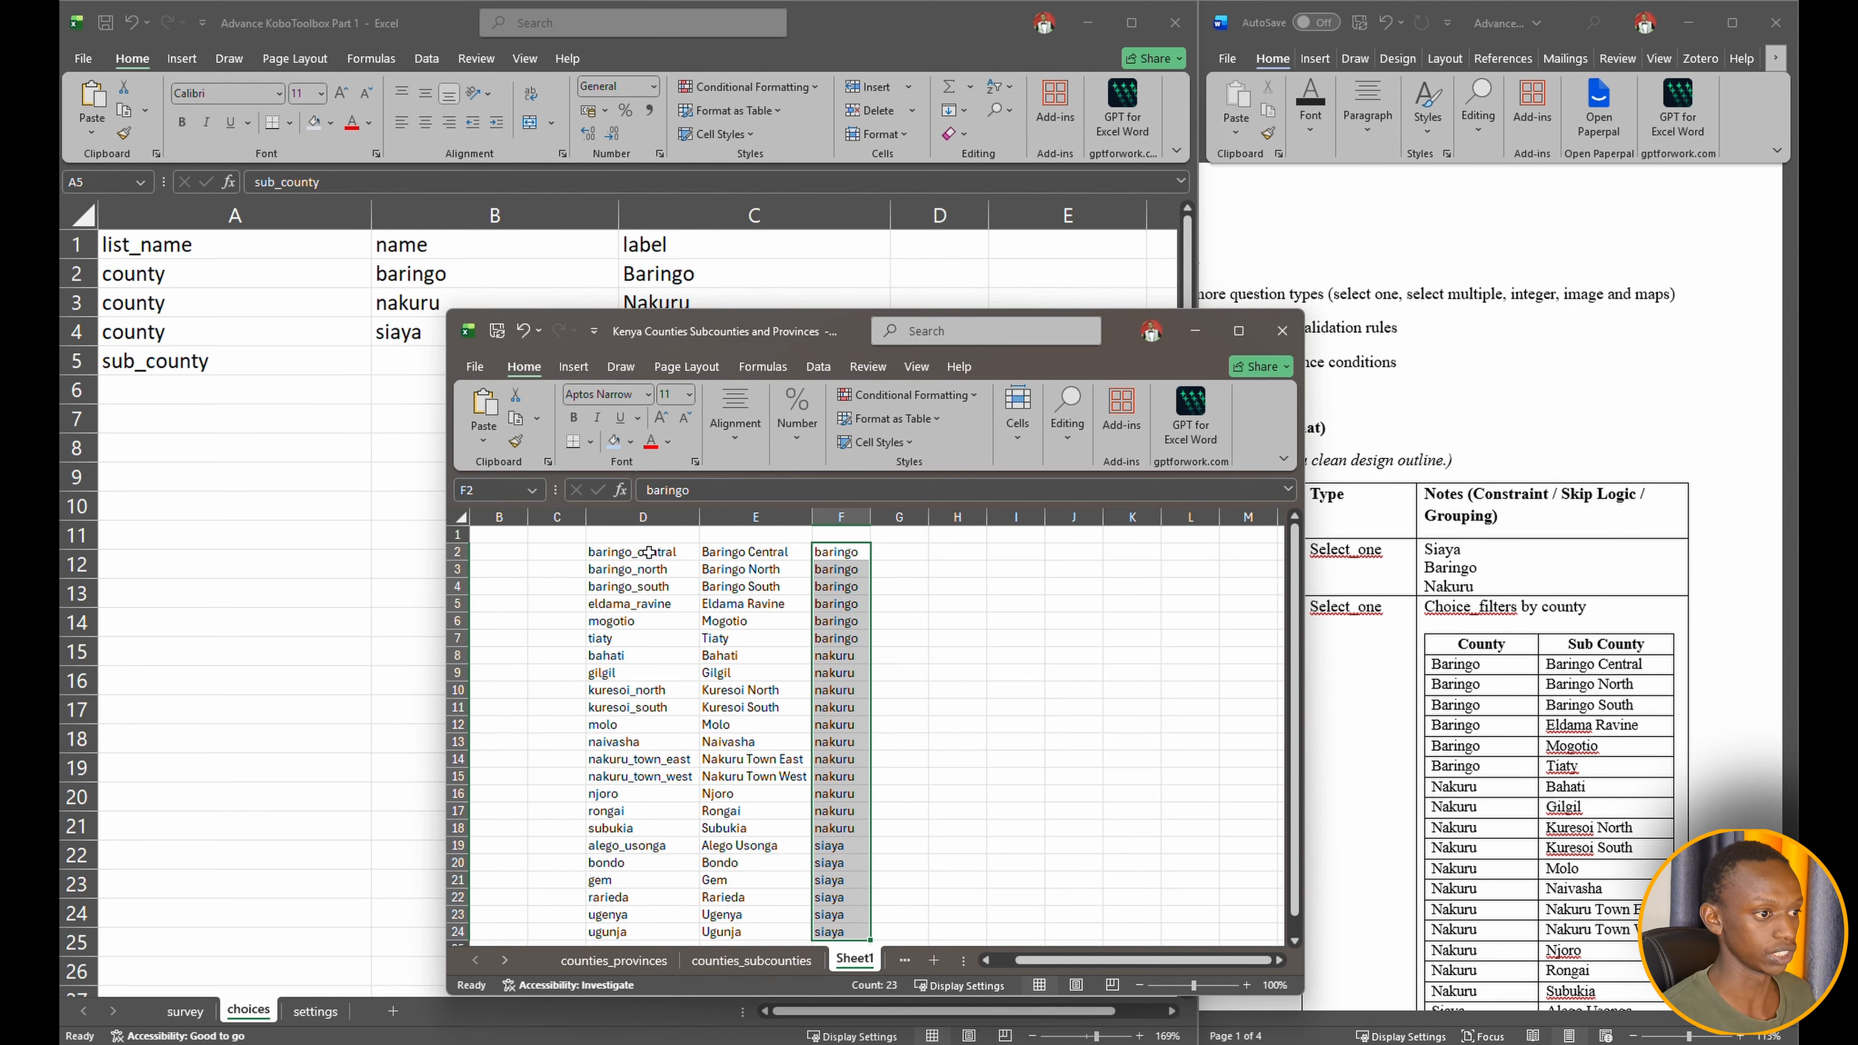
pyautogui.moveTo(636, 552); pyautogui.dragTo(833, 928)
pyautogui.hotkey('ctrl', 'c')
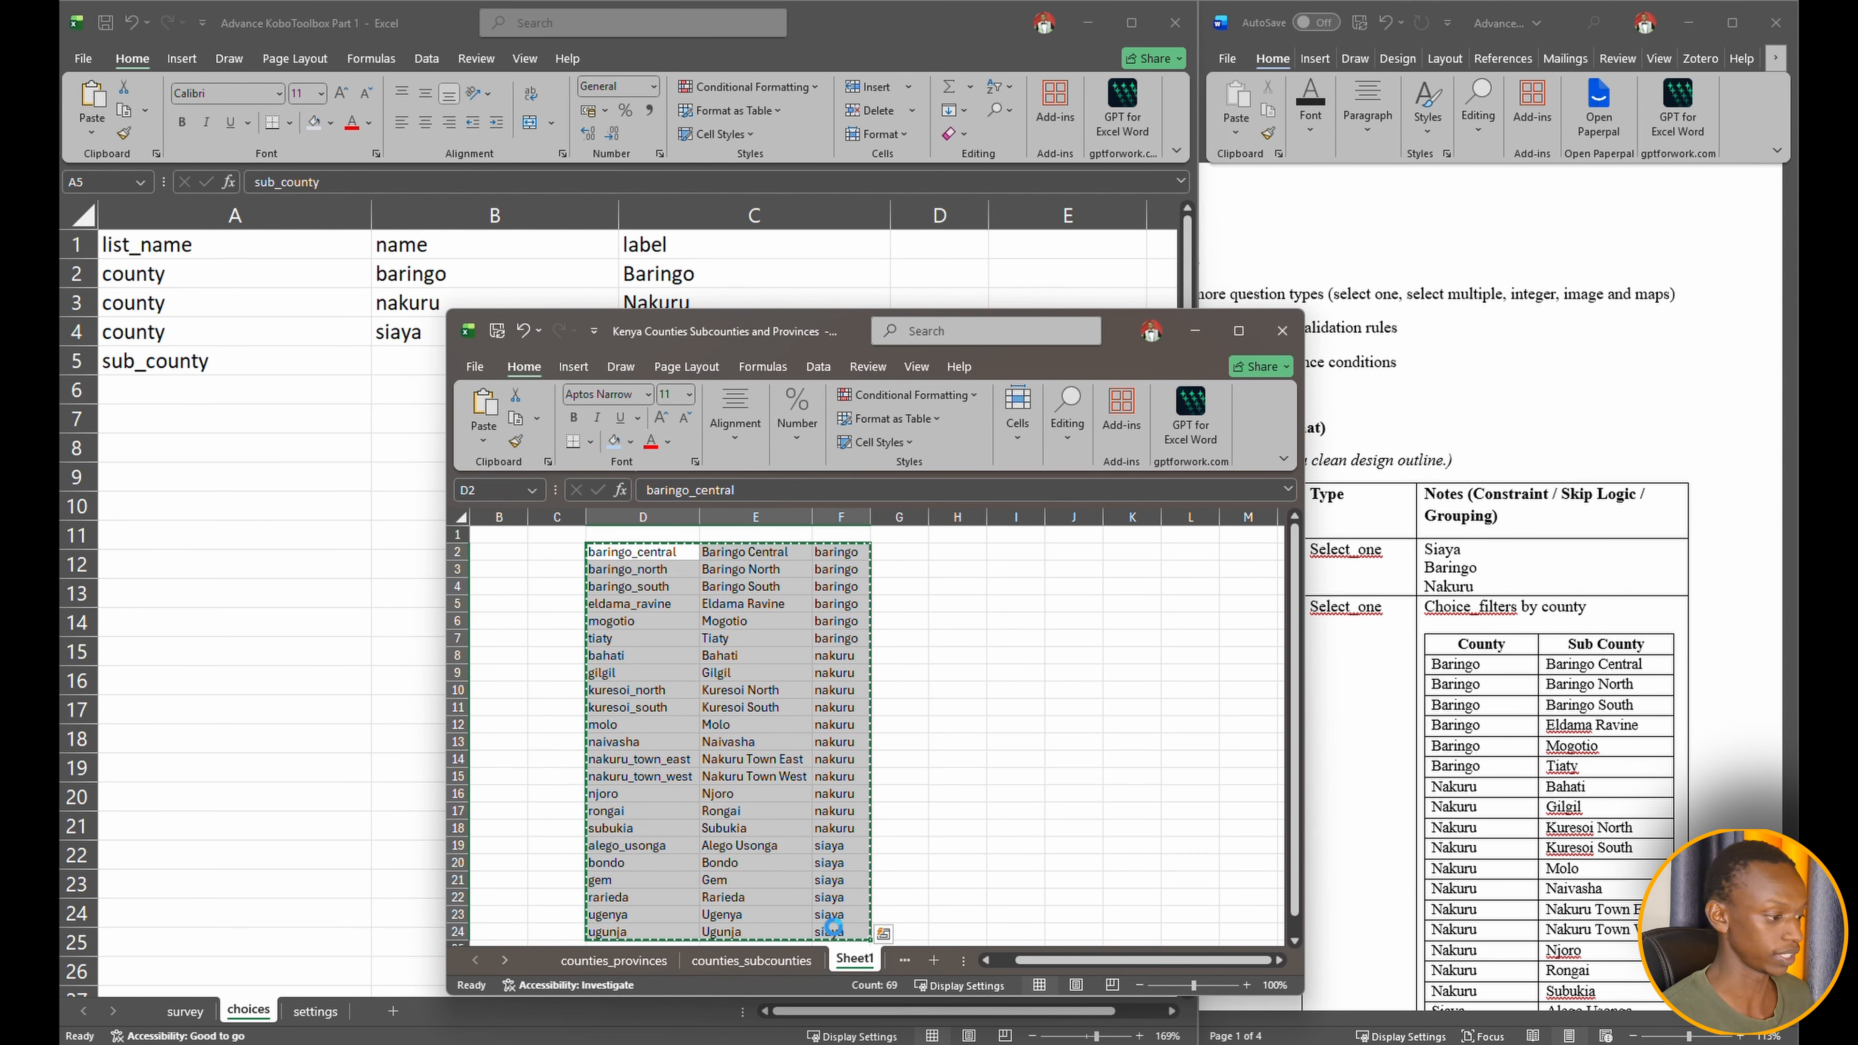
pyautogui.click(485, 535)
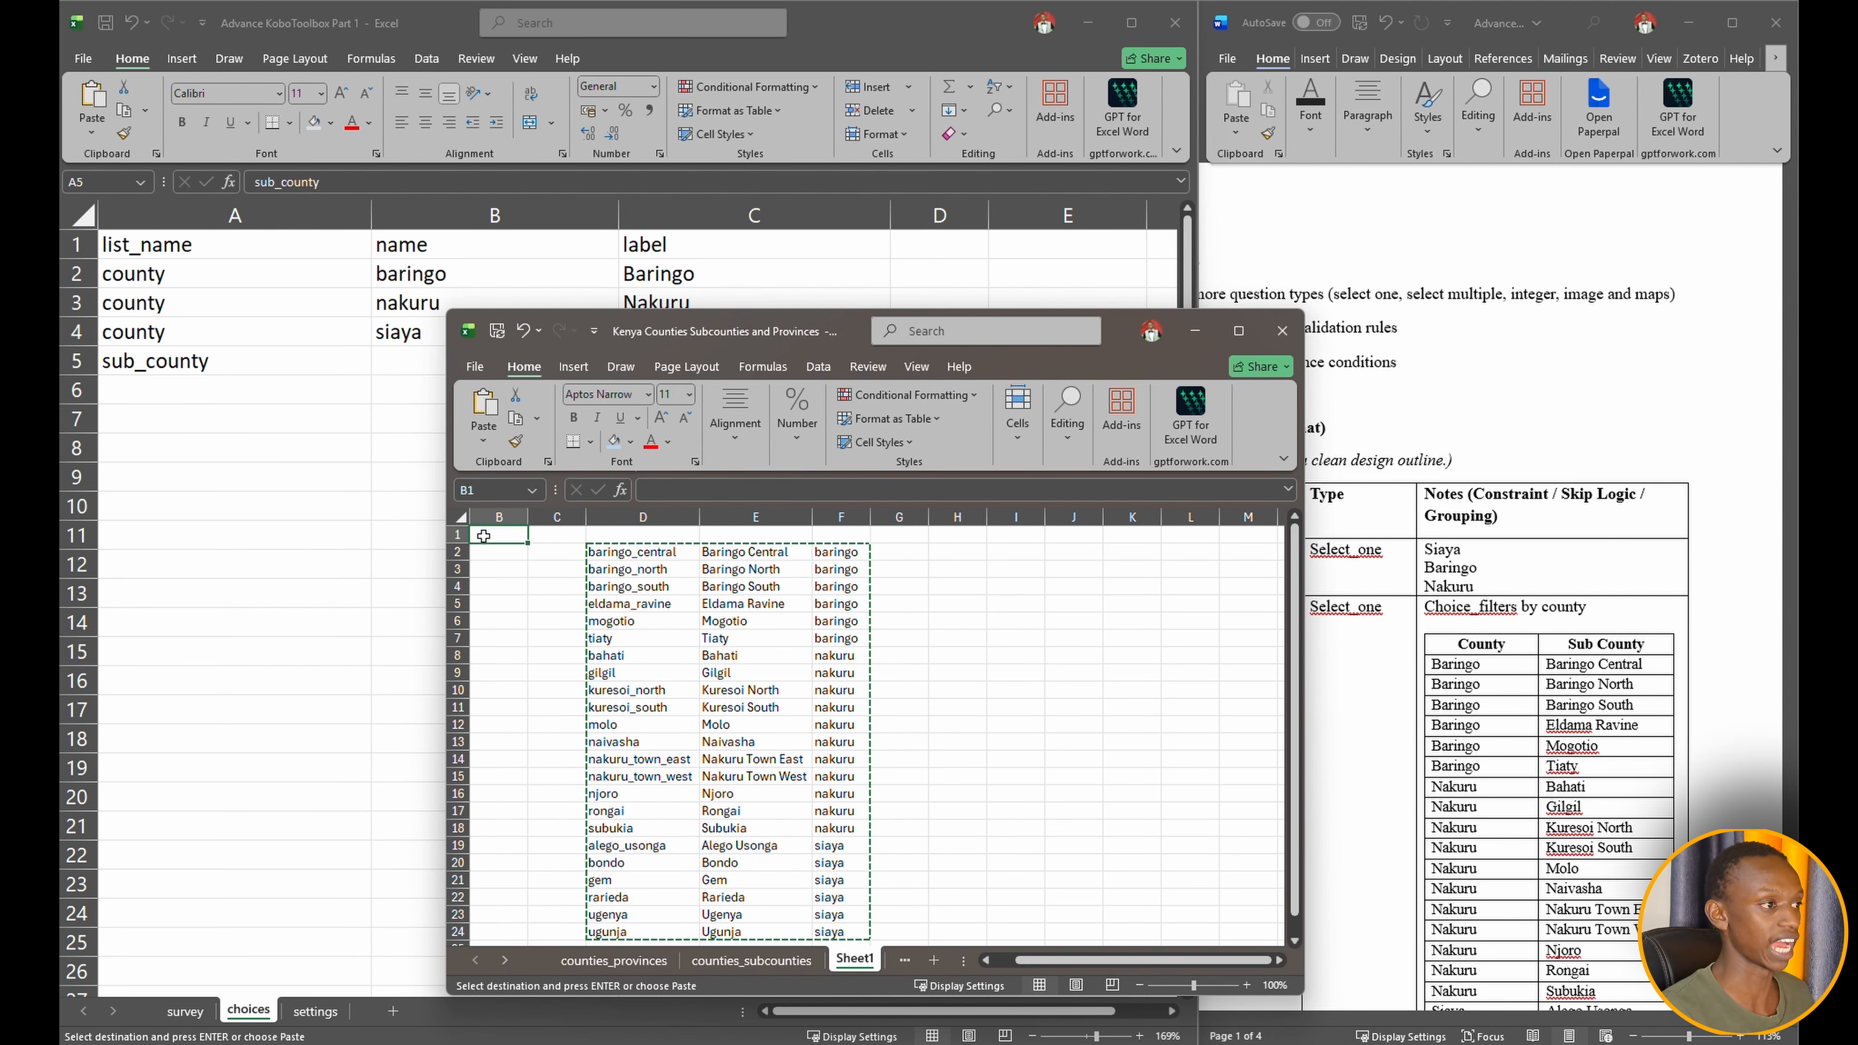
# Paste the copied sub-county rows at B4, keeping the existing Siaya county row.
pyautogui.click(393, 376)
pyautogui.click(402, 331)
pyautogui.hotkey('ctrl', 'v')
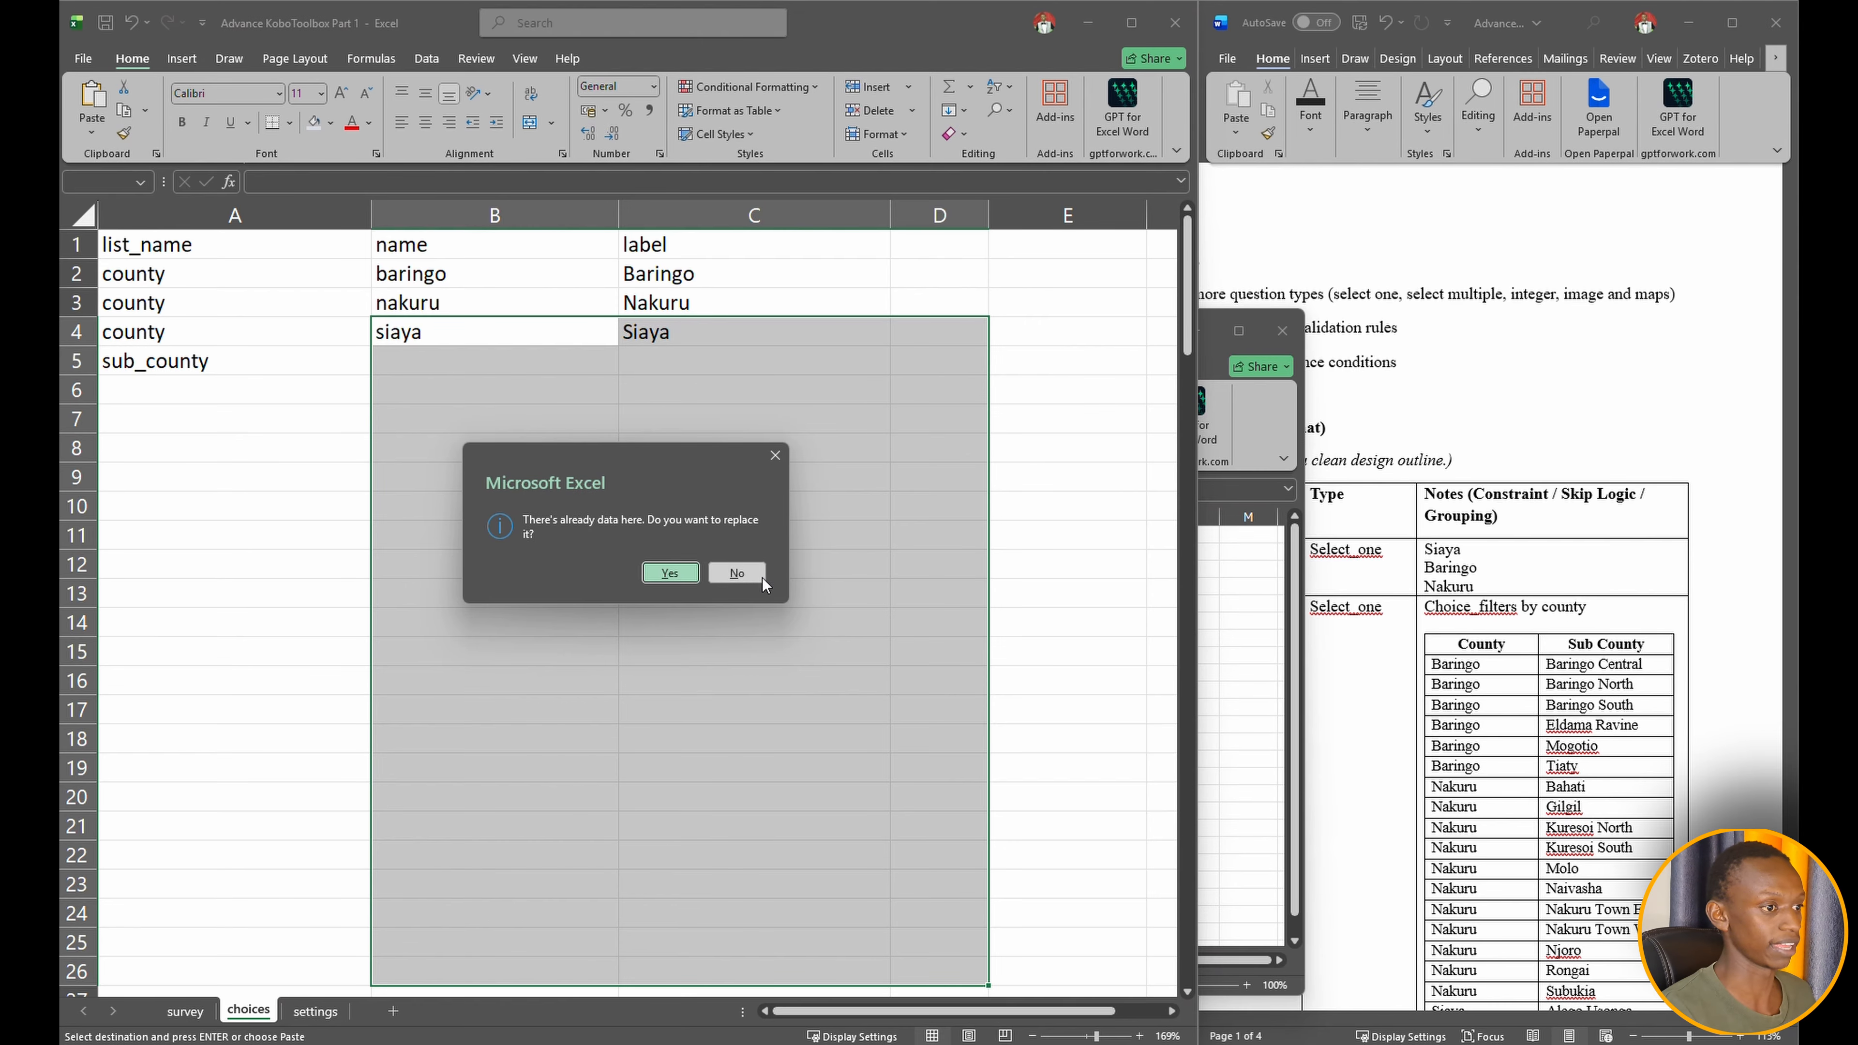
pyautogui.click(739, 570)
# Paste the 23 sub-county names, labels and county codes as values from B5 down.
pyautogui.click(517, 351)
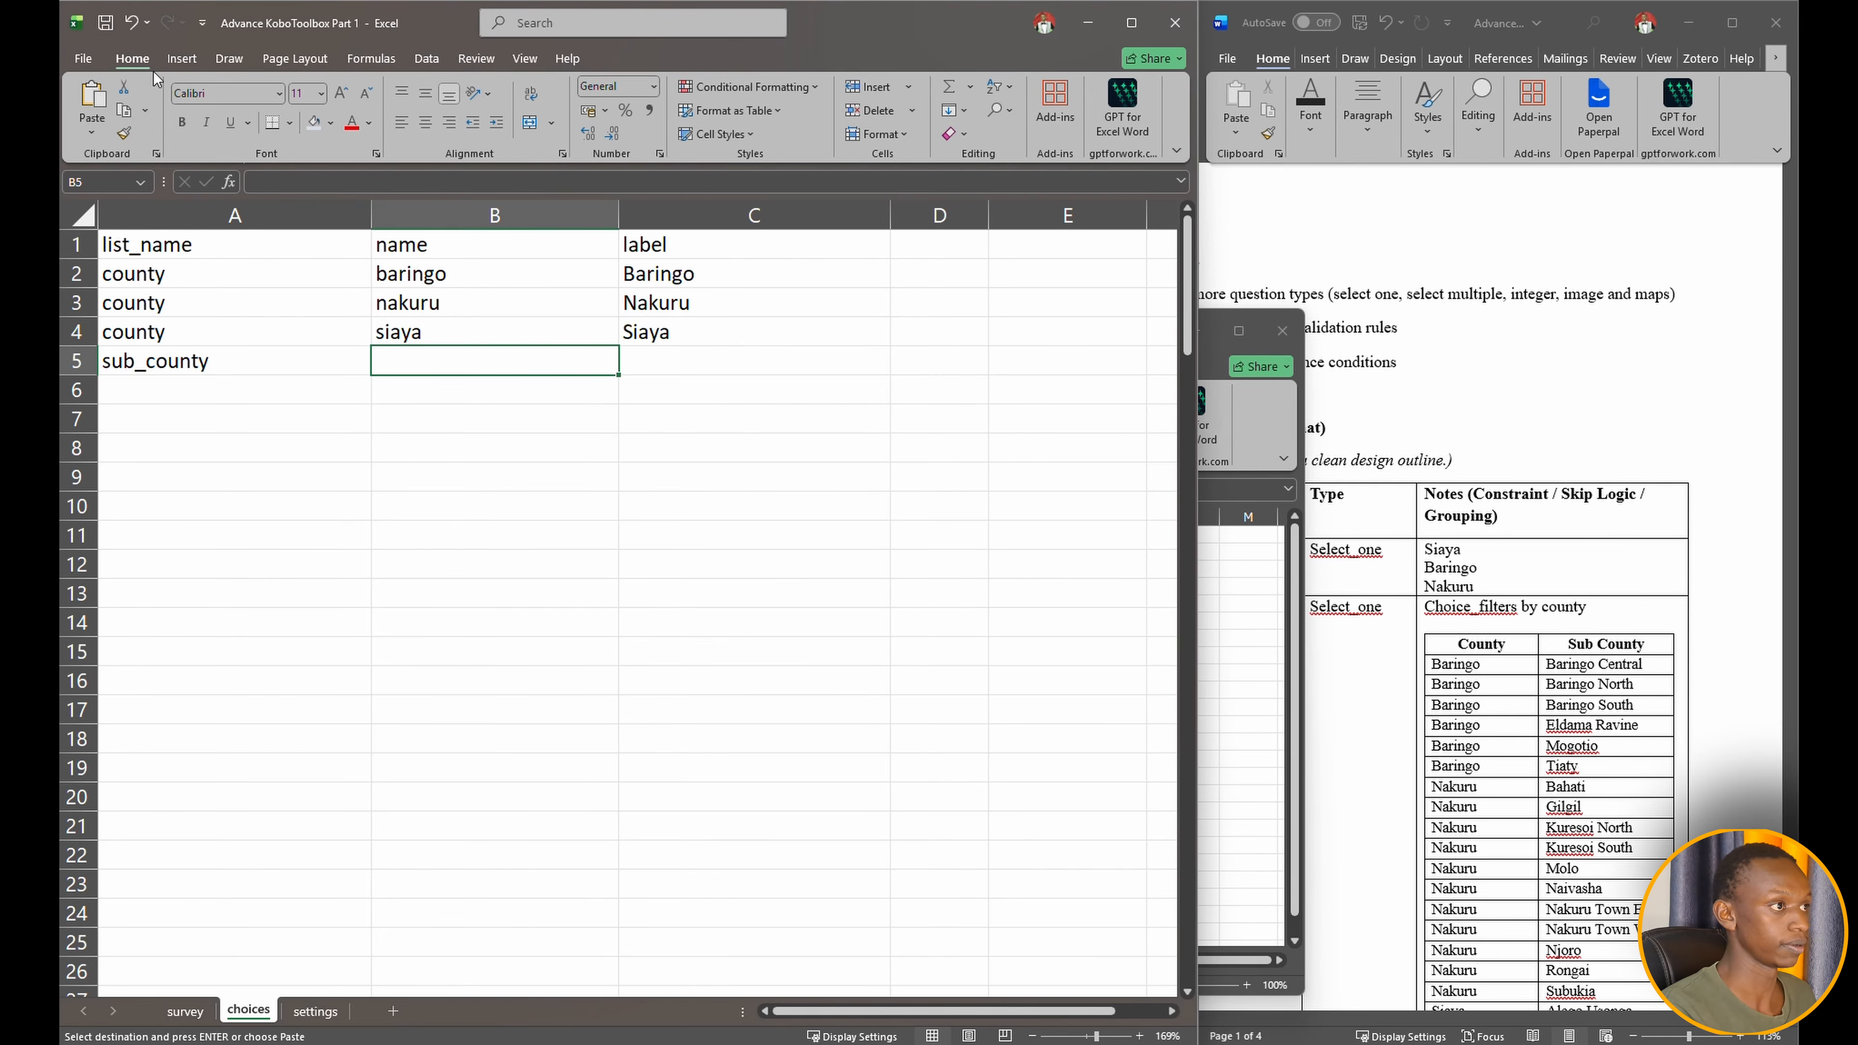
pyautogui.click(92, 133)
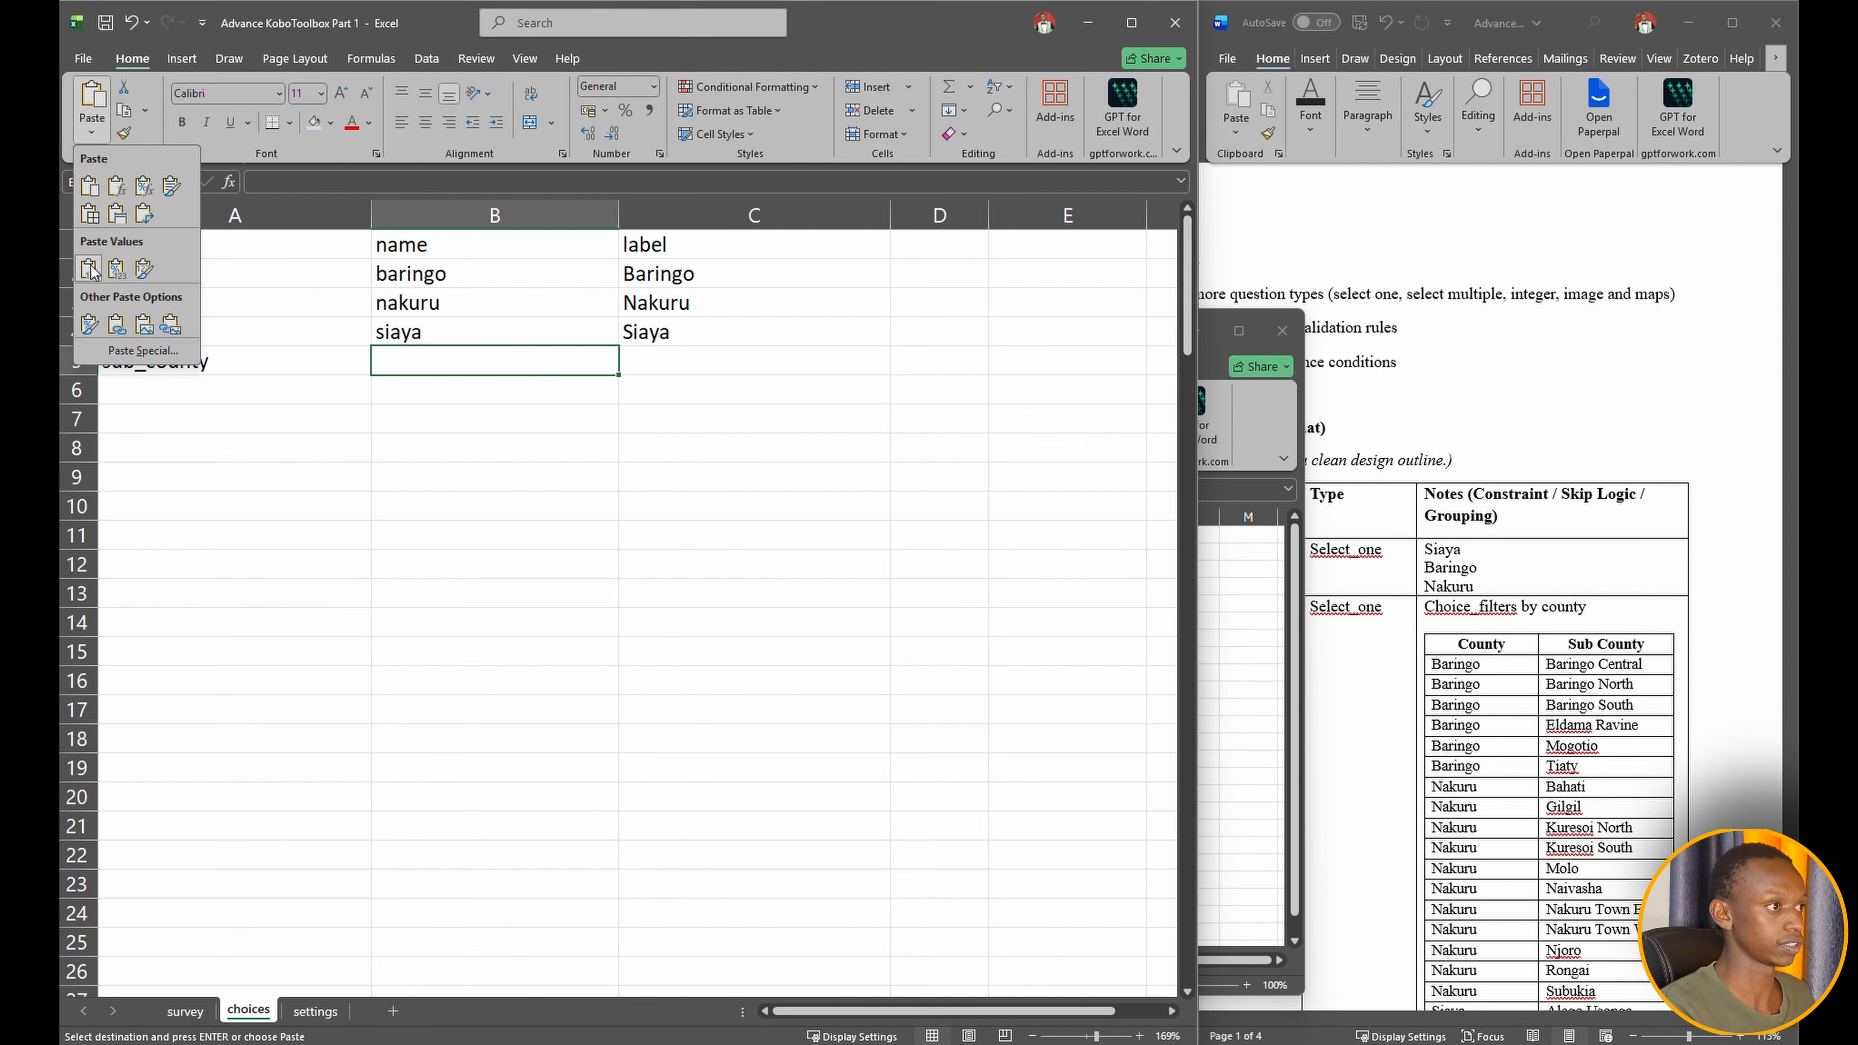
pyautogui.click(404, 381)
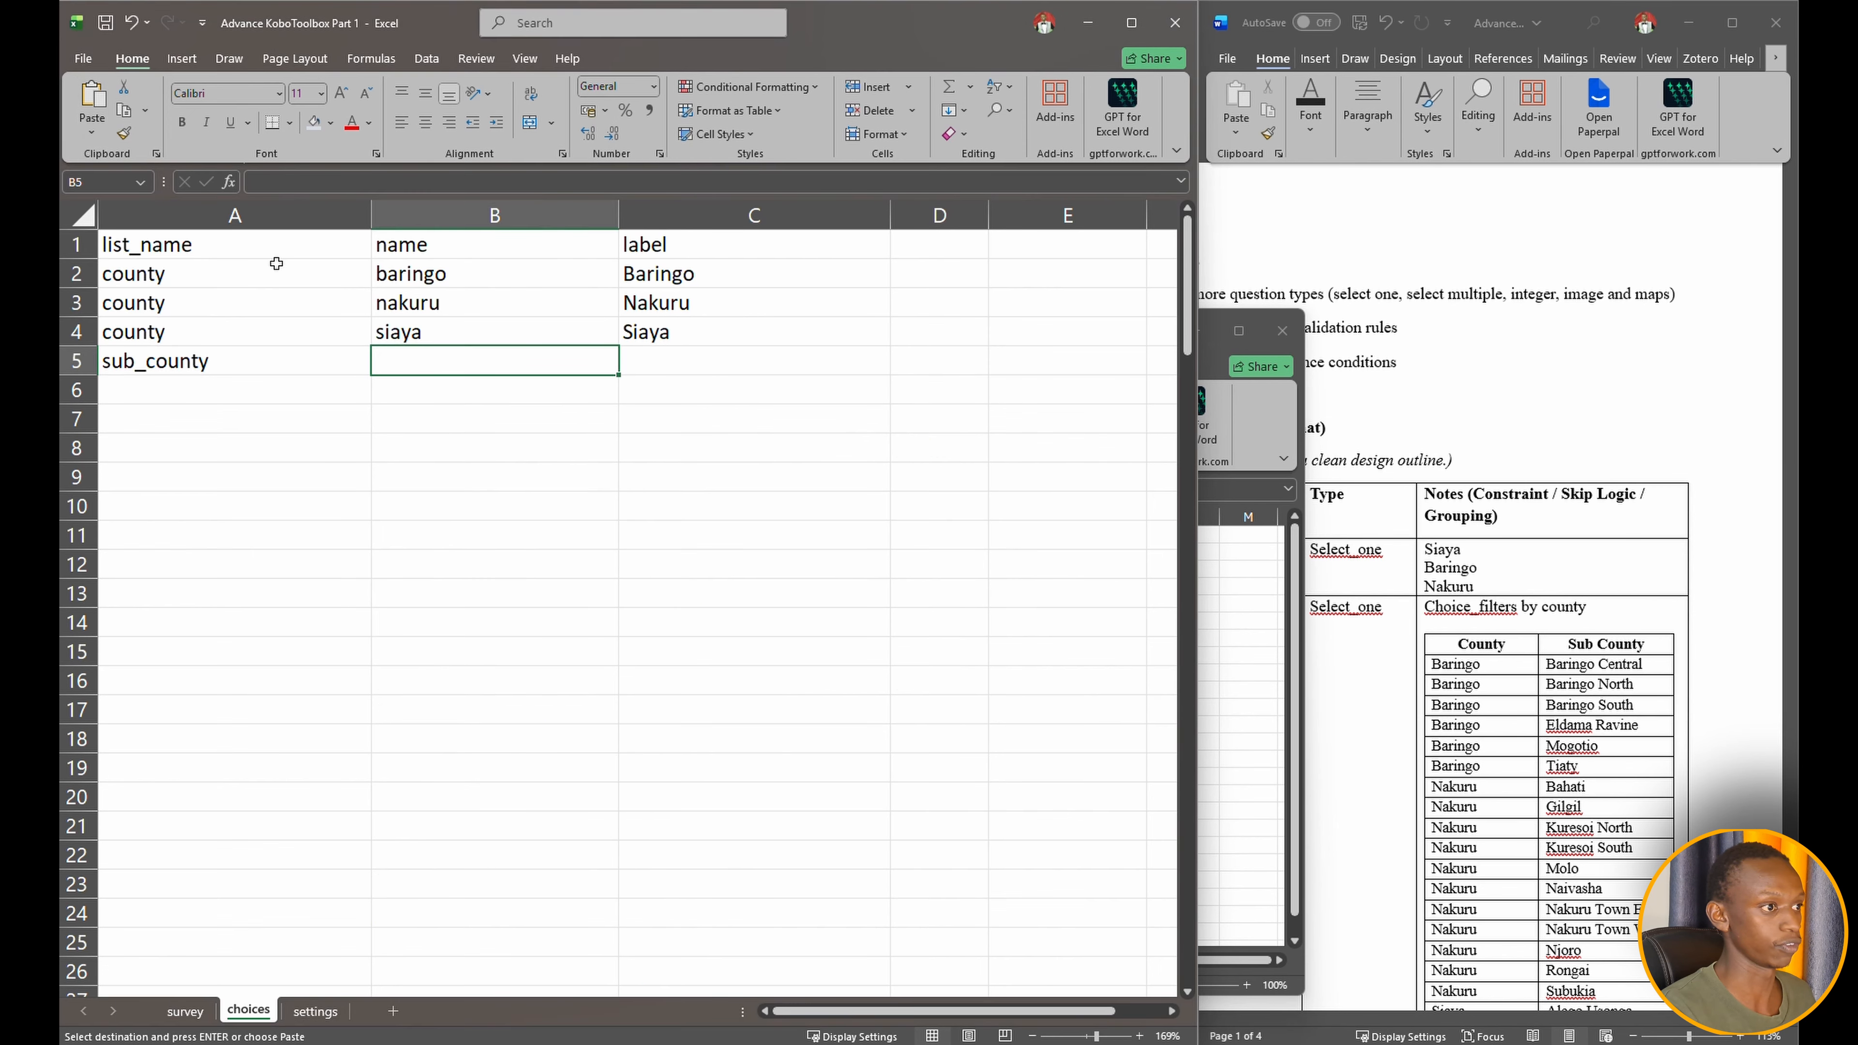
pyautogui.click(92, 132)
pyautogui.click(91, 269)
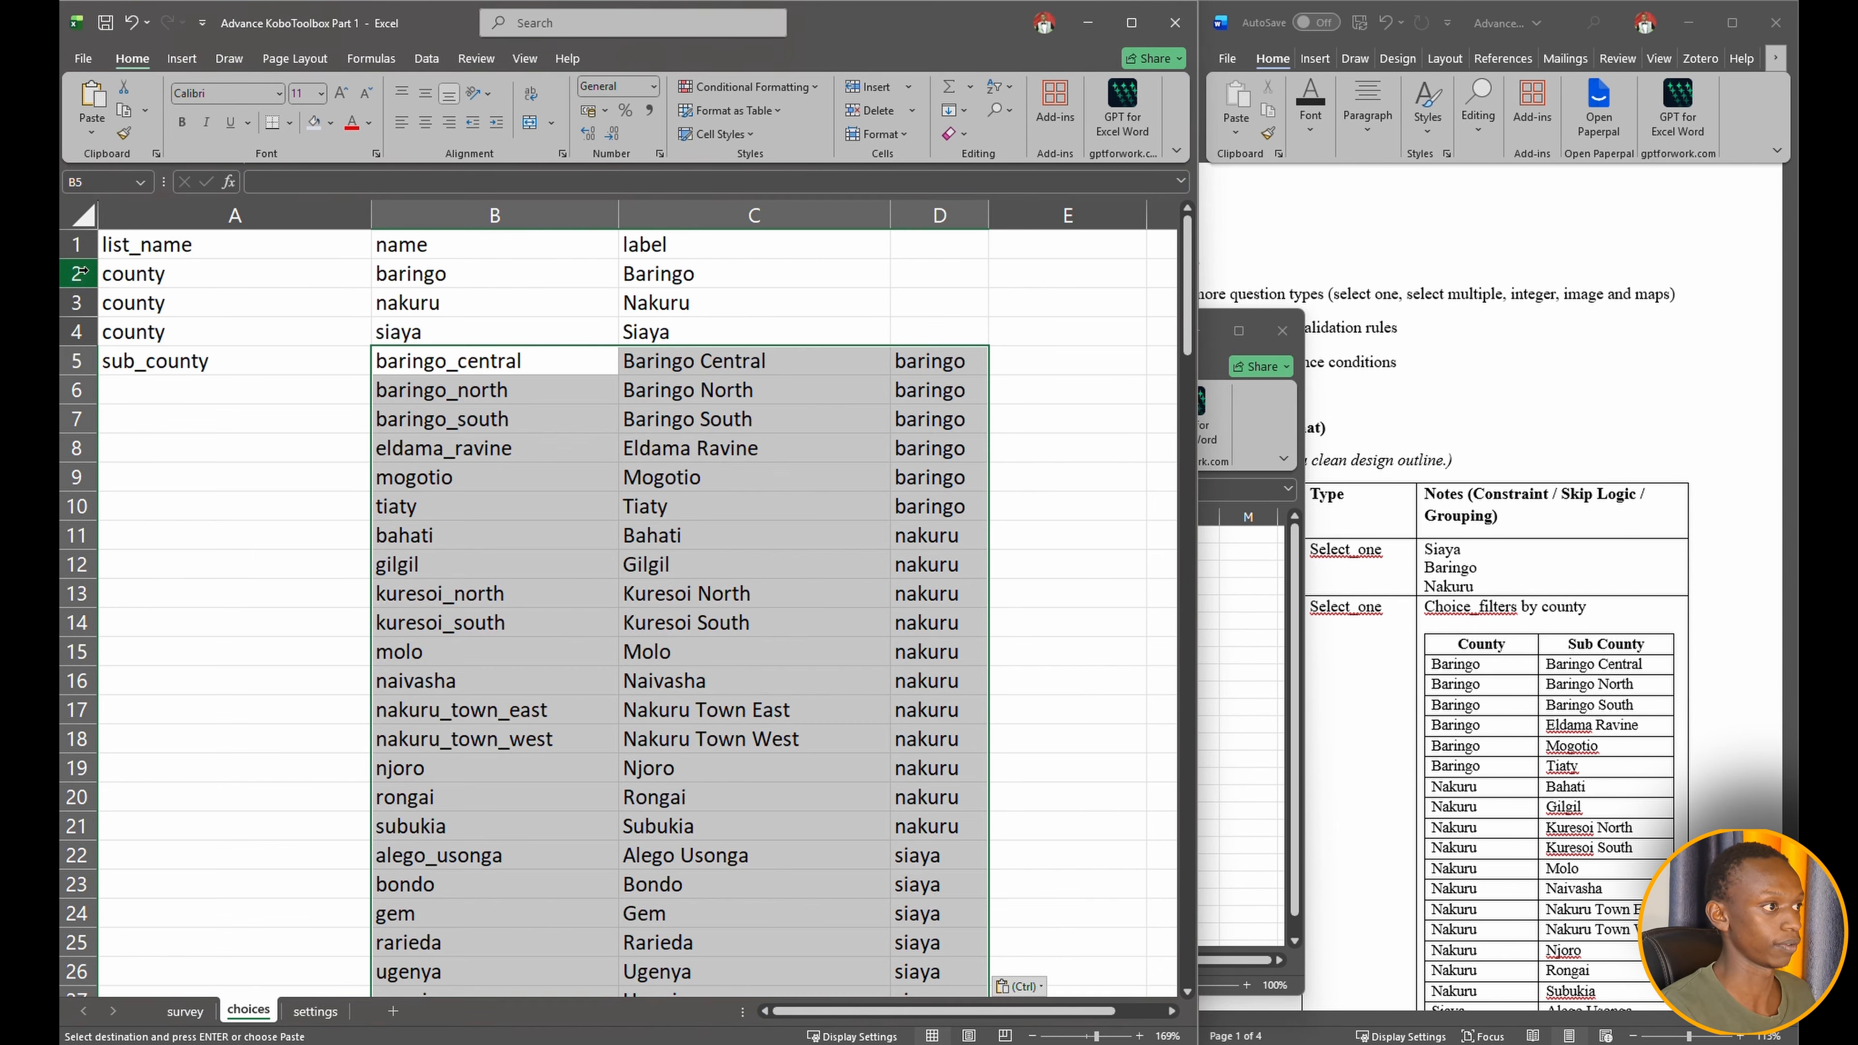
pyautogui.click(260, 381)
pyautogui.click(278, 364)
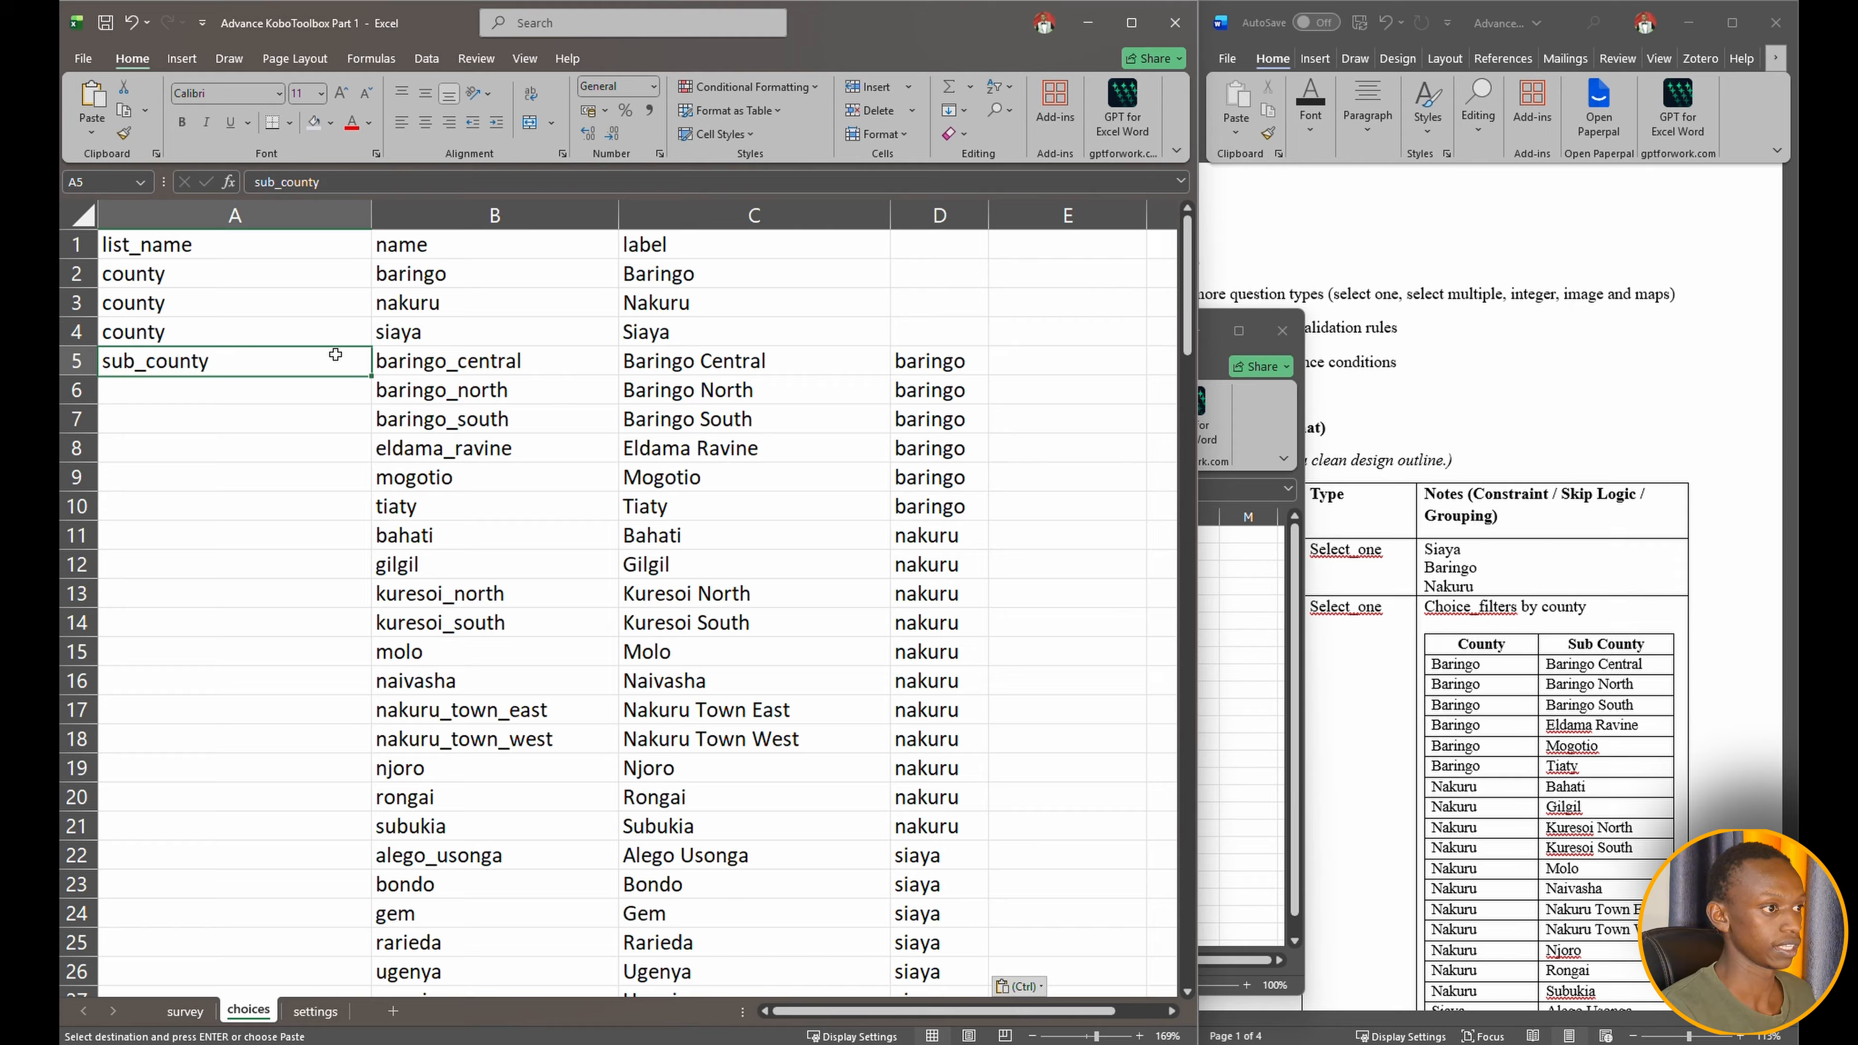
# Fill the sub_county list name down column A for every sub-county row.
pyautogui.doubleClick(372, 375)
pyautogui.scroll(-2, 473, 576)
pyautogui.scroll(2, 473, 576)
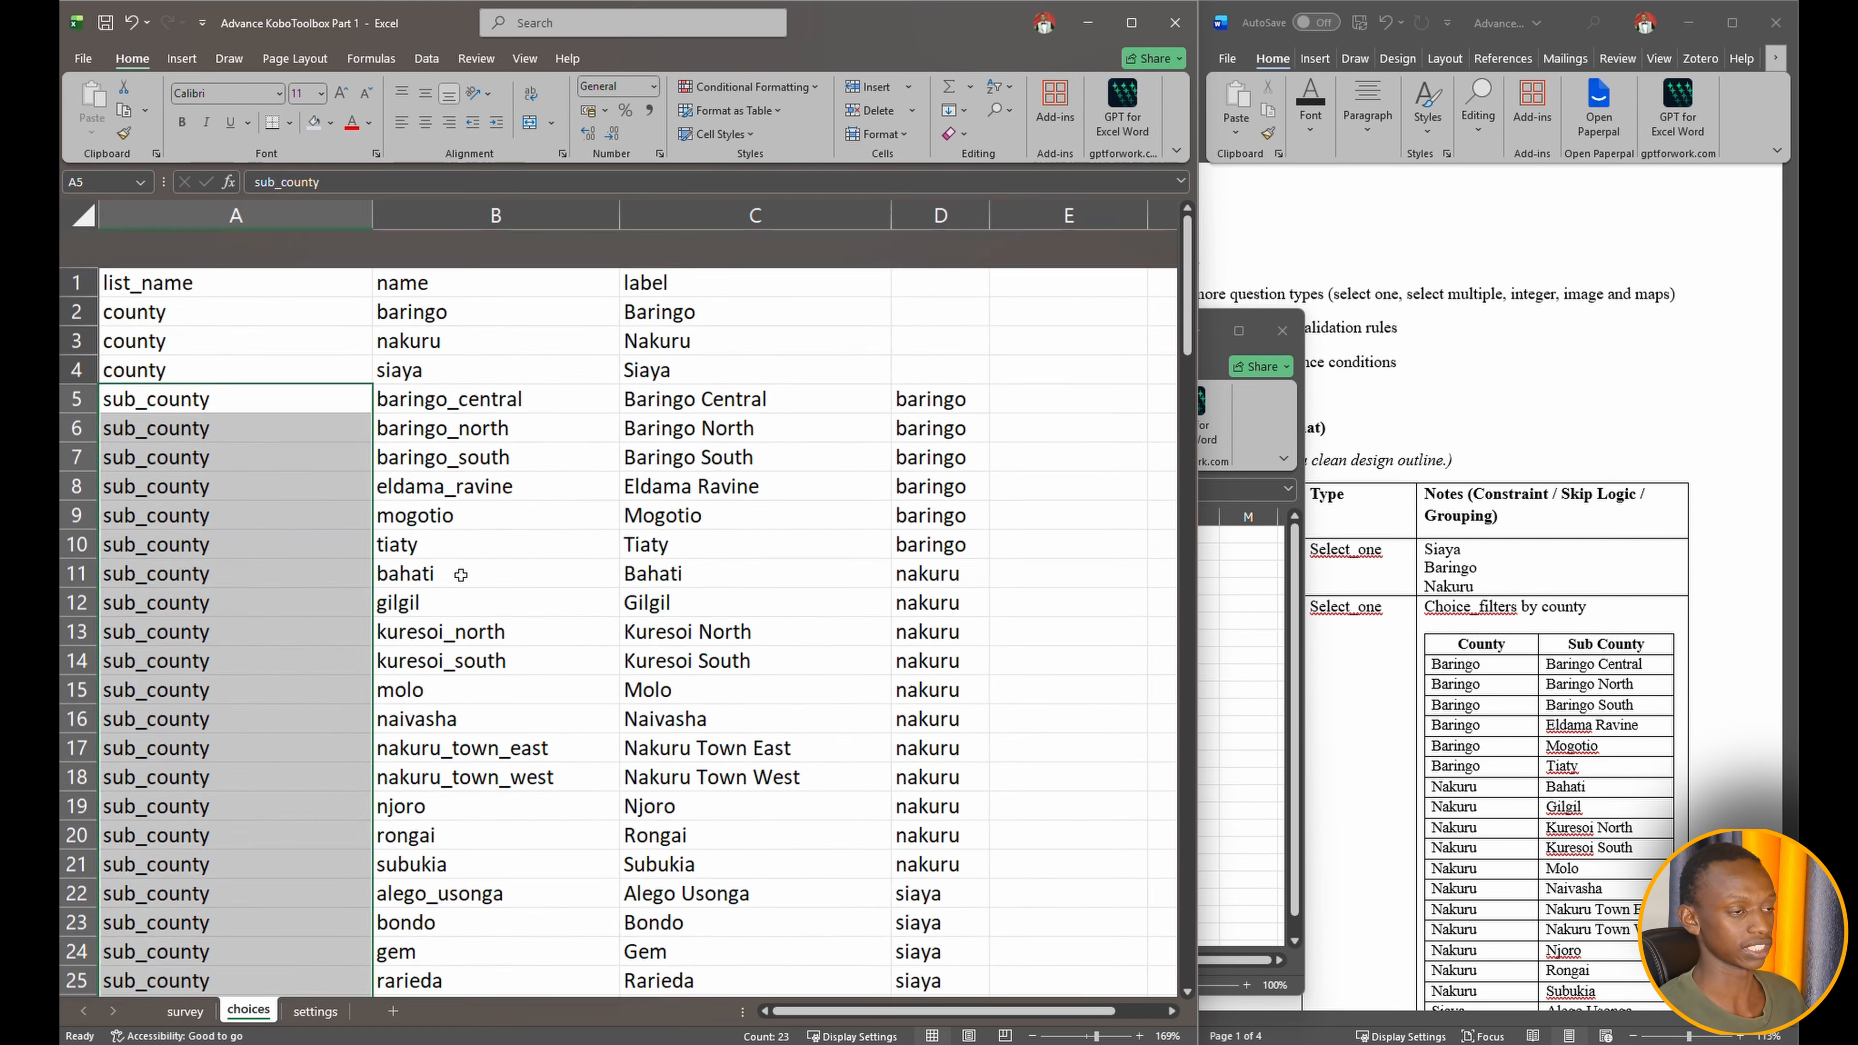
pyautogui.scroll(-1, 596, 576)
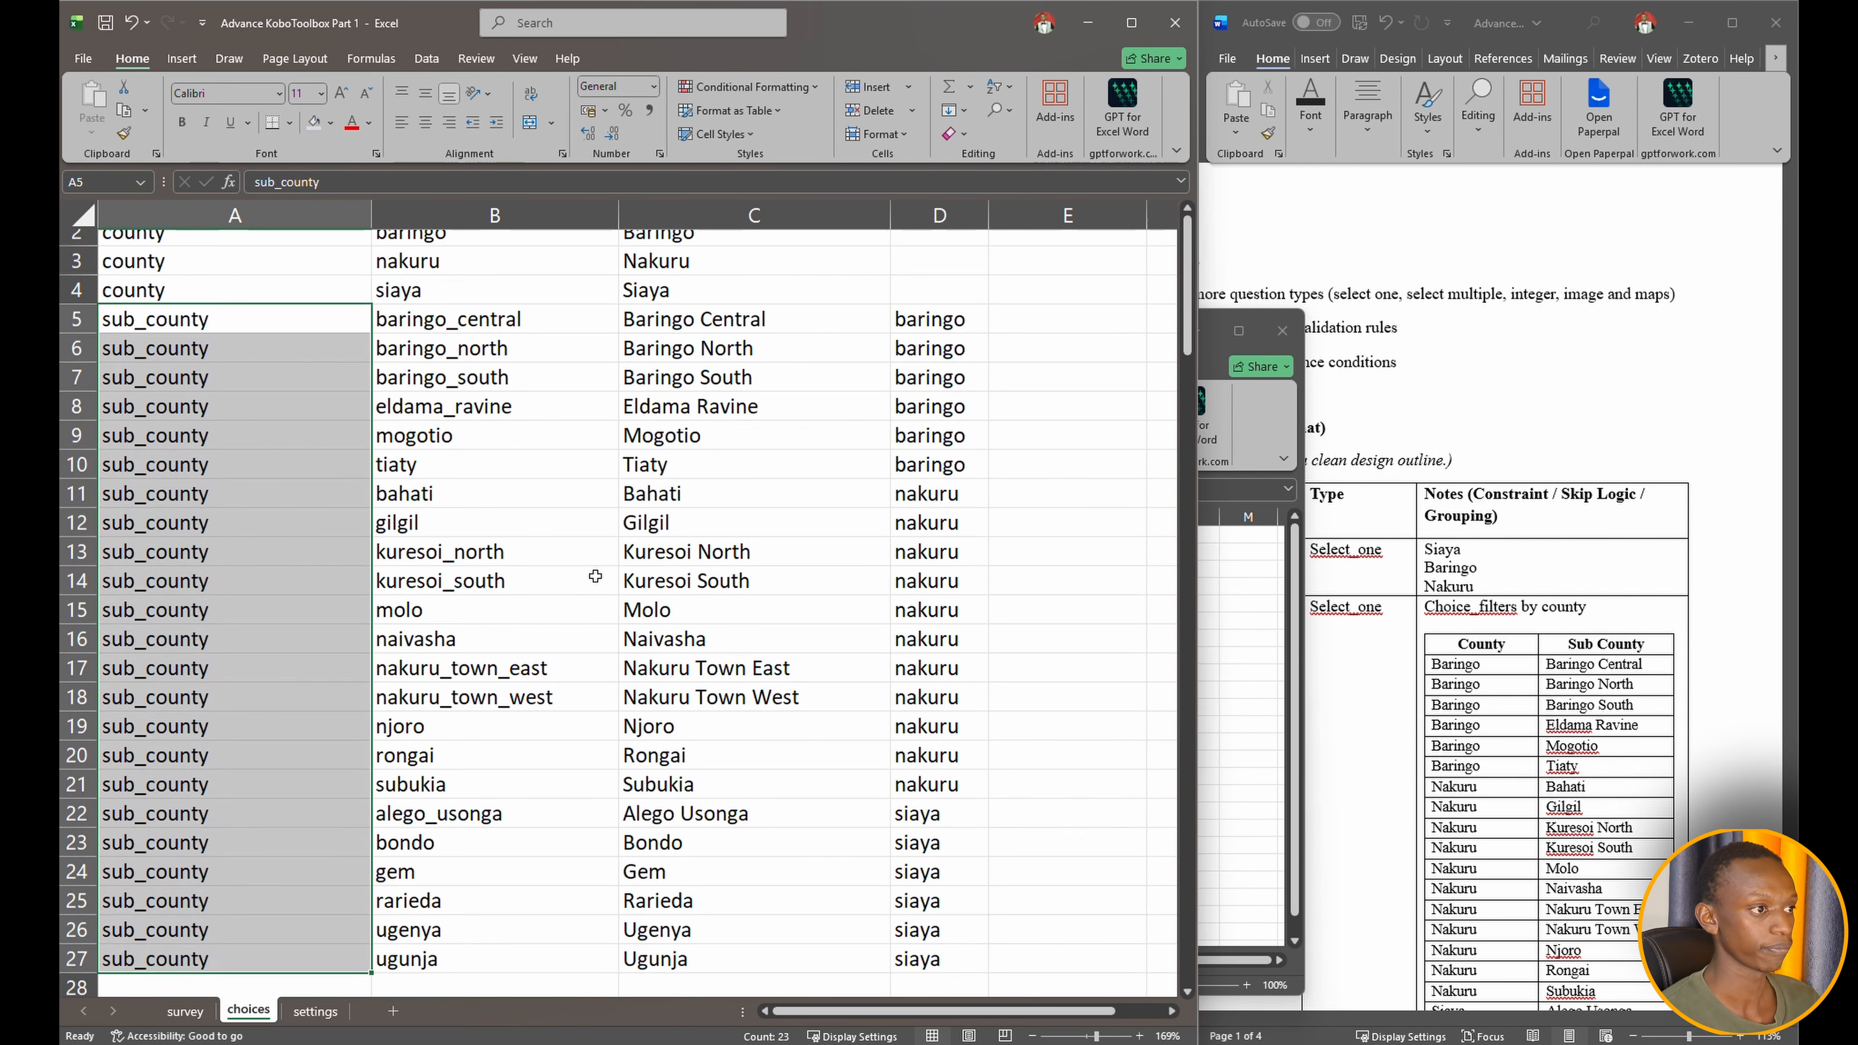
# Check the pasted rows: Baringo sub-counties carry baringo in D and Nakuru ones carry nakuru.
pyautogui.moveTo(463, 332); pyautogui.dragTo(462, 391)
pyautogui.moveTo(662, 358); pyautogui.dragTo(669, 395)
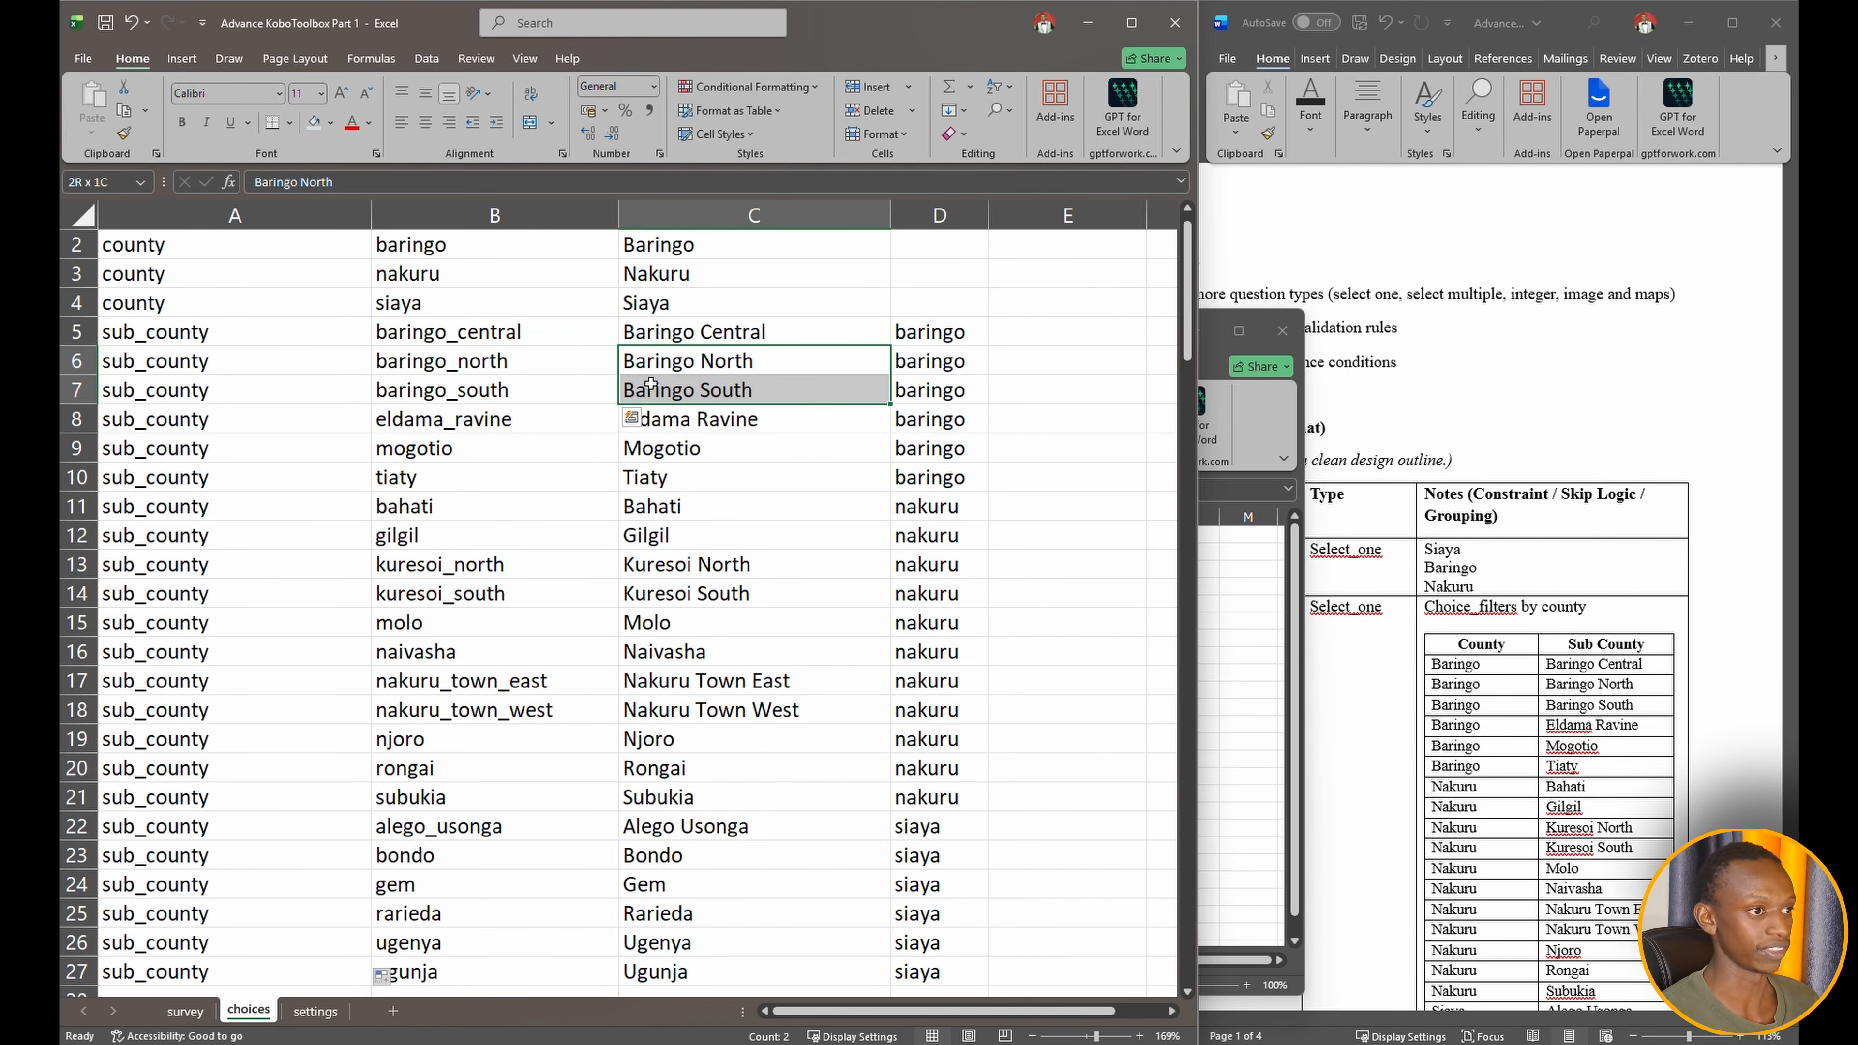
pyautogui.click(941, 338)
pyautogui.moveTo(892, 338); pyautogui.dragTo(724, 477)
pyautogui.click(942, 340)
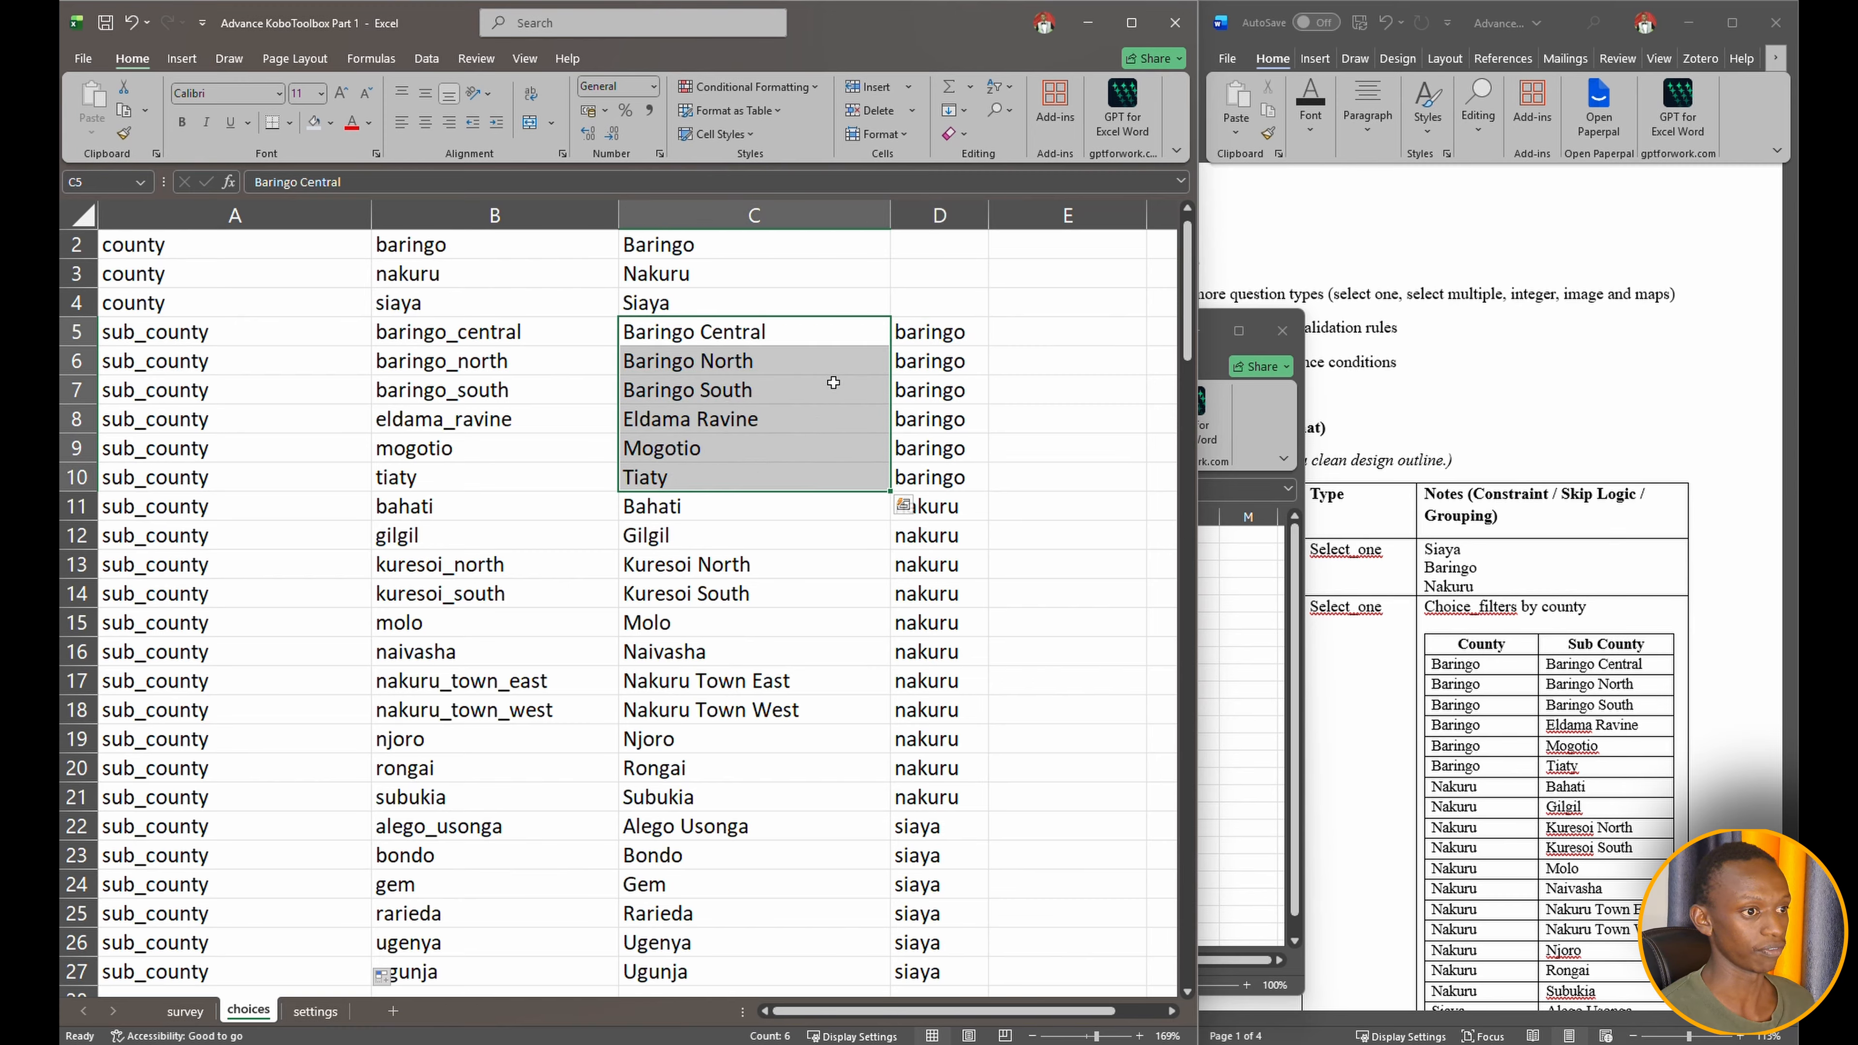
pyautogui.moveTo(935, 331); pyautogui.dragTo(939, 448)
pyautogui.moveTo(715, 503); pyautogui.dragTo(729, 743)
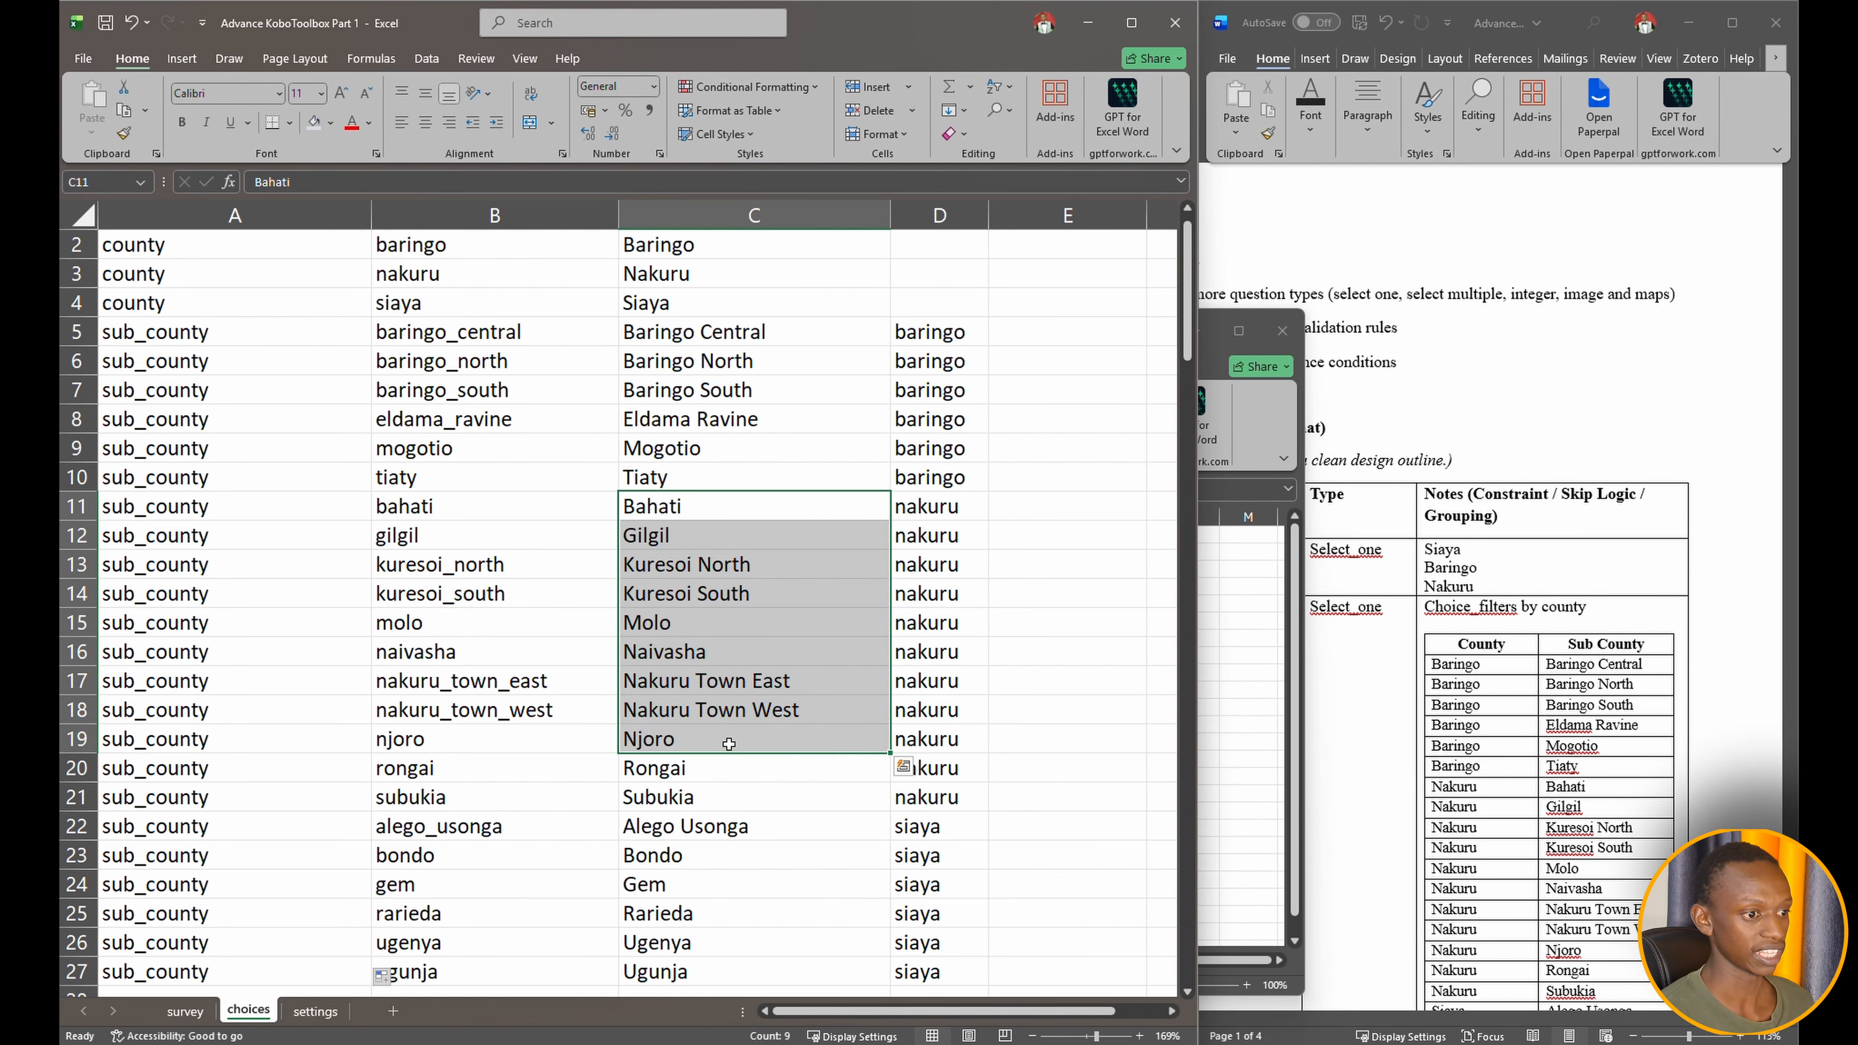
pyautogui.click(930, 737)
pyautogui.scroll(1, 780, 905)
pyautogui.hscroll(1, 780, 905)
pyautogui.hscroll(-1, 915, 257)
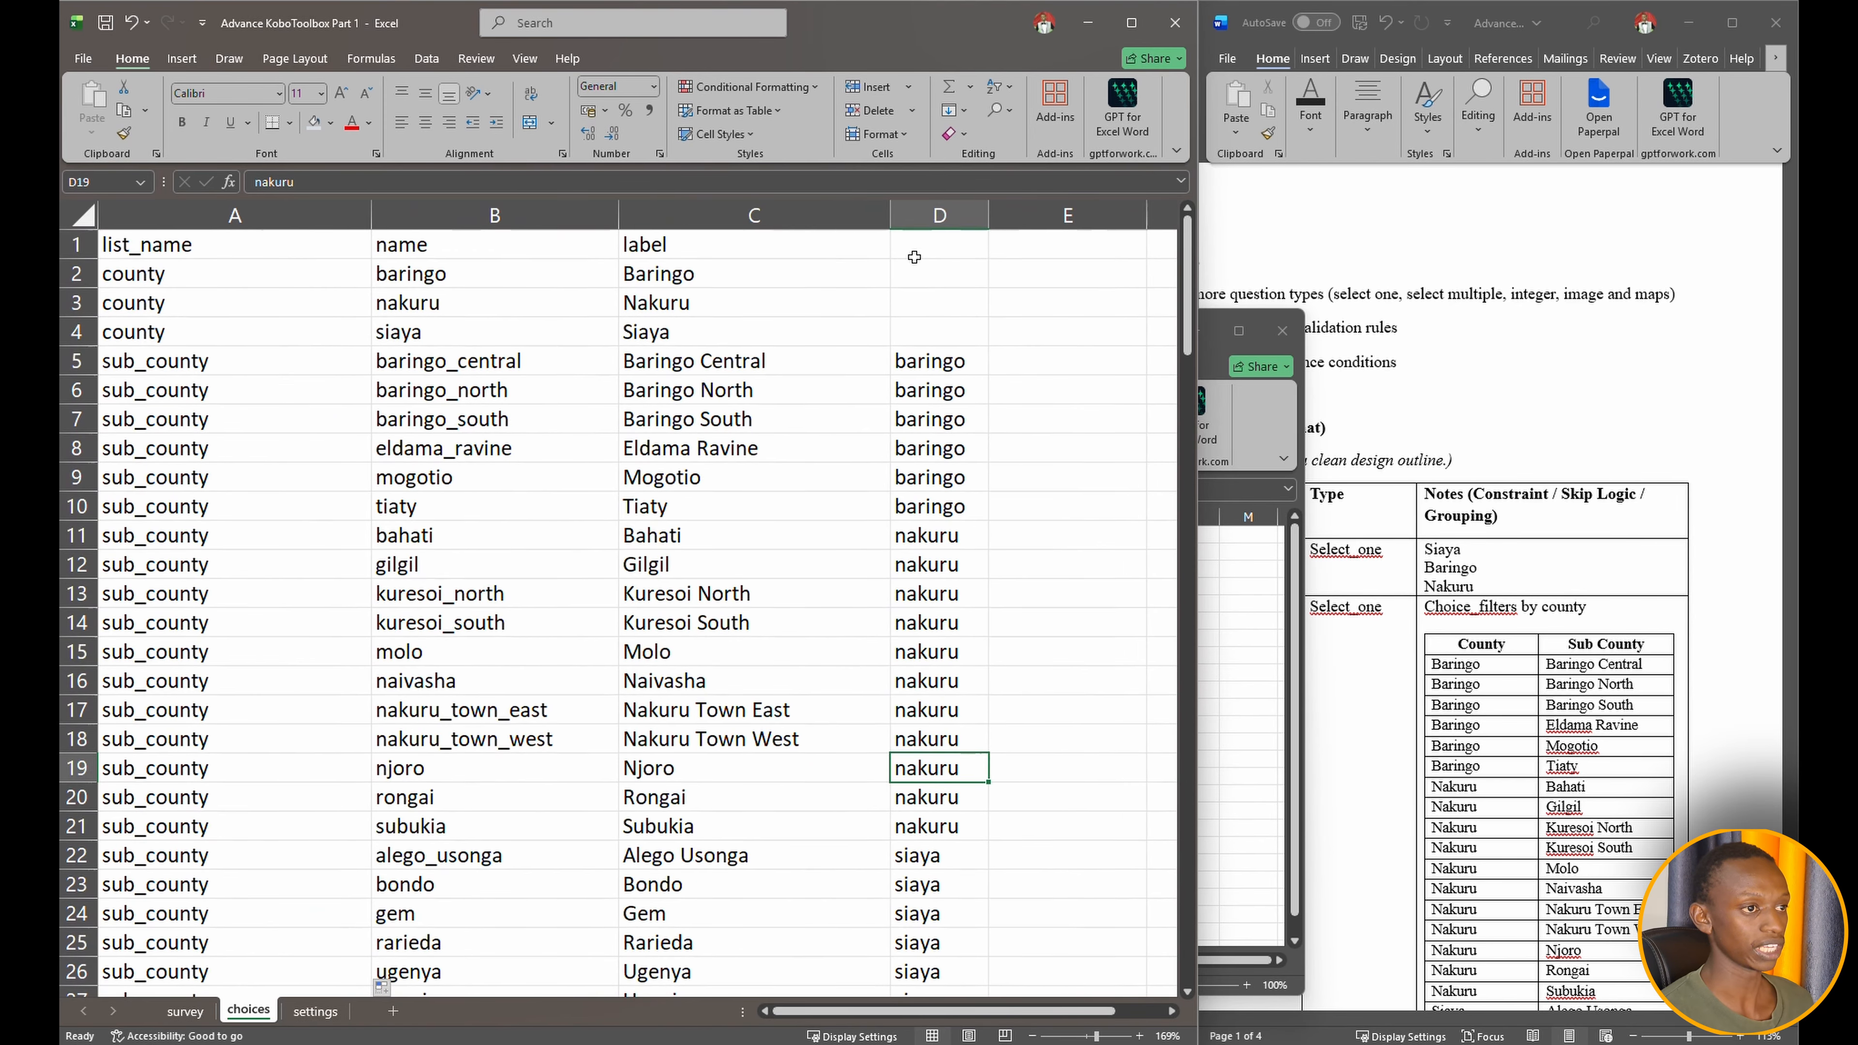
# Add the header county above the parent-county column in D1.
pyautogui.click(914, 257)
pyautogui.write('county')
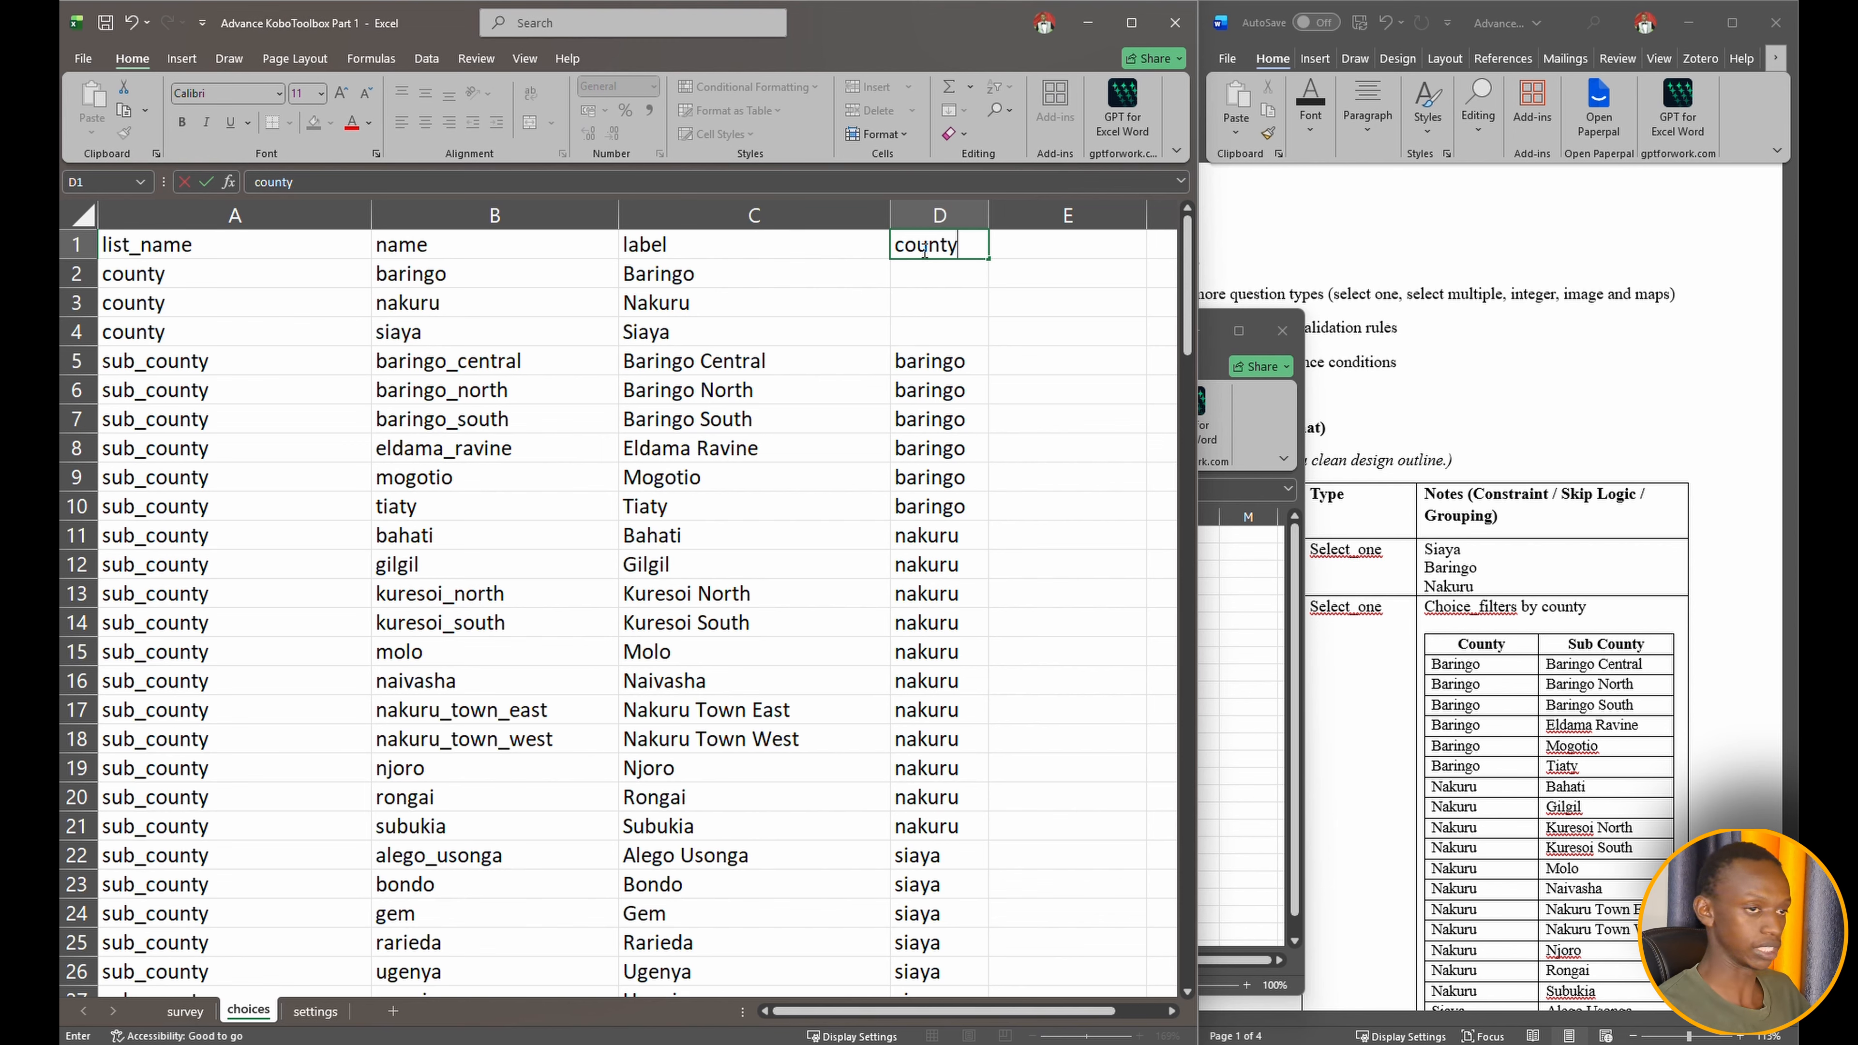
pyautogui.press('Return')
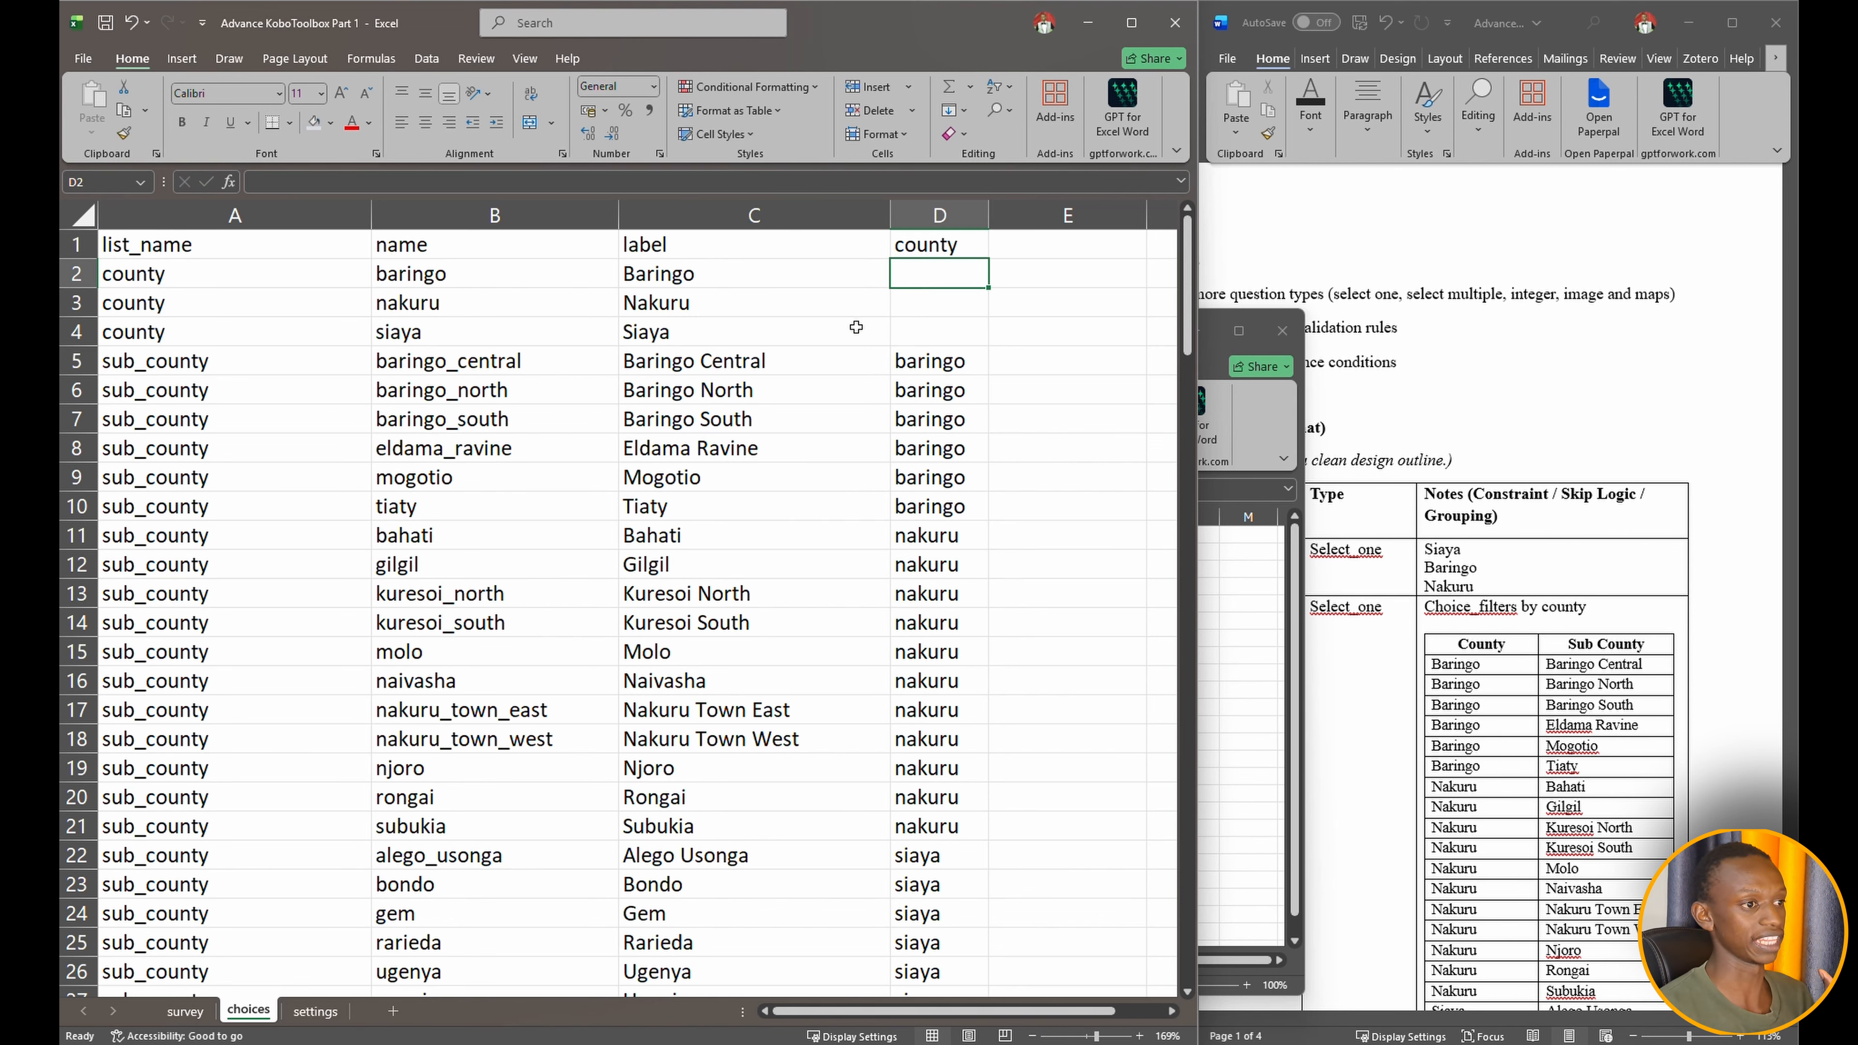
# Review the 'Choice_filters by county' note in the form design document.
pyautogui.click(186, 1012)
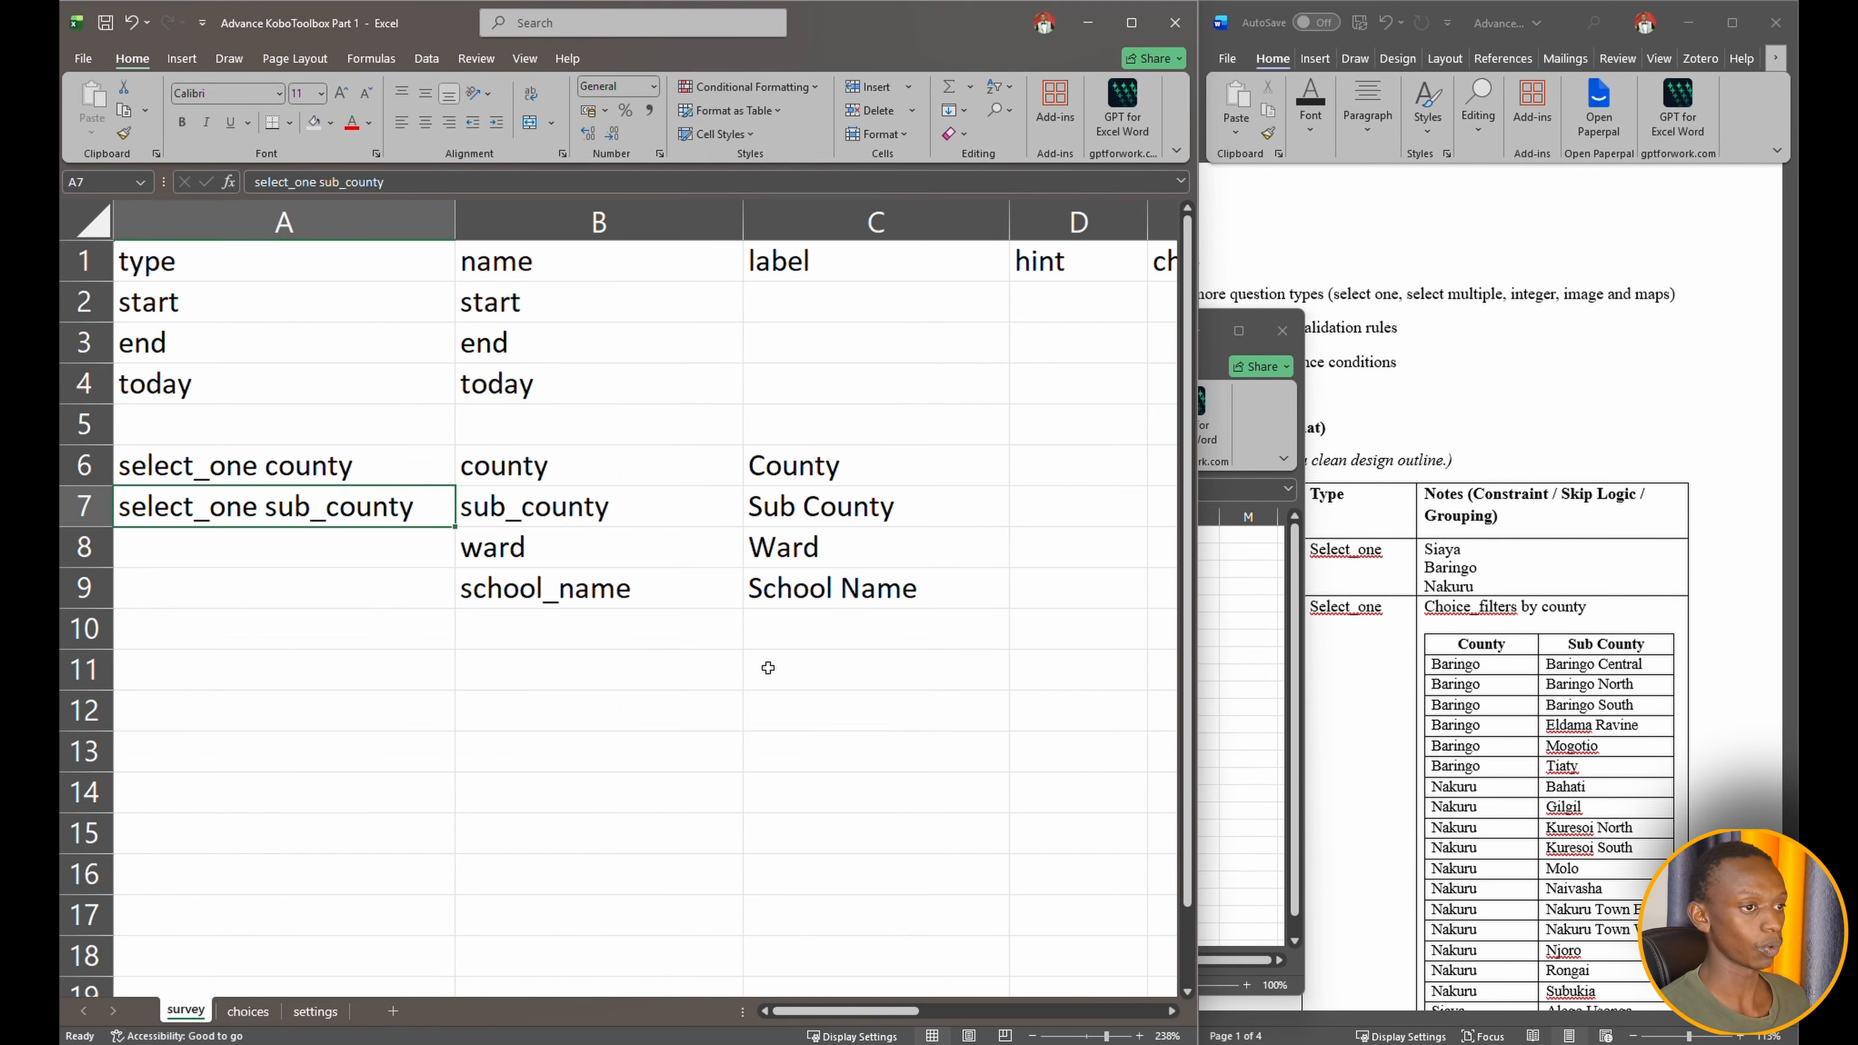
pyautogui.click(1447, 601)
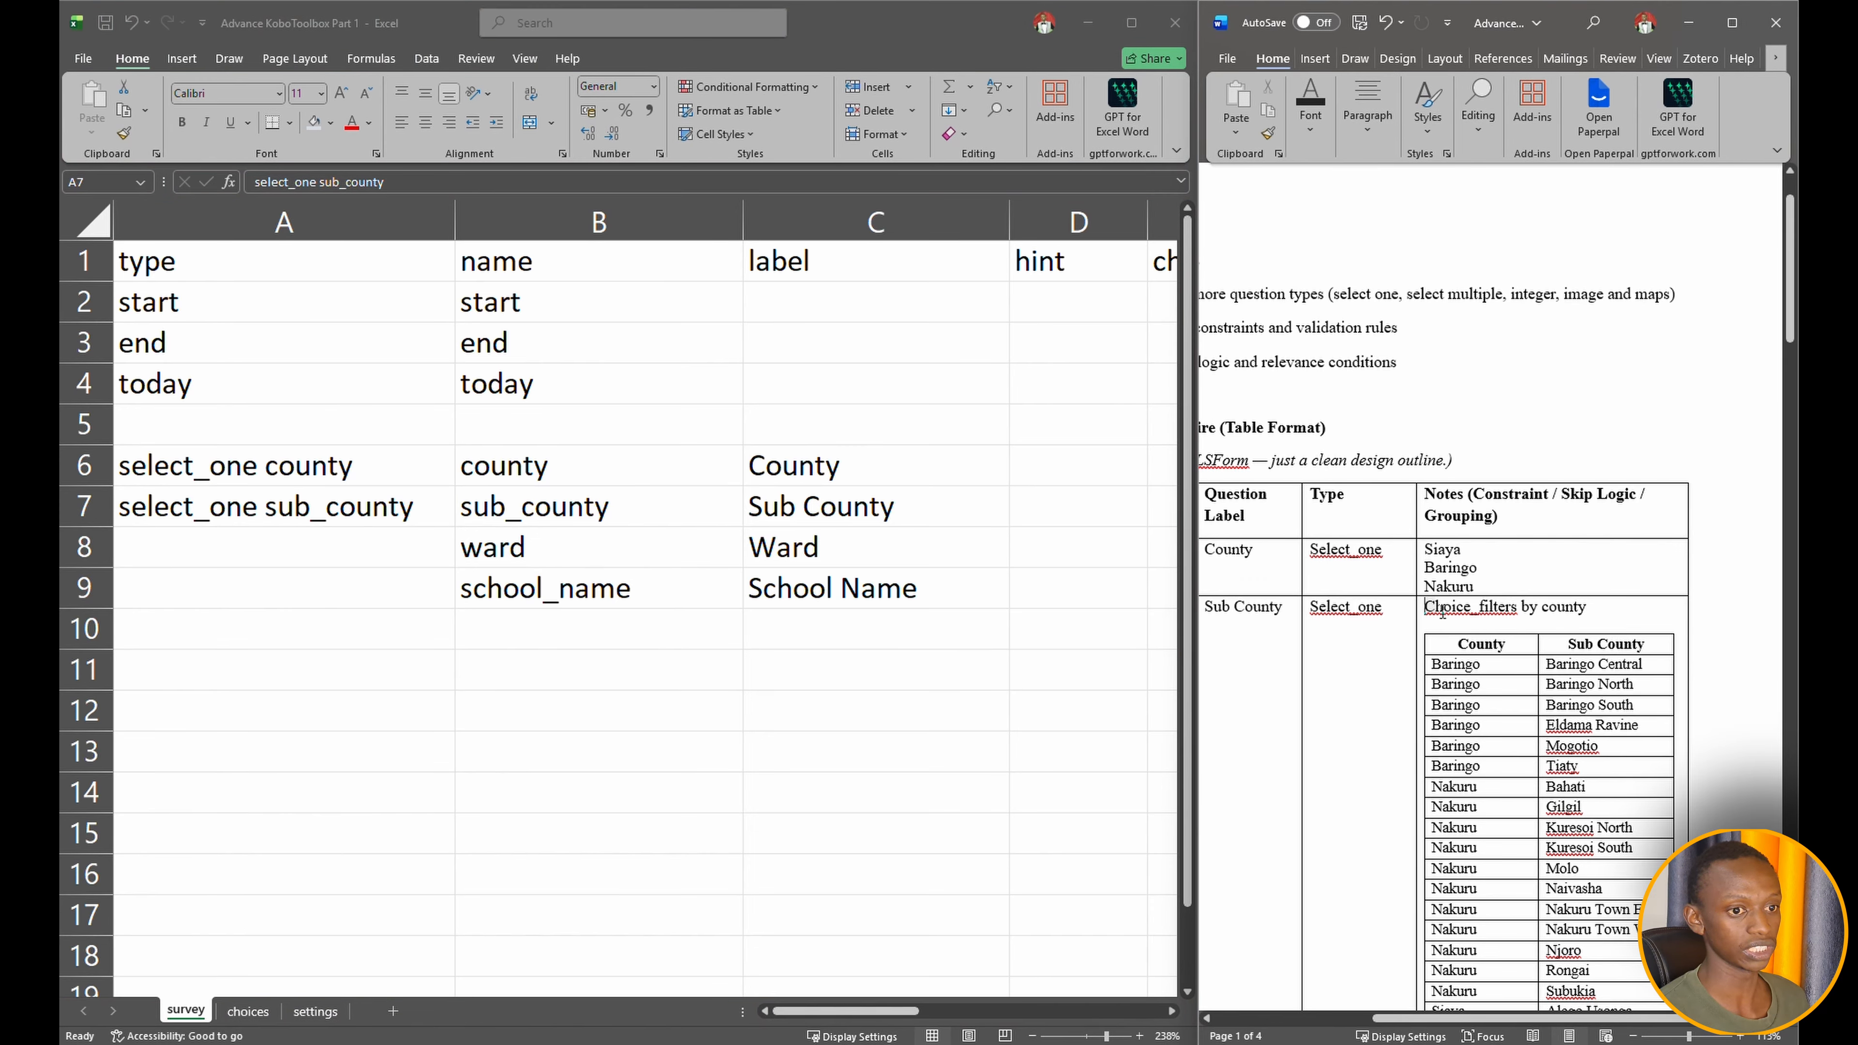
pyautogui.moveTo(1443, 612); pyautogui.dragTo(1584, 615)
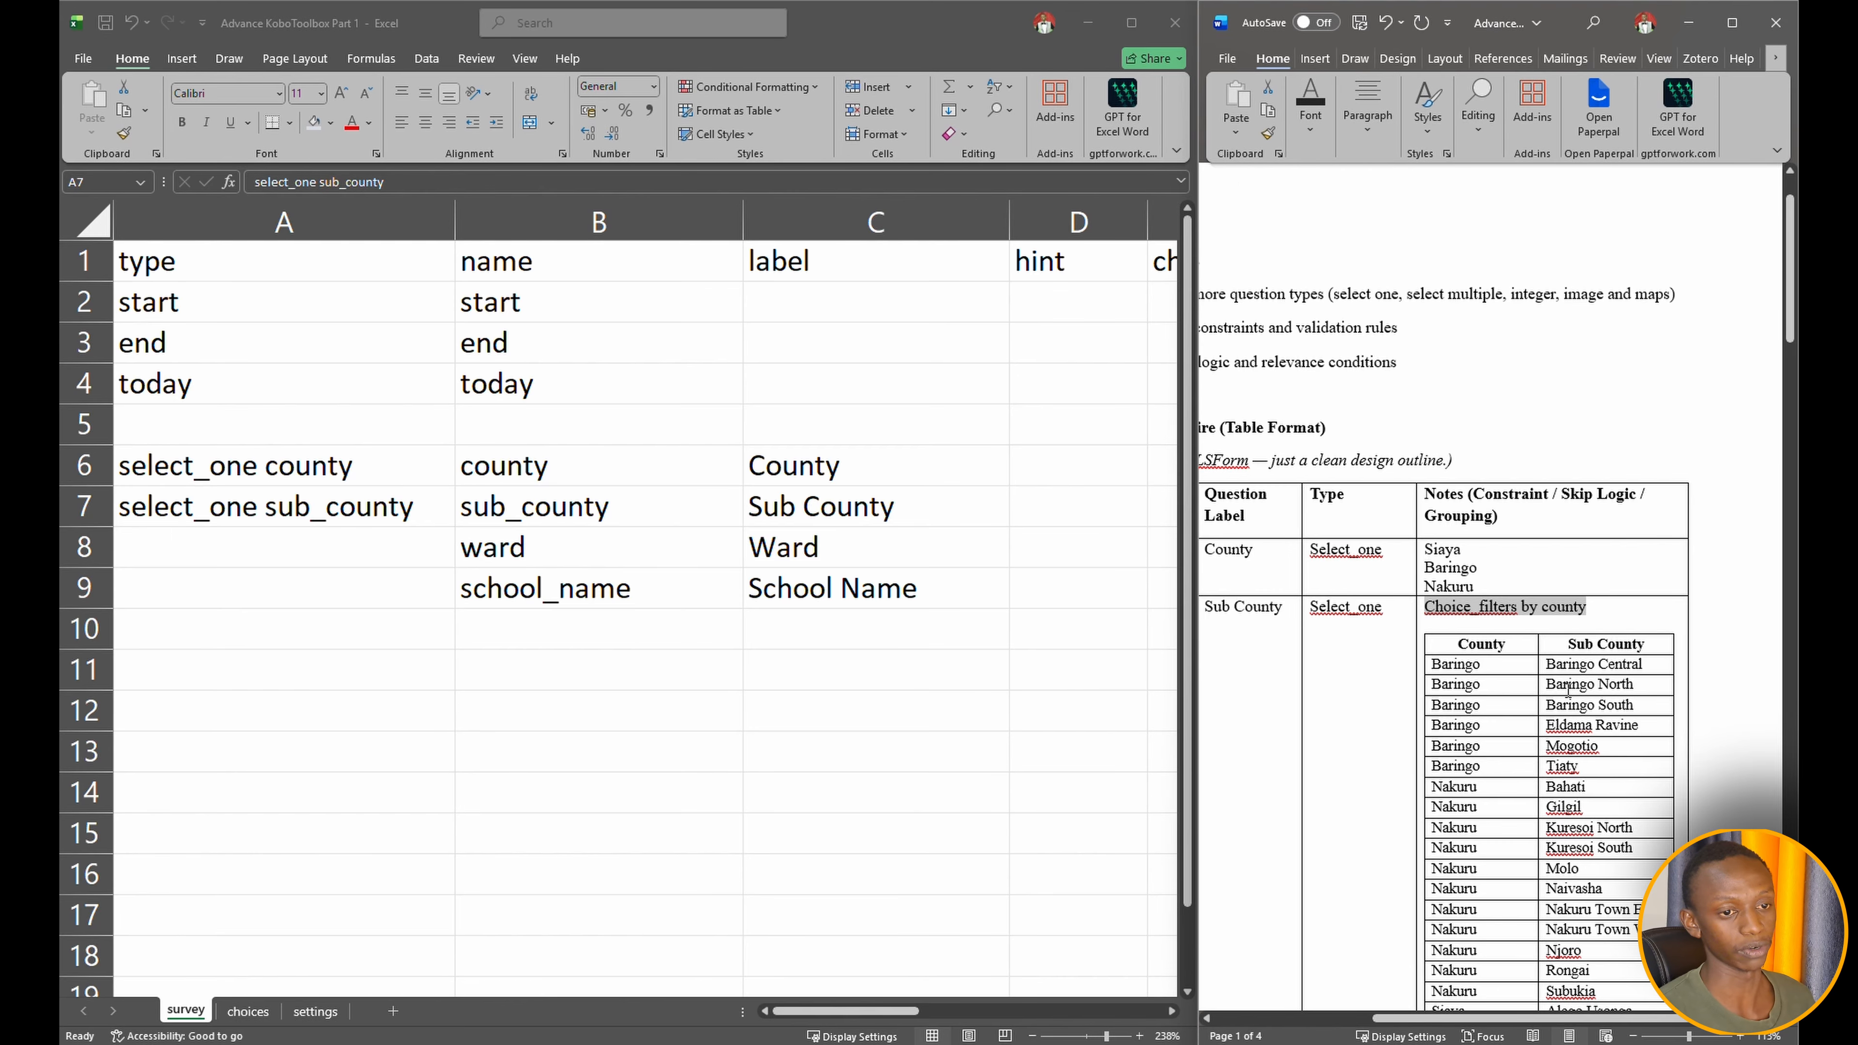
pyautogui.scroll(-3, 1568, 688)
pyautogui.keyDown('ctrl'); pyautogui.scroll(6, 1568, 688); pyautogui.keyUp('ctrl')
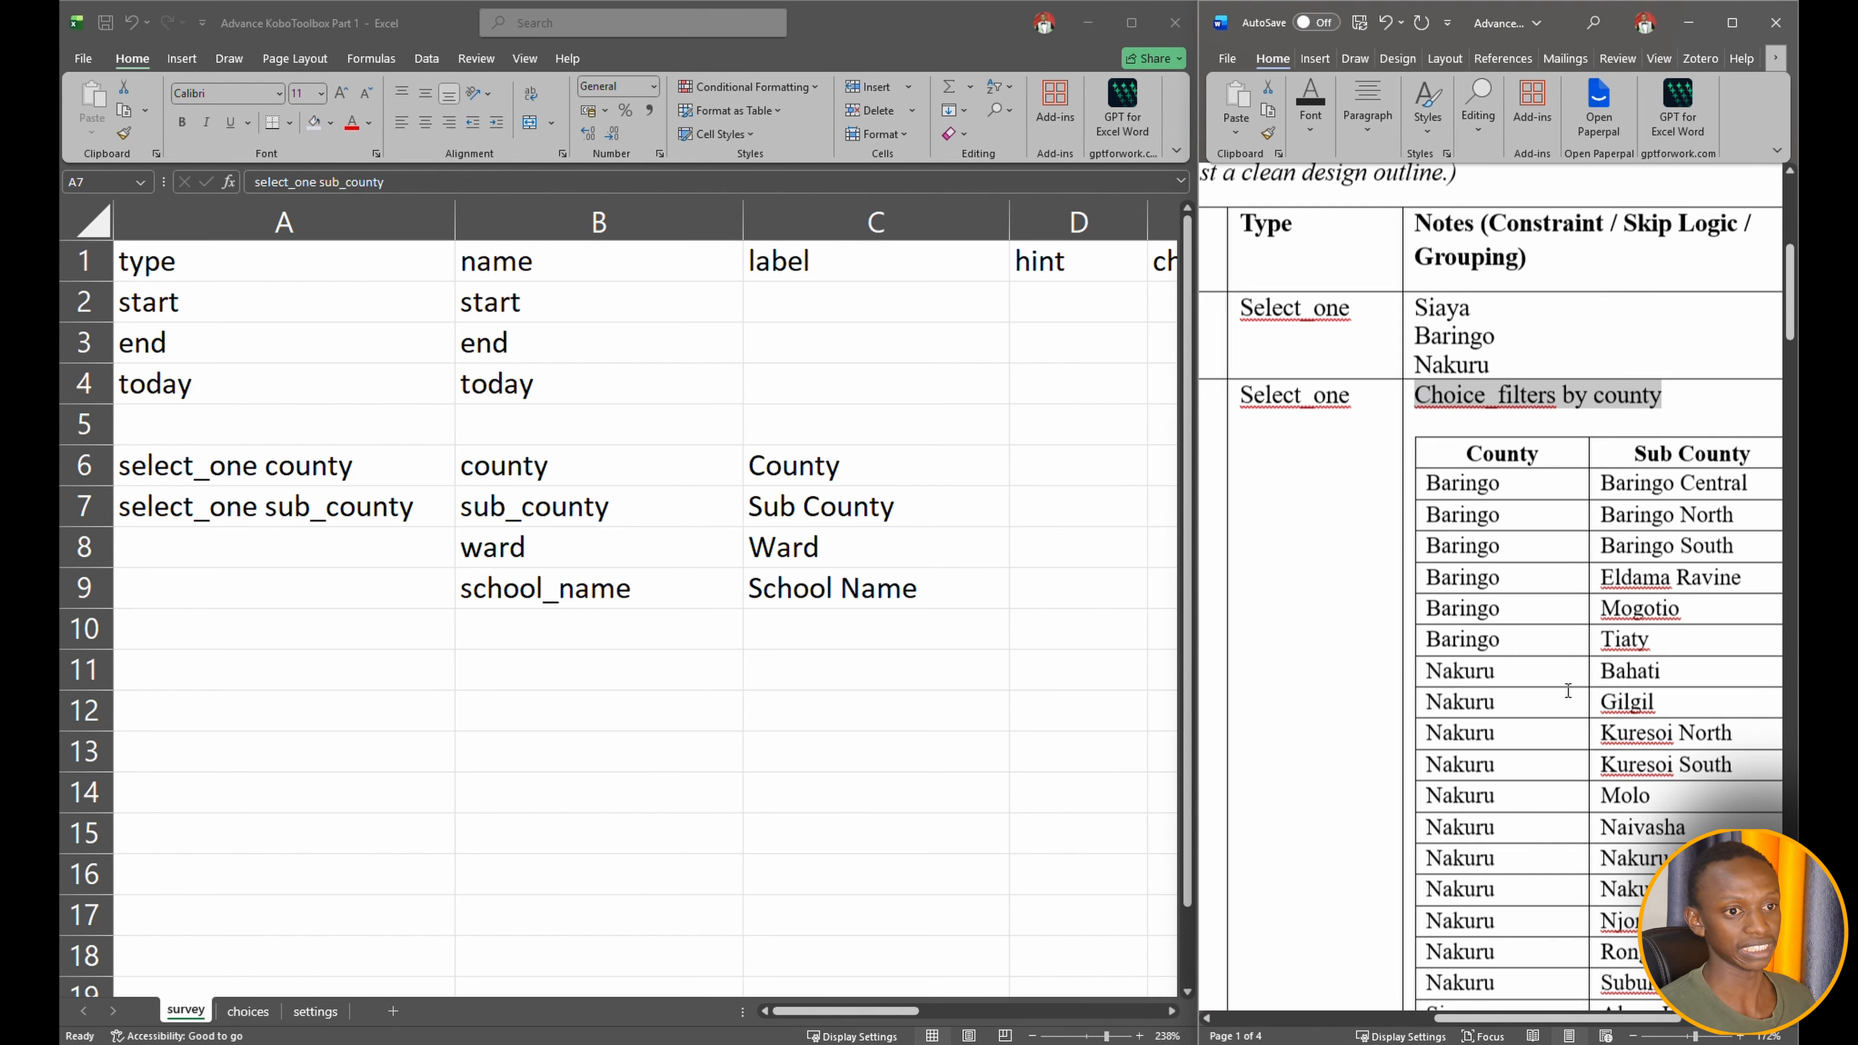
pyautogui.scroll(-1, 1568, 691)
pyautogui.hscroll(-1, 1568, 691)
pyautogui.hscroll(1, 1568, 691)
pyautogui.scroll(-1, 1568, 691)
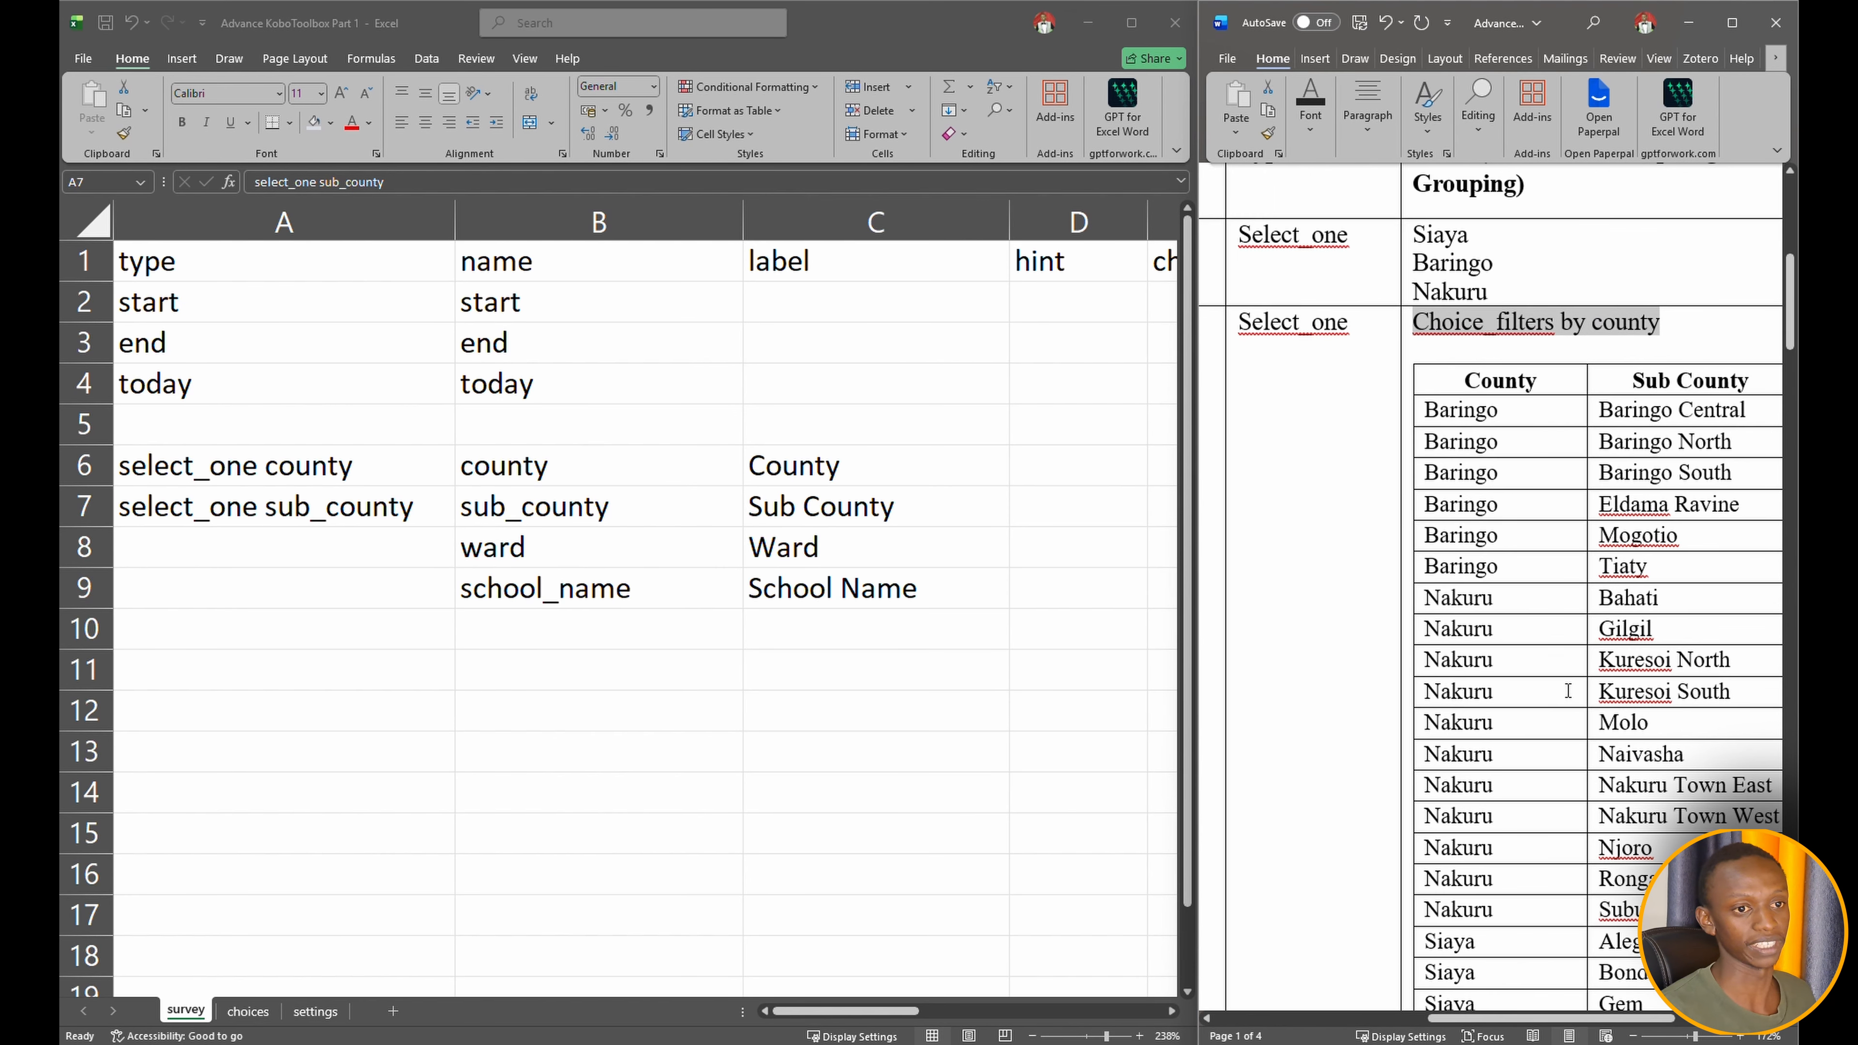
pyautogui.hscroll(3, 1568, 691)
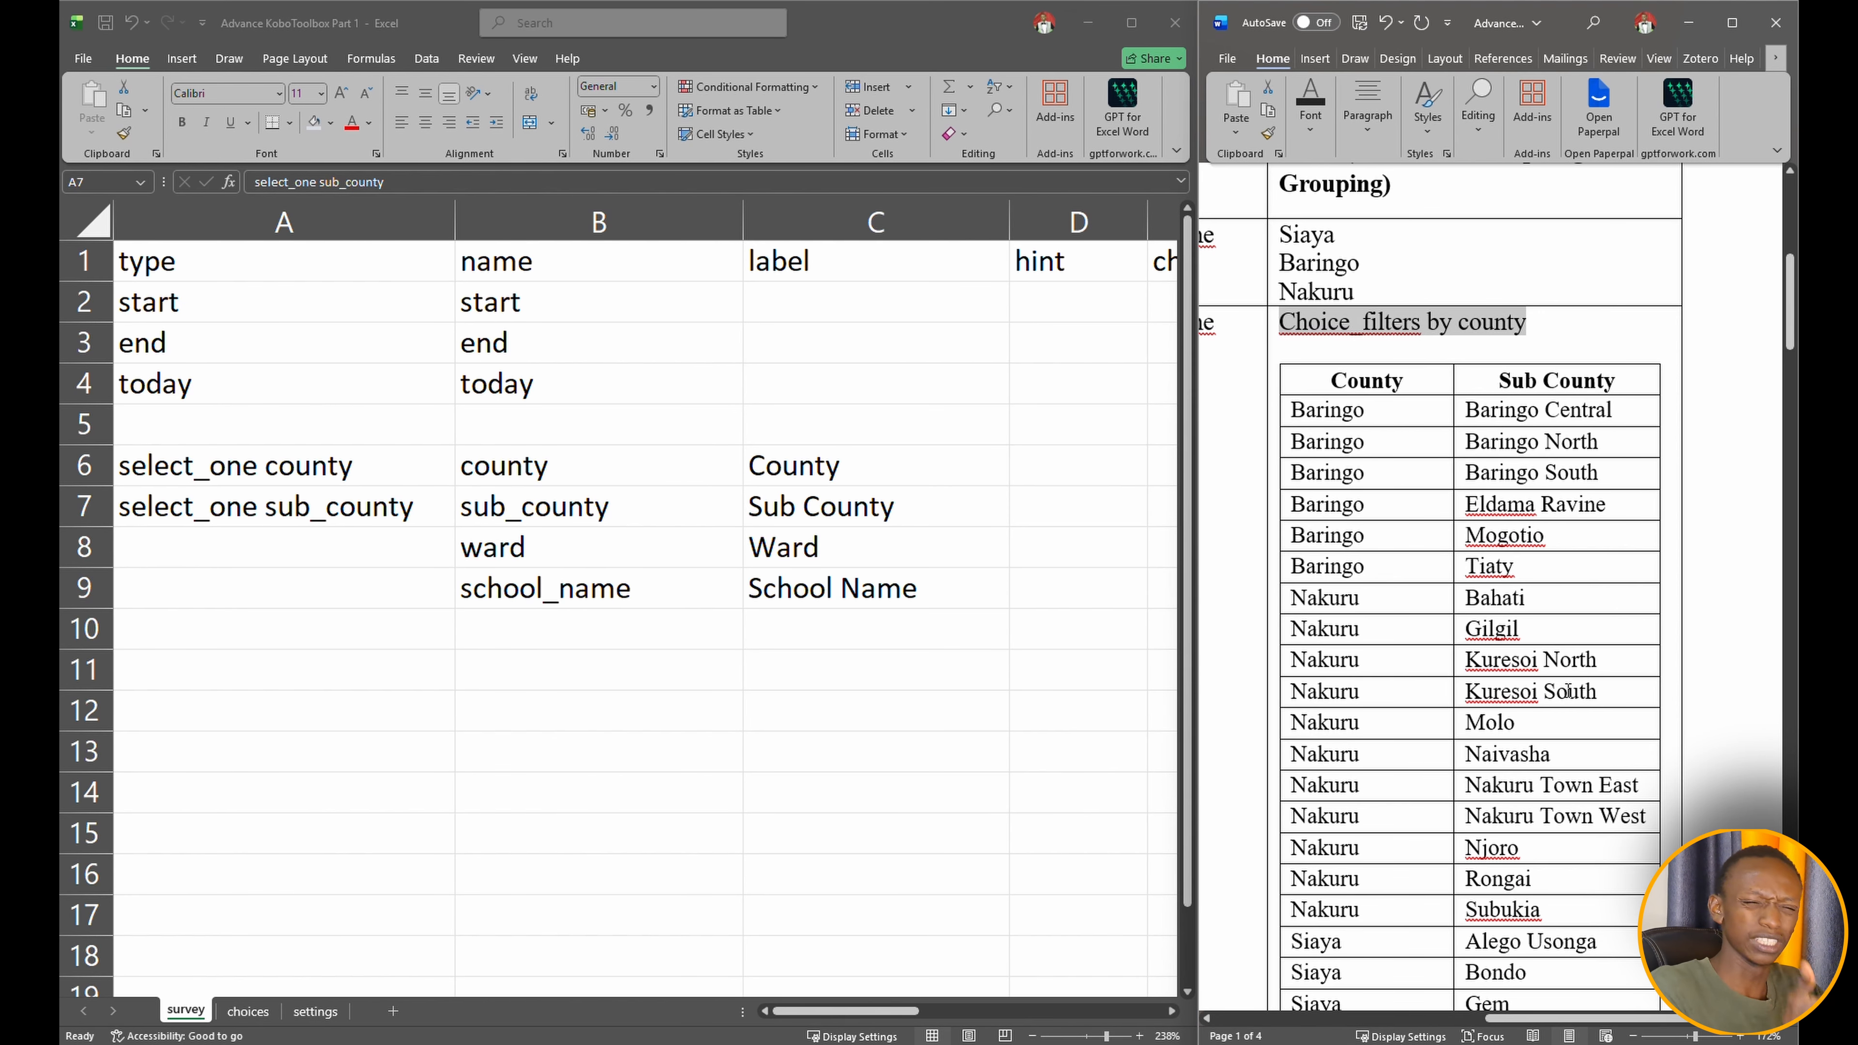
# Select all sub-county names B5:B27 on the choices sheet, then return to the survey sheet.
pyautogui.click(247, 1012)
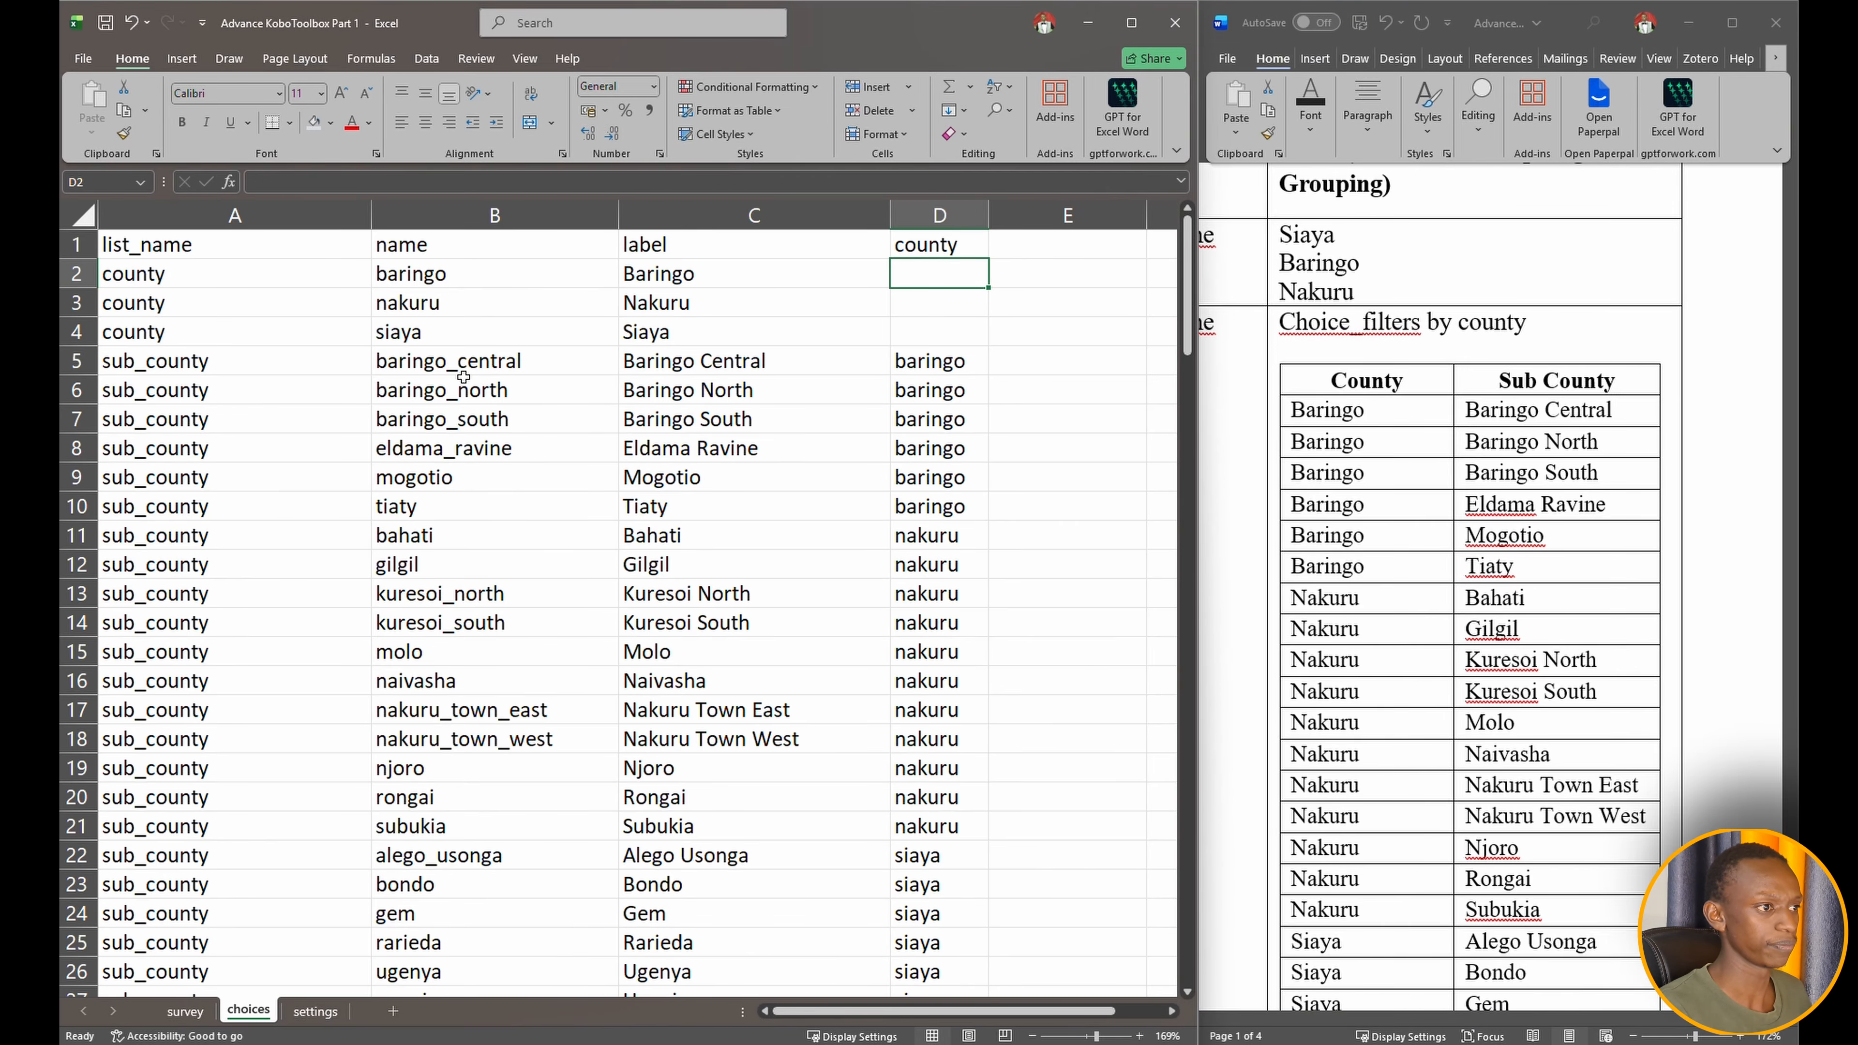
pyautogui.click(483, 362)
pyautogui.hotkey('ctrl', 'shift', 'Down')
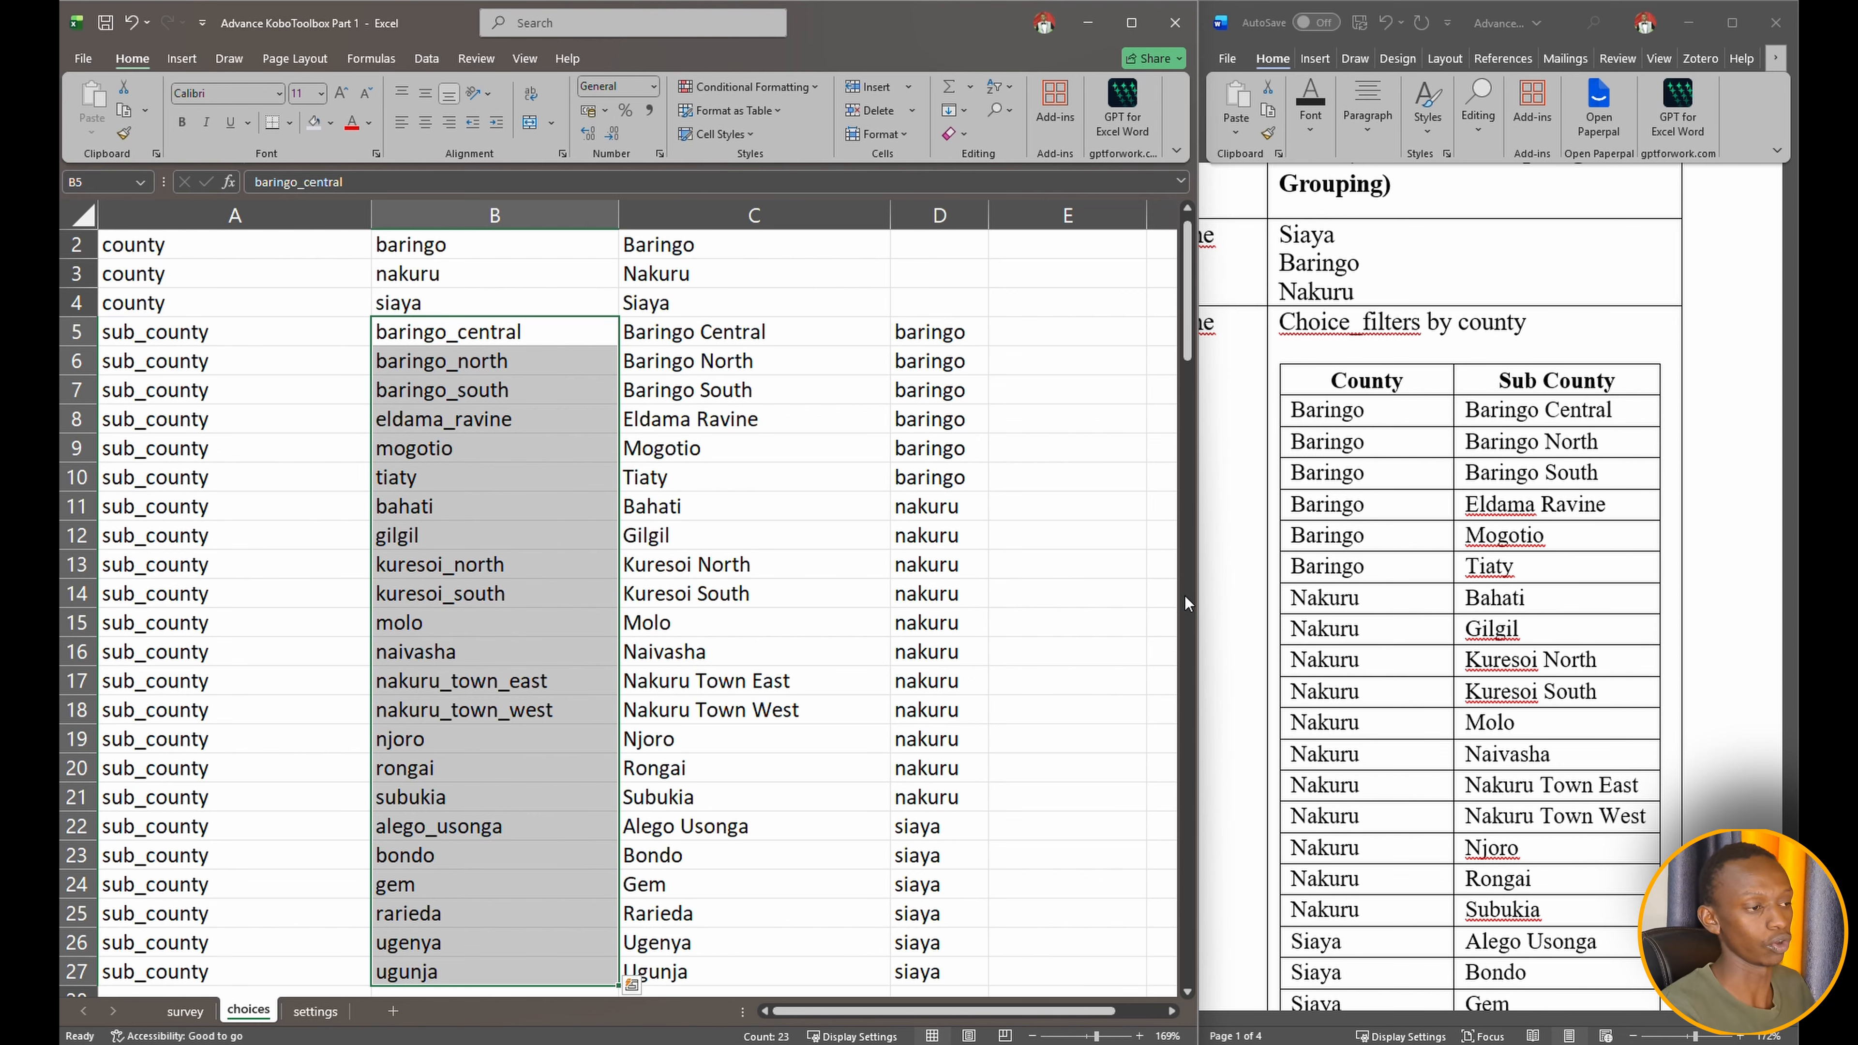
pyautogui.scroll(-1, 929, 619)
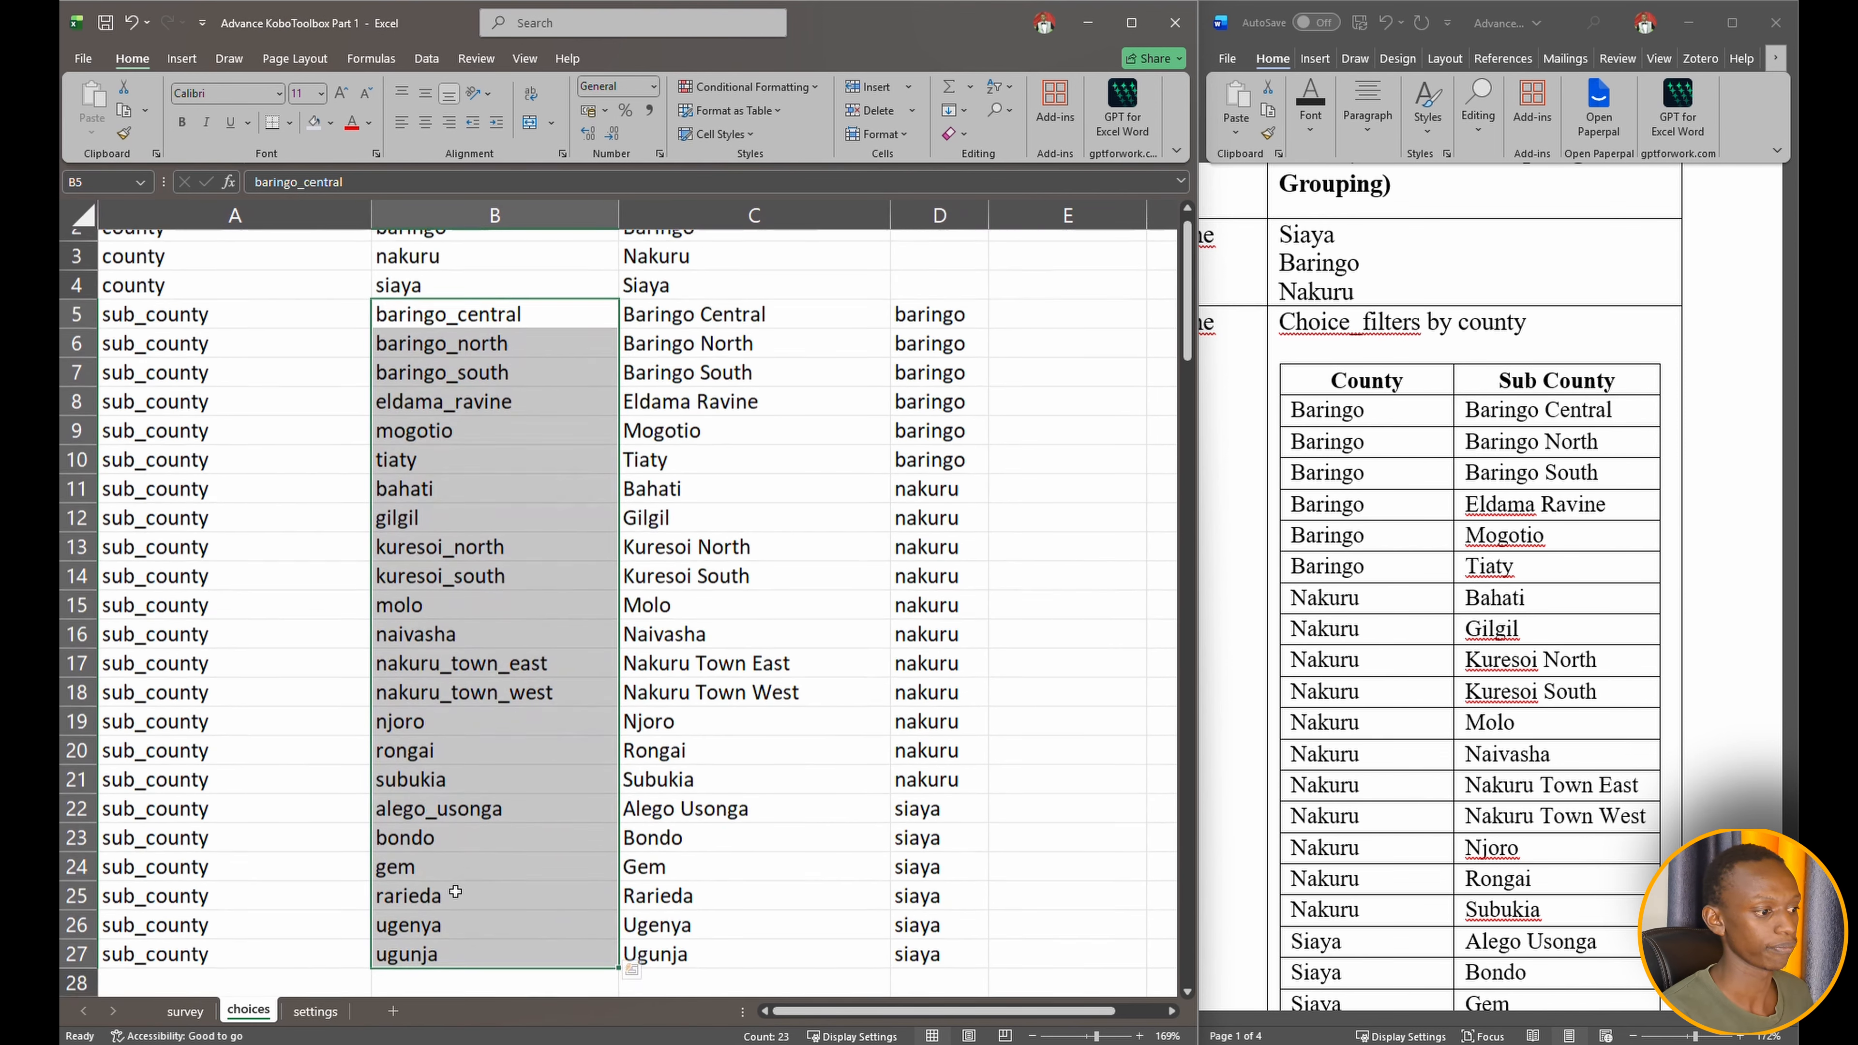
pyautogui.click(186, 1011)
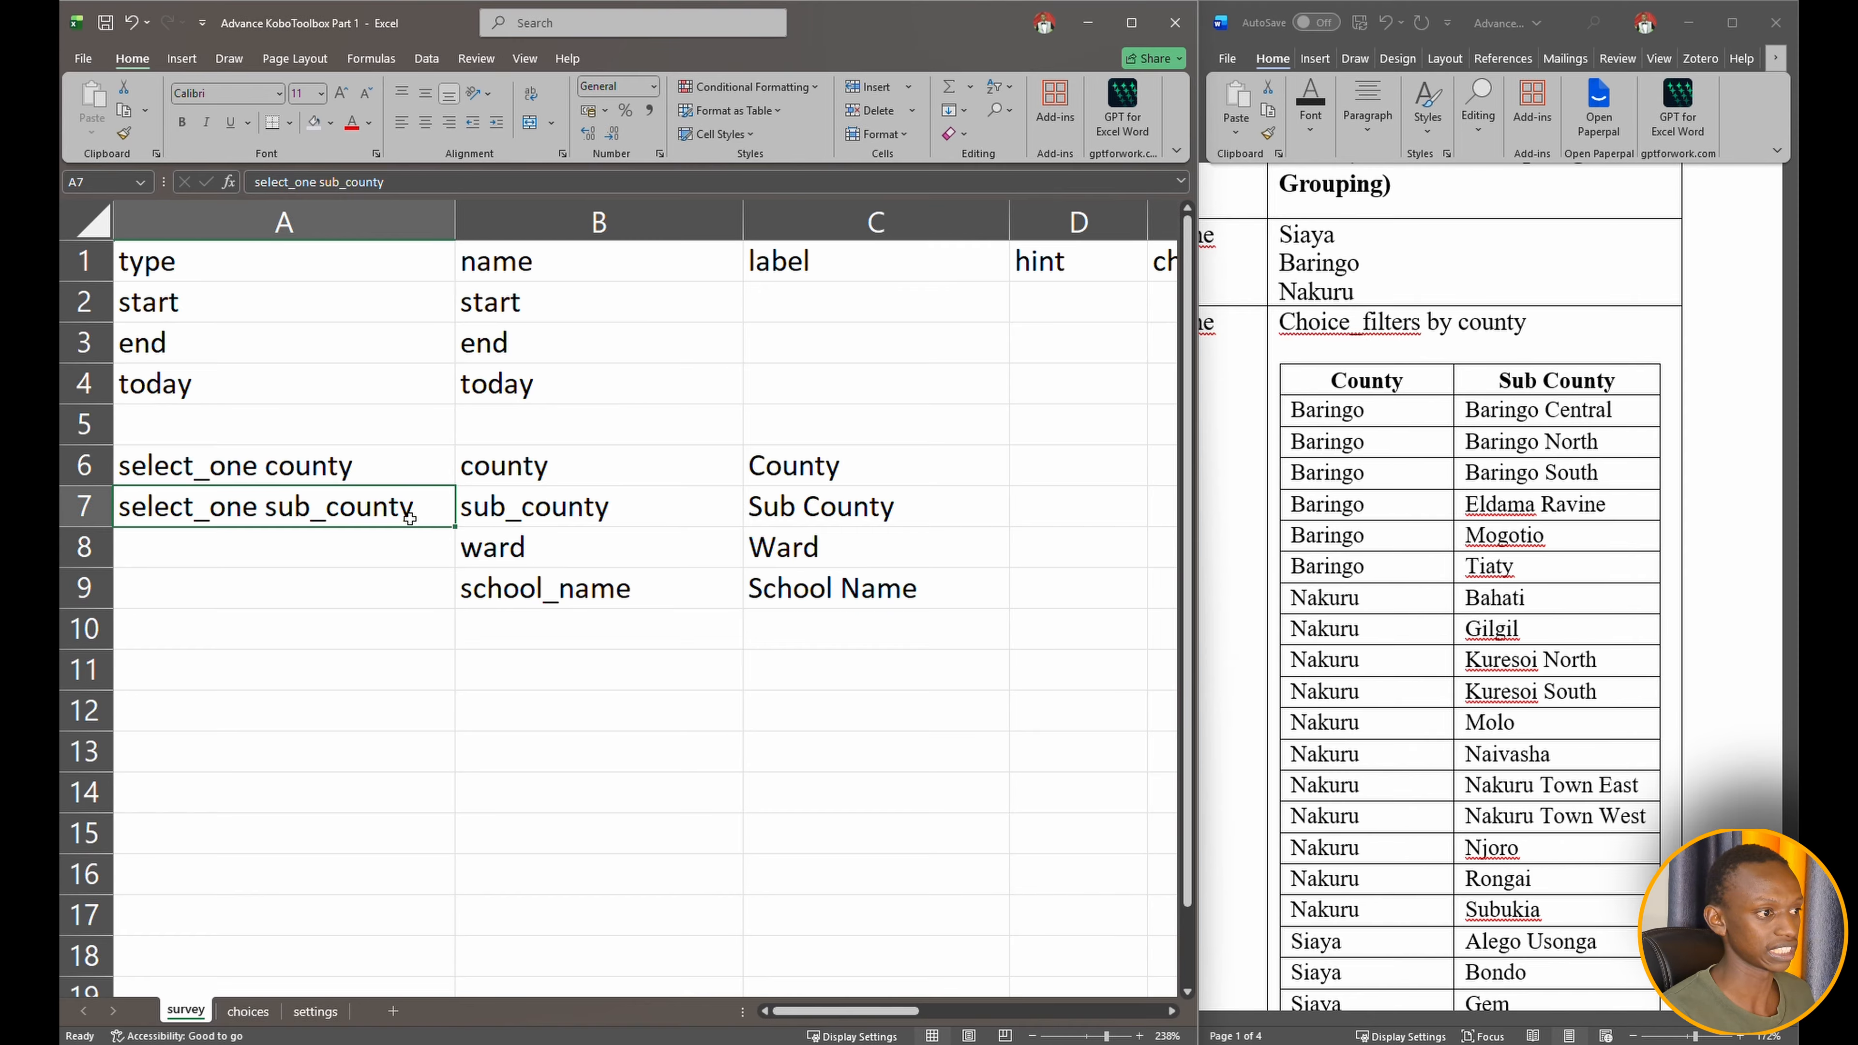
# Enter county = ${county} in the Sub County row's choice_filter cell.
pyautogui.hscroll(5, 753, 498)
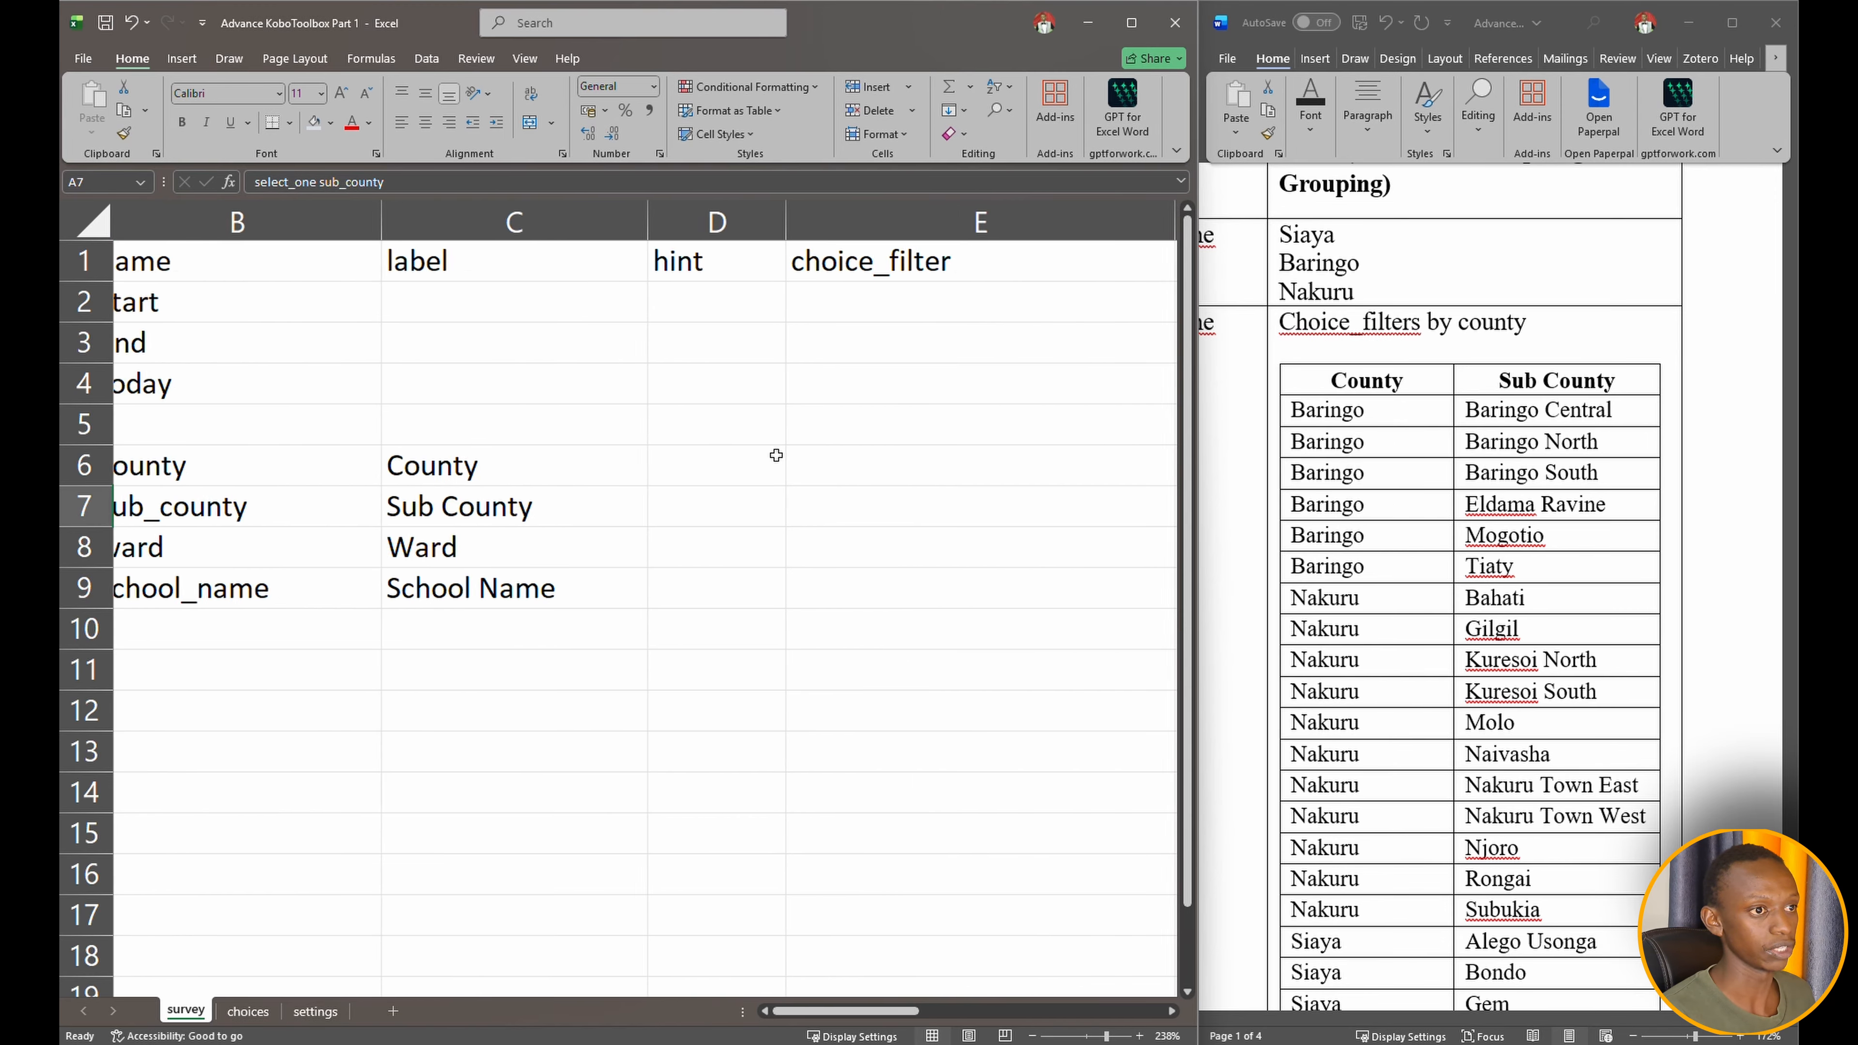
pyautogui.click(999, 260)
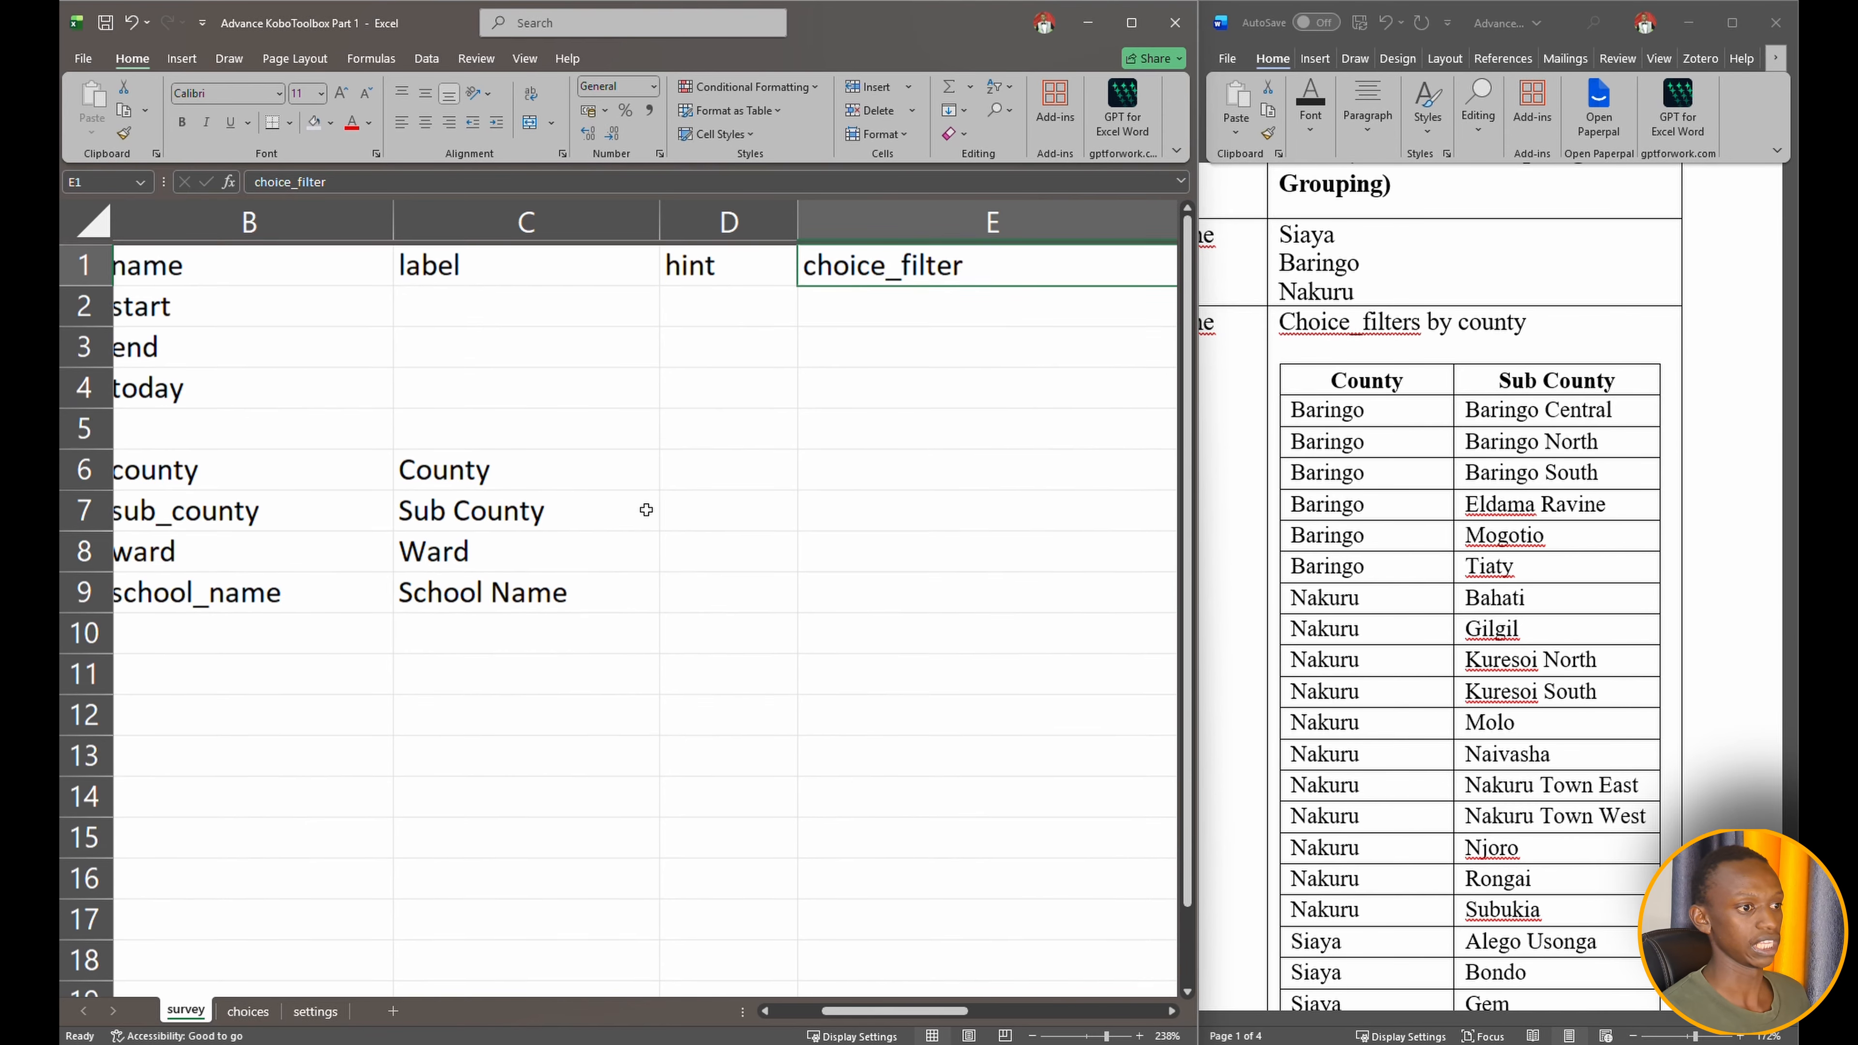
pyautogui.click(622, 514)
pyautogui.press('Right')
pyautogui.press('Right')
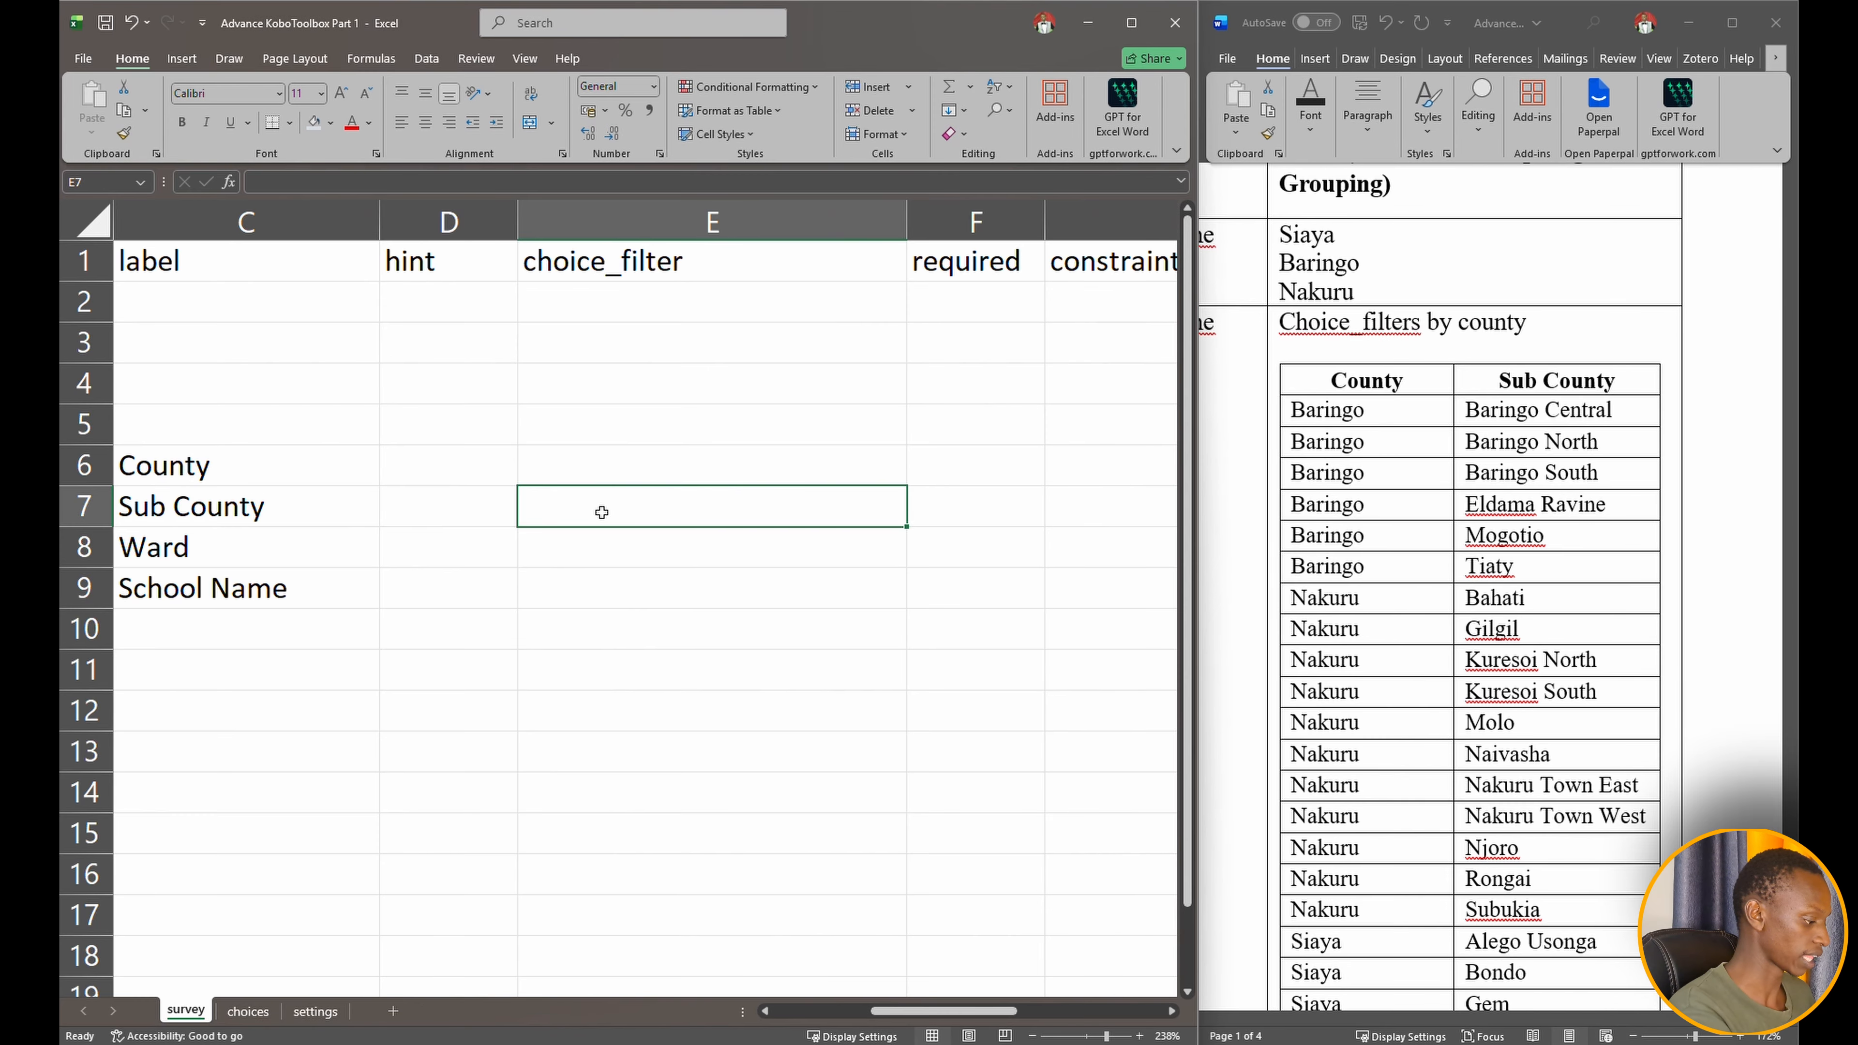
pyautogui.write('county =')
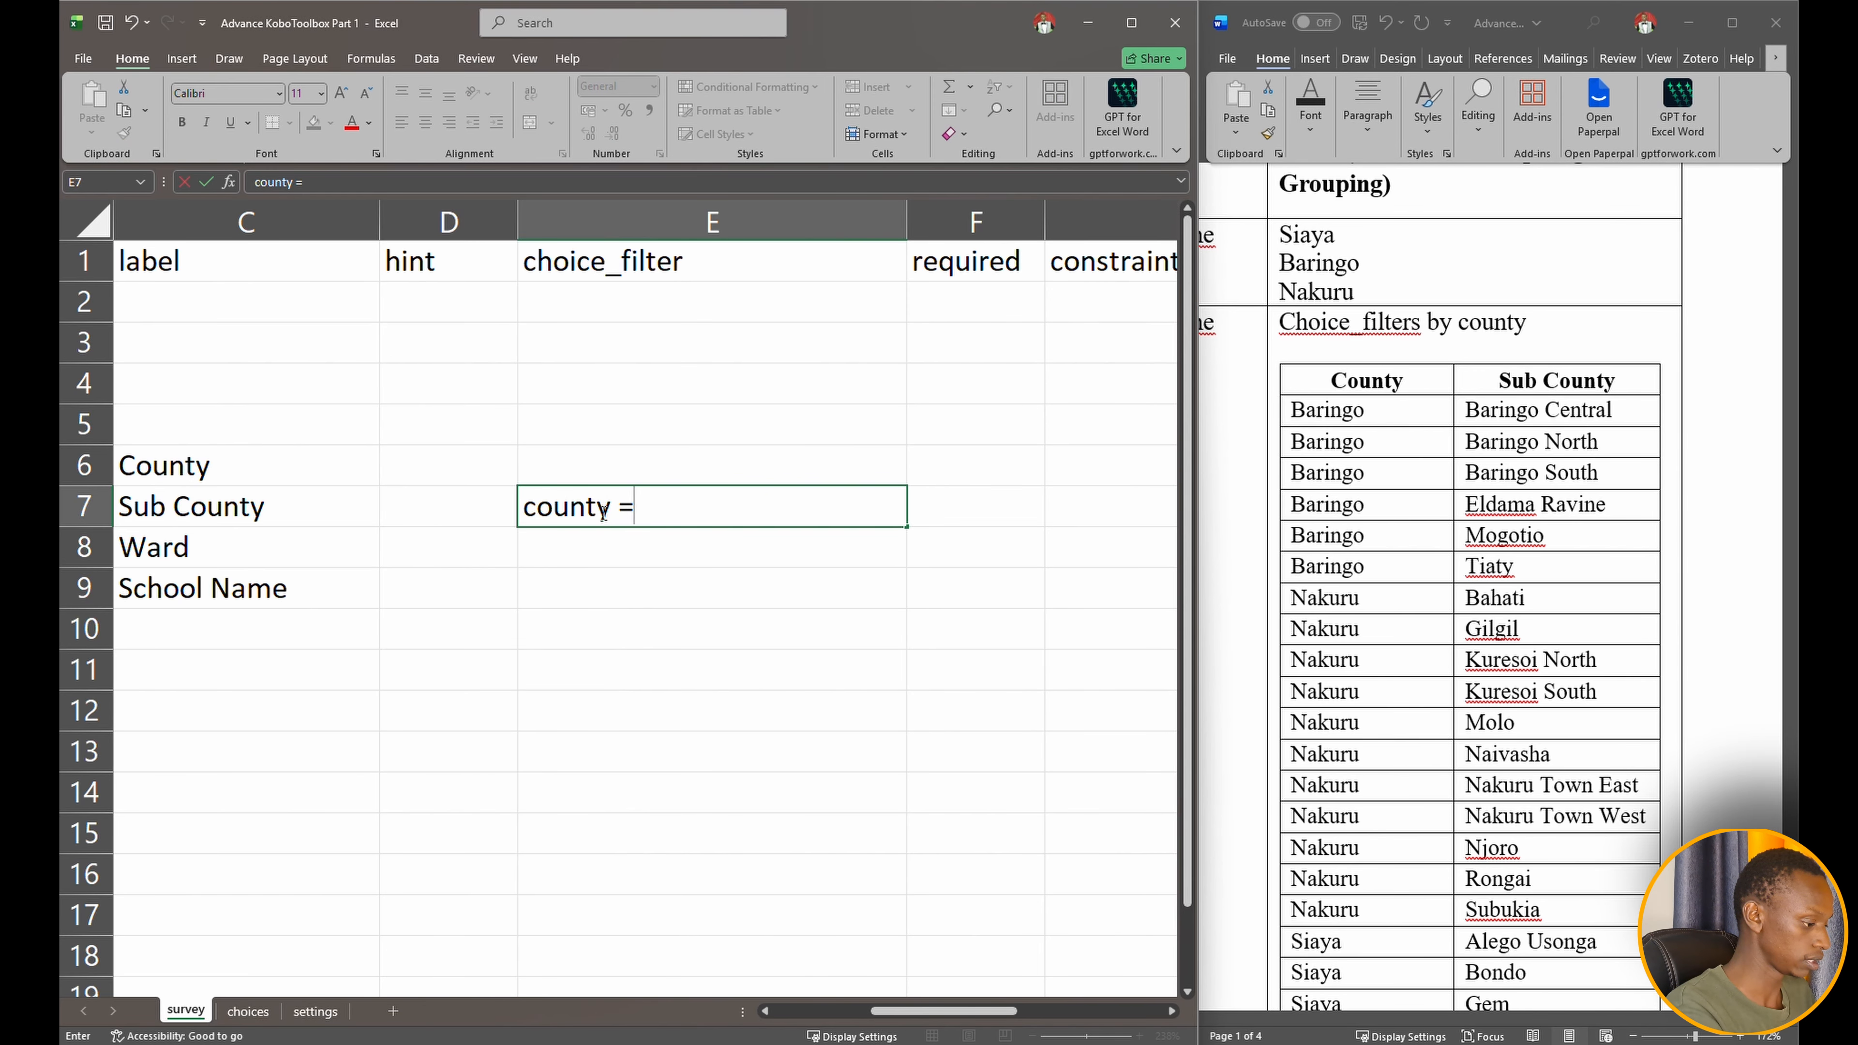
pyautogui.write(' ${county')
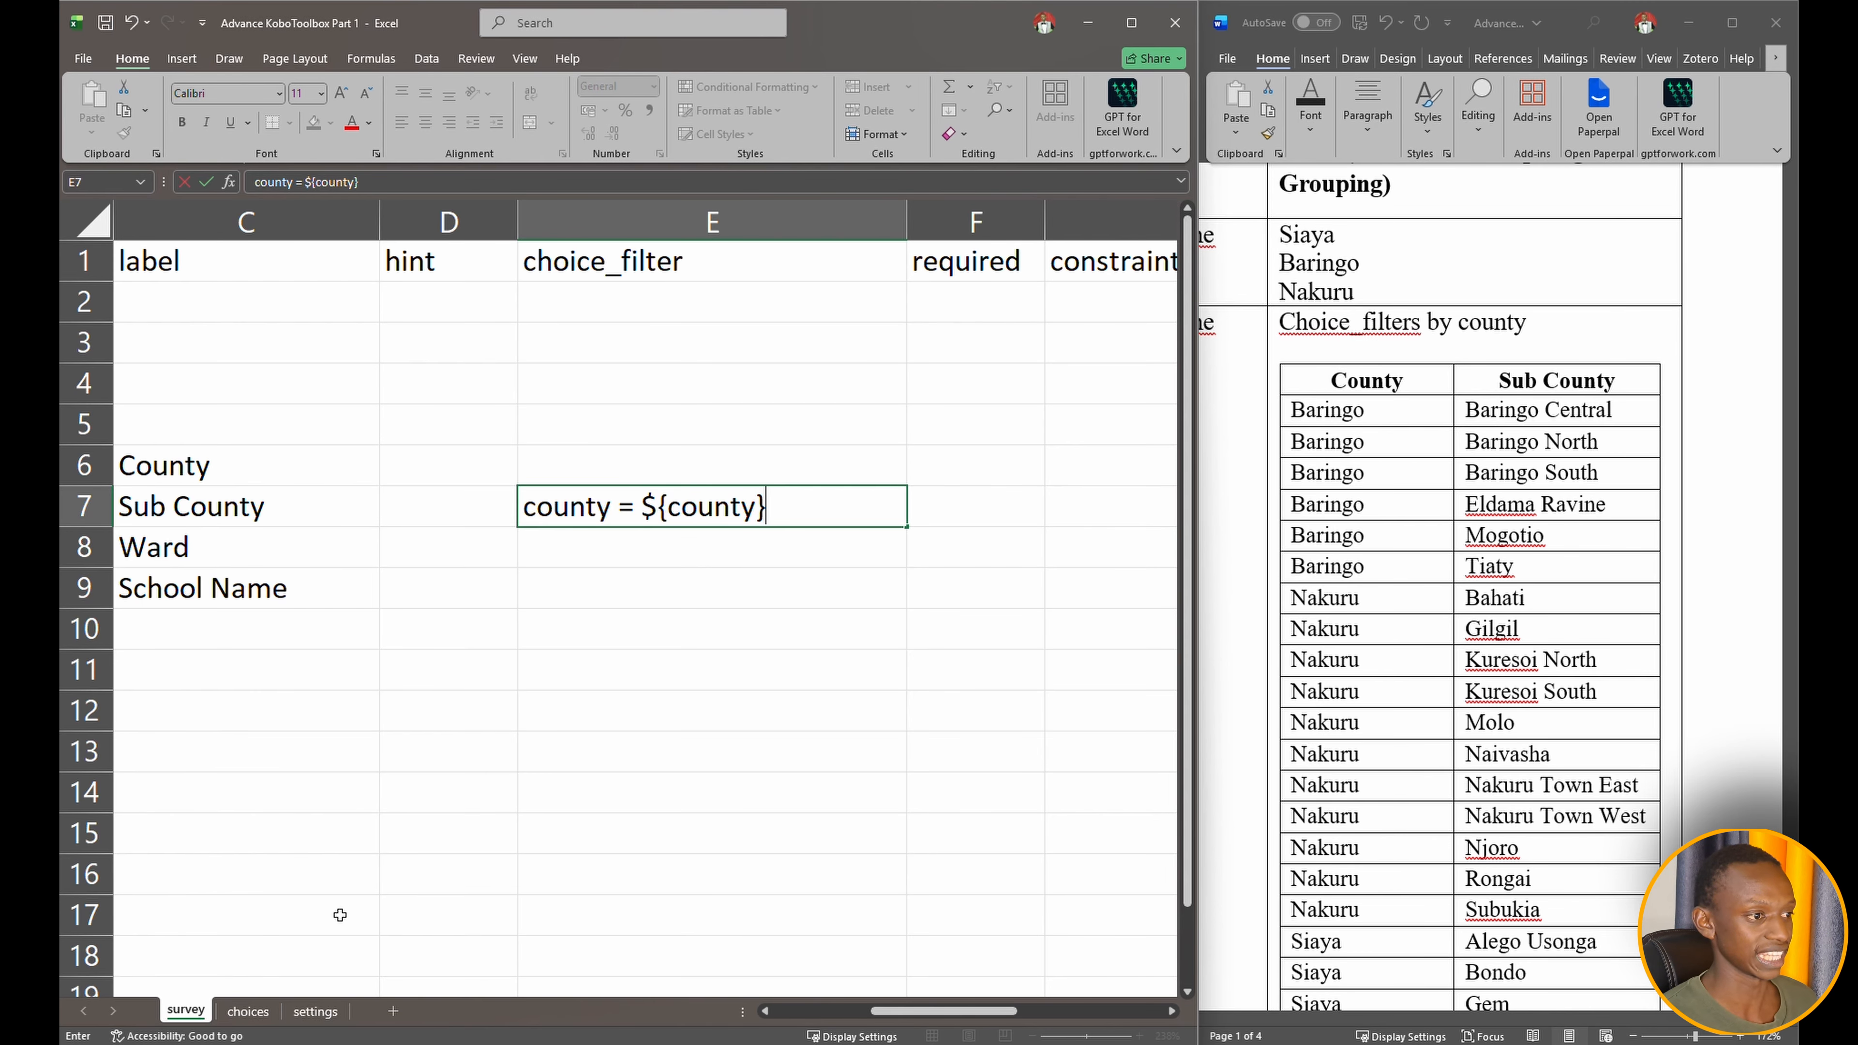
pyautogui.click(257, 1016)
# Freeze the top row of the choices sheet so the list_name, name, label, county headers stay visible.
pyautogui.scroll(1, 905, 311)
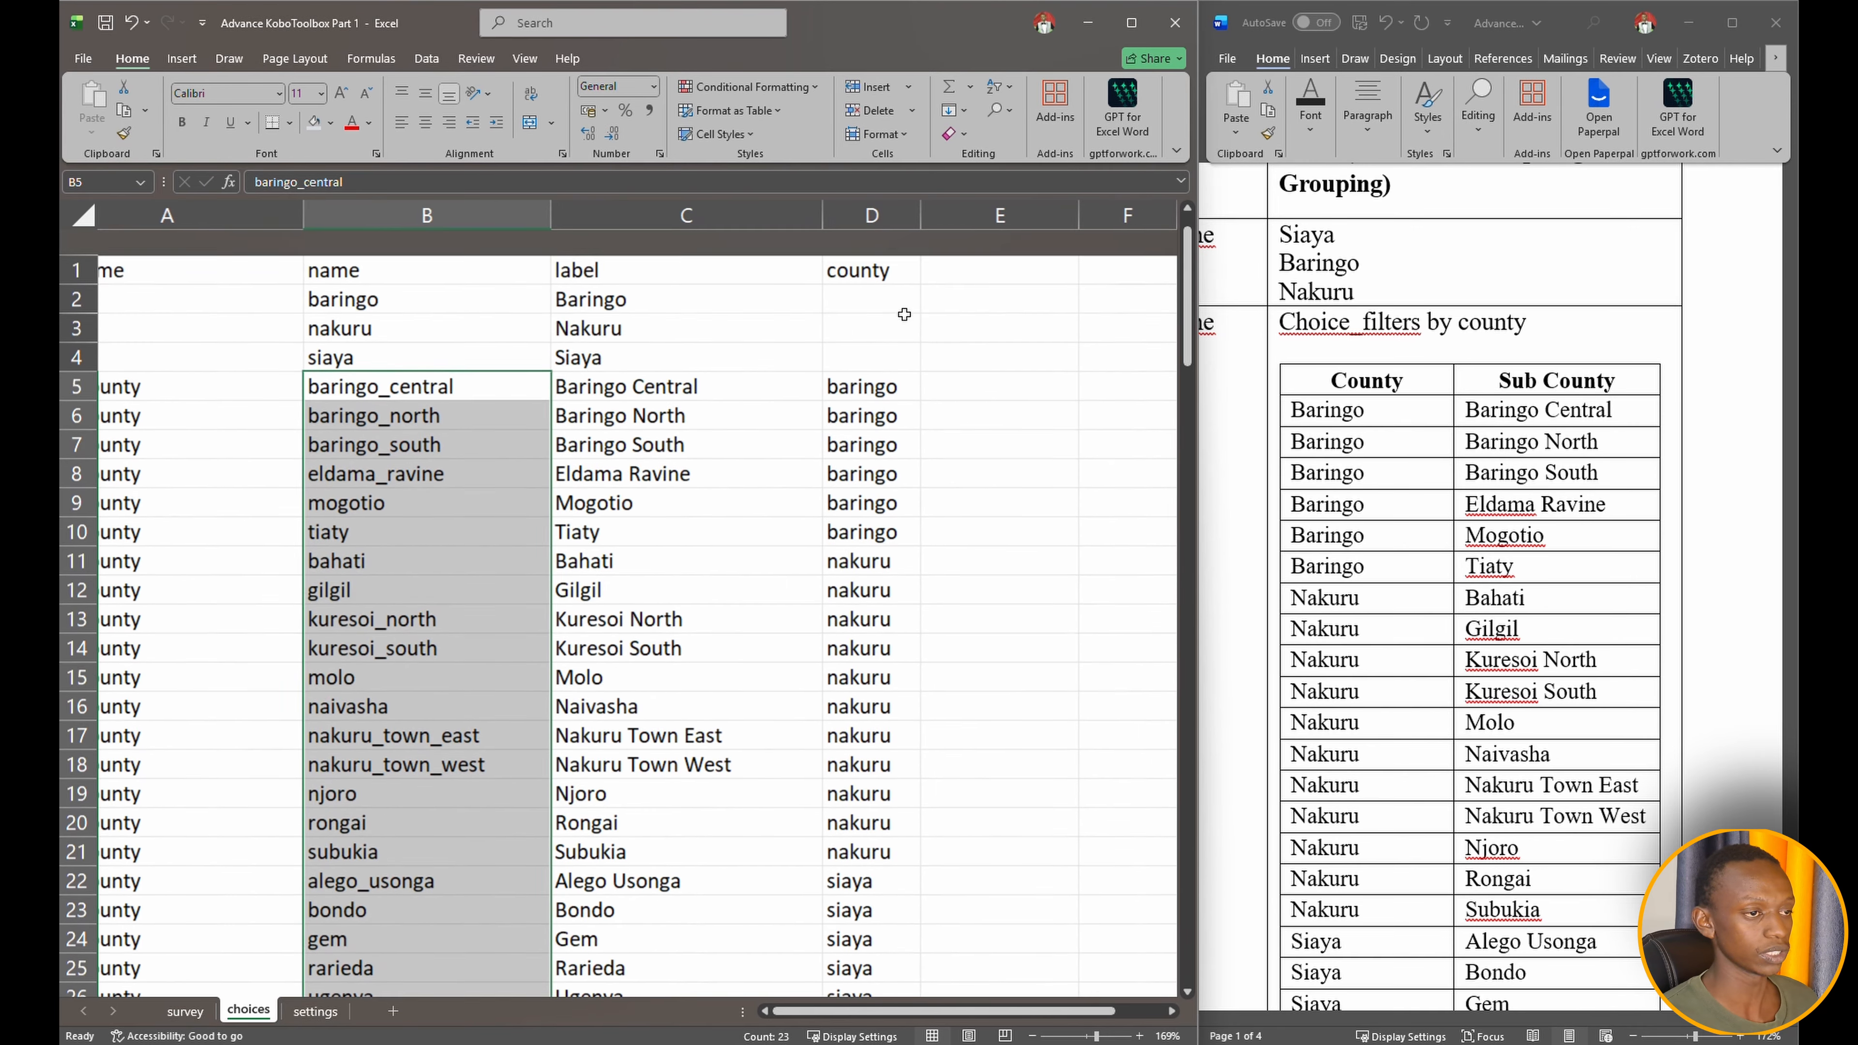
pyautogui.click(76, 244)
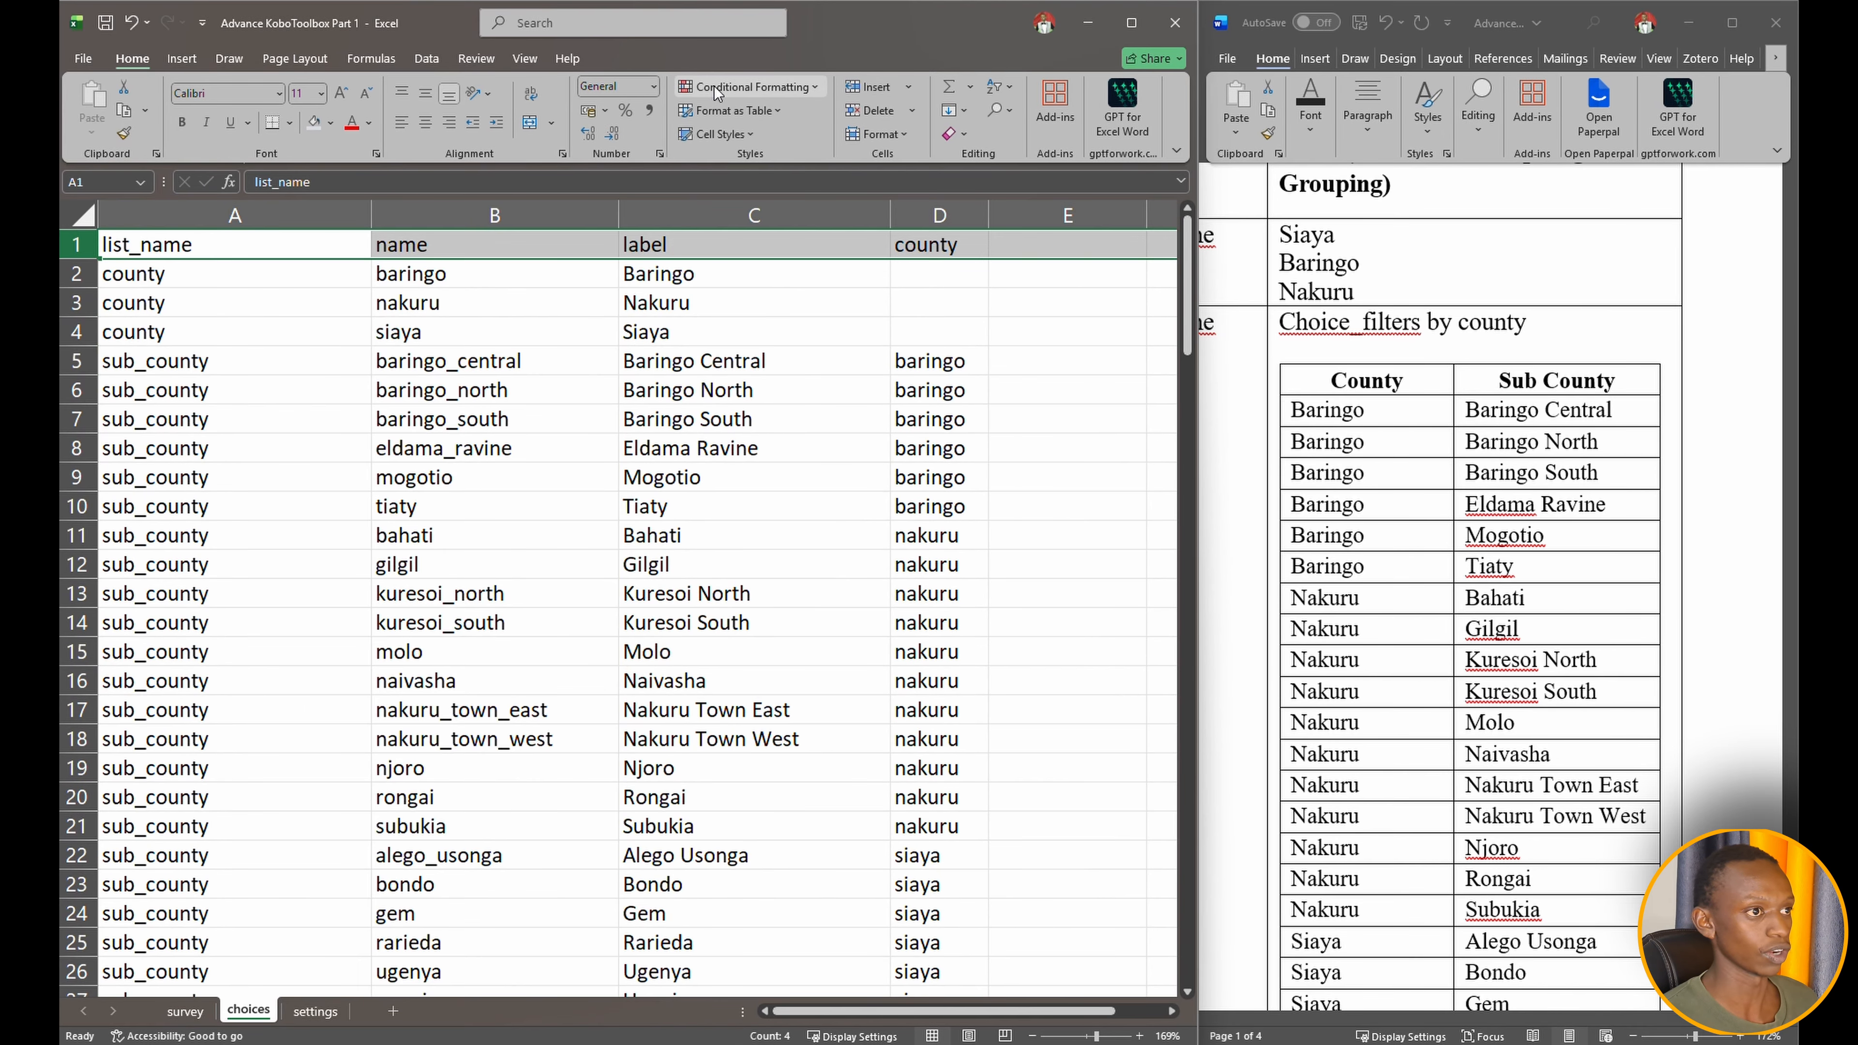
pyautogui.click(525, 58)
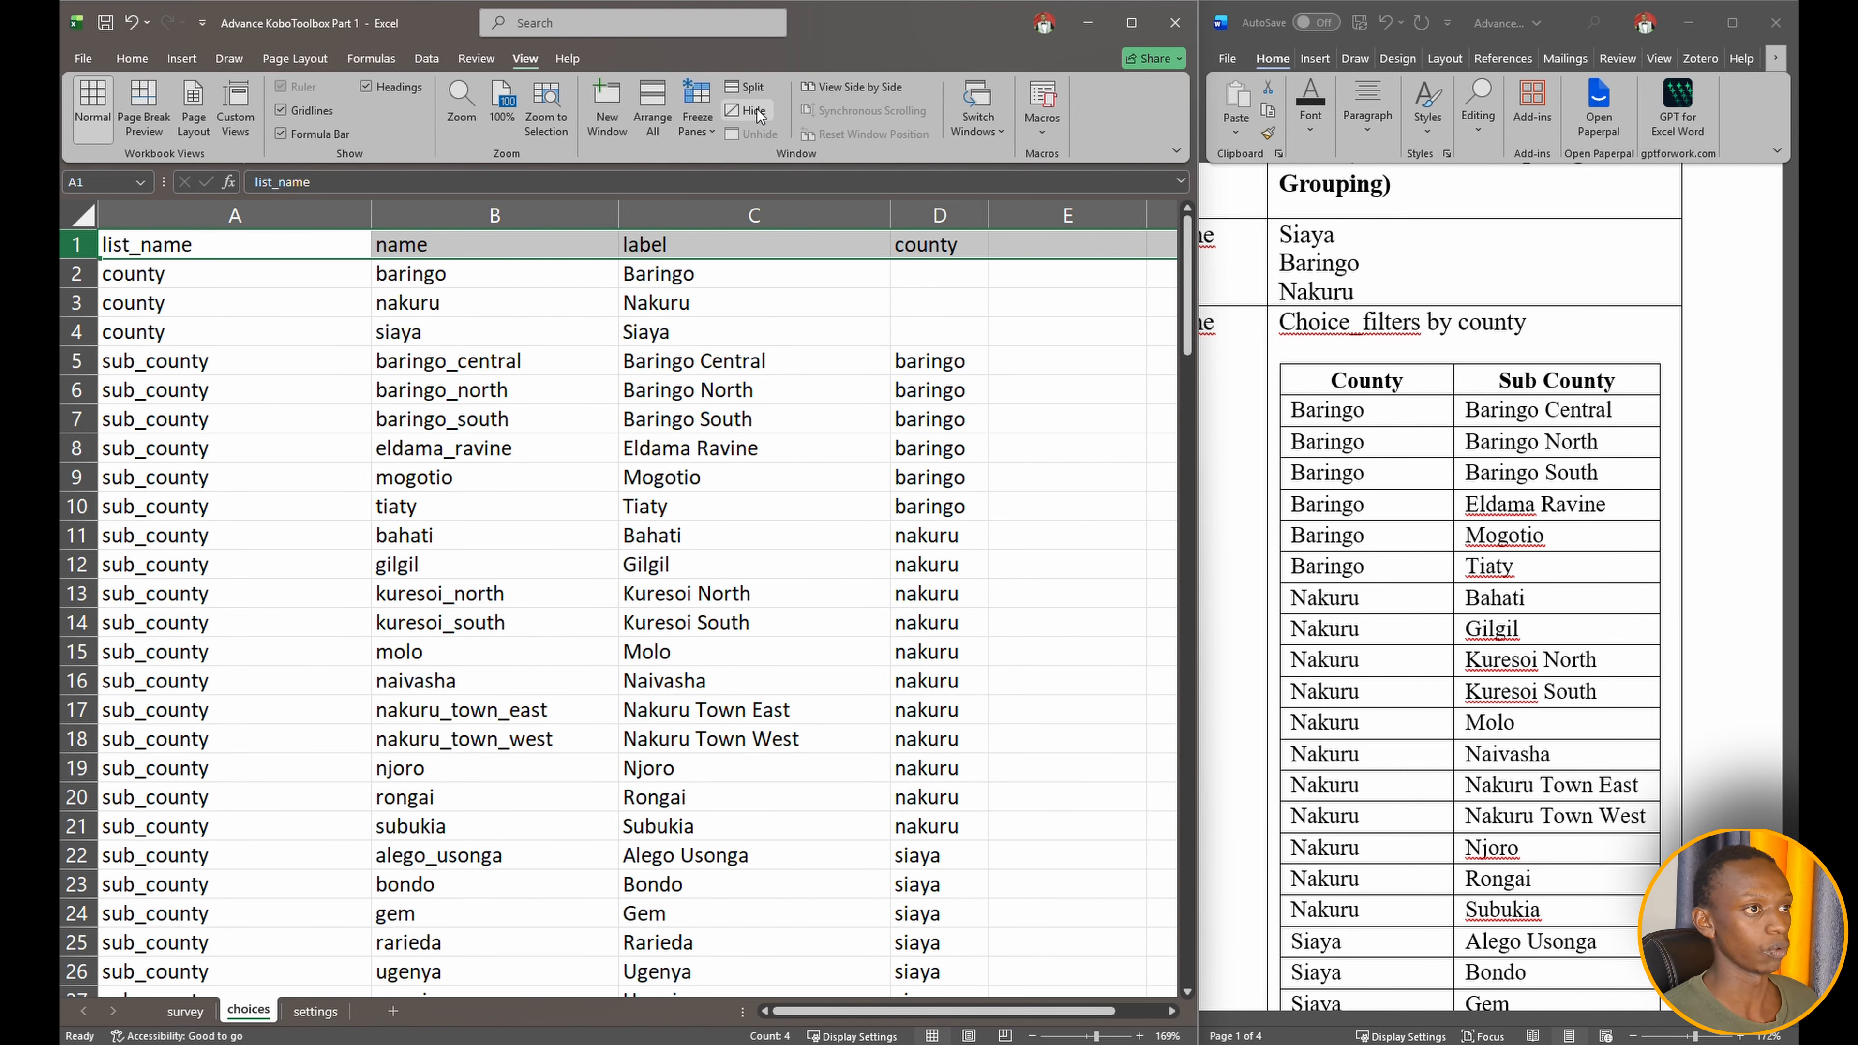
pyautogui.click(694, 114)
pyautogui.click(767, 222)
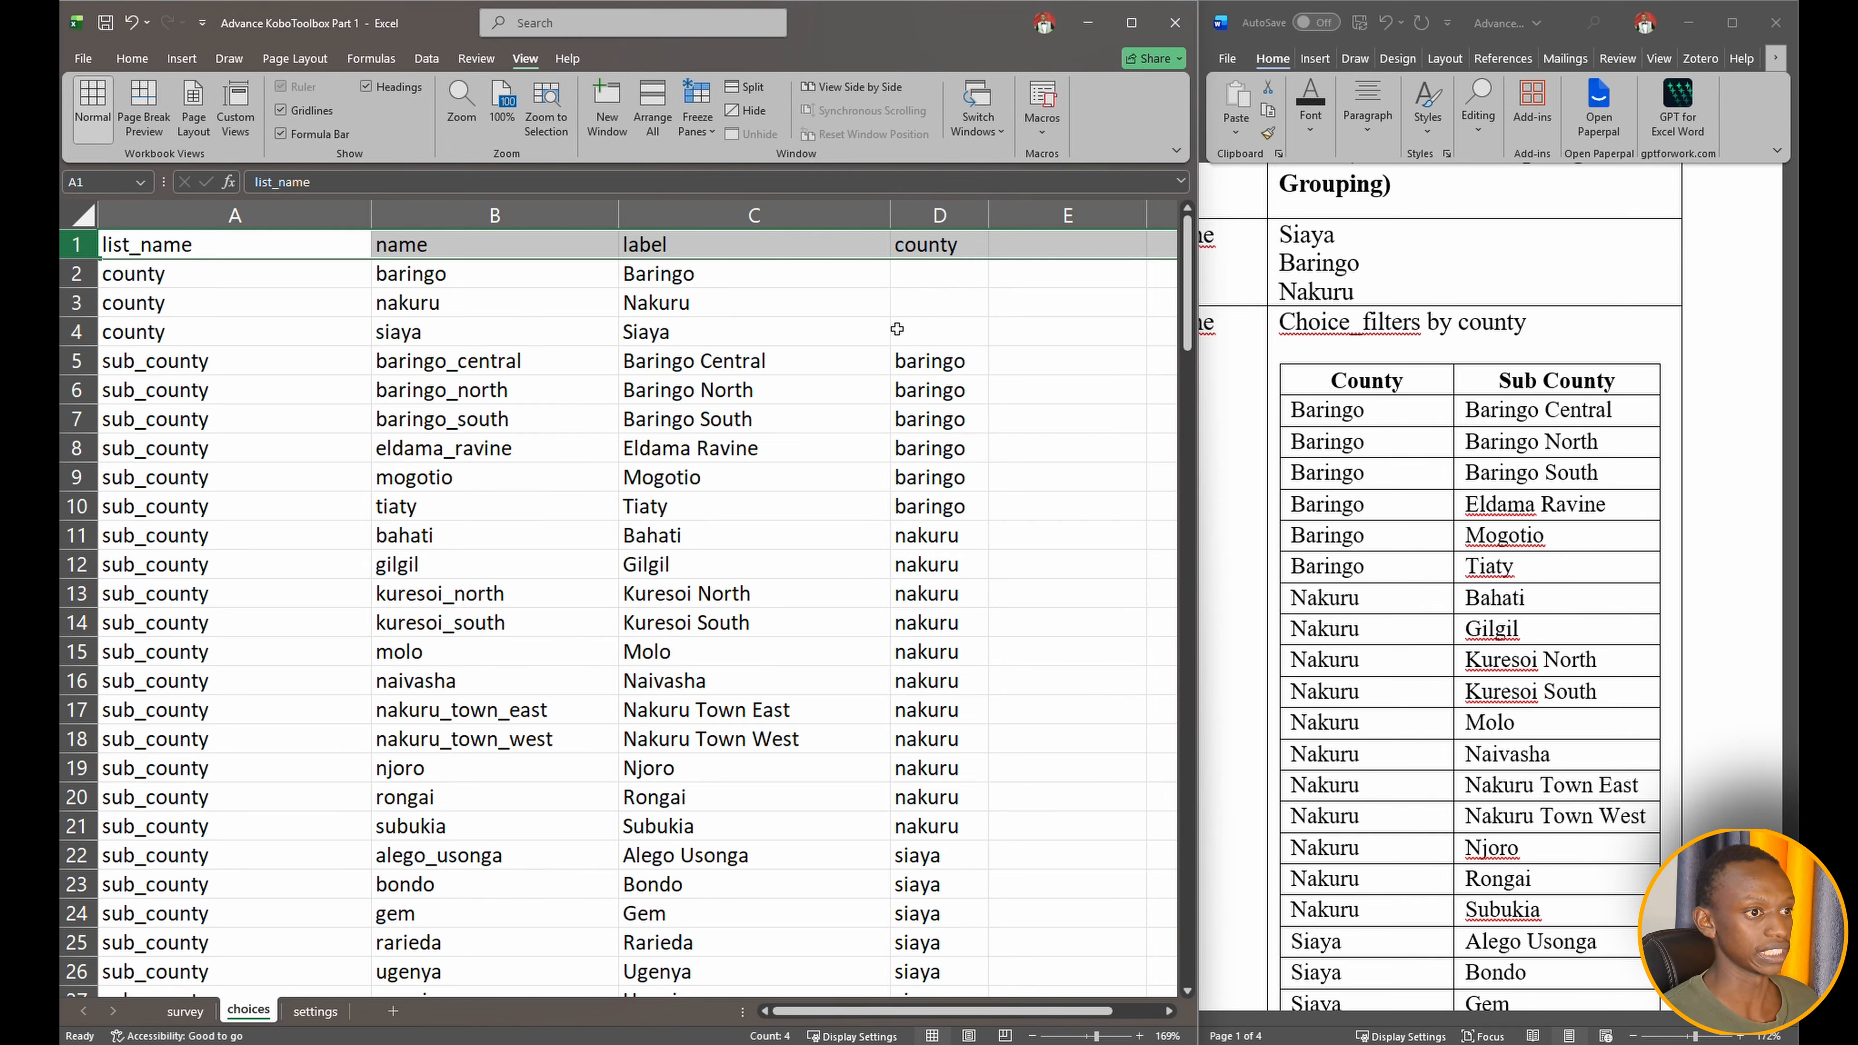
pyautogui.click(945, 367)
# Set the Ward question's type in A8 to select_one ward.
pyautogui.click(185, 1010)
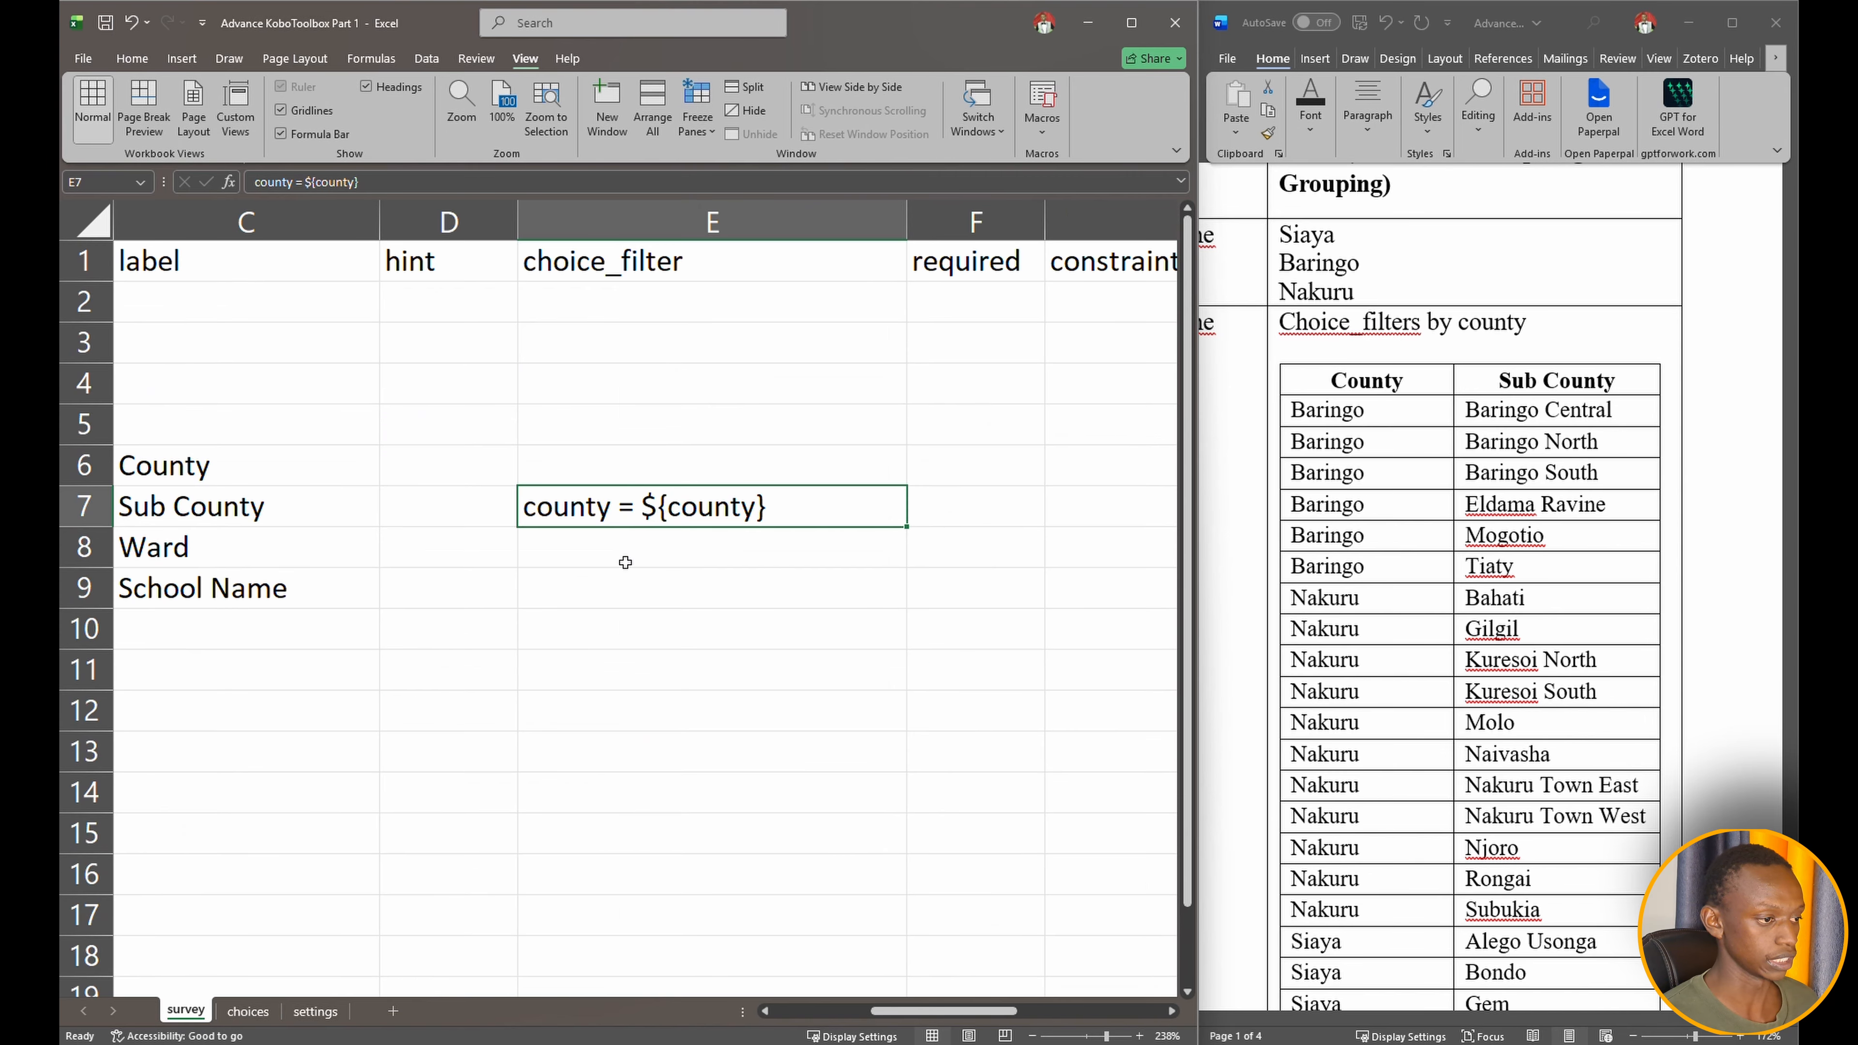
pyautogui.moveTo(768, 517); pyautogui.dragTo(679, 513)
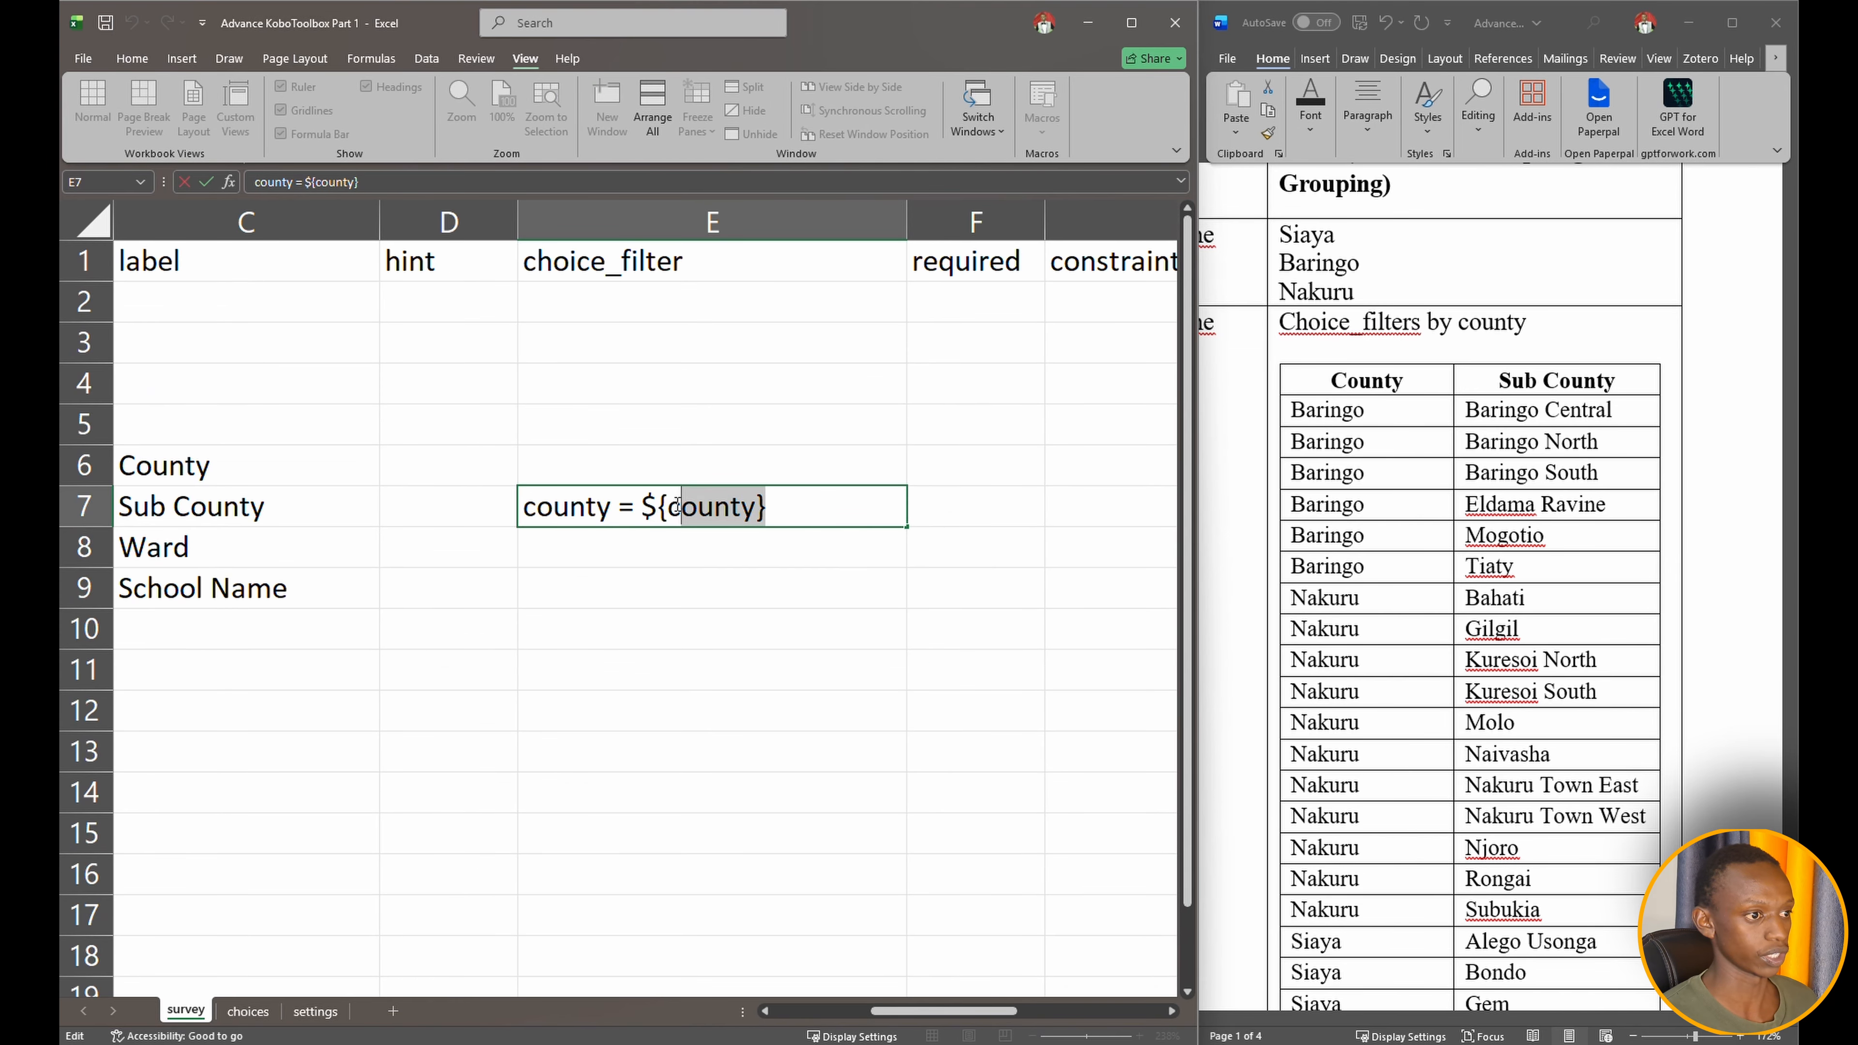
pyautogui.hscroll(-4, 580, 594)
pyautogui.hscroll(-4, 580, 594)
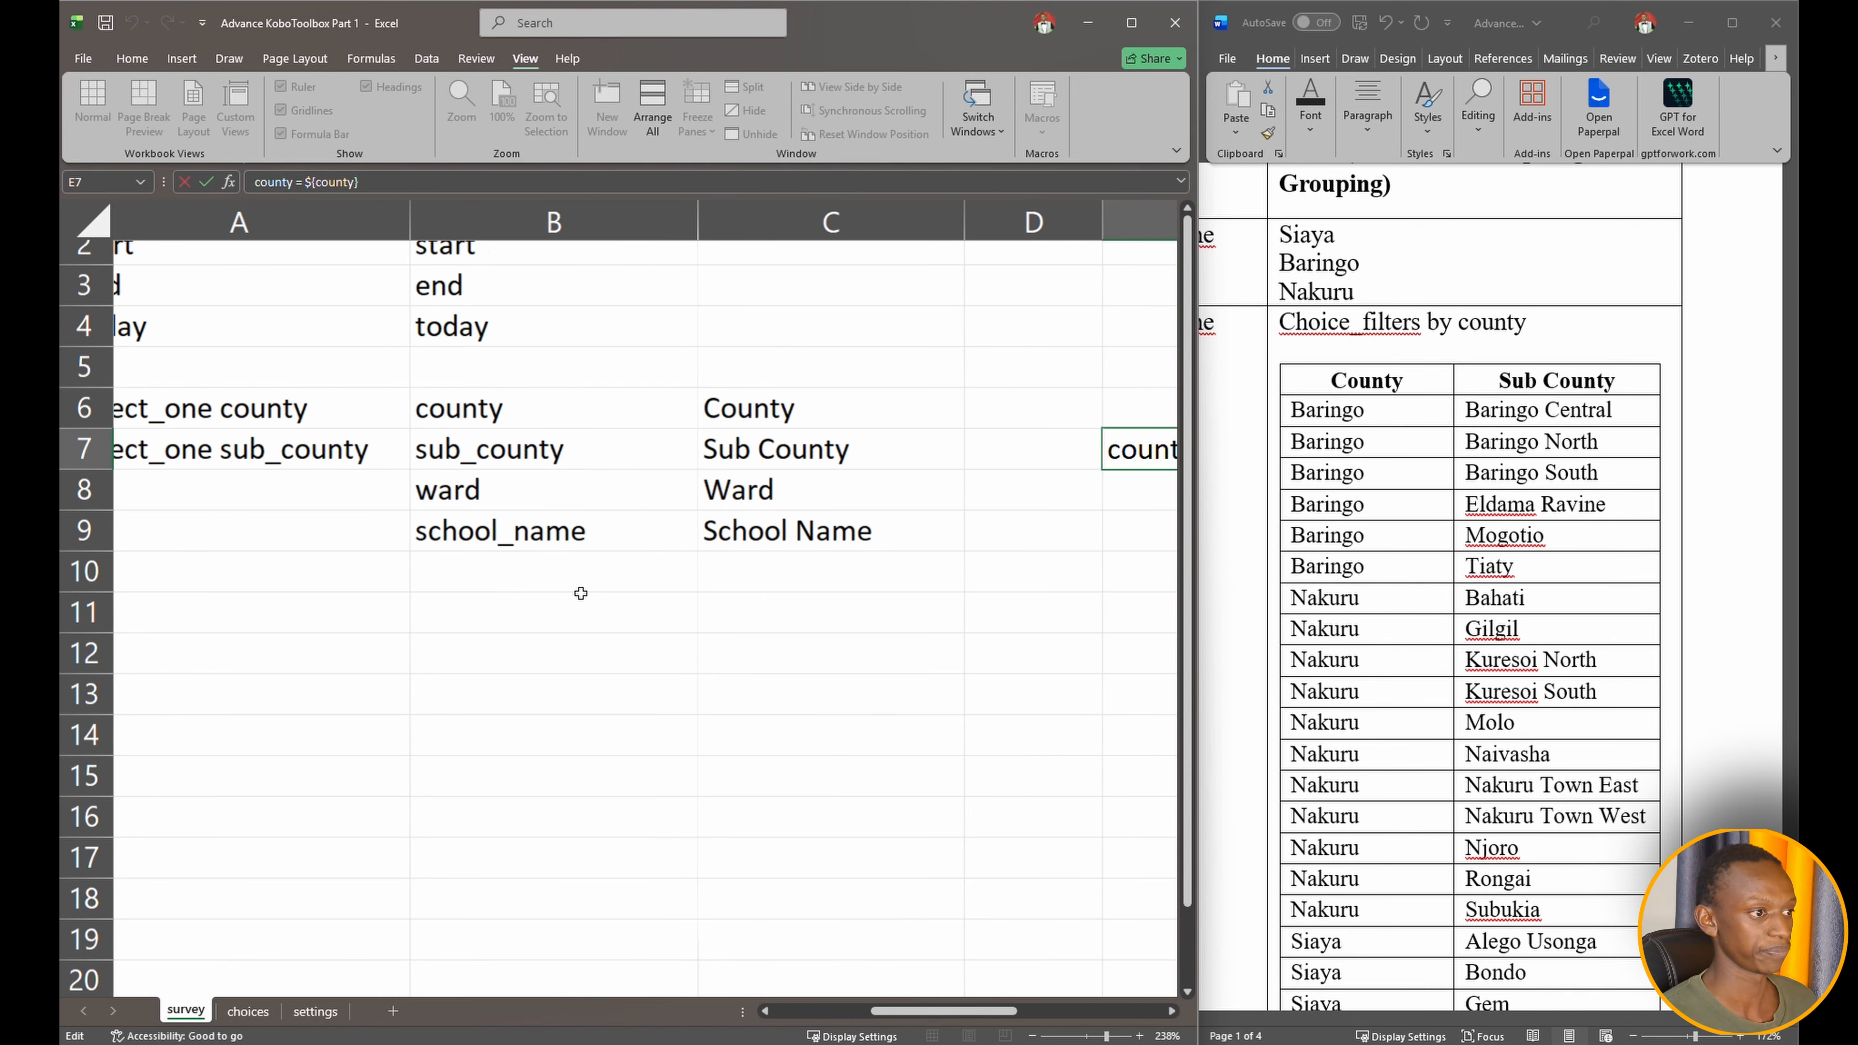
pyautogui.click(347, 495)
pyautogui.write('se')
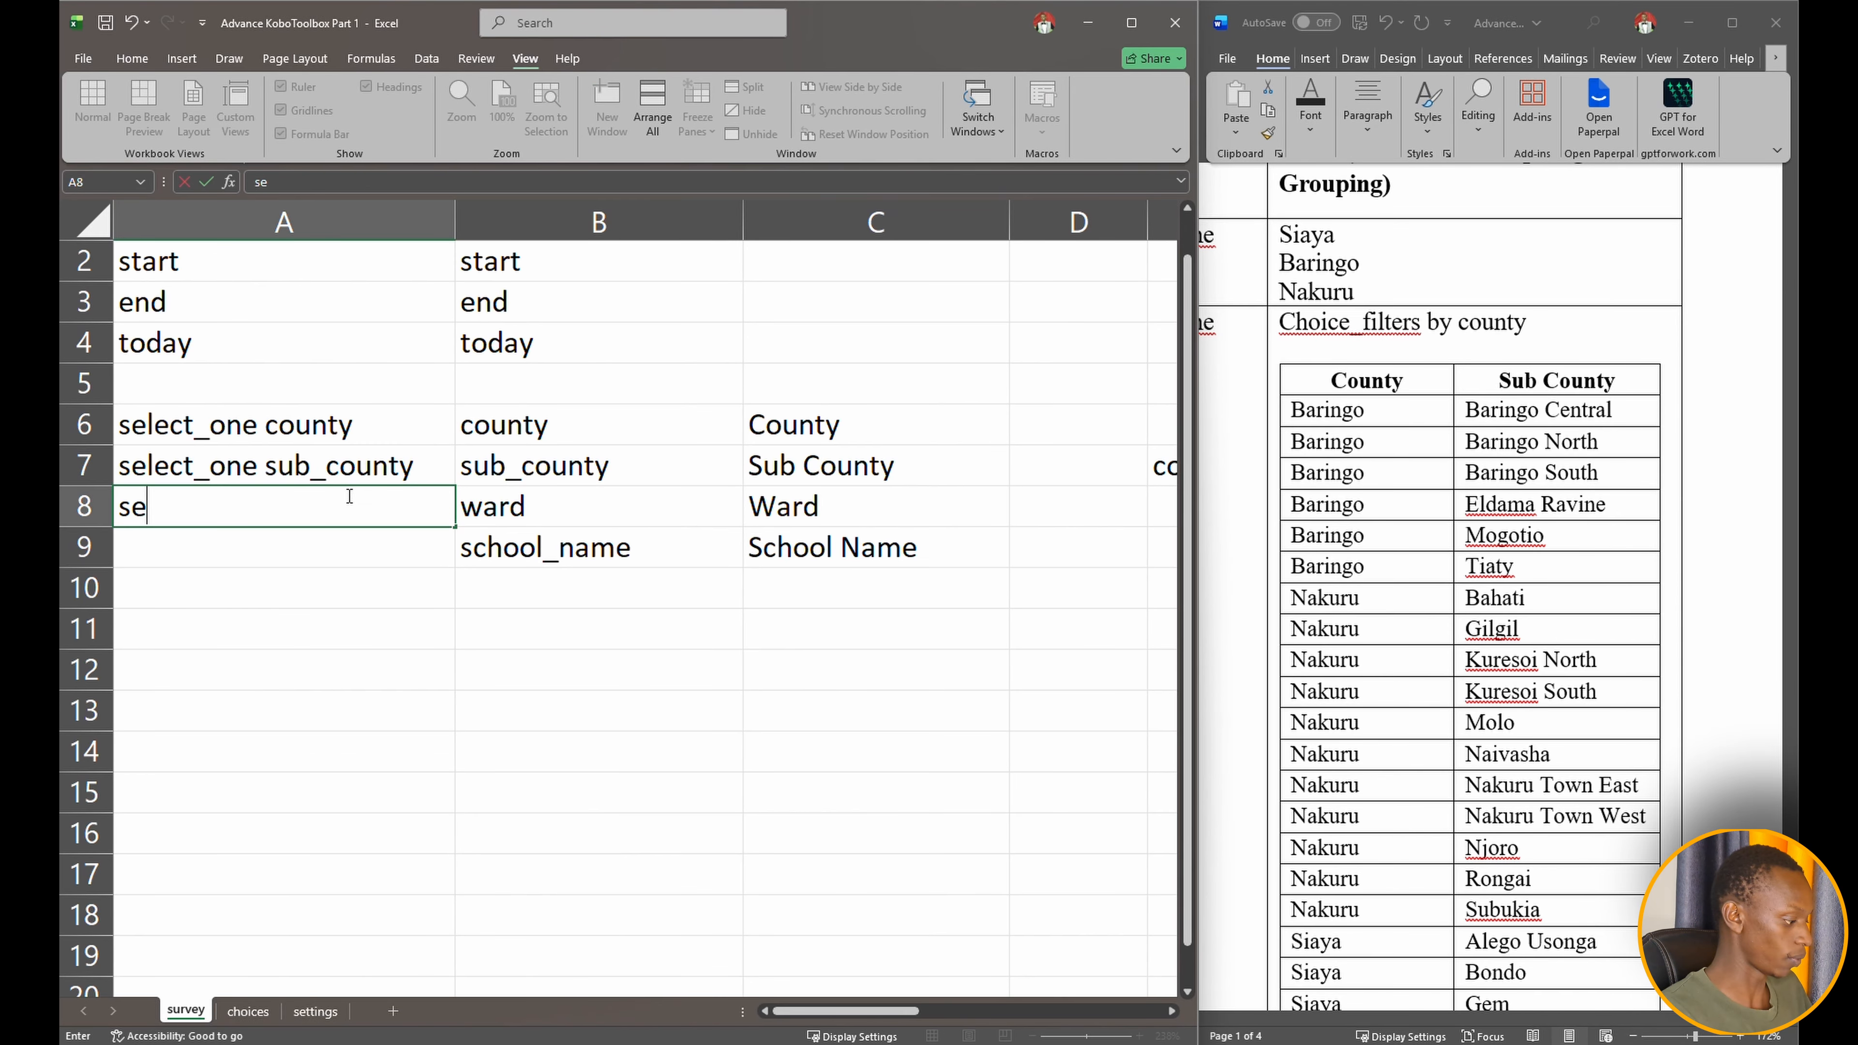
pyautogui.write('lect_one ')
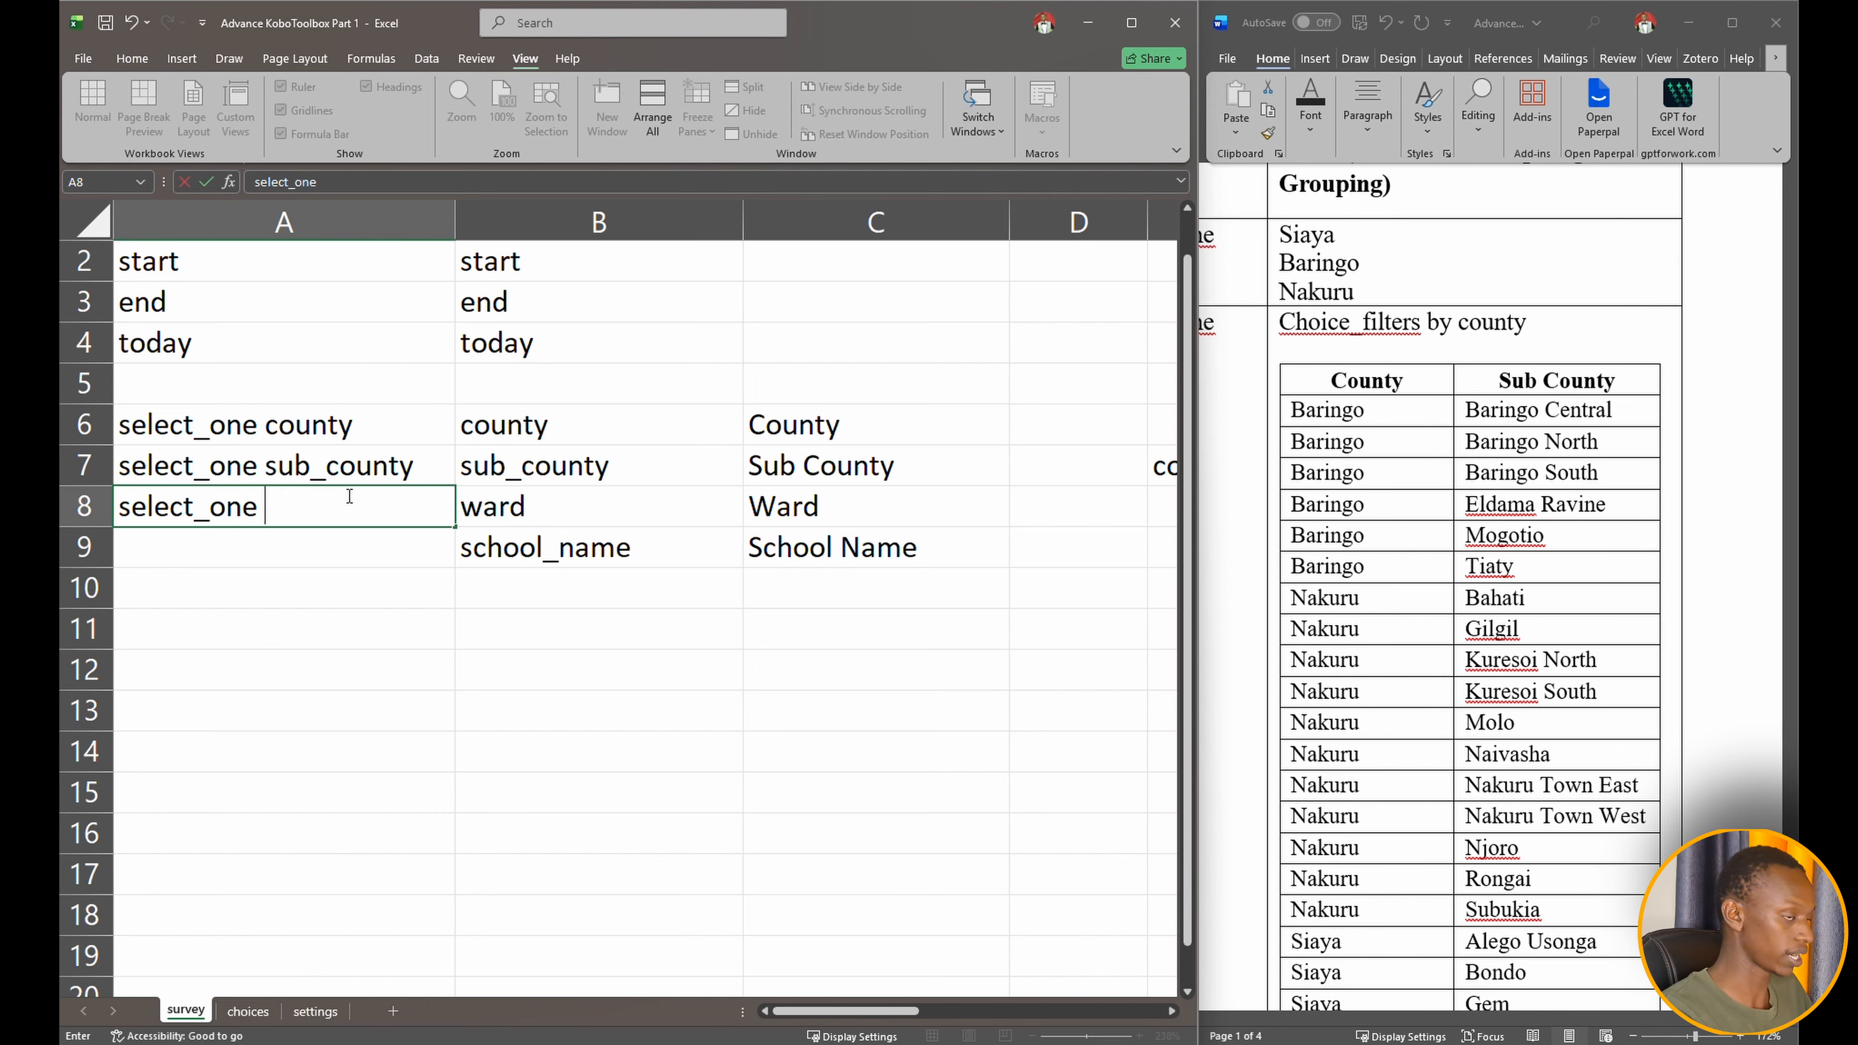
pyautogui.write('ward')
pyautogui.press('Tab')
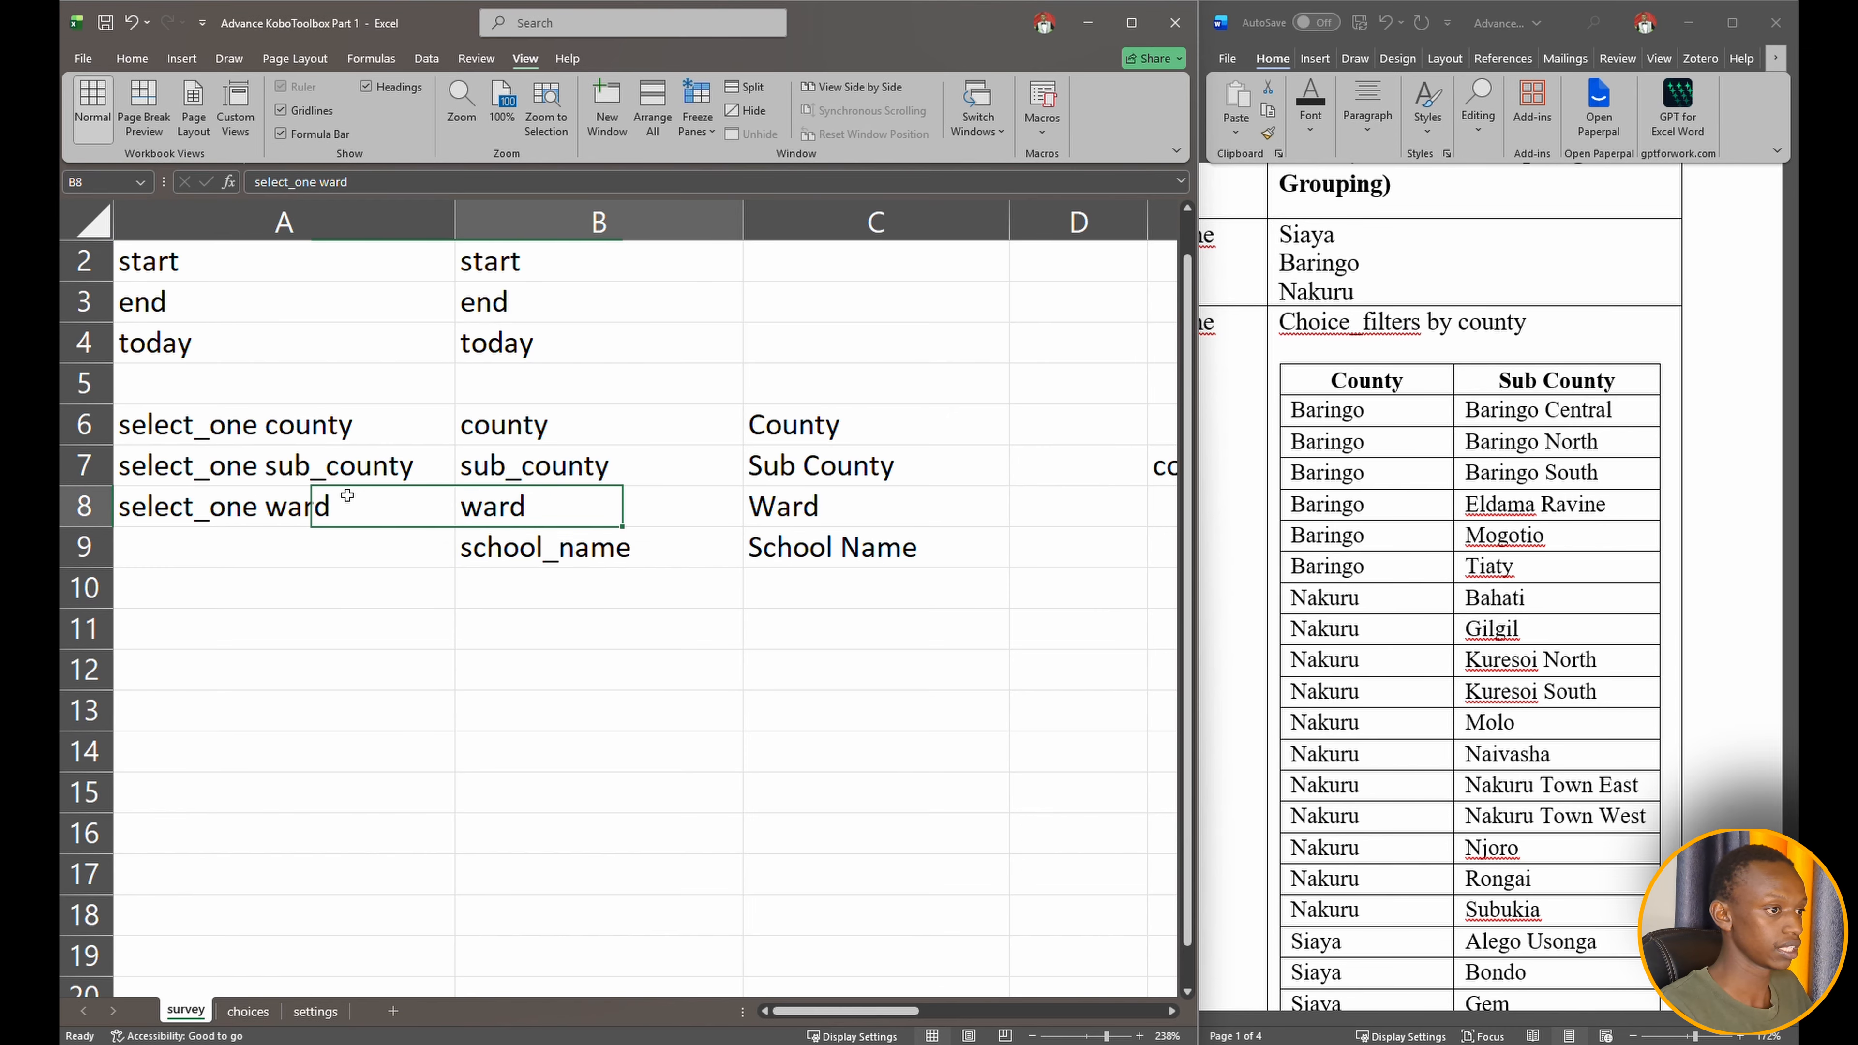
# Give Ward the choice_filter sub_county = ${sub_county}, then select A15 on the choices sheet.
pyautogui.press('Tab')
pyautogui.press('Tab')
pyautogui.press('Tab')
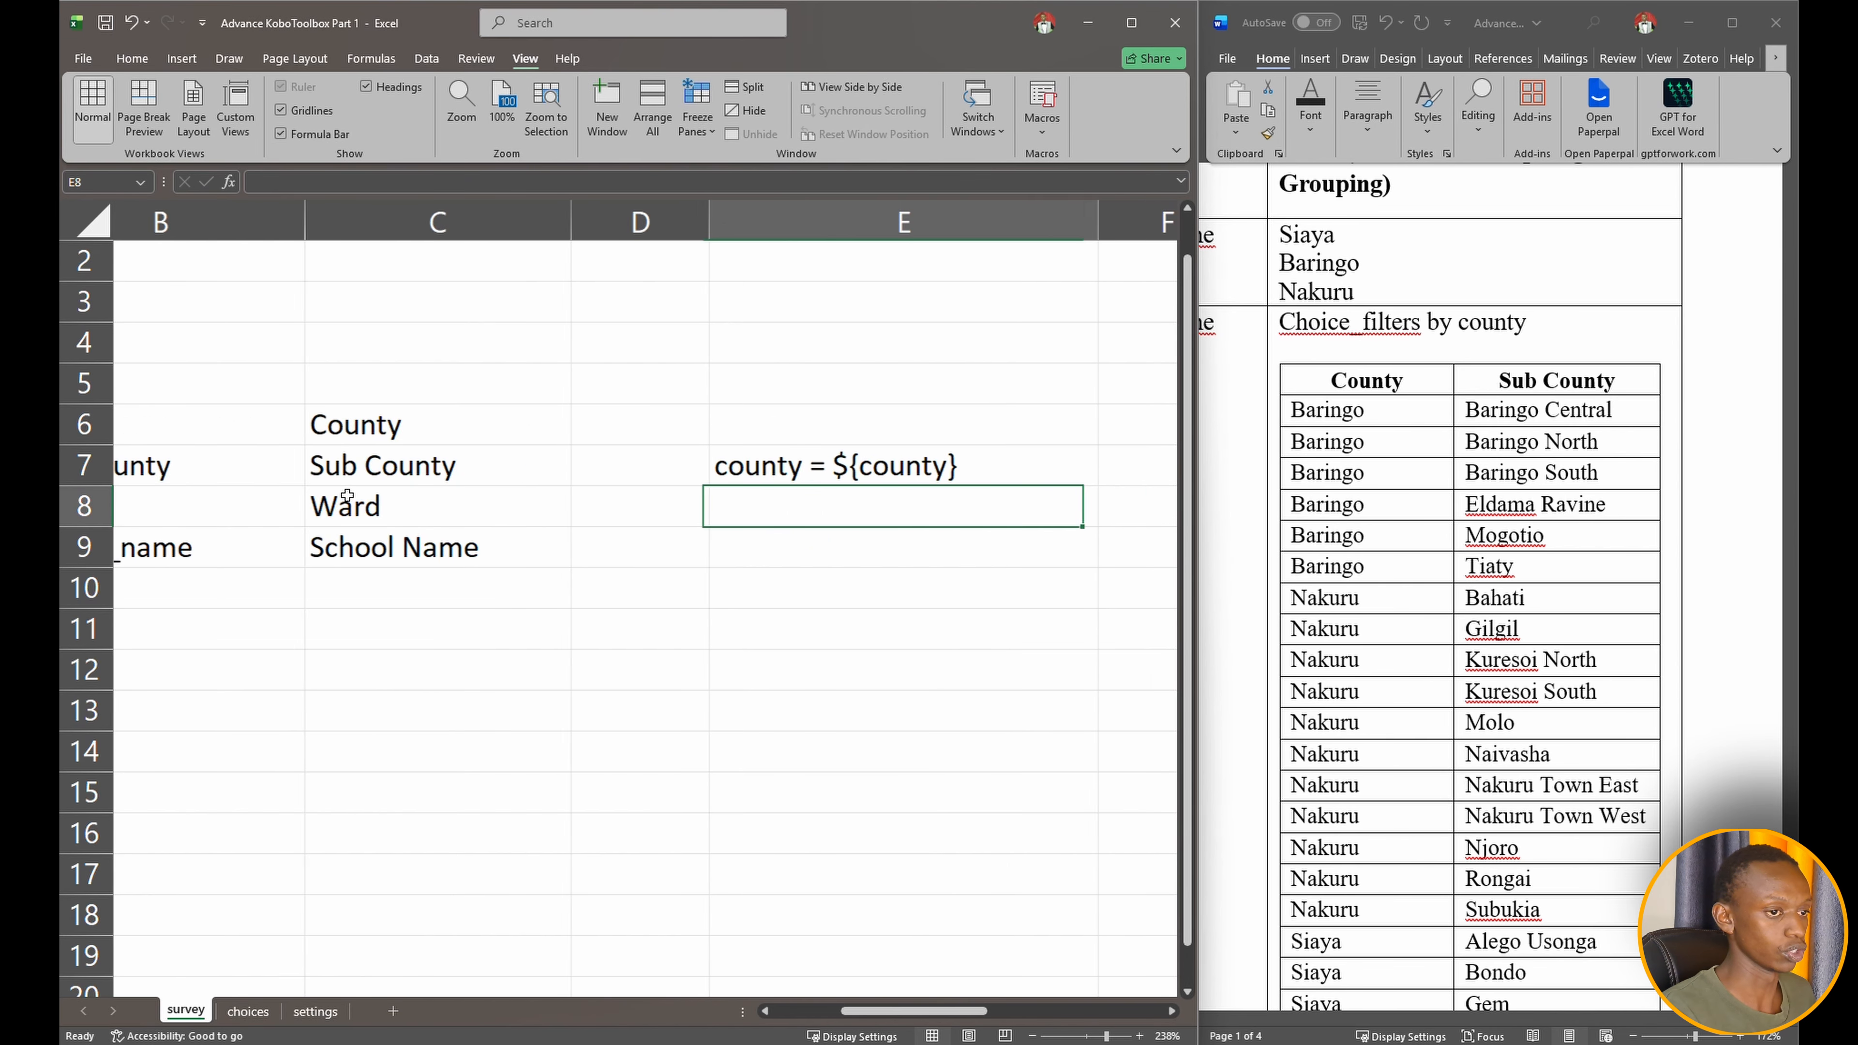
pyautogui.write('su')
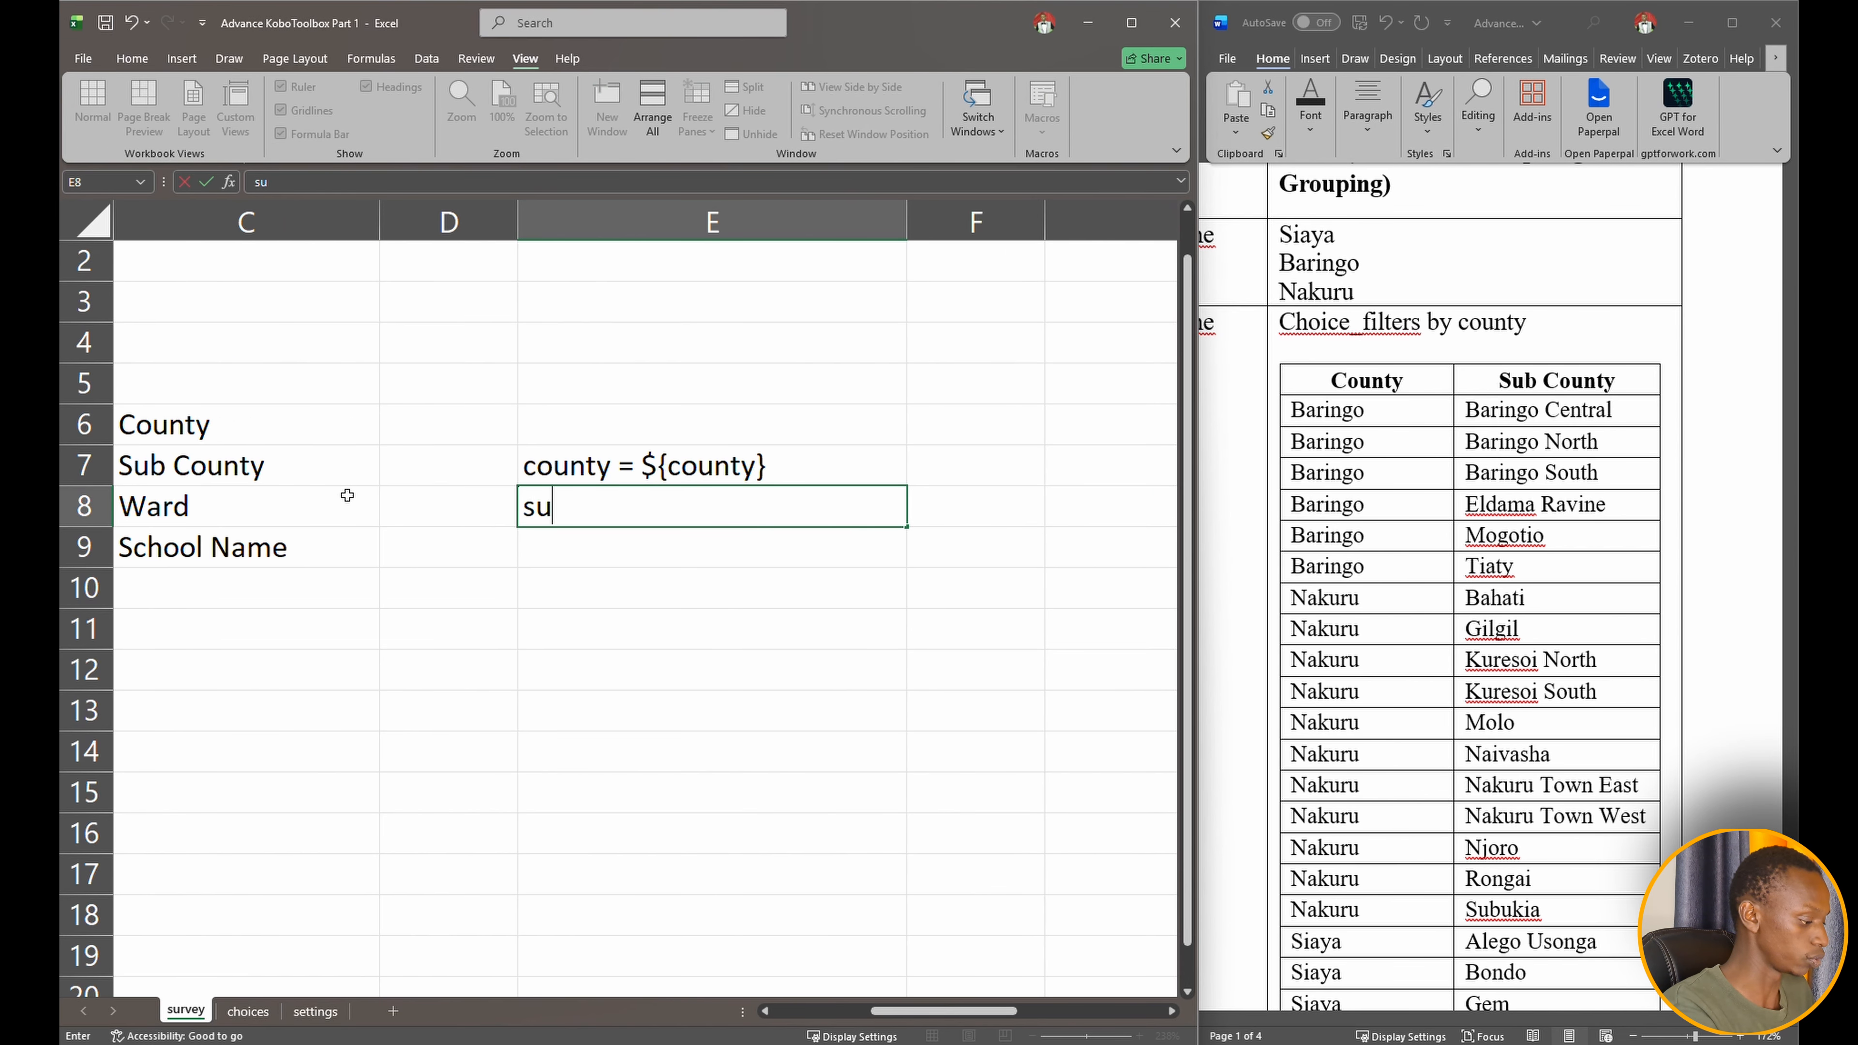
pyautogui.write('b_county')
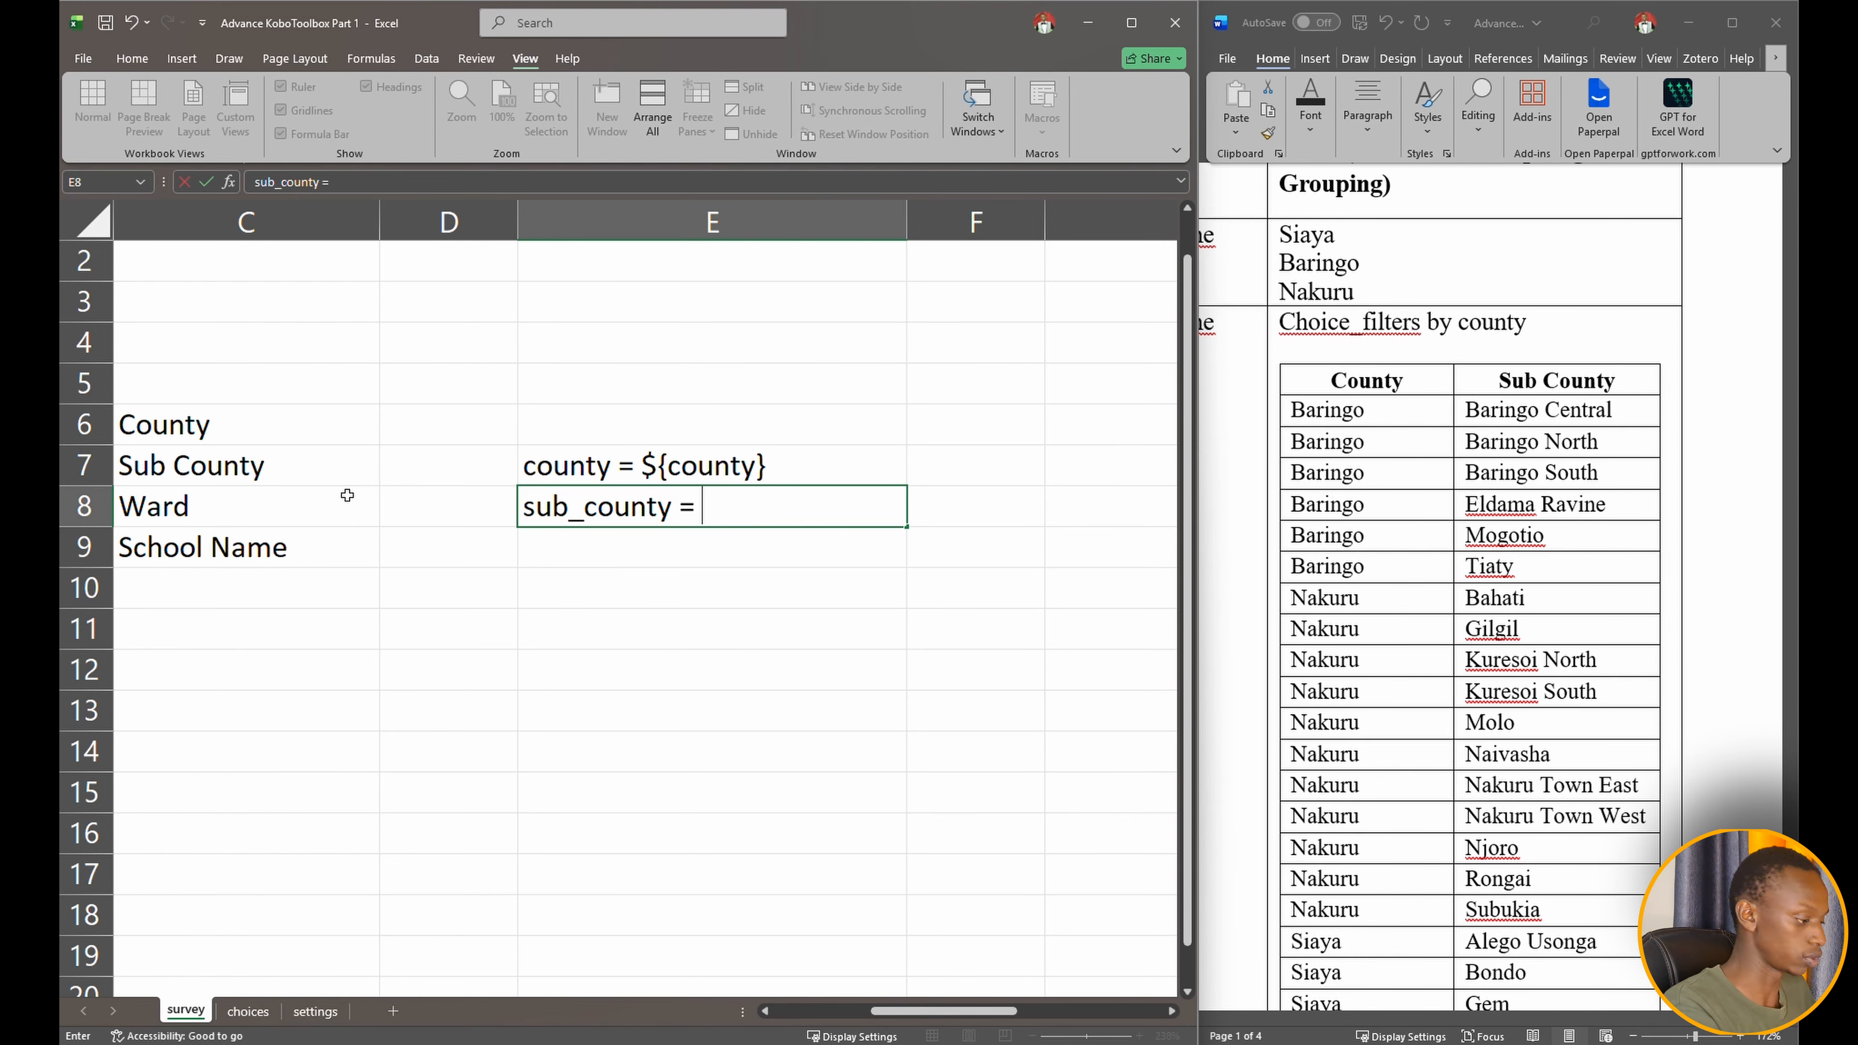
pyautogui.write(' = ${sub')
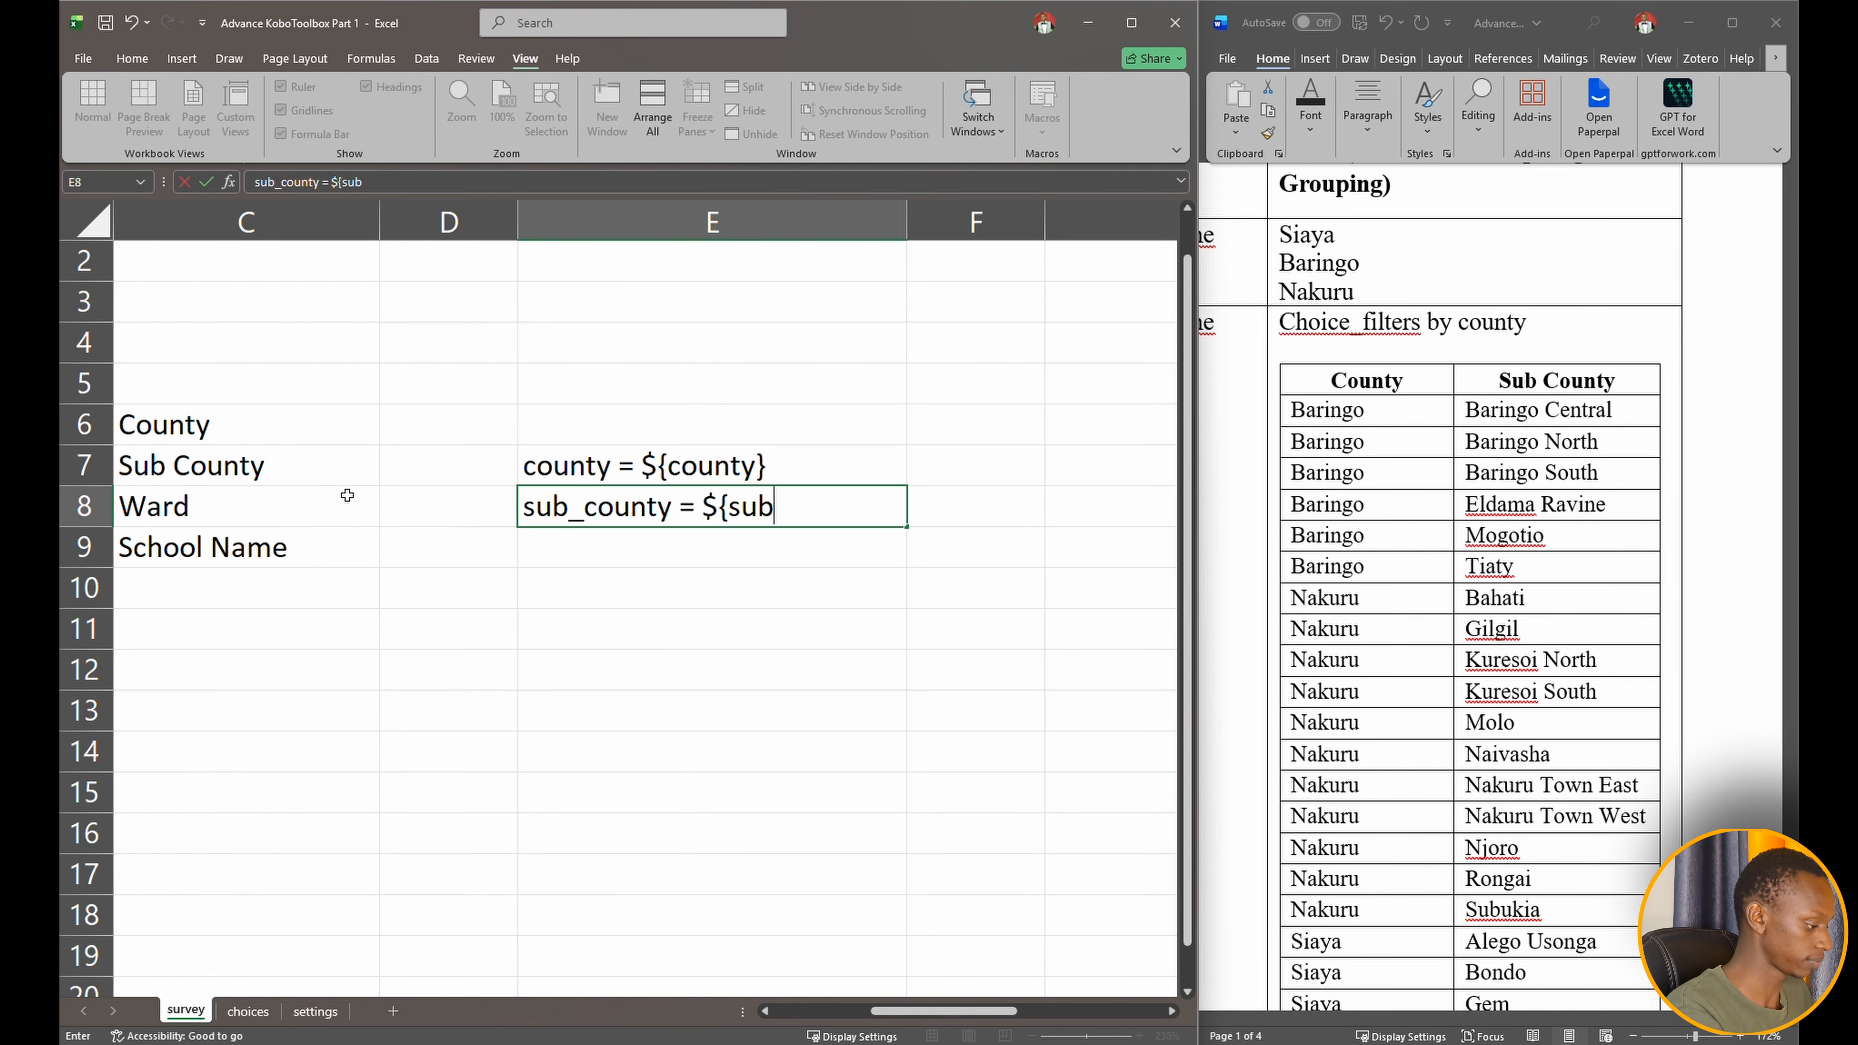
pyautogui.write('_county')
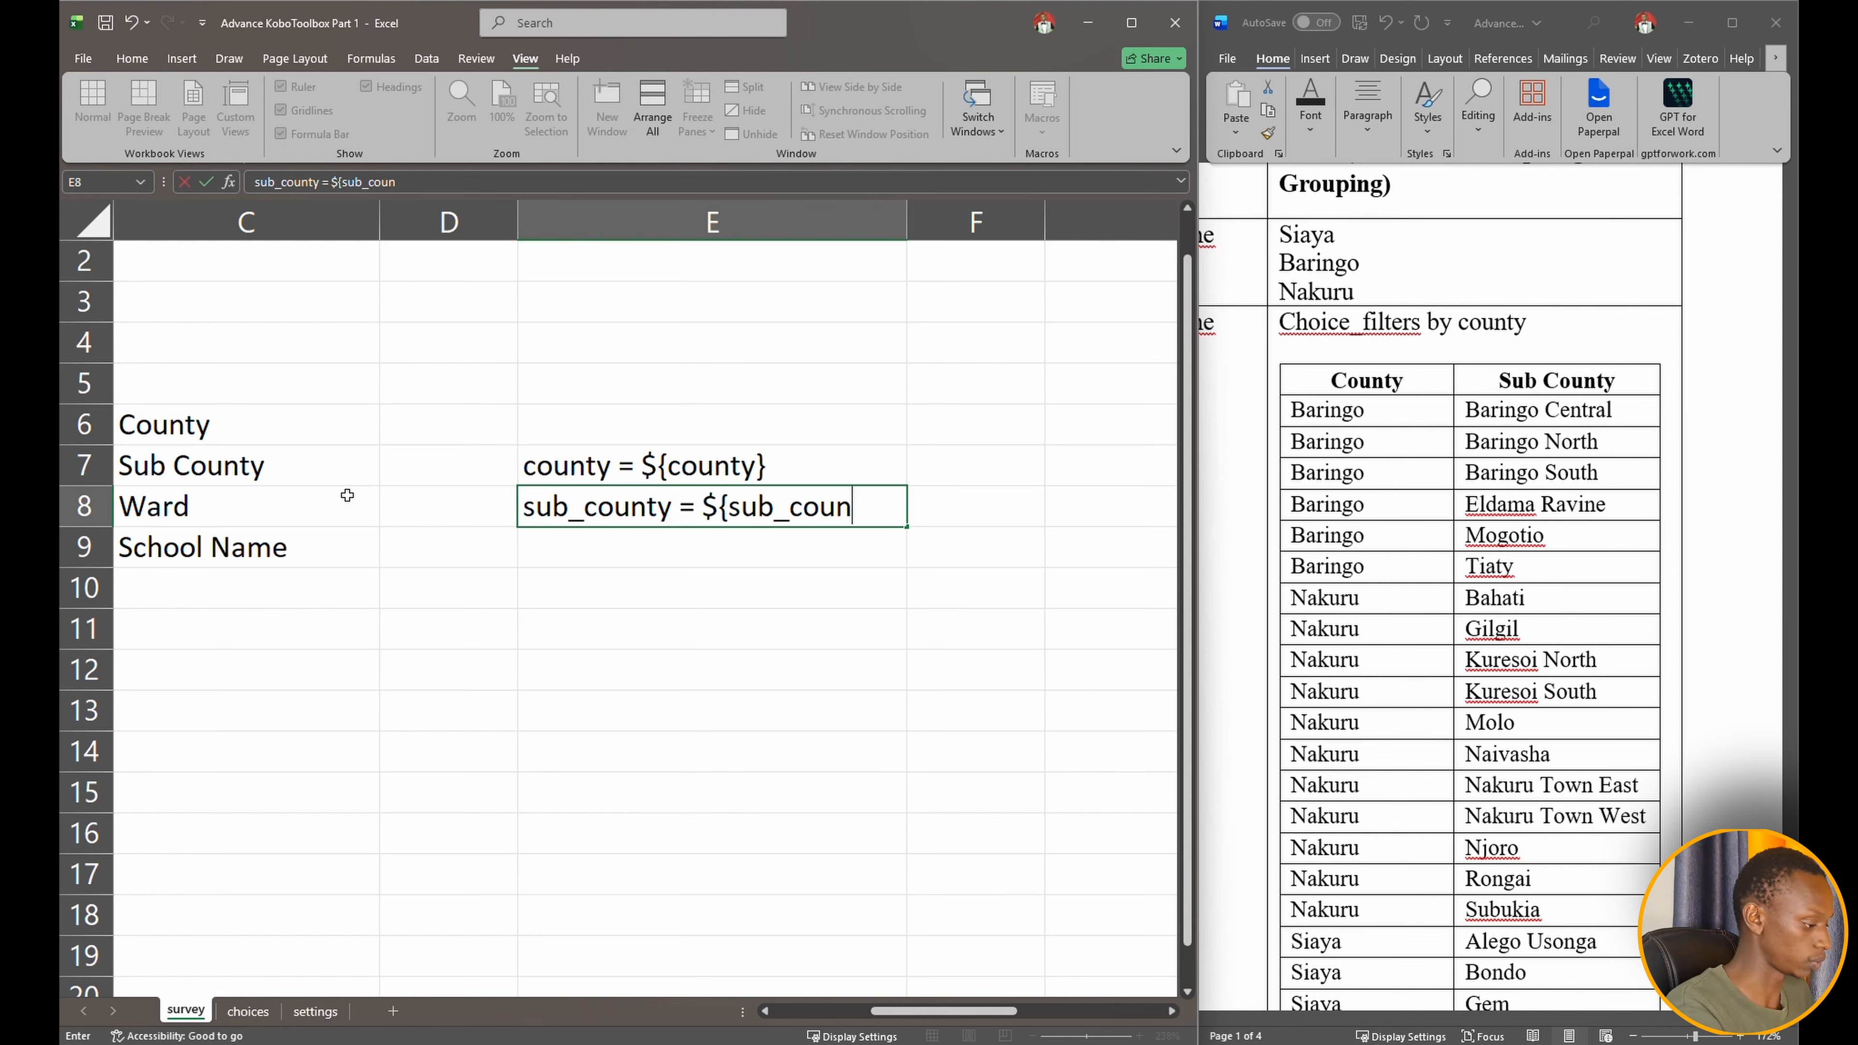
pyautogui.doubleClick(563, 515)
pyautogui.click(674, 514)
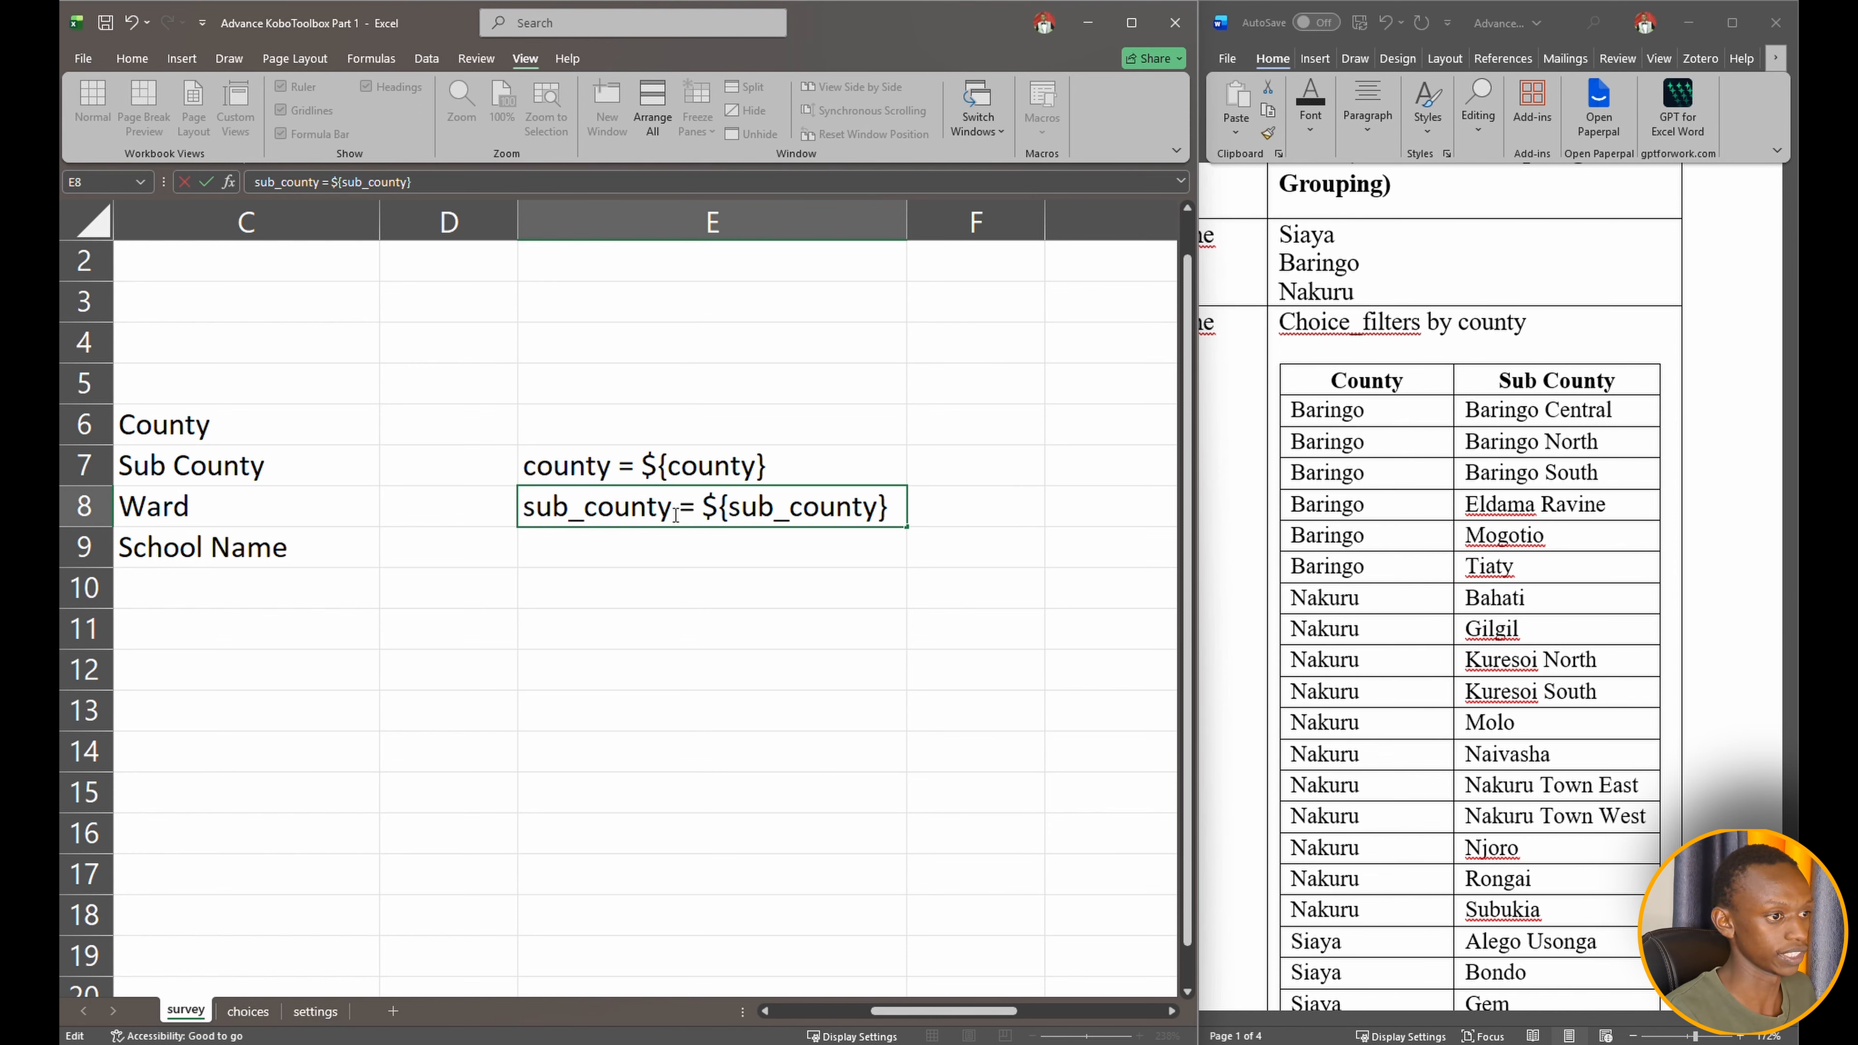
pyautogui.moveTo(672, 514); pyautogui.dragTo(567, 528)
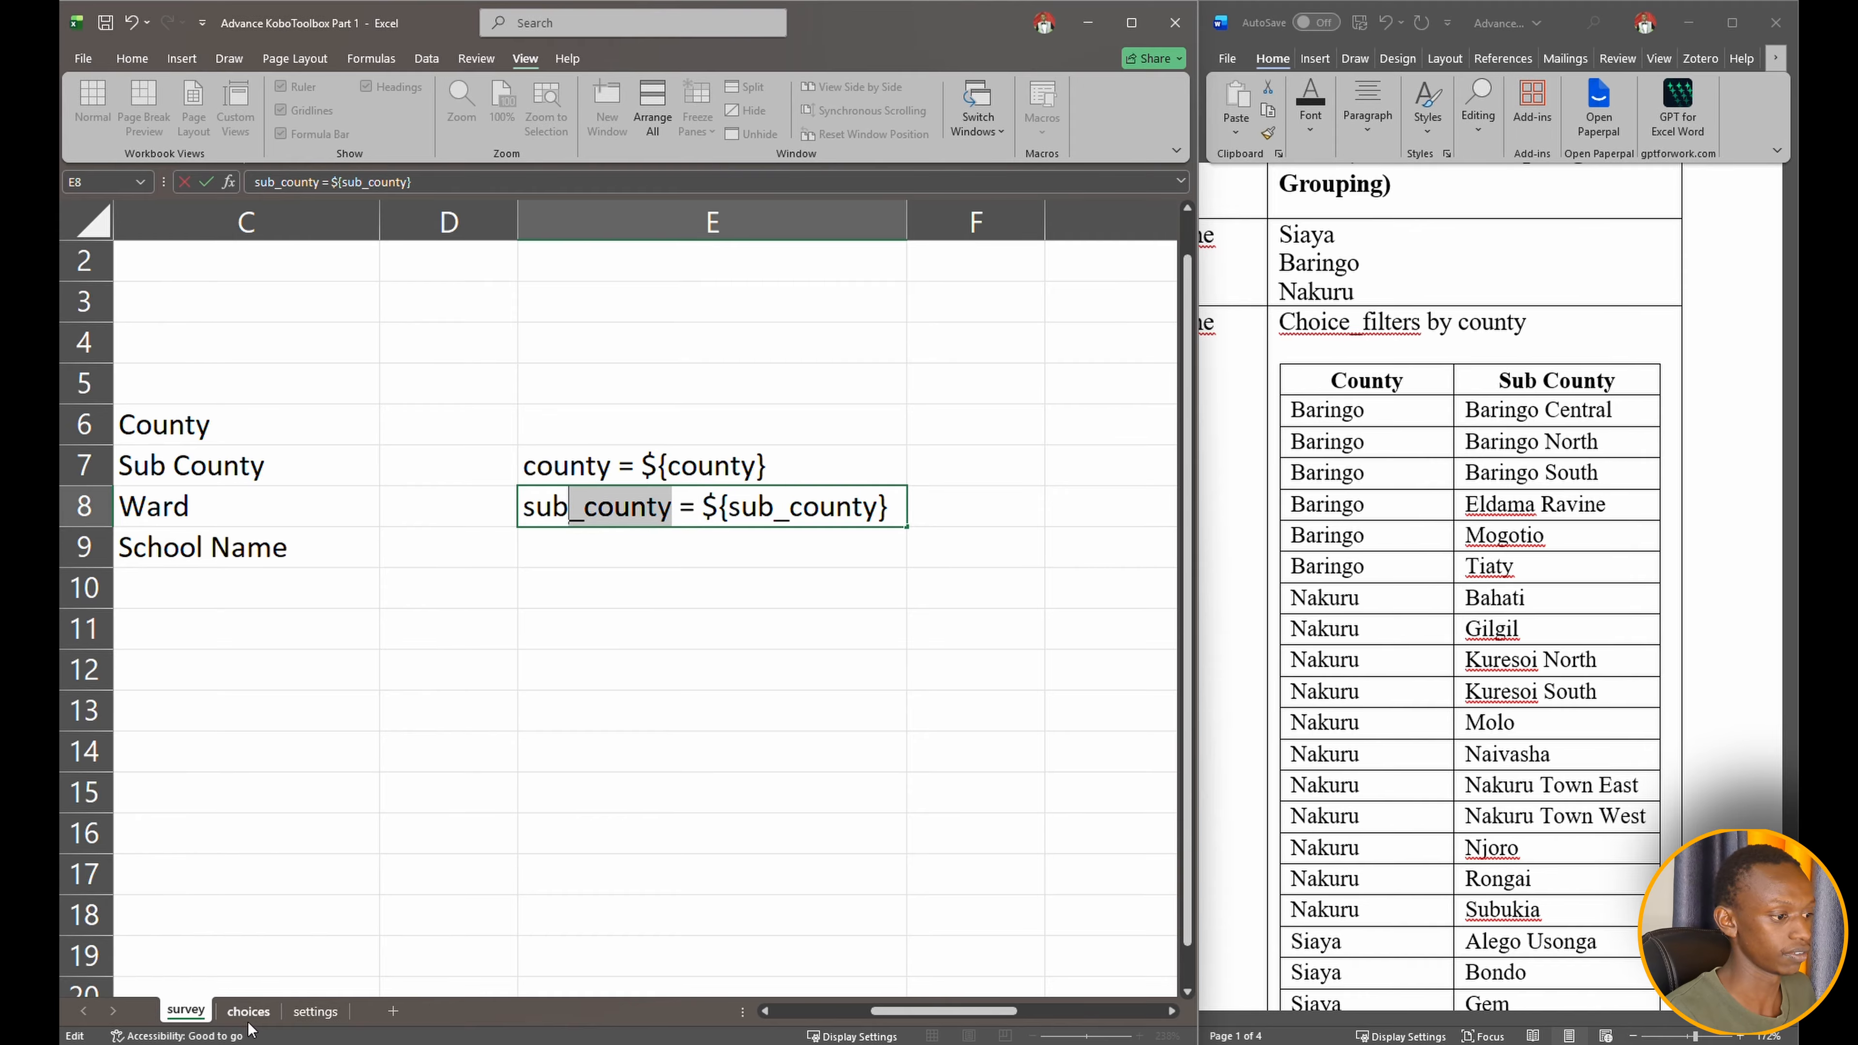
pyautogui.click(252, 1003)
pyautogui.click(276, 644)
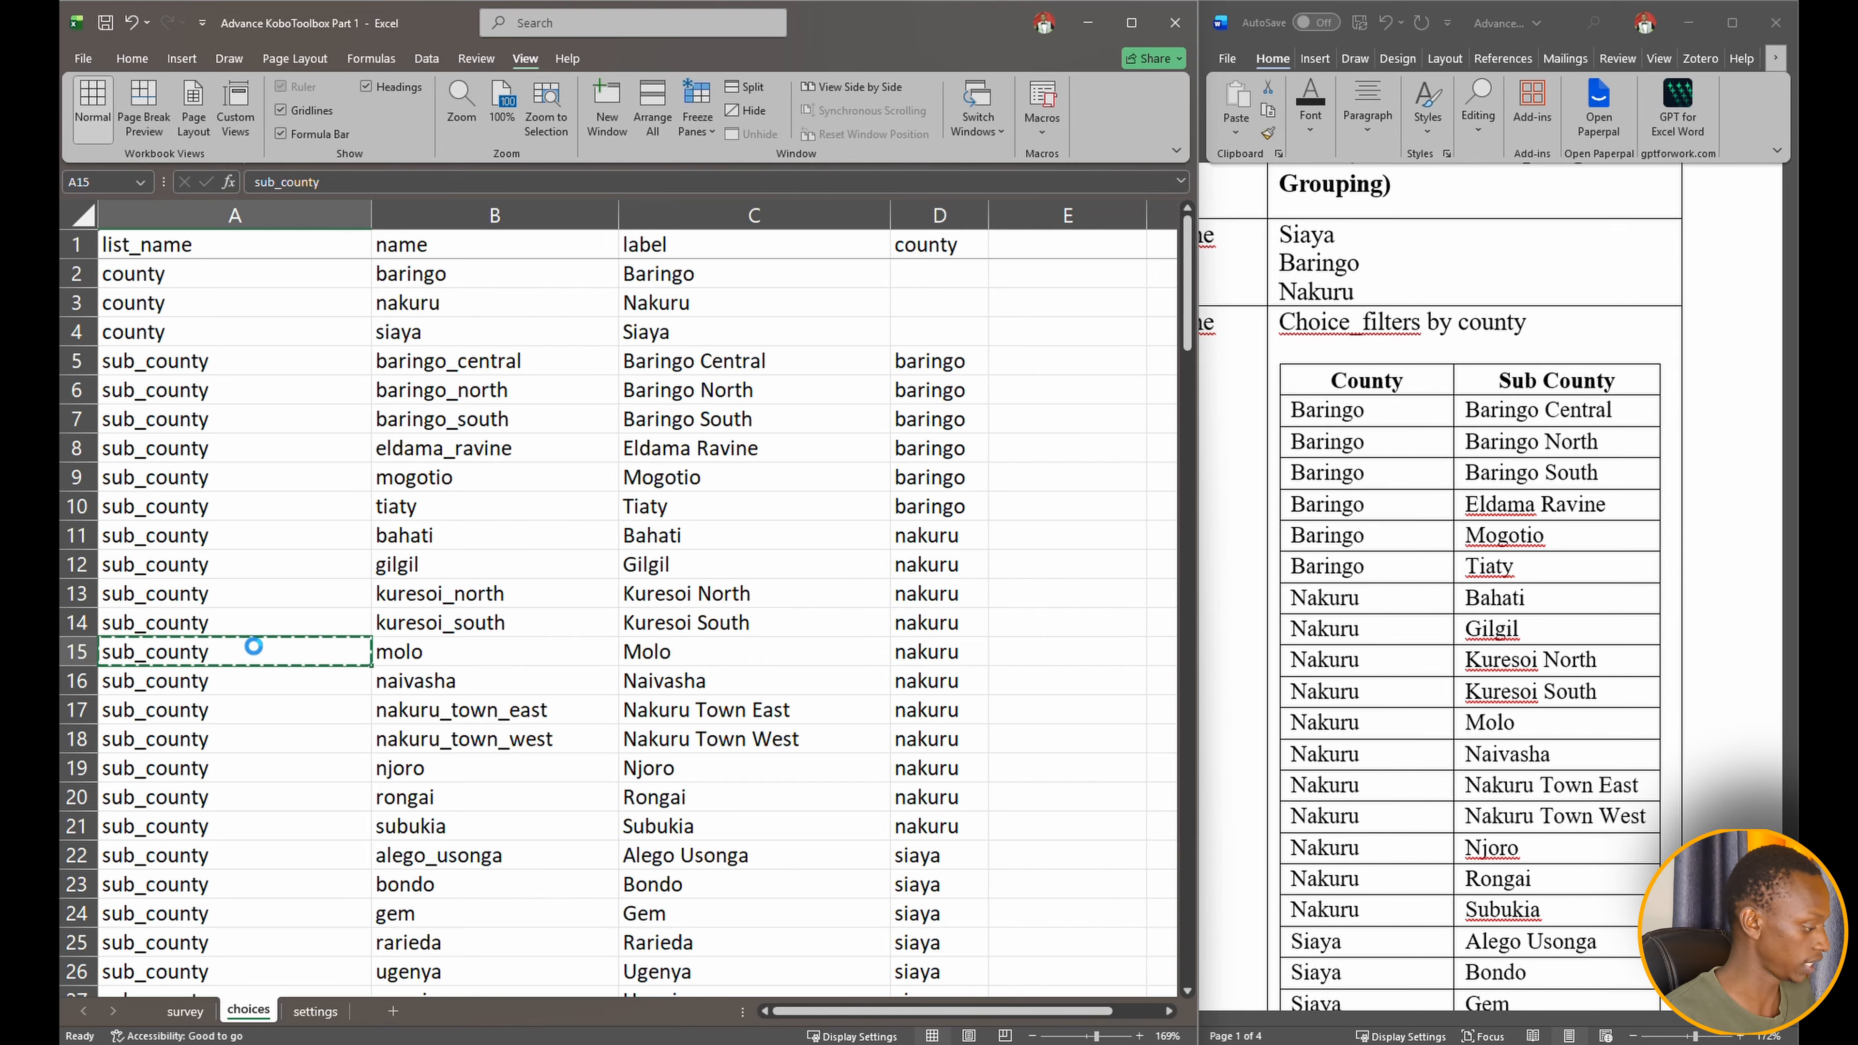
# Copy sub_county into E1 as a new column header on the choices sheet.
pyautogui.hotkey('ctrl', 'c')
pyautogui.hscroll(3, 802, 498)
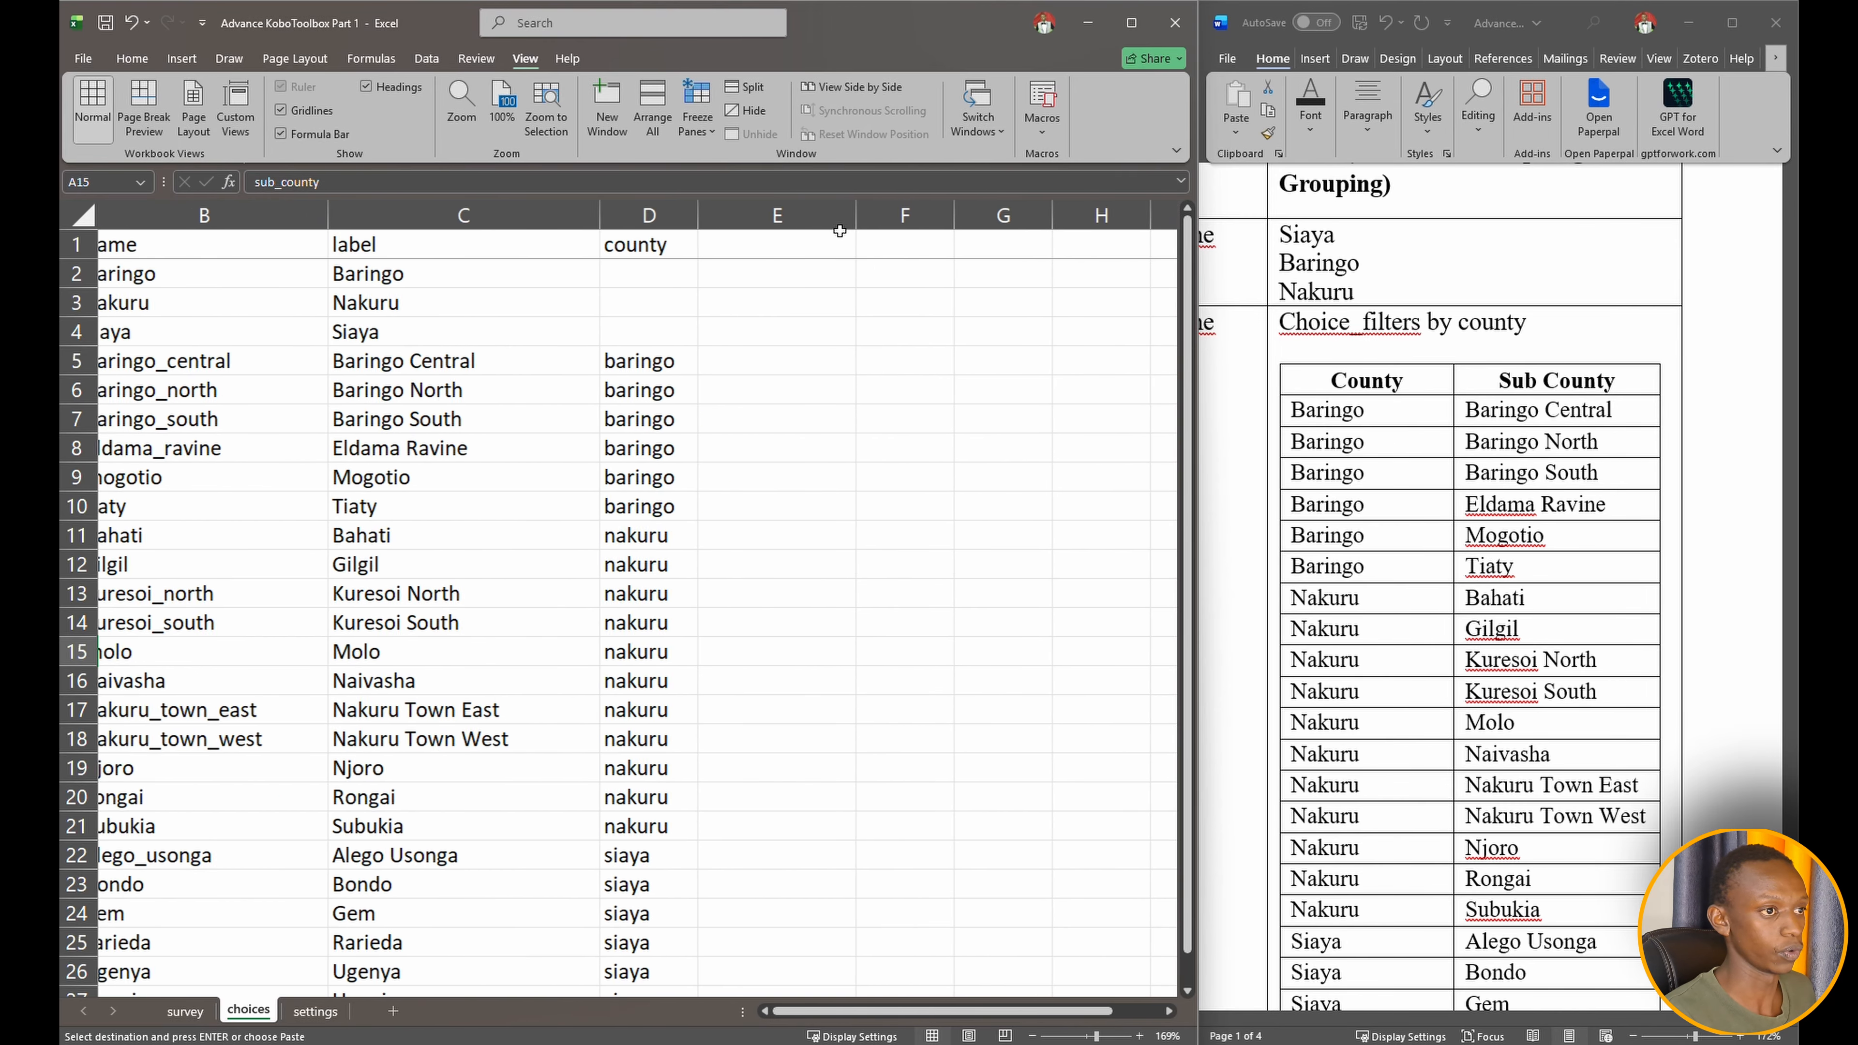
pyautogui.click(799, 246)
pyautogui.hotkey('ctrl', 'v')
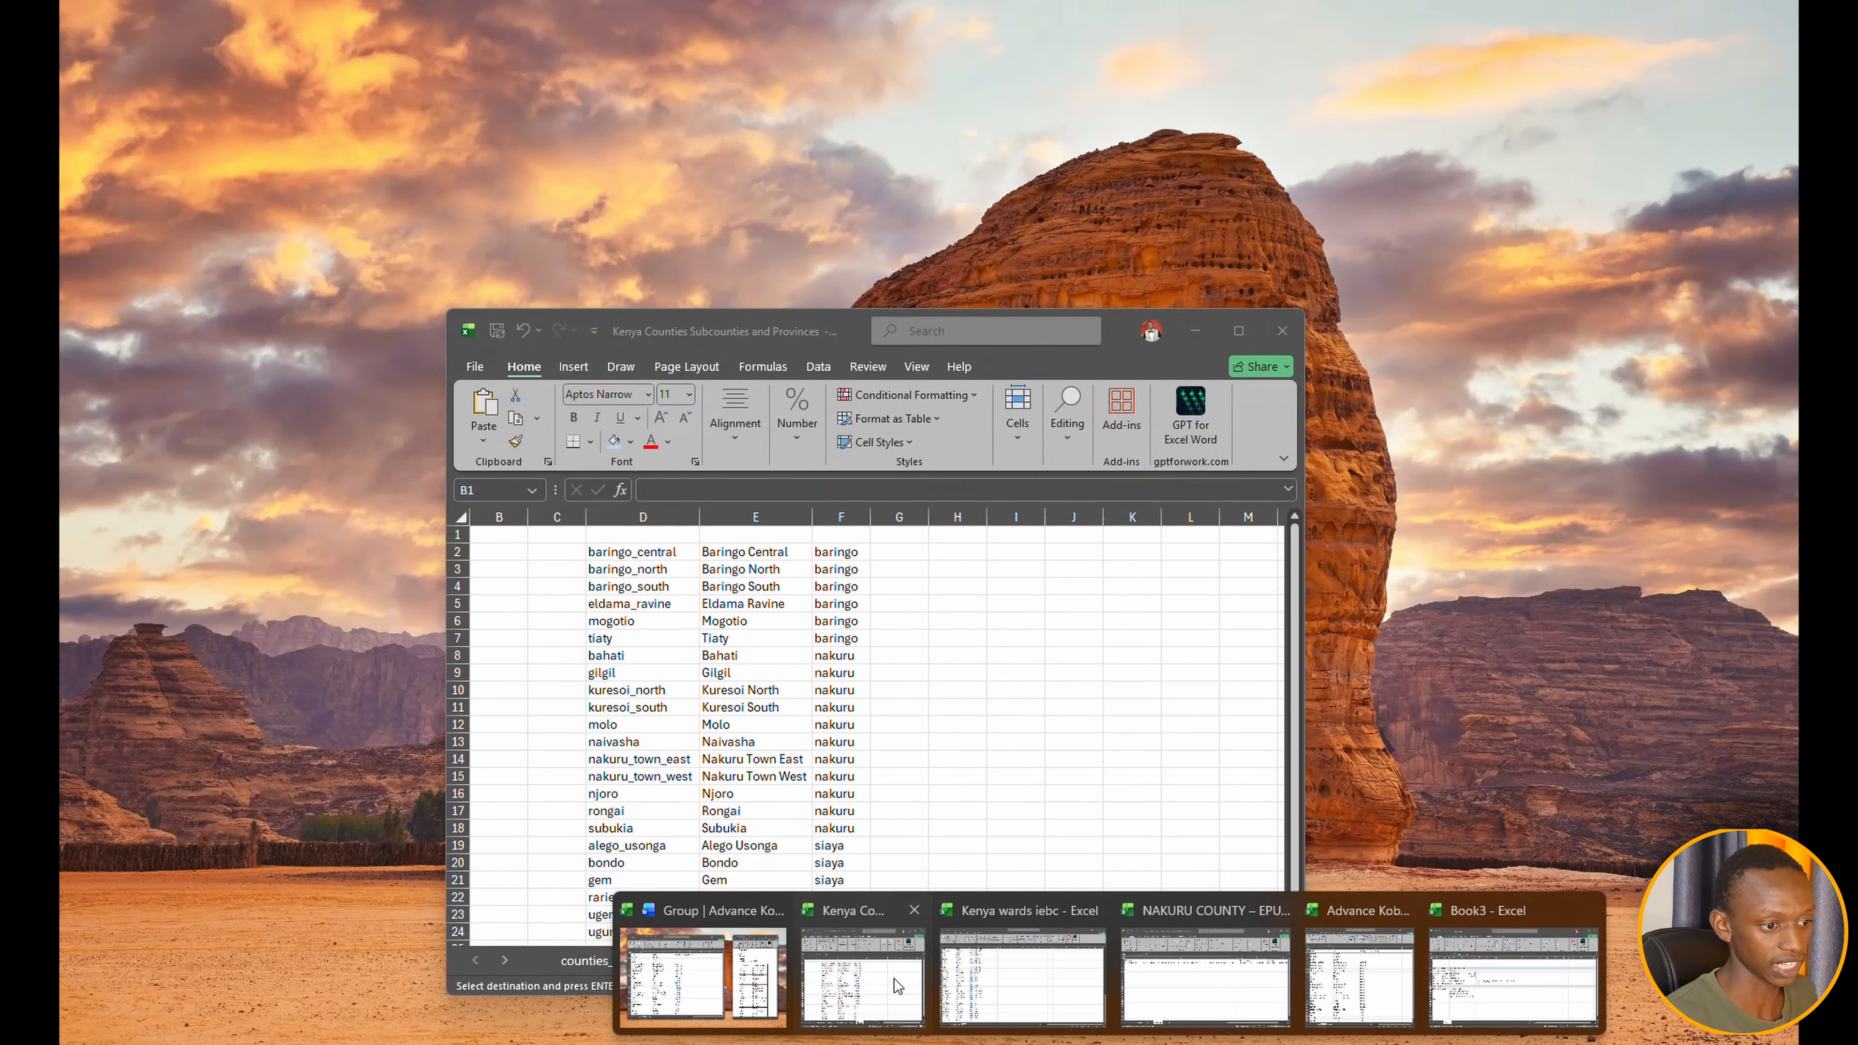
# Get the ward data from the Kenya wards iebc workbook, undoing an accidental paste there.
pyautogui.click(893, 978)
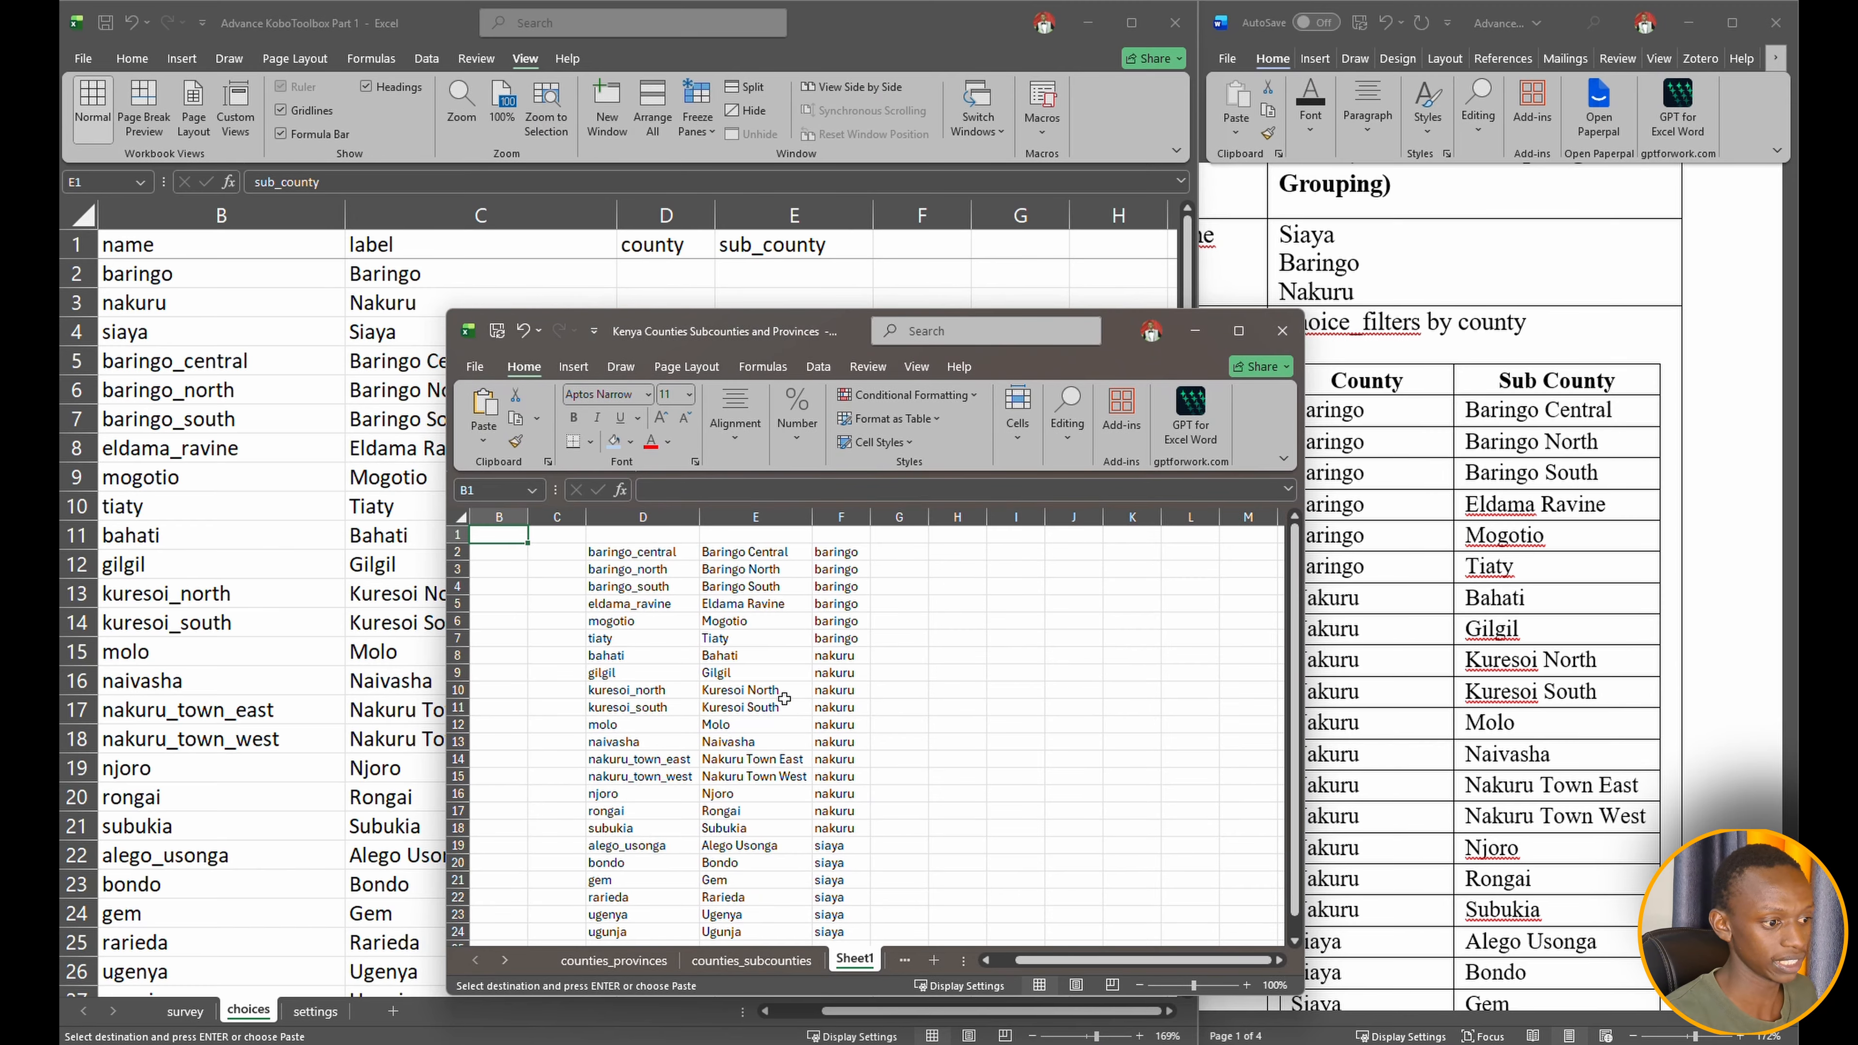
pyautogui.click(630, 550)
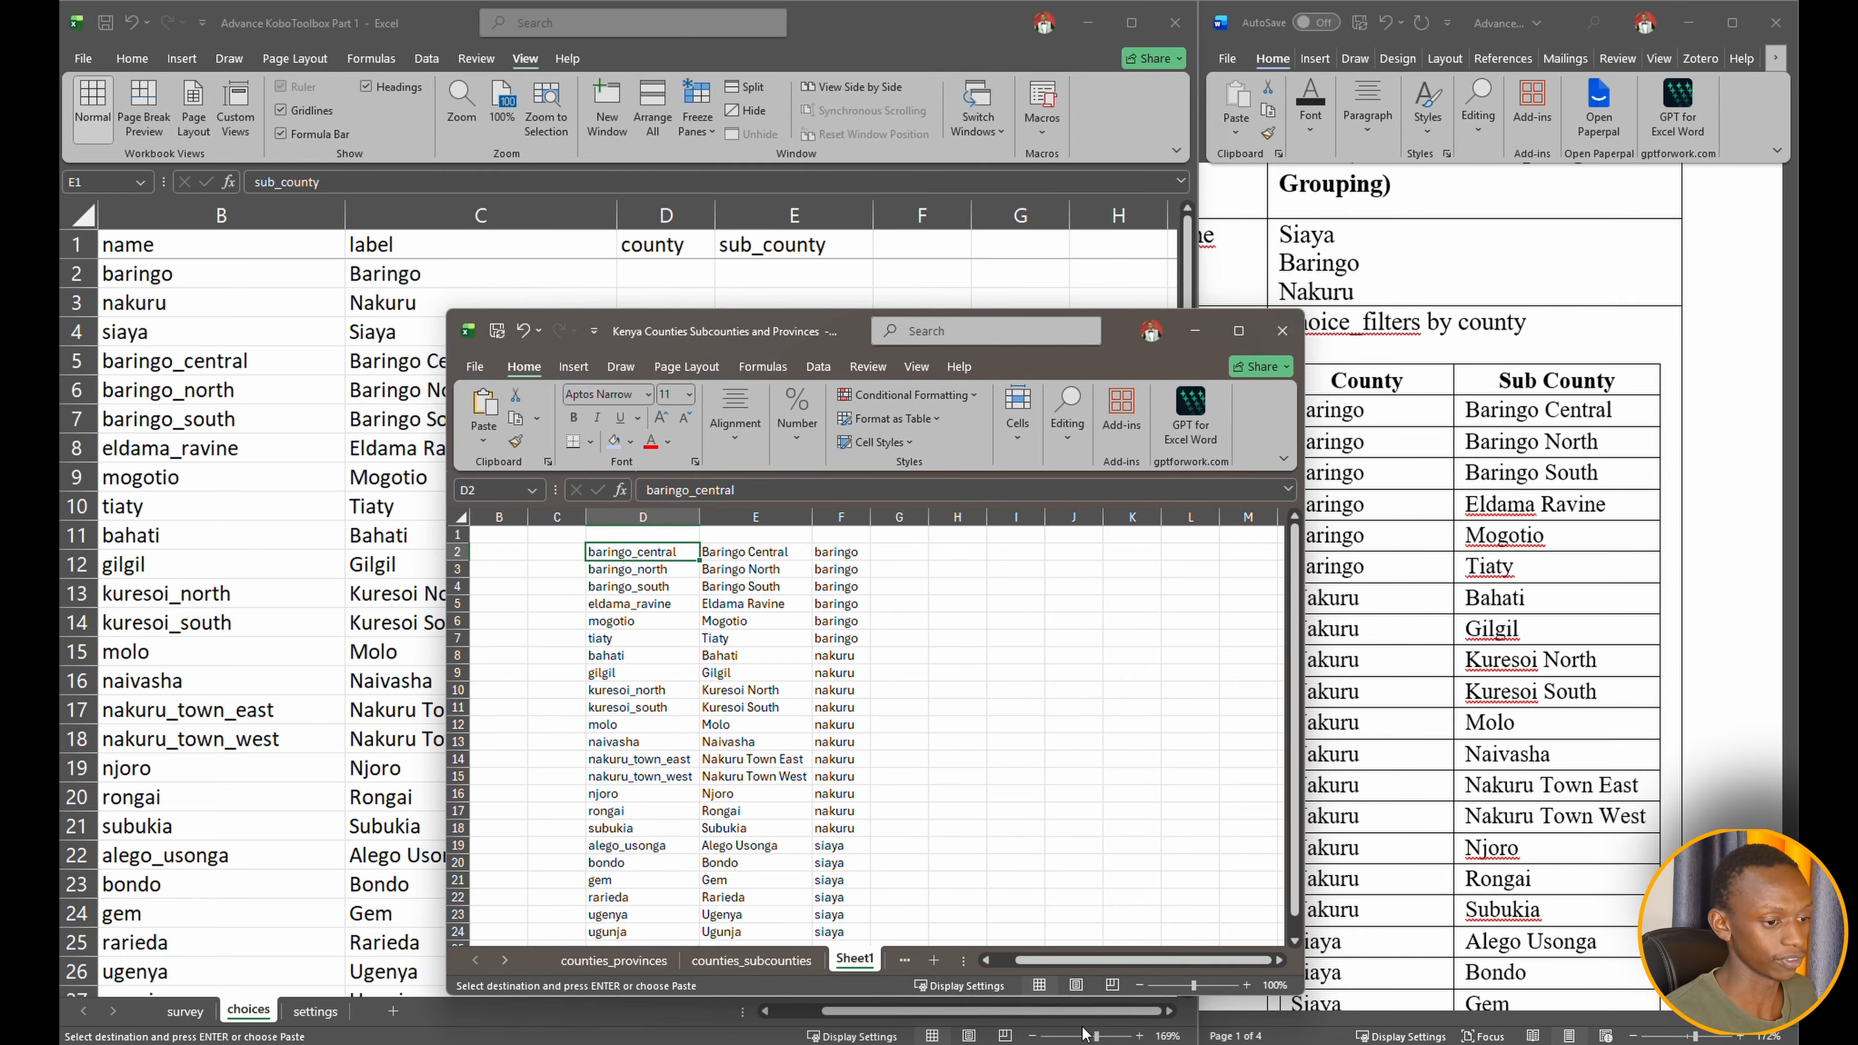
pyautogui.moveTo(1109, 1039)
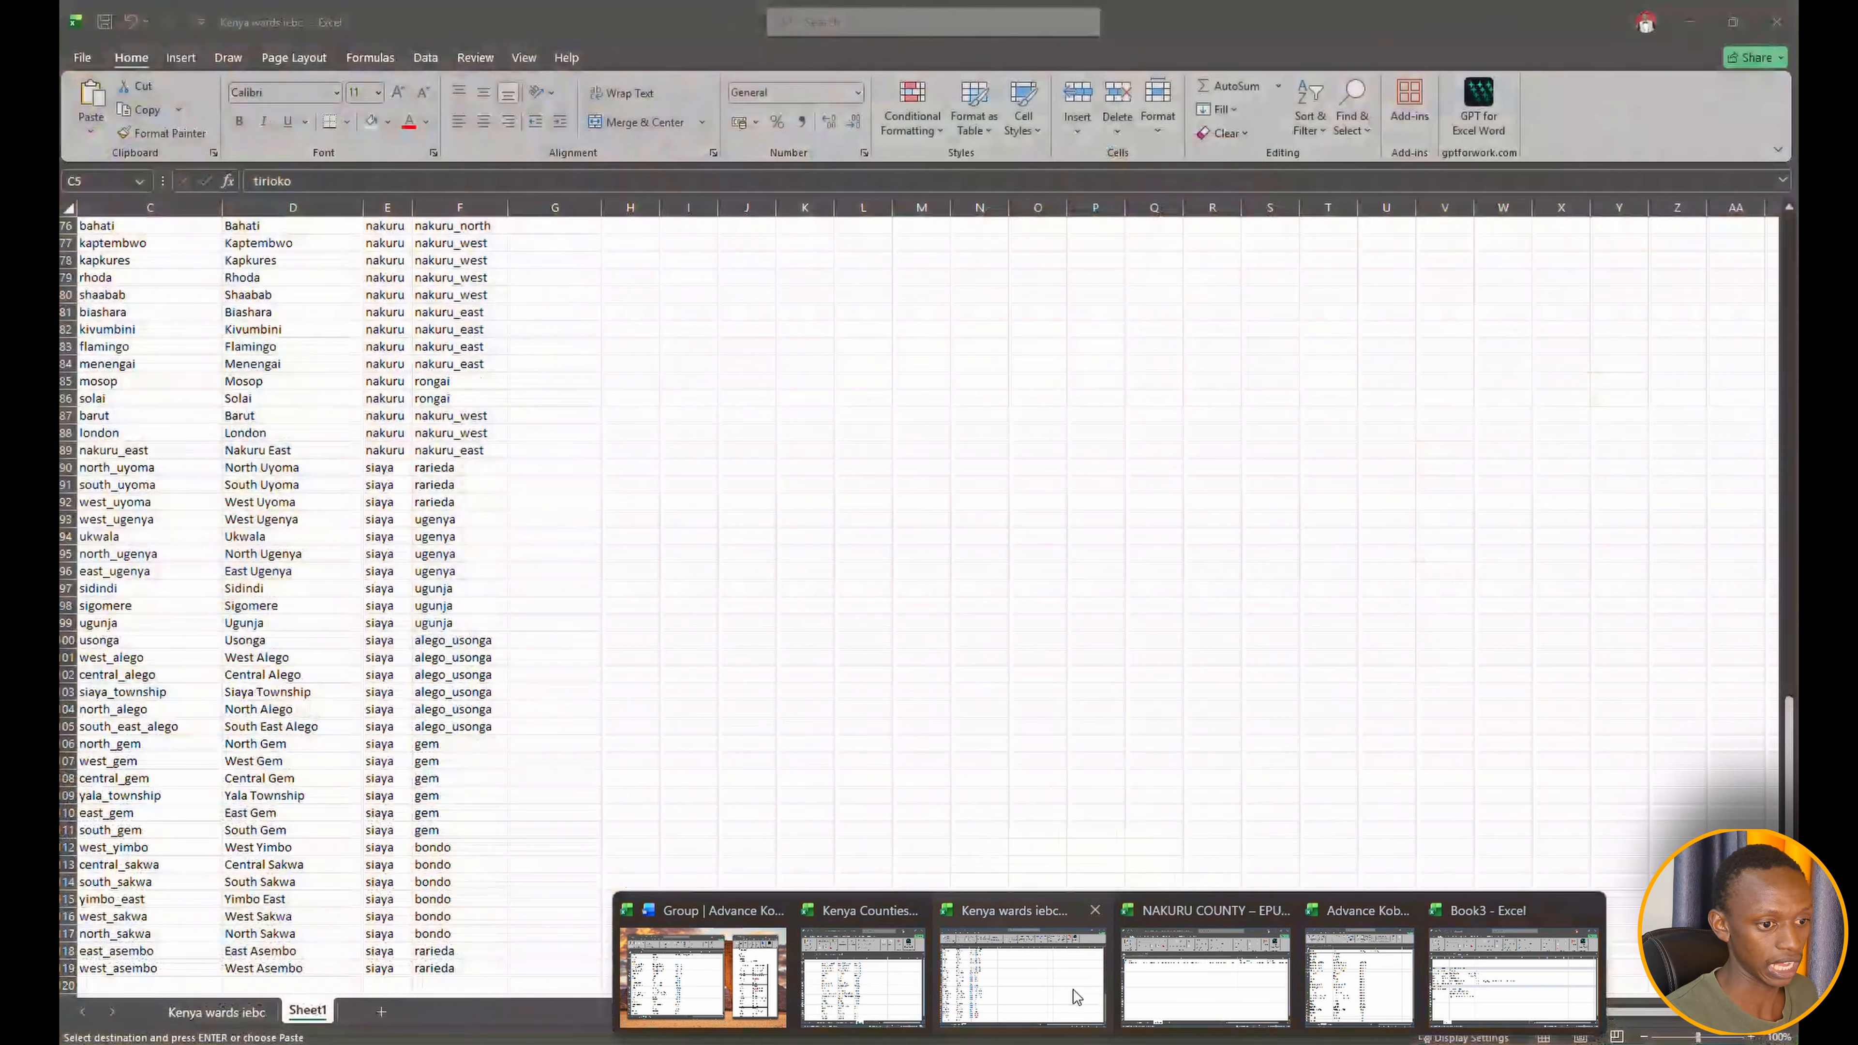
pyautogui.click(1072, 989)
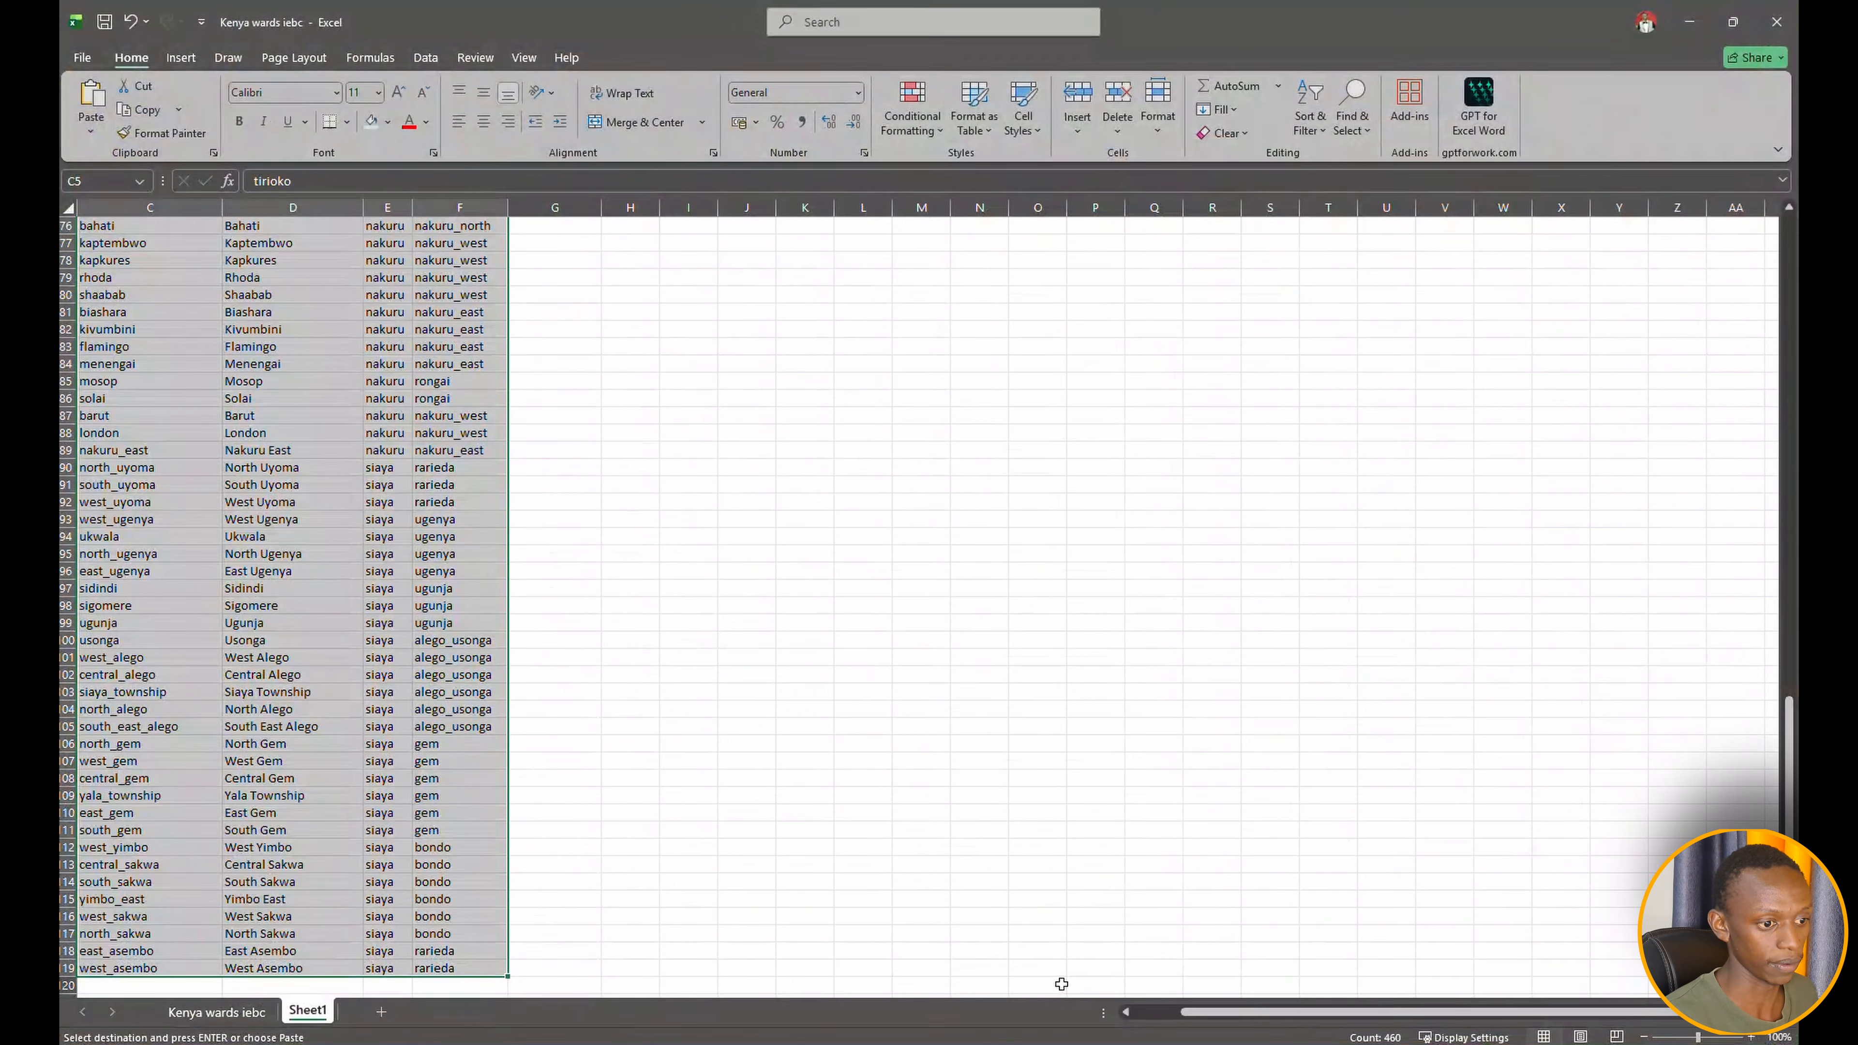
pyautogui.scroll(15, 536, 723)
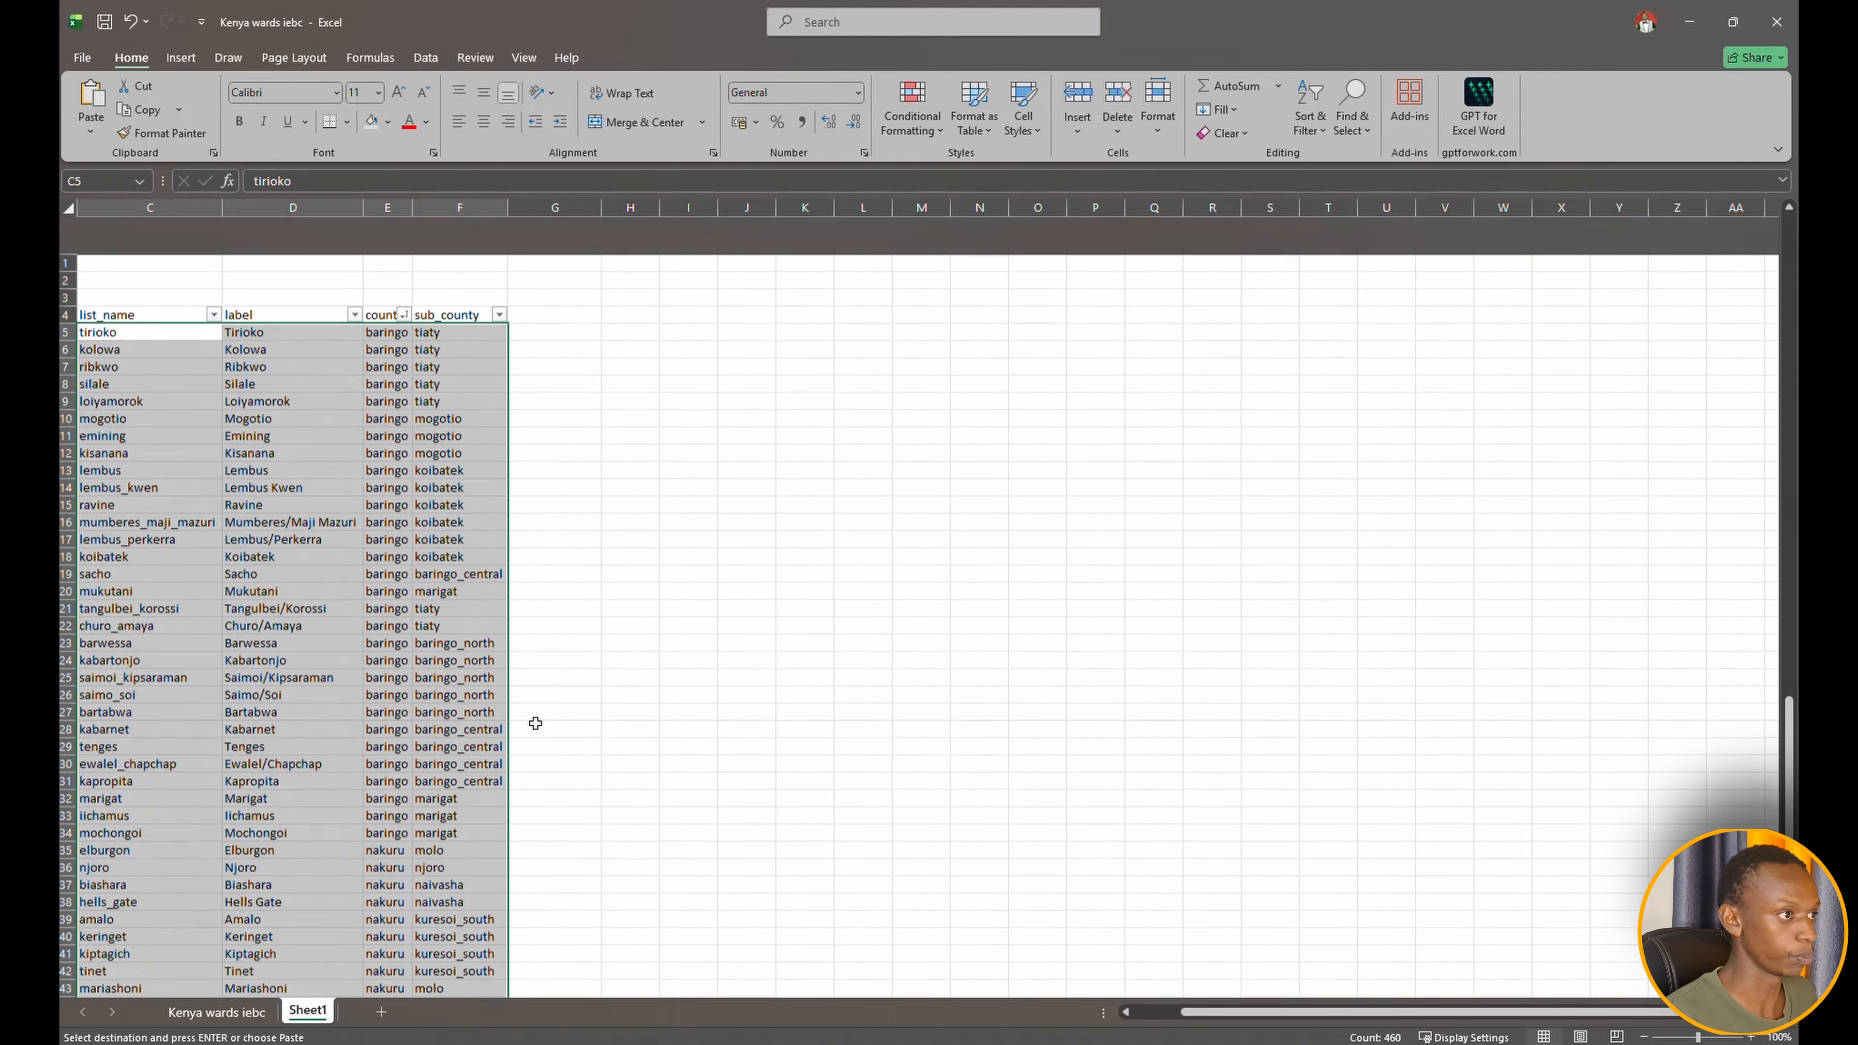
pyautogui.hotkey('ctrl', 'v')
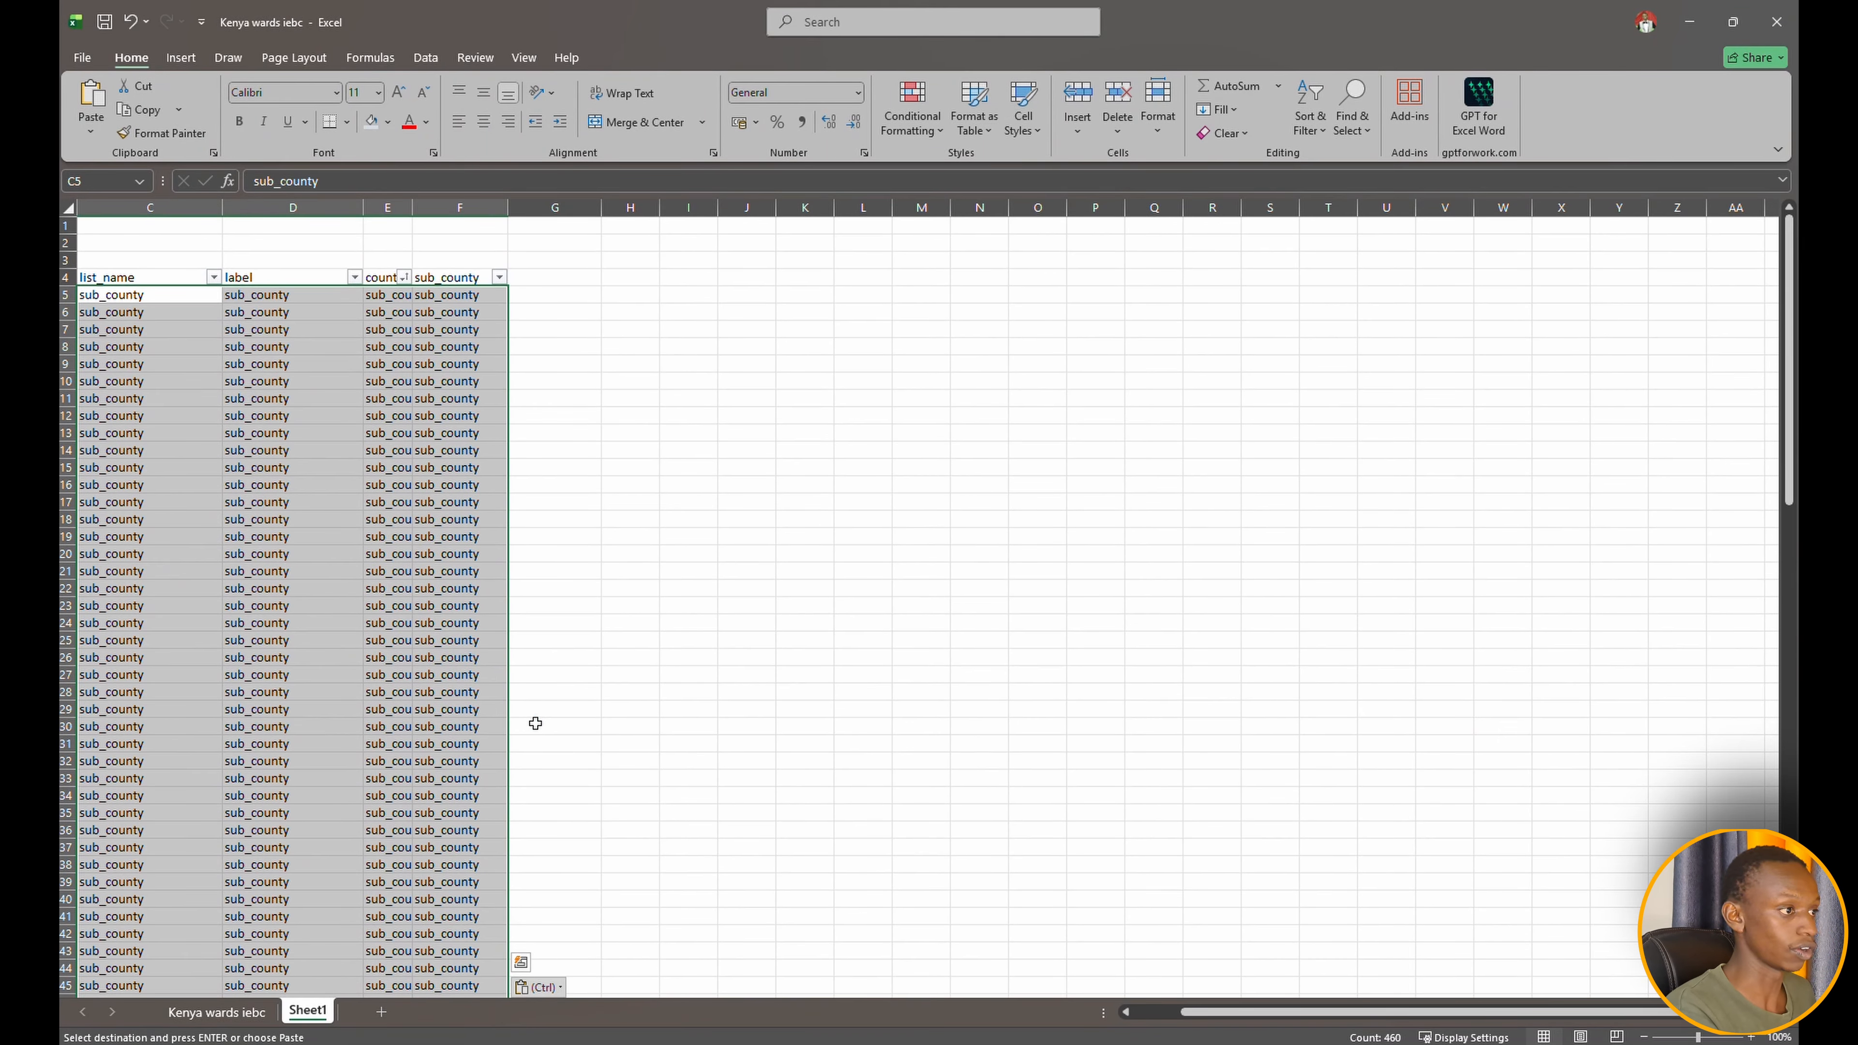
pyautogui.hotkey('ctrl', 'z')
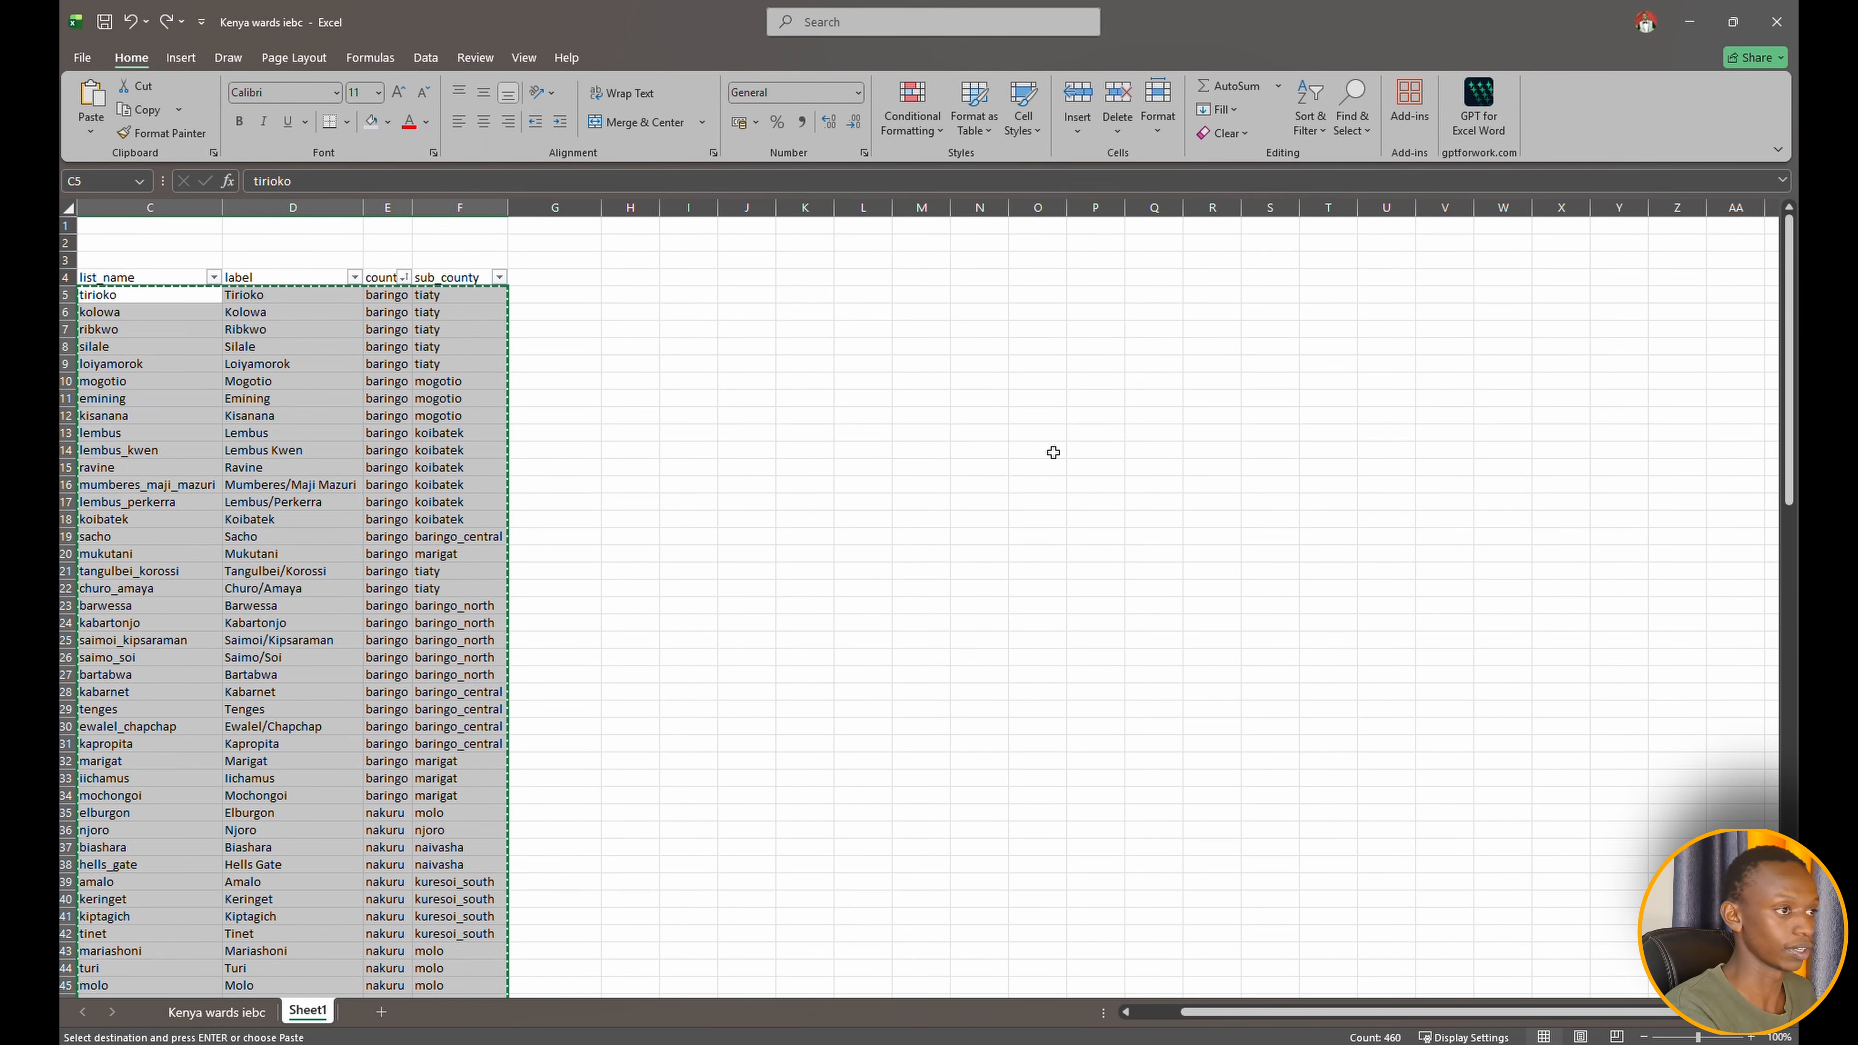
pyautogui.moveTo(1110, 1044)
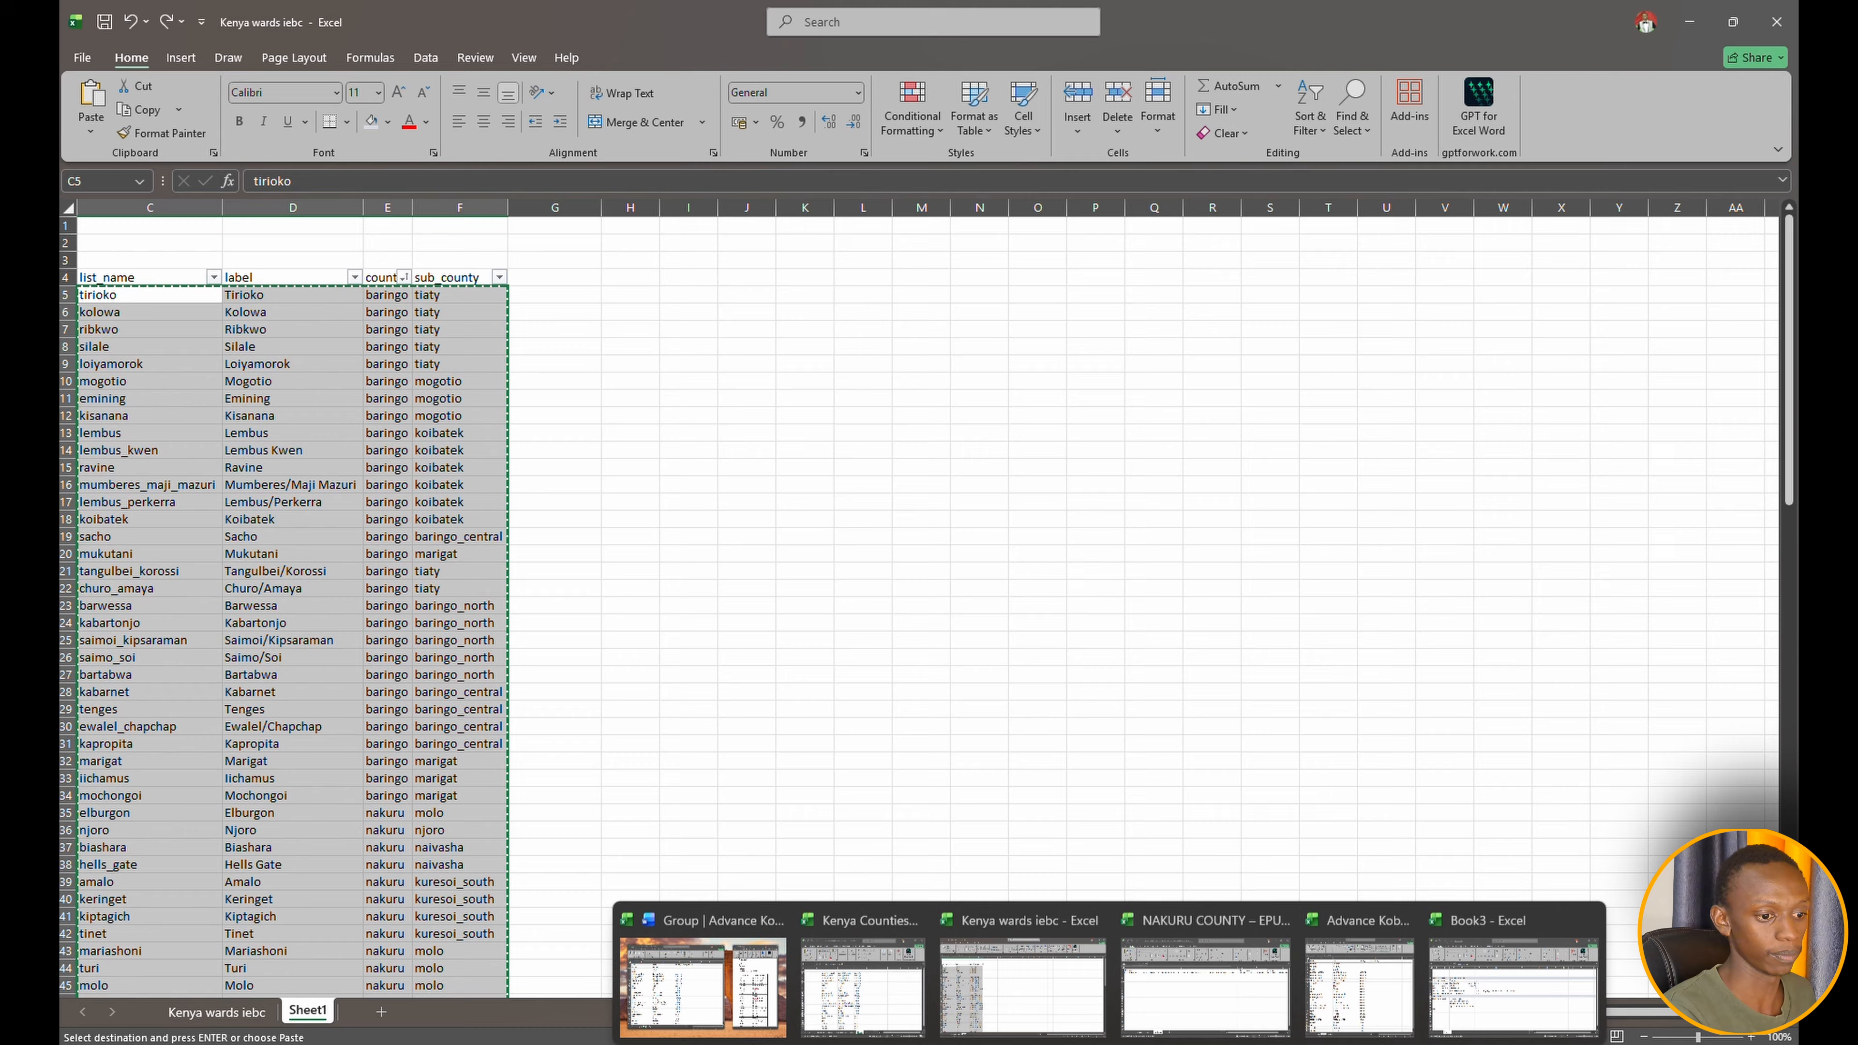
pyautogui.click(738, 983)
# Paste the ward rows into the choices sheet starting at B28.
pyautogui.scroll(-5, 718, 623)
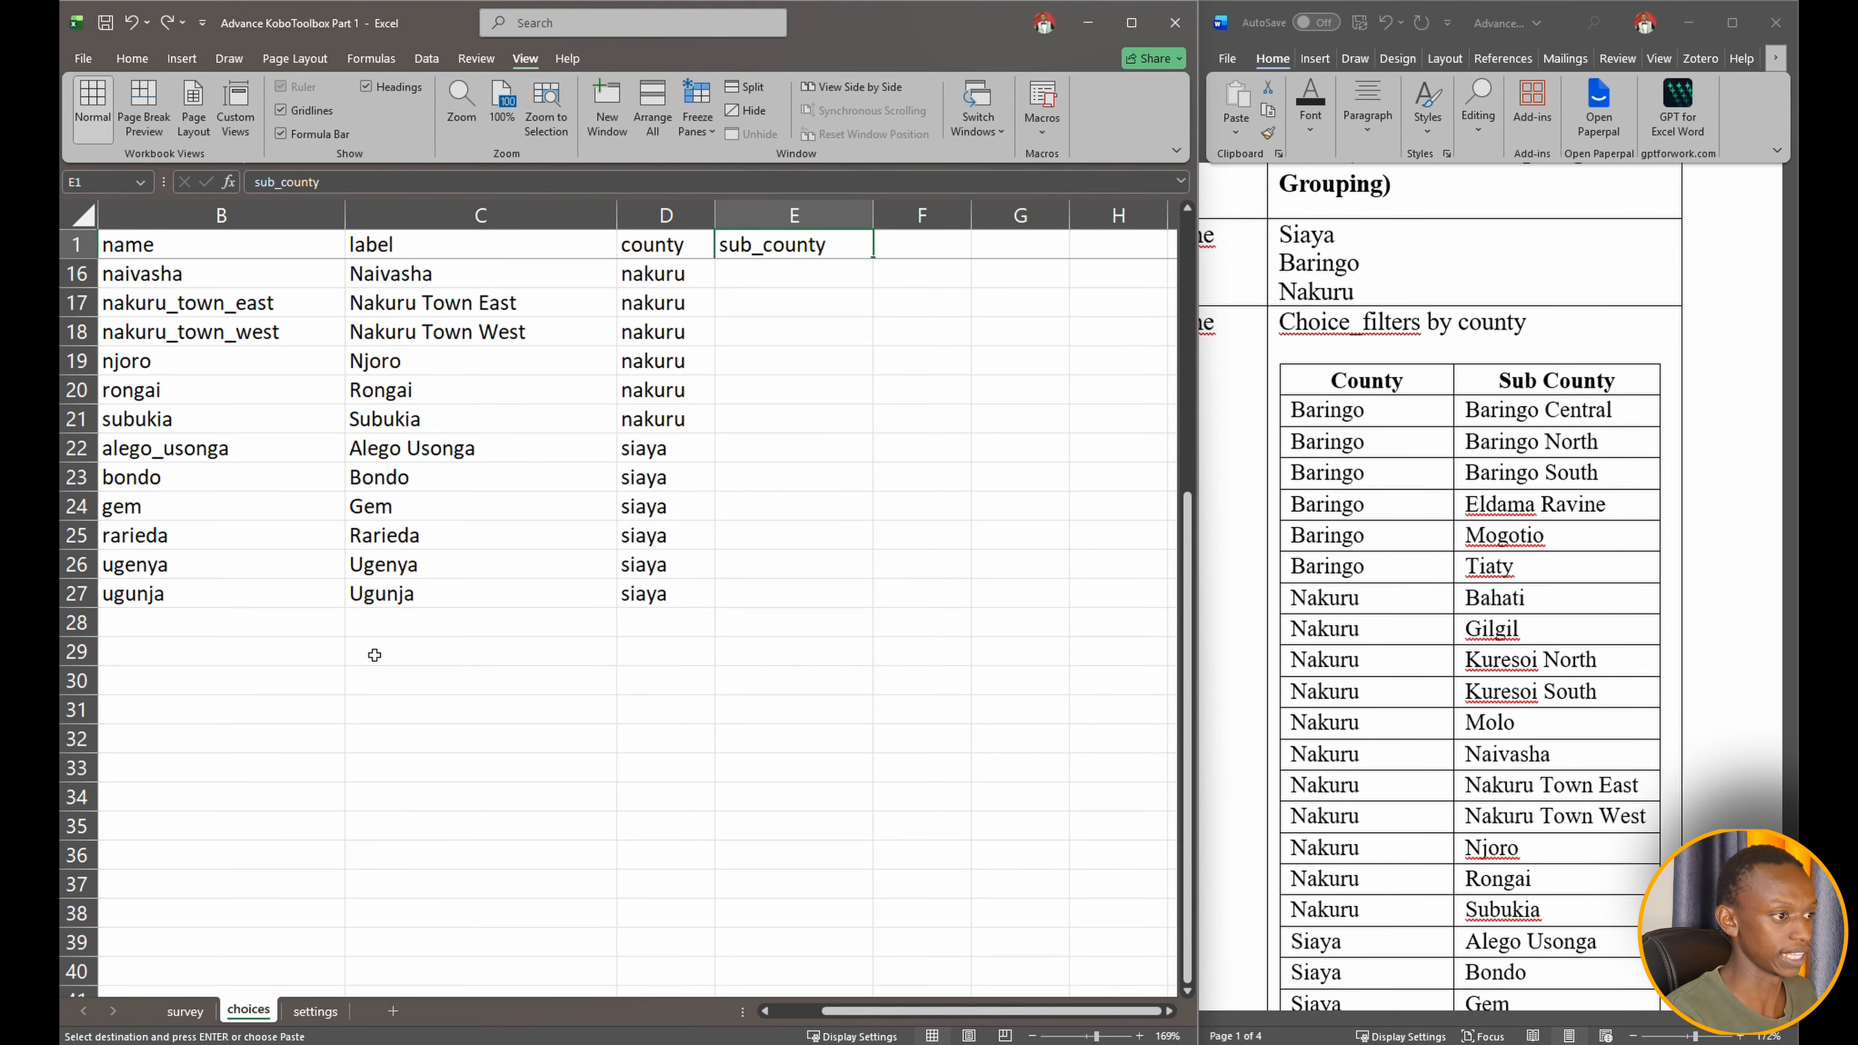
pyautogui.hscroll(-2, 374, 654)
pyautogui.click(454, 628)
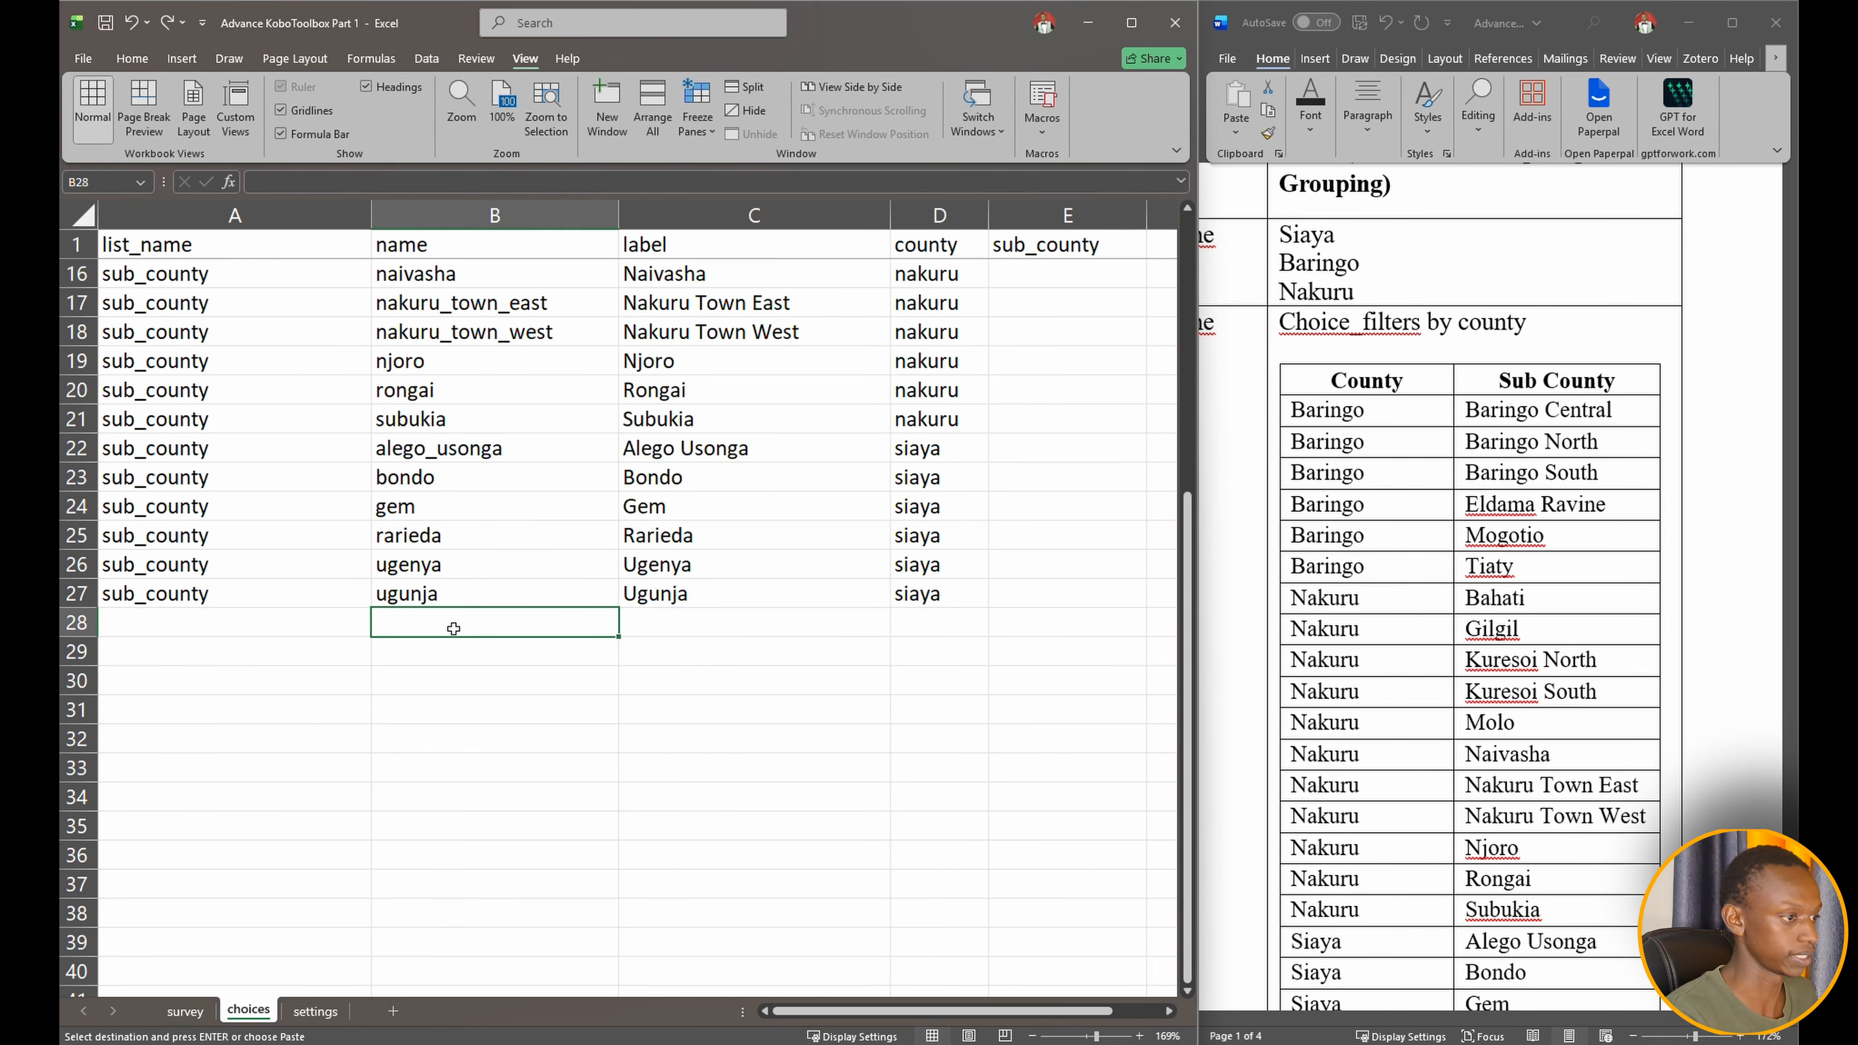
pyautogui.hotkey('ctrl', 'v')
# Enter ward in A28, fill it down all ward rows, and autofit column A.
pyautogui.click(299, 614)
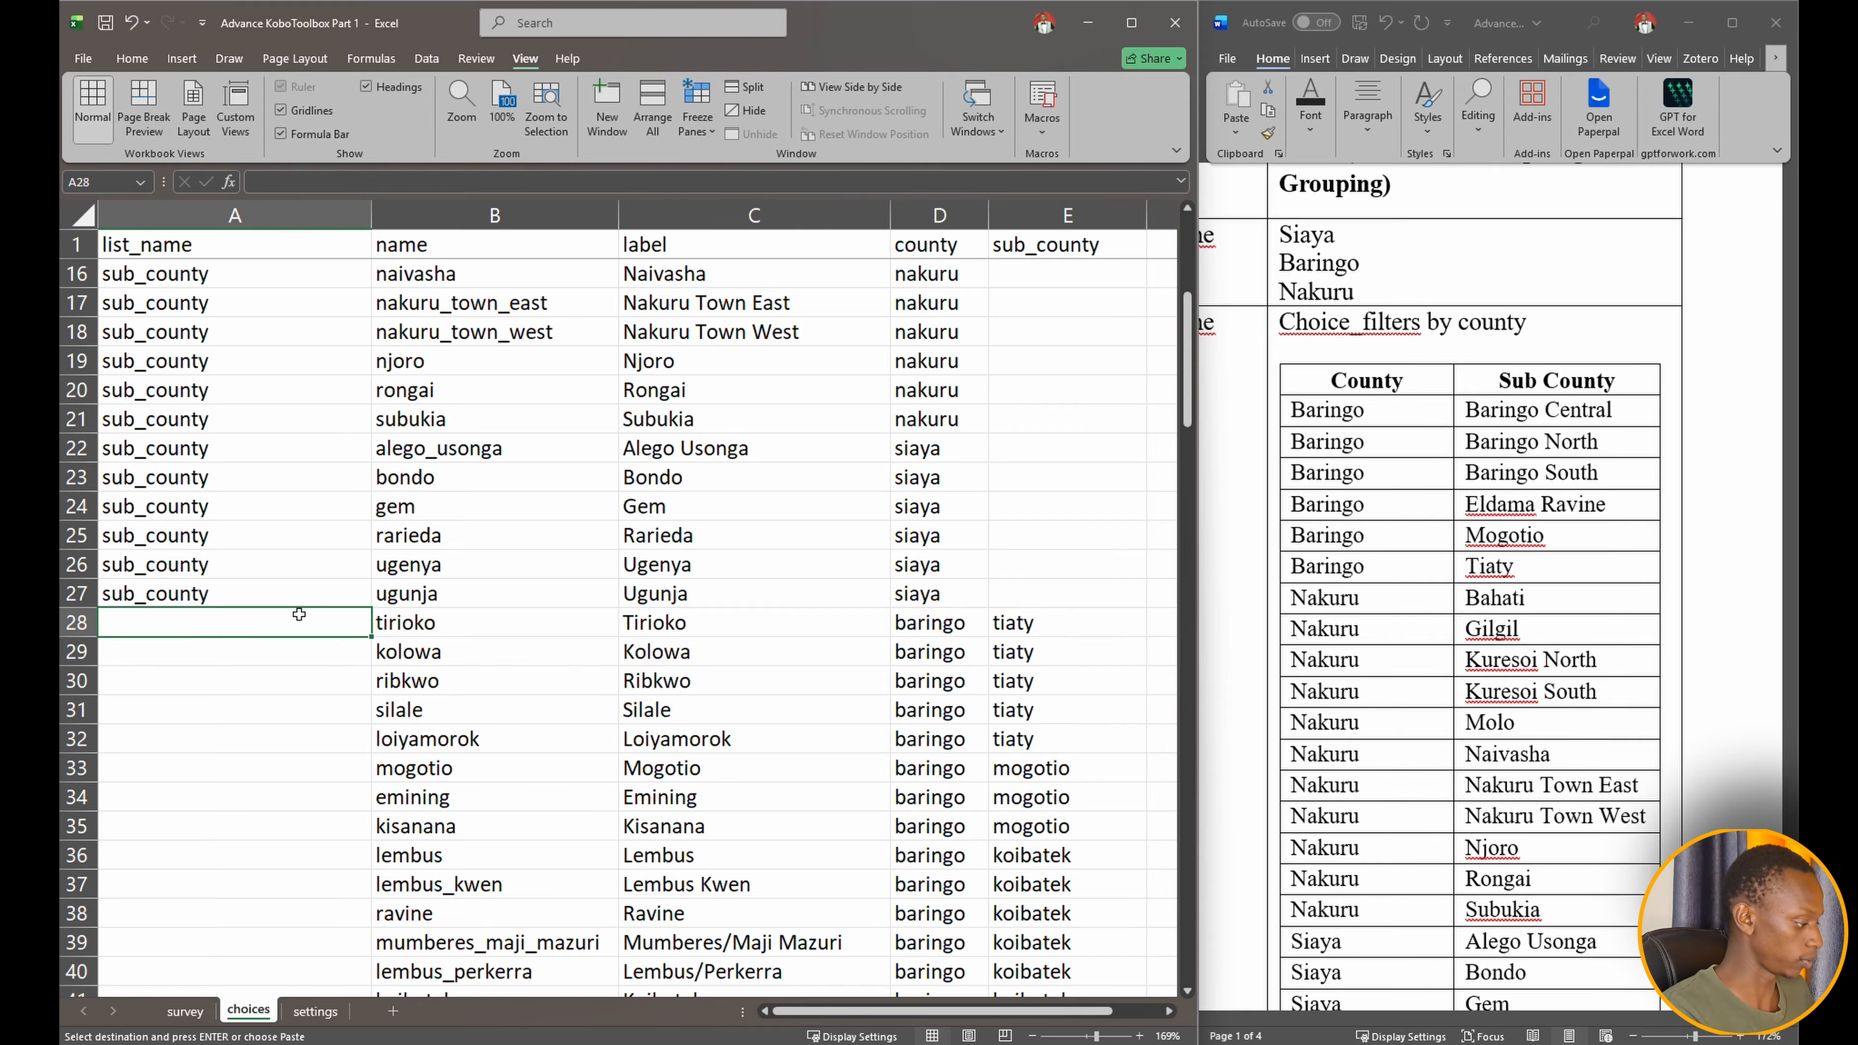
pyautogui.write('ward')
pyautogui.press('Return')
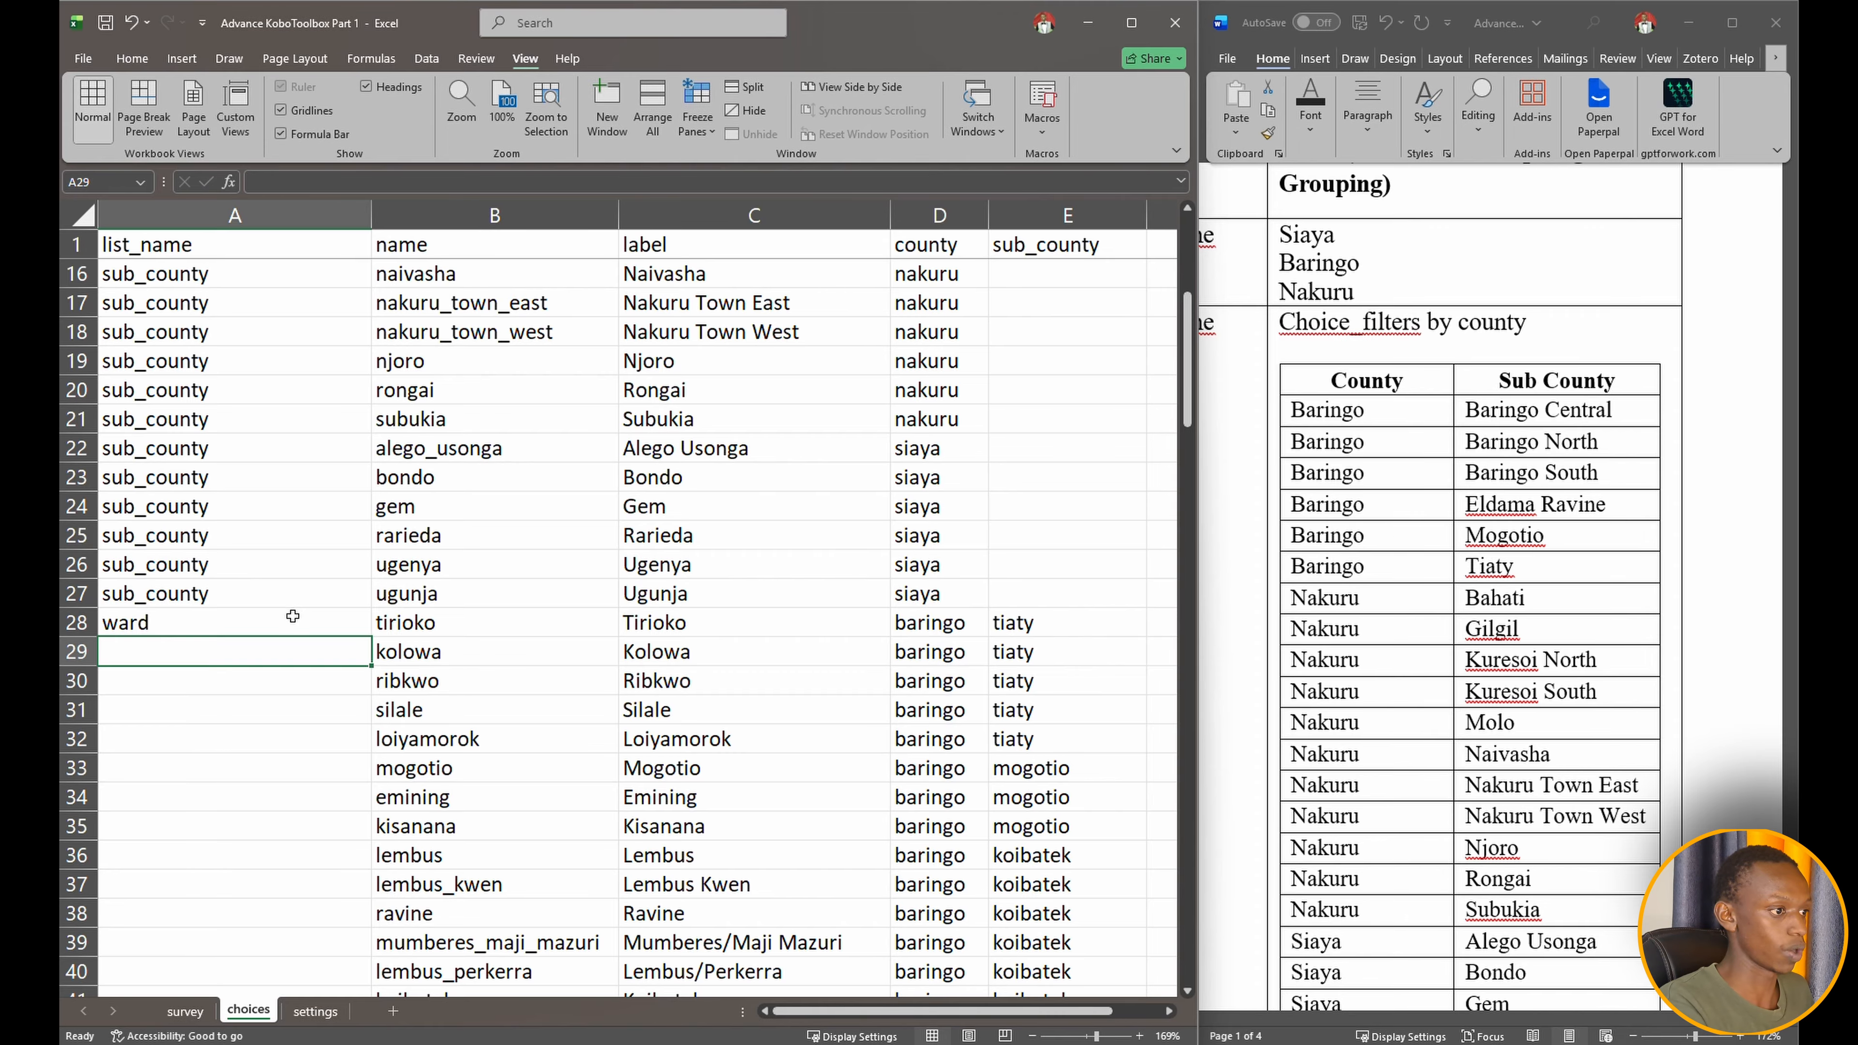
pyautogui.click(293, 617)
pyautogui.doubleClick(371, 635)
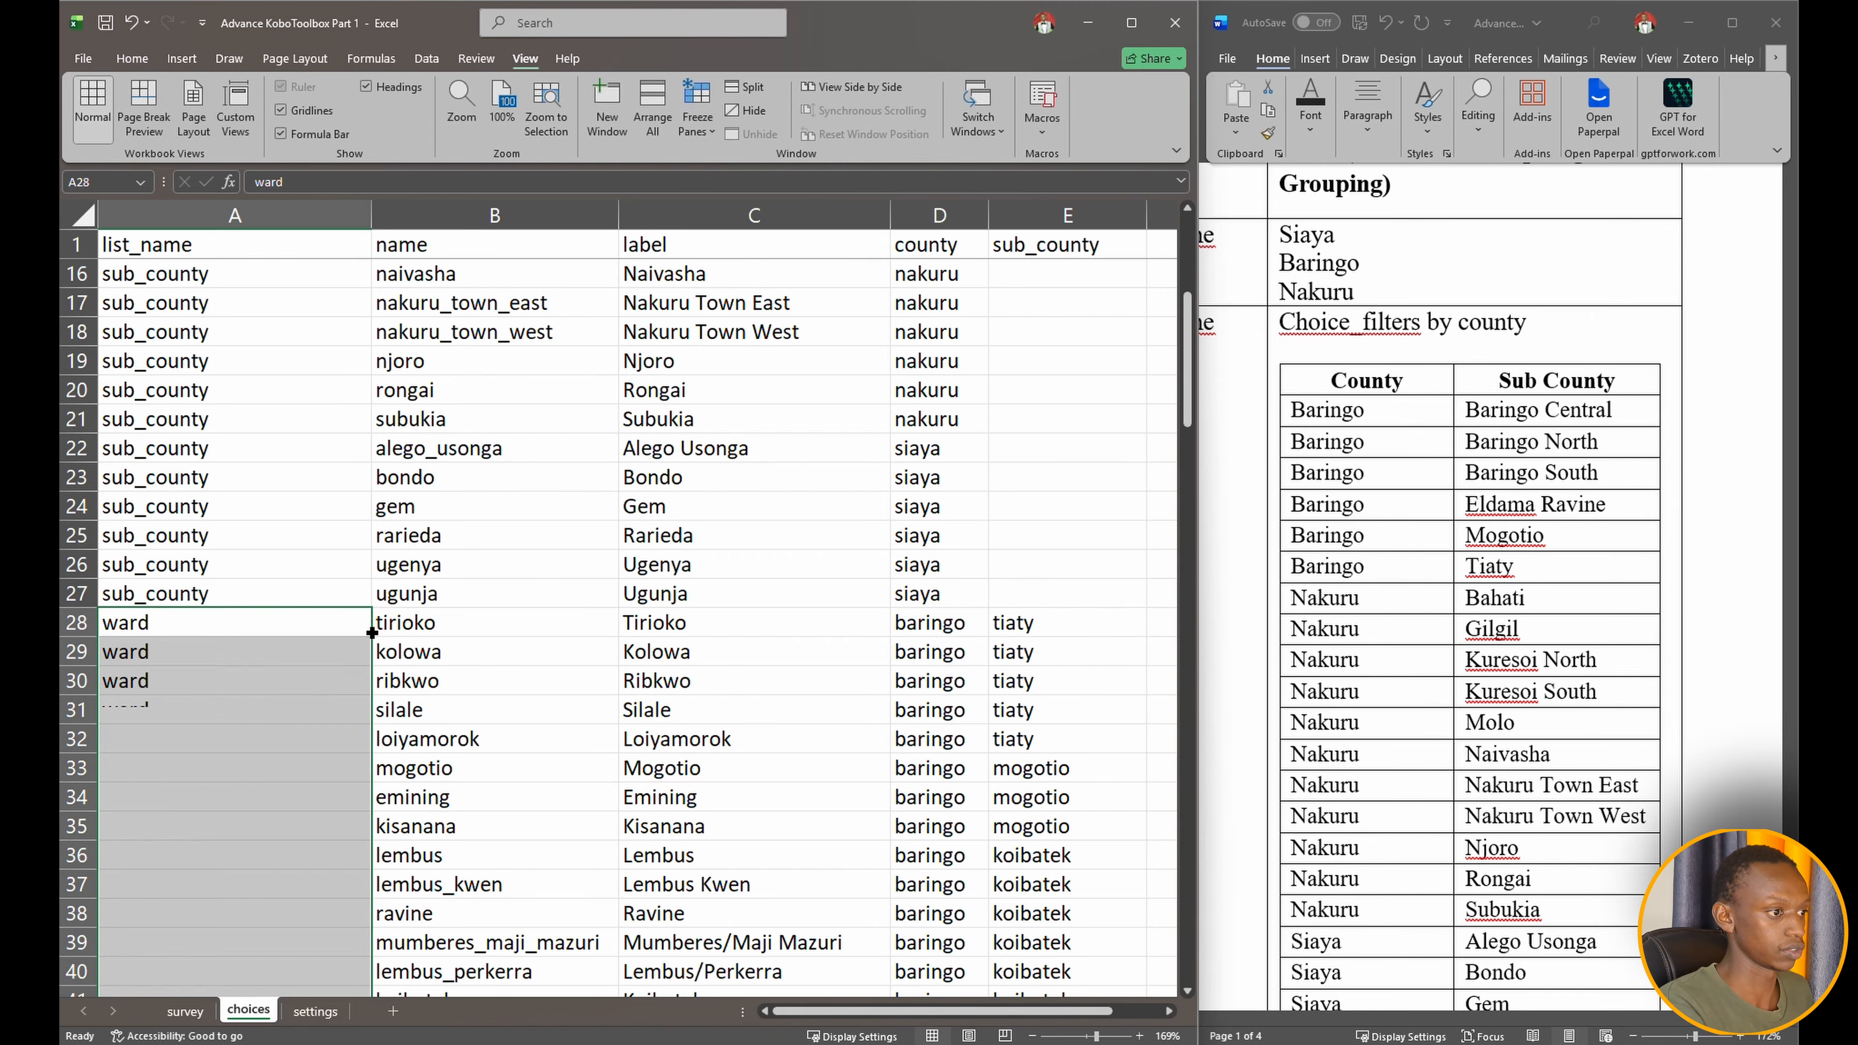
pyautogui.doubleClick(377, 221)
pyautogui.scroll(-6, 378, 478)
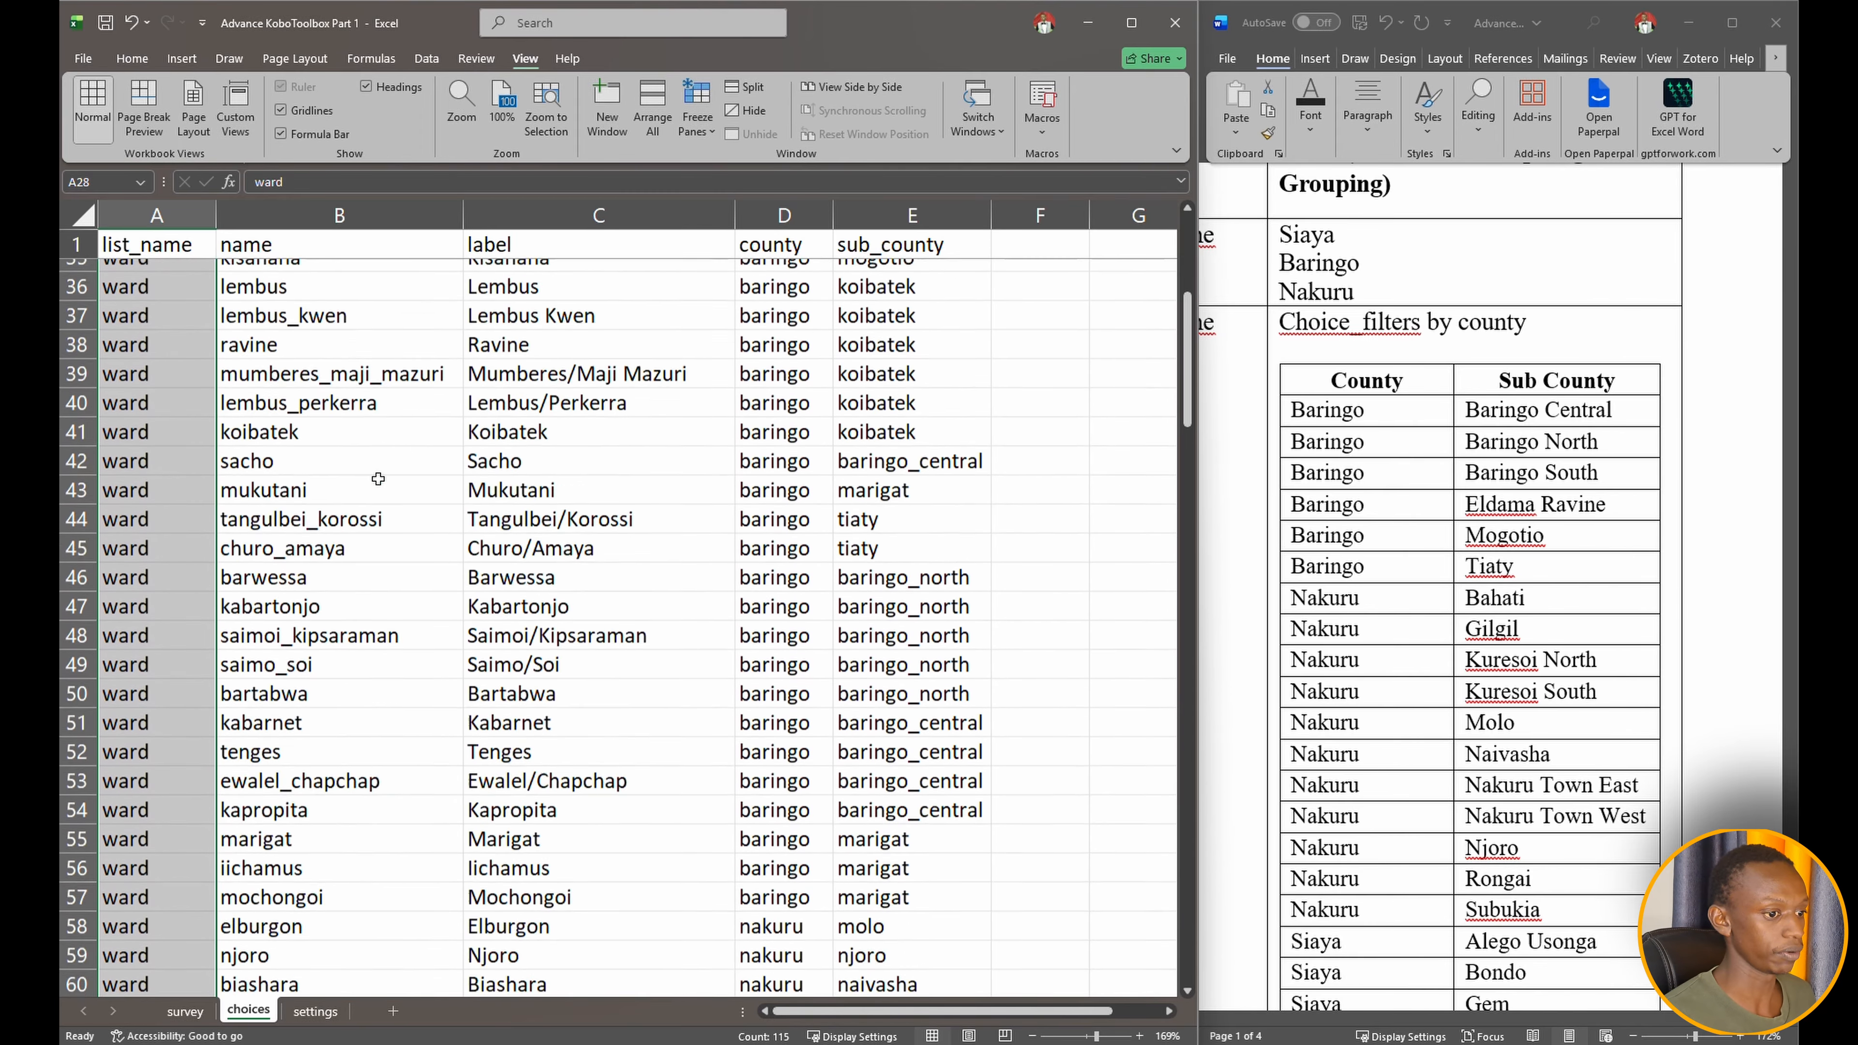
pyautogui.scroll(-11, 378, 478)
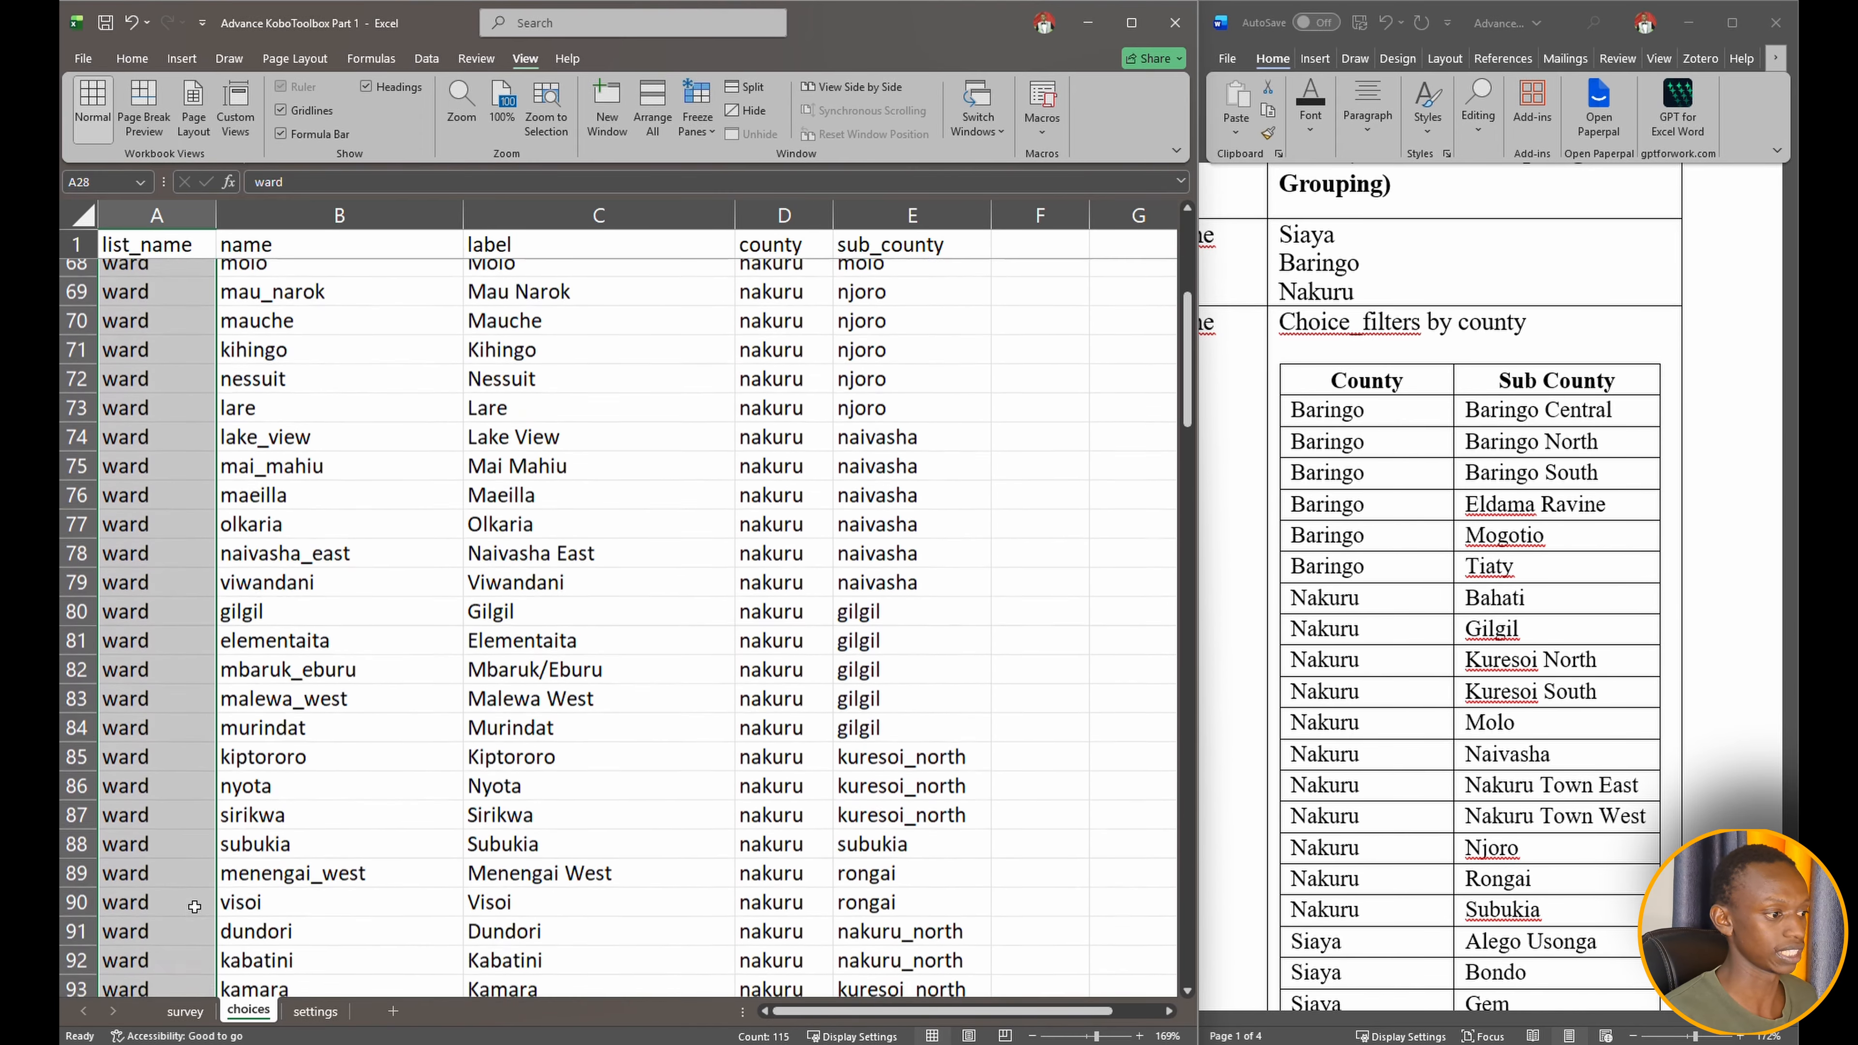
pyautogui.click(184, 1011)
# Set School Name's question type to text.
pyautogui.scroll(5, 308, 490)
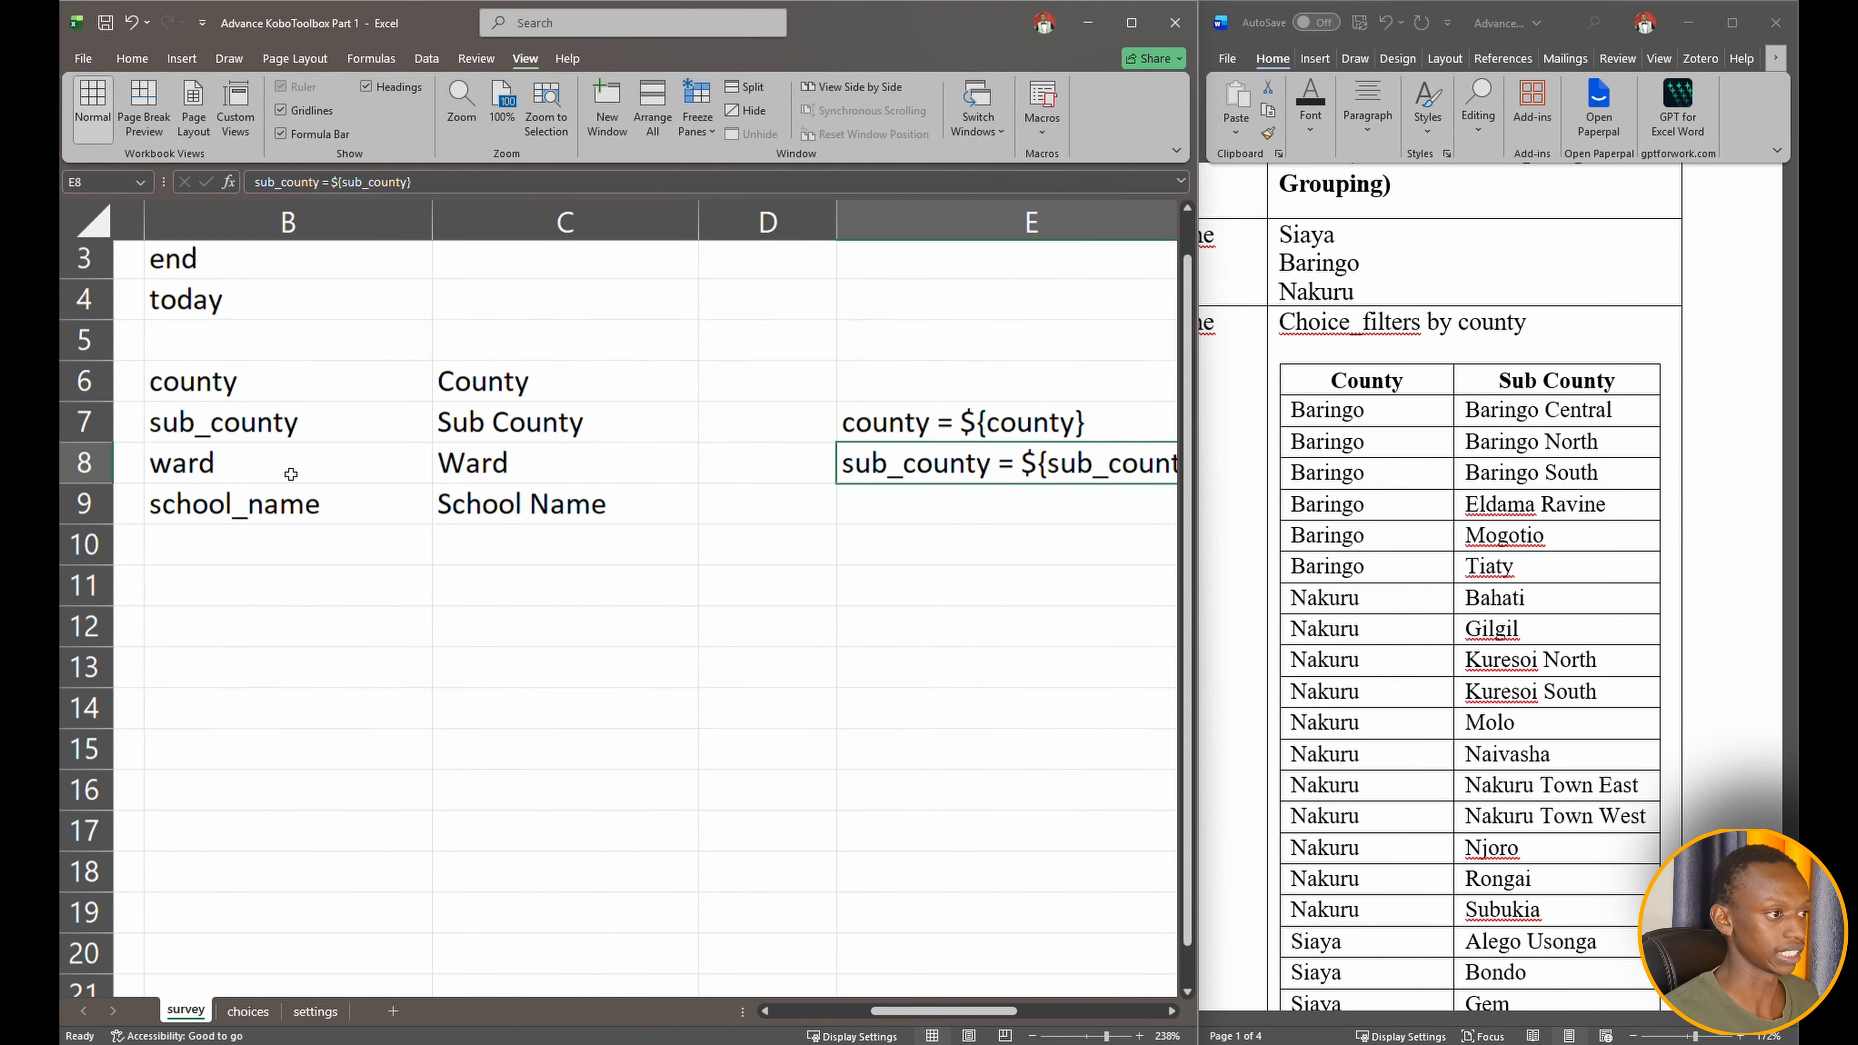
pyautogui.hscroll(-3, 291, 475)
pyautogui.scroll(-1, 296, 468)
pyautogui.click(341, 396)
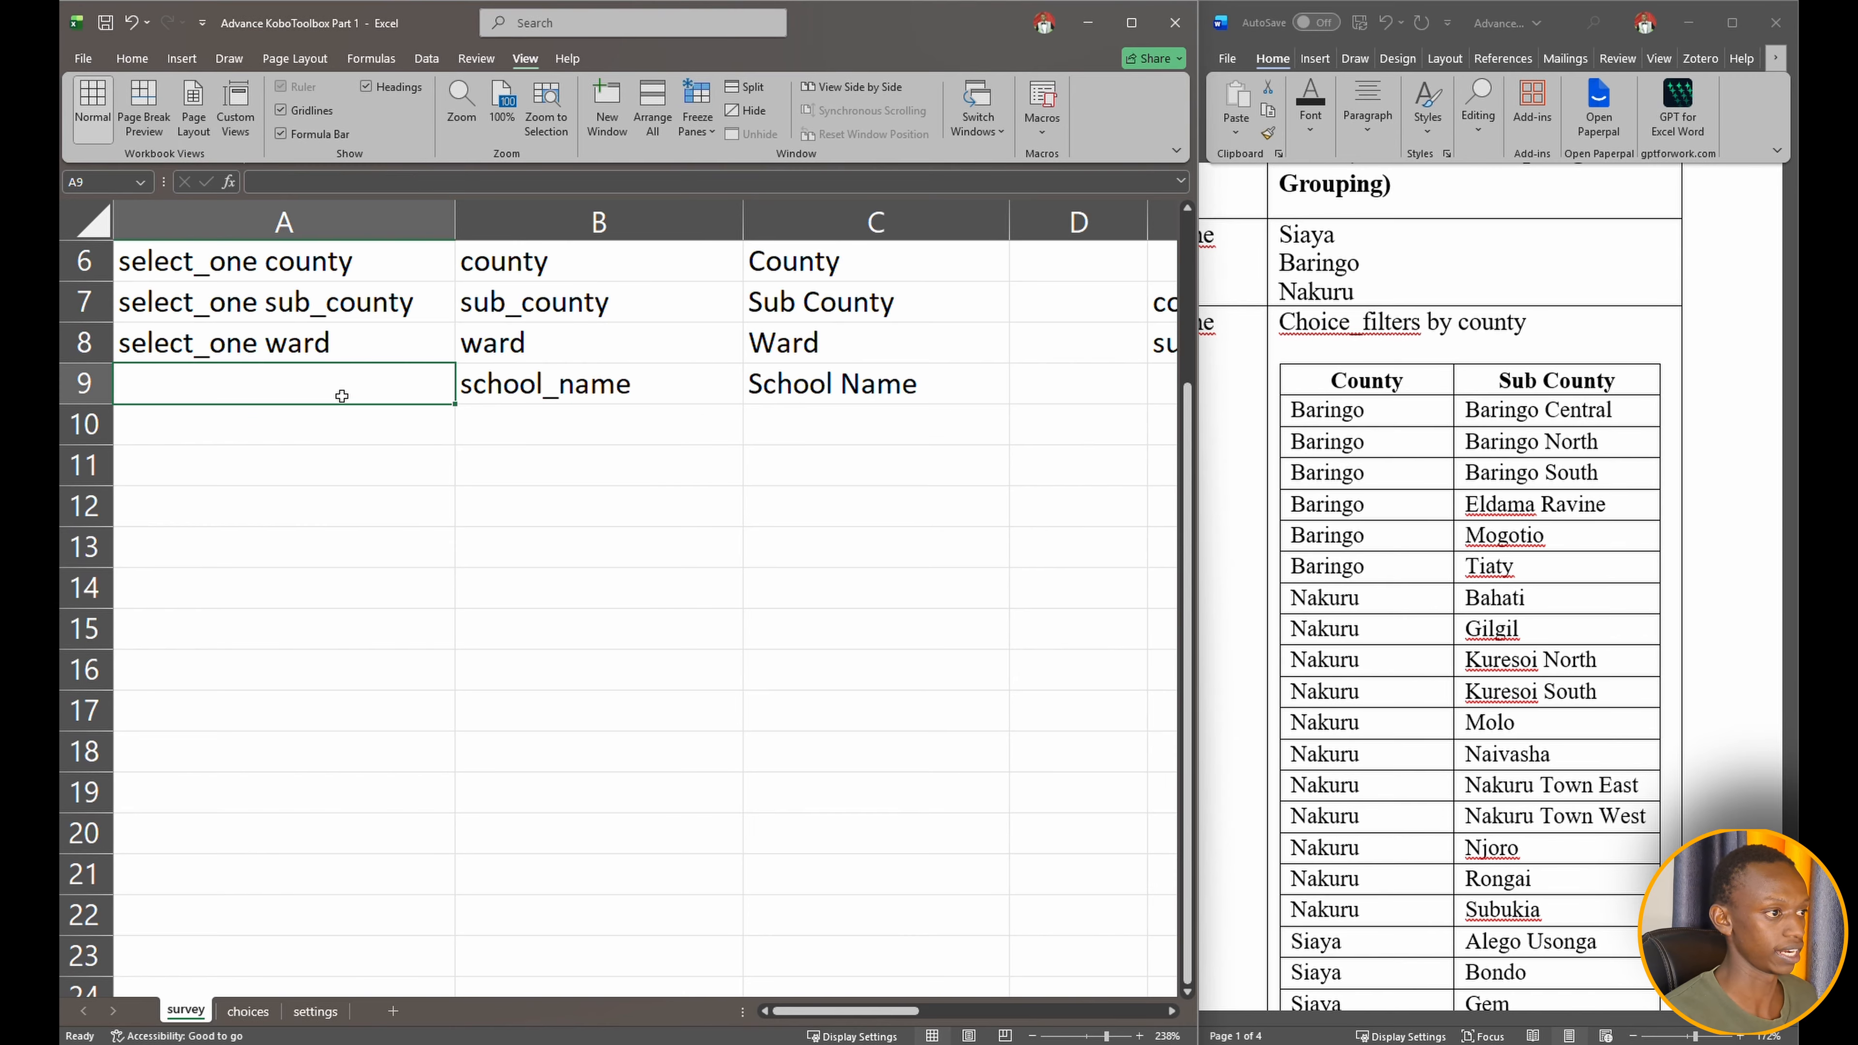
pyautogui.write('text')
pyautogui.press('Return')
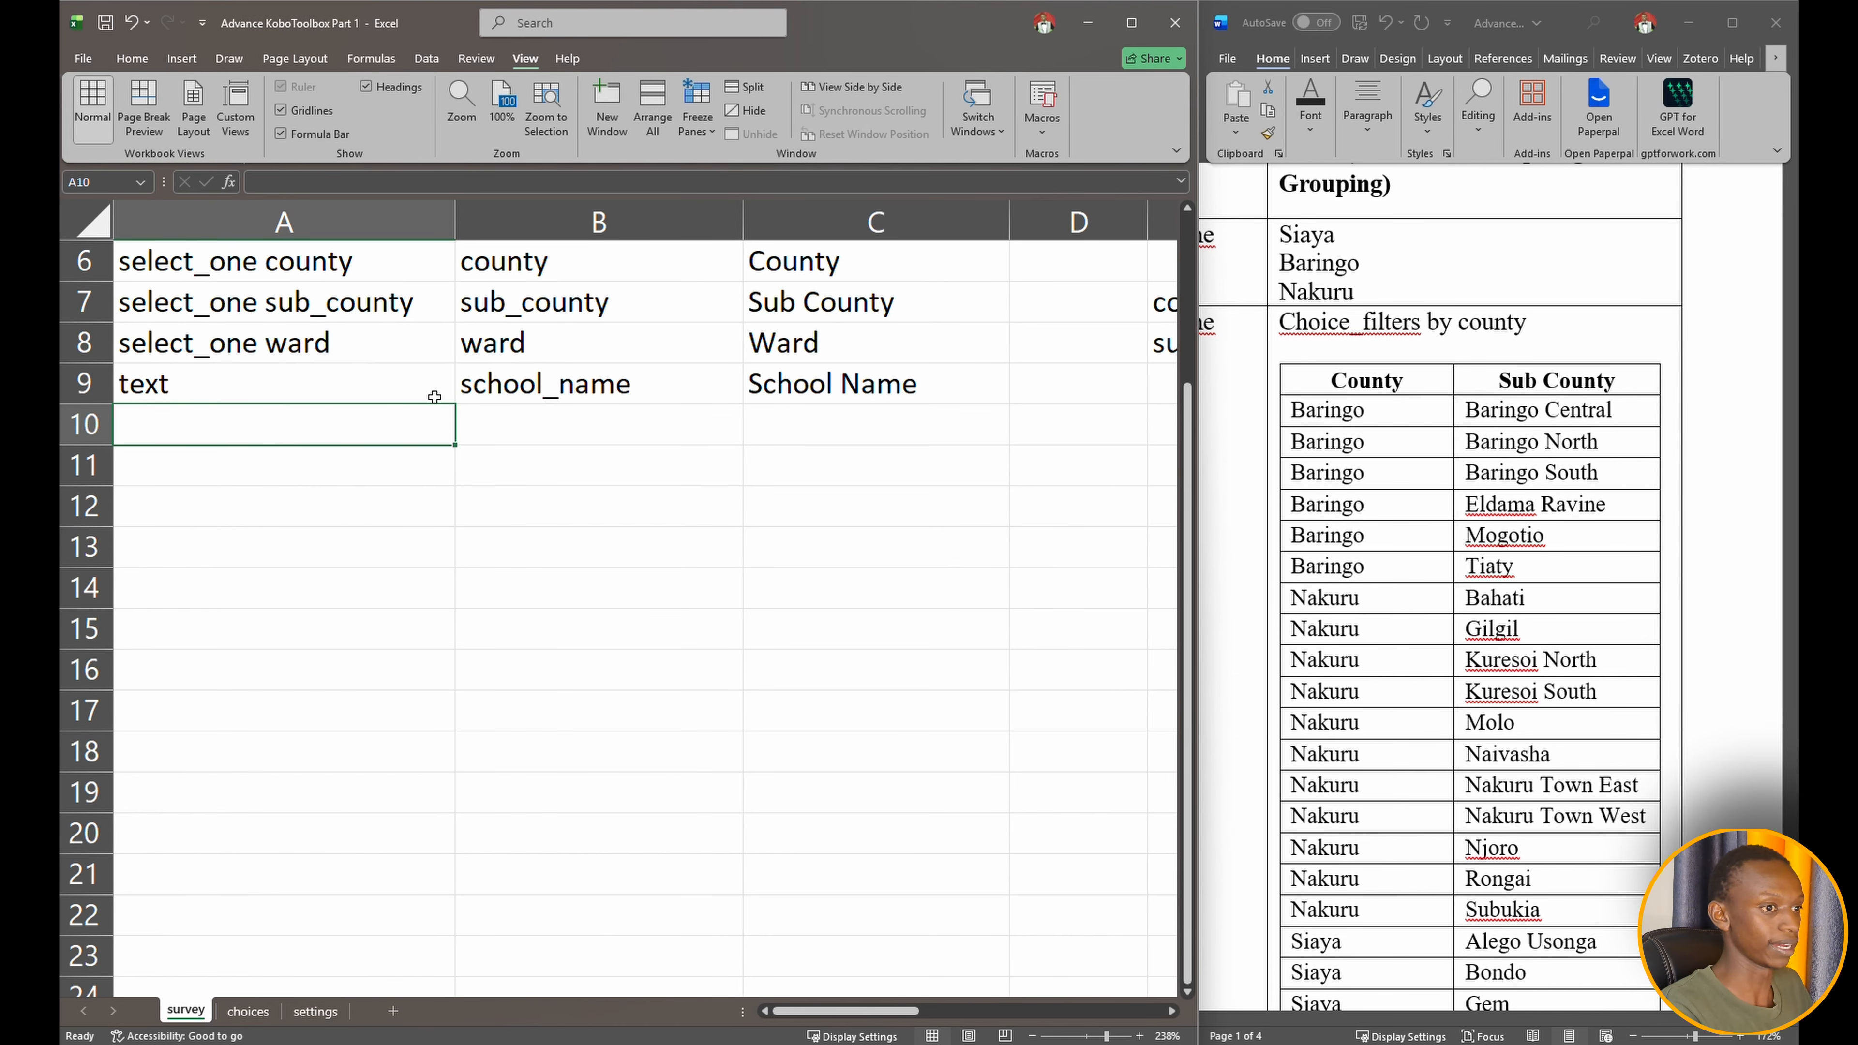
# Paste the School EMIS Code and GPS Coordinates labels from the Word document into C10:C11.
pyautogui.scroll(-10, 1697, 553)
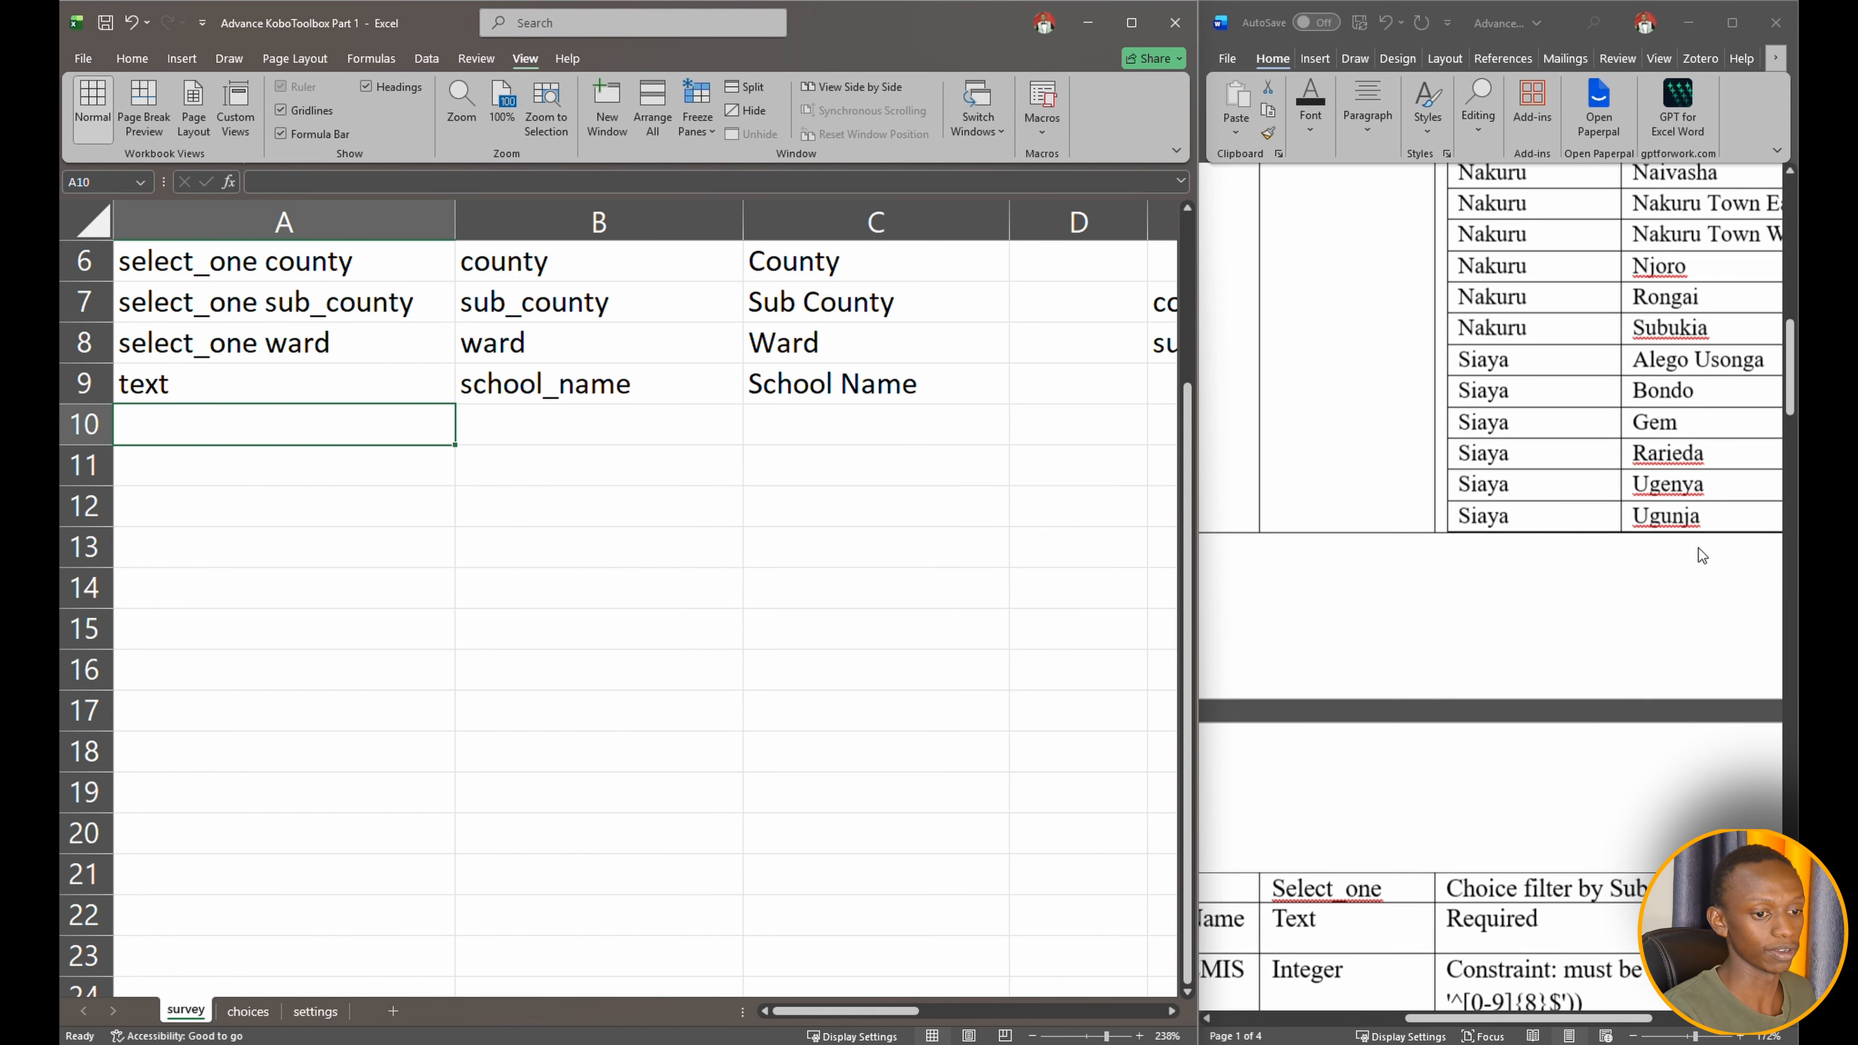
pyautogui.scroll(-1, 1702, 557)
pyautogui.hscroll(-3, 1702, 556)
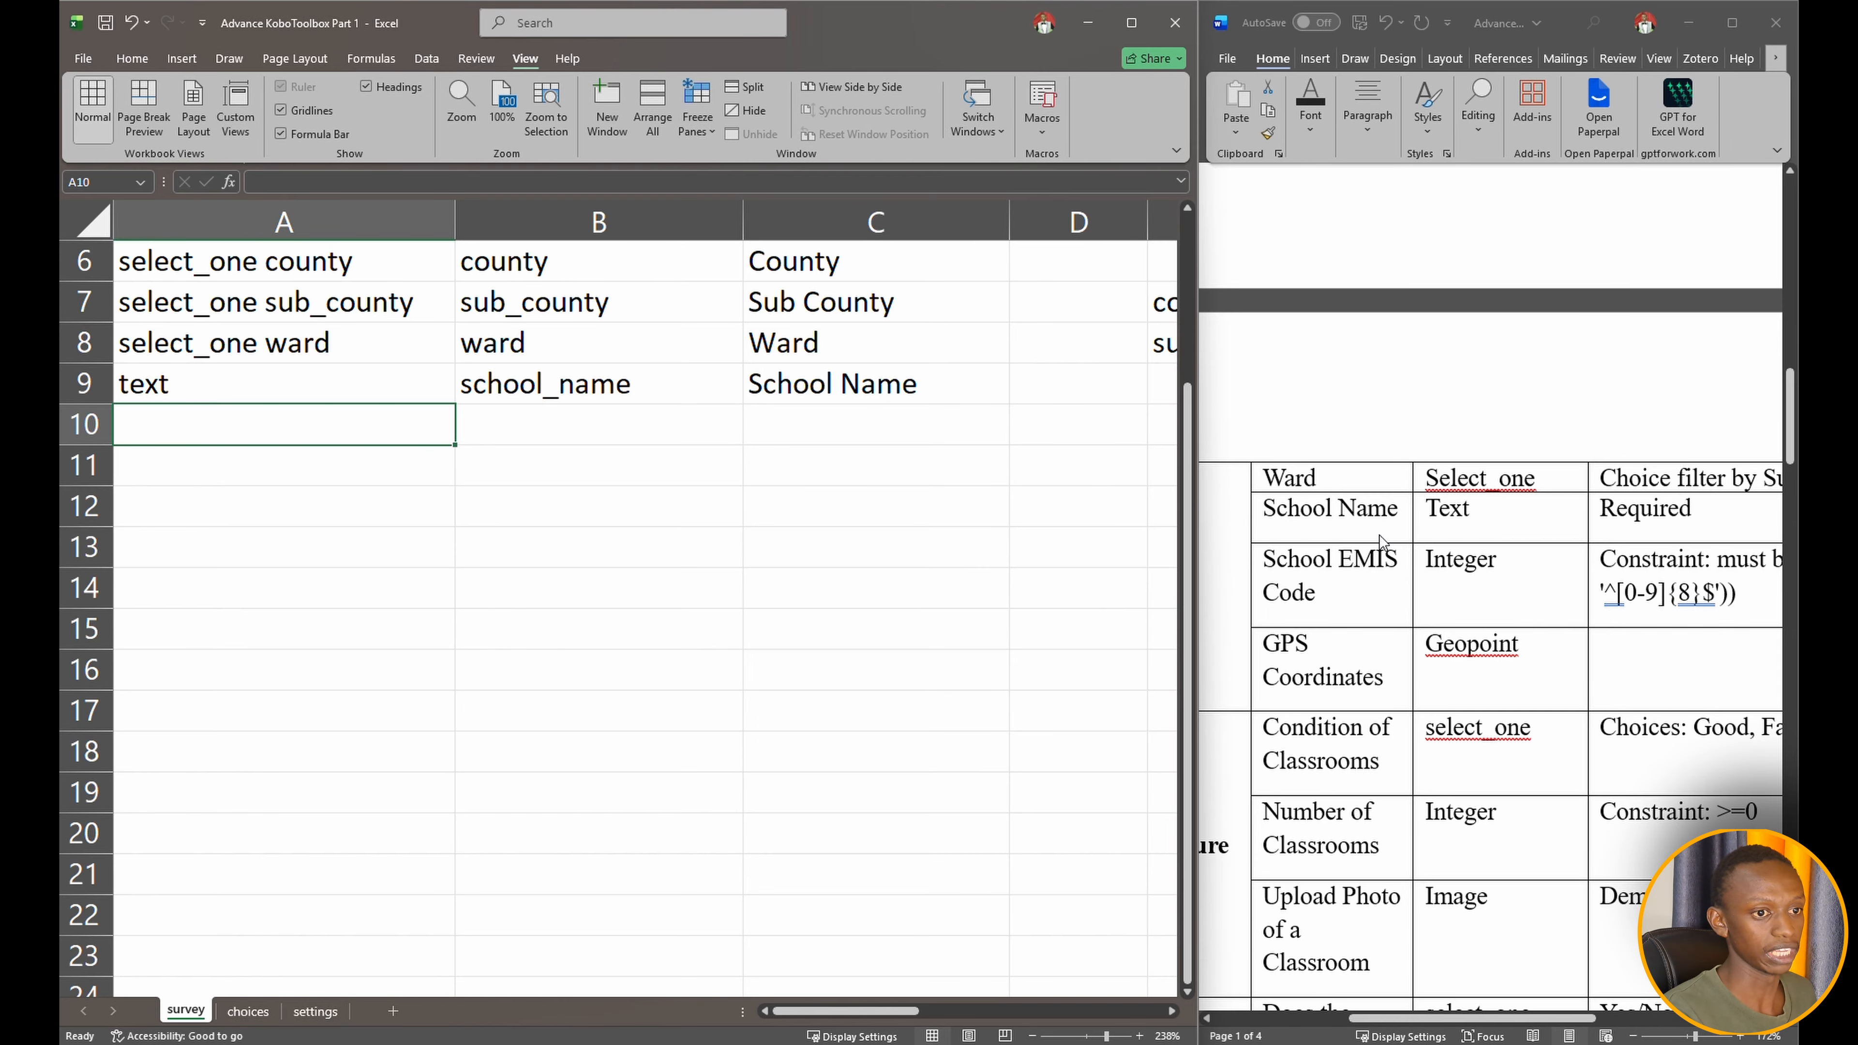
pyautogui.scroll(-2, 1381, 542)
pyautogui.click(1274, 460)
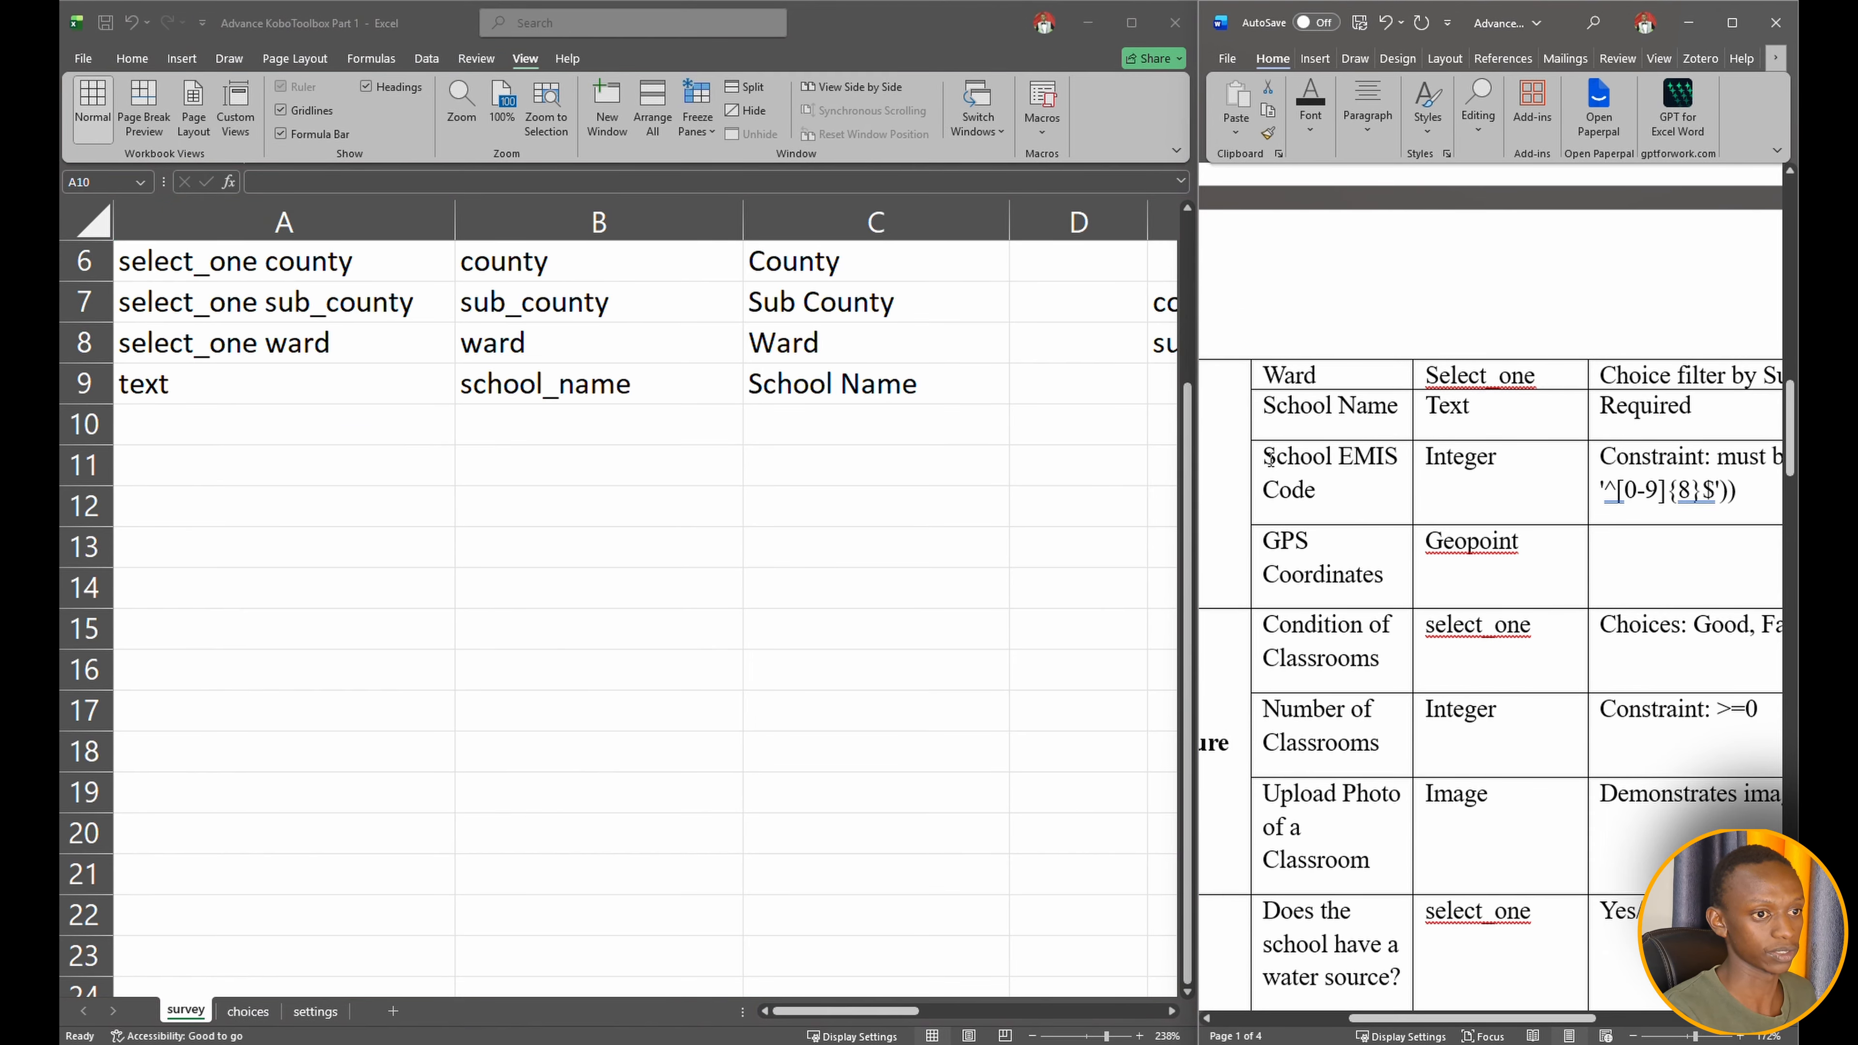
pyautogui.moveTo(1270, 460); pyautogui.dragTo(1324, 574)
pyautogui.hotkey('ctrl', 'c')
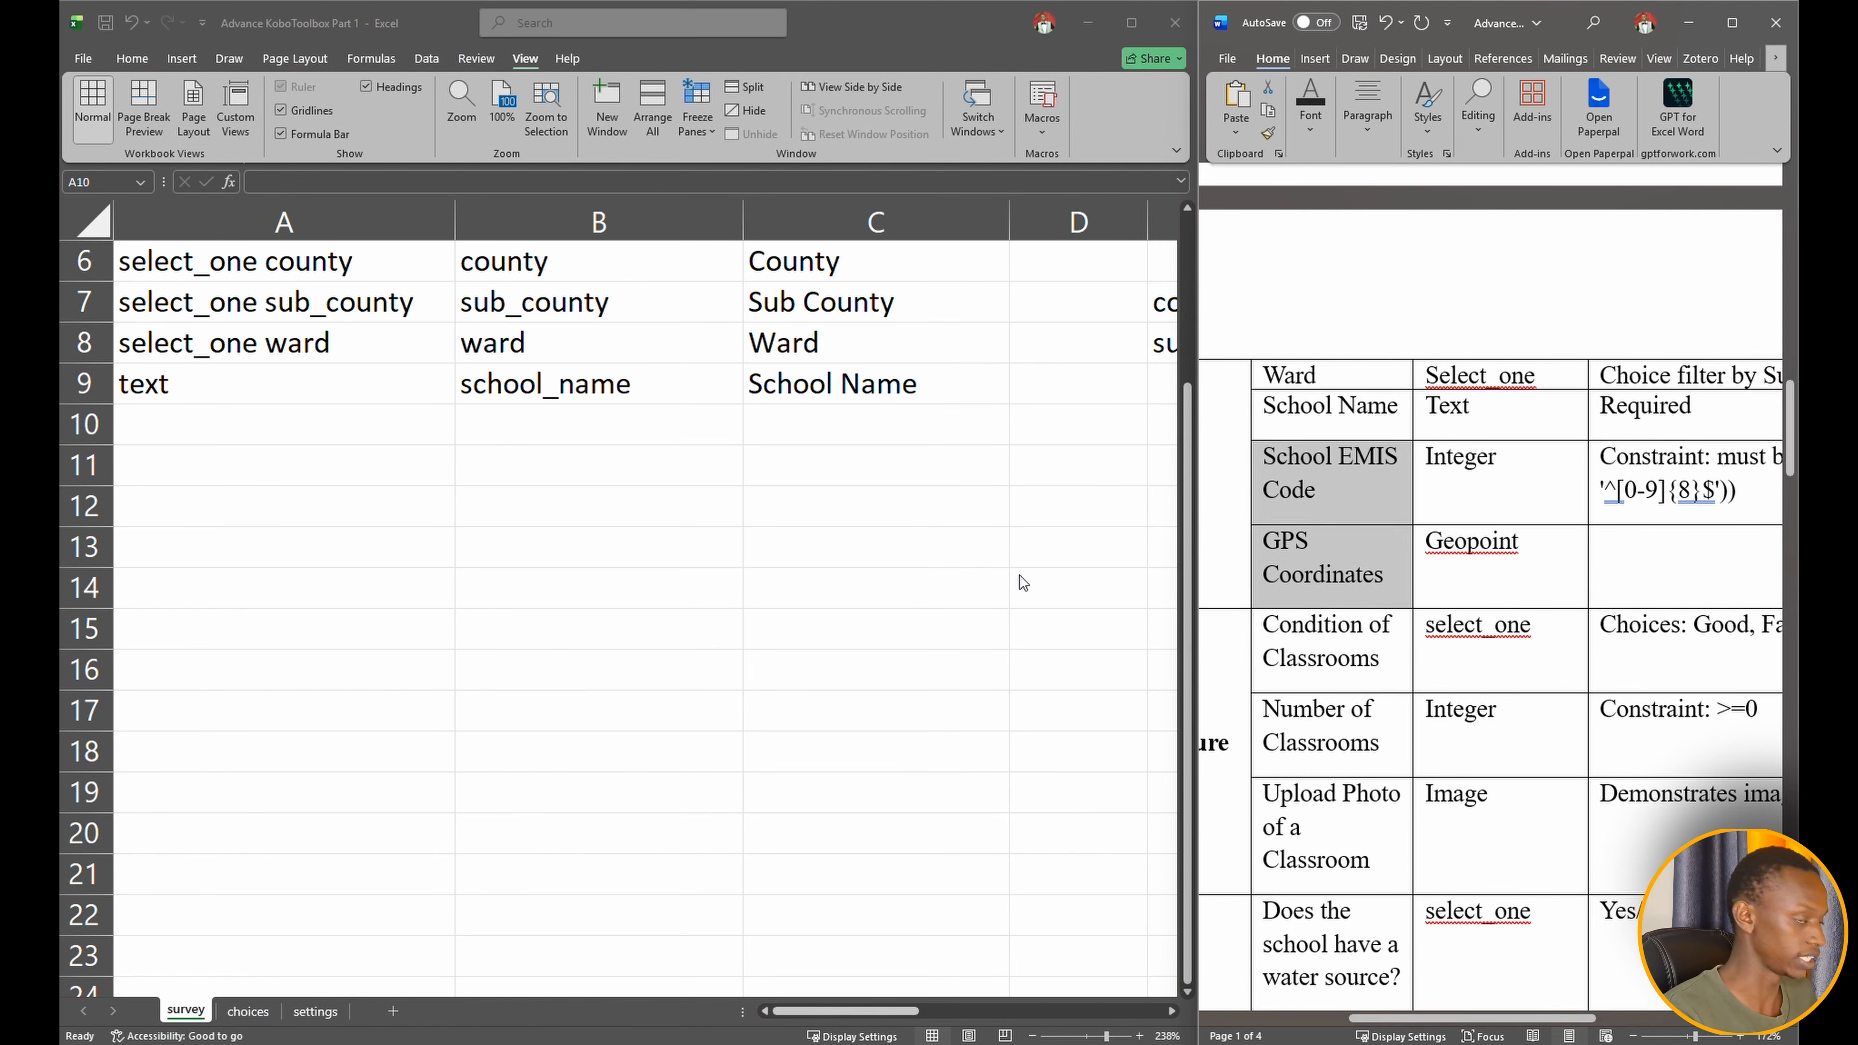
pyautogui.click(796, 418)
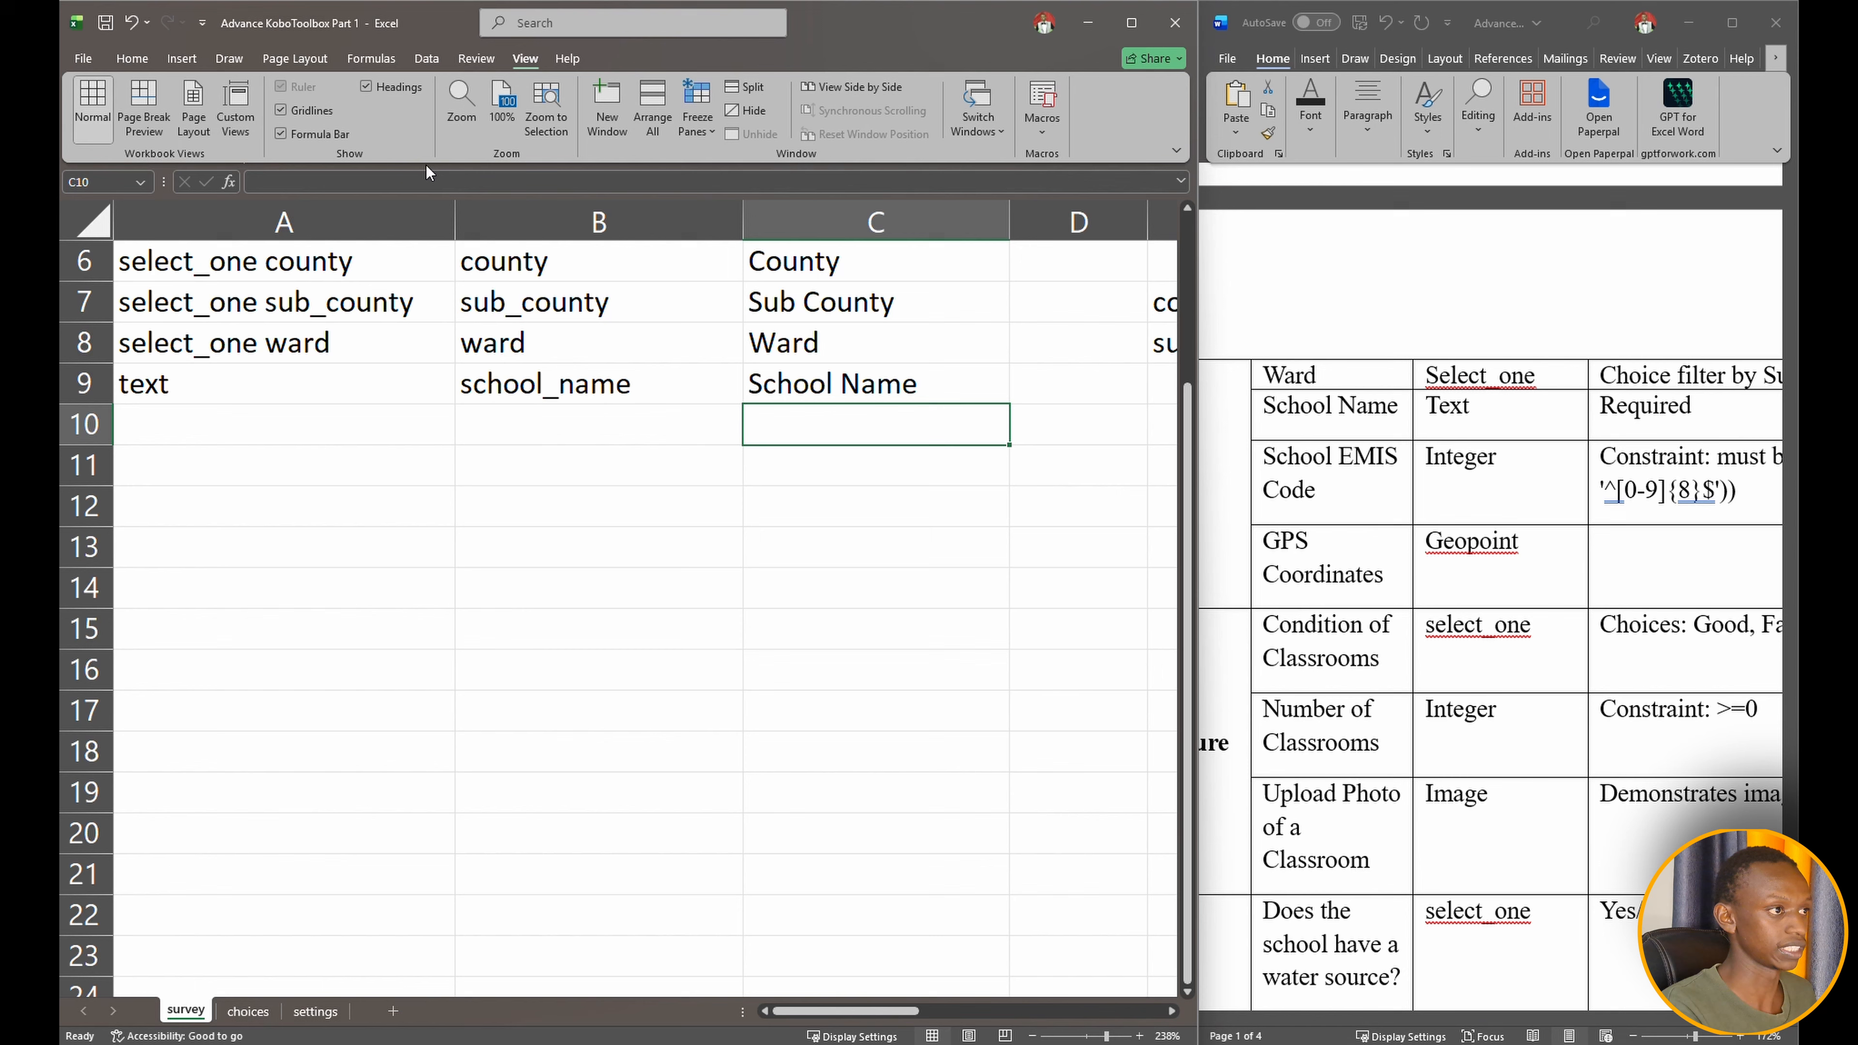
pyautogui.click(132, 59)
pyautogui.click(92, 102)
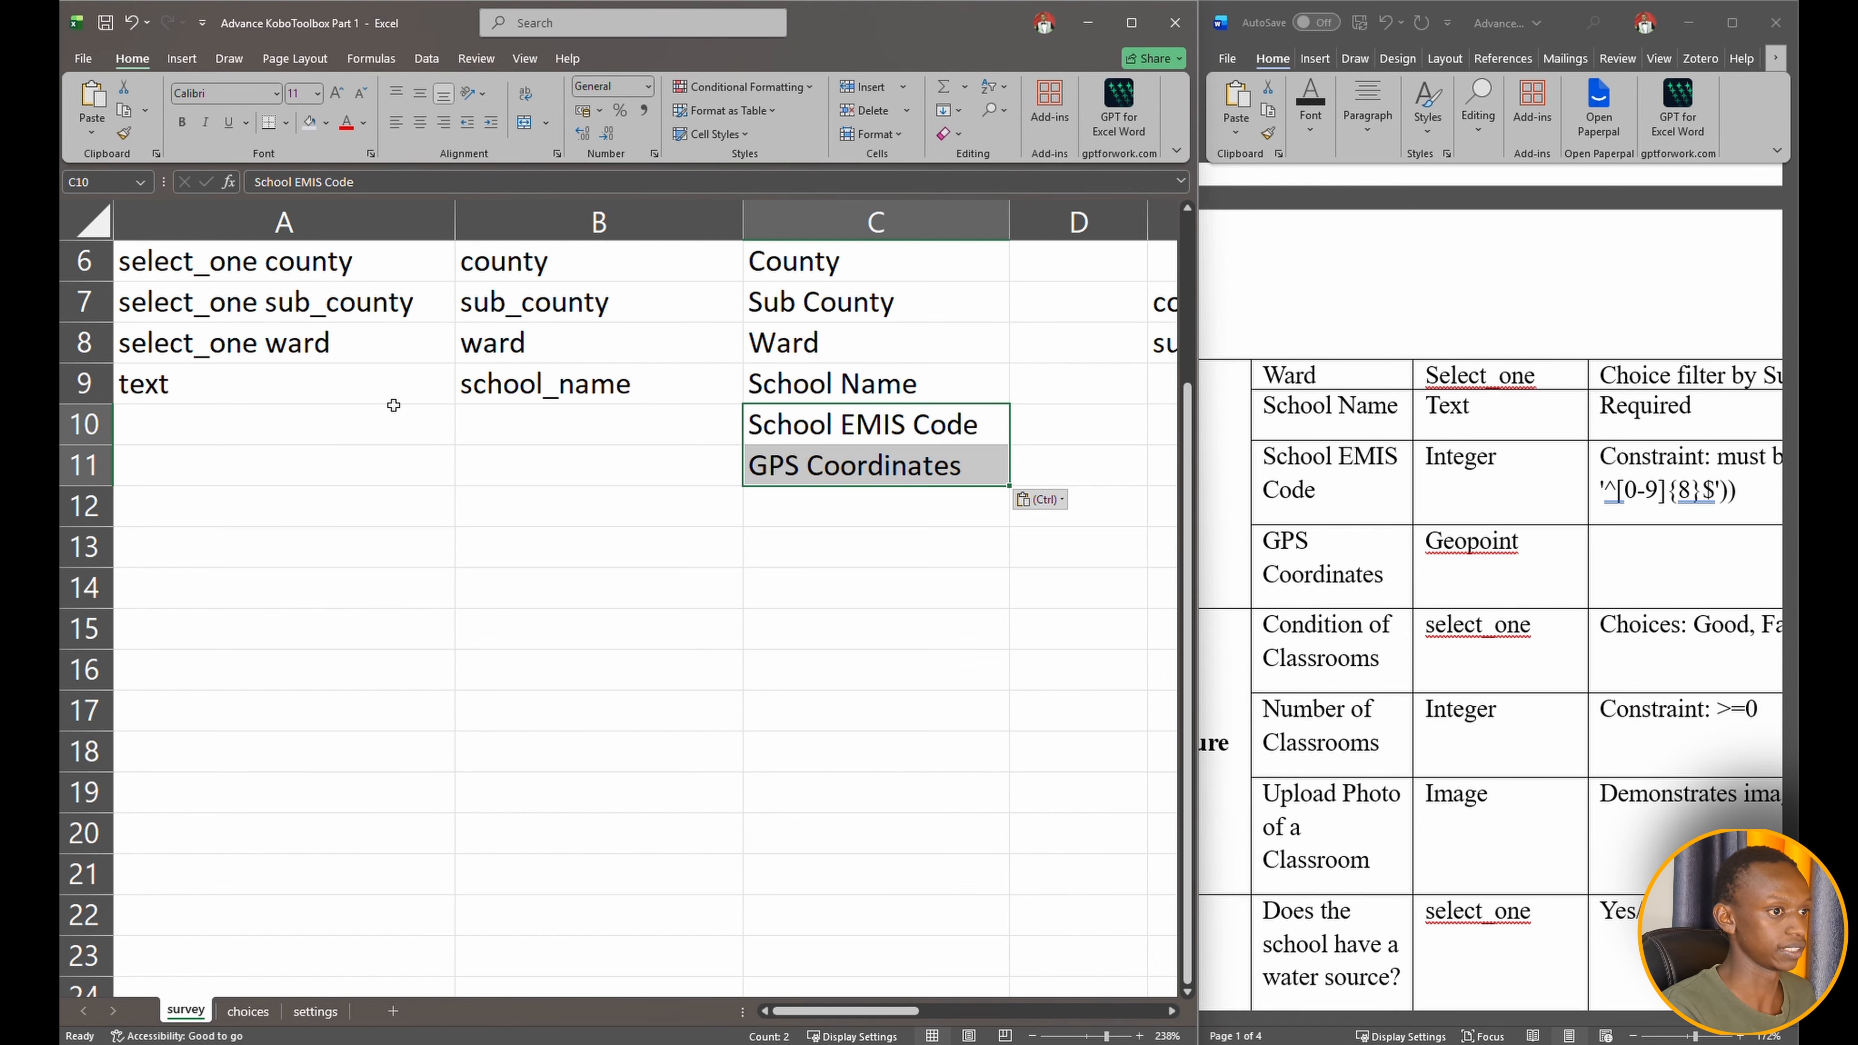
# Name the two new questions school_emis and school_gps in B10:B11.
pyautogui.click(579, 430)
pyautogui.write('schpo')
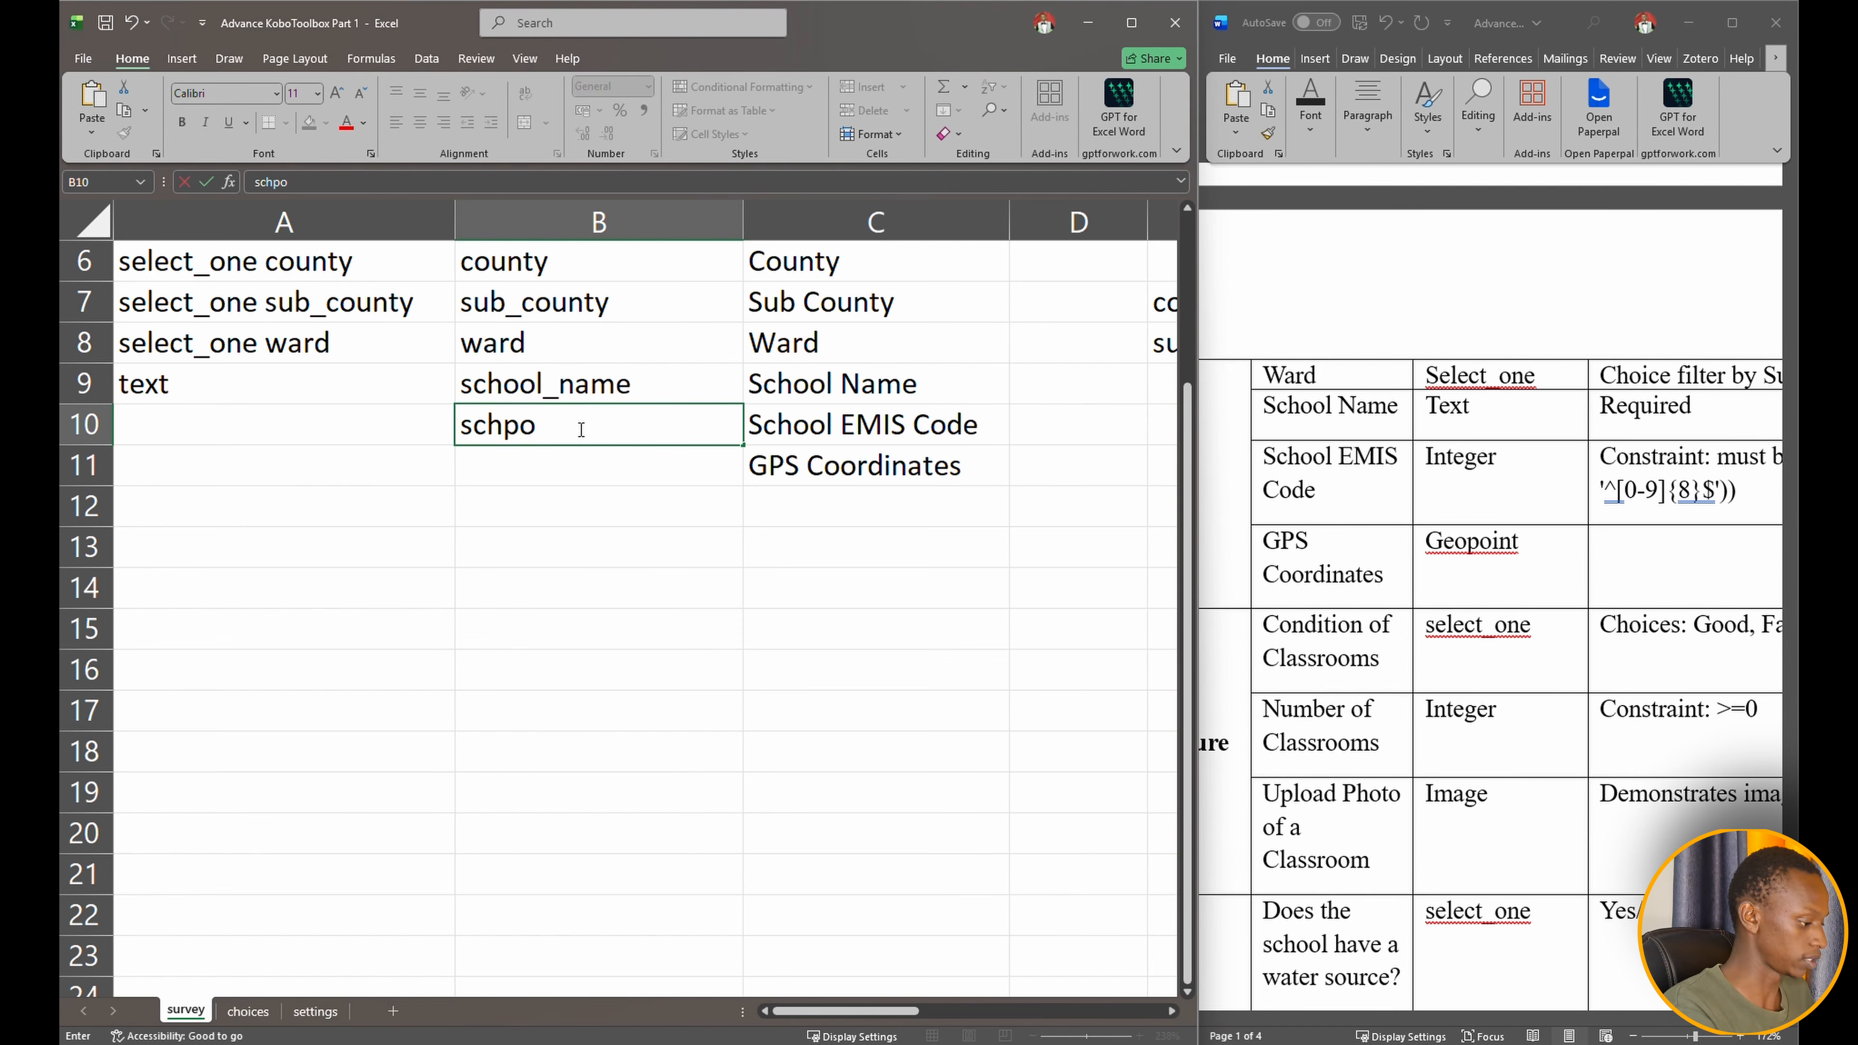
pyautogui.press('BackSpace')
pyautogui.press('BackSpace')
pyautogui.write('ool_emis')
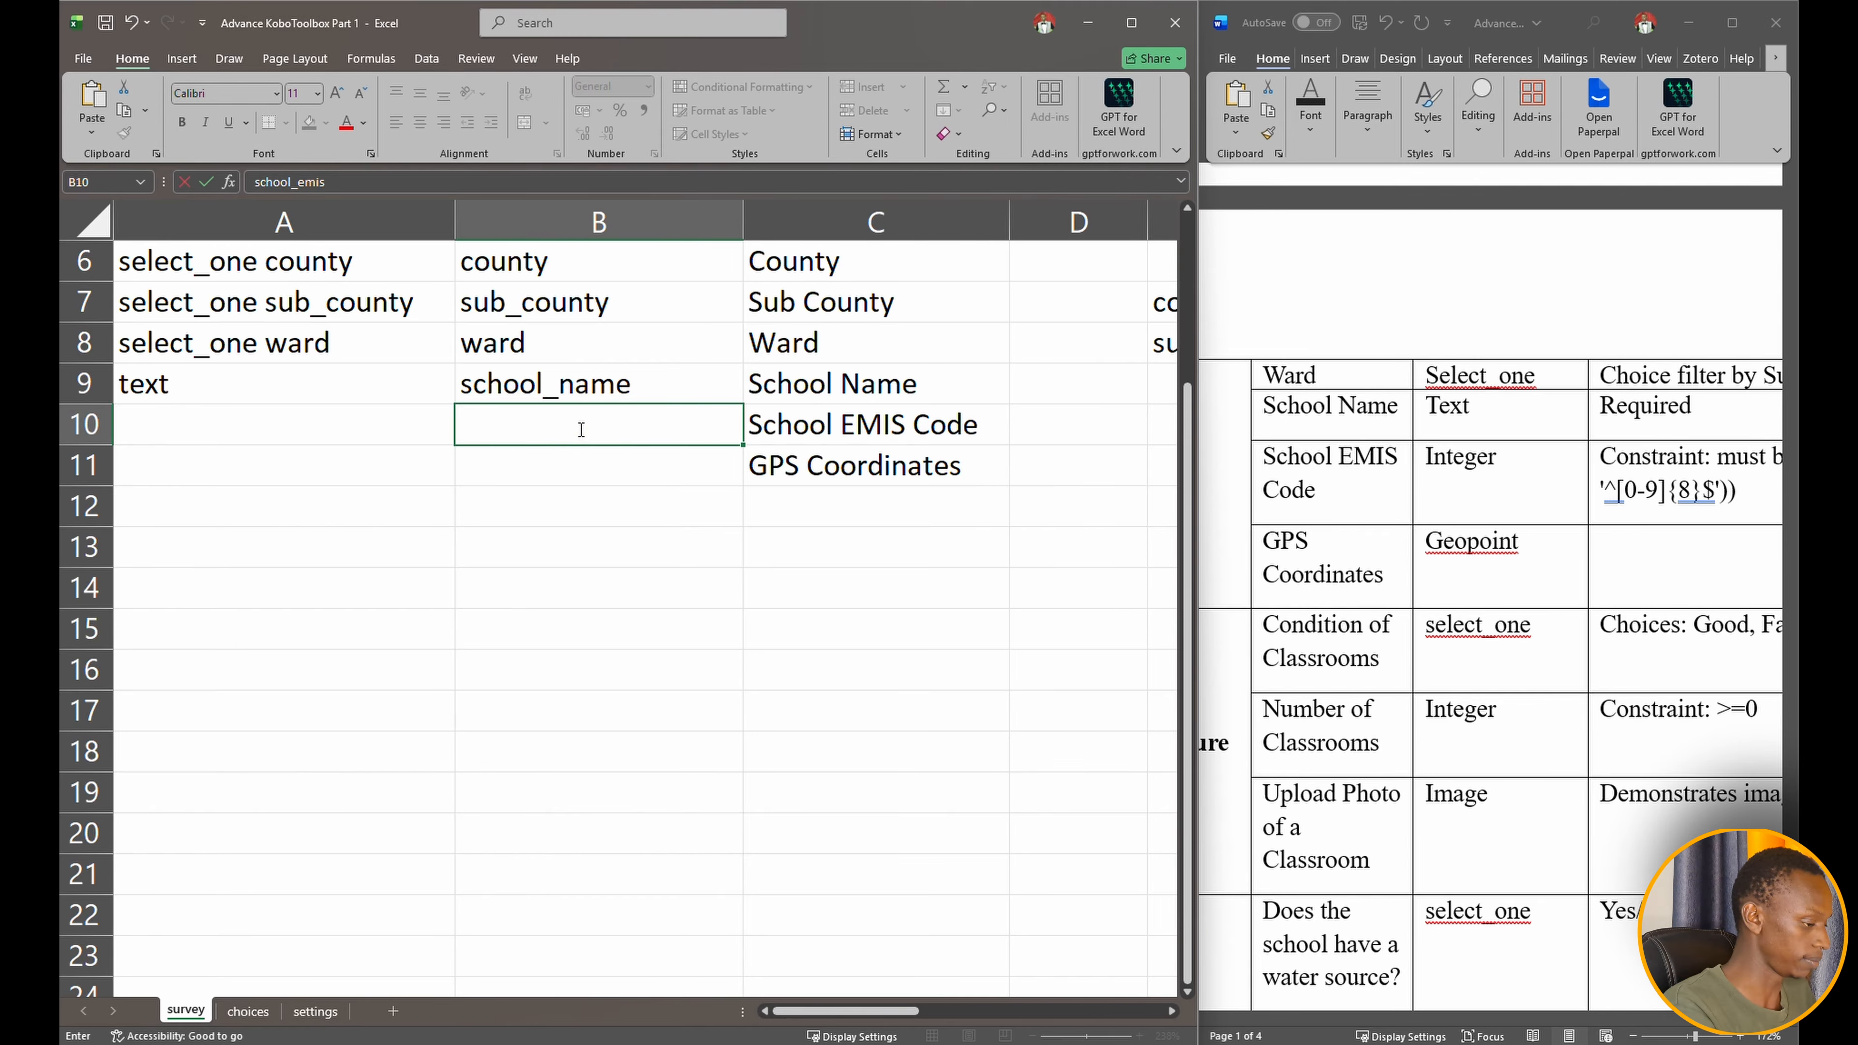
pyautogui.press('Return')
pyautogui.write('schoo')
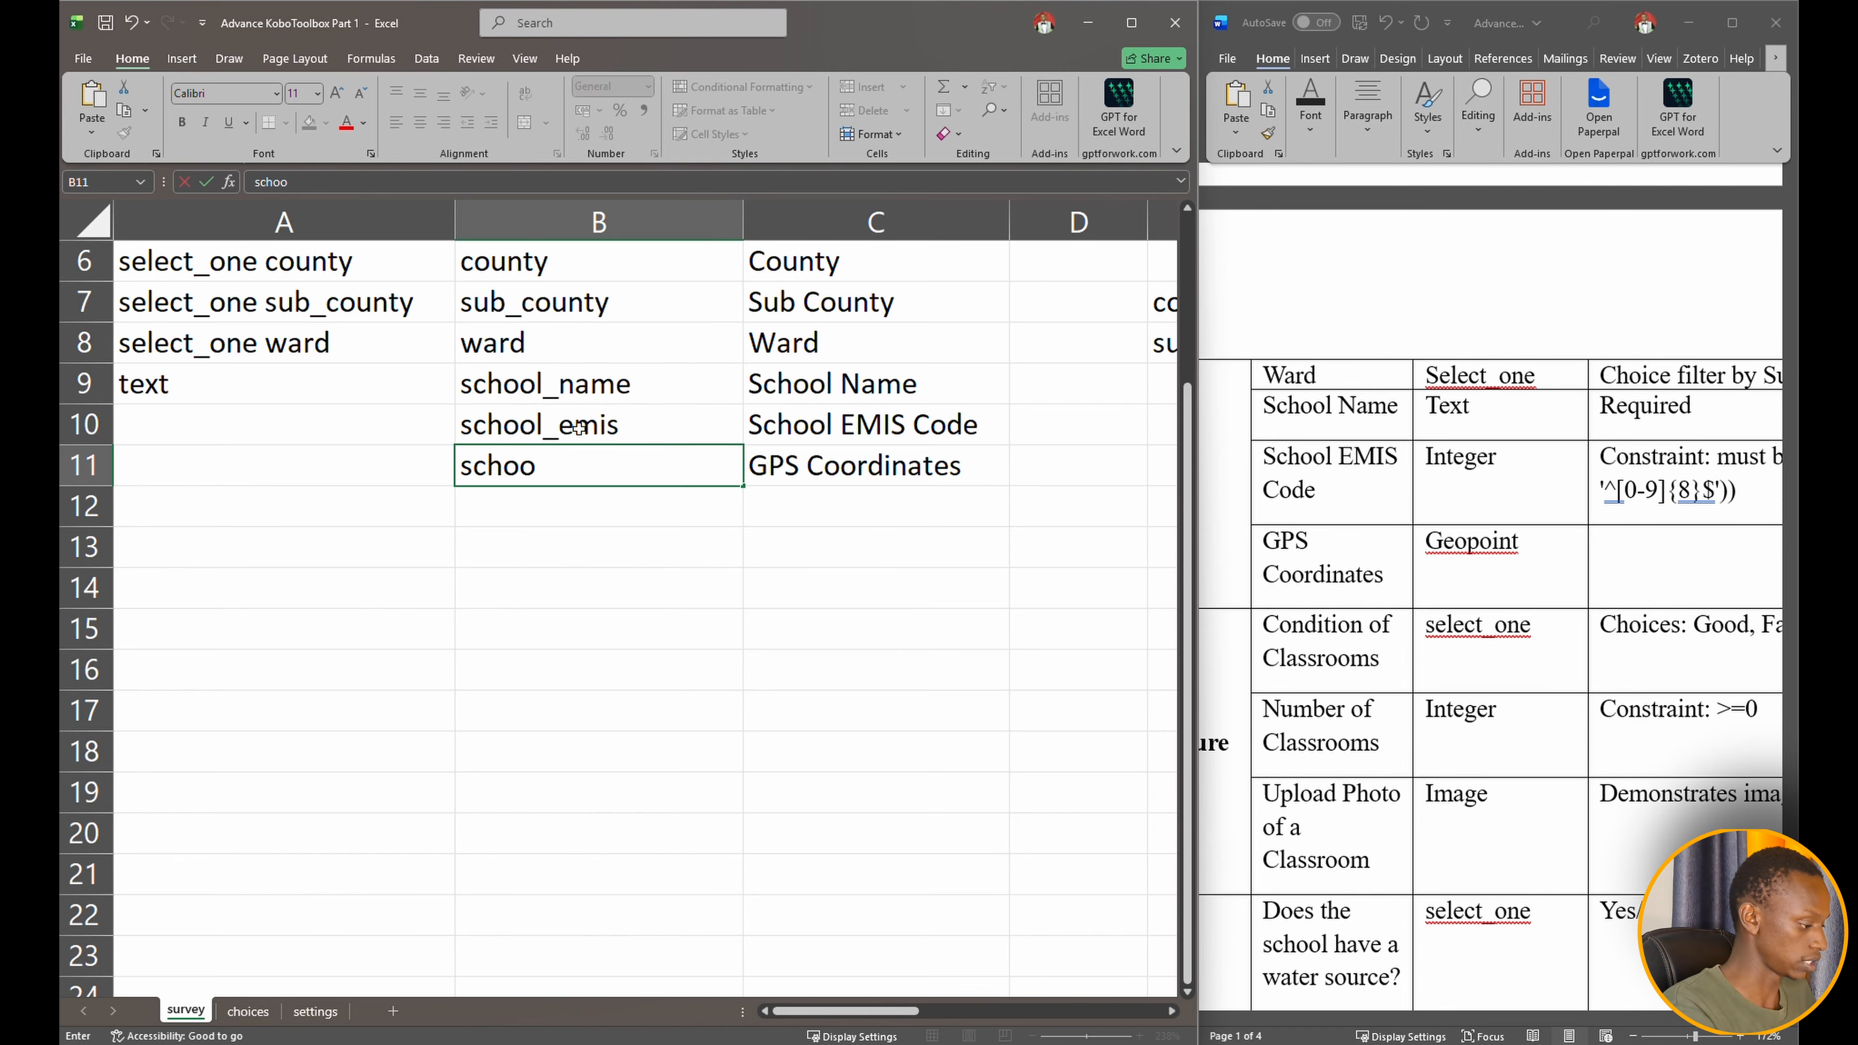
pyautogui.write('l_gps')
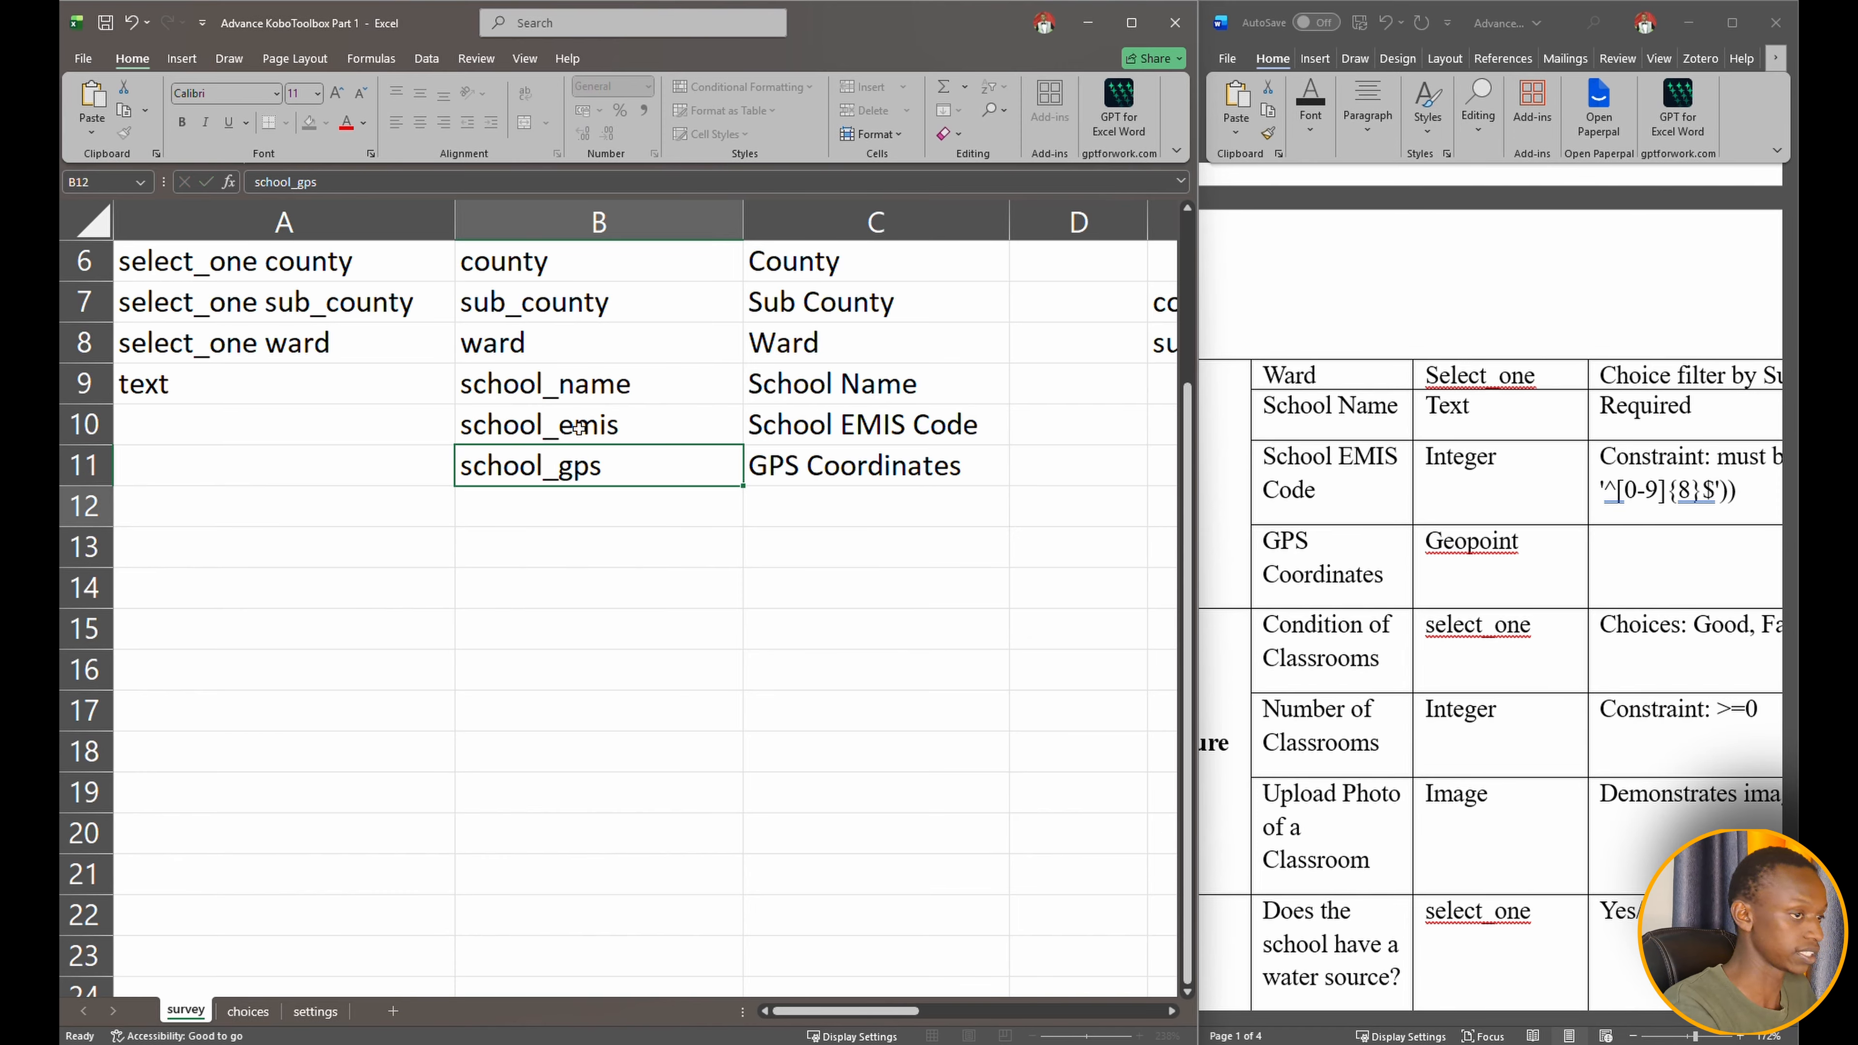
pyautogui.press('Return')
# Set their types to integer for School EMIS Code and geopoint for GPS Coordinates.
pyautogui.click(371, 438)
pyautogui.write('in')
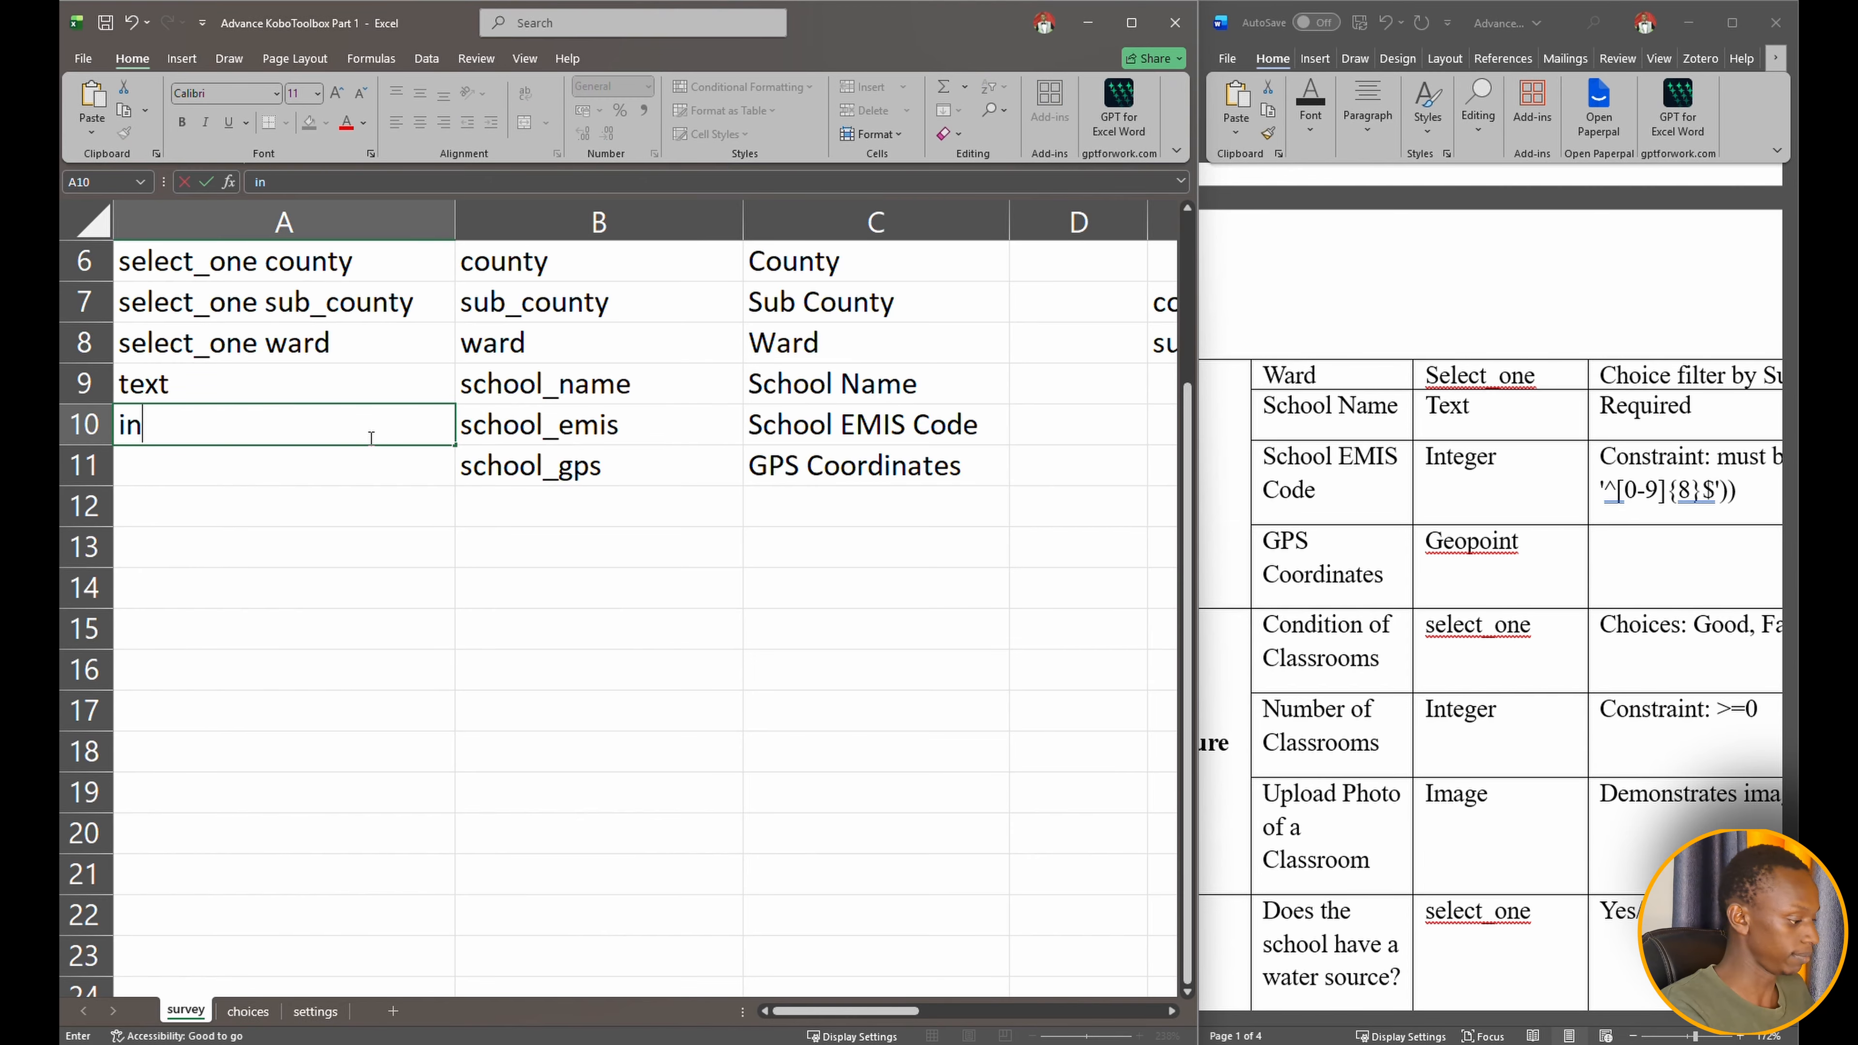
pyautogui.write('teger')
pyautogui.press('Return')
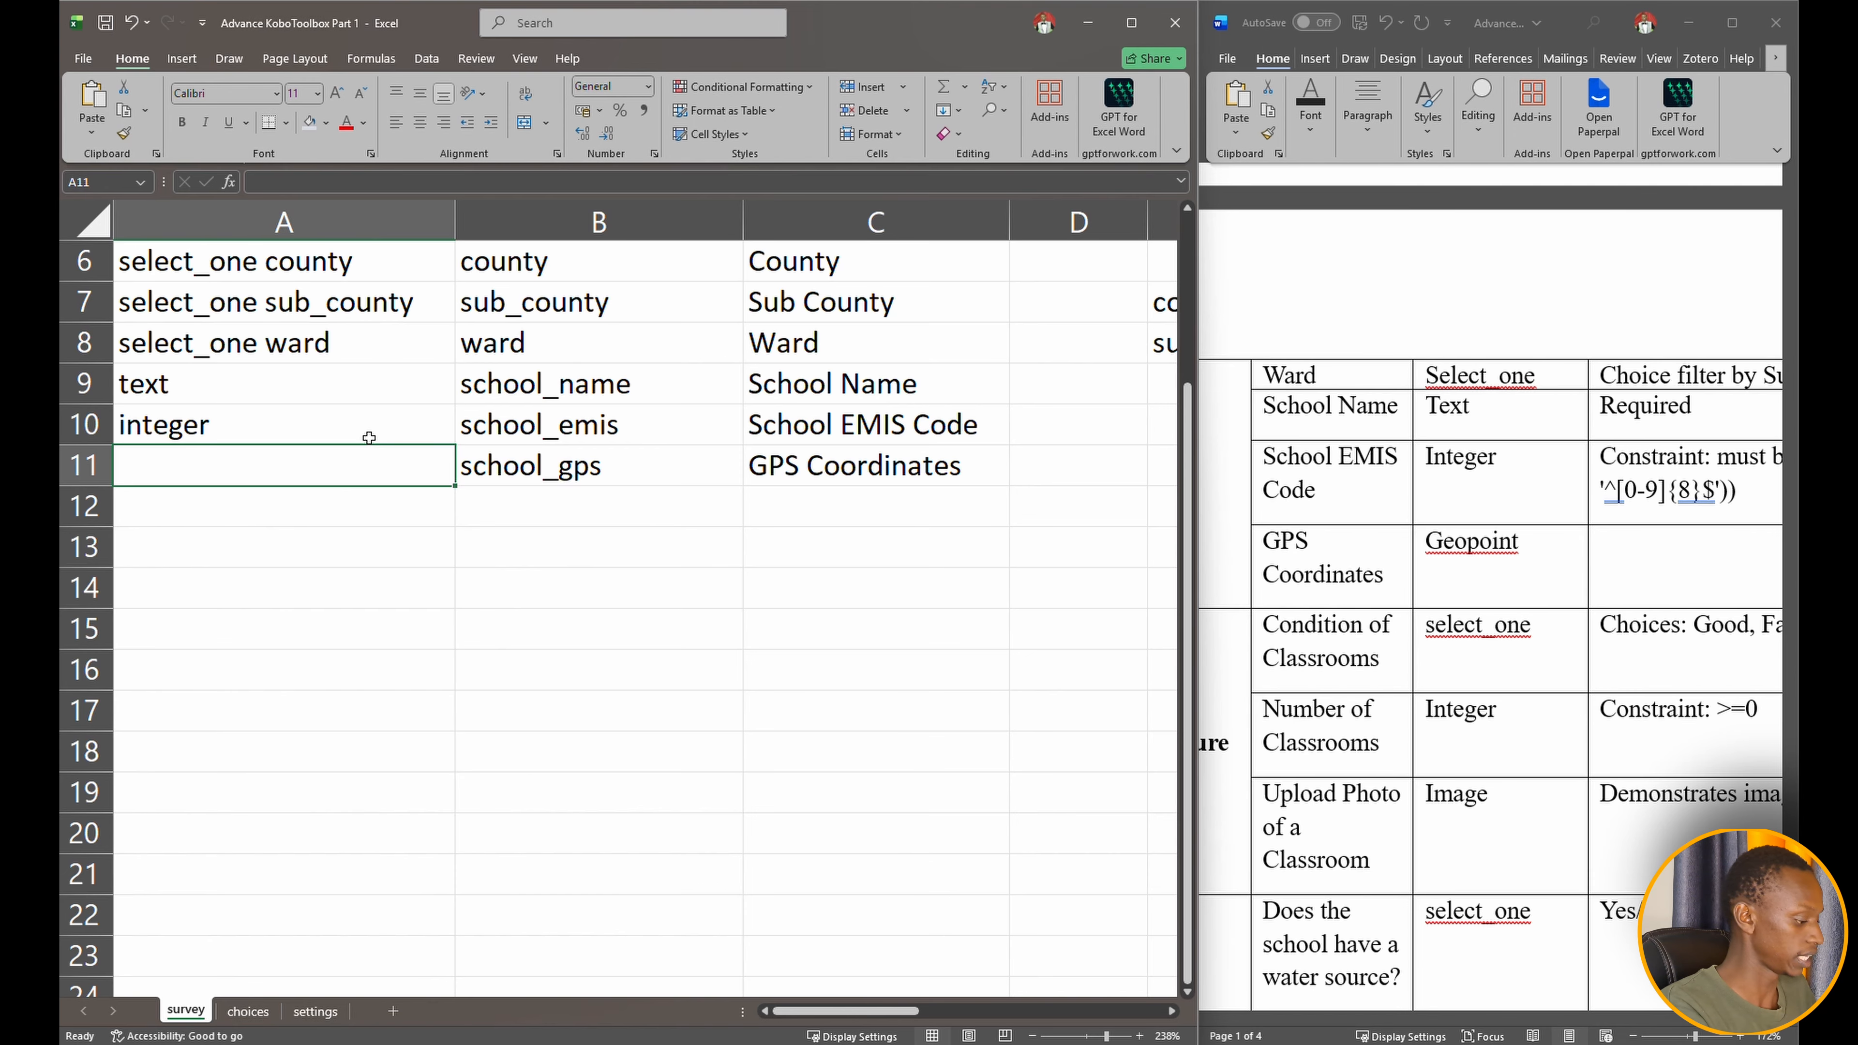
pyautogui.write('geopo')
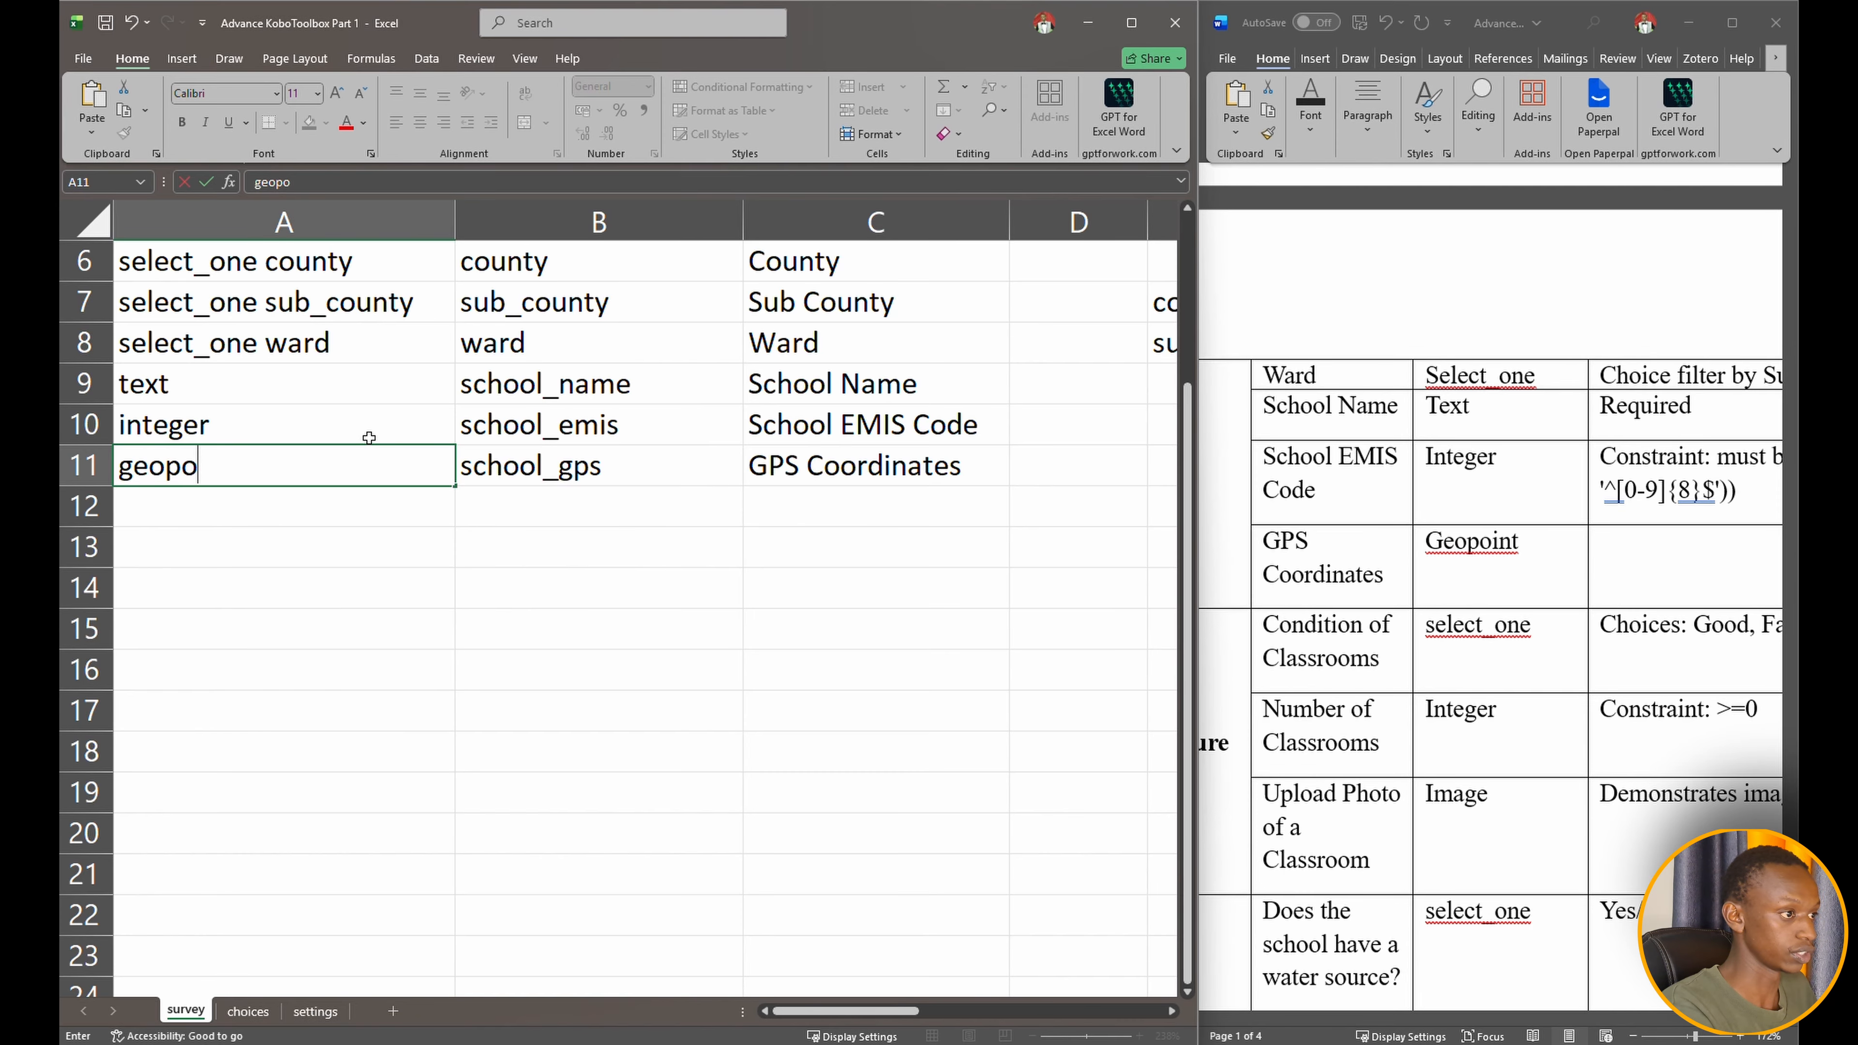
pyautogui.write('int')
pyautogui.press('Return')
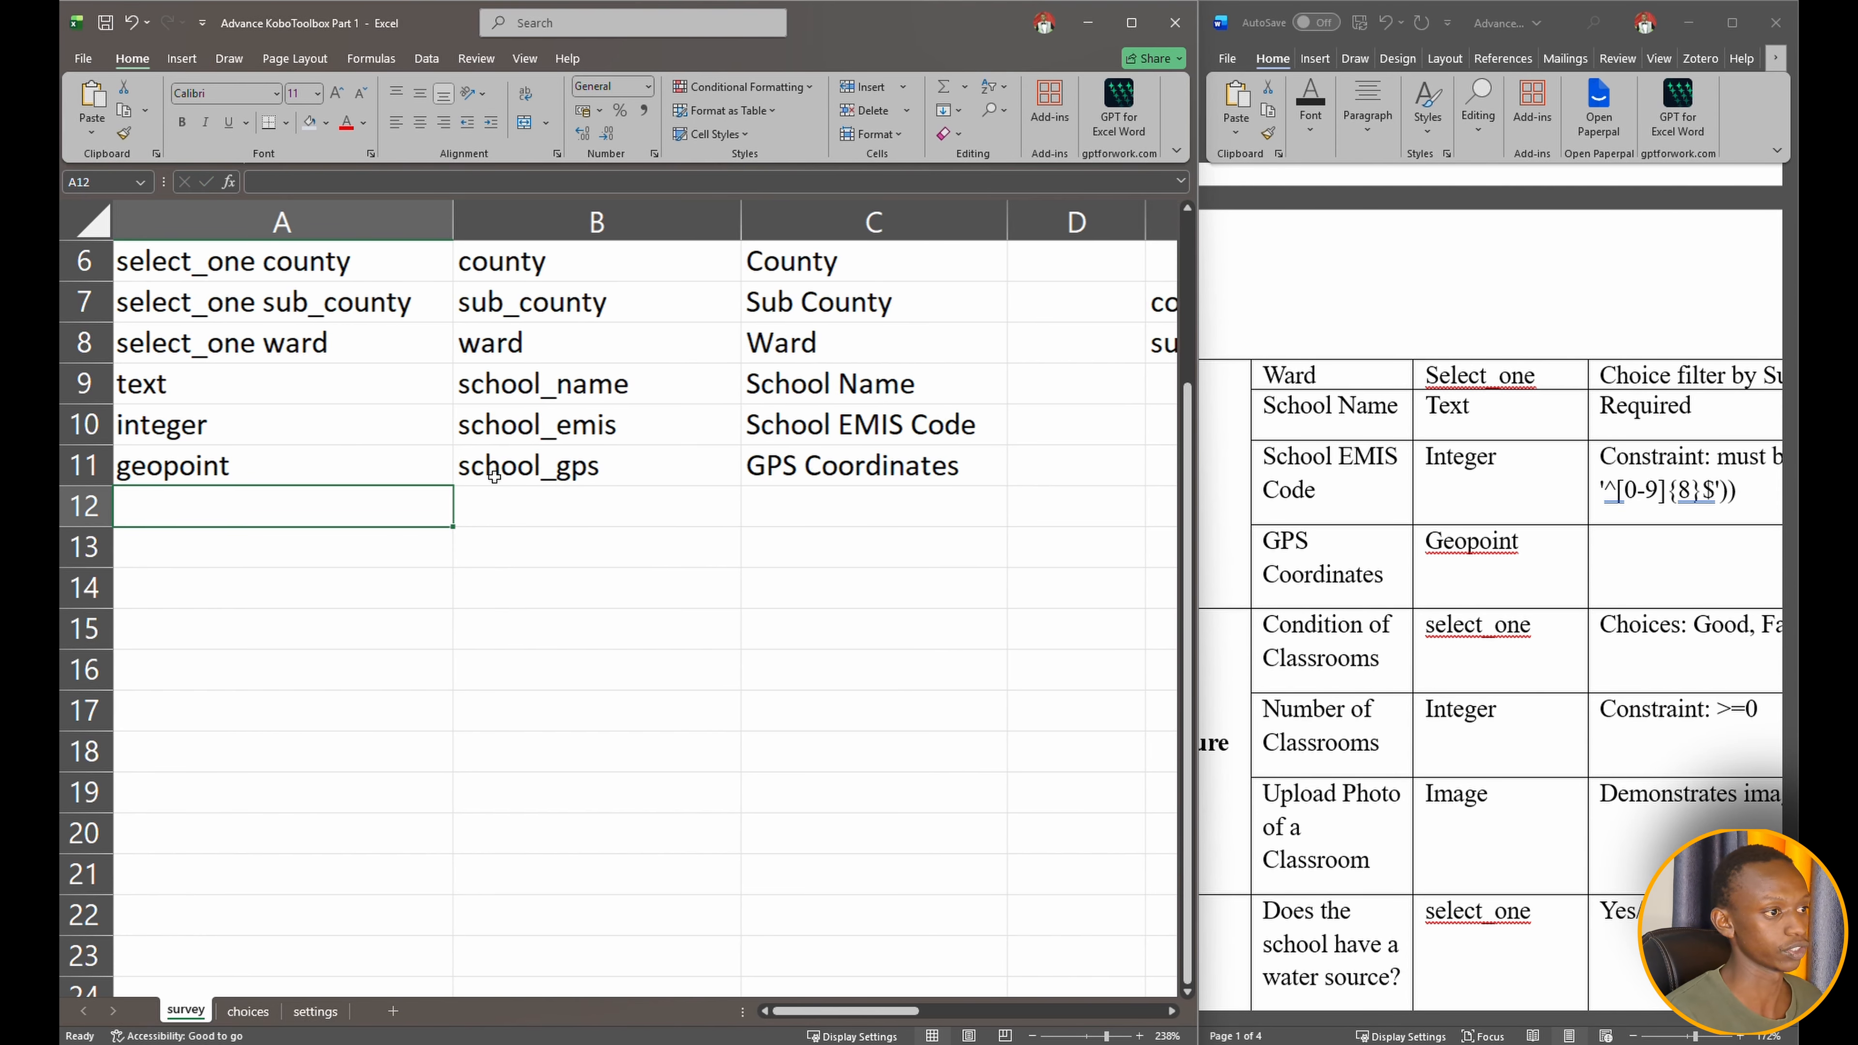
pyautogui.scroll(3, 439, 461)
pyautogui.scroll(-5, 495, 480)
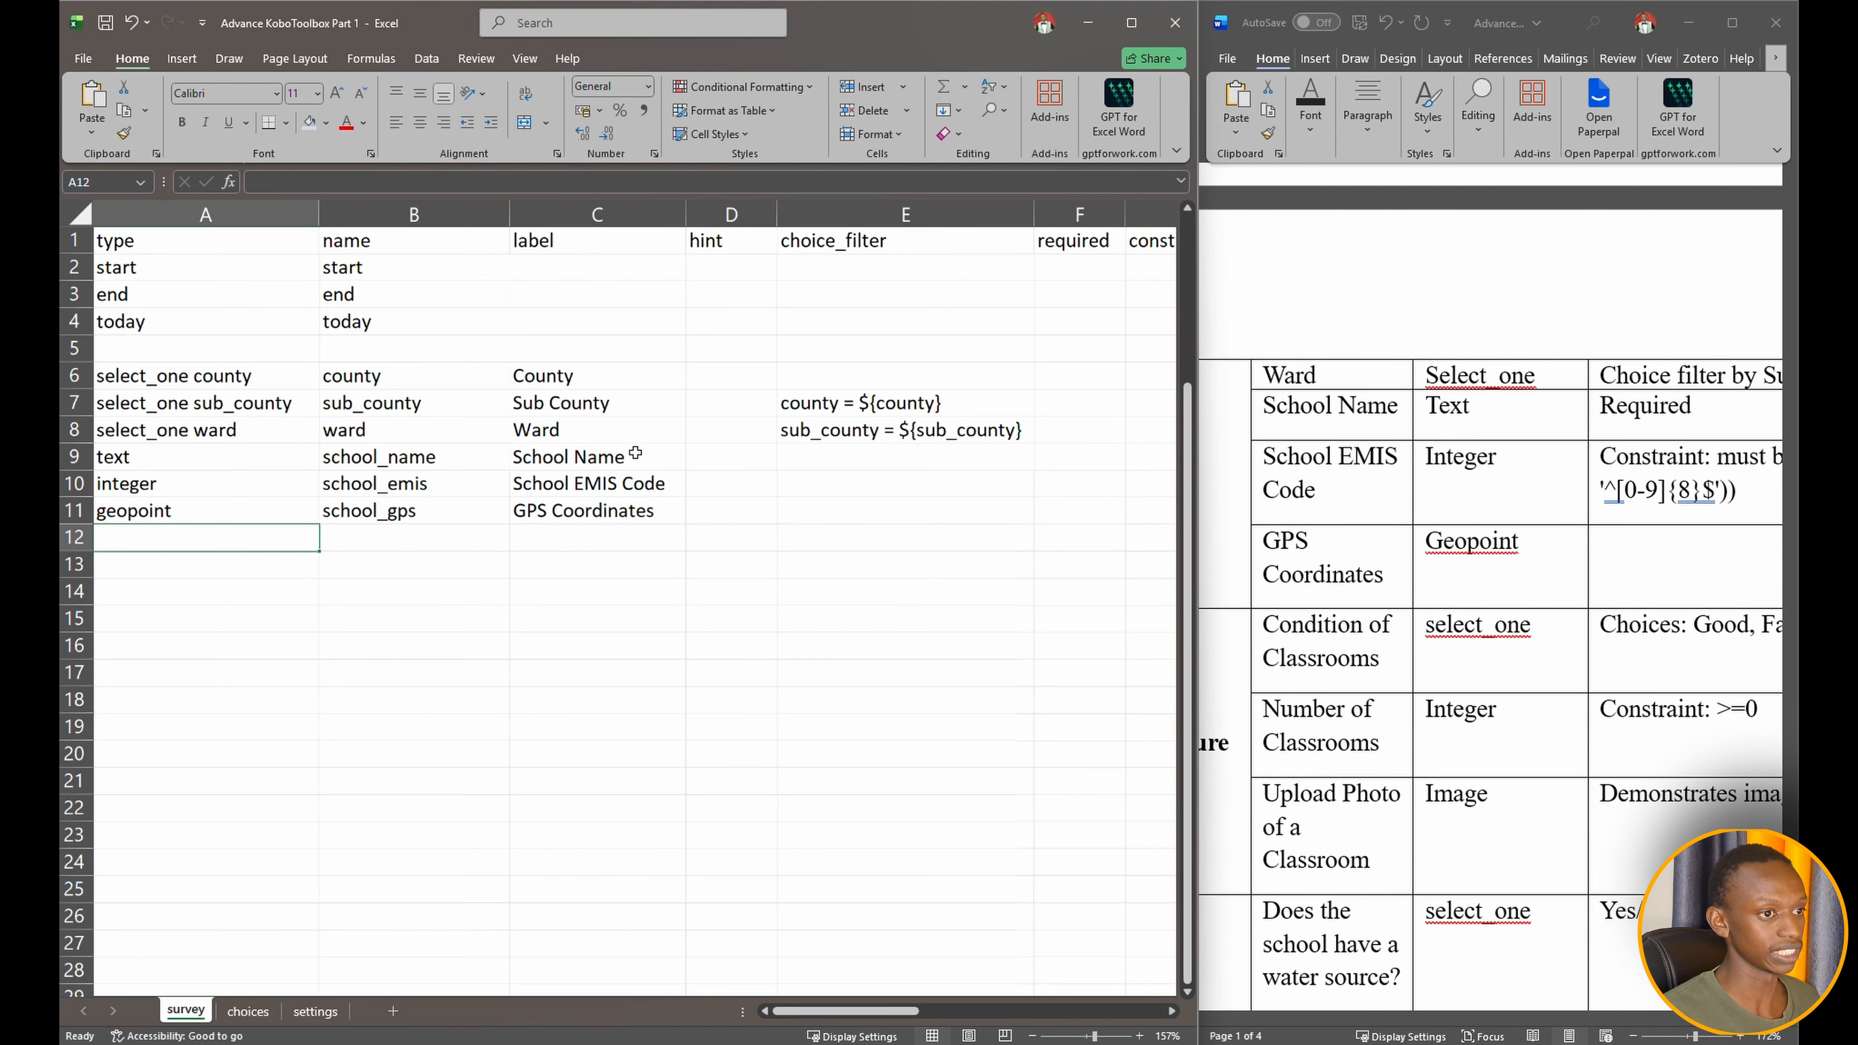
pyautogui.hscroll(3, 781, 473)
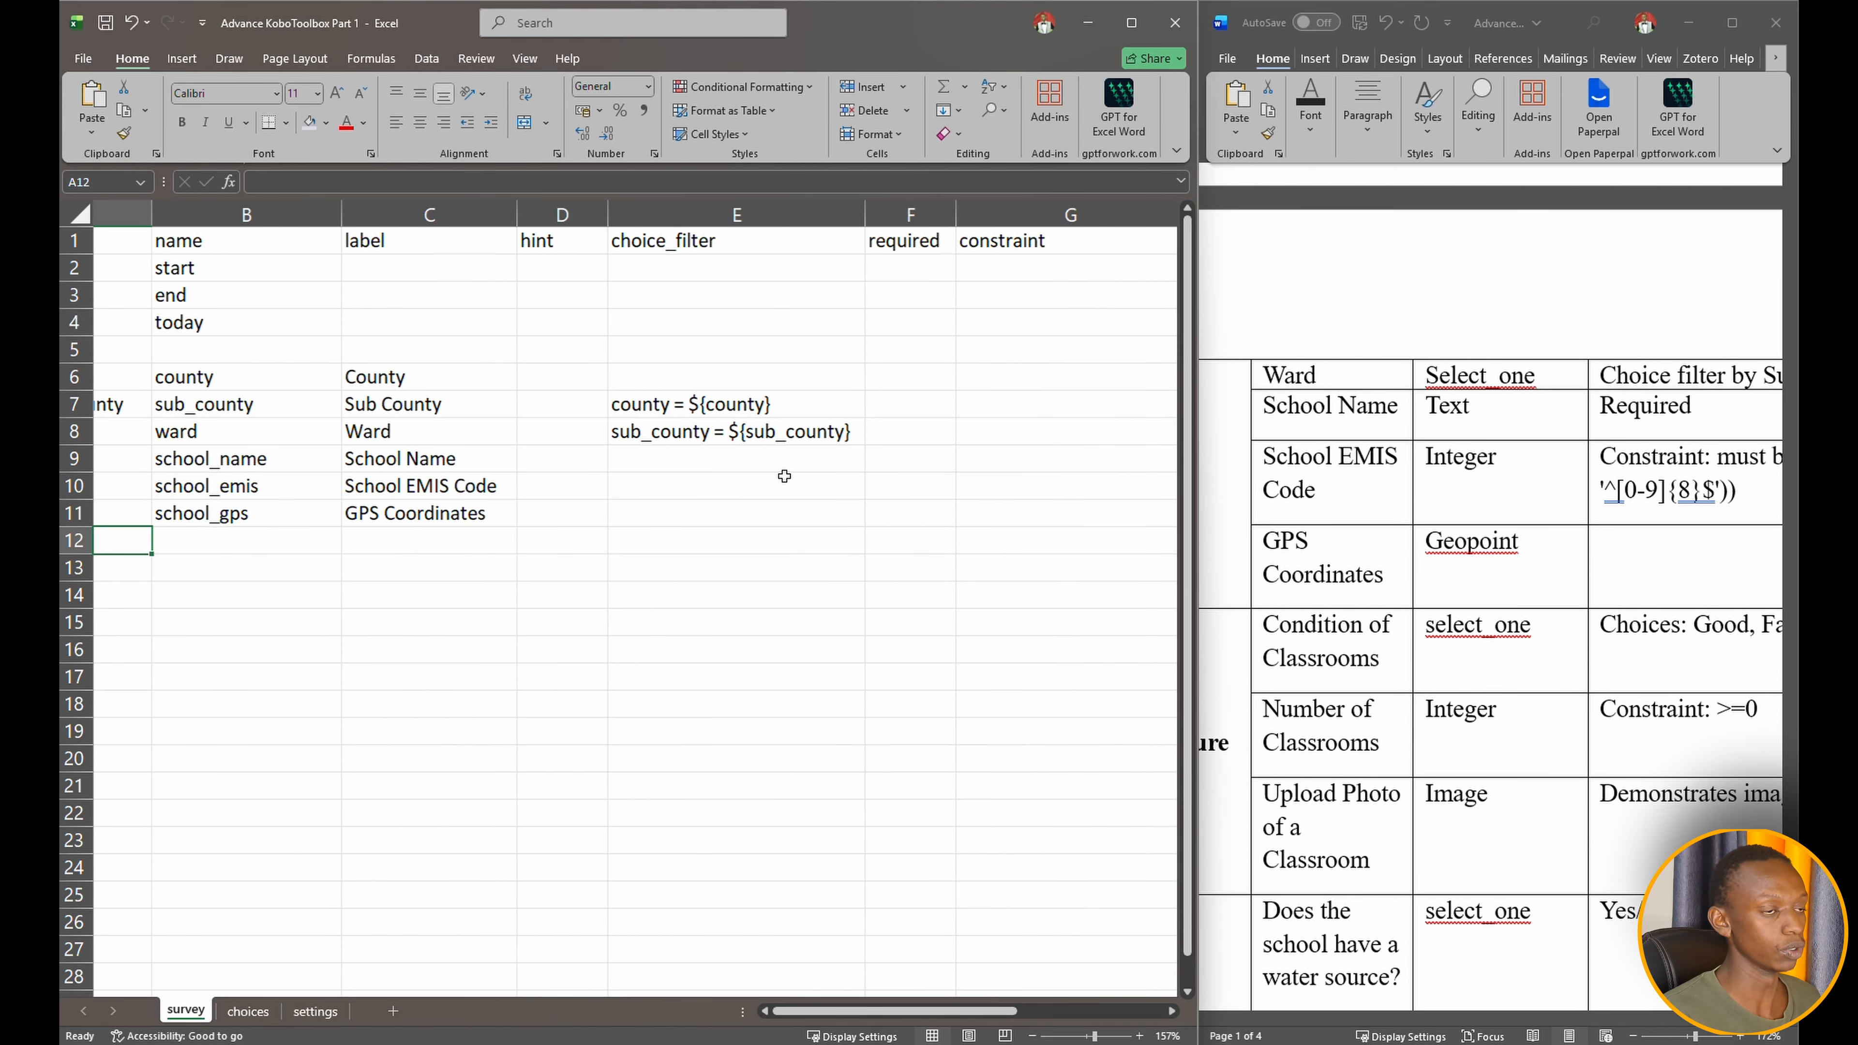
pyautogui.hscroll(1, 785, 475)
pyautogui.hscroll(-4, 784, 476)
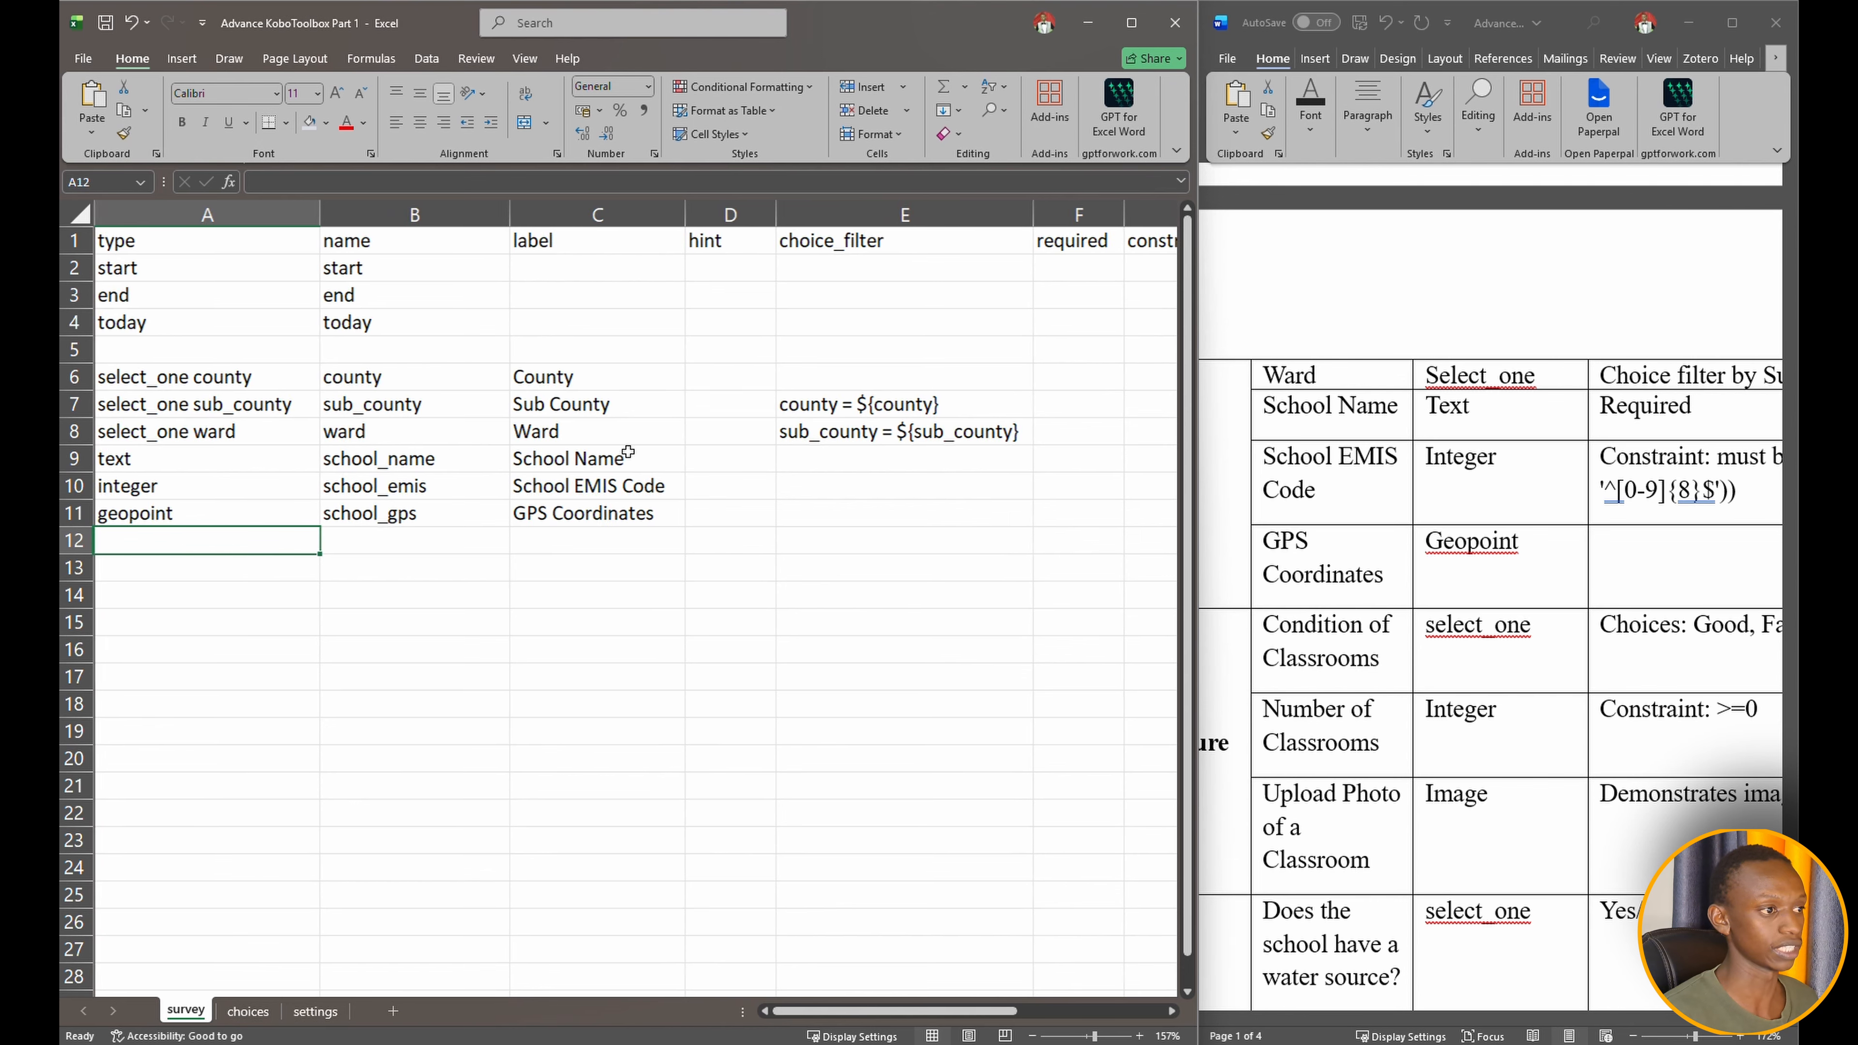
# Enter TRUE in the required column for county and fill it down through school_gps.
pyautogui.click(405, 373)
pyautogui.press('Right')
pyautogui.press('Right')
pyautogui.press('Right')
pyautogui.press('Right')
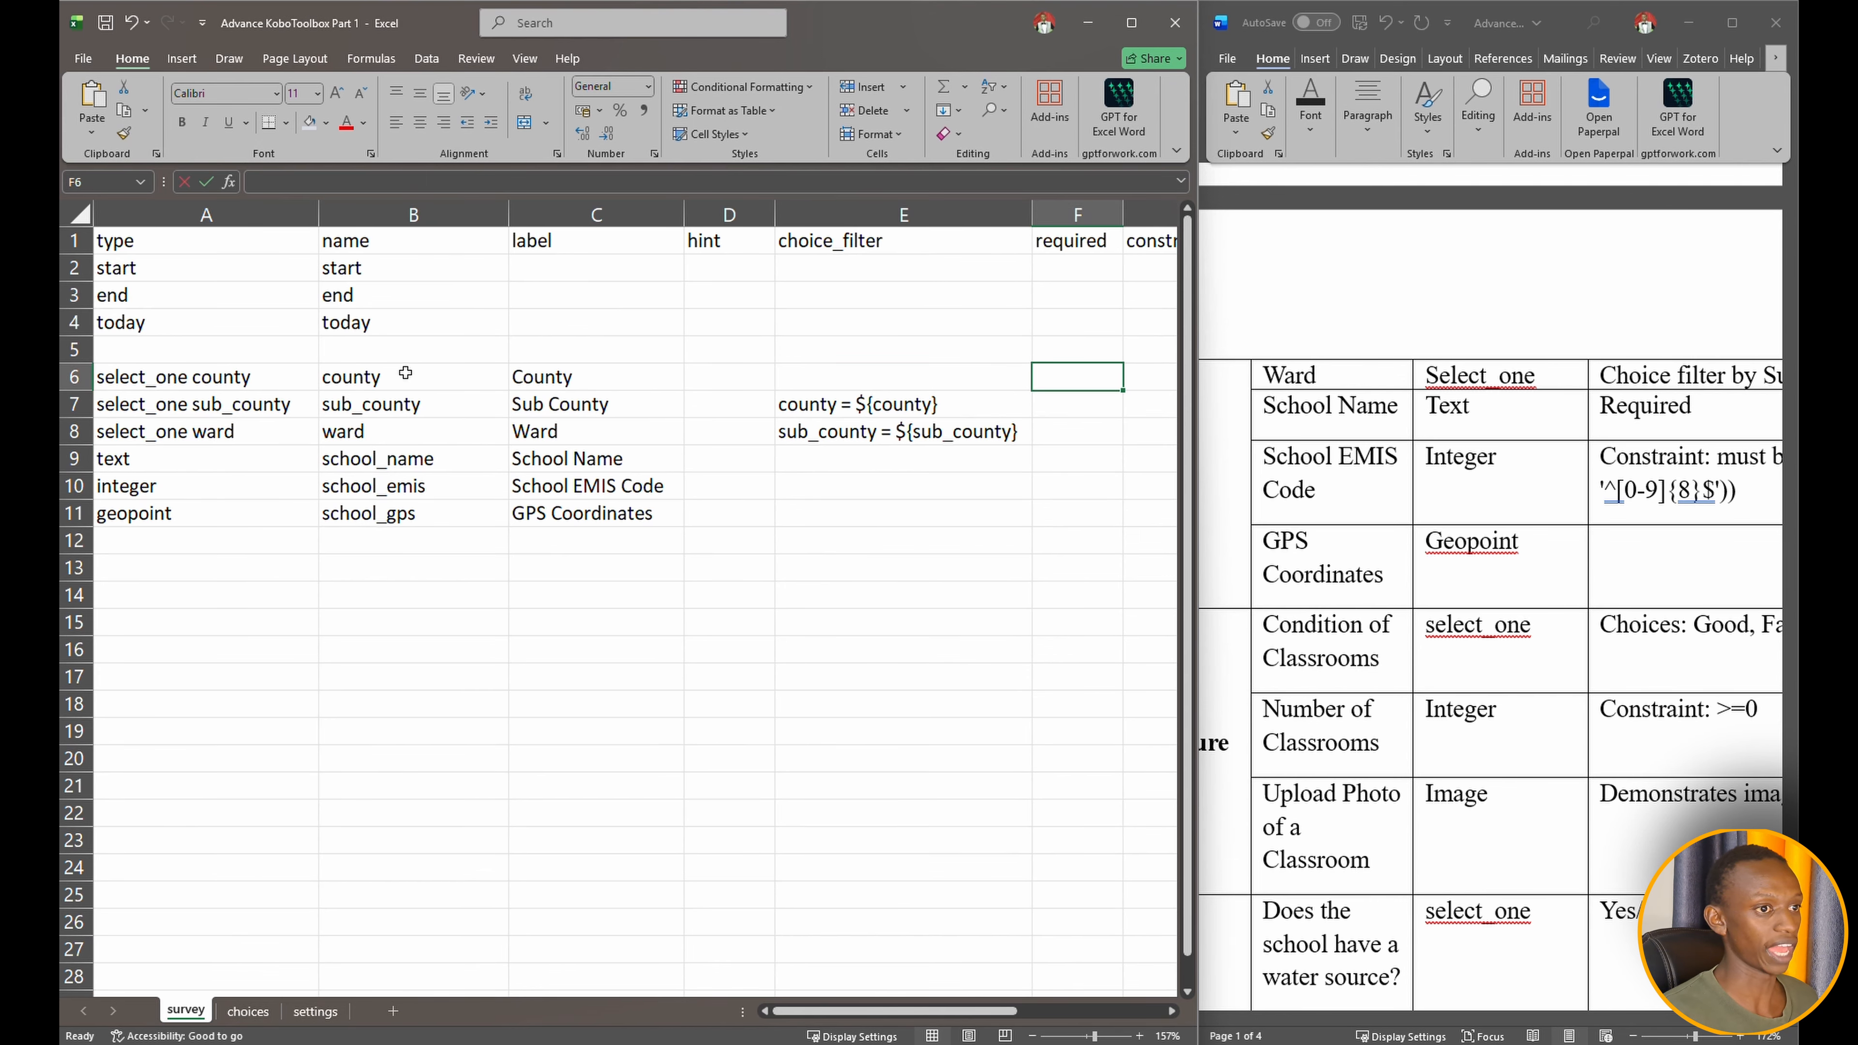
pyautogui.write('TRUE')
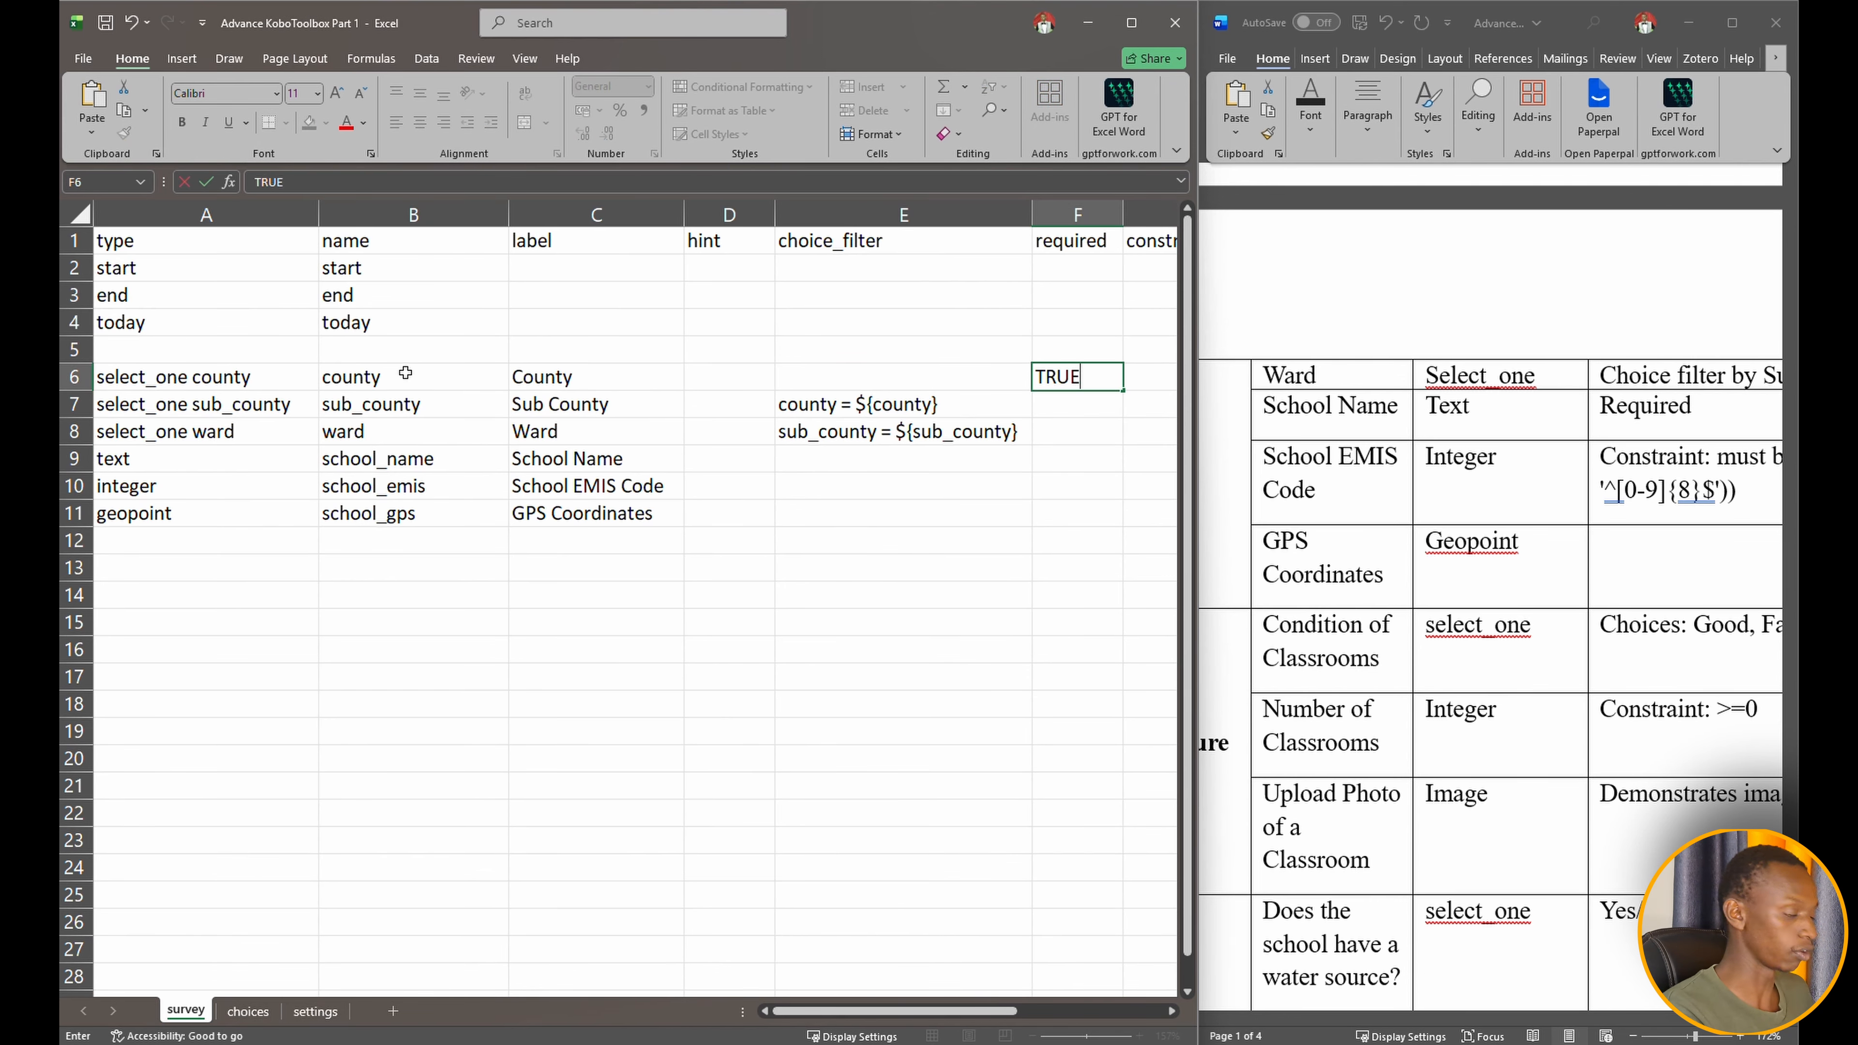
pyautogui.hscroll(3, 1096, 250)
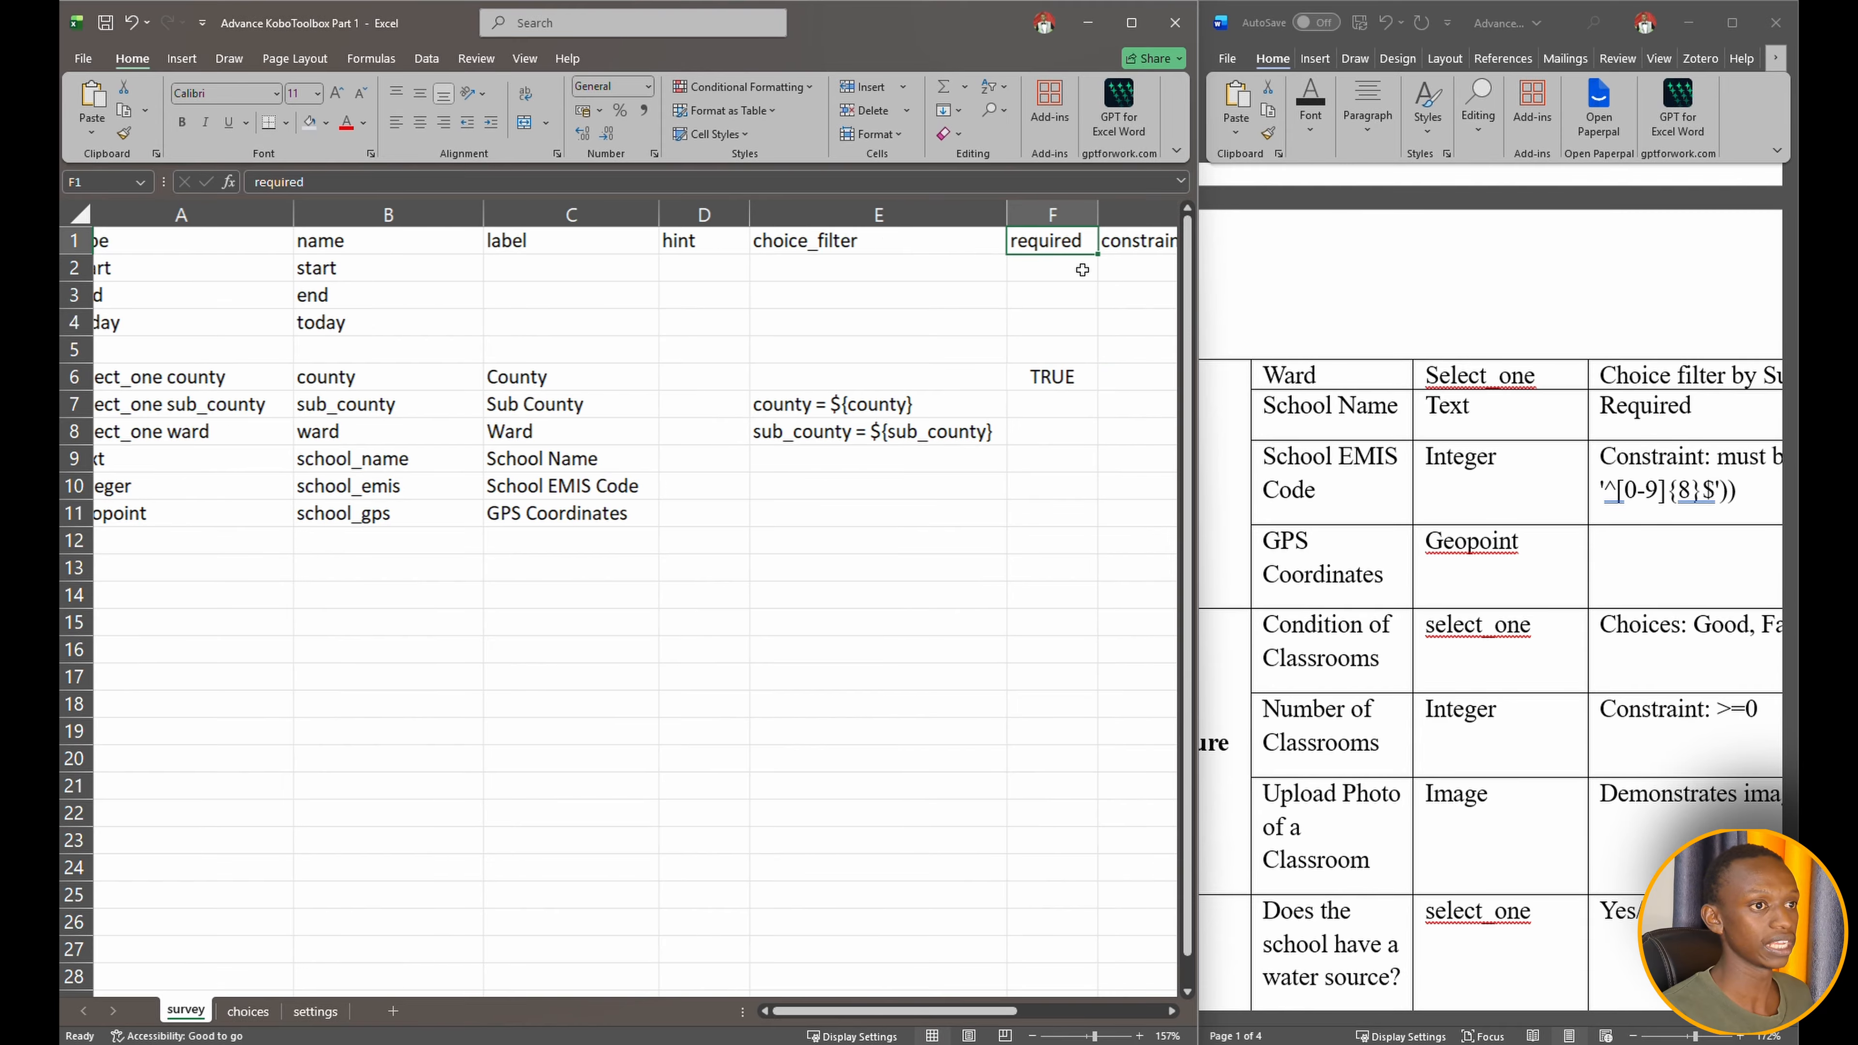
pyautogui.click(859, 374)
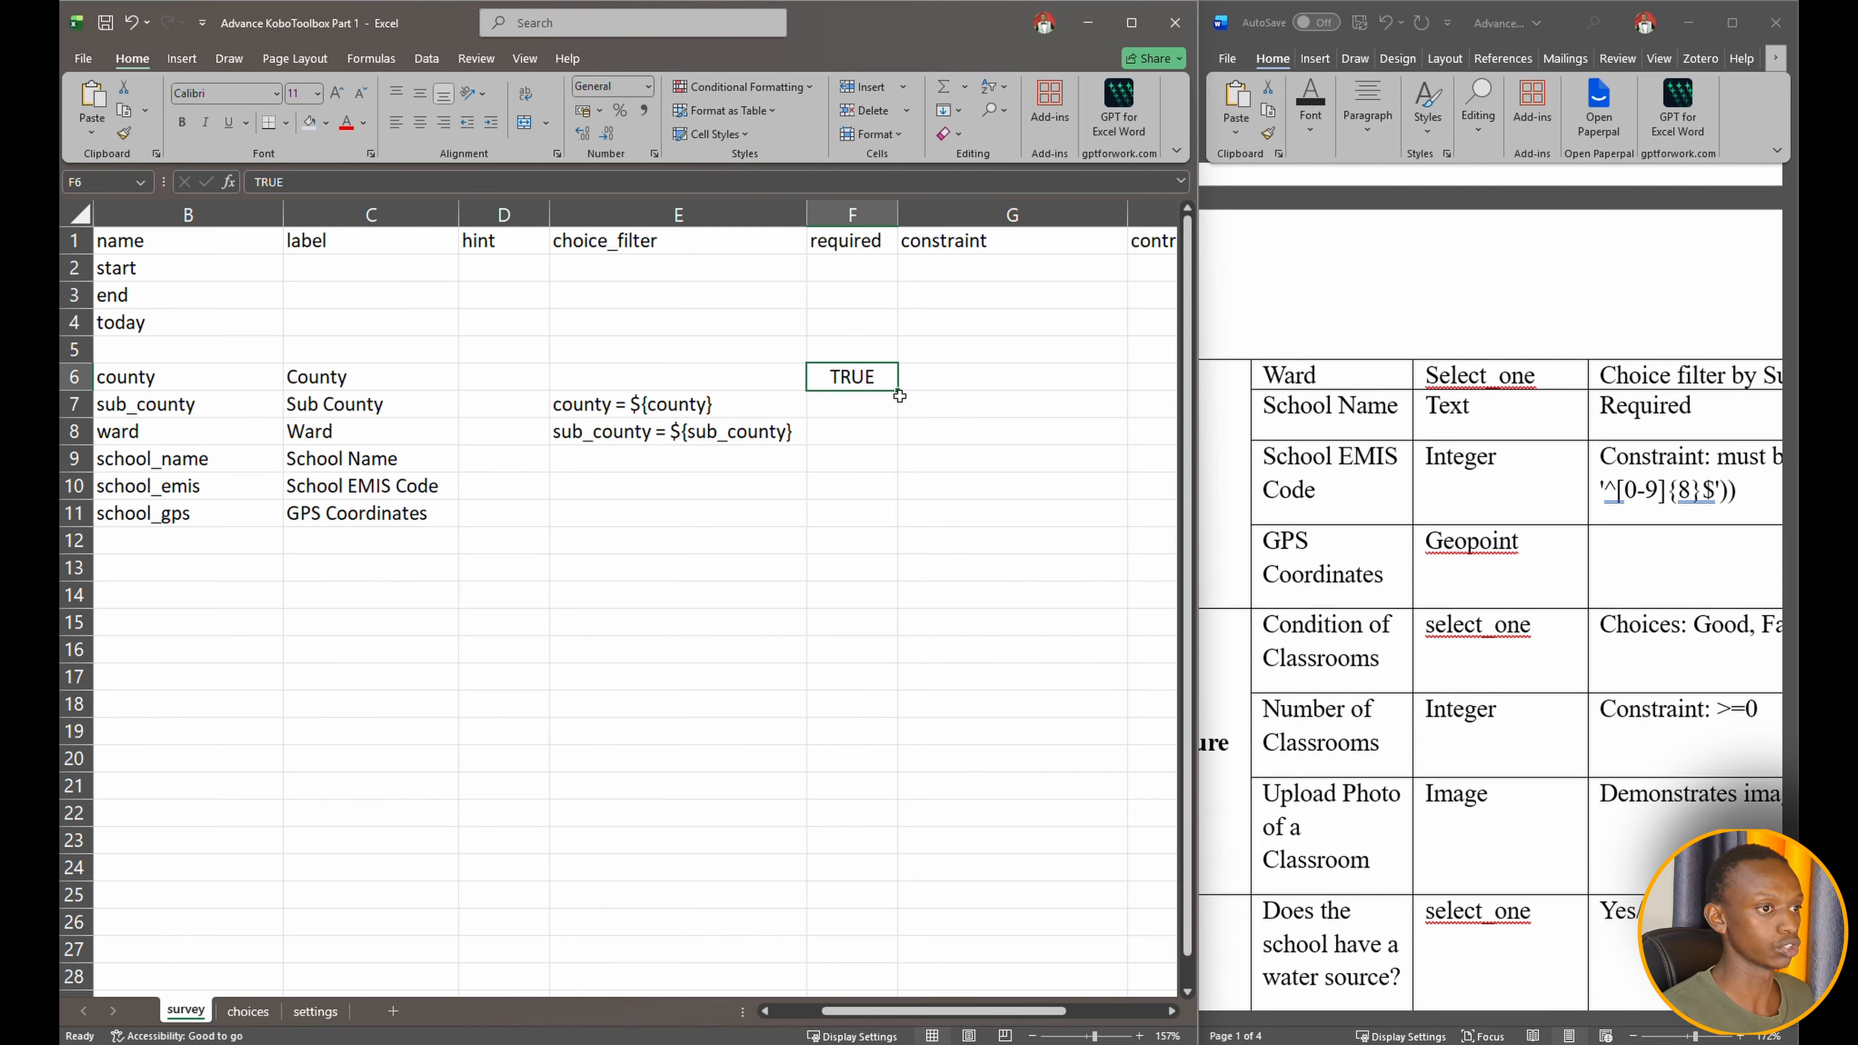
pyautogui.moveTo(903, 392); pyautogui.dragTo(889, 521)
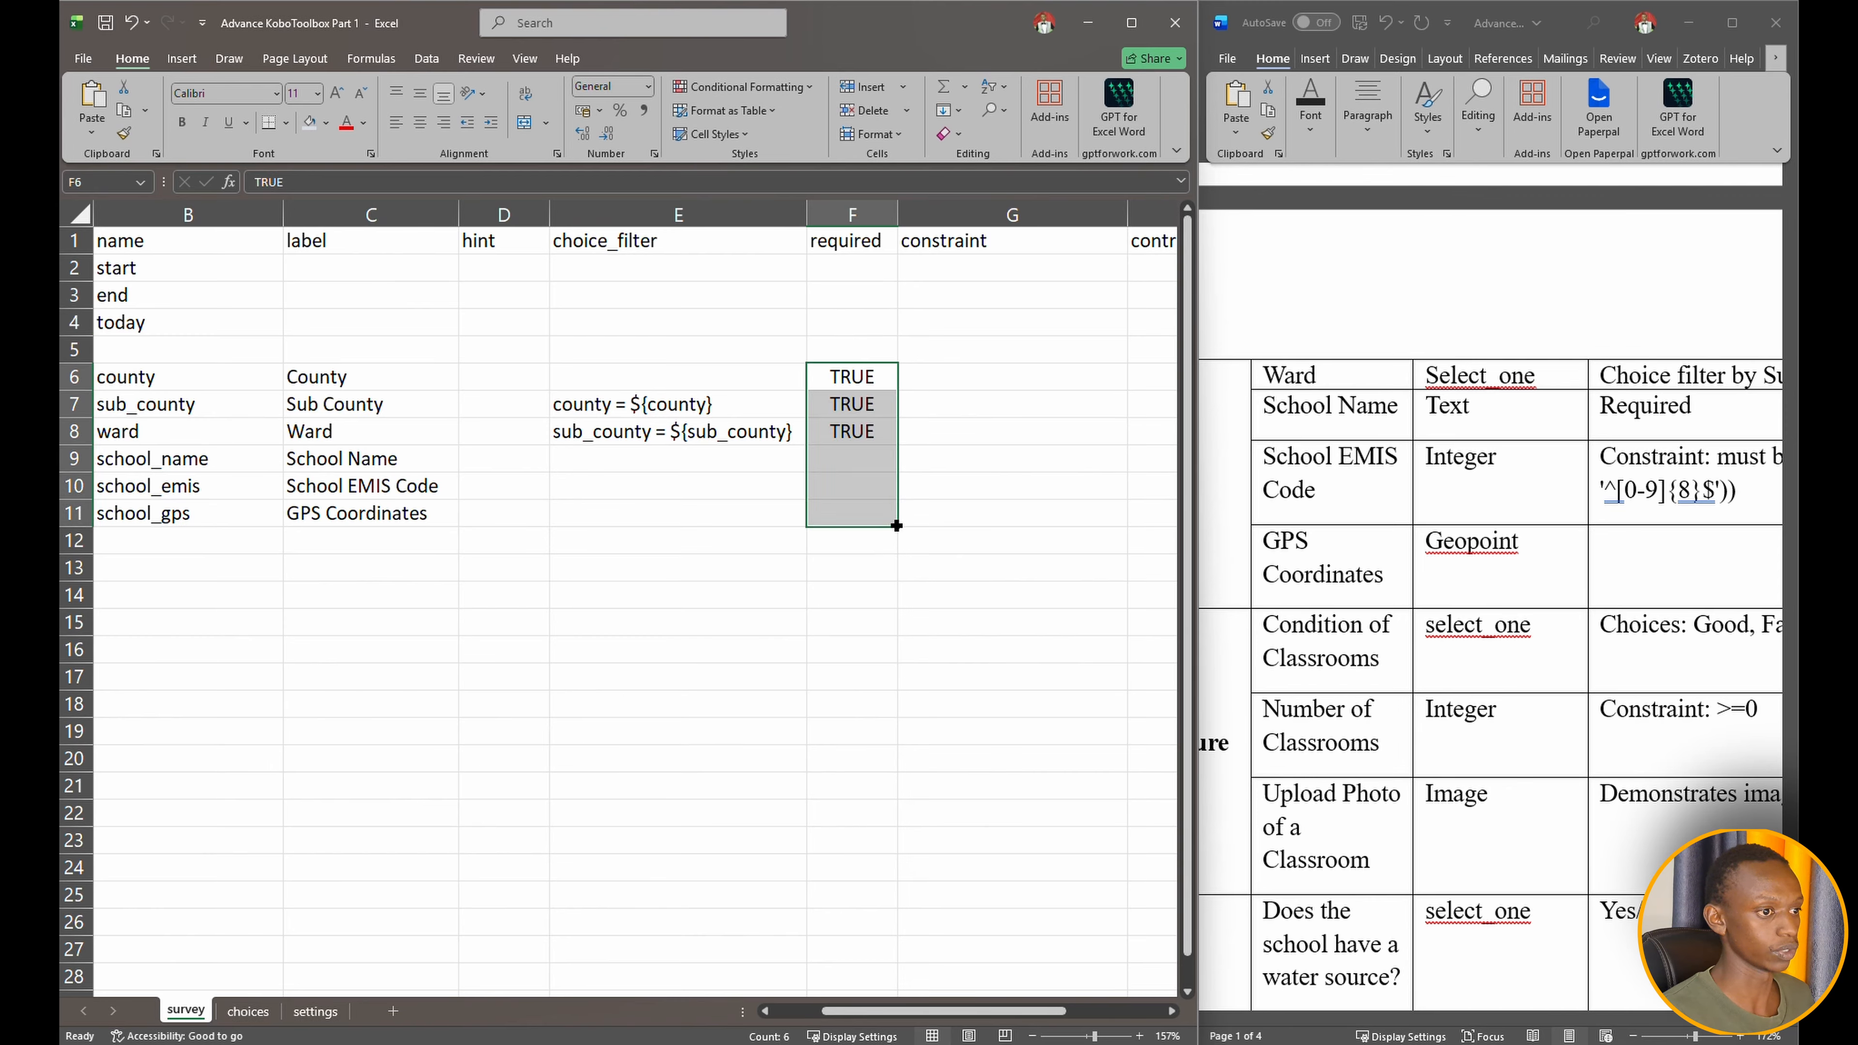
# Keep ward TRUE and set school_emis's required value to FALSE.
pyautogui.click(869, 424)
pyautogui.write('T')
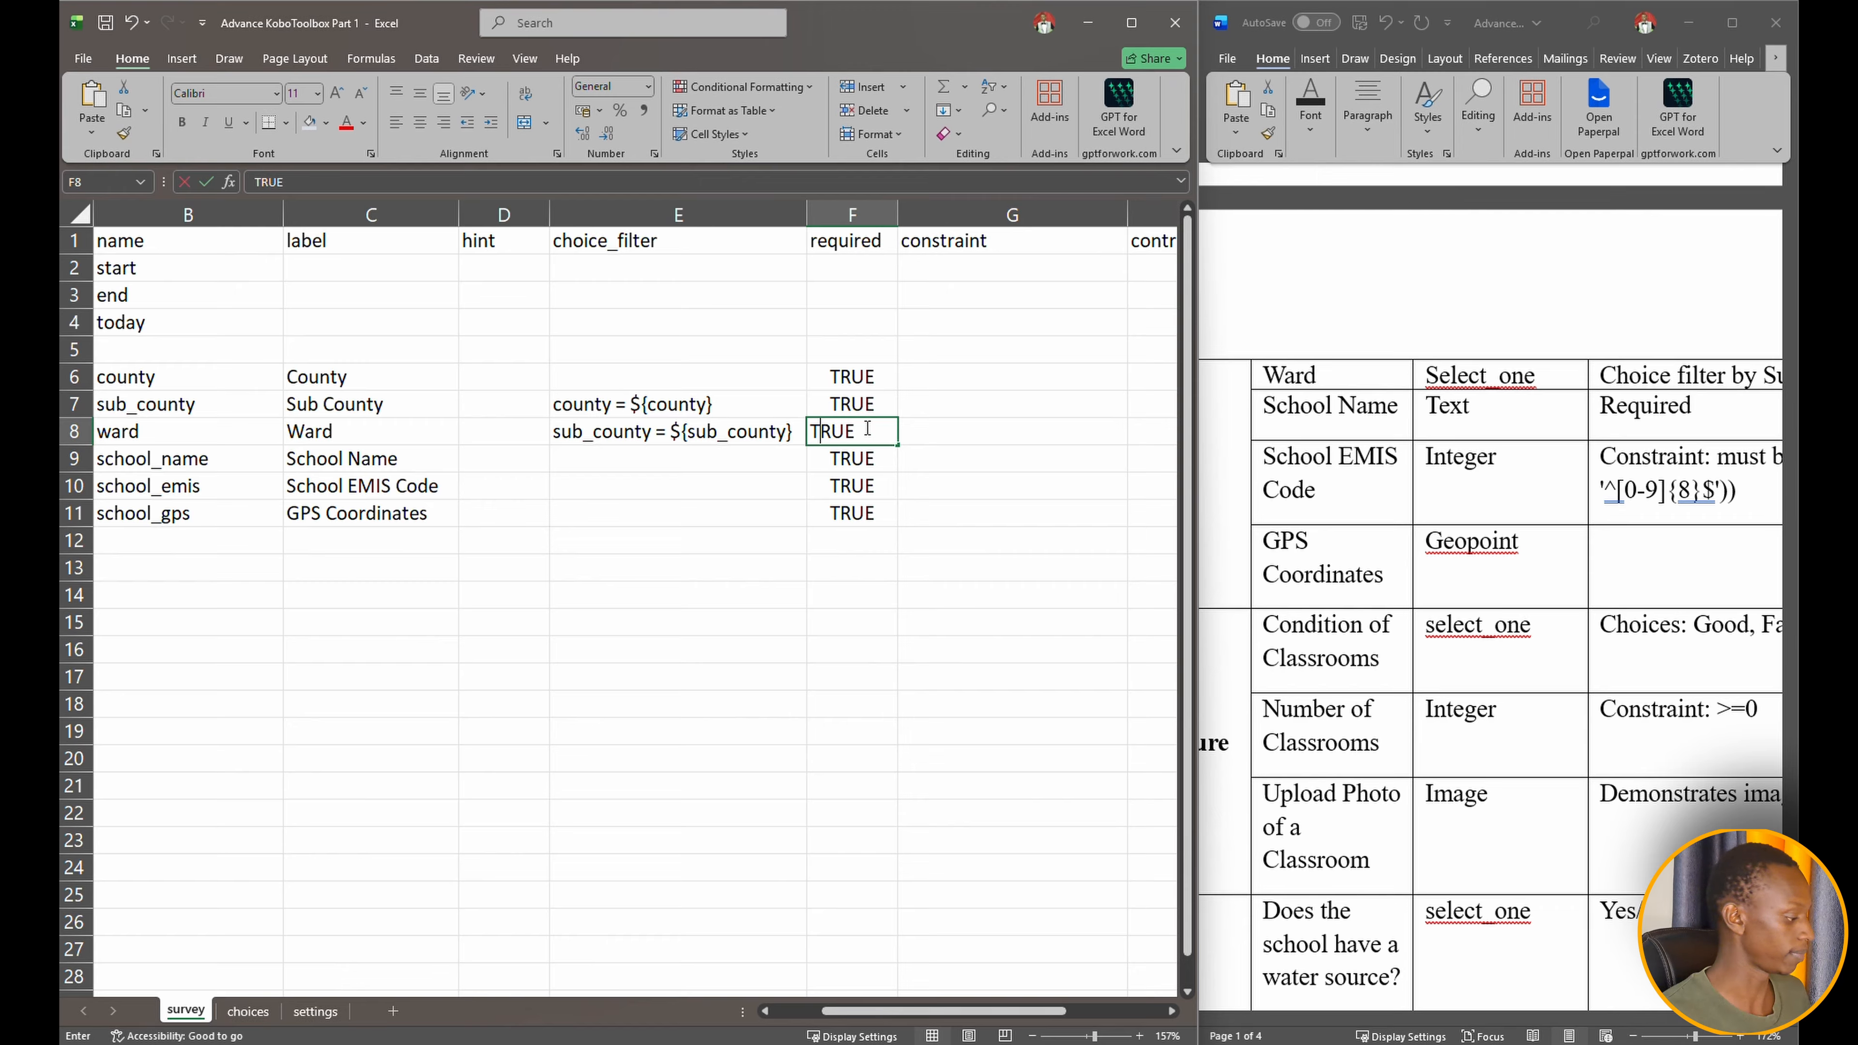
pyautogui.press('BackSpace')
pyautogui.press('BackSpace')
pyautogui.write('FALSE')
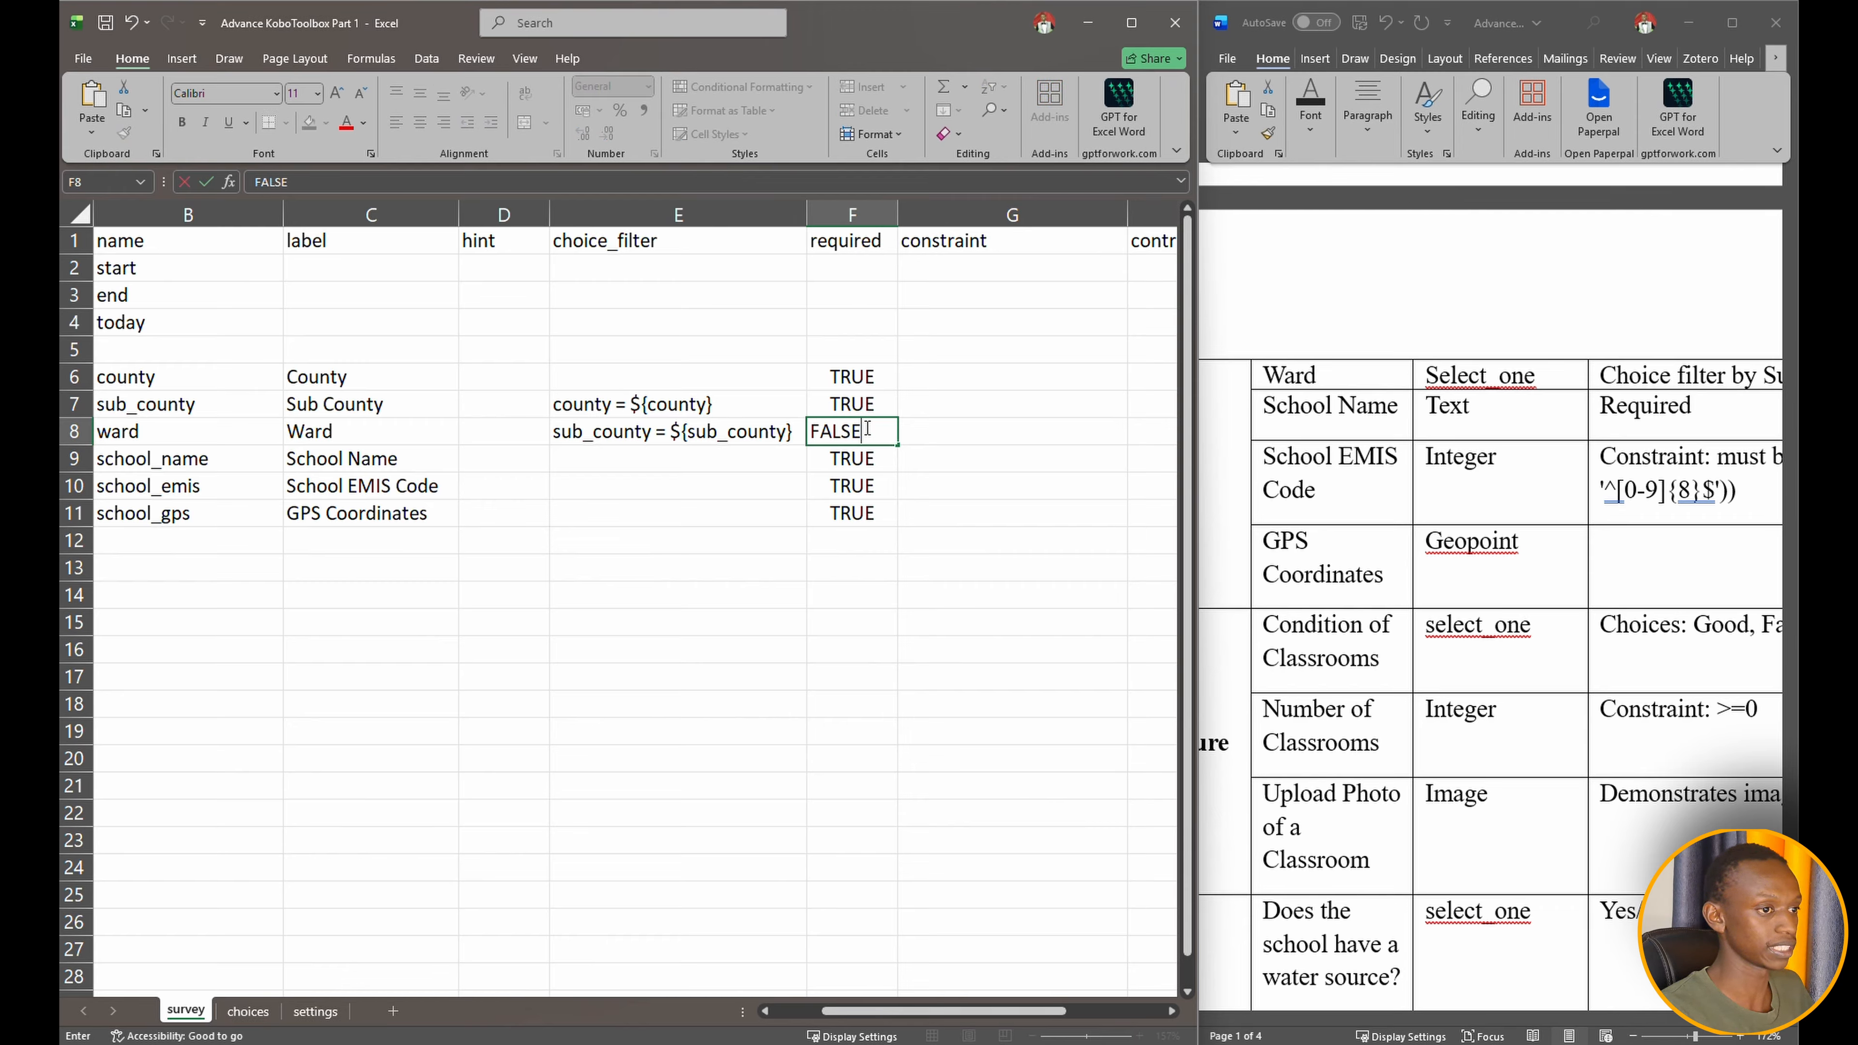
pyautogui.press('BackSpace')
pyautogui.press('BackSpace')
pyautogui.press('BackSpace')
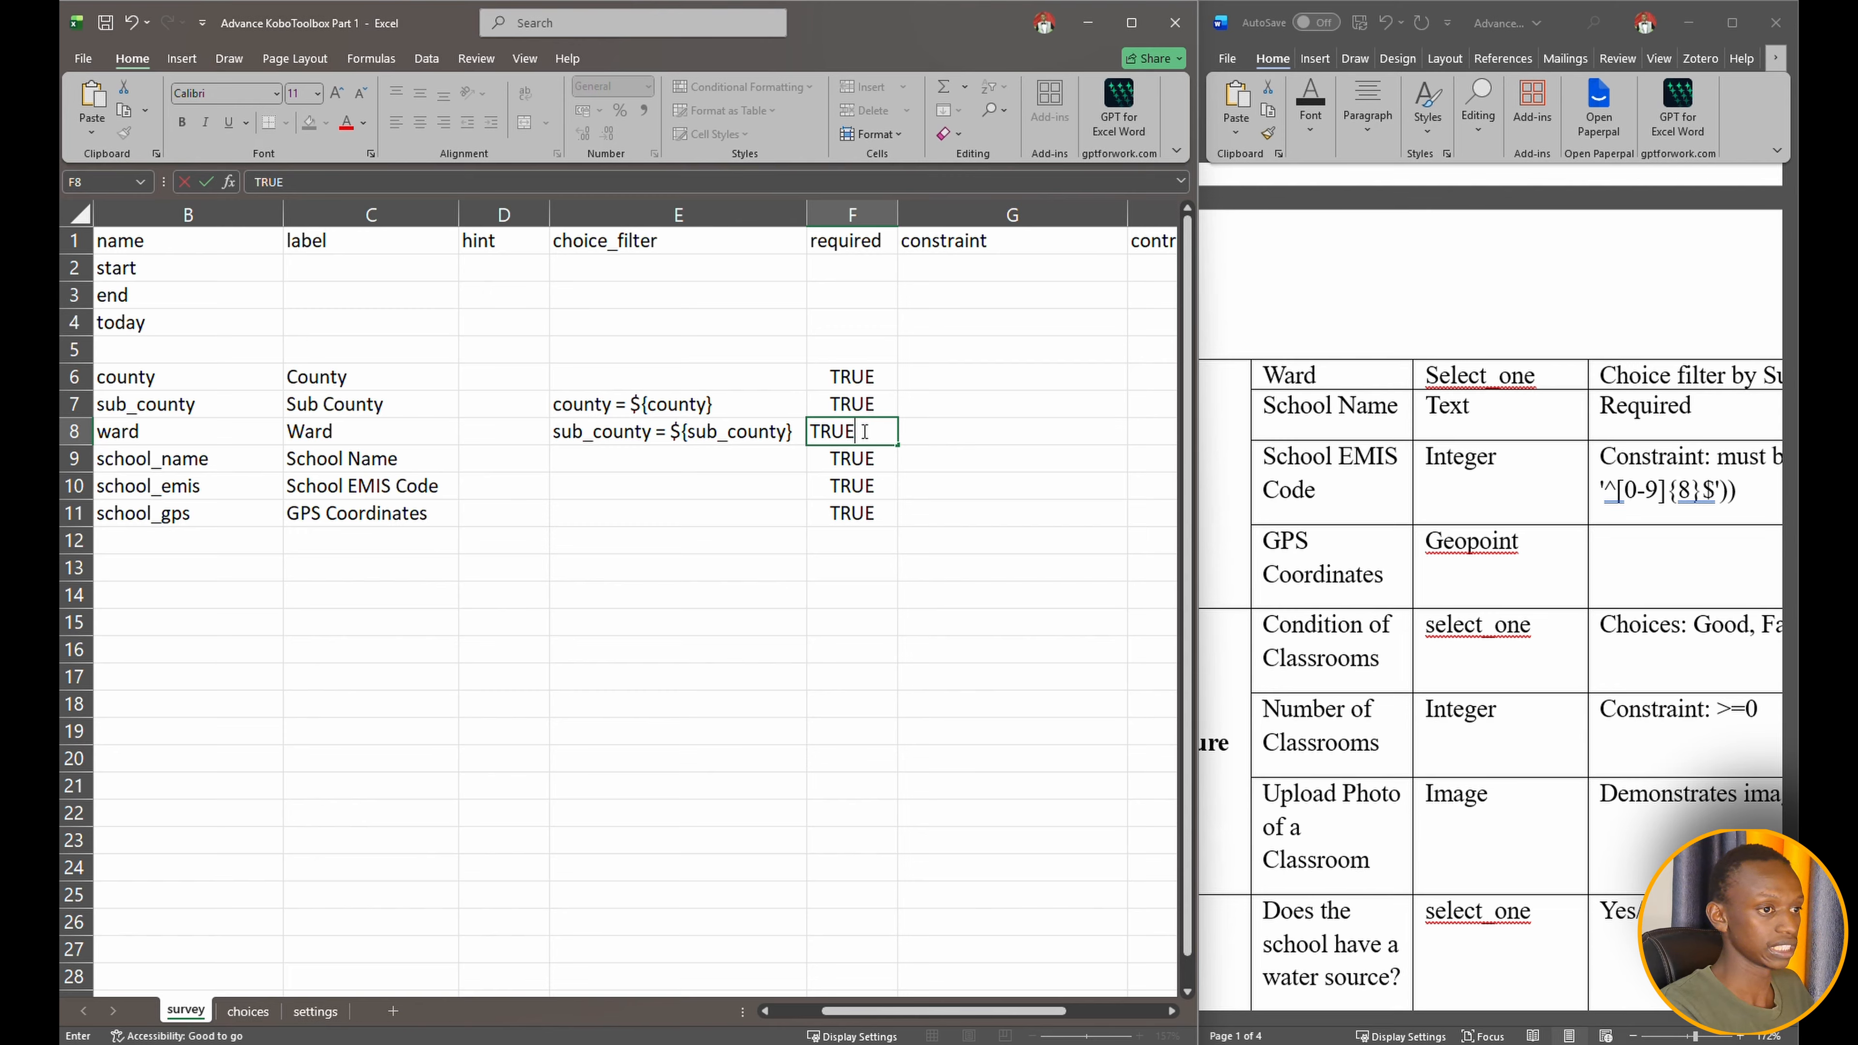
pyautogui.click(859, 487)
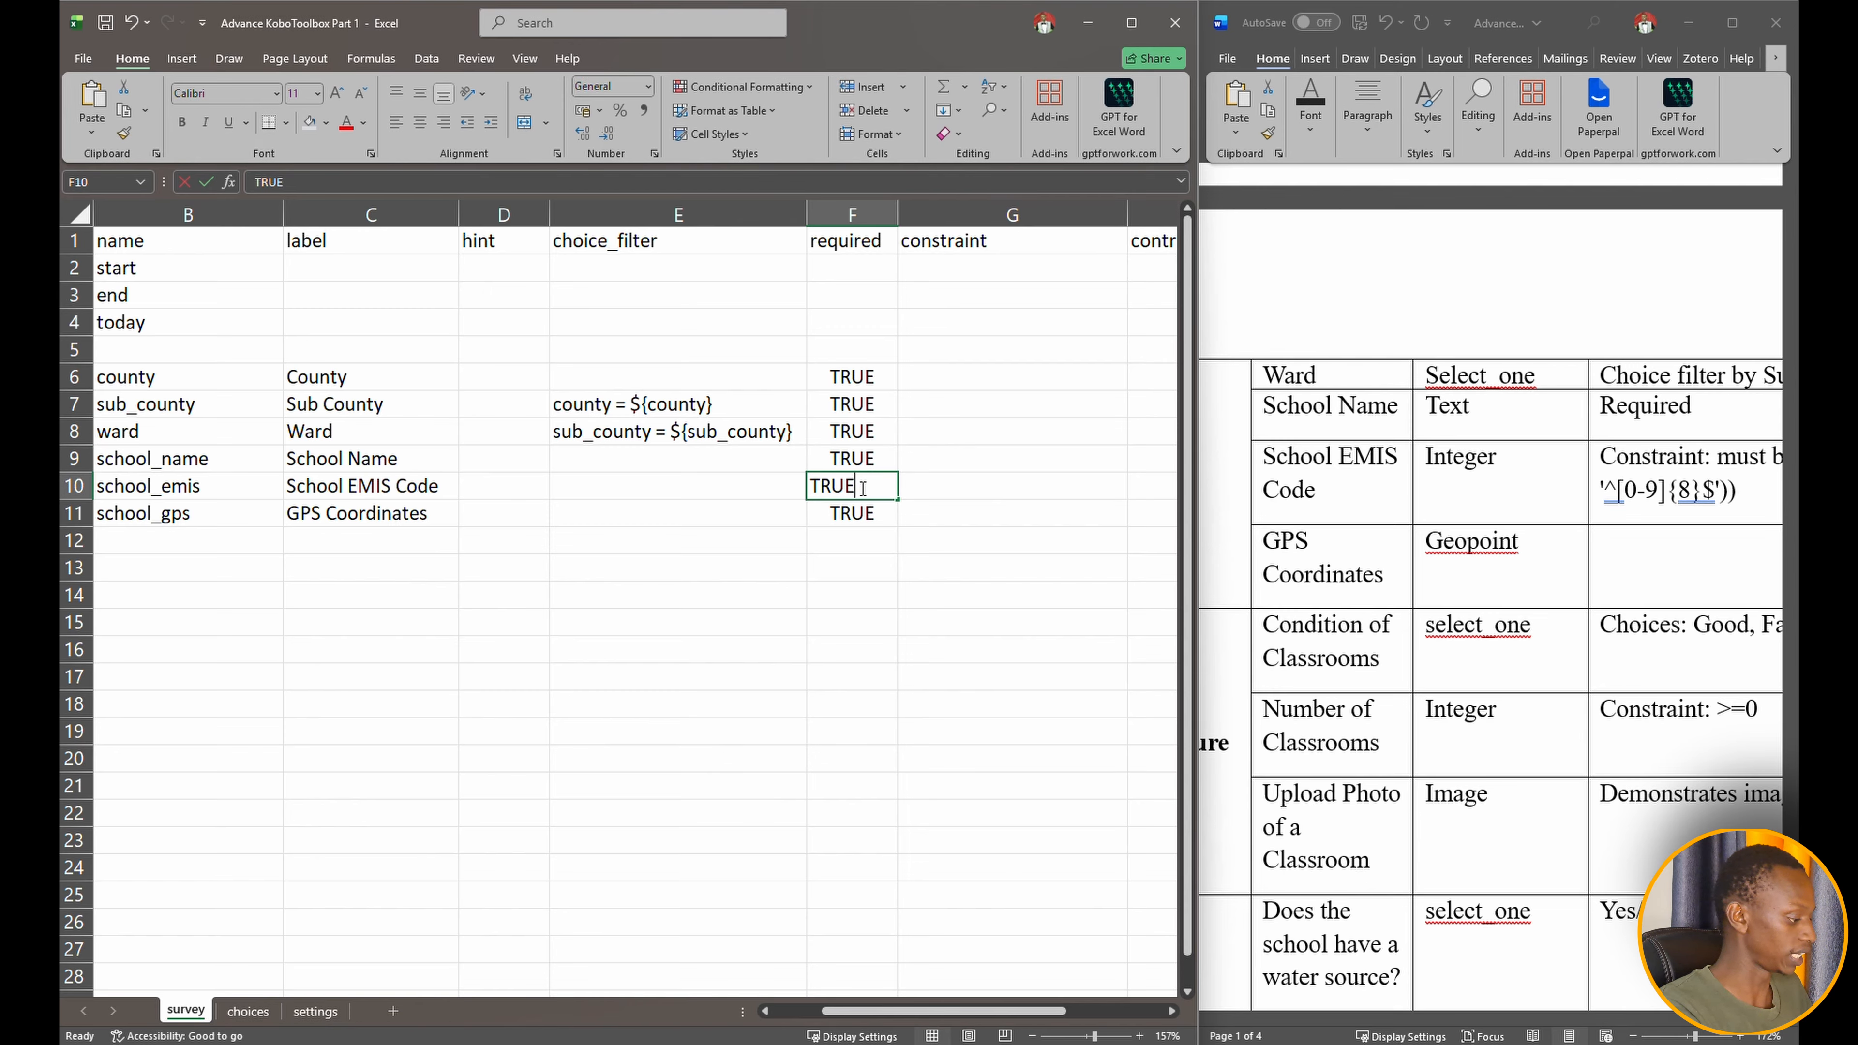
pyautogui.write('FALSE')
pyautogui.click(897, 545)
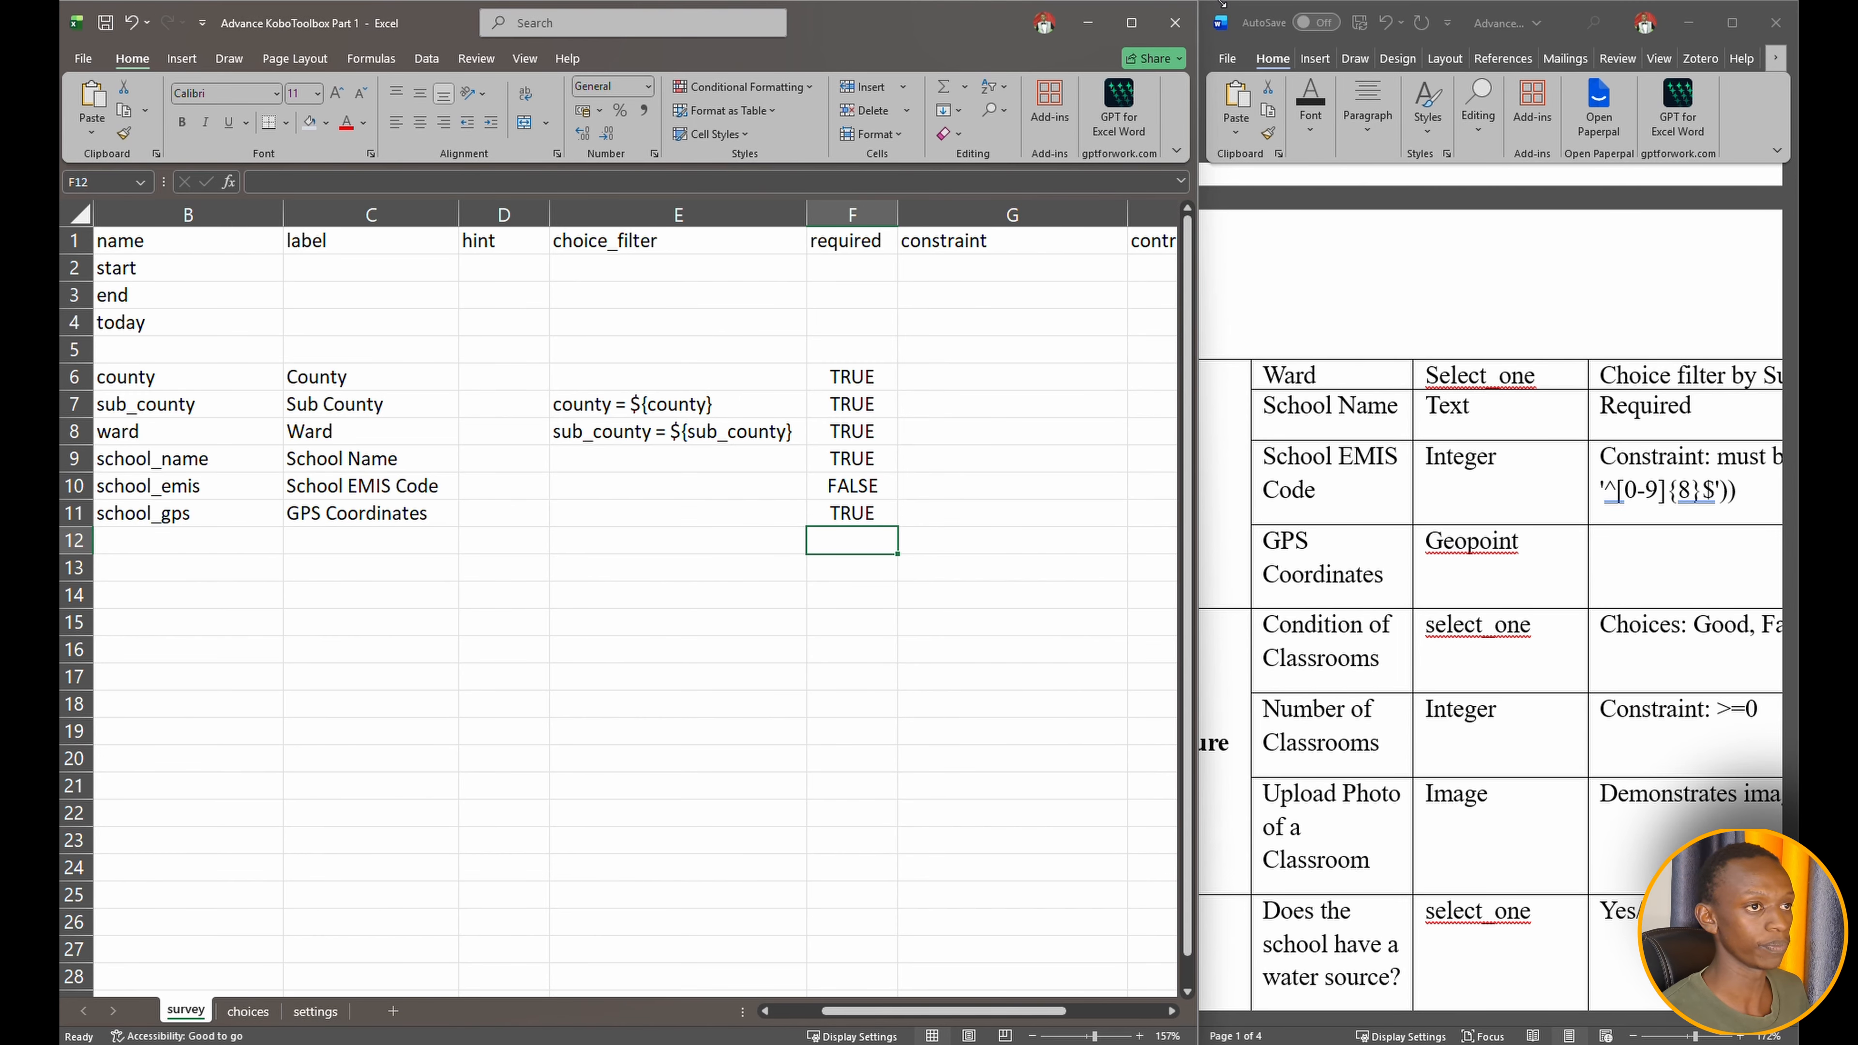
# Close the edited form workbook and bring Chrome to the front.
pyautogui.click(1175, 22)
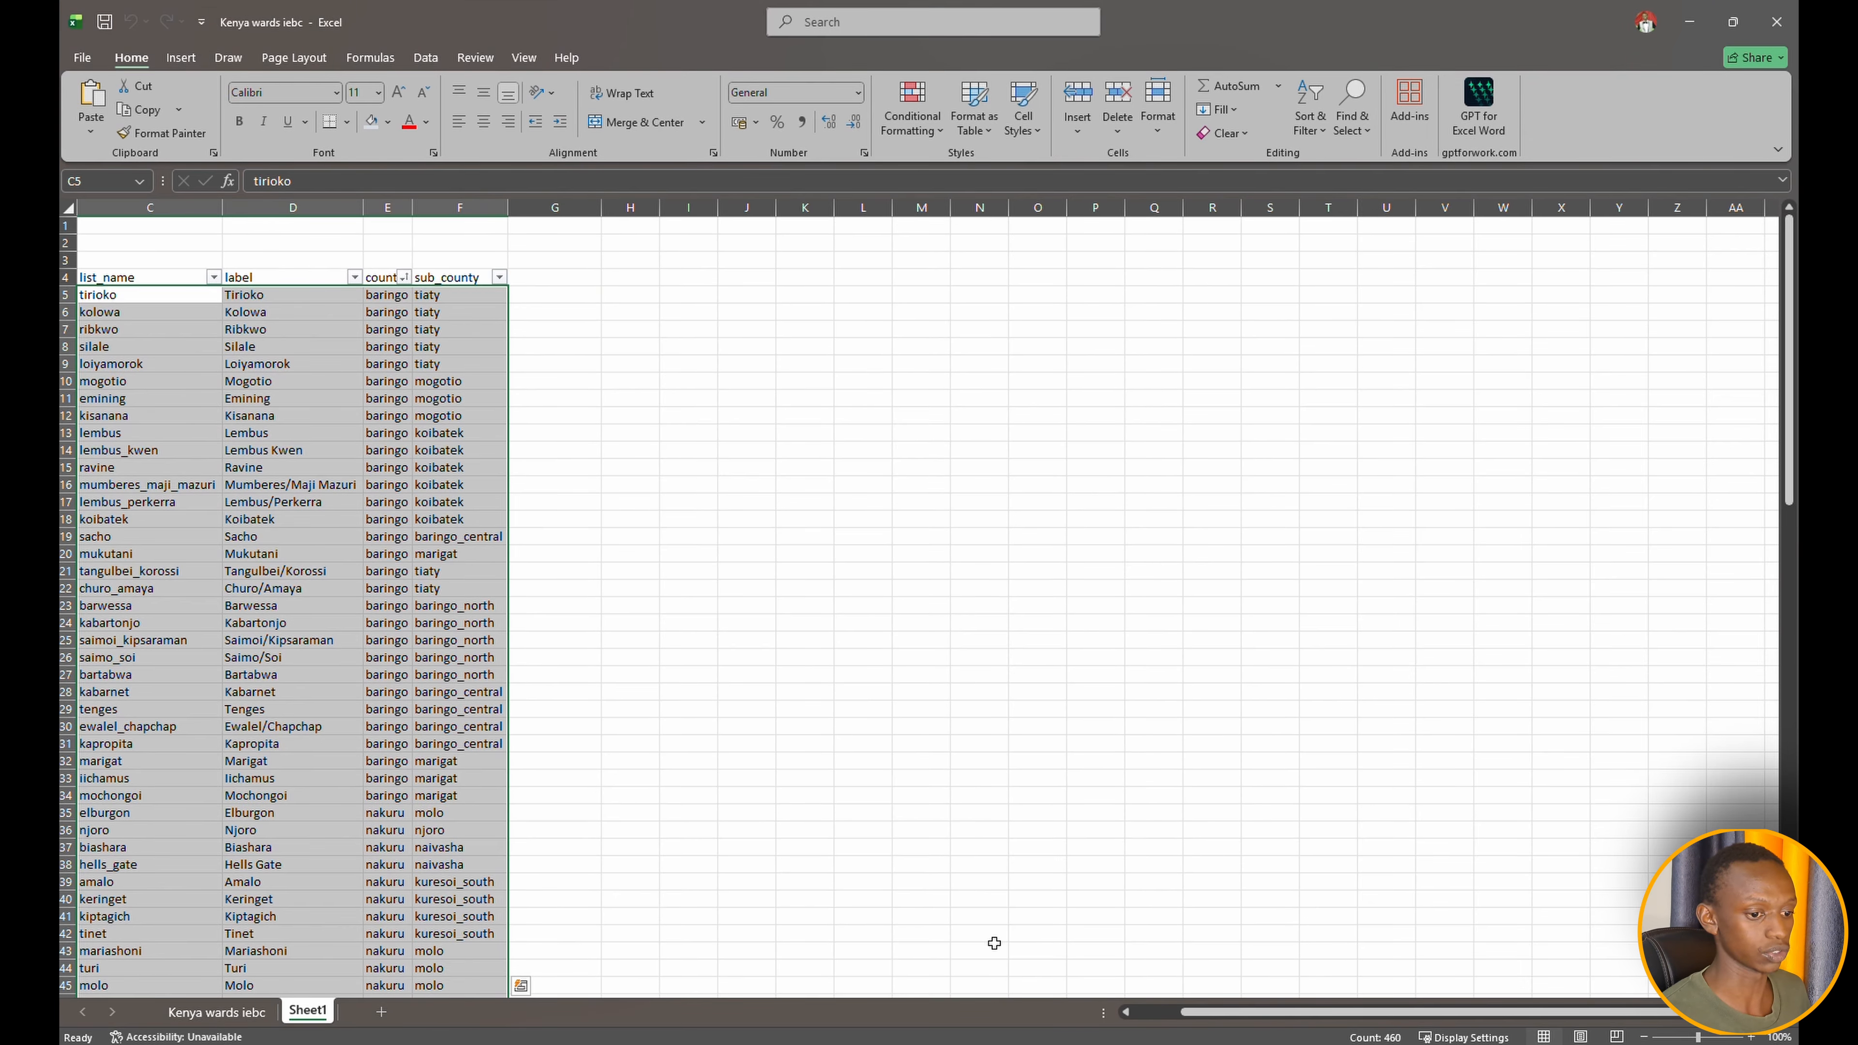
pyautogui.moveTo(1302, 1030)
pyautogui.click(1237, 981)
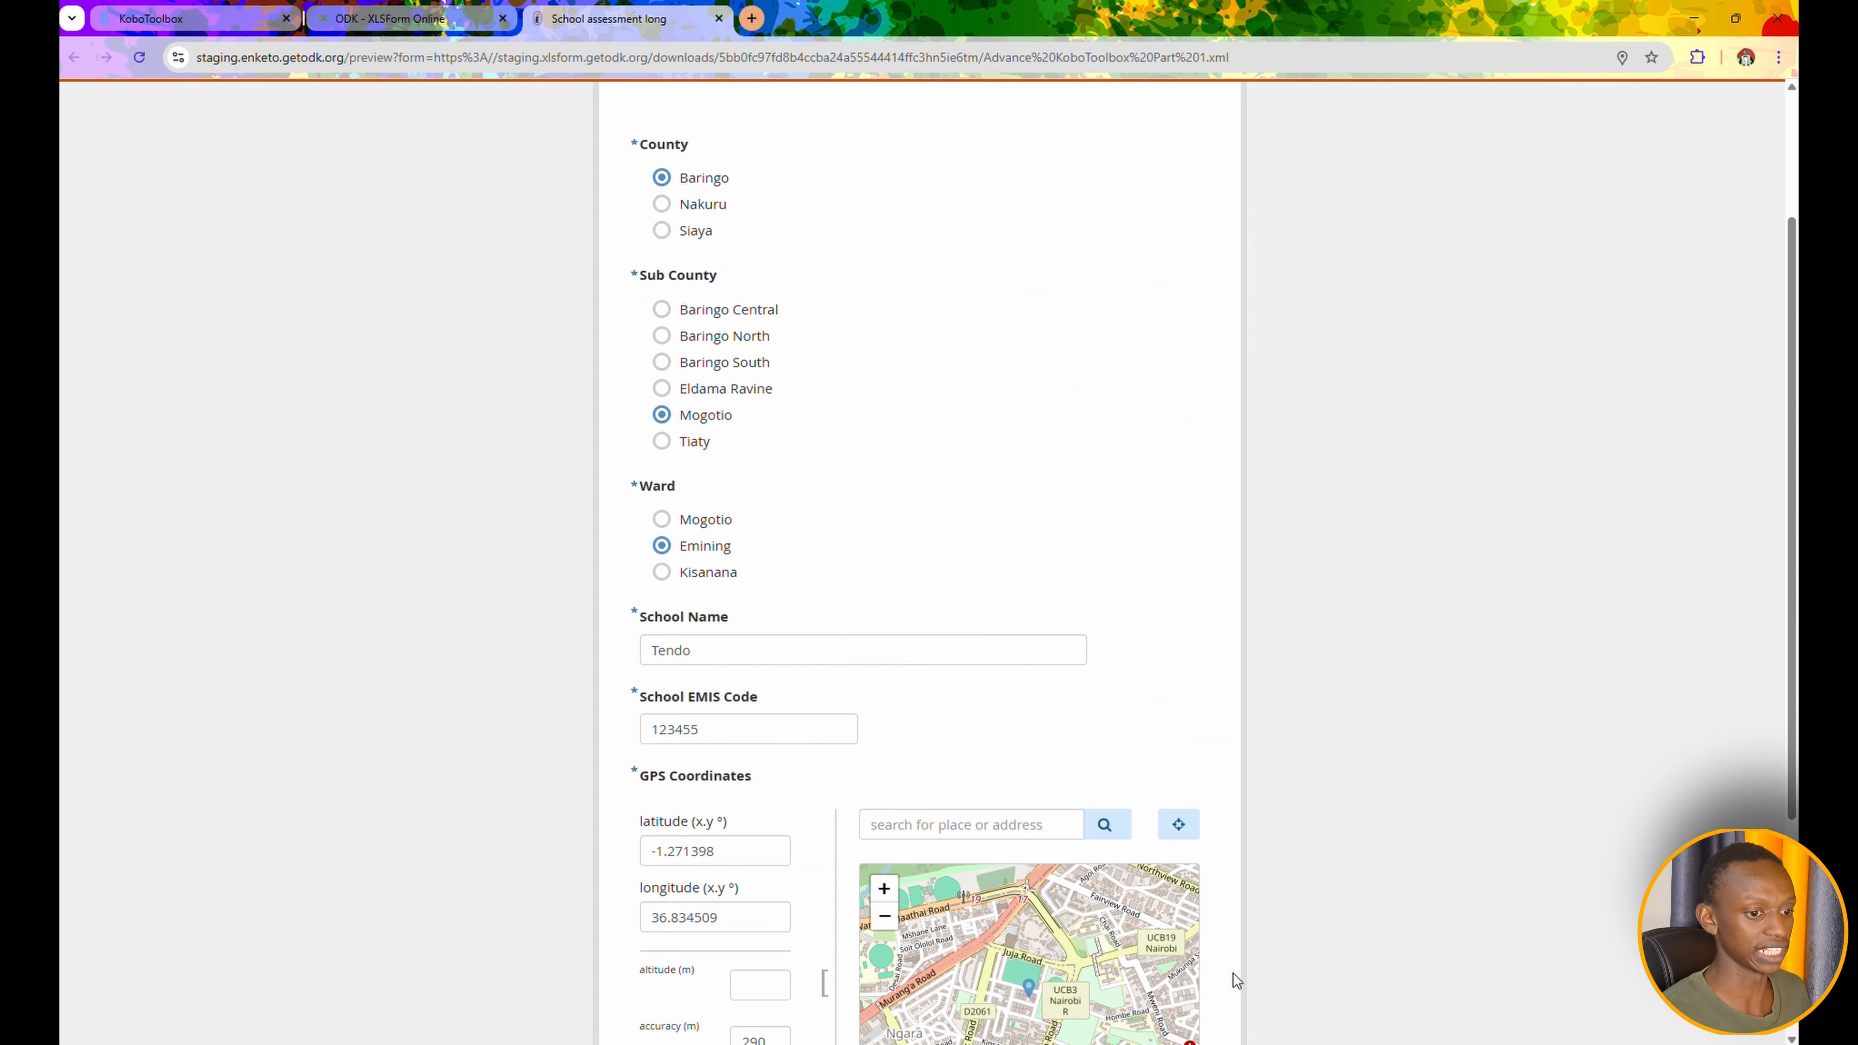
# Search 'ODK' from the address bar and open the XLSForm Online converter page.
pyautogui.click(460, 21)
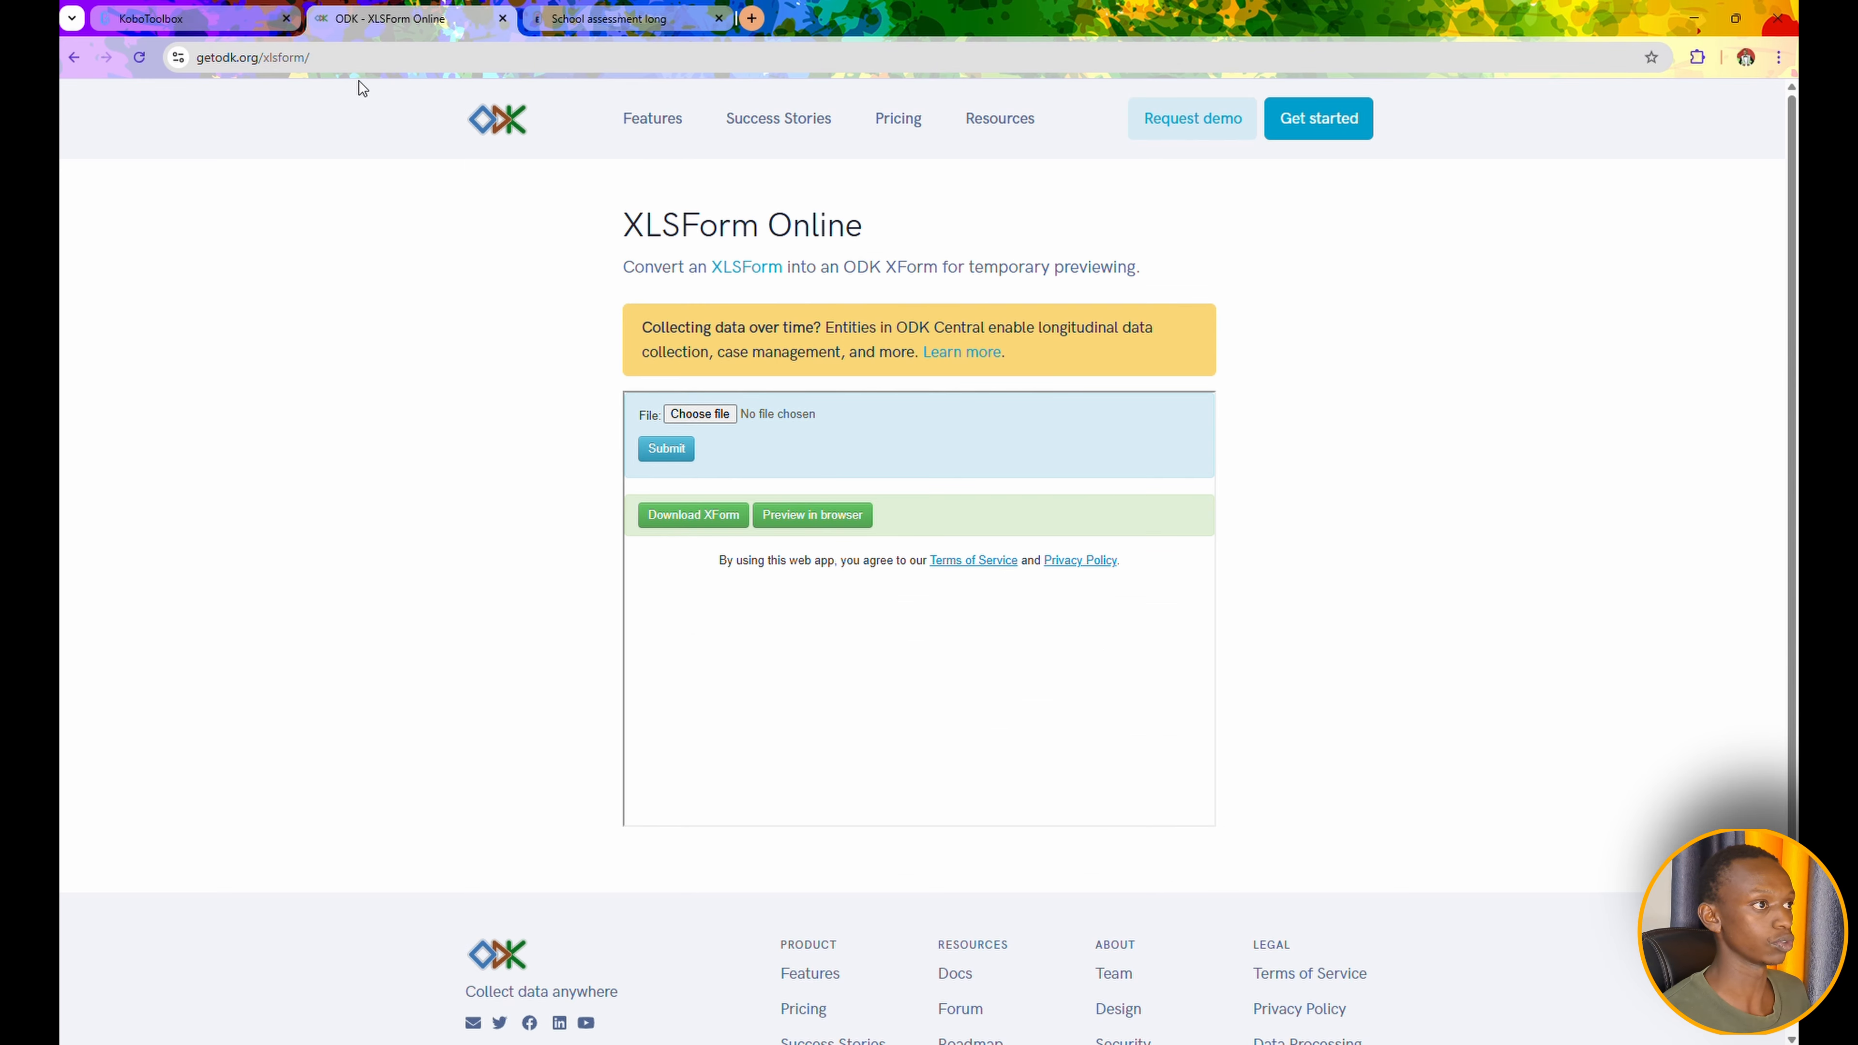
pyautogui.click(256, 57)
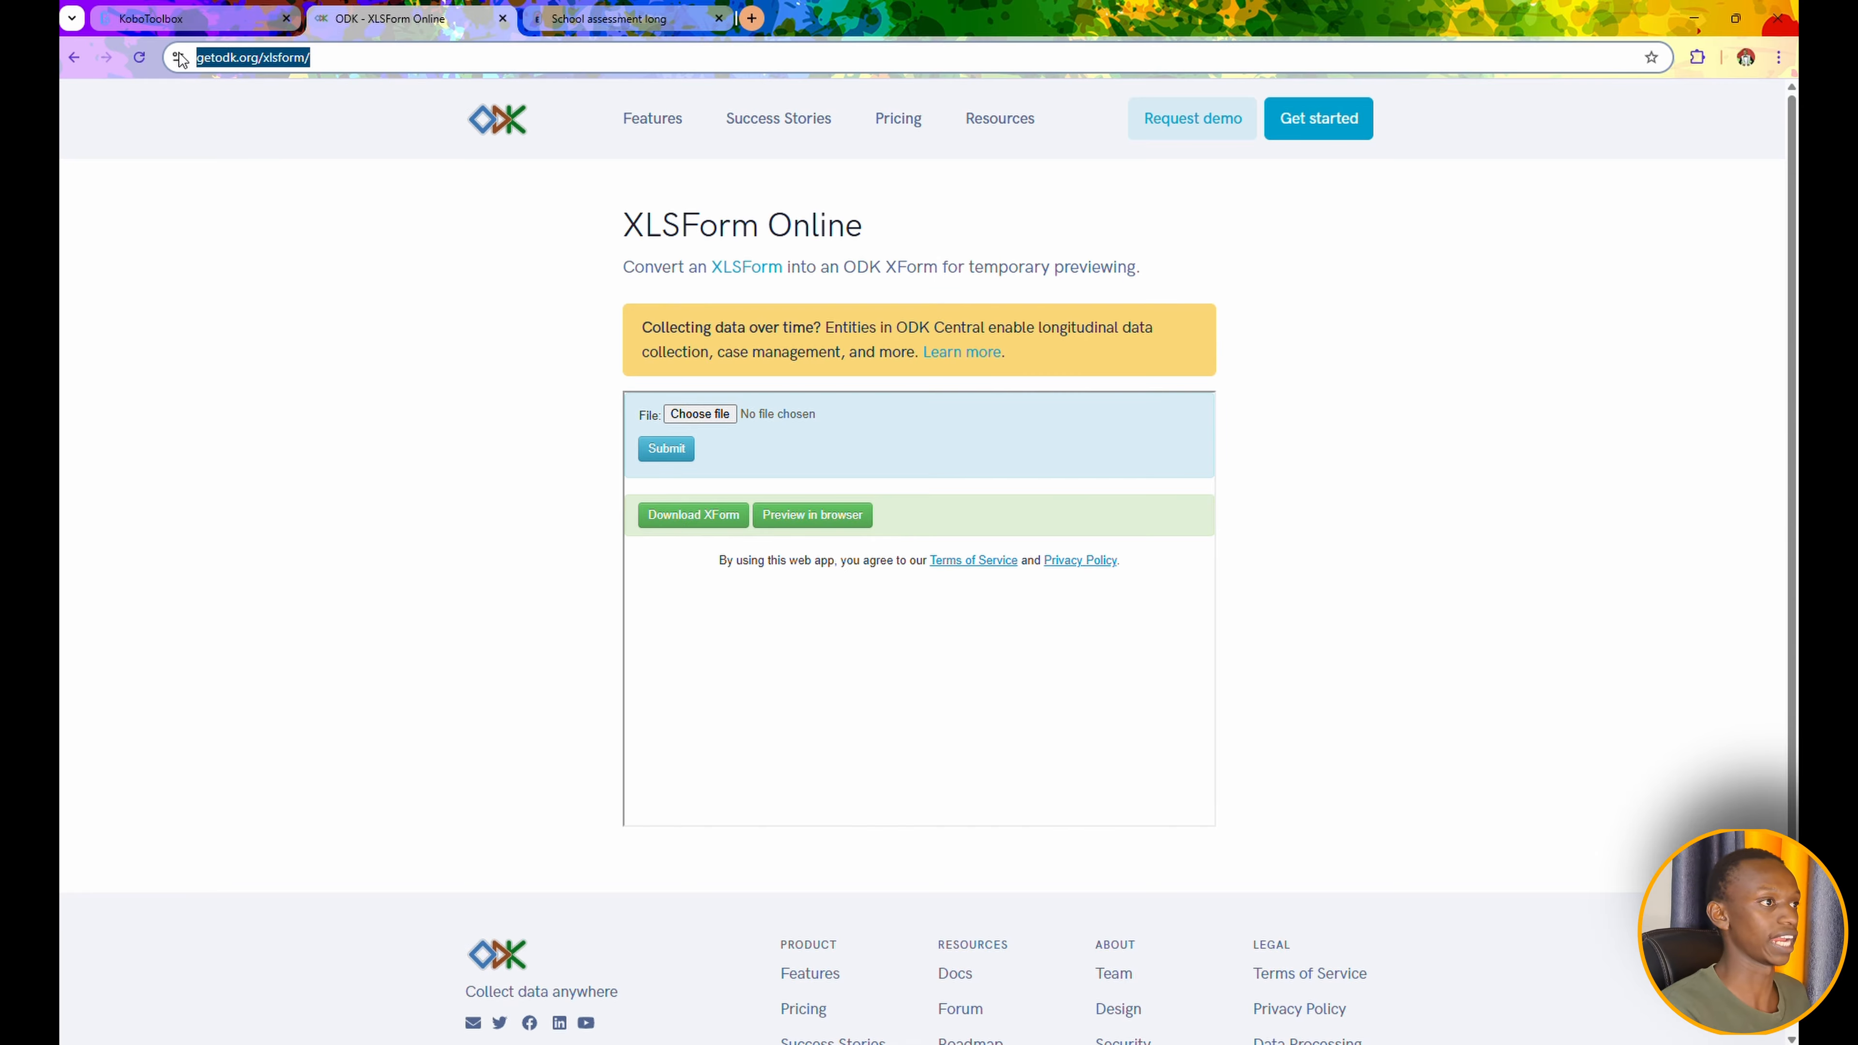
pyautogui.write('ODK checker')
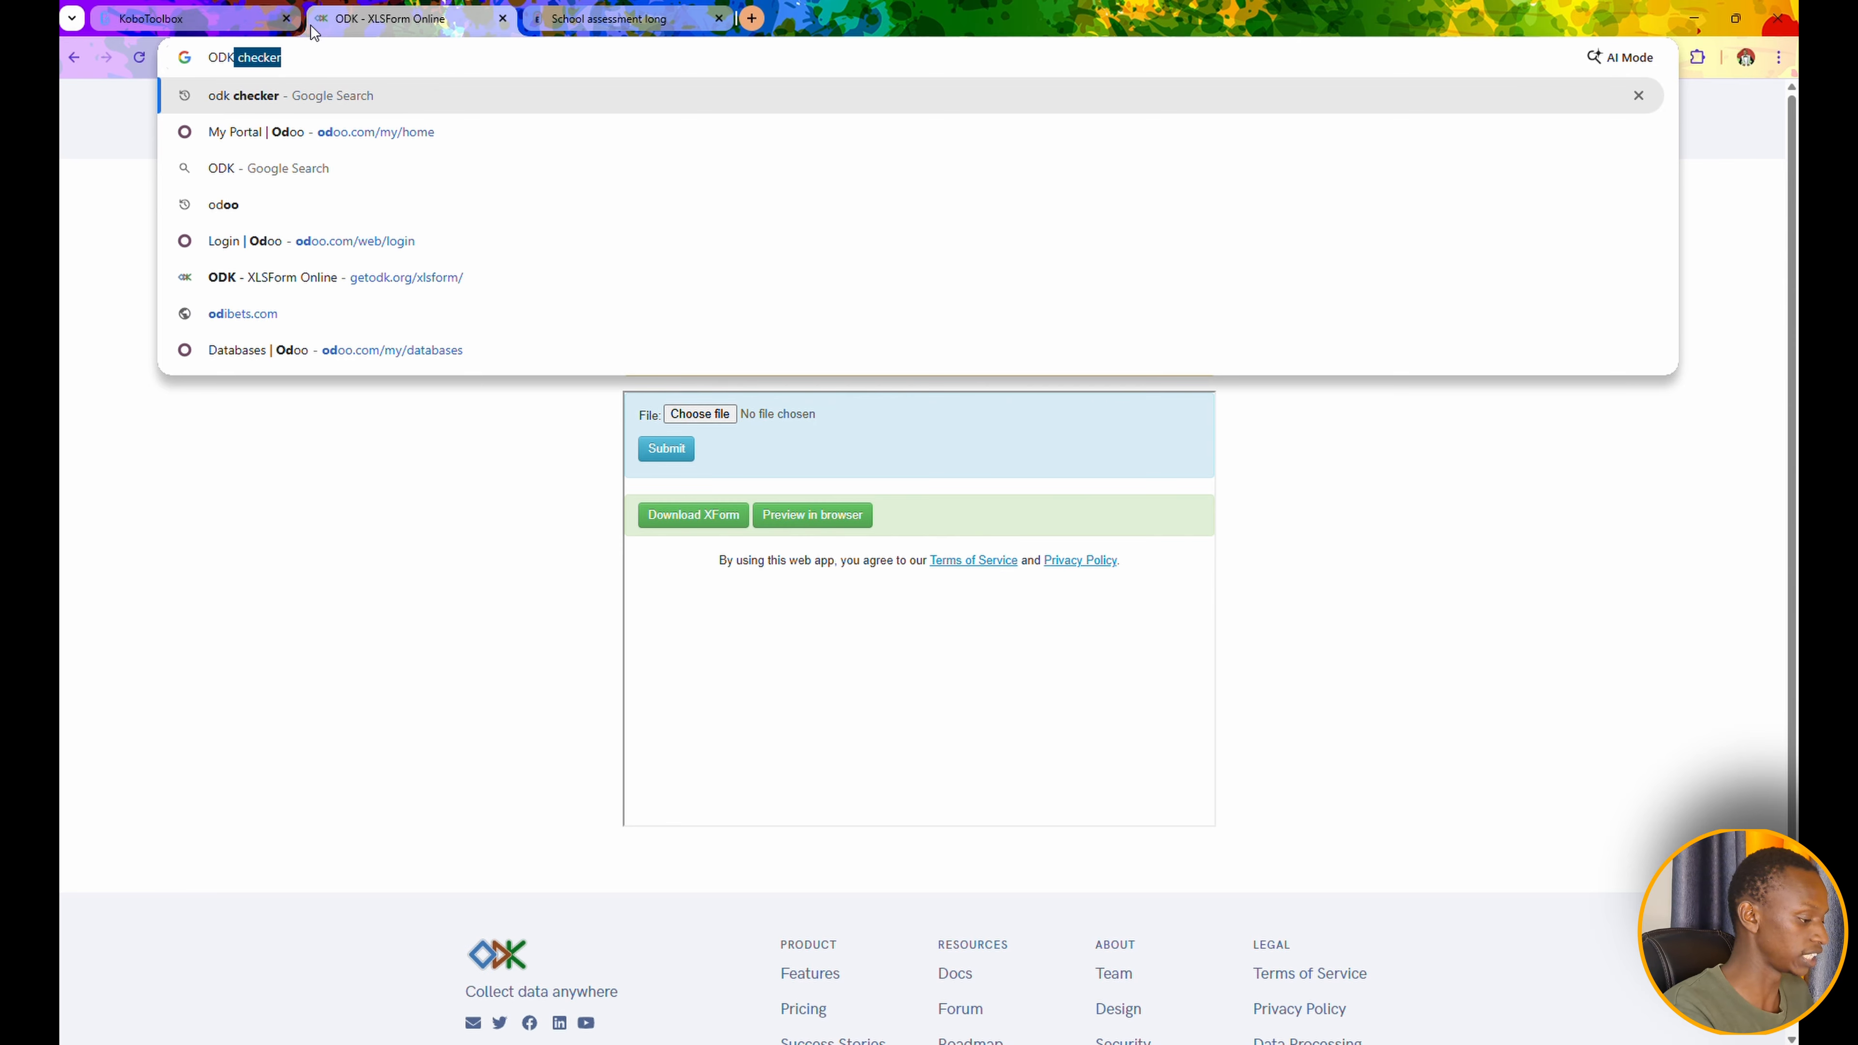
pyautogui.press('Return')
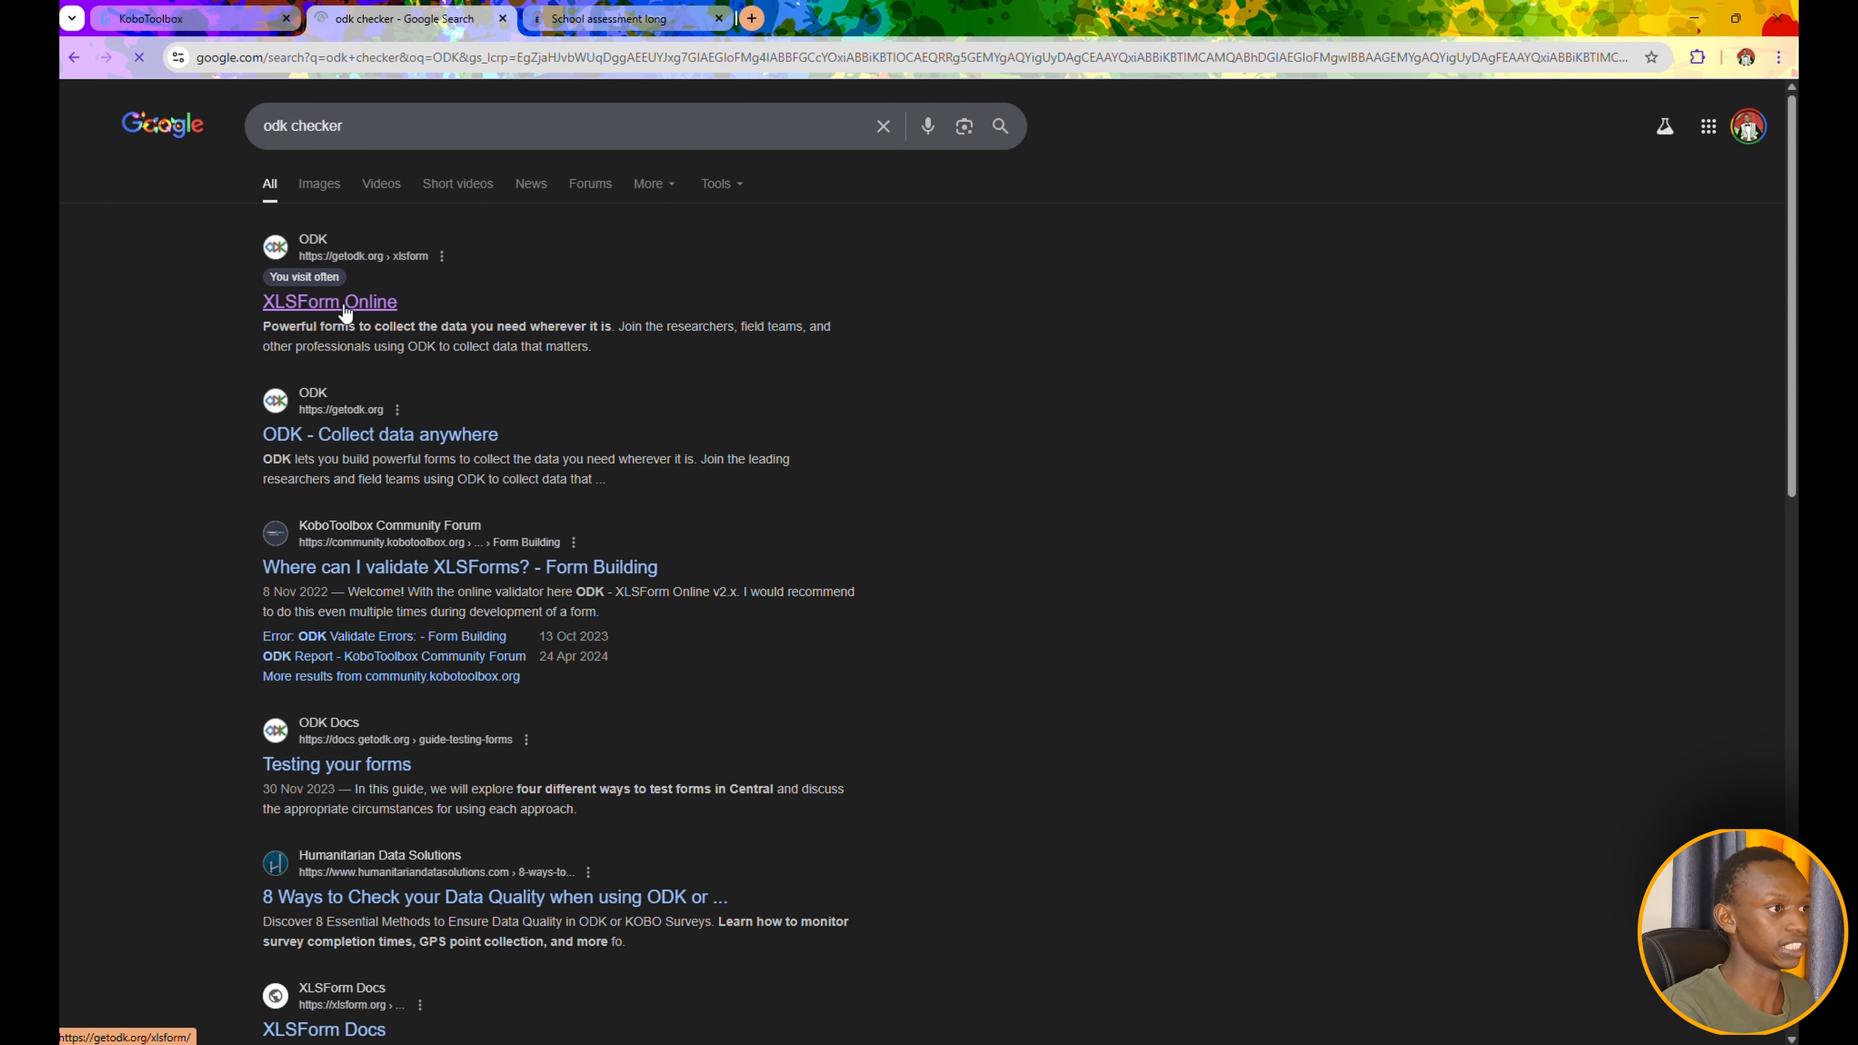
pyautogui.click(386, 304)
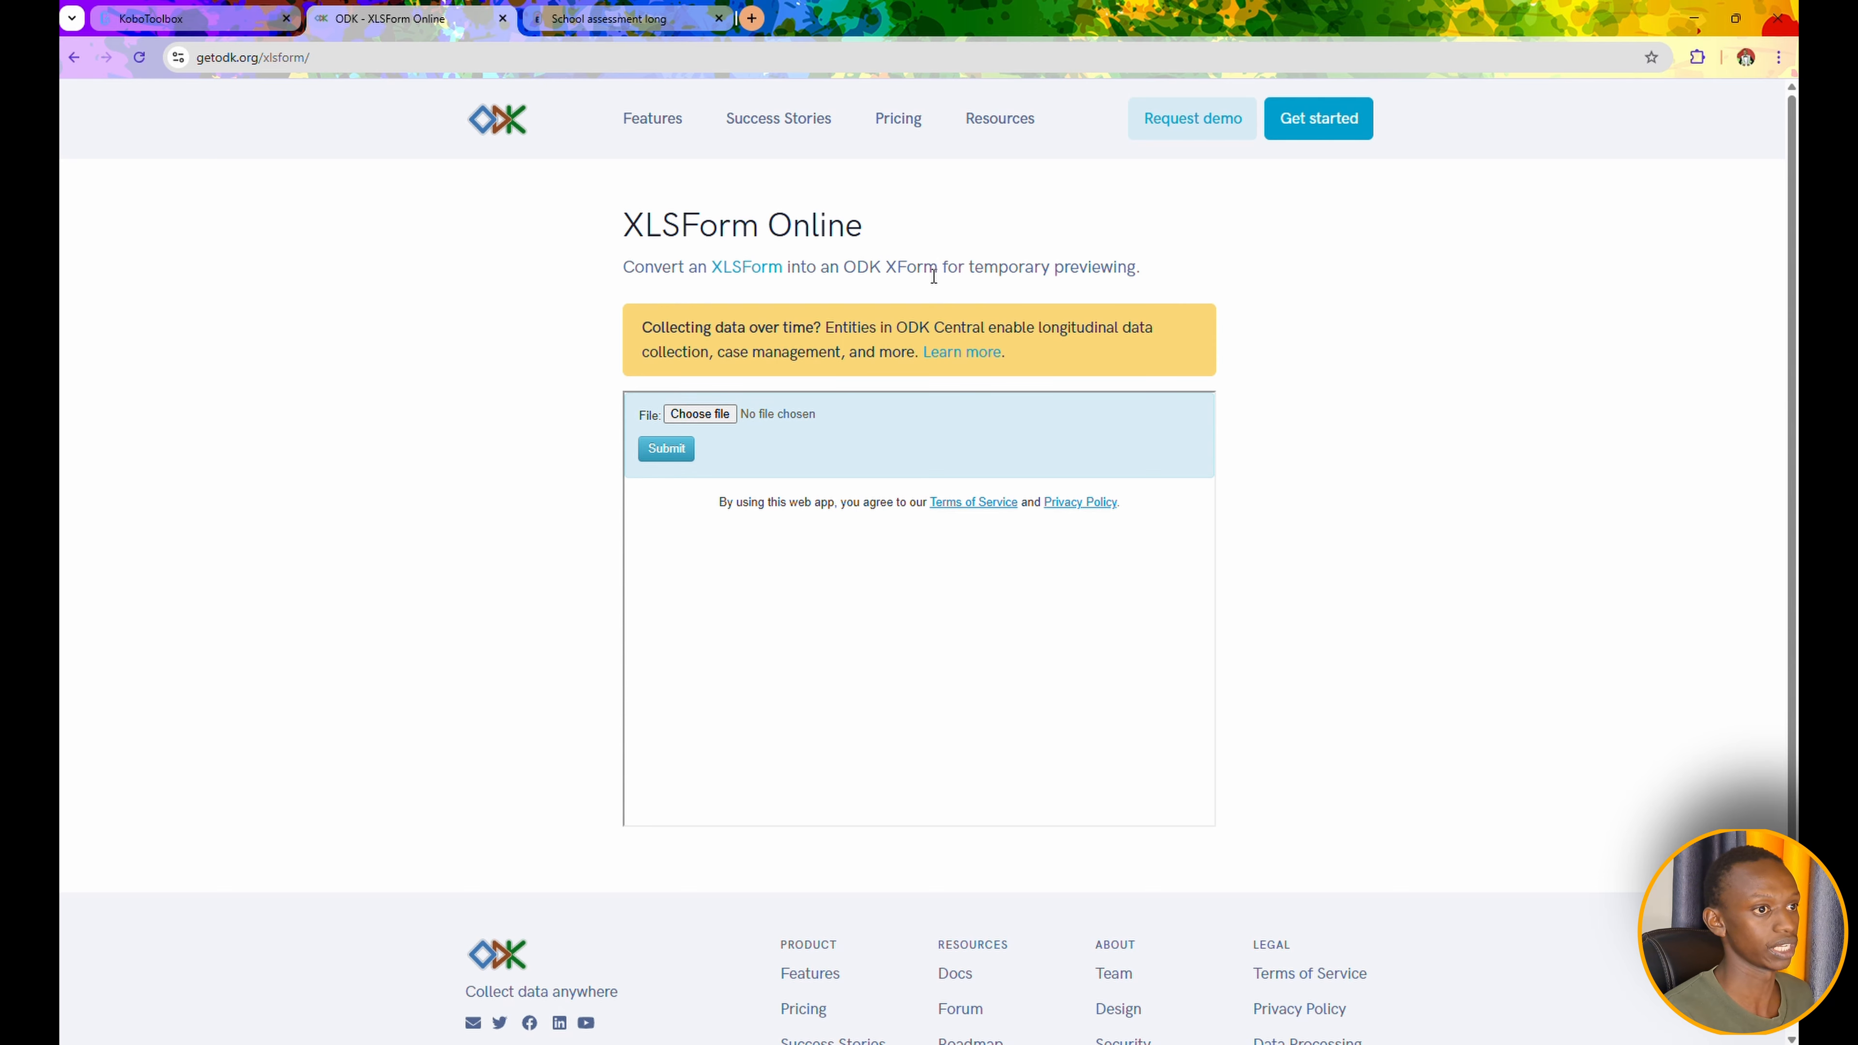
pyautogui.moveTo(896, 270); pyautogui.dragTo(1143, 269)
# Upload Advance KoboToolbox Part 1, convert it, and open the browser preview.
pyautogui.click(696, 419)
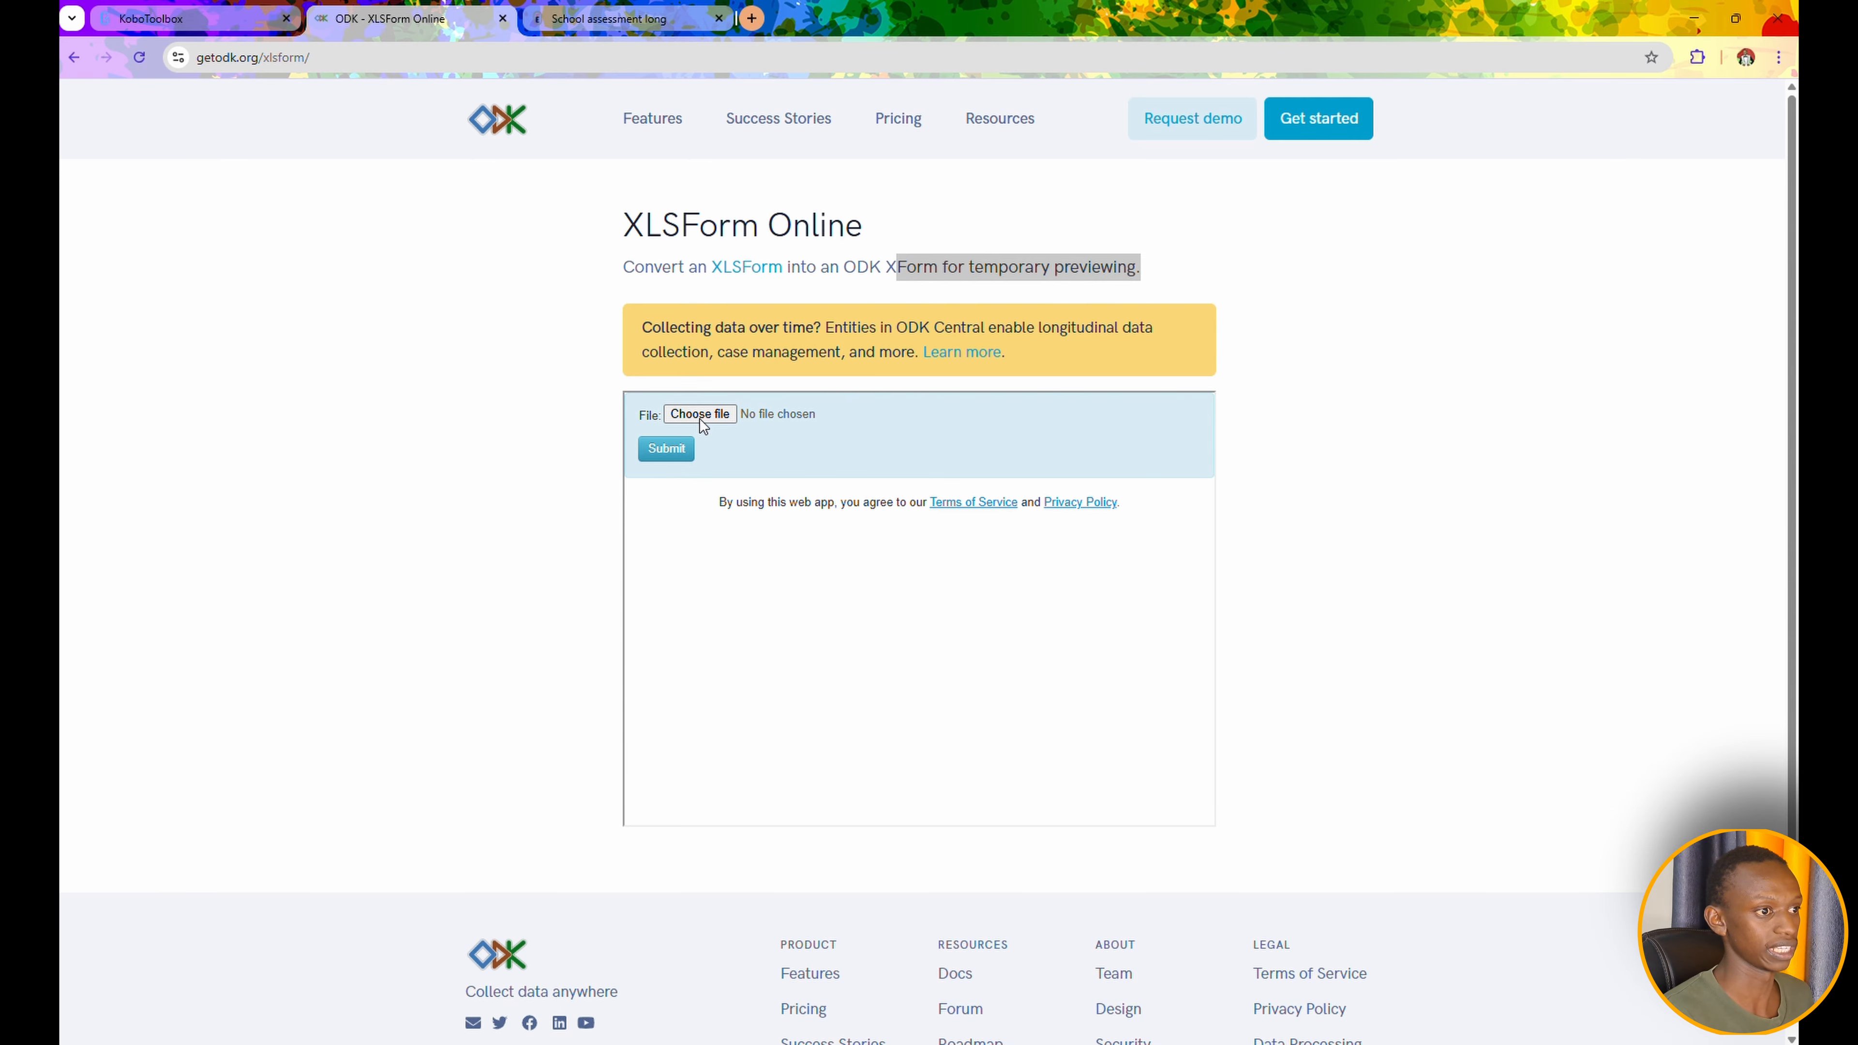
pyautogui.click(439, 146)
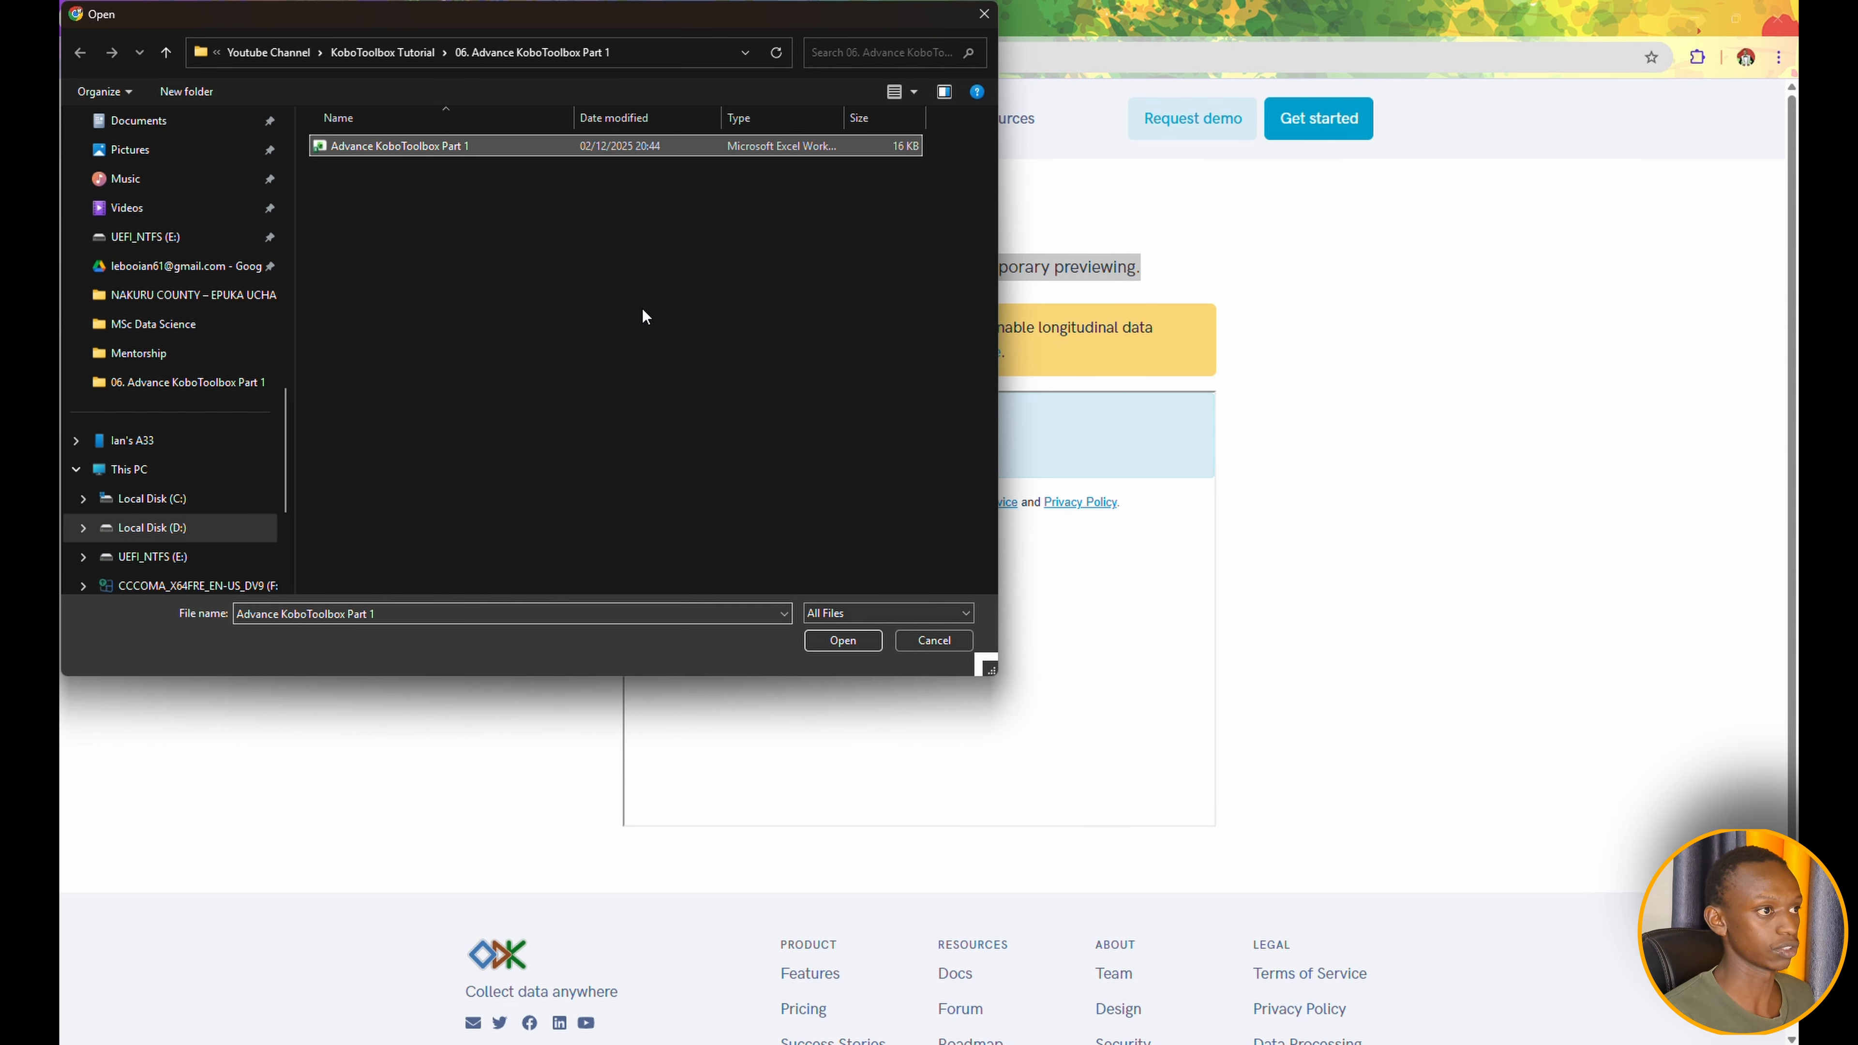
pyautogui.click(843, 639)
pyautogui.click(679, 454)
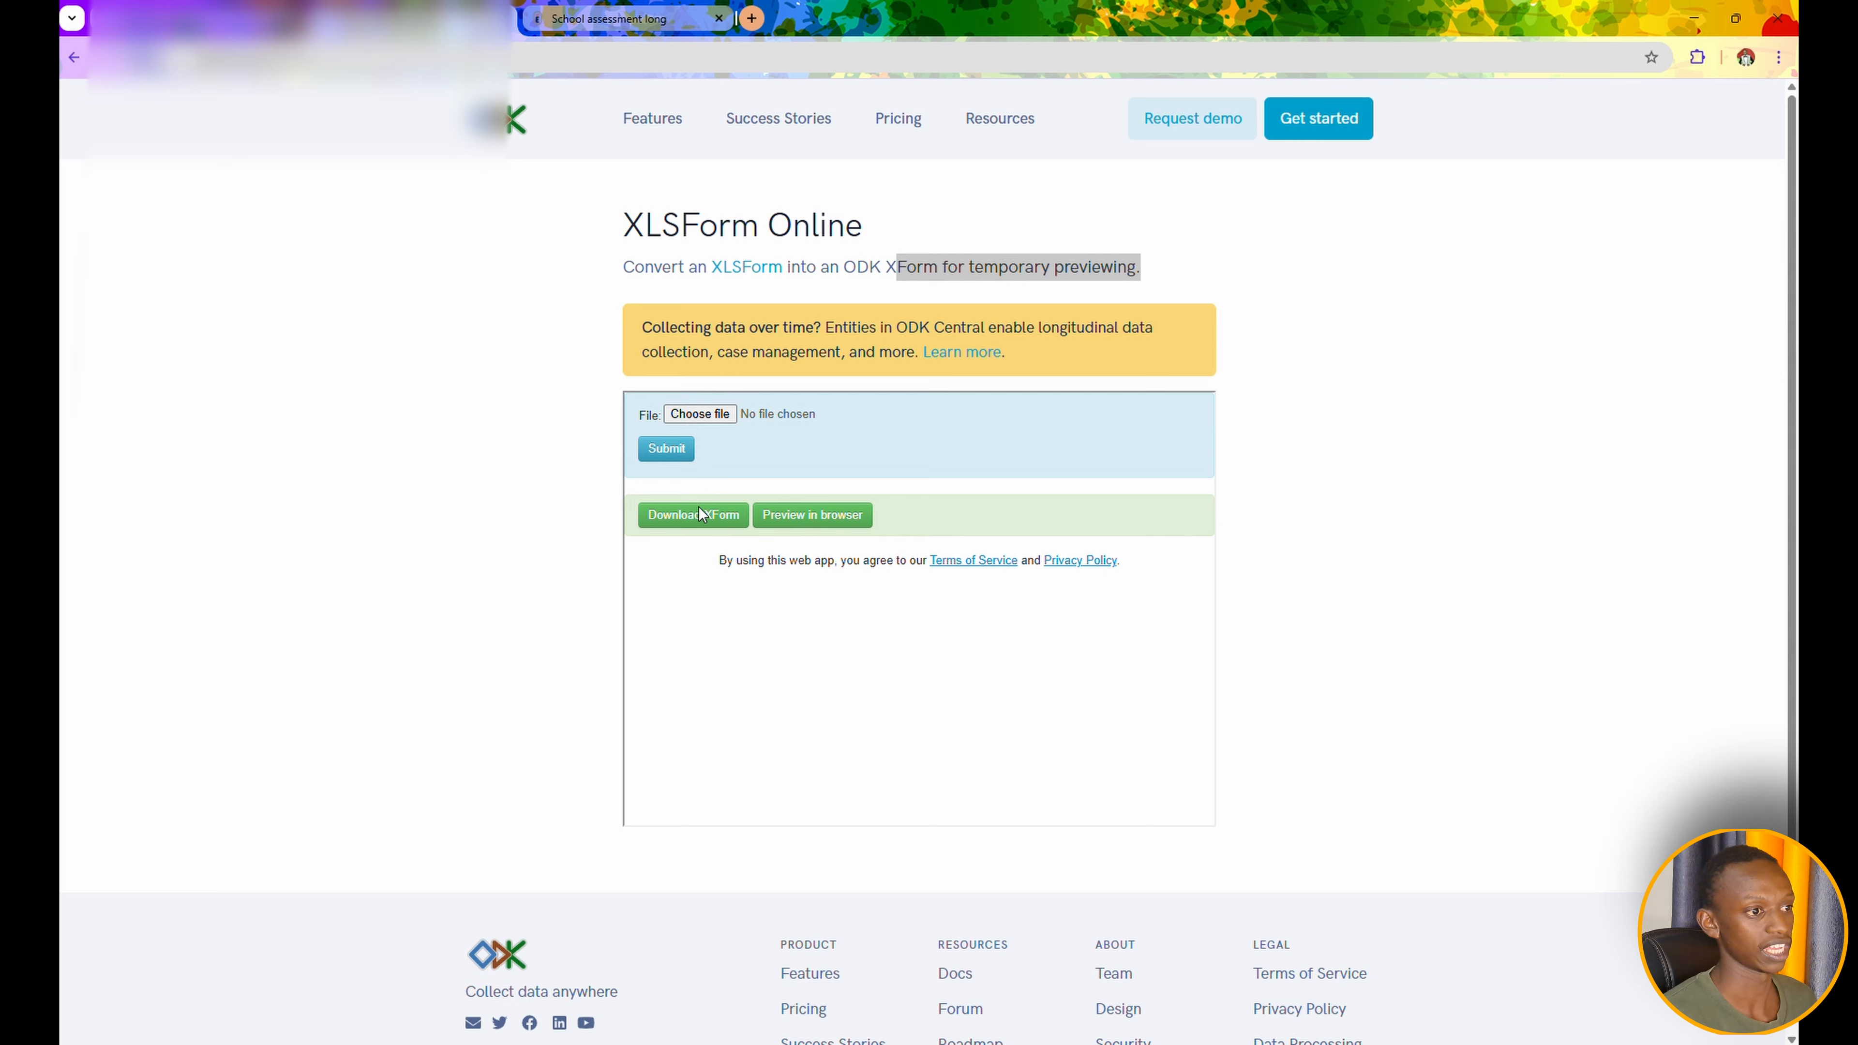
pyautogui.click(812, 515)
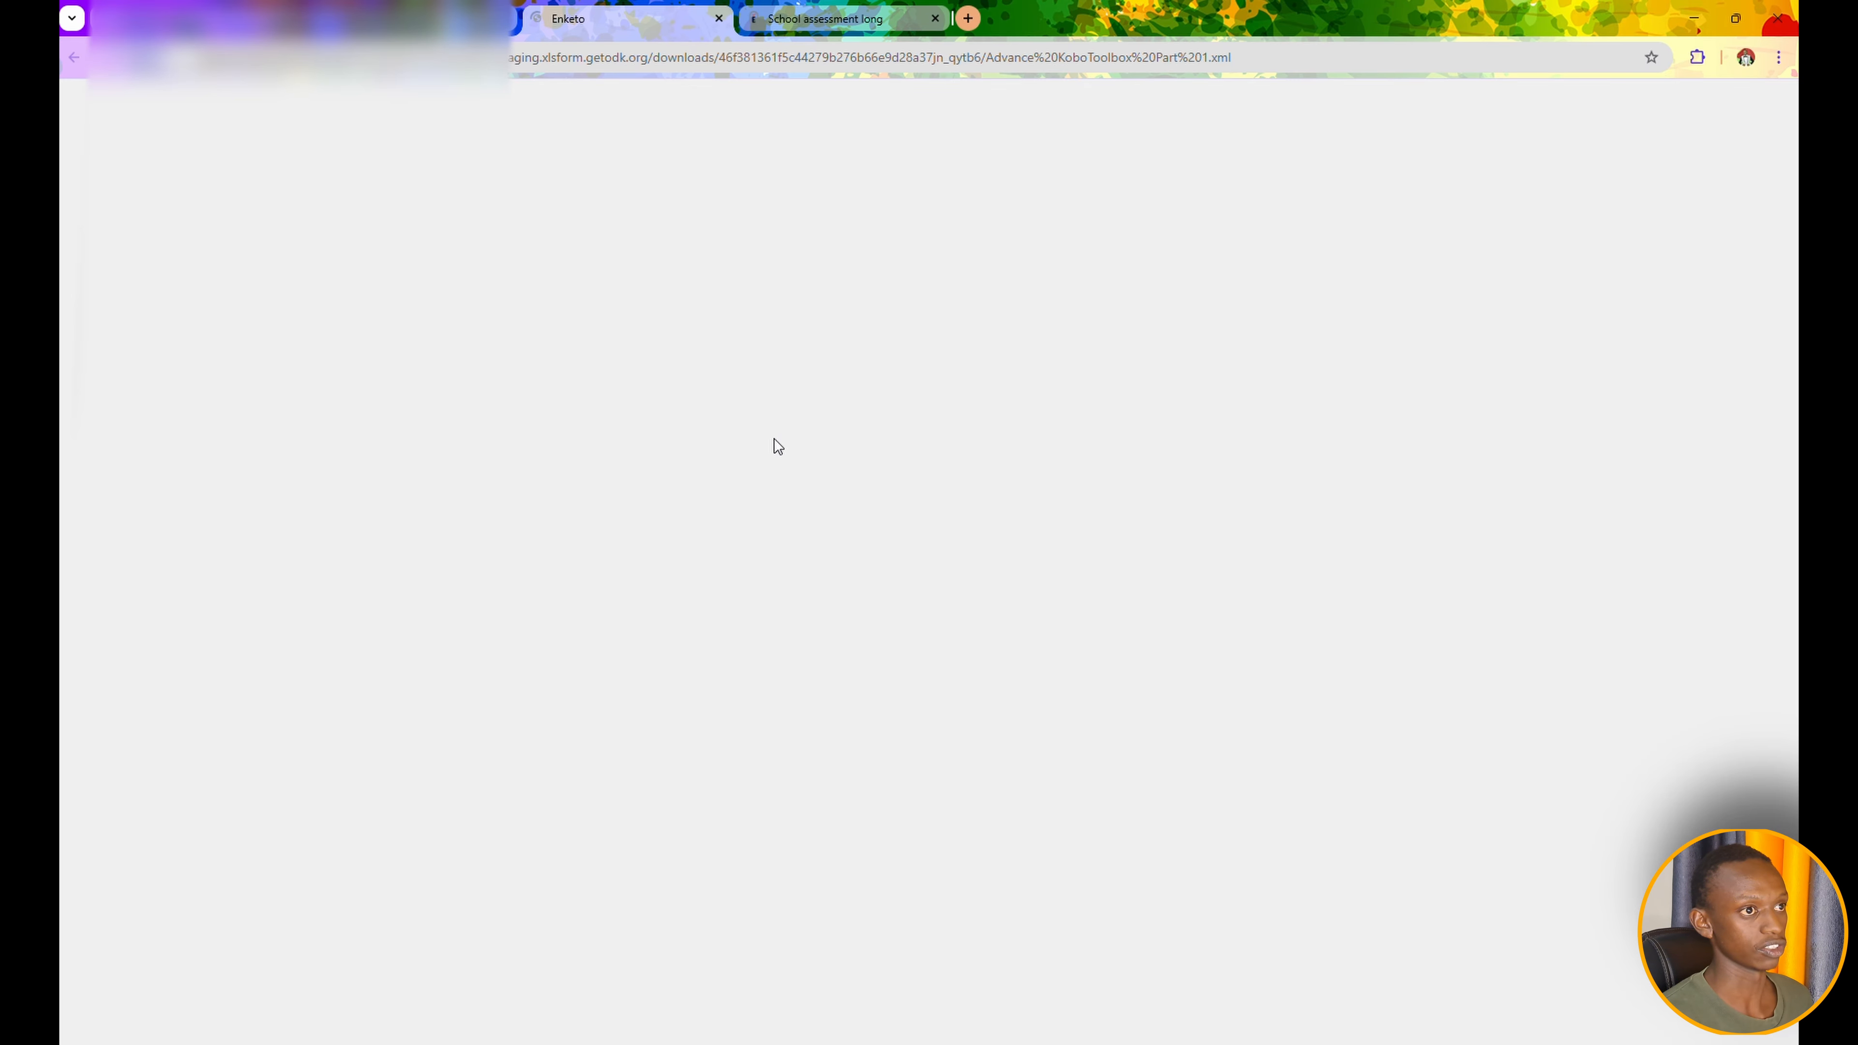
# Reset the preview site's location permission and reload the page.
pyautogui.rightClick(758, 577)
pyautogui.click(575, 513)
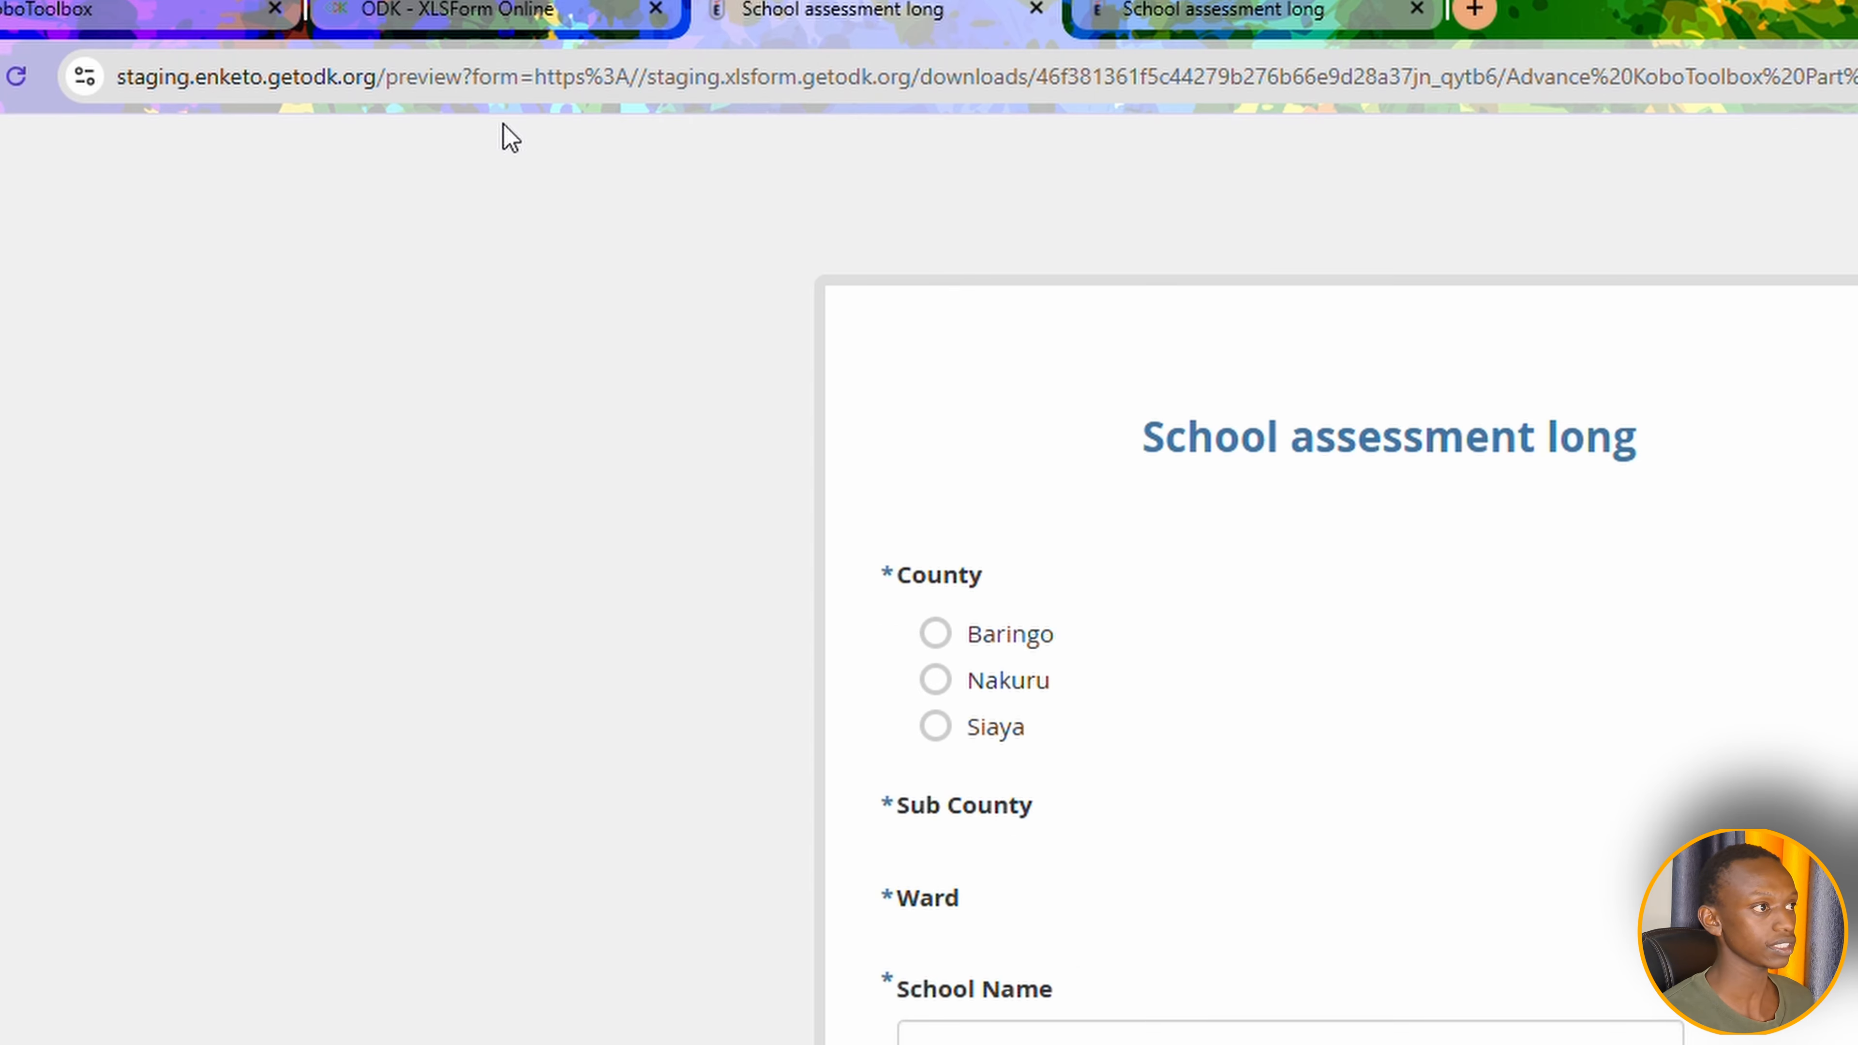
pyautogui.click(83, 76)
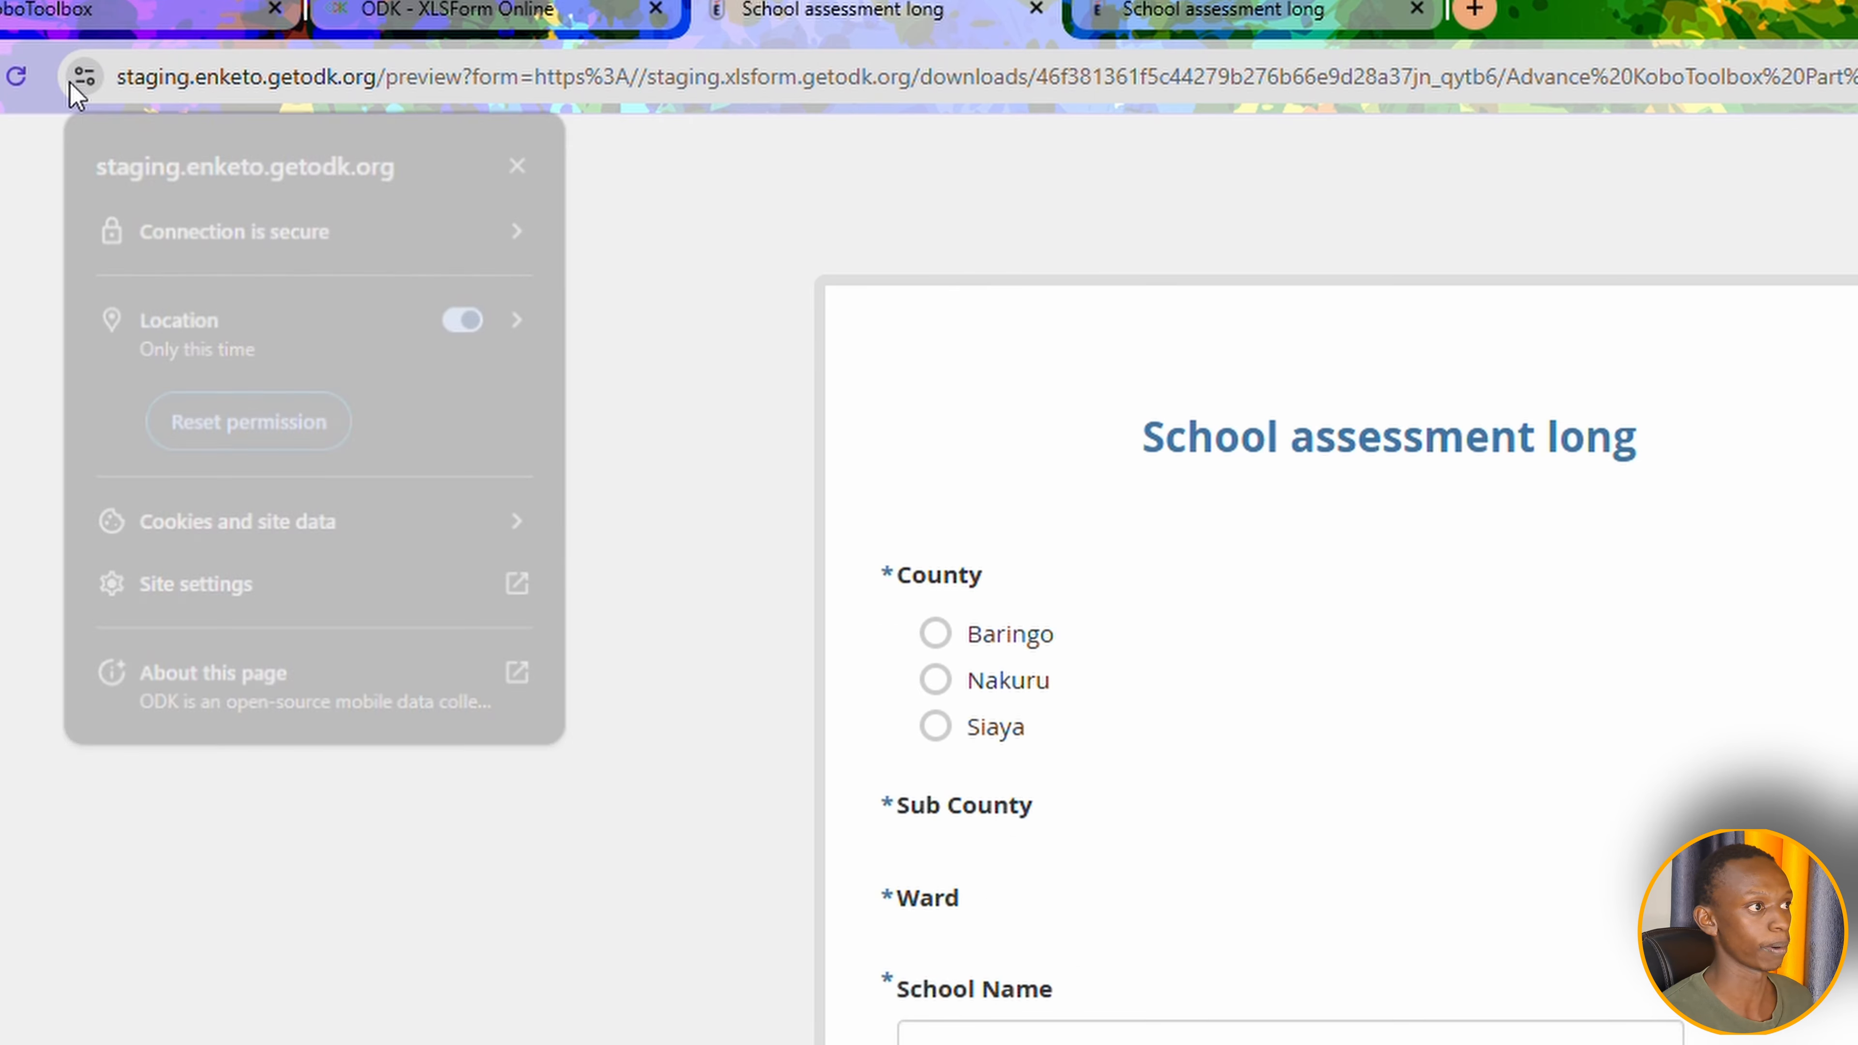
pyautogui.click(242, 442)
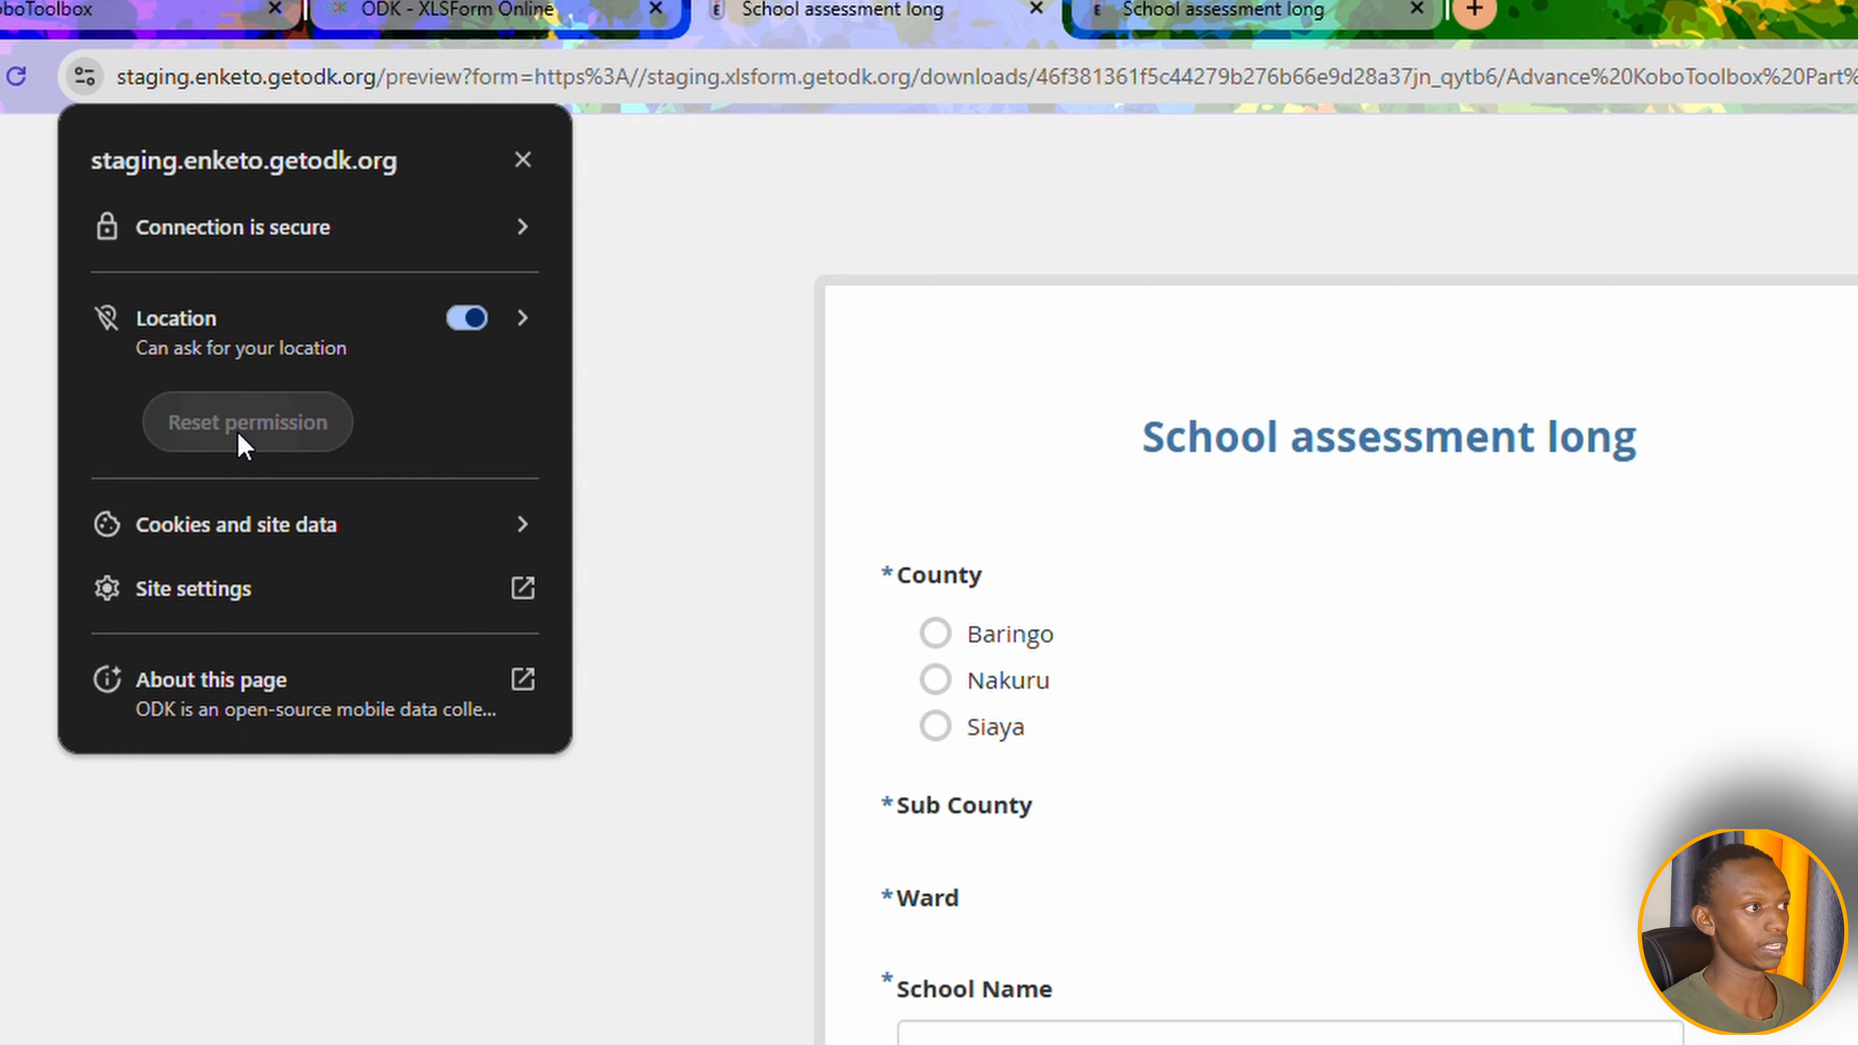
pyautogui.click(647, 361)
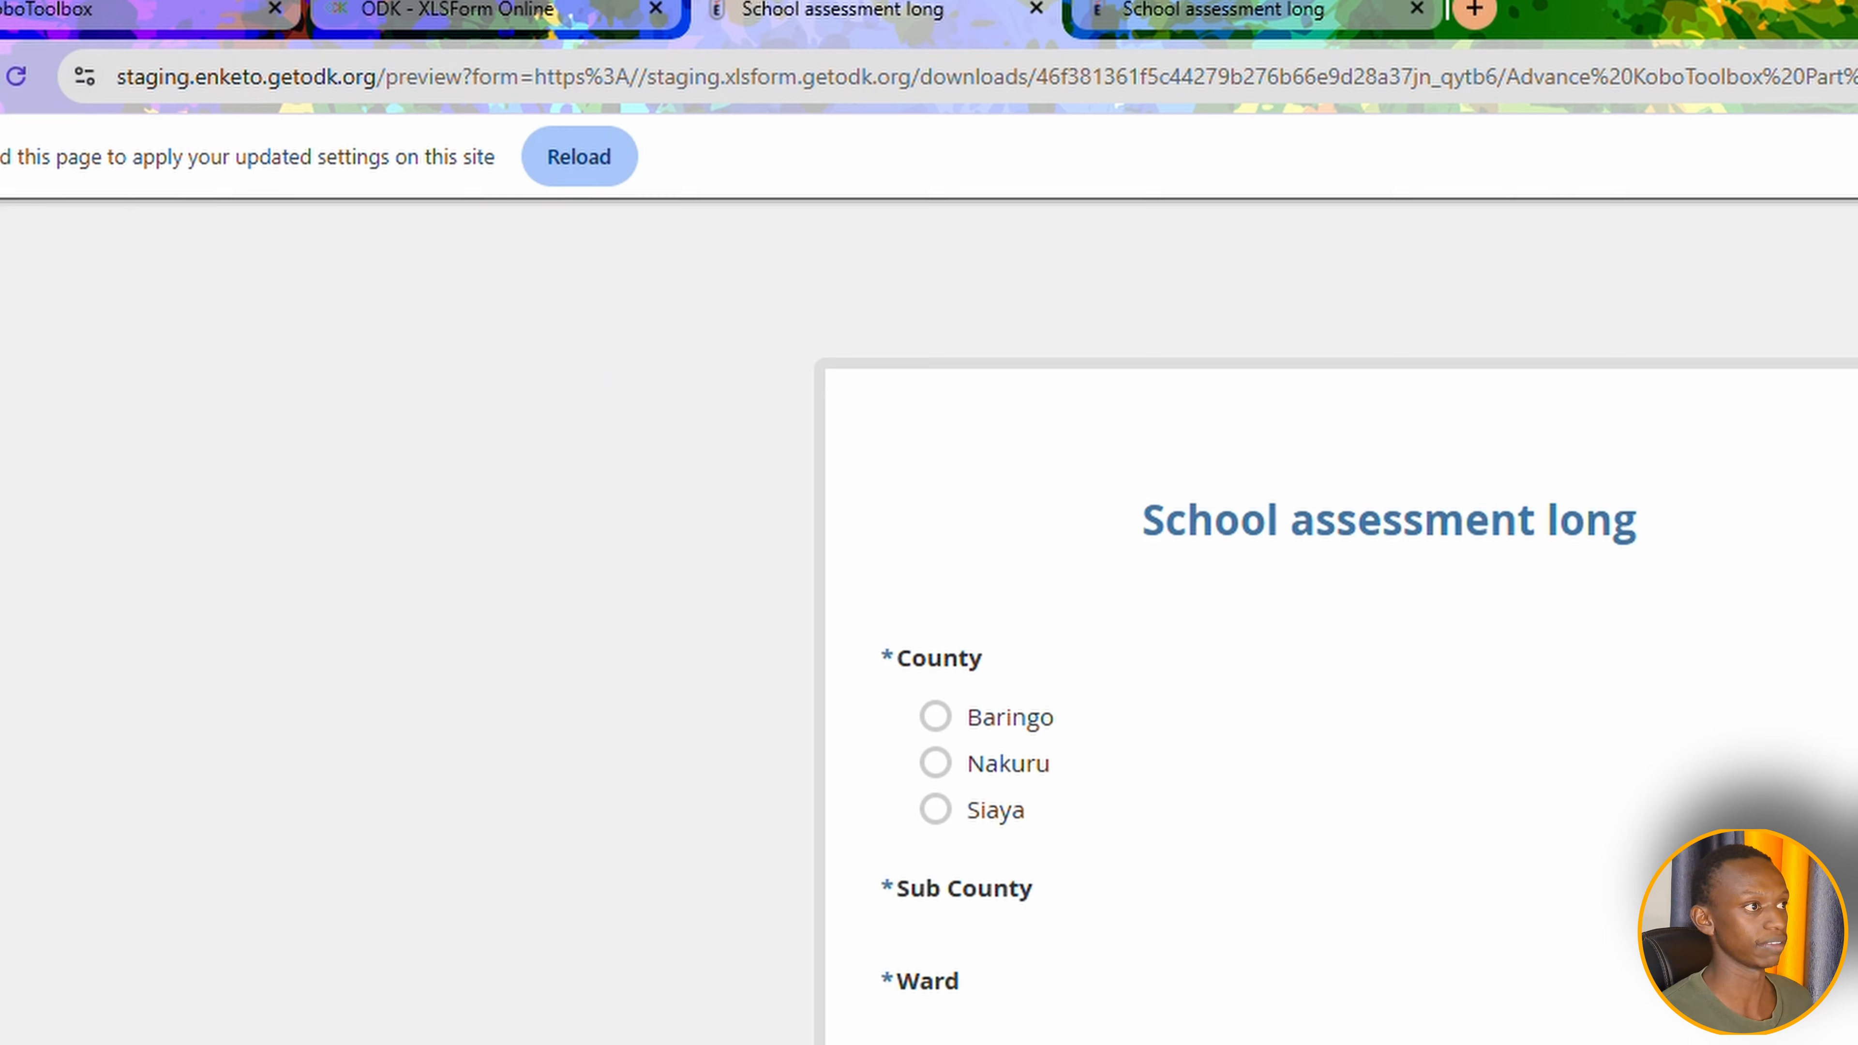
pyautogui.click(16, 76)
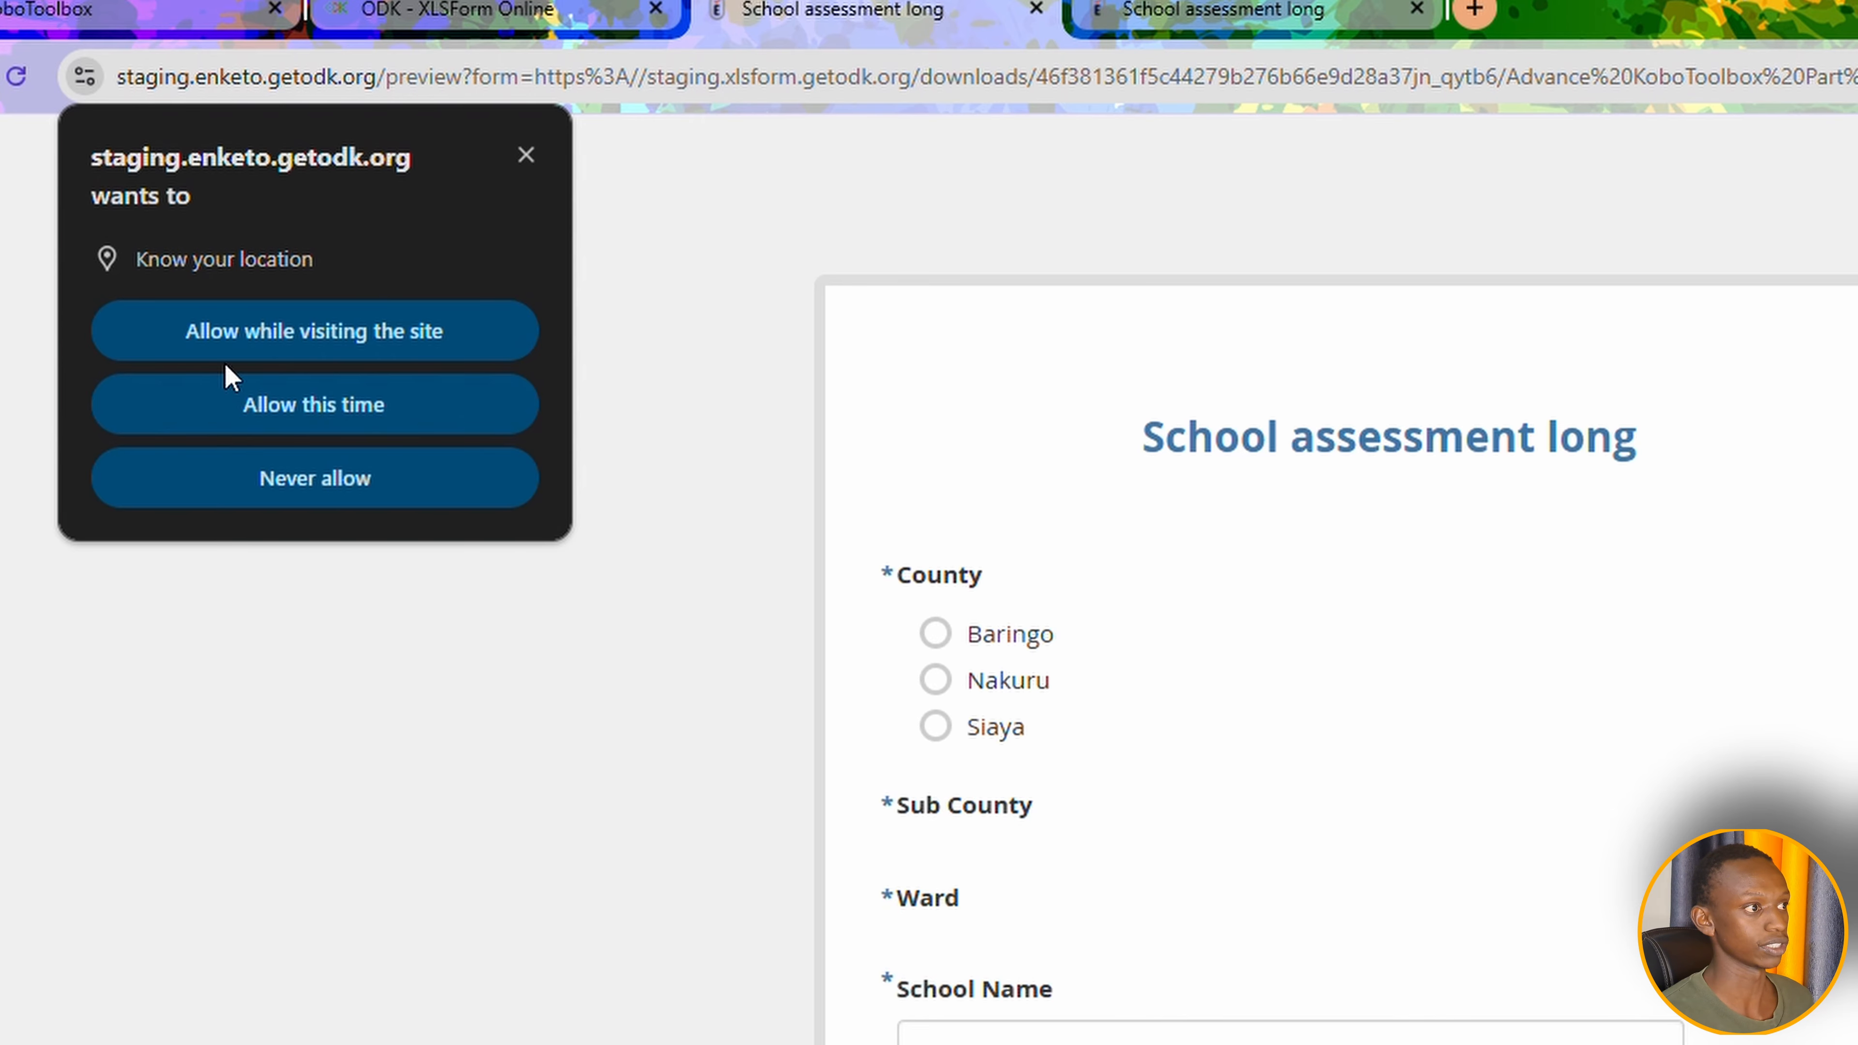
# Allow location access this time and select Nakuru as the county.
pyautogui.click(291, 438)
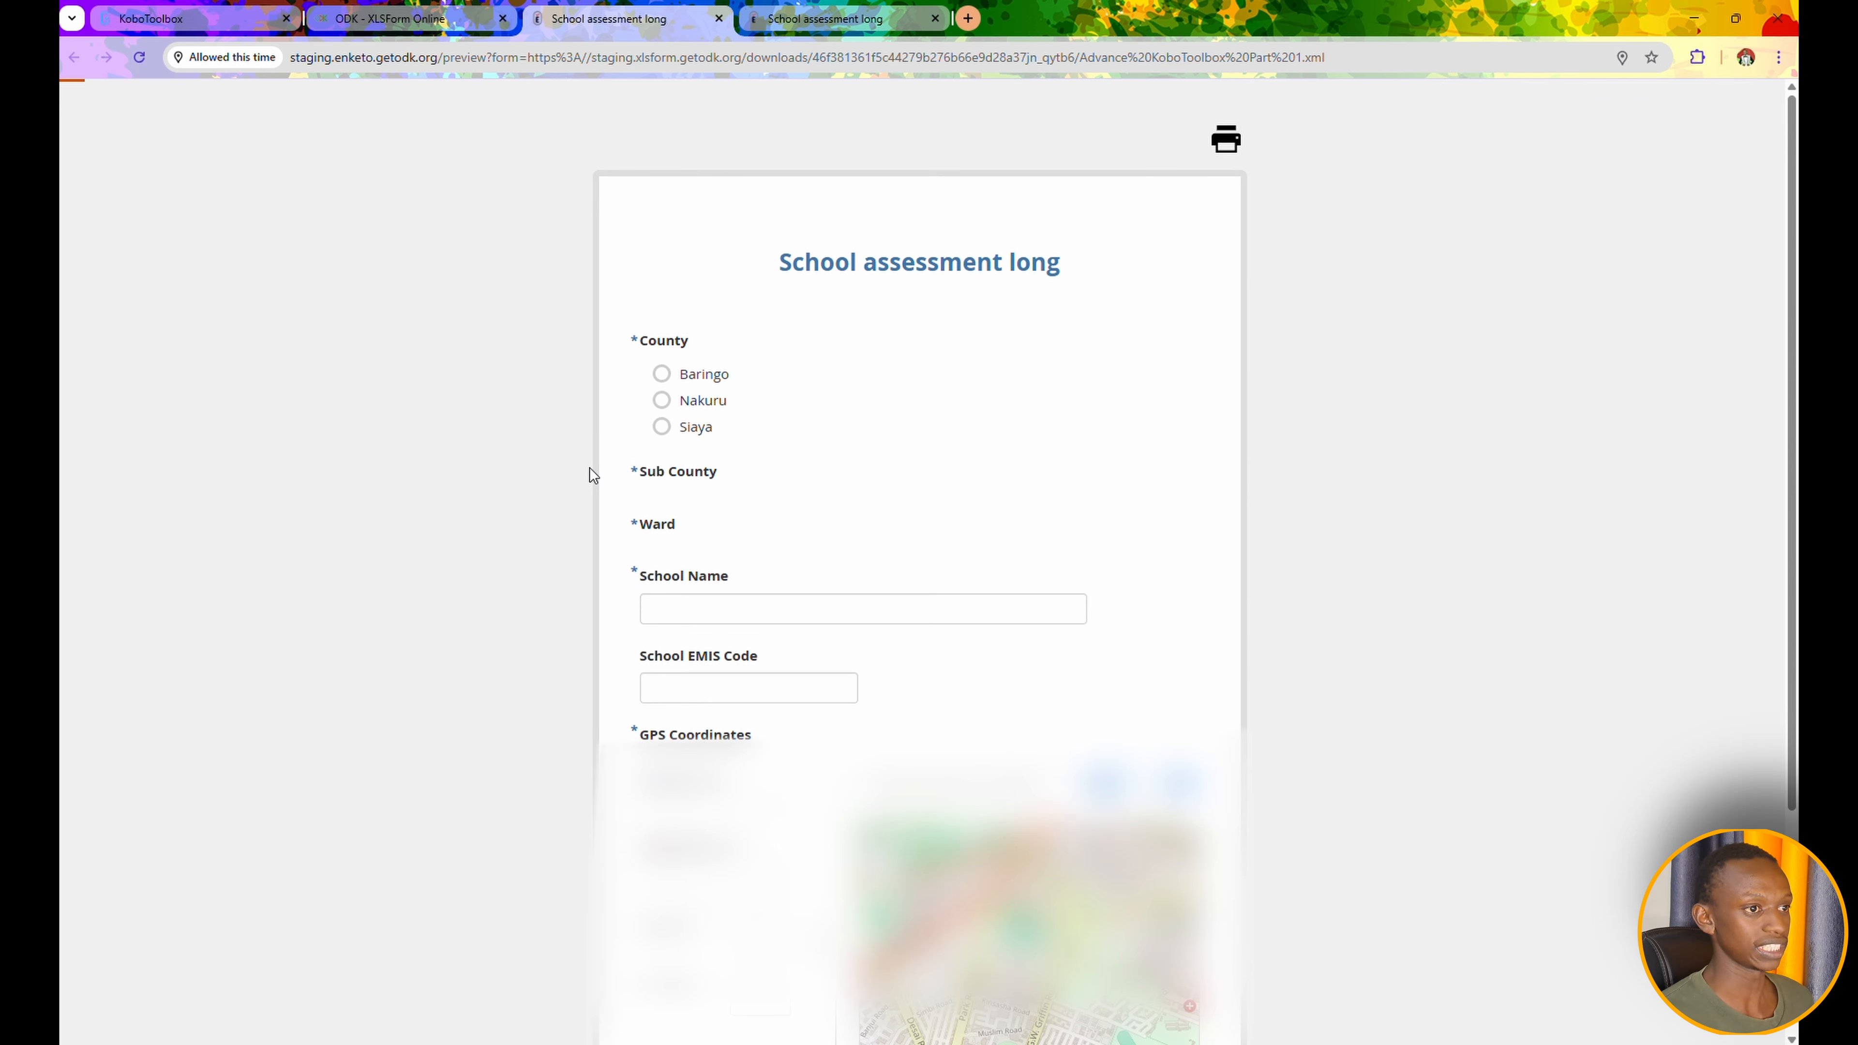
pyautogui.click(695, 386)
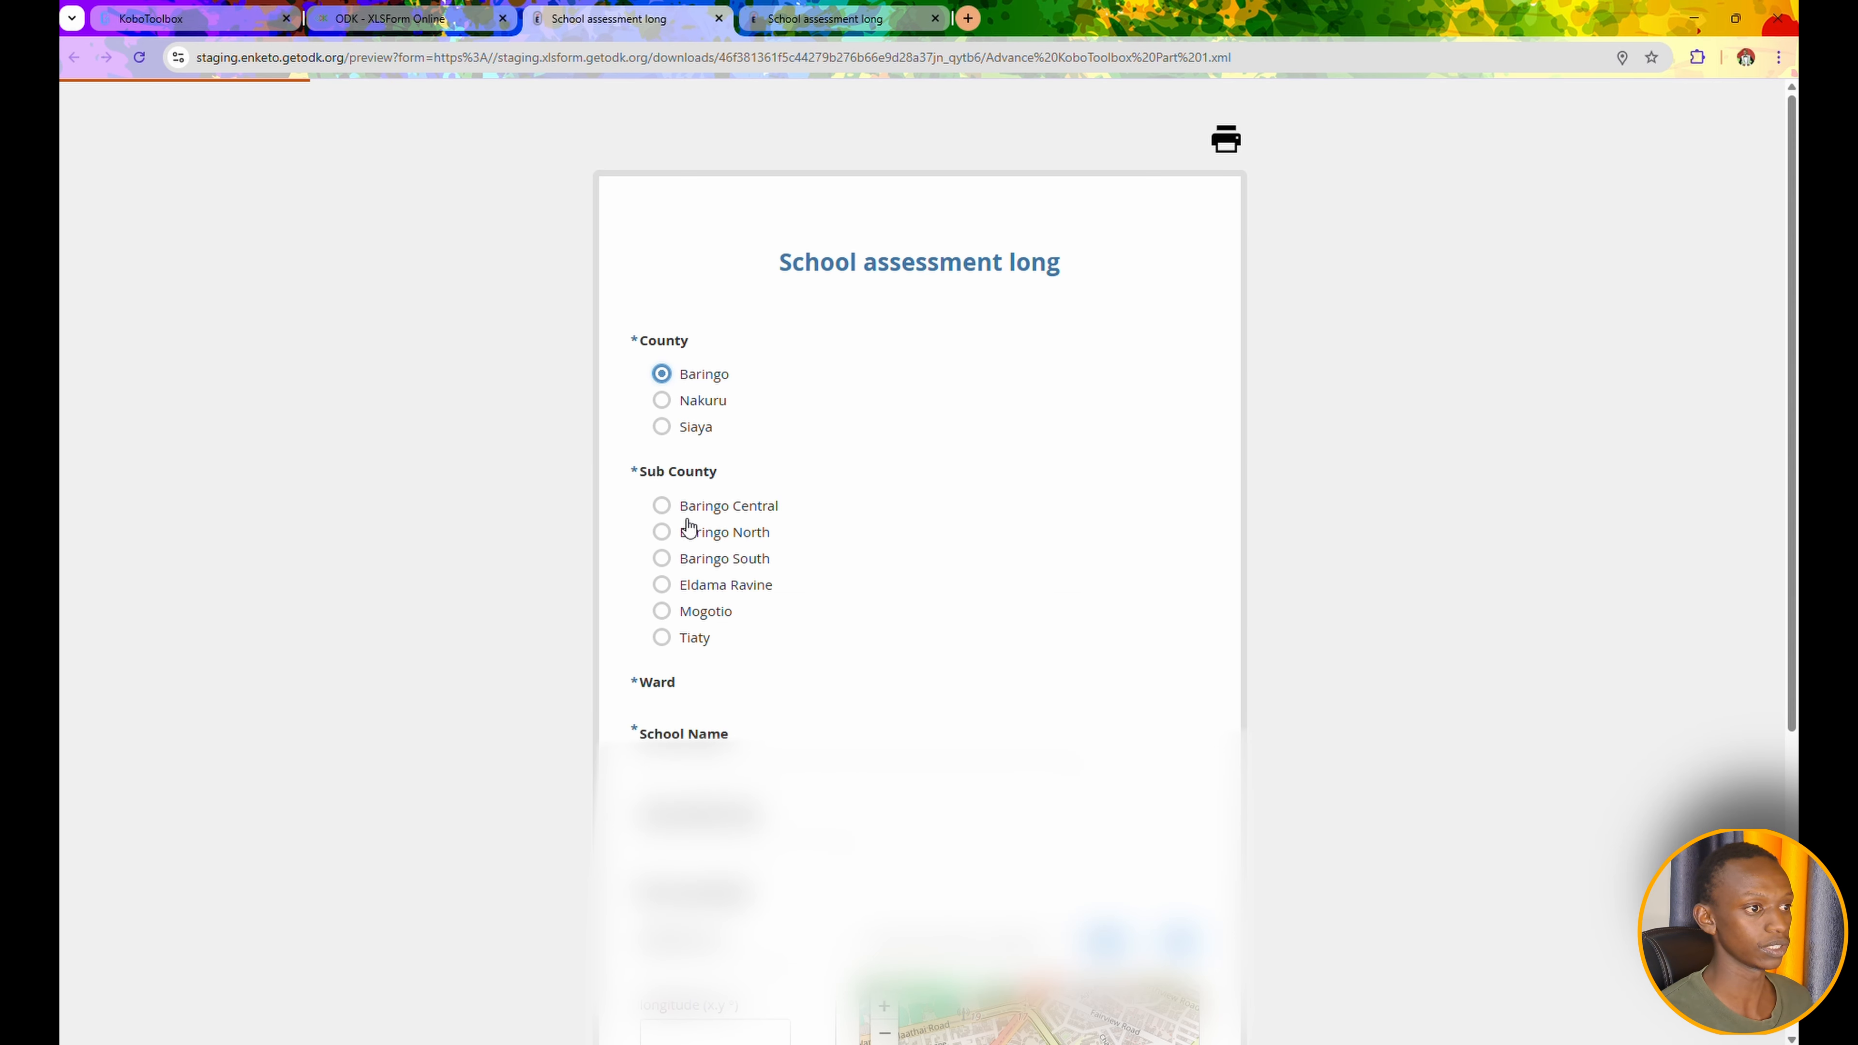
pyautogui.click(702, 401)
pyautogui.click(691, 431)
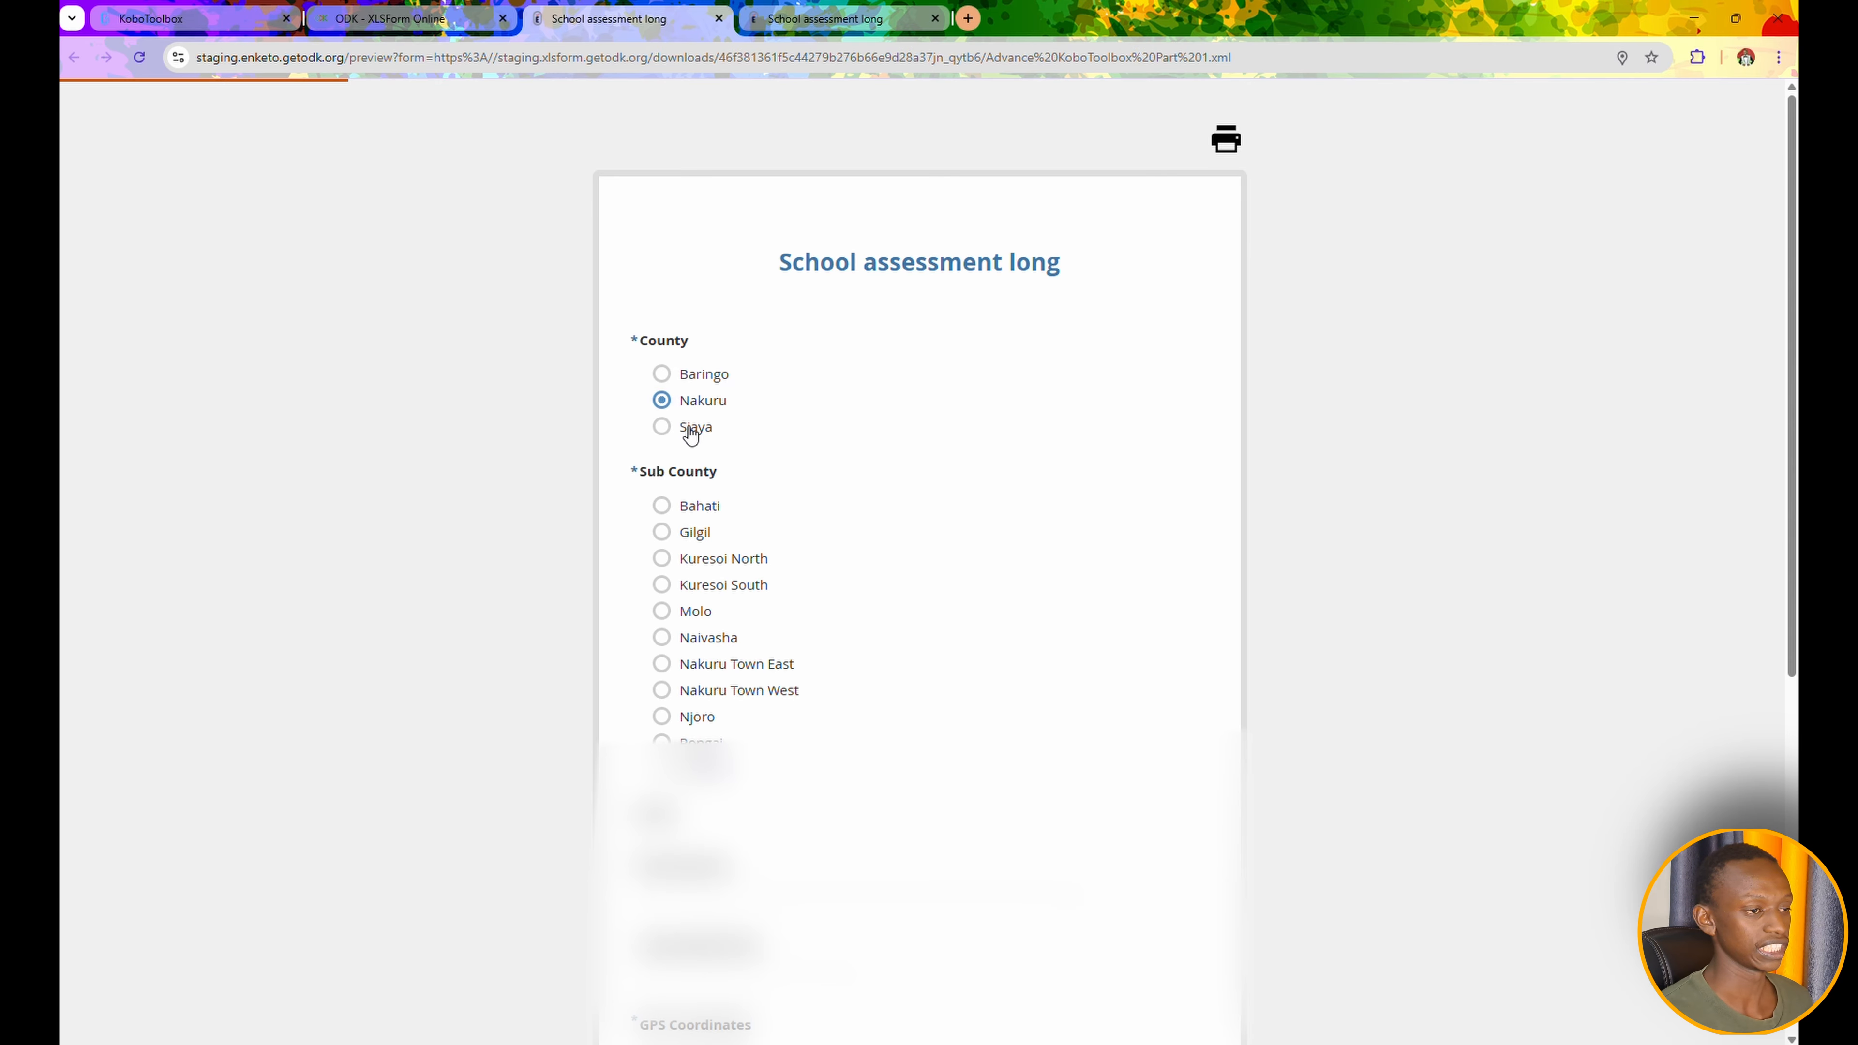
pyautogui.click(695, 379)
pyautogui.click(695, 406)
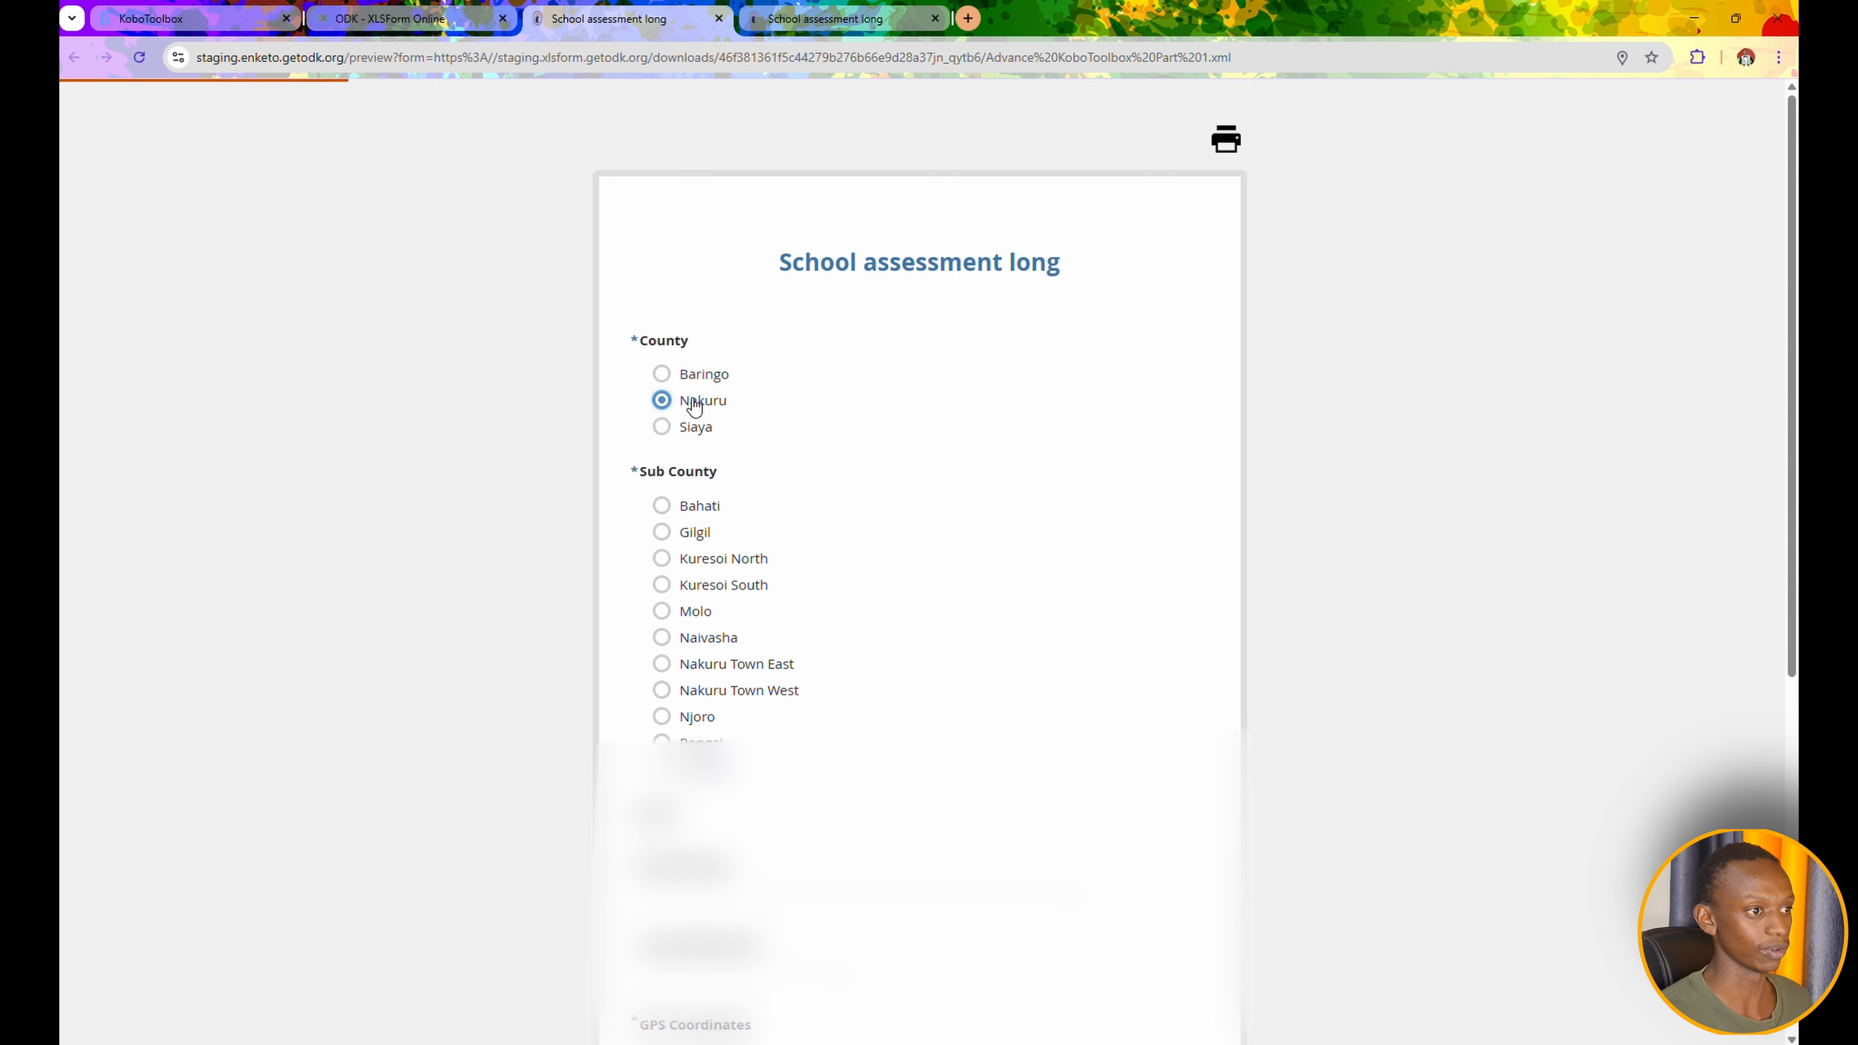
# Select Molo as the sub-county and Mariashoni as the ward.
pyautogui.click(686, 615)
pyautogui.scroll(-2, 686, 623)
pyautogui.scroll(-1, 686, 658)
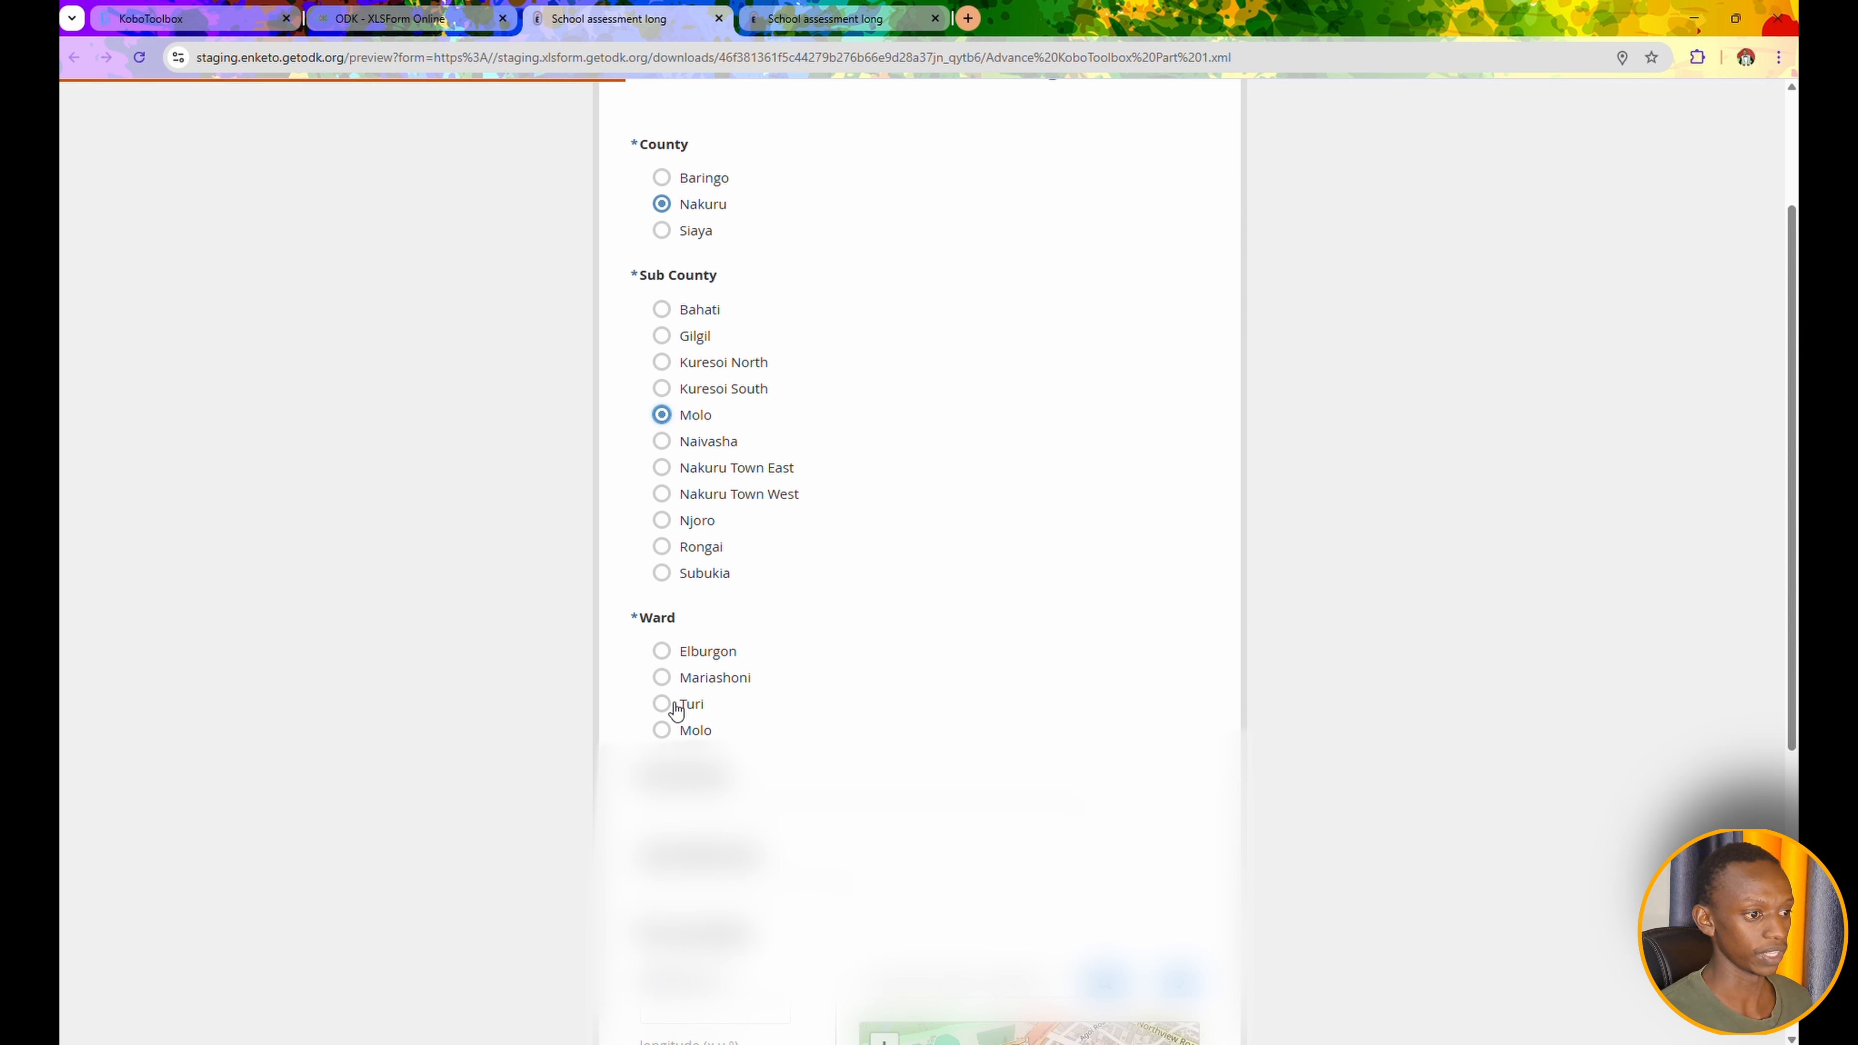
pyautogui.click(684, 678)
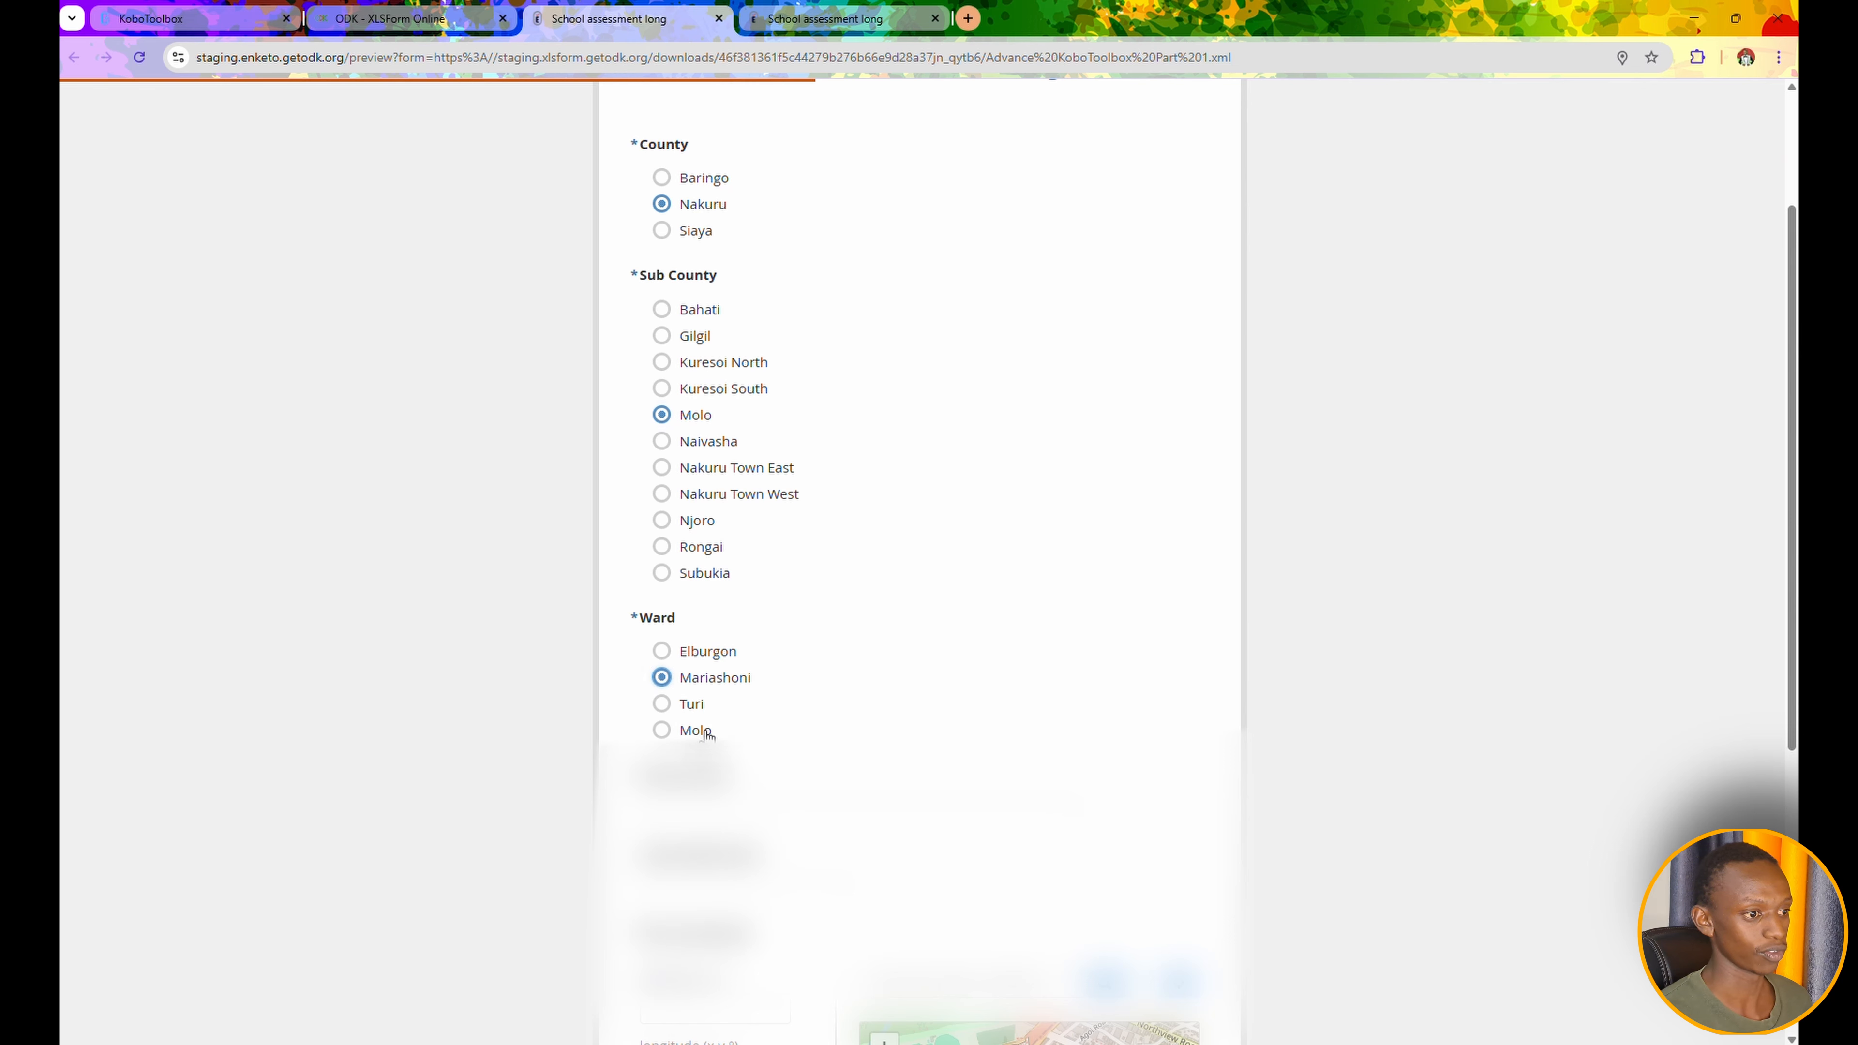
pyautogui.scroll(-3, 699, 717)
# Enter school name TWO SUMMERS and EMIS code 12345.
pyautogui.click(737, 583)
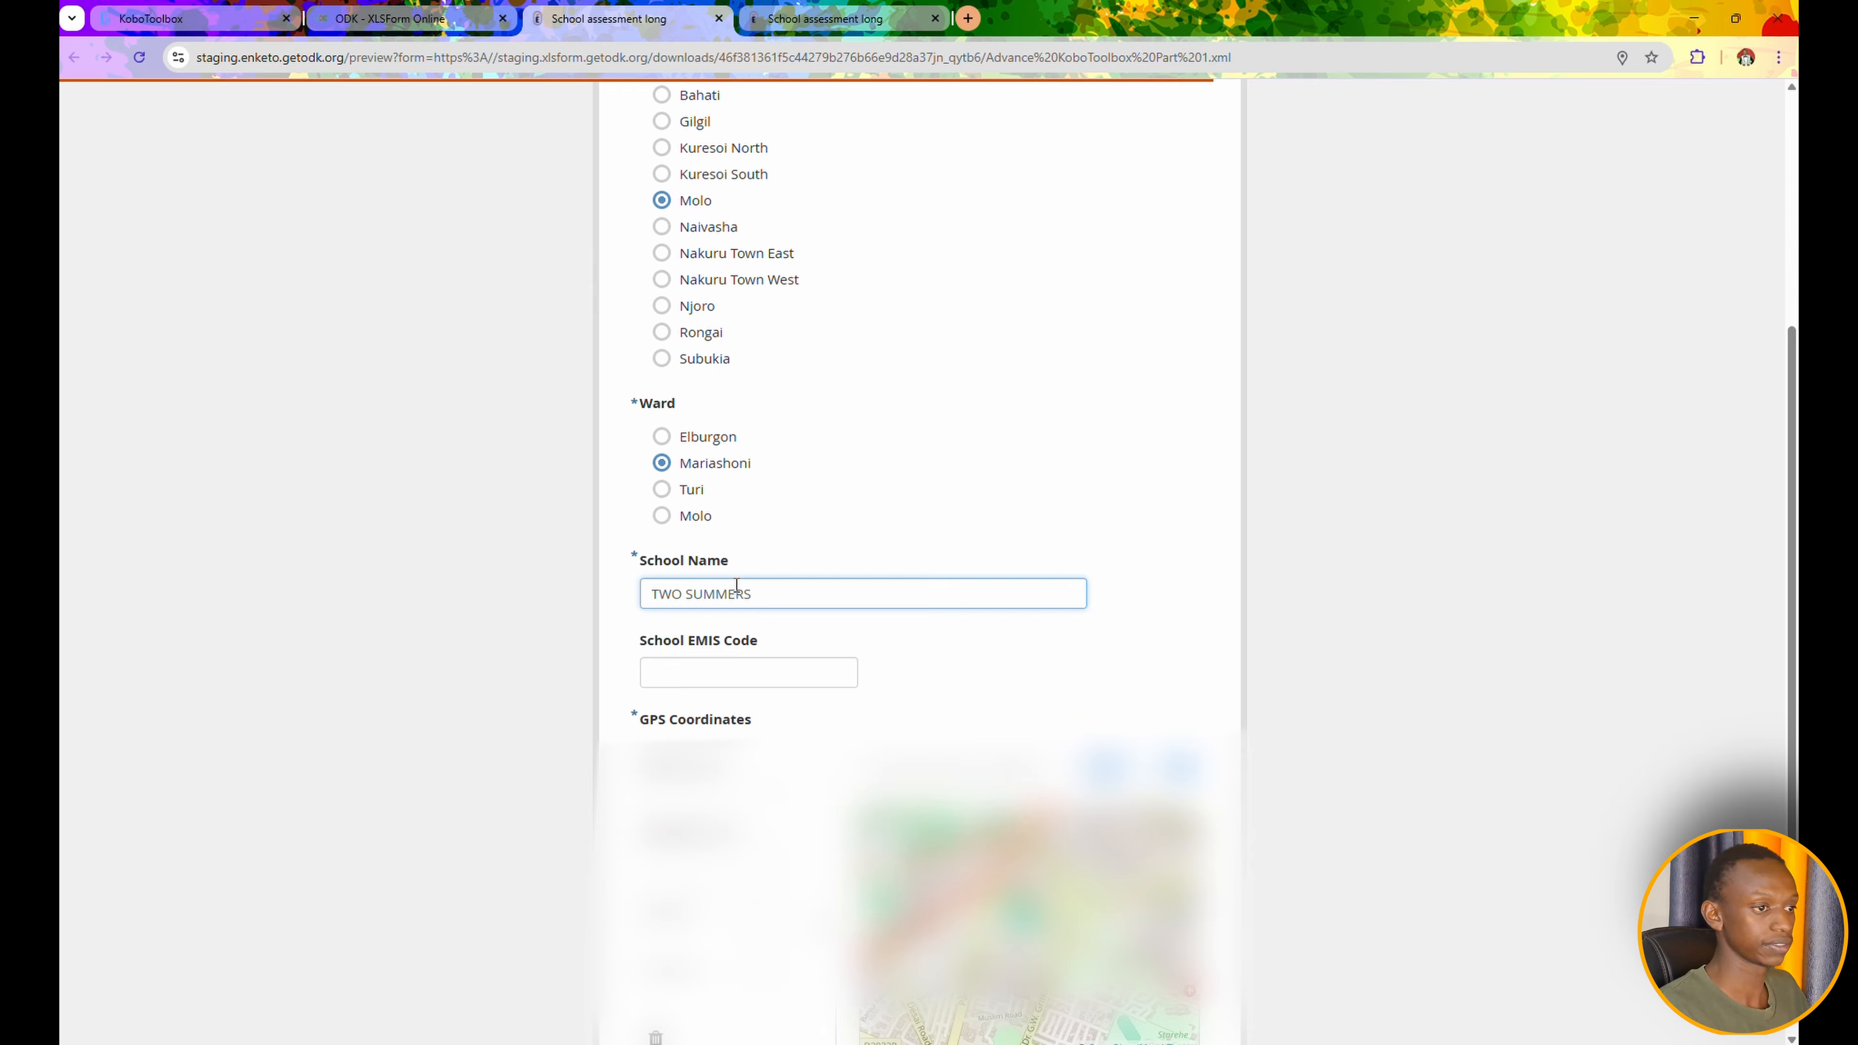
pyautogui.scroll(1, 719, 681)
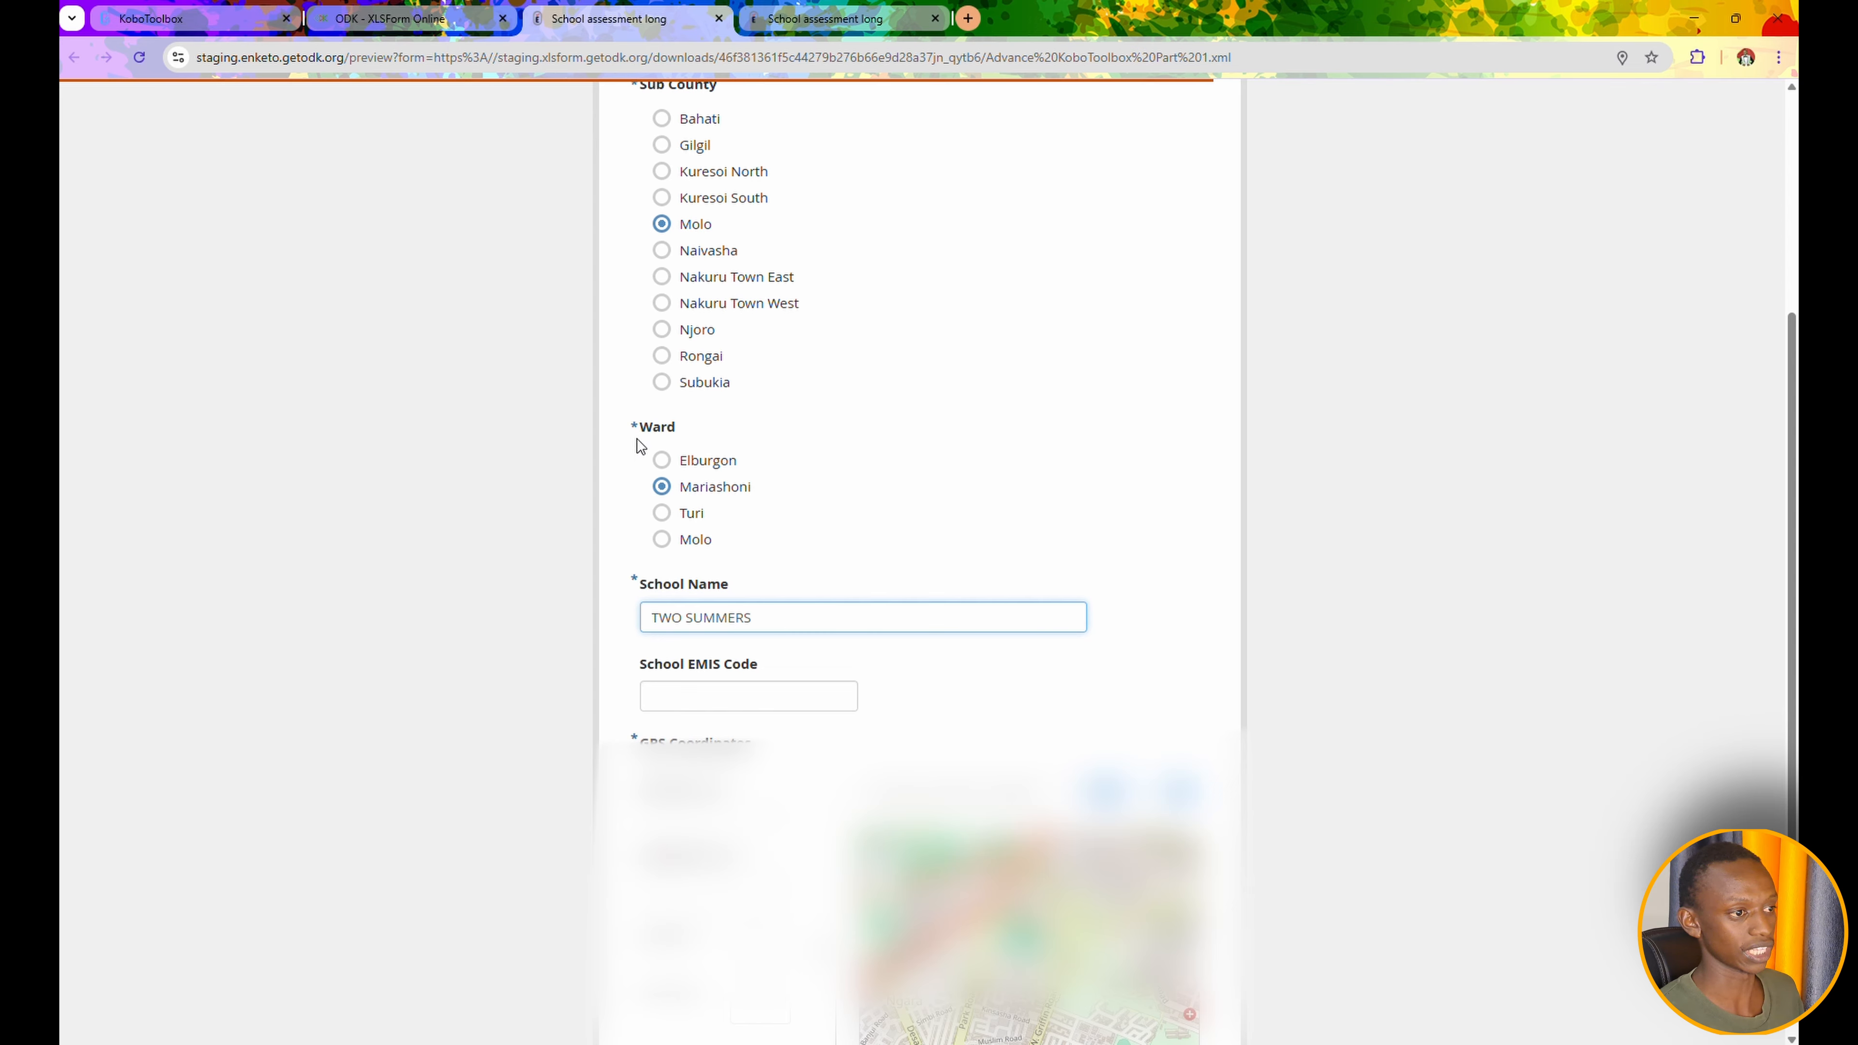
pyautogui.click(688, 683)
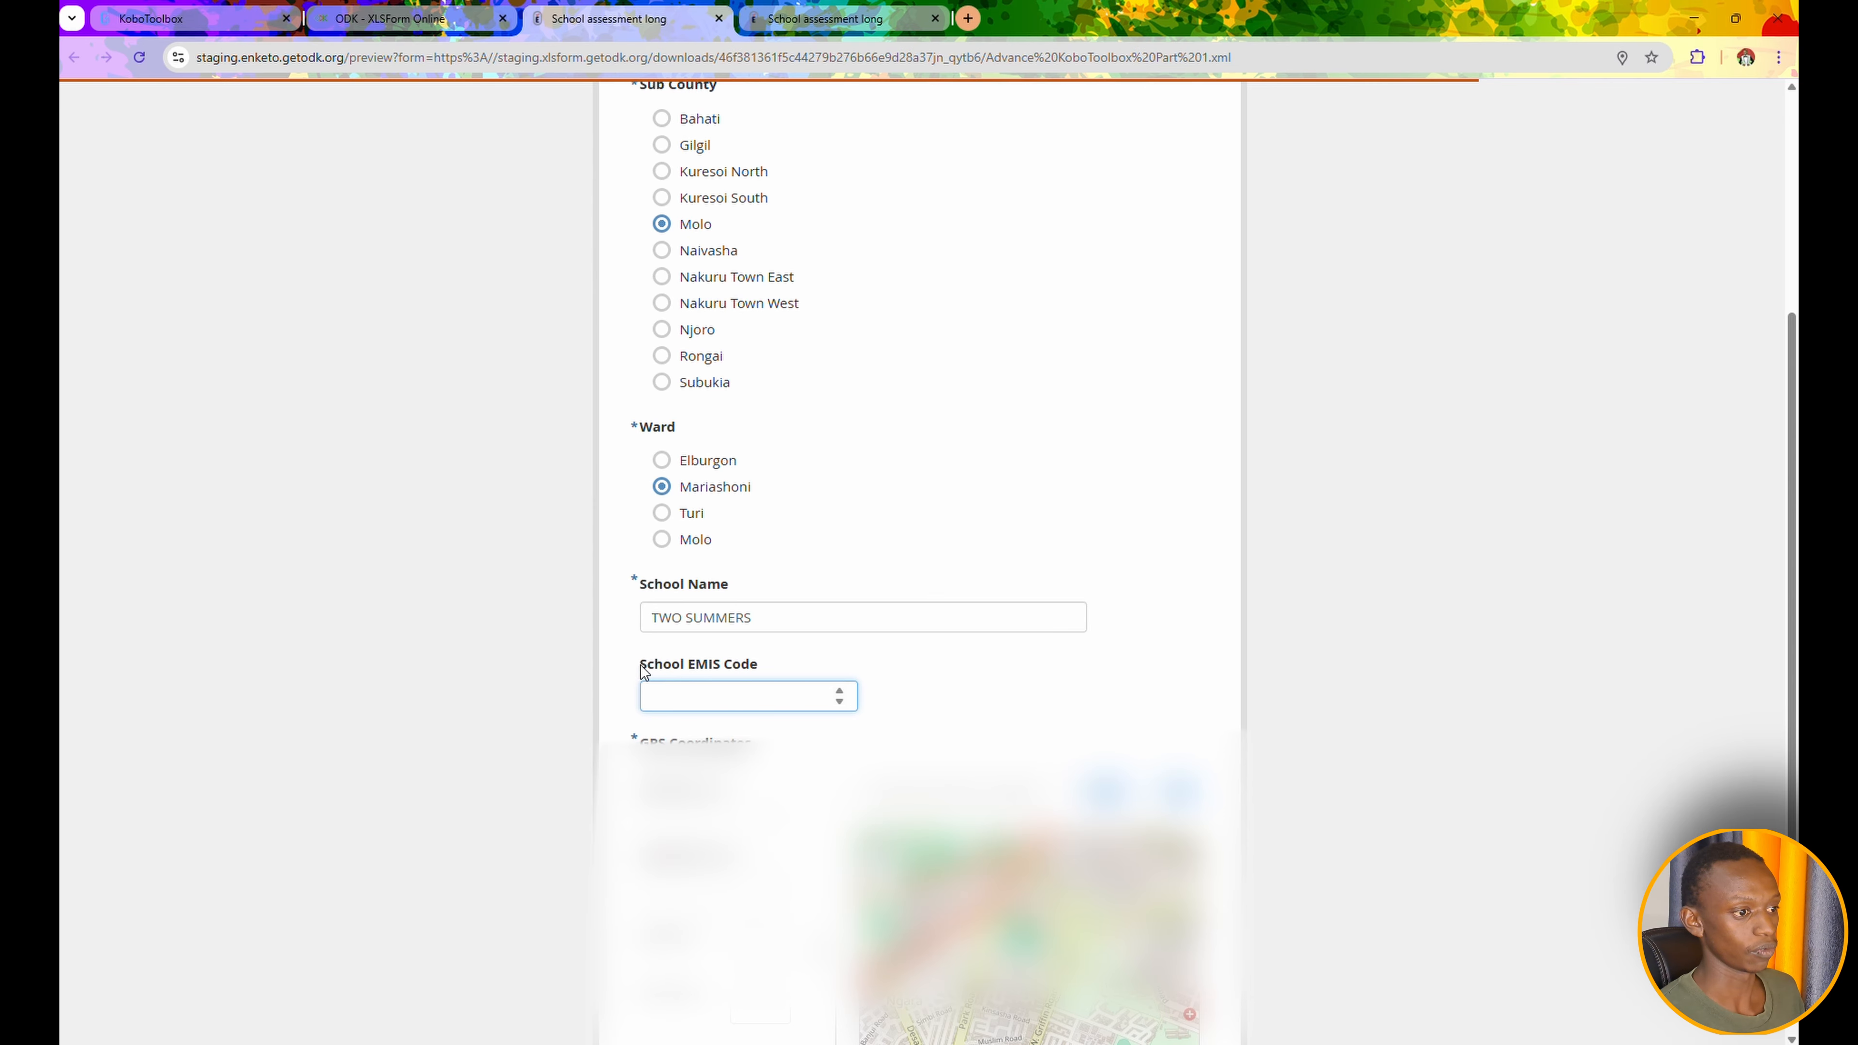
pyautogui.write('12345')
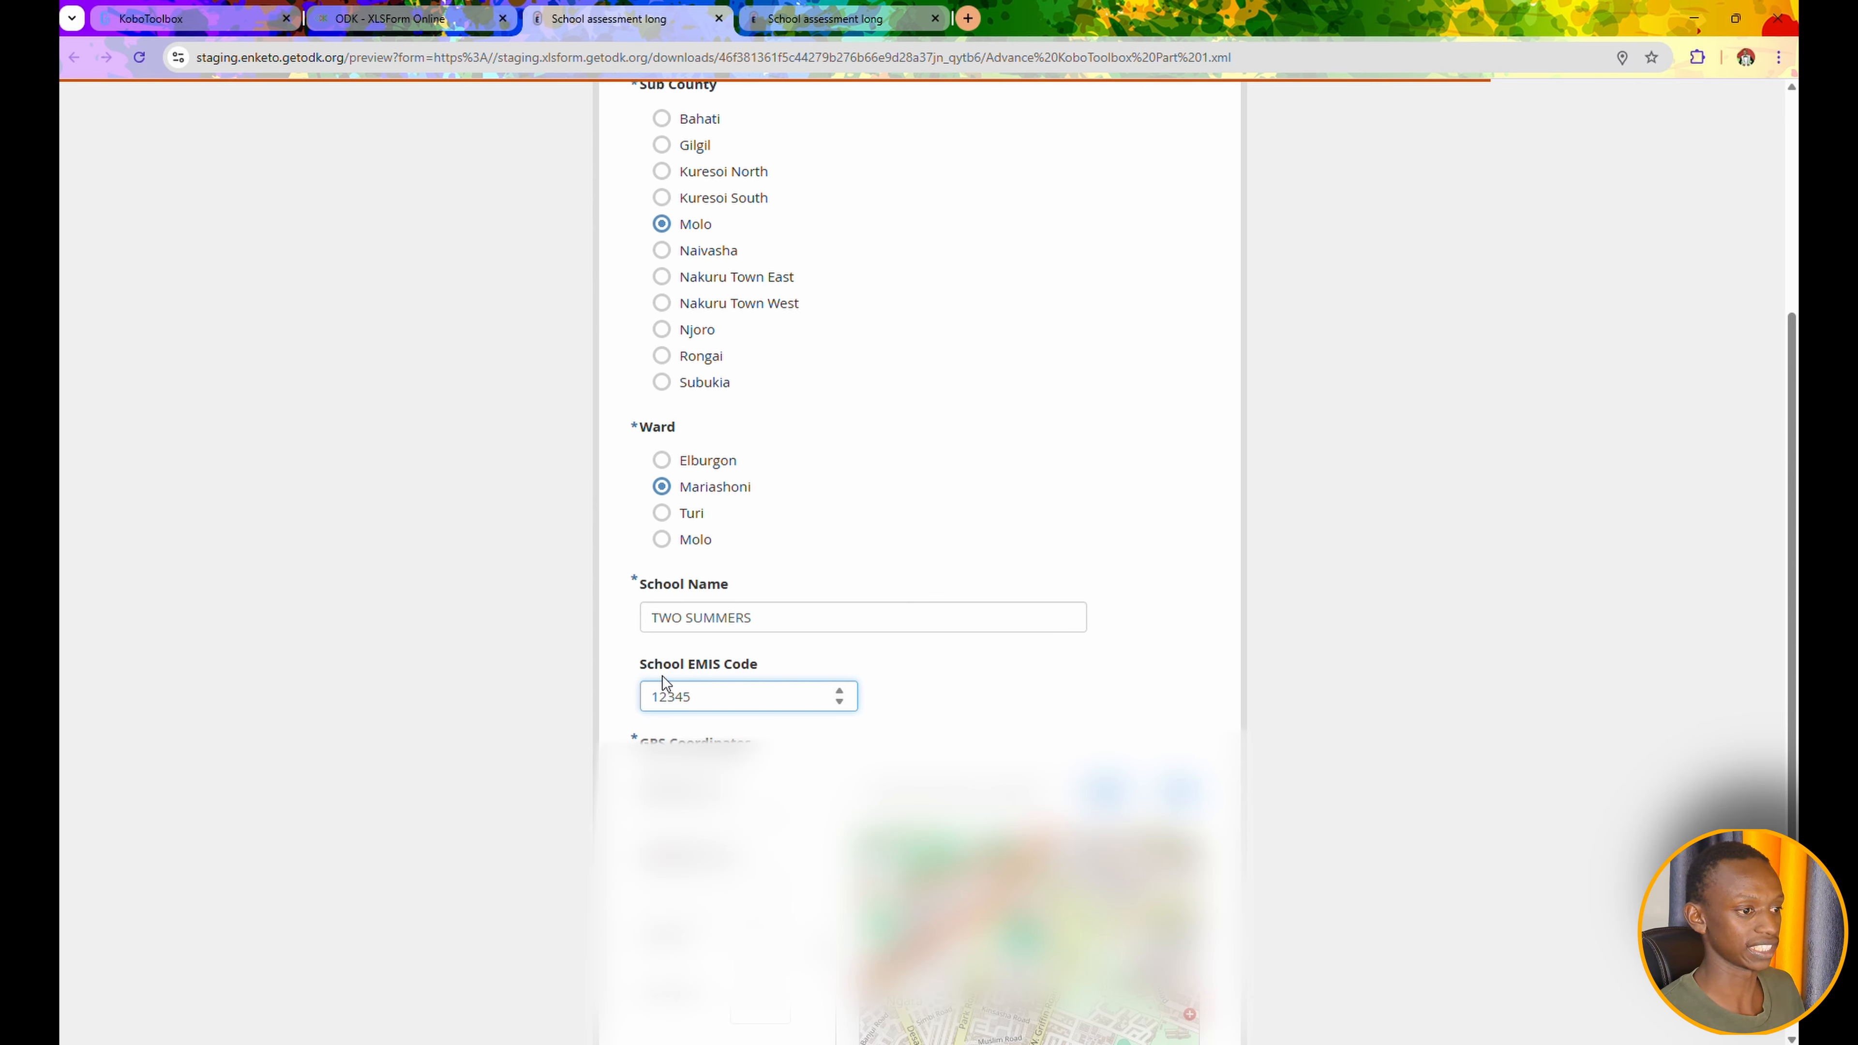
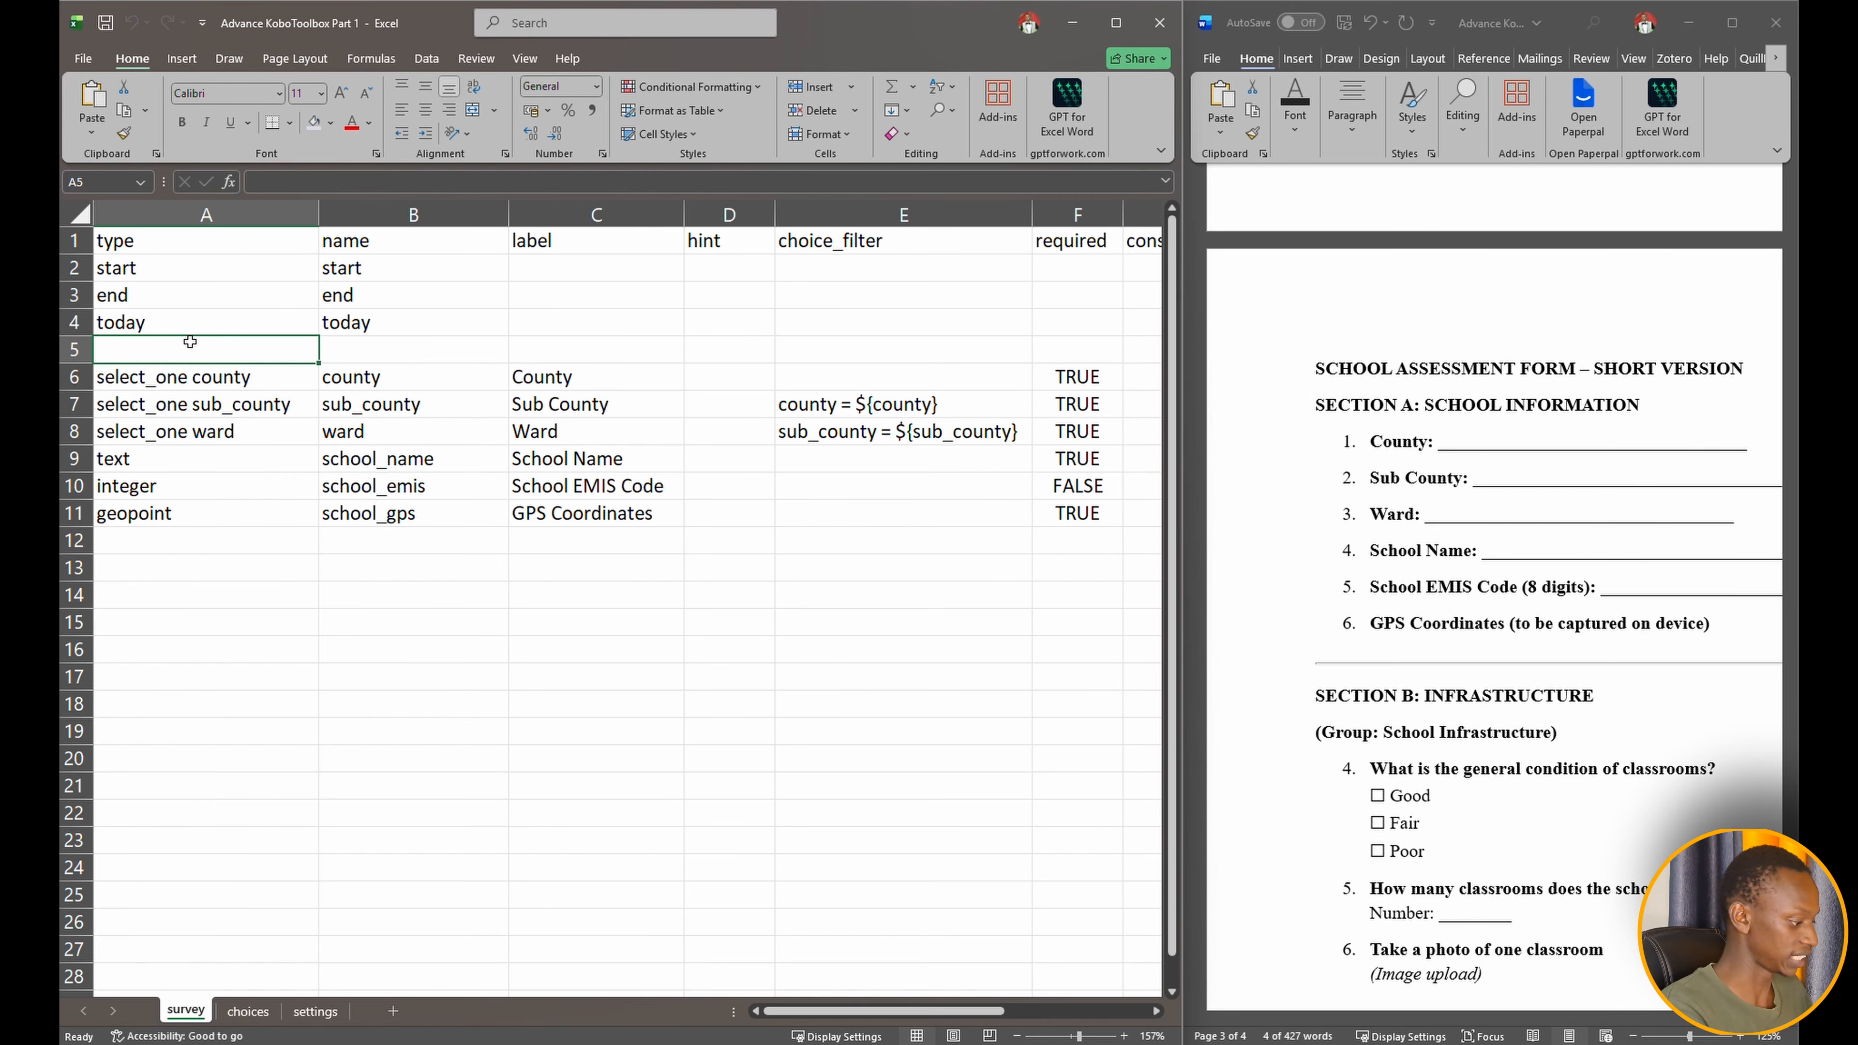
# Enter begin_group in A5 and end_group in A12 around the county-to-GPS questions.
pyautogui.write('BEGIN')
pyautogui.press('BackSpace')
pyautogui.press('BackSpace')
pyautogui.press('BackSpace')
pyautogui.press('BackSpace')
pyautogui.press('BackSpace')
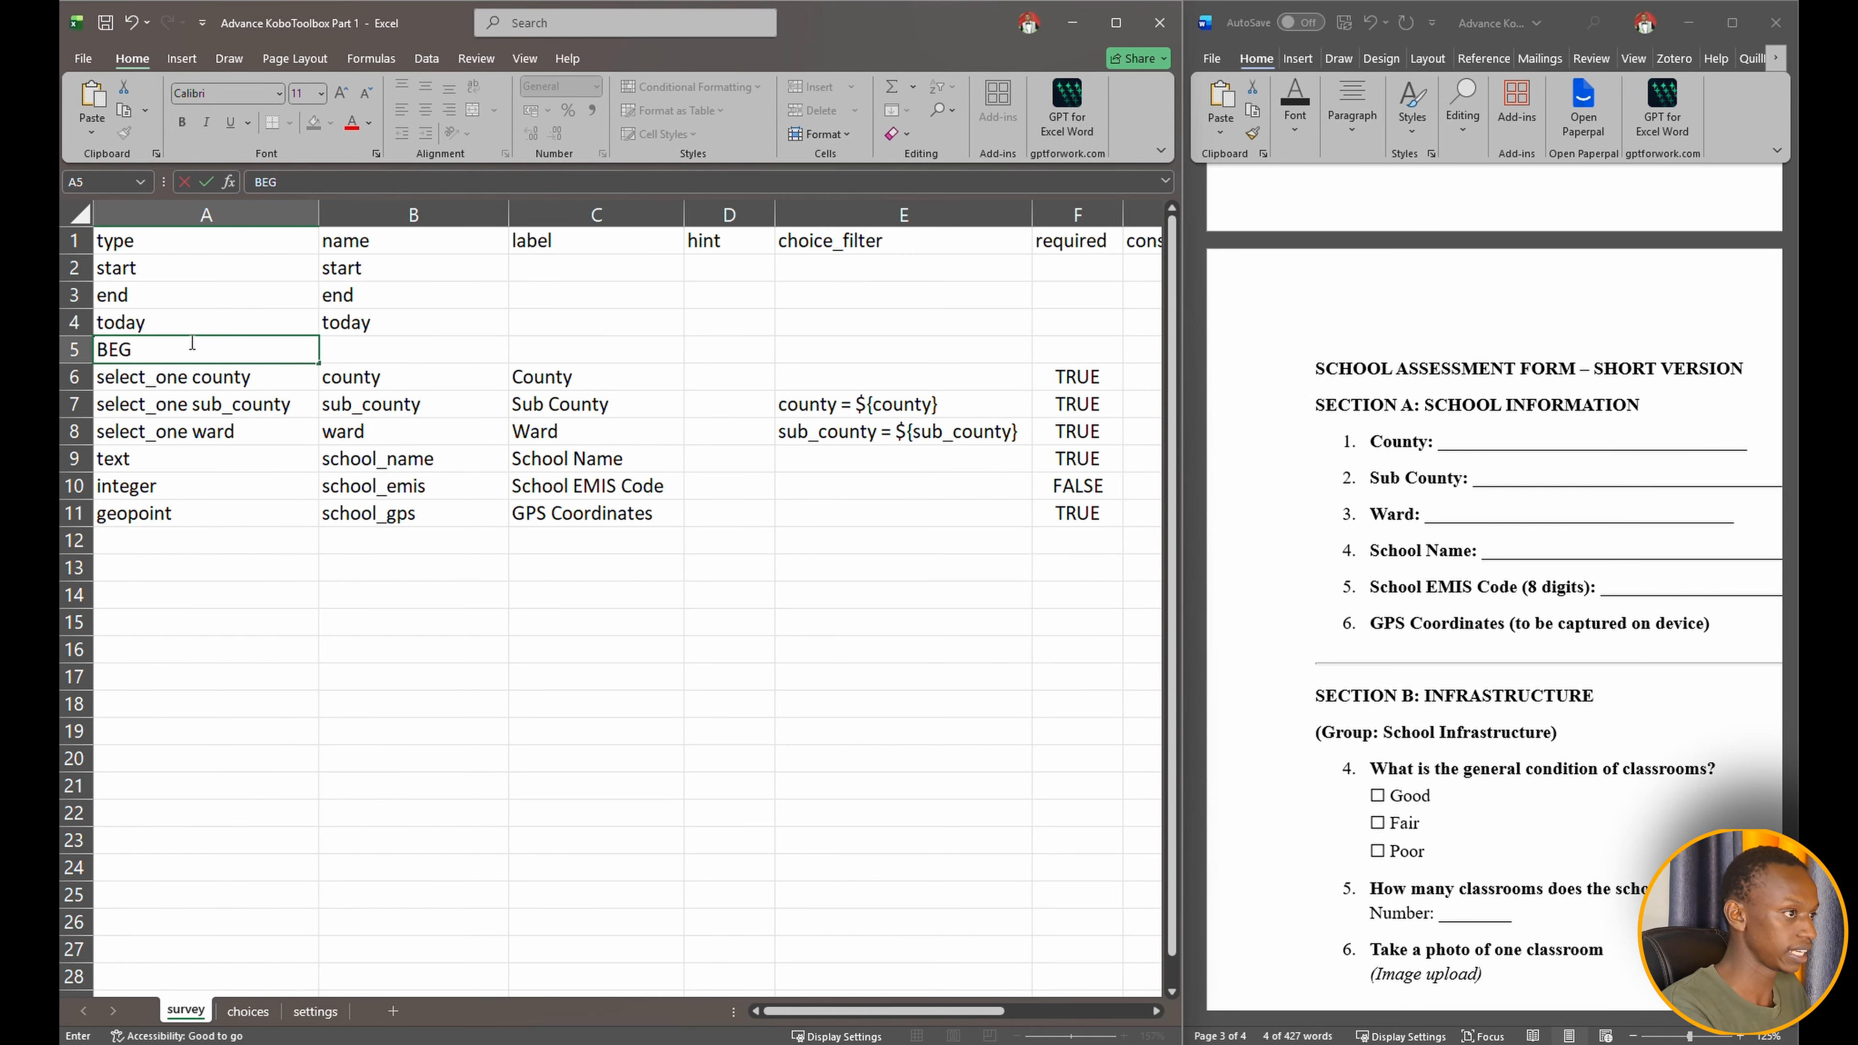
pyautogui.write('begi')
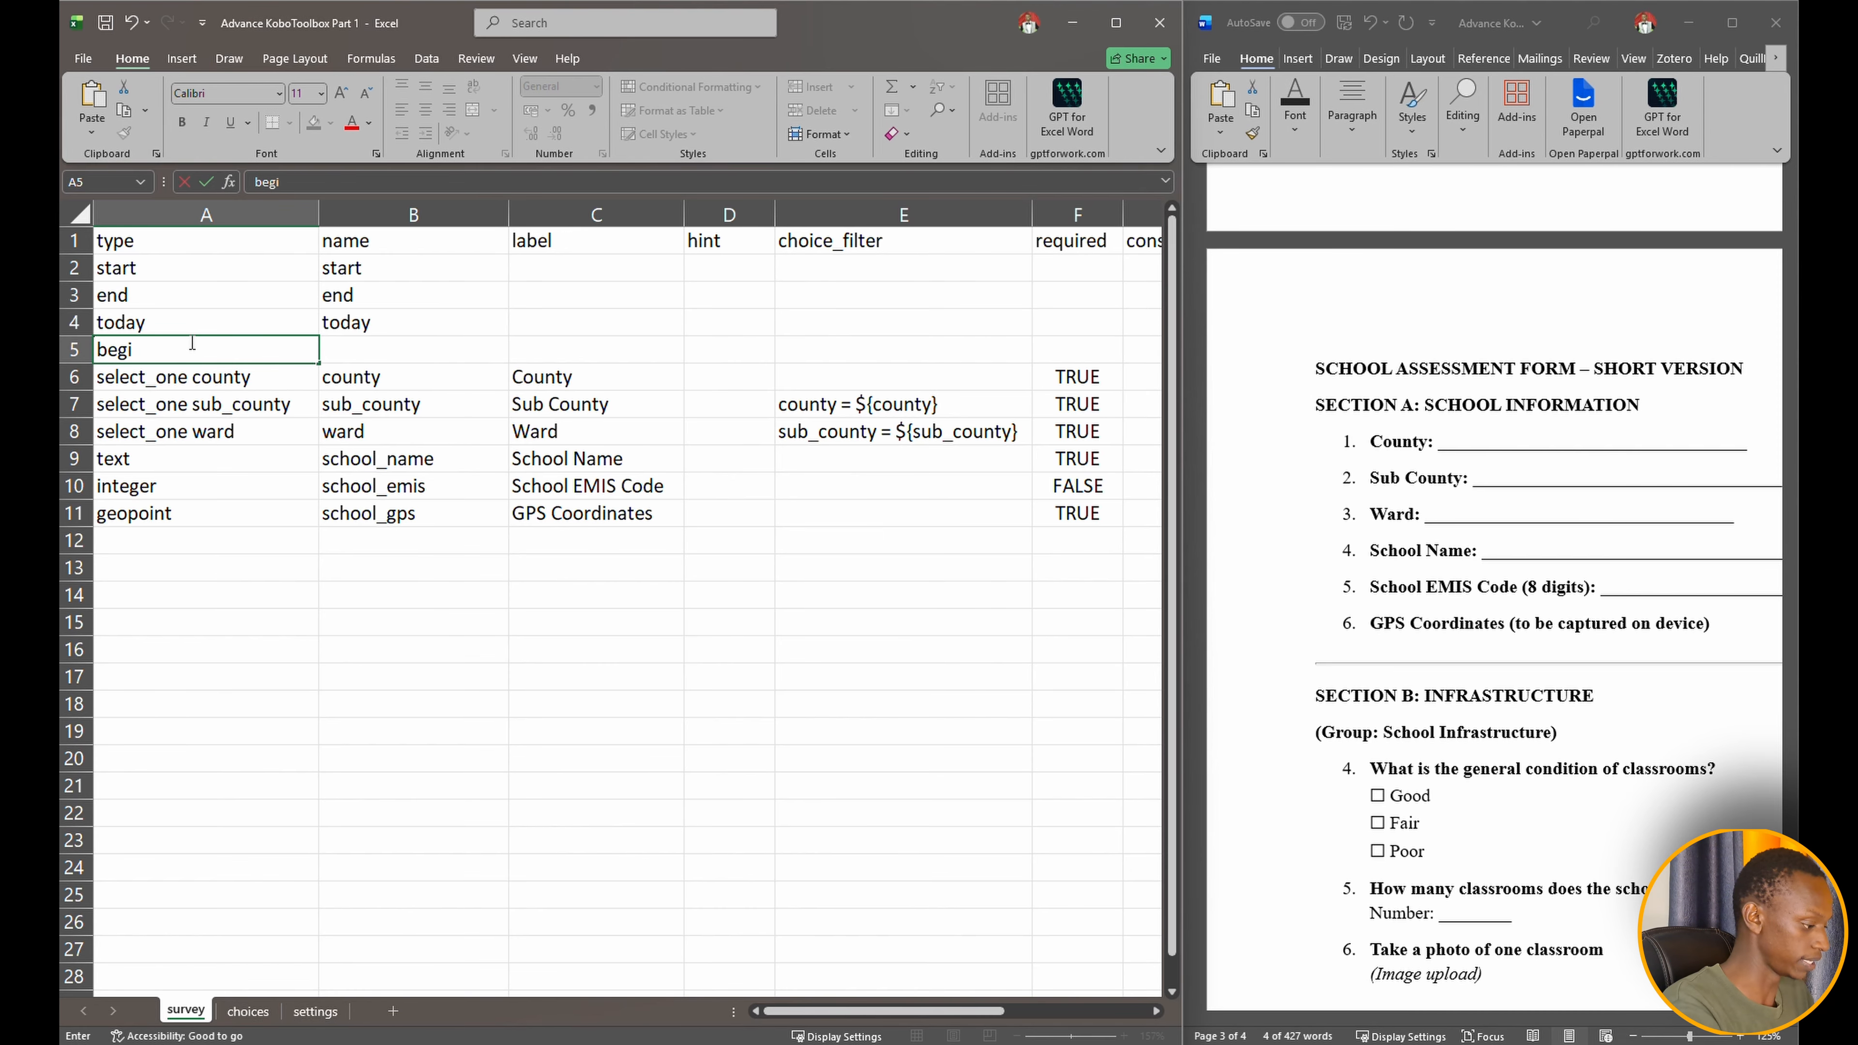
pyautogui.write('n_group')
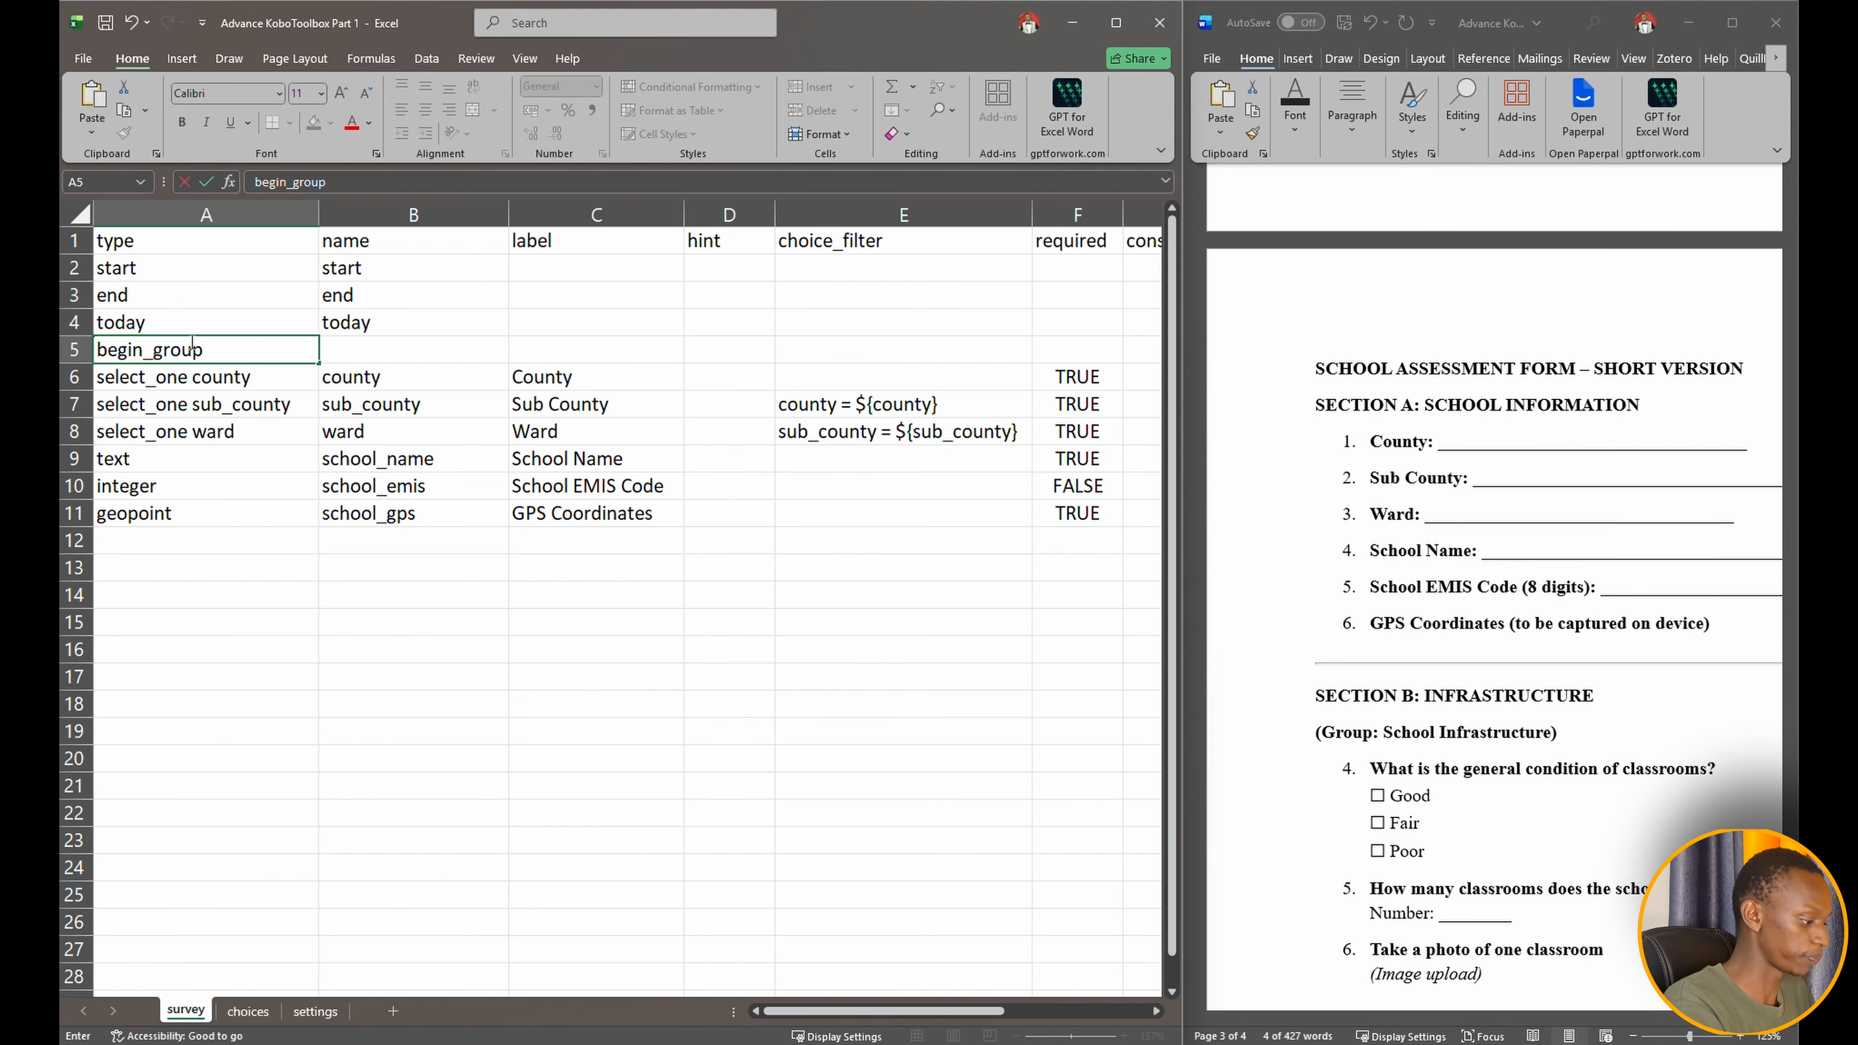
pyautogui.press('Return')
pyautogui.click(187, 345)
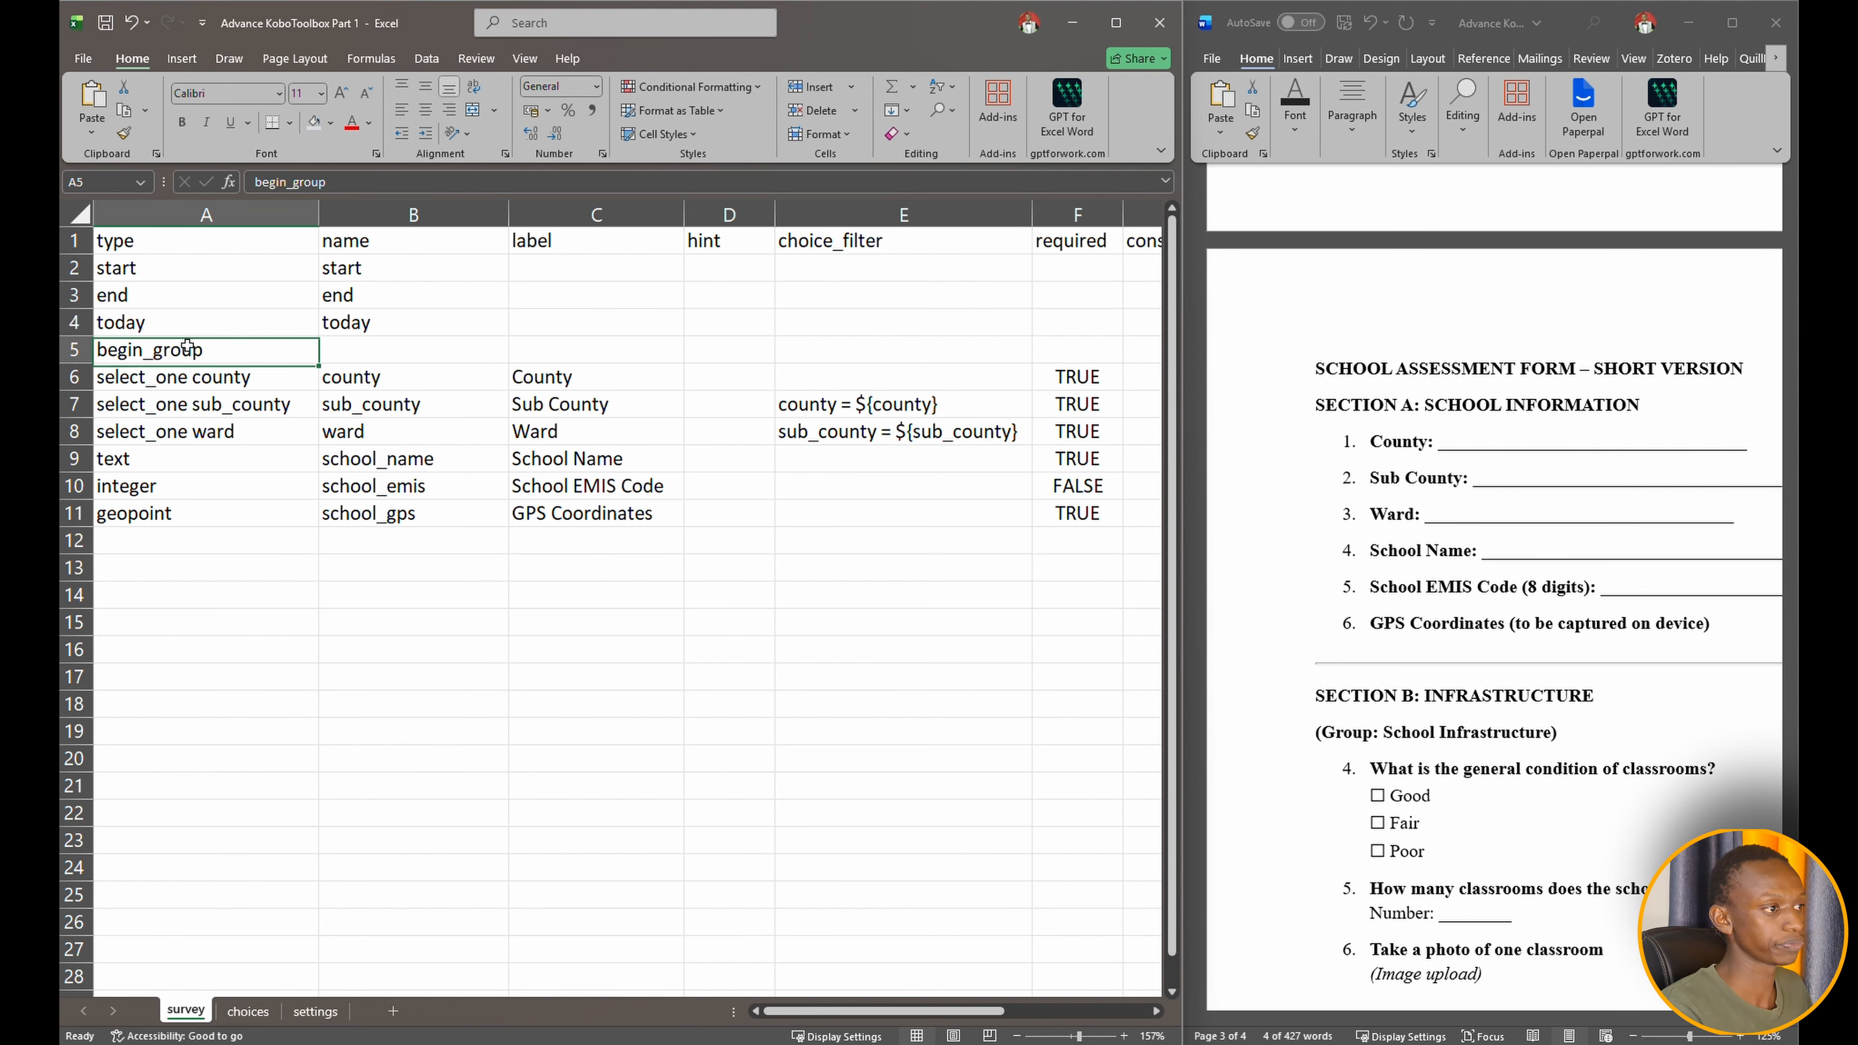
pyautogui.click(164, 546)
pyautogui.write('en')
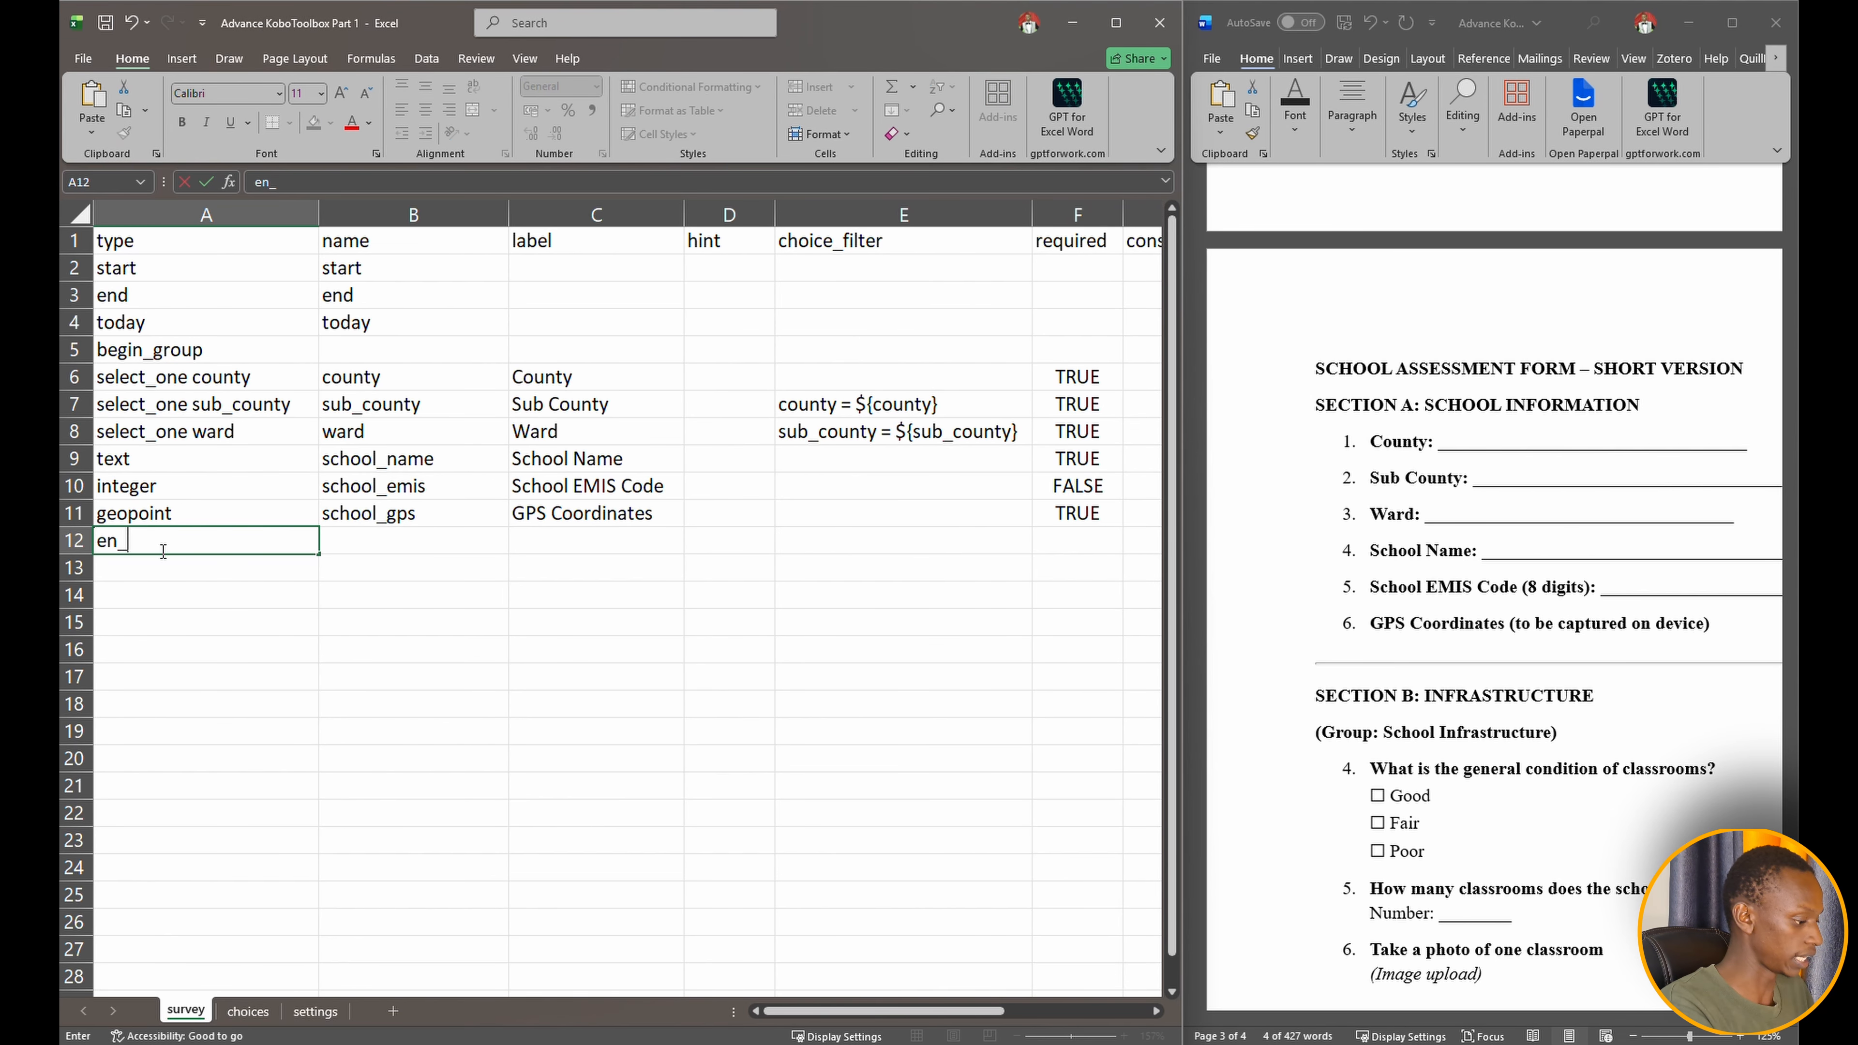
pyautogui.write('d_')
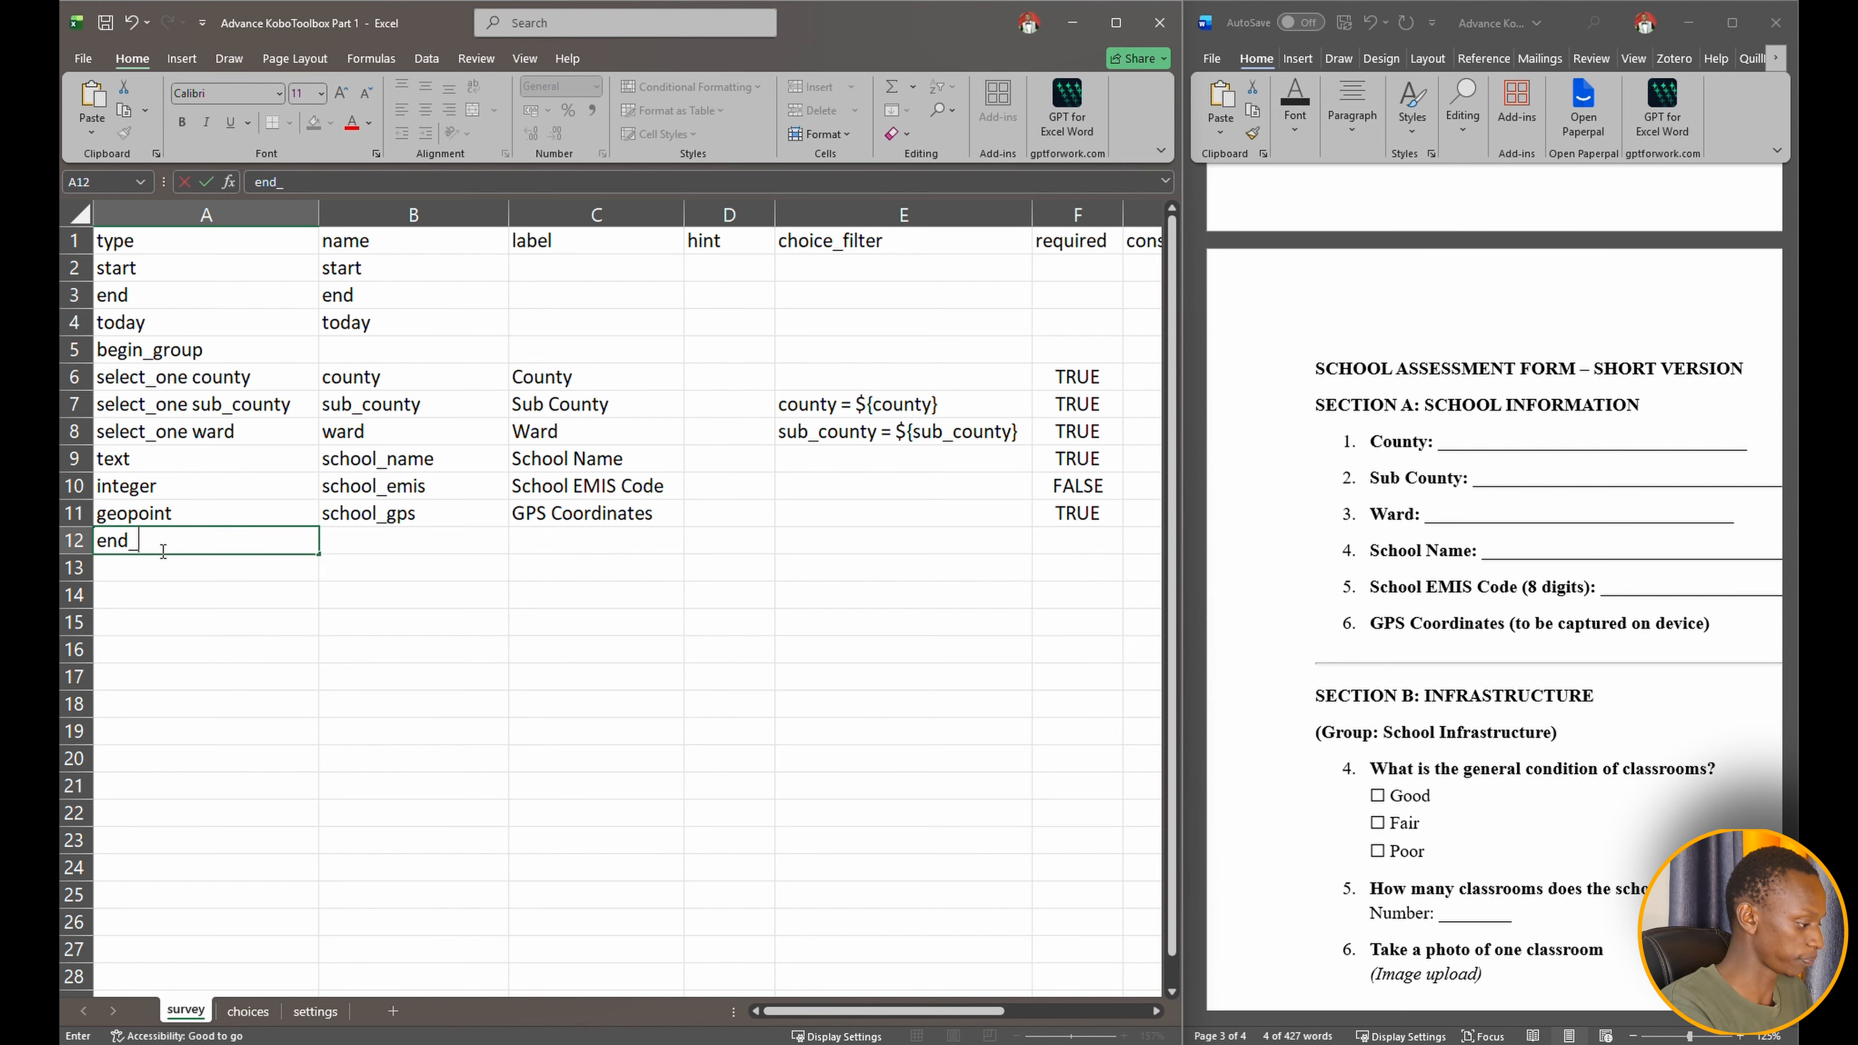
pyautogui.write('group')
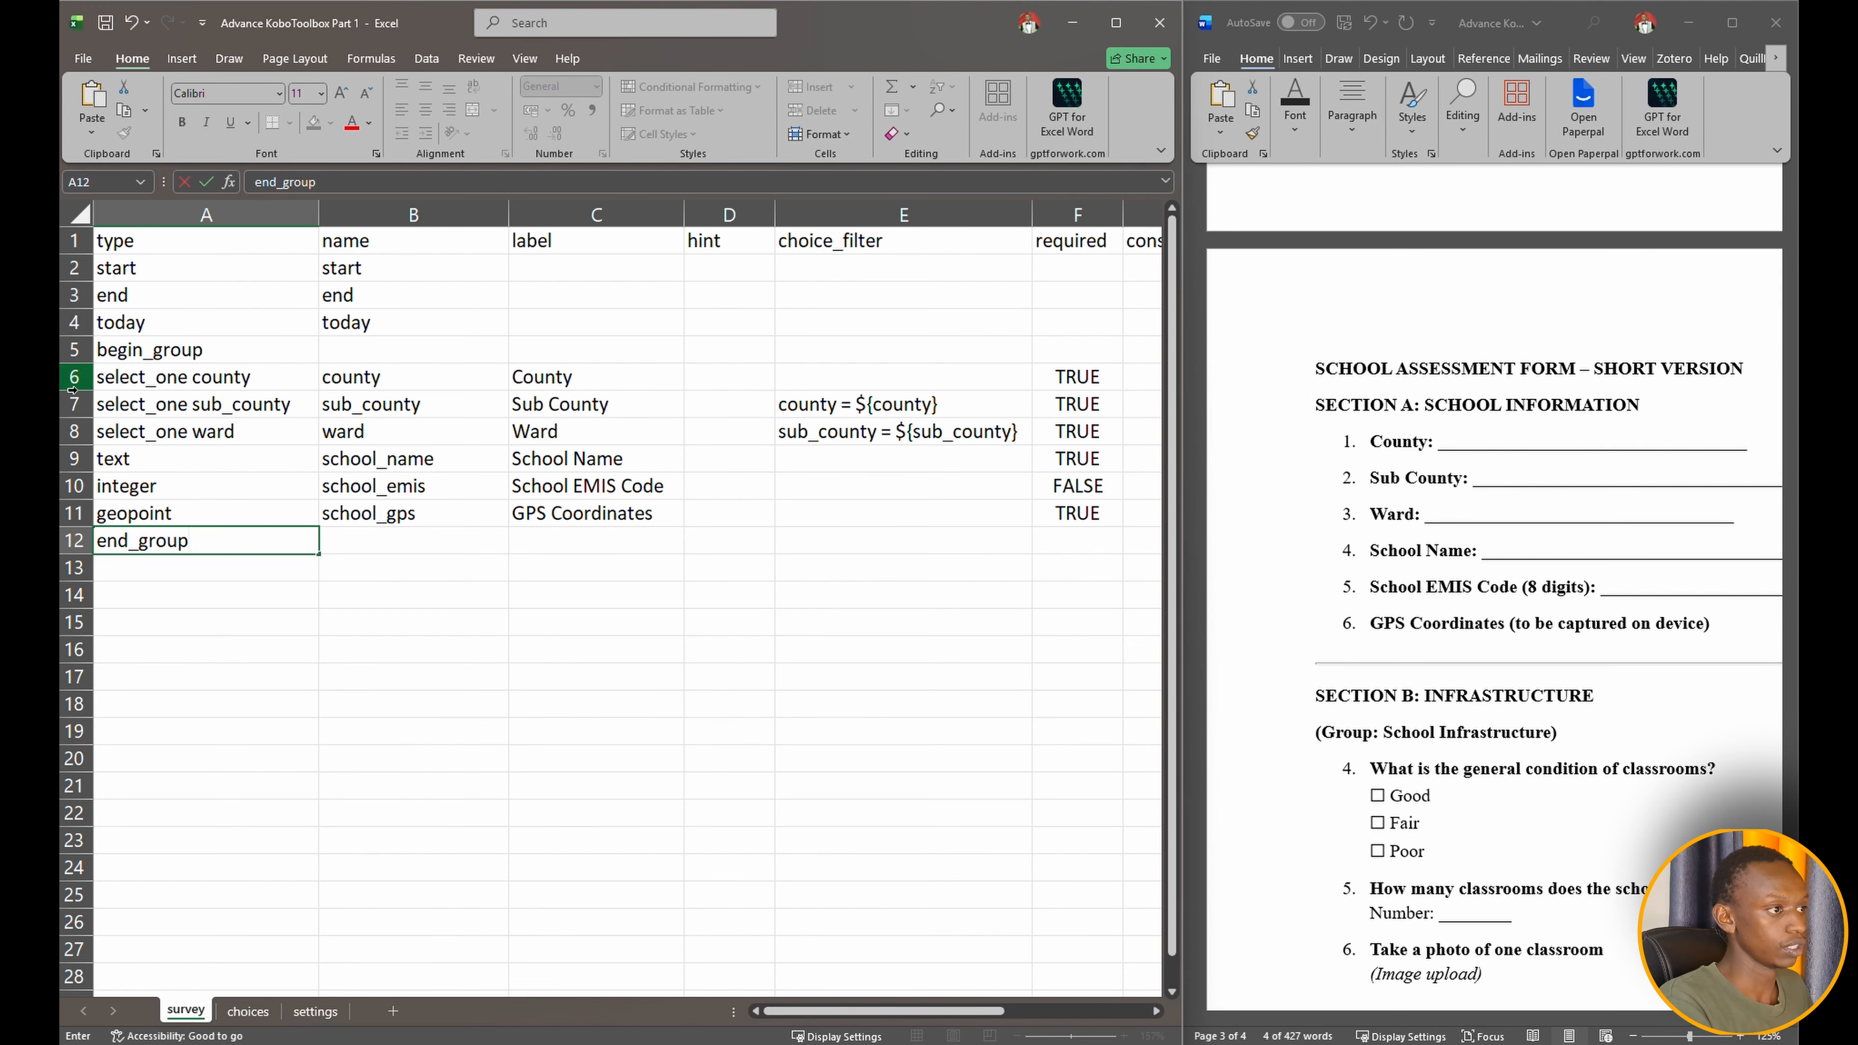
pyautogui.click(77, 357)
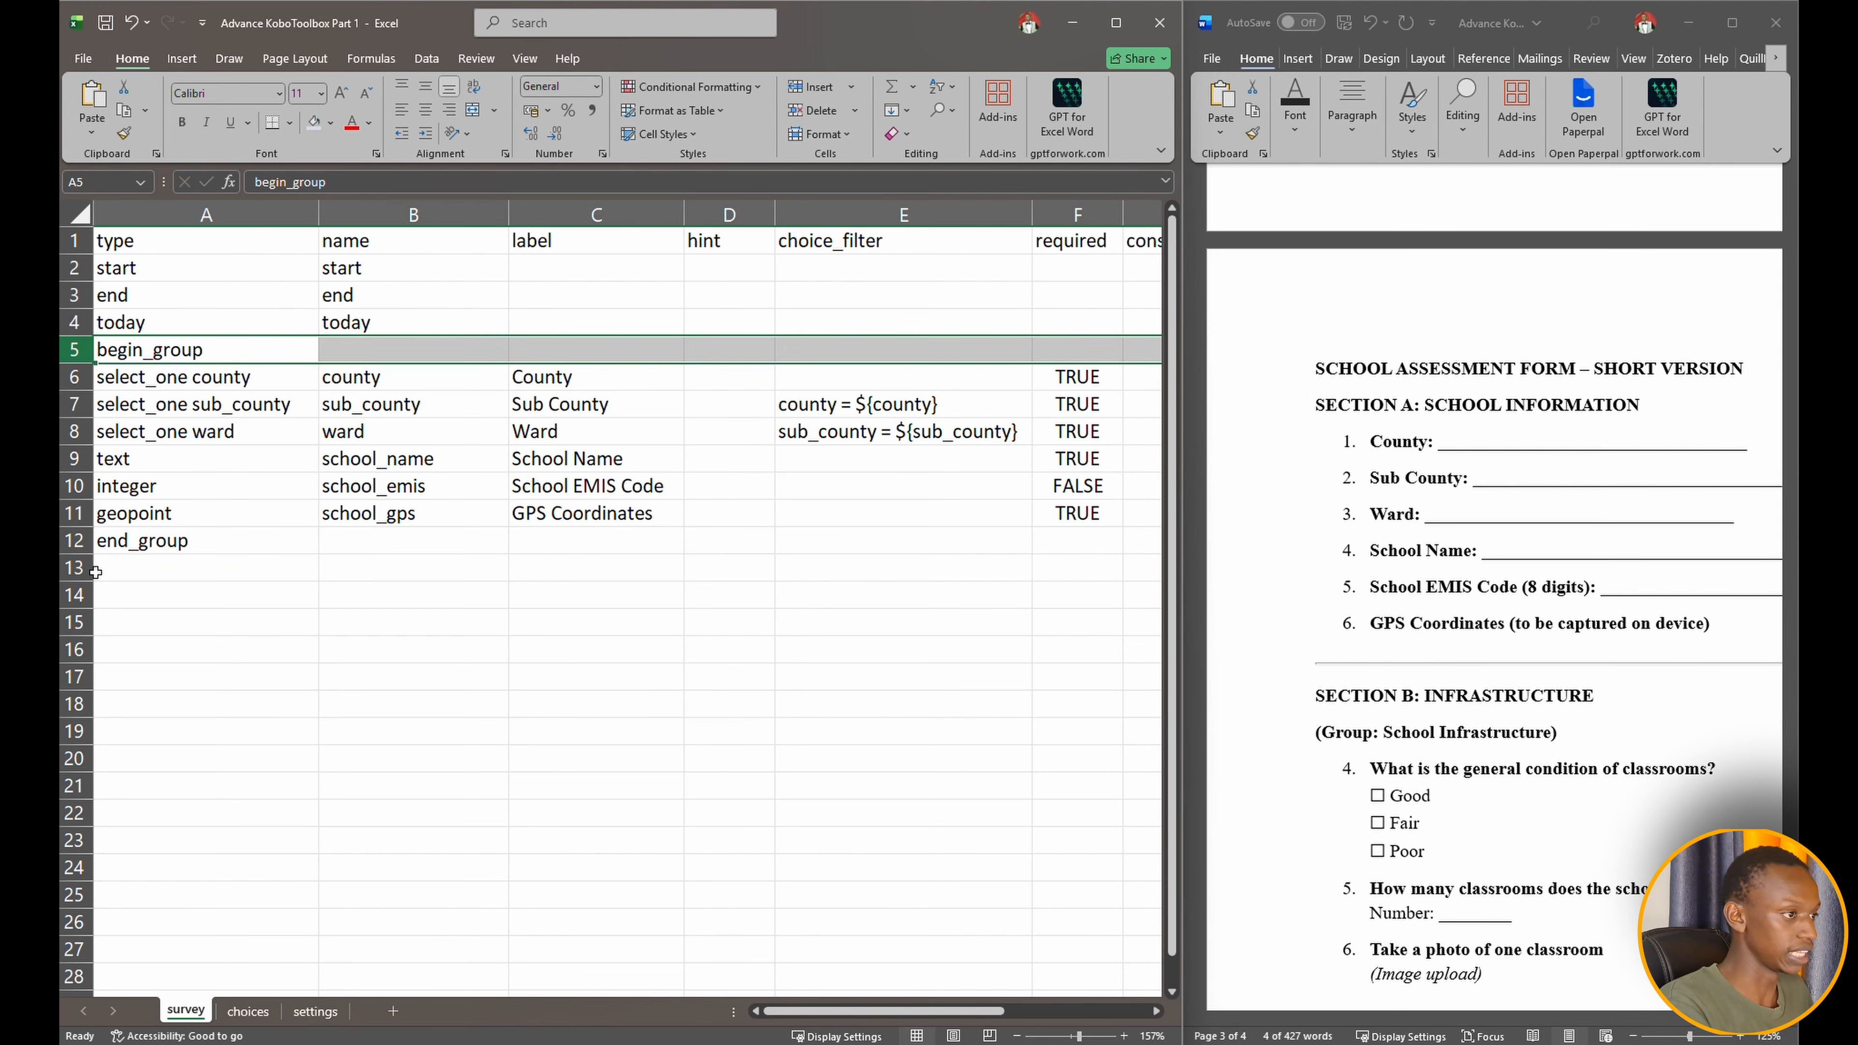
# Name the row 5 group page0 and label it 'SECTION A: SCHOOL INFORMATION'.
pyautogui.keyDown('ctrl'); pyautogui.click(79, 542); pyautogui.keyUp('ctrl')
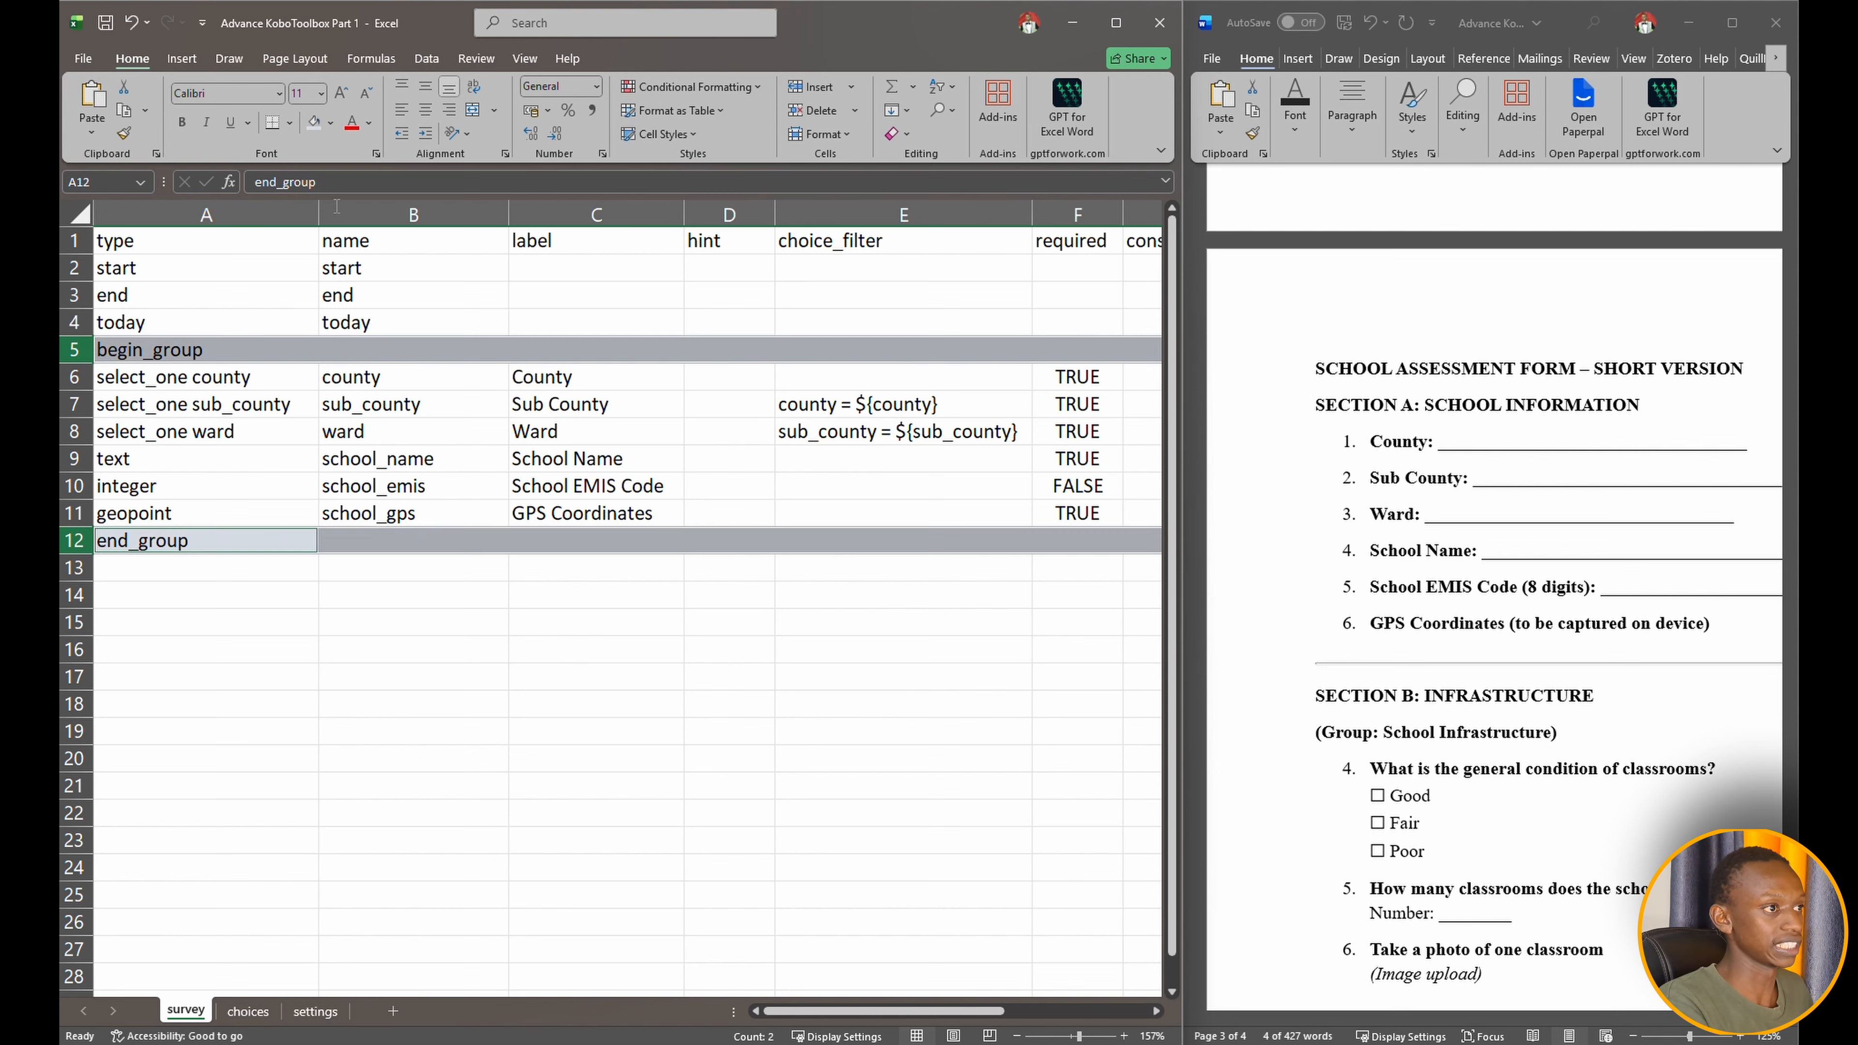
pyautogui.click(408, 358)
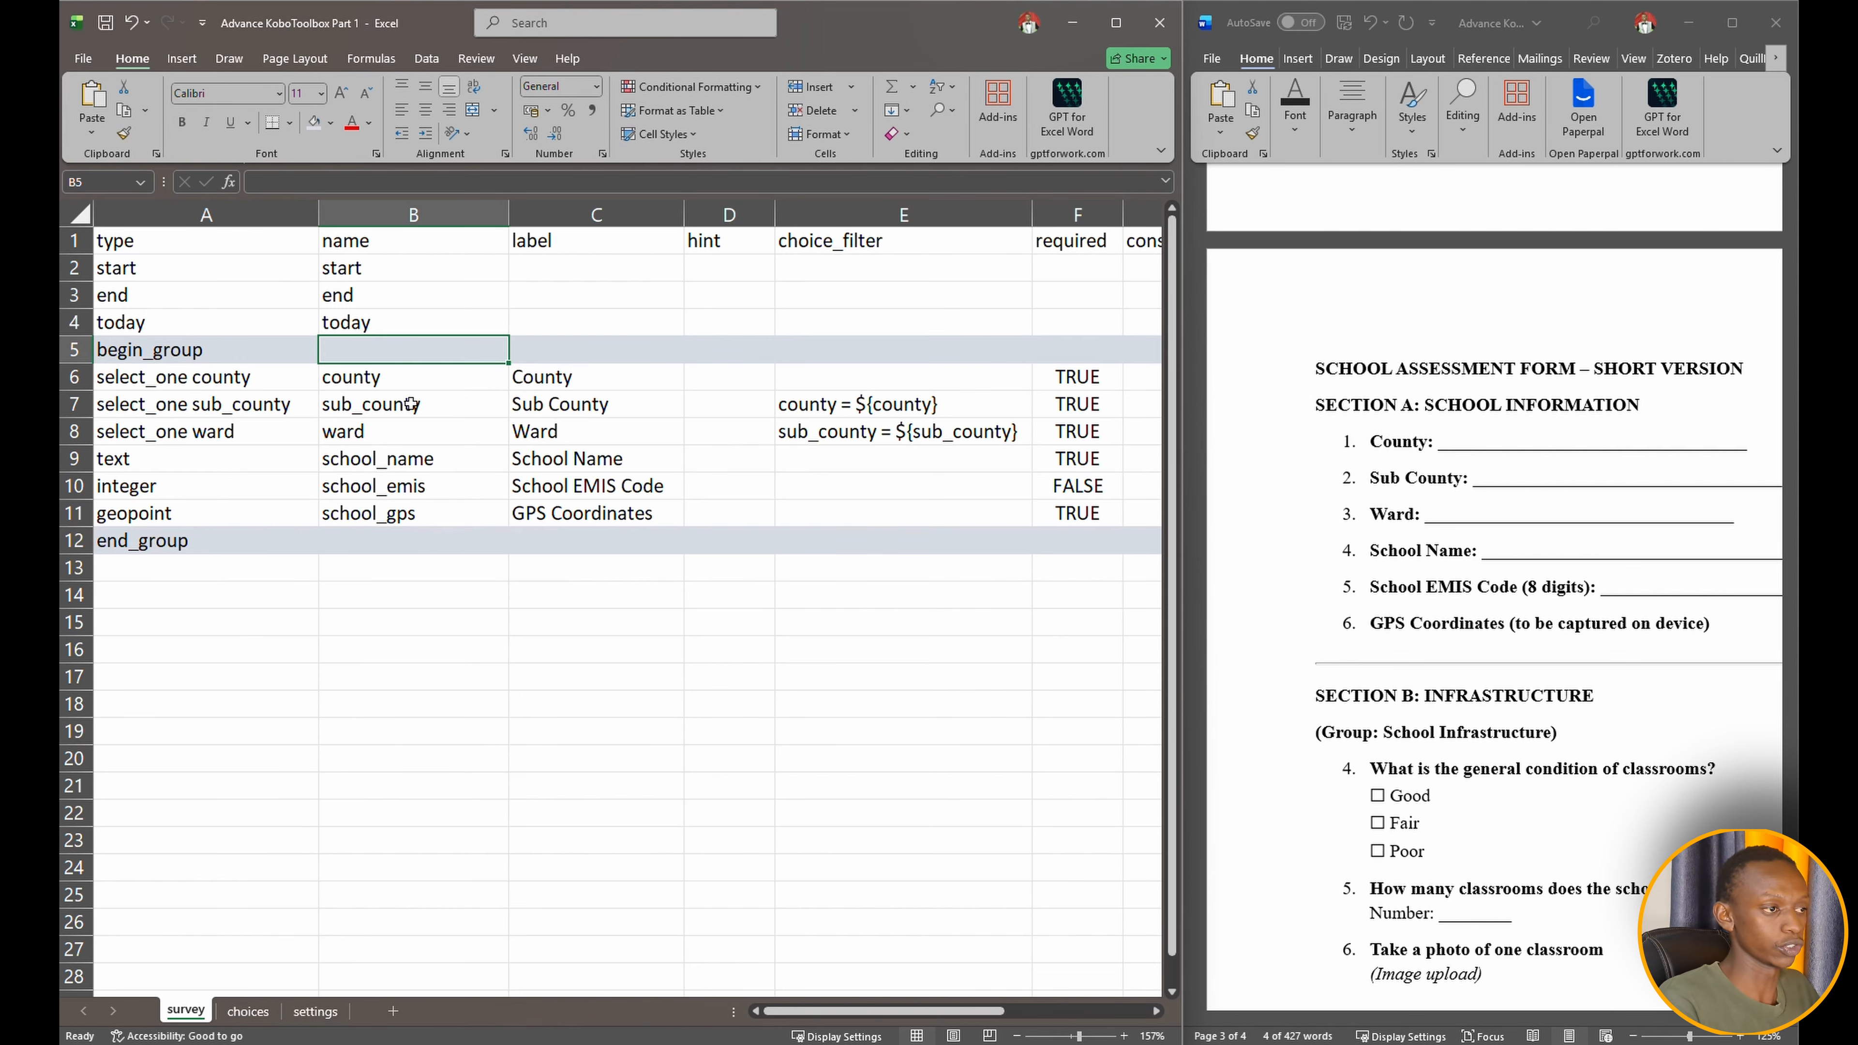
pyautogui.write('page')
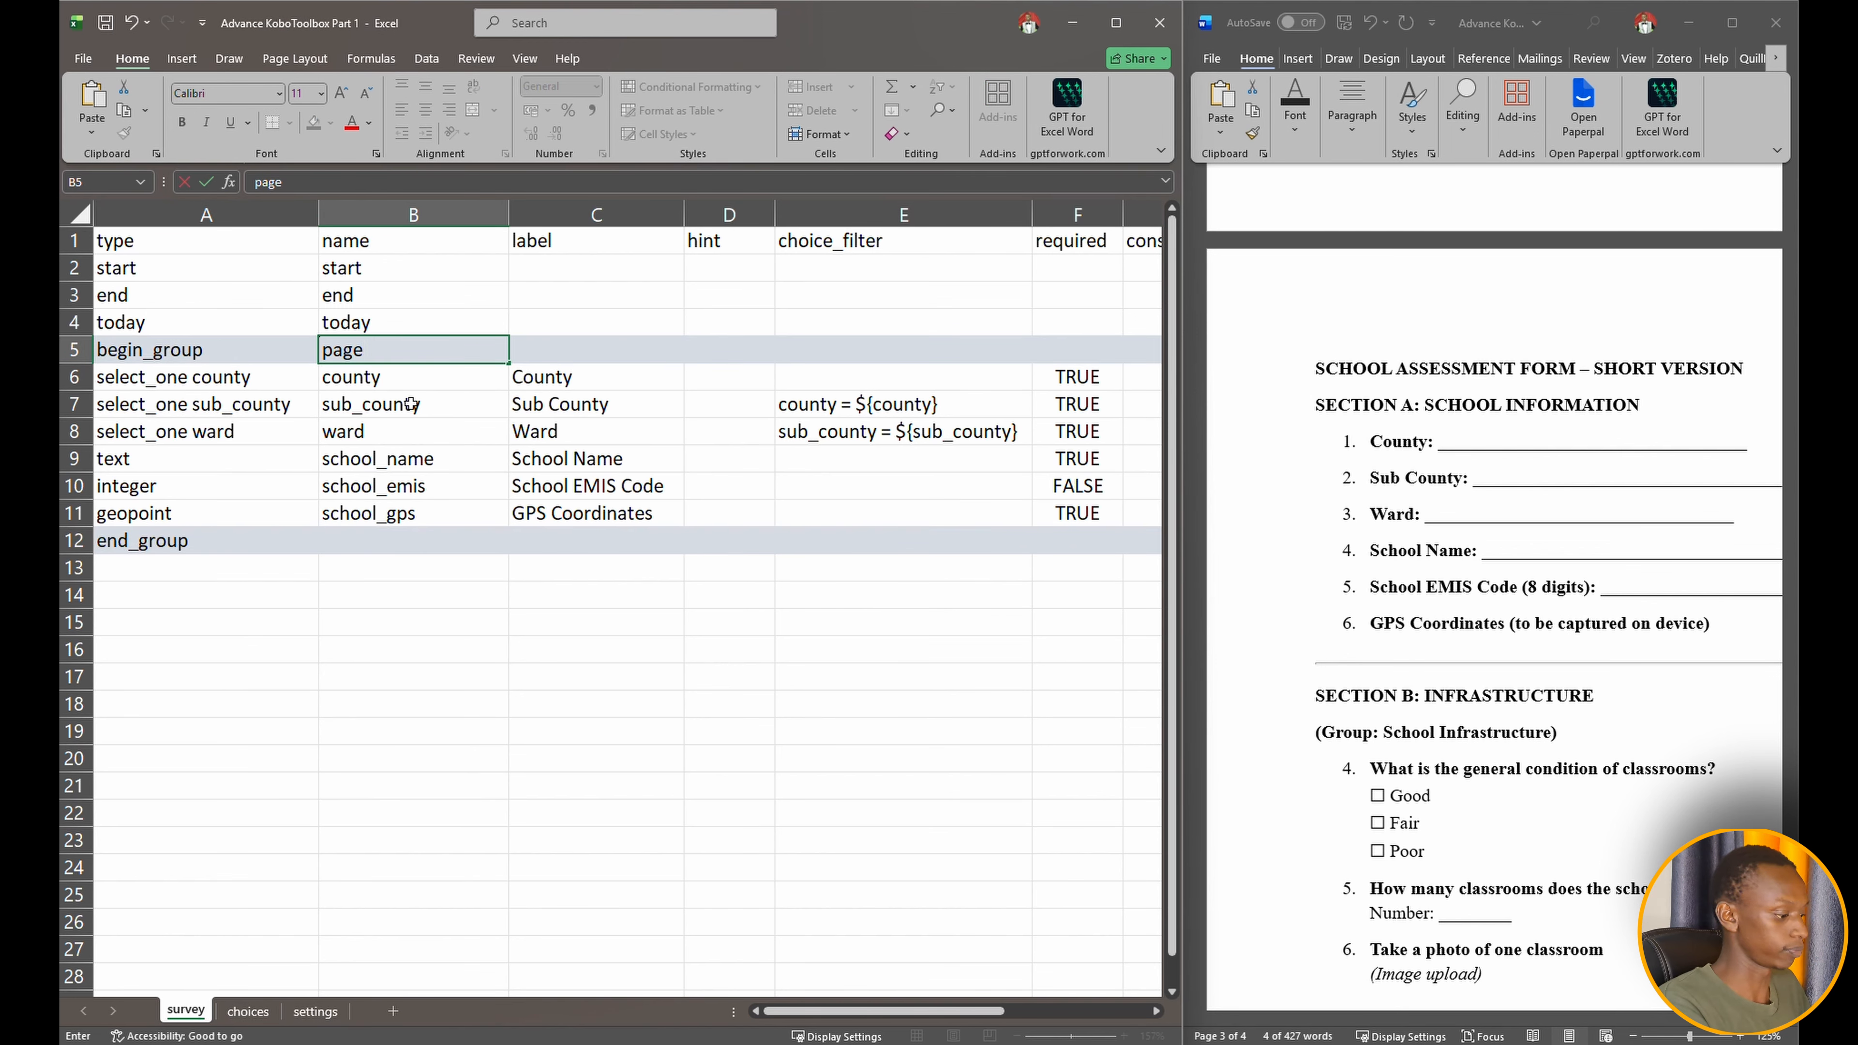
pyautogui.write('0')
pyautogui.click(582, 363)
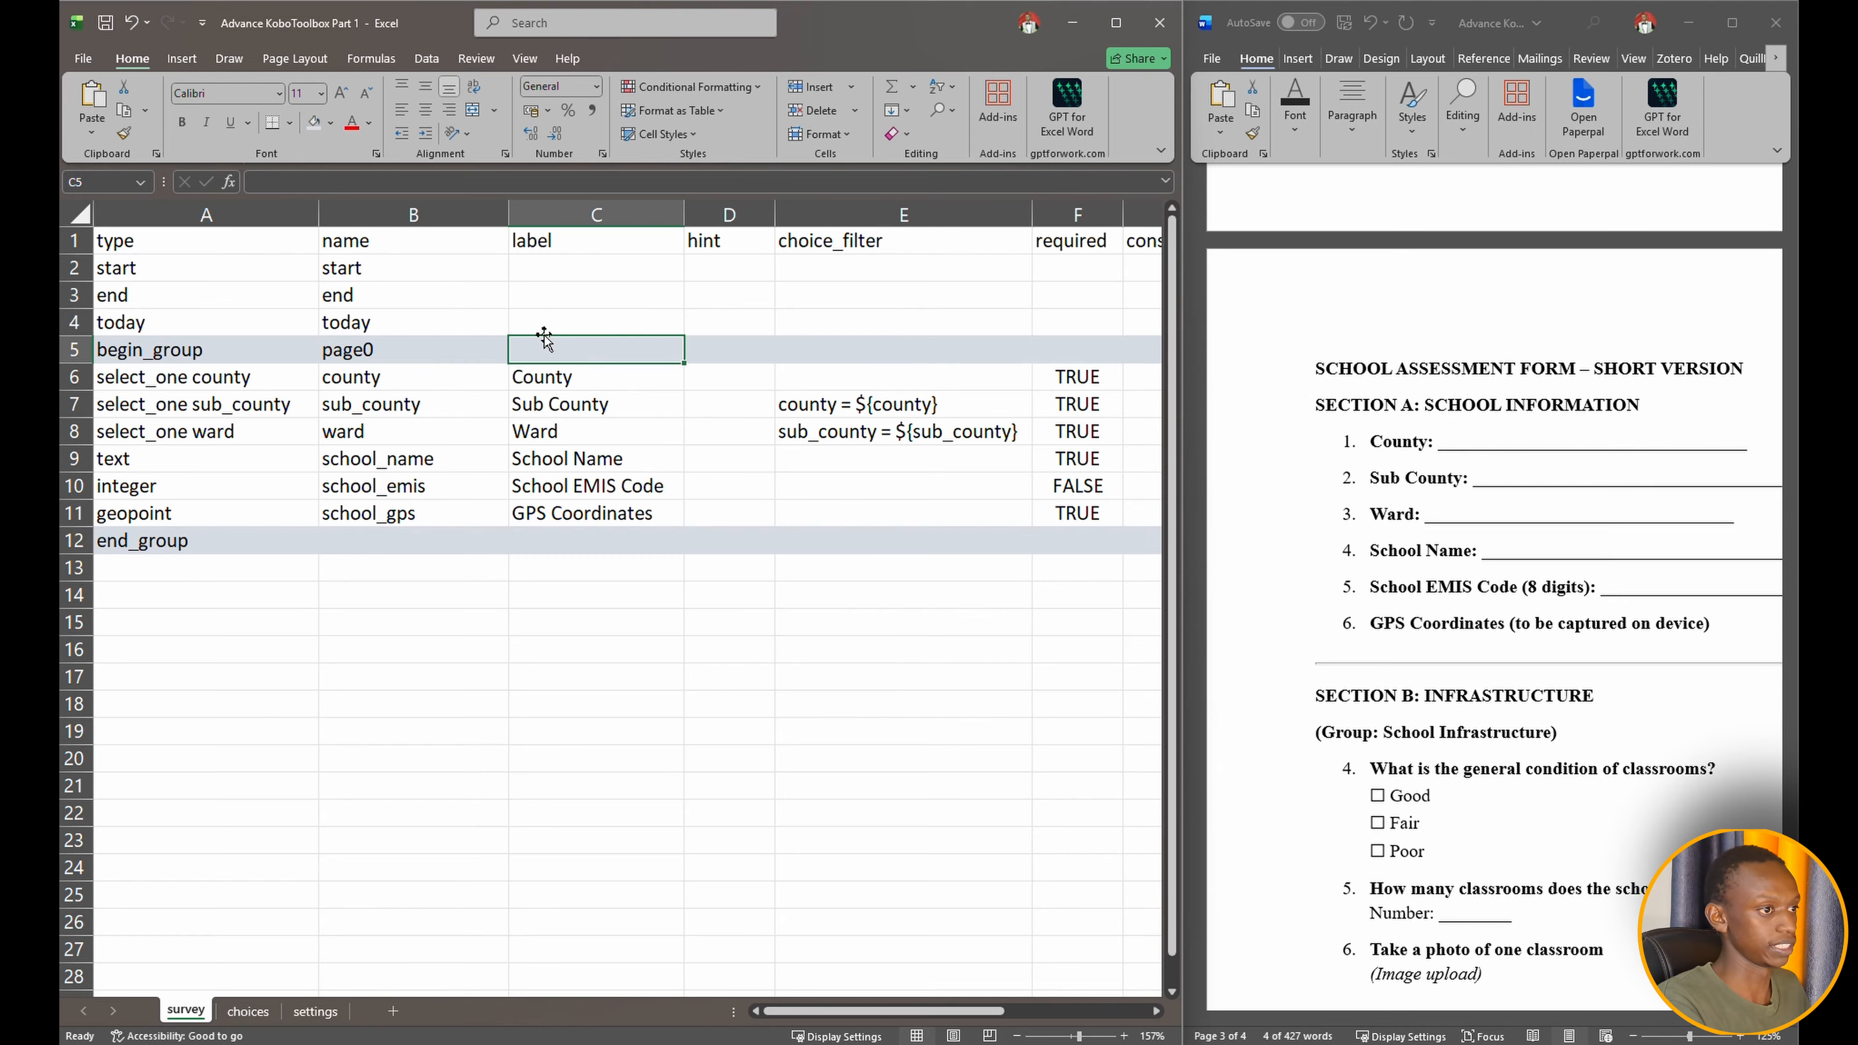
pyautogui.write('SECTION A: SCHOOL INFORMATION')
pyautogui.press('Return')
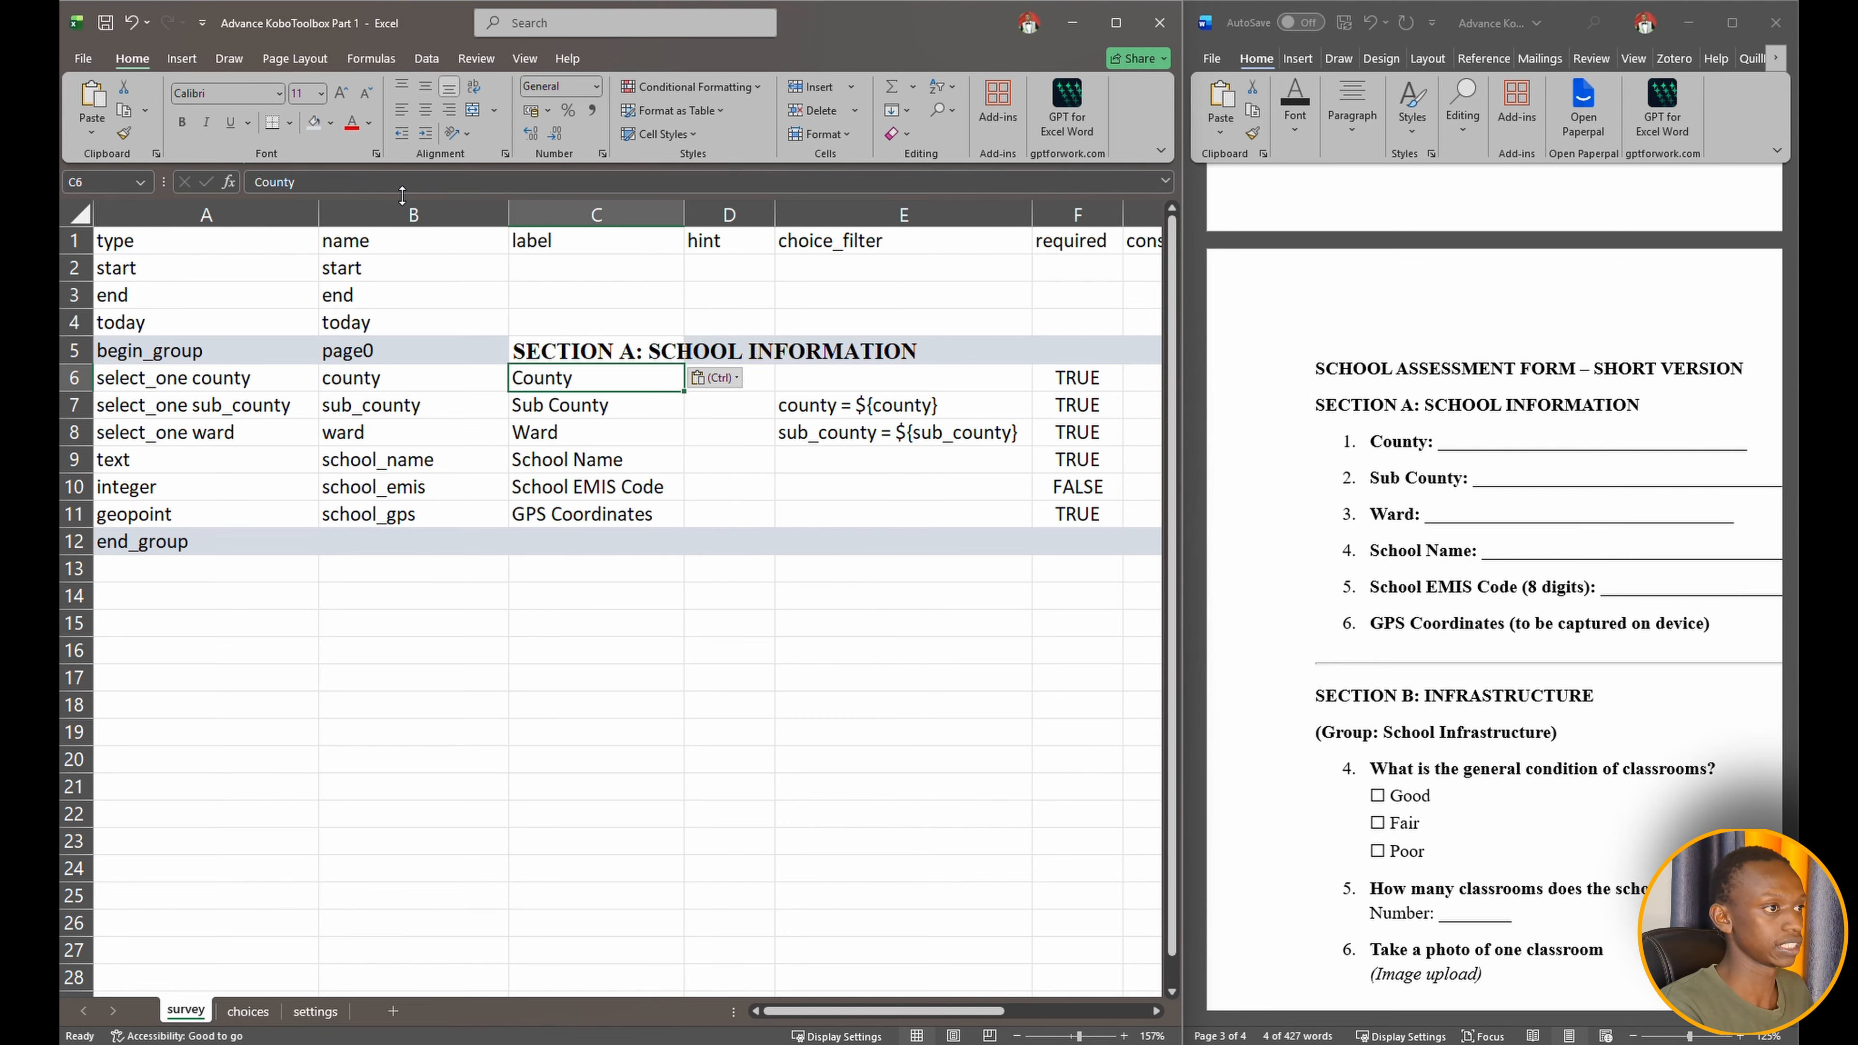
# Give the C5 heading the County cell's plain formatting and autofit column C.
pyautogui.click(572, 324)
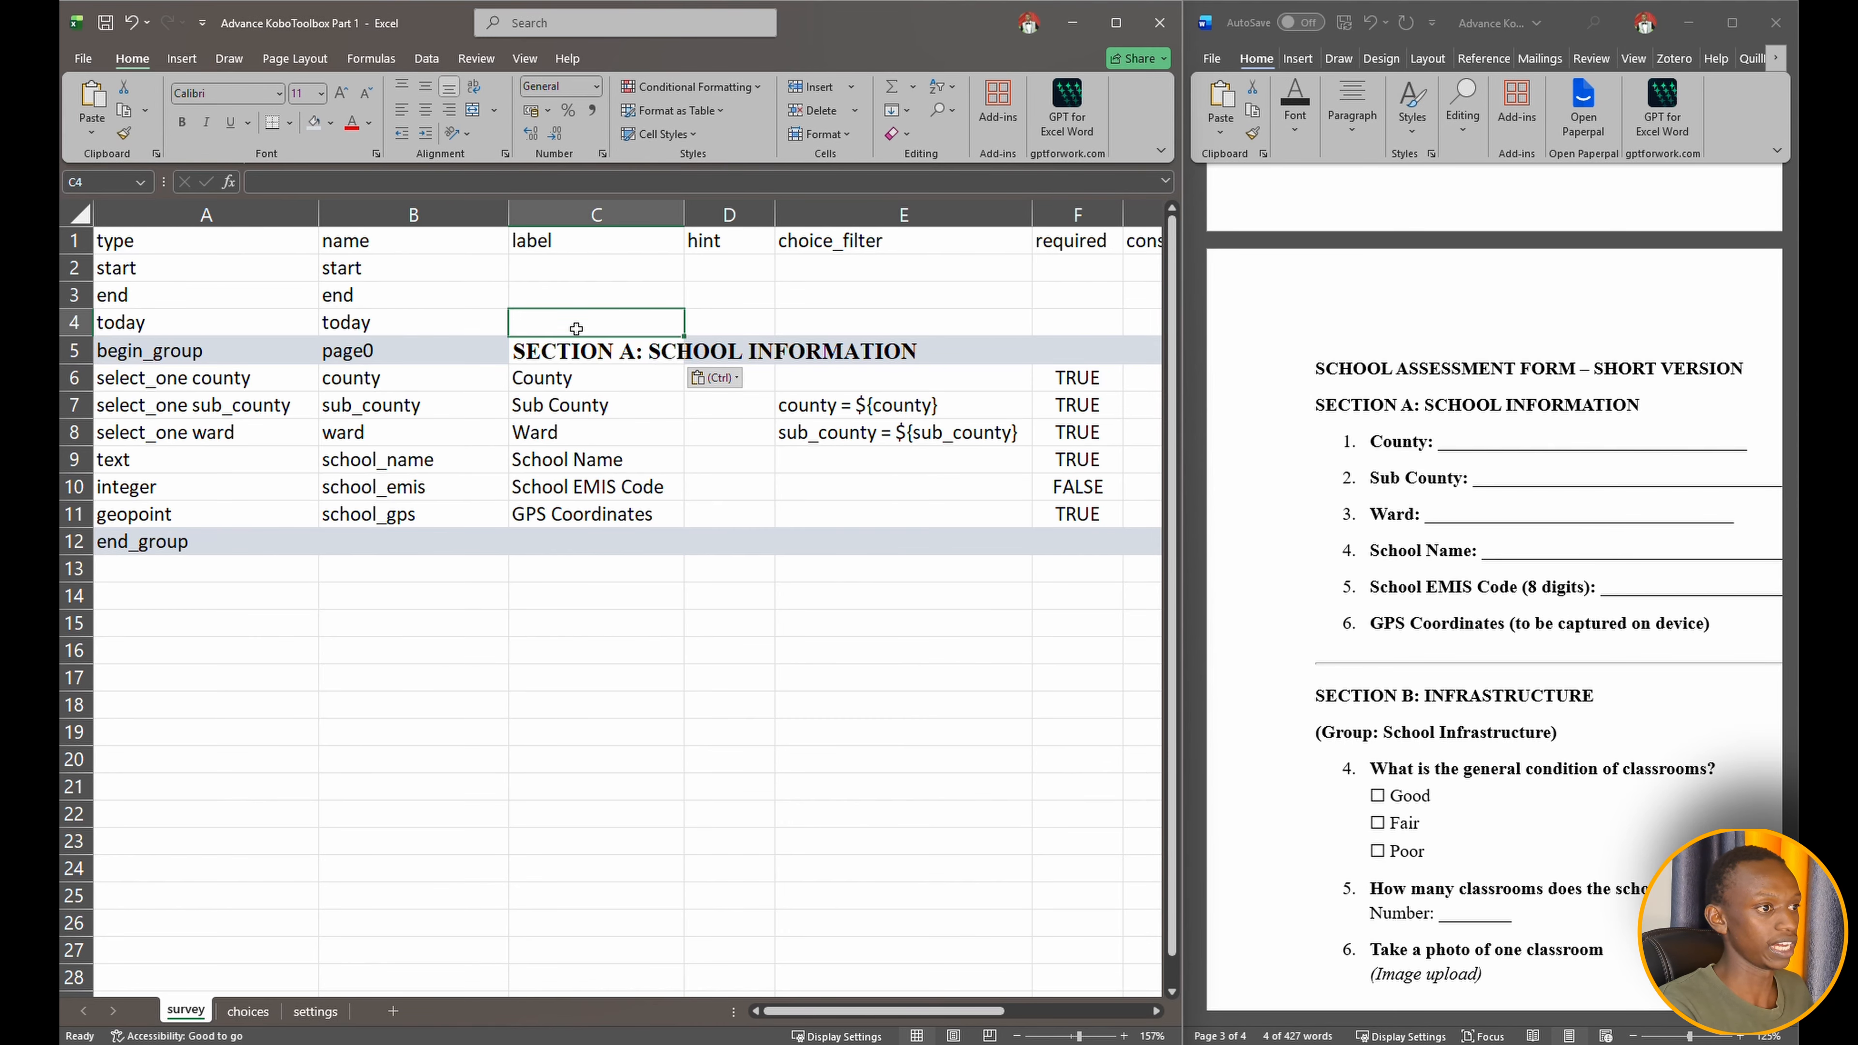
pyautogui.click(570, 356)
pyautogui.click(546, 380)
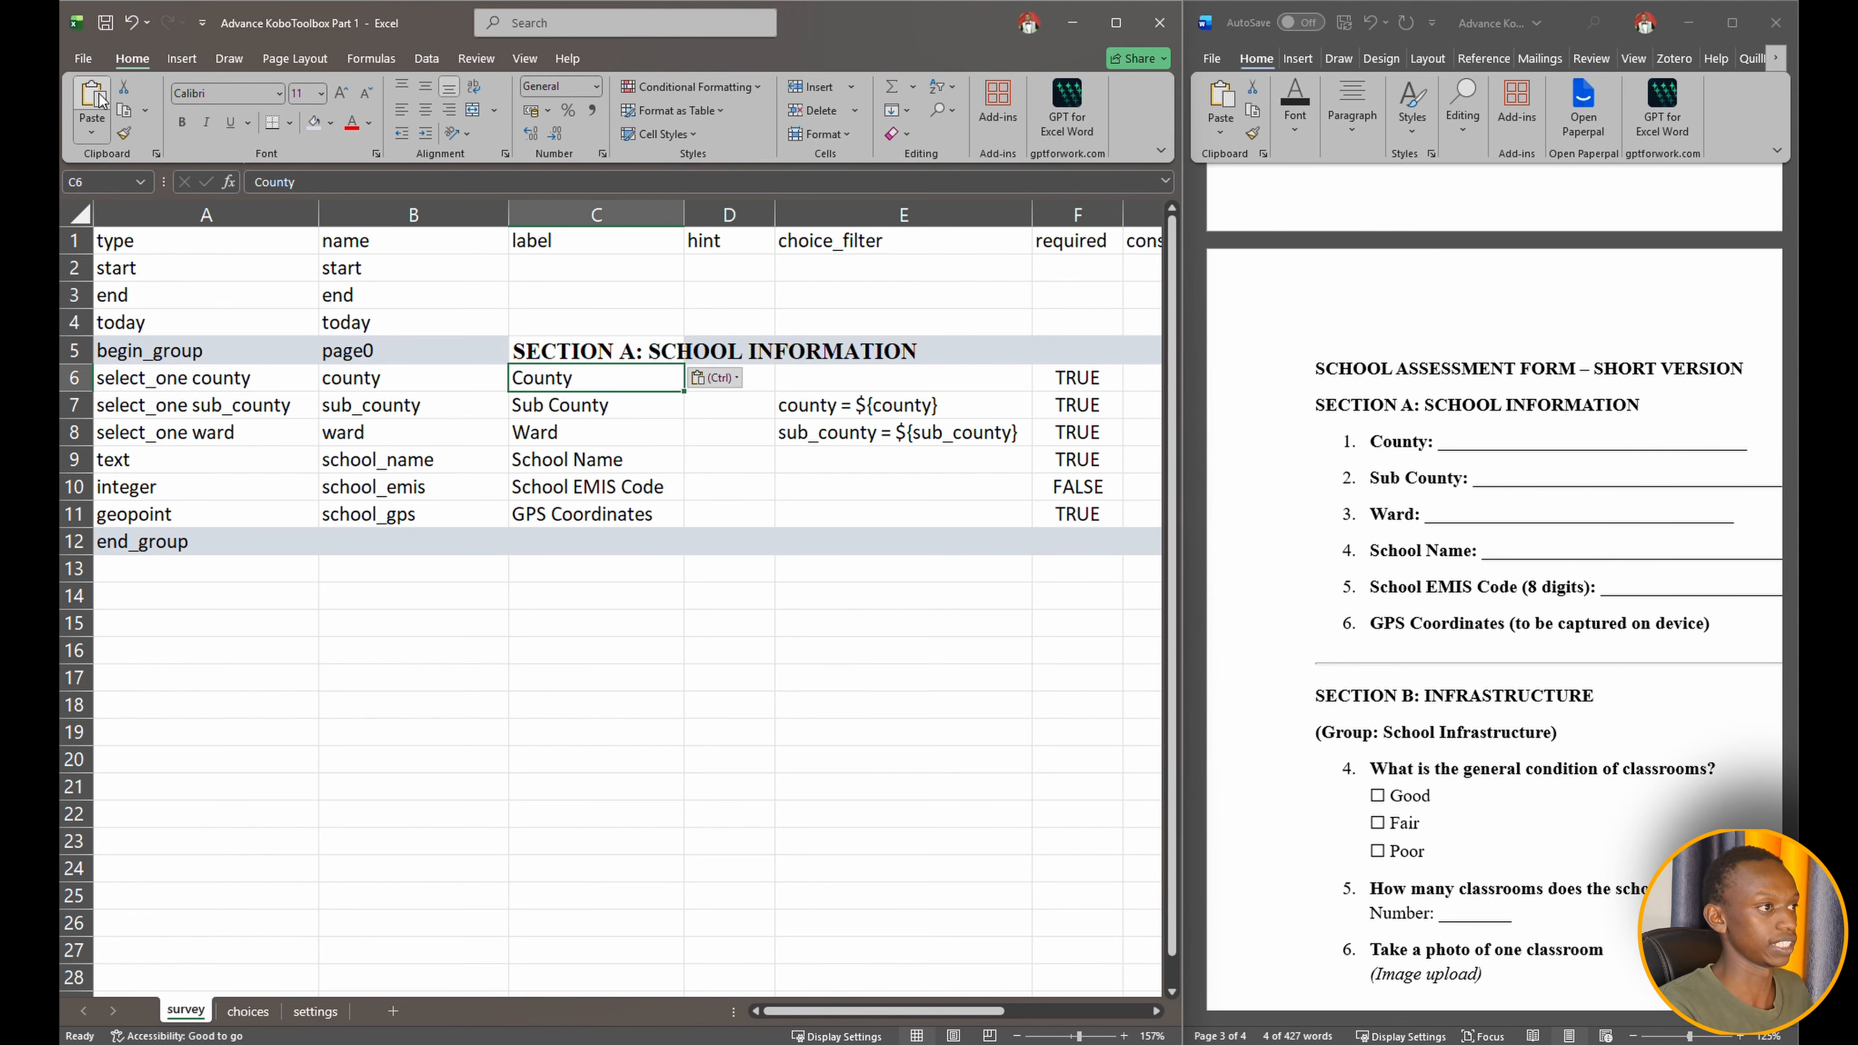
pyautogui.click(123, 133)
pyautogui.click(582, 350)
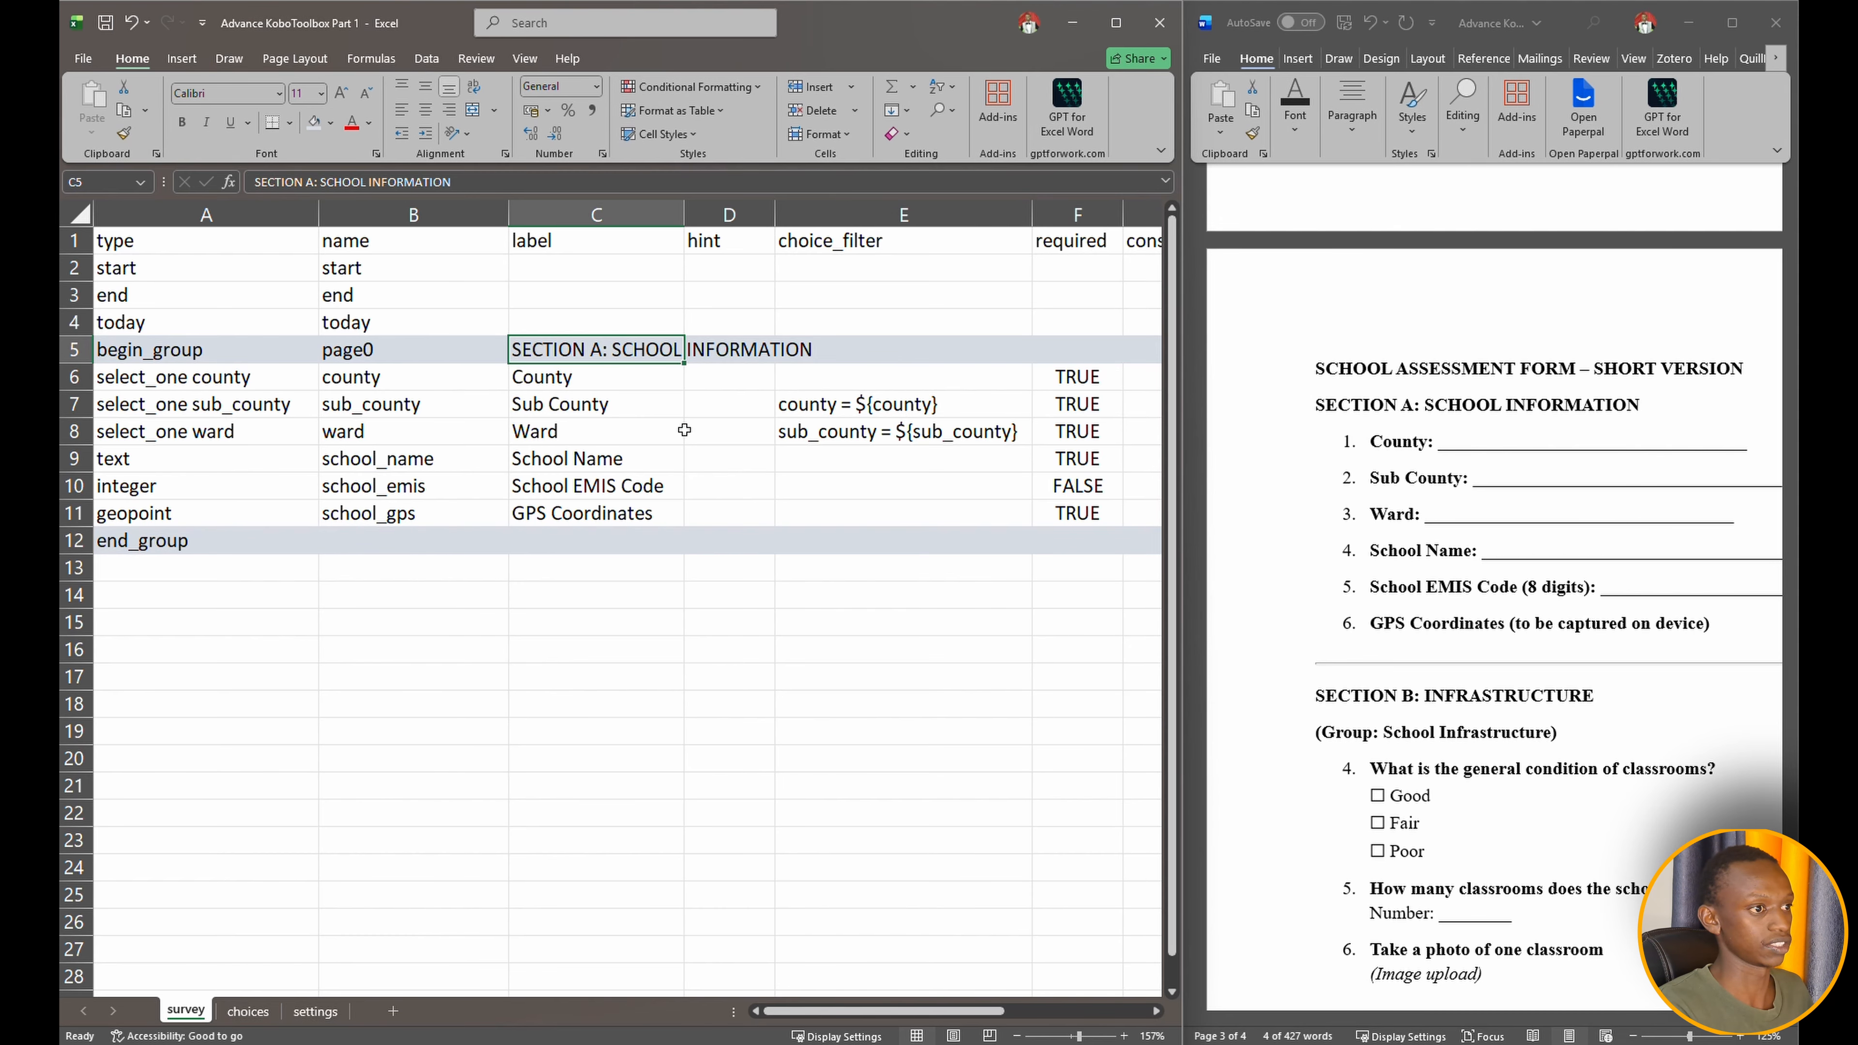
pyautogui.doubleClick(684, 214)
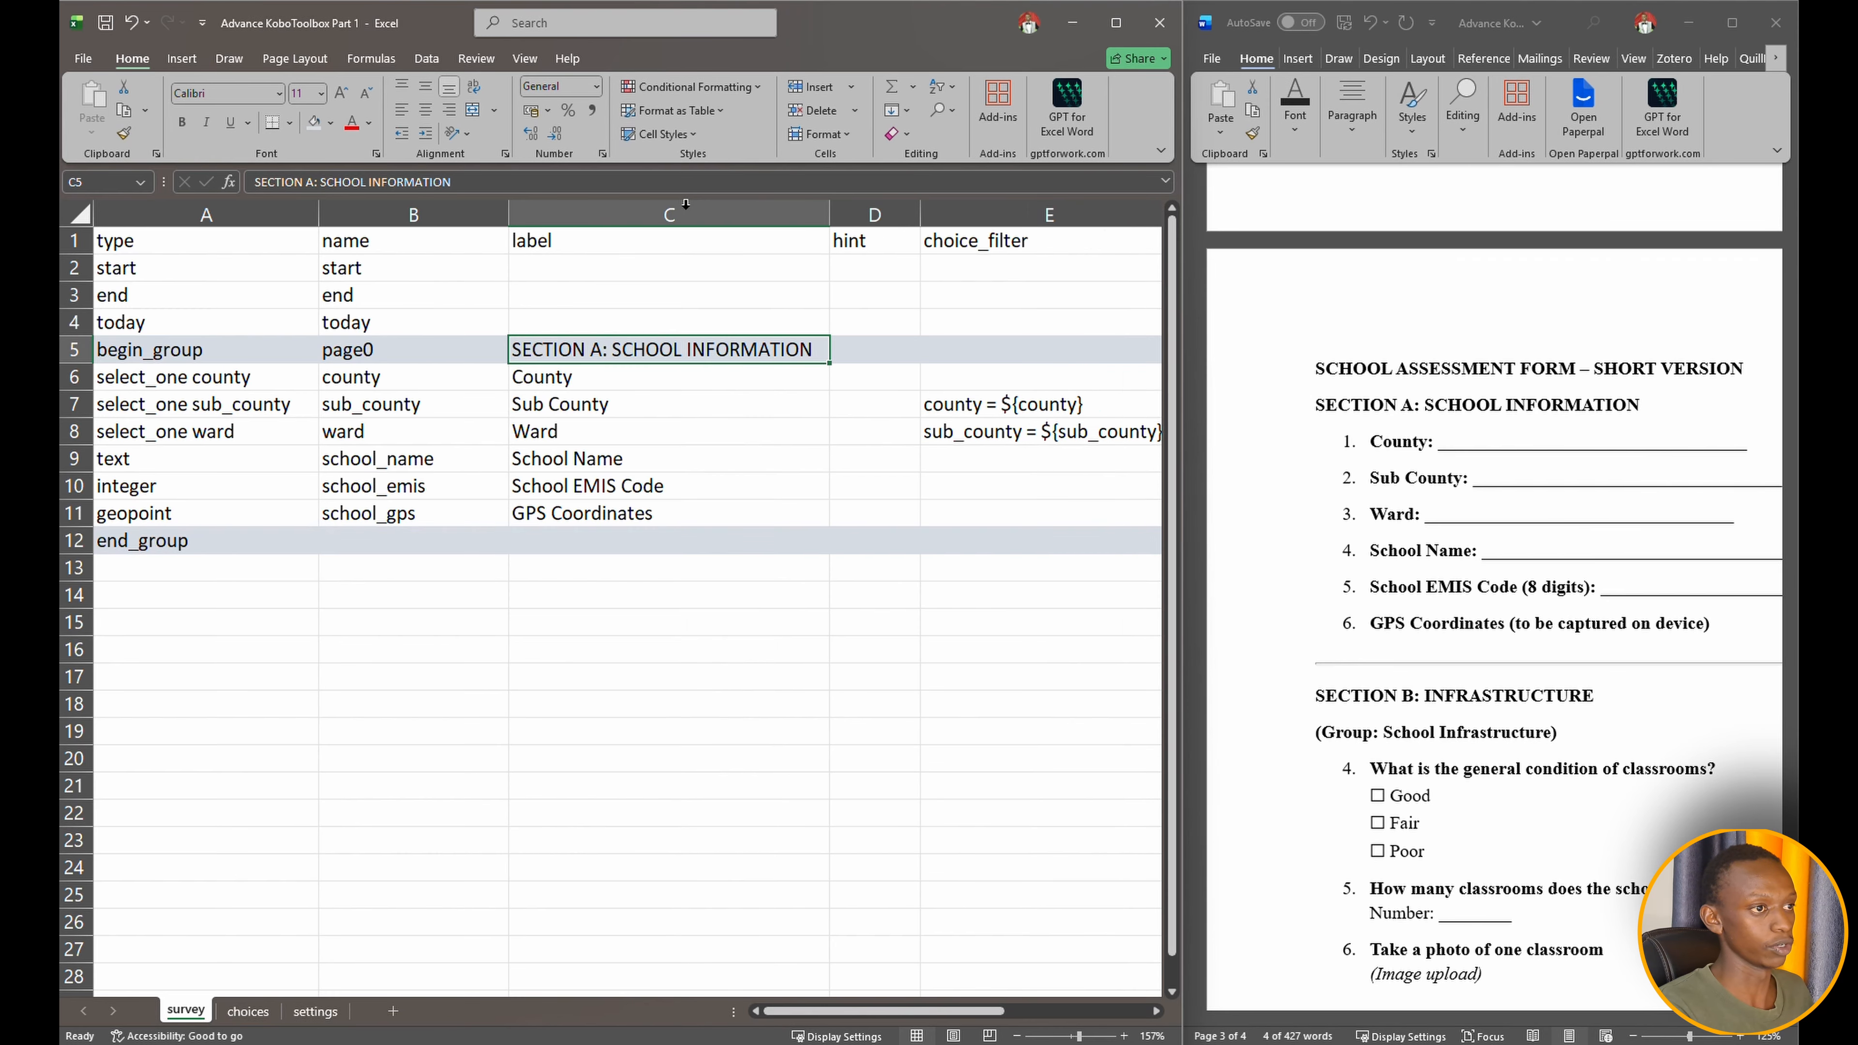
pyautogui.scroll(-1, 746, 552)
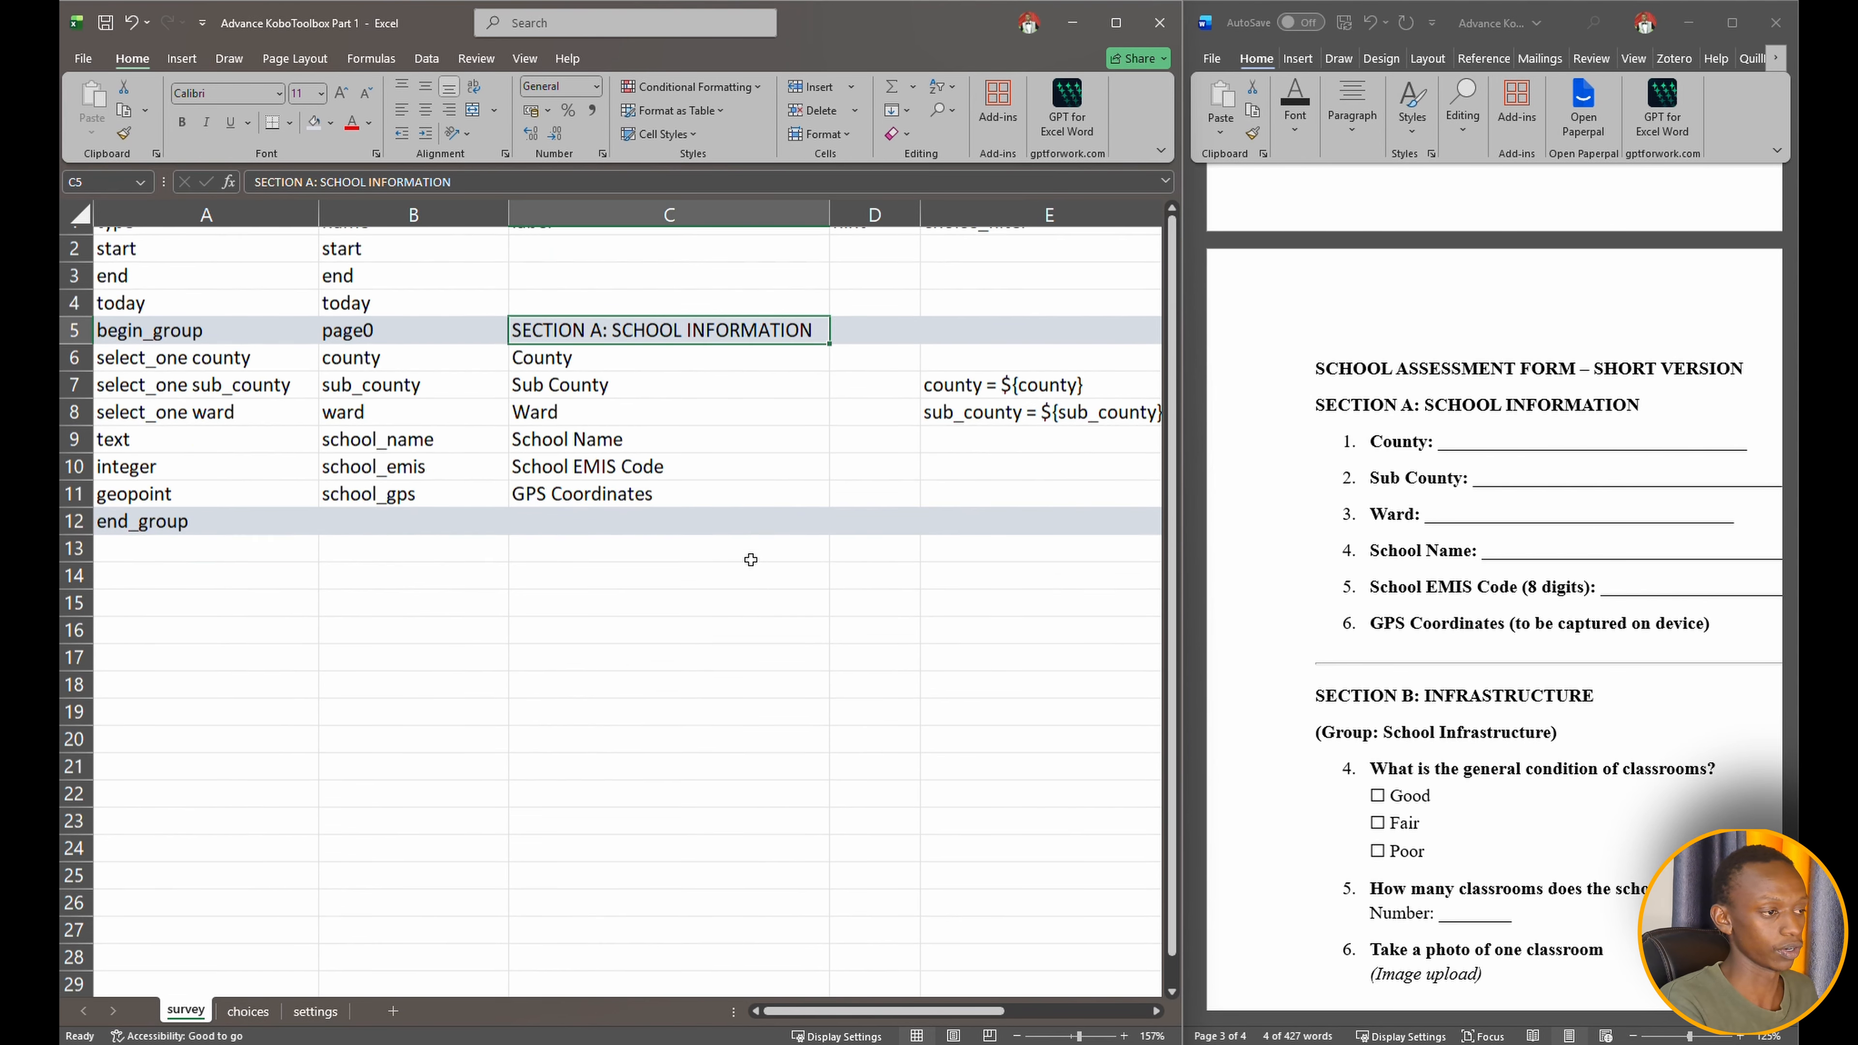
# Start a second group in row 13 with begin_group named page1.
pyautogui.click(185, 508)
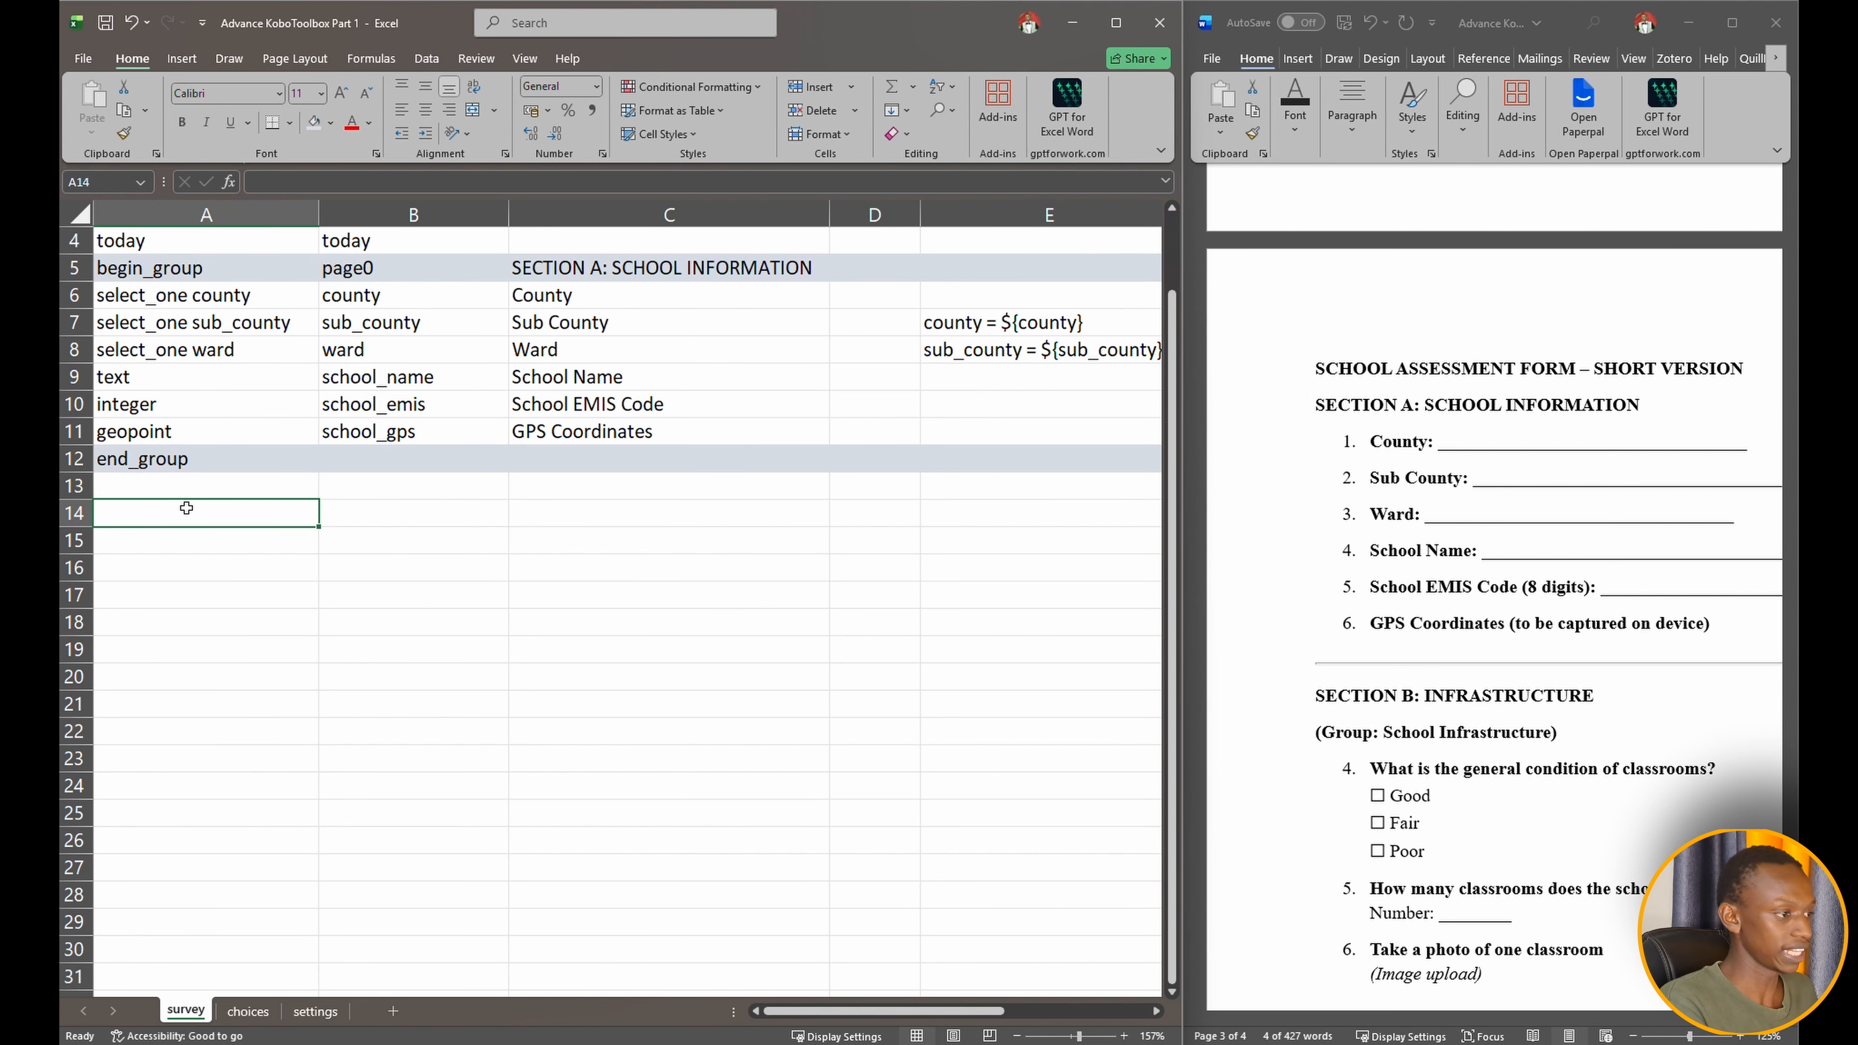
pyautogui.write('b')
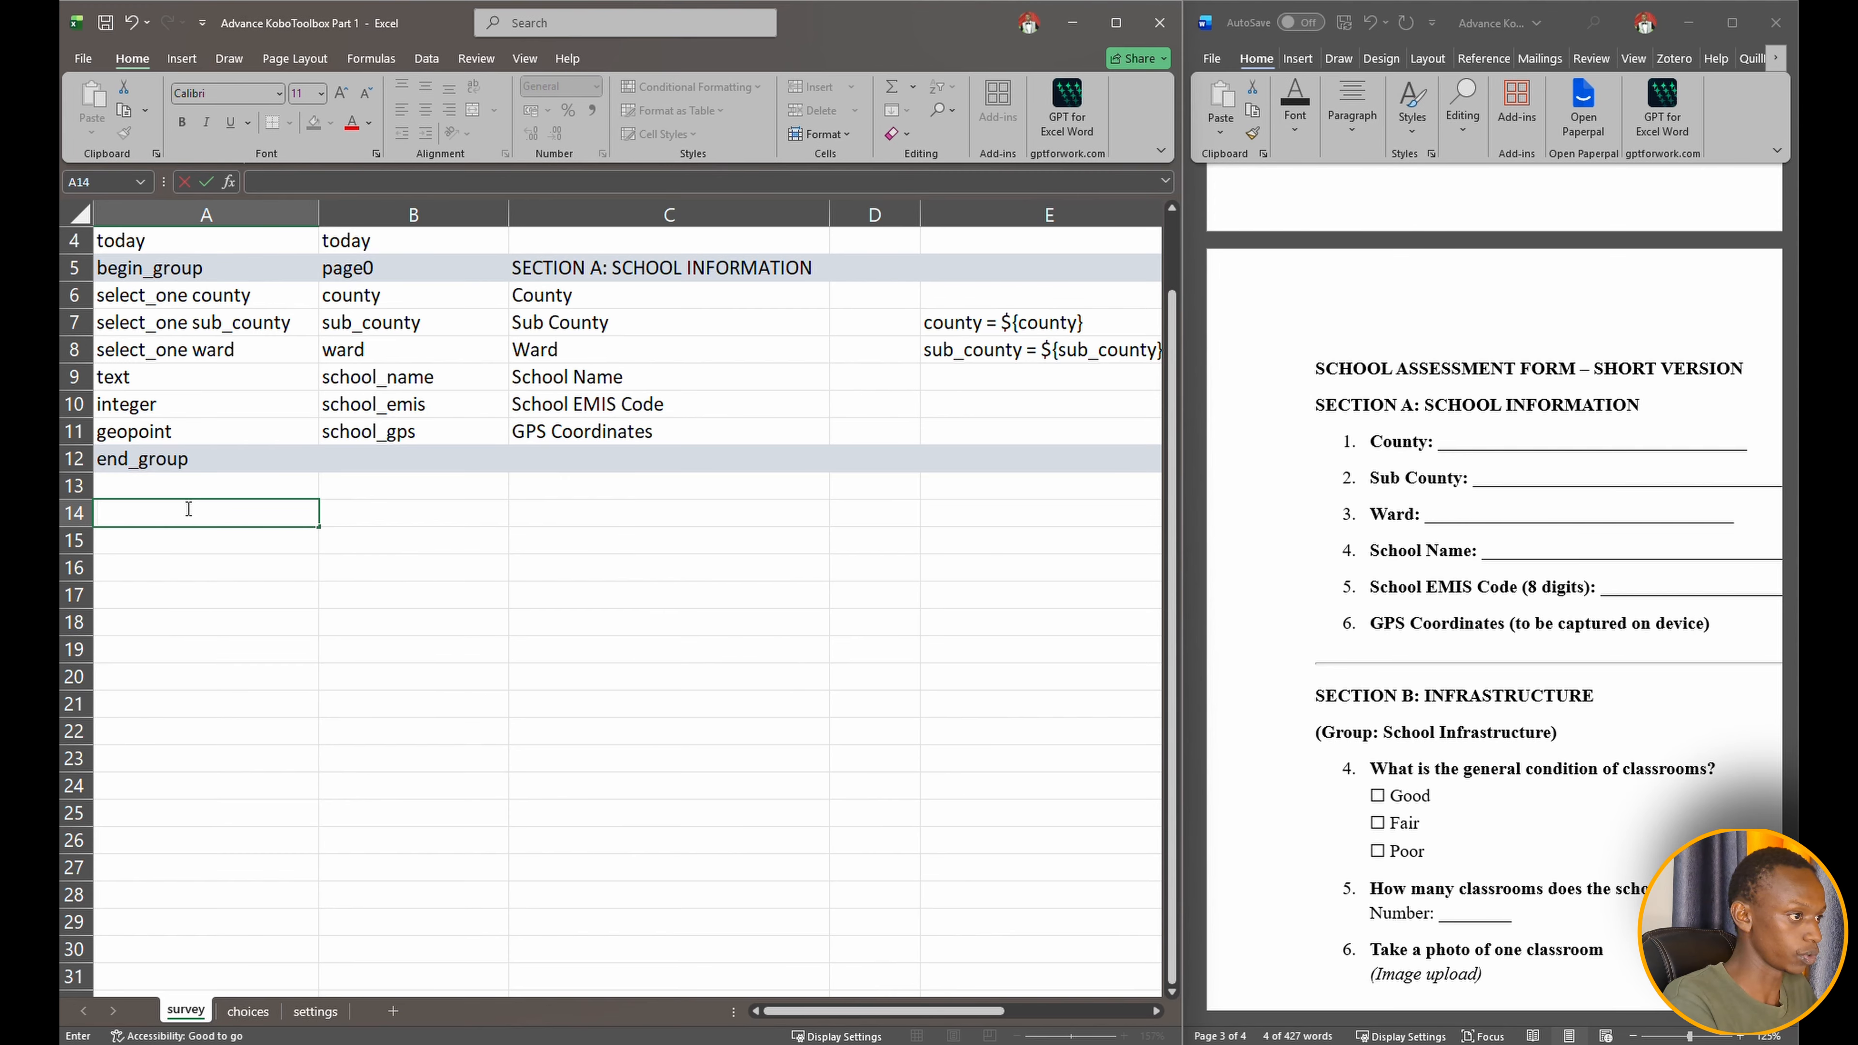
pyautogui.press('Up')
pyautogui.write('begin')
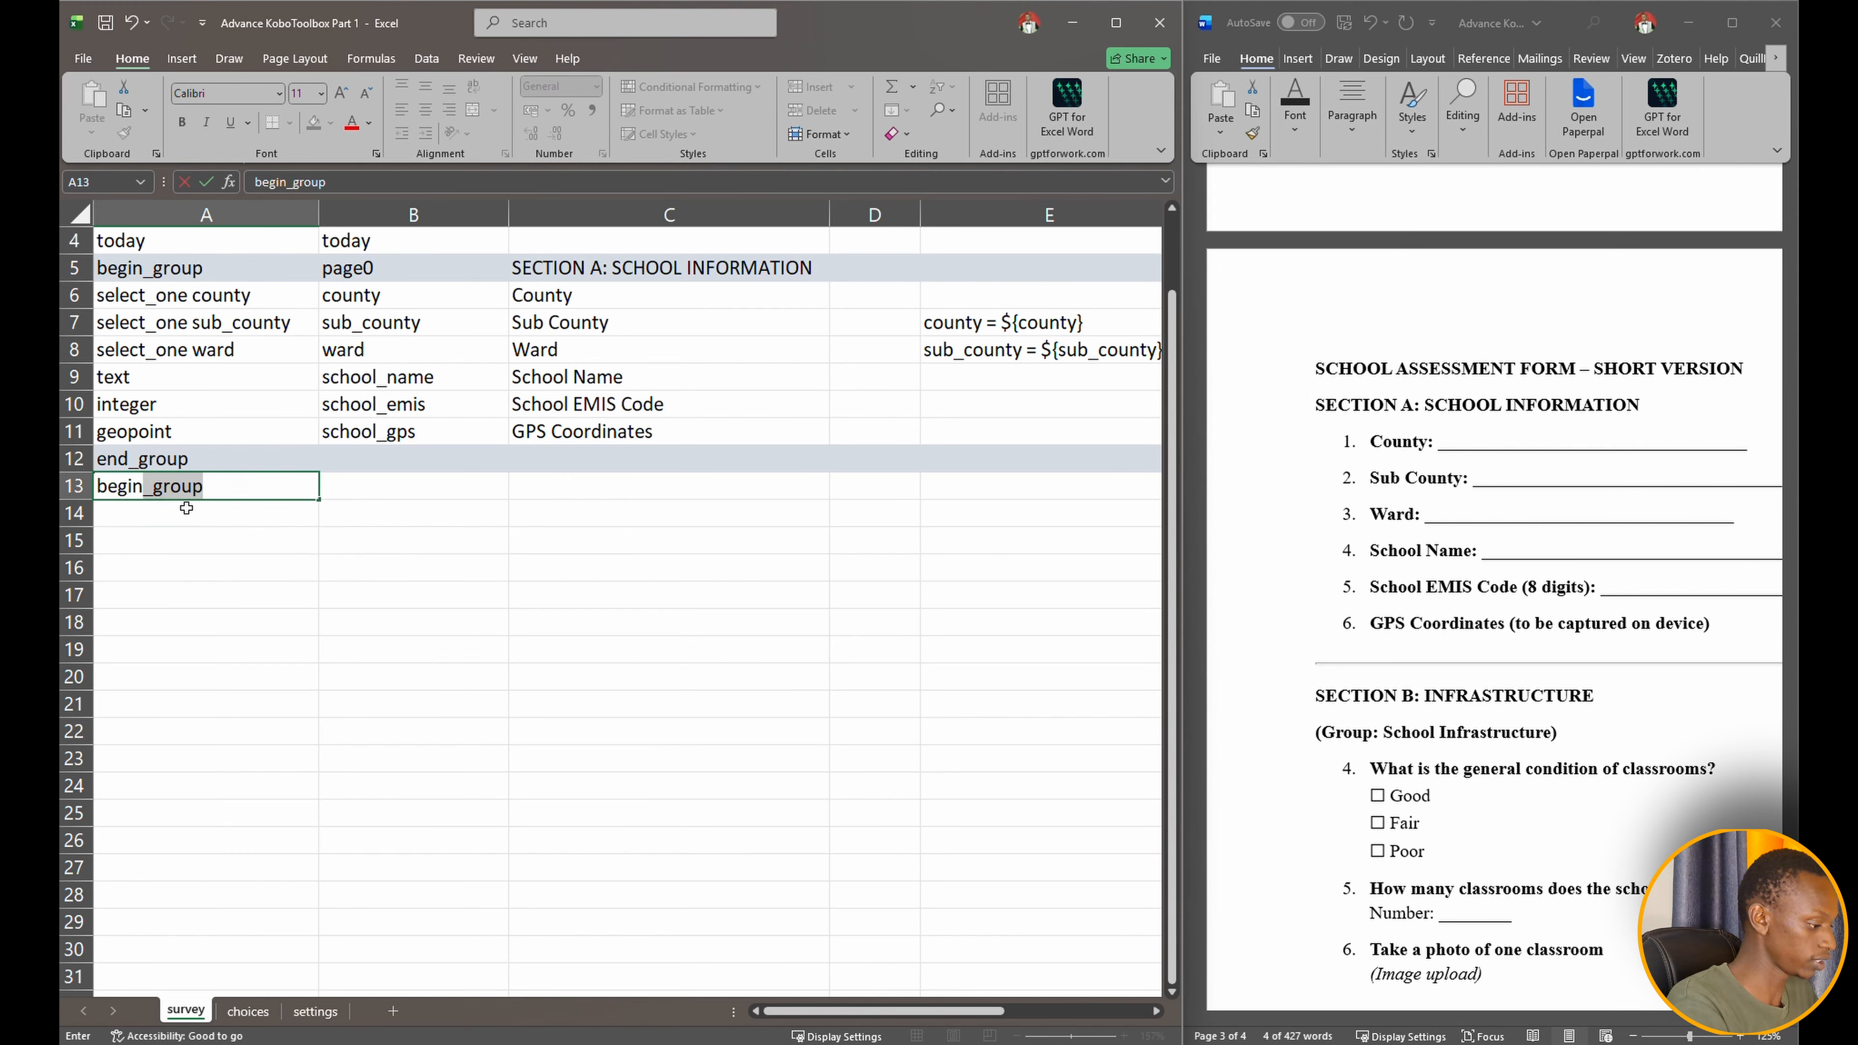
pyautogui.write('_g')
pyautogui.press('BackSpace')
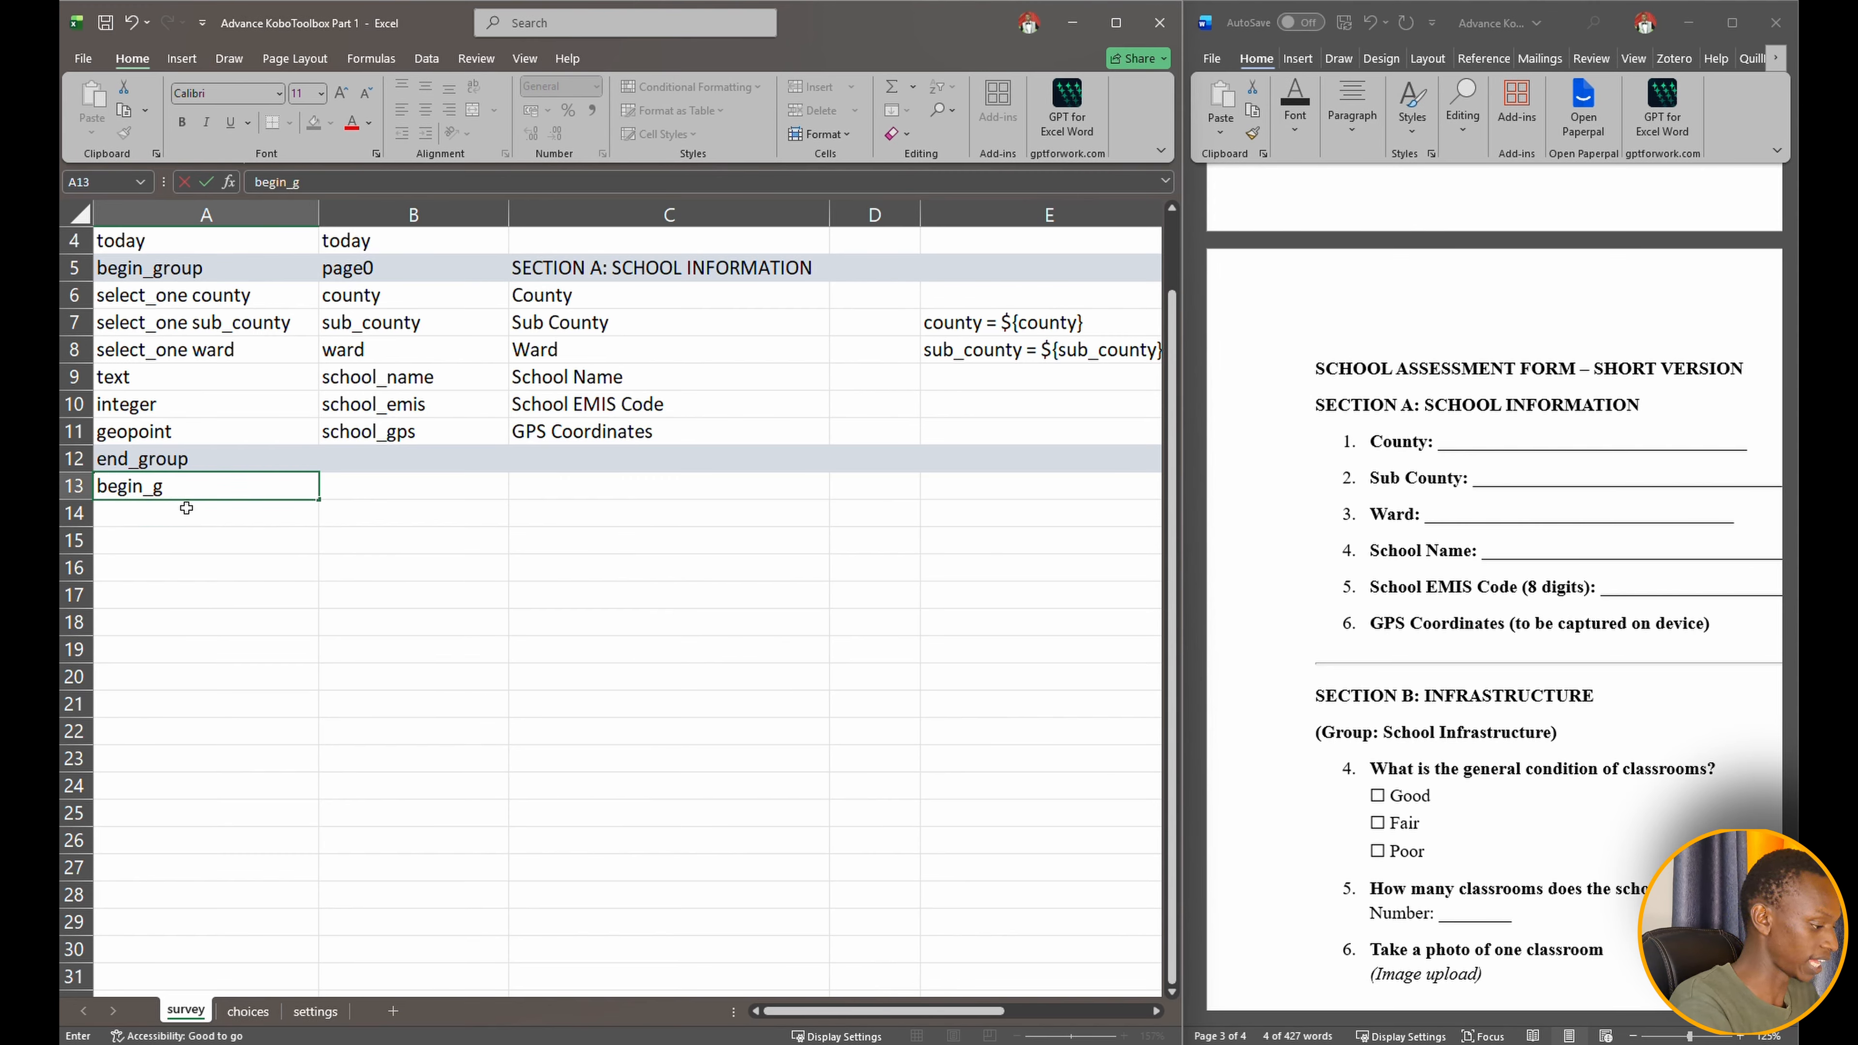
pyautogui.write('roup')
pyautogui.press('Return')
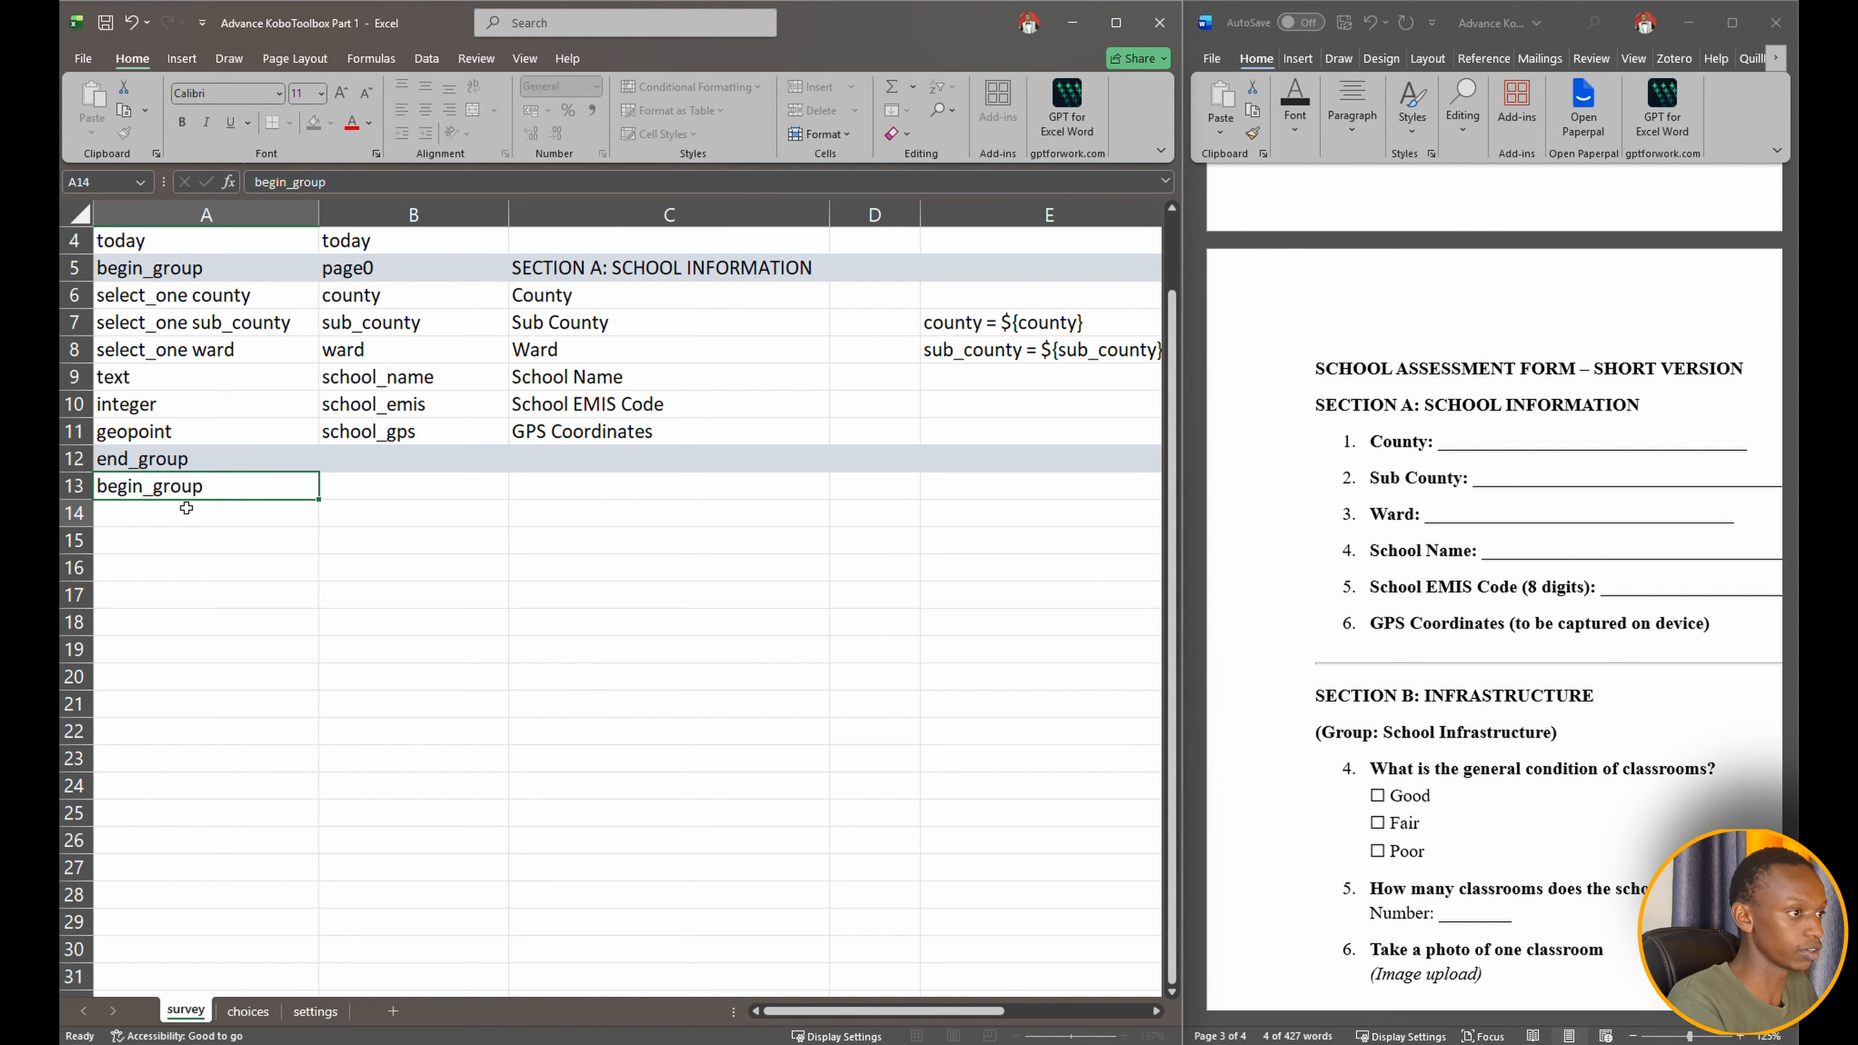
pyautogui.press('Tab')
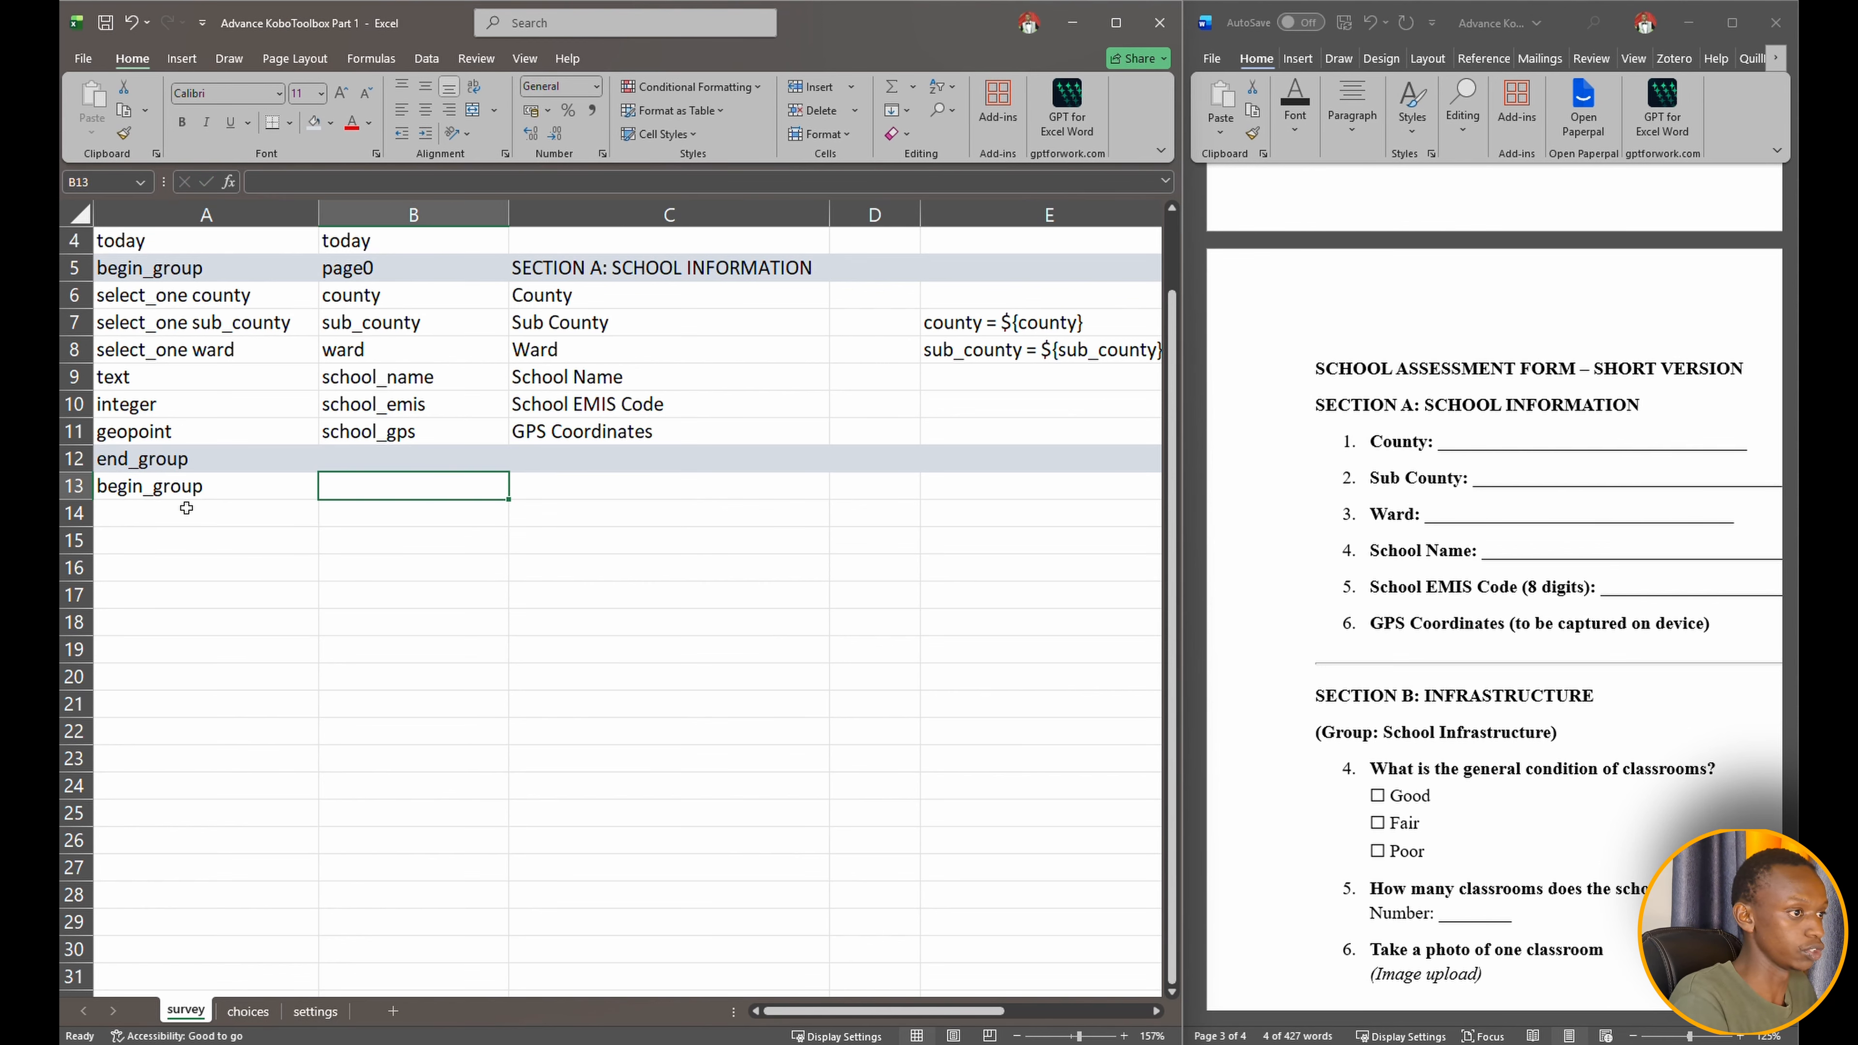
pyautogui.write('page1')
pyautogui.press('Return')
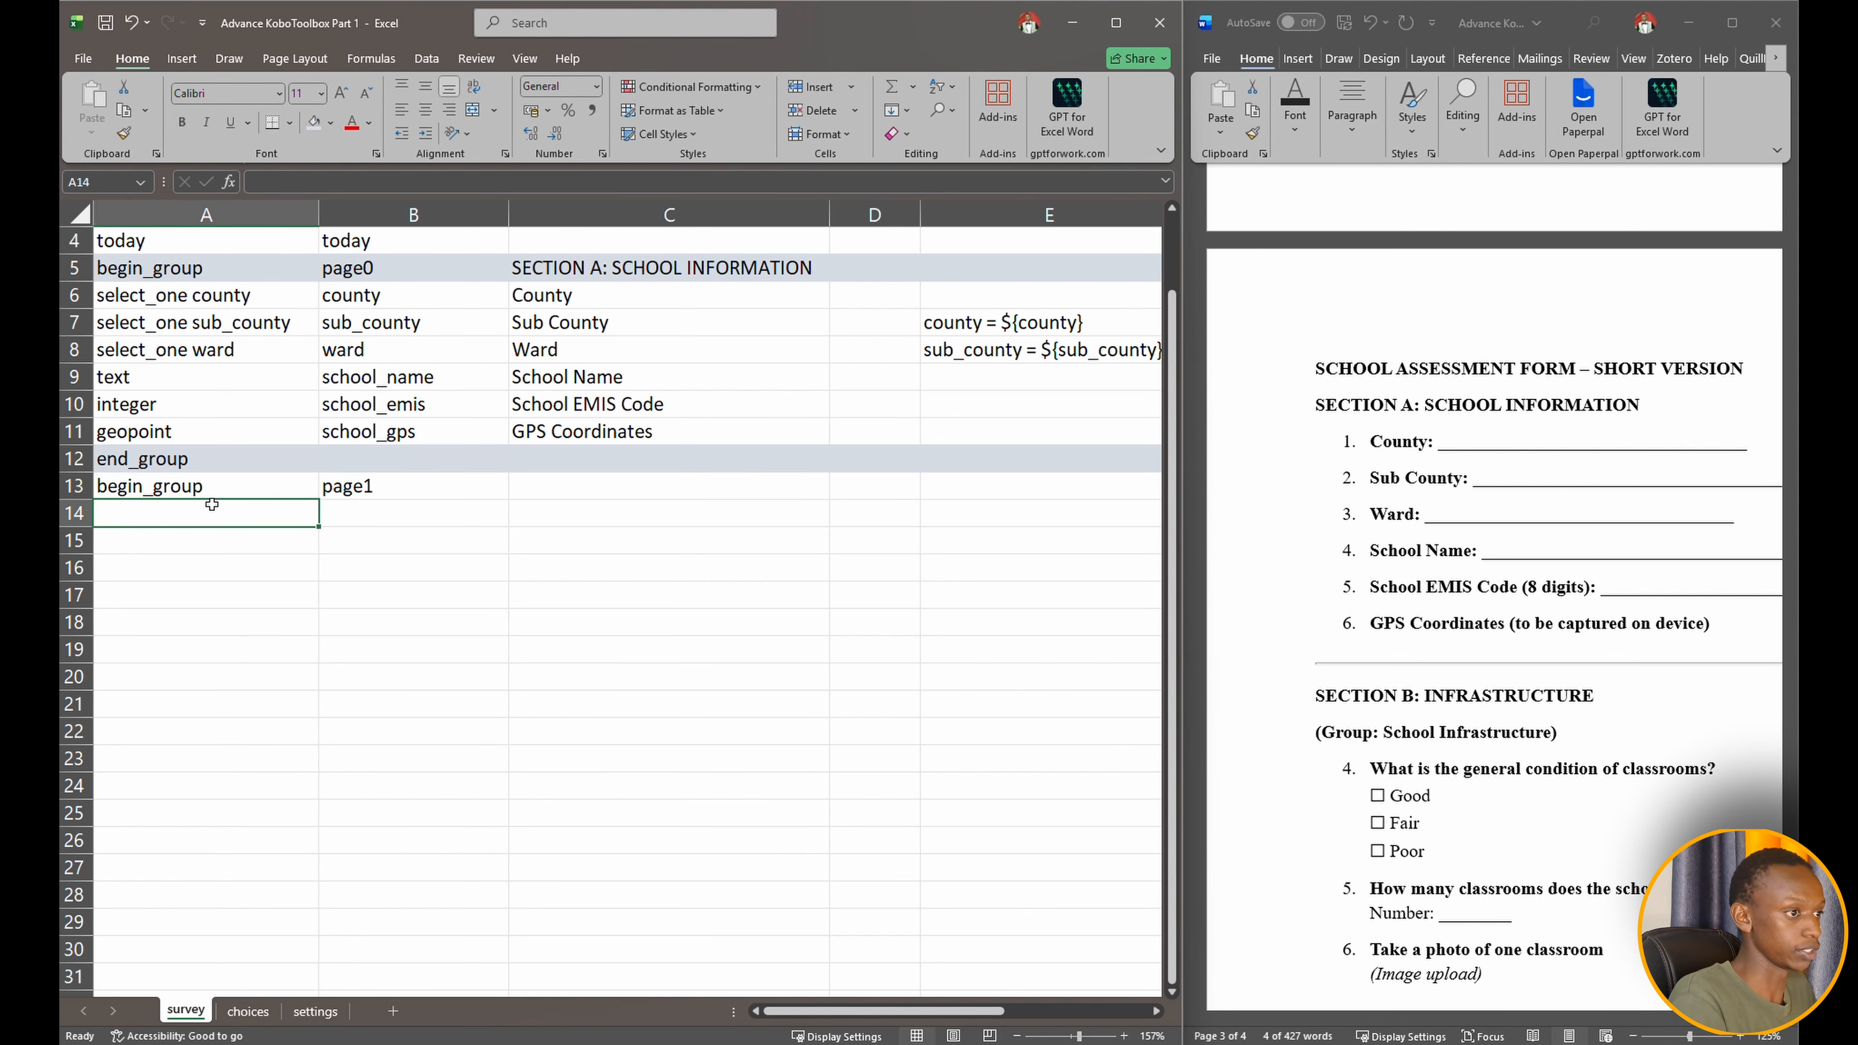
pyautogui.scroll(-15, 1634, 509)
pyautogui.scroll(5, 1634, 508)
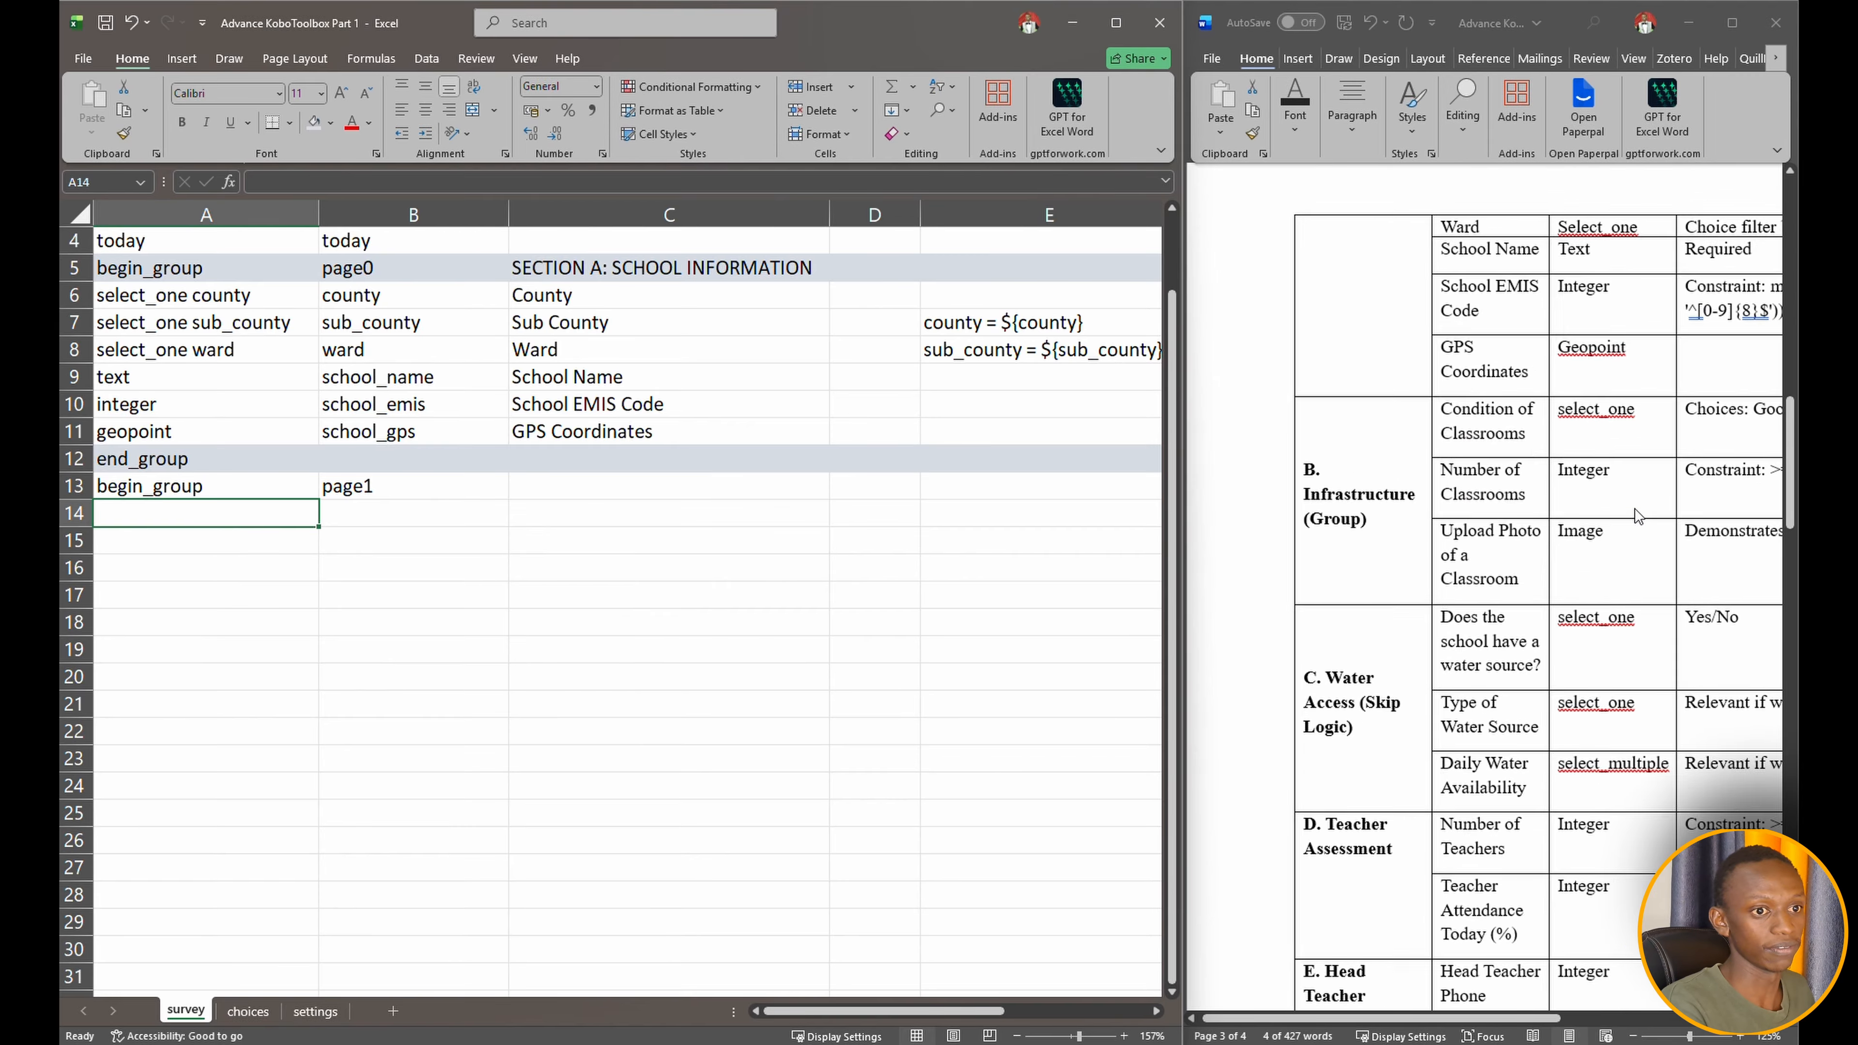
# Copy the Condition and Number of Classrooms rows from the Word table for cell C14.
pyautogui.click(1379, 474)
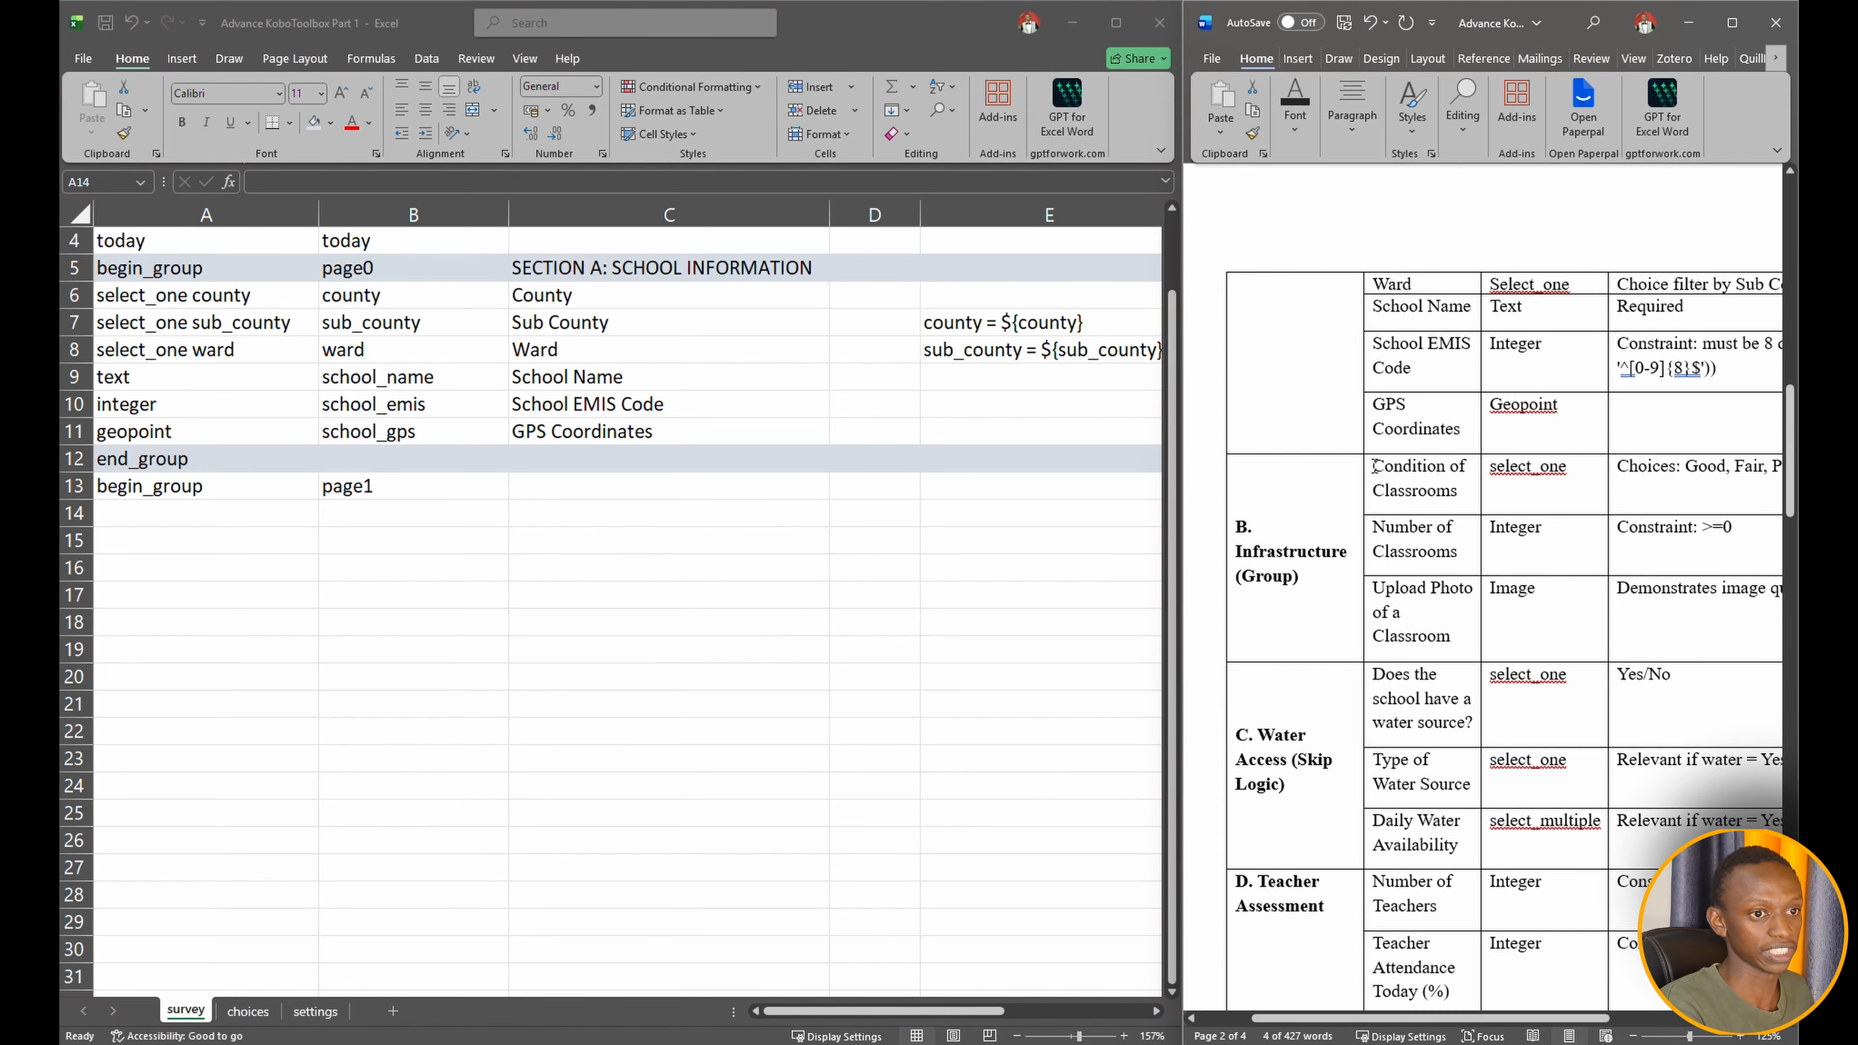
pyautogui.moveTo(1375, 472); pyautogui.dragTo(1417, 614)
pyautogui.hotkey('ctrl', 'c')
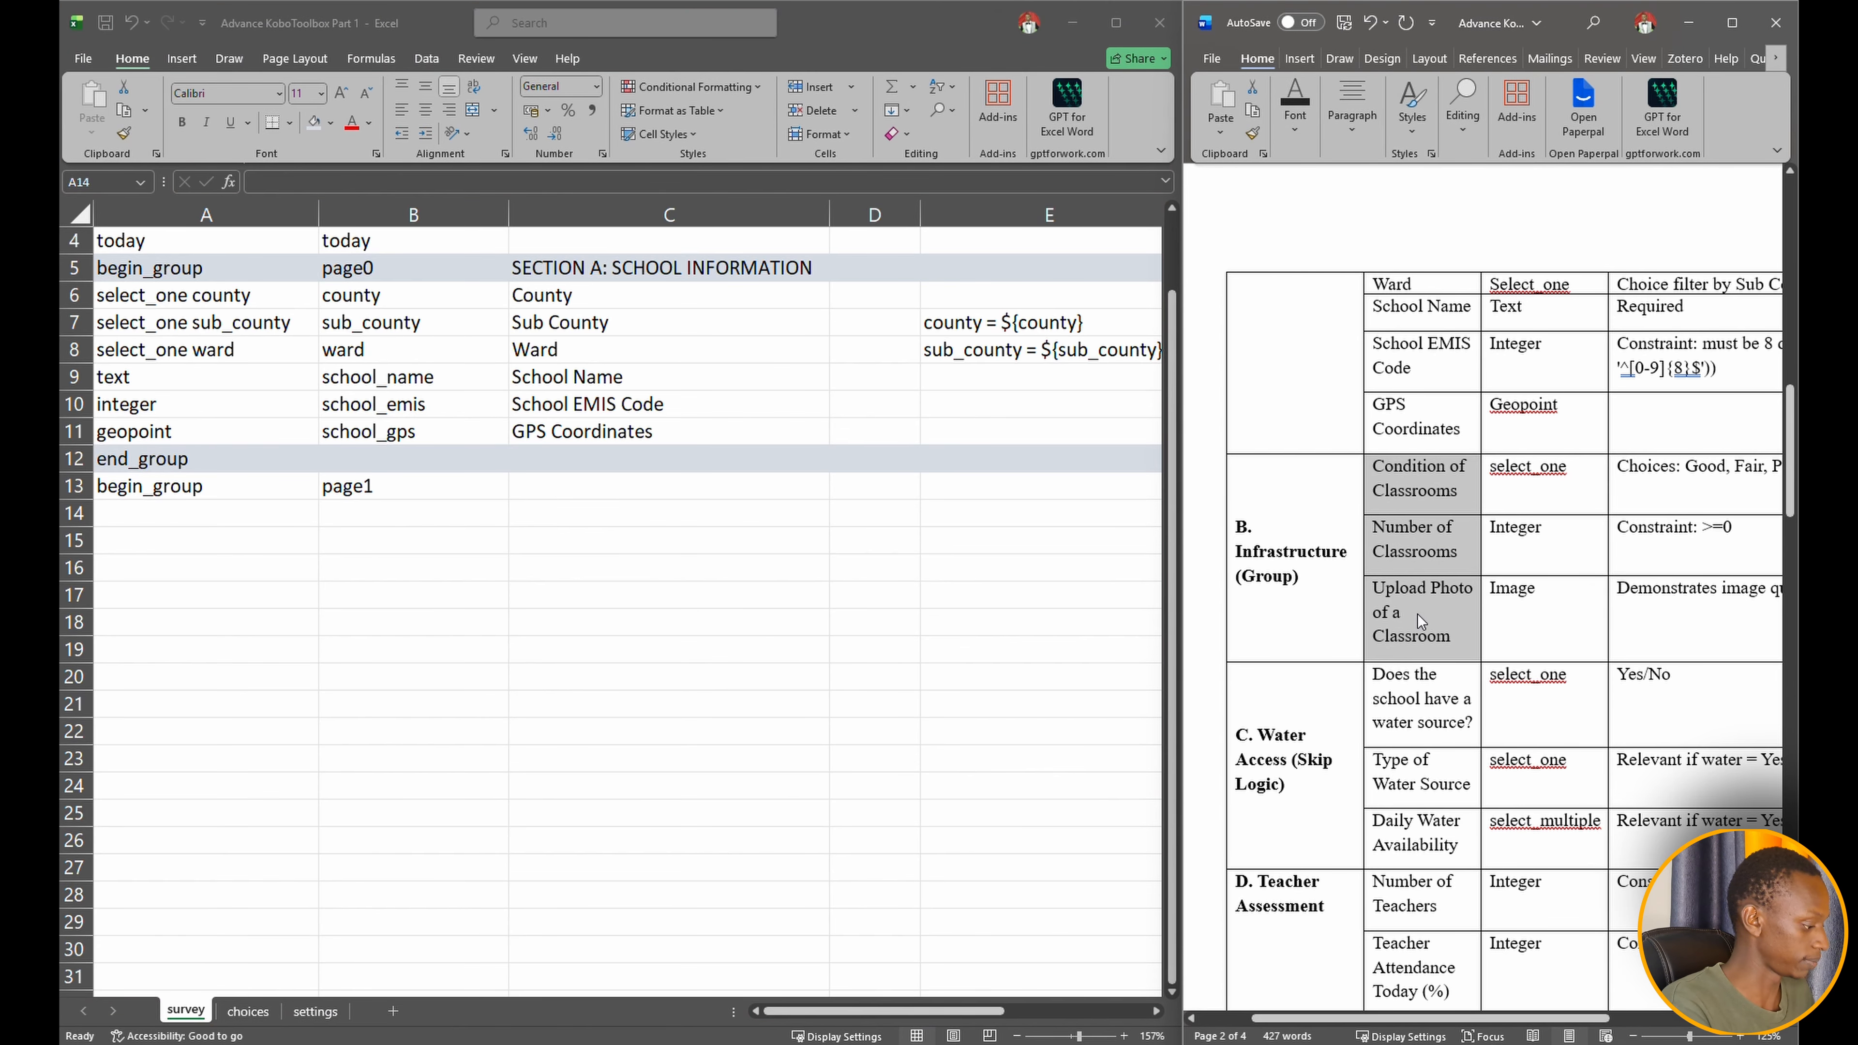
pyautogui.click(541, 505)
pyautogui.click(543, 509)
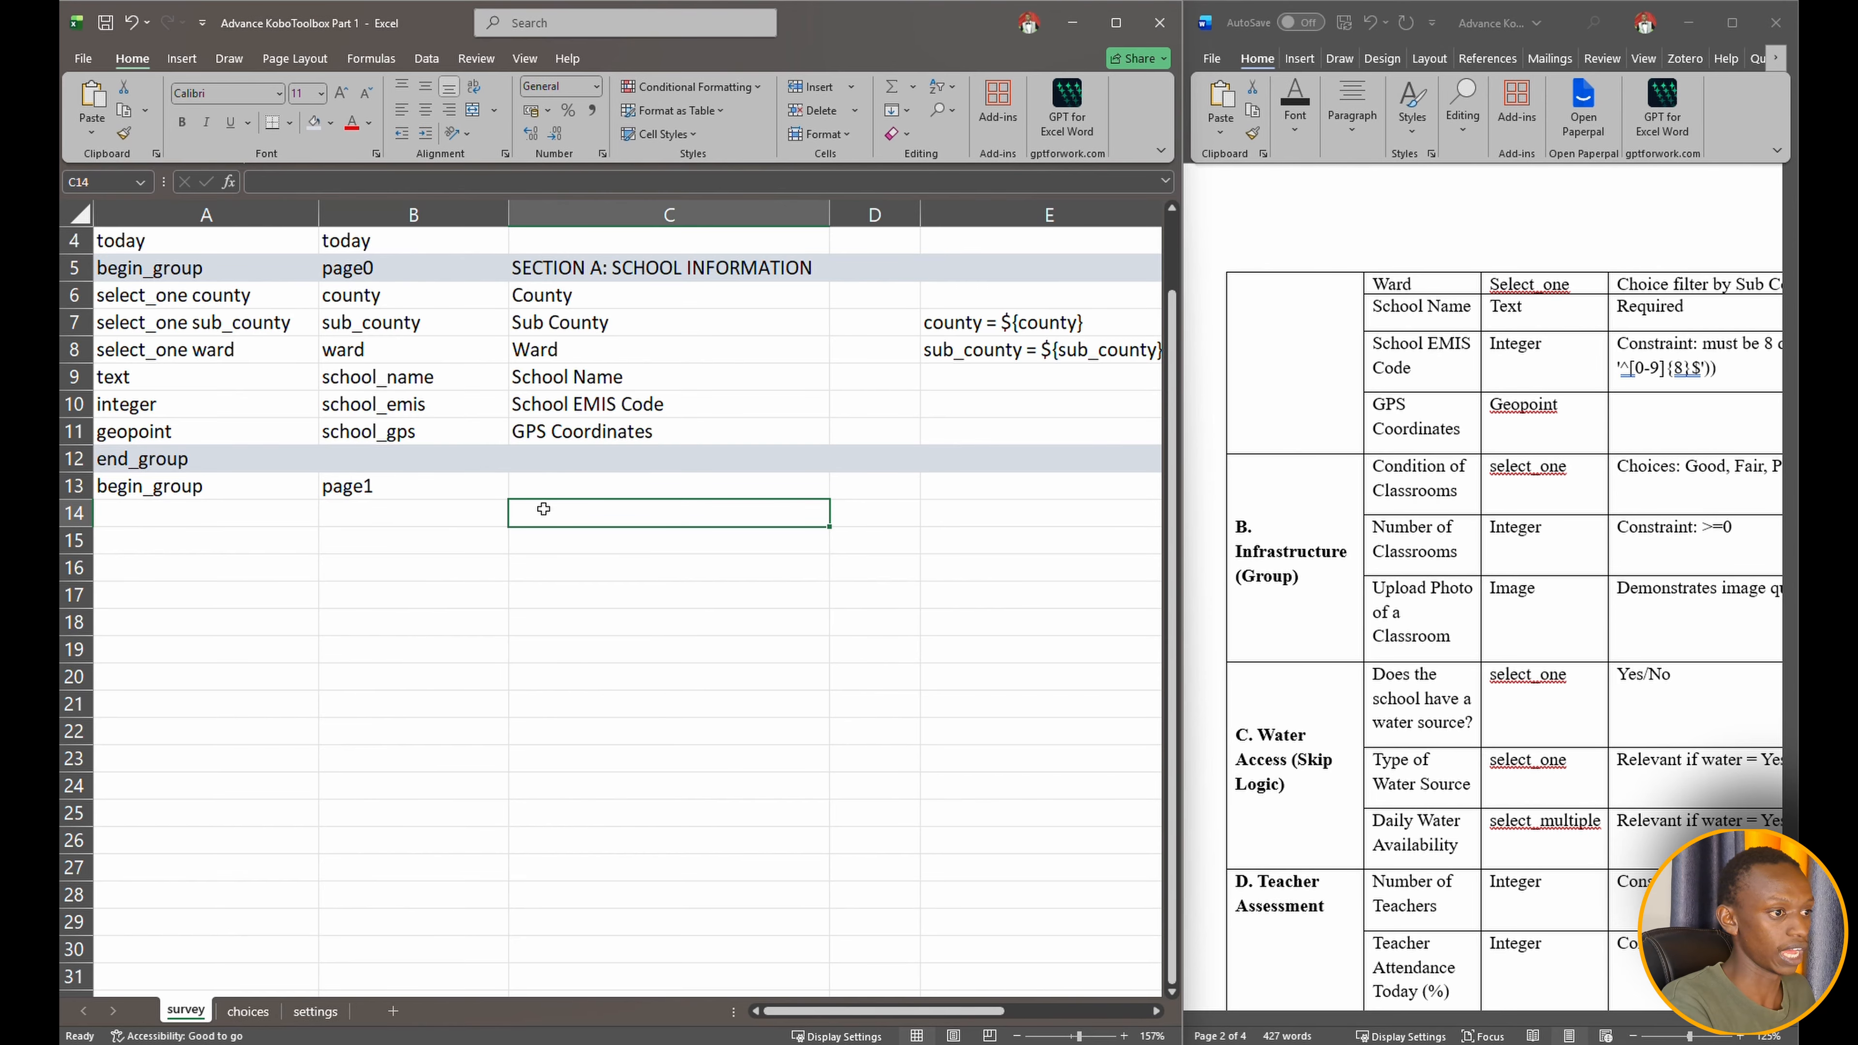
pyautogui.click(92, 132)
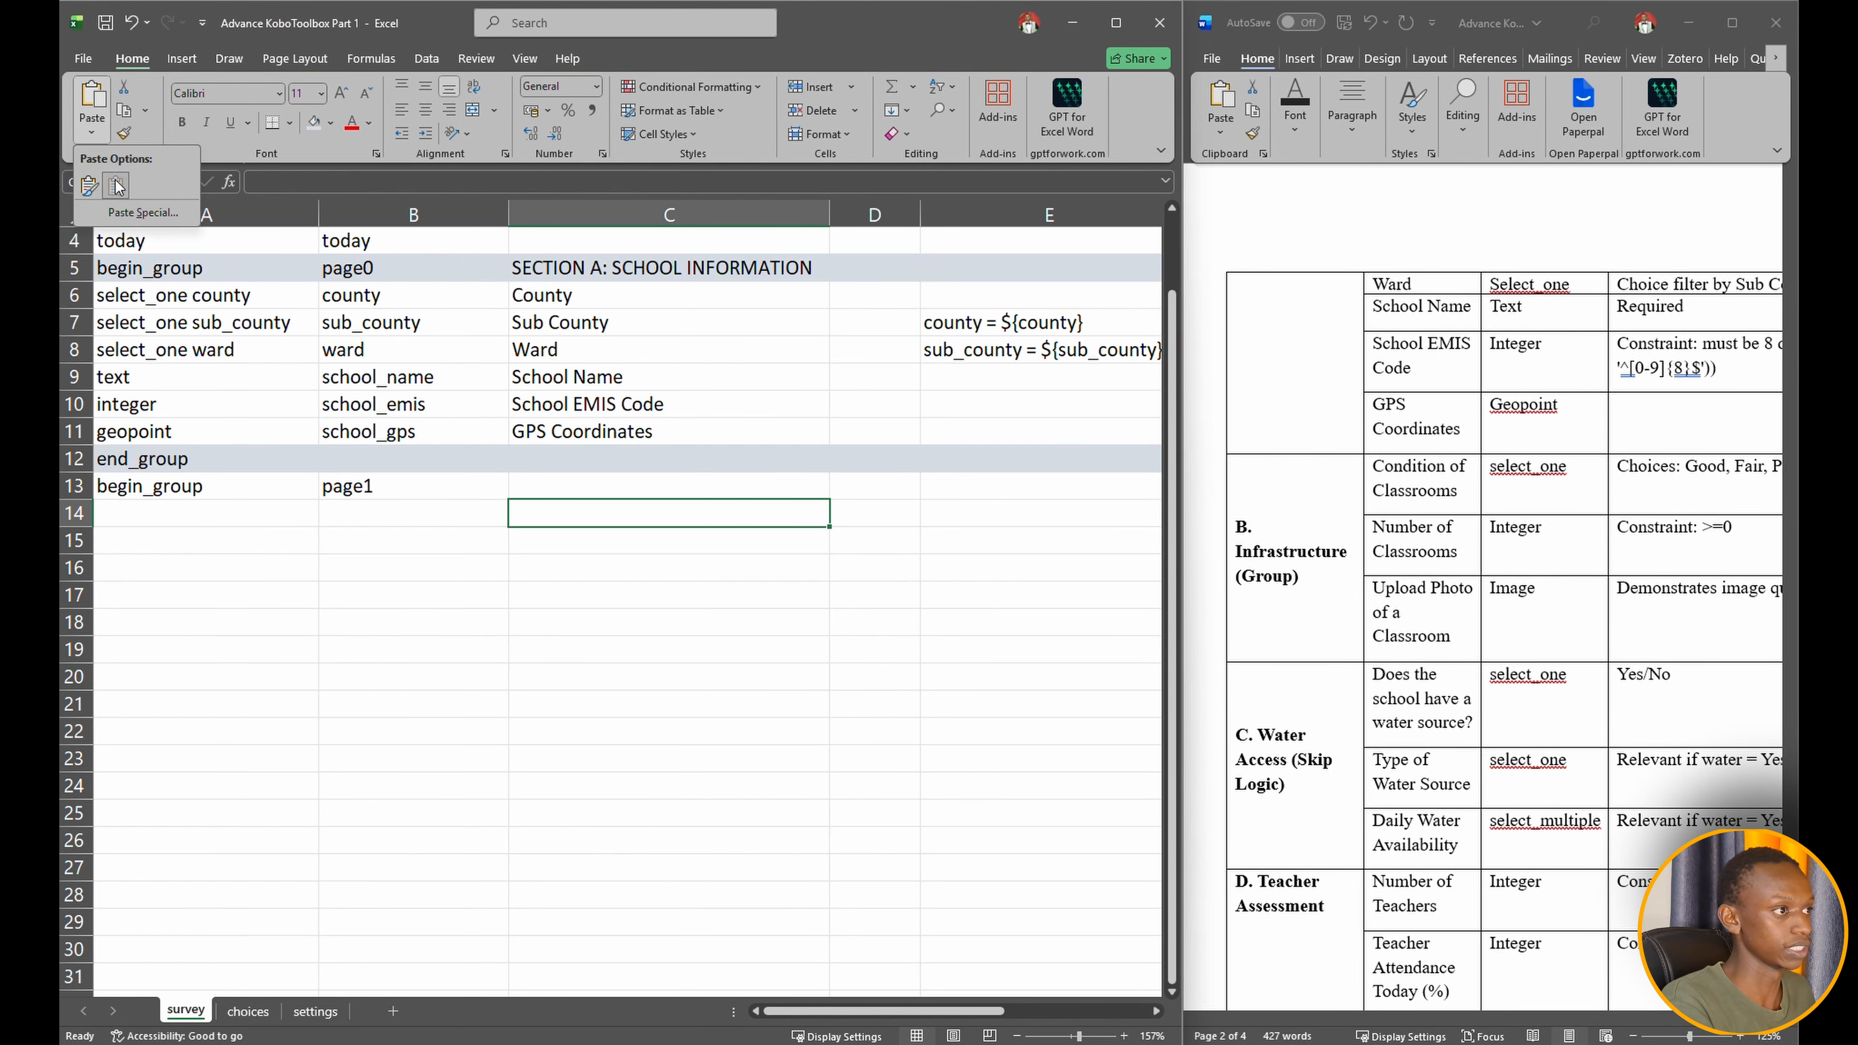
# Paste the classroom labels as plain text and name them condition, num_classes, class_pic.
pyautogui.click(120, 189)
pyautogui.click(467, 516)
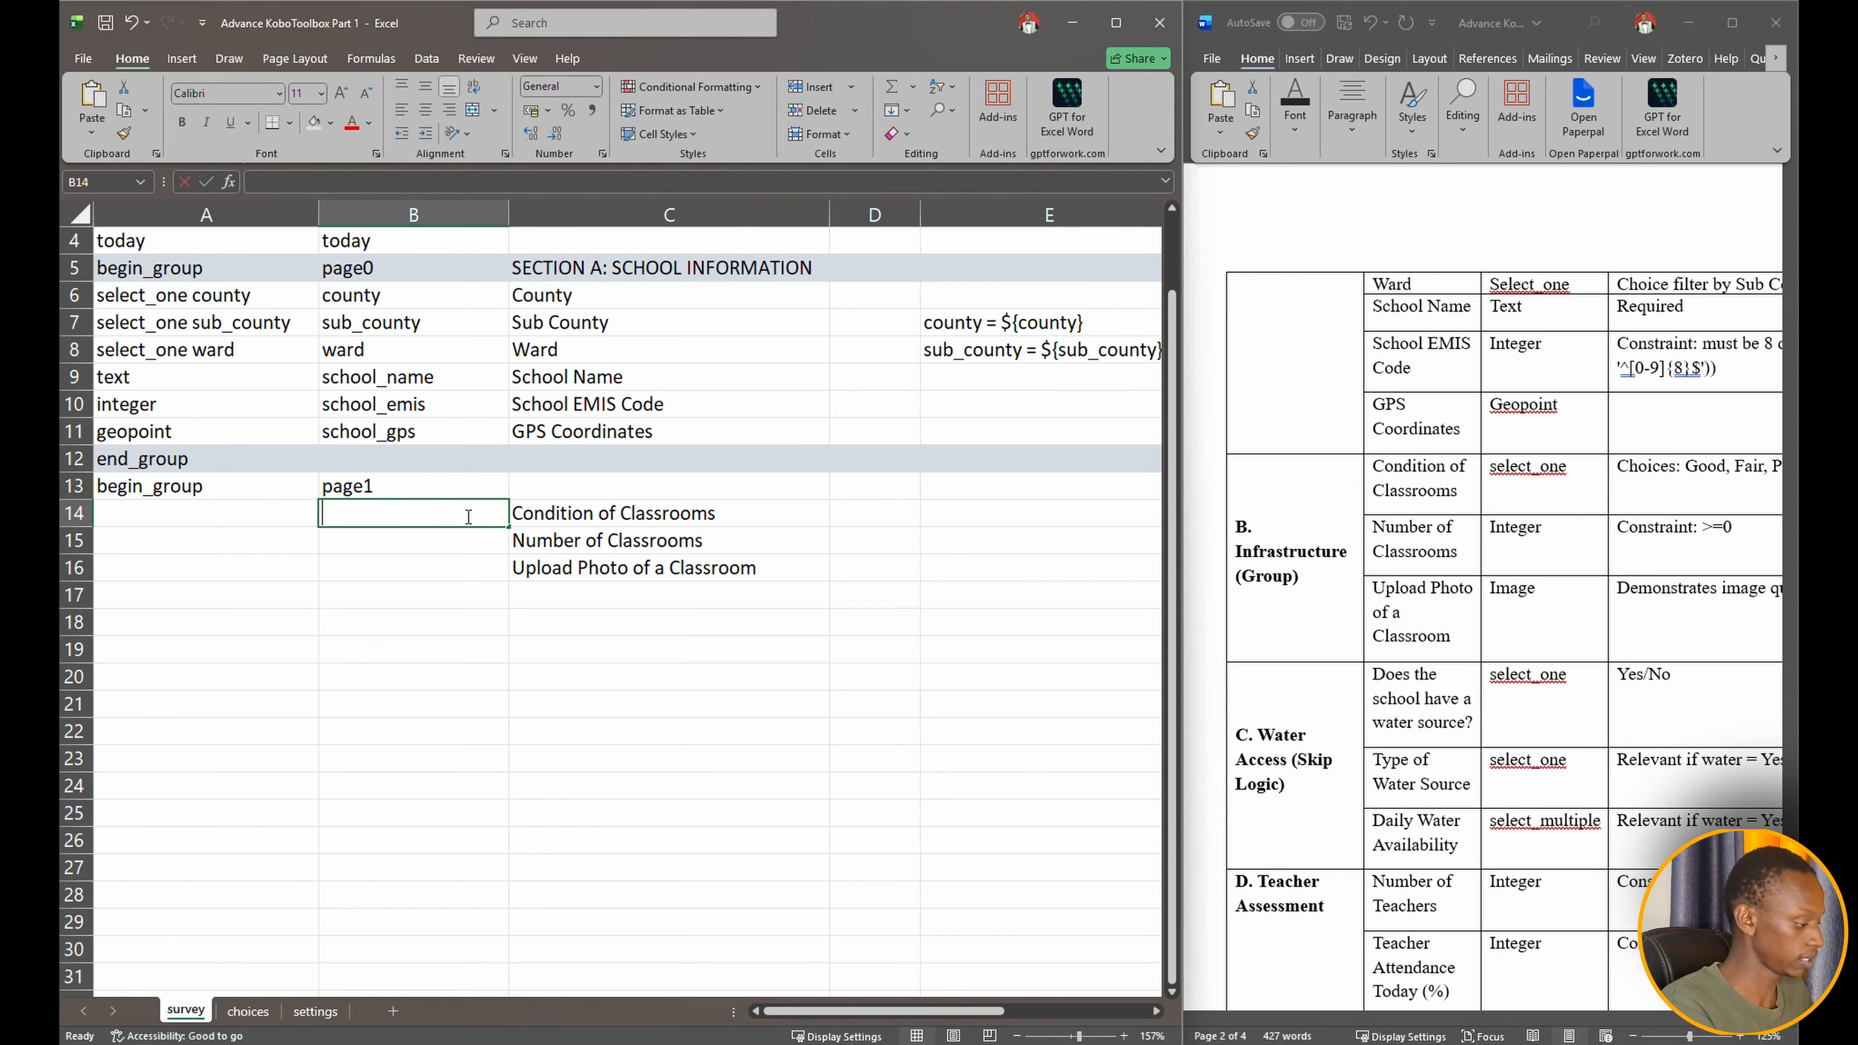
pyautogui.write('condition')
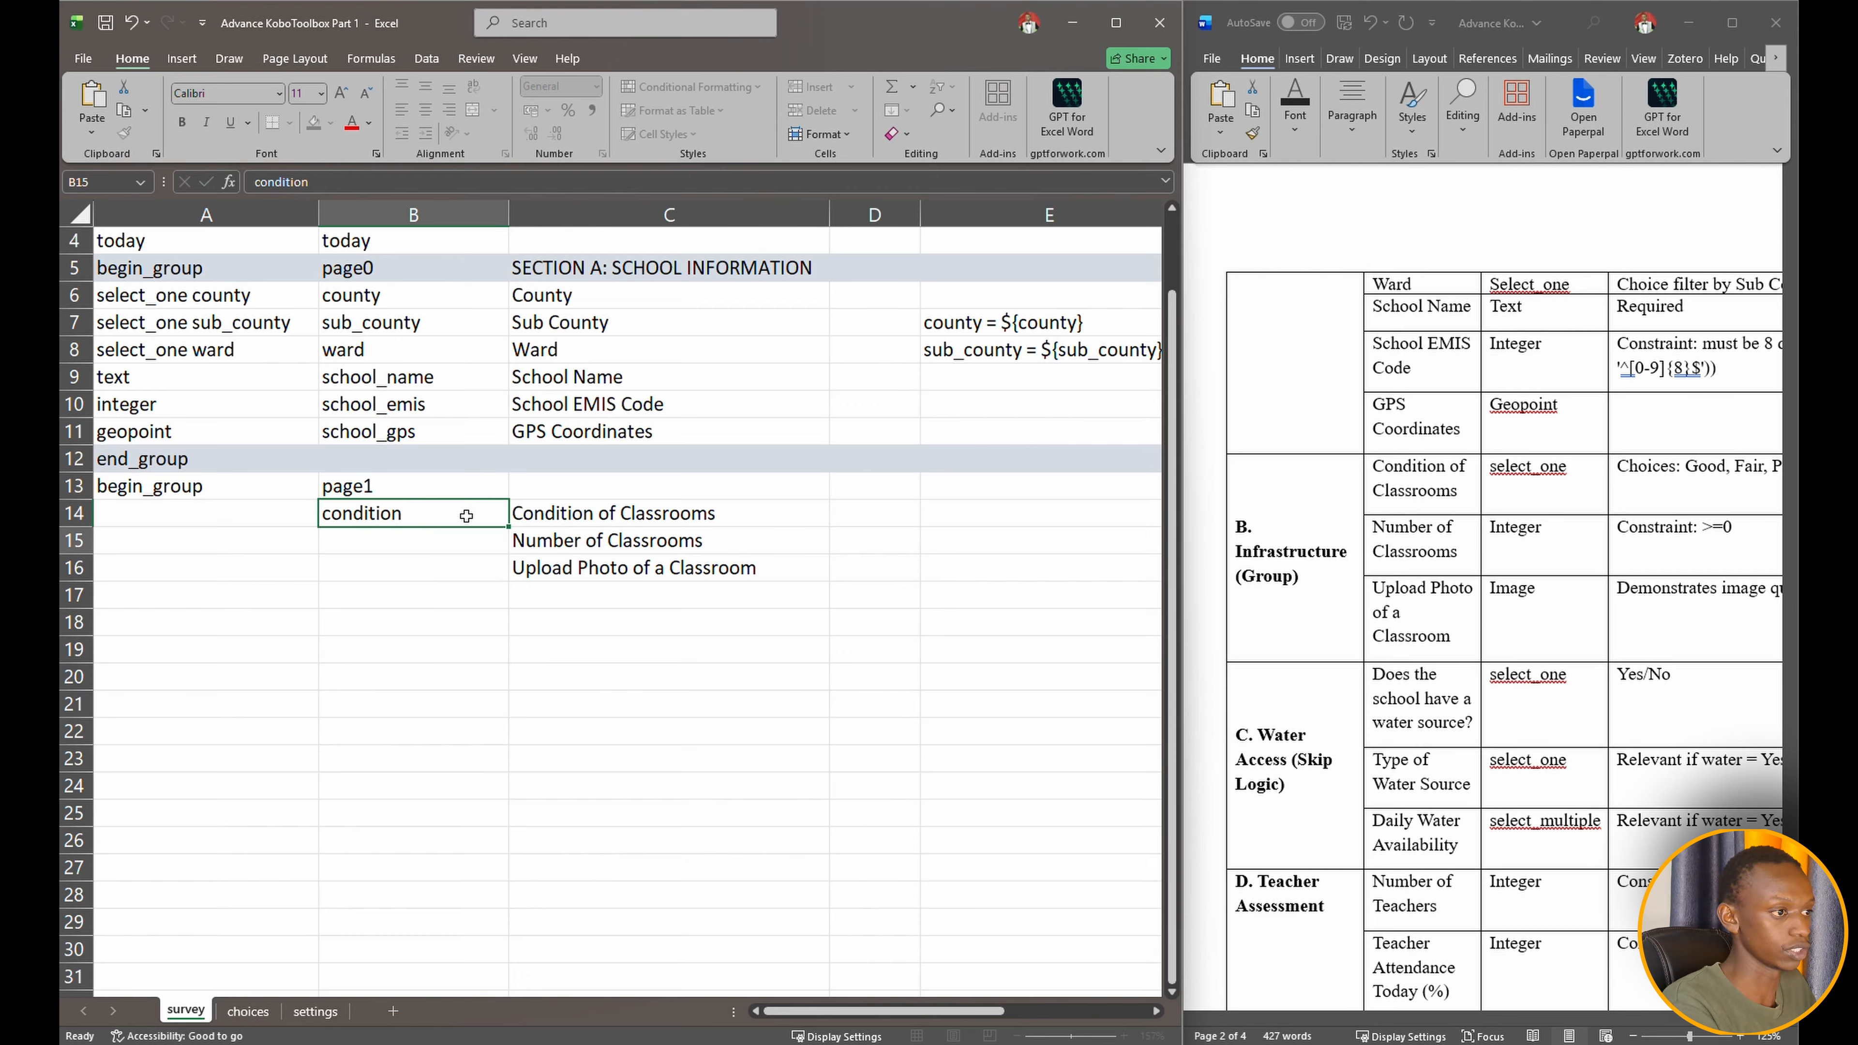
pyautogui.press('Return')
pyautogui.write('num_')
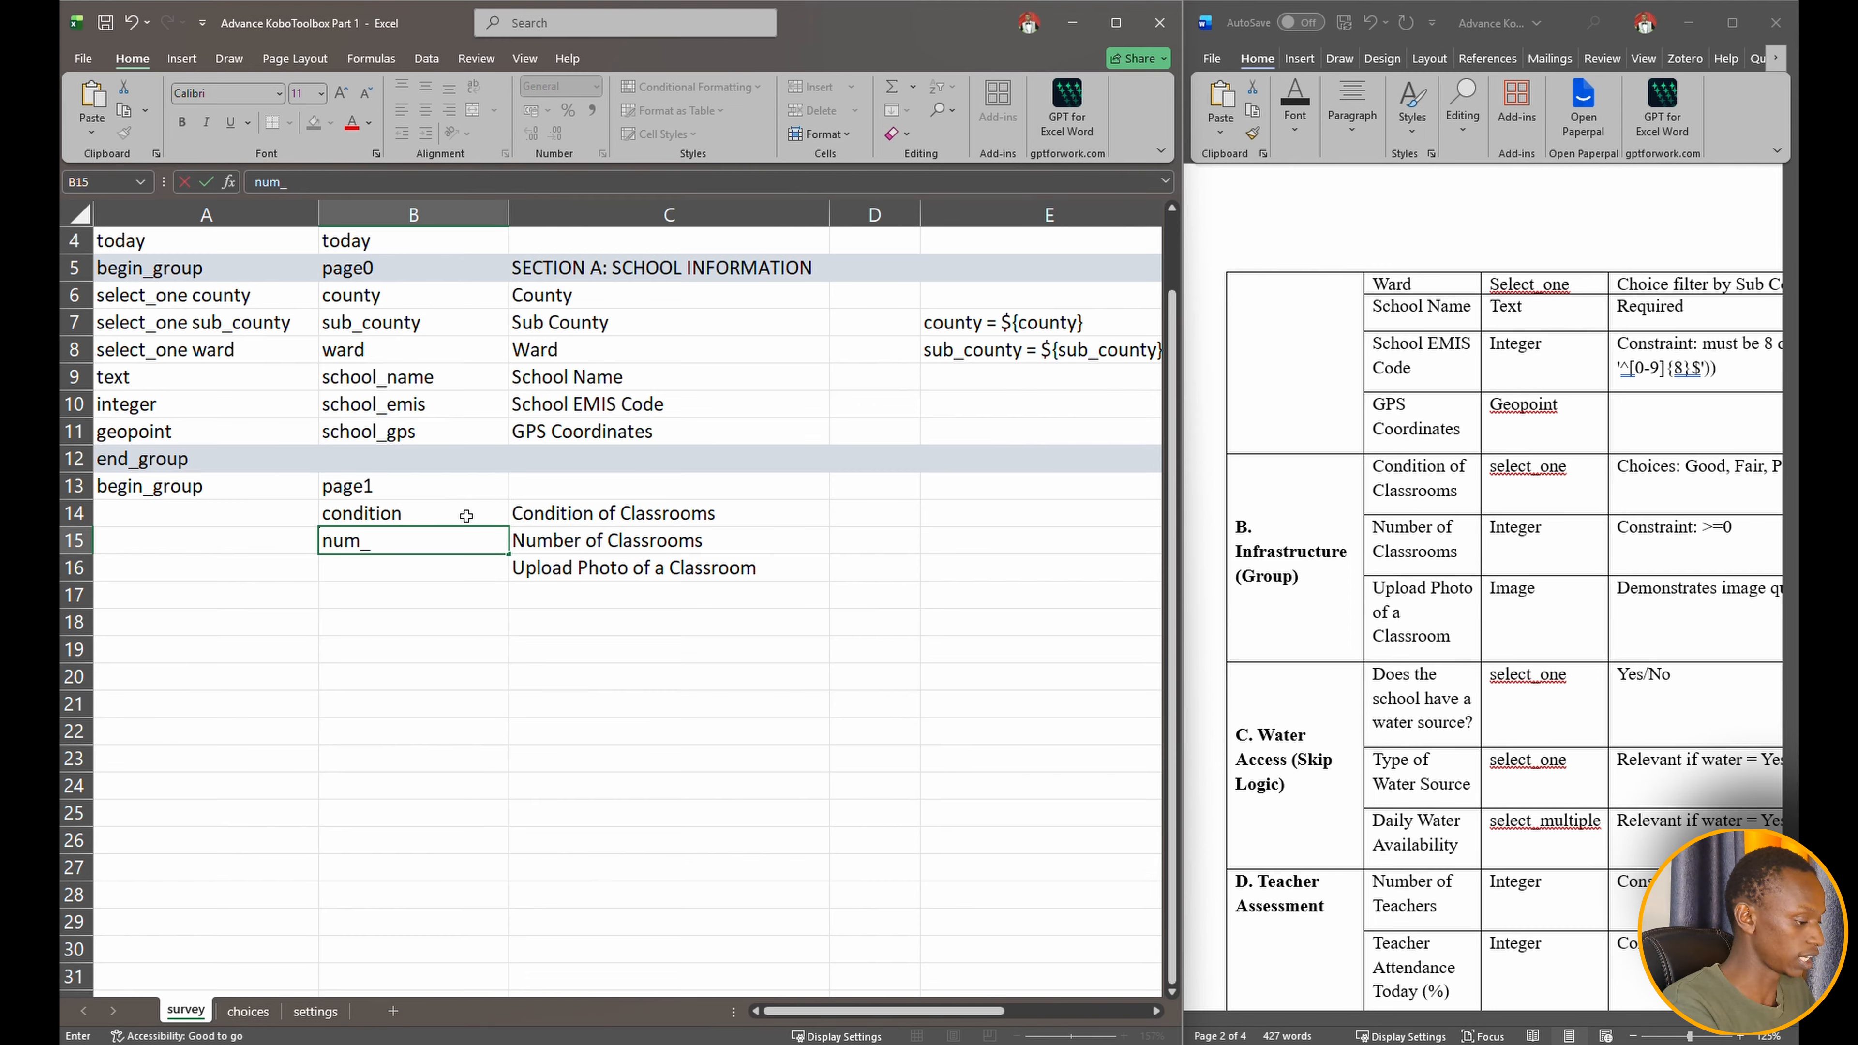
pyautogui.write('classes')
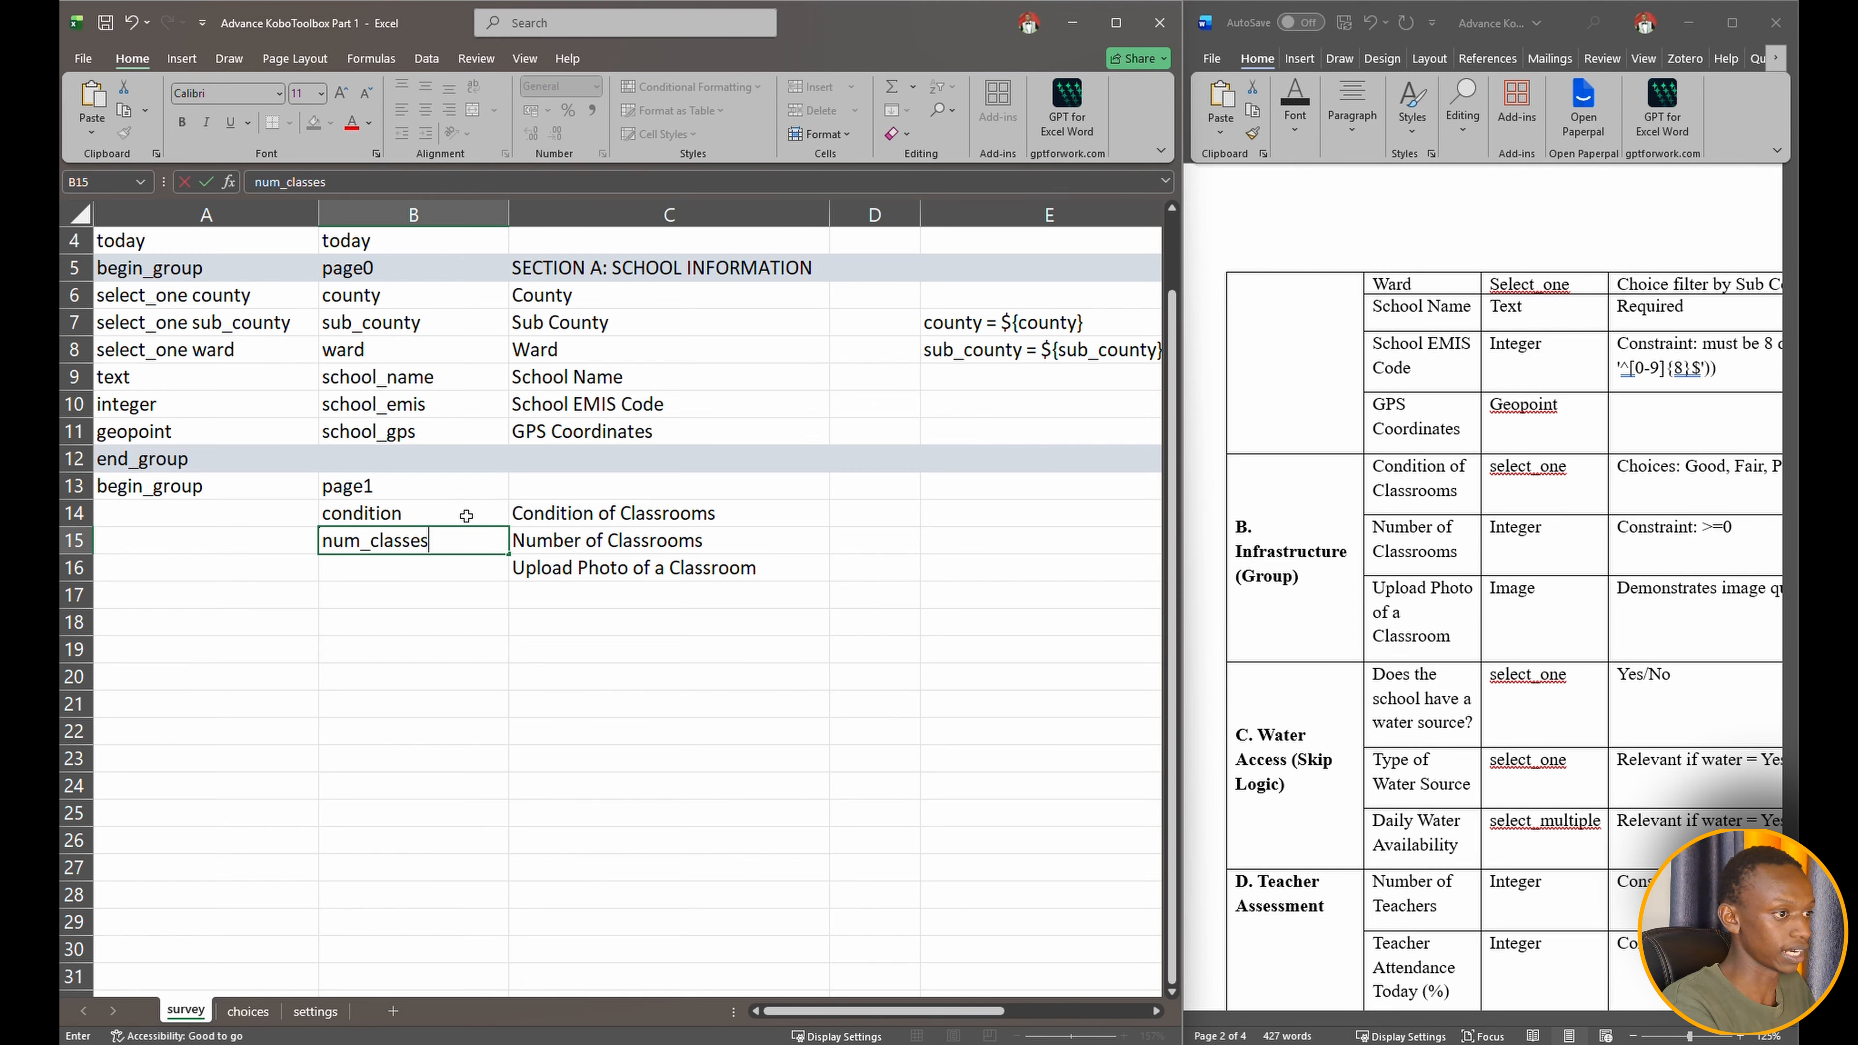
pyautogui.press('Return')
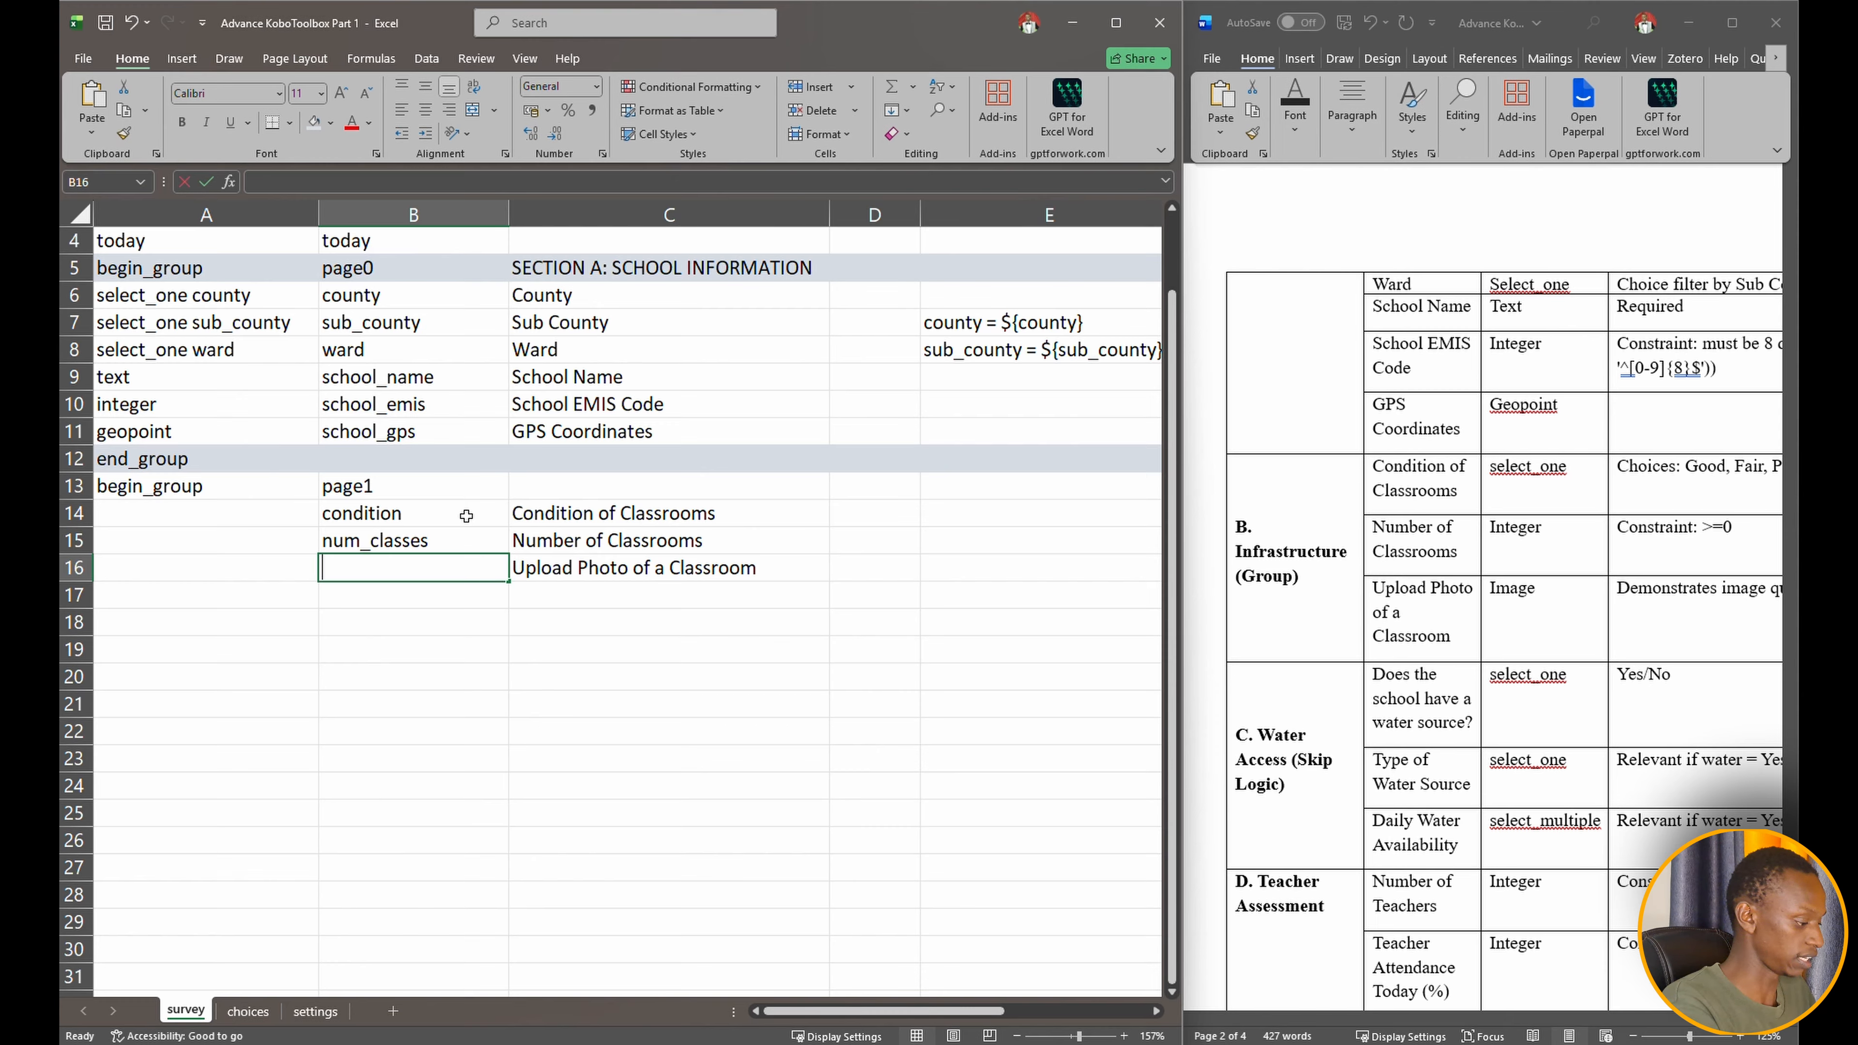
pyautogui.write('class_pic')
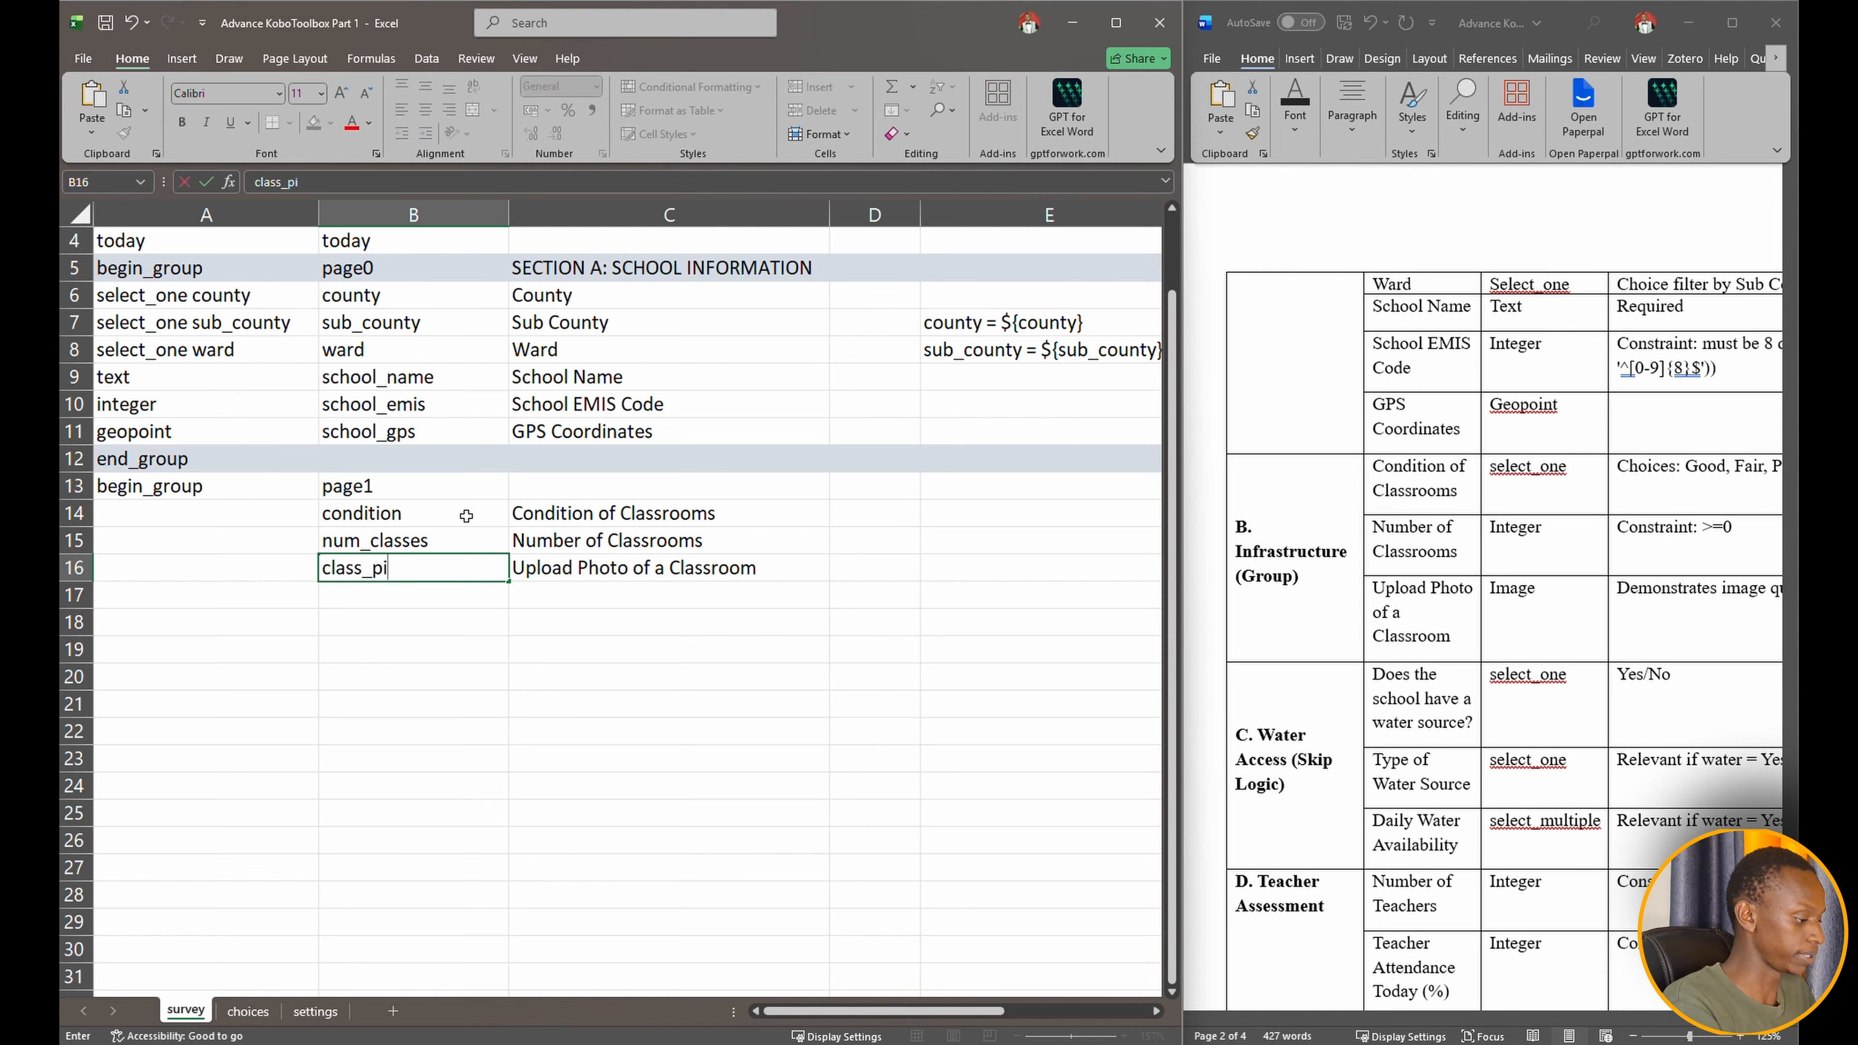
pyautogui.press('Return')
# Close the group with end_group in A17 and label it Infrastructure in C13.
pyautogui.press('Up')
pyautogui.press('Up')
pyautogui.press('Up')
pyautogui.press('Up')
pyautogui.press('Left')
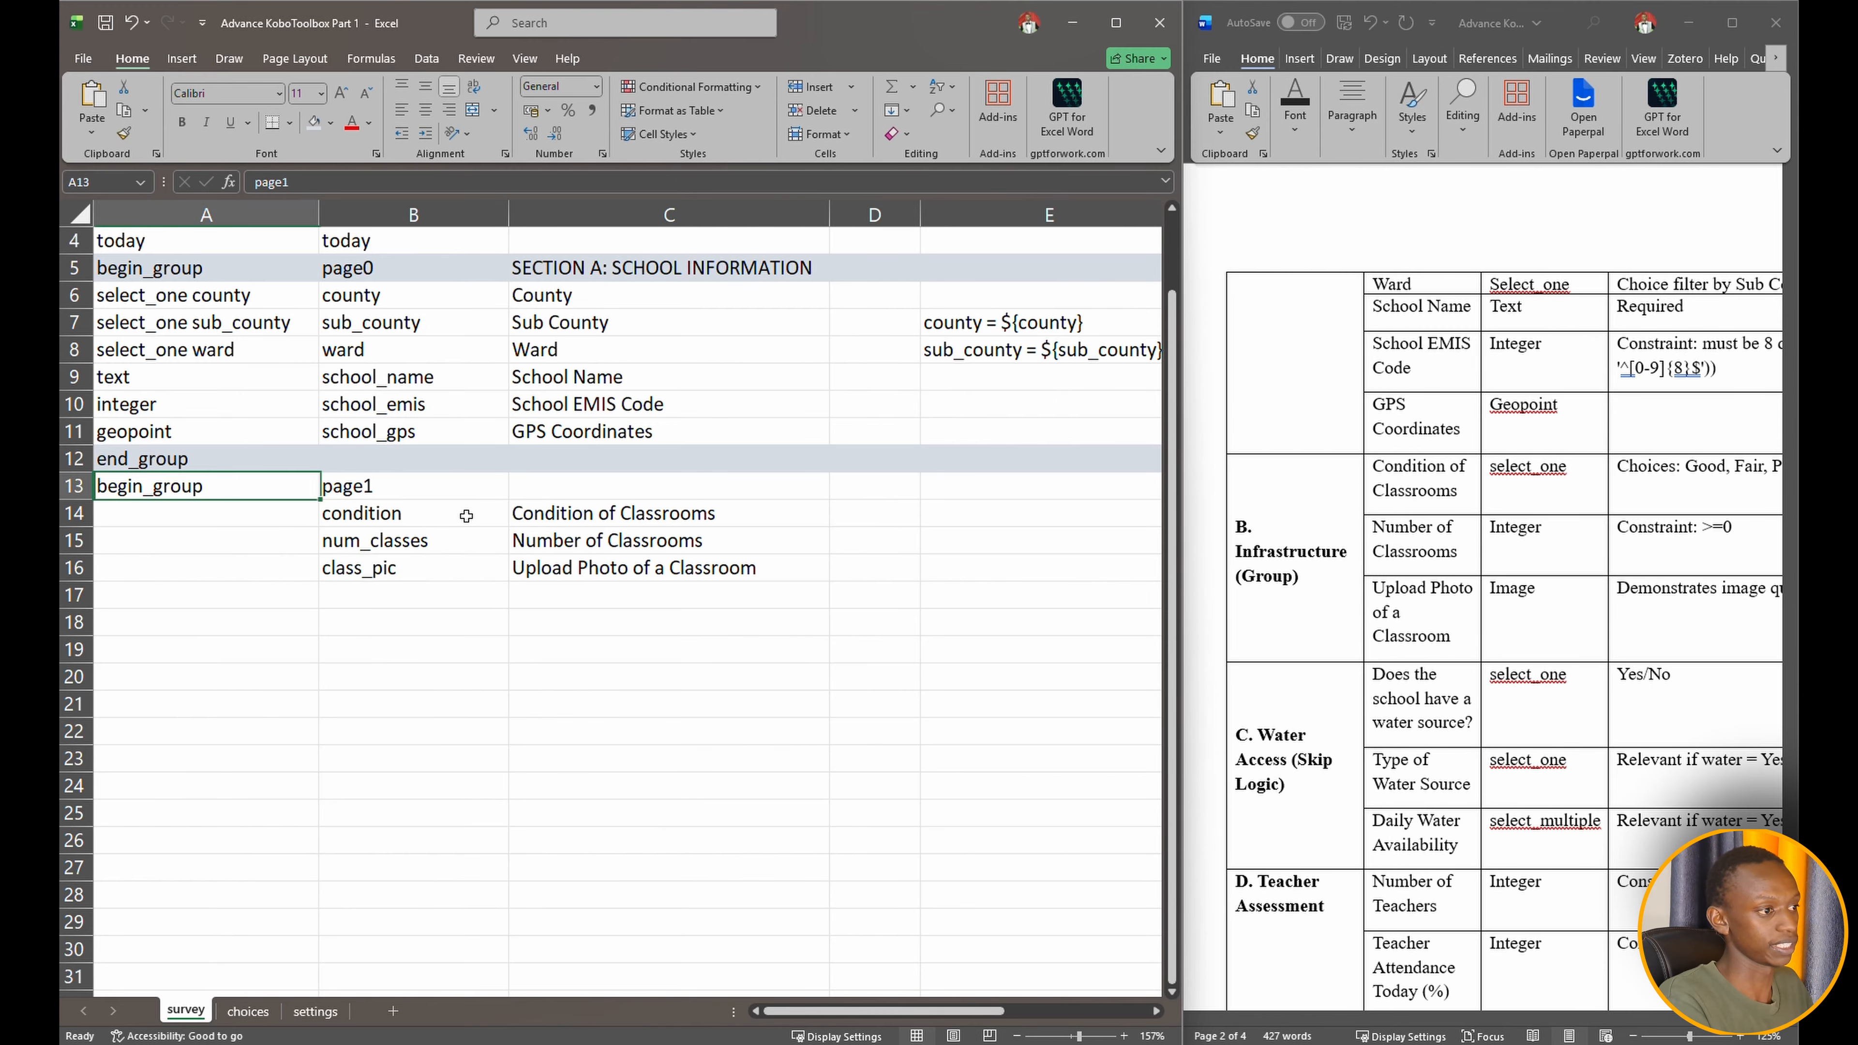
pyautogui.press('Down')
pyautogui.press('Down')
pyautogui.press('Down')
pyautogui.press('Down')
pyautogui.write('e')
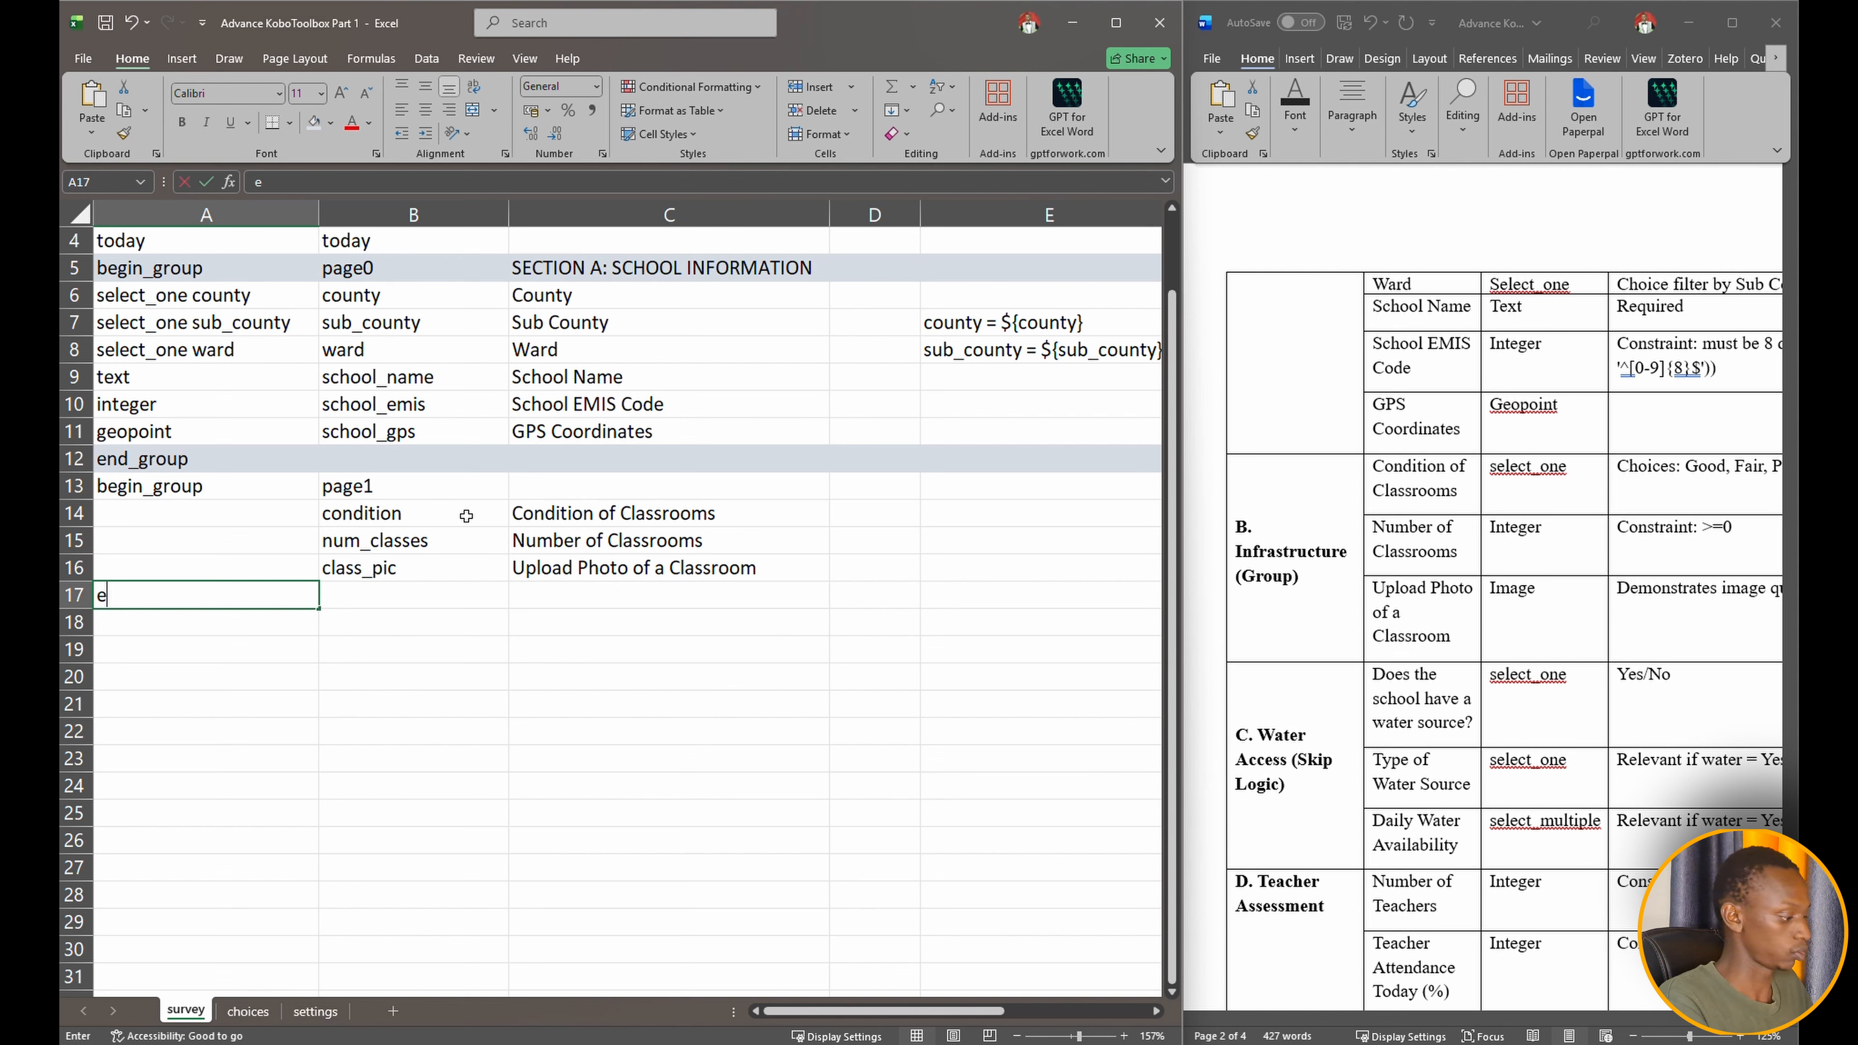
pyautogui.write('ng_group')
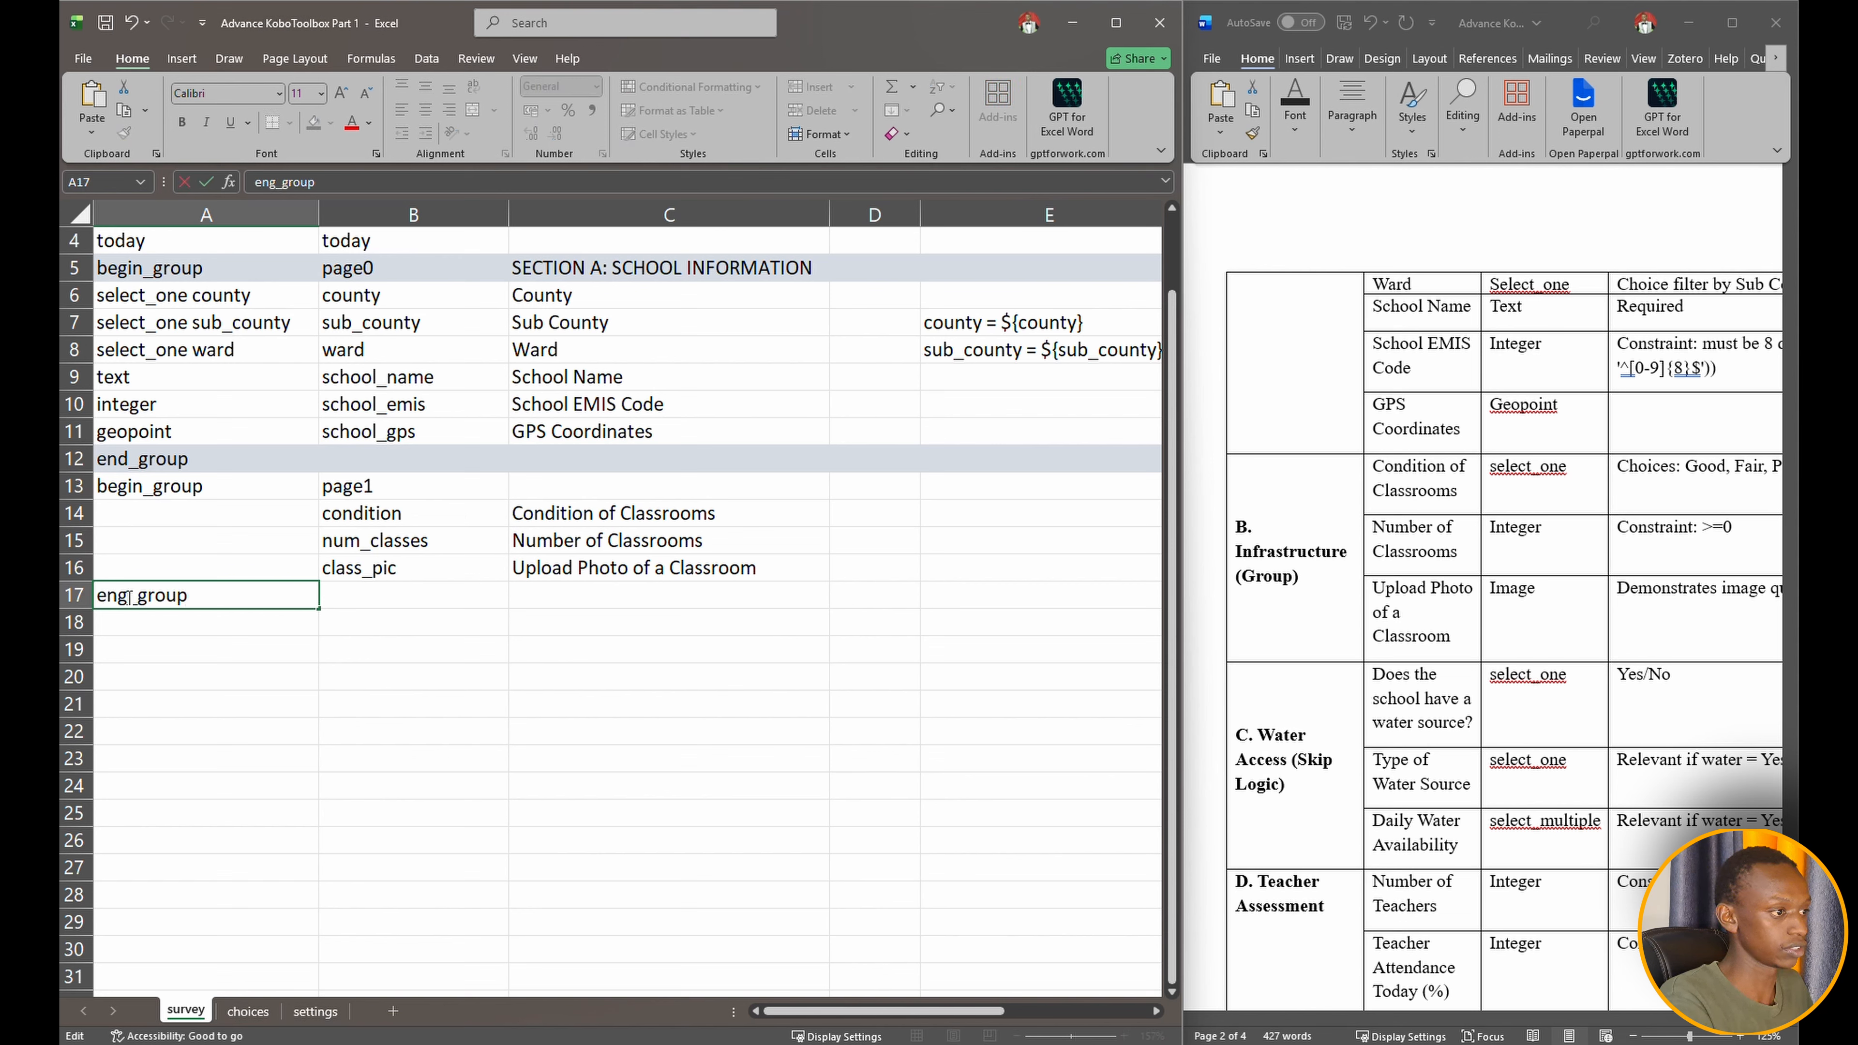
pyautogui.press('BackSpace')
pyautogui.write('d')
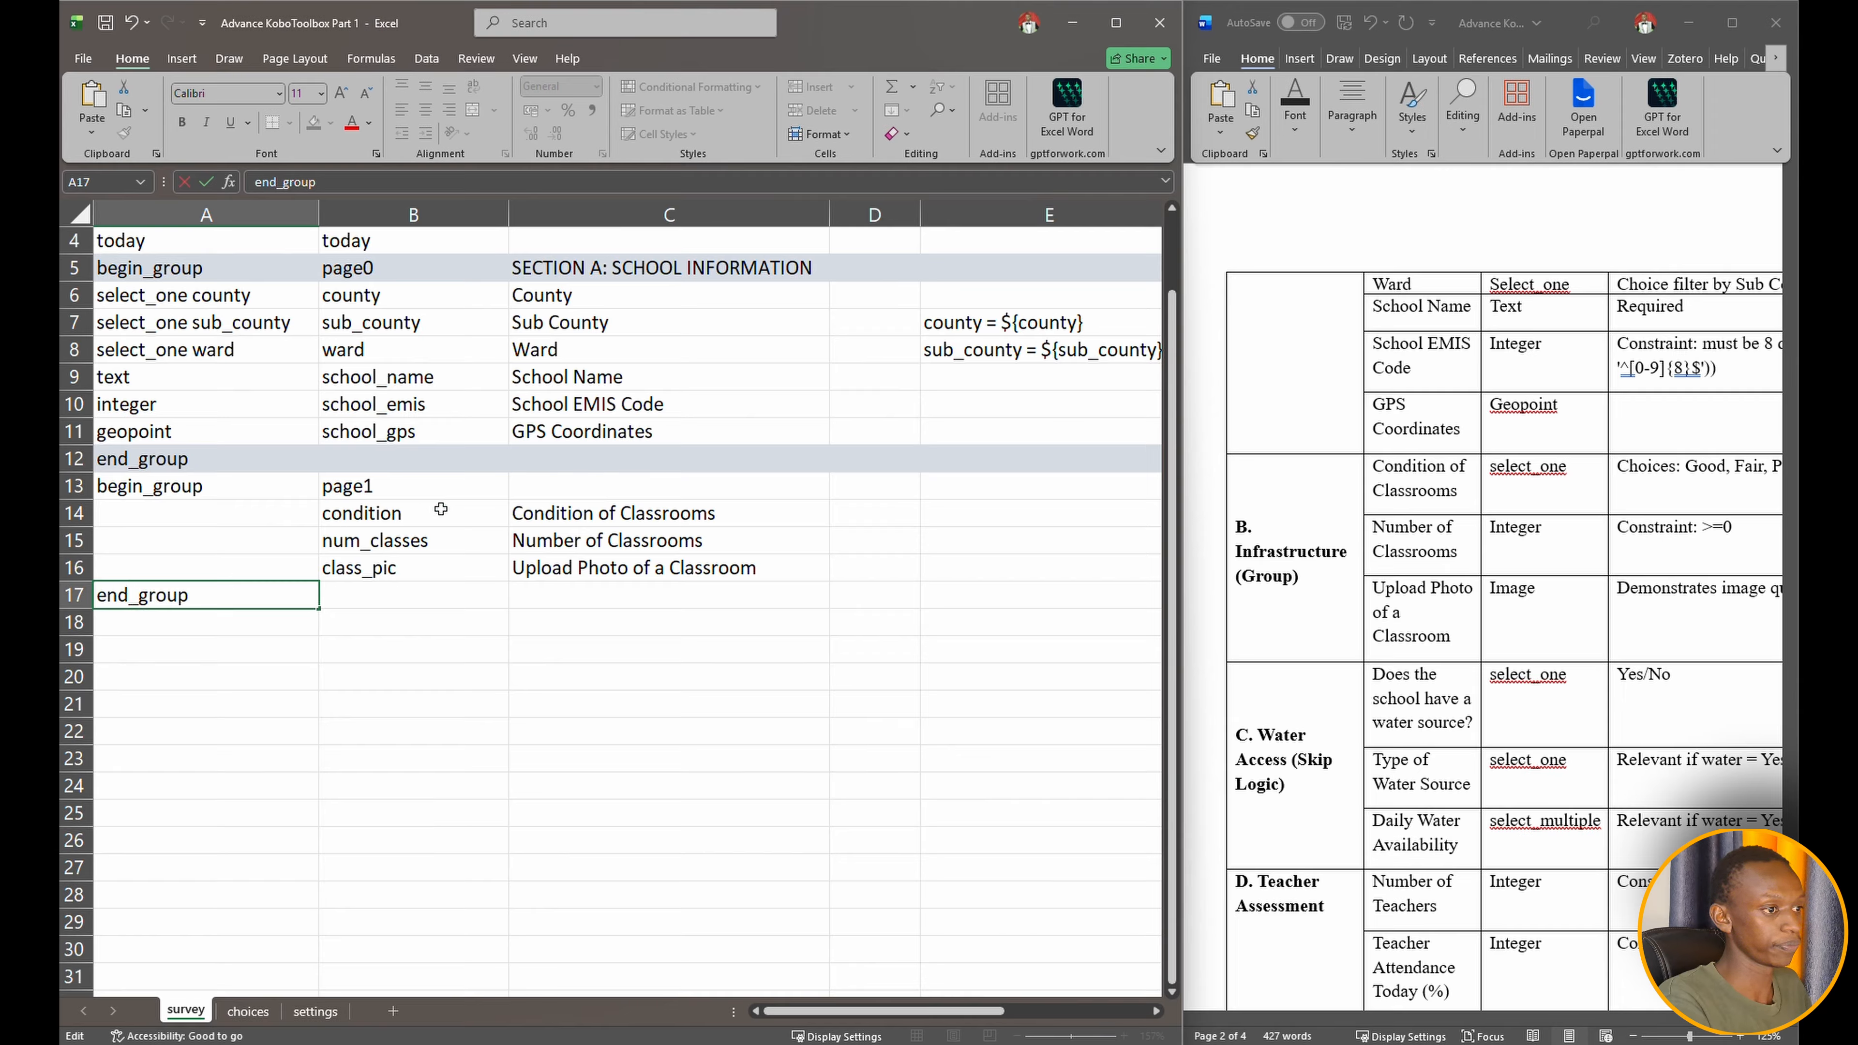
pyautogui.click(598, 481)
pyautogui.write('Ind')
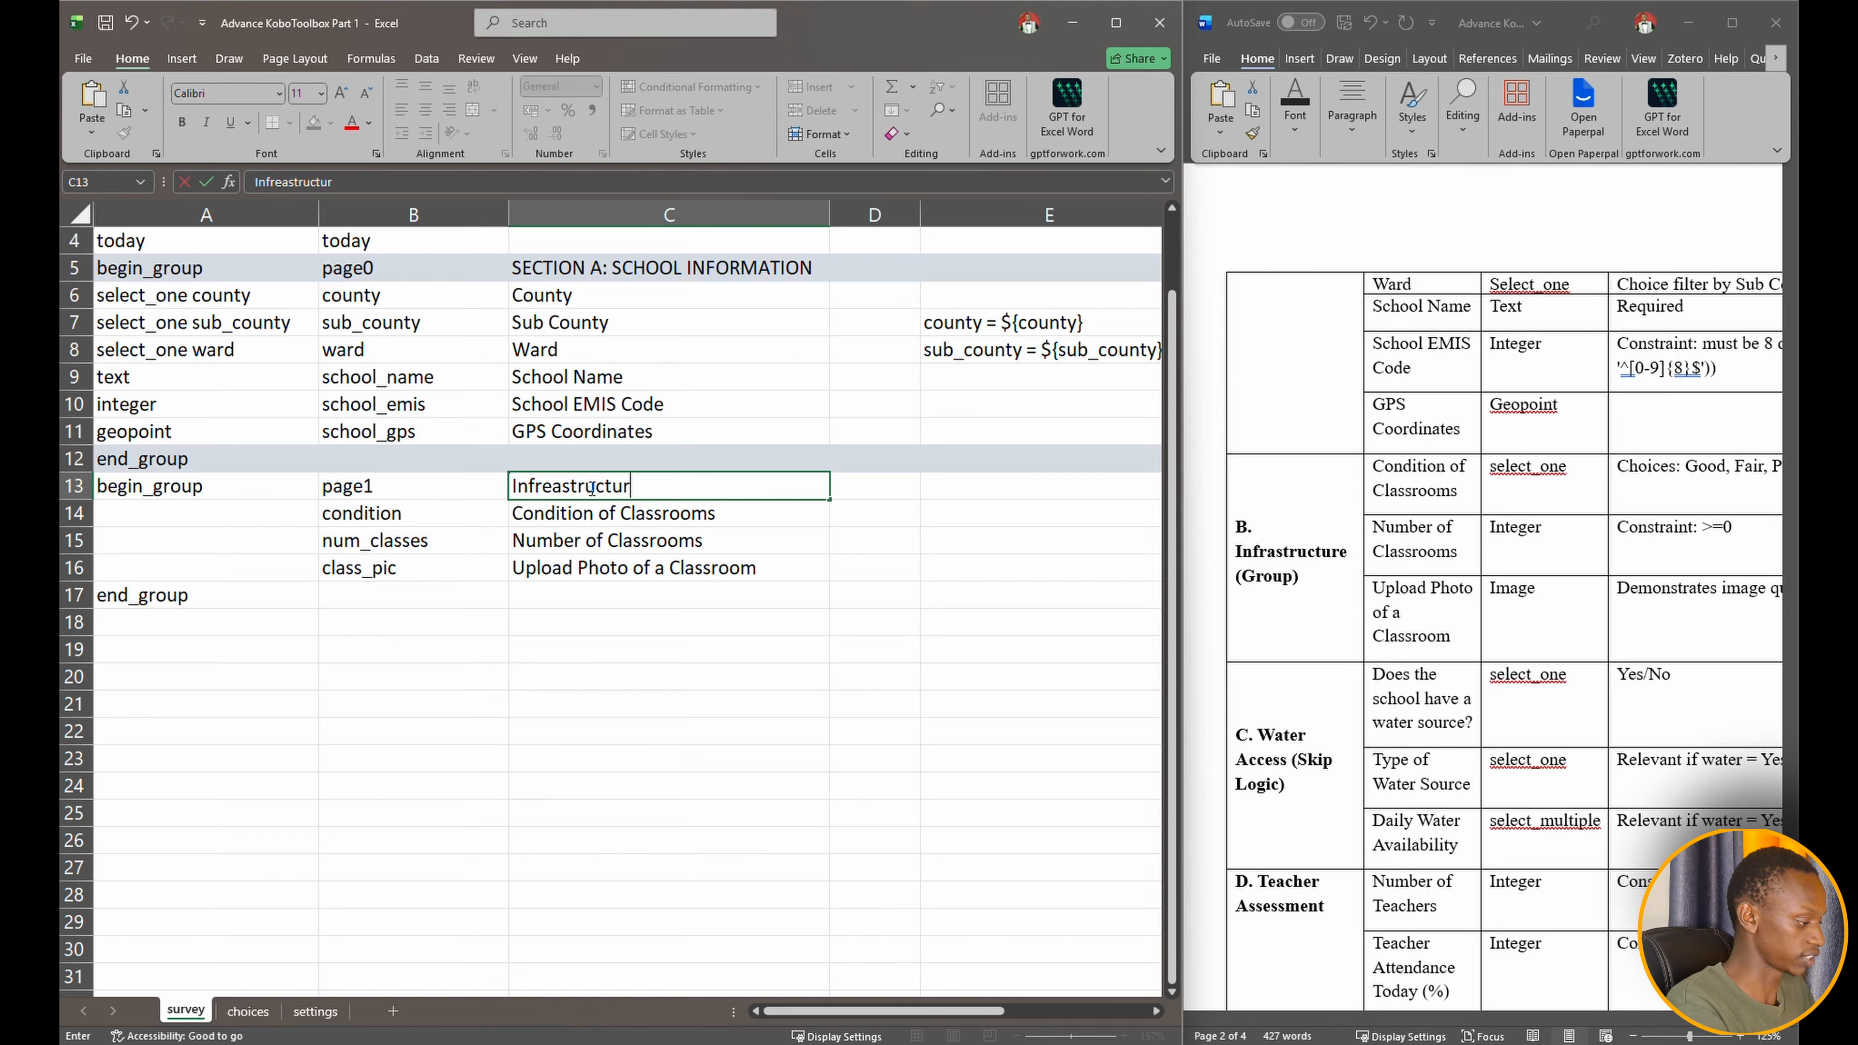
pyautogui.write('e')
pyautogui.press('Return')
pyautogui.doubleClick(548, 488)
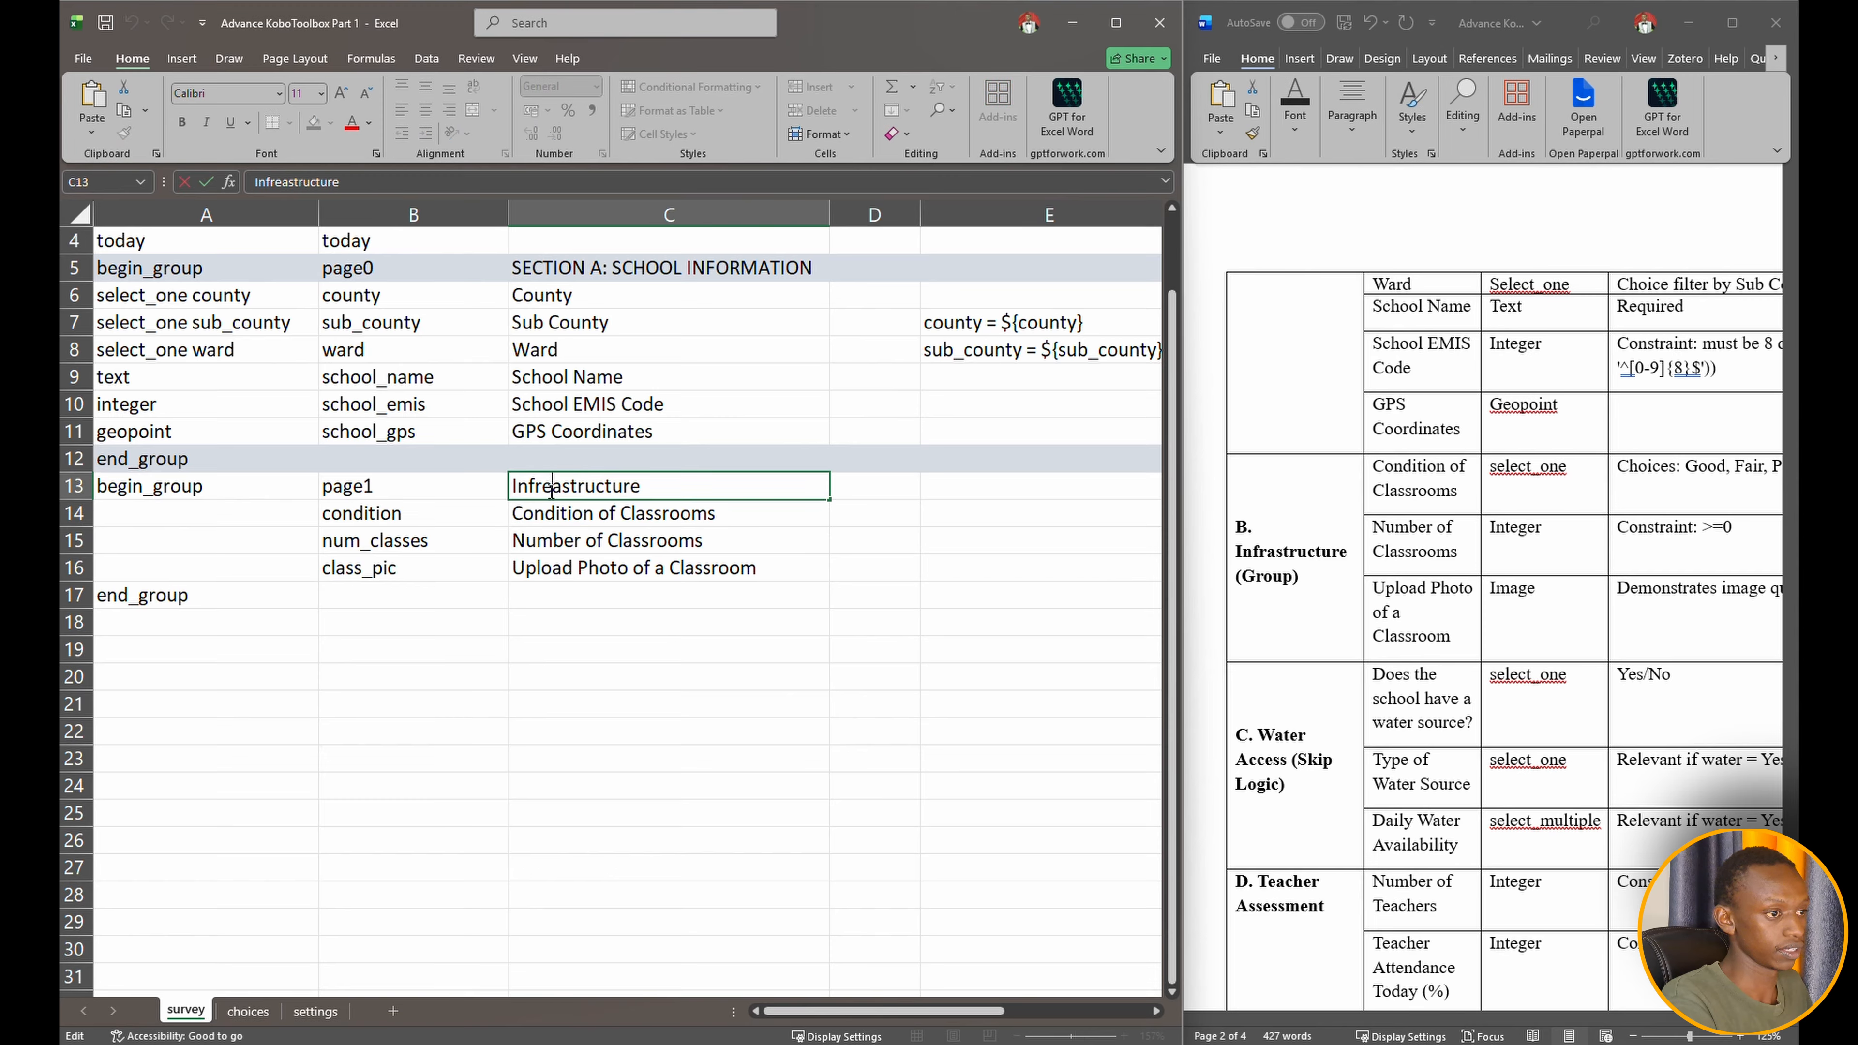
pyautogui.press('BackSpace')
pyautogui.click(190, 513)
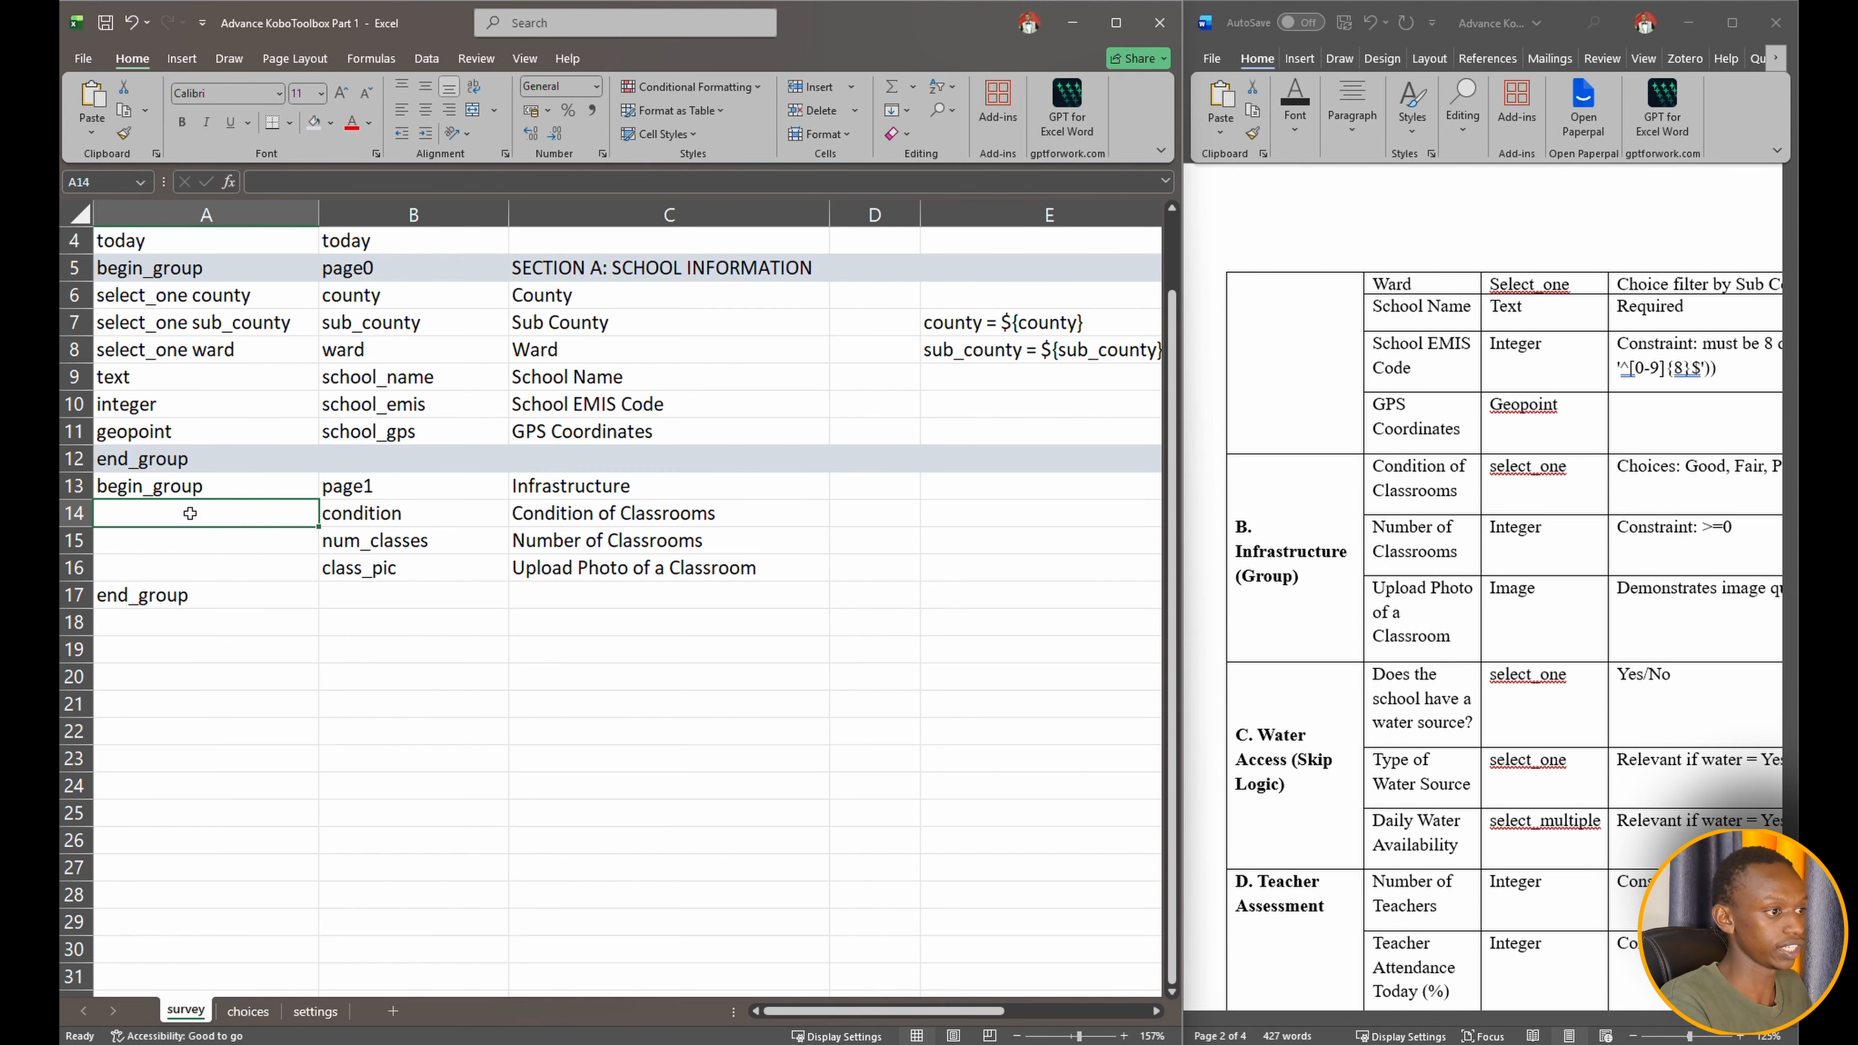
# Set the question types to select_one, integer and image in A14:A16.
pyautogui.write('select')
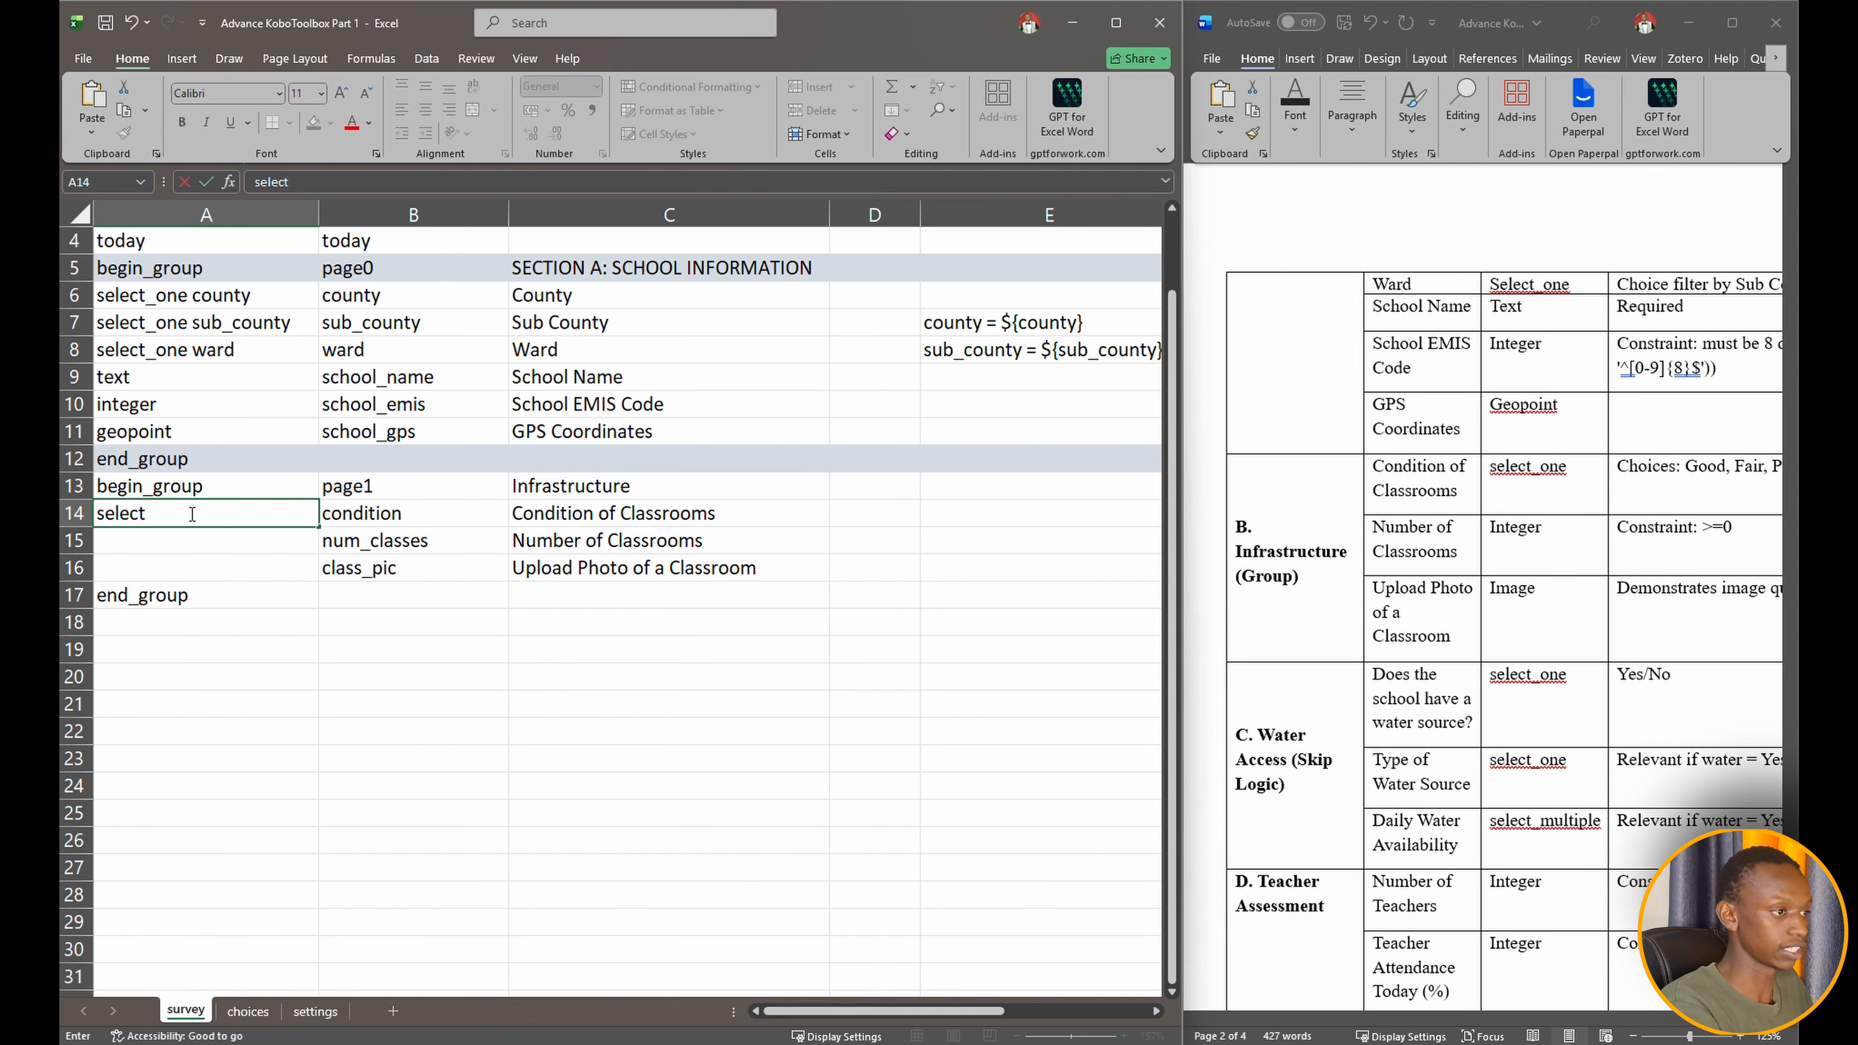
pyautogui.write('_one')
pyautogui.press('Return')
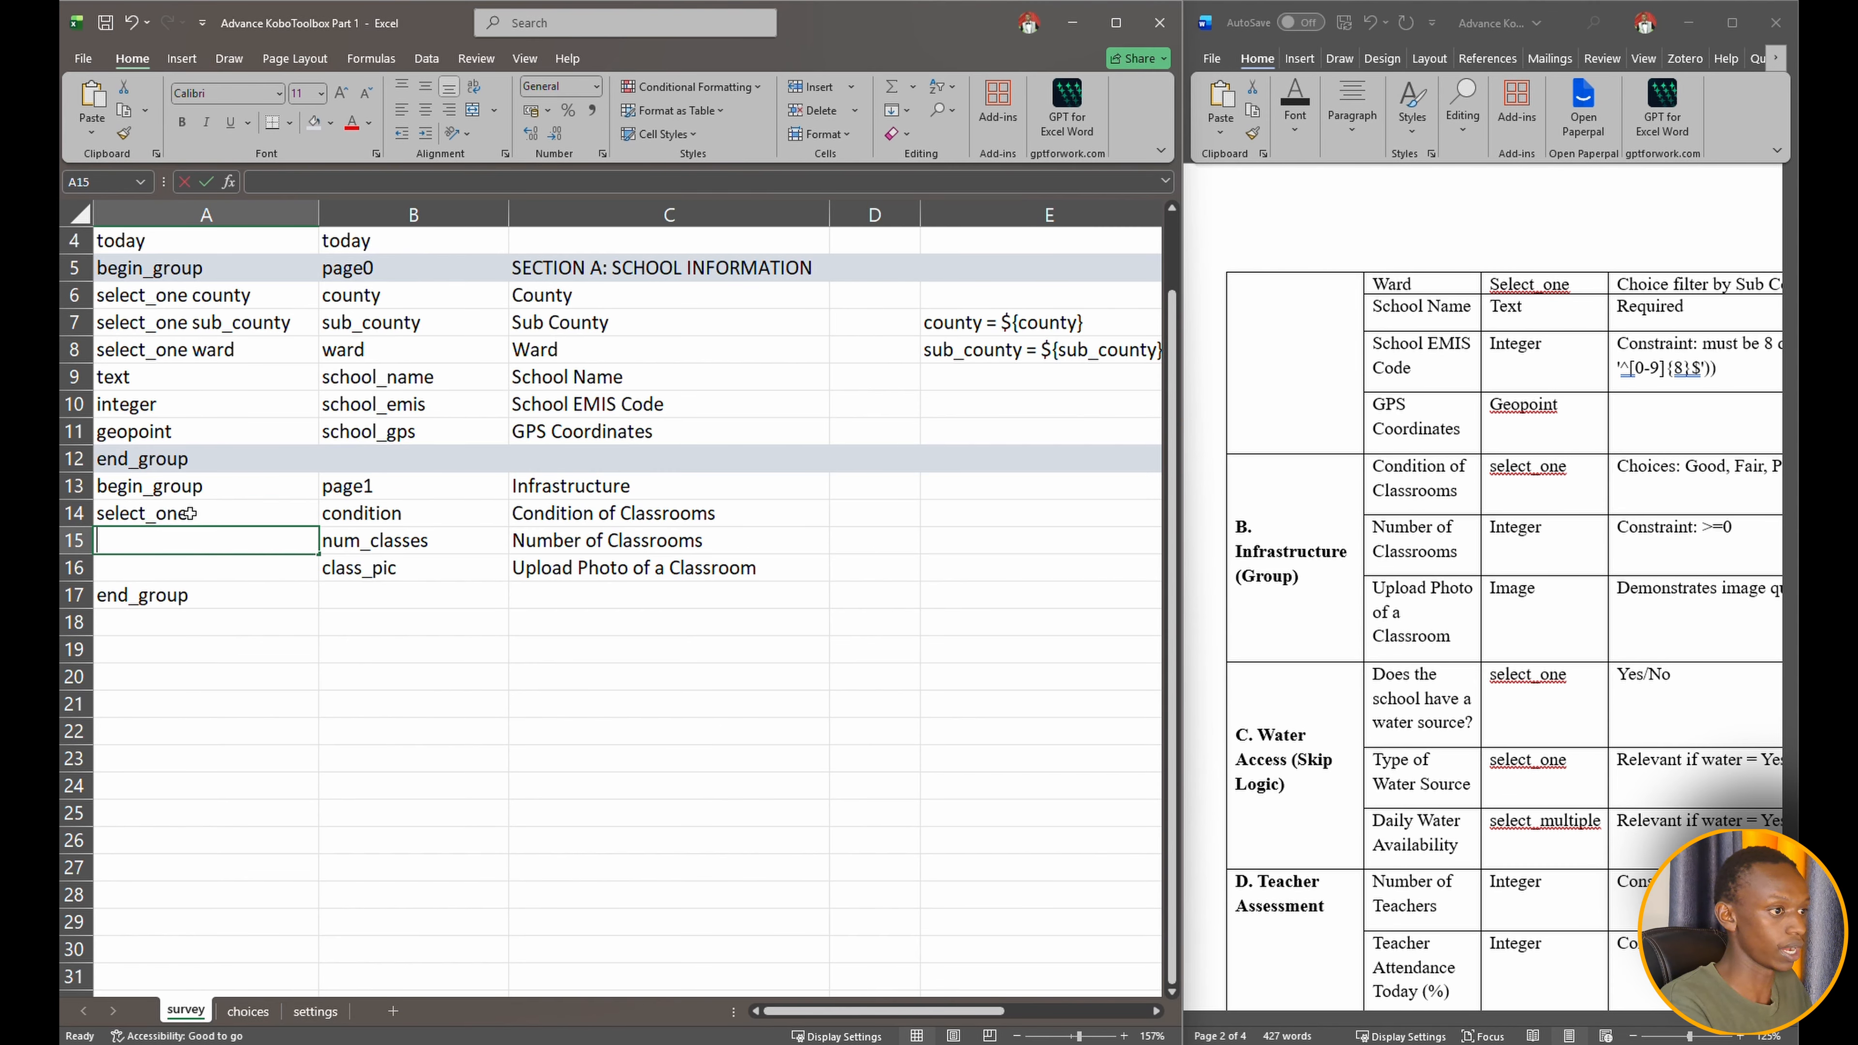
pyautogui.write('integer')
pyautogui.press('Return')
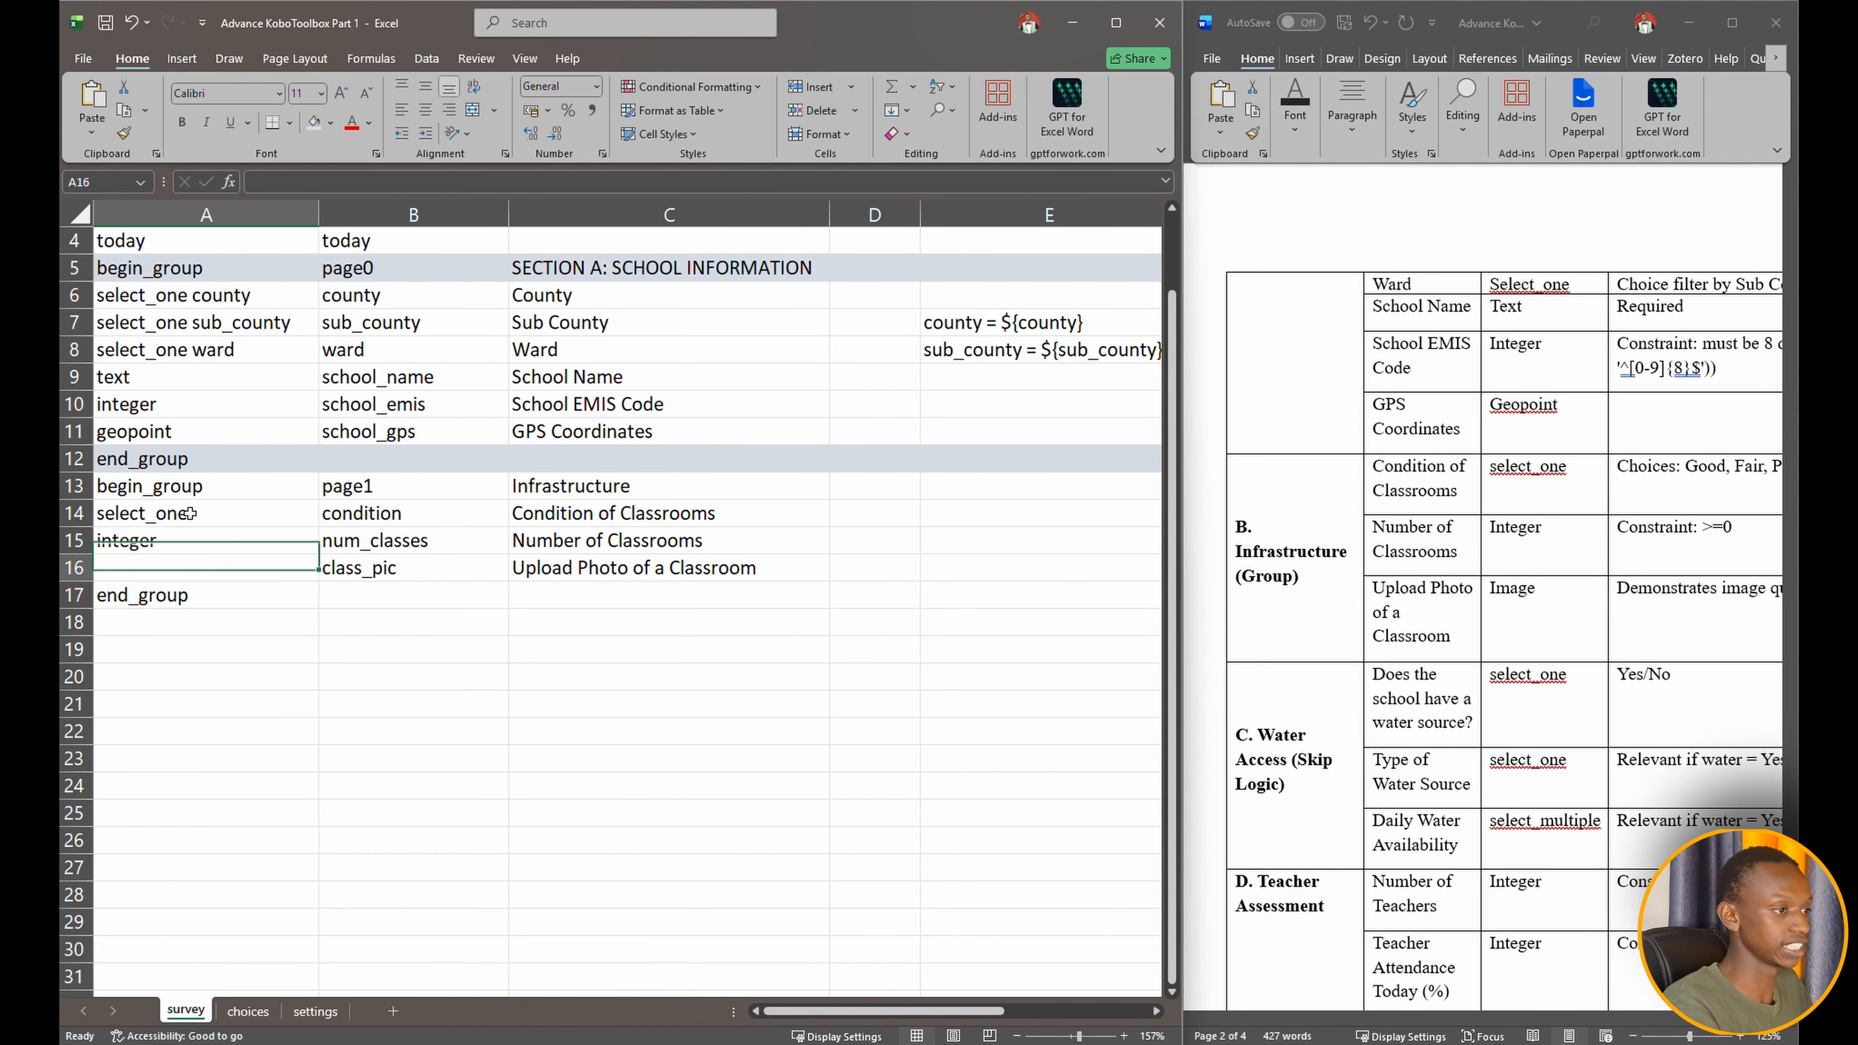
pyautogui.write('ima')
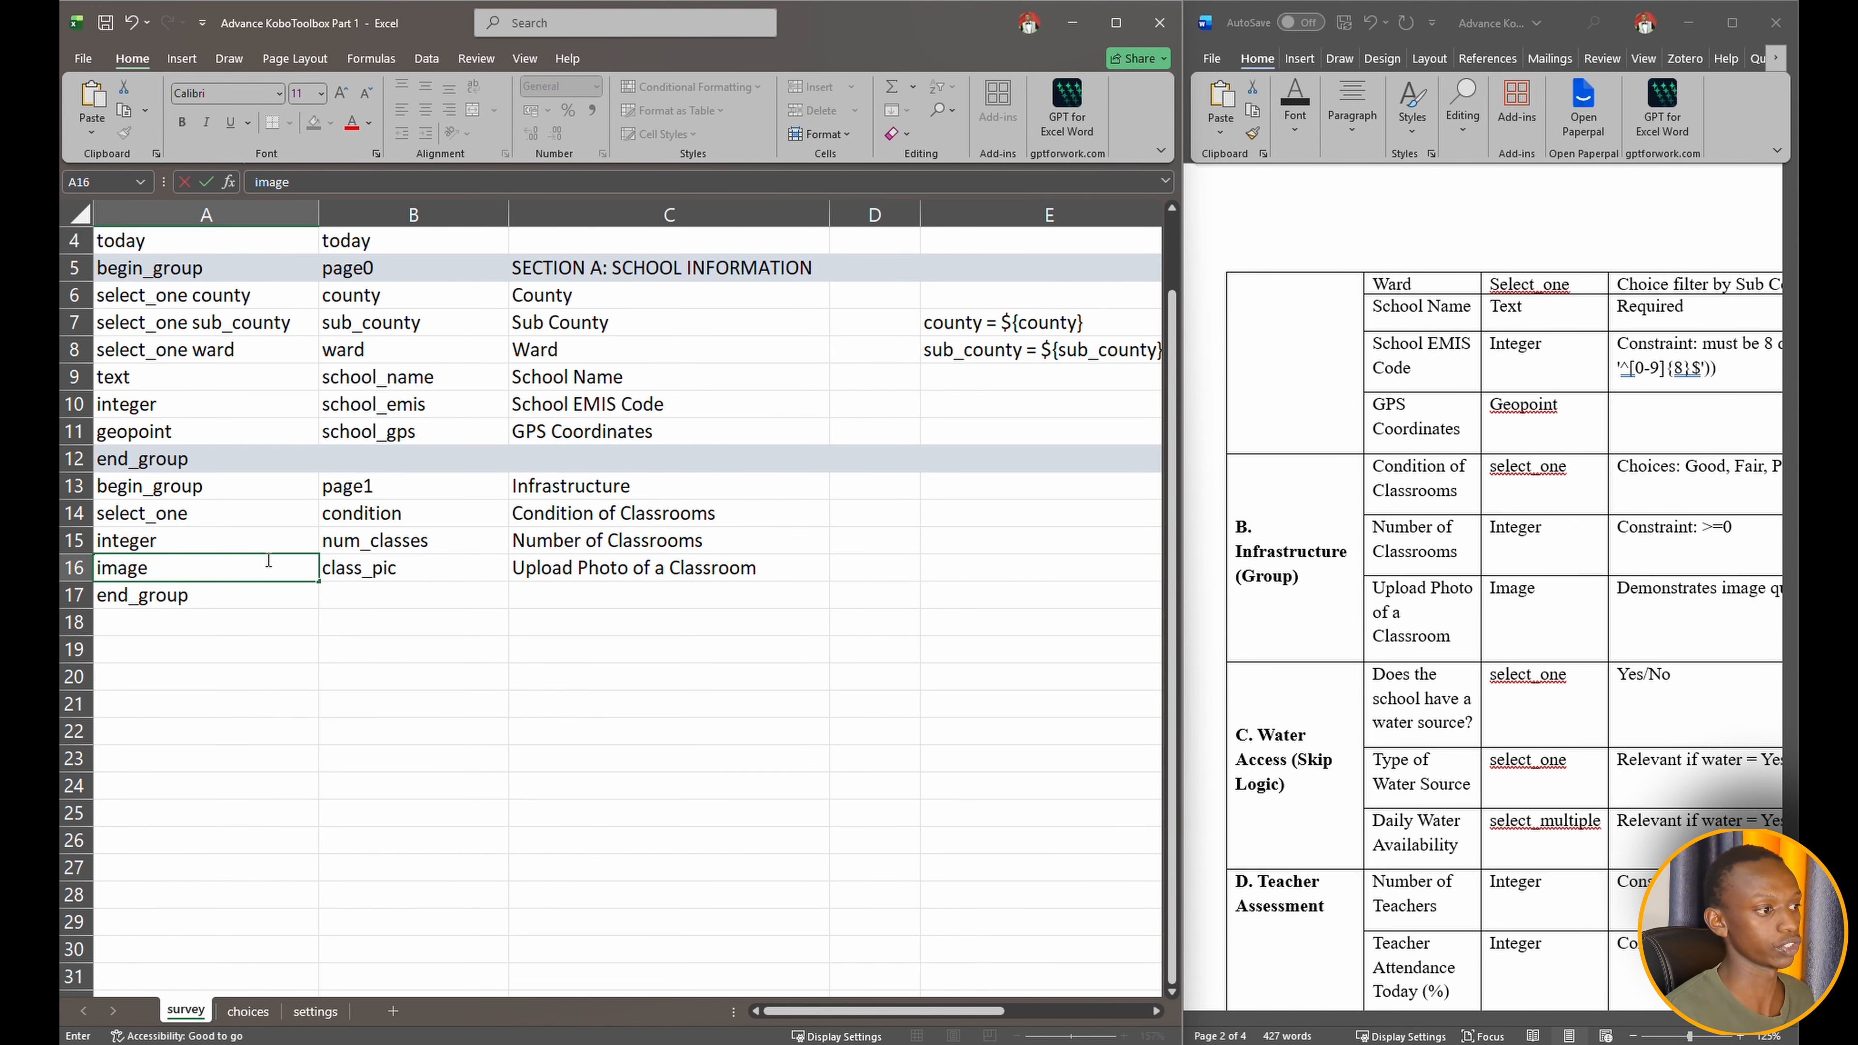
pyautogui.write('ge')
# Commit image as the type for class_pic in row 16.
pyautogui.click(73, 568)
pyautogui.hscroll(2, 380, 568)
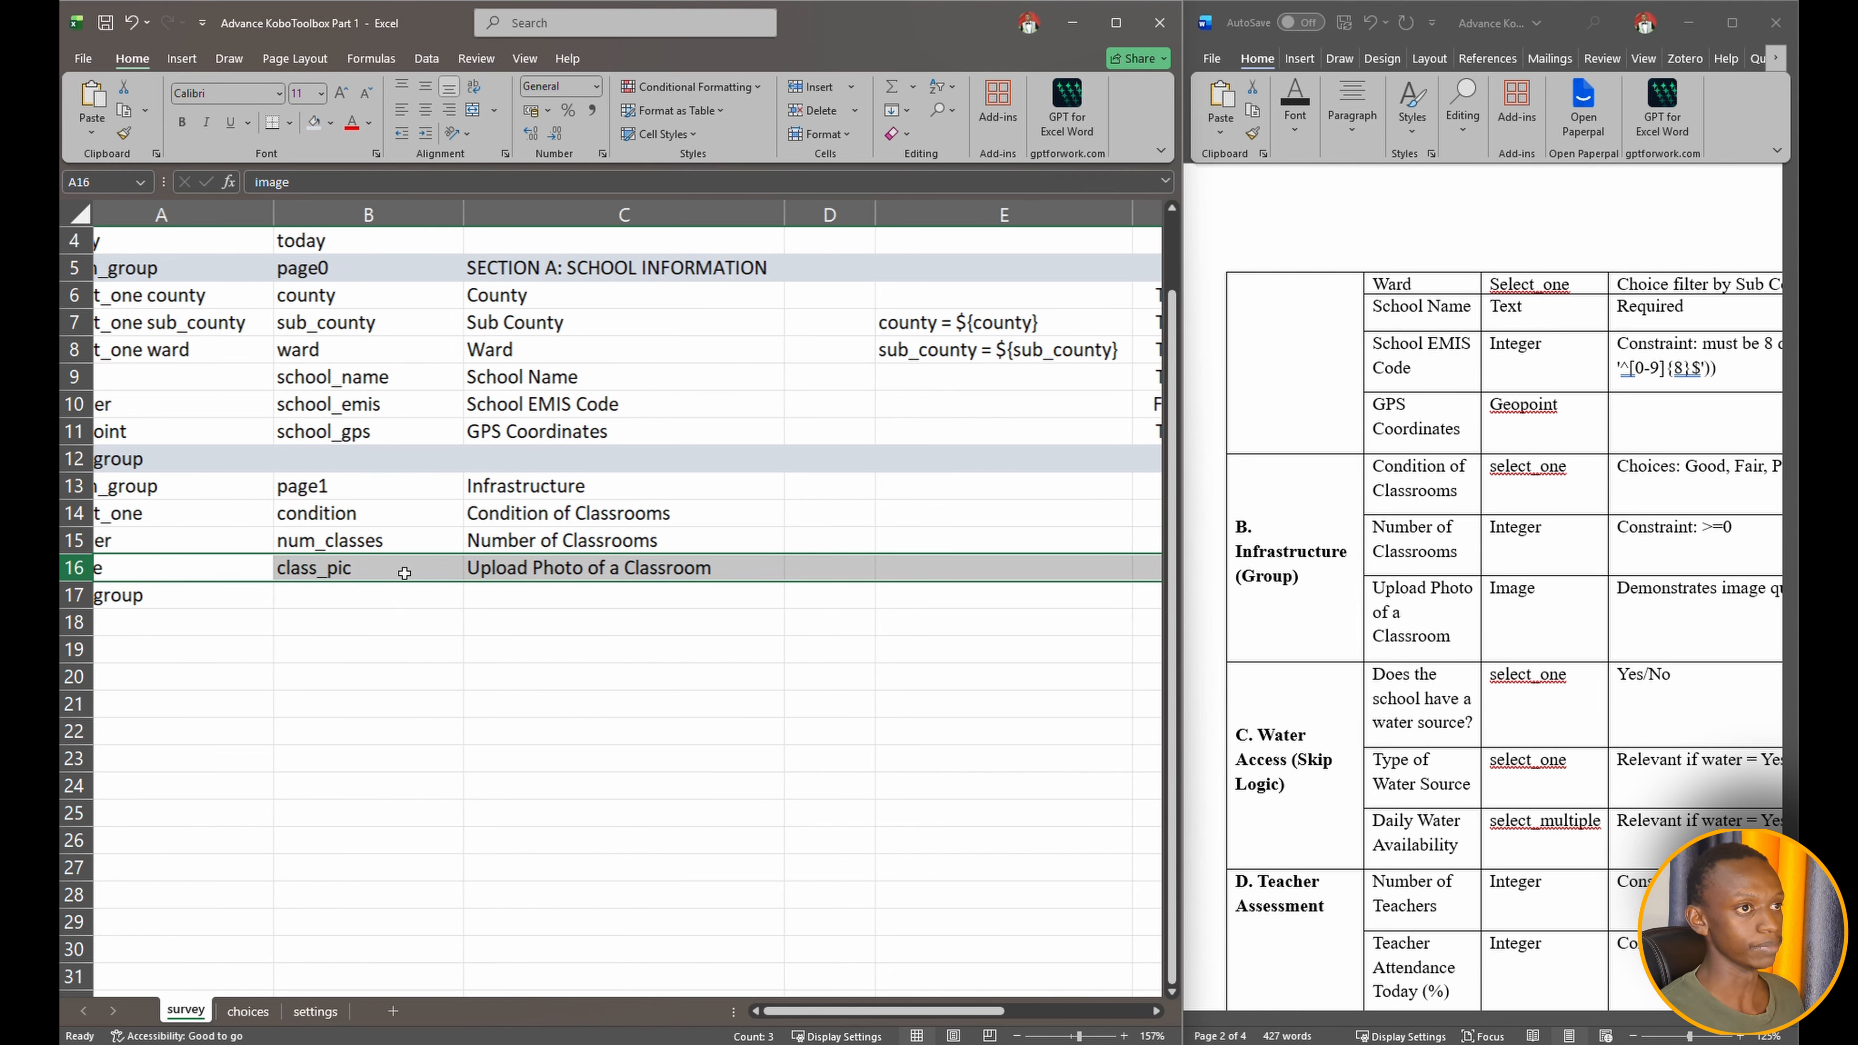
pyautogui.hscroll(-2, 404, 573)
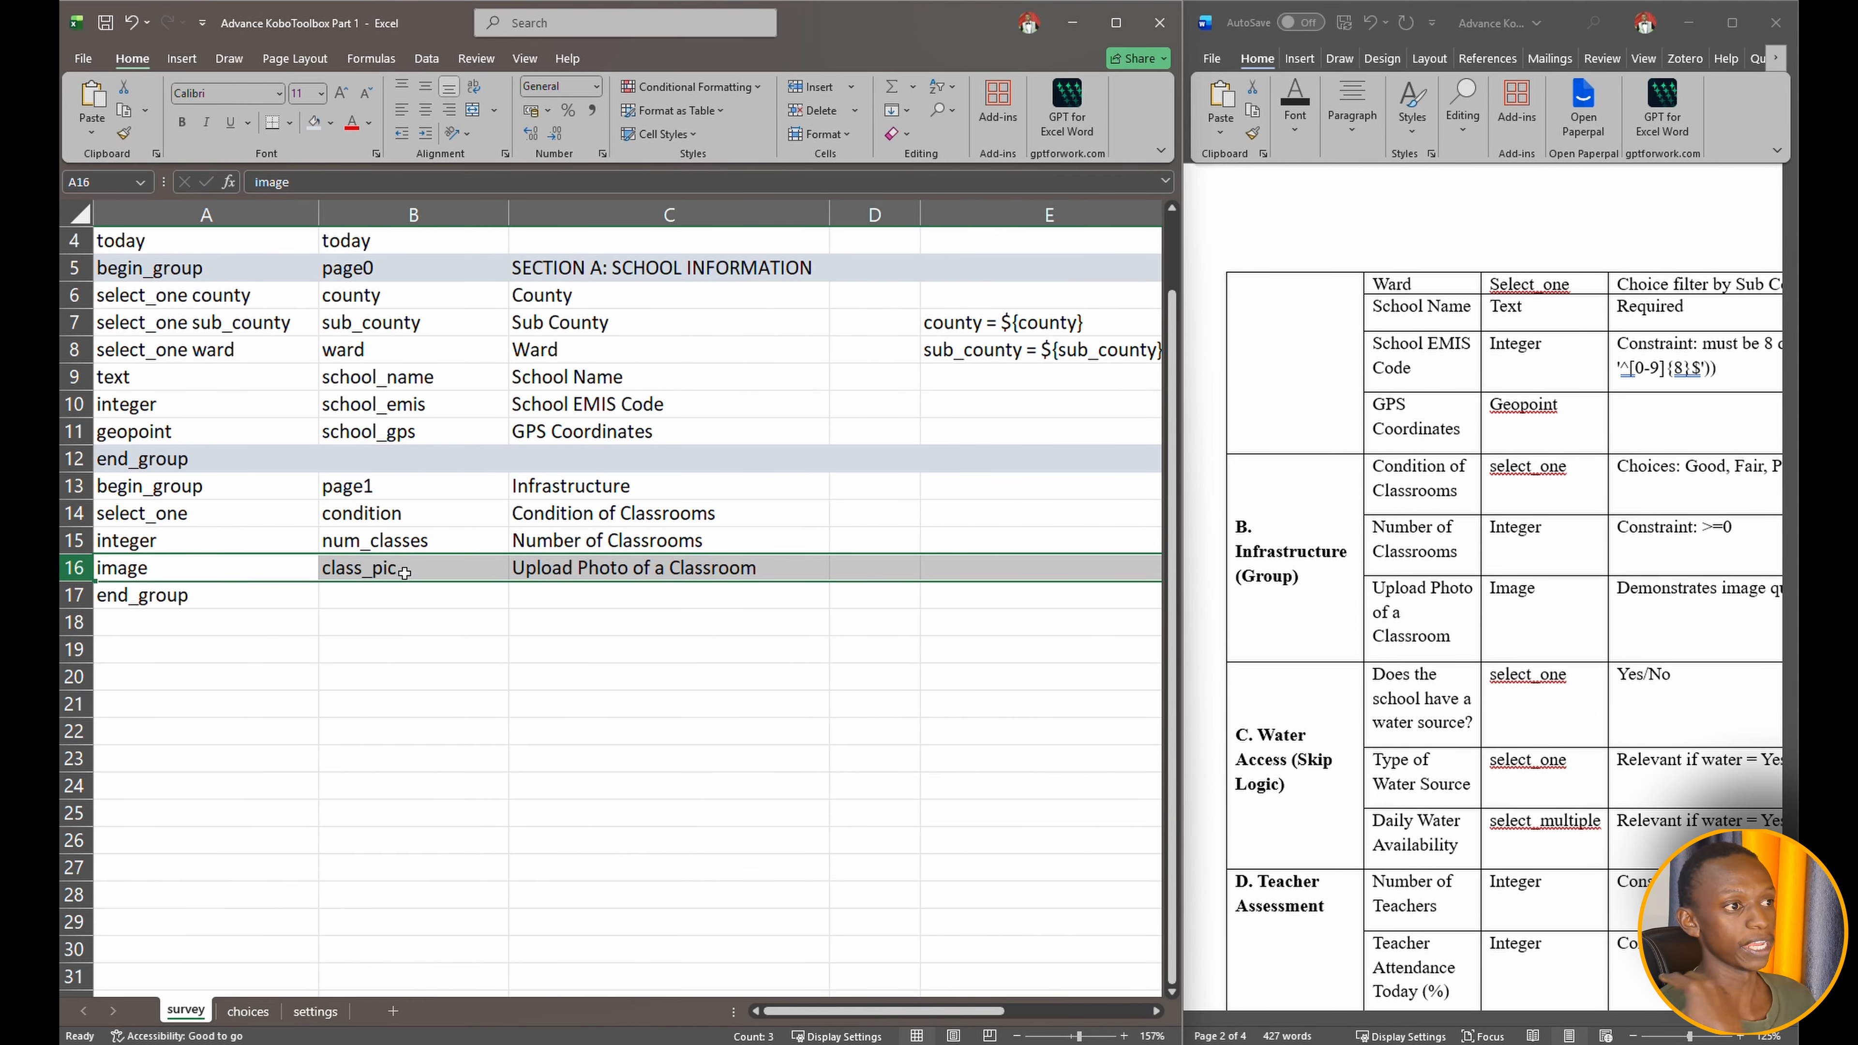
pyautogui.scroll(1, 405, 573)
pyautogui.hscroll(2, 404, 573)
pyautogui.hscroll(-2, 469, 485)
pyautogui.scroll(-1, 318, 274)
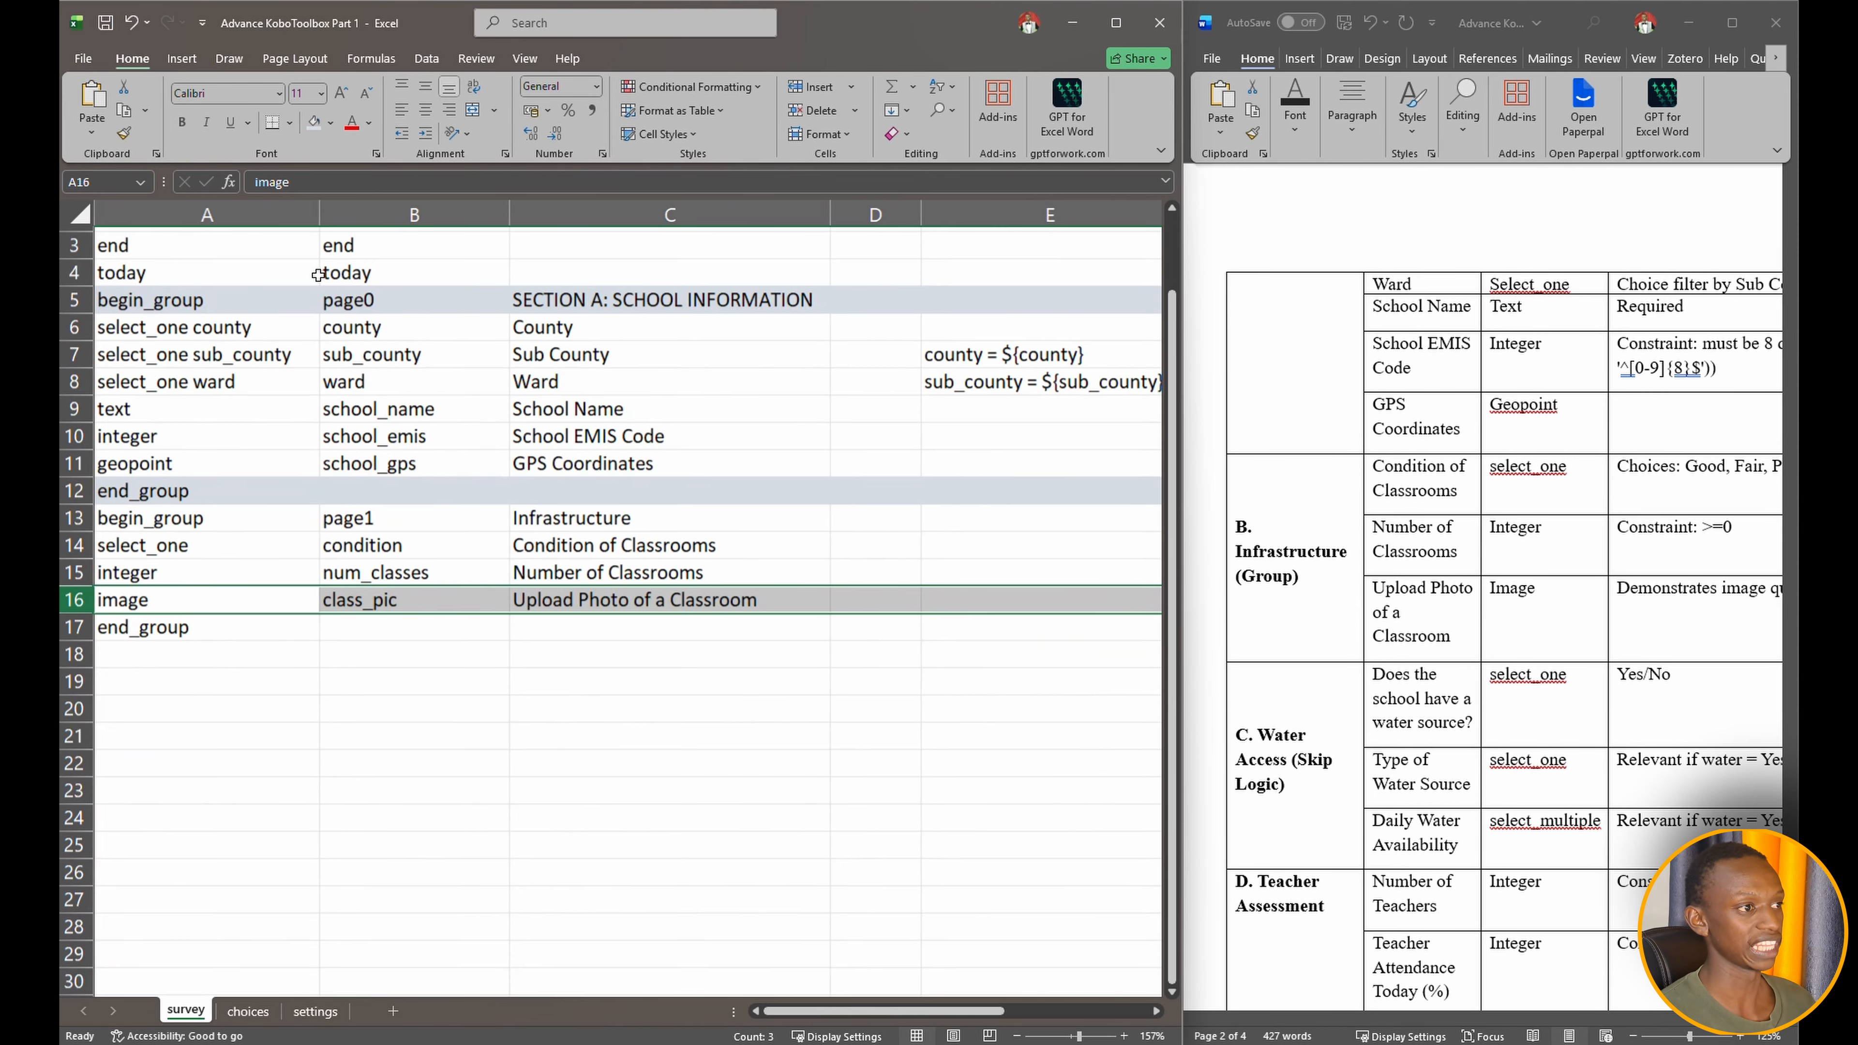
pyautogui.scroll(1, 318, 274)
# Freeze the survey sheet's header row at the top.
pyautogui.click(73, 240)
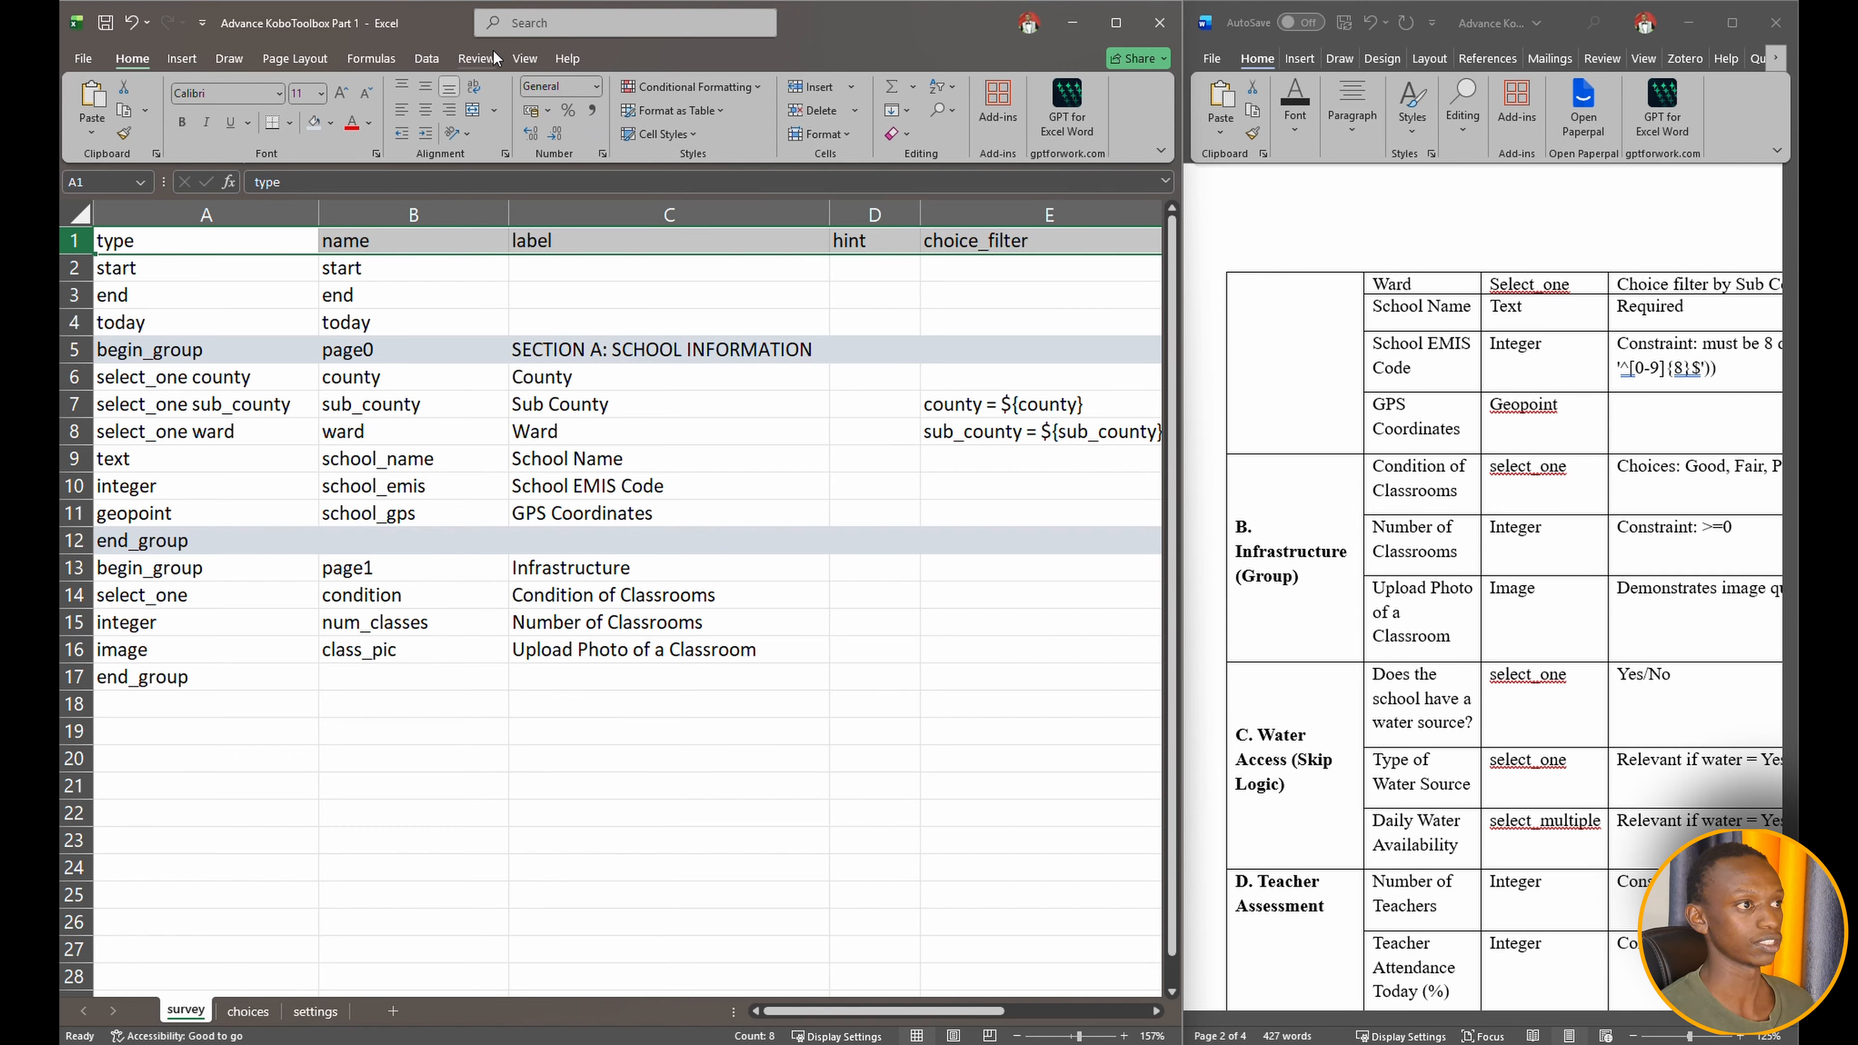
pyautogui.click(524, 59)
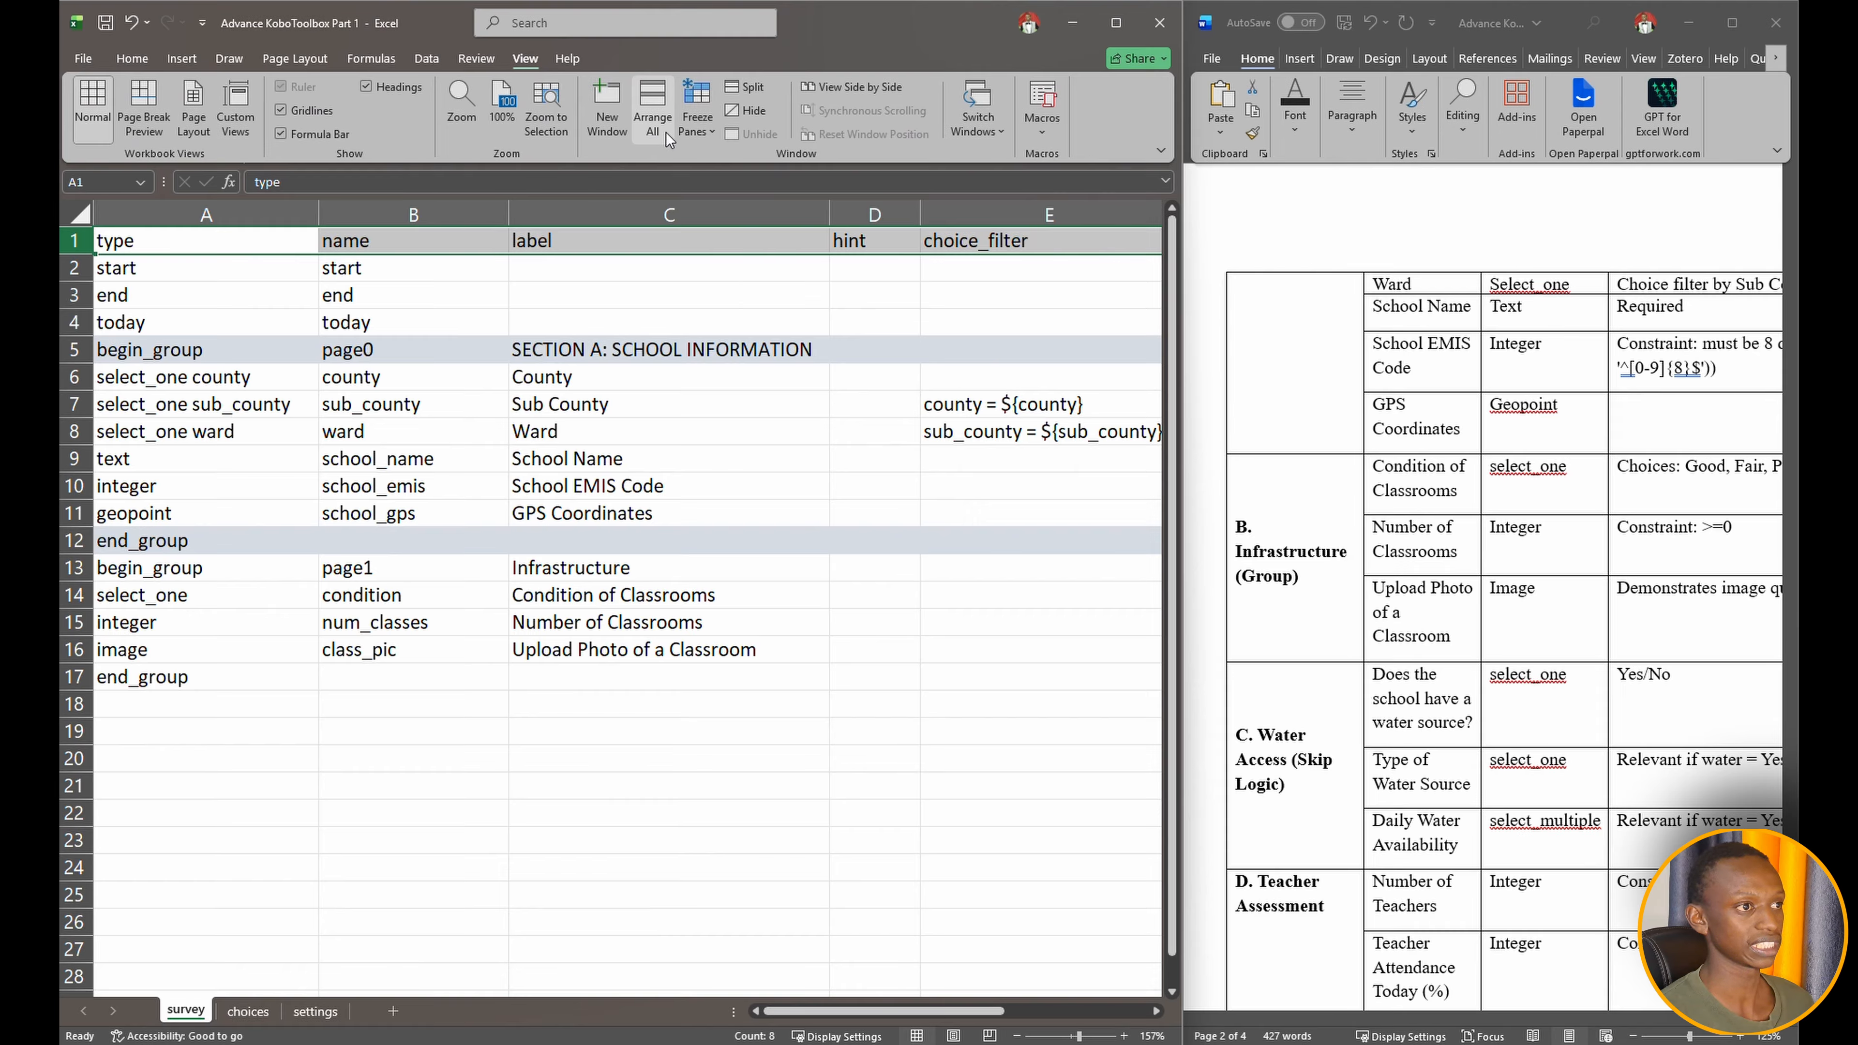
pyautogui.click(701, 123)
pyautogui.click(739, 220)
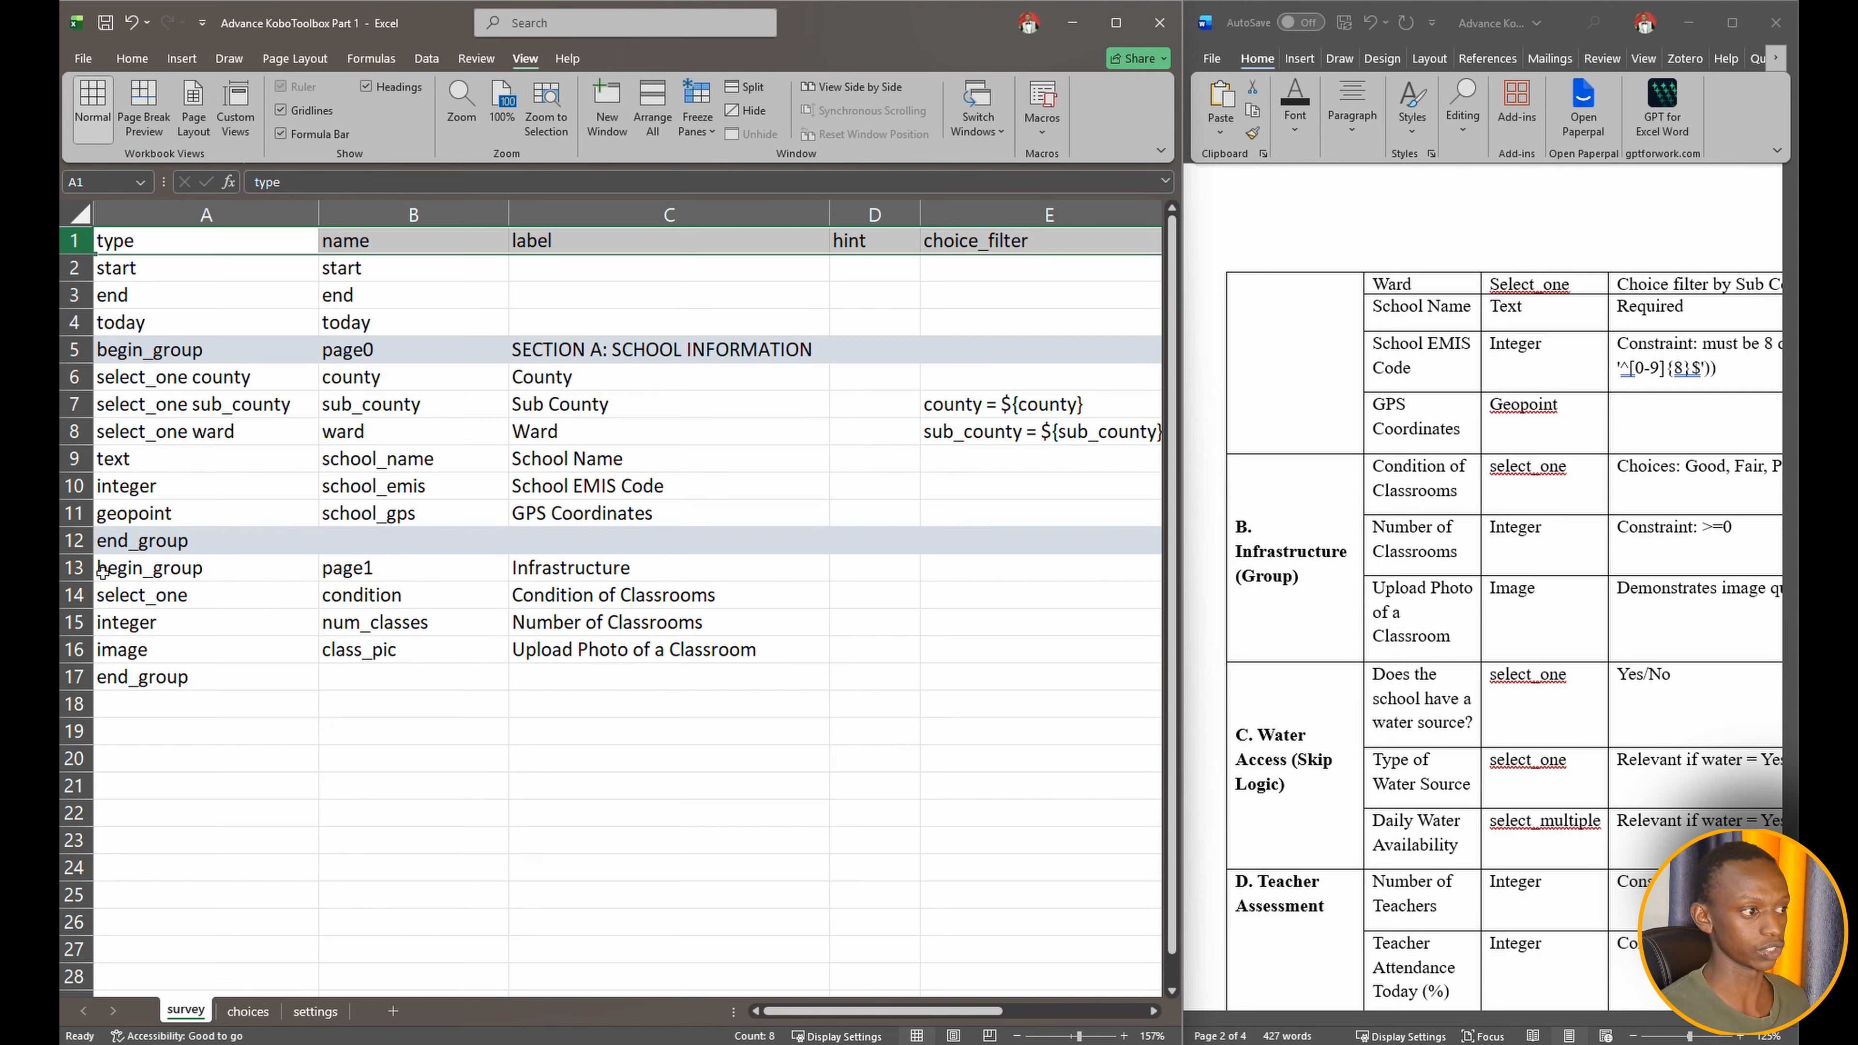
pyautogui.click(76, 570)
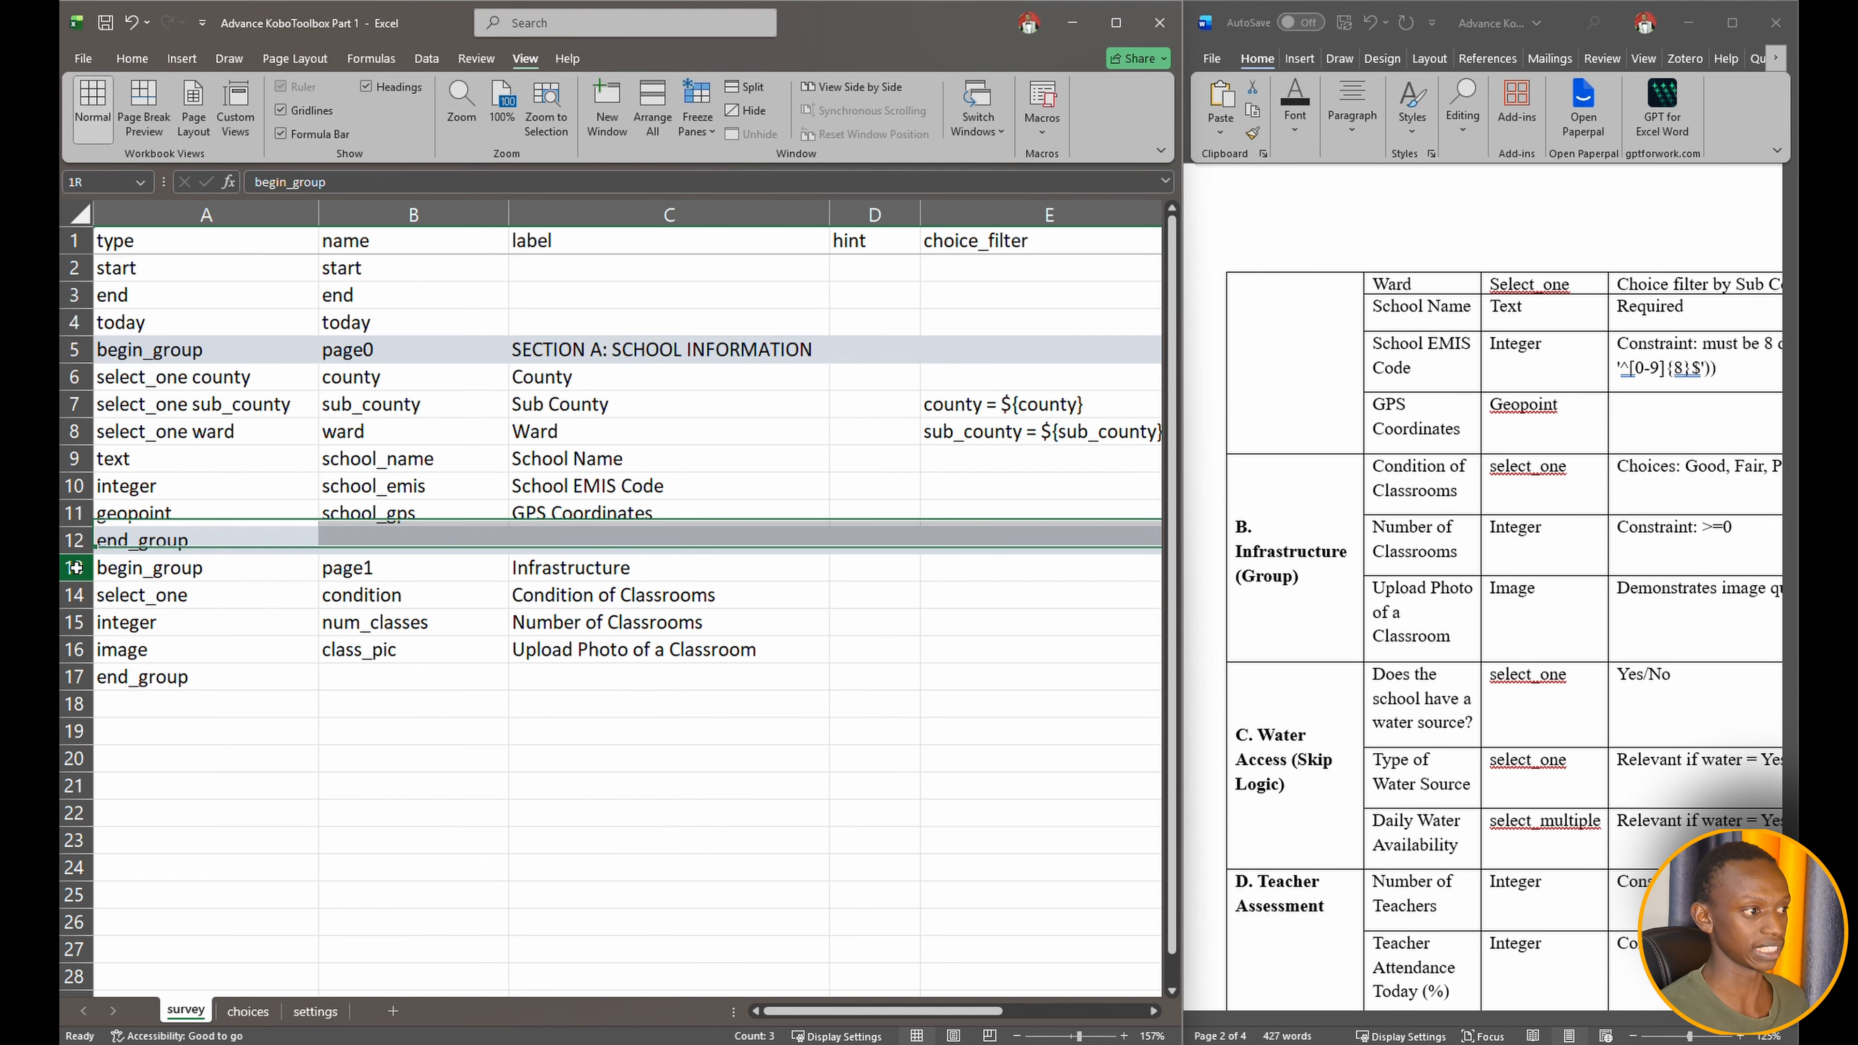
pyautogui.keyDown('ctrl'); pyautogui.click(70, 676); pyautogui.keyUp('ctrl')
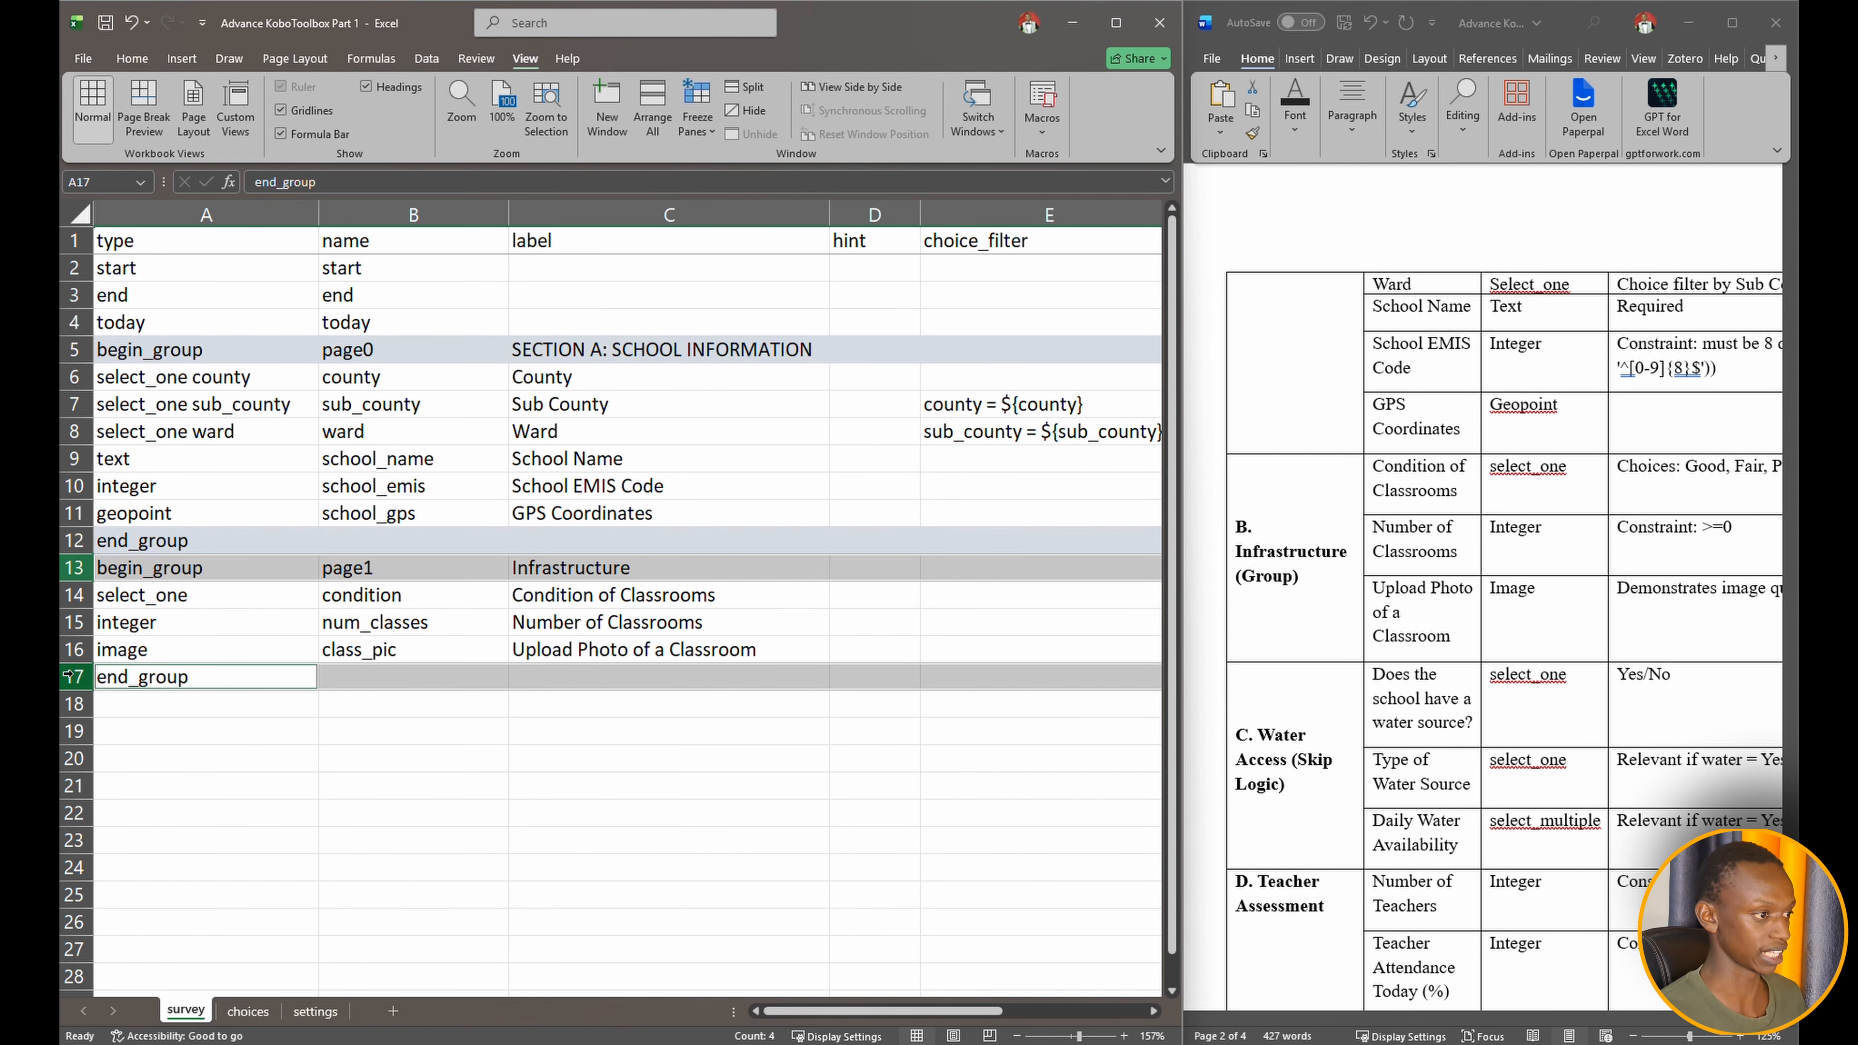
# Fill the group rows 13 and 17 light orange.
pyautogui.click(132, 55)
pyautogui.click(325, 128)
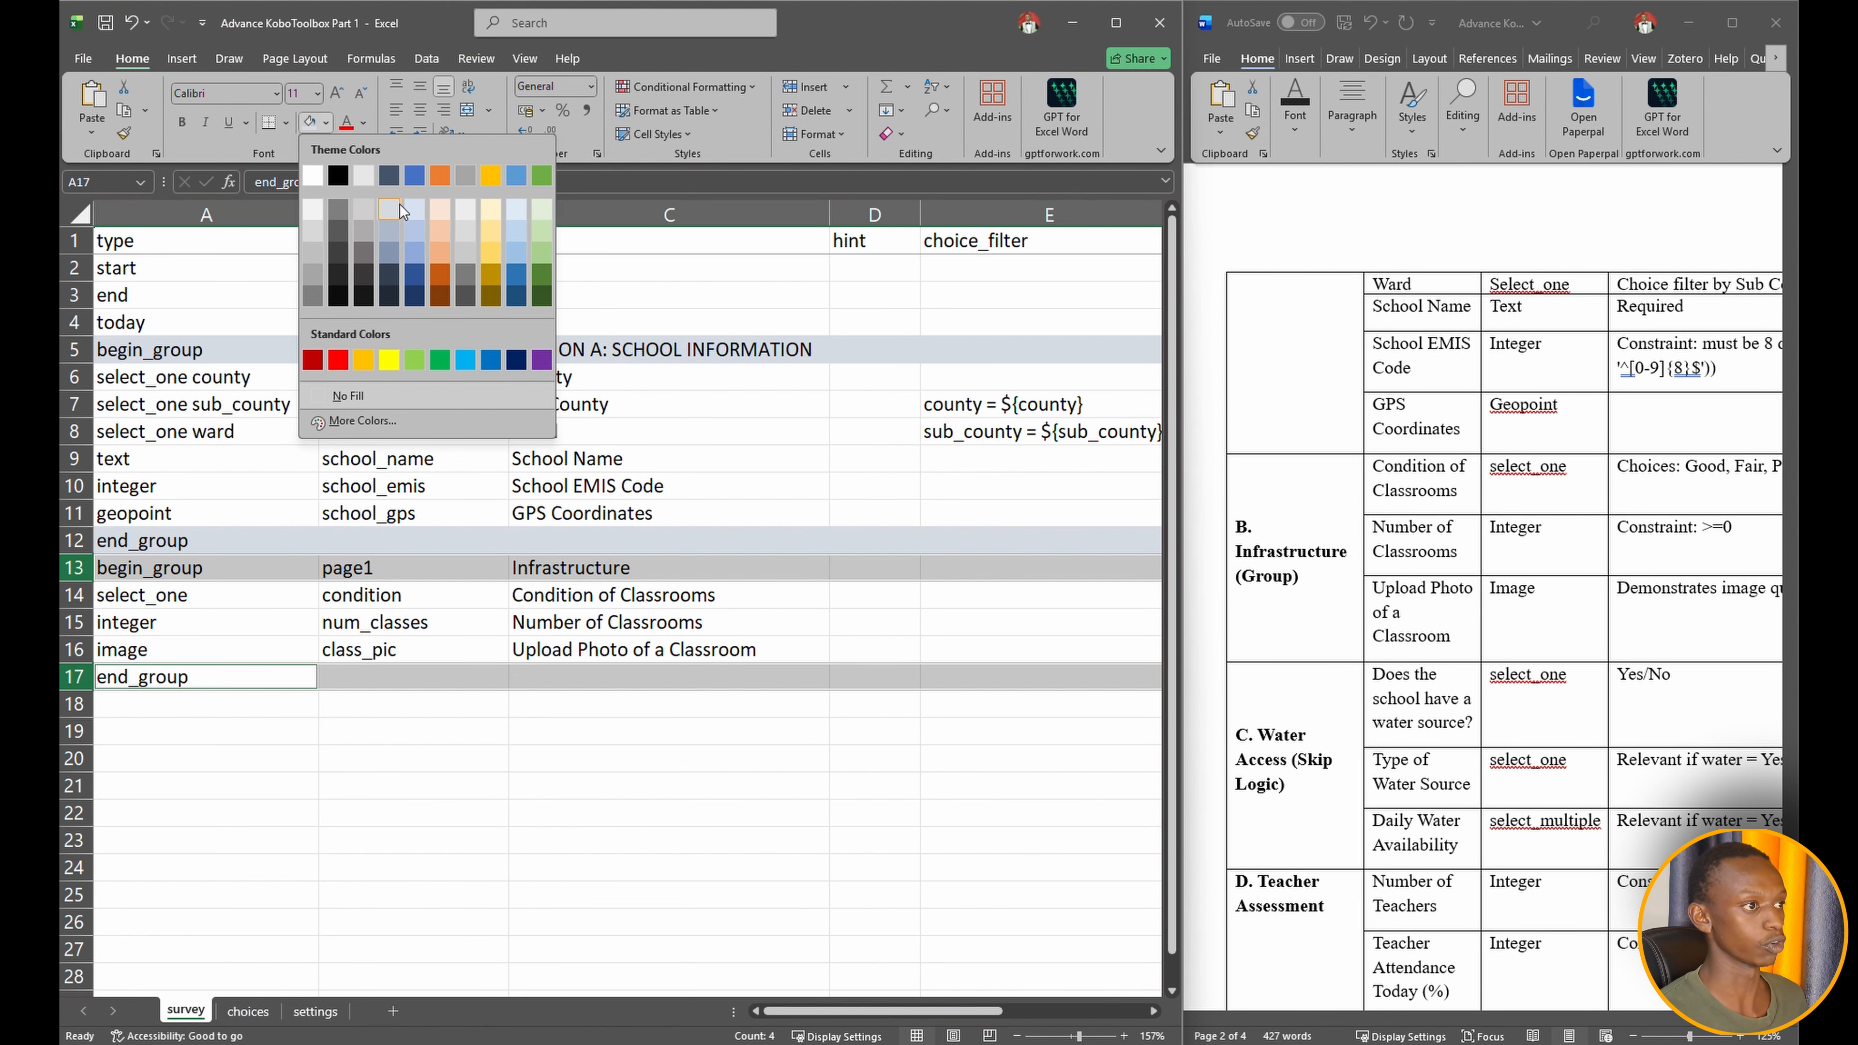
pyautogui.click(435, 232)
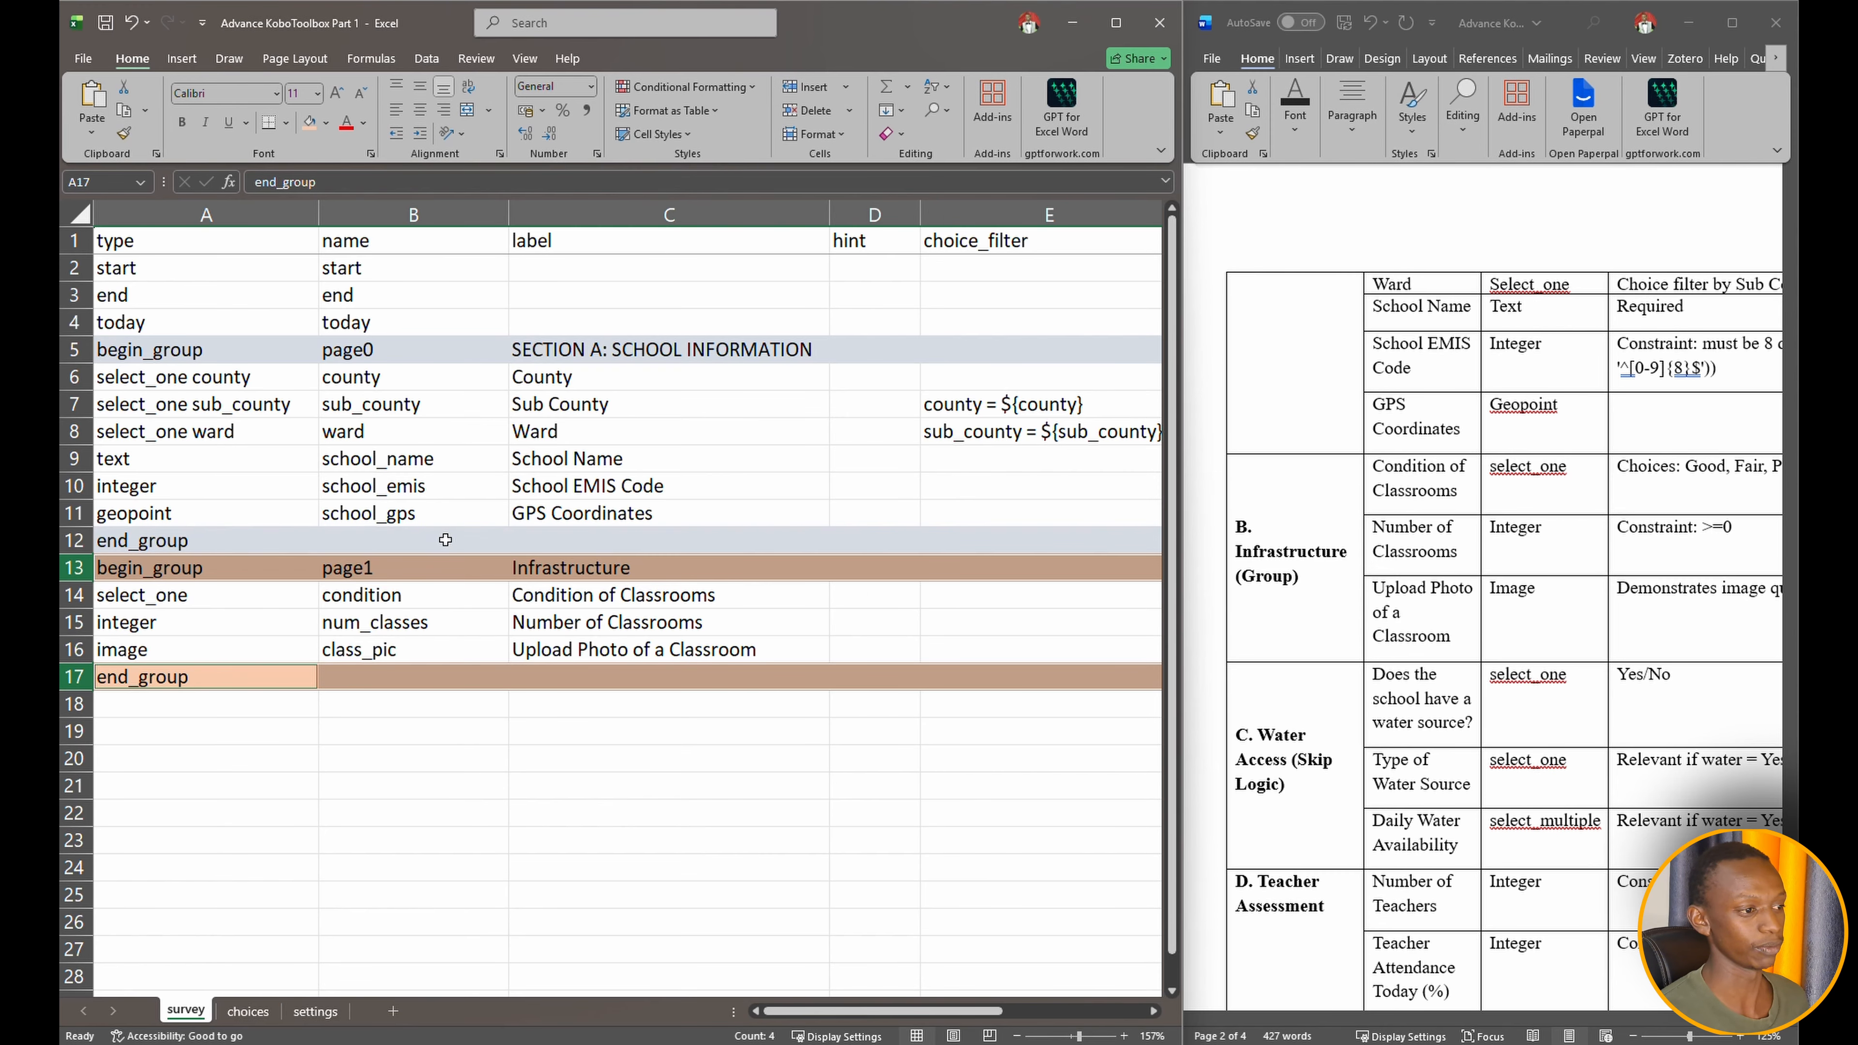
# Highlight column A cells equal to or containing 'group' with light red fill and dark red text.
pyautogui.click(220, 223)
pyautogui.click(755, 87)
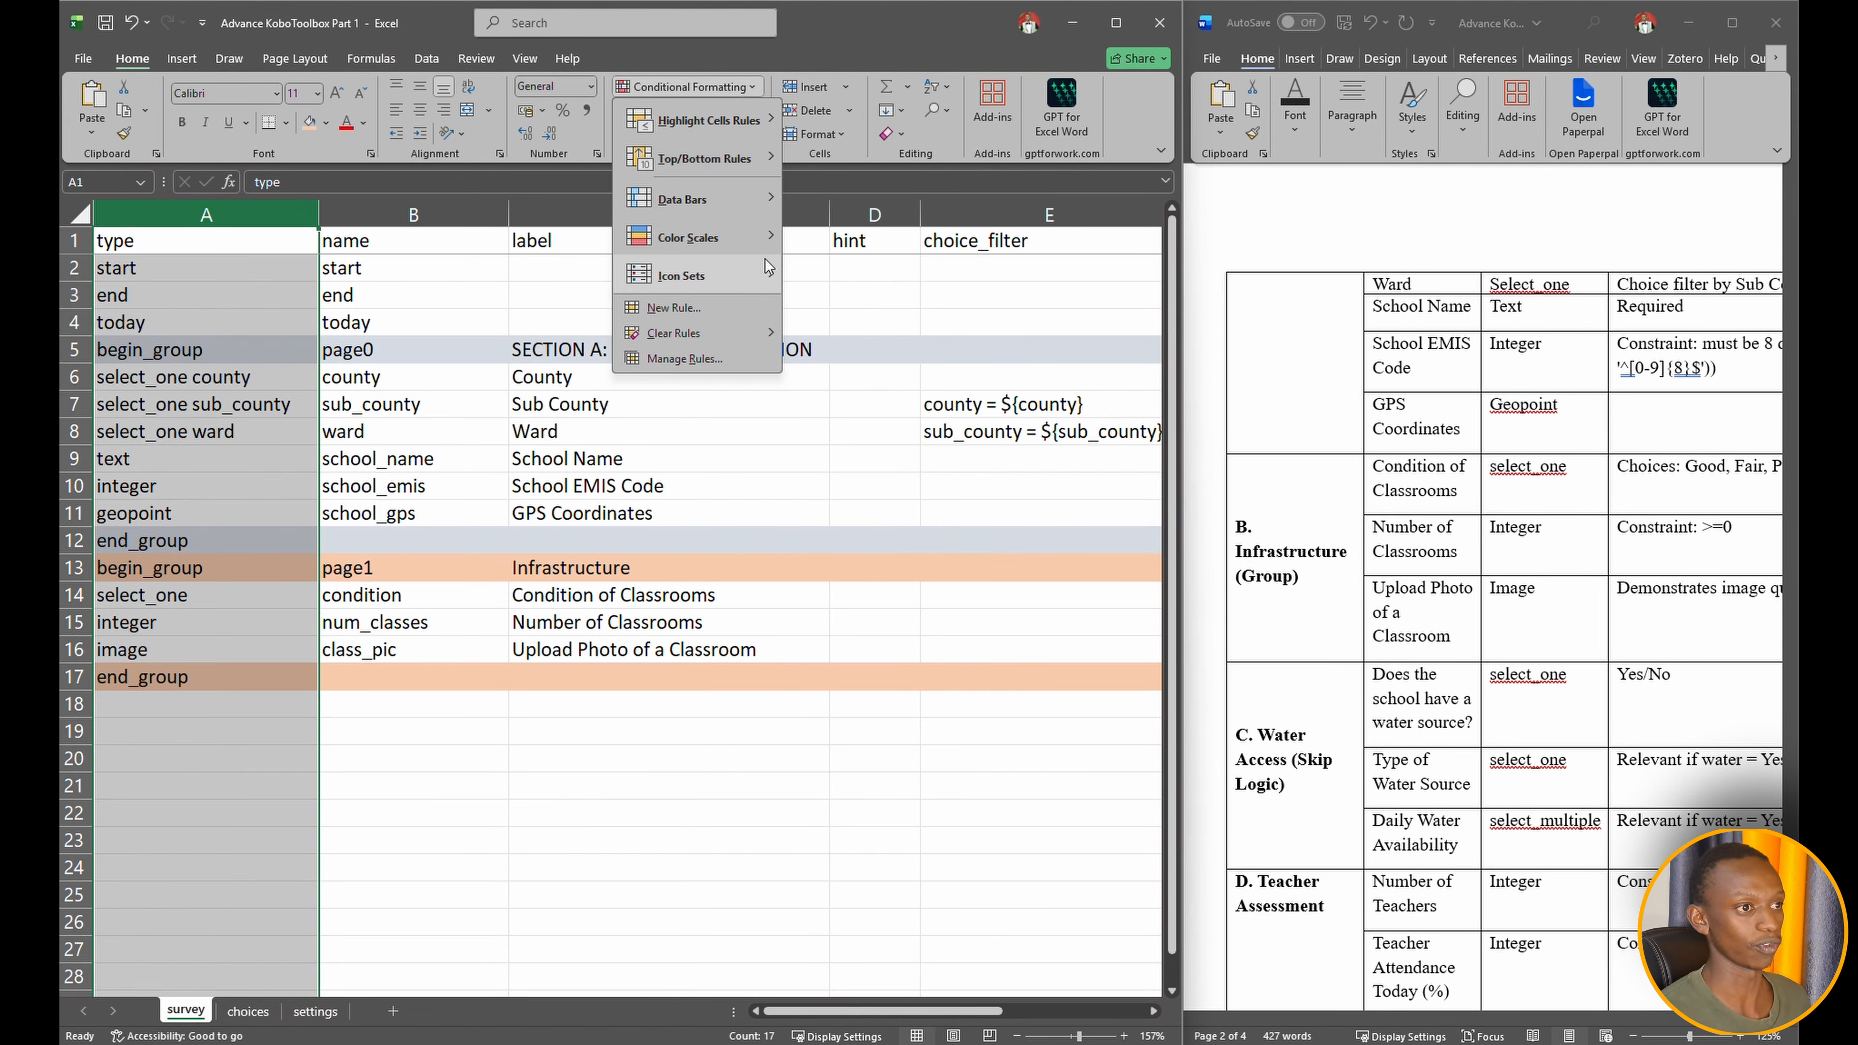
pyautogui.moveTo(736, 122)
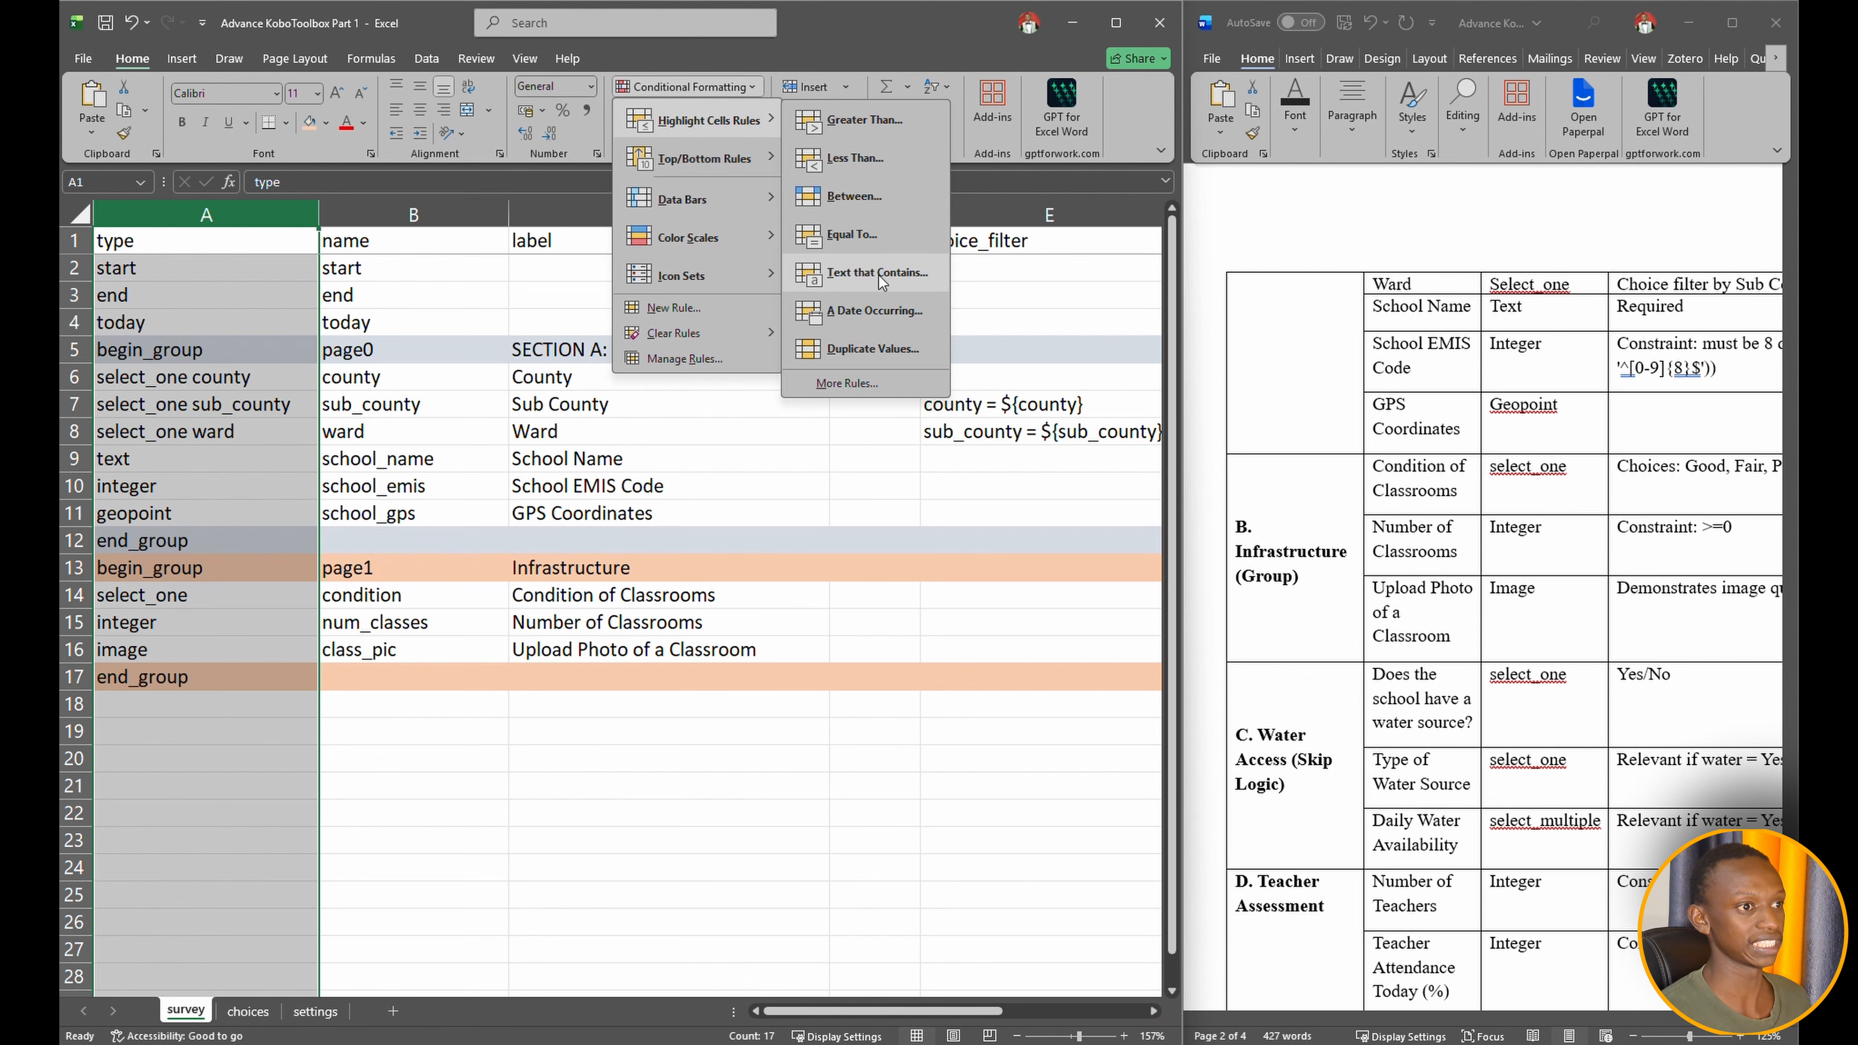
pyautogui.click(873, 242)
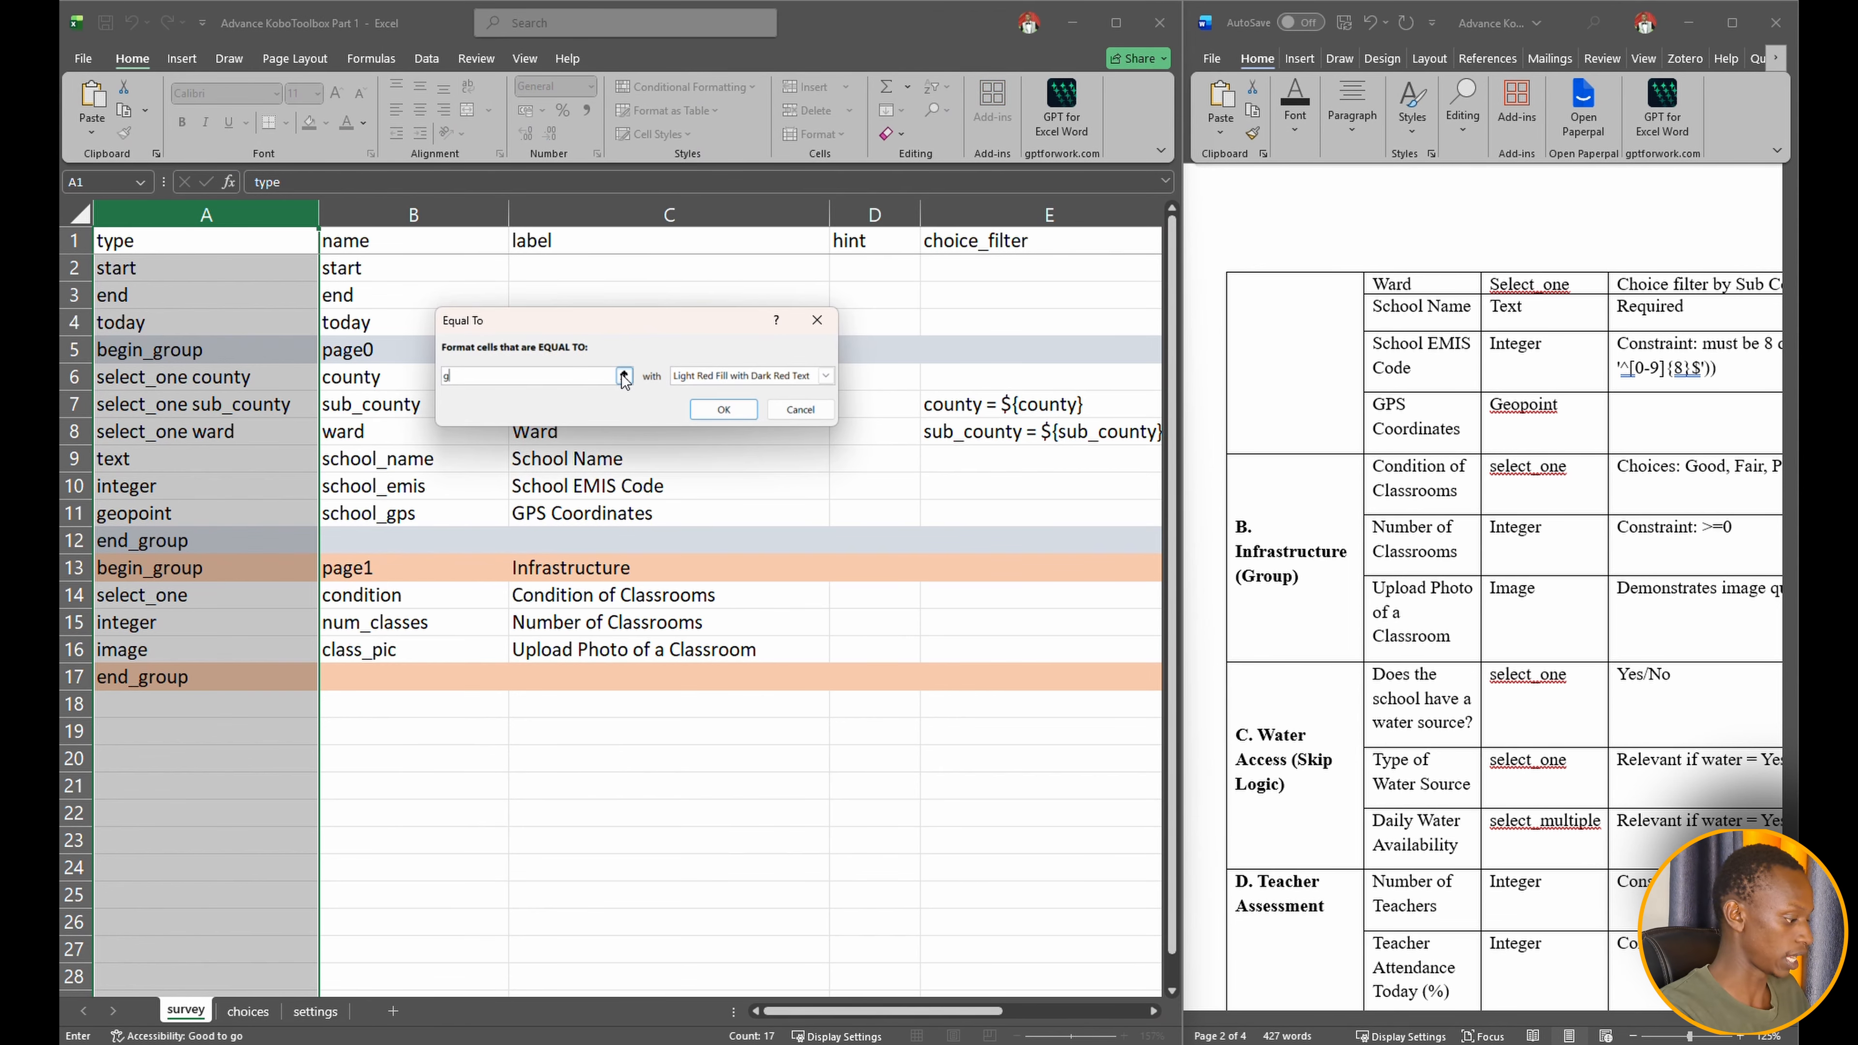
pyautogui.click(741, 408)
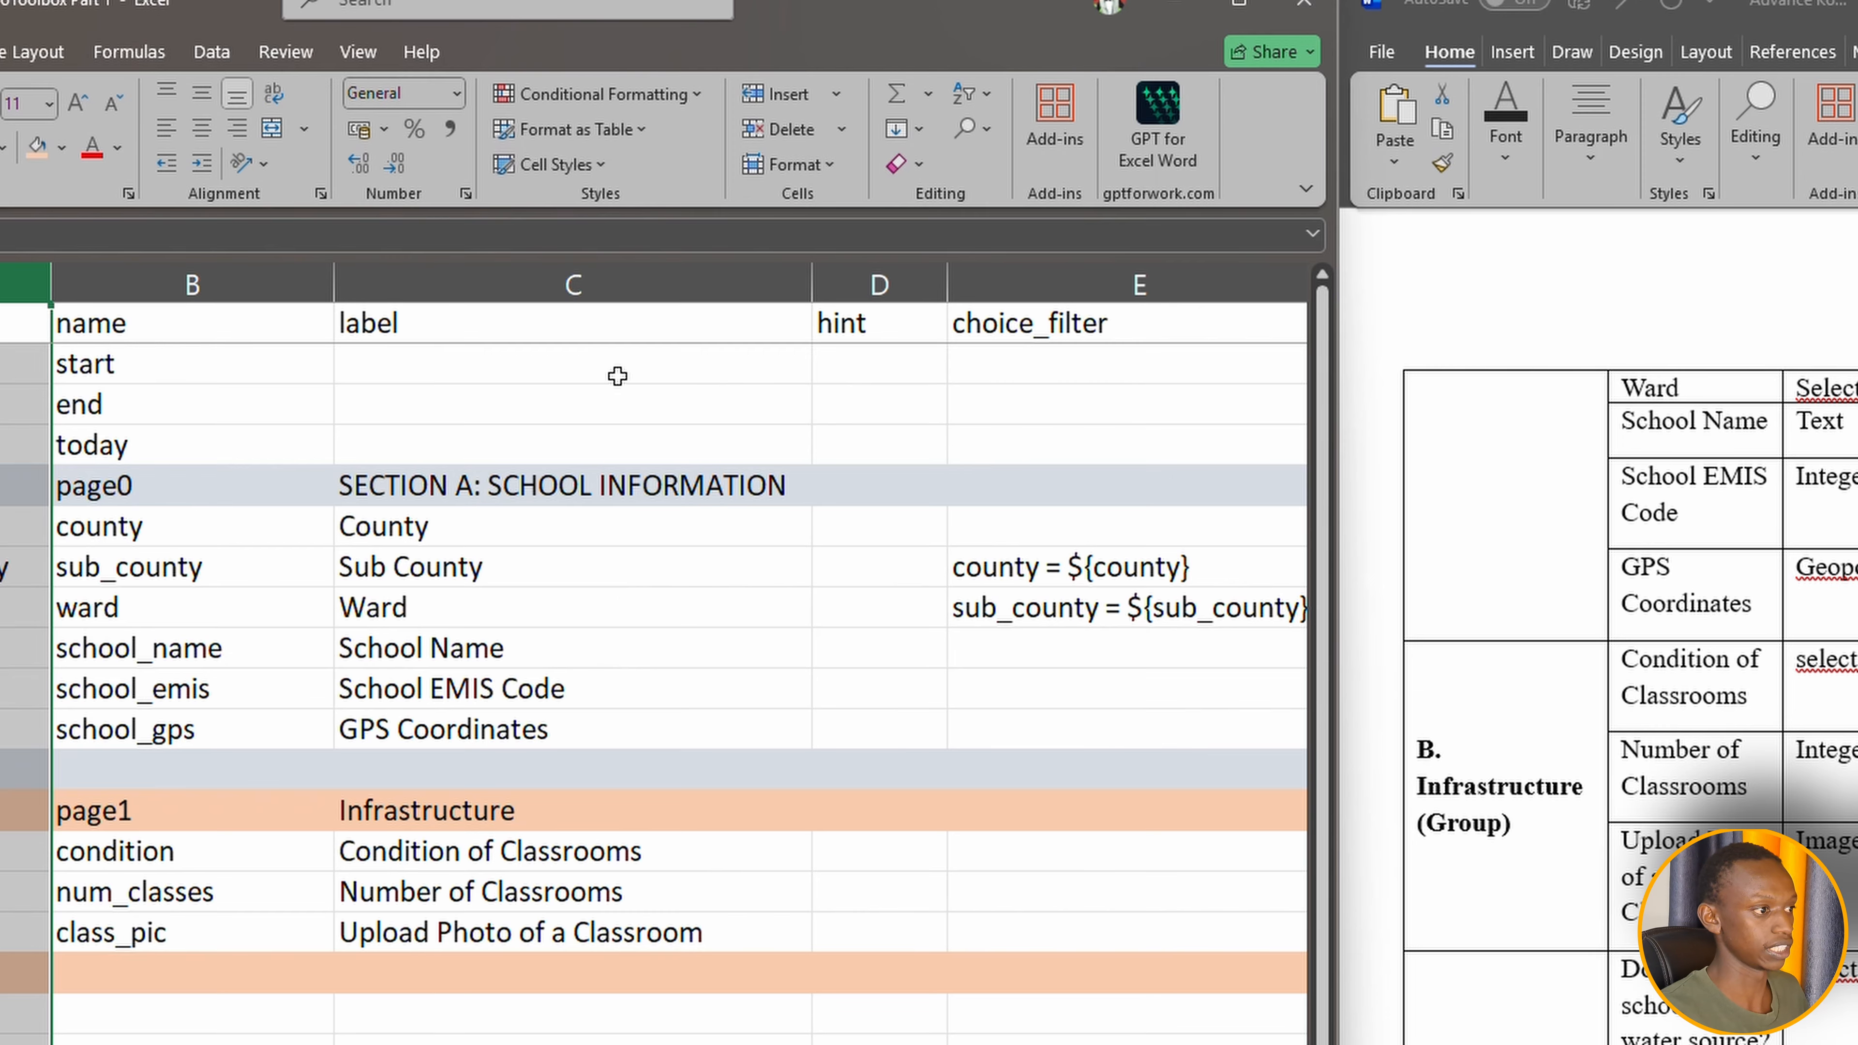
pyautogui.click(593, 94)
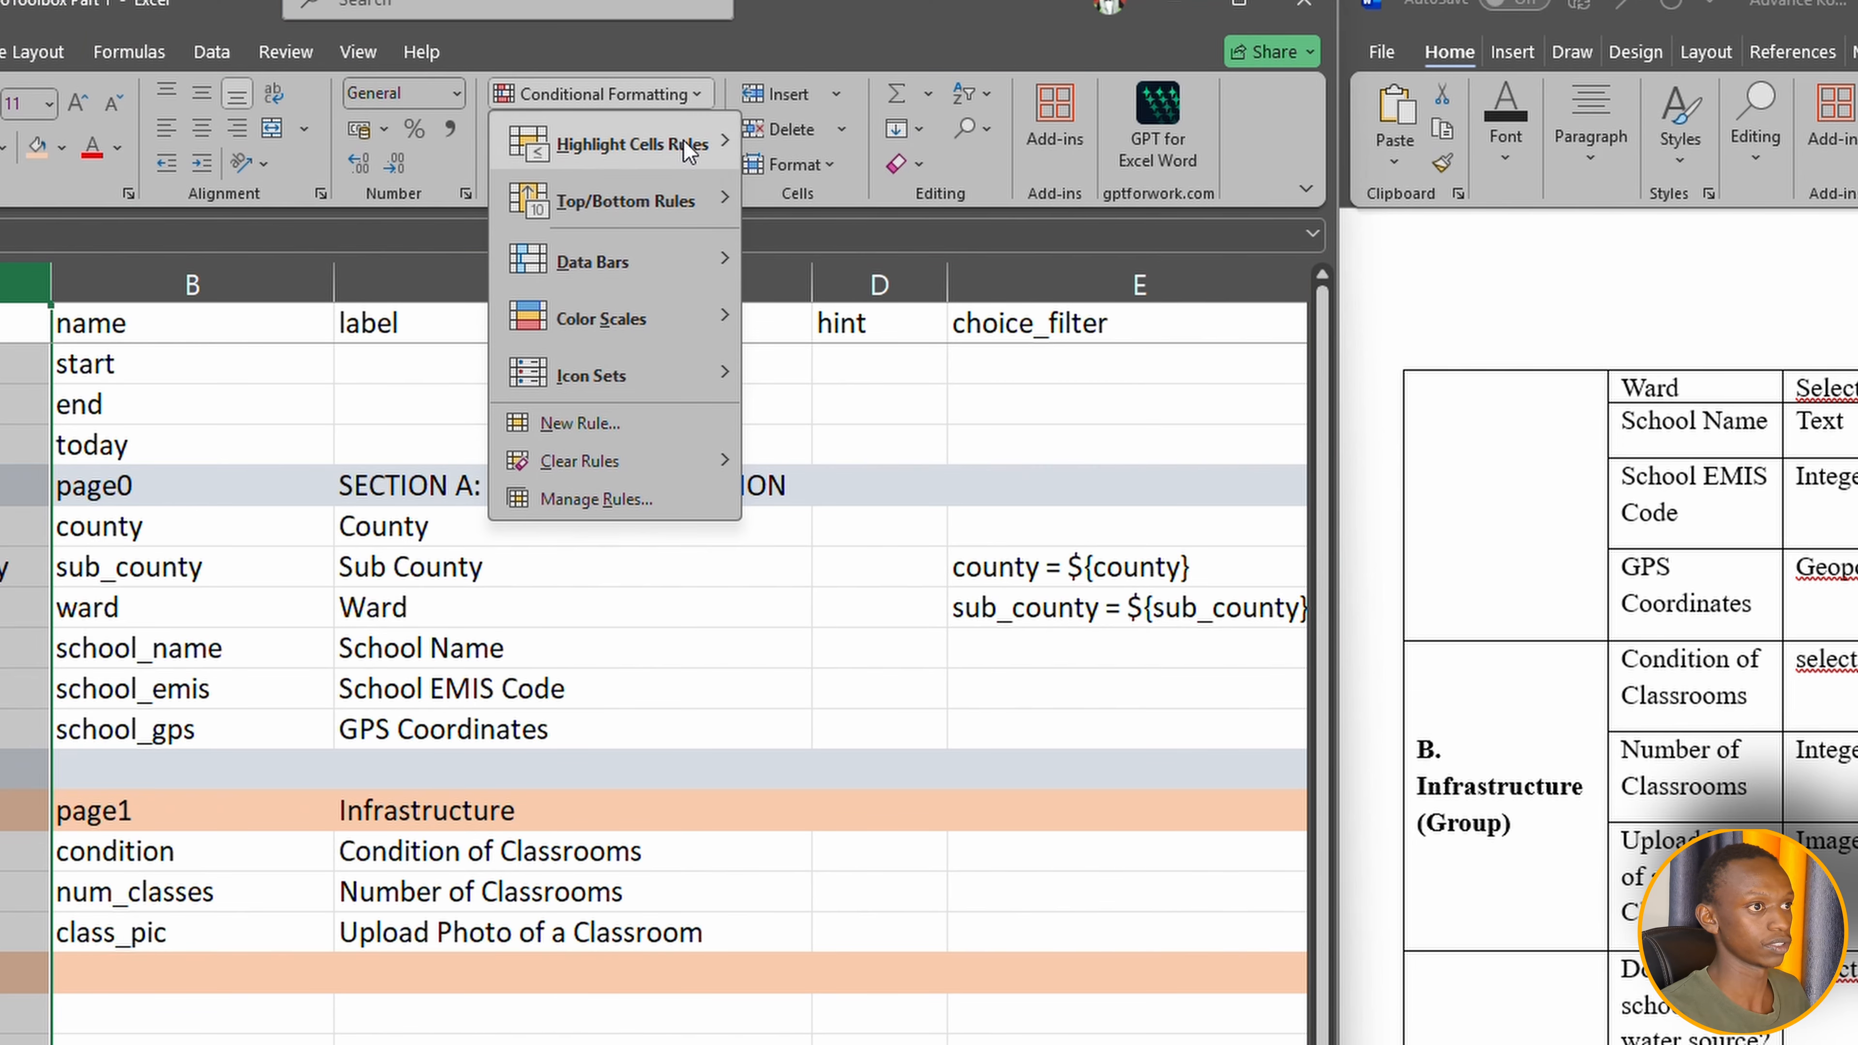
pyautogui.moveTo(686, 143)
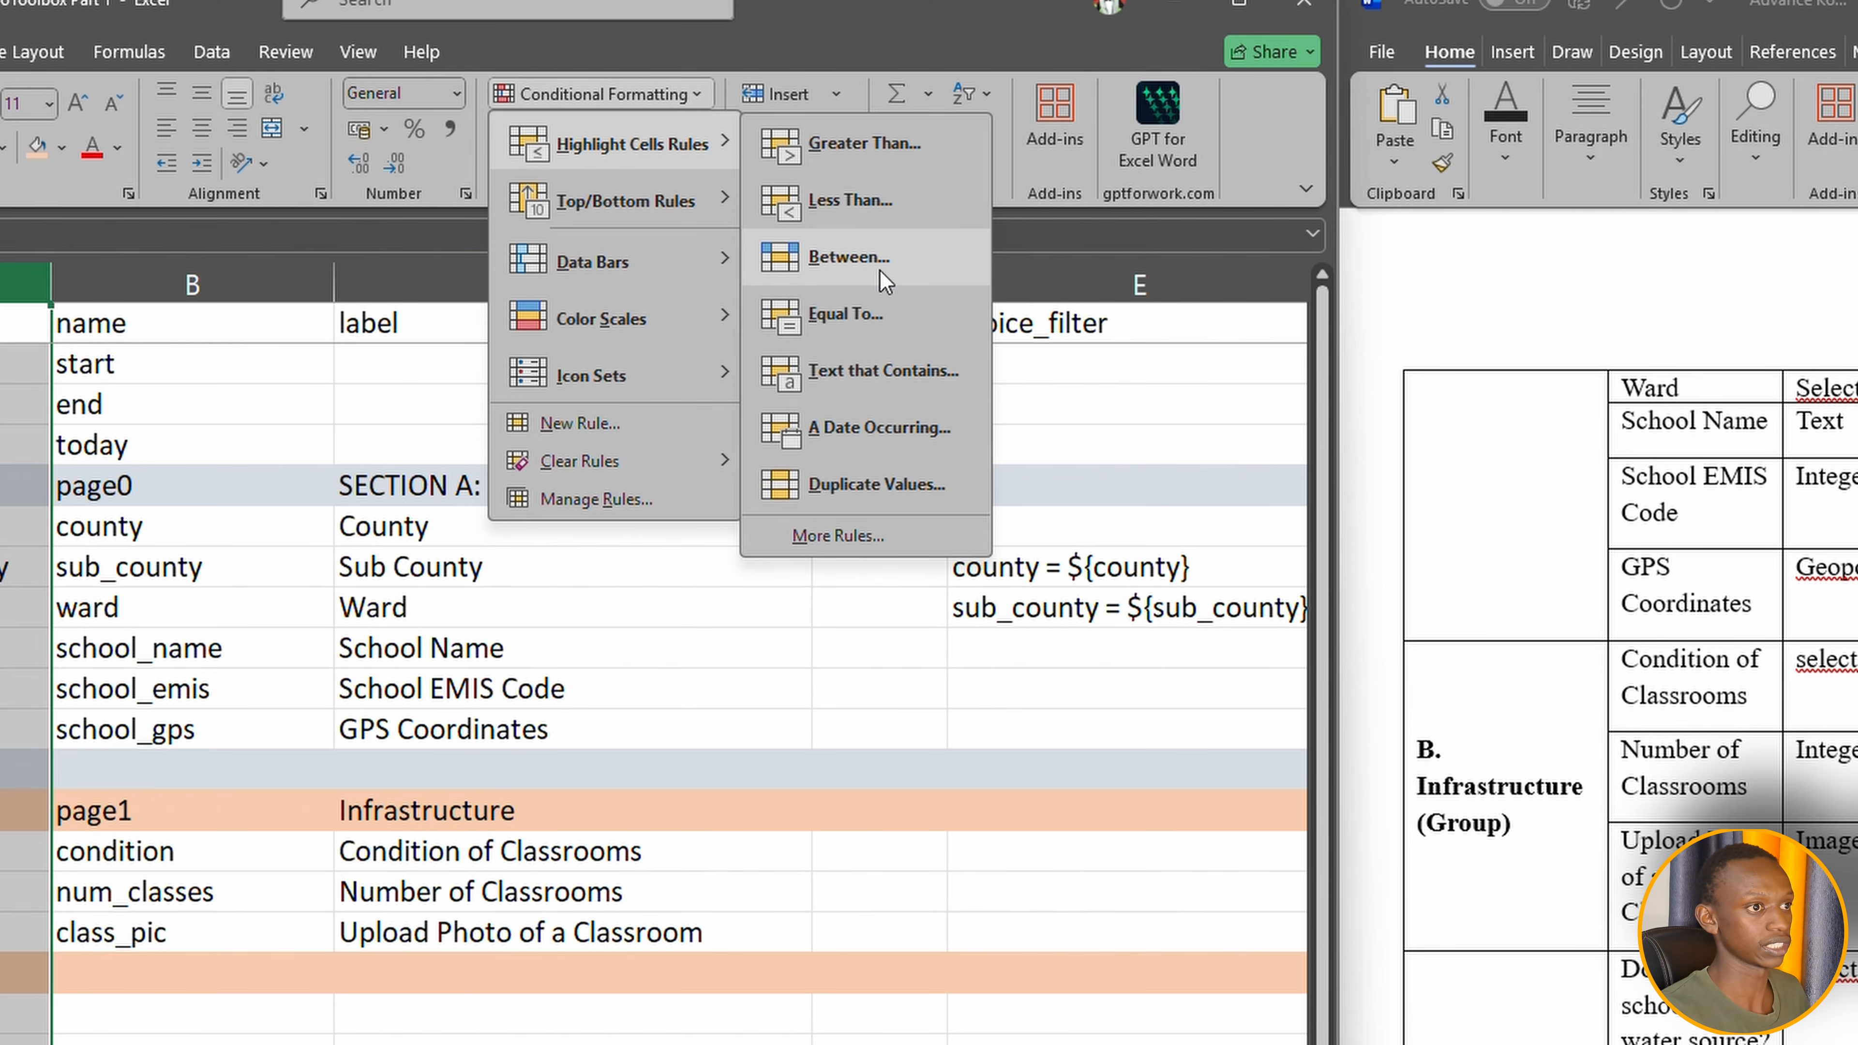
pyautogui.click(885, 370)
pyautogui.write('gr')
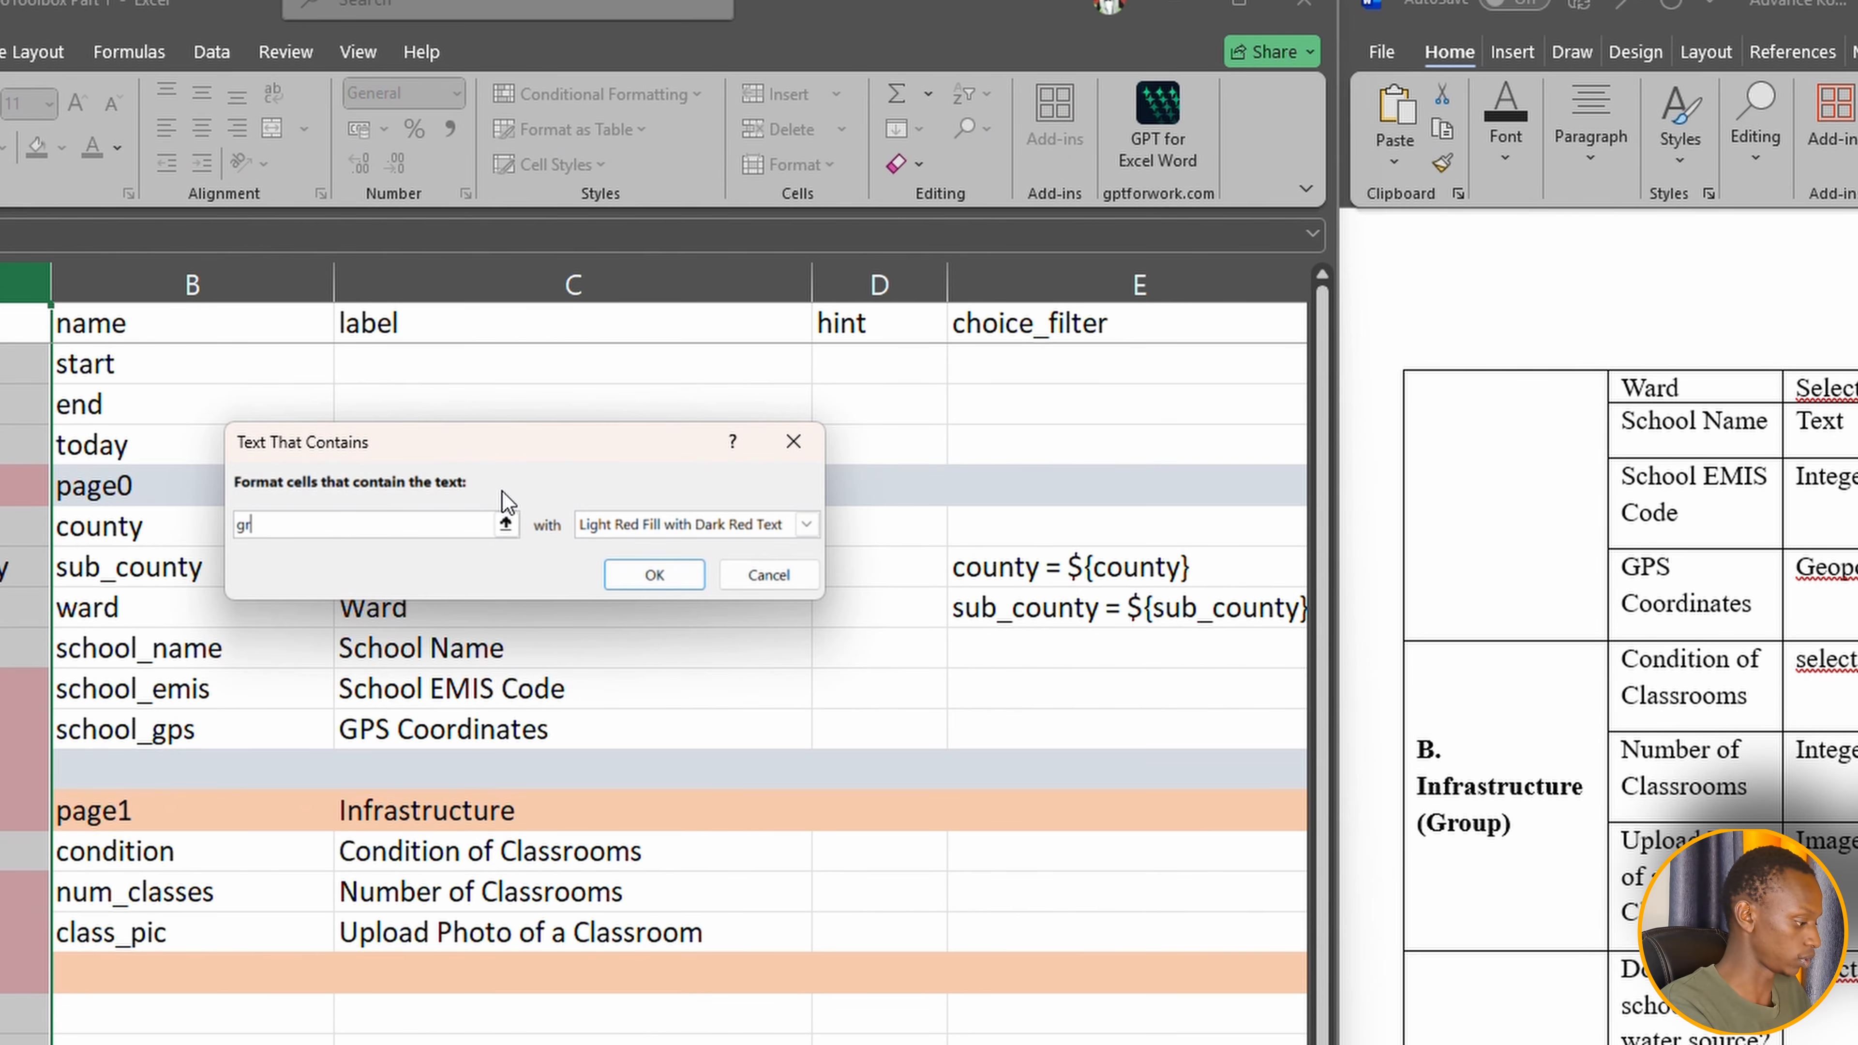
pyautogui.write('o')
pyautogui.write('up')
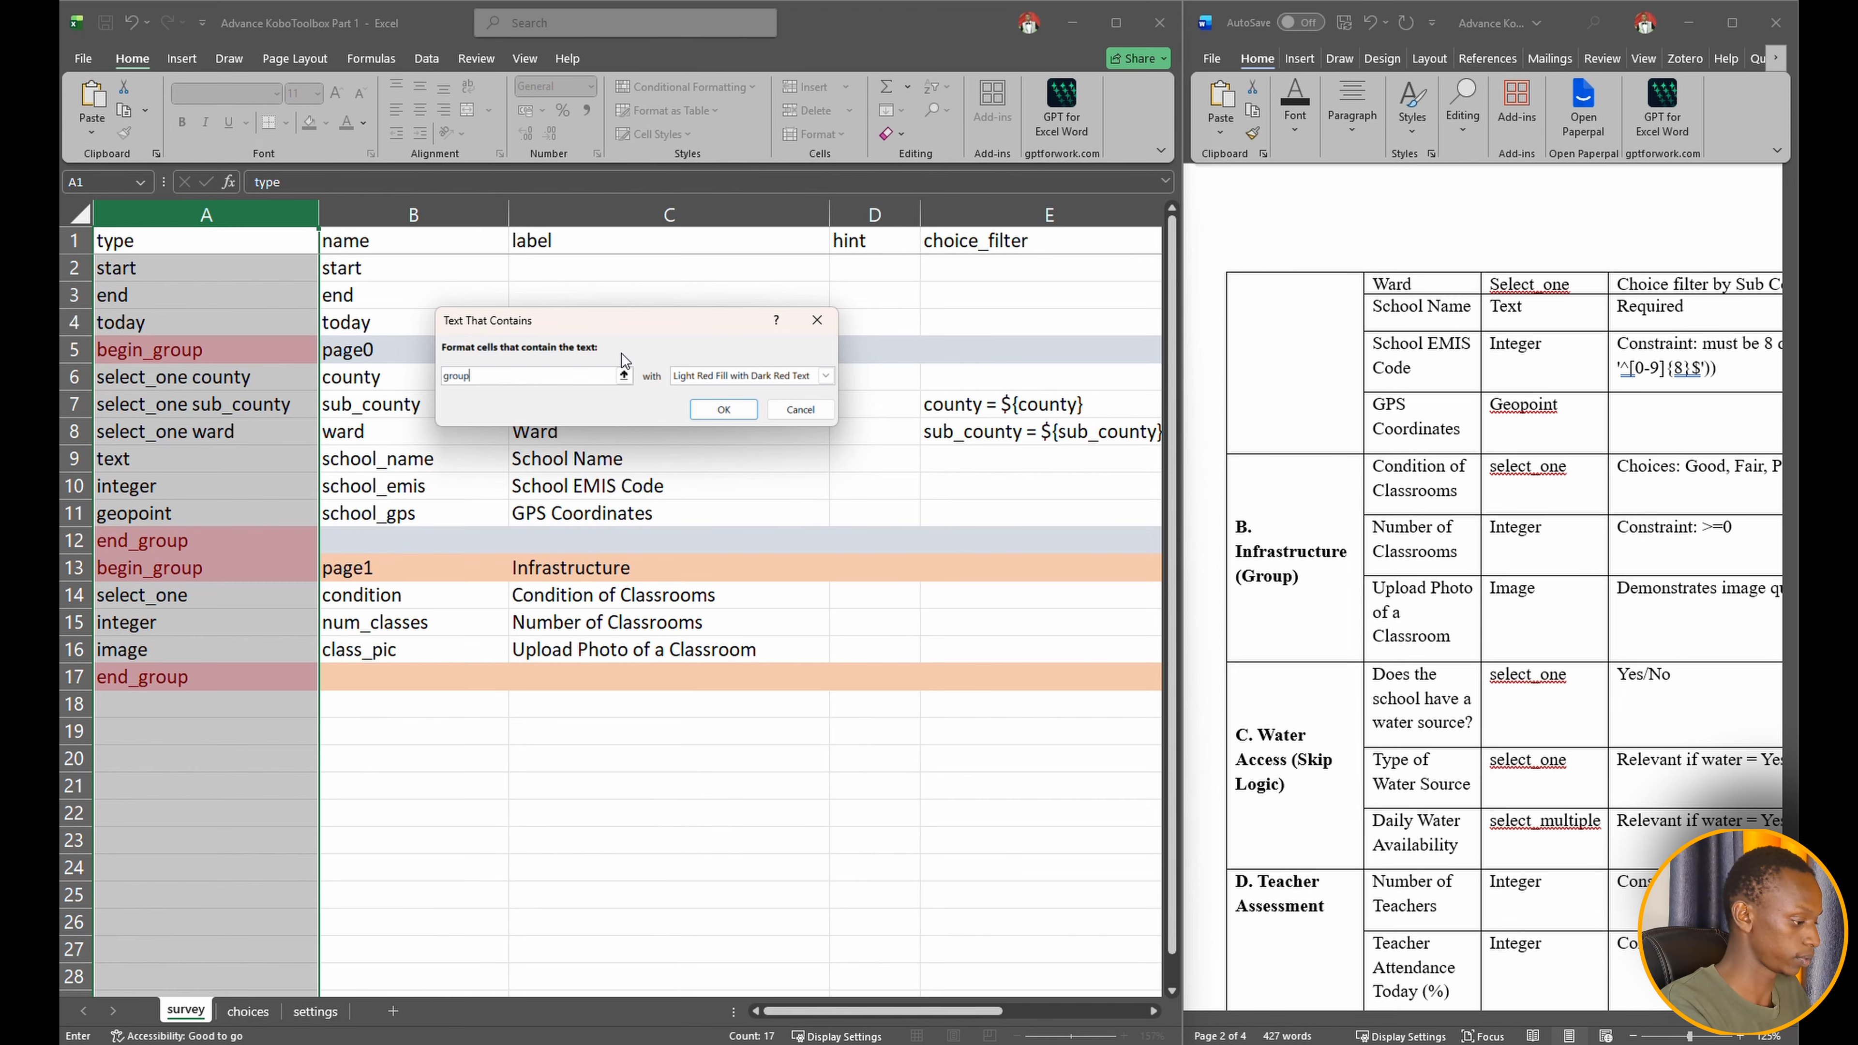
pyautogui.click(722, 406)
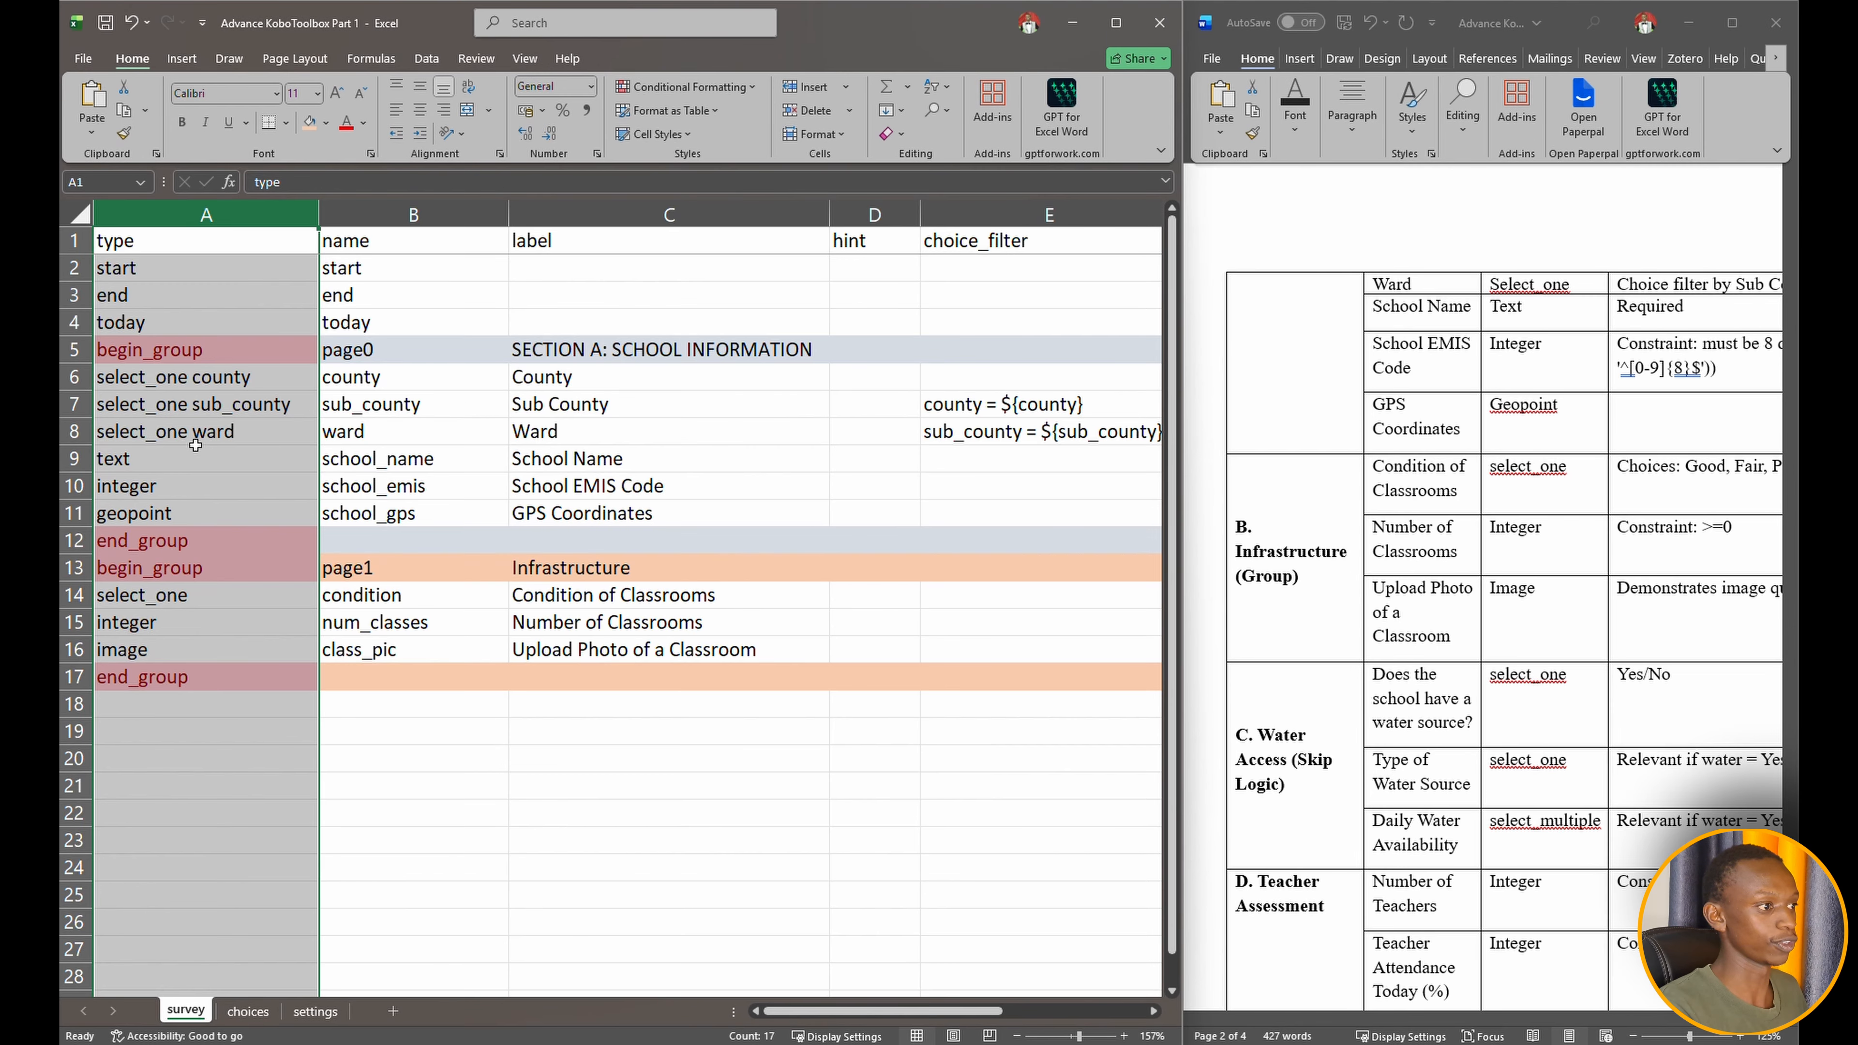
# Change the A14 question type to select_one condition and copy the word condition.
pyautogui.click(424, 521)
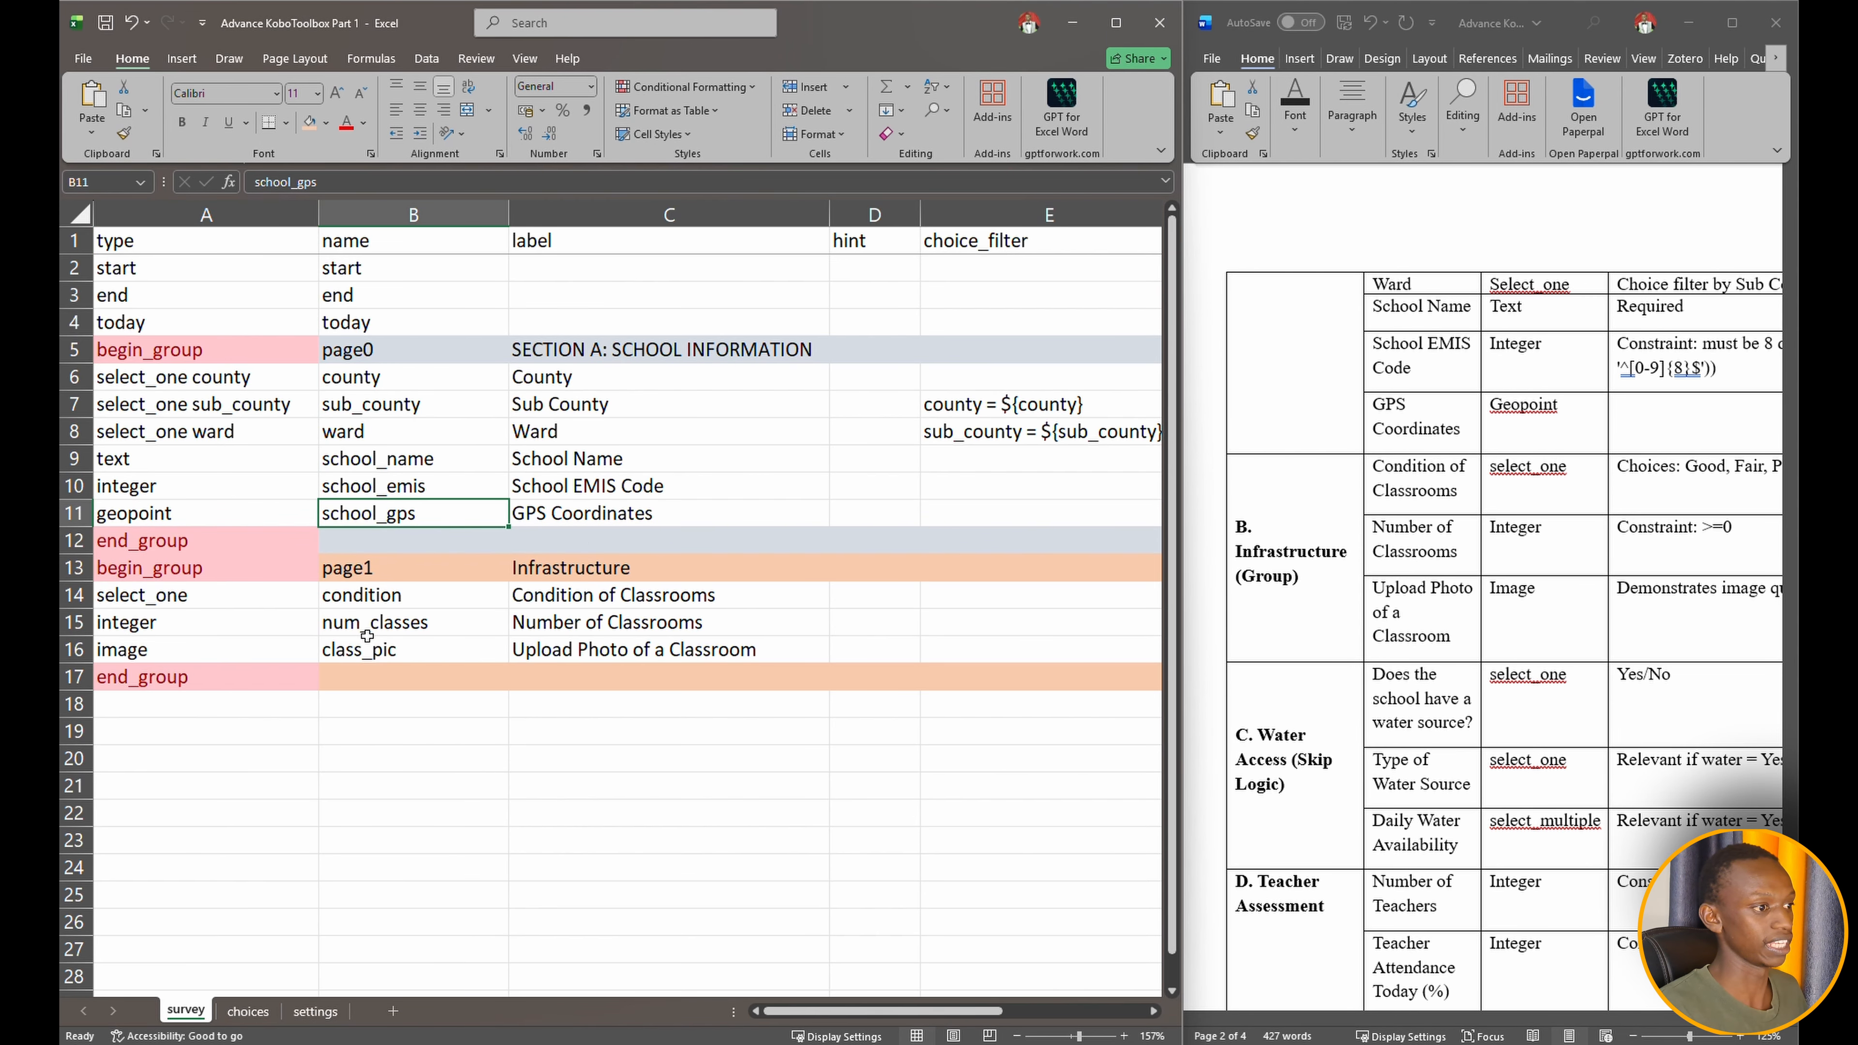
pyautogui.click(593, 568)
pyautogui.scroll(-1, 593, 568)
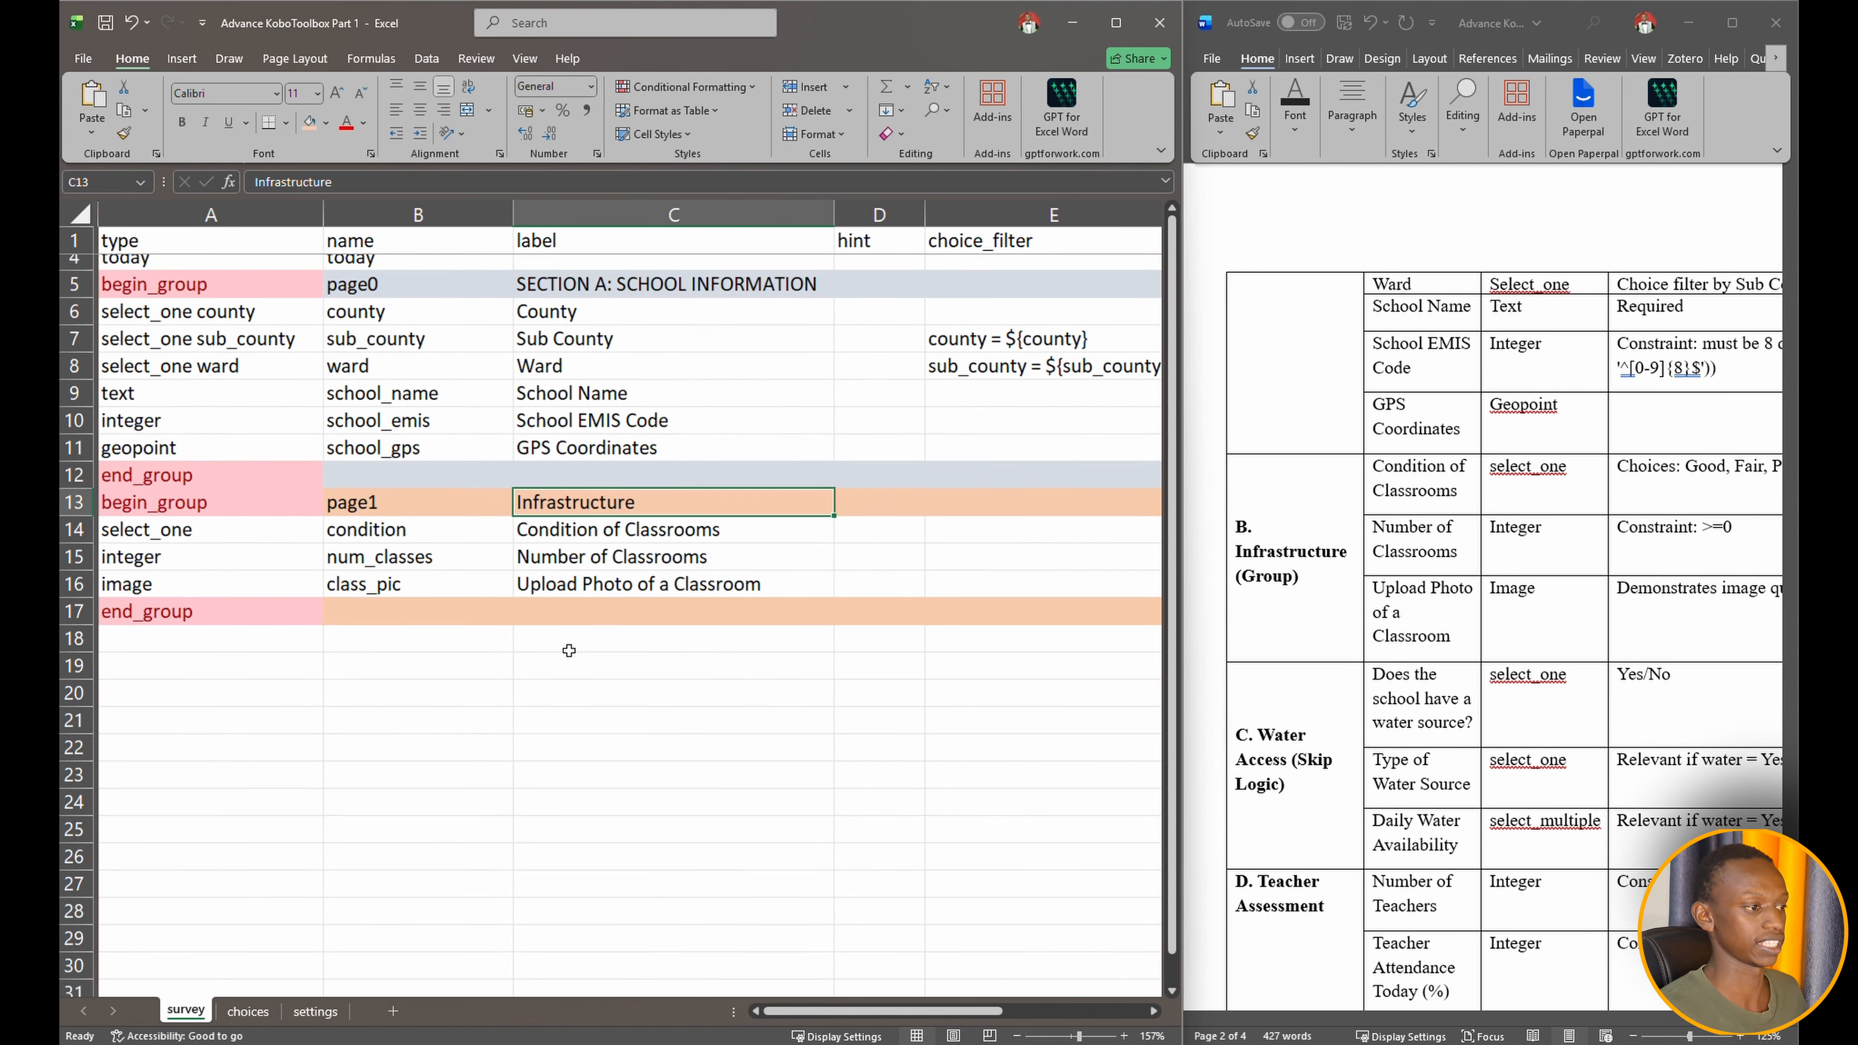
pyautogui.click(363, 542)
pyautogui.click(198, 540)
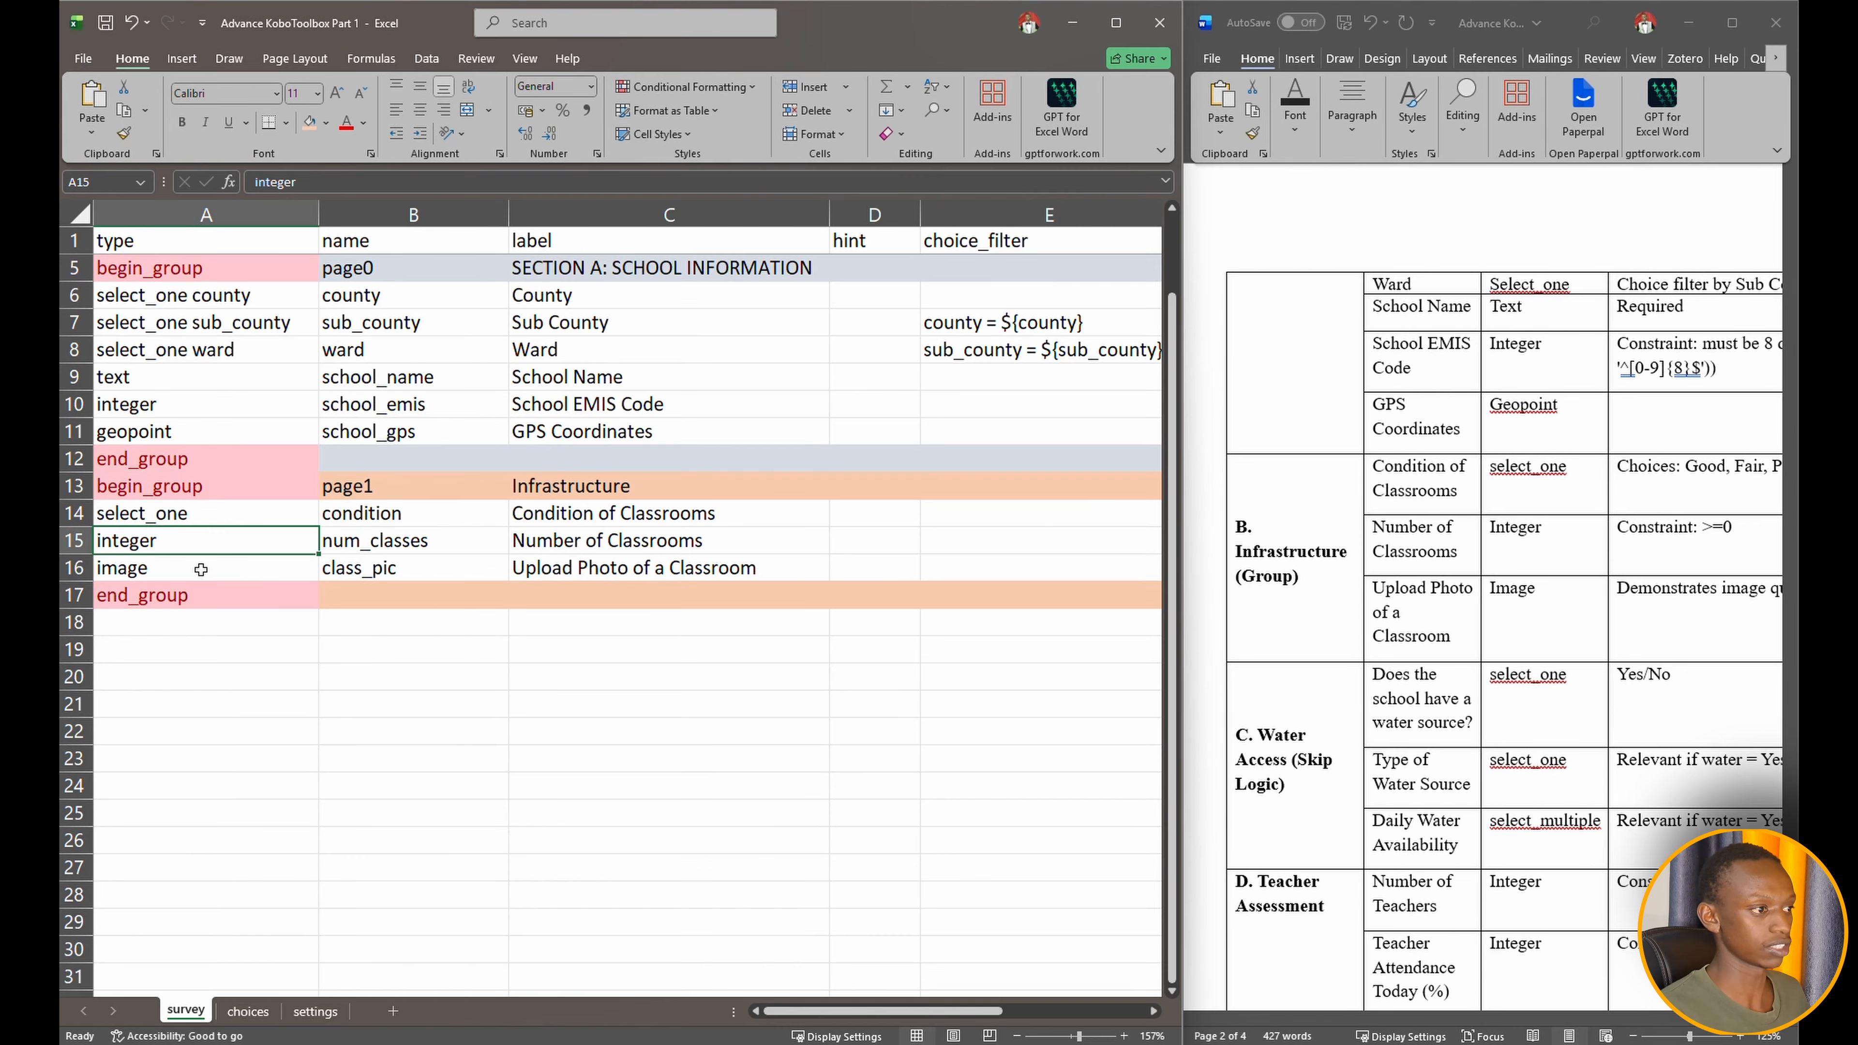
pyautogui.click(216, 505)
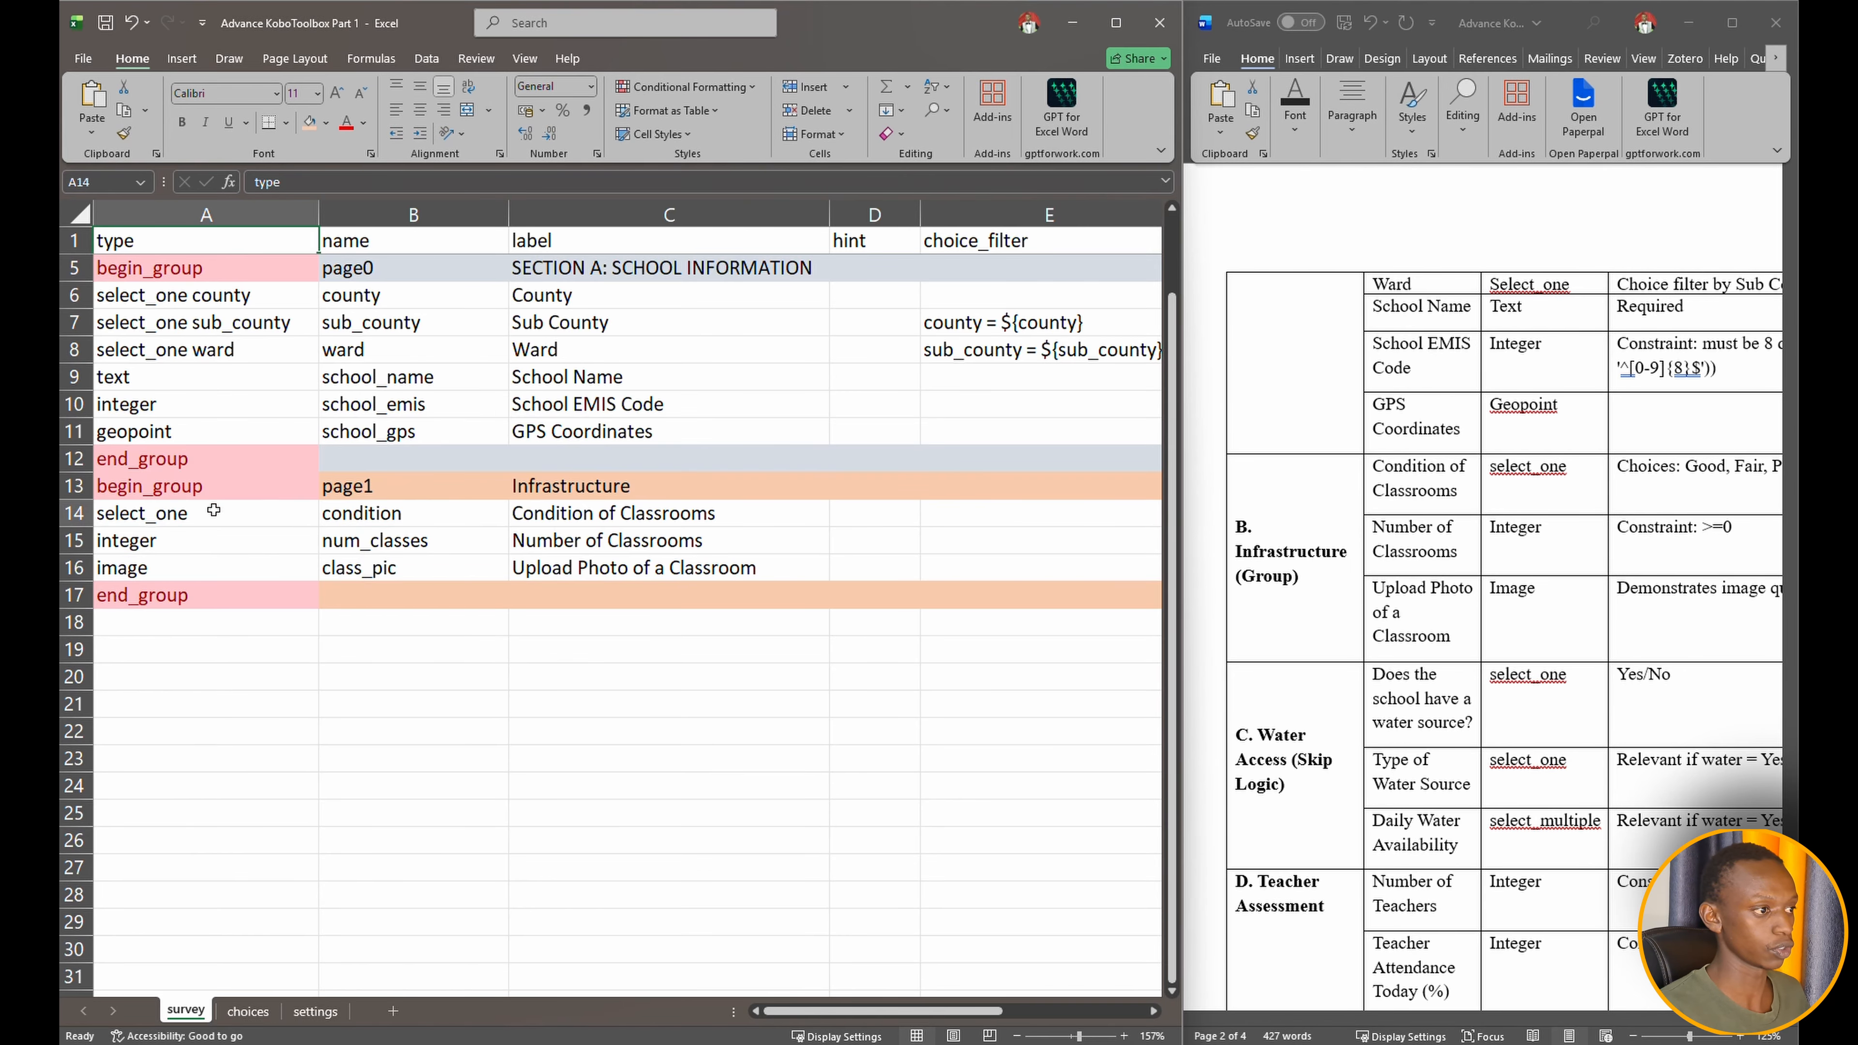
pyautogui.doubleClick(216, 510)
pyautogui.write('condit')
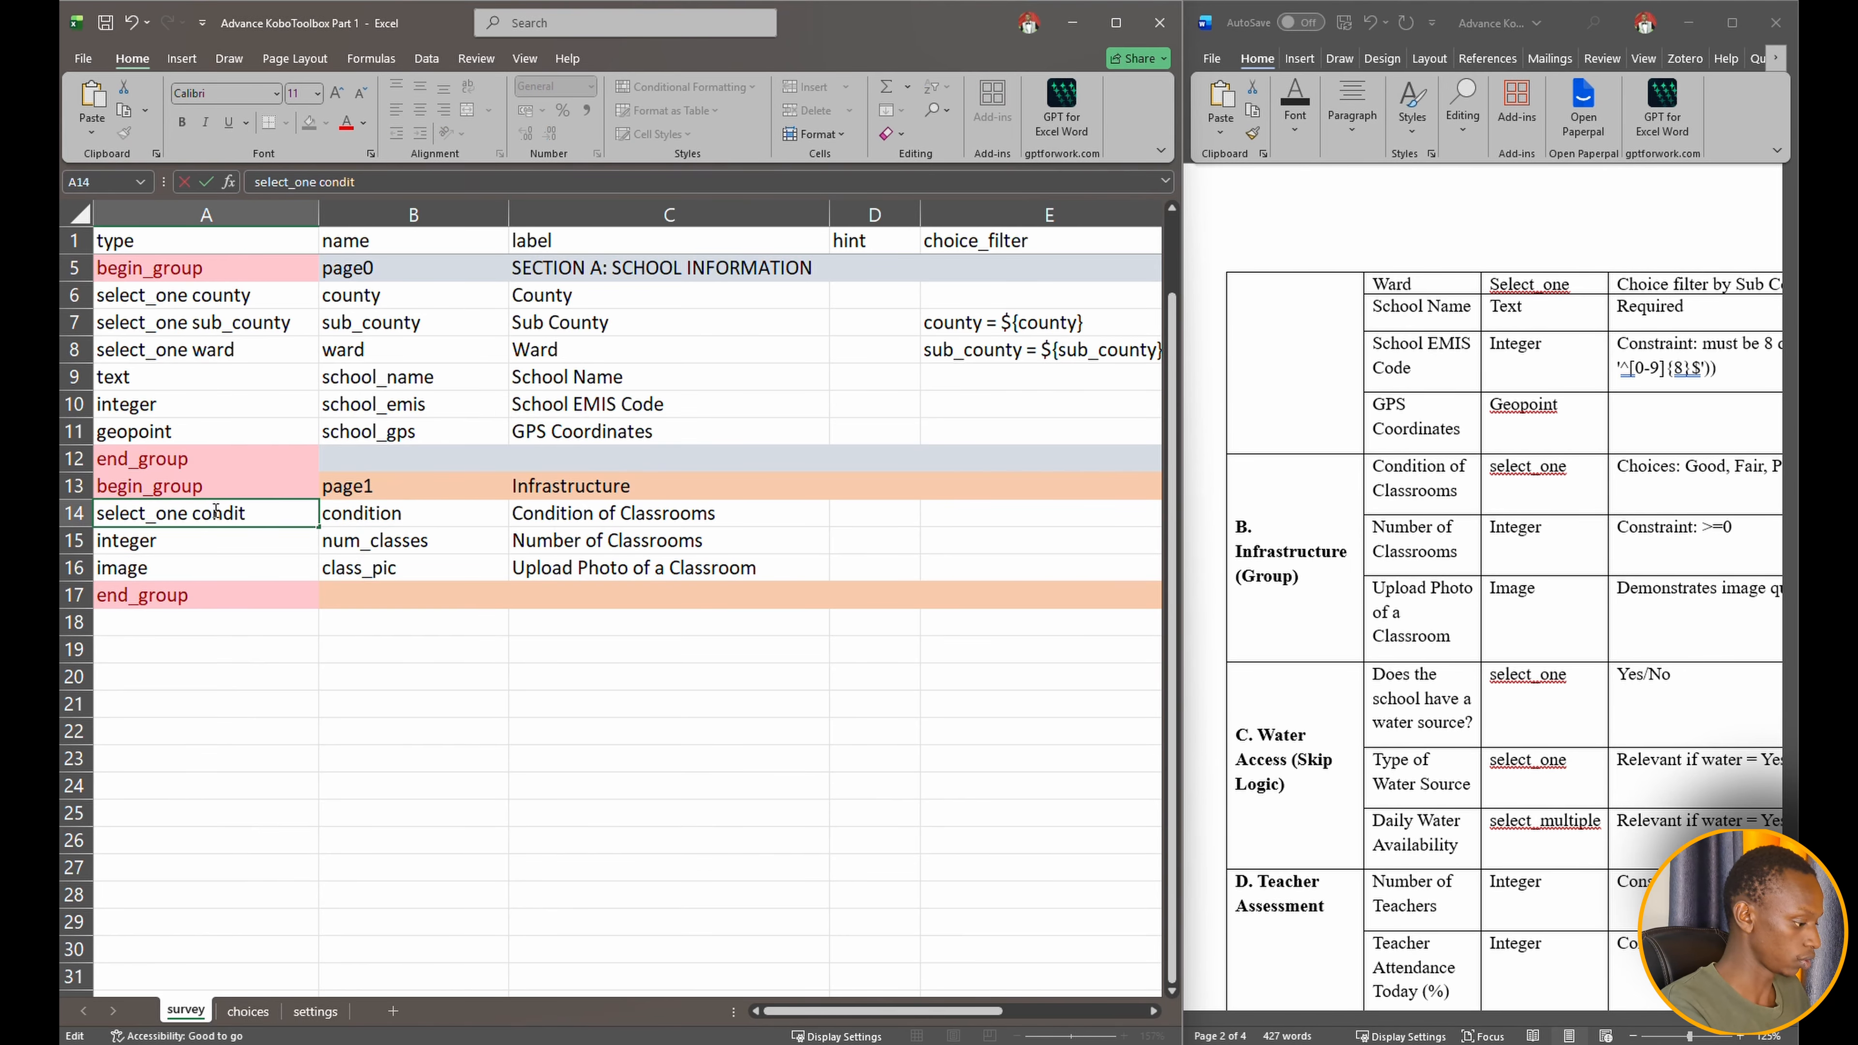
pyautogui.write('ion')
pyautogui.doubleClick(216, 510)
pyautogui.hotkey('ctrl', 'c')
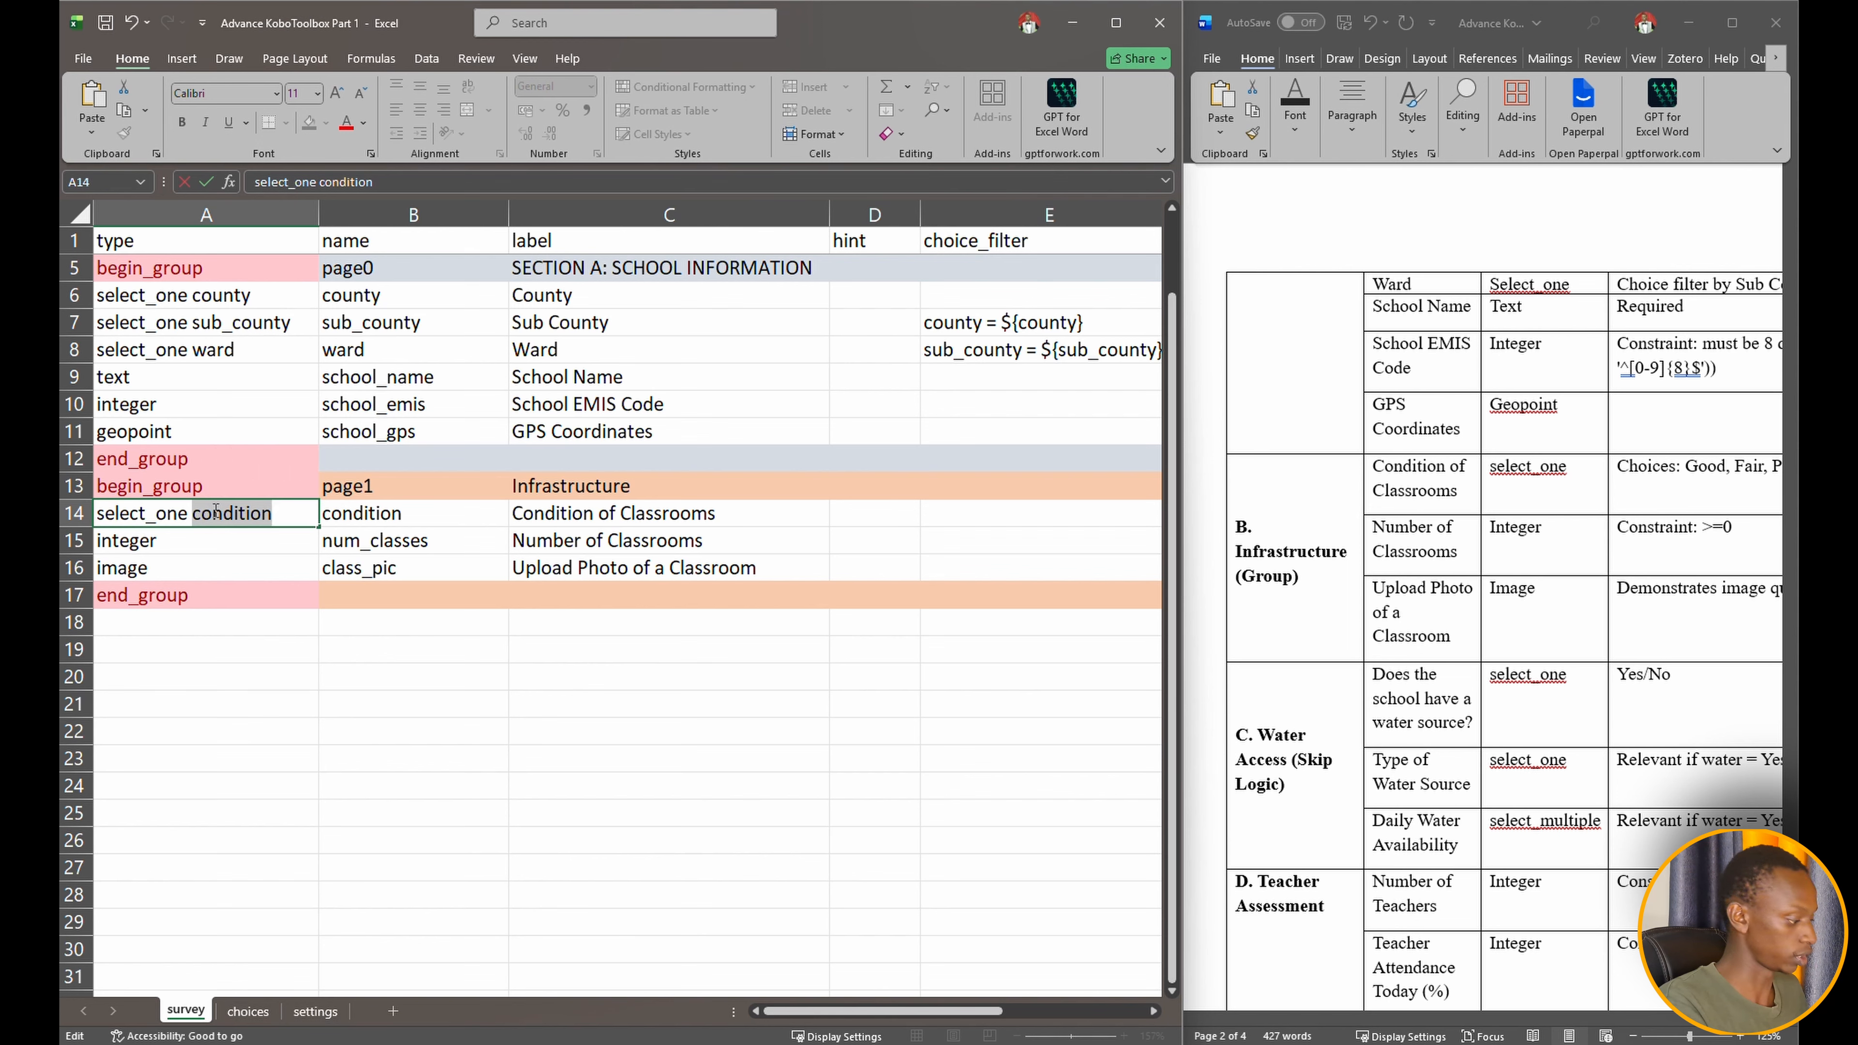
# Paste condition as a new list name in choices sheet cell A143.
pyautogui.click(249, 1011)
pyautogui.scroll(-15, 301, 710)
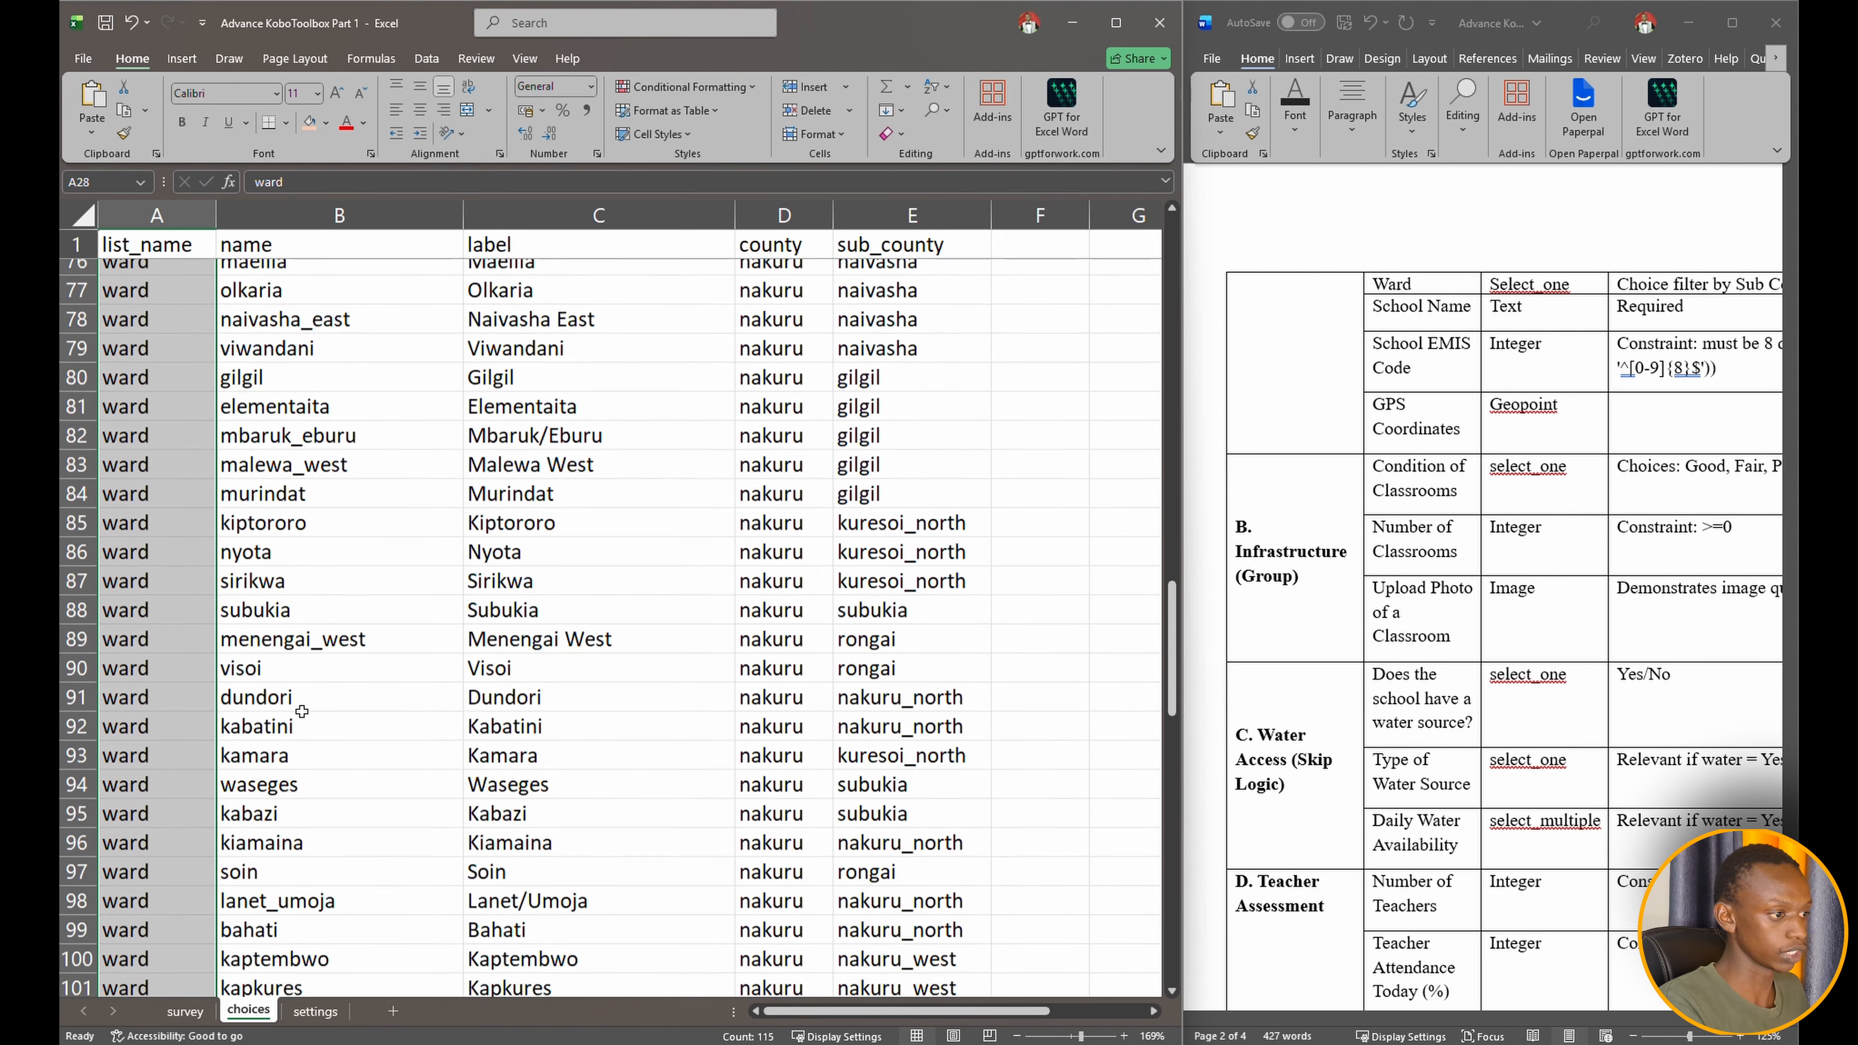
pyautogui.scroll(-11, 302, 709)
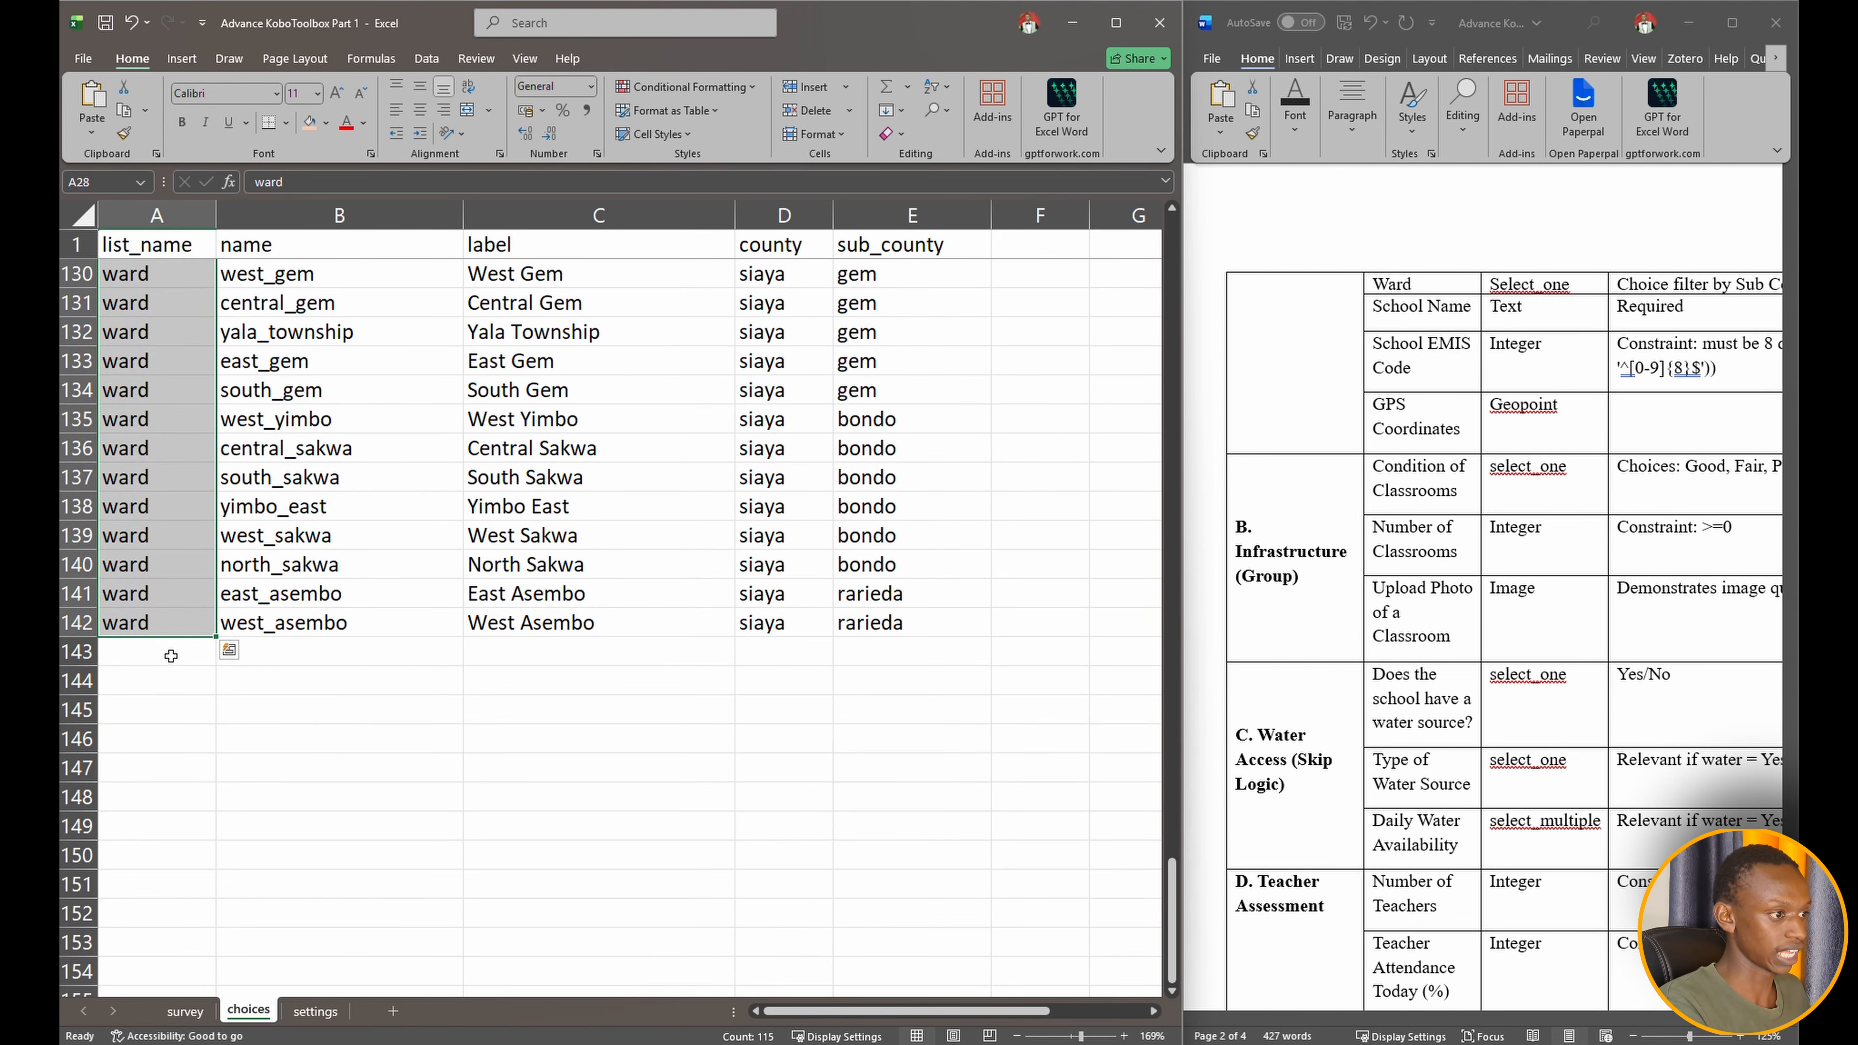
pyautogui.click(169, 652)
pyautogui.hotkey('ctrl', 'v')
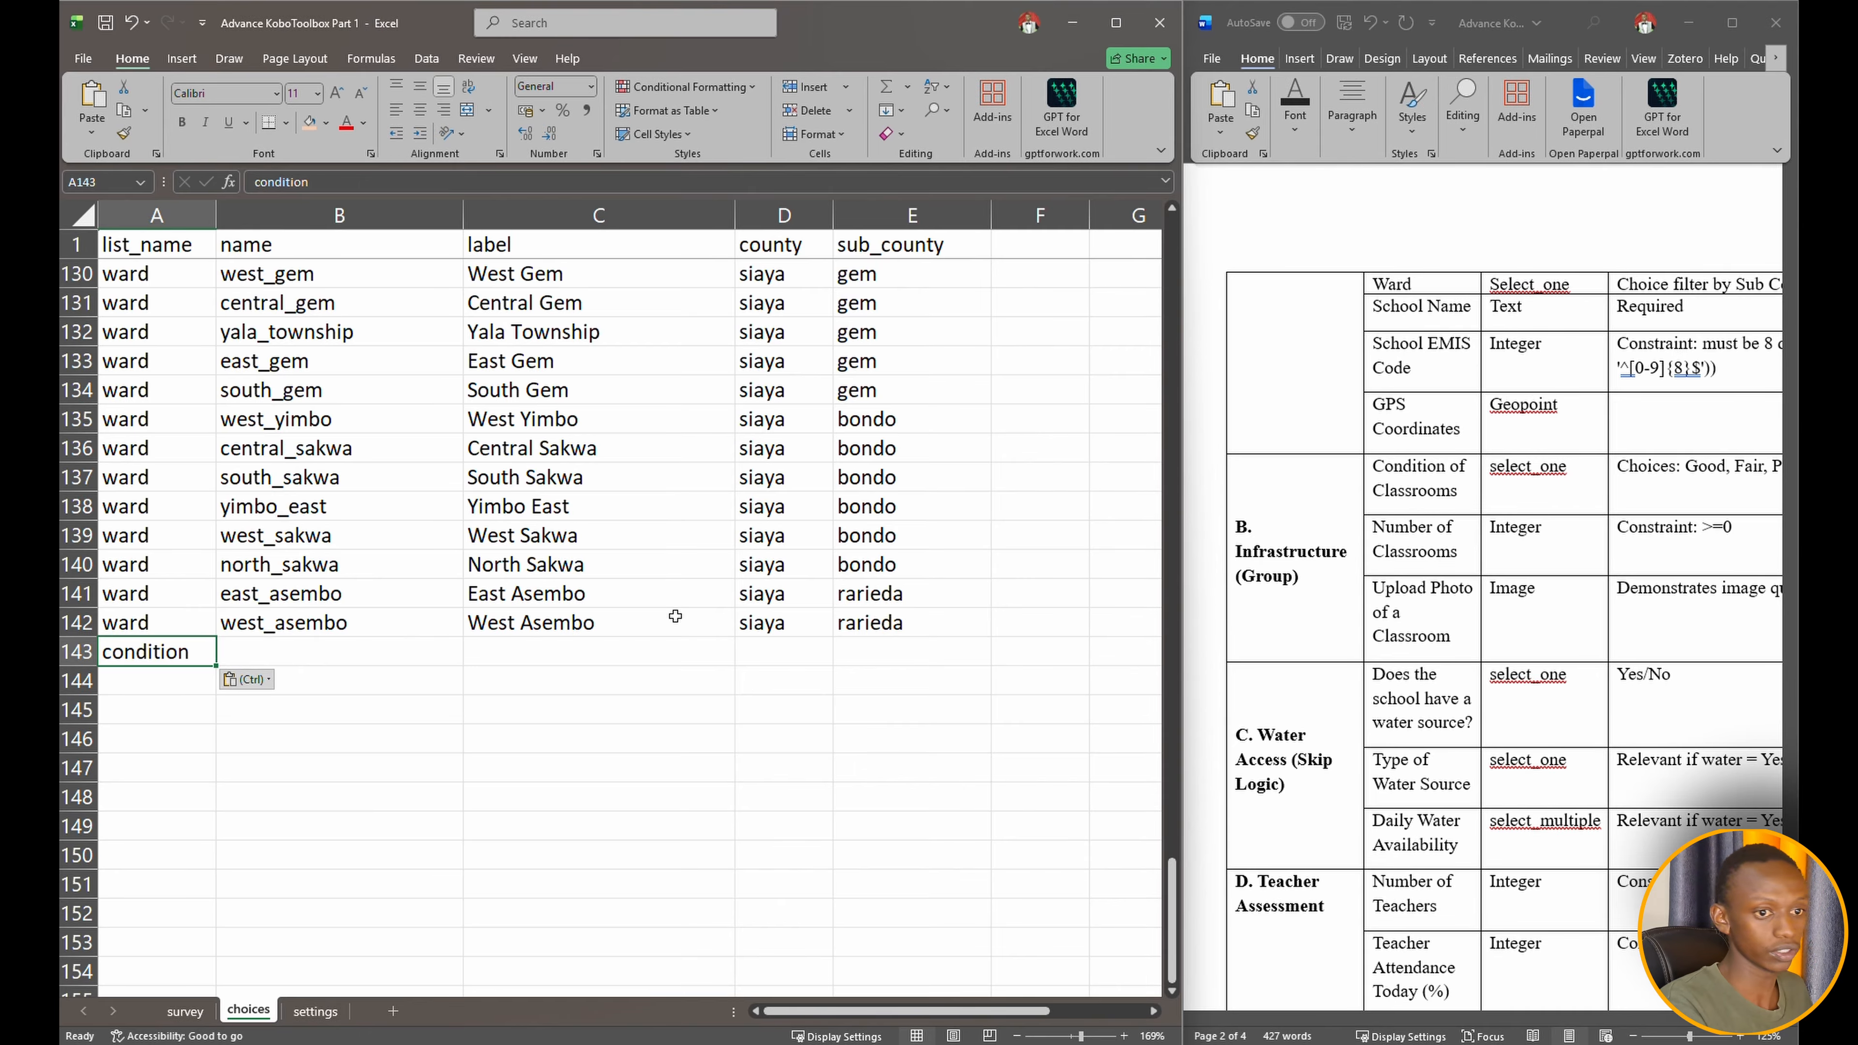
# Enter the choice names good, fair and poor.
pyautogui.hscroll(5, 1492, 504)
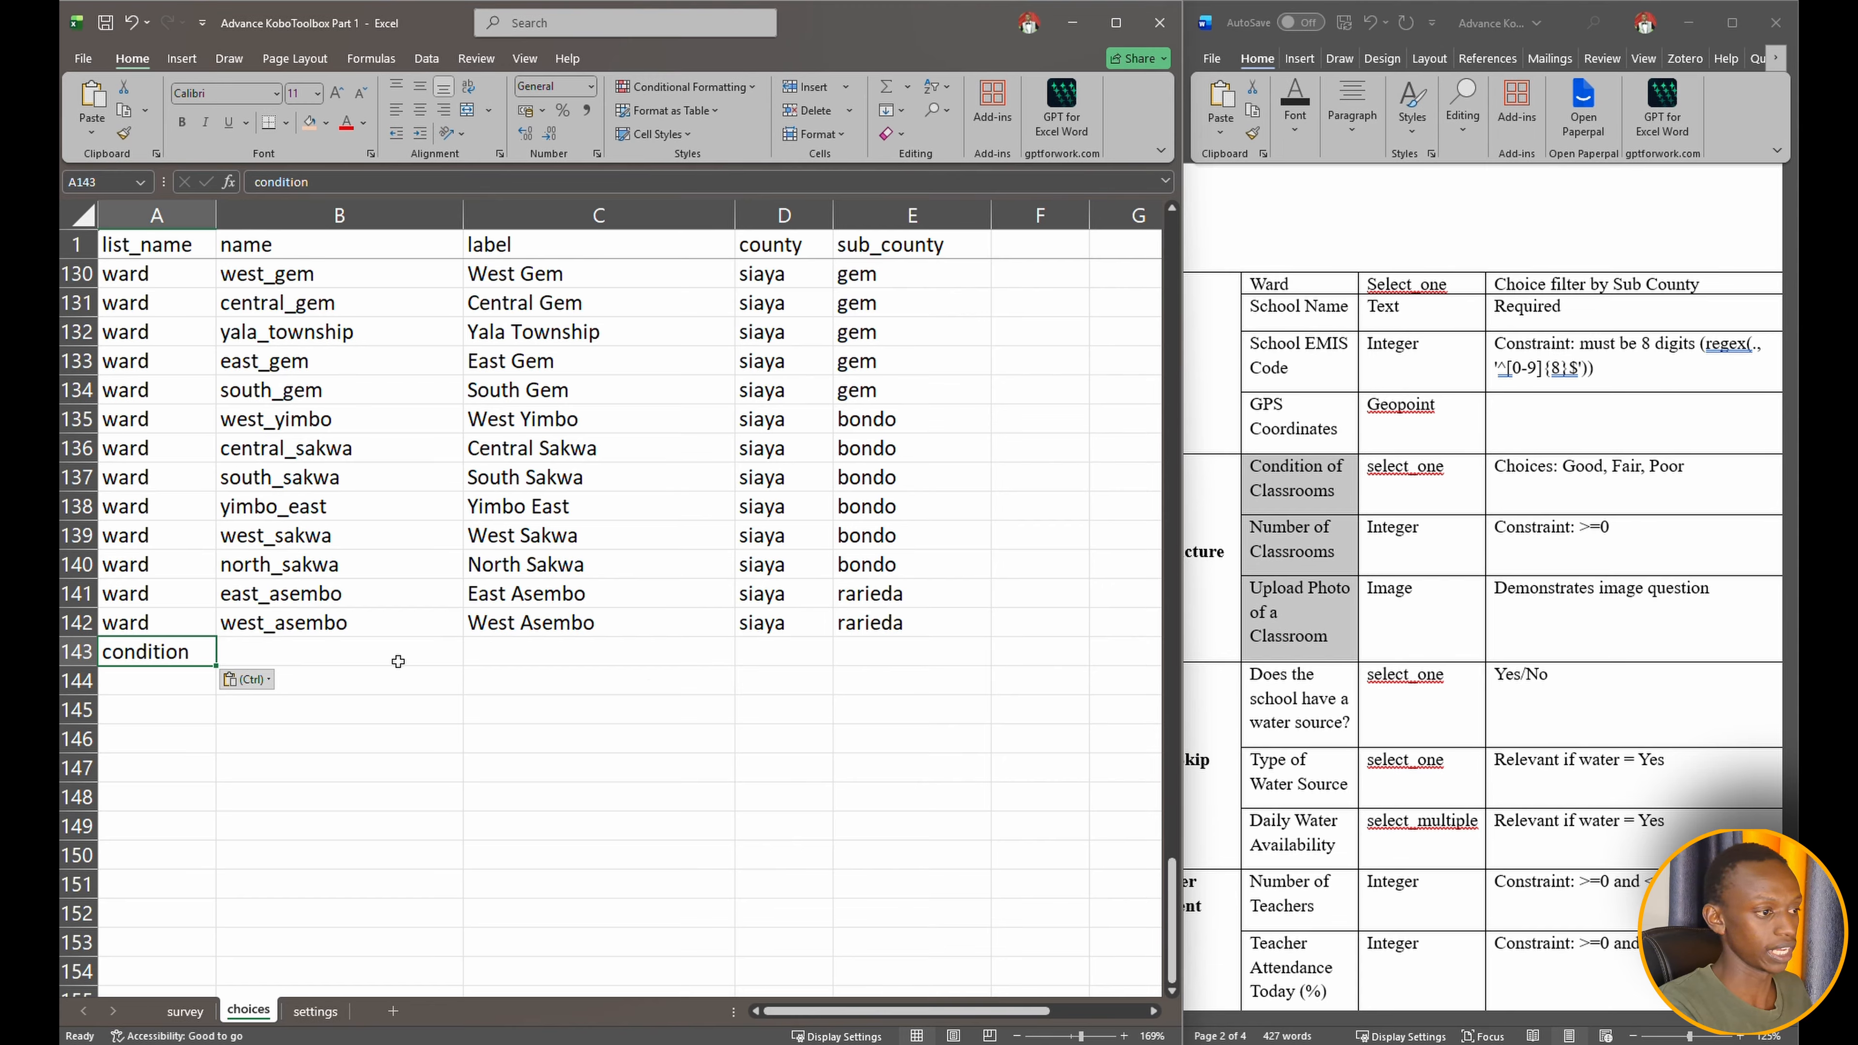
pyautogui.click(366, 641)
pyautogui.write('good')
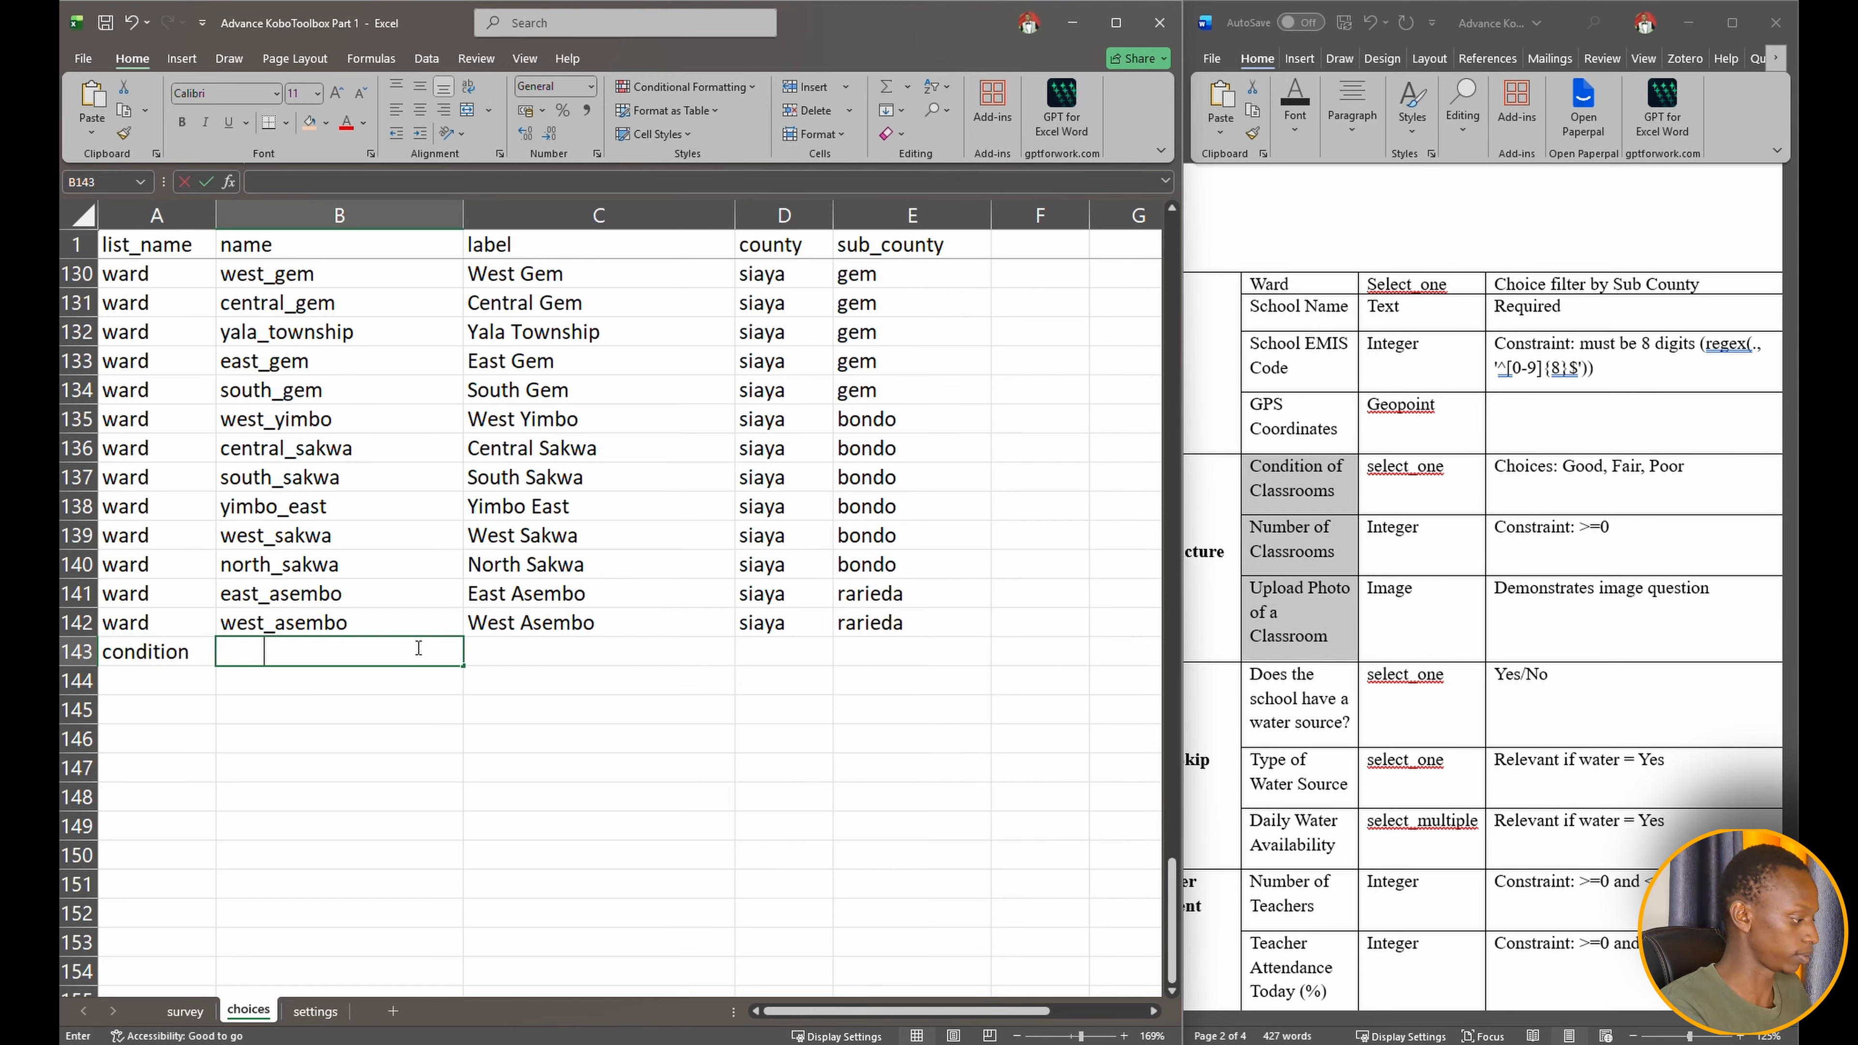
pyautogui.press('Return')
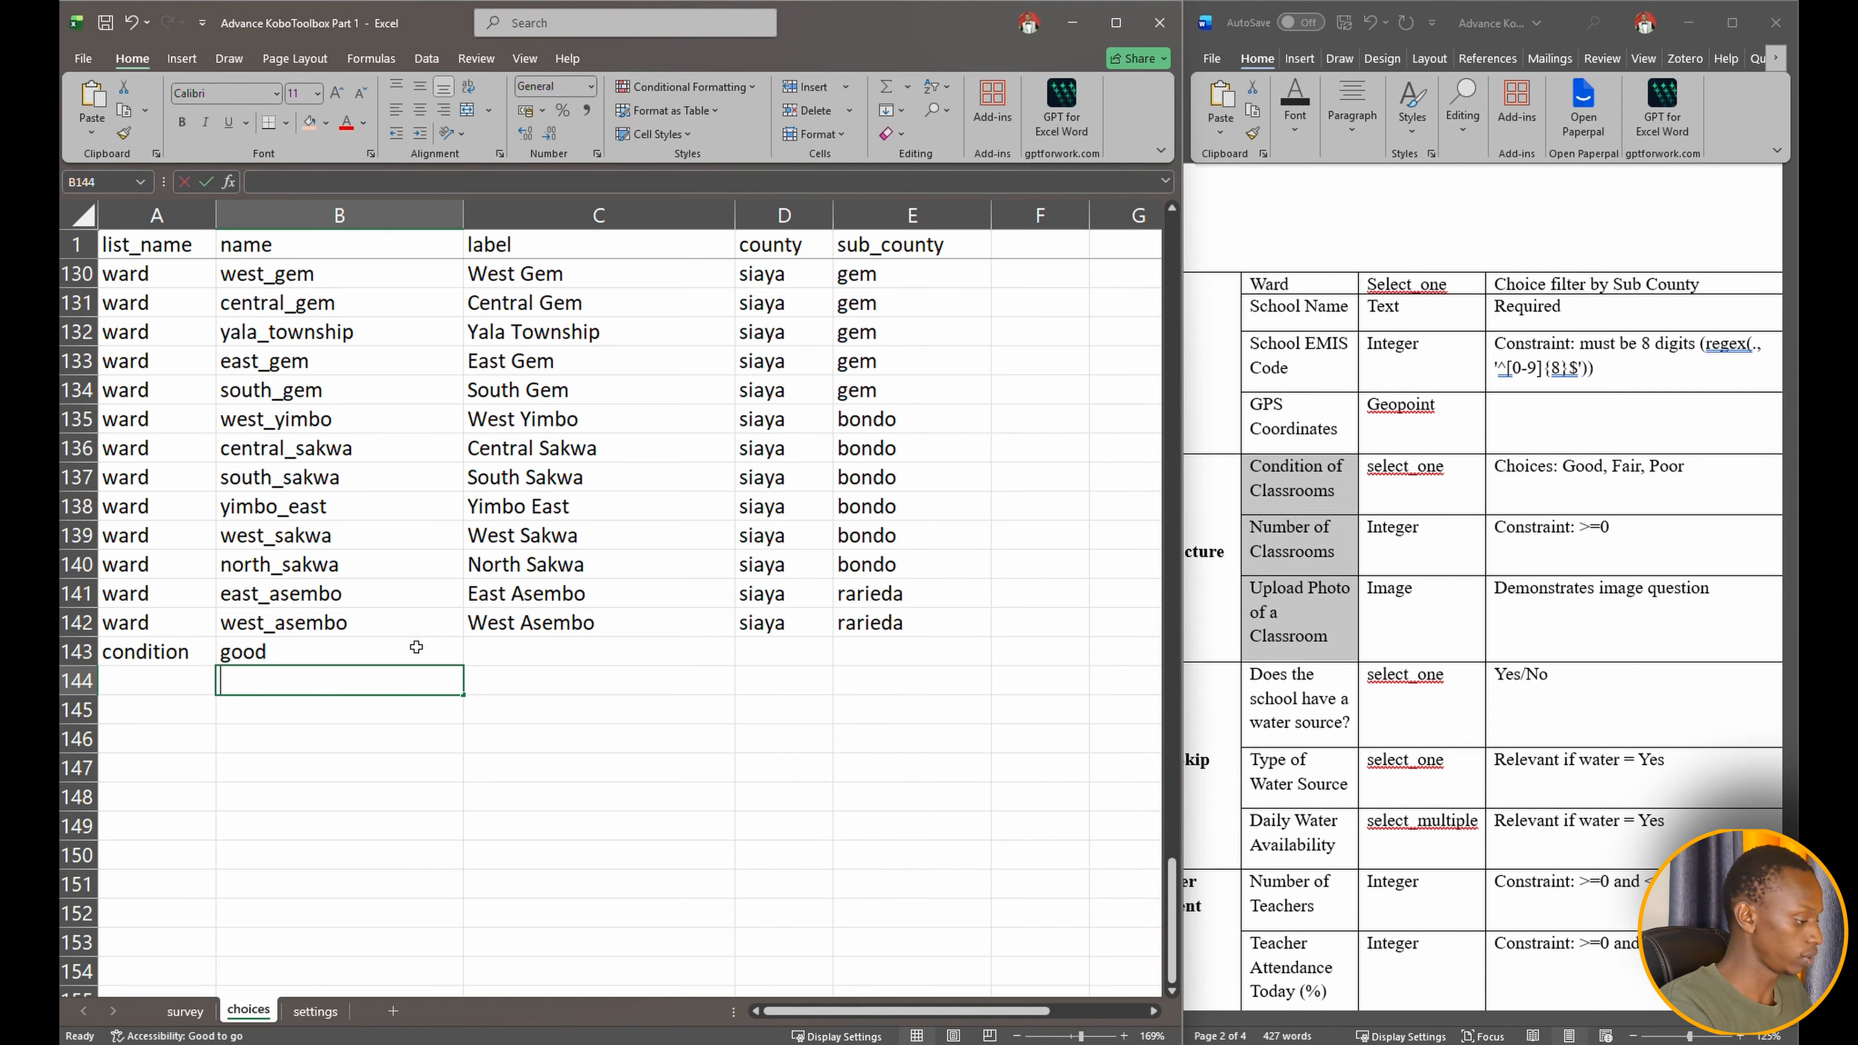
pyautogui.write('fair')
pyautogui.press('Return')
pyautogui.write('bad')
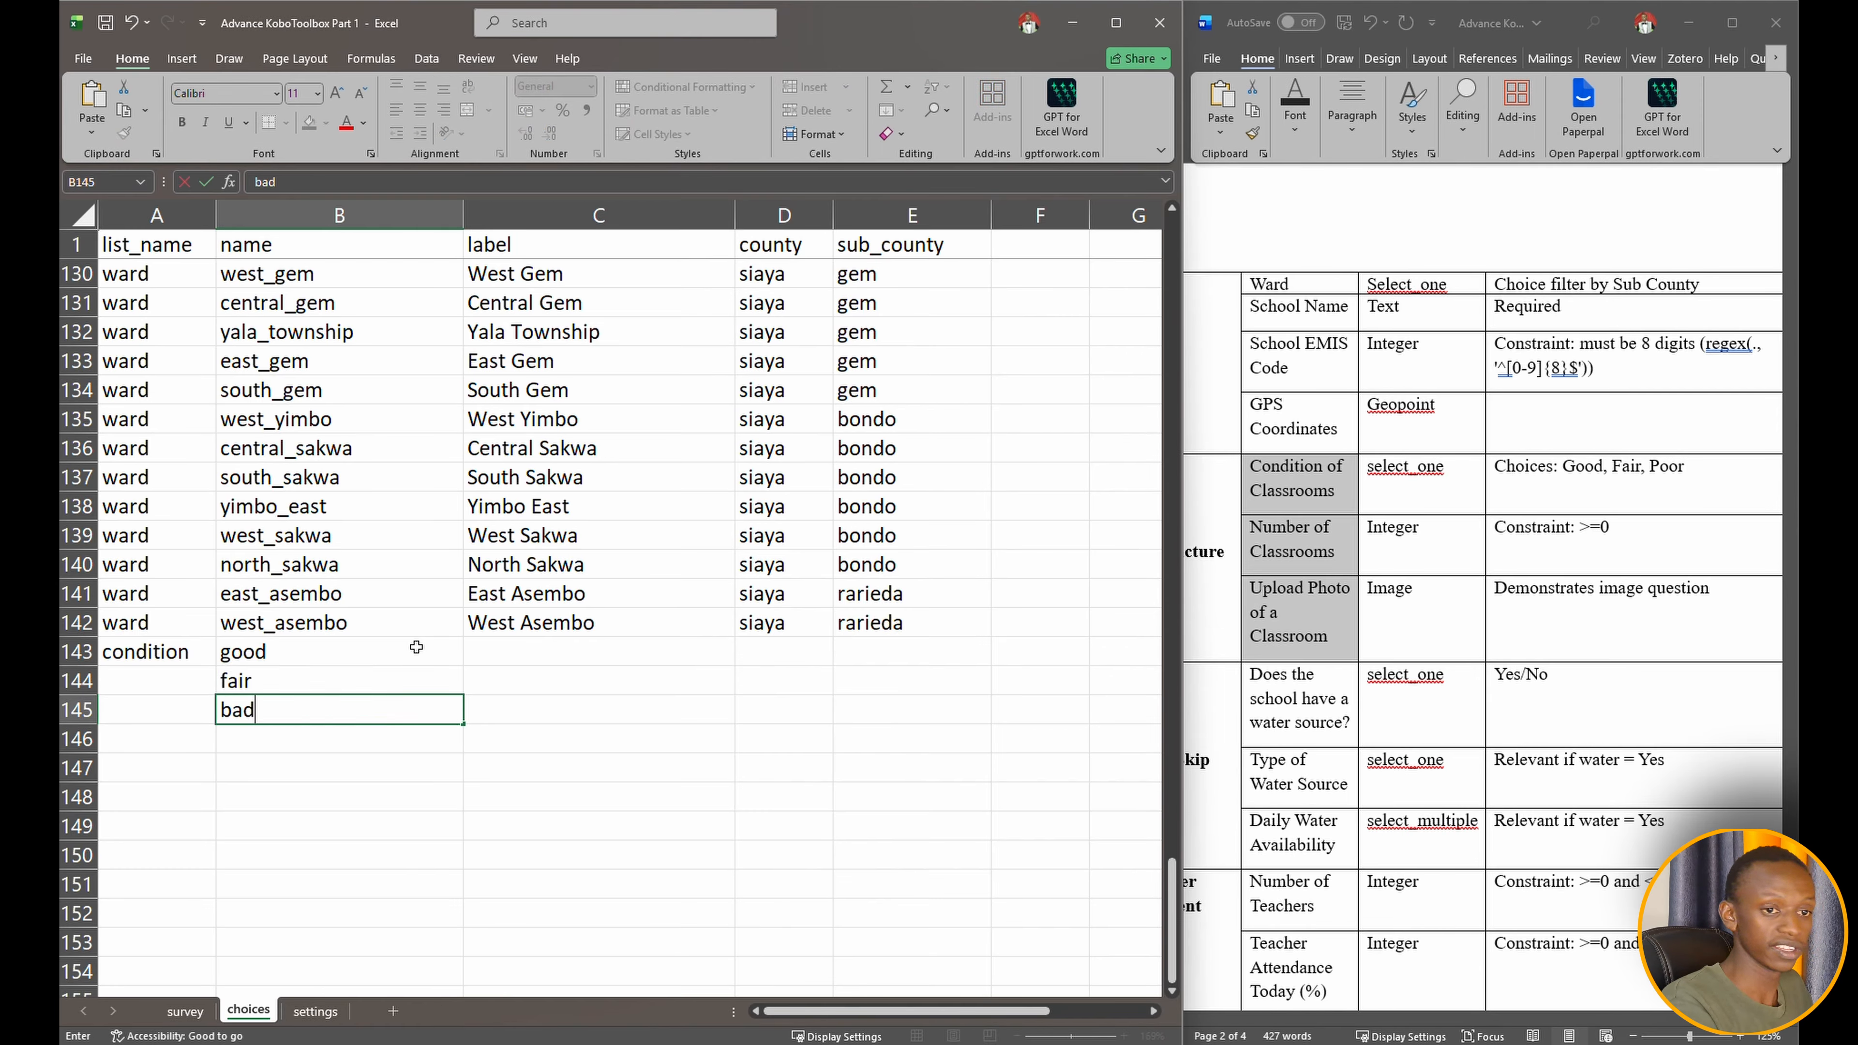
pyautogui.press('BackSpace')
pyautogui.press('BackSpace')
pyautogui.write('por')
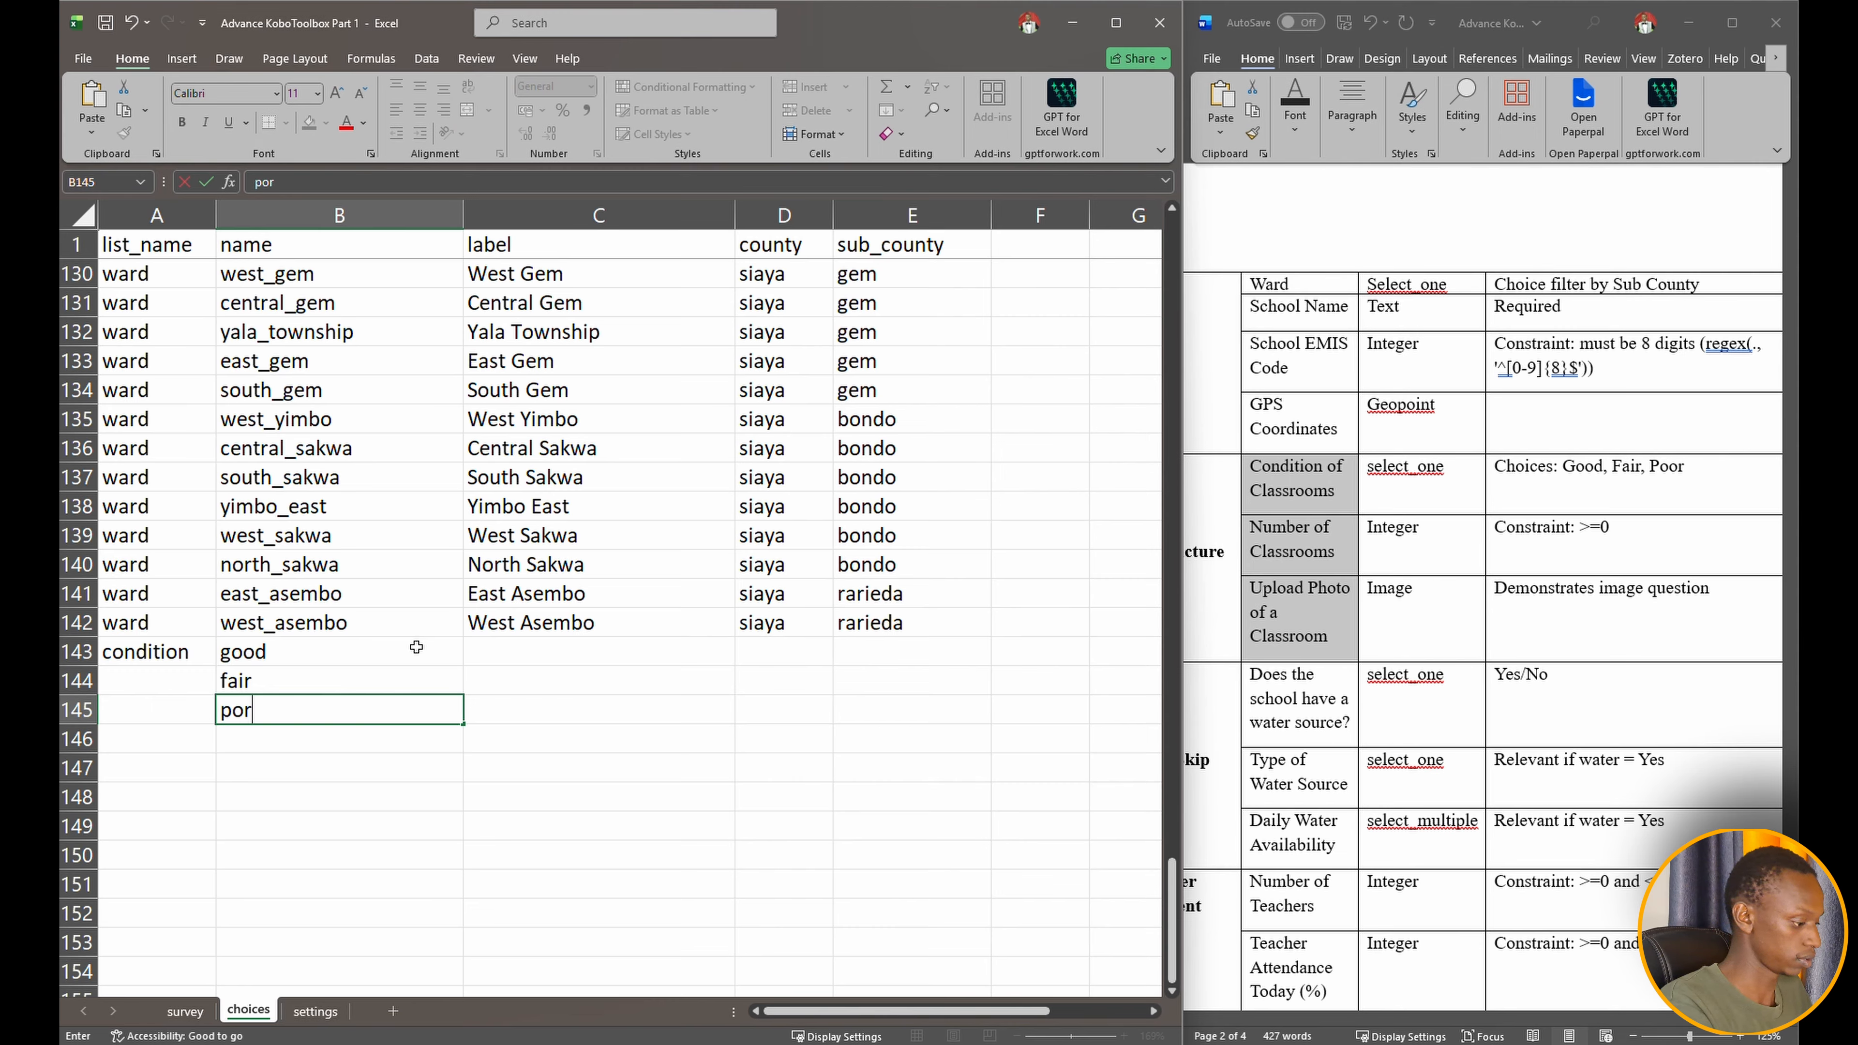
pyautogui.press('Tab')
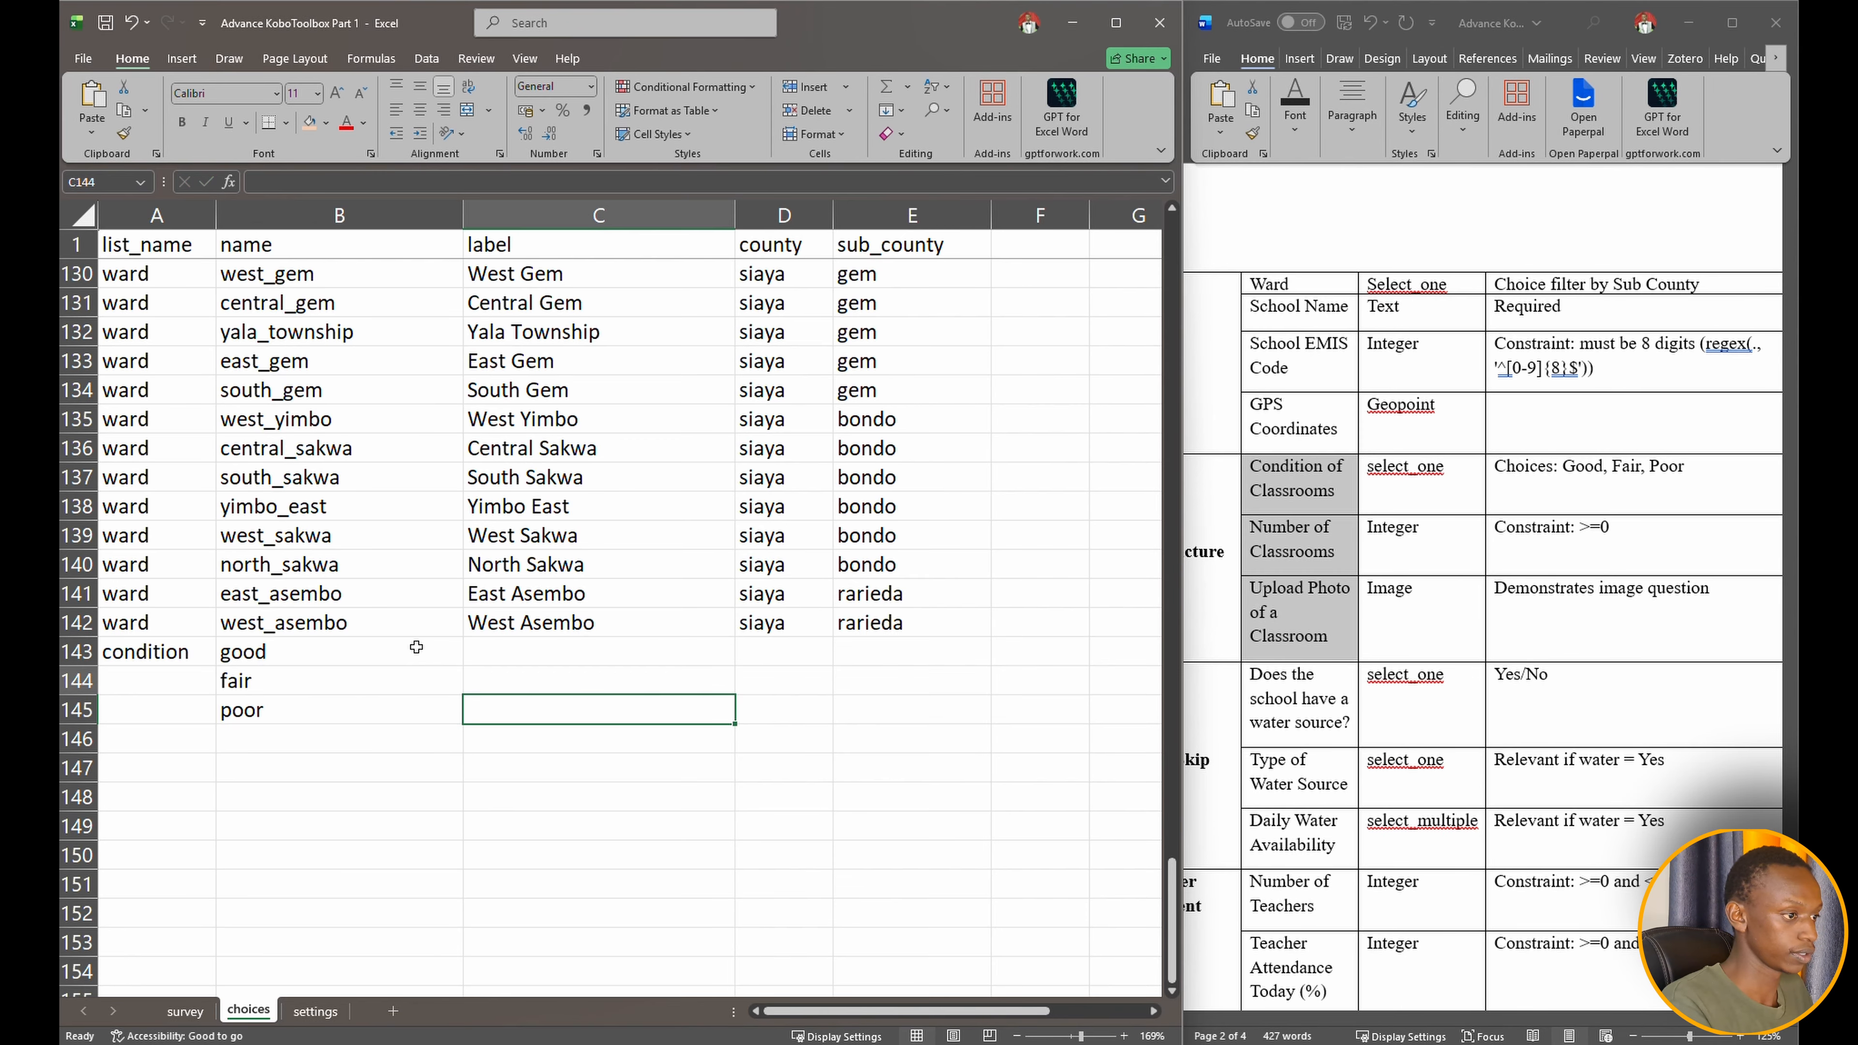
# Add labels Good, Fair, Poor and fill condition down to rows 144-145.
pyautogui.press('Up')
pyautogui.press('Up')
pyautogui.write('Good')
pyautogui.press('Return')
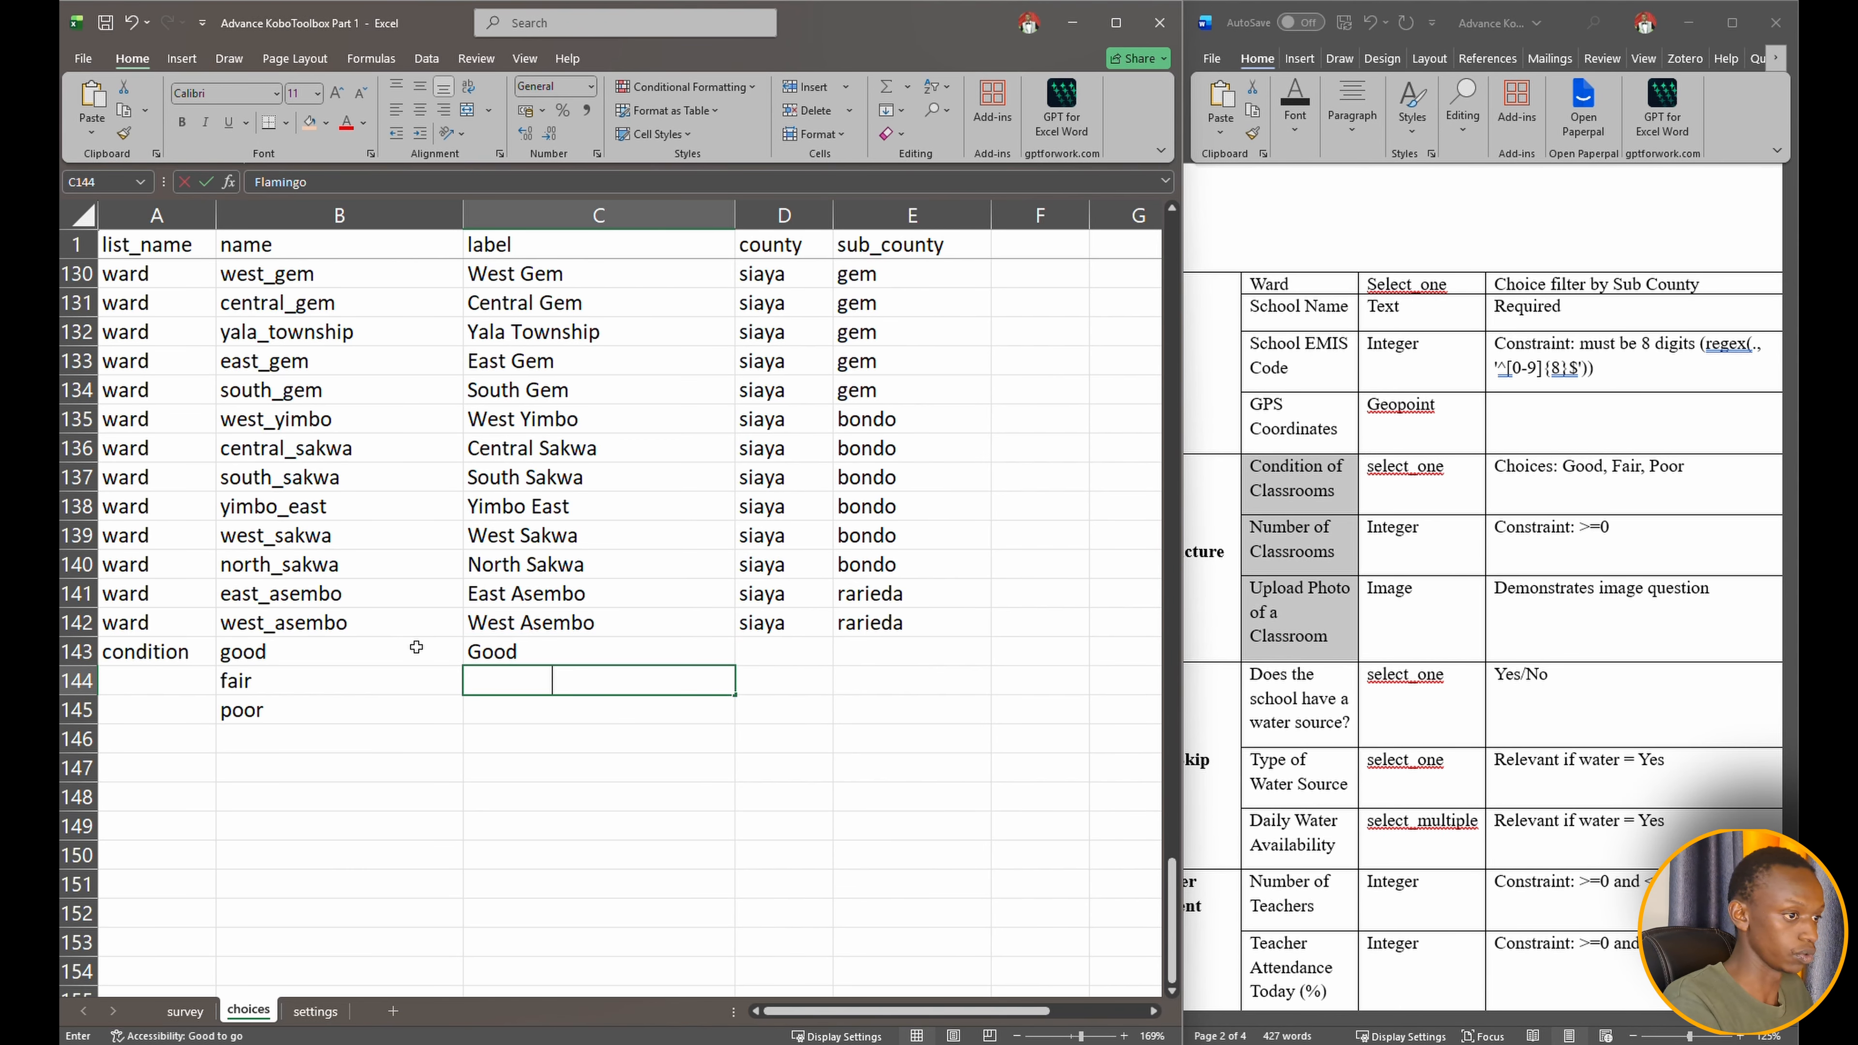
pyautogui.write('Fai')
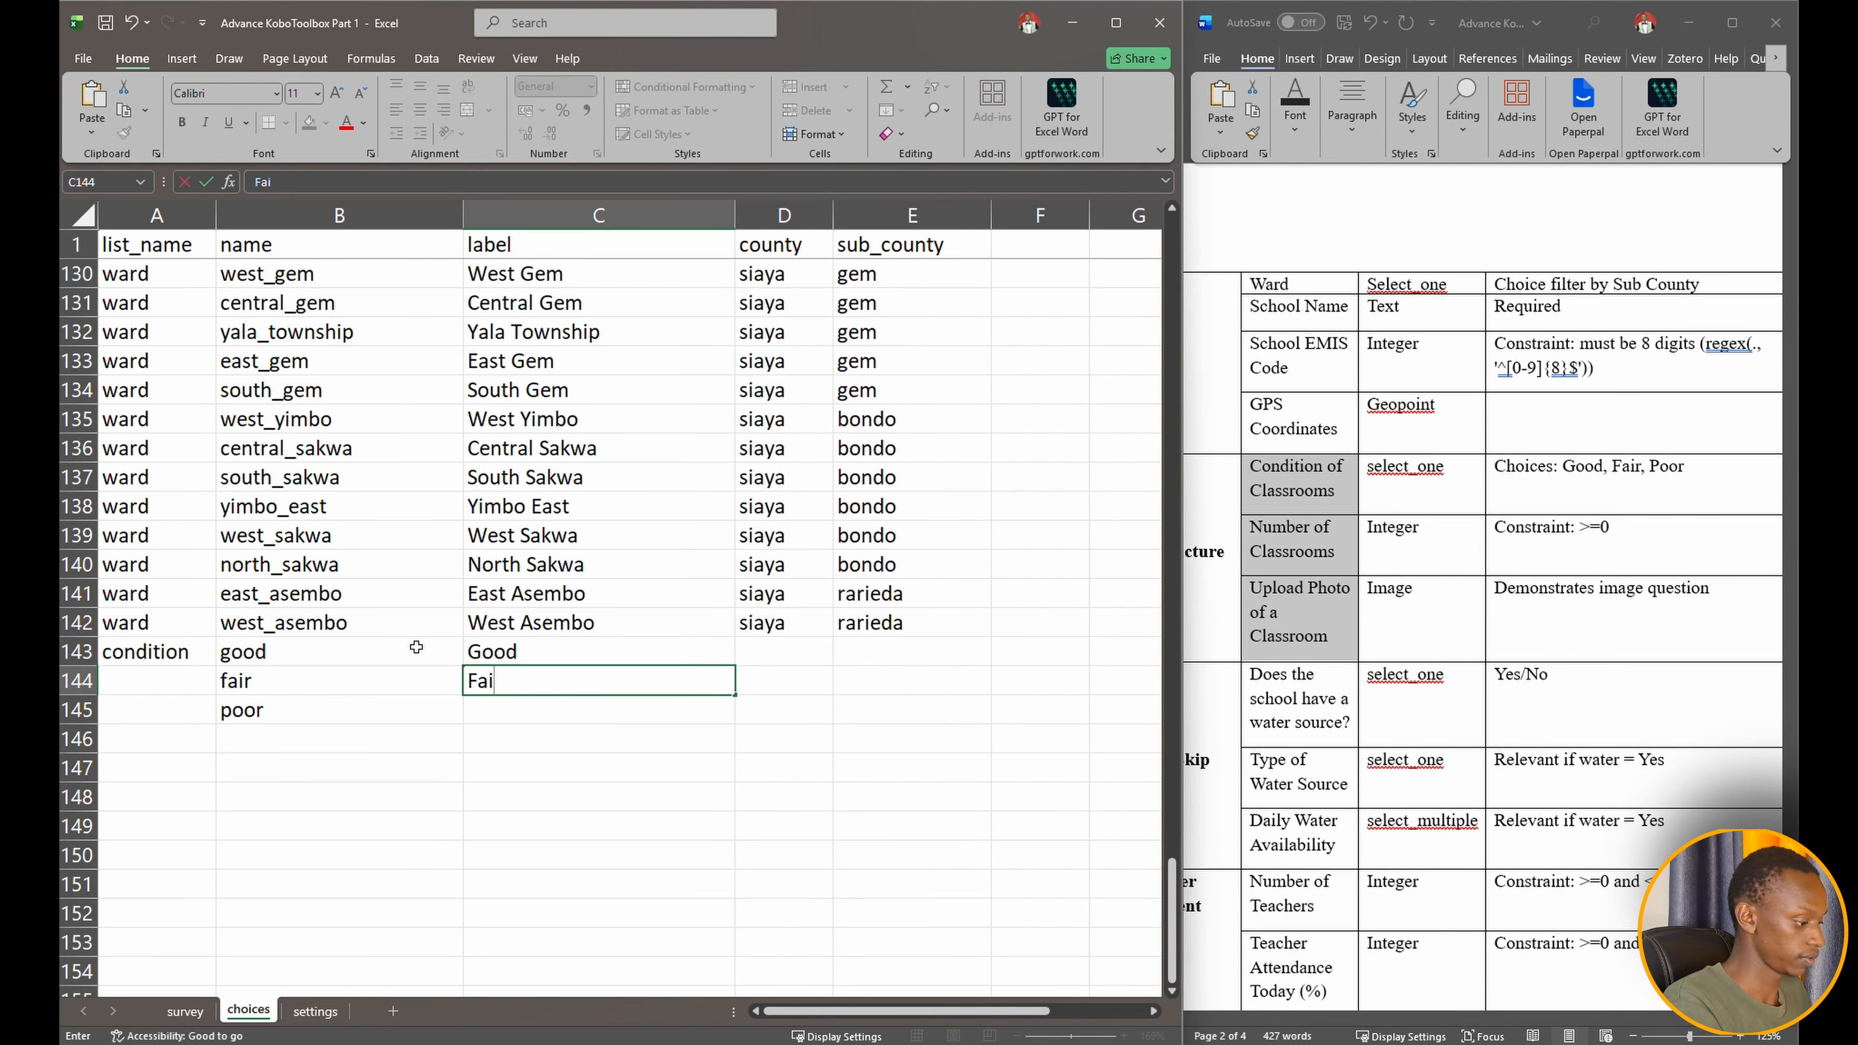
pyautogui.write('r')
pyautogui.press('Return')
pyautogui.write('Poo')
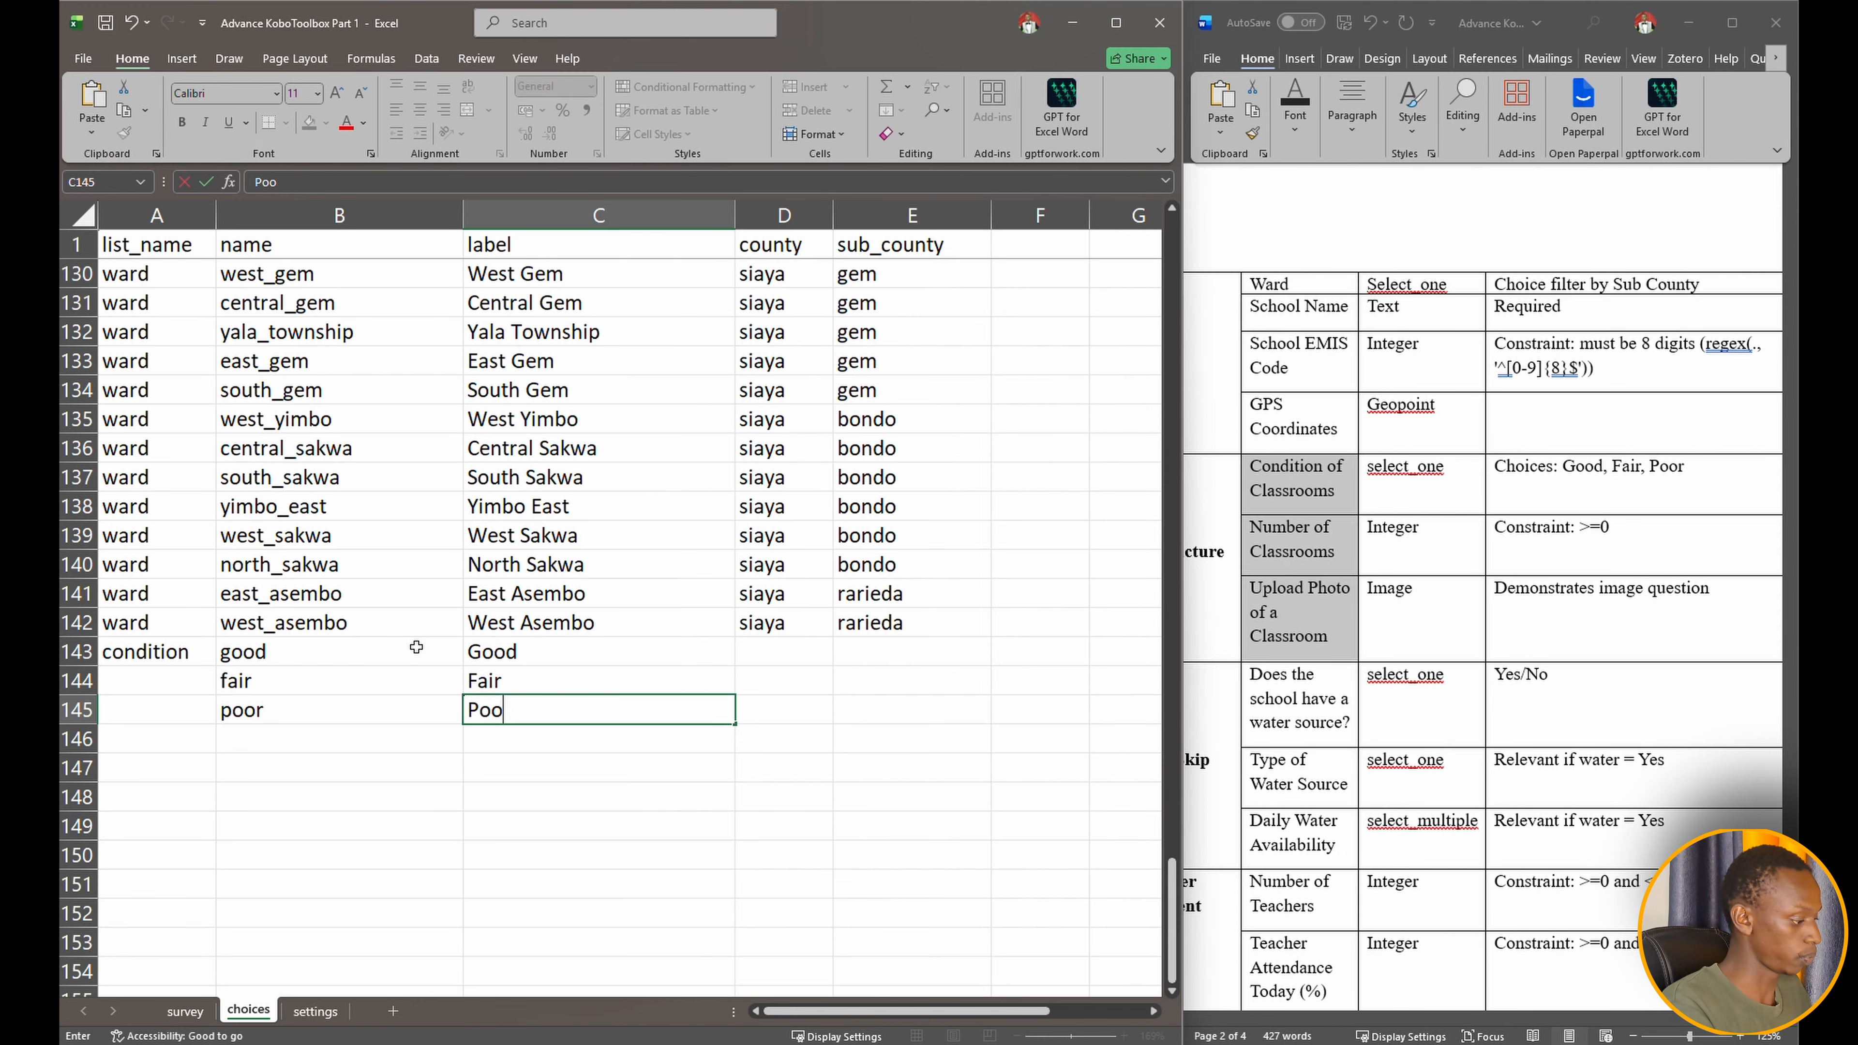
pyautogui.write('r')
pyautogui.click(192, 651)
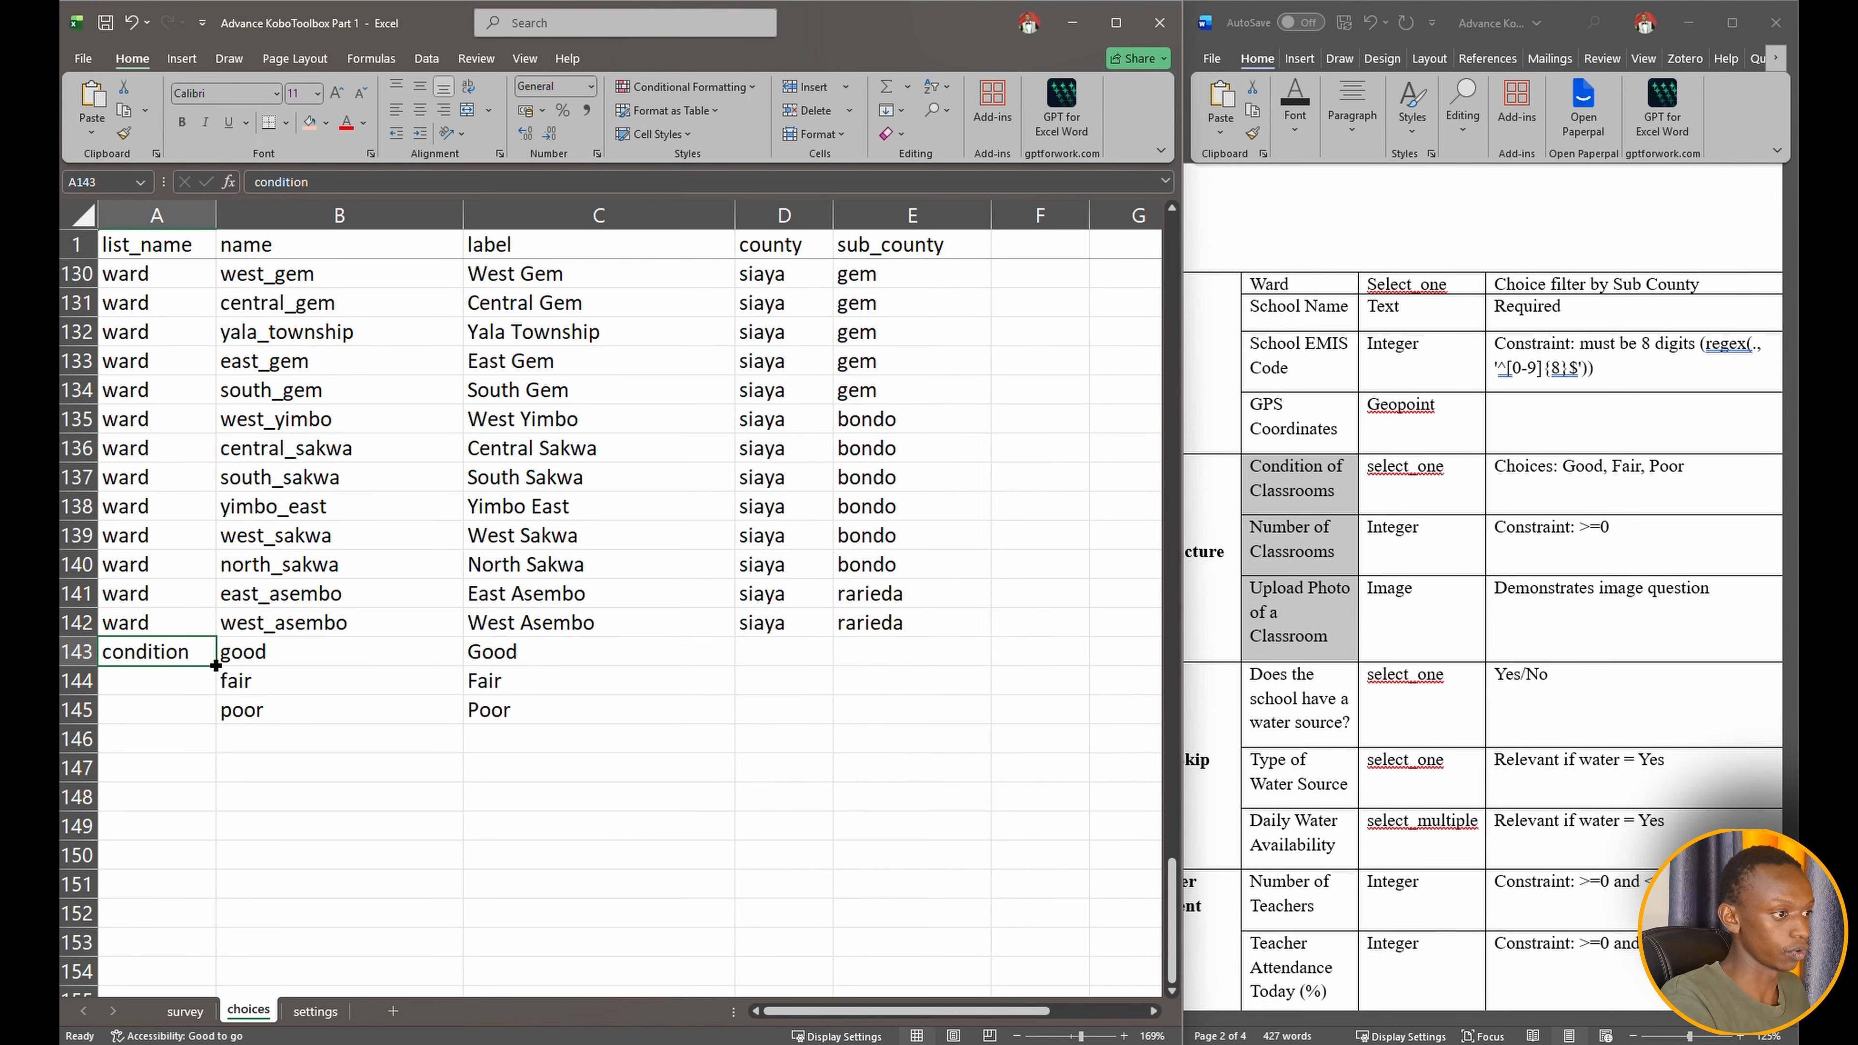
pyautogui.doubleClick(215, 666)
# Paste lowercase true into County's required cell and fill it down through GPS Coordinates.
pyautogui.click(186, 1010)
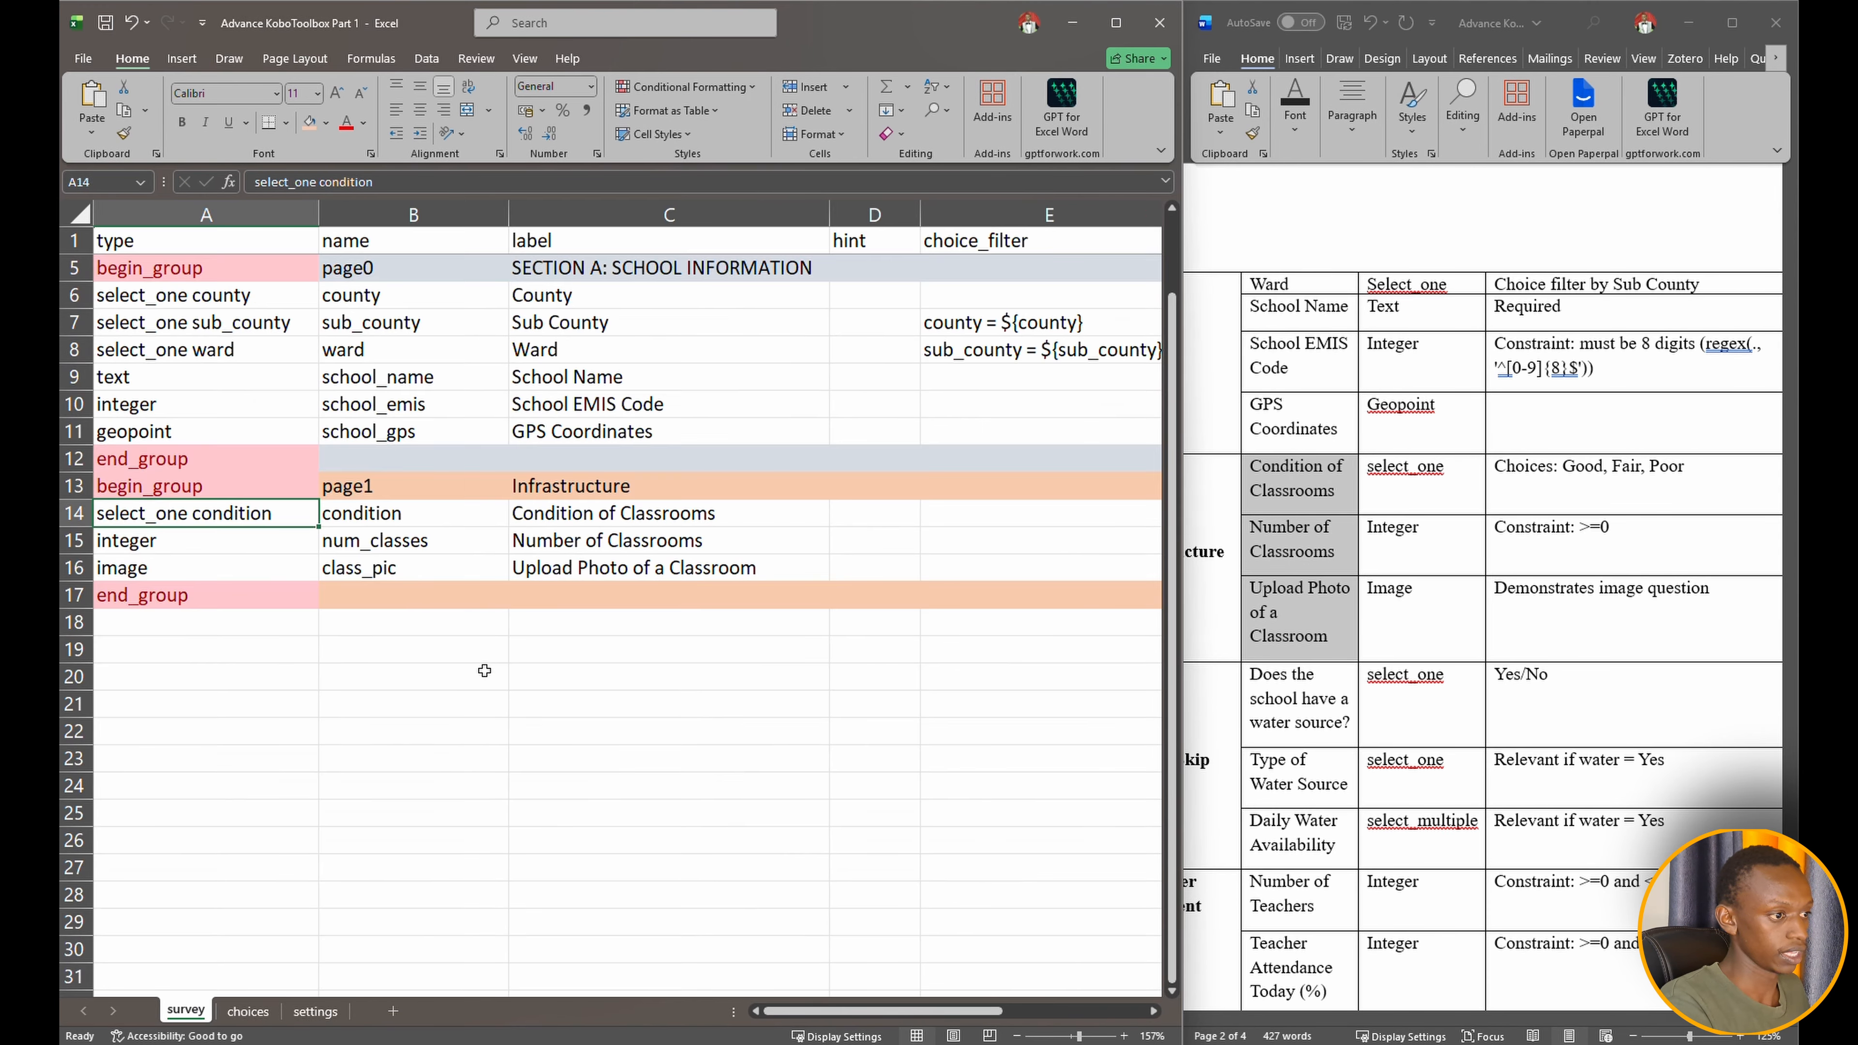
pyautogui.click(451, 544)
pyautogui.click(436, 569)
pyautogui.hscroll(2, 654, 535)
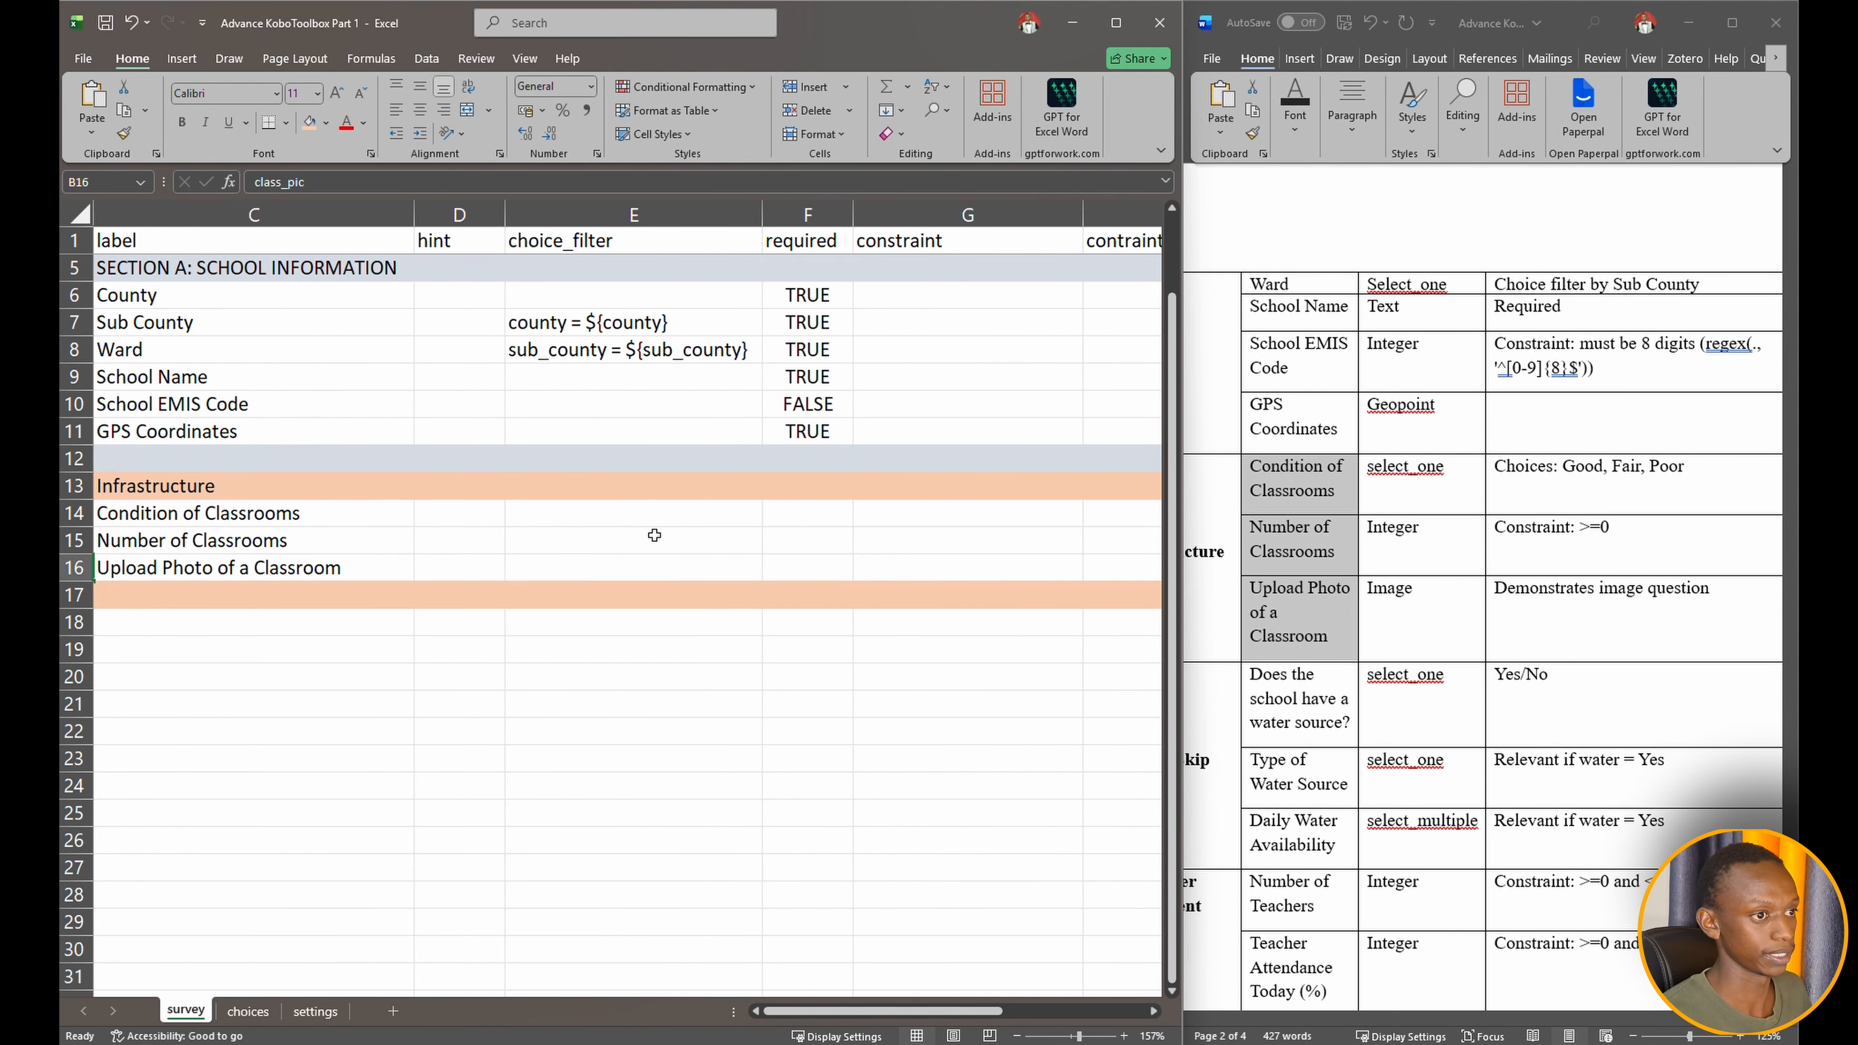
pyautogui.click(812, 513)
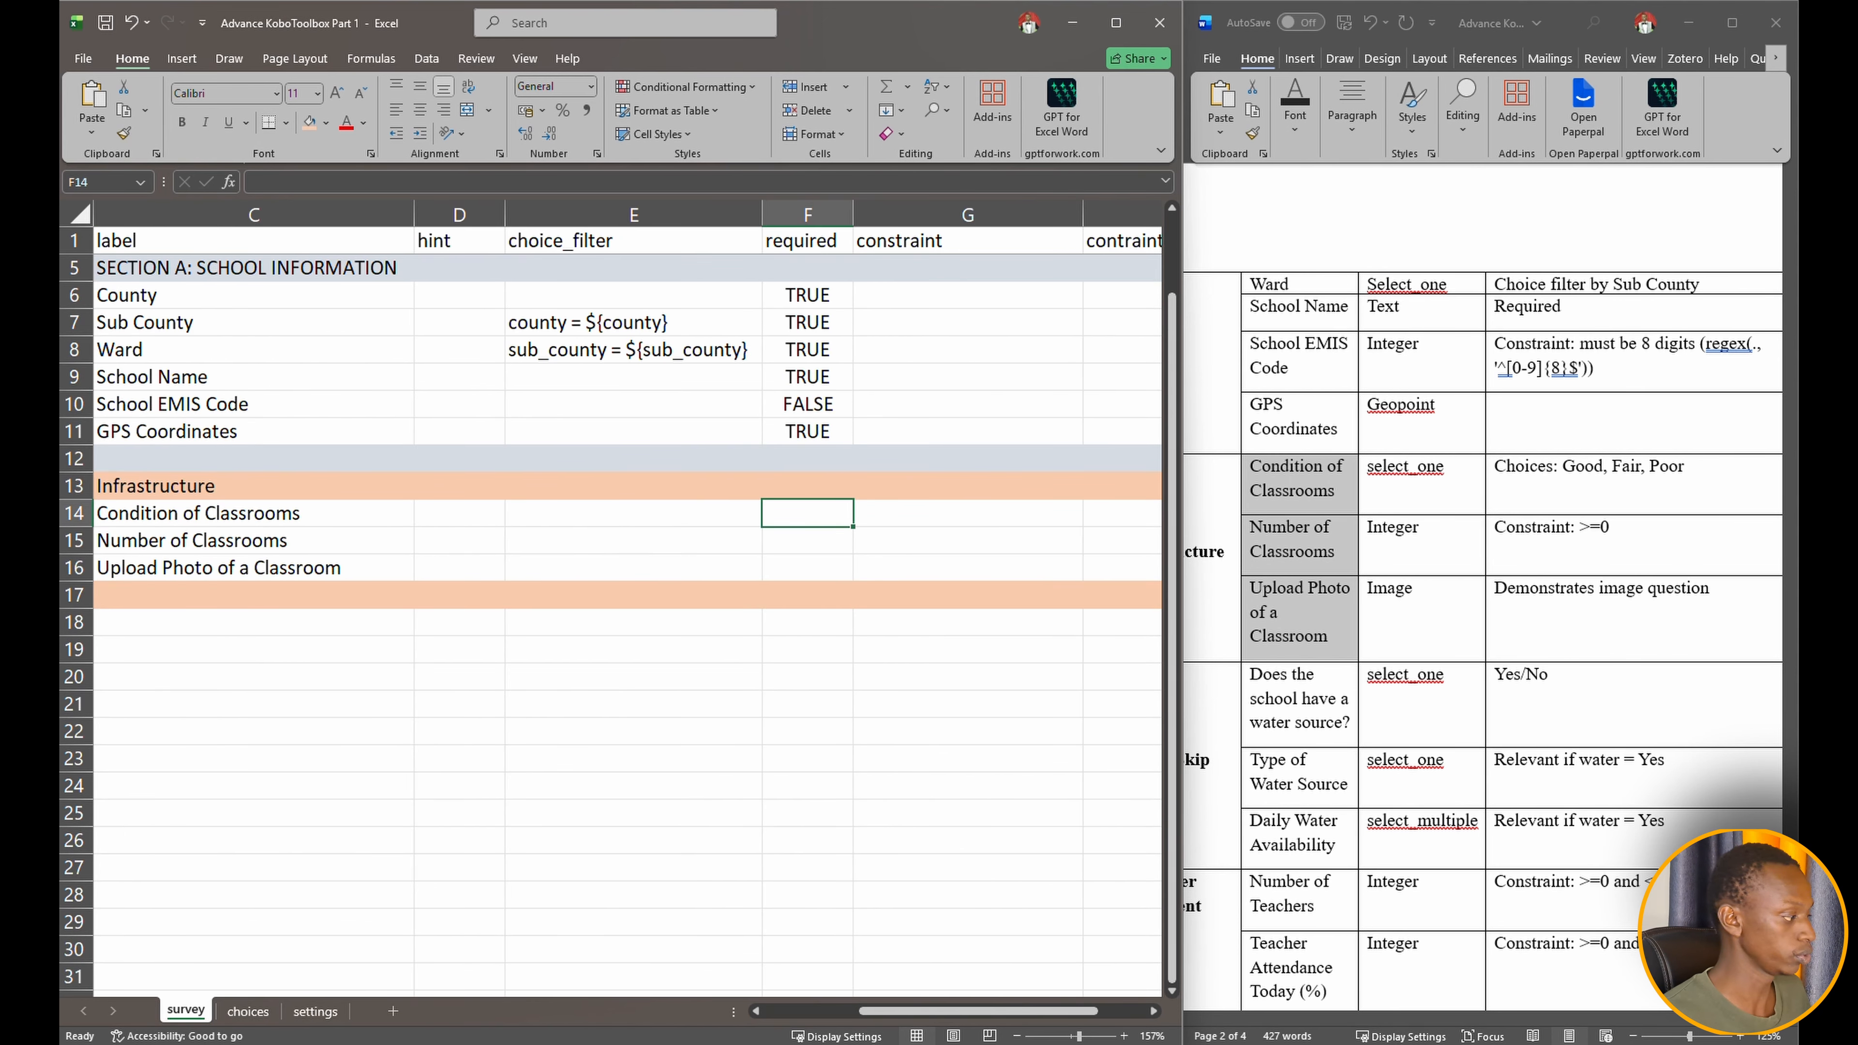
pyautogui.hotkey('alt', 'Tab')
pyautogui.hotkey('ctrl', 'c')
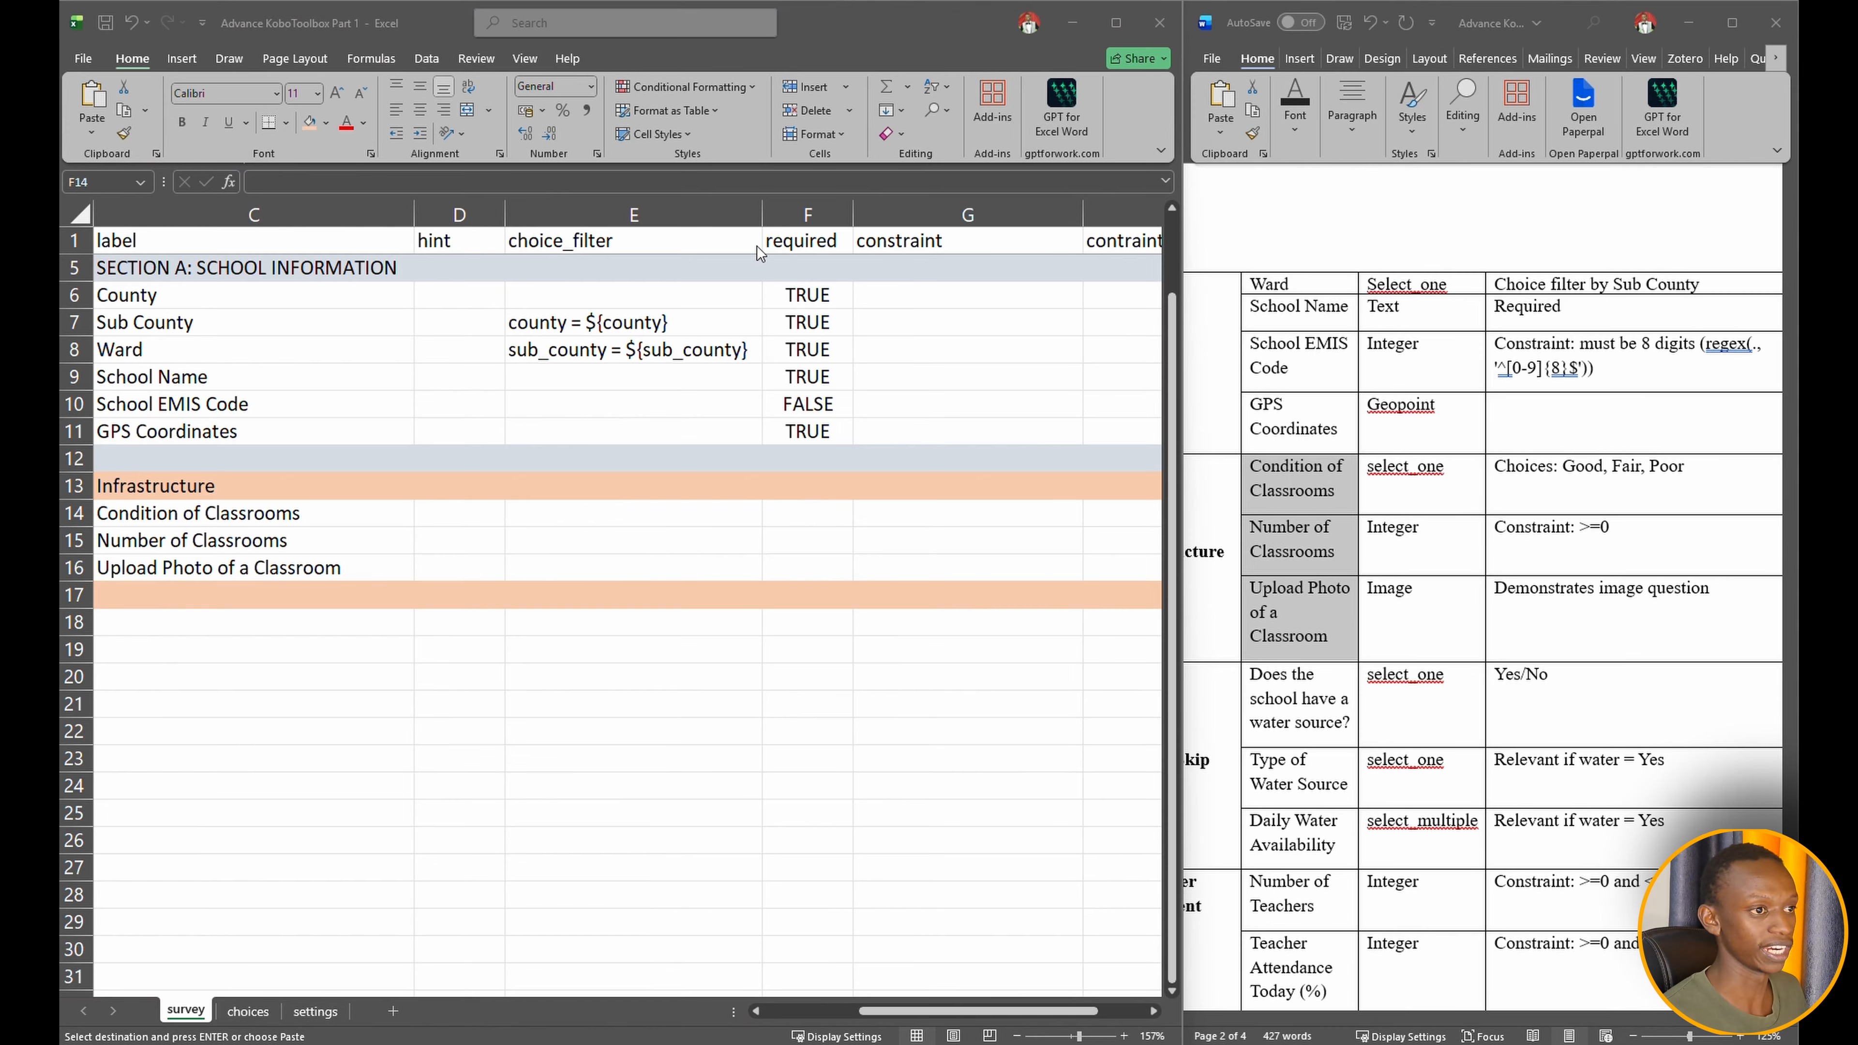
pyautogui.hotkey('alt', 'Tab')
pyautogui.click(807, 349)
pyautogui.click(807, 294)
pyautogui.hotkey('ctrl', 'v')
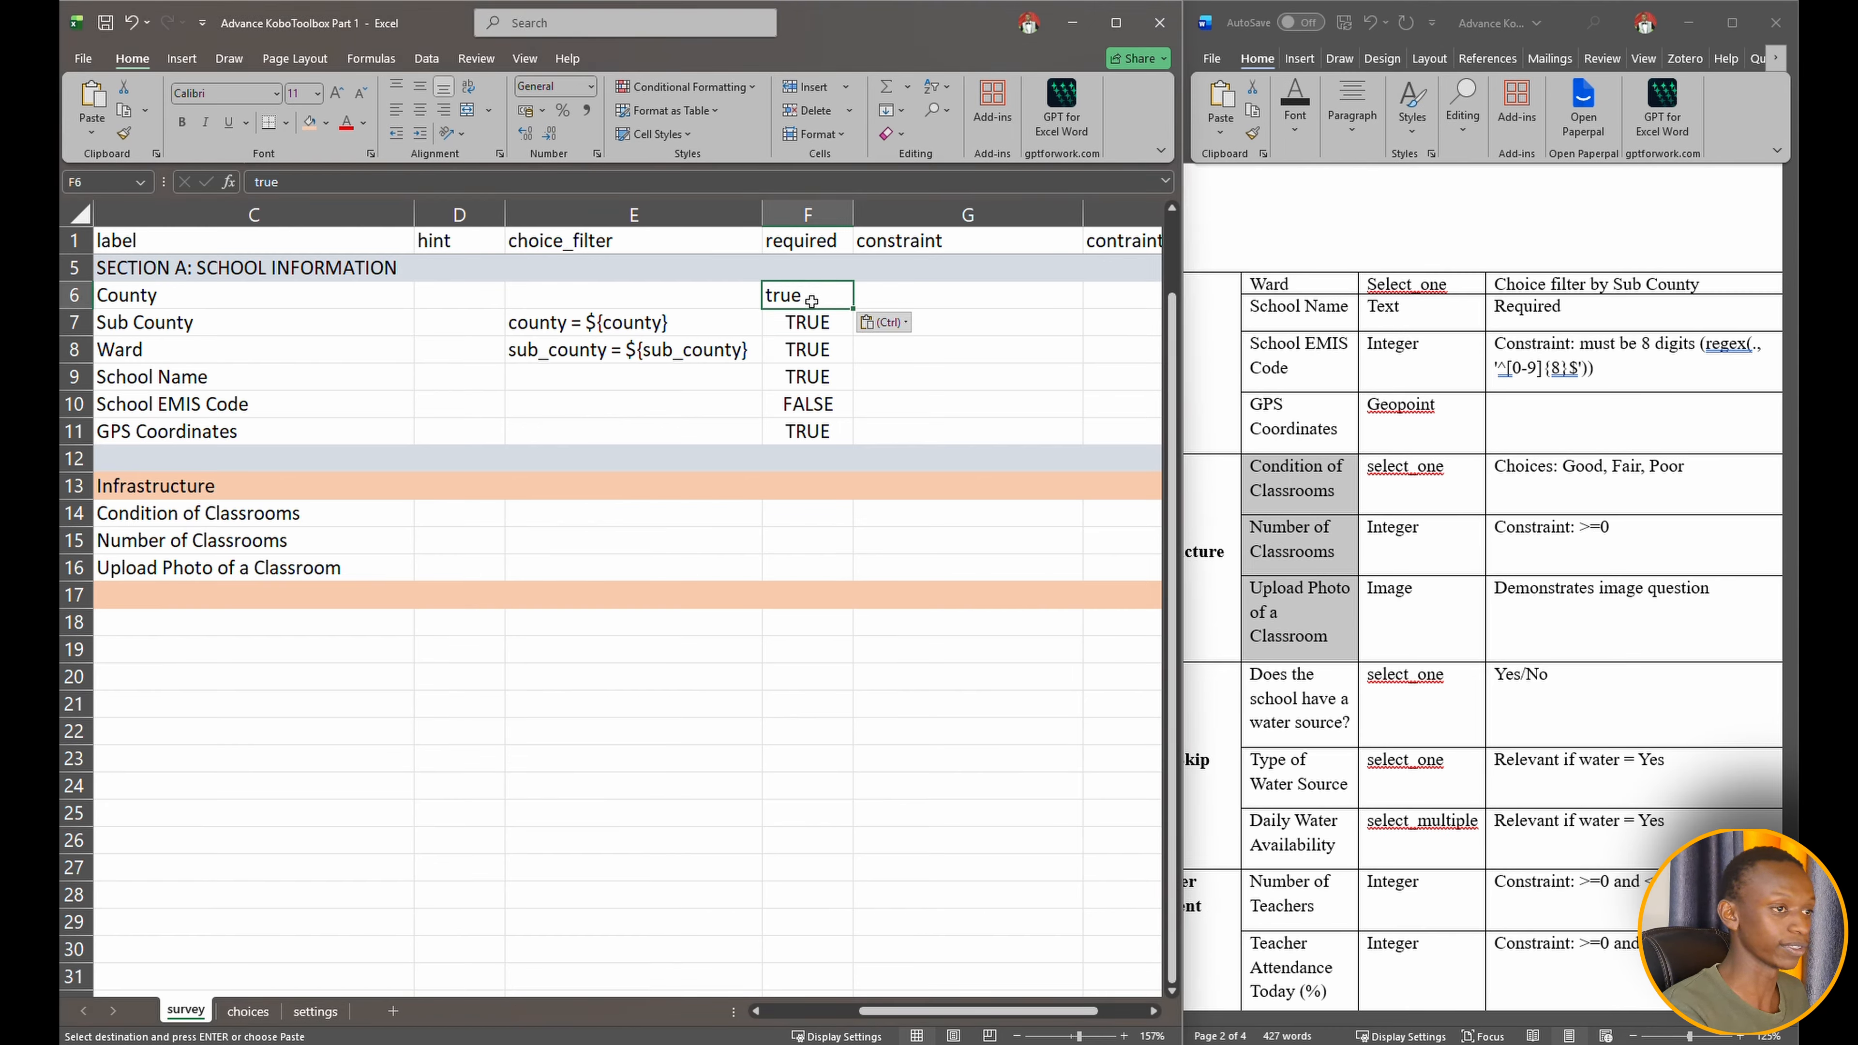
pyautogui.moveTo(853, 316); pyautogui.dragTo(841, 433)
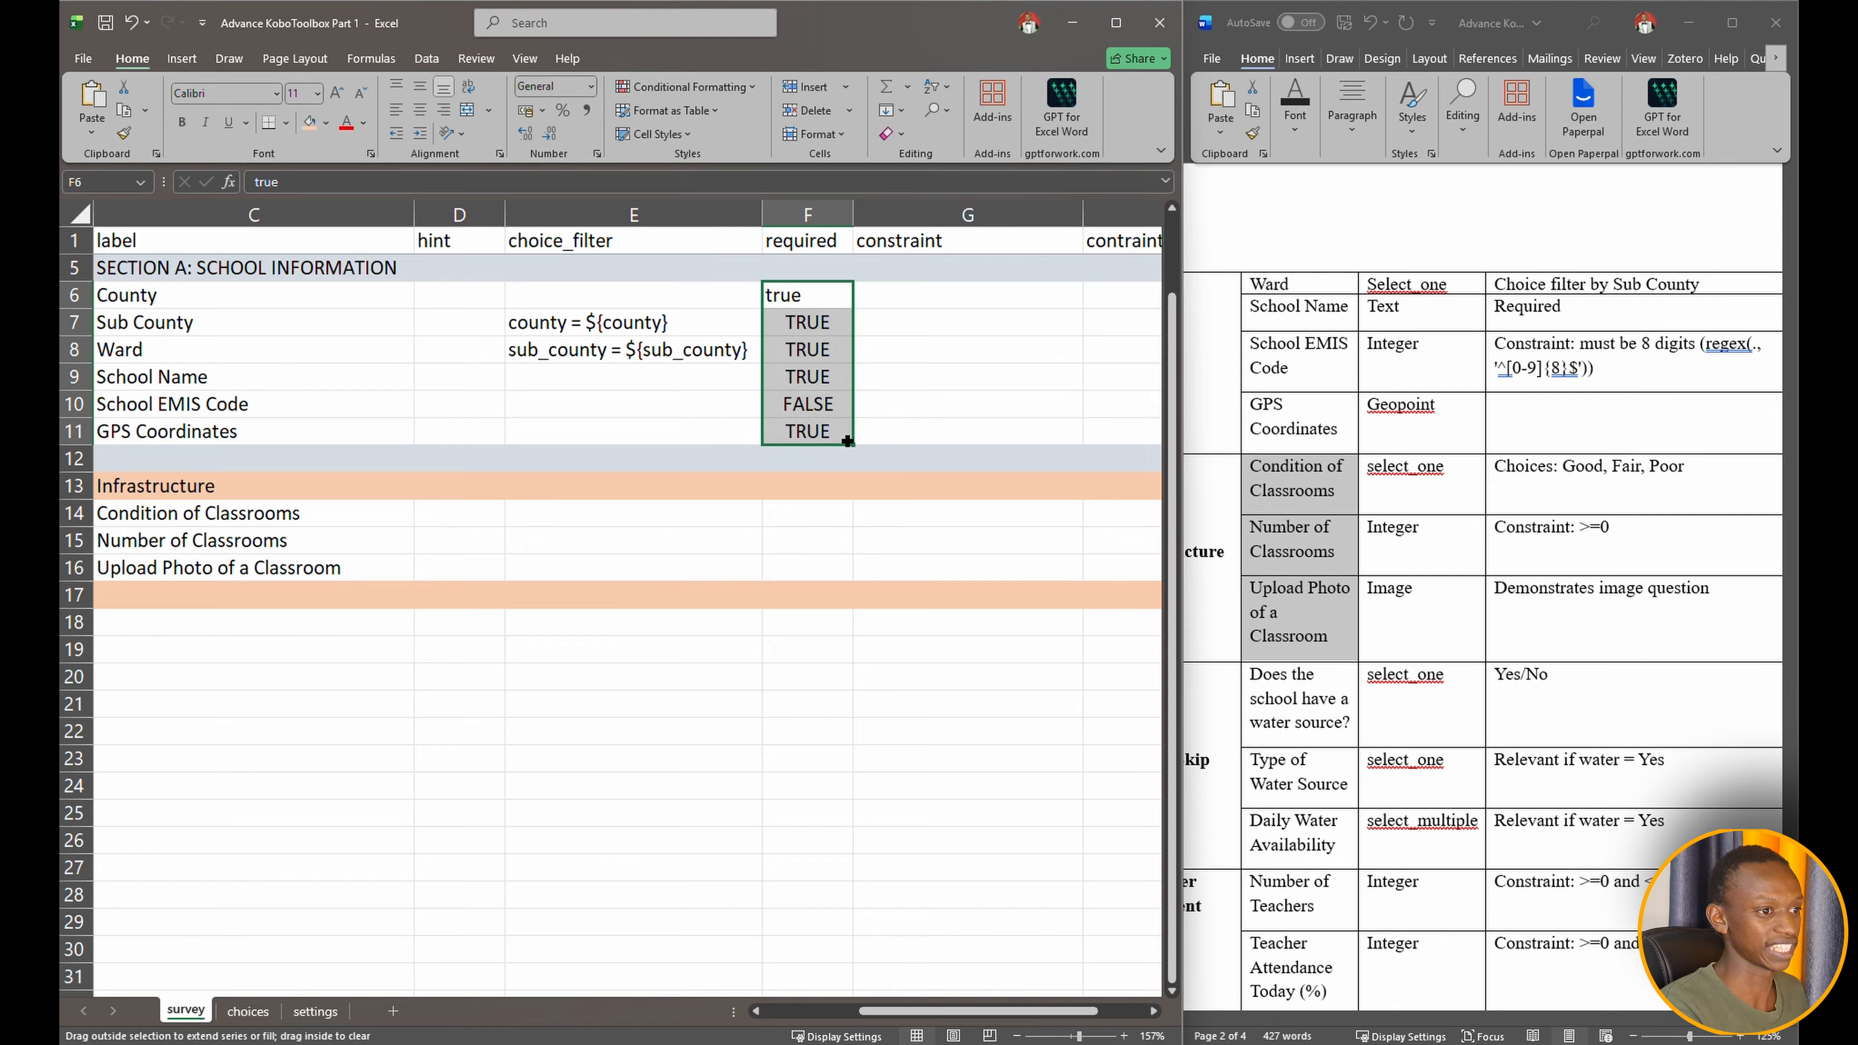
pyautogui.click(826, 404)
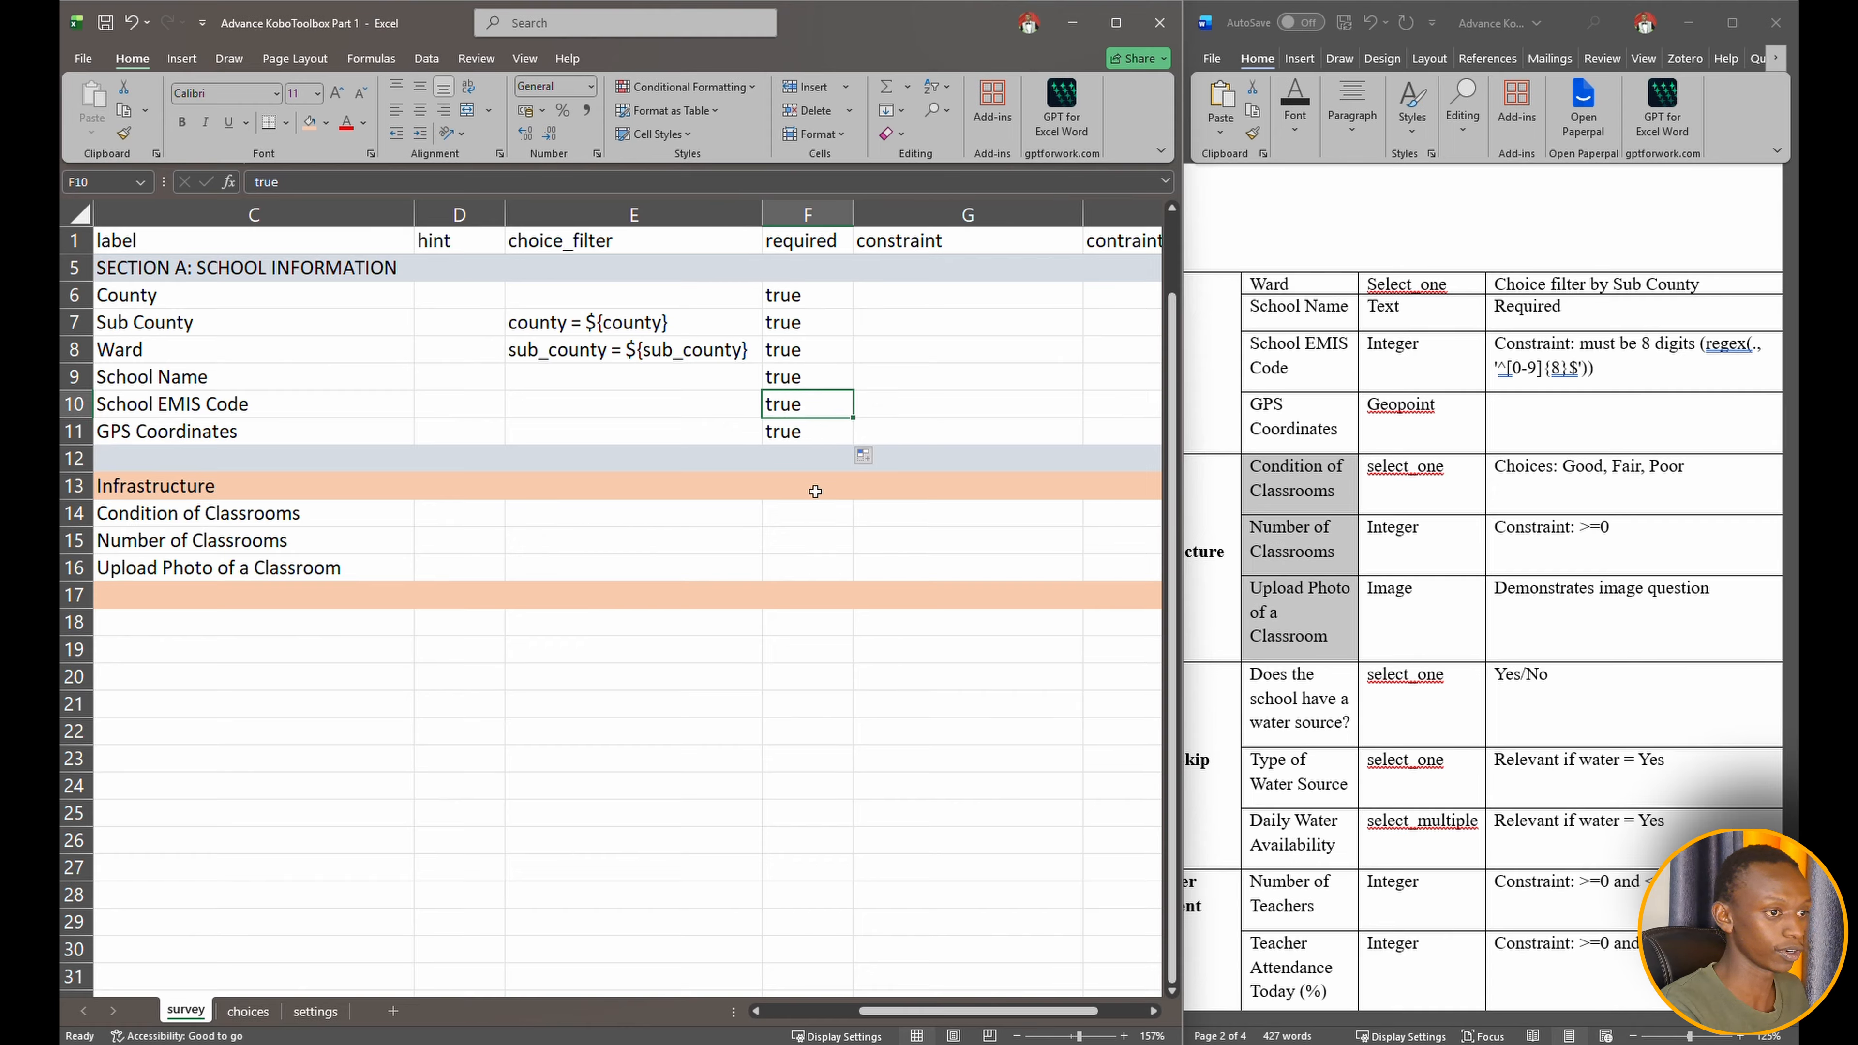
# Copy true into Condition of Classrooms' required cell and fill it down to the photo question.
pyautogui.click(806, 516)
pyautogui.click(811, 430)
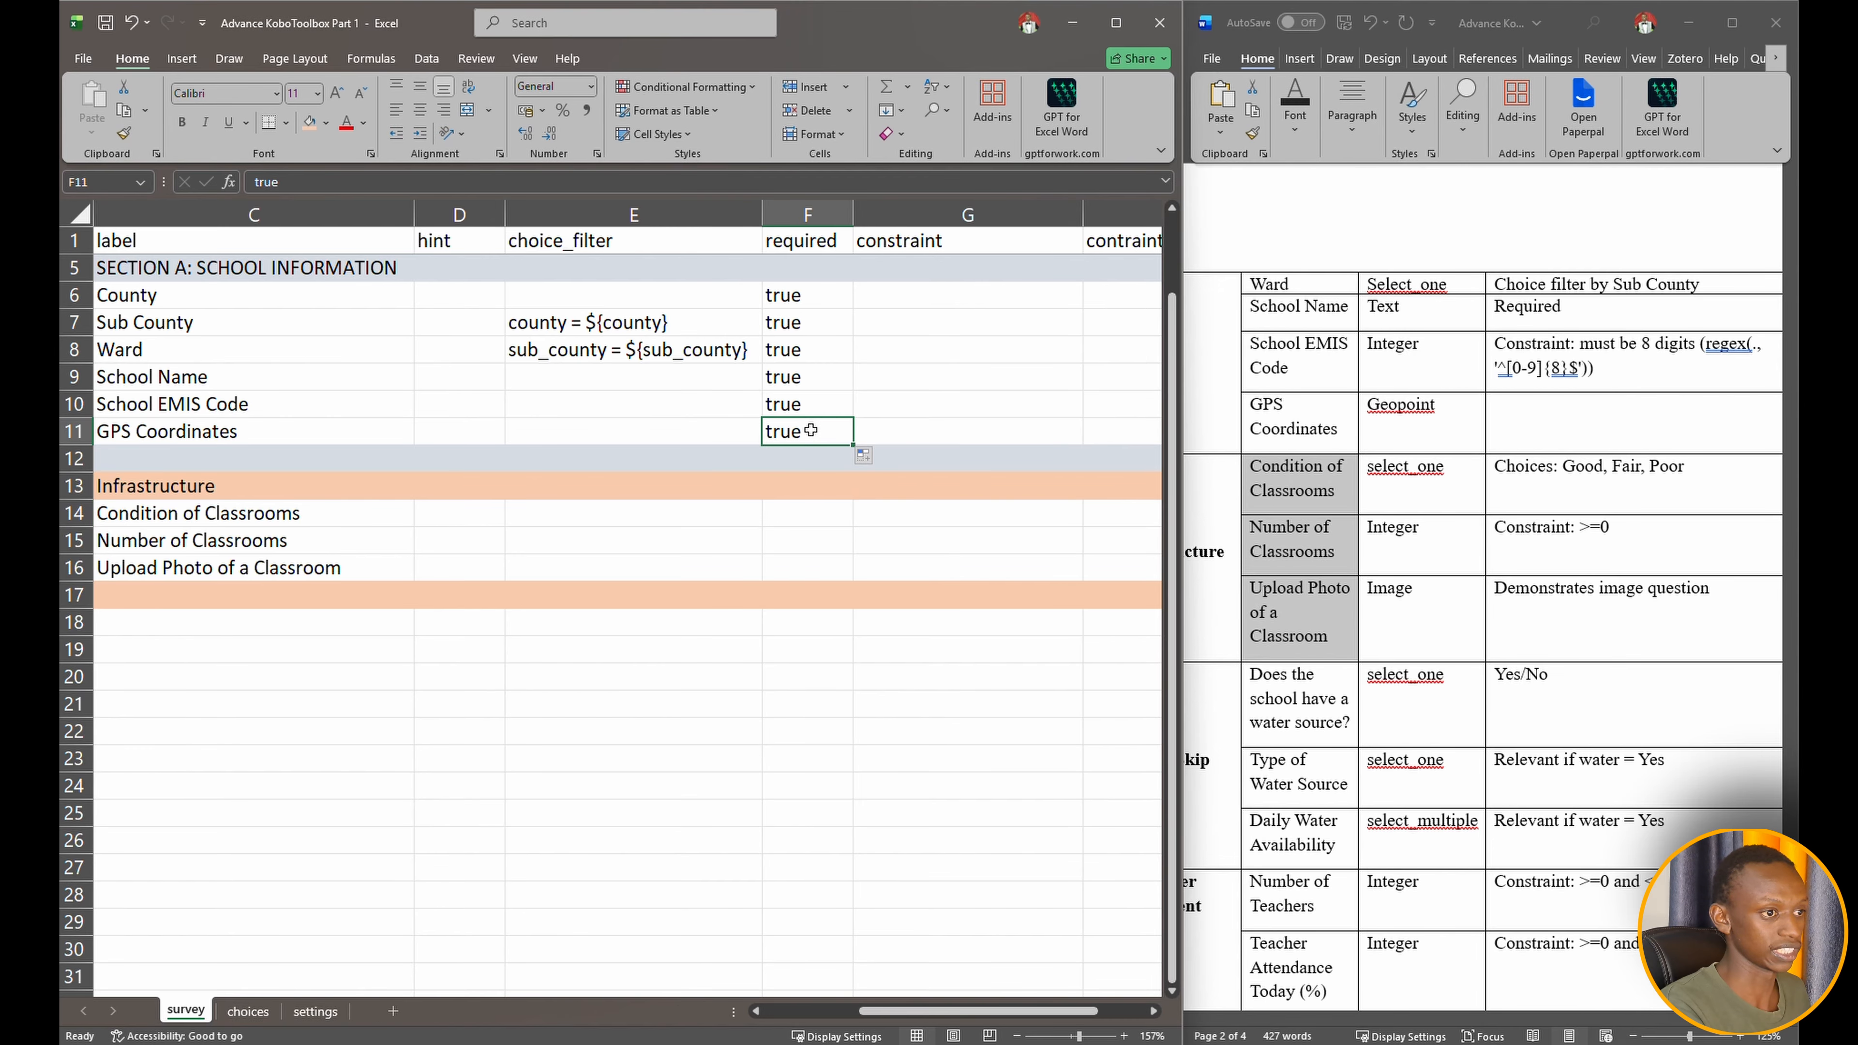
pyautogui.hotkey('ctrl', 'c')
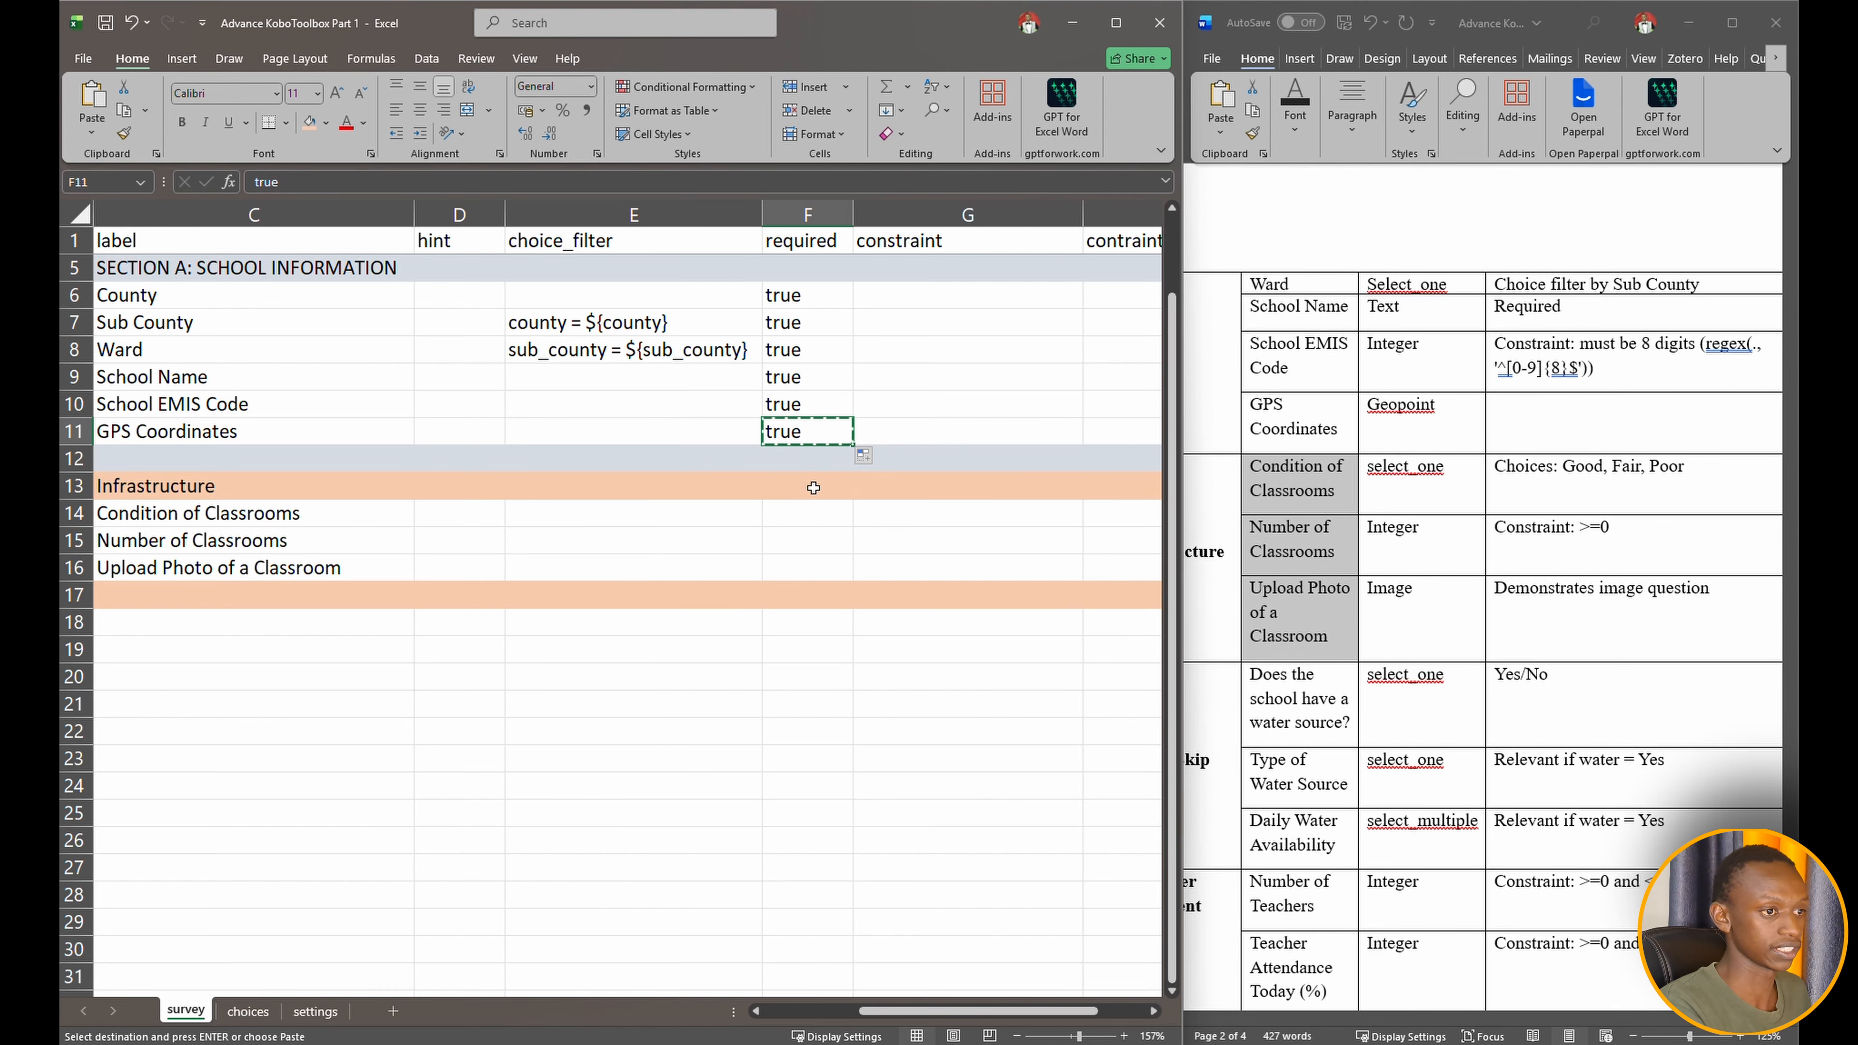
pyautogui.click(816, 514)
pyautogui.hotkey('ctrl', 'v')
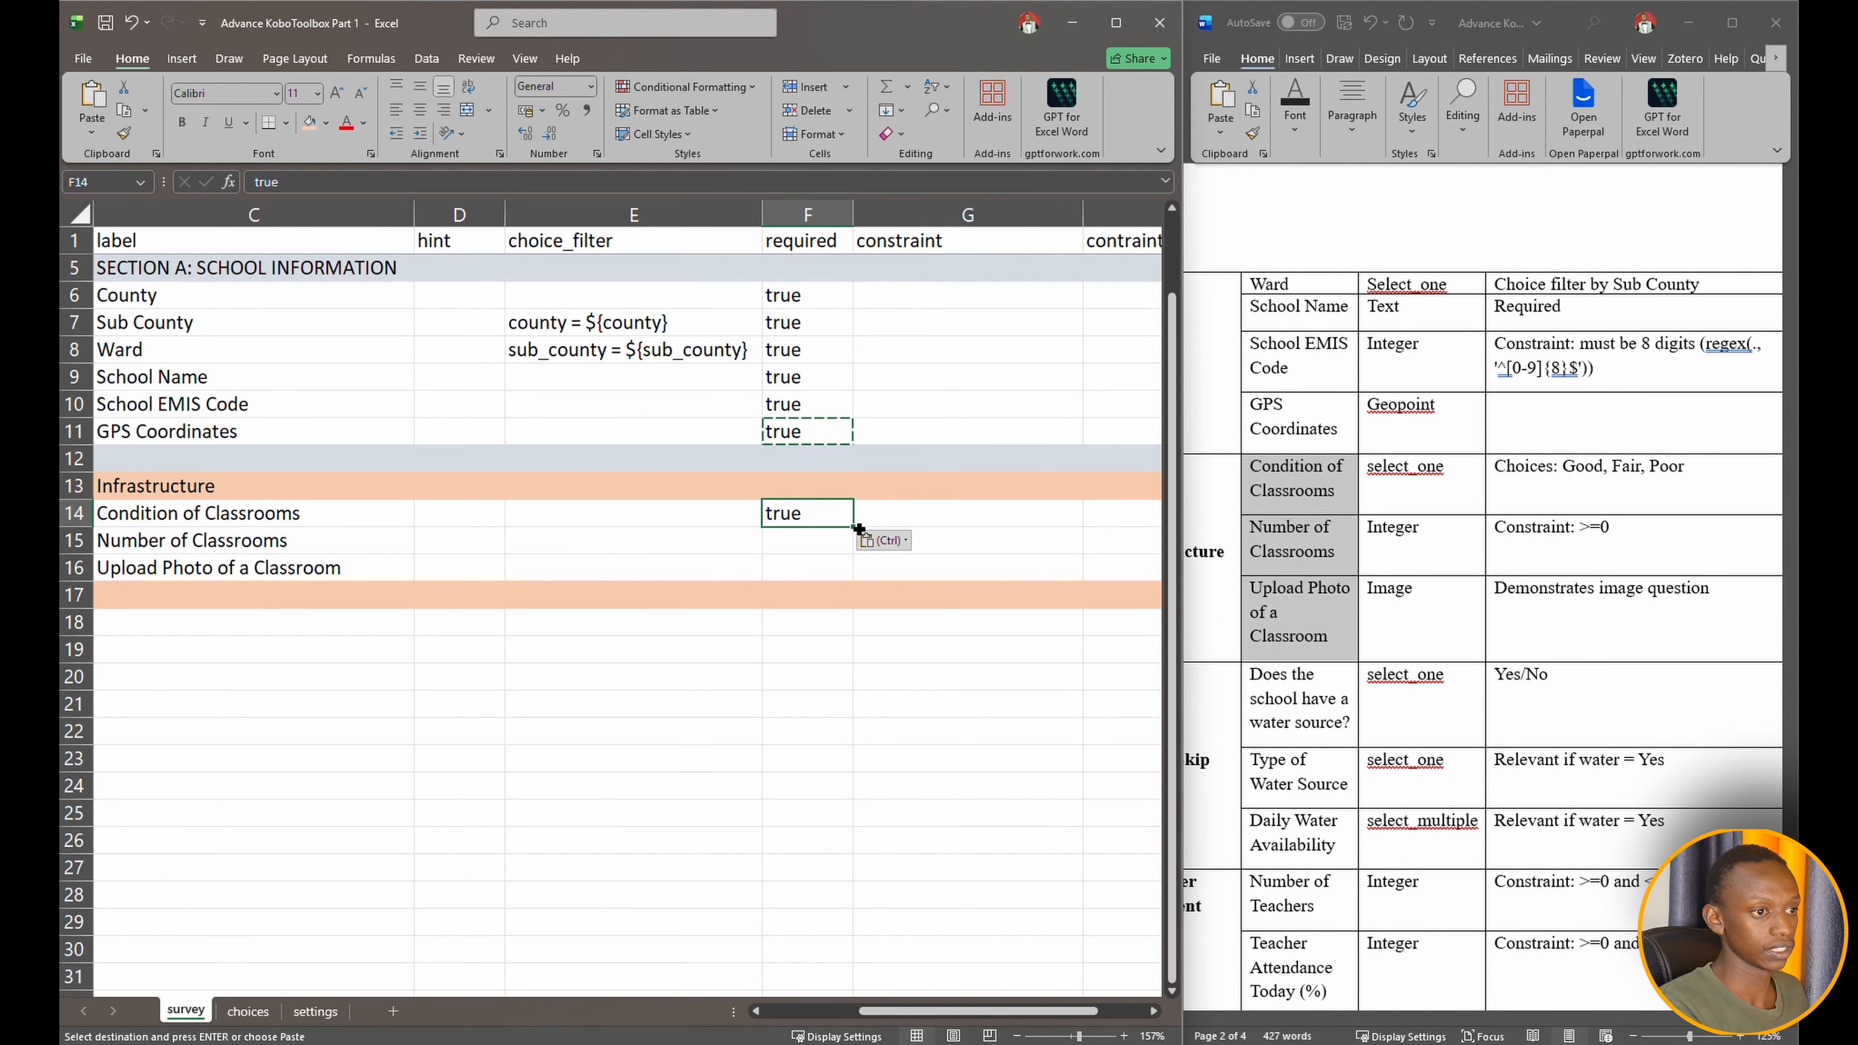
pyautogui.moveTo(853, 527); pyautogui.dragTo(856, 579)
pyautogui.scroll(2, 879, 498)
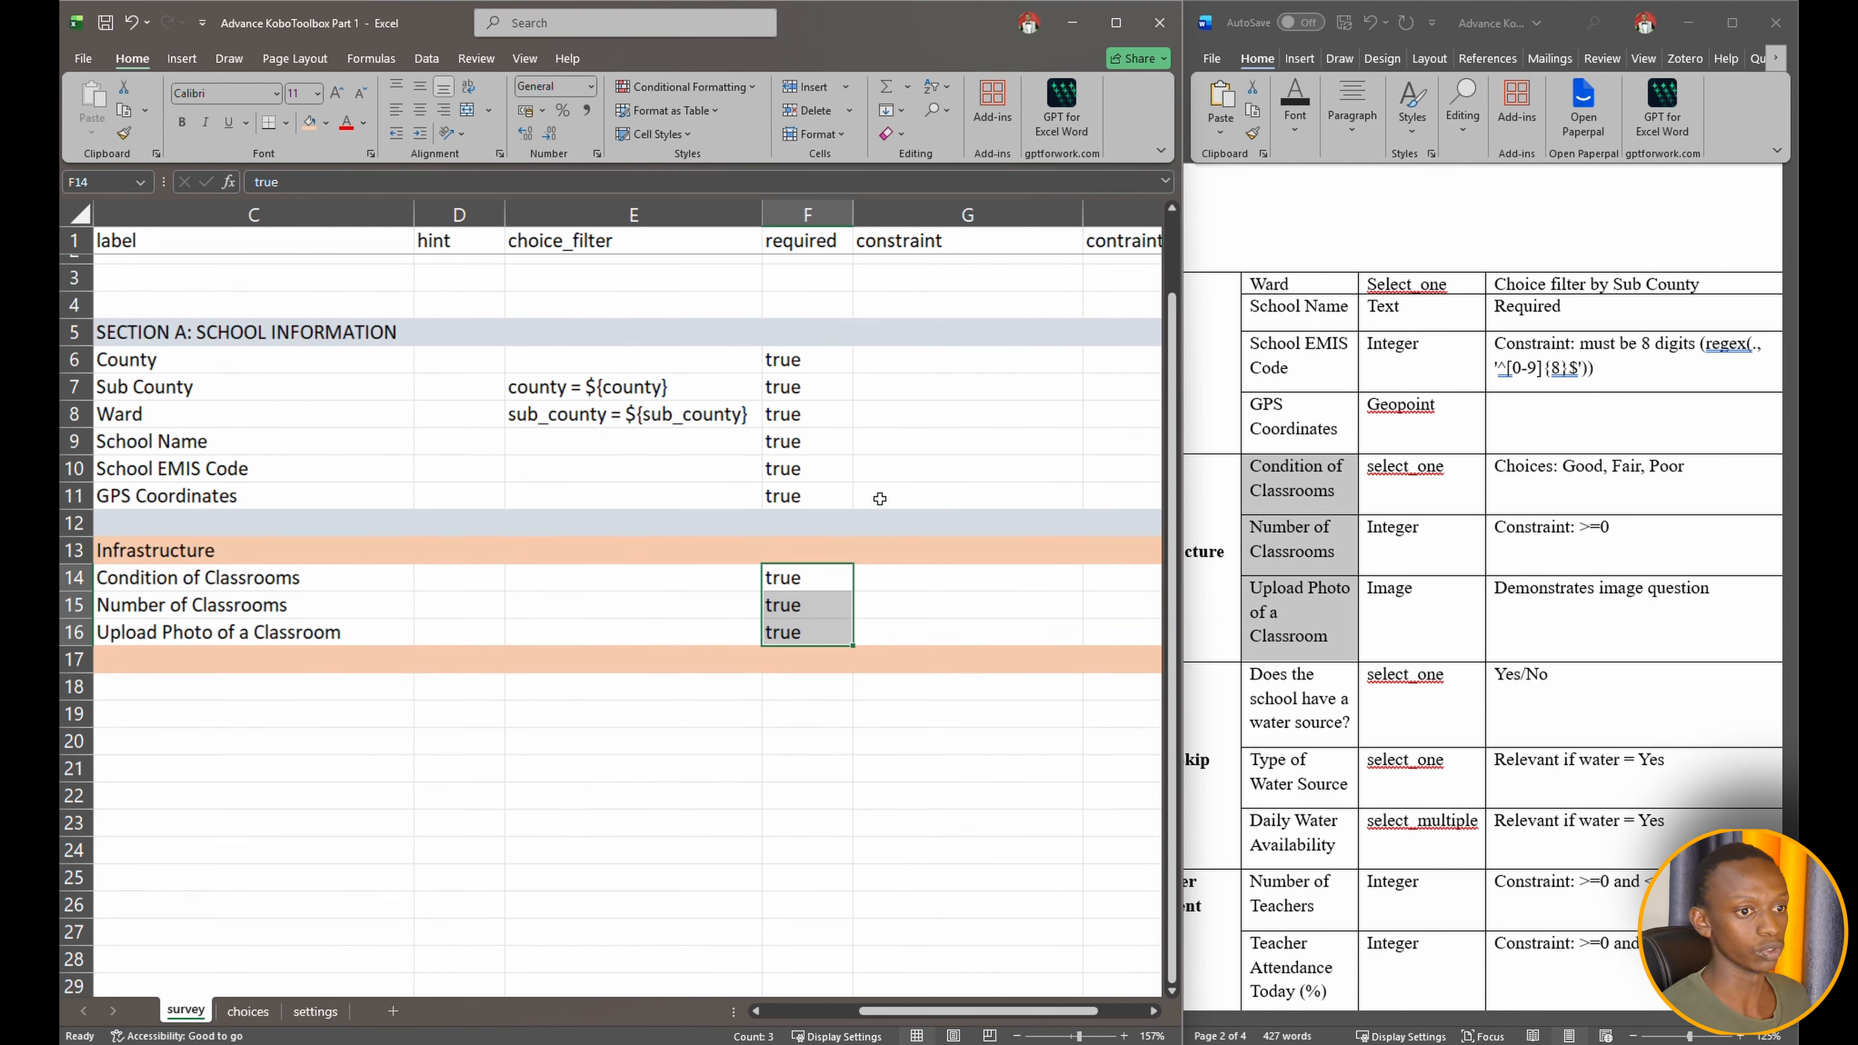
pyautogui.hscroll(-3, 880, 498)
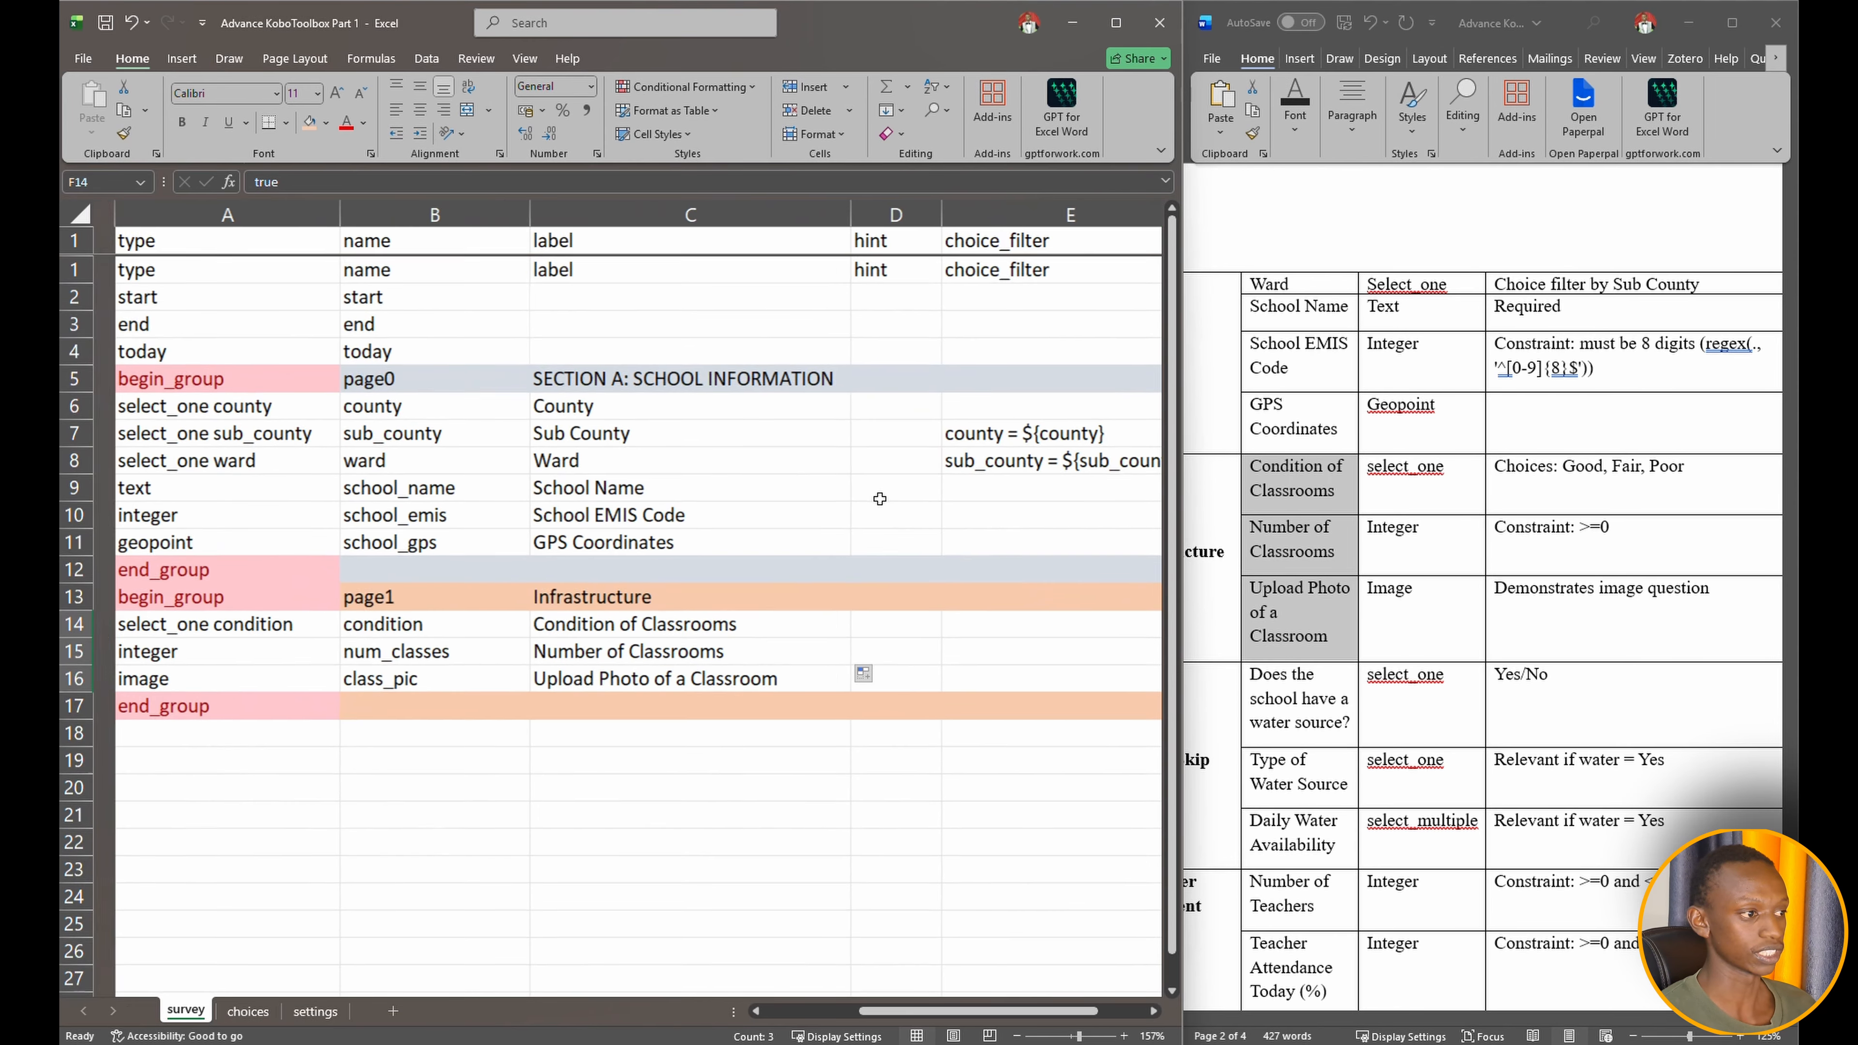
pyautogui.scroll(-1, 805, 505)
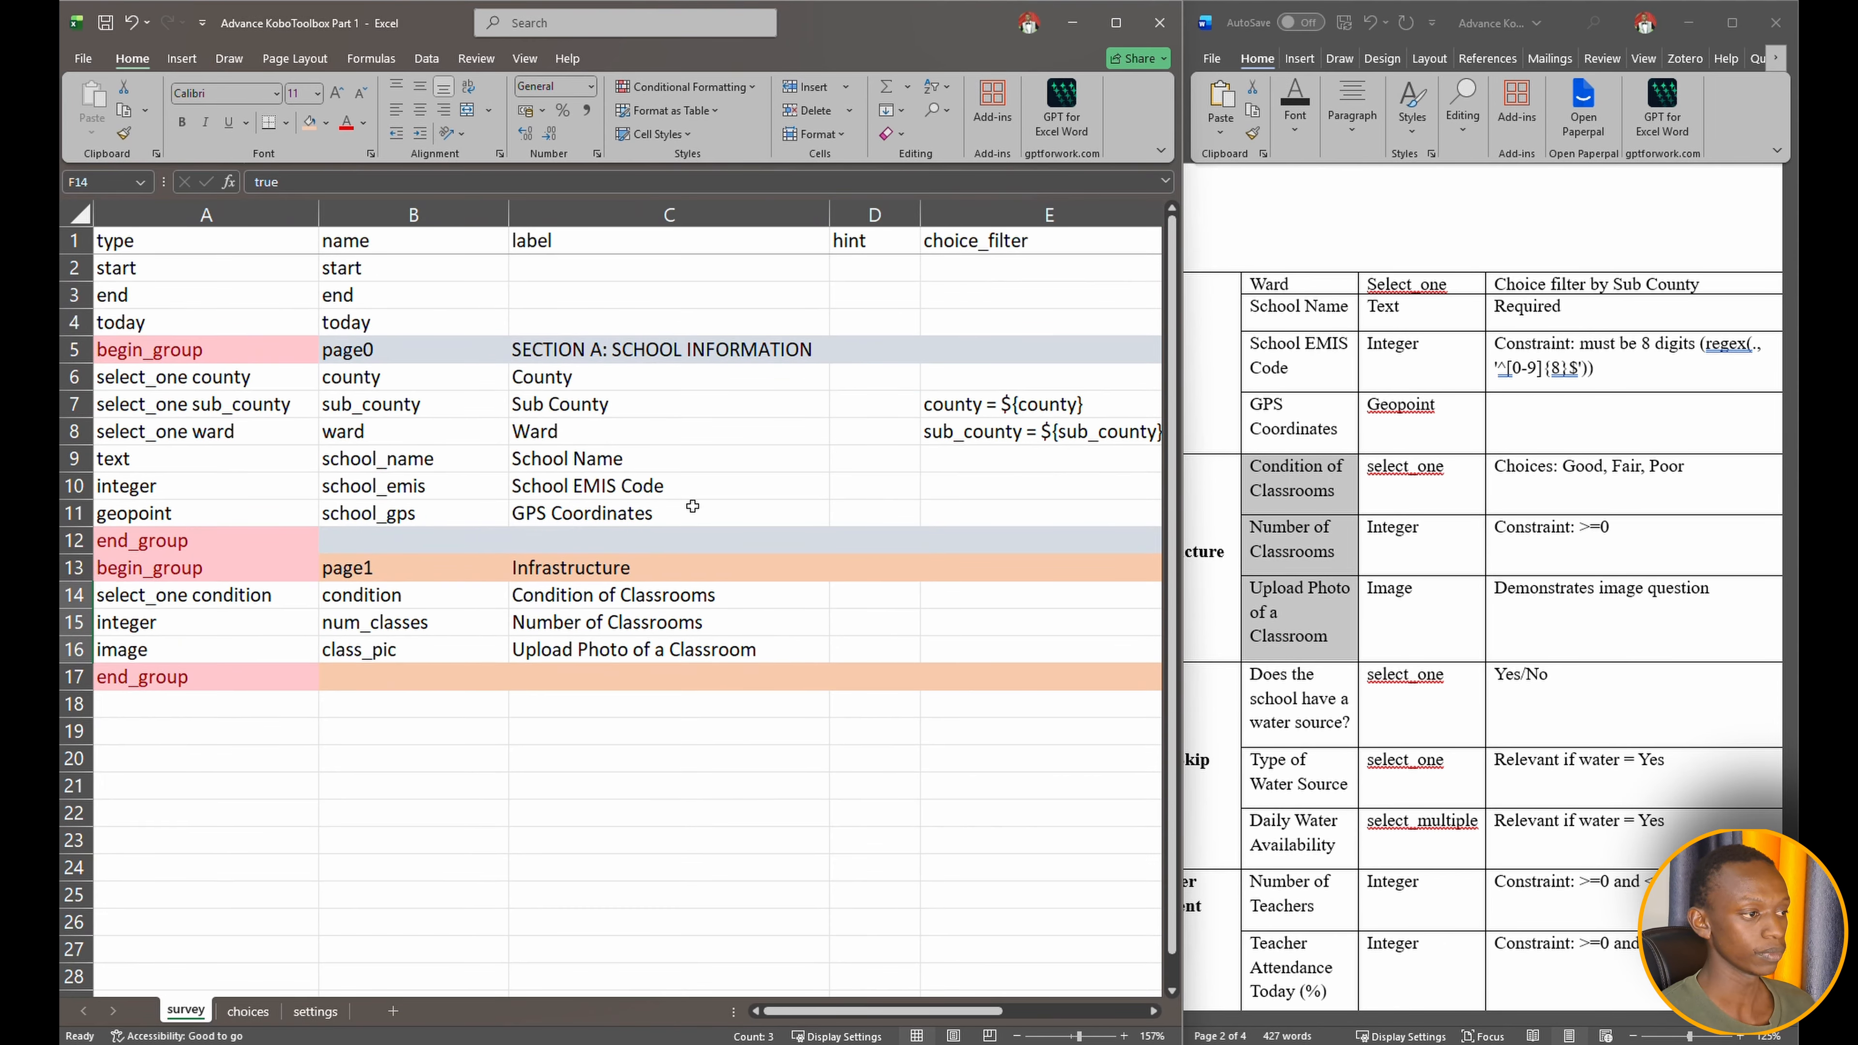
pyautogui.click(270, 459)
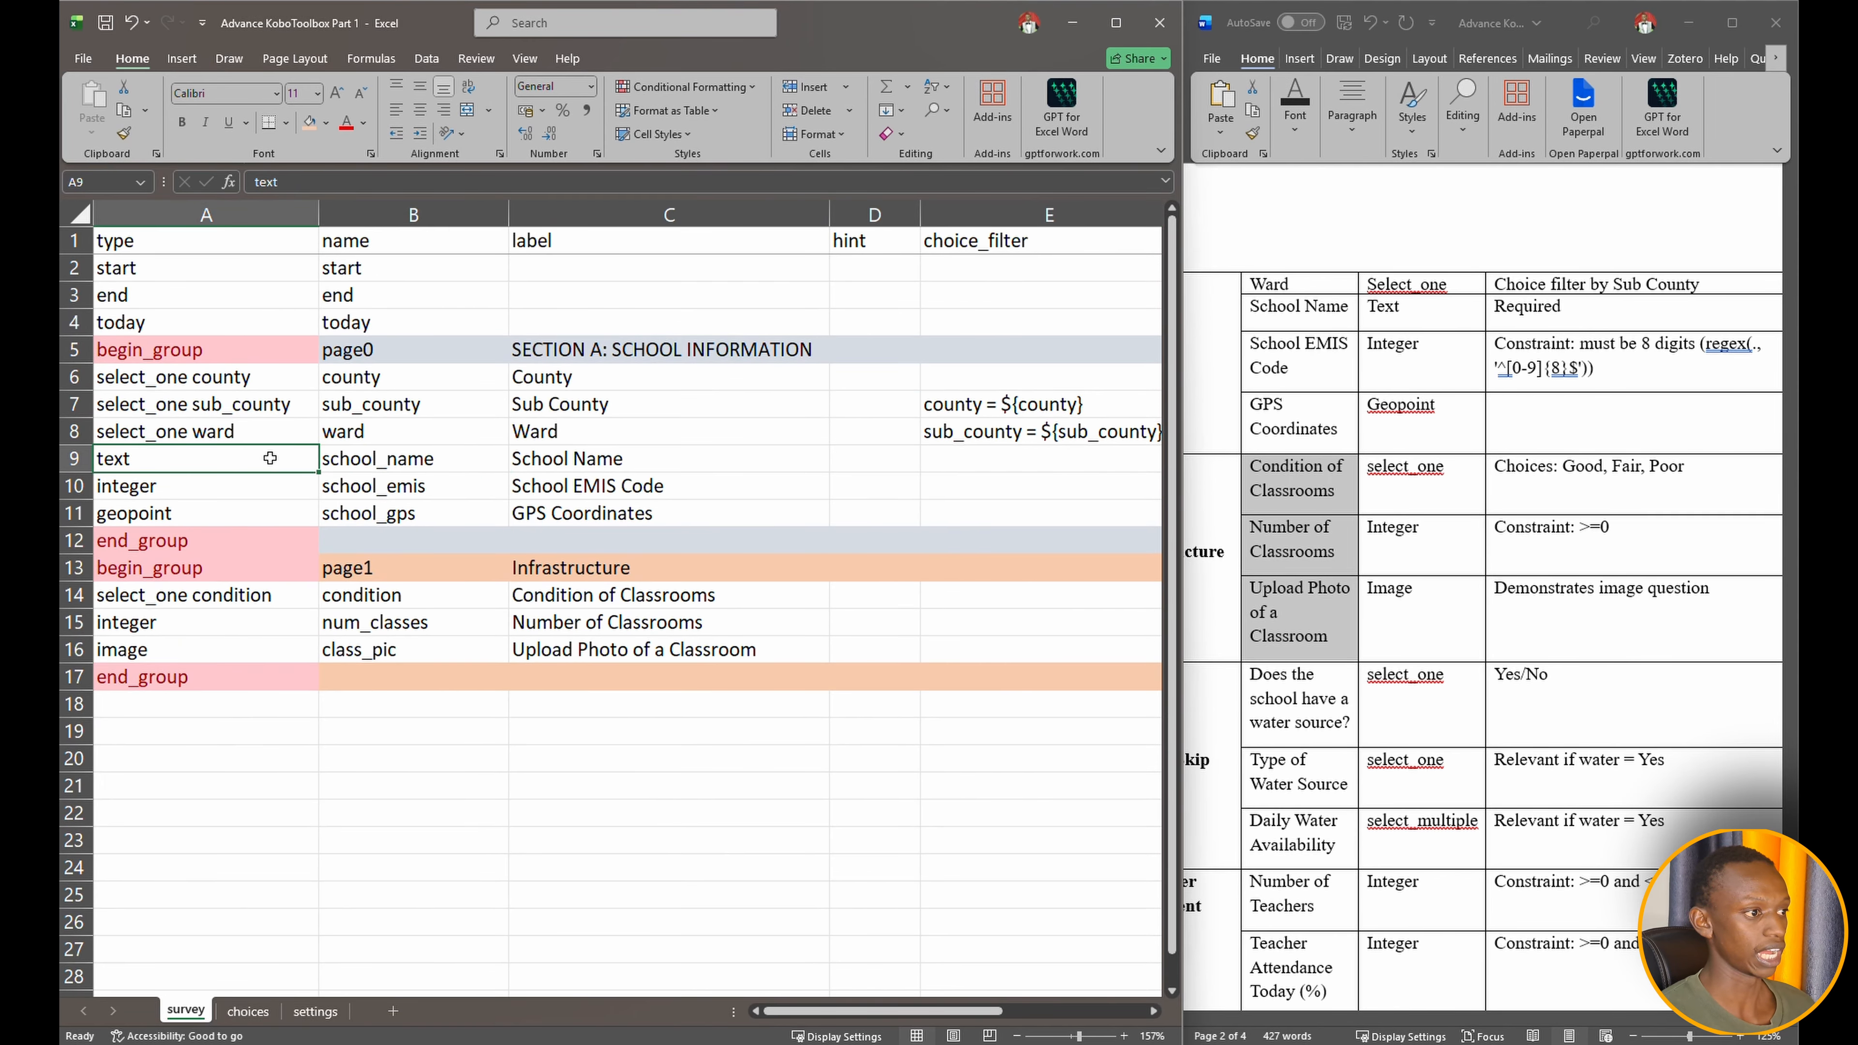
pyautogui.press('Down')
pyautogui.press('Down')
pyautogui.press('Up')
pyautogui.press('Right')
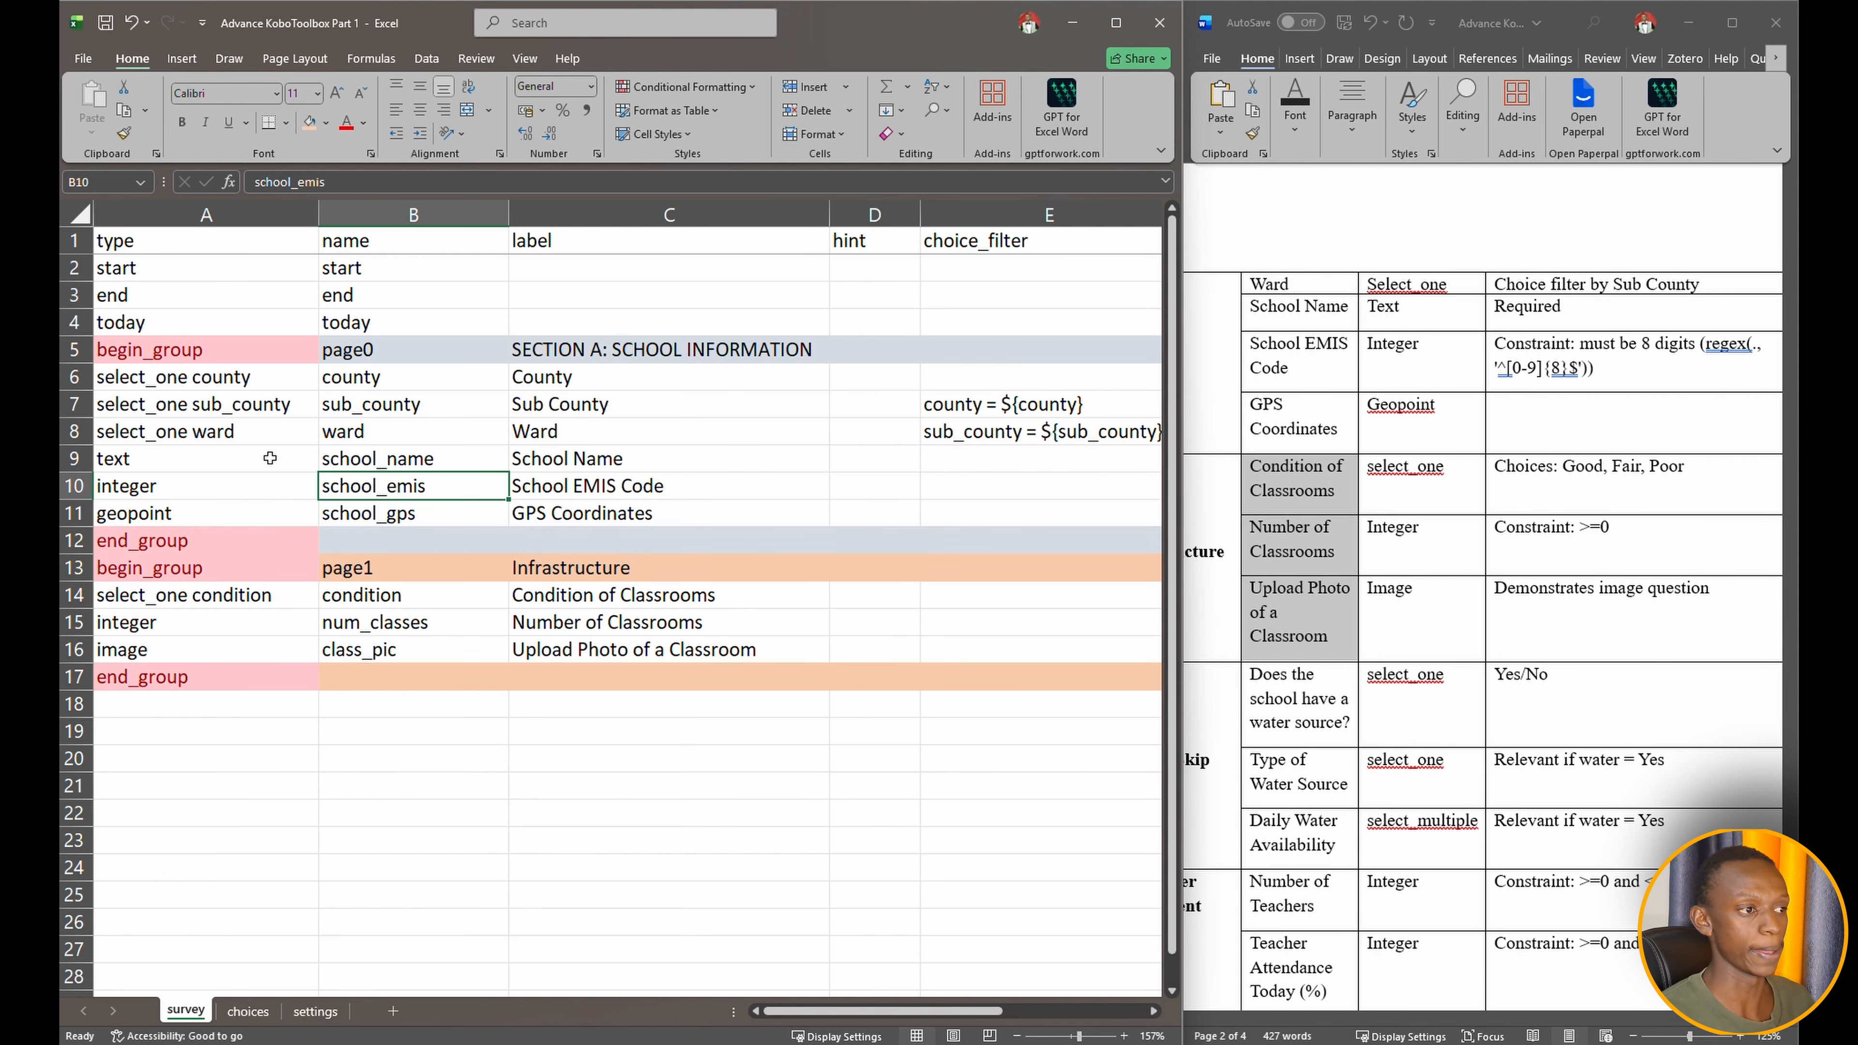
pyautogui.press('Right')
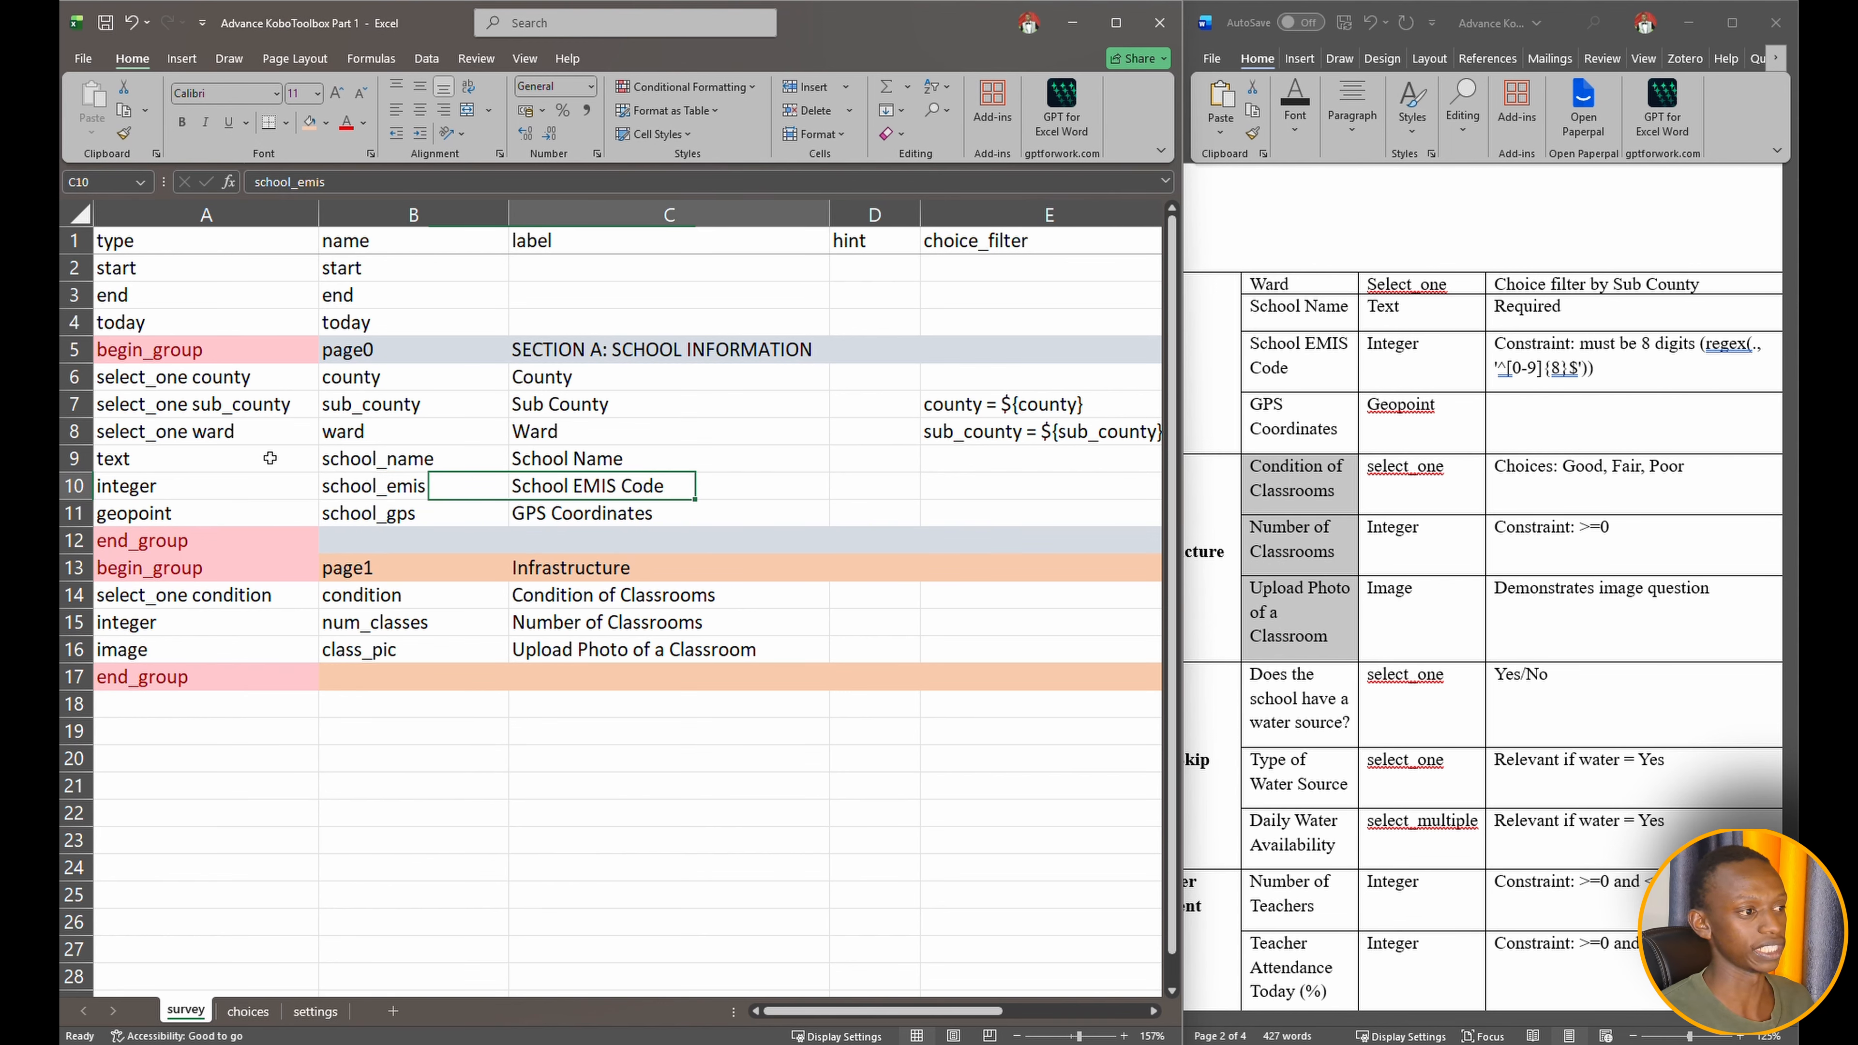
pyautogui.press('Left')
pyautogui.press('Left')
pyautogui.press('Right')
pyautogui.press('Right')
pyautogui.press('Right')
pyautogui.press('Right')
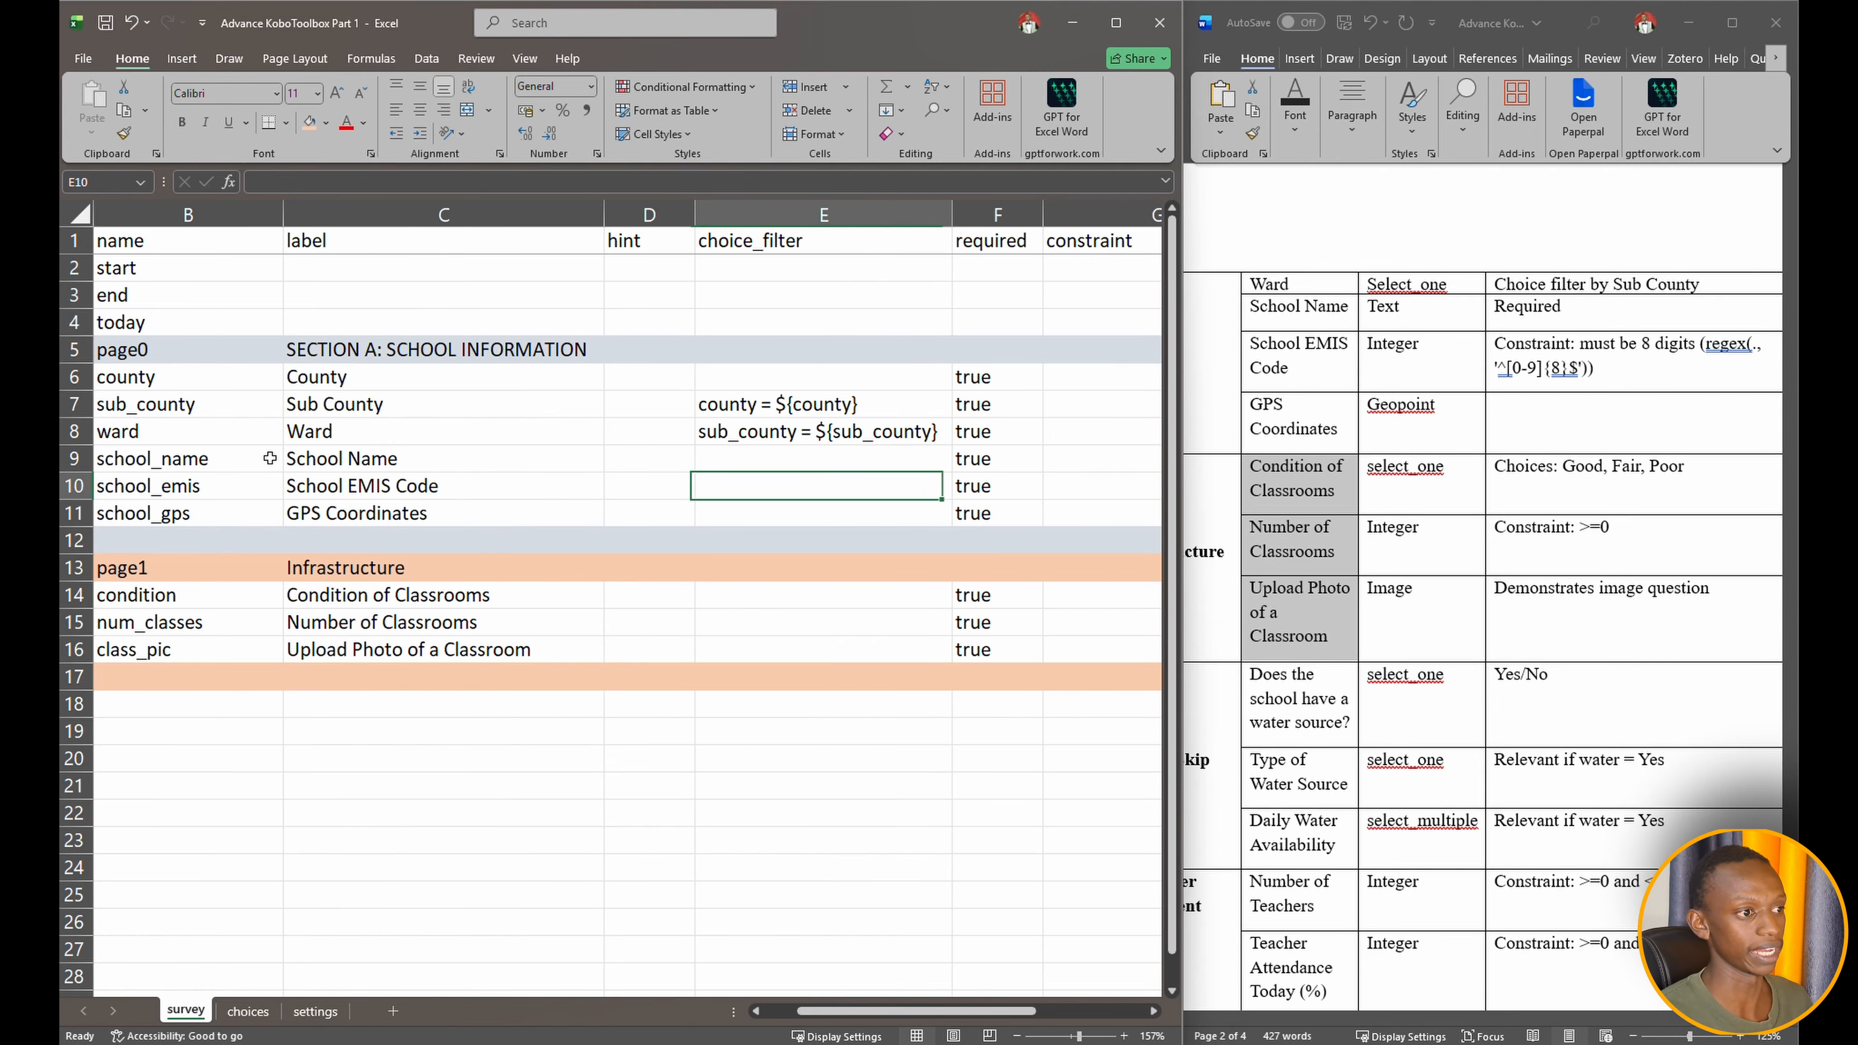
pyautogui.press('Right')
pyautogui.press('Left')
pyautogui.press('Left')
pyautogui.press('Right')
pyautogui.press('Right')
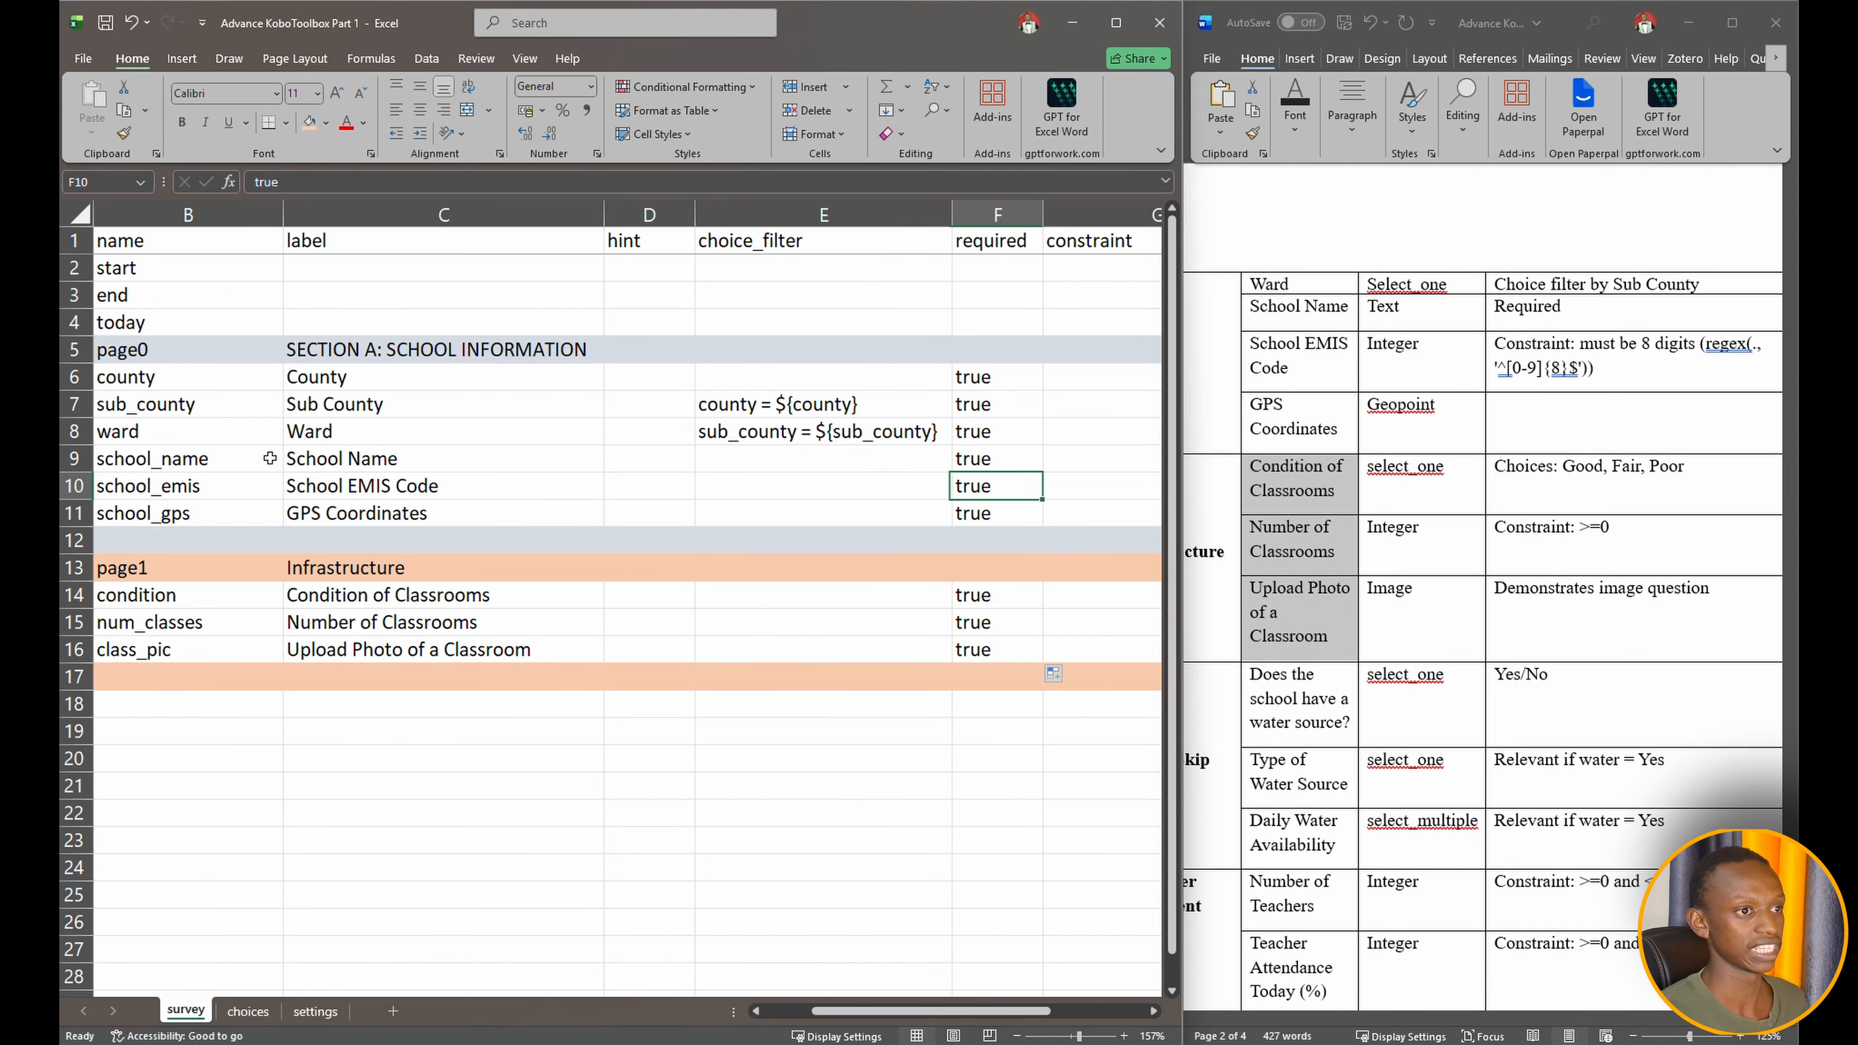
pyautogui.press('Right')
pyautogui.press('Left')
pyautogui.press('Left')
pyautogui.press('Left')
pyautogui.press('Left')
pyautogui.press('Left')
pyautogui.press('Left')
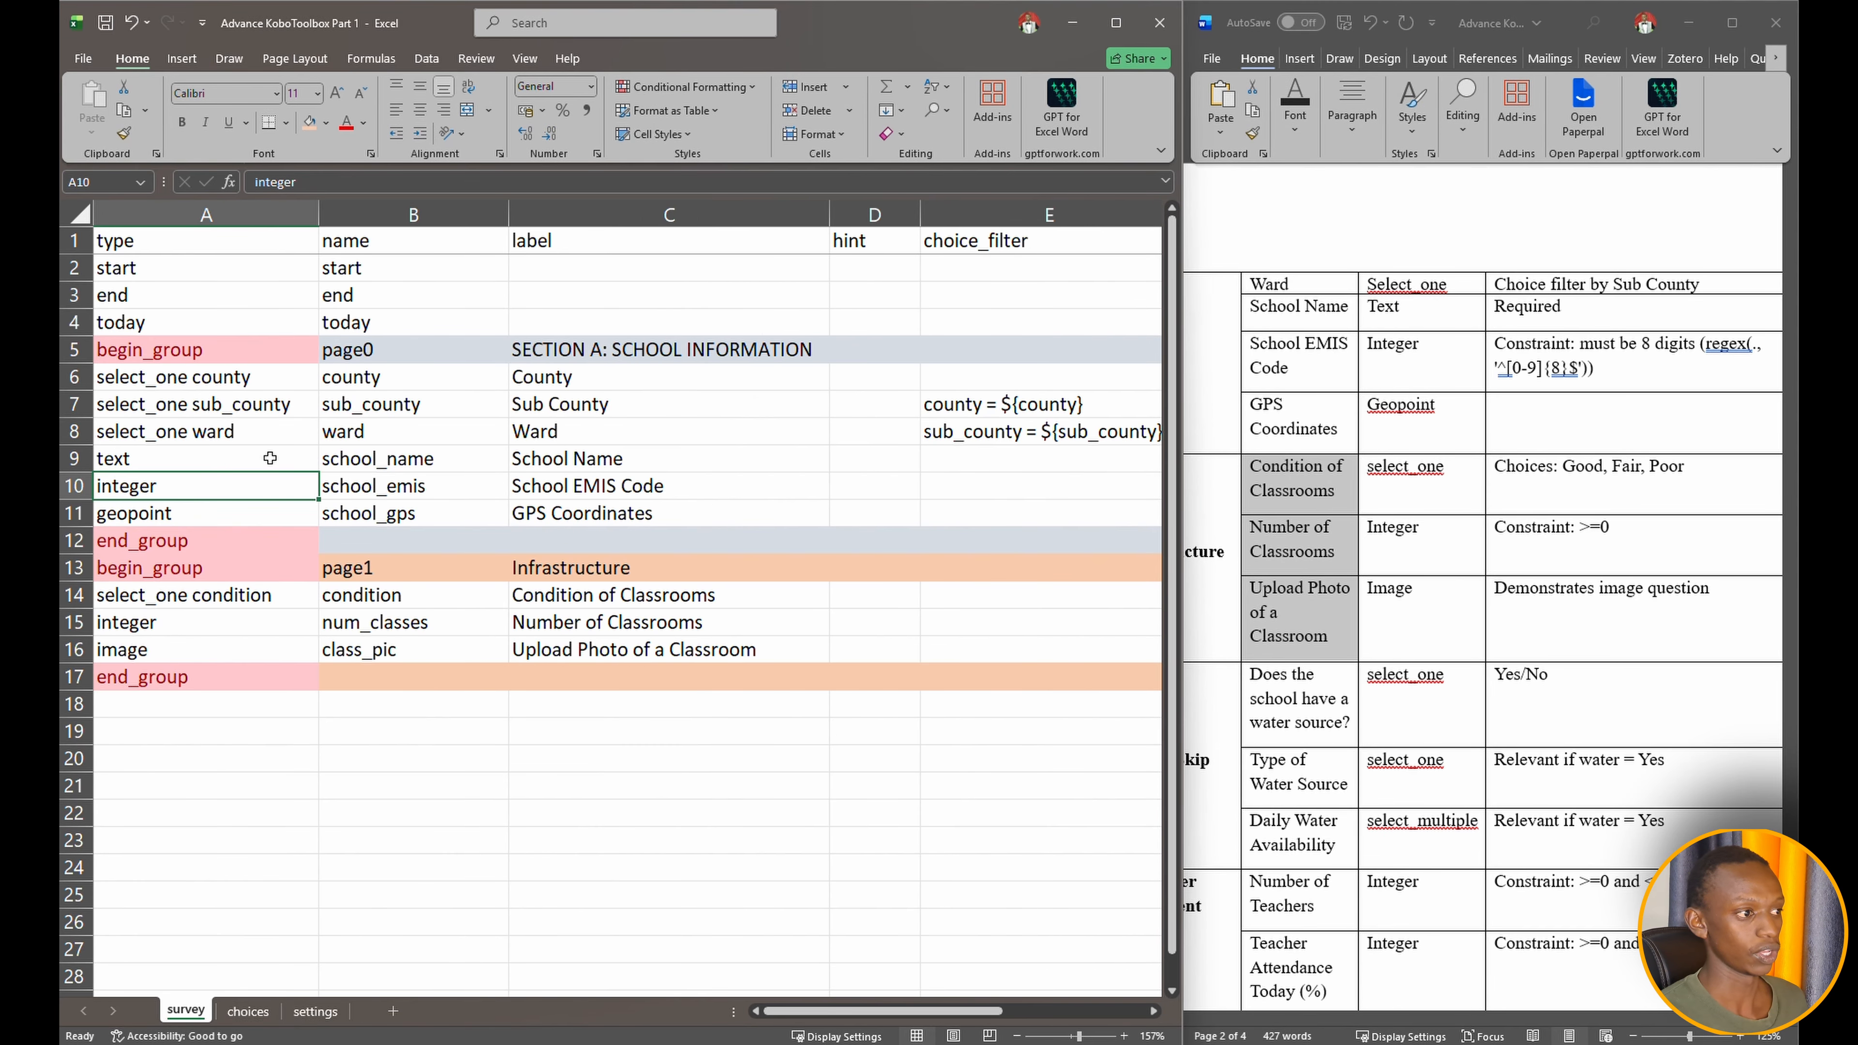
pyautogui.press('Right')
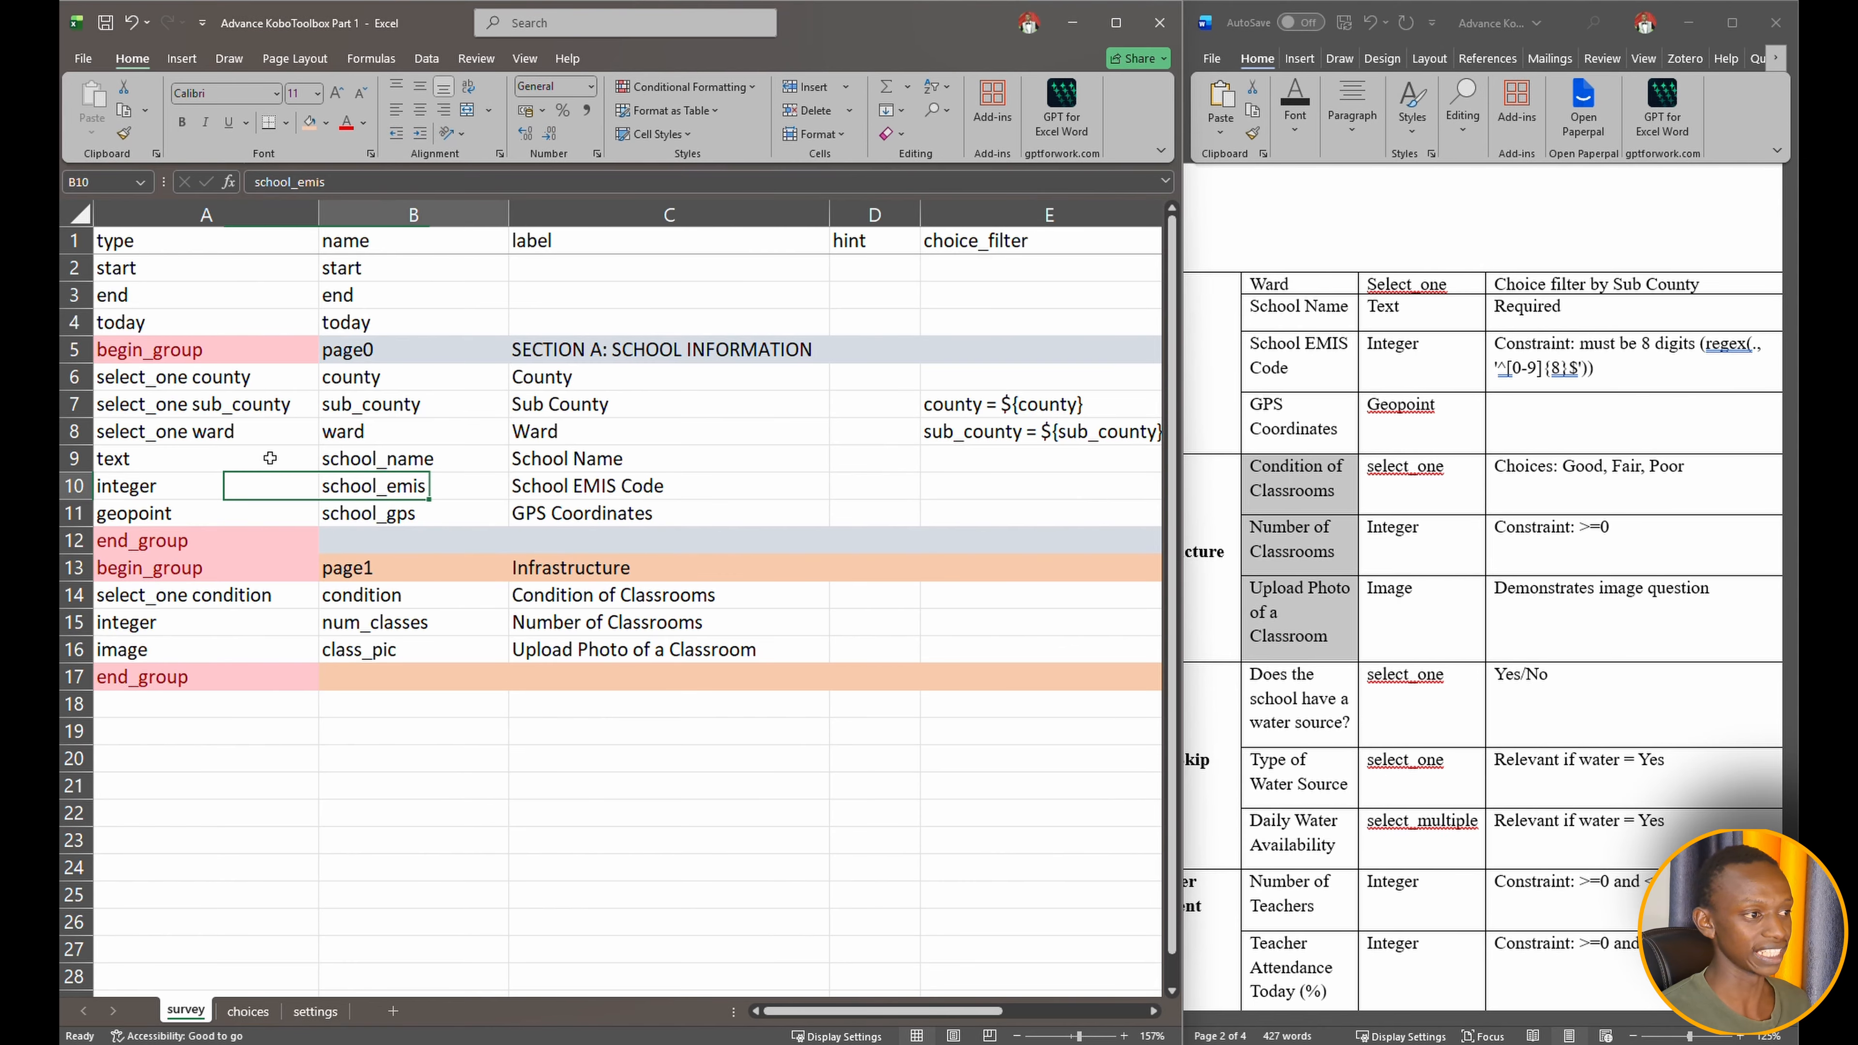
pyautogui.press('Right')
pyautogui.press('Right')
pyautogui.press('Right')
pyautogui.press('Right')
pyautogui.press('Right')
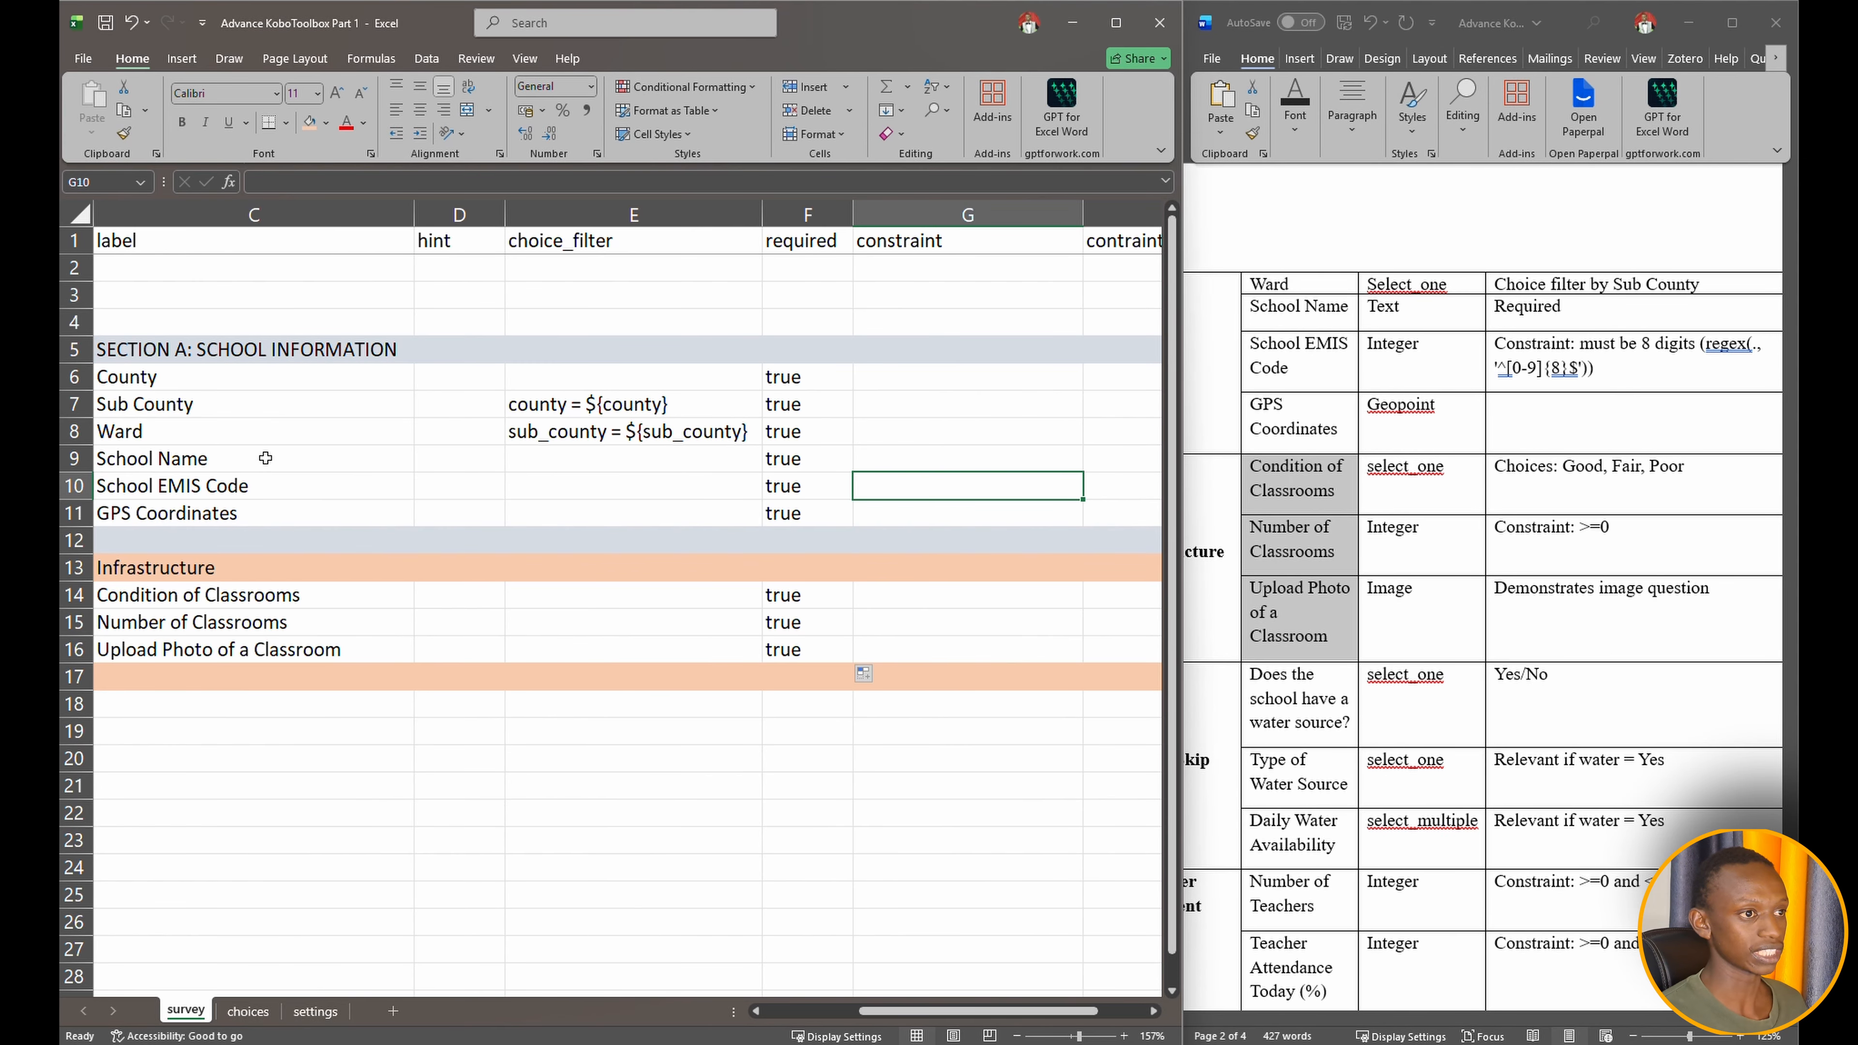
pyautogui.click(943, 242)
pyautogui.hscroll(3, 980, 243)
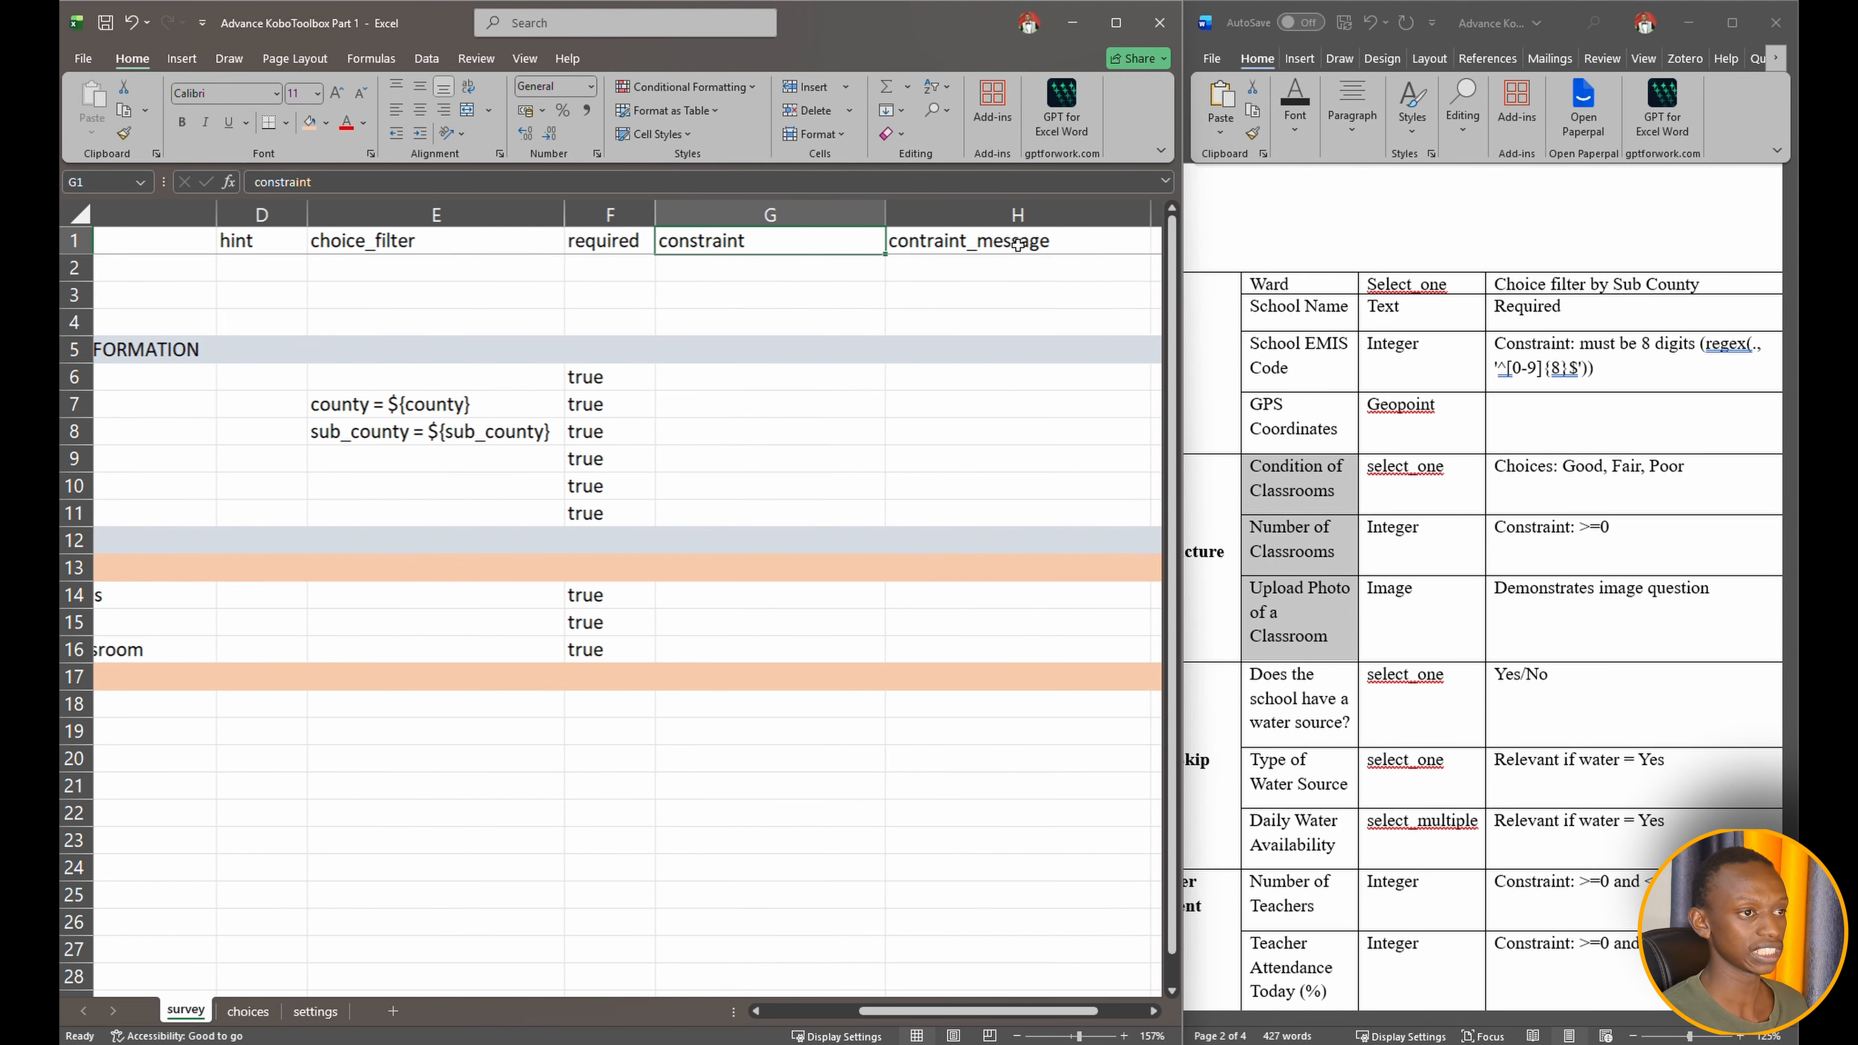
pyautogui.hscroll(2, 1016, 245)
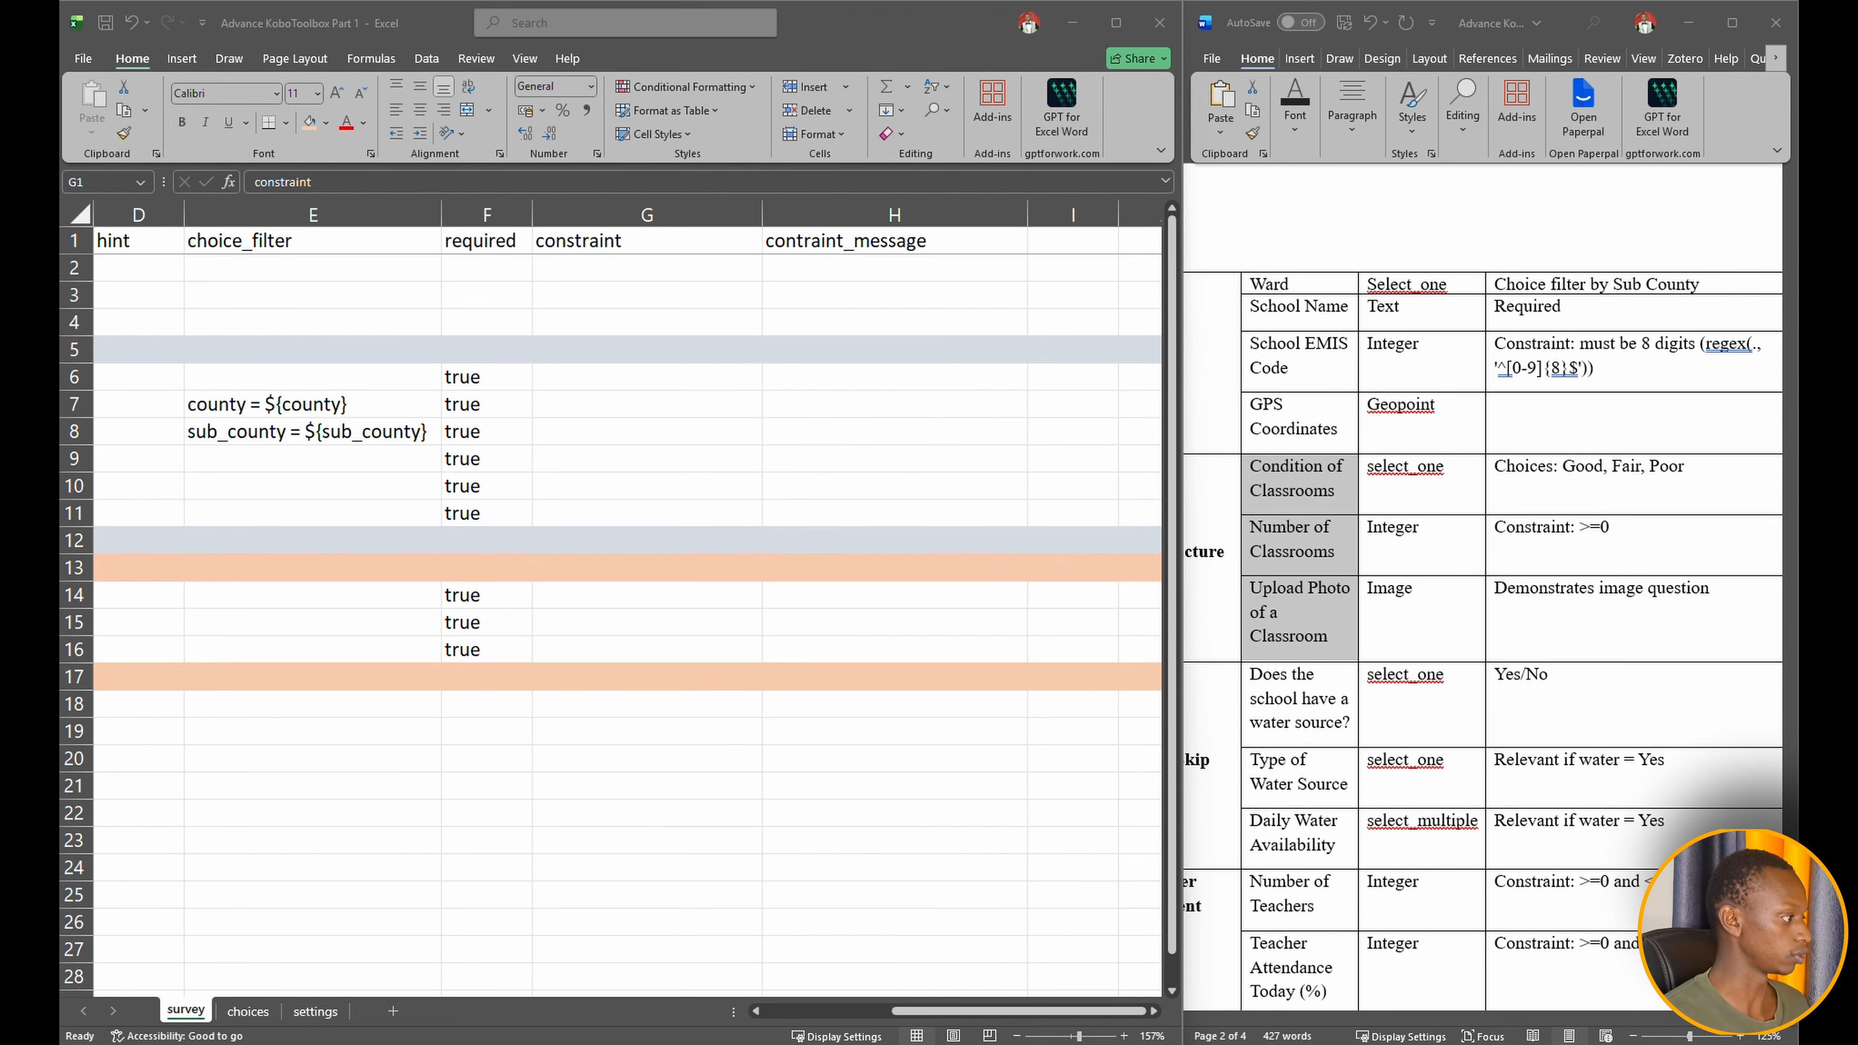
pyautogui.click(576, 532)
pyautogui.click(486, 489)
pyautogui.press('Home')
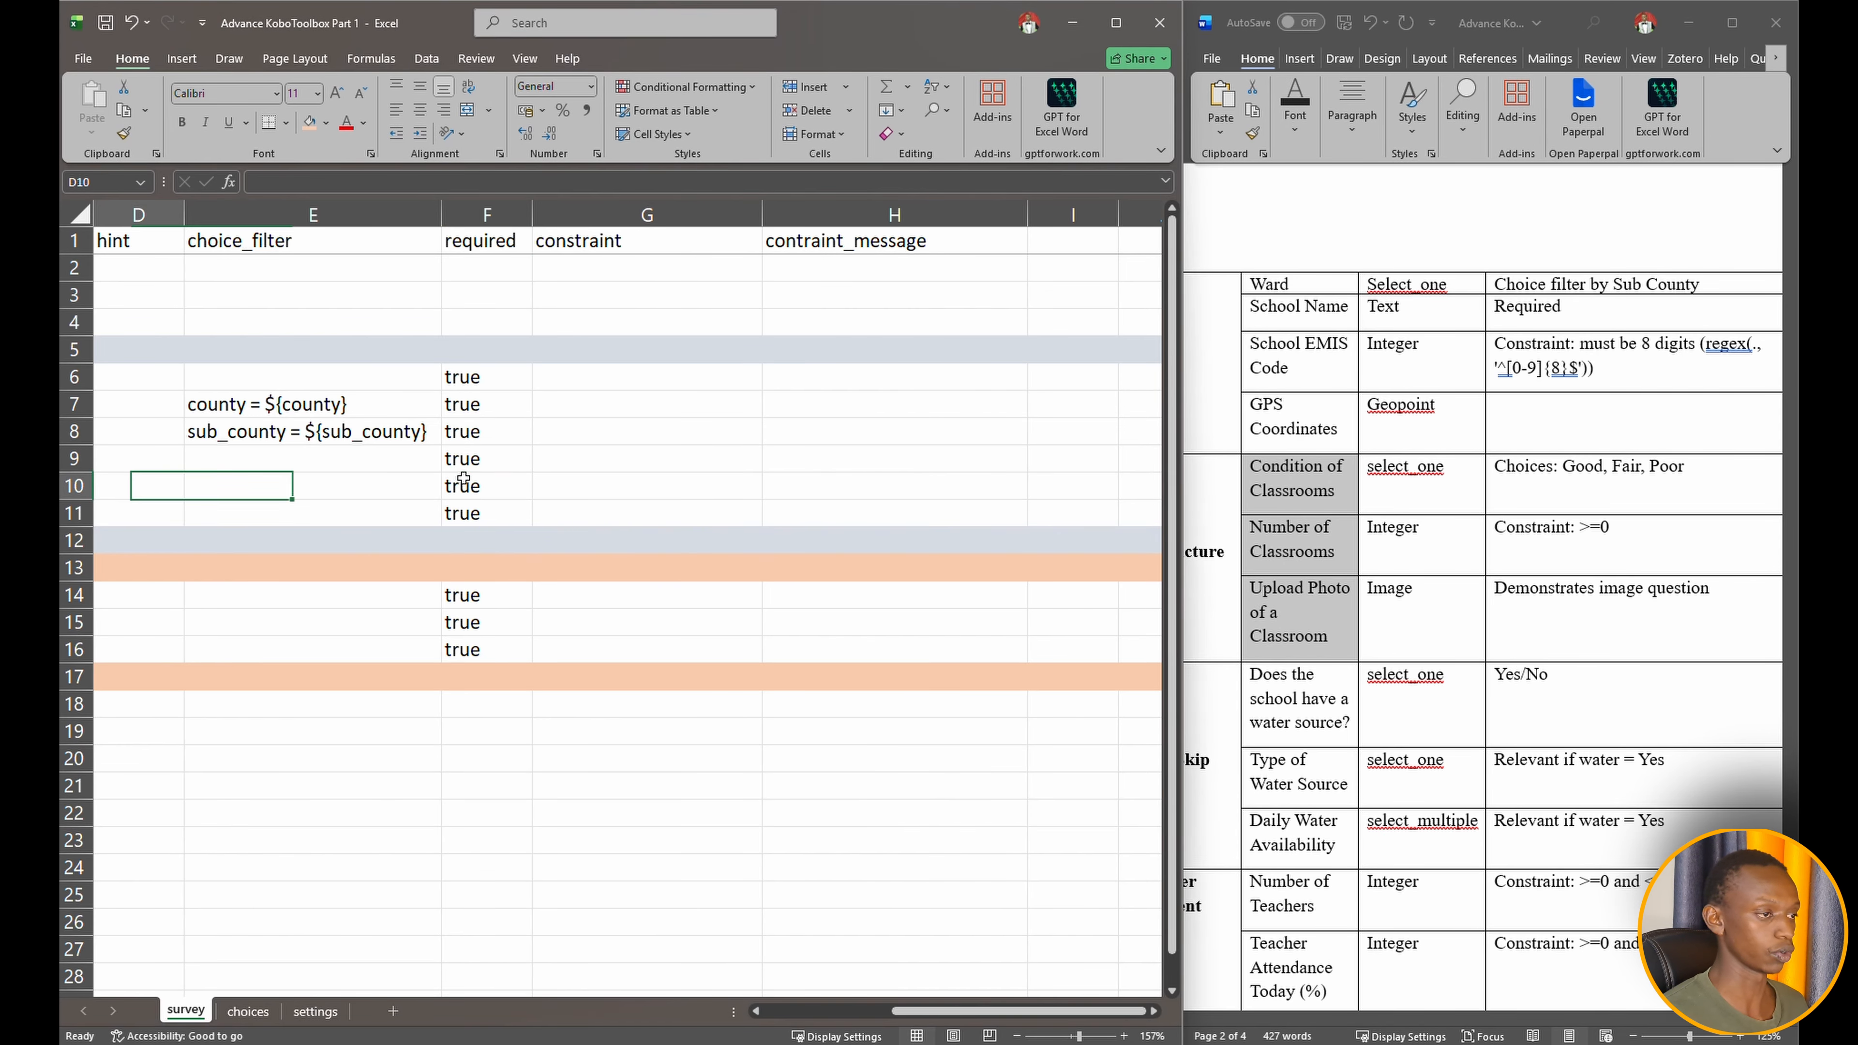
pyautogui.press('Up')
pyautogui.press('Down')
pyautogui.press('Right')
pyautogui.press('Right')
pyautogui.press('Right')
pyautogui.press('Right')
pyautogui.press('Right')
pyautogui.press('Right')
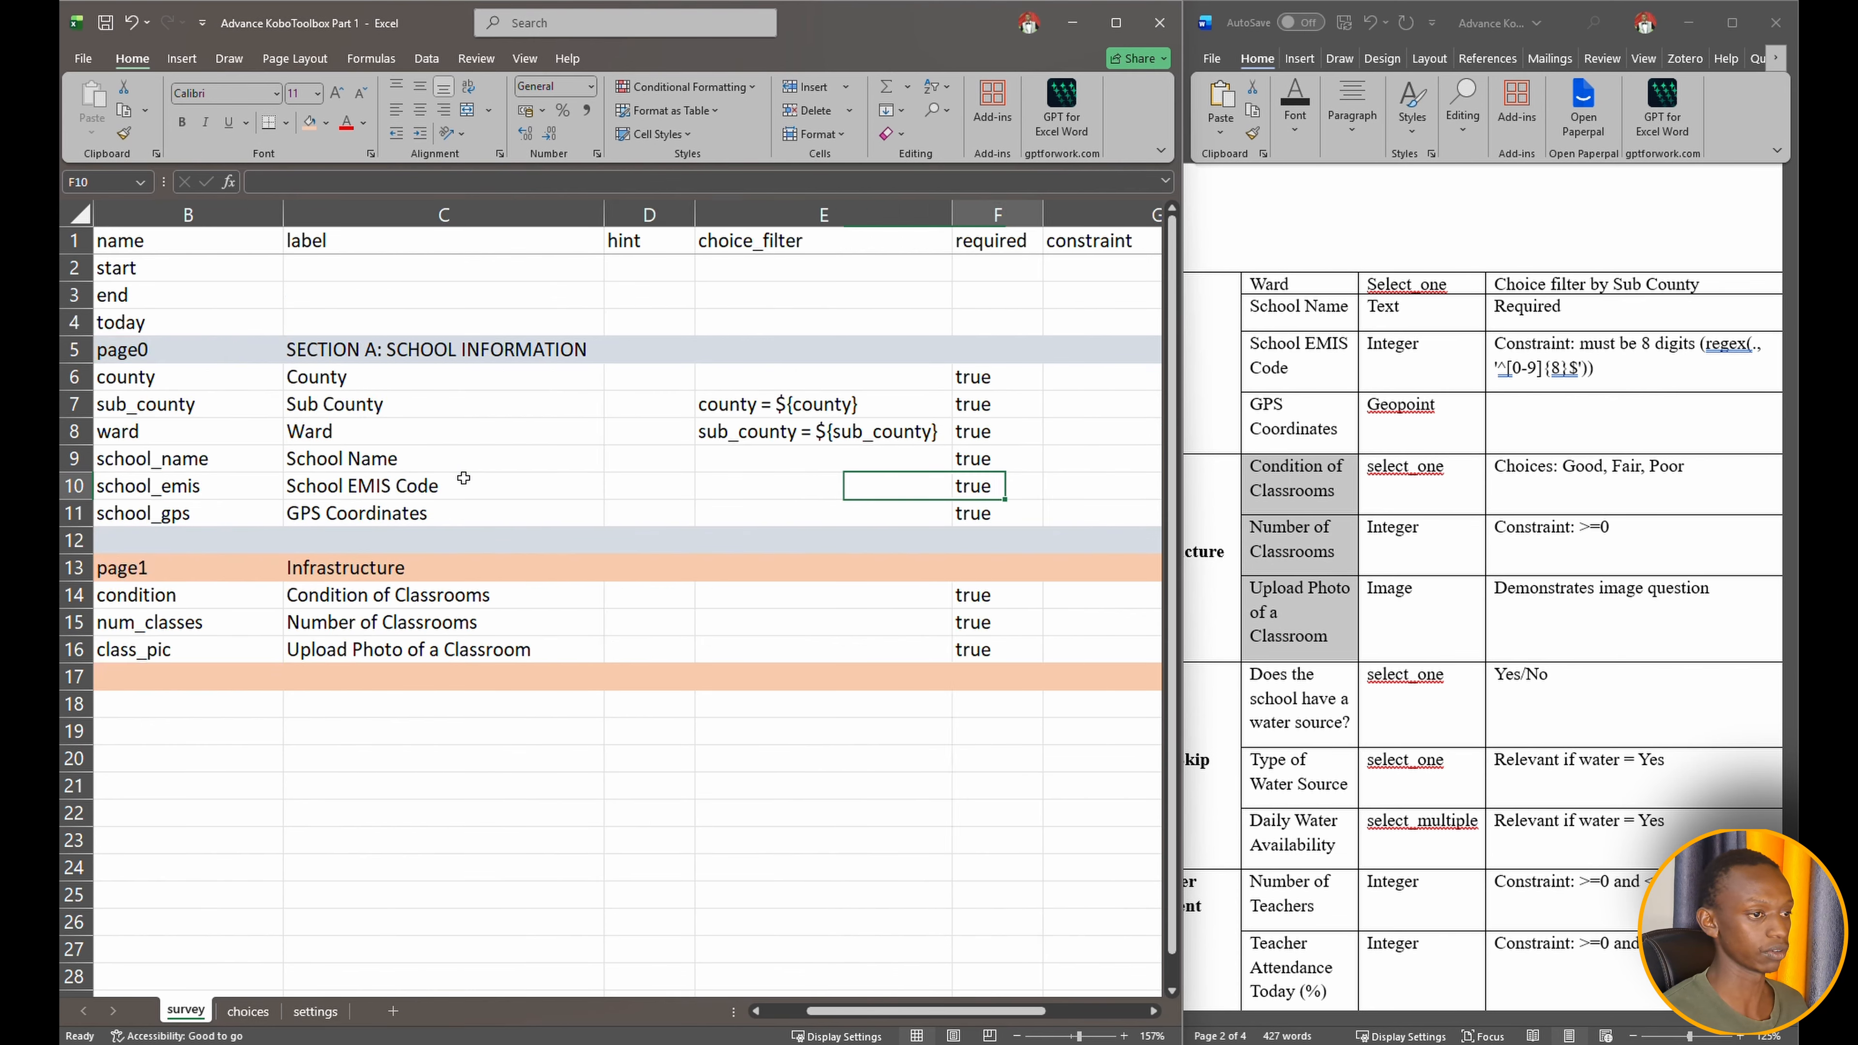
# Enter regex(.,'^([1-9][0-9]{7}$') as the School EMIS Code constraint in G10.
pyautogui.write('rege')
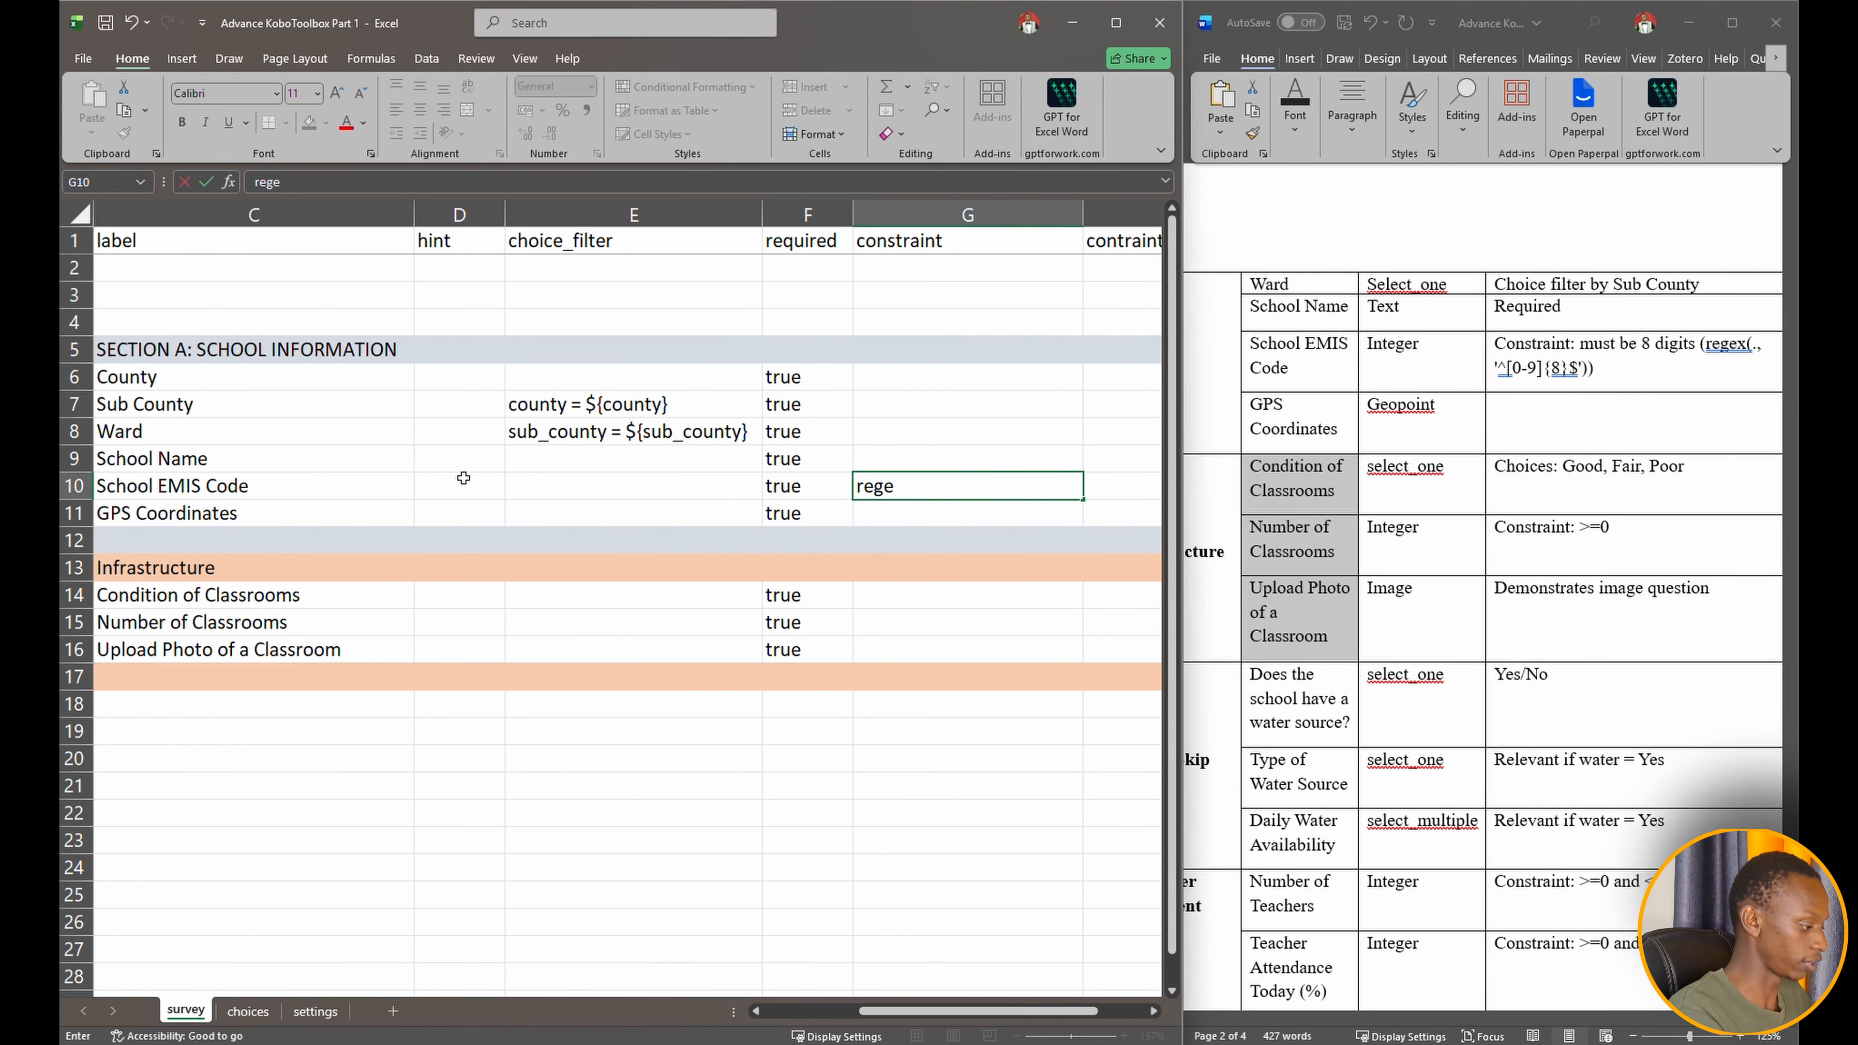
pyautogui.write('x(')
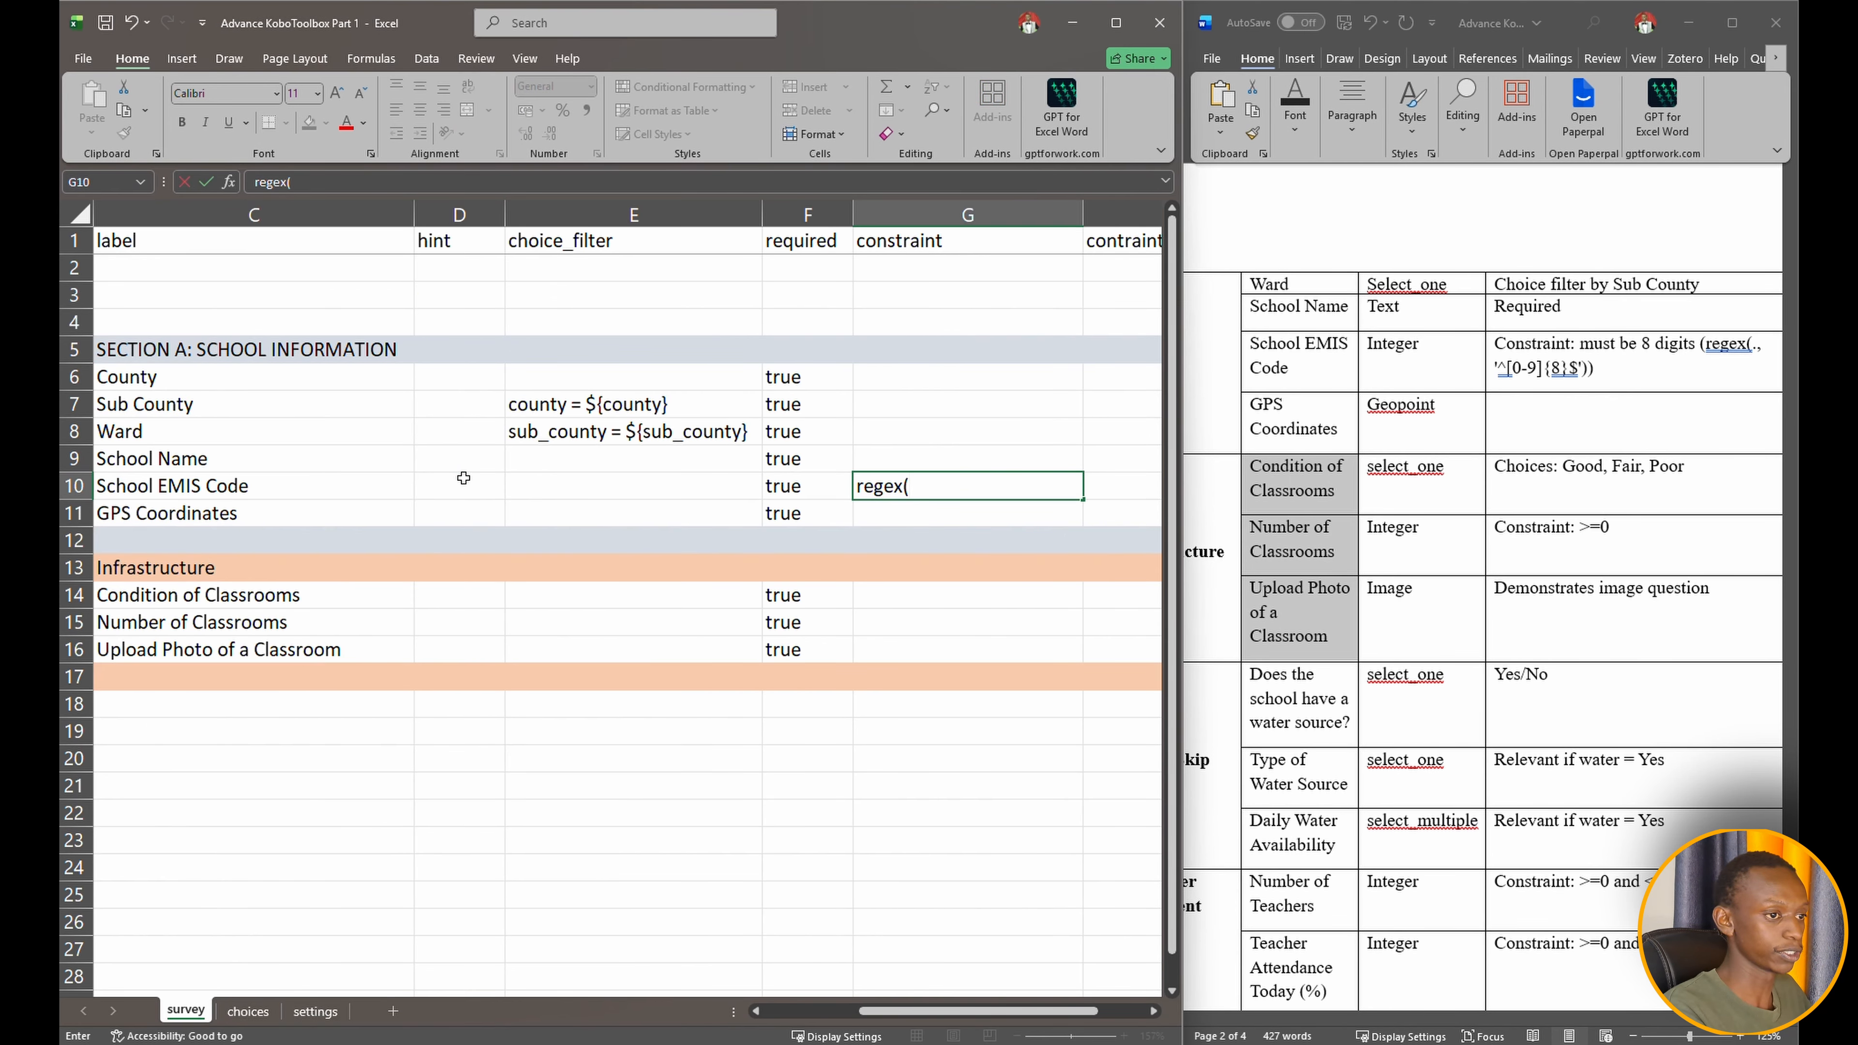
pyautogui.write('.,')
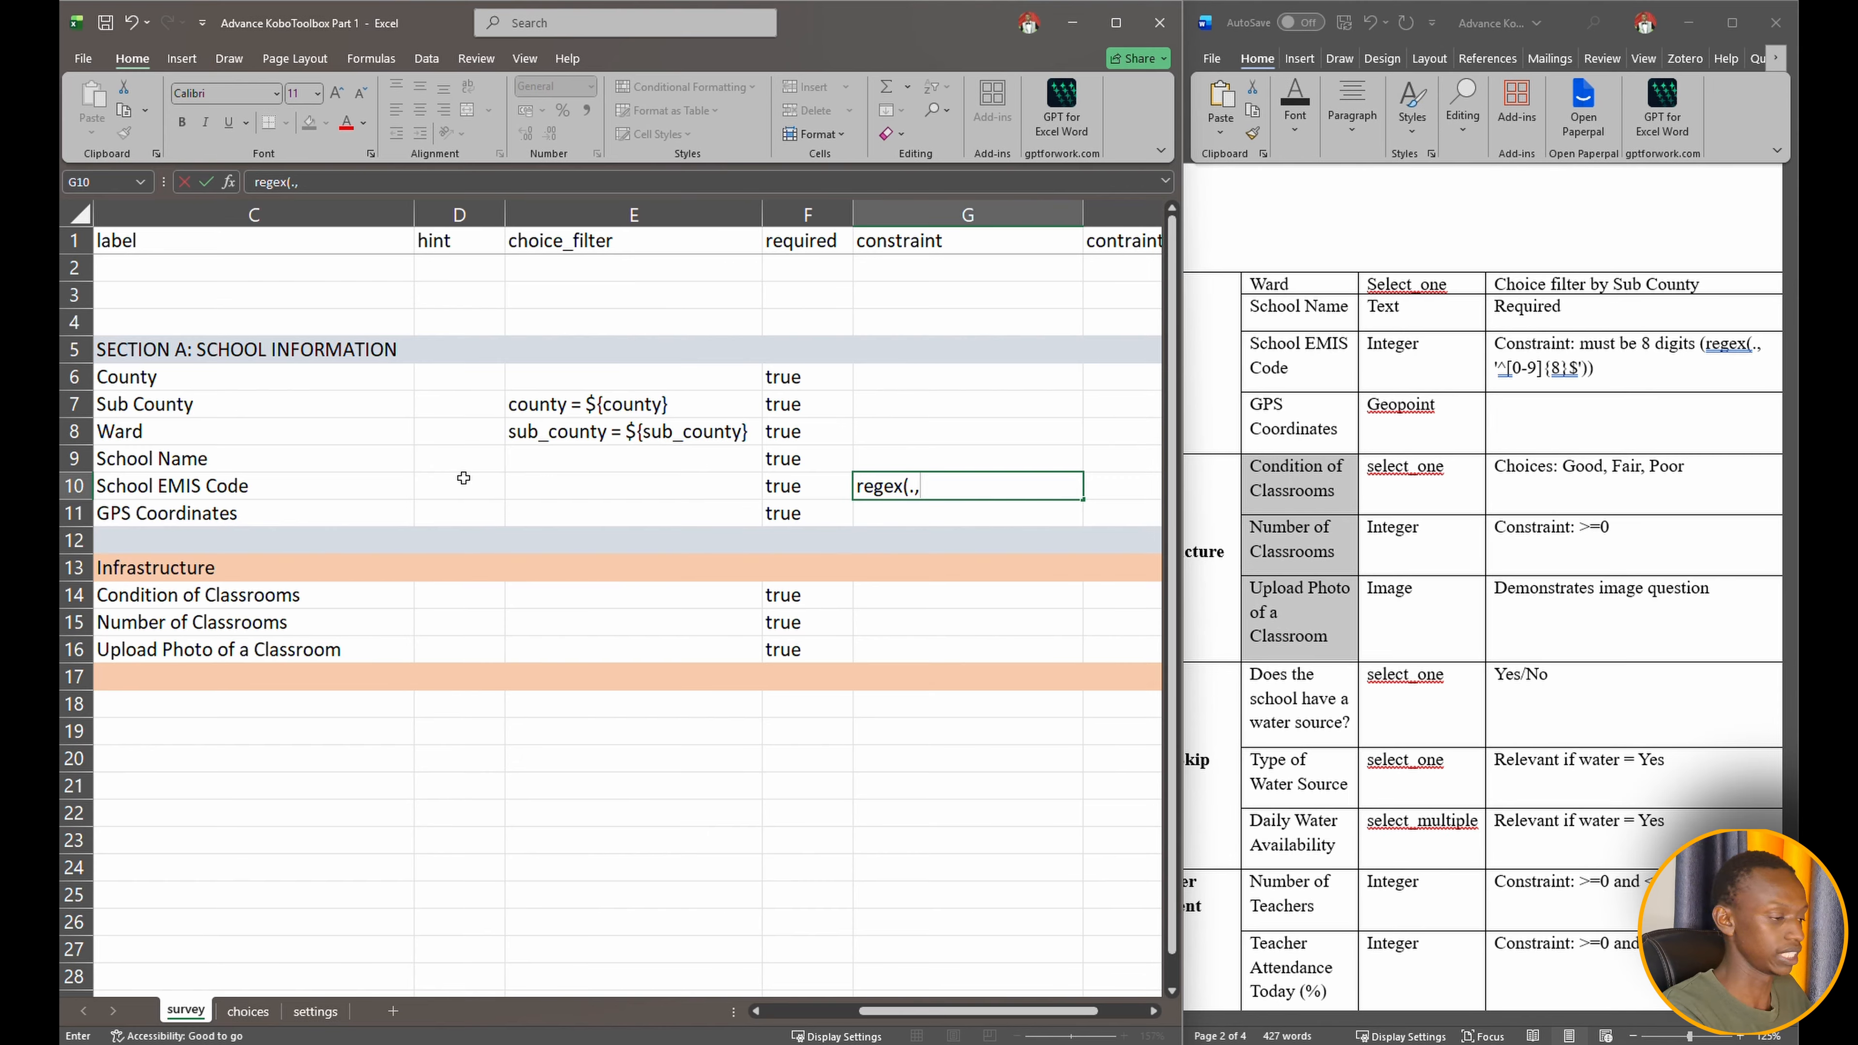
pyautogui.write("'")
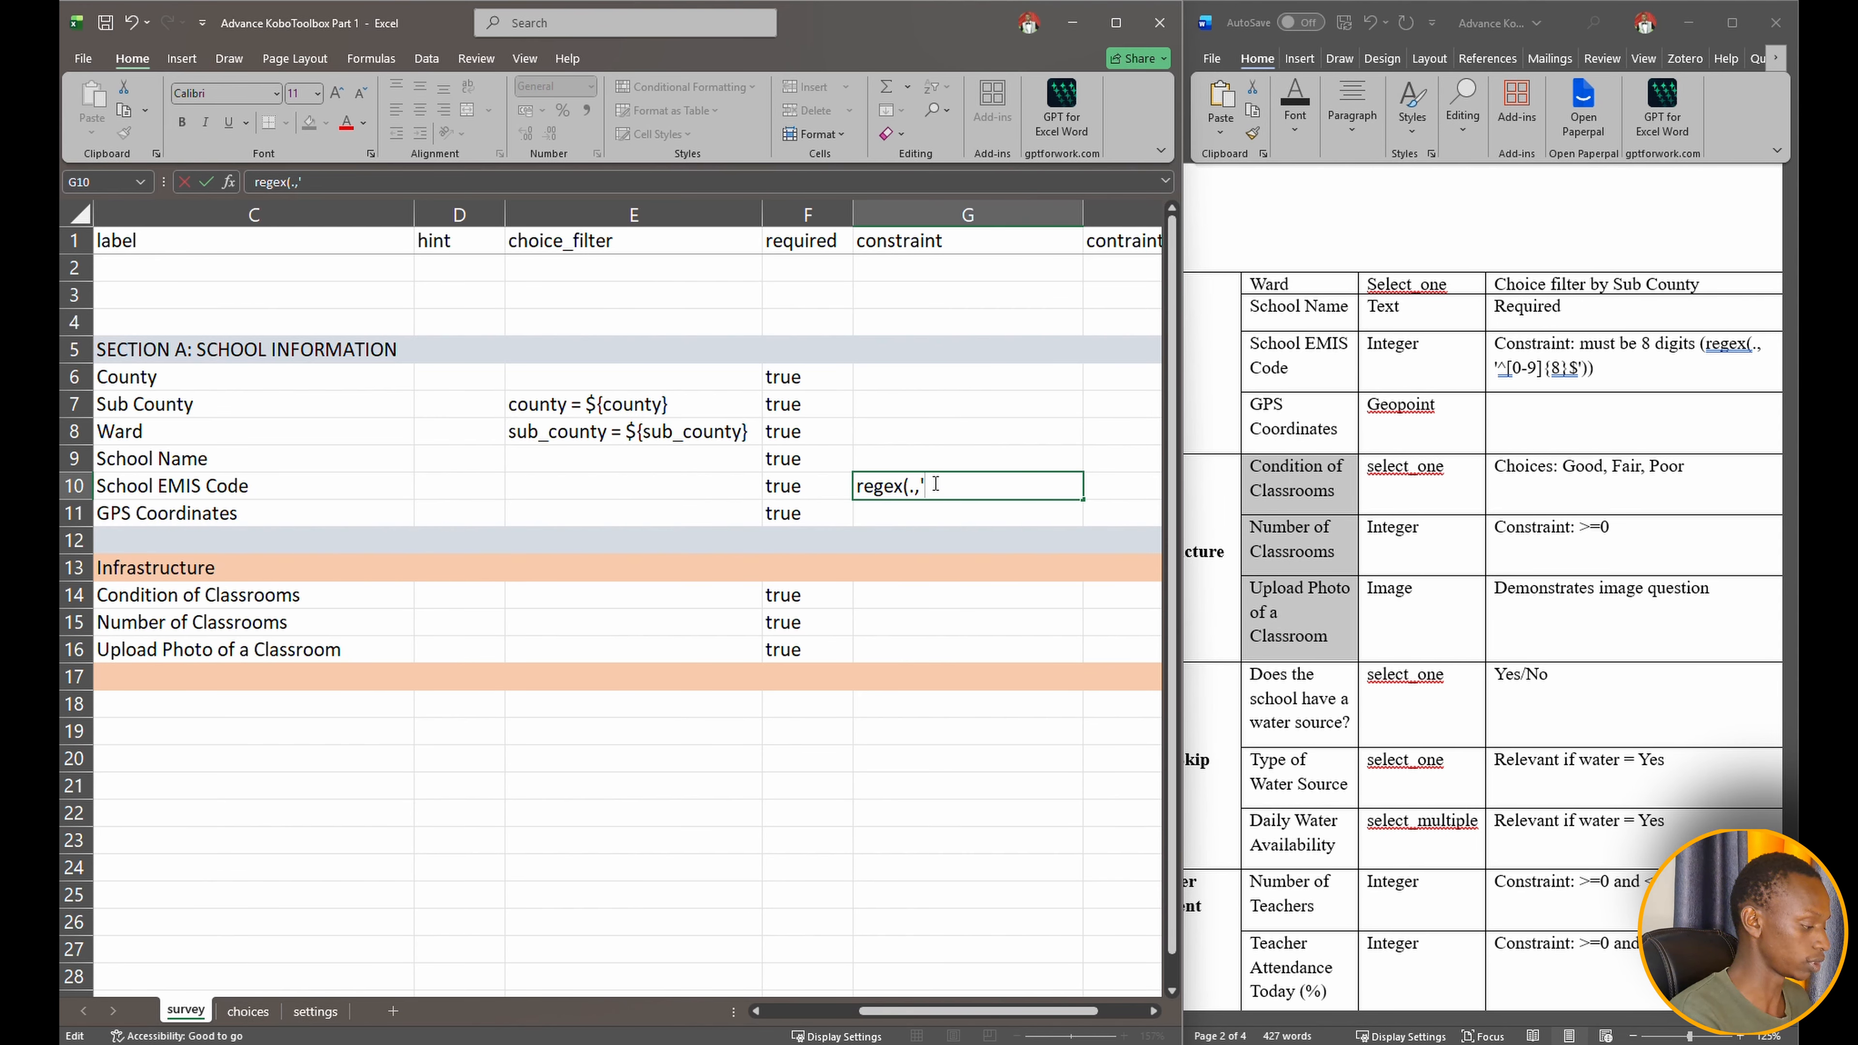
pyautogui.write('^')
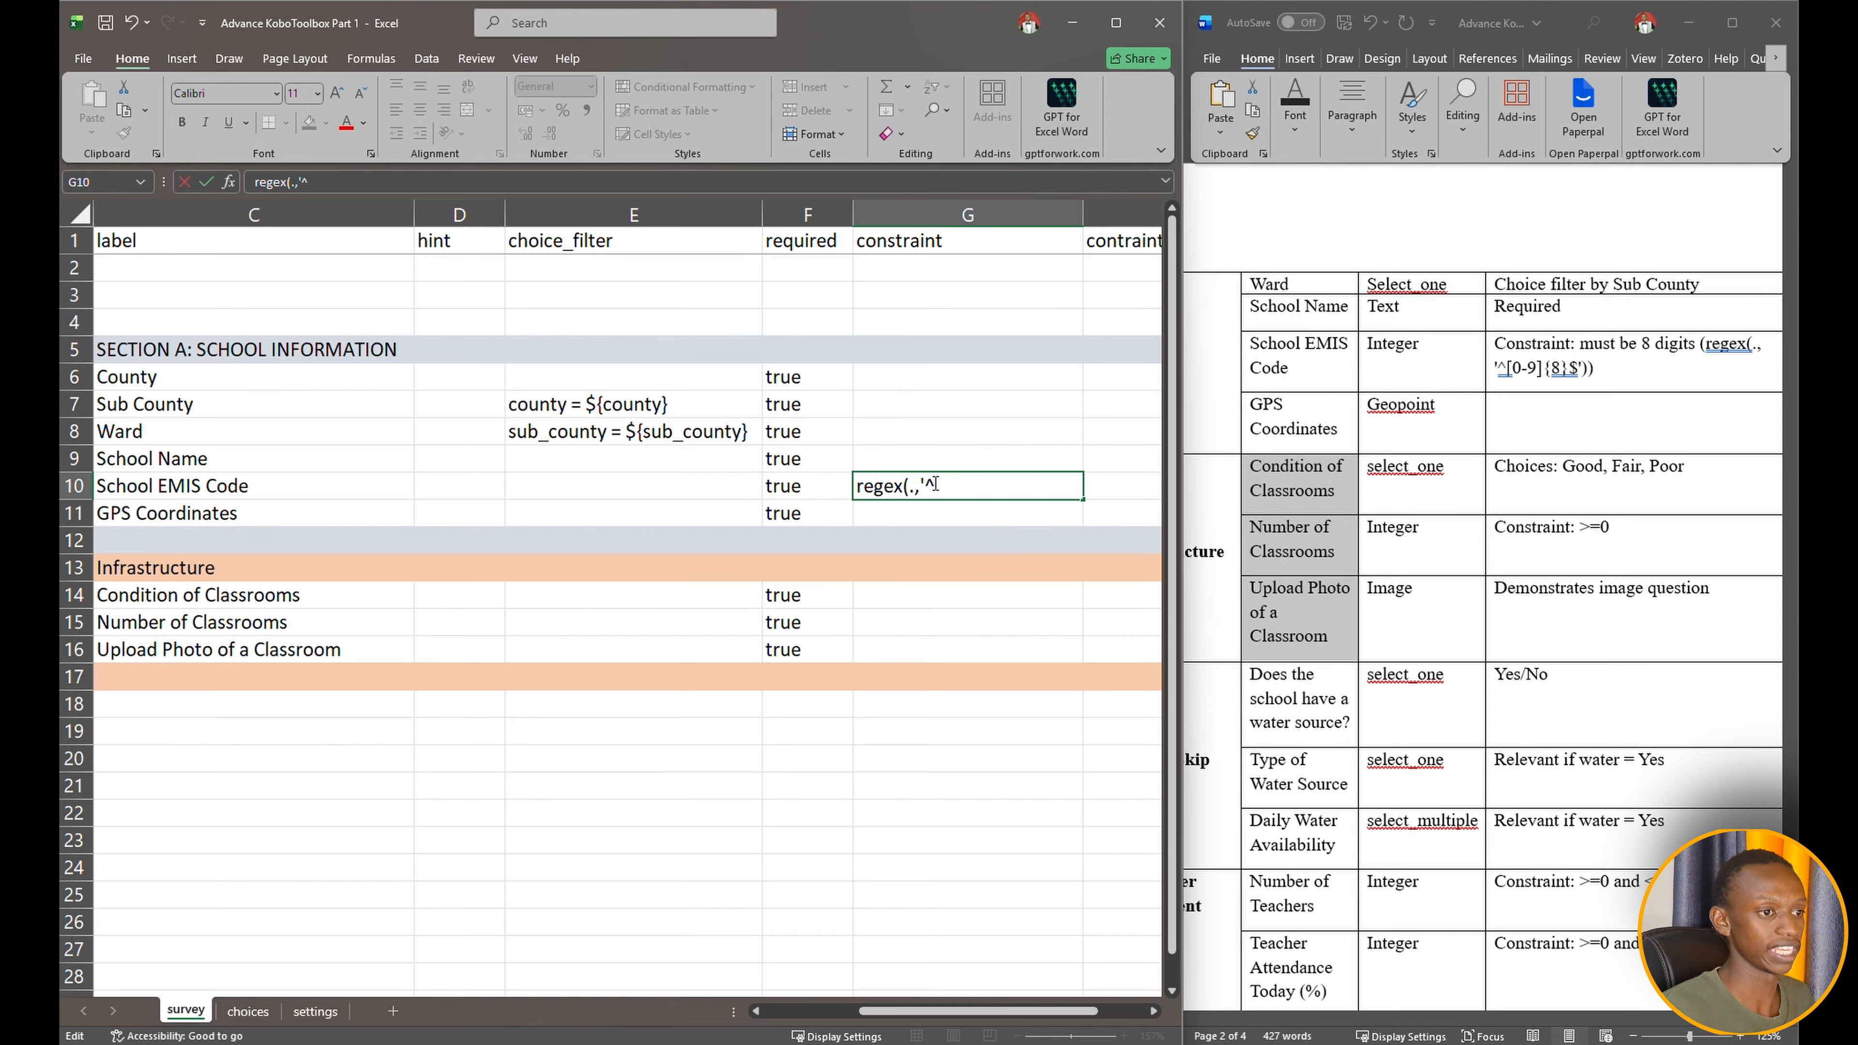
pyautogui.write('(')
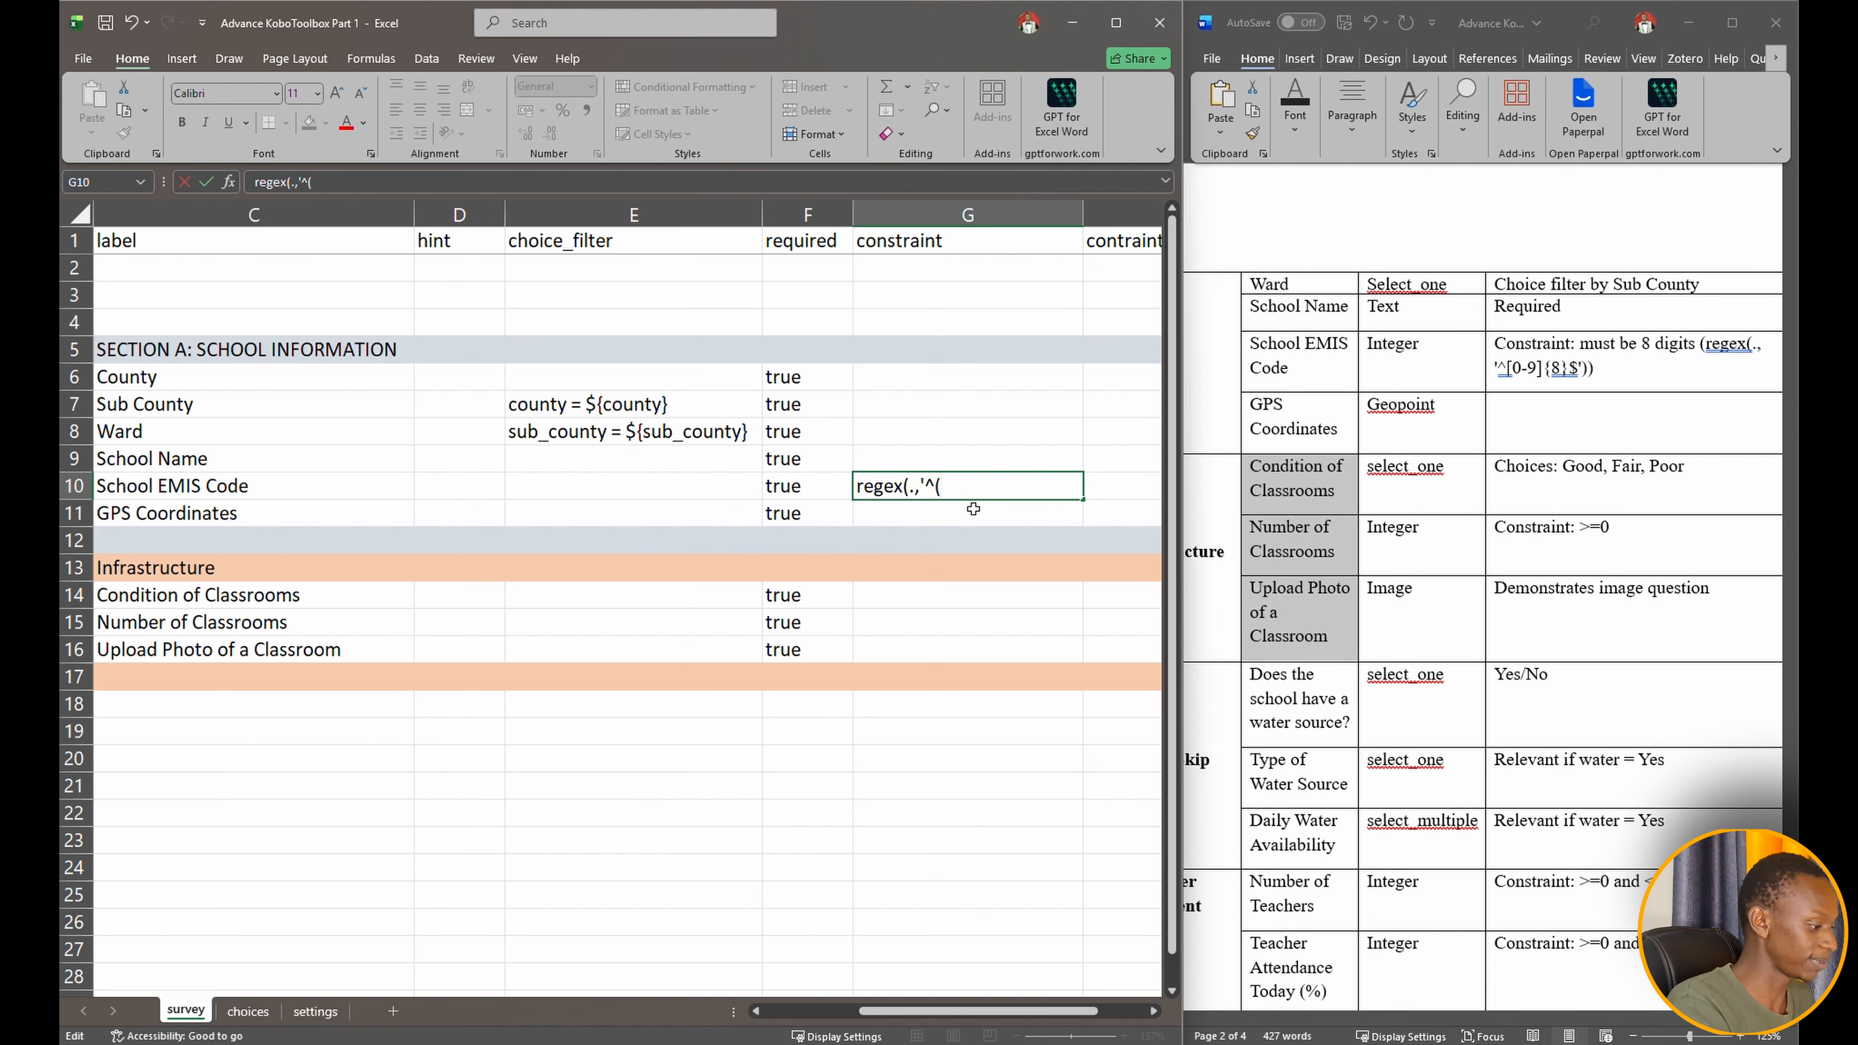
pyautogui.write('[')
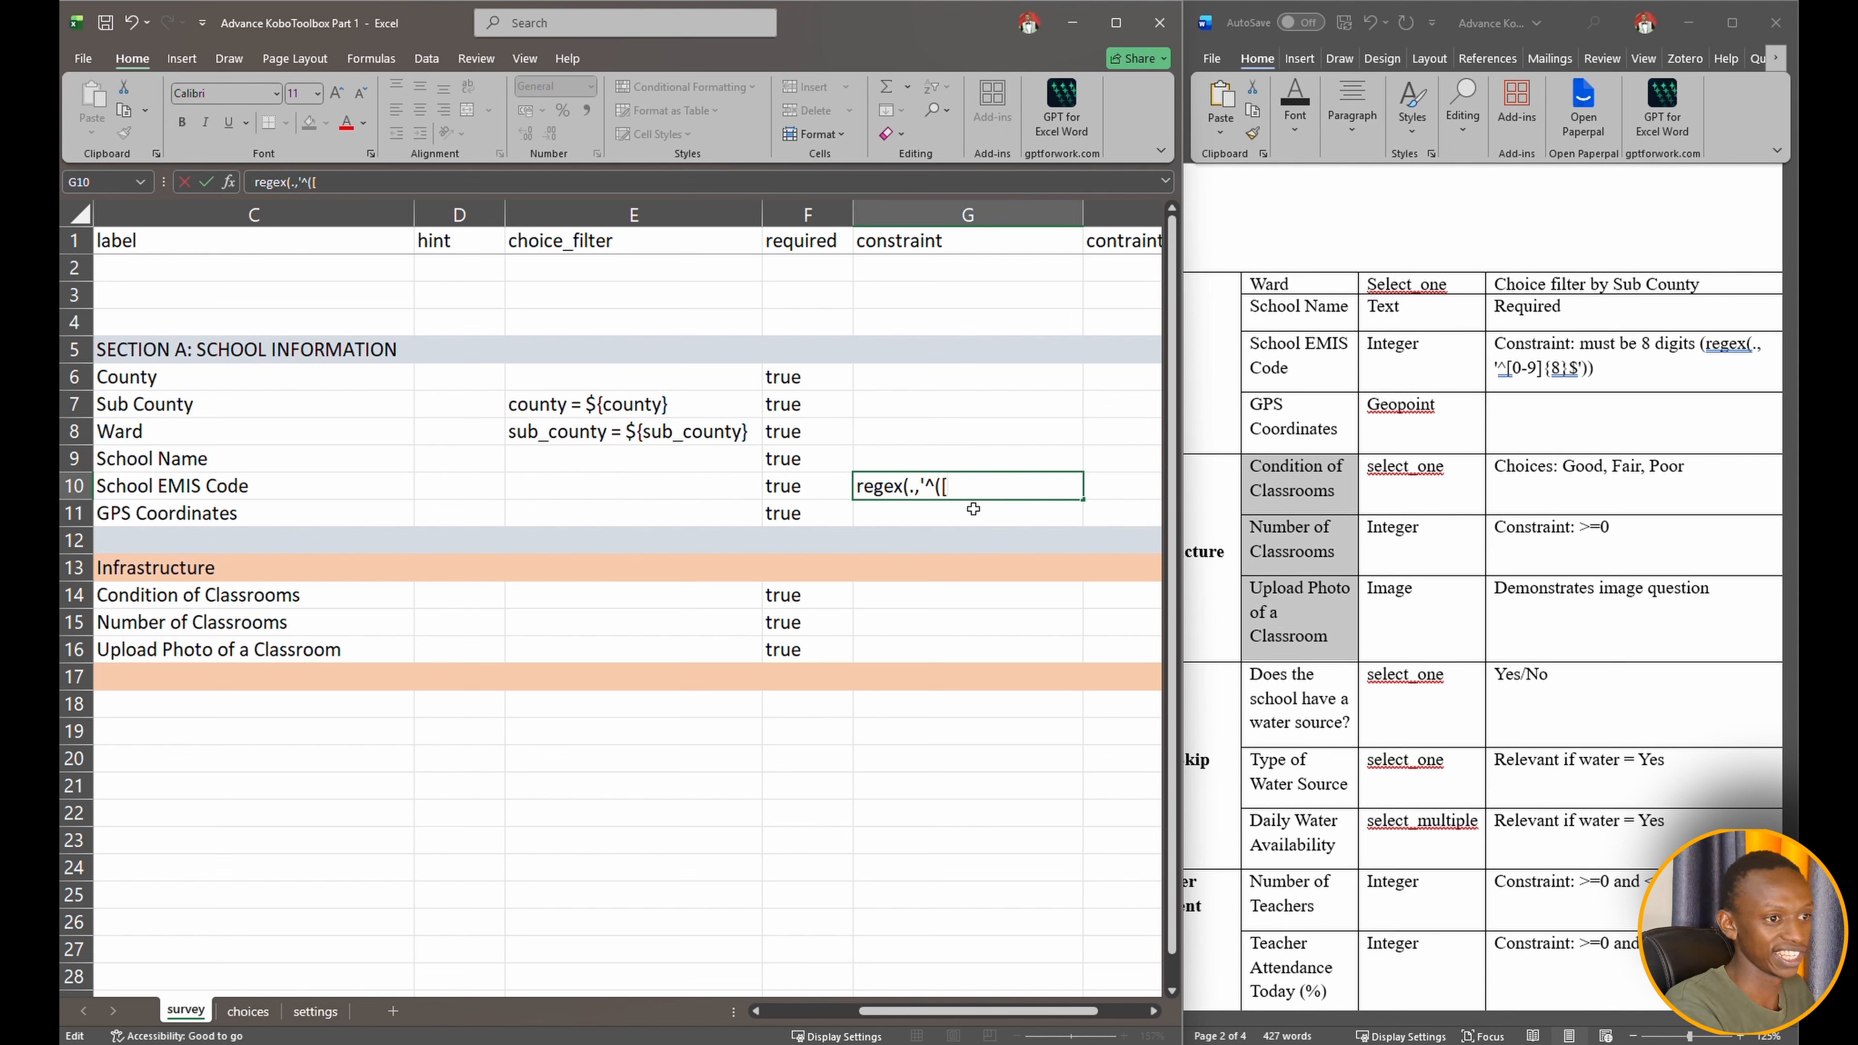
pyautogui.write('1')
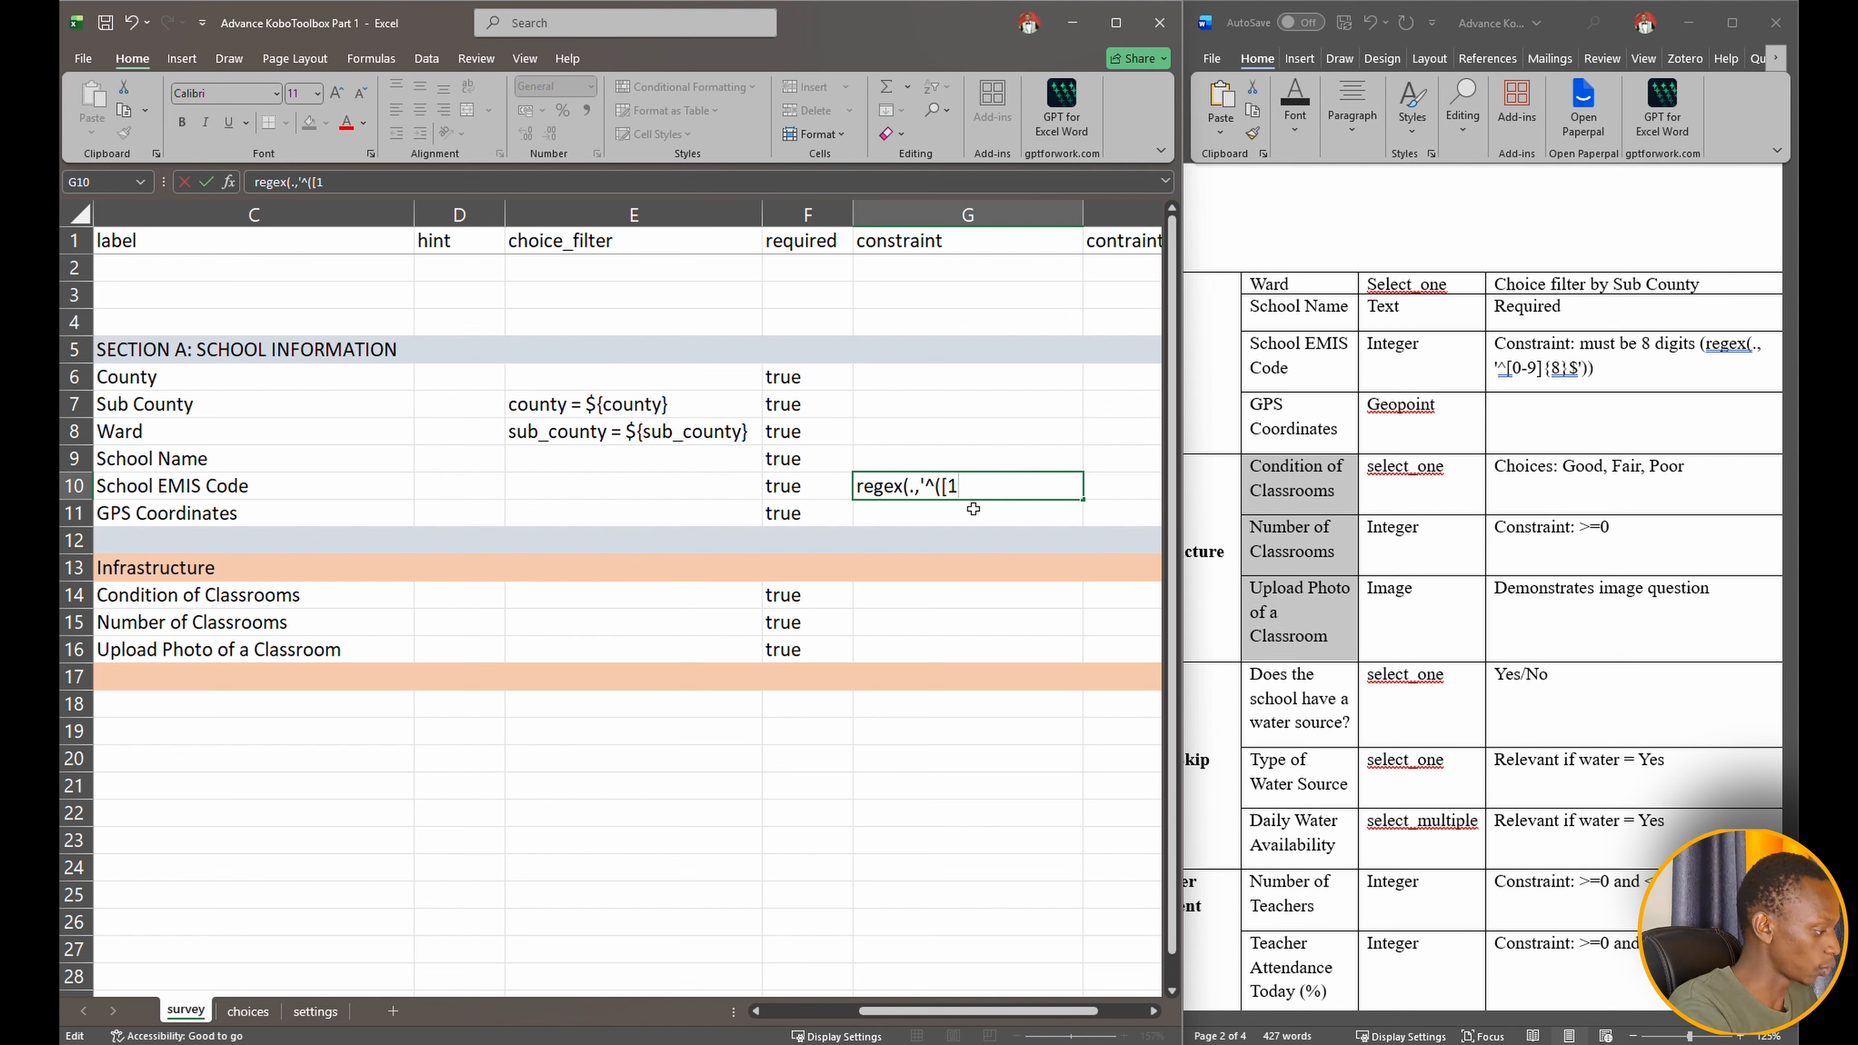
pyautogui.write('-9]')
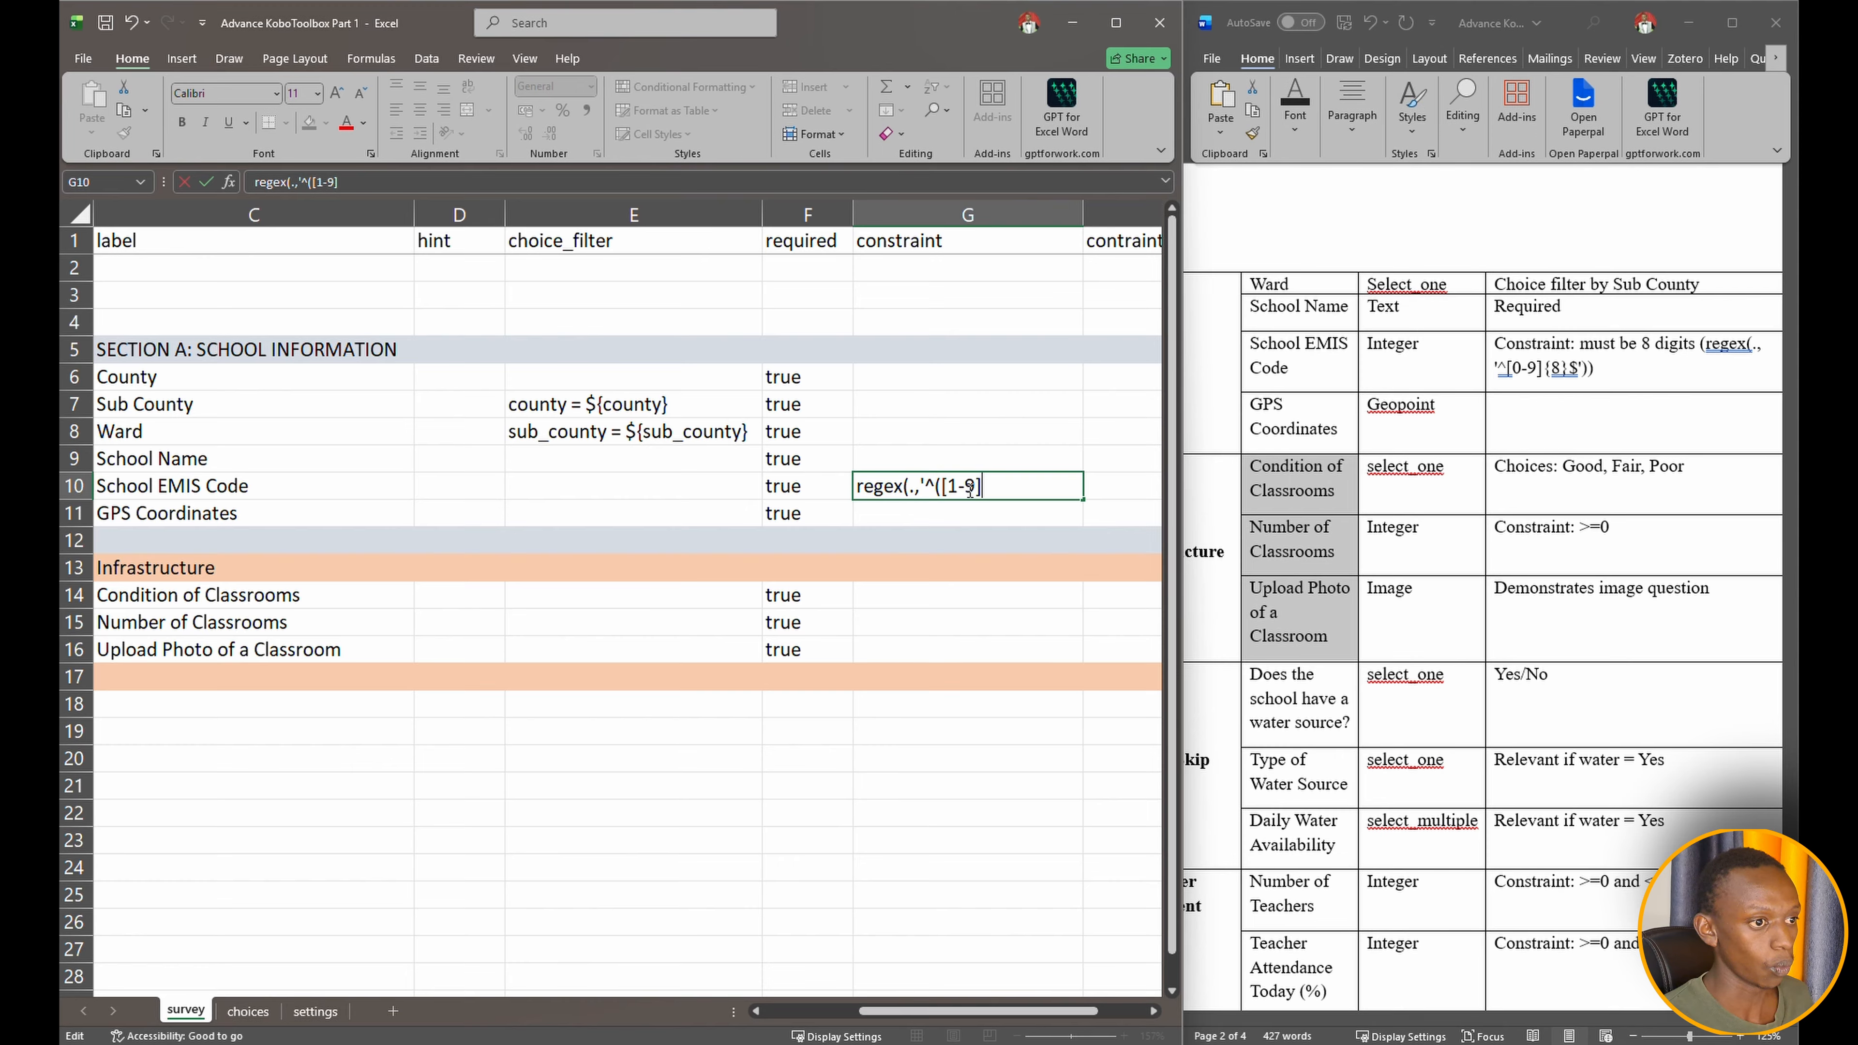
pyautogui.write('[0-')
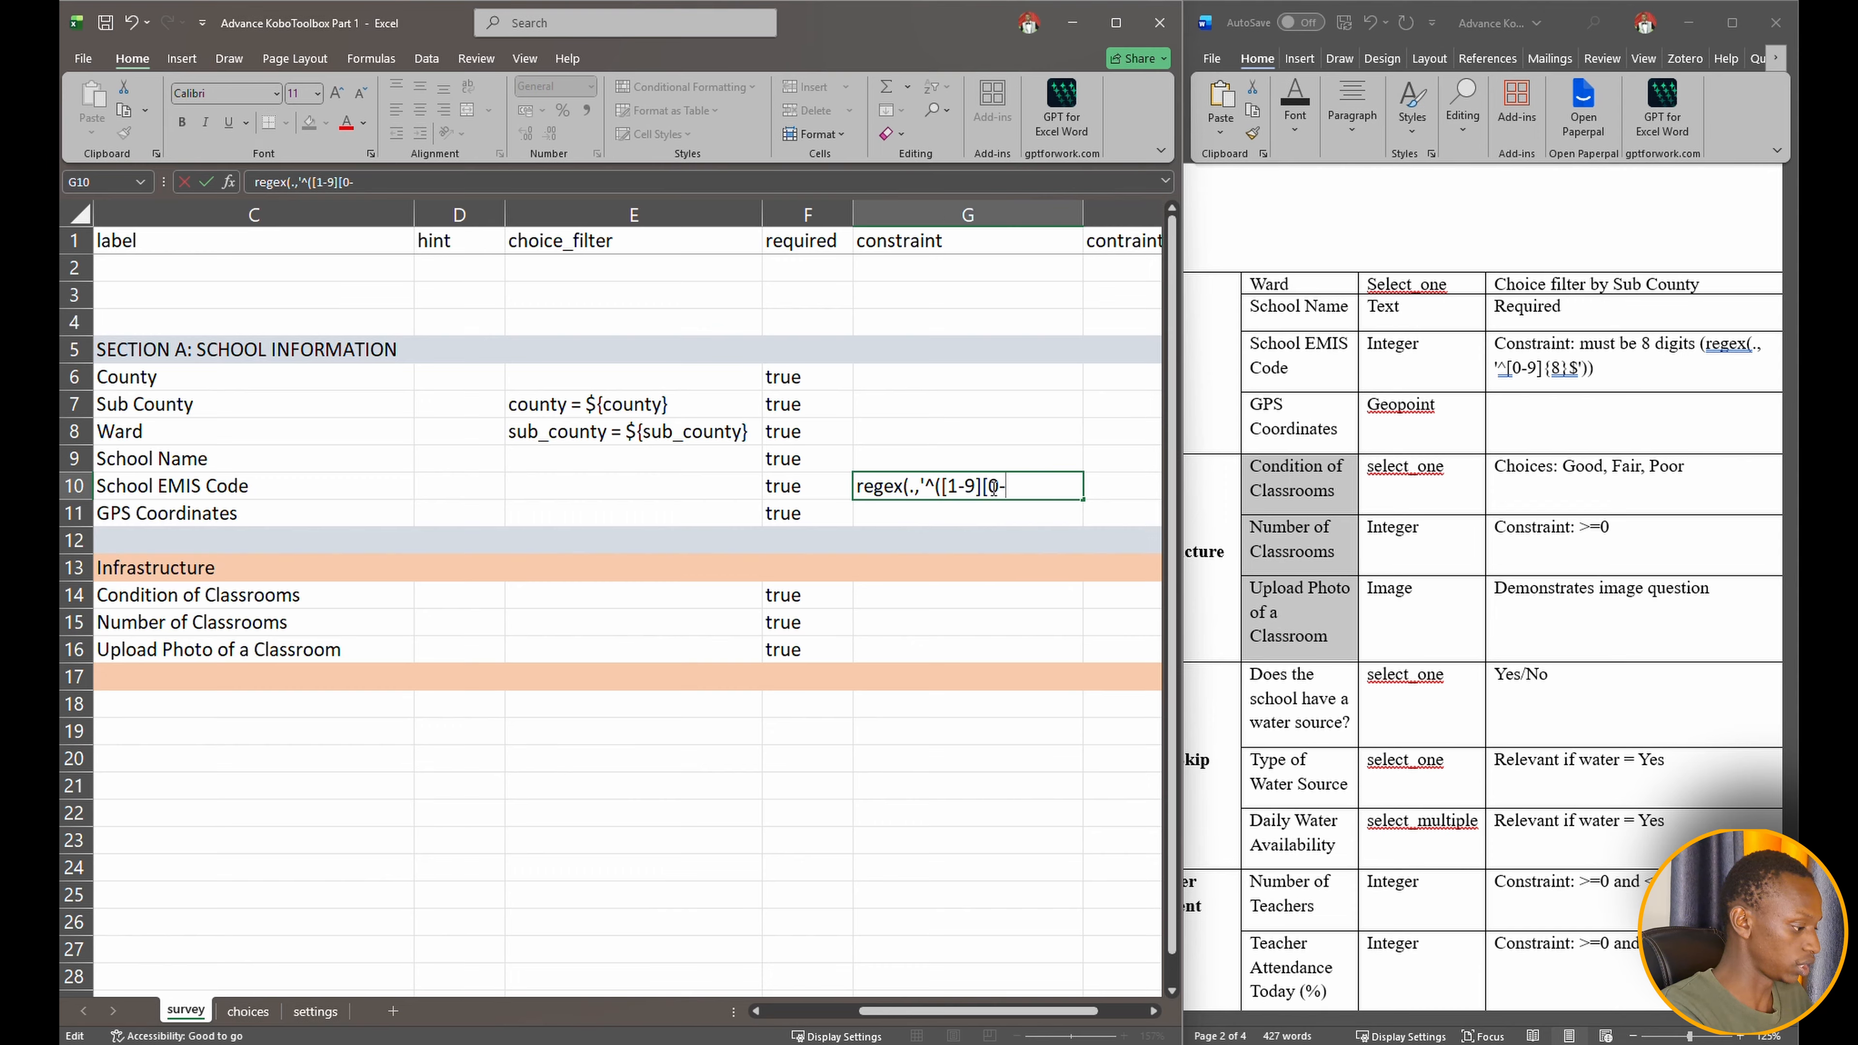
pyautogui.write('9]')
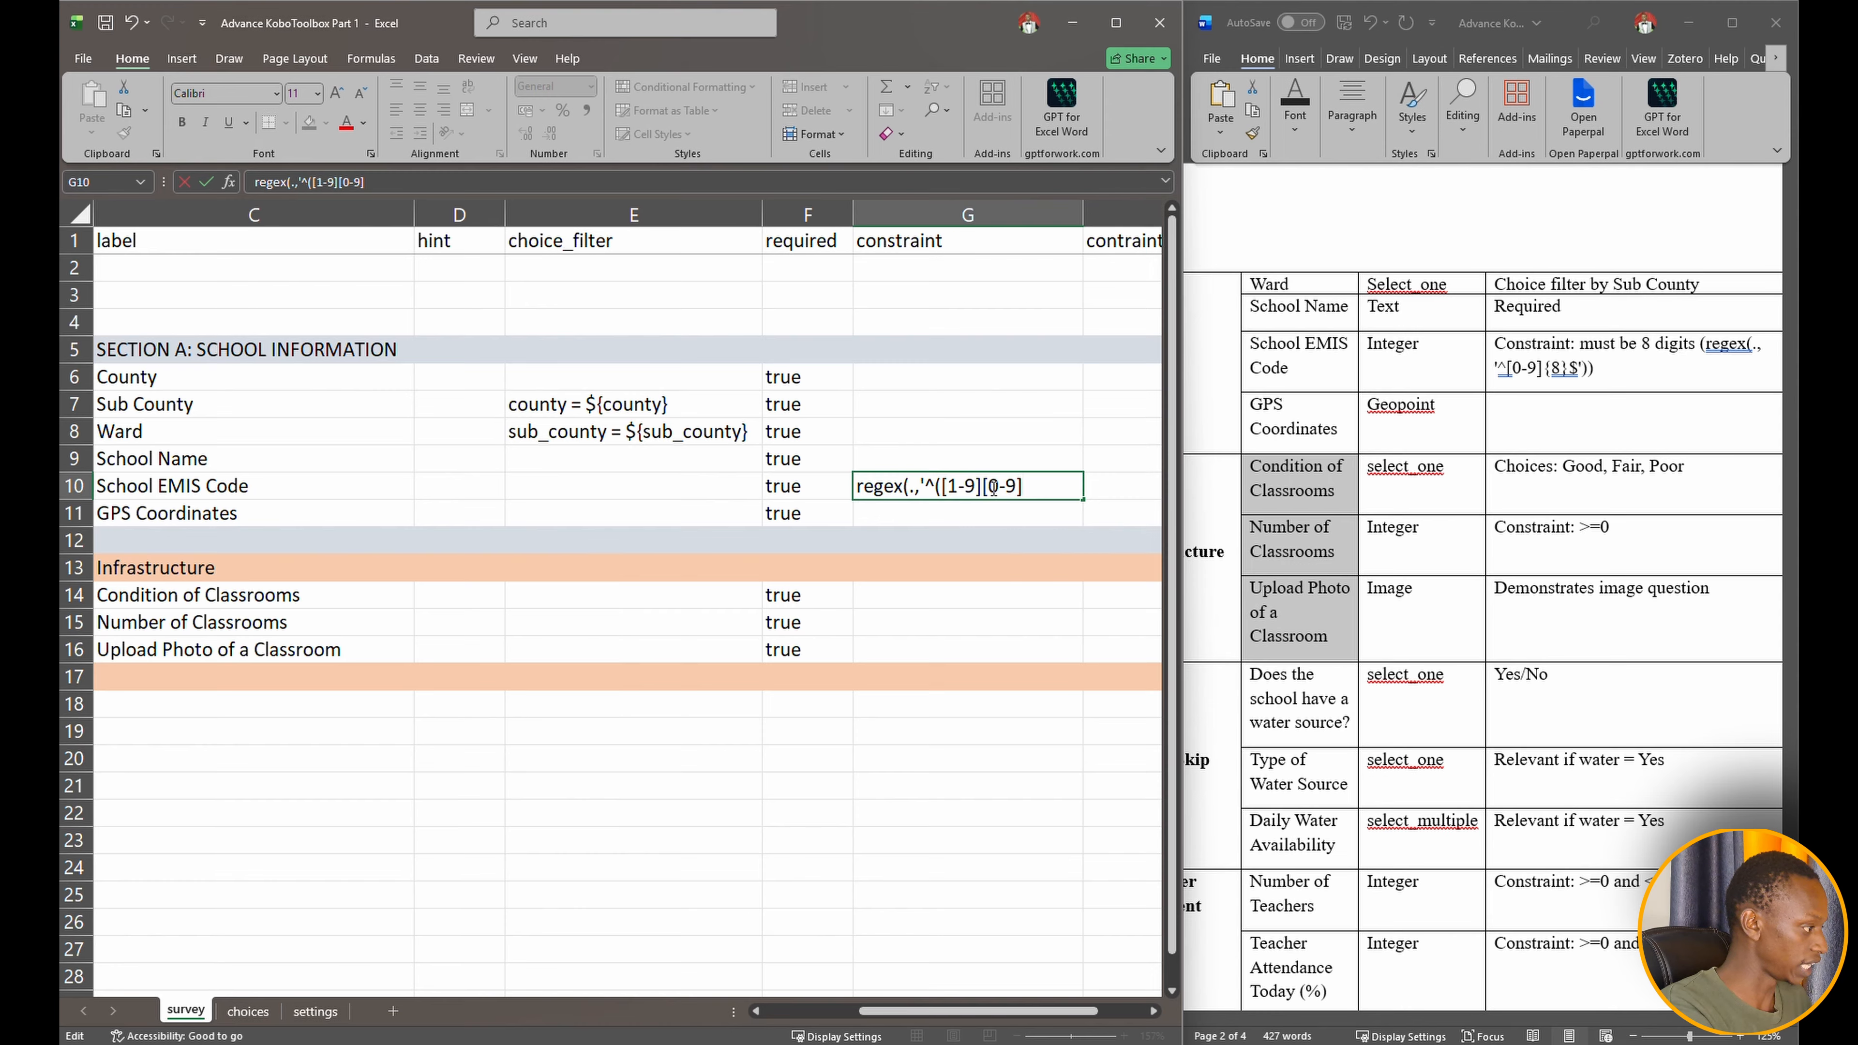
pyautogui.write("{7}$'")
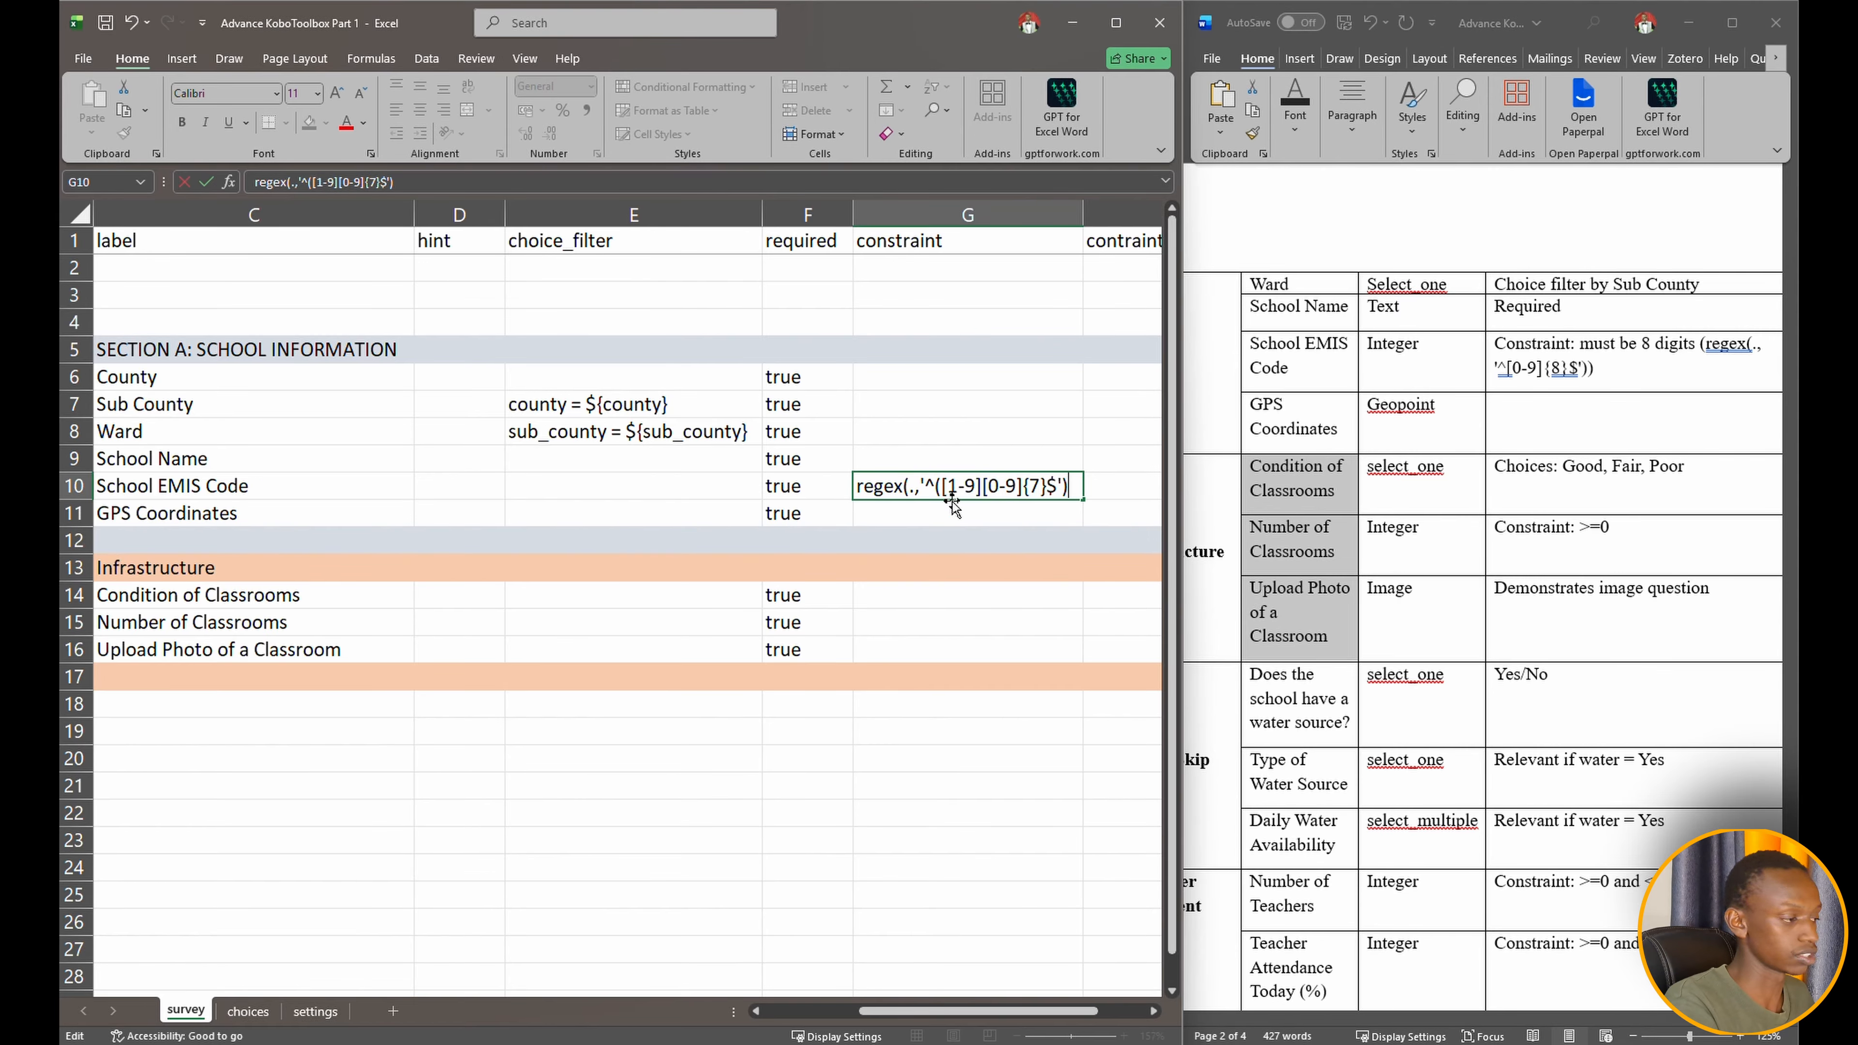
pyautogui.press('Return')
pyautogui.click(952, 486)
# Type the constraint message 'Please enter a value of 8 digitd' into H10.
pyautogui.scroll(-9, 952, 487)
pyautogui.click(952, 487)
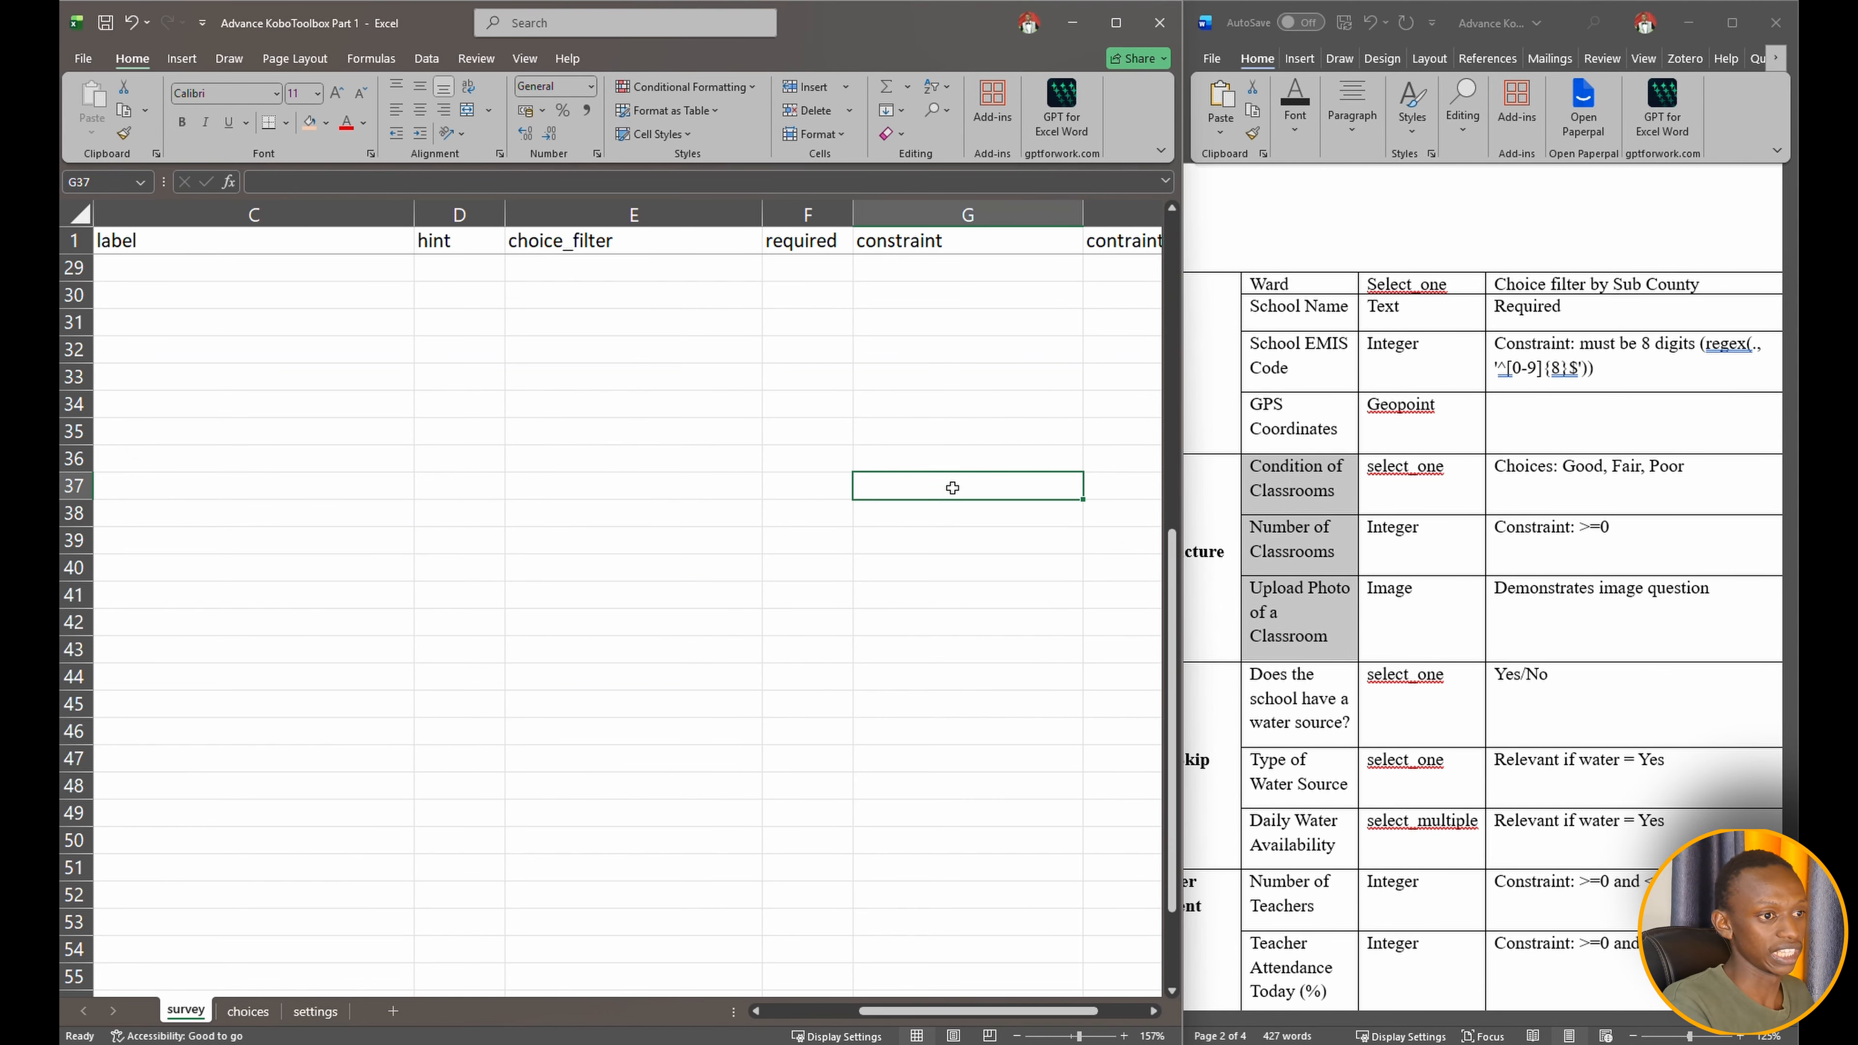
pyautogui.scroll(9, 952, 487)
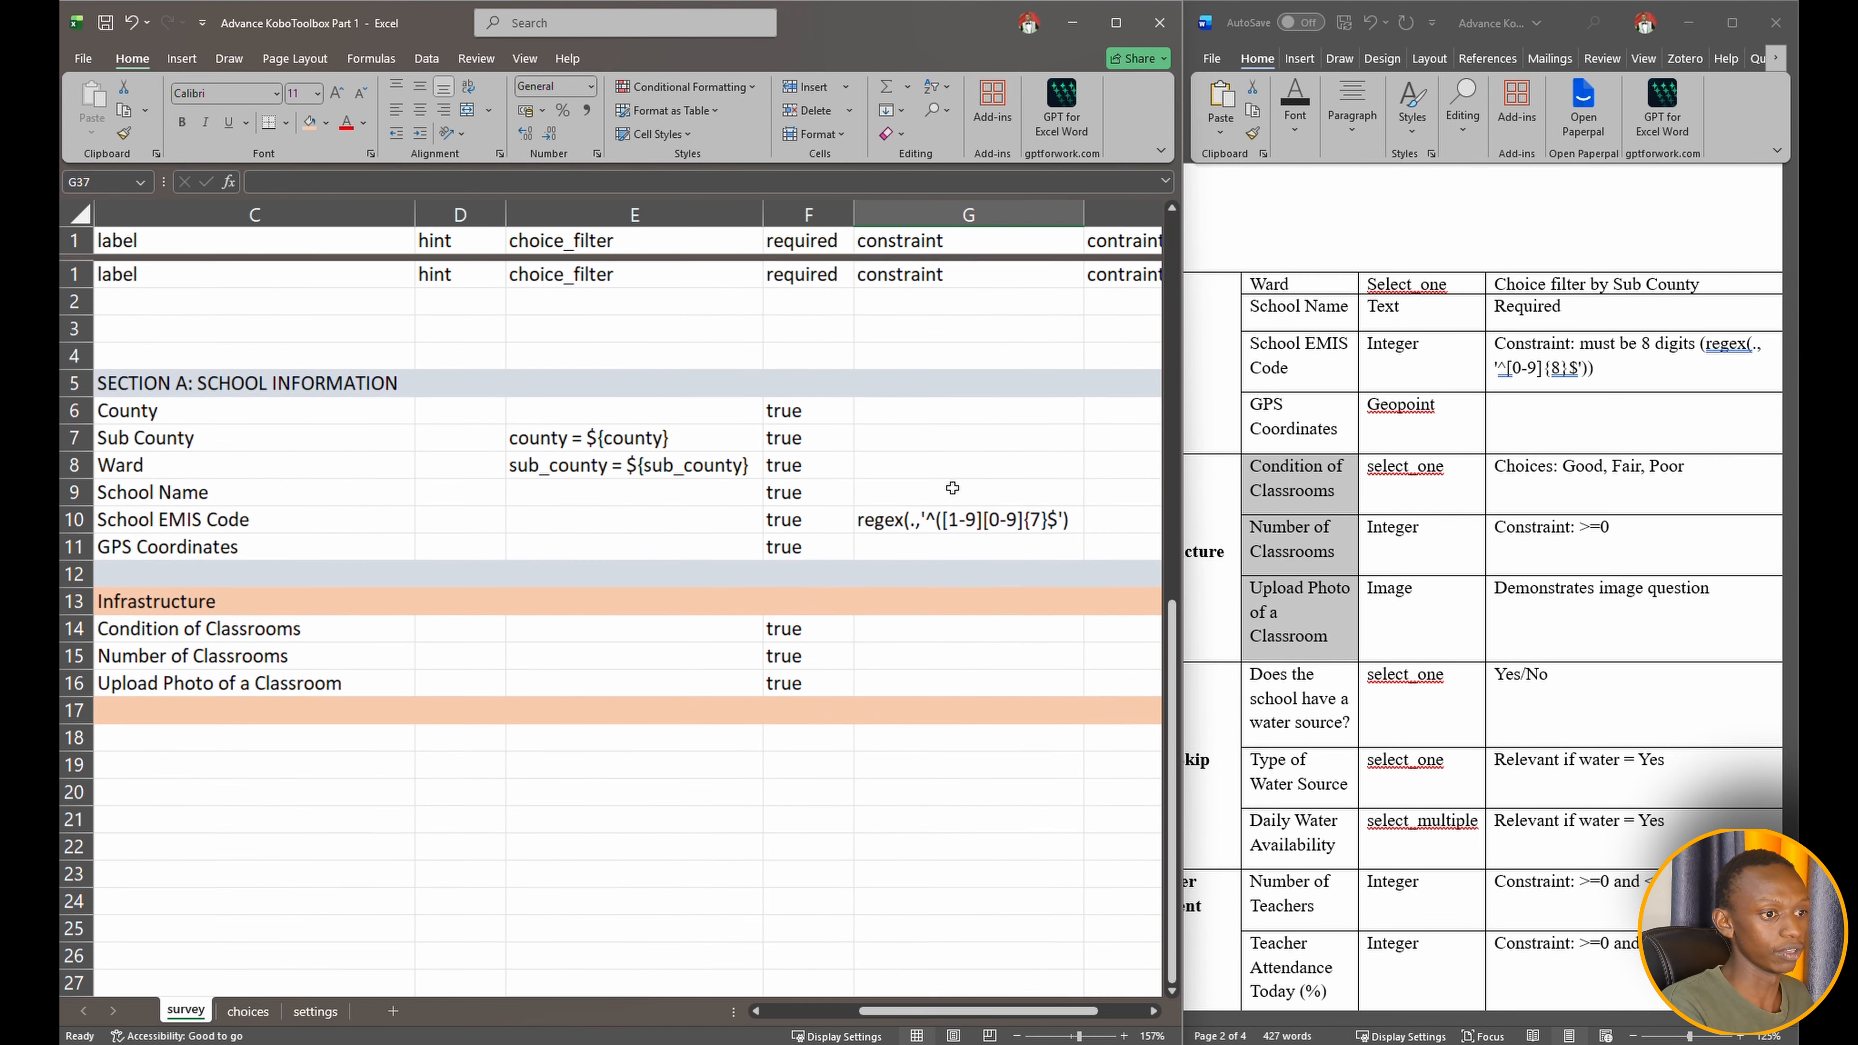
pyautogui.click(938, 514)
pyautogui.press('Up')
pyautogui.press('Right')
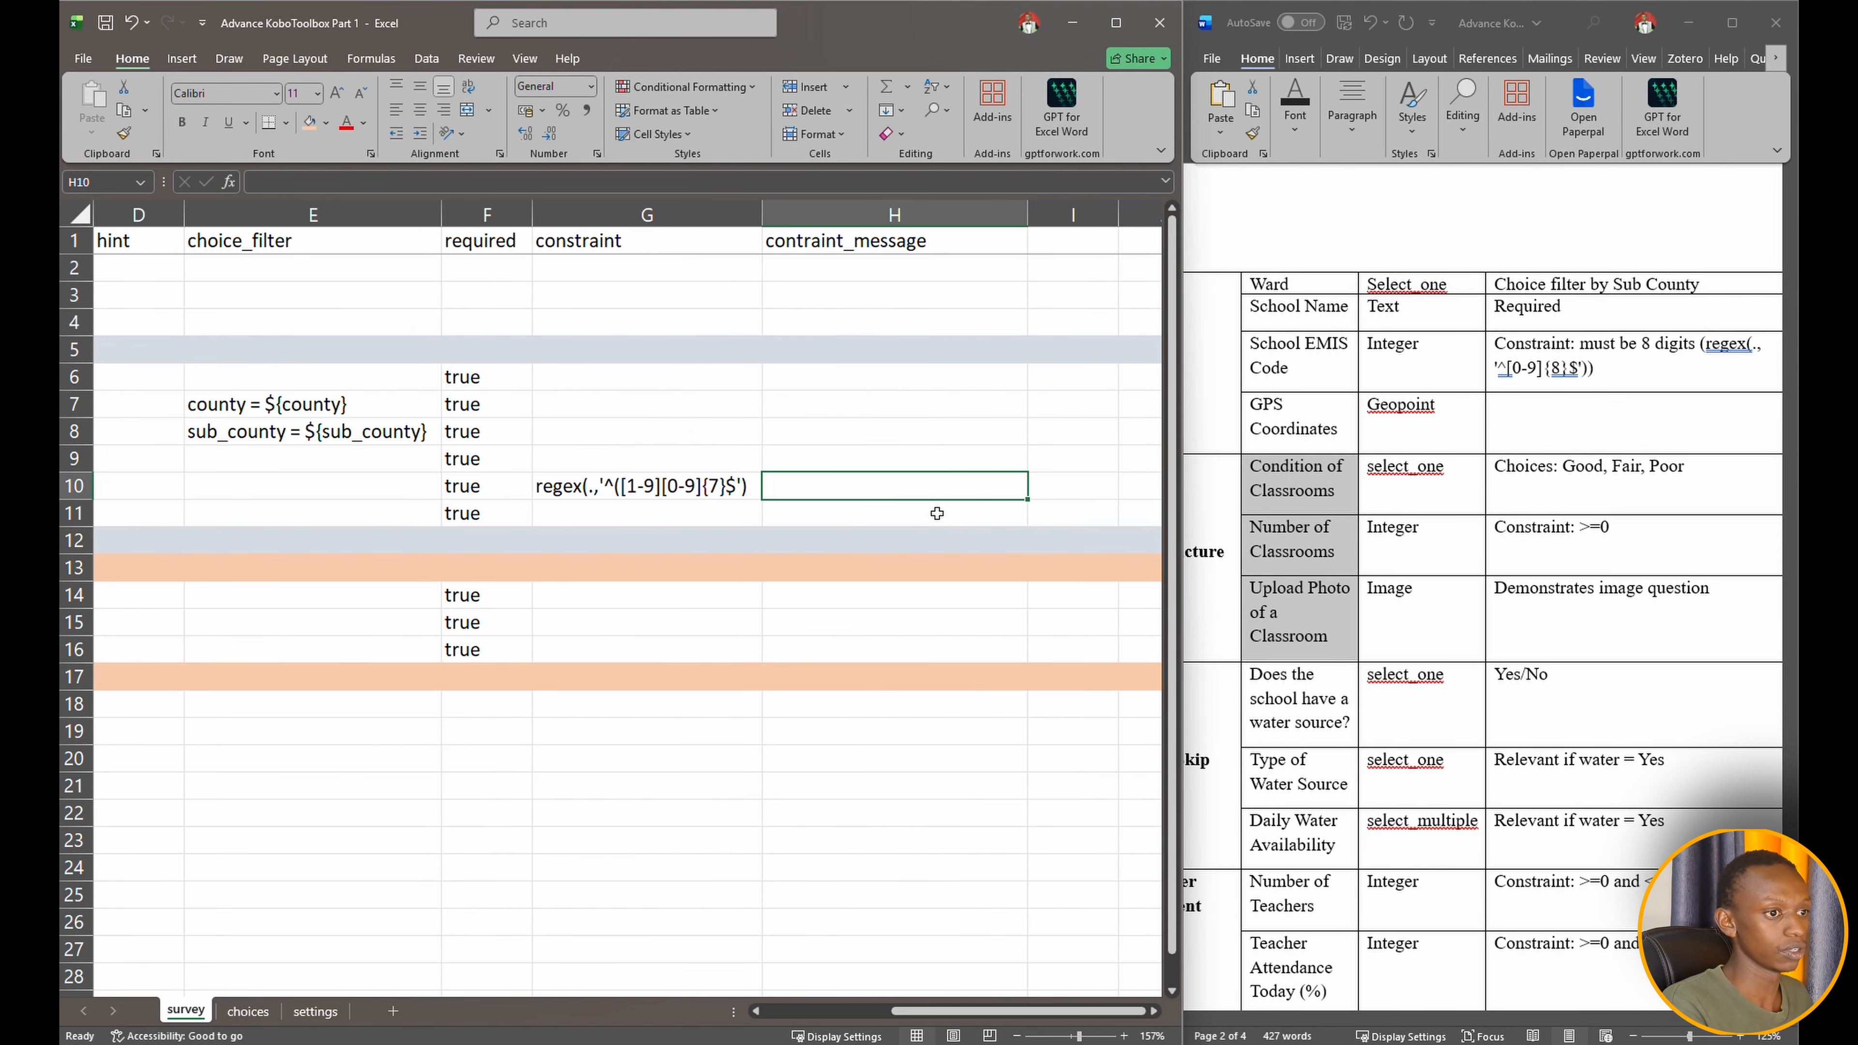
pyautogui.write('Please ')
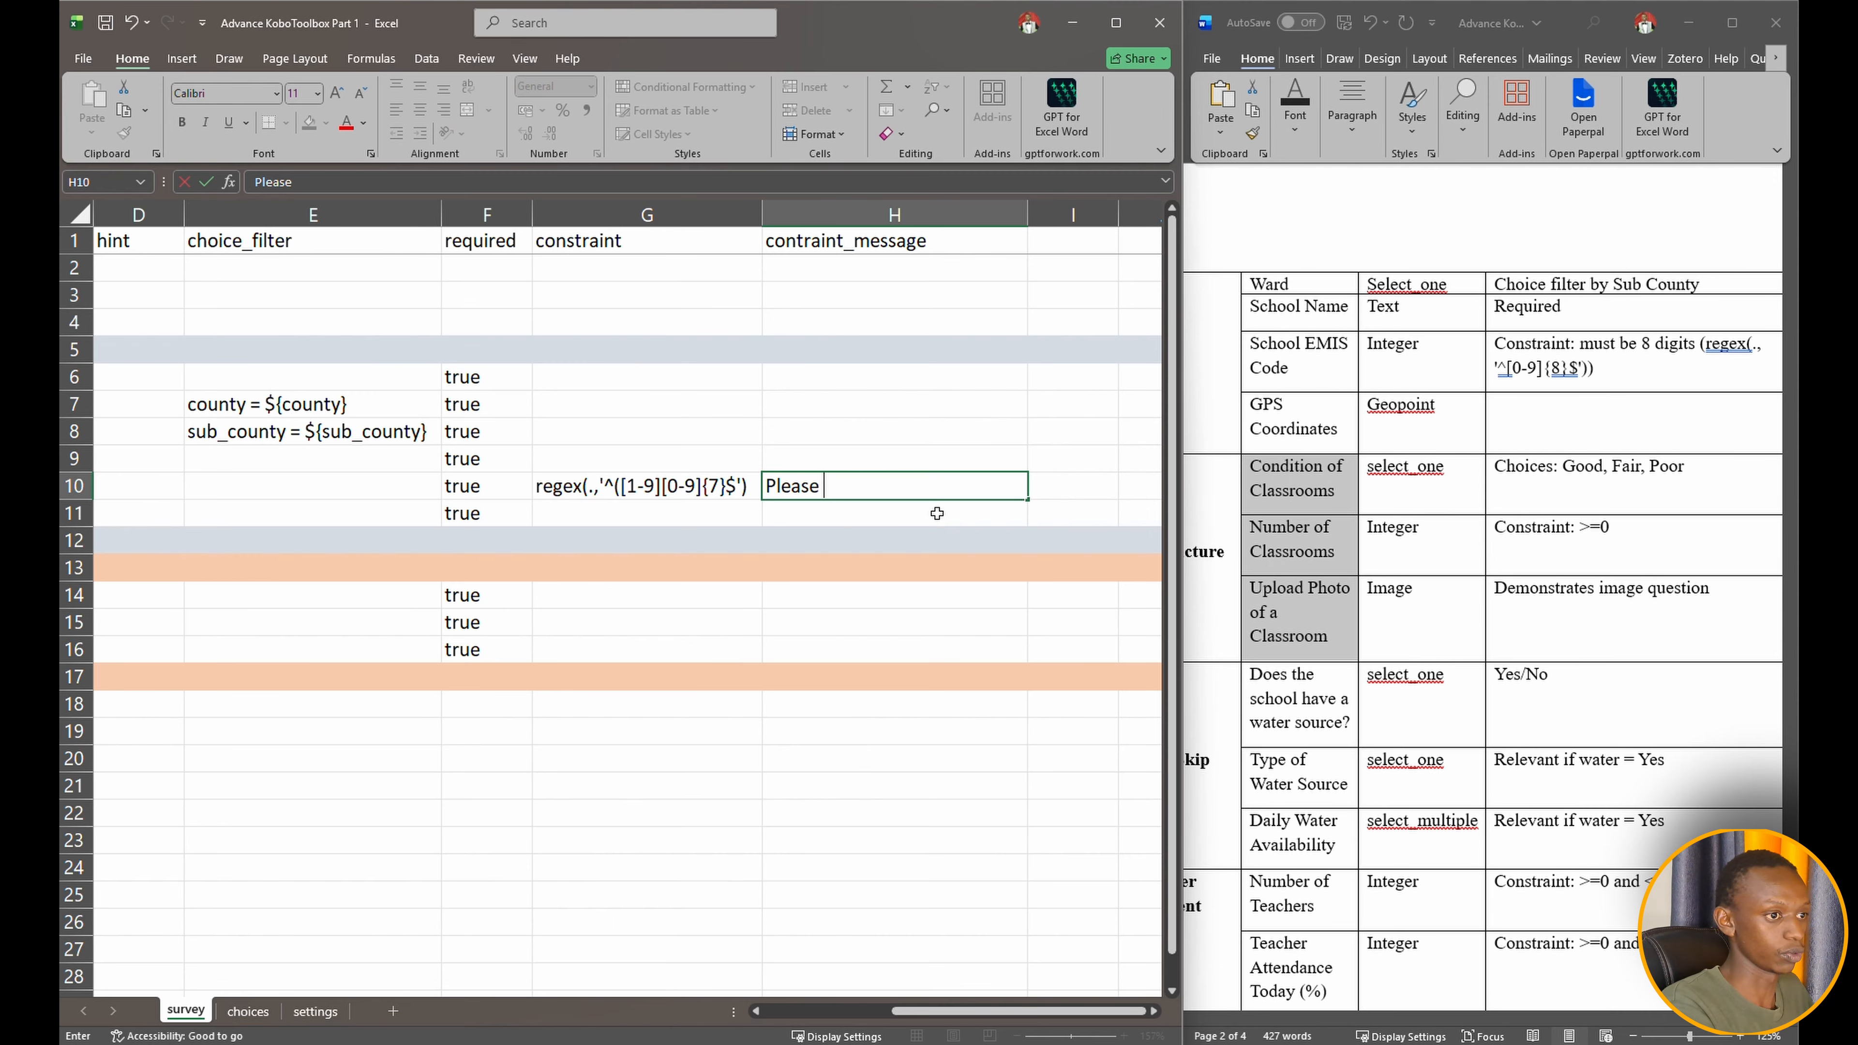
pyautogui.write('enter ')
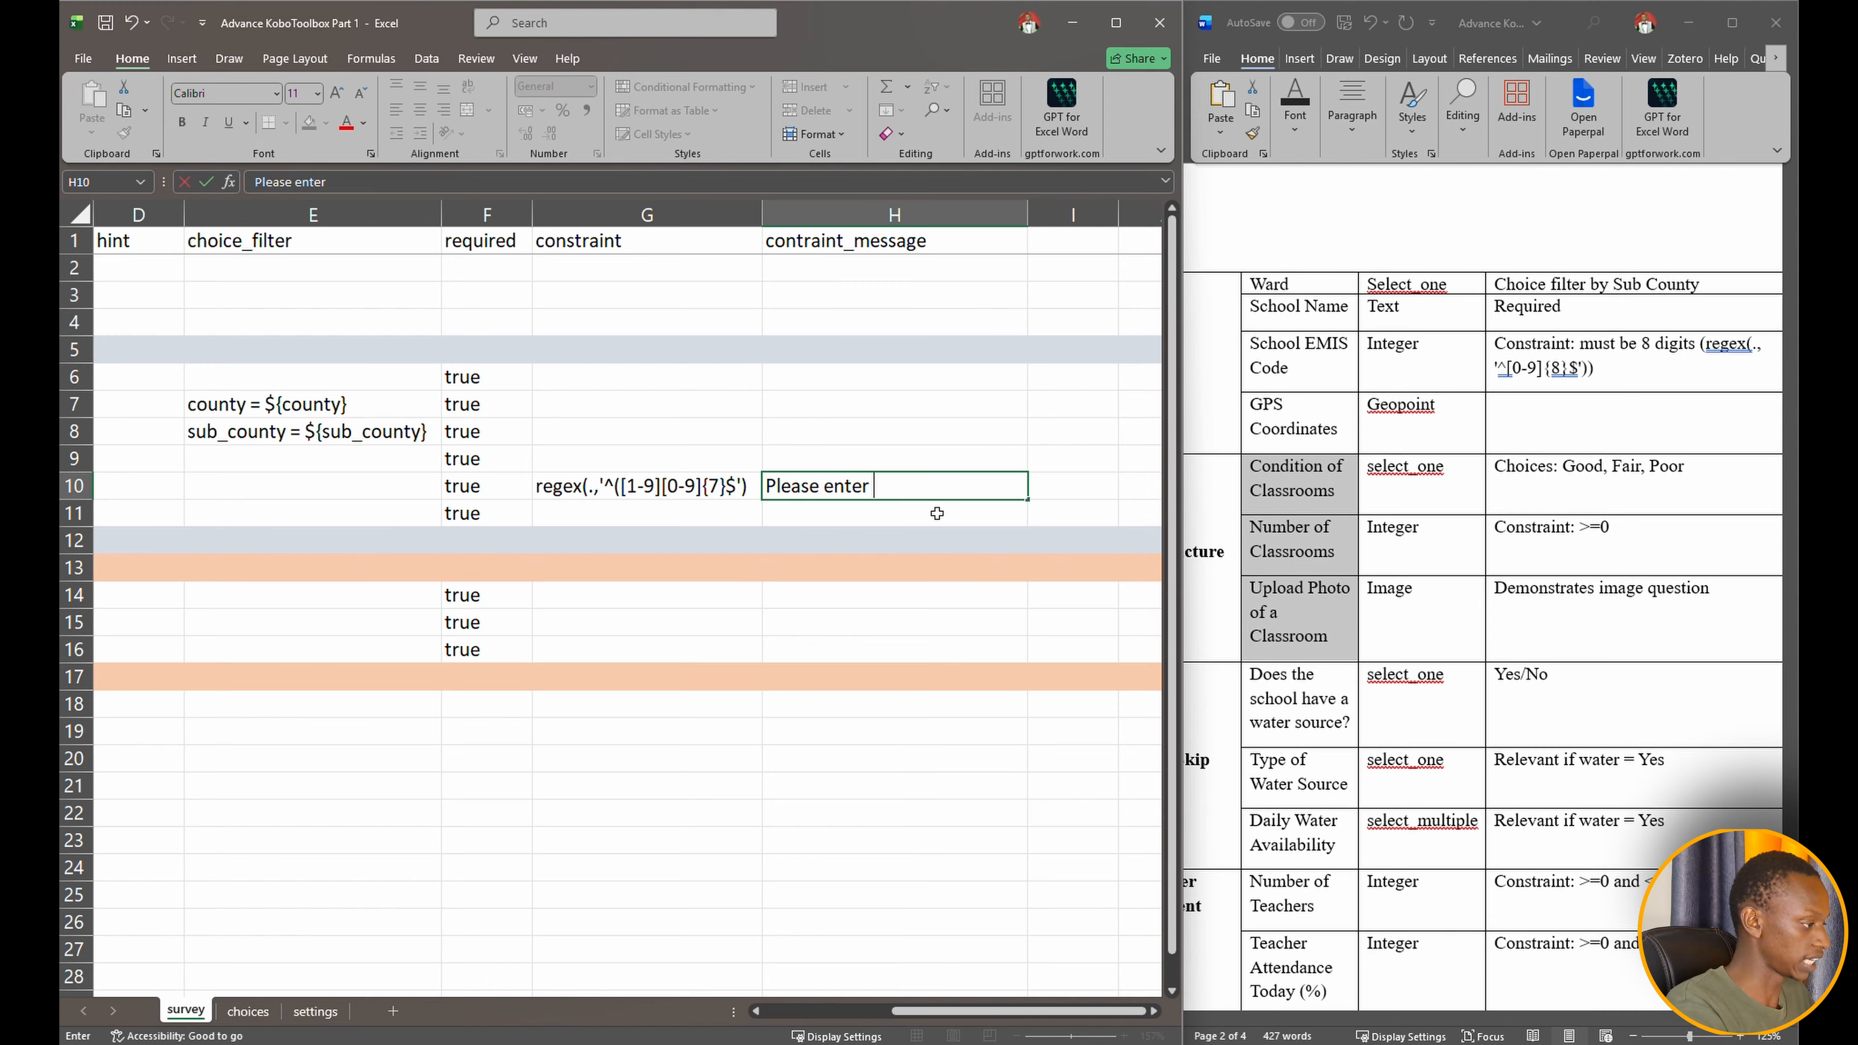
pyautogui.write('a value')
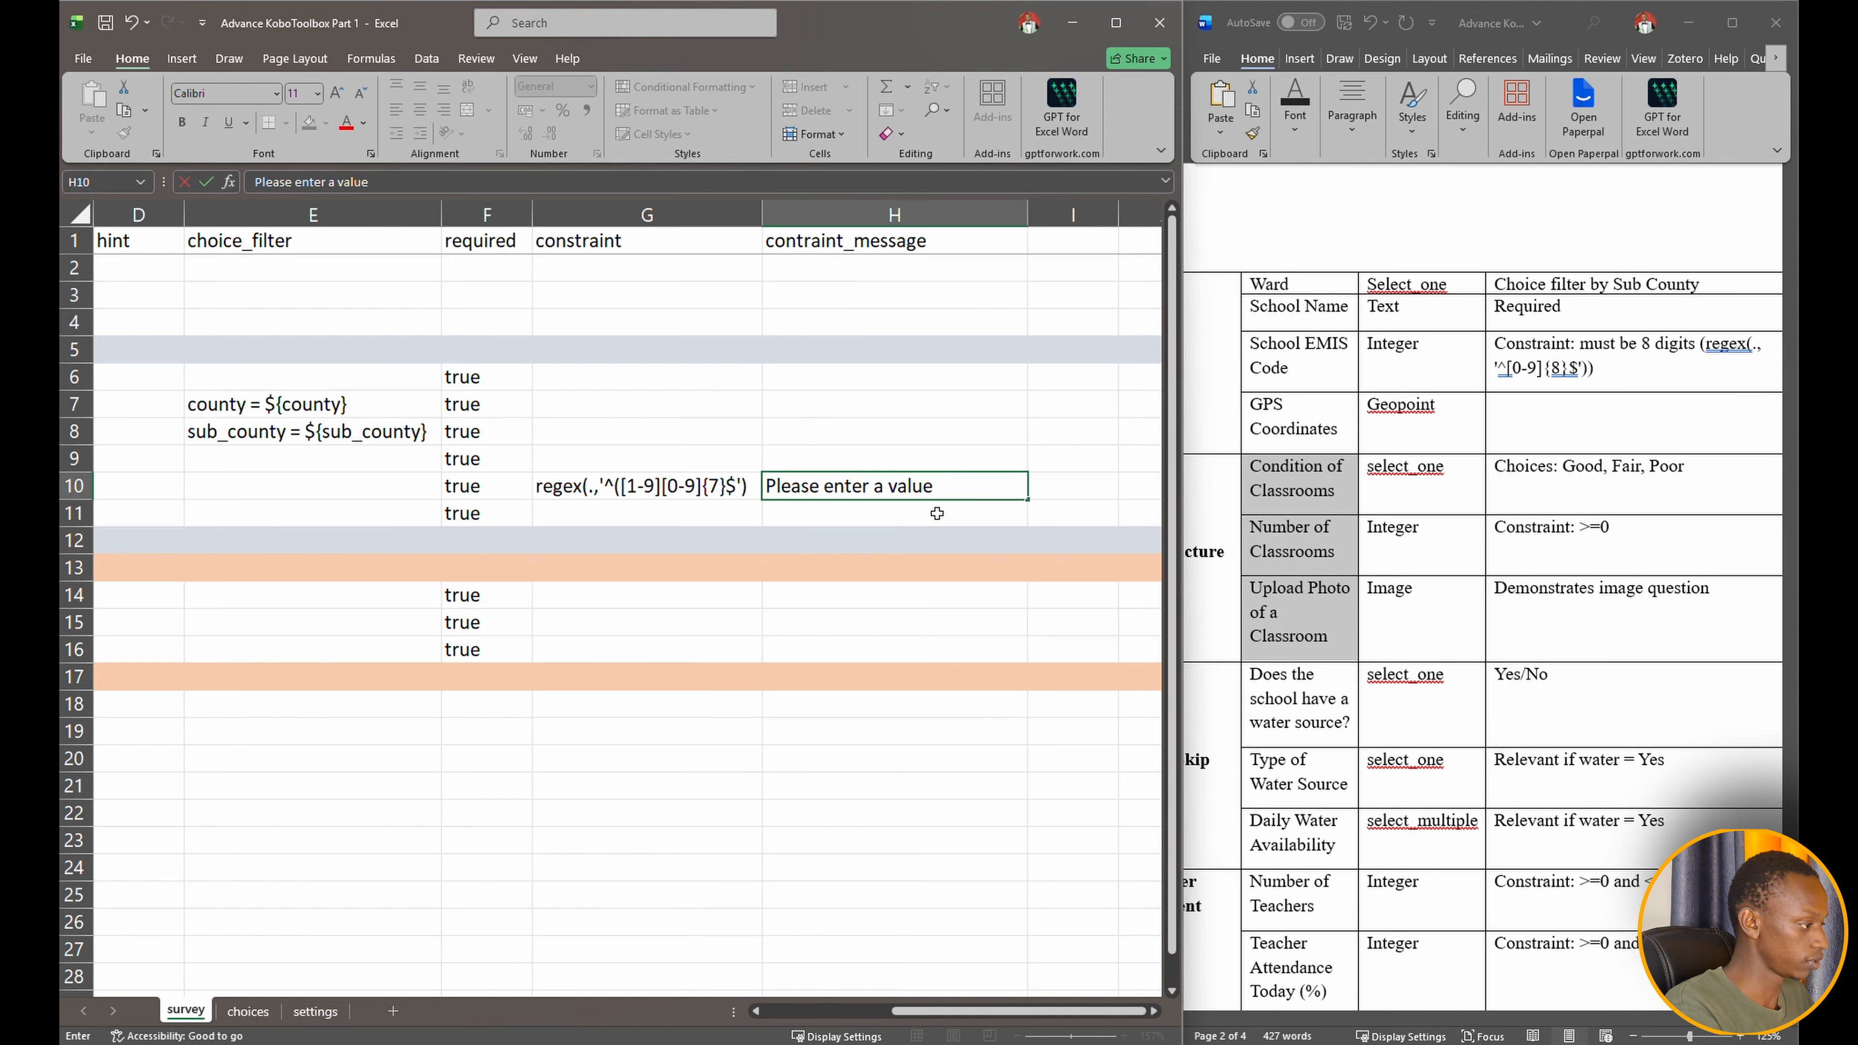
pyautogui.write(' of 8 ')
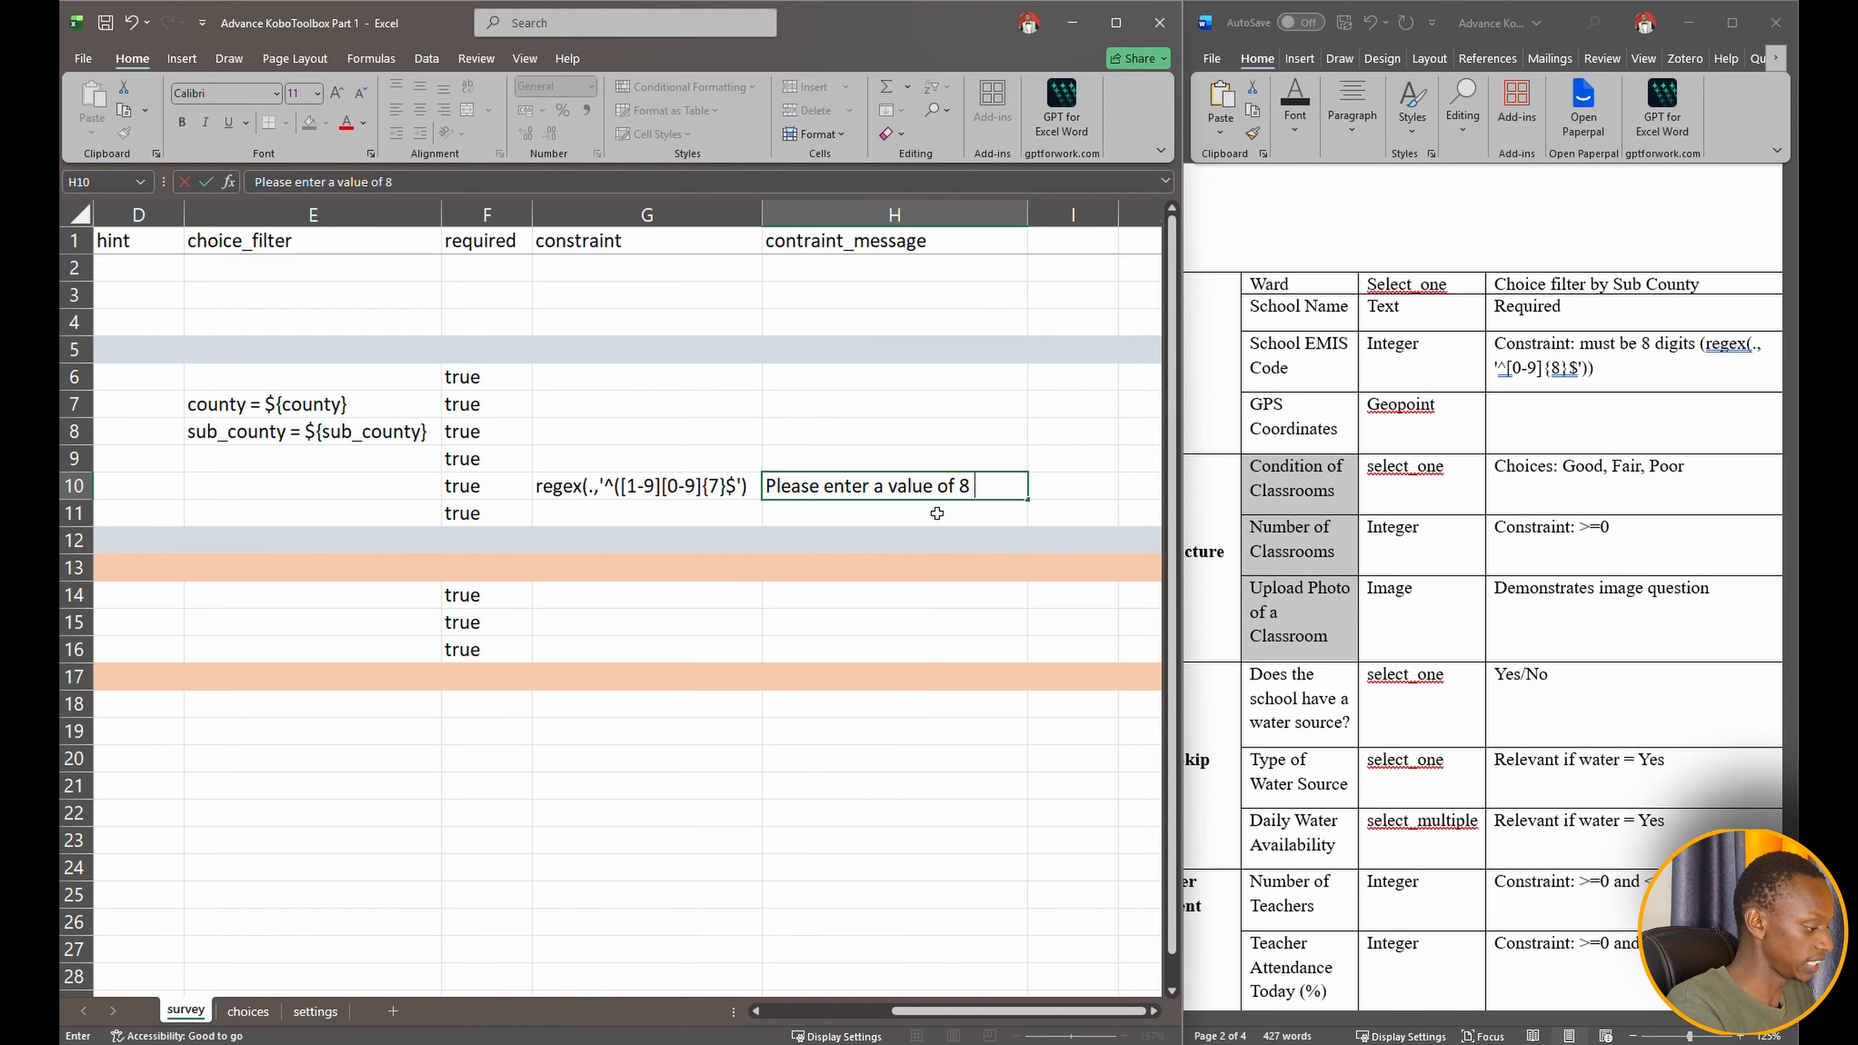
pyautogui.write('digitd')
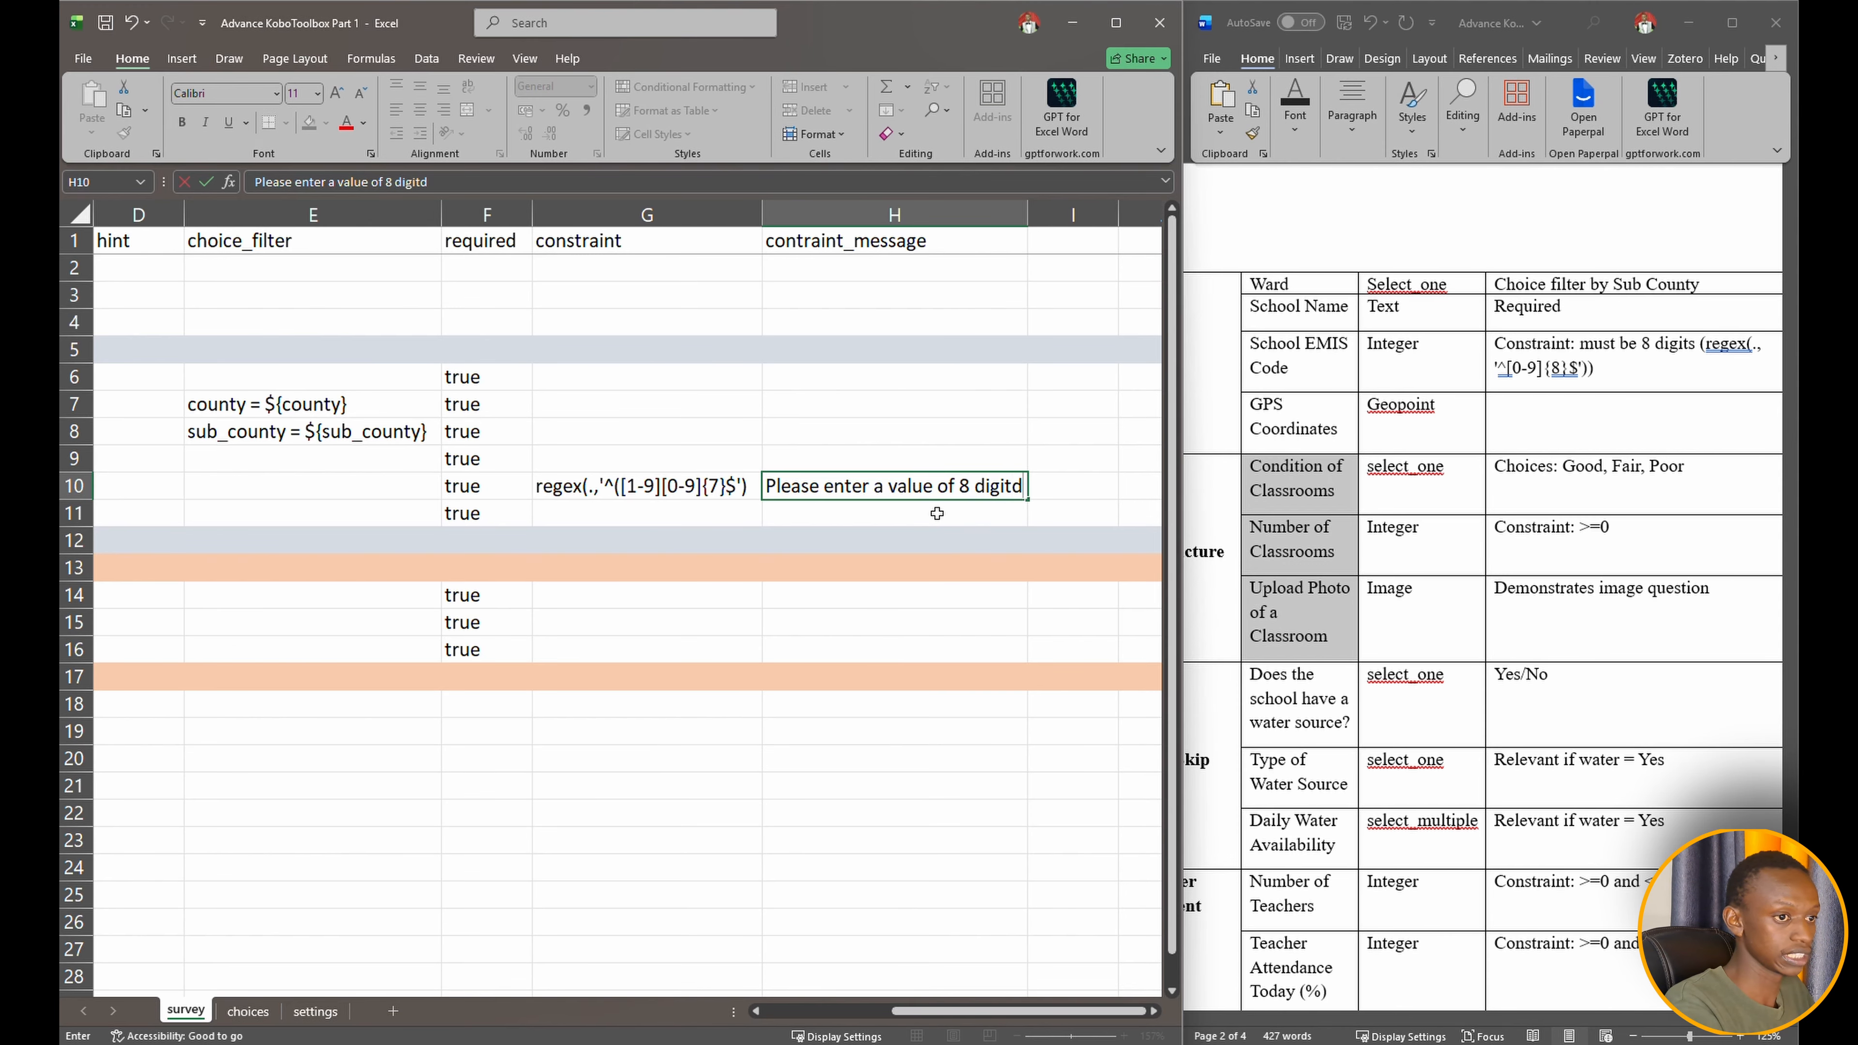
pyautogui.press('Return')
# Fix the typo so the message ends with 'digits'.
pyautogui.press('Up')
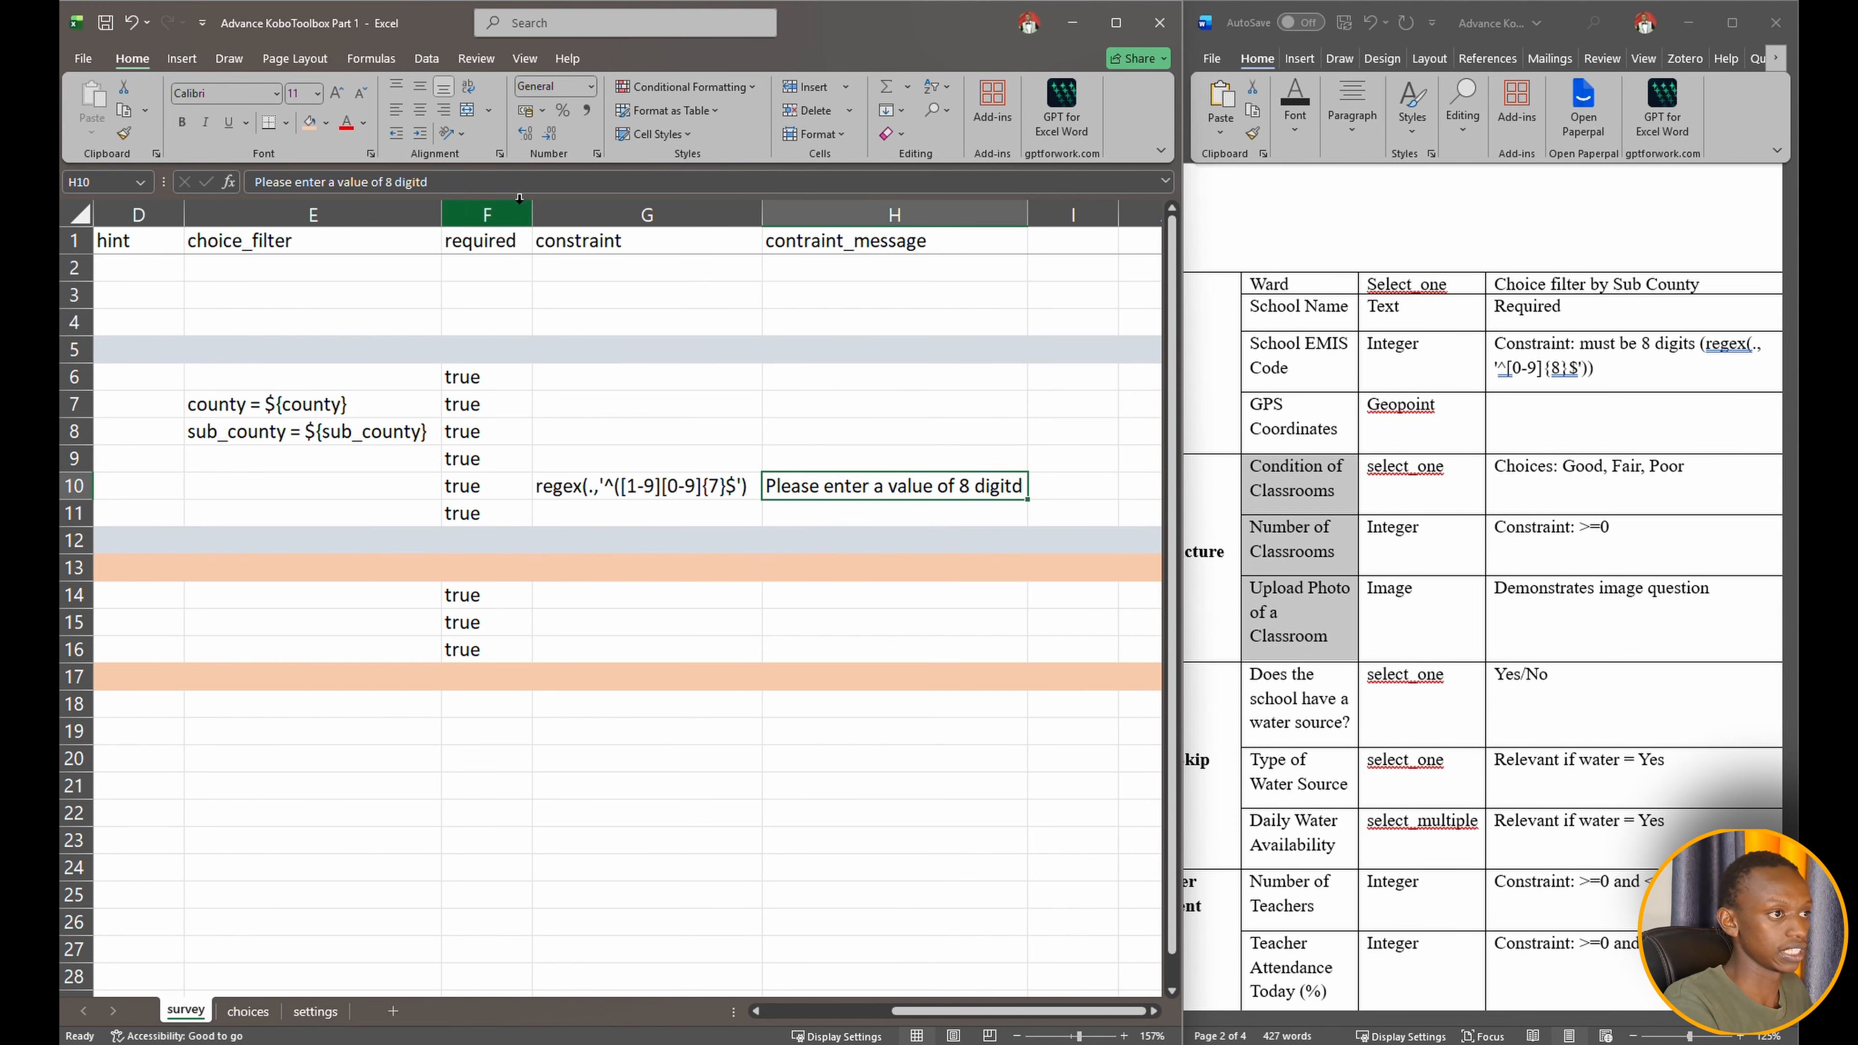
pyautogui.click(495, 183)
pyautogui.press('BackSpace')
pyautogui.write('s')
pyautogui.press('Return')
pyautogui.press('Left')
pyautogui.press('Left')
pyautogui.press('Left')
pyautogui.press('Left')
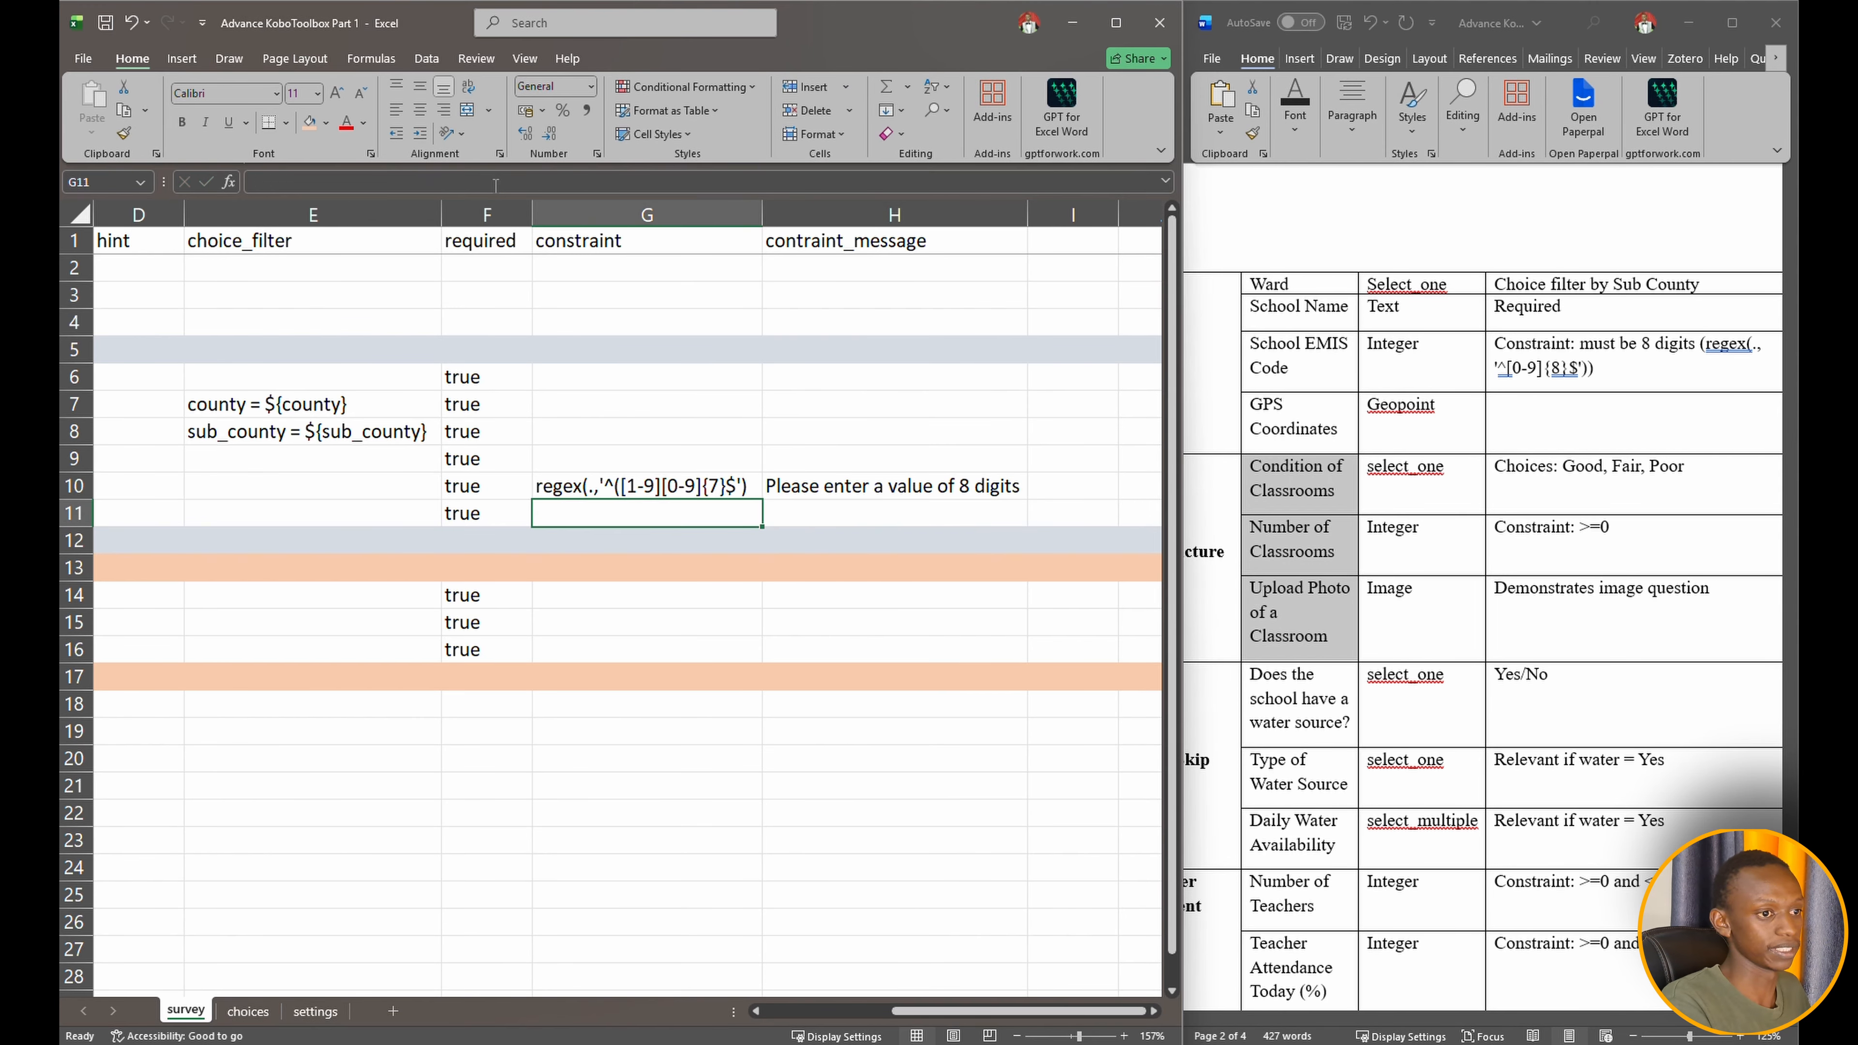
# Give Number of Classrooms the constraint .>=0 with message 'Accepts only positive value'.
pyautogui.press('Left')
pyautogui.press('Left')
pyautogui.press('Left')
pyautogui.press('Down')
pyautogui.press('Down')
pyautogui.press('Down')
pyautogui.press('Down')
pyautogui.press('Down')
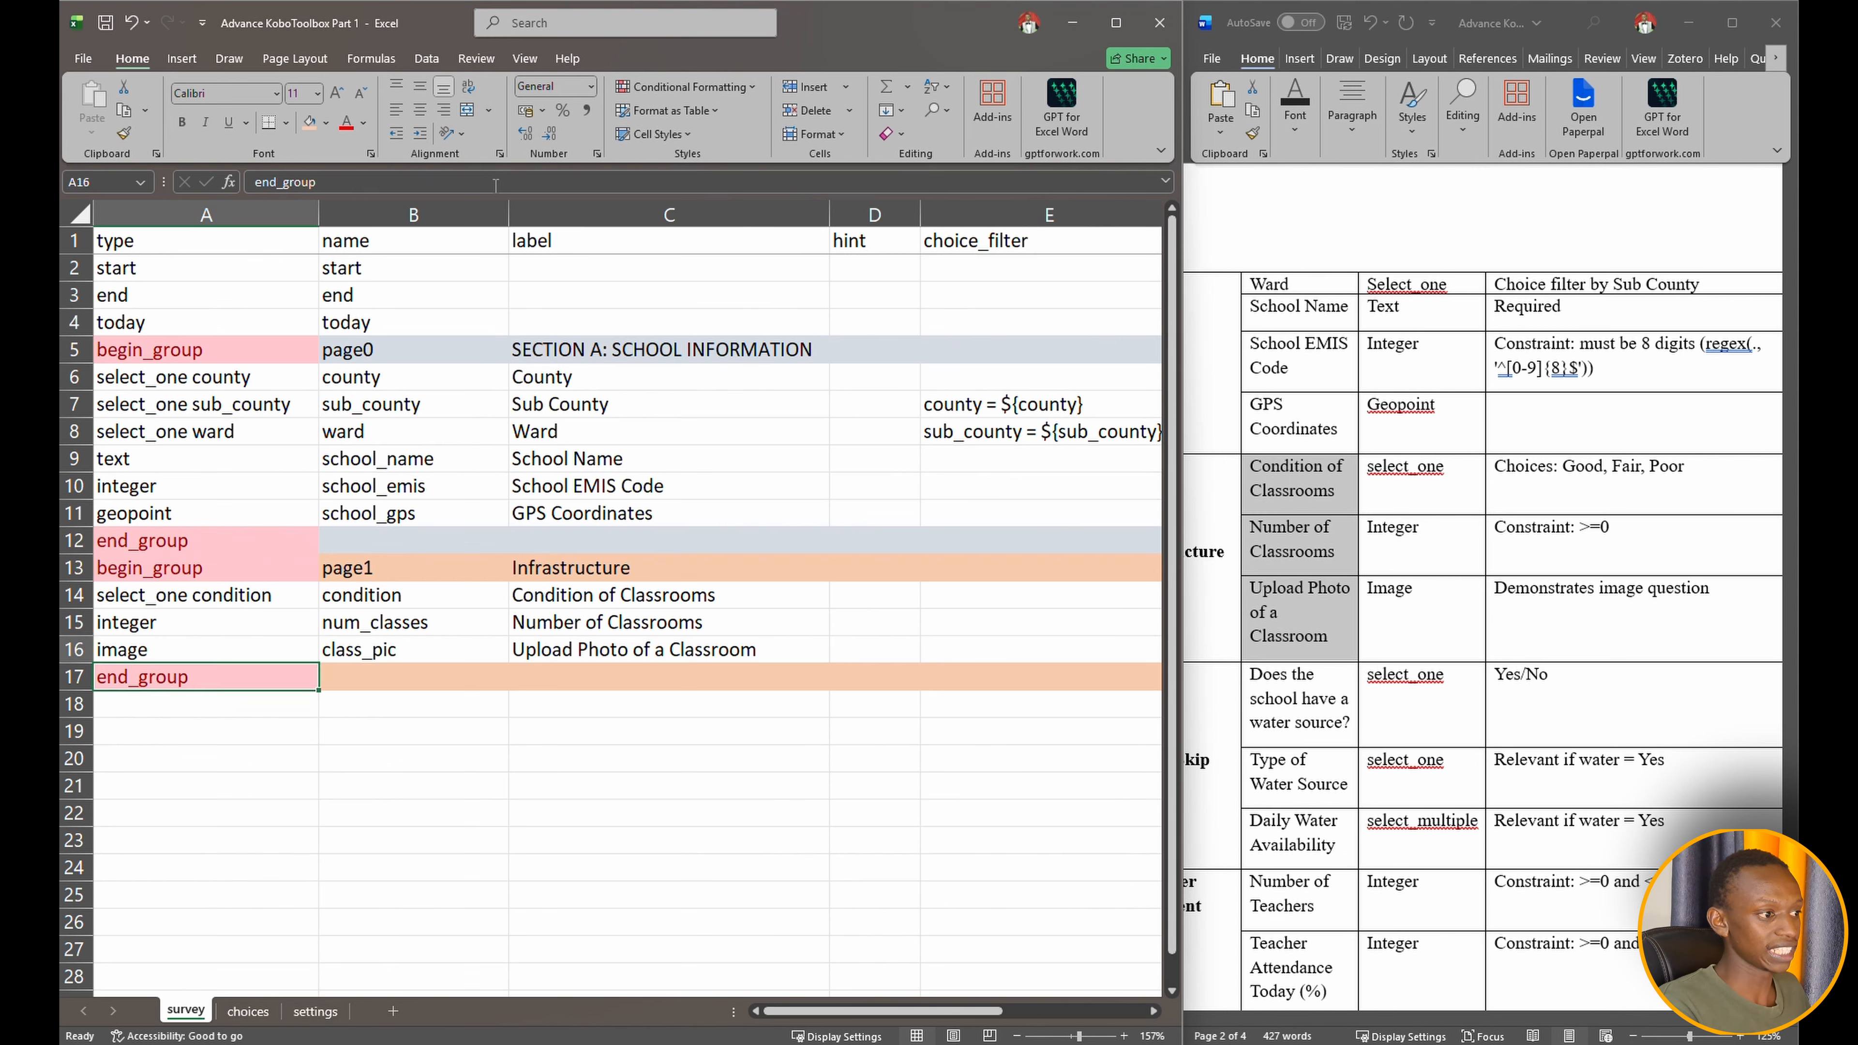
pyautogui.press('Right')
pyautogui.press('Up')
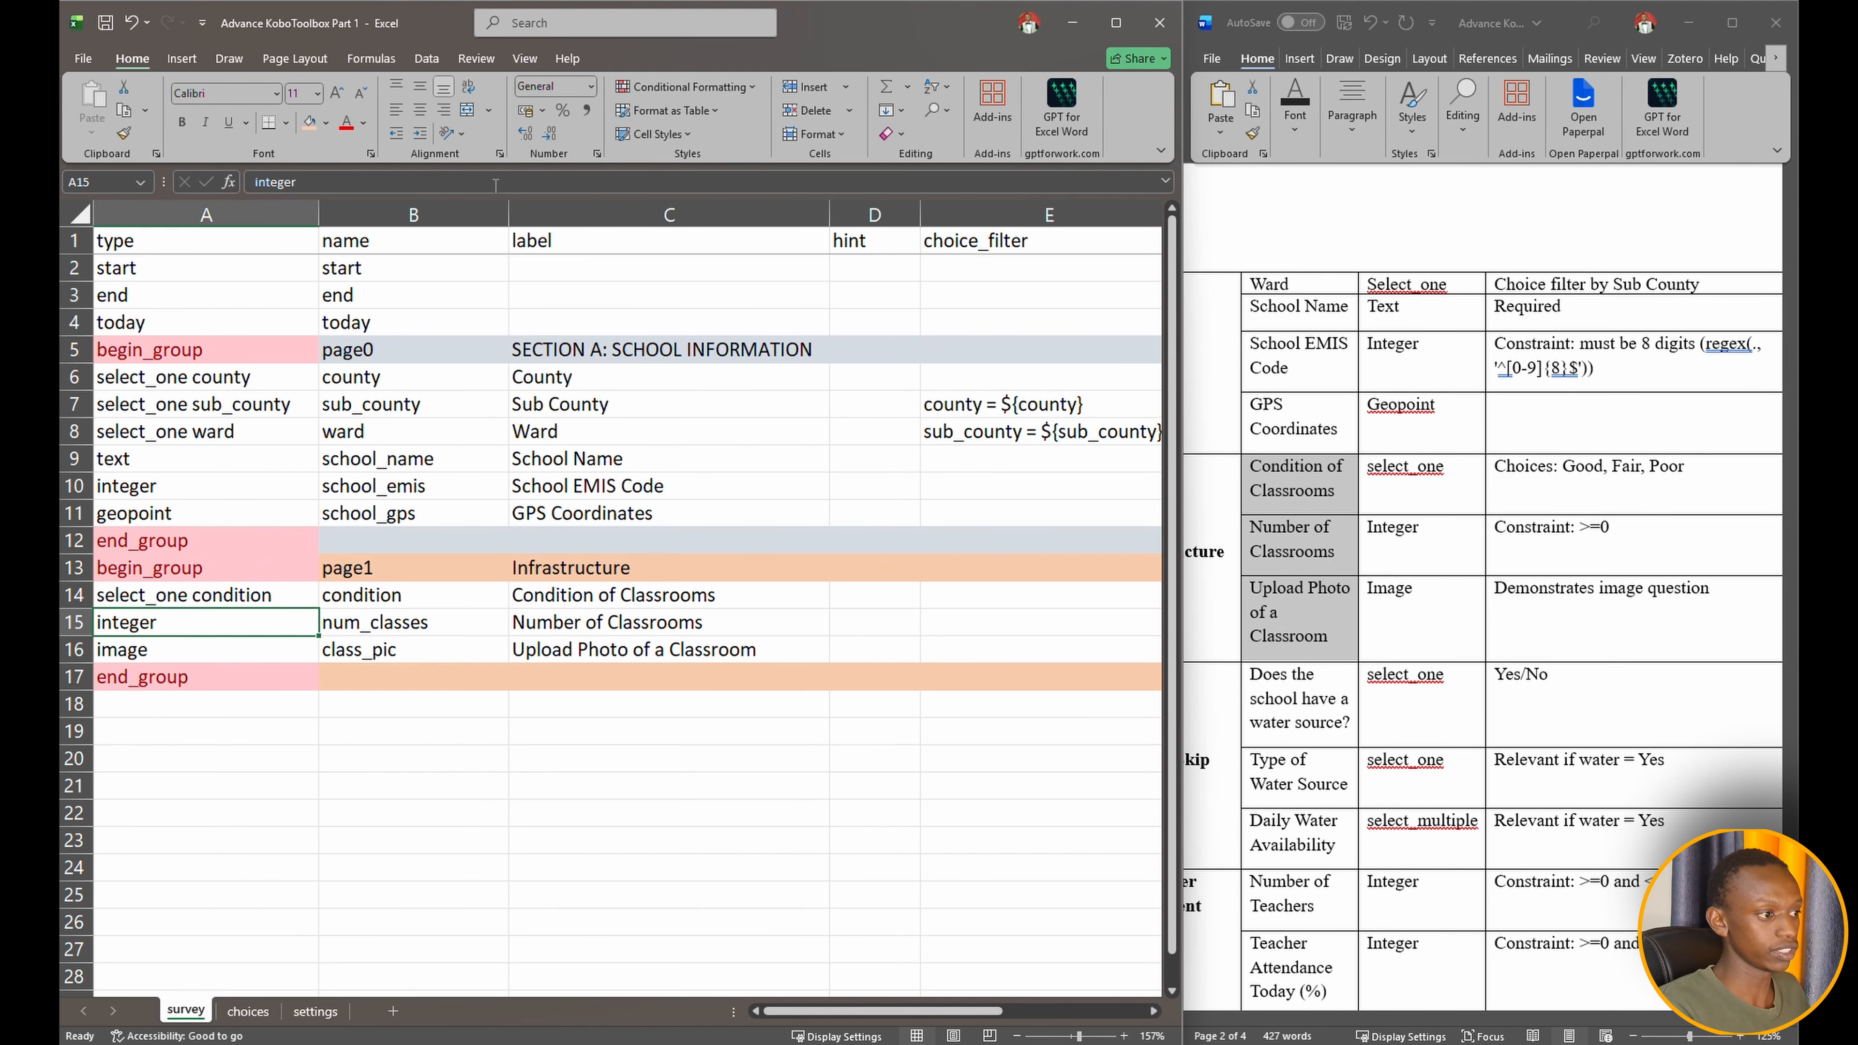
pyautogui.press('Right')
pyautogui.press('Right')
pyautogui.press('Left')
pyautogui.press('Left')
pyautogui.press('Left')
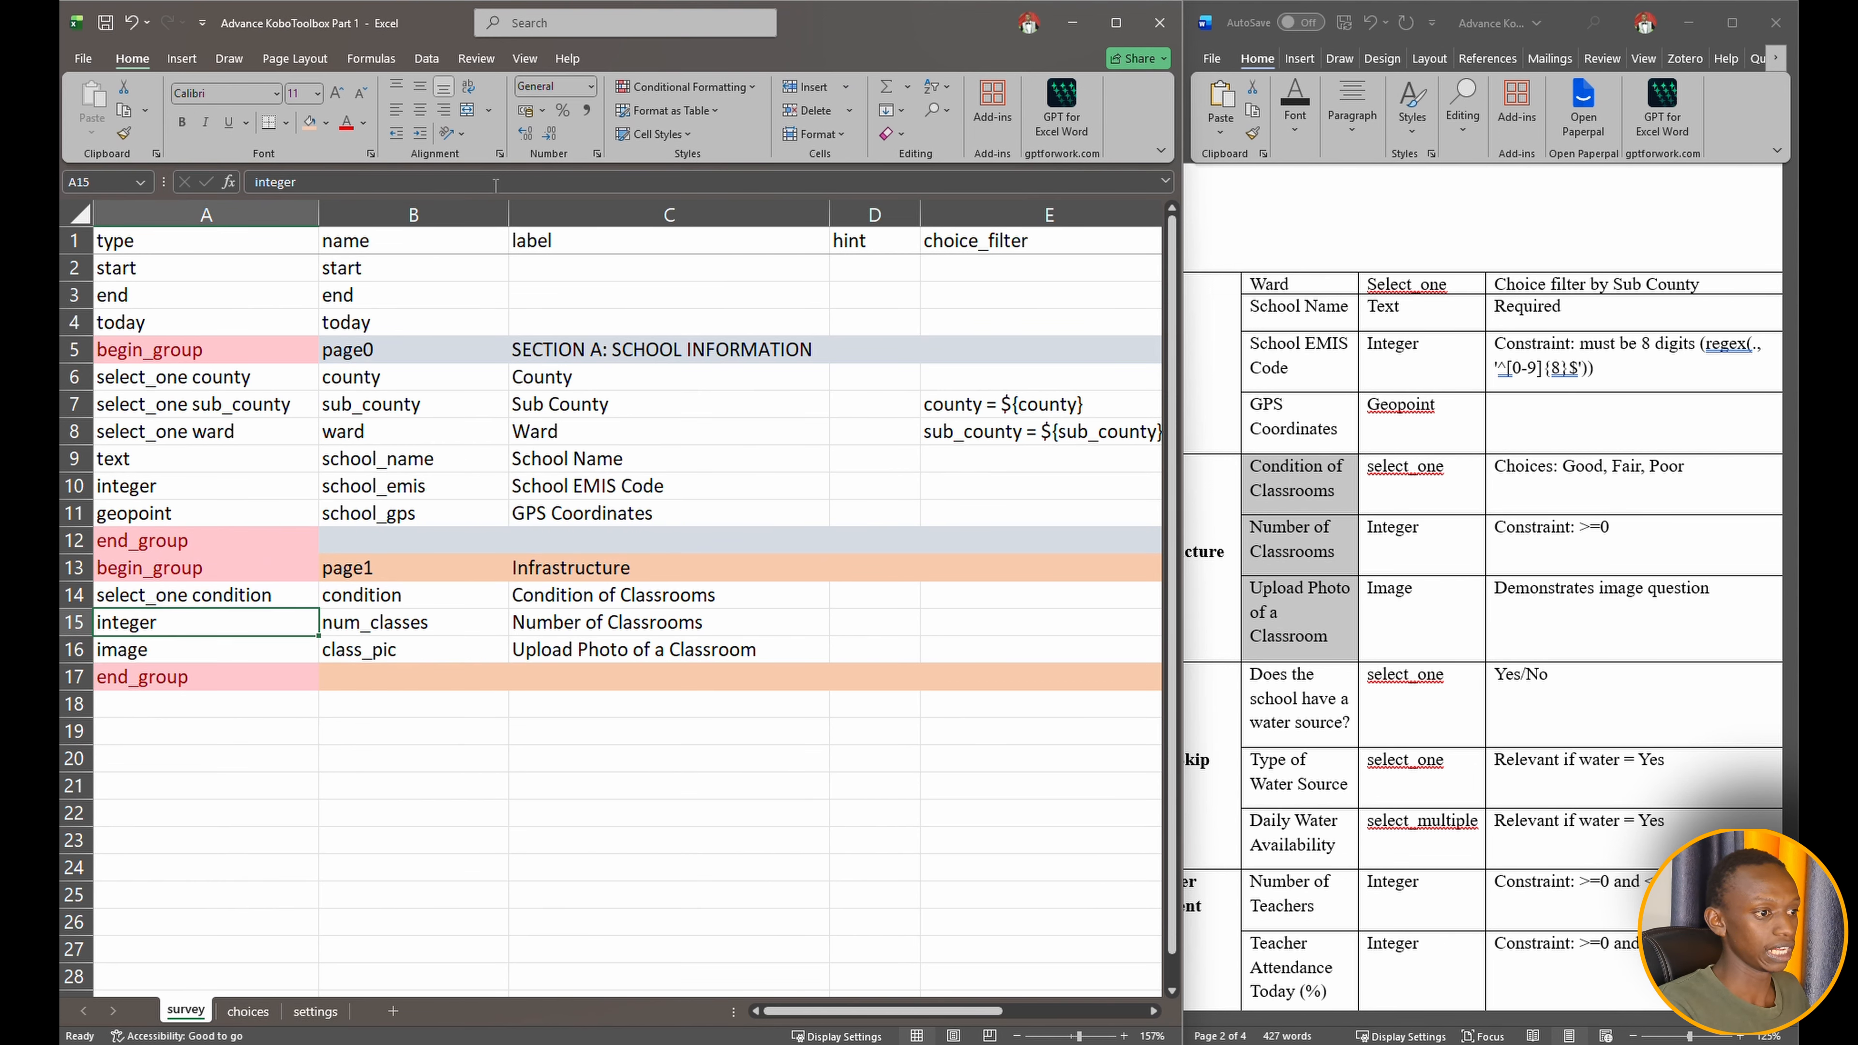
pyautogui.press('Right')
pyautogui.press('Right')
pyautogui.press('Right')
pyautogui.press('Right')
pyautogui.press('Right')
pyautogui.press('Right')
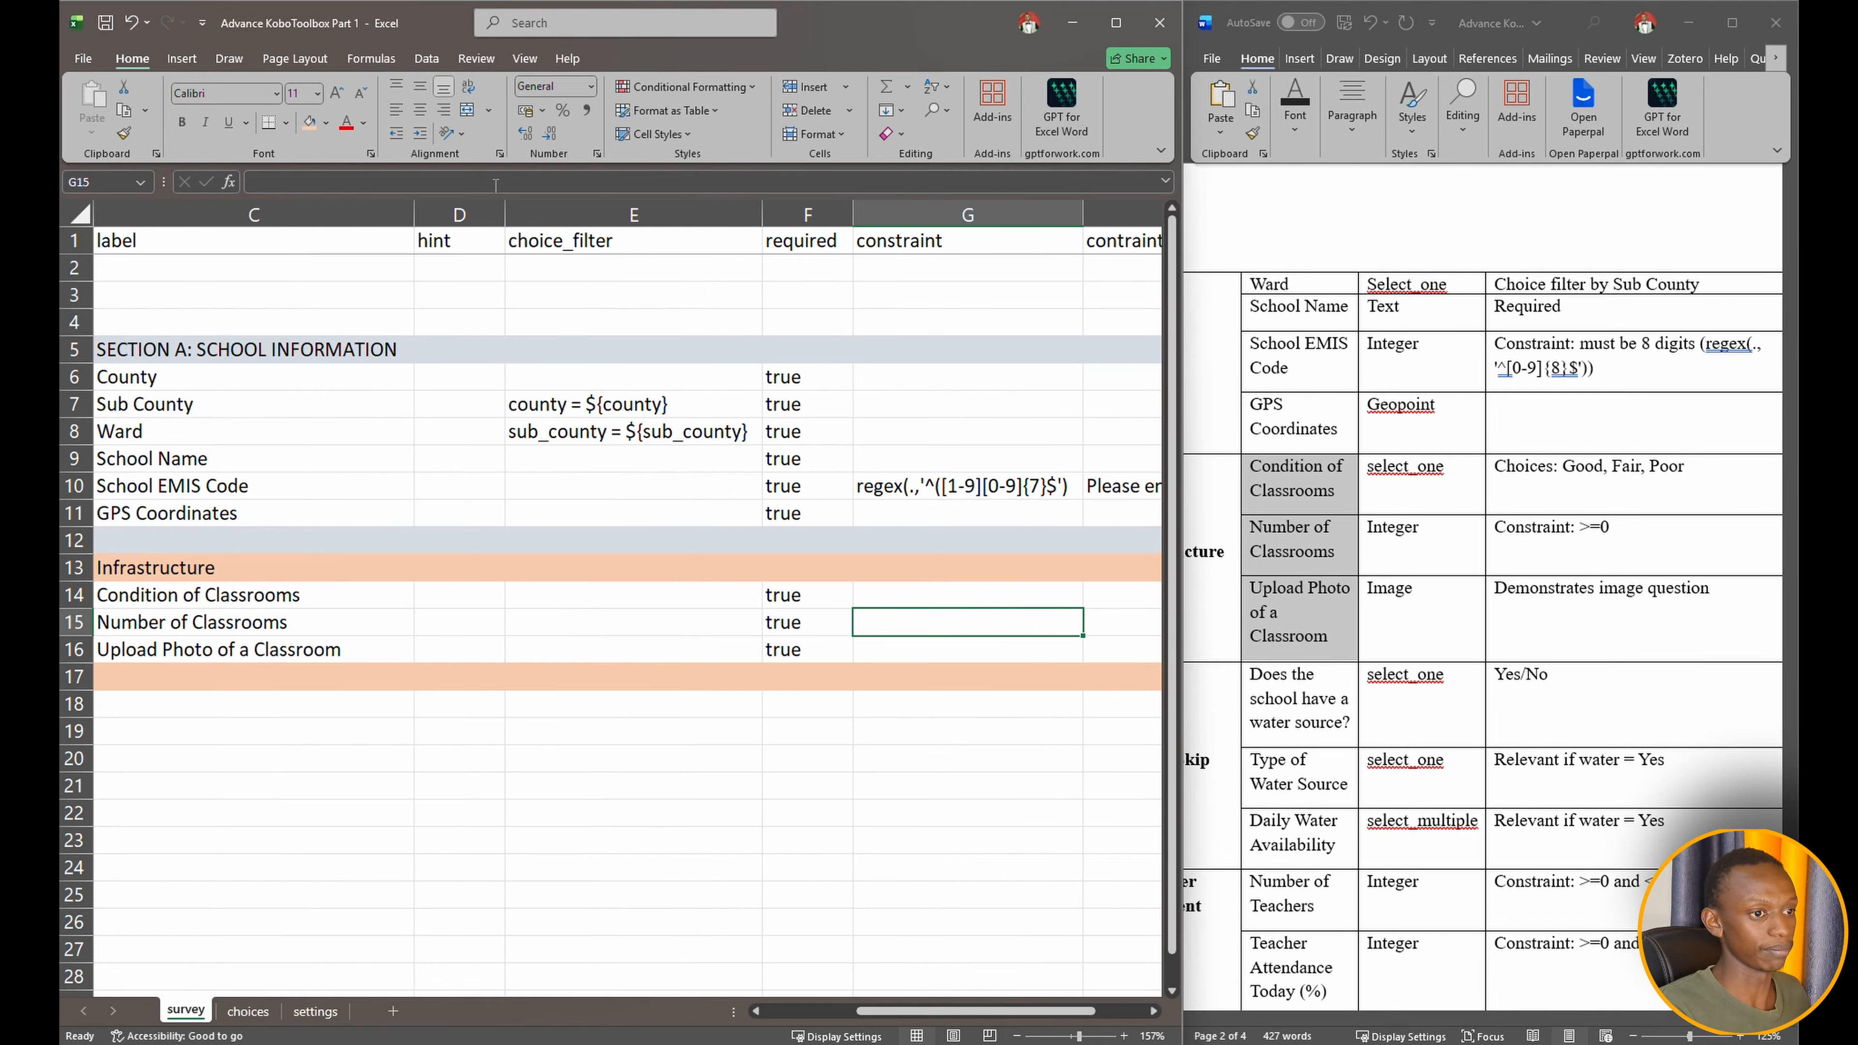
pyautogui.write('.')
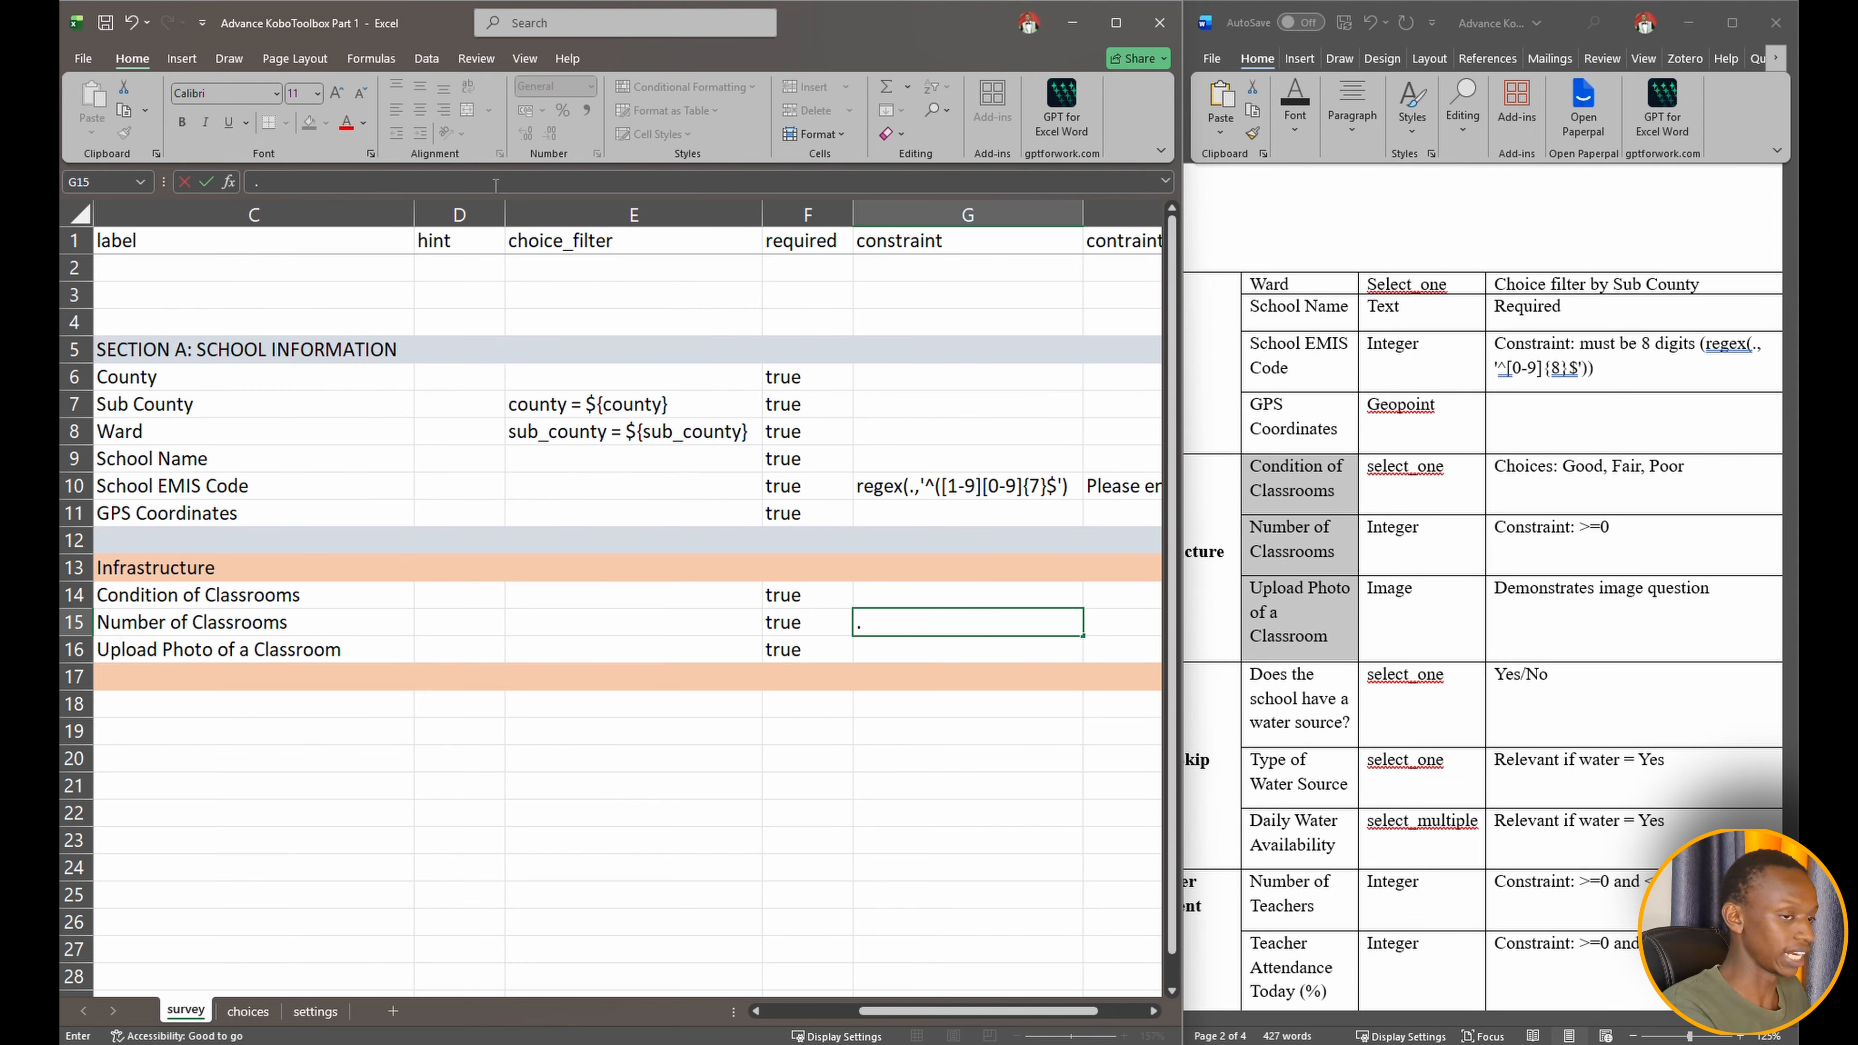
pyautogui.write('>0')
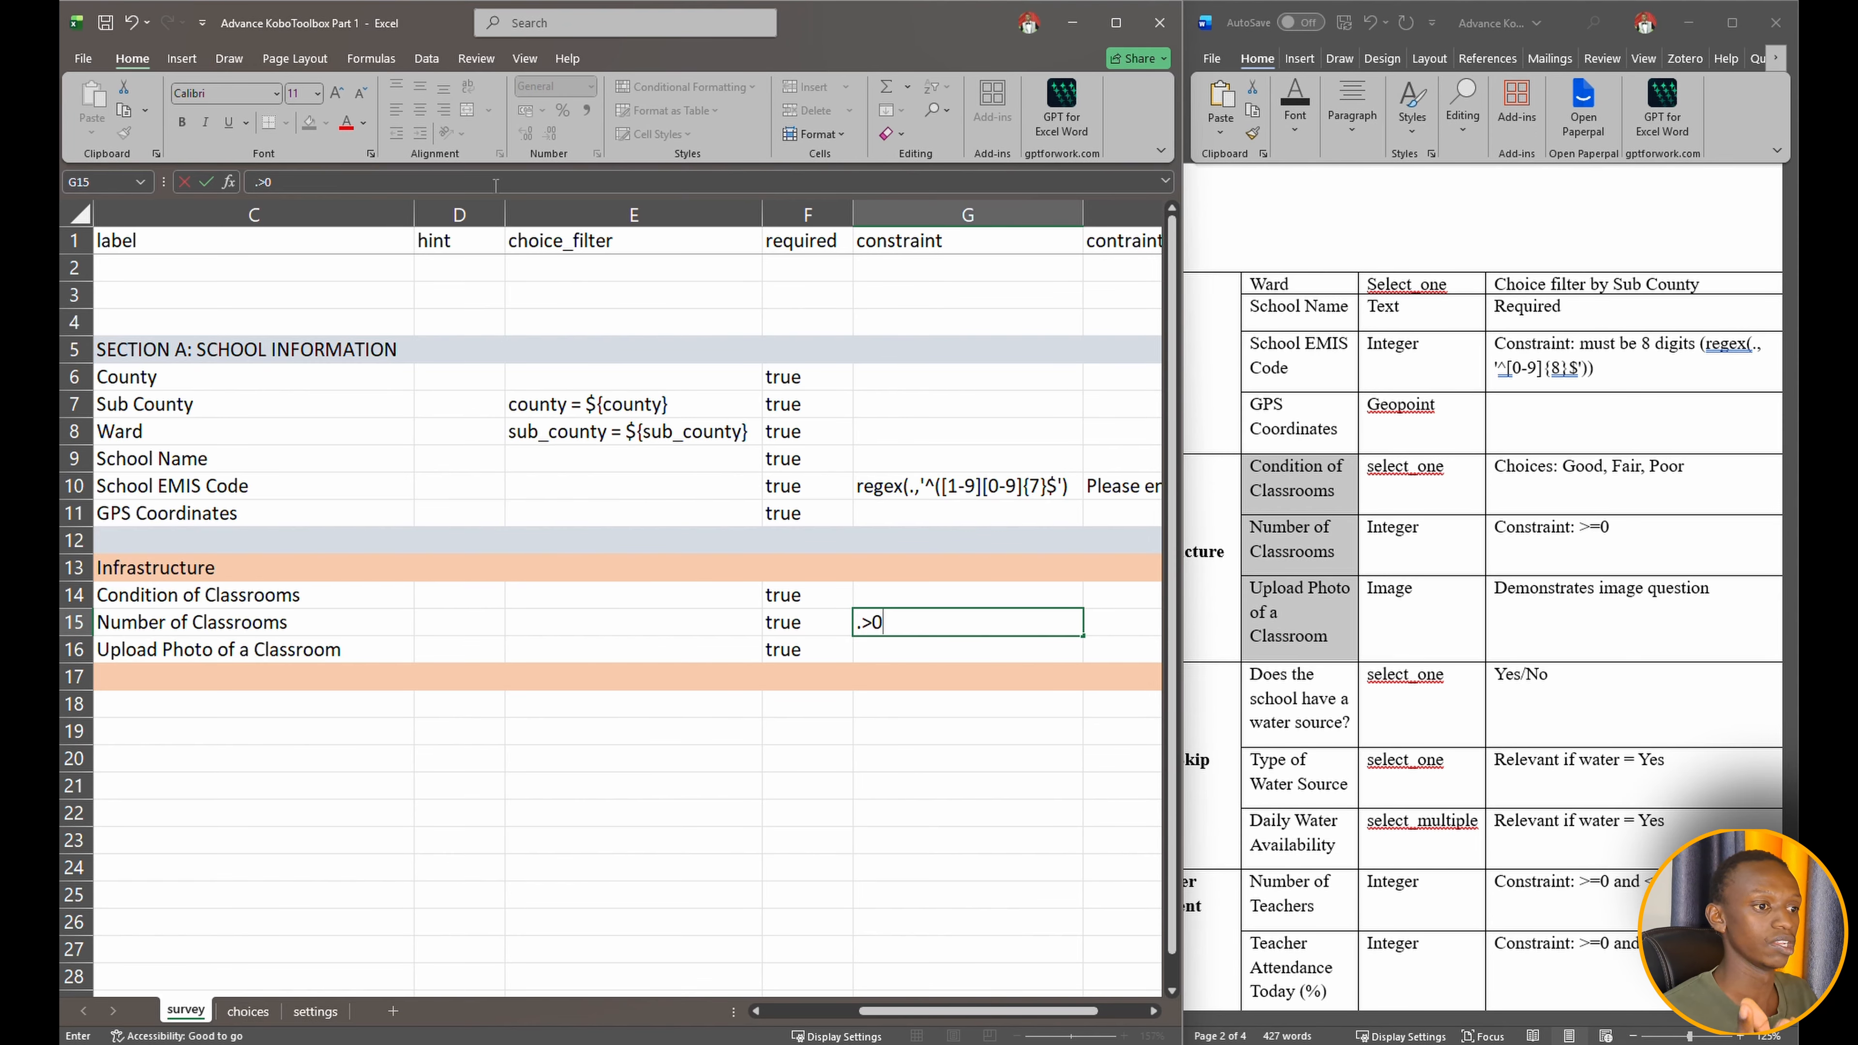
pyautogui.press('Tab')
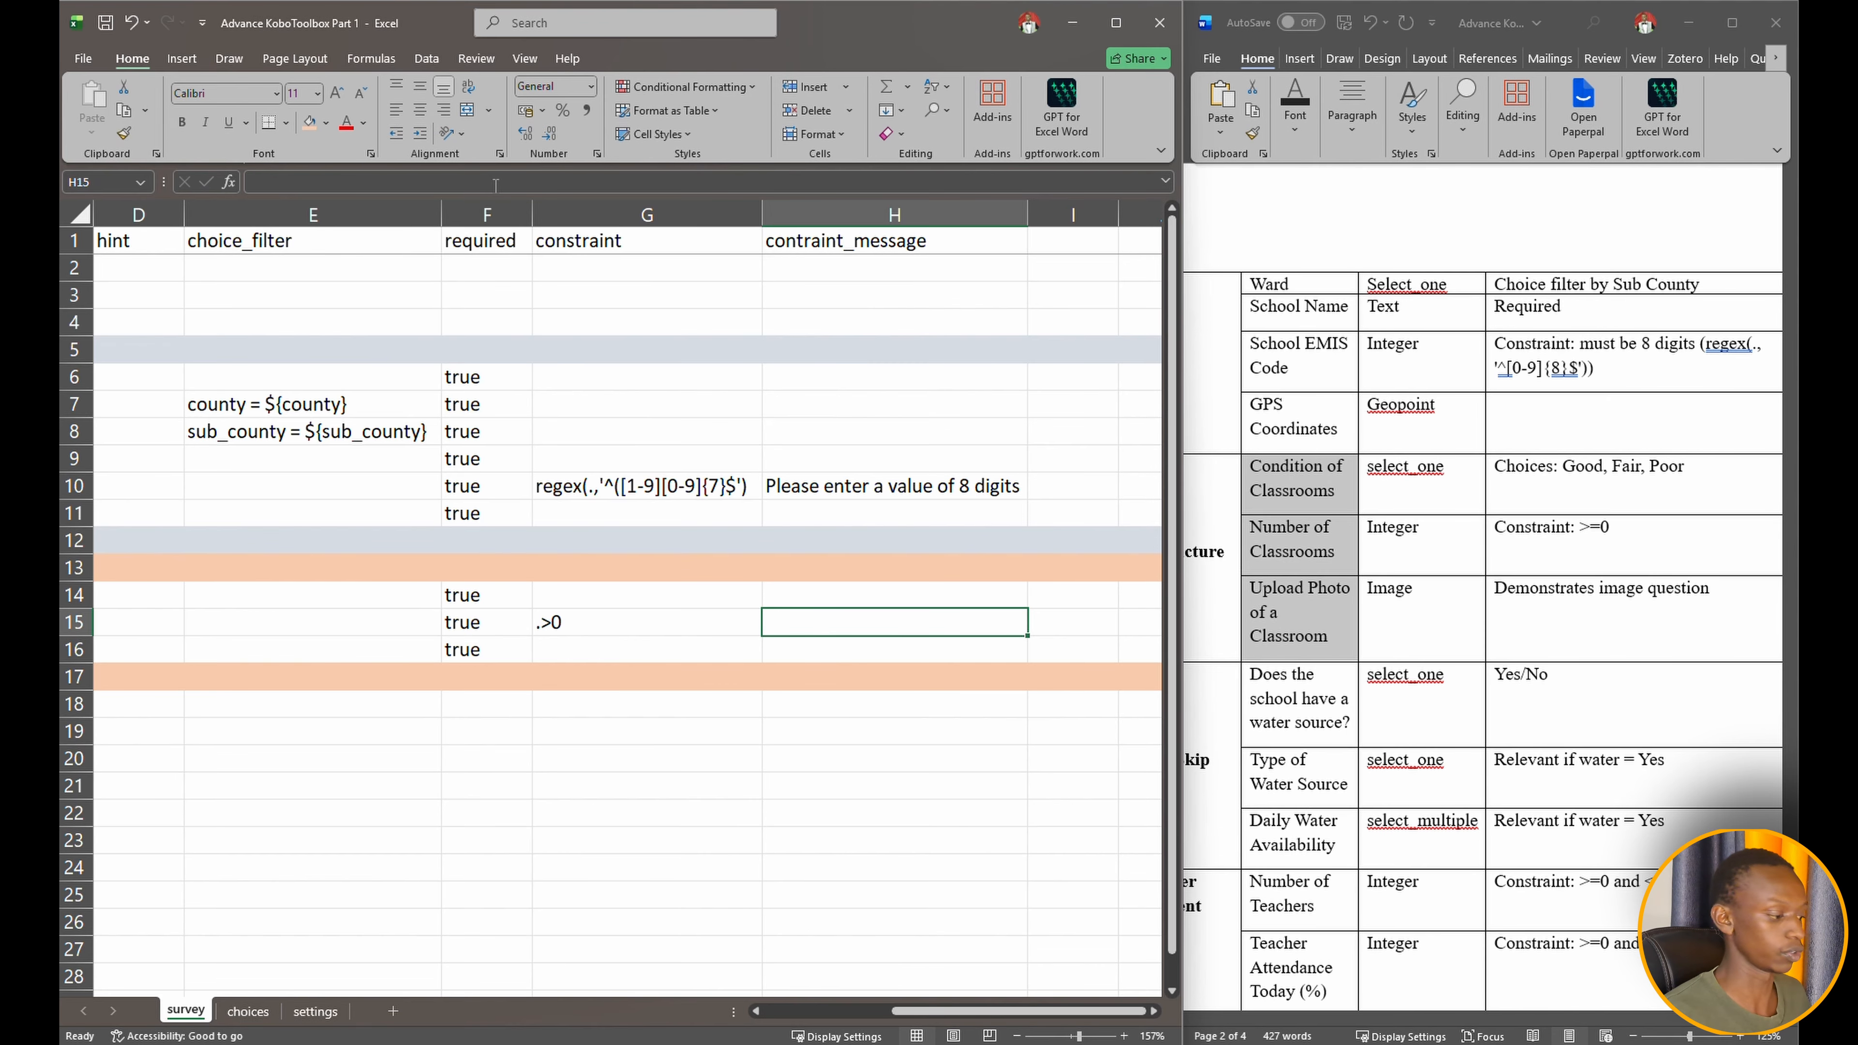
pyautogui.write('Accepts')
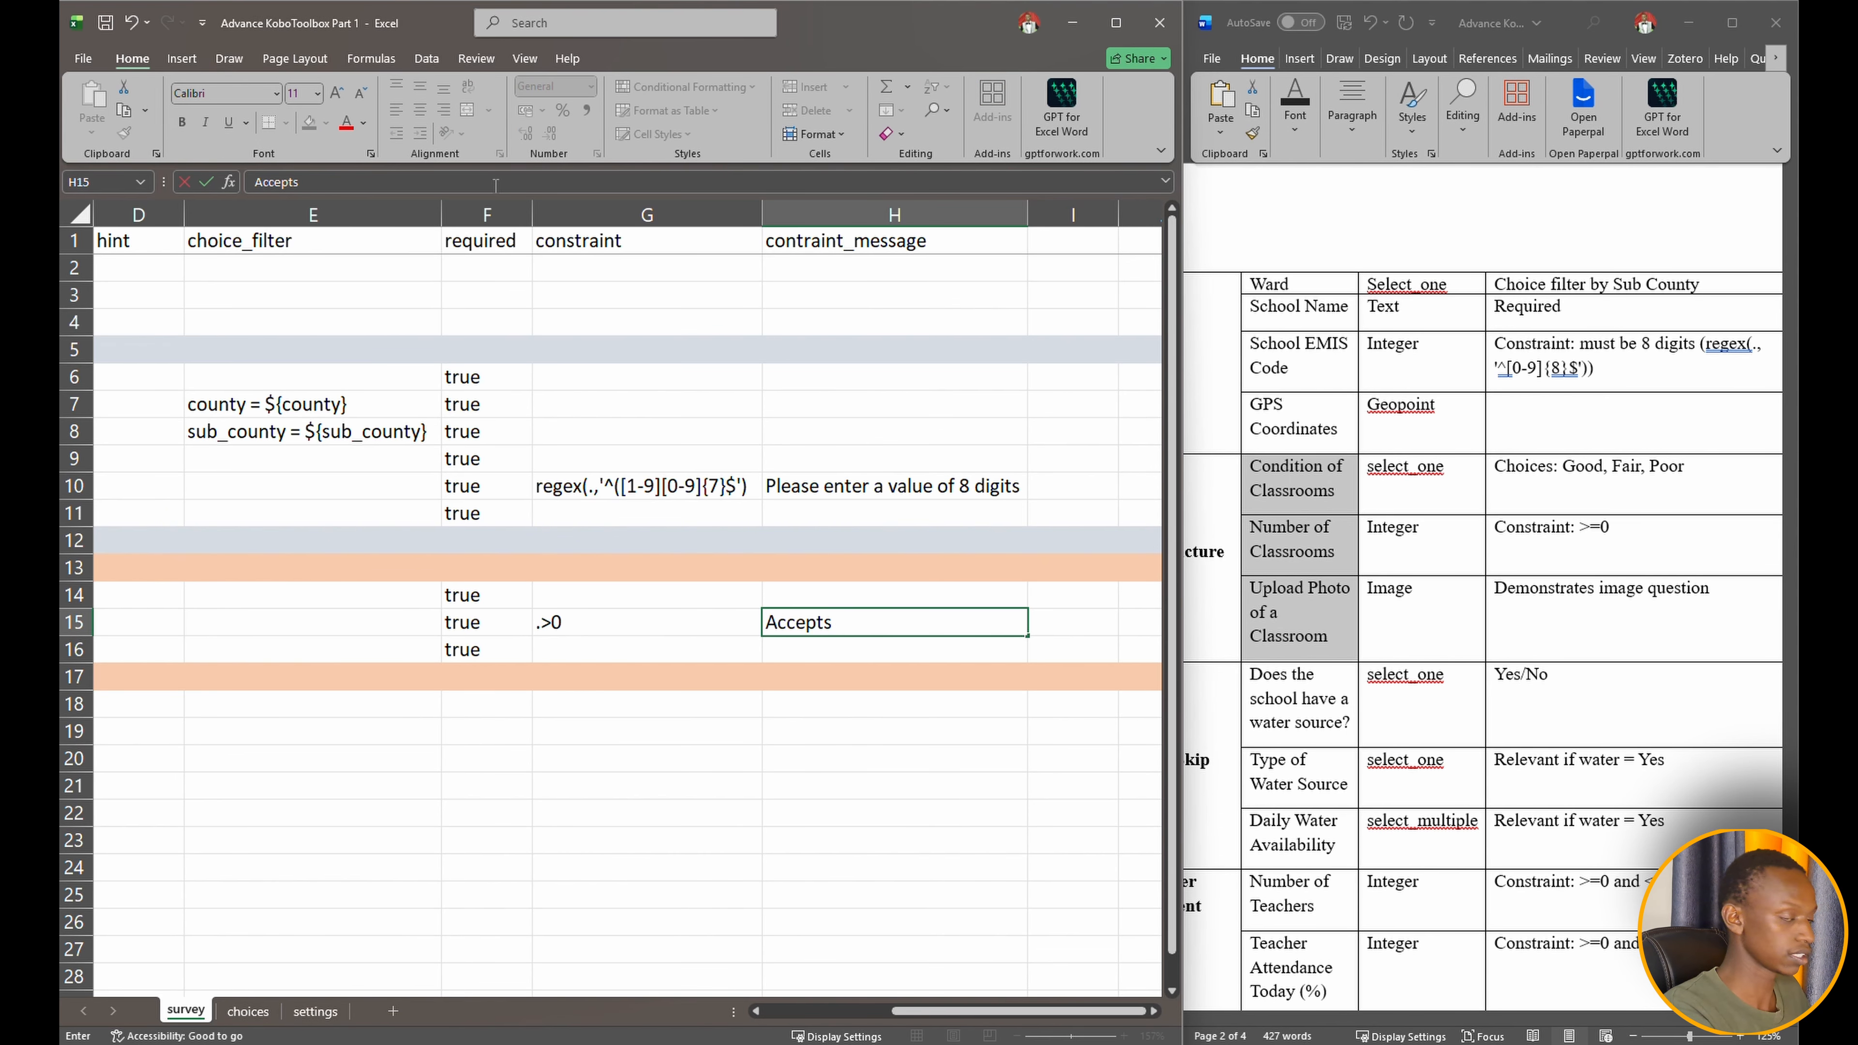
pyautogui.write(' only posi')
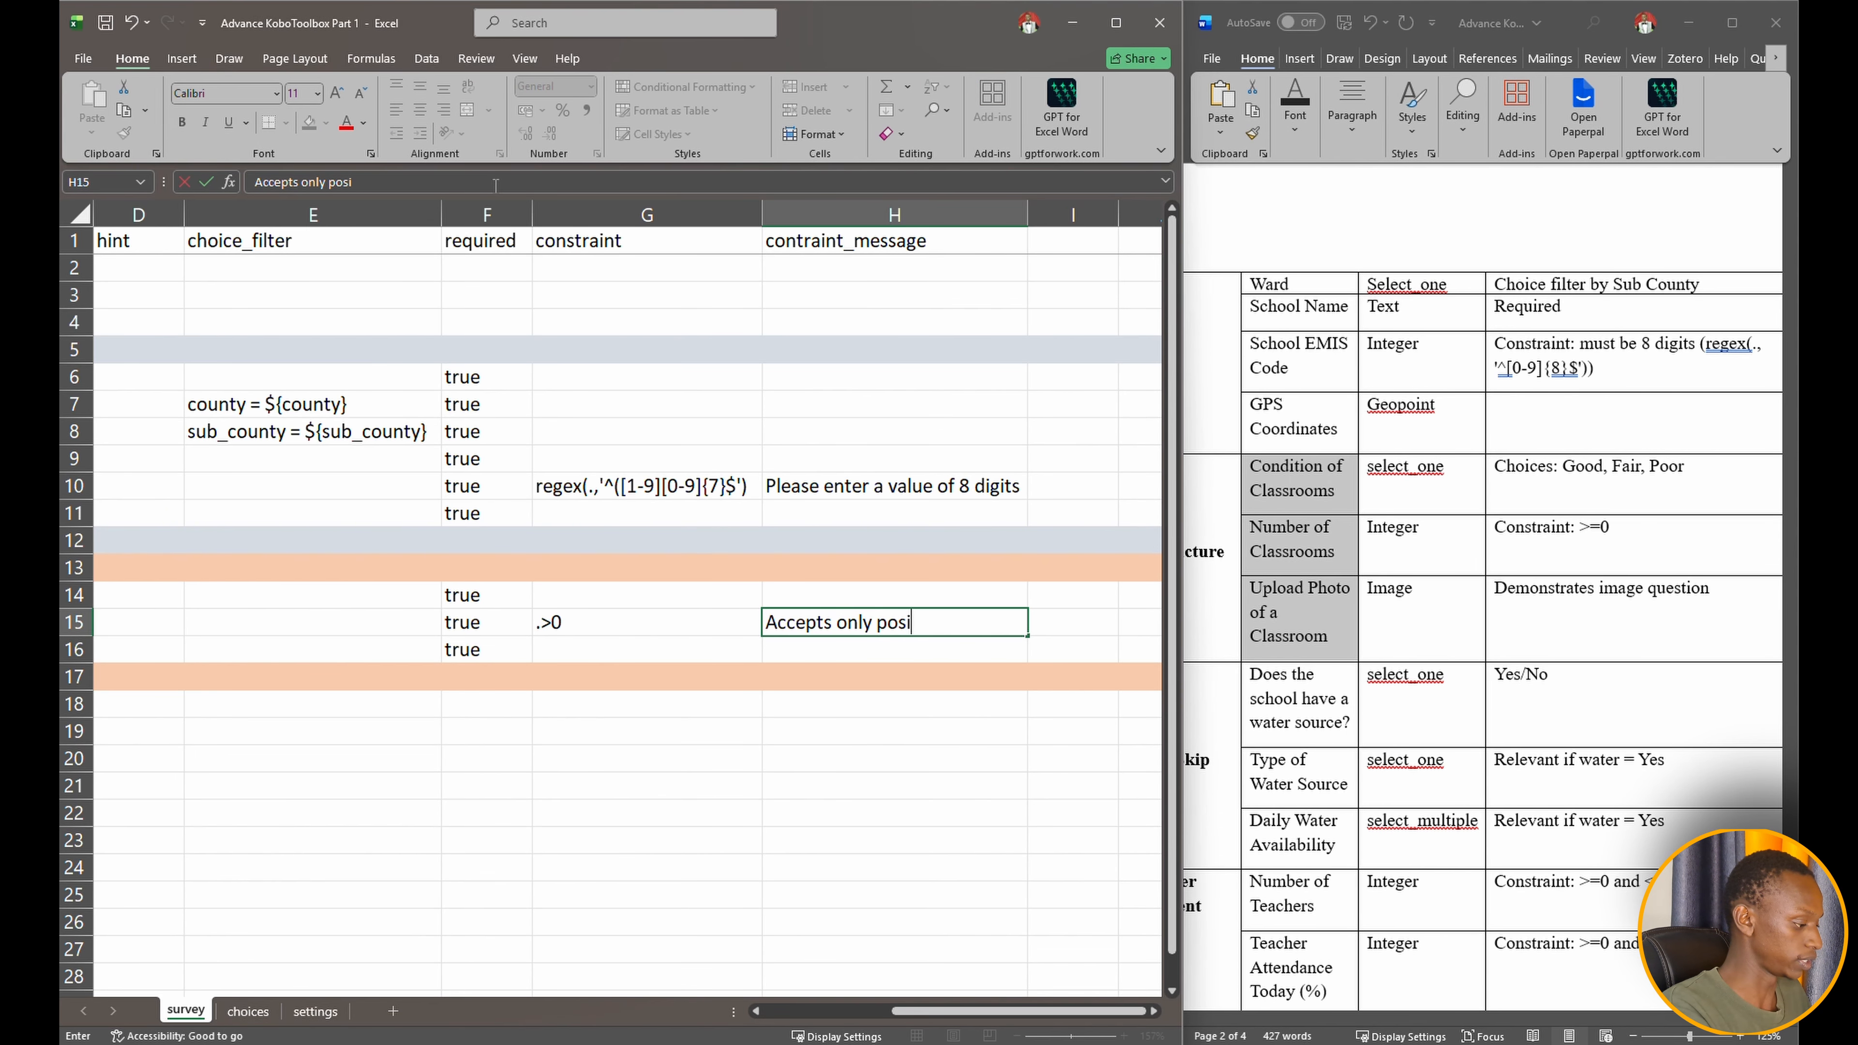
pyautogui.write('tive values')
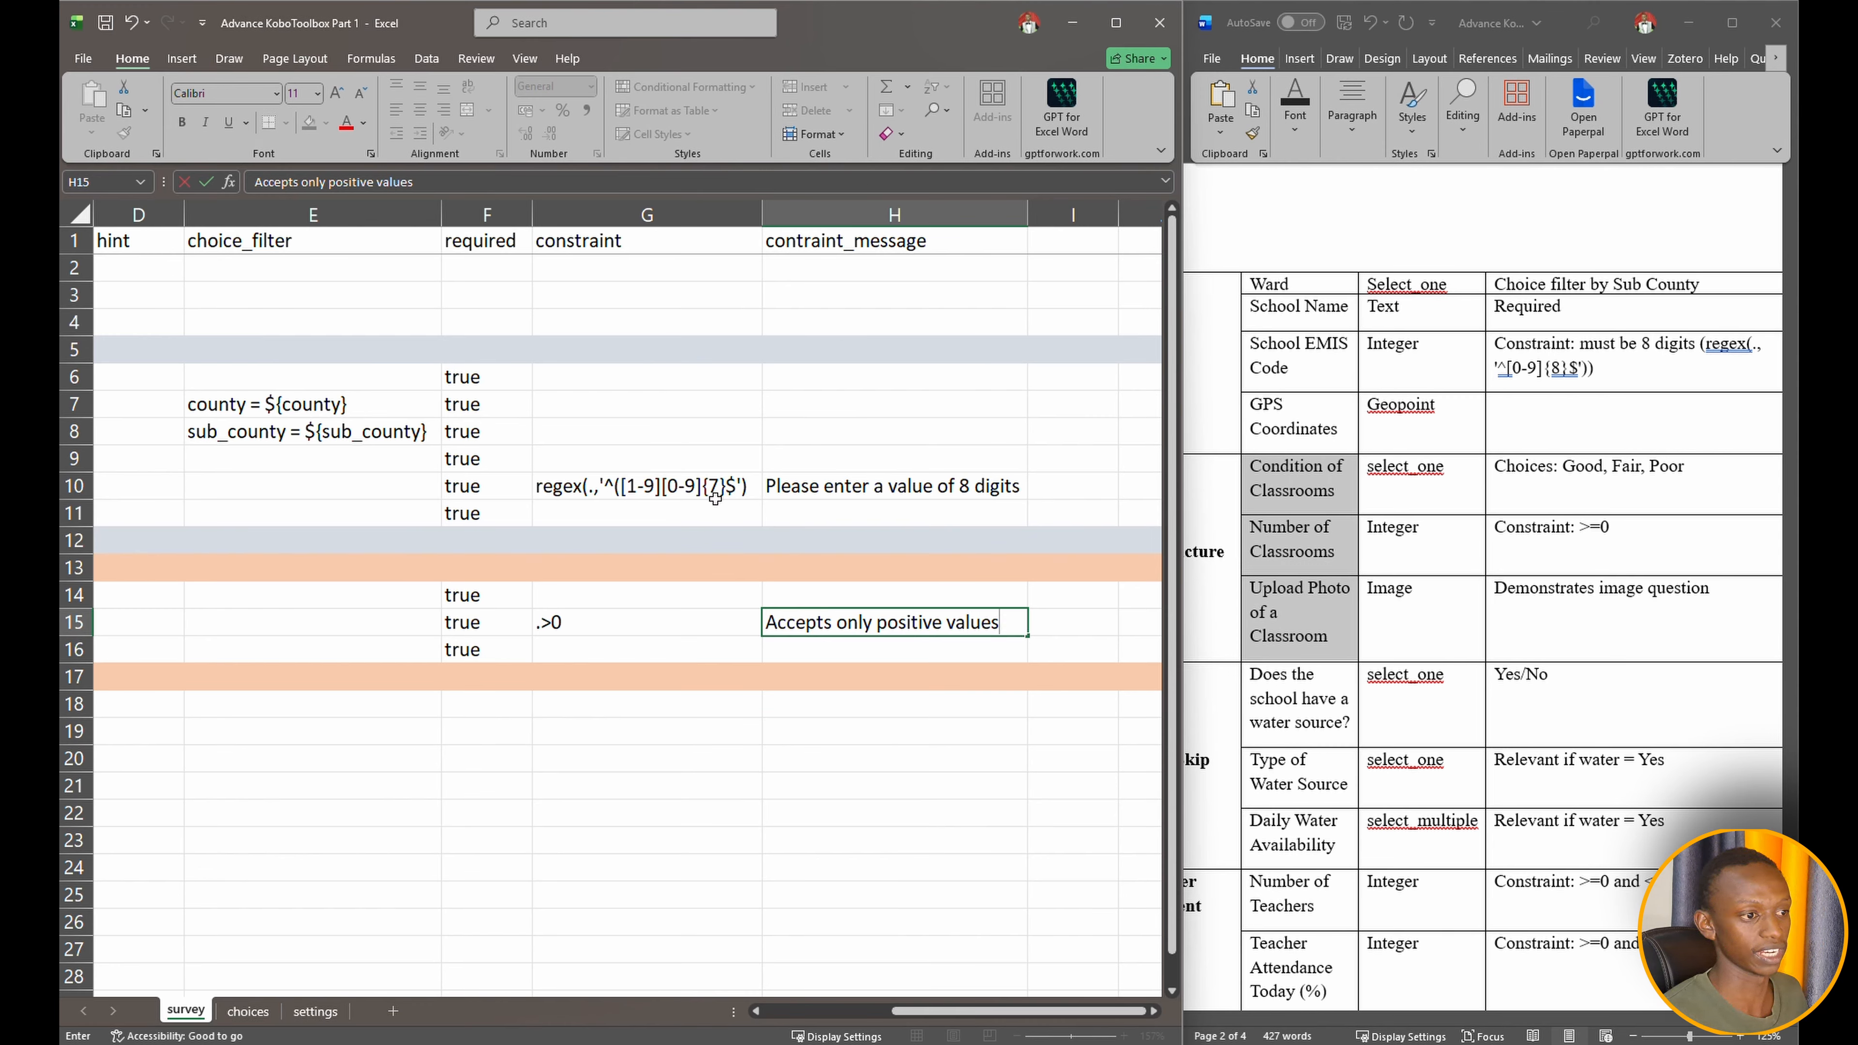
pyautogui.doubleClick(553, 623)
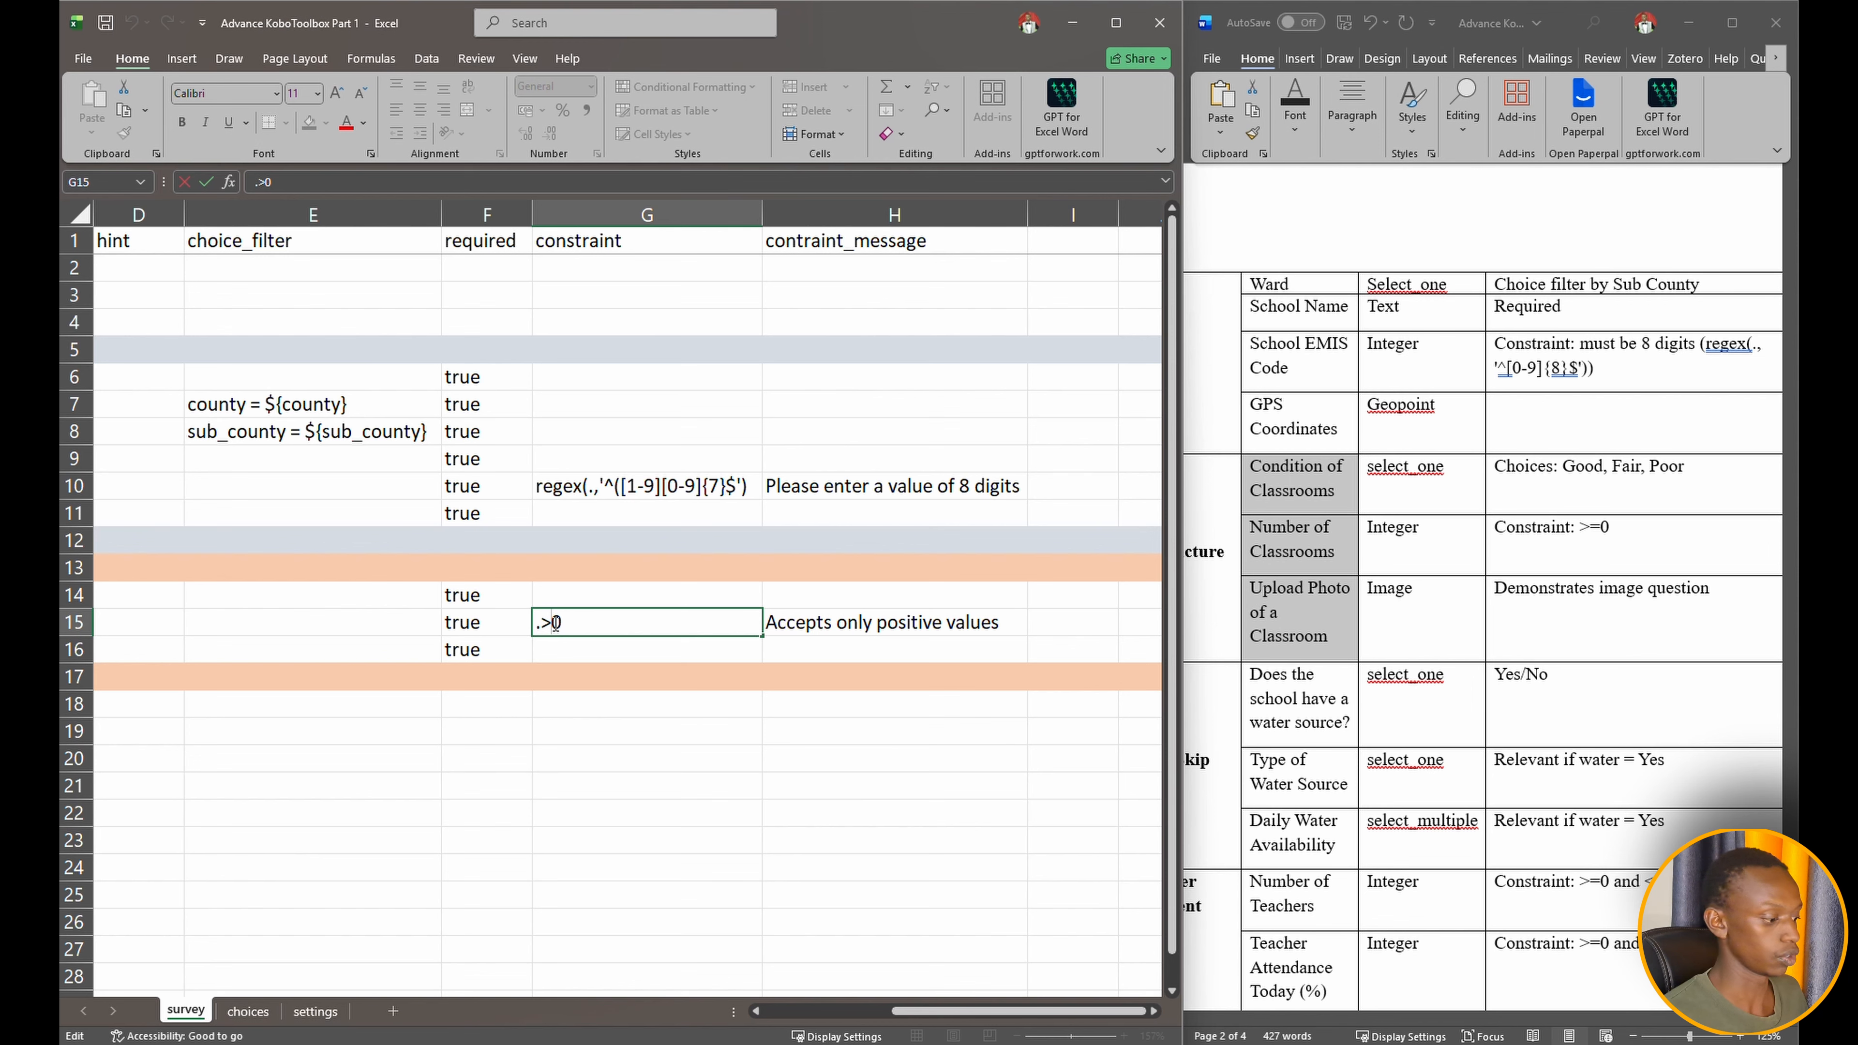
pyautogui.write('=')
pyautogui.press('Return')
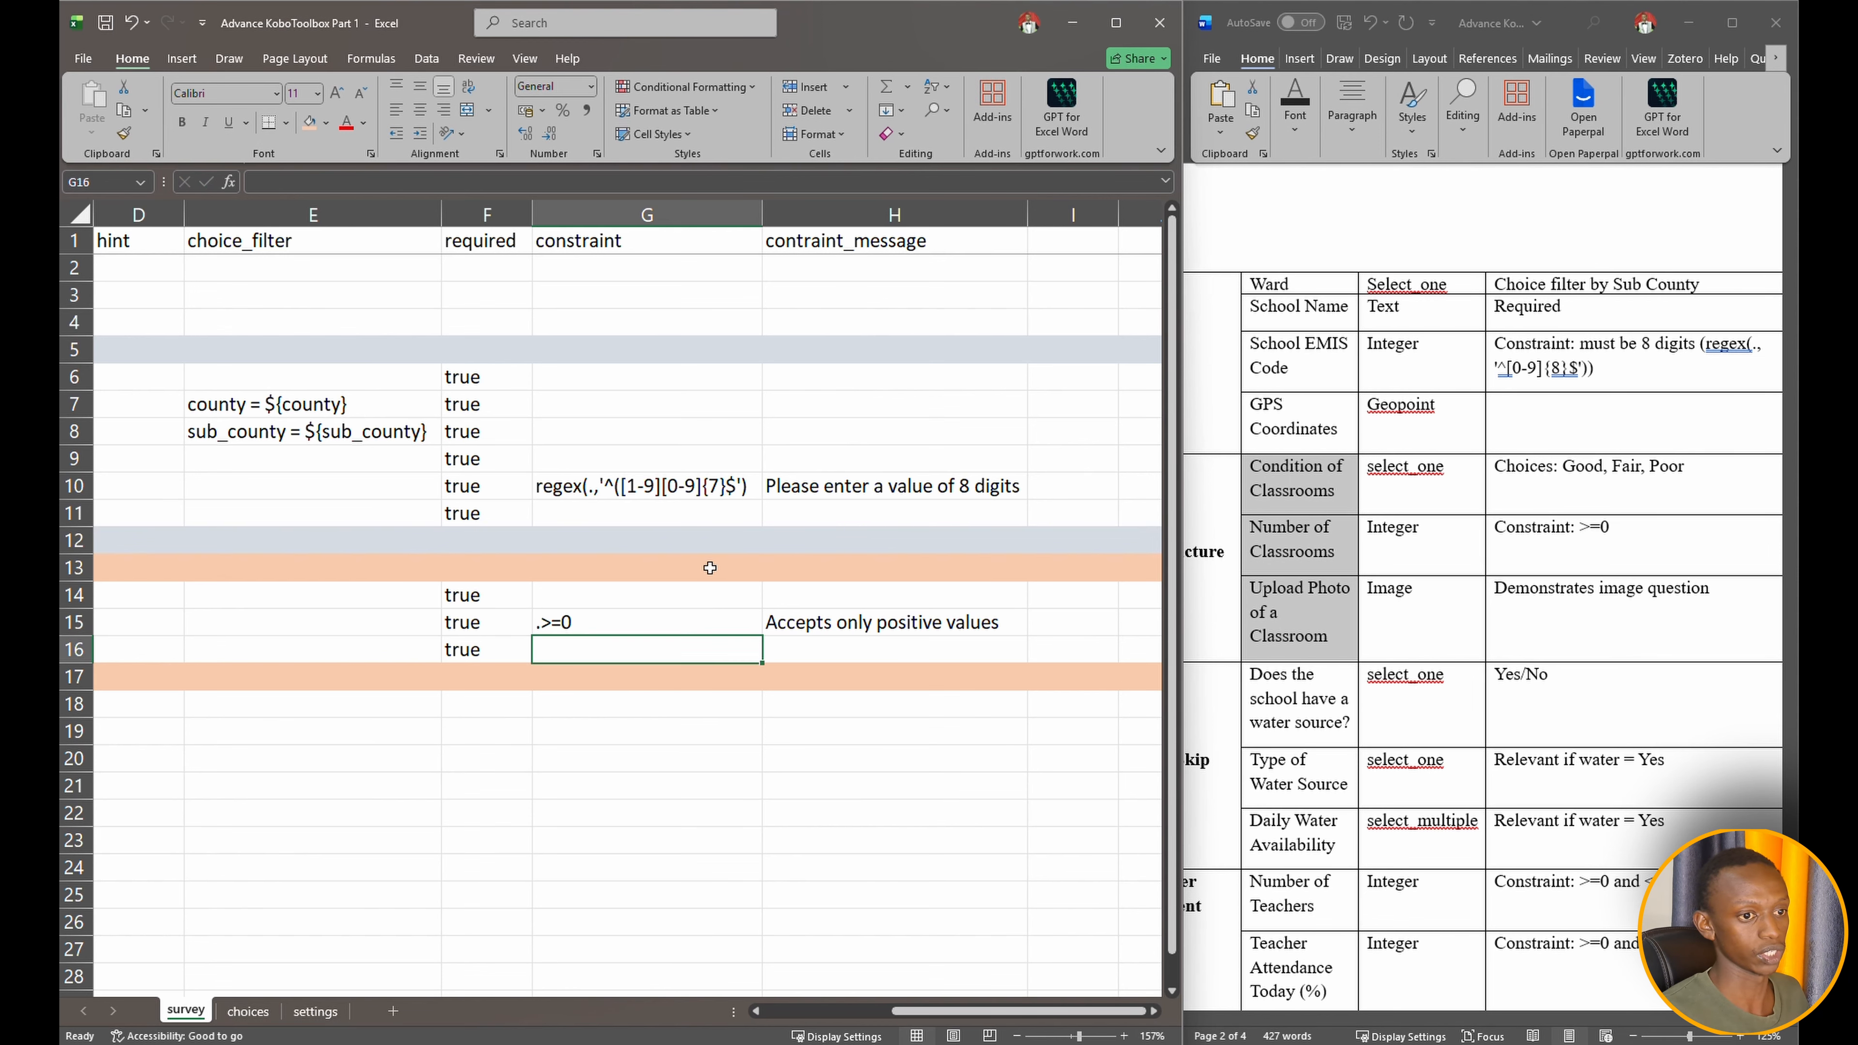
# Change the Number of Classrooms constraint in G15 to .>=1.
pyautogui.press('Up')
pyautogui.press('Left')
pyautogui.press('Left')
pyautogui.press('Left')
pyautogui.press('Left')
pyautogui.press('Left')
pyautogui.press('Left')
pyautogui.press('Down')
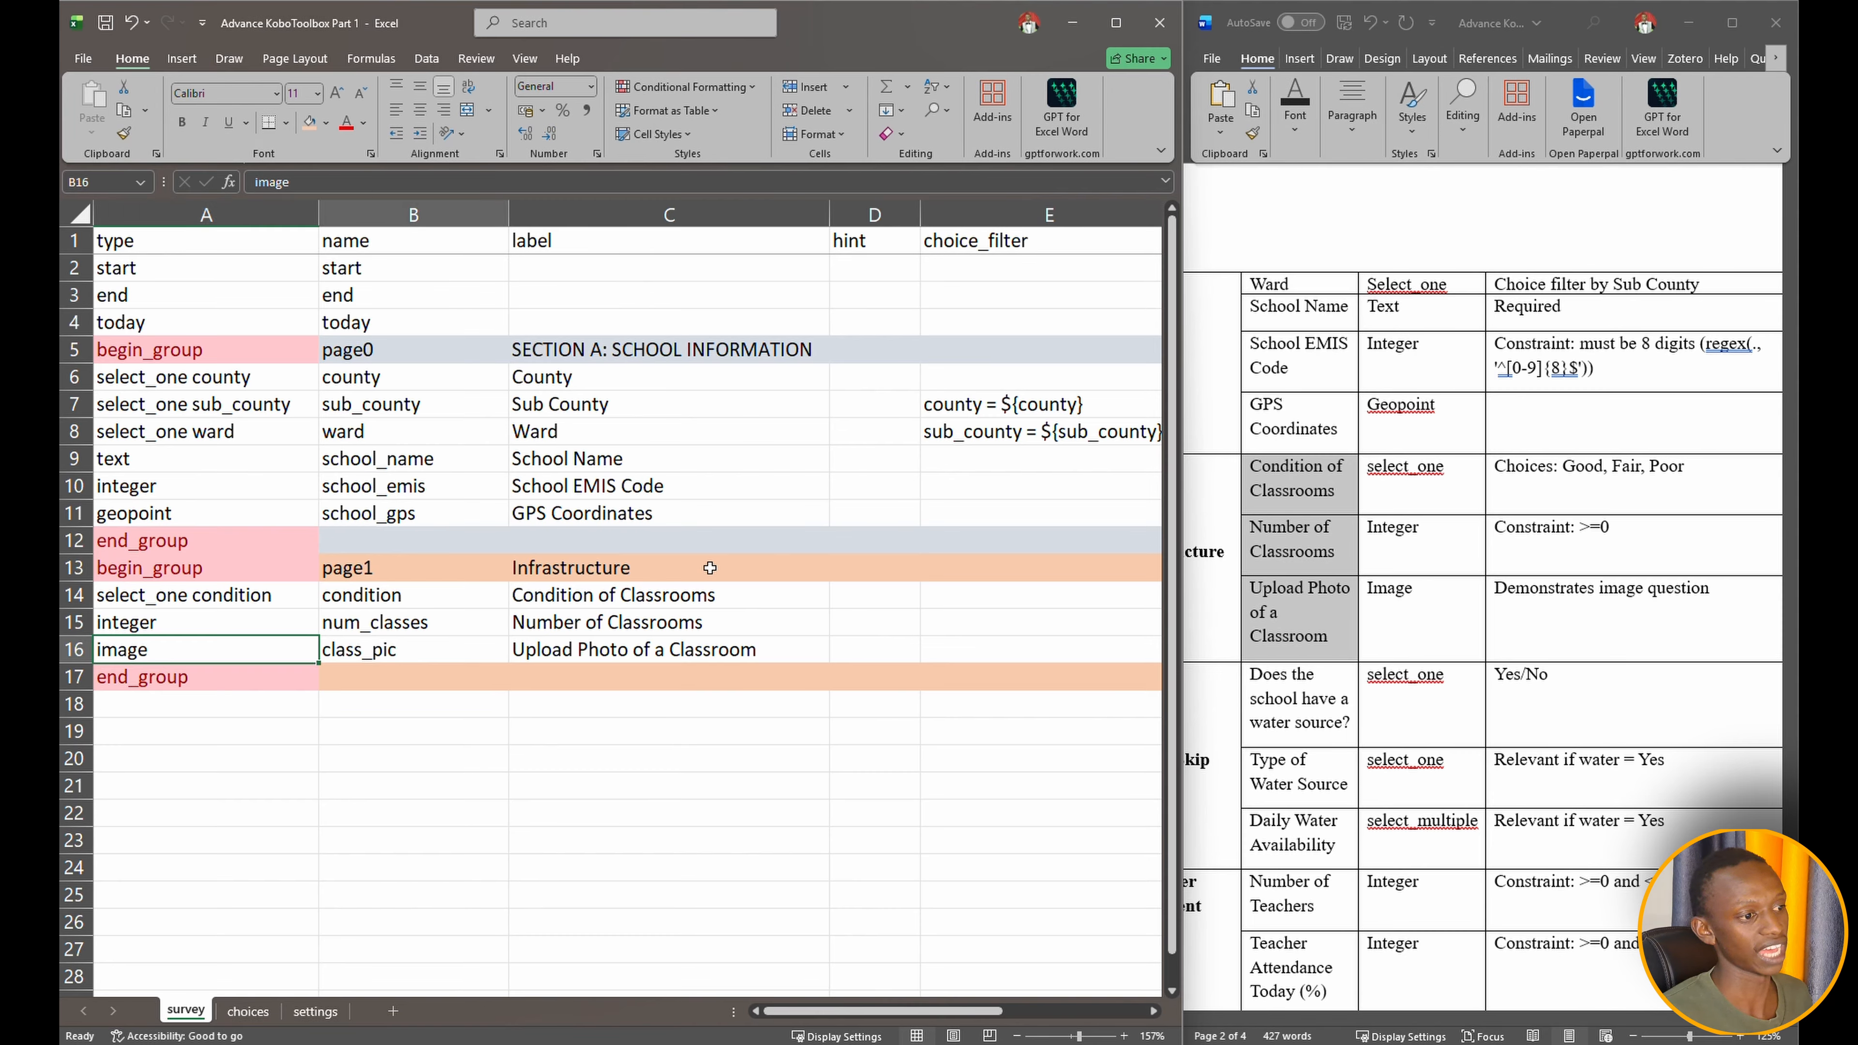
pyautogui.press('Right')
pyautogui.press('Right')
pyautogui.press('Left')
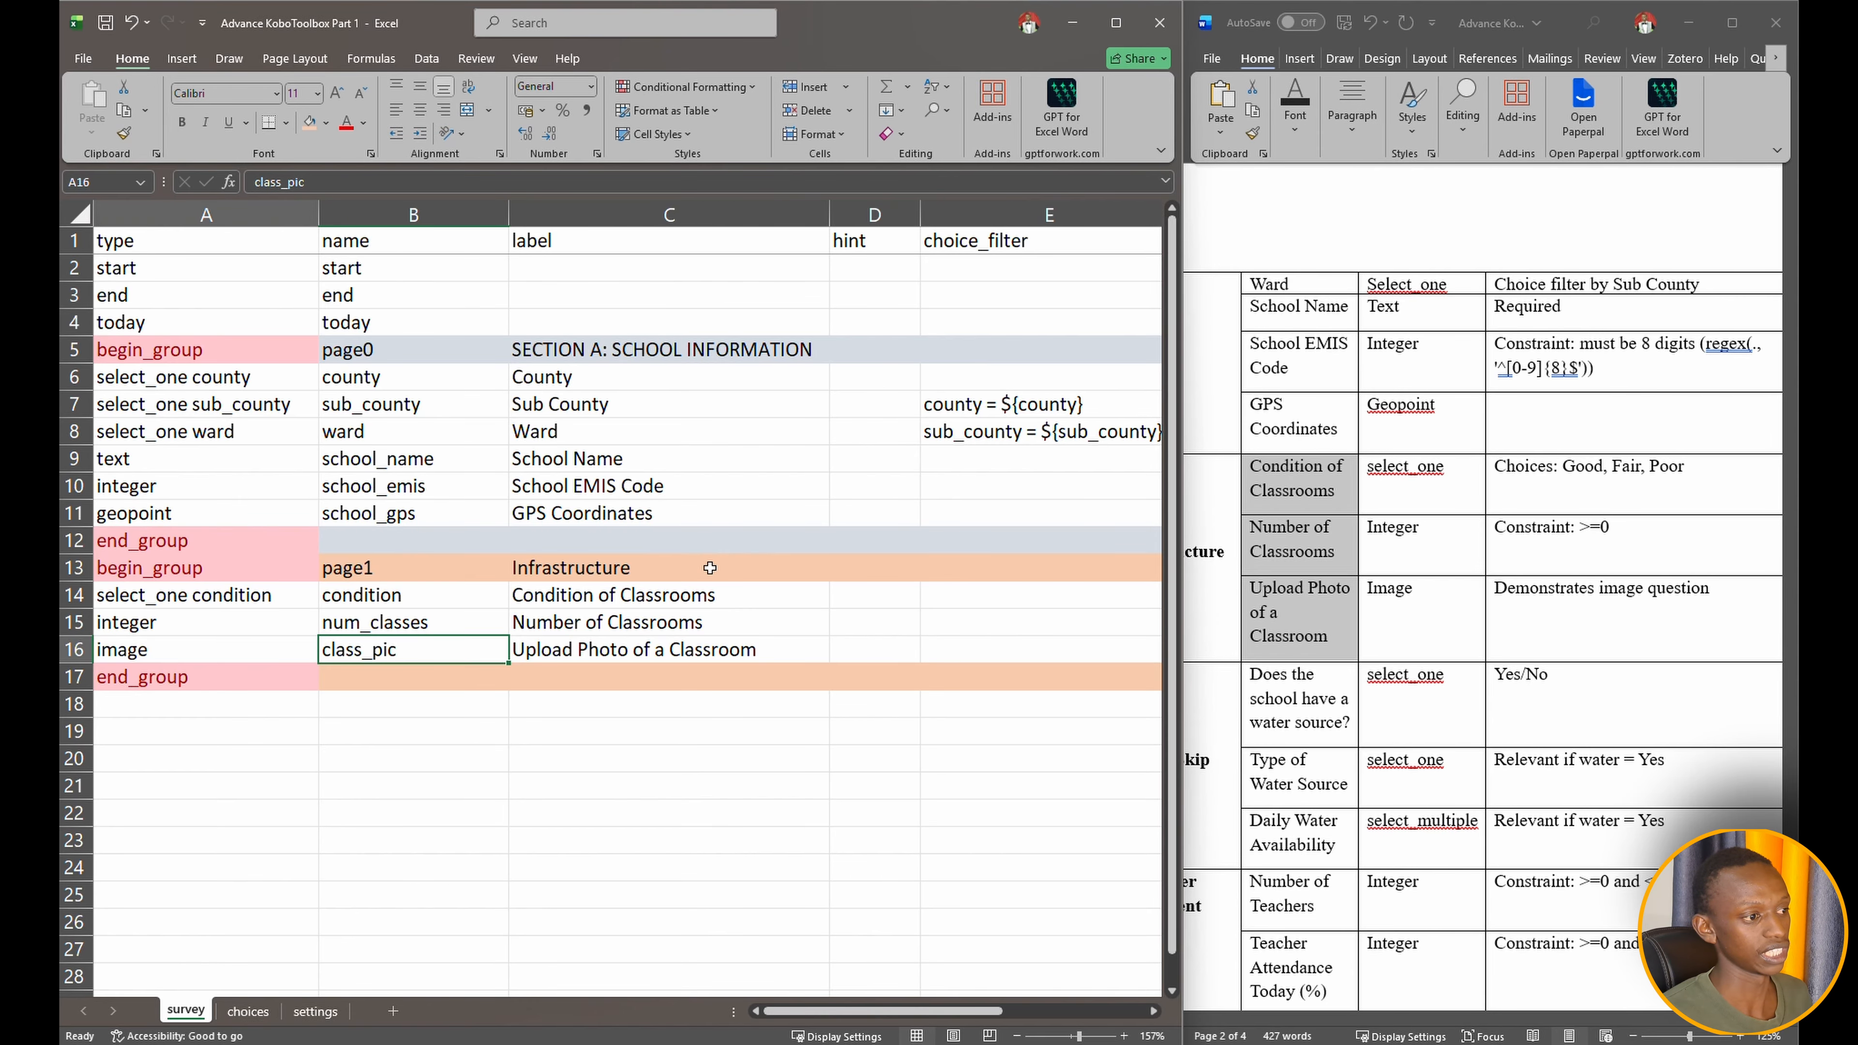
pyautogui.press('Left')
pyautogui.press('Right')
pyautogui.press('Up')
pyautogui.press('Left')
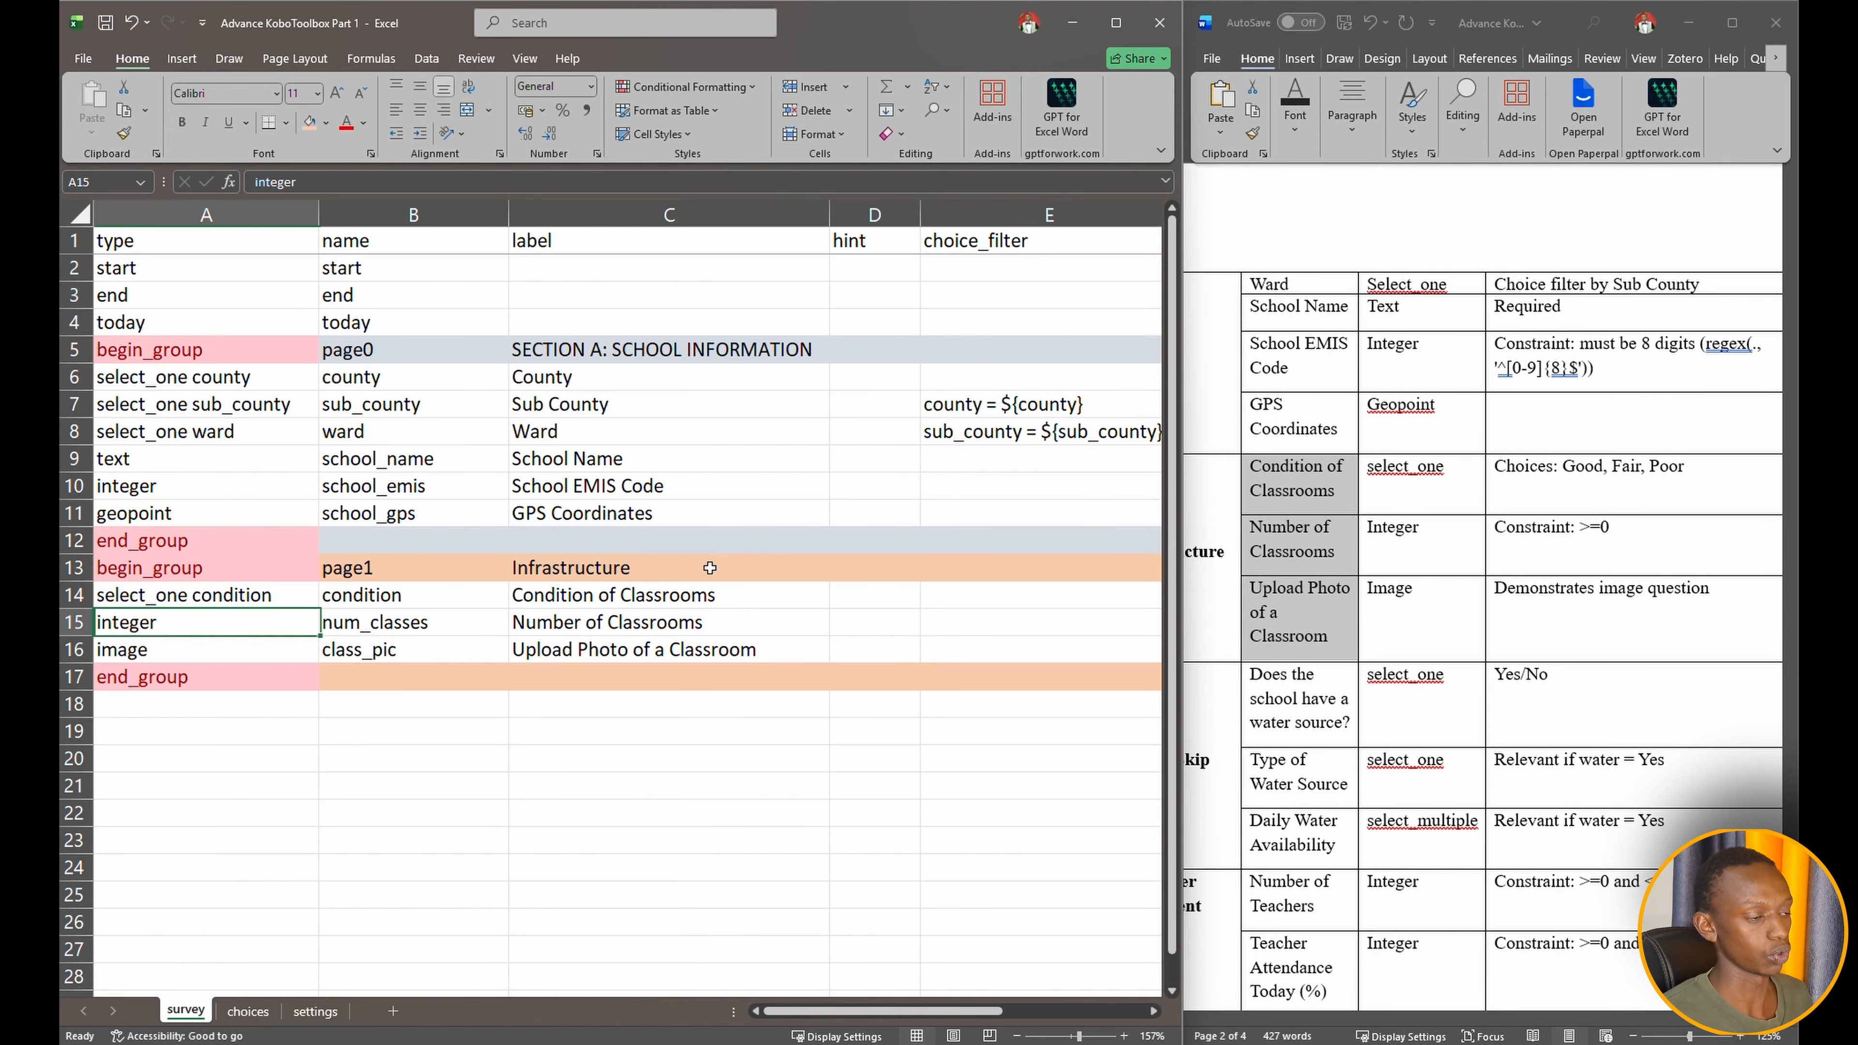
pyautogui.hscroll(5, 925, 618)
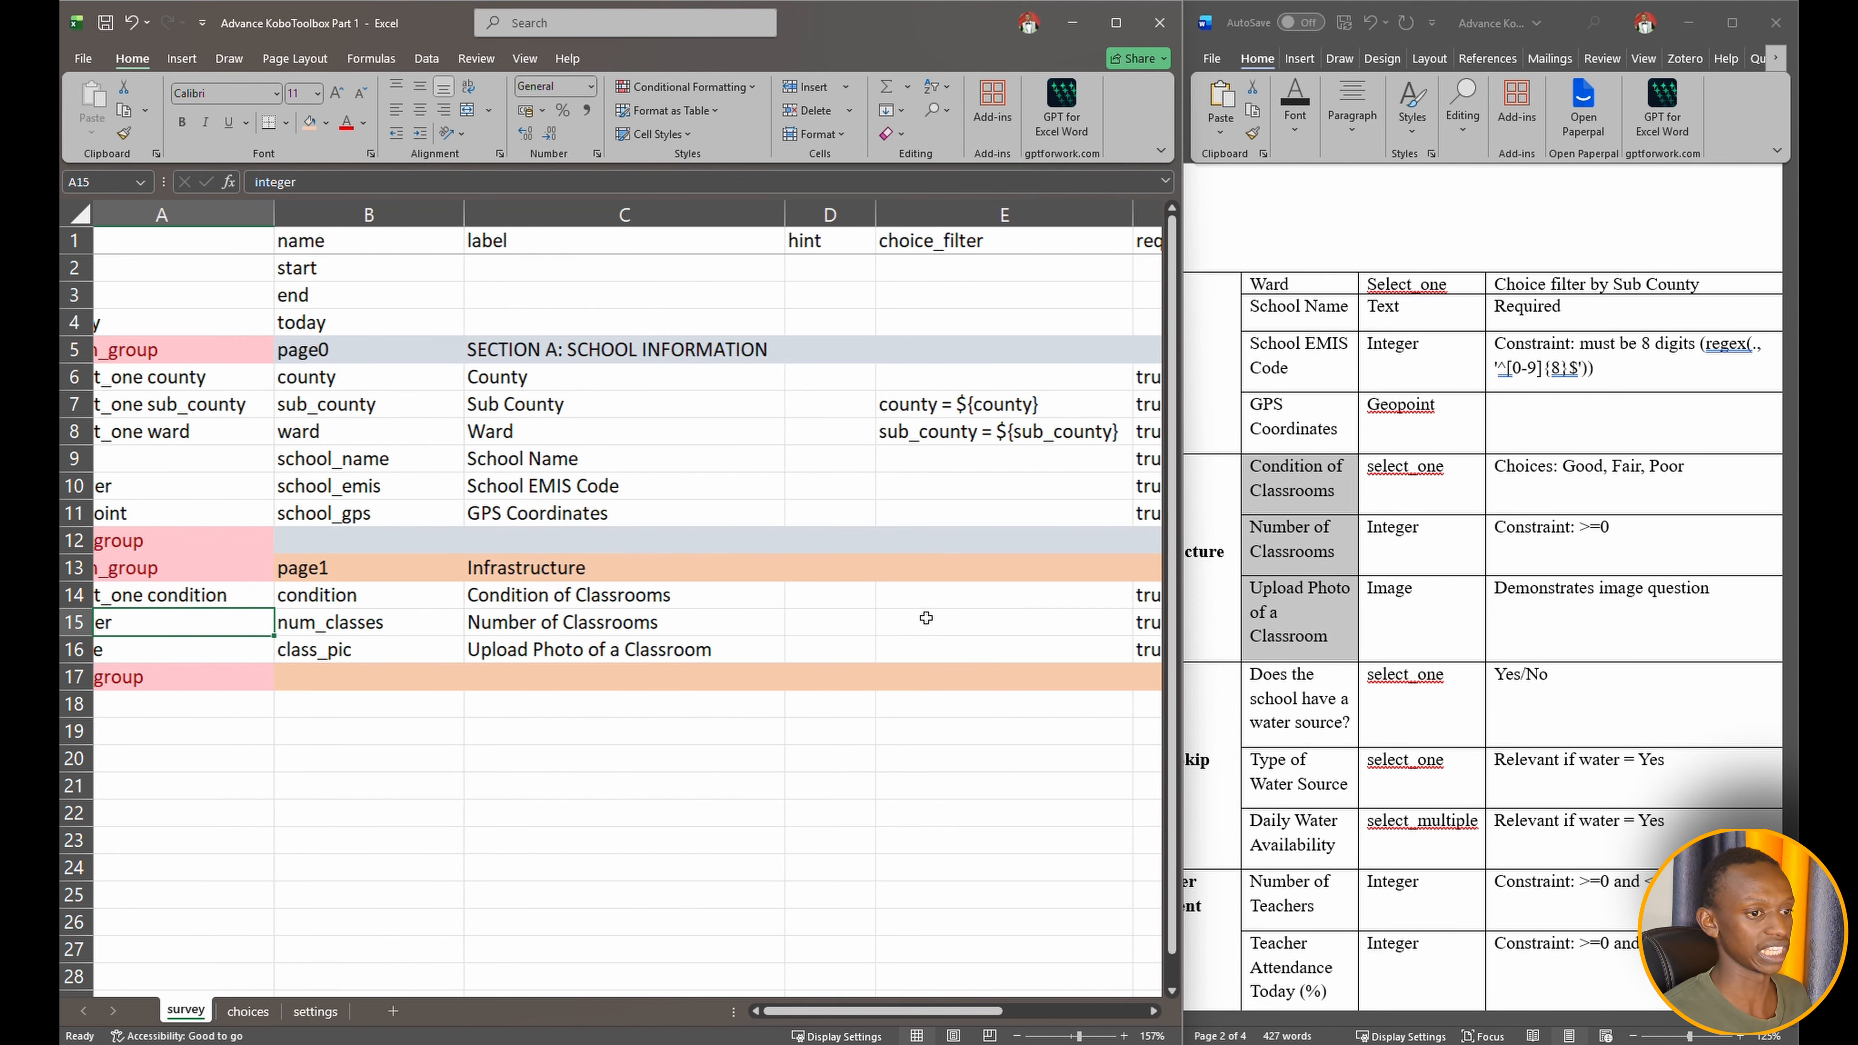
pyautogui.doubleClick(888, 622)
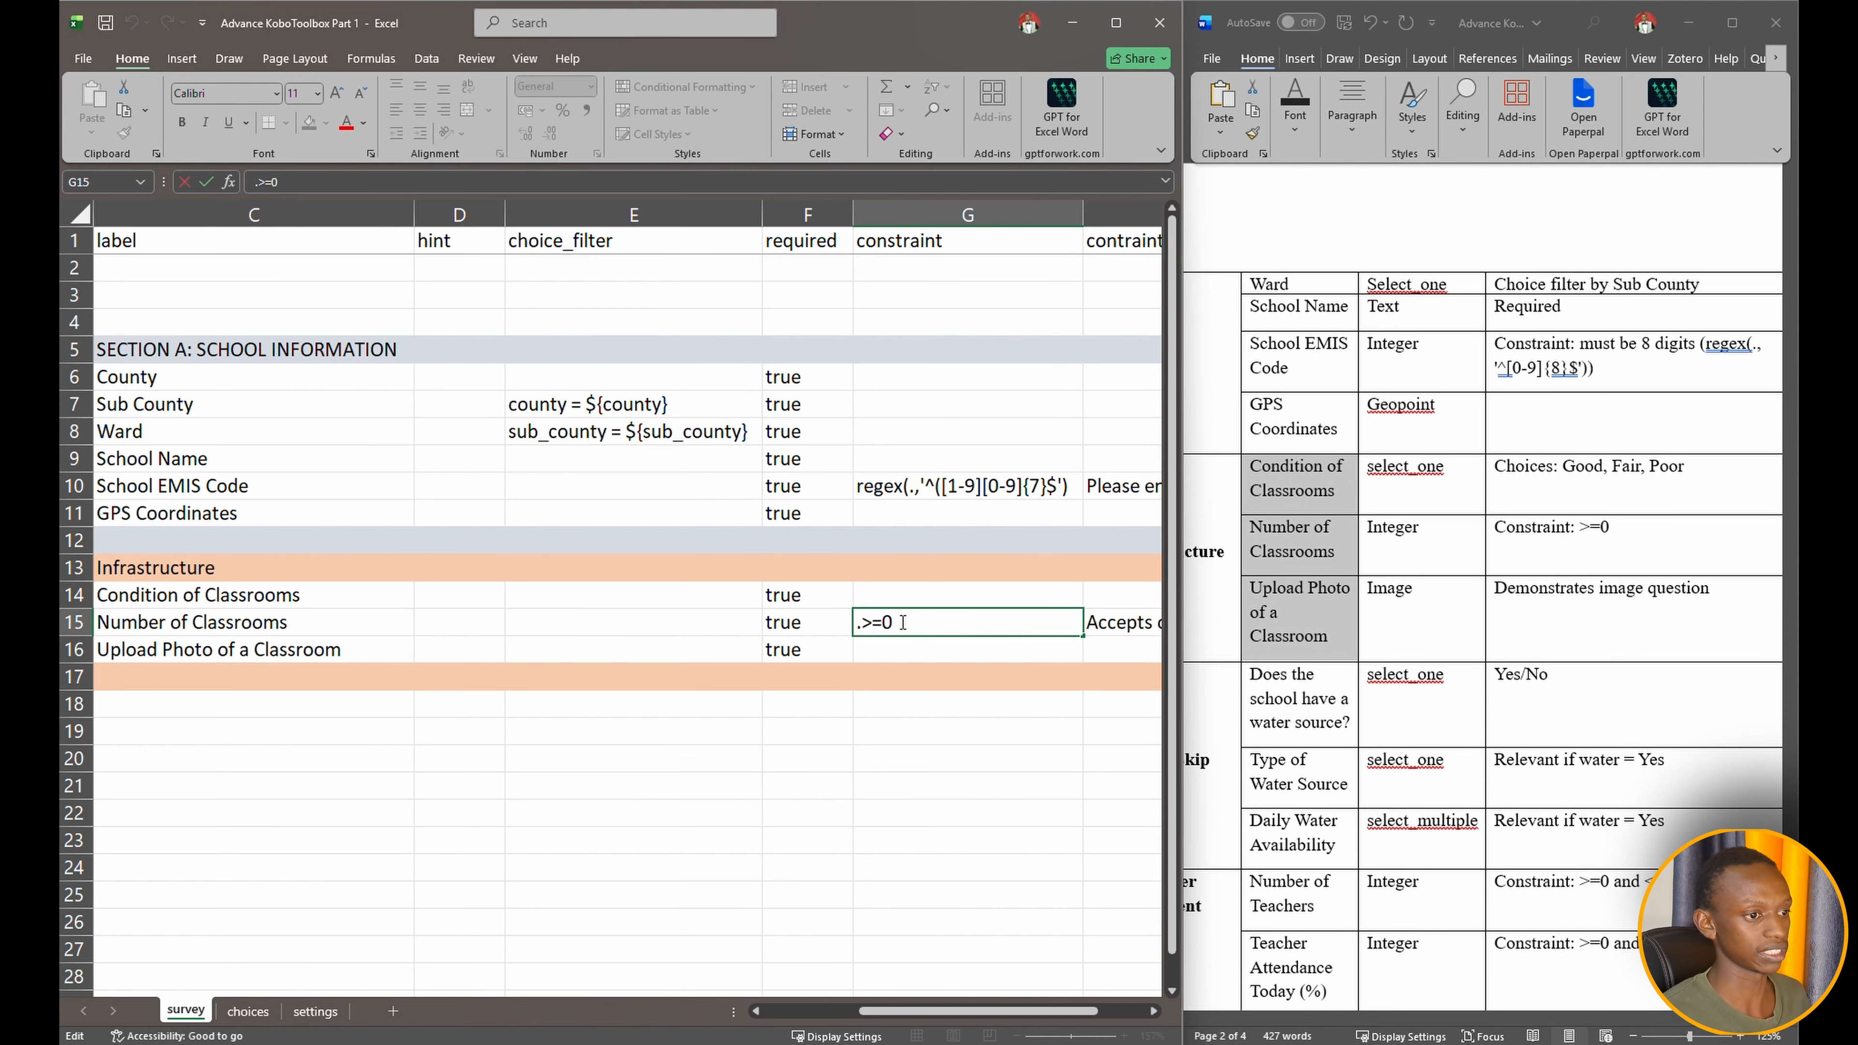
pyautogui.press('BackSpace')
pyautogui.write('1')
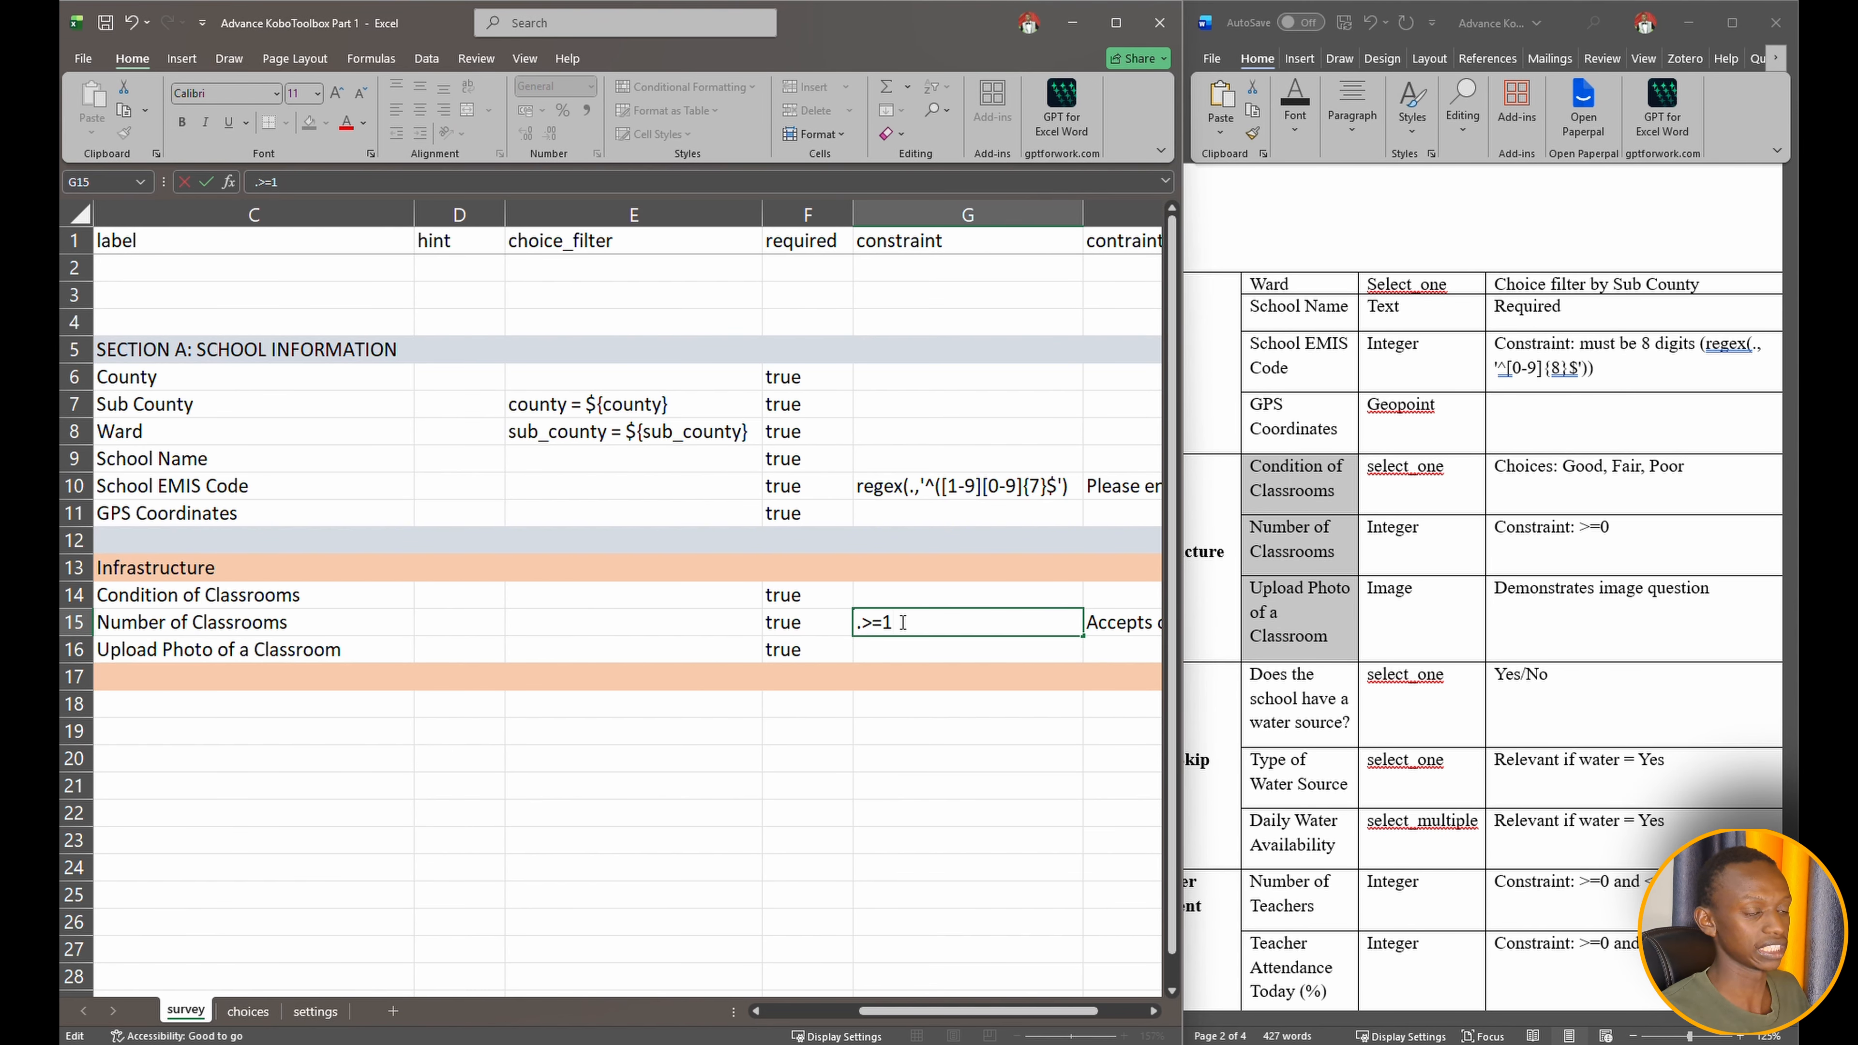
pyautogui.hscroll(3, 918, 641)
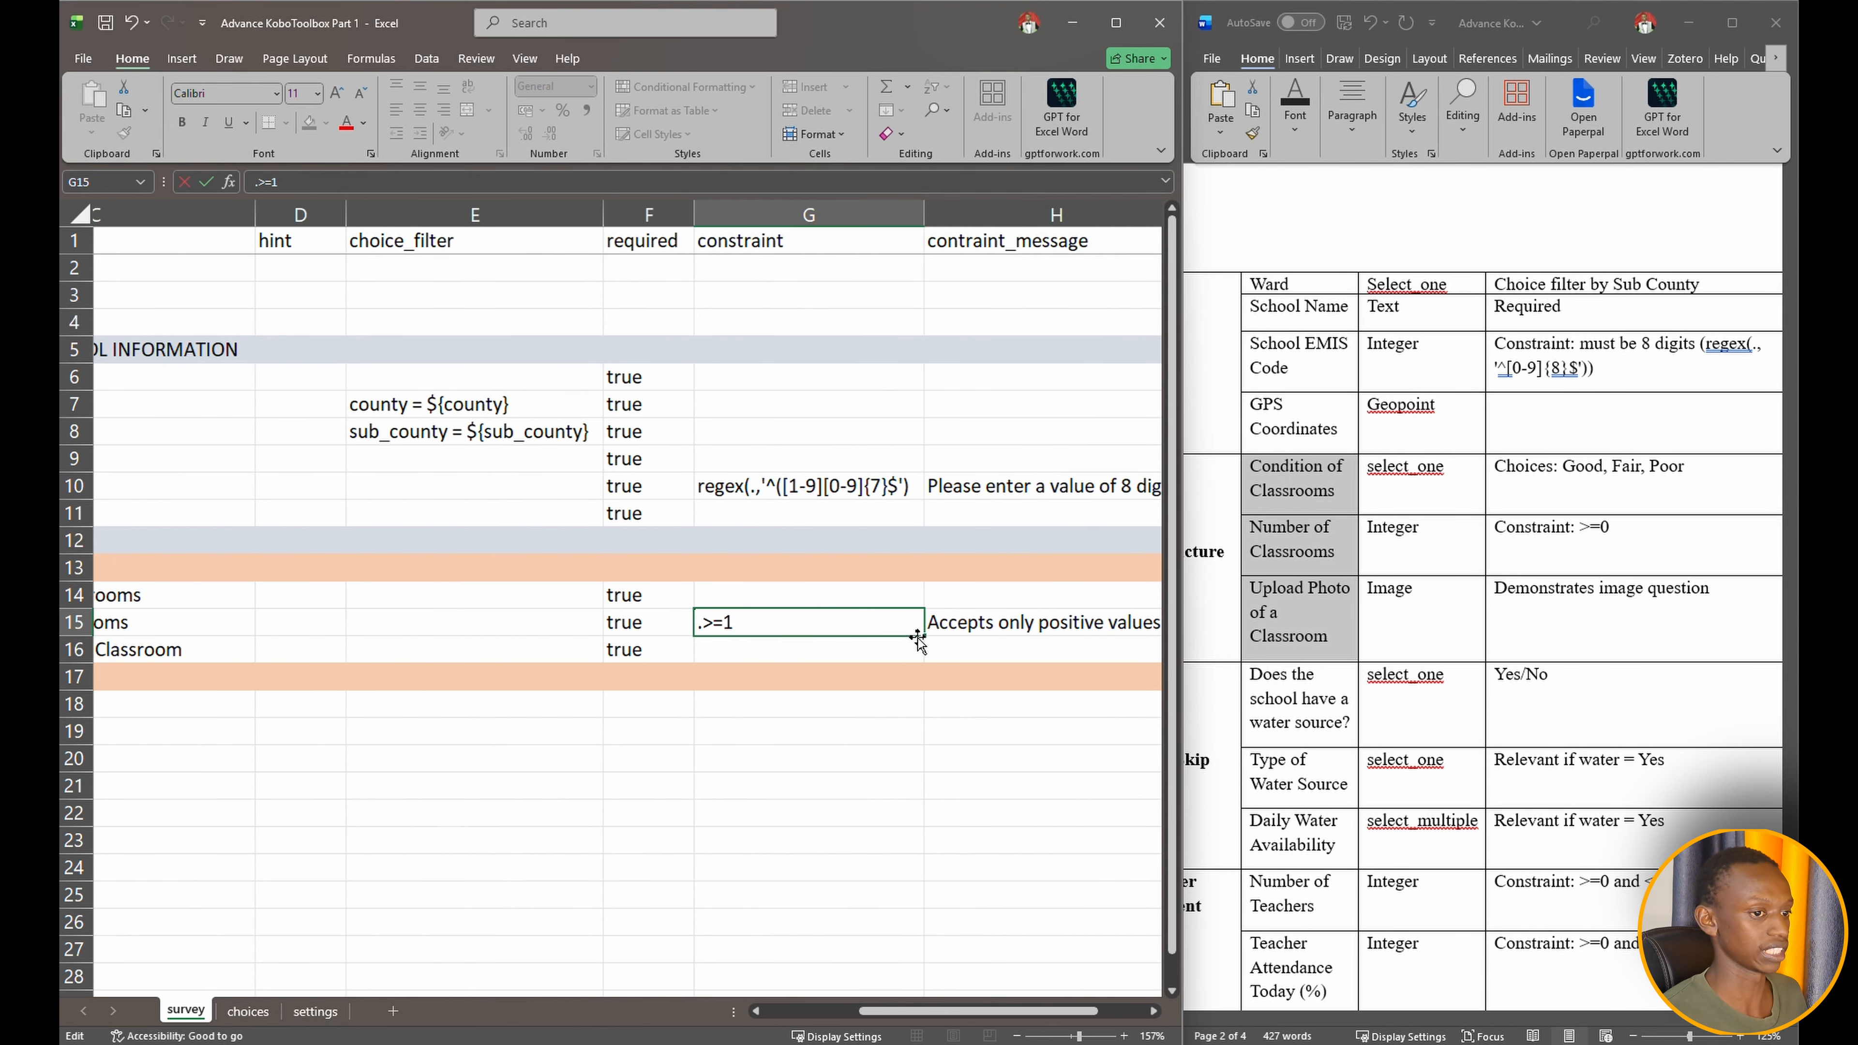
pyautogui.hotkey('ctrl', 'Return')
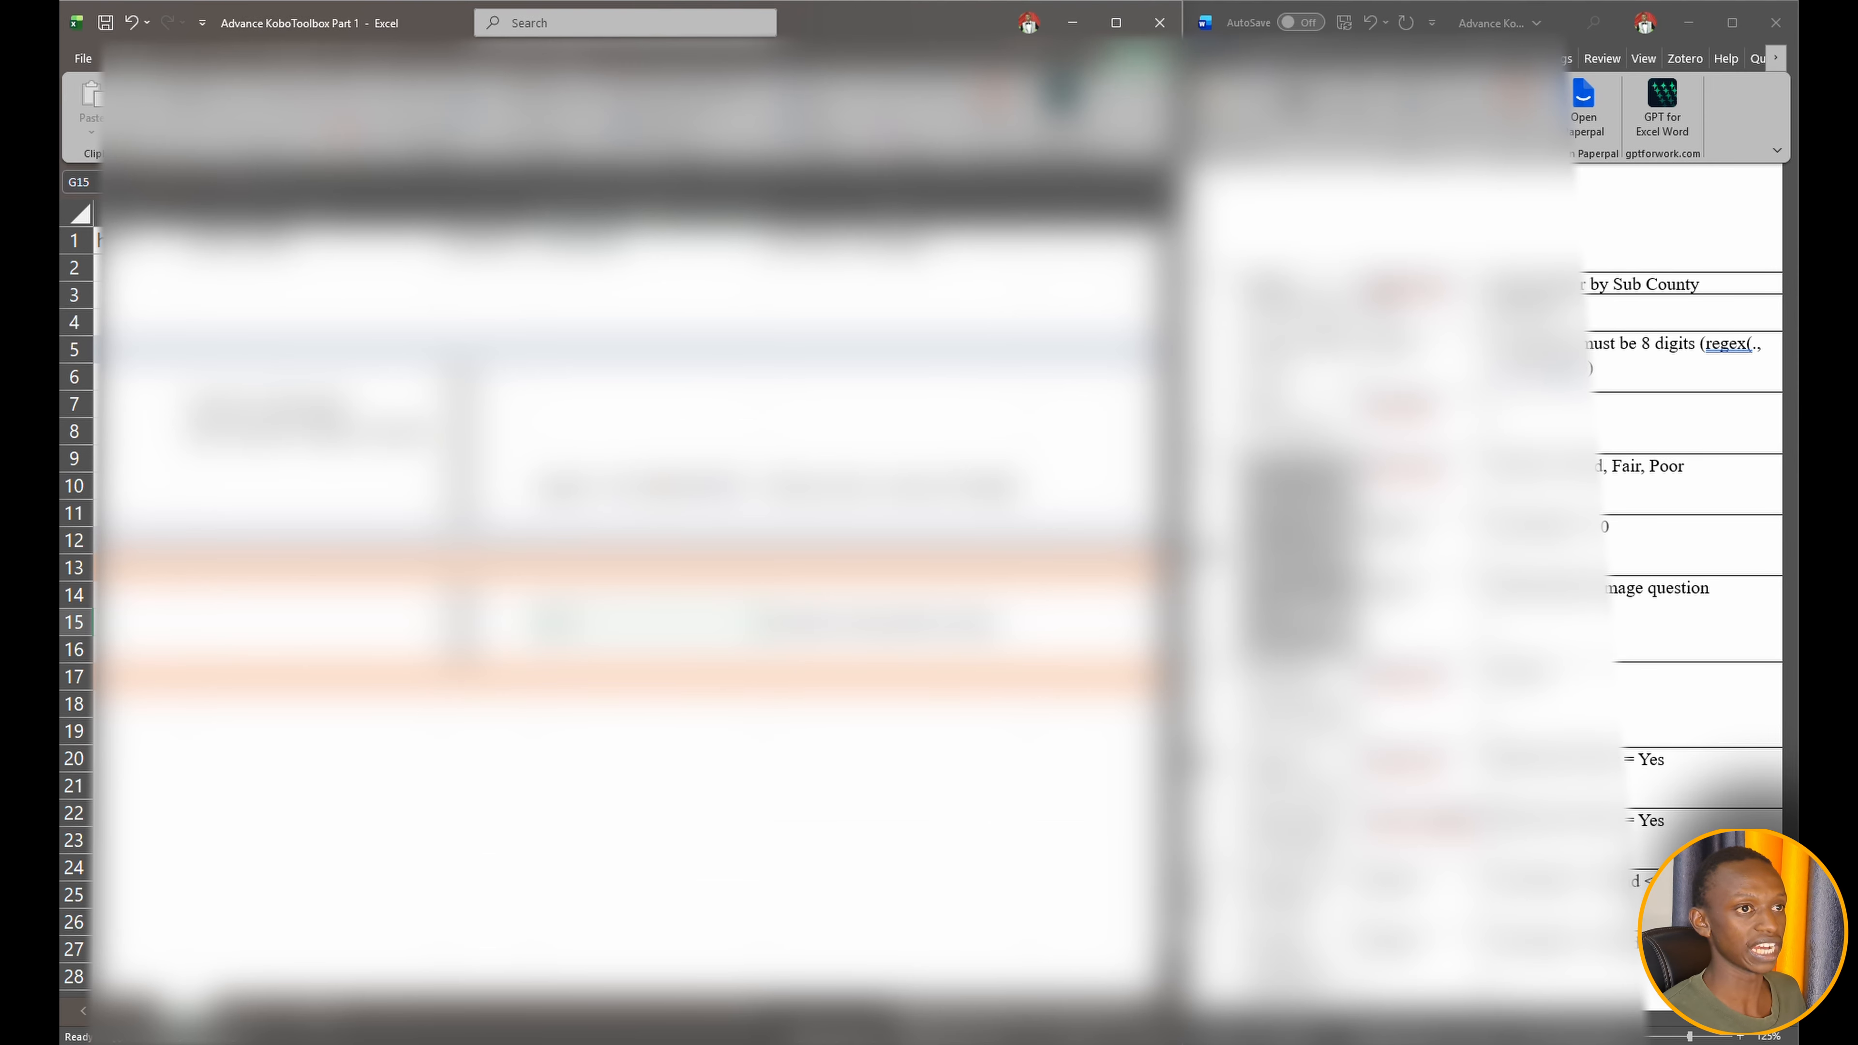
# Convert the updated XLSForm in ODK XLSForm Online and review the row 16 max-pixels warning.
pyautogui.click(1159, 23)
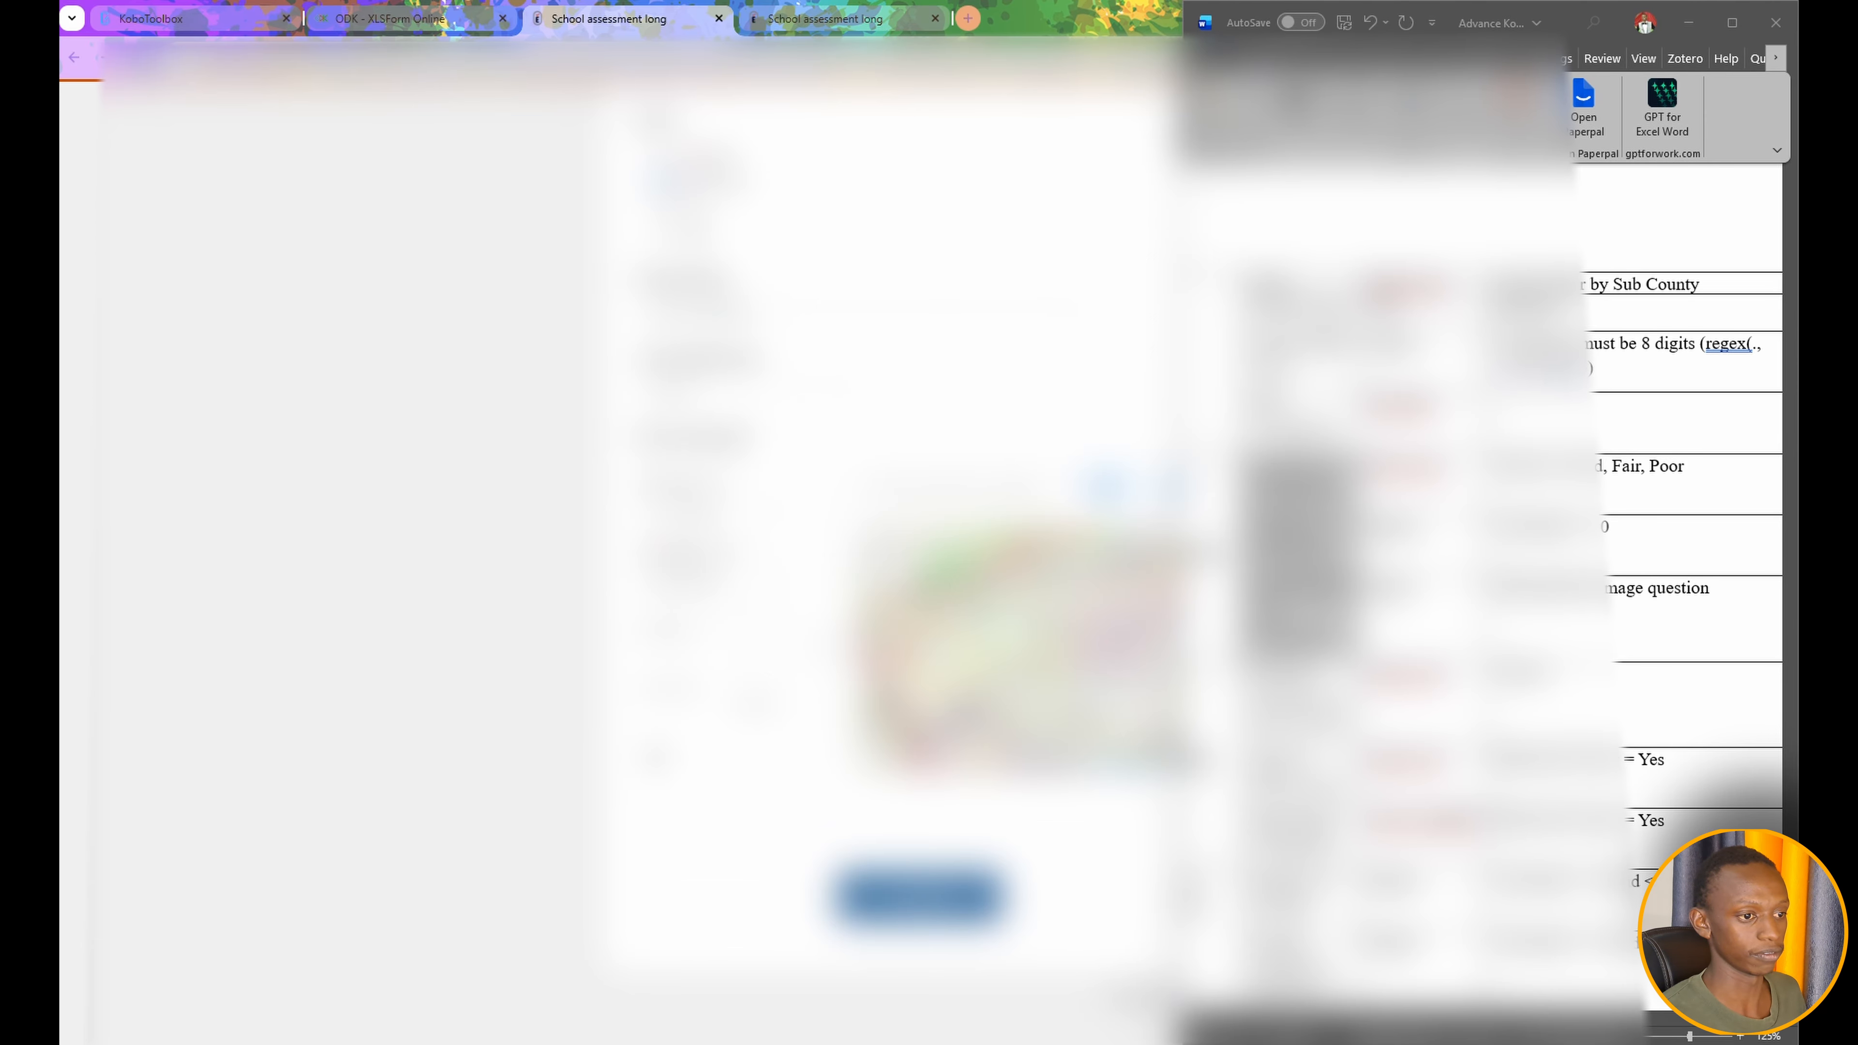
pyautogui.click(446, 27)
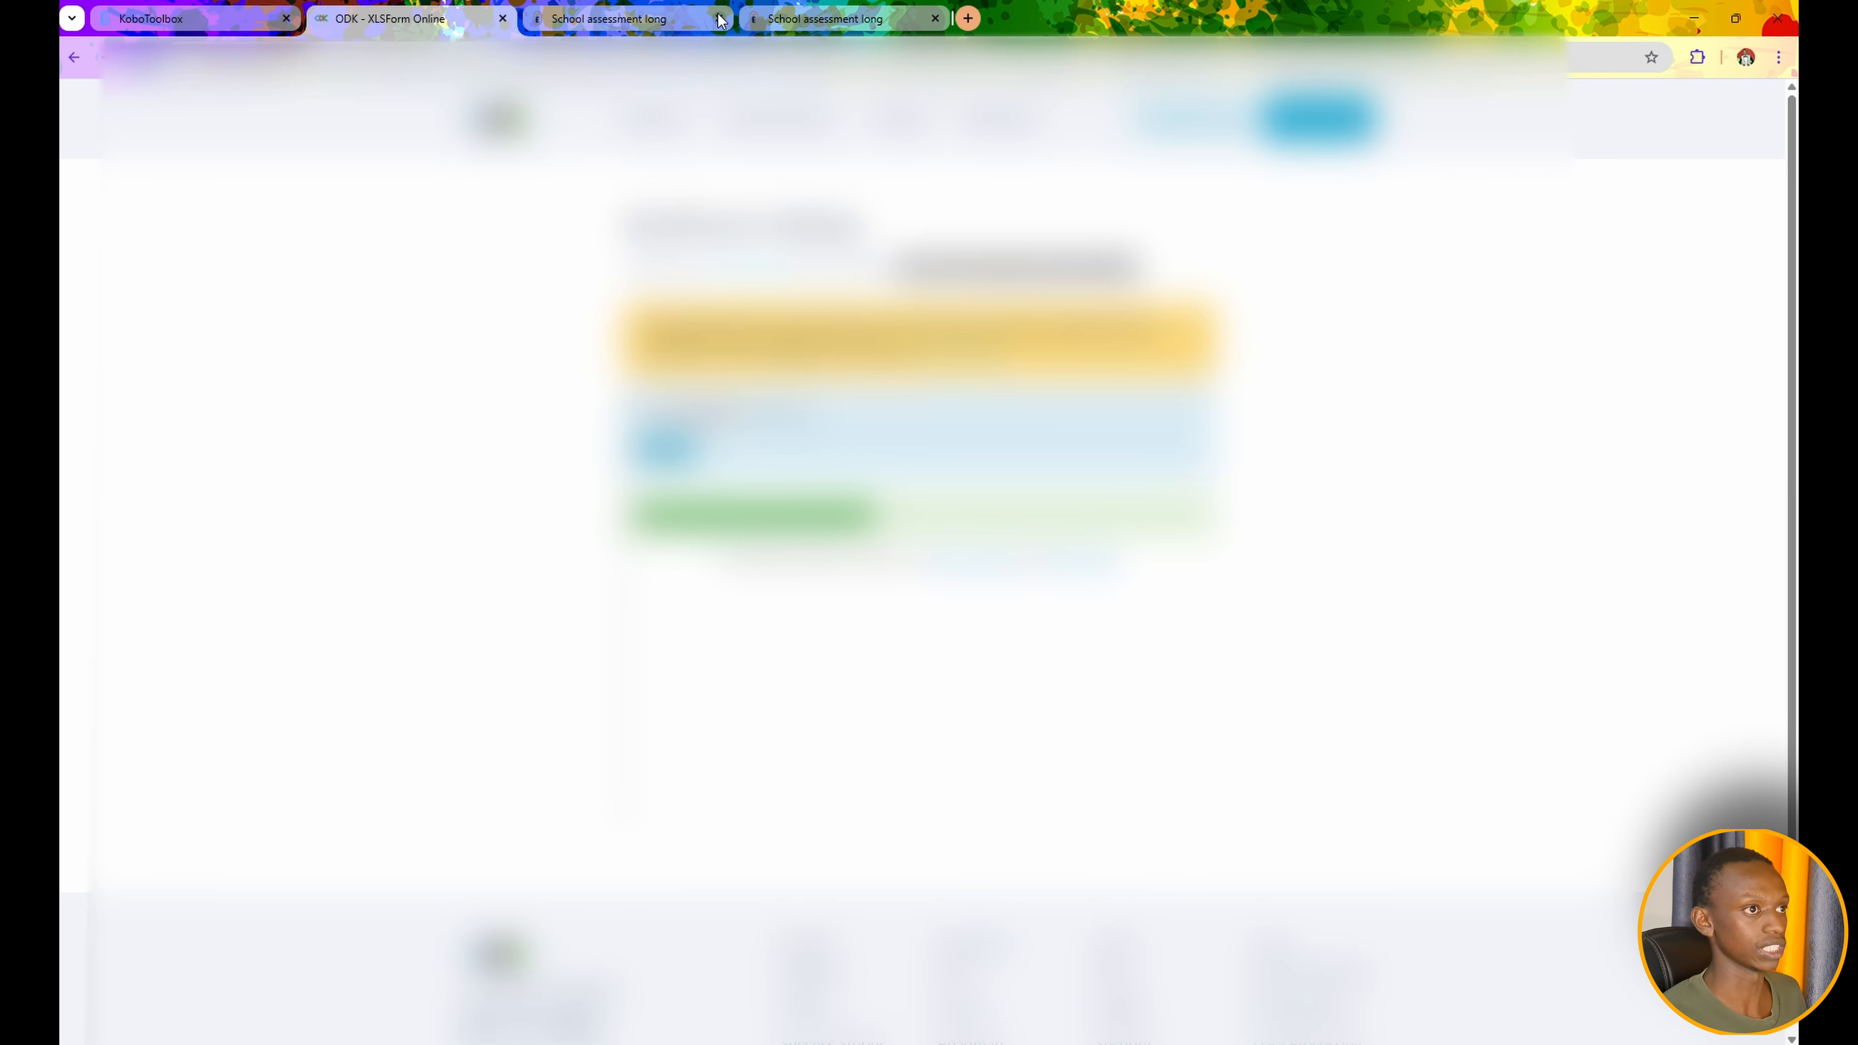
pyautogui.click(719, 18)
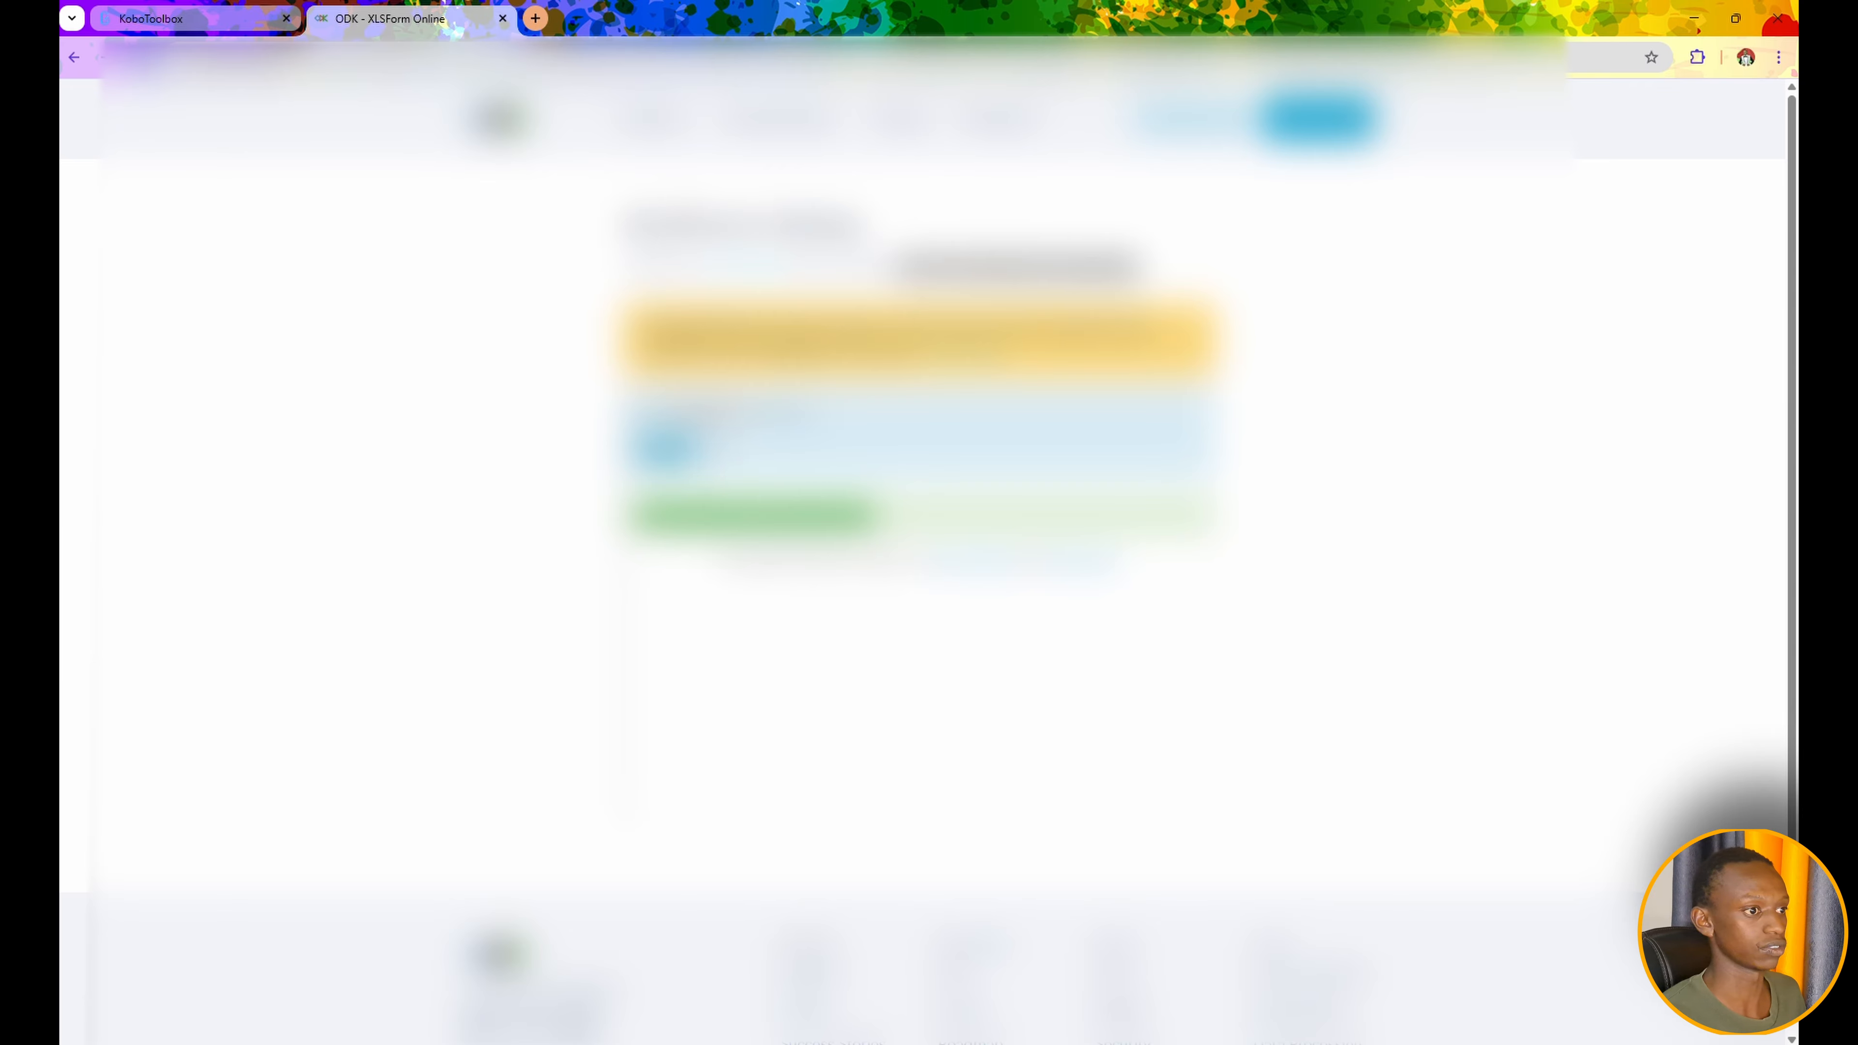
pyautogui.click(665, 448)
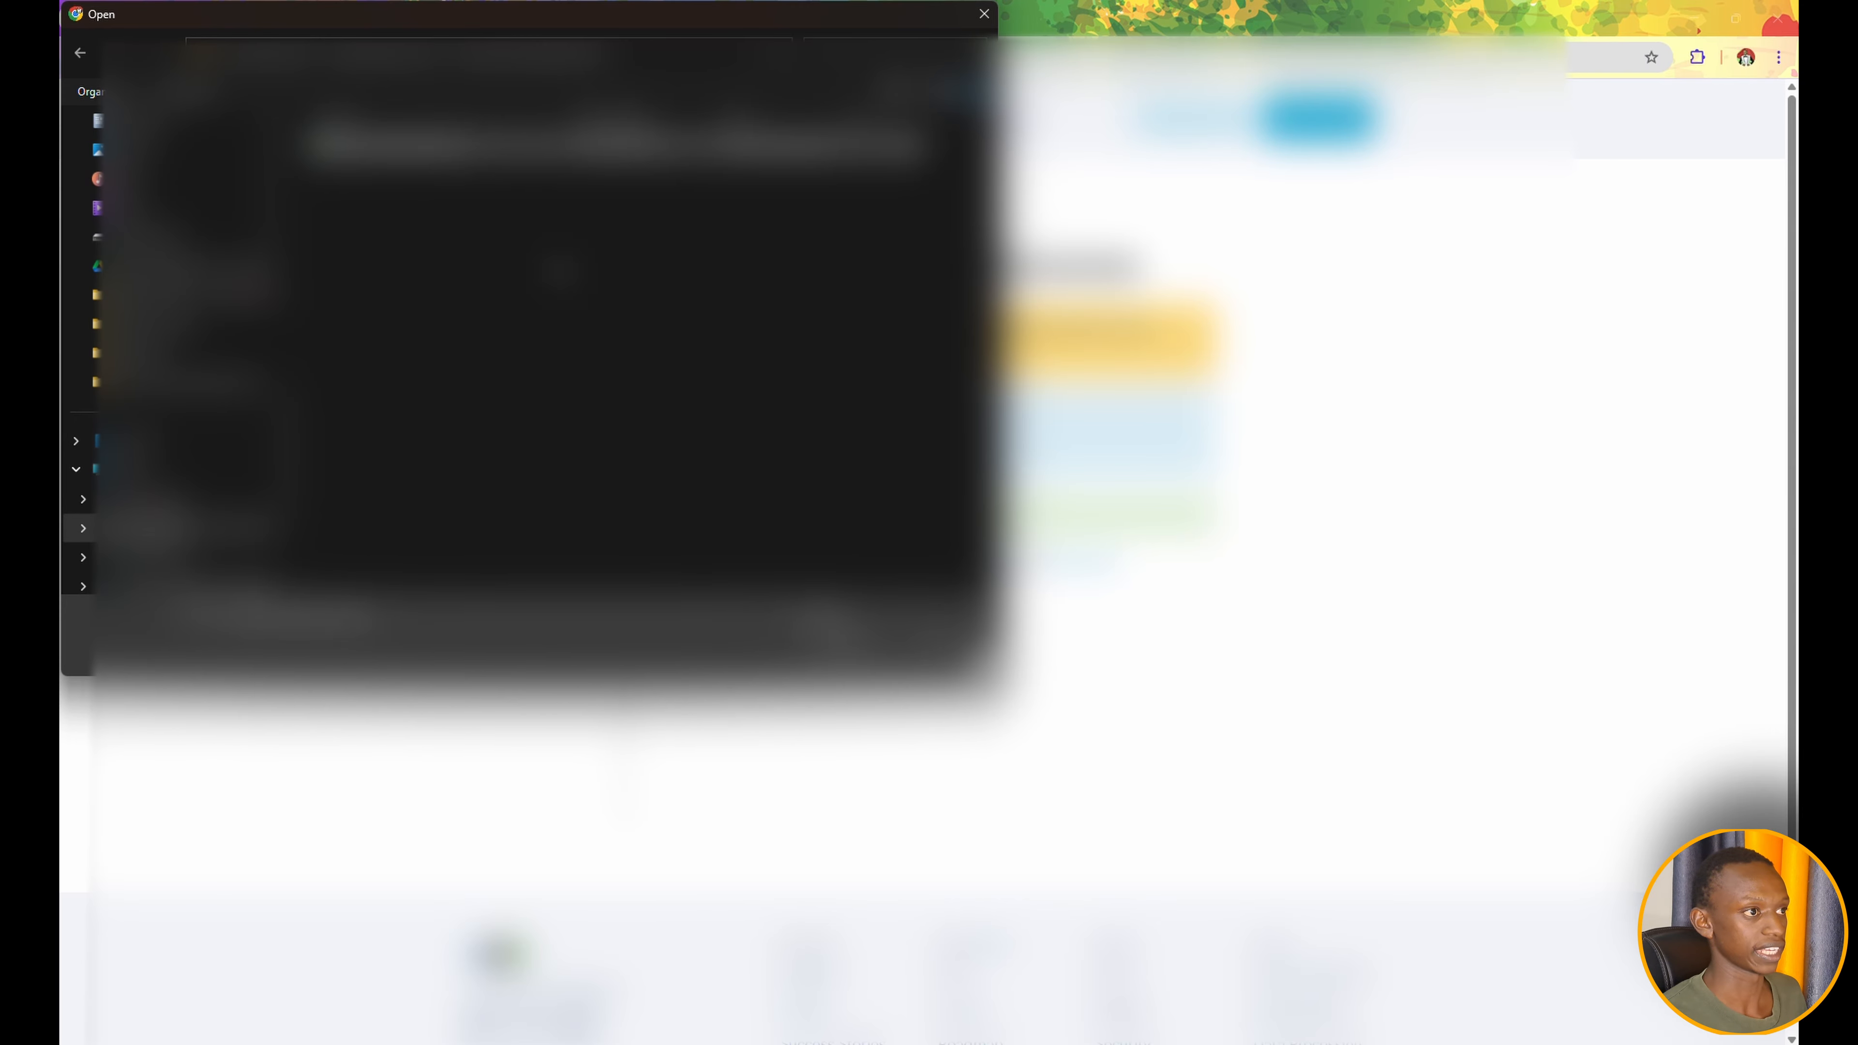
pyautogui.doubleClick(468, 144)
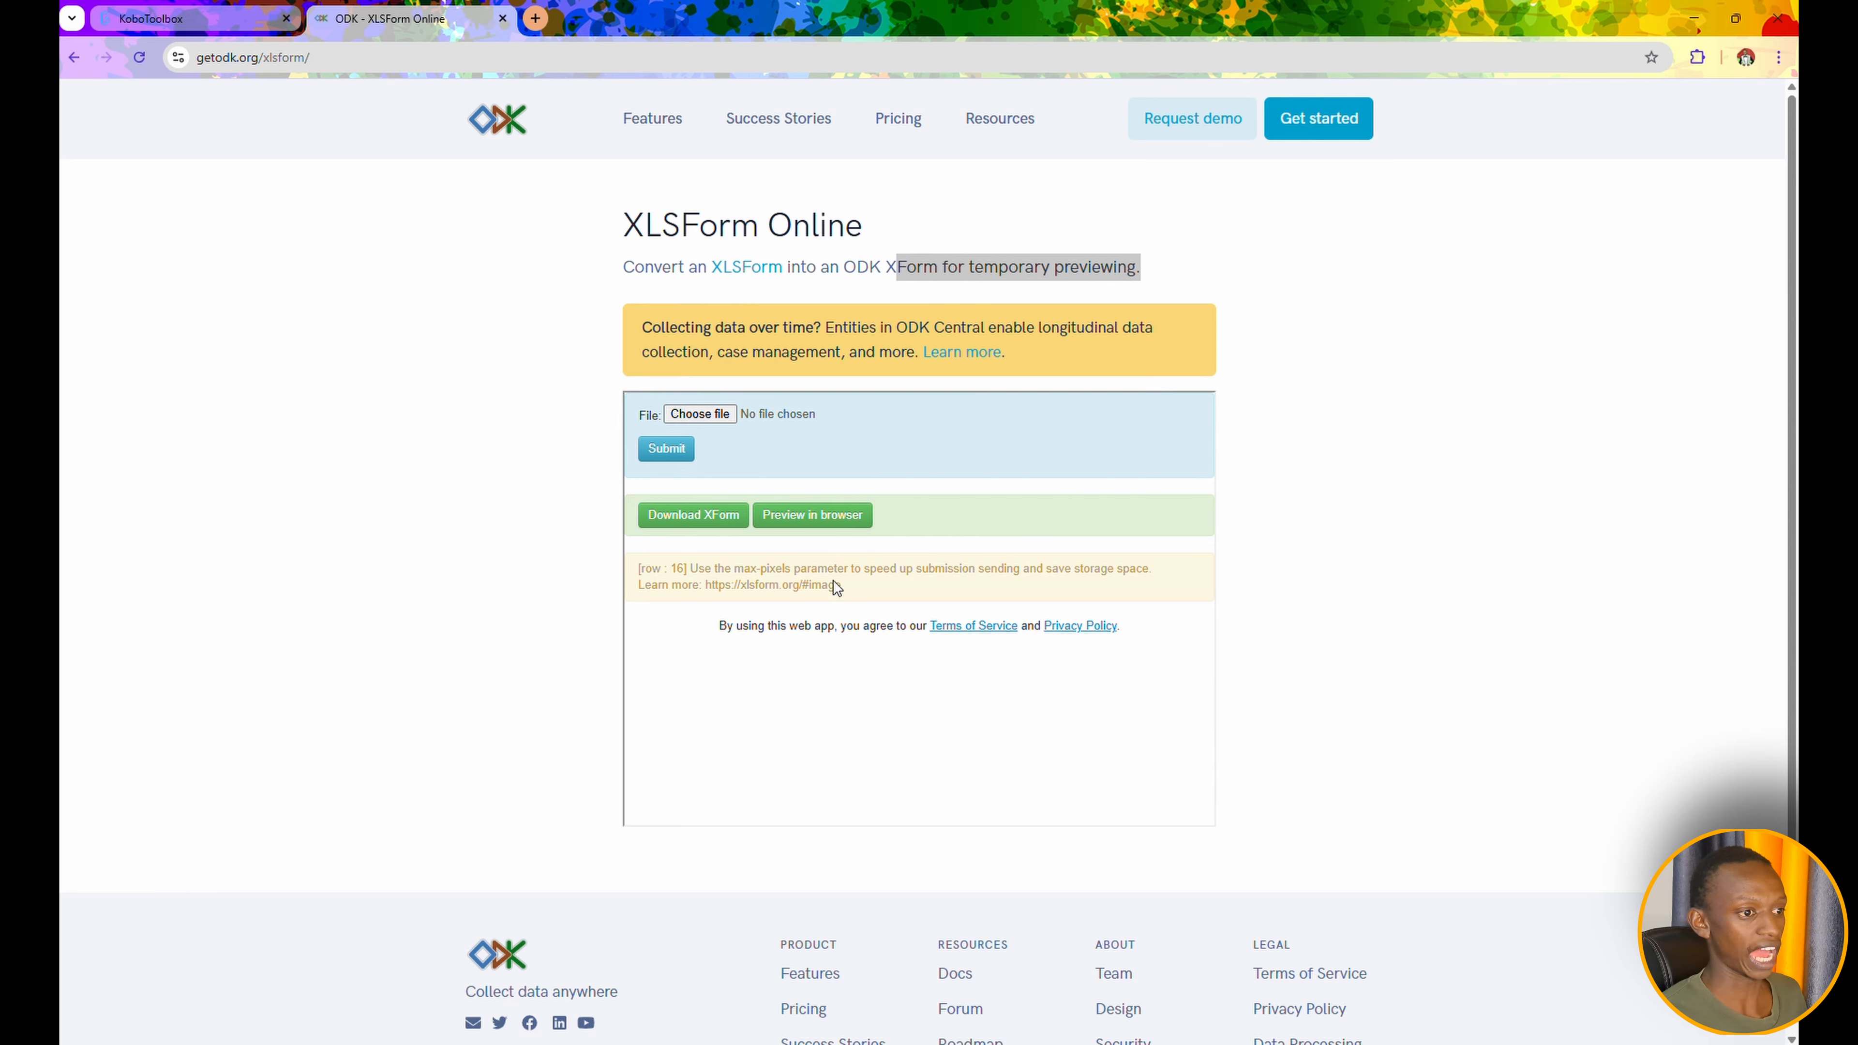
pyautogui.moveTo(841, 585); pyautogui.dragTo(635, 568)
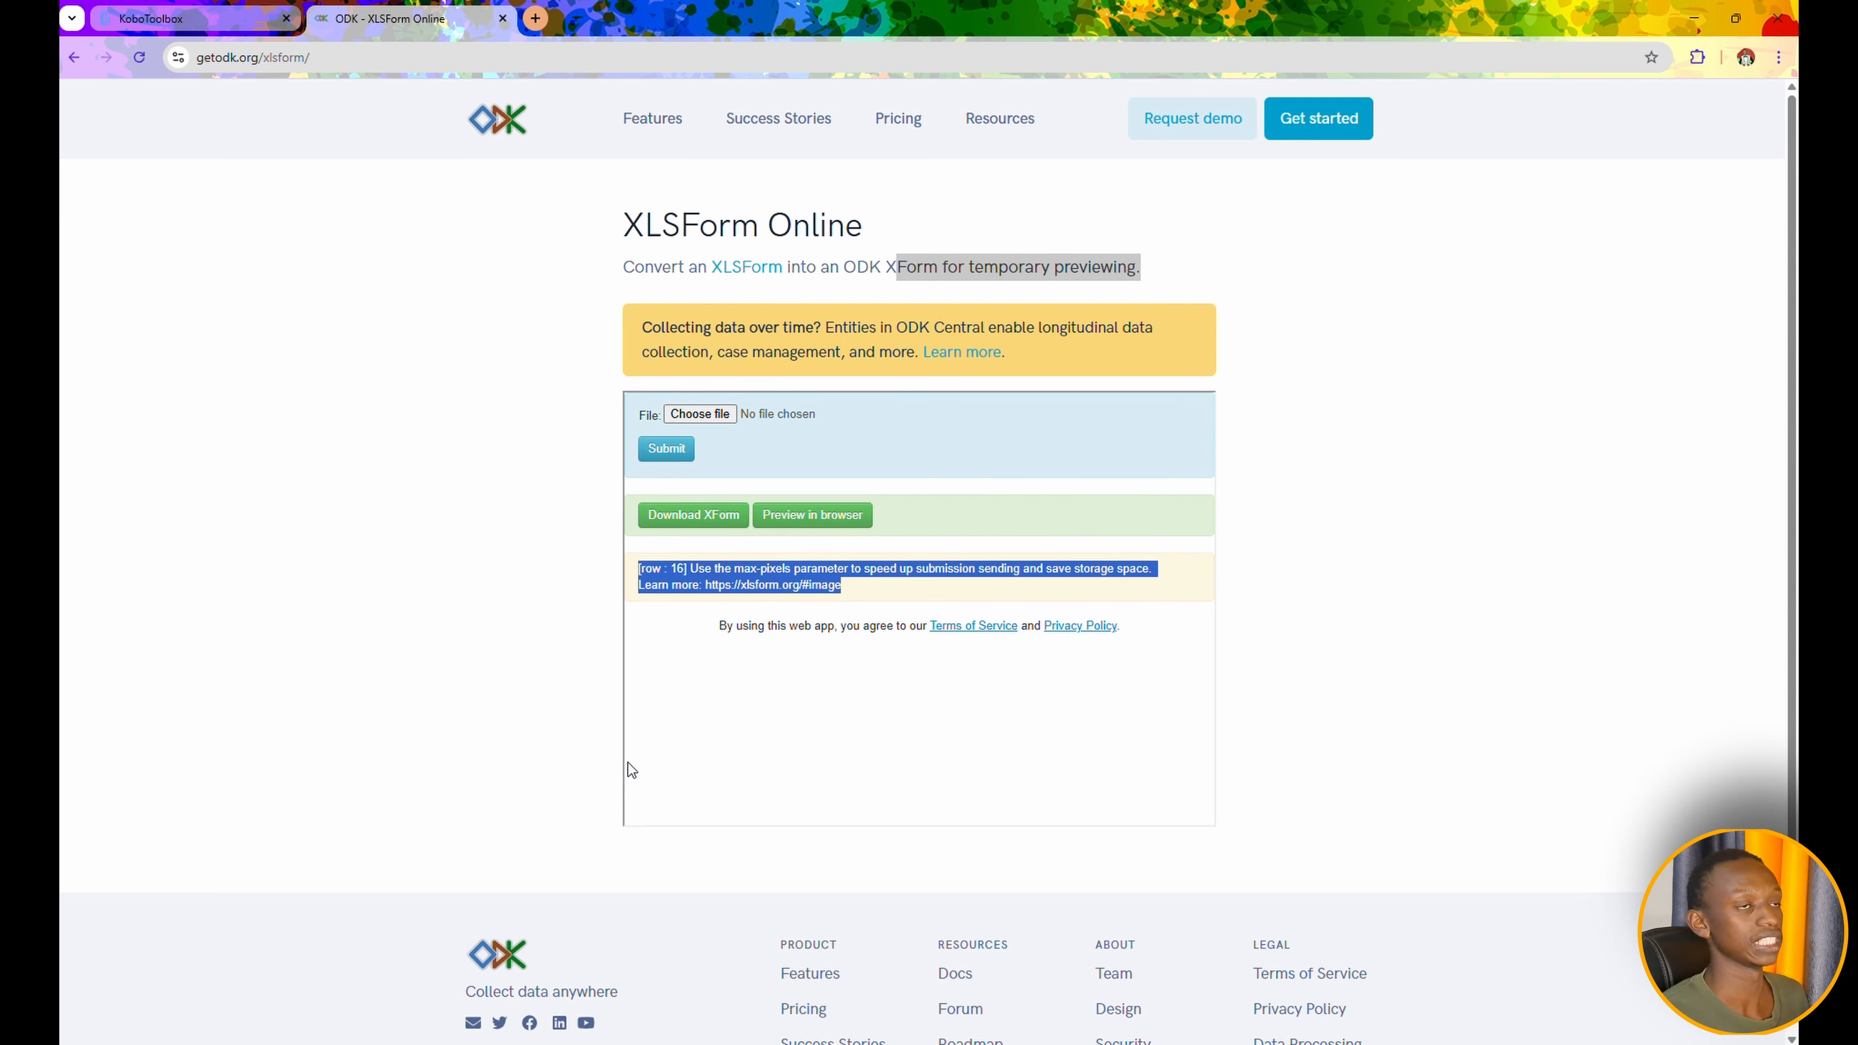
pyautogui.scroll(6, 739, 647)
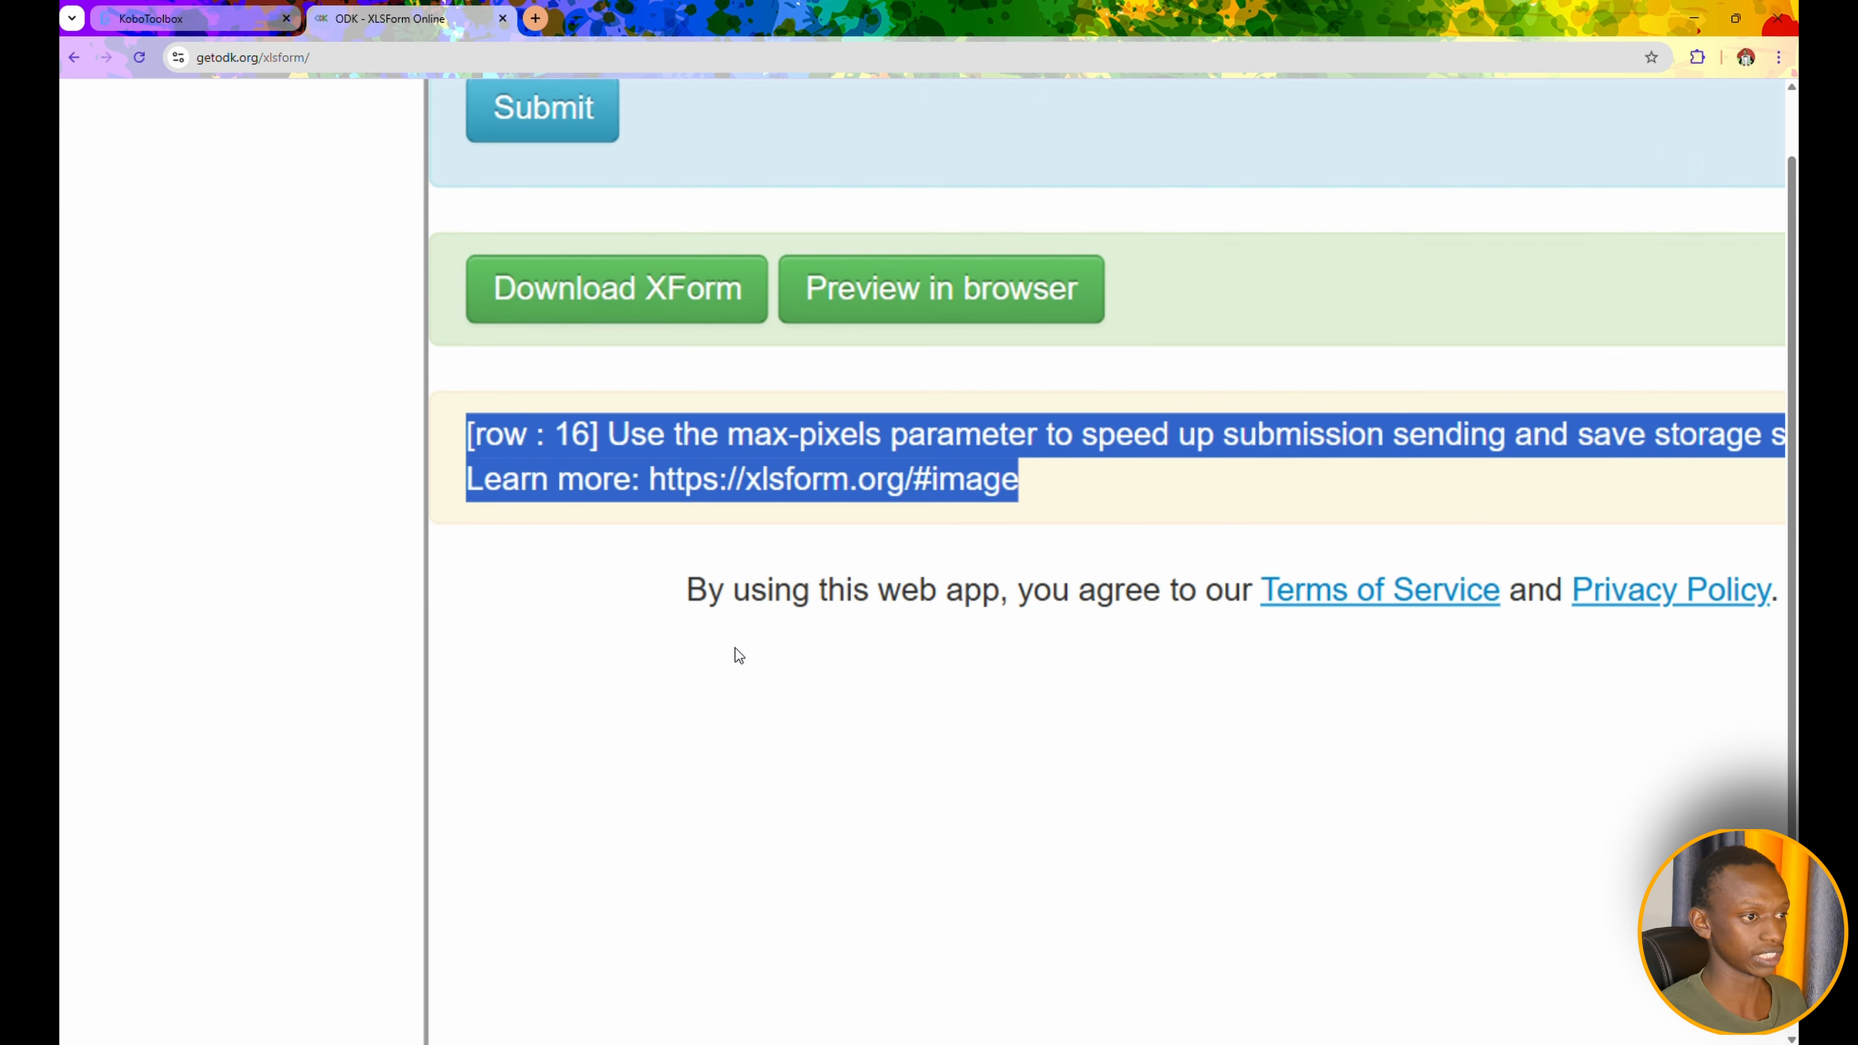
pyautogui.scroll(3, 739, 655)
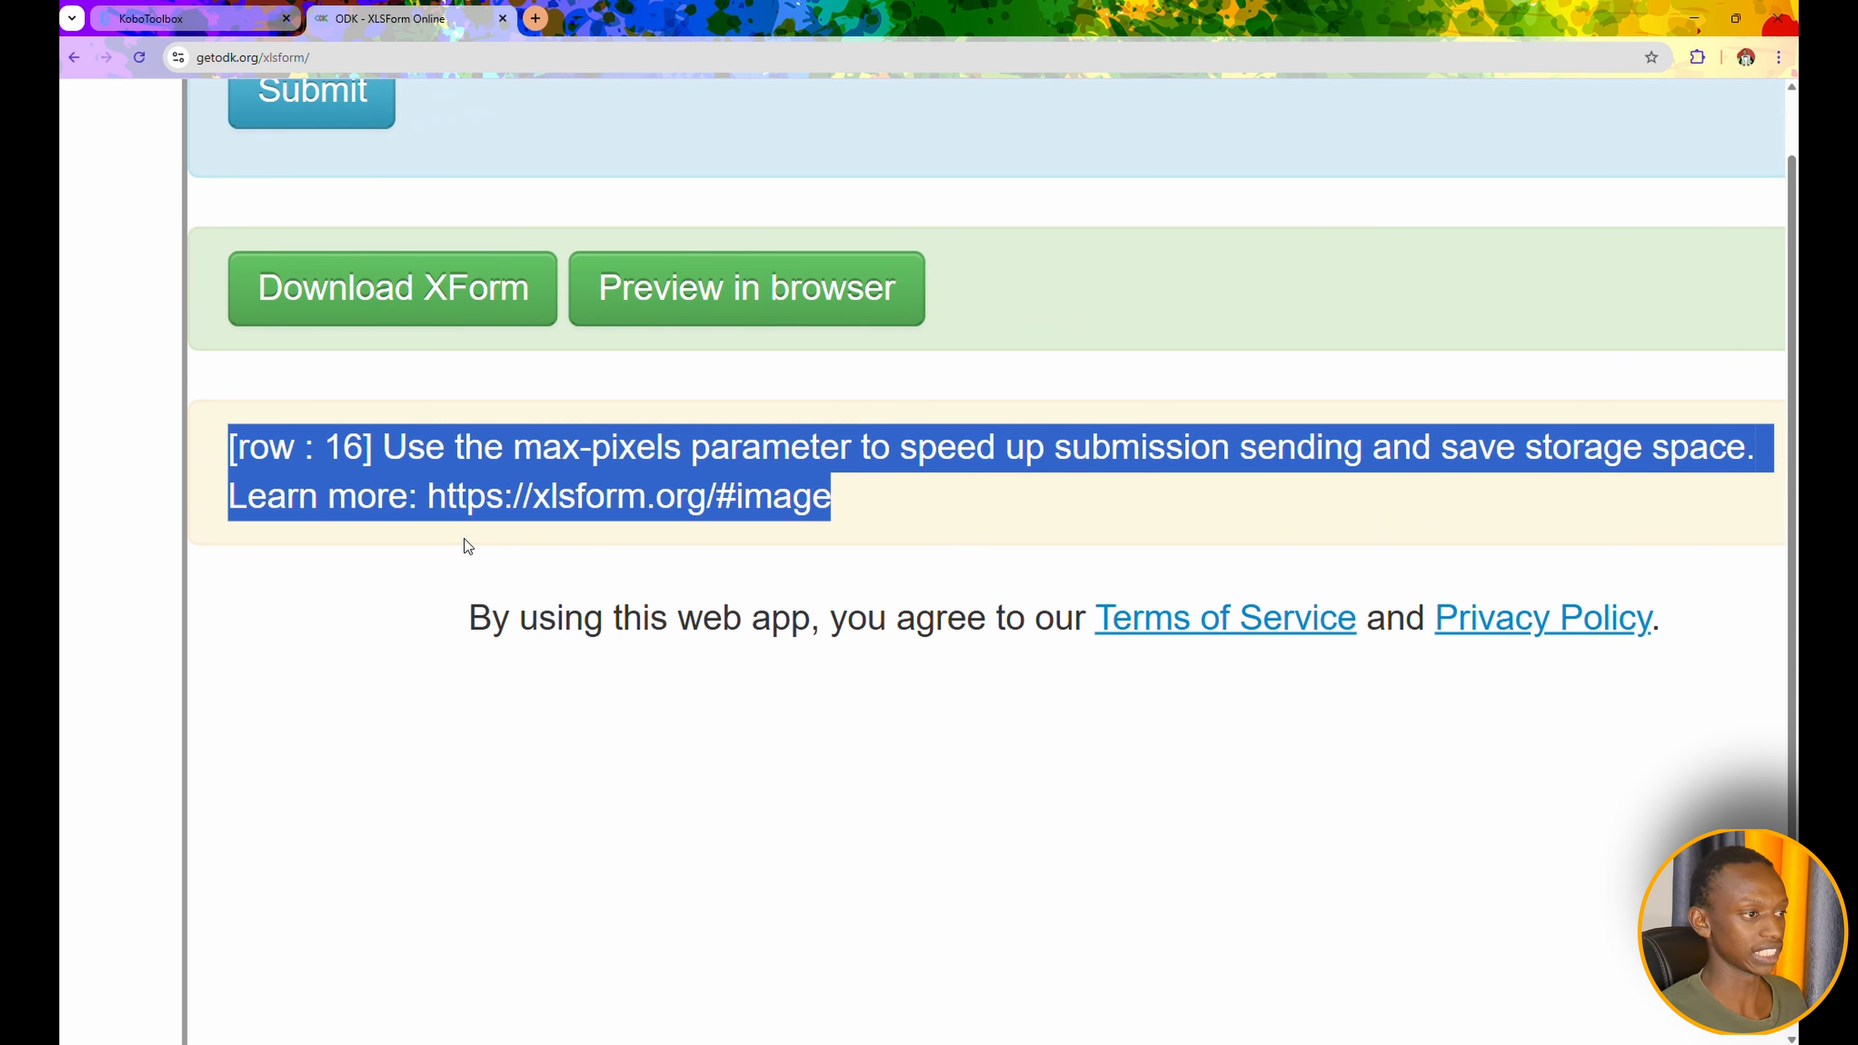
pyautogui.hscroll(2, 416, 463)
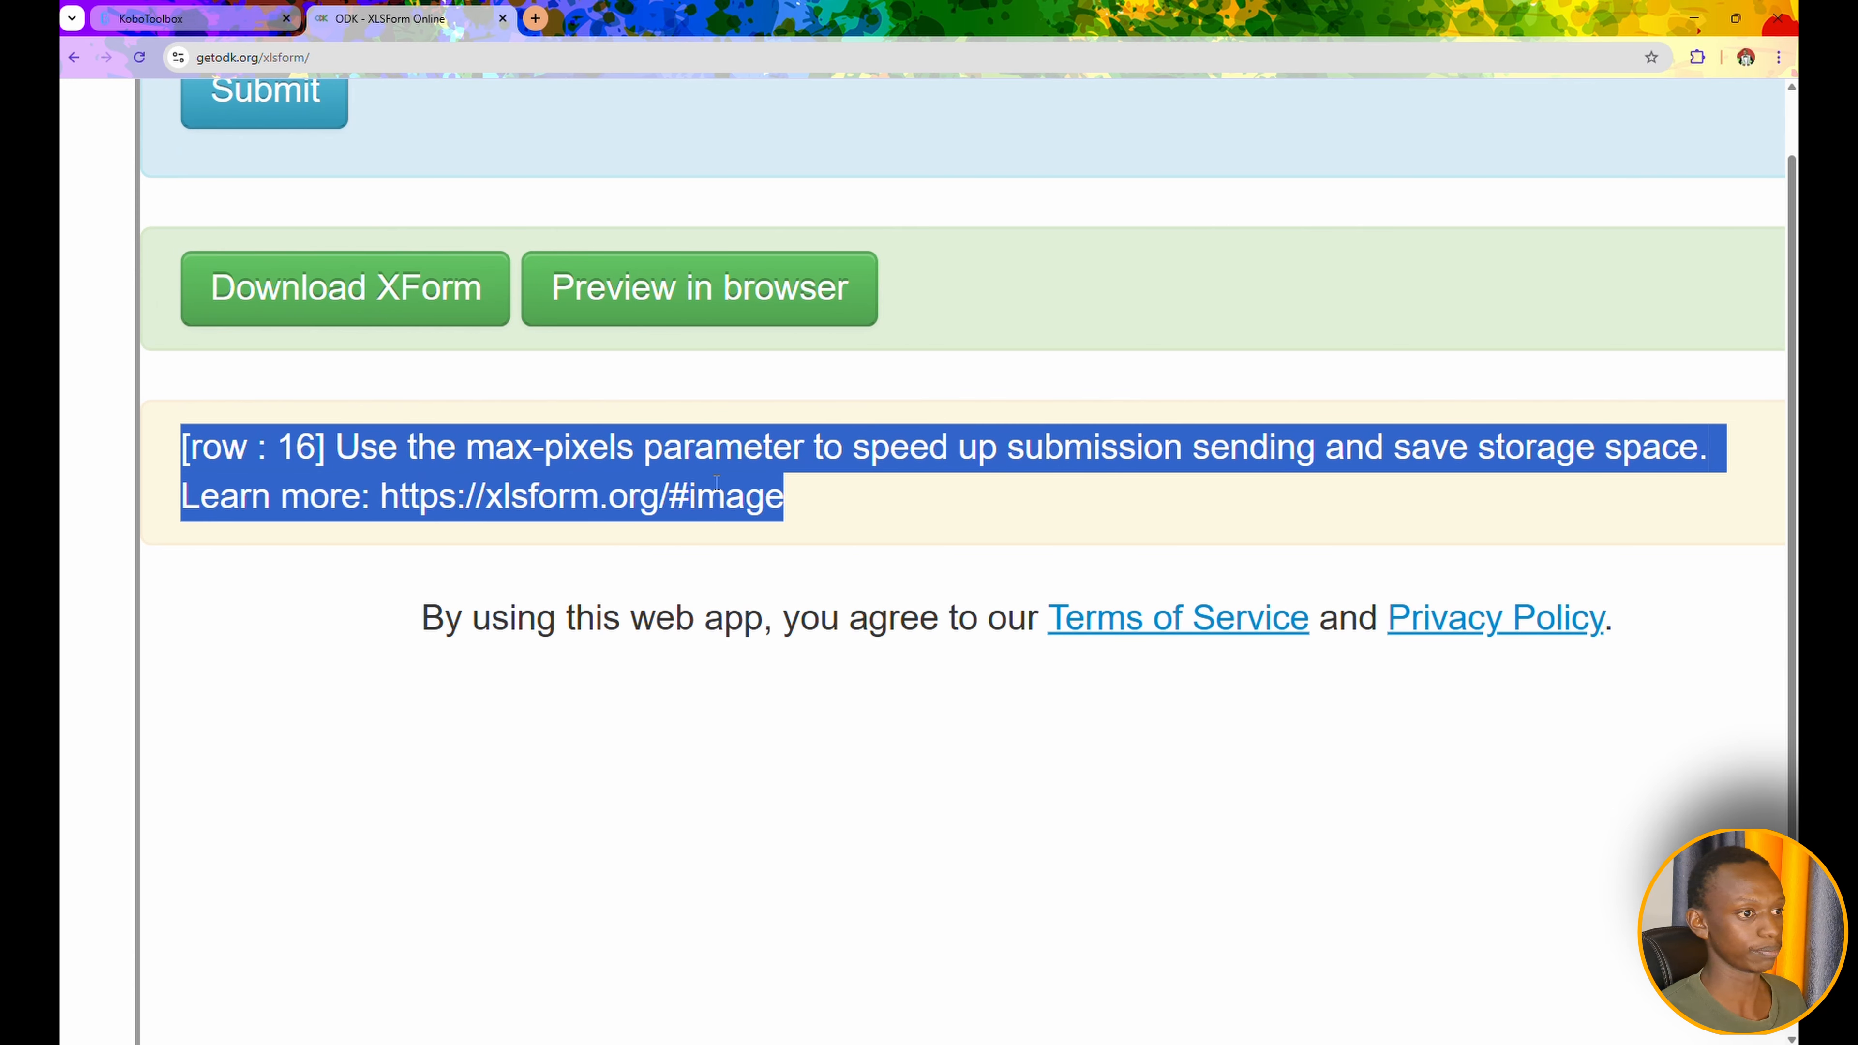
pyautogui.hscroll(2, 865, 471)
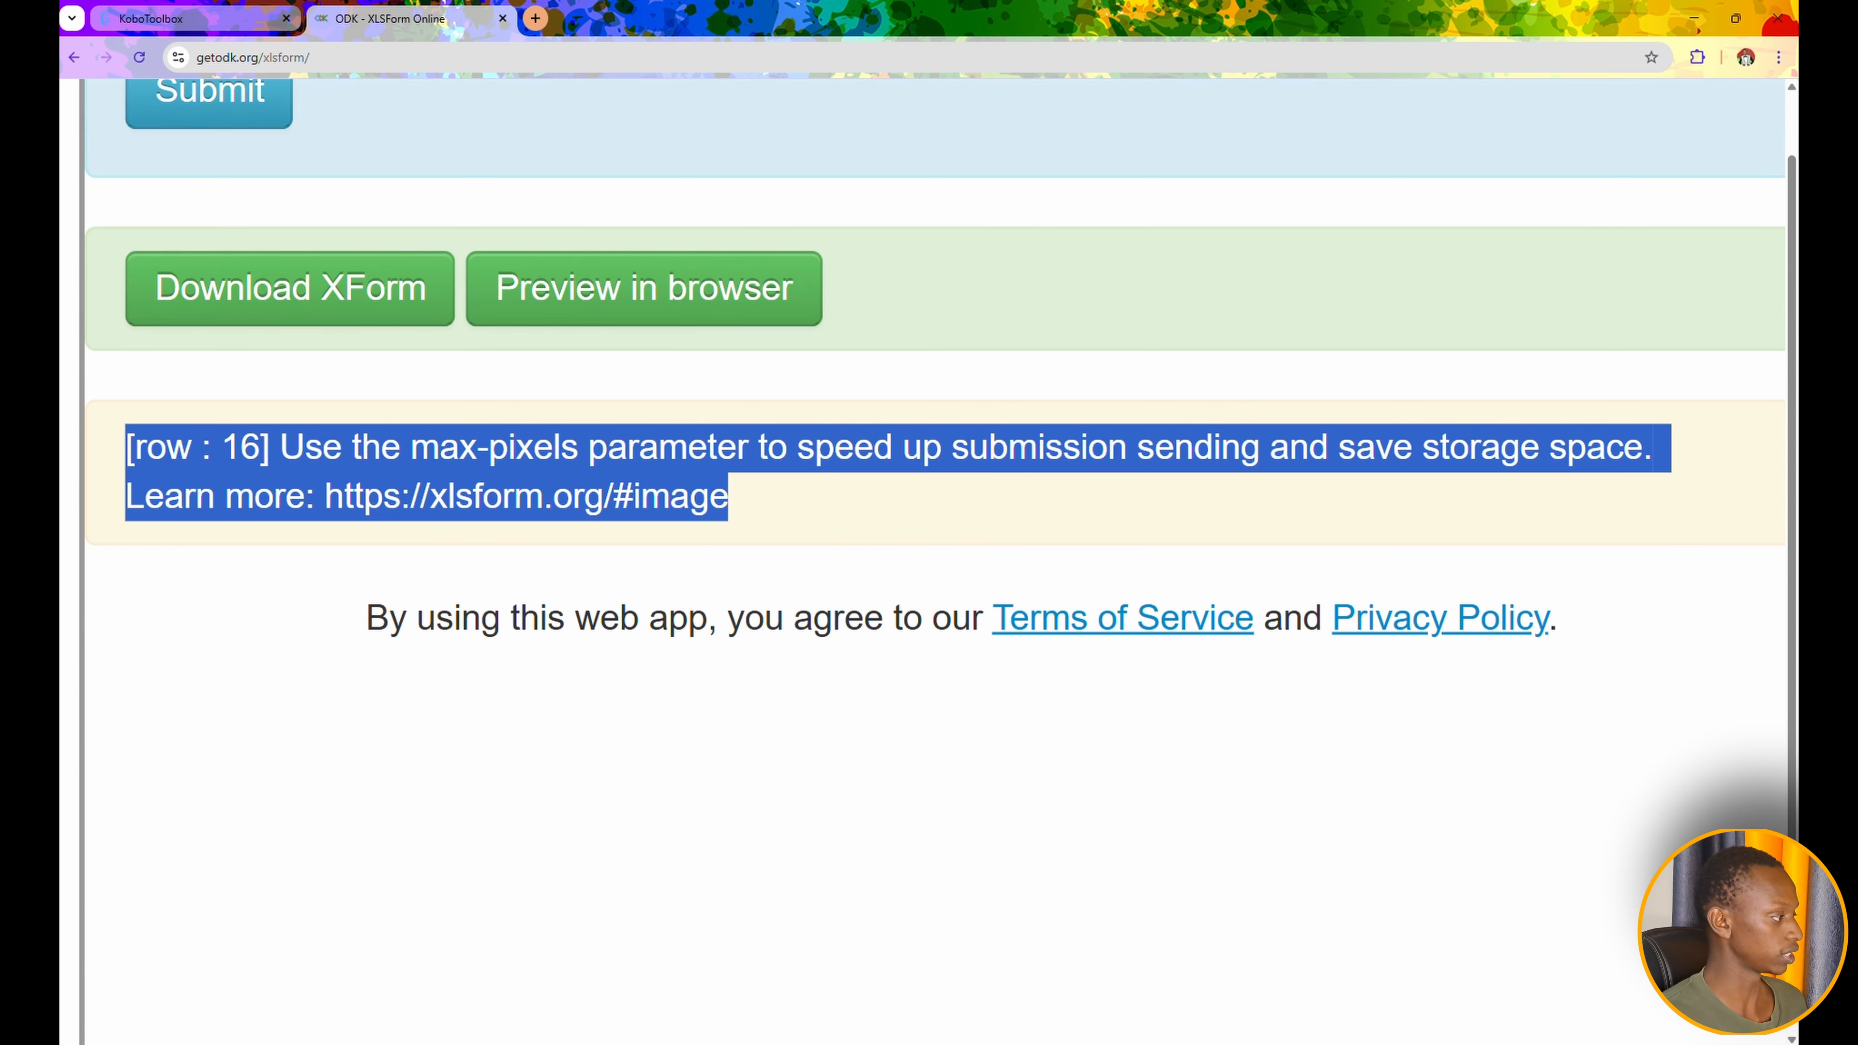
# Bring the Excel window back over the browser and maximize it.
pyautogui.hotkey('alt', 'Tab')
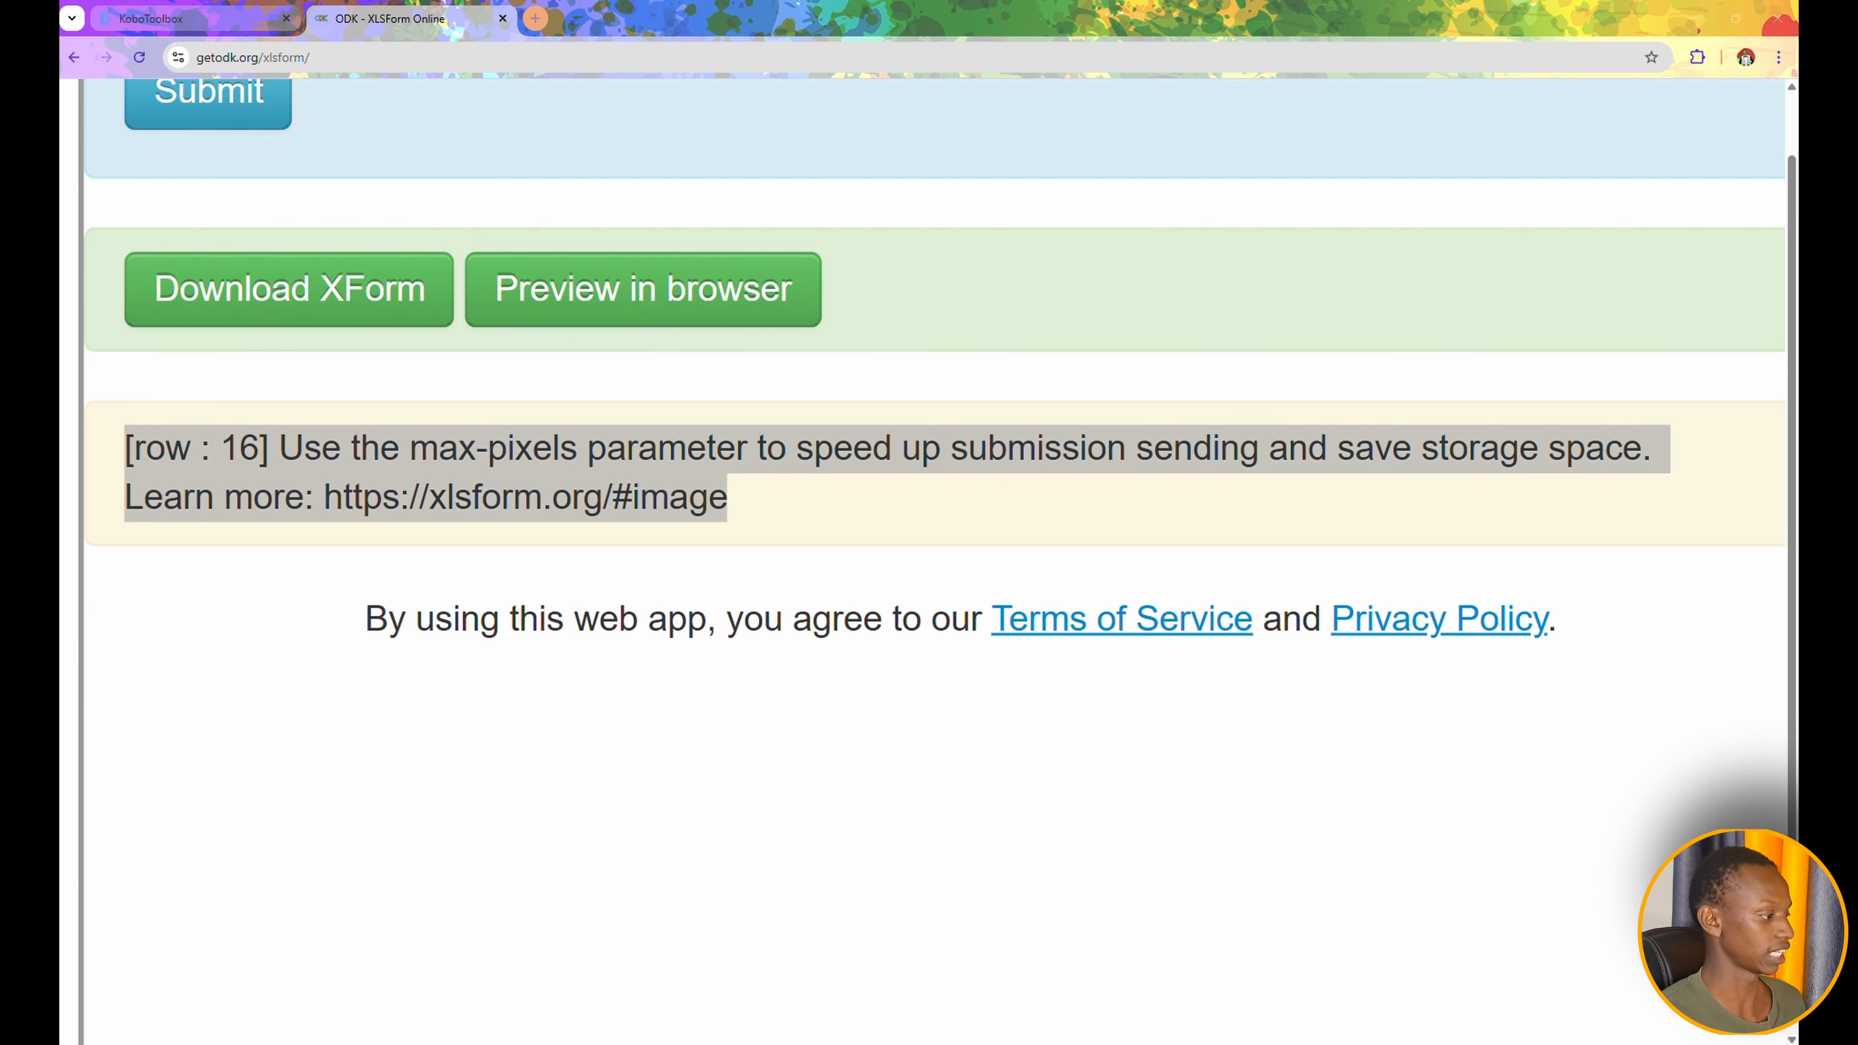
pyautogui.moveTo(60, 249); pyautogui.dragTo(793, 359)
pyautogui.click(1045, 322)
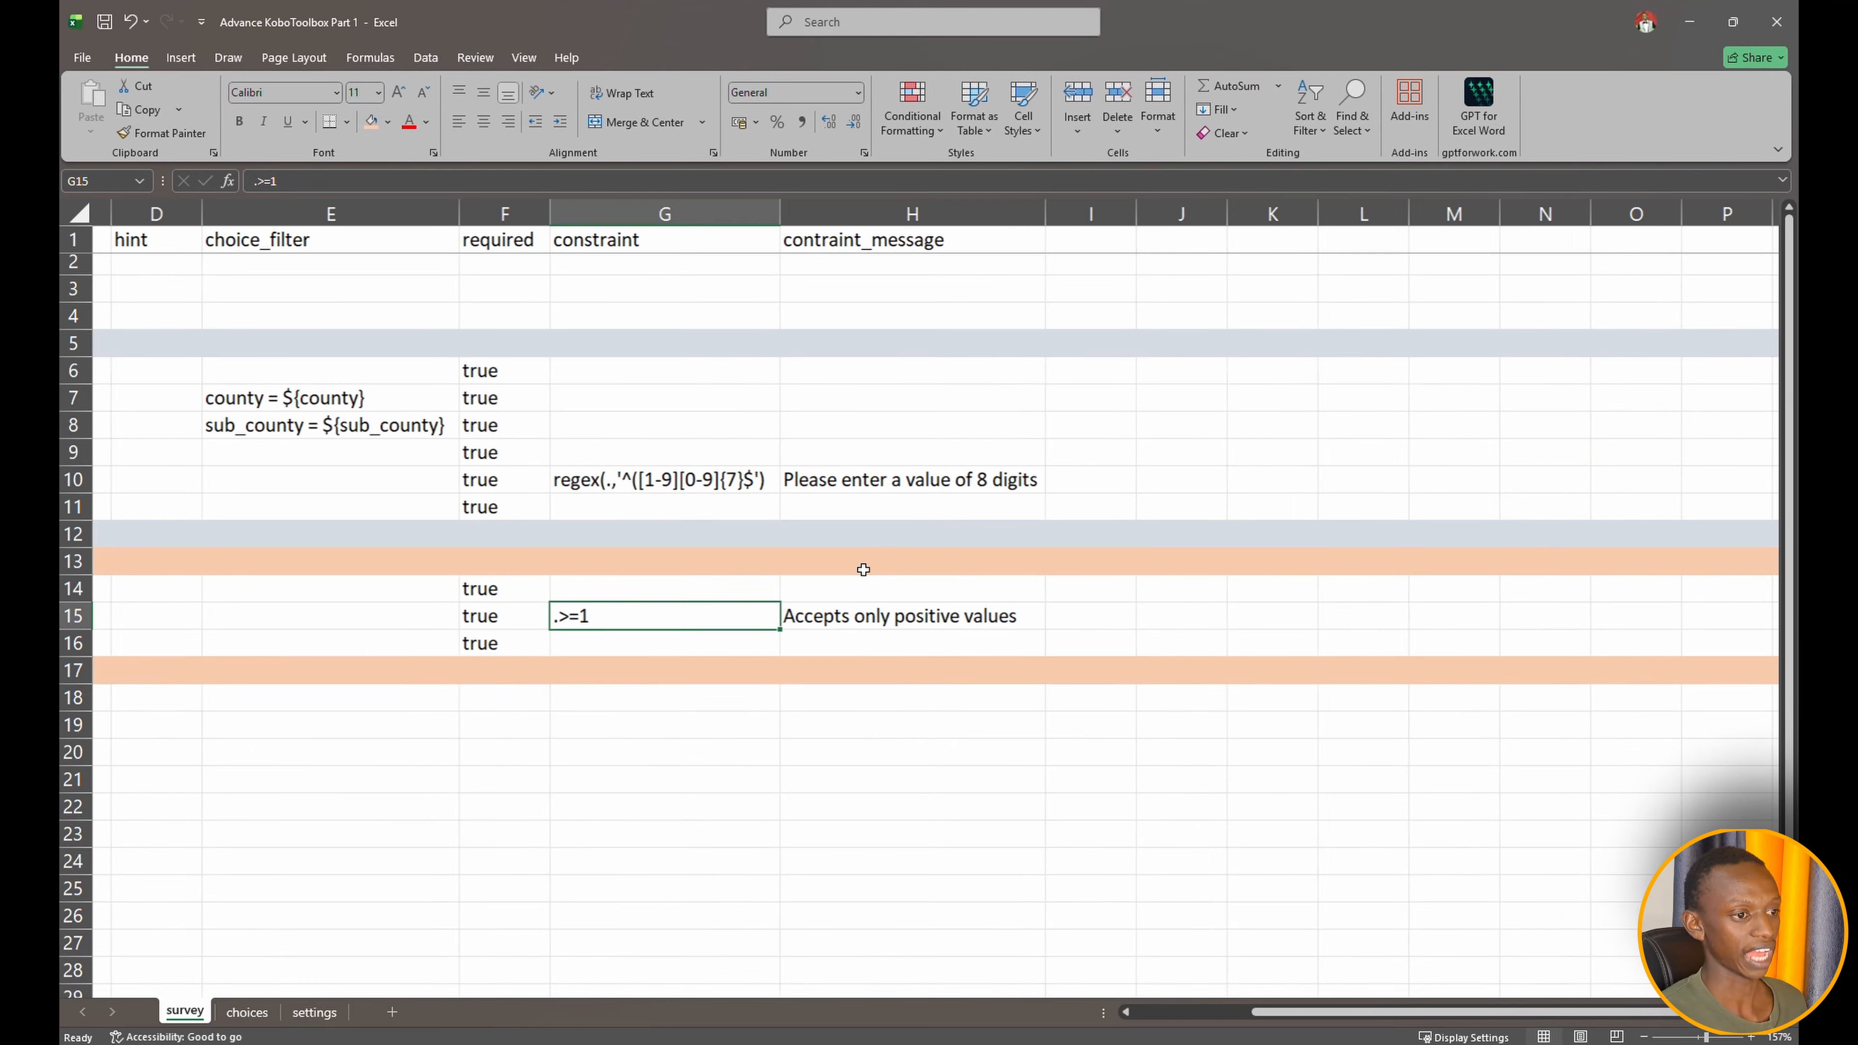
# Add a 'parameters' column header in I1 and widen column I.
pyautogui.hscroll(-3, 862, 568)
pyautogui.scroll(-3, 863, 570)
pyautogui.scroll(3, 862, 569)
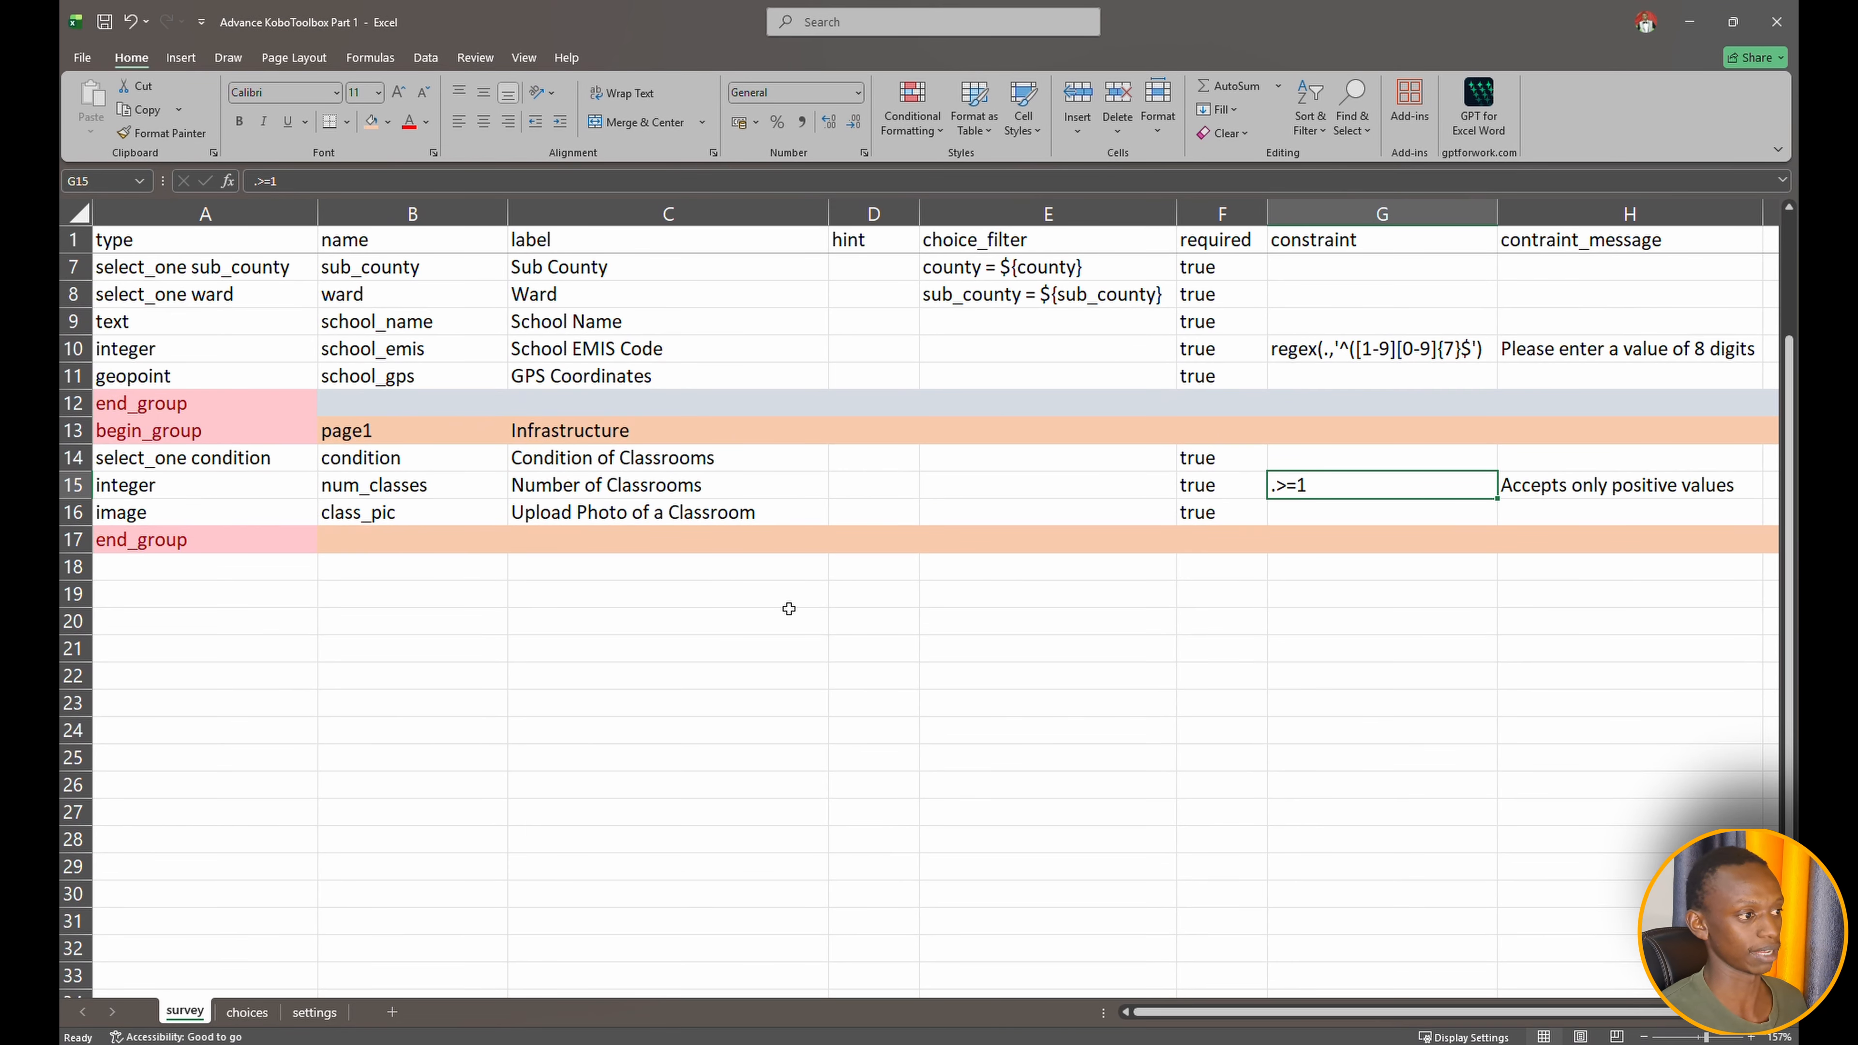
pyautogui.click(433, 516)
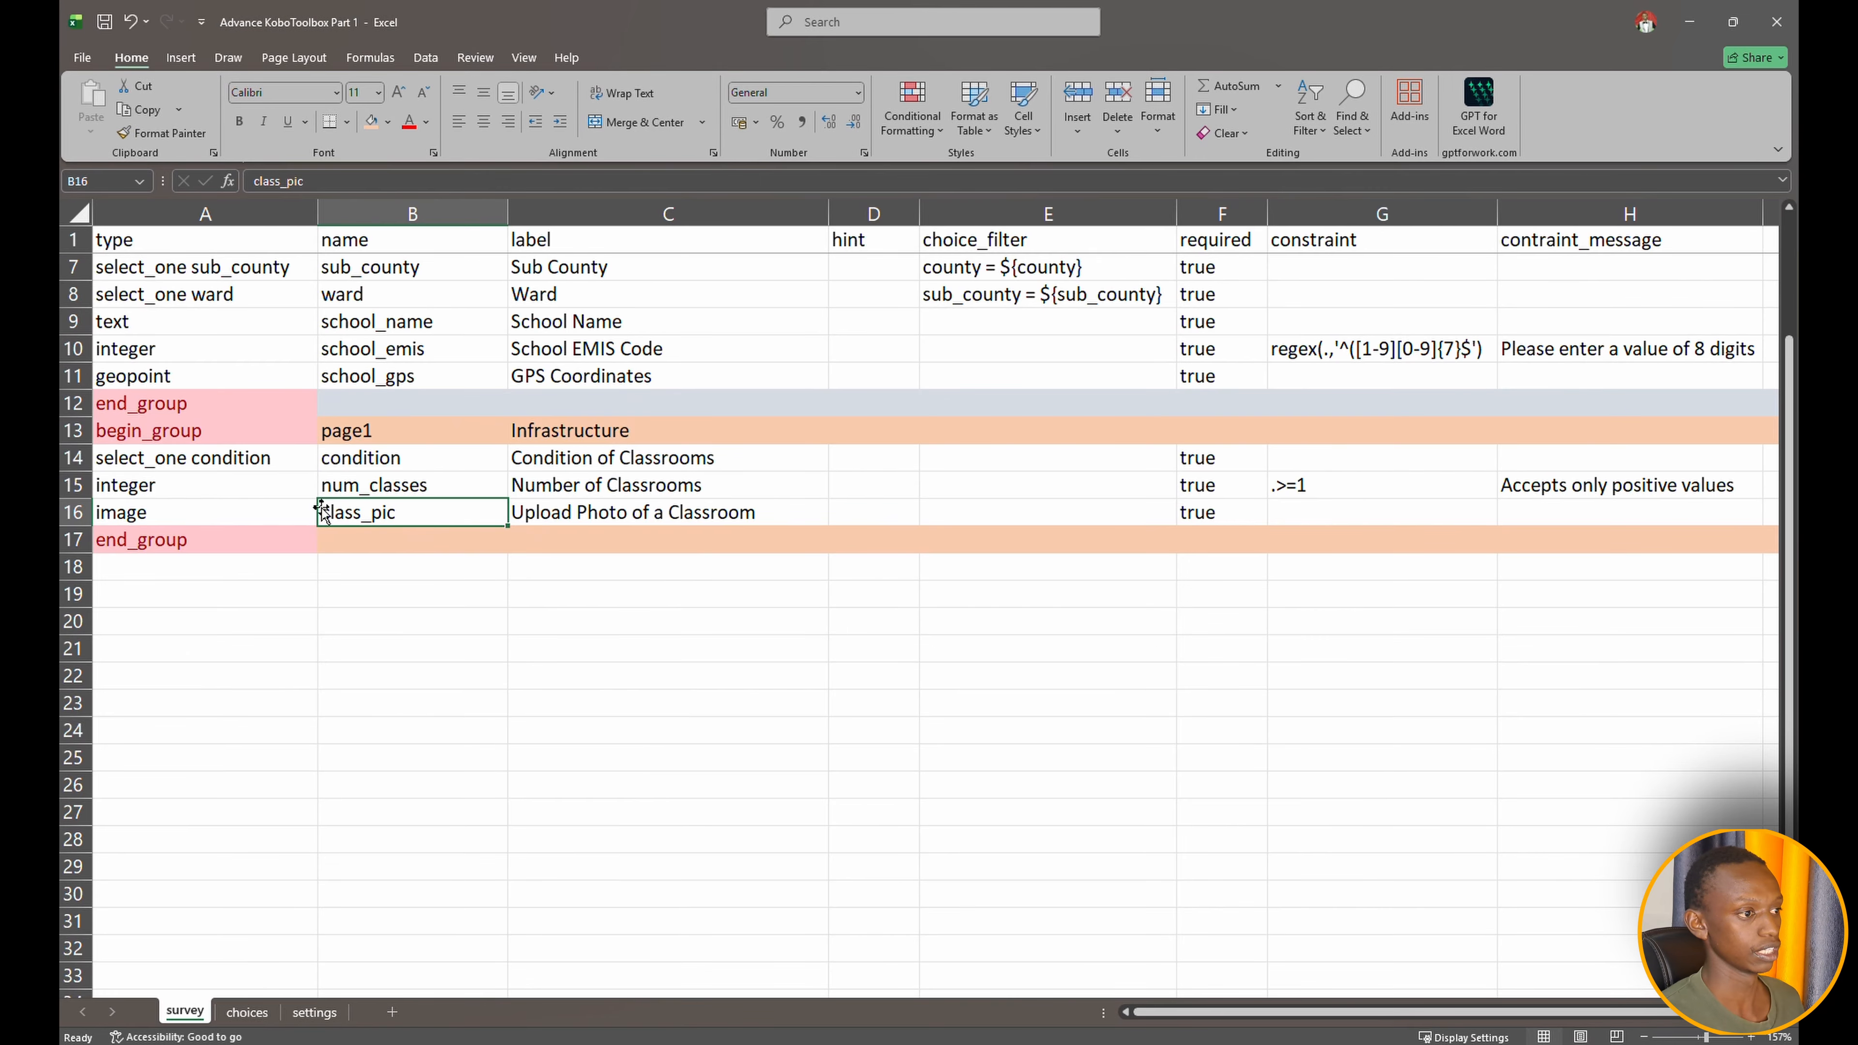
pyautogui.press('Right')
pyautogui.press('Right')
pyautogui.press('Right')
pyautogui.press('Right')
pyautogui.press('Right')
pyautogui.press('Right')
pyautogui.press('Right')
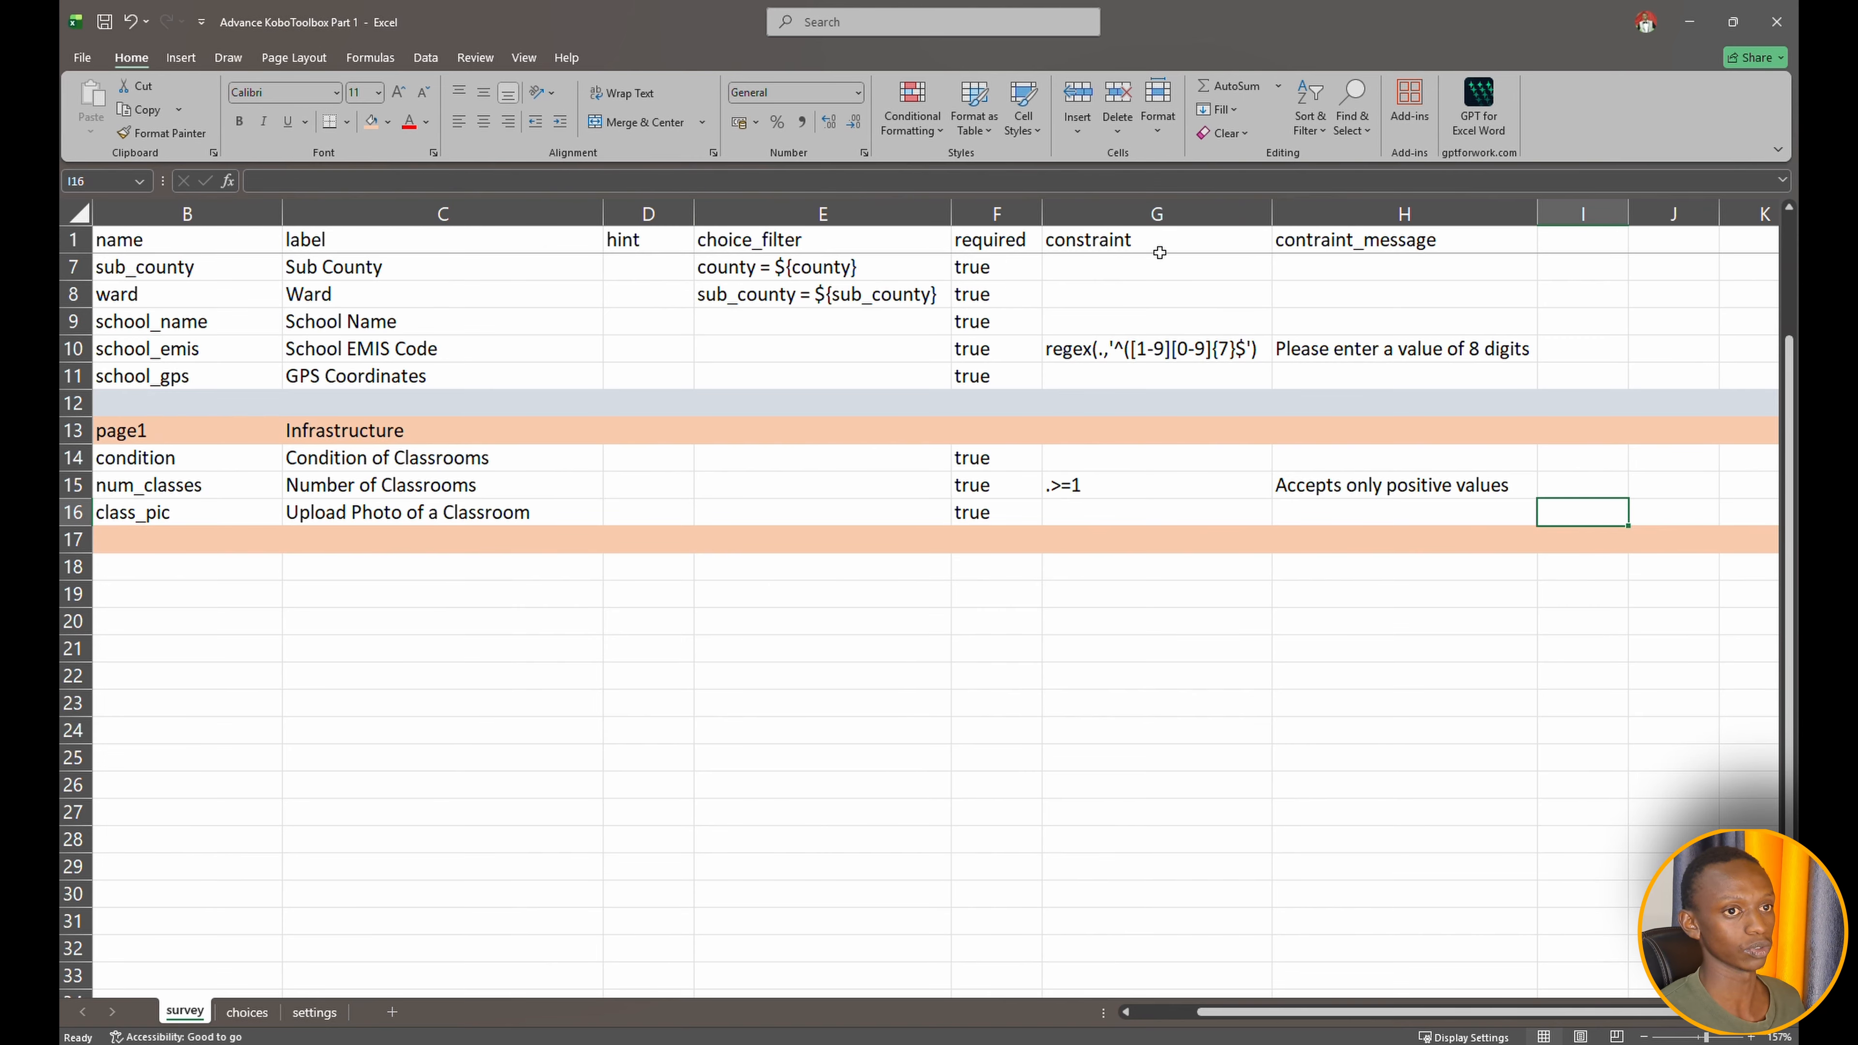
pyautogui.click(1540, 235)
pyautogui.write('pa')
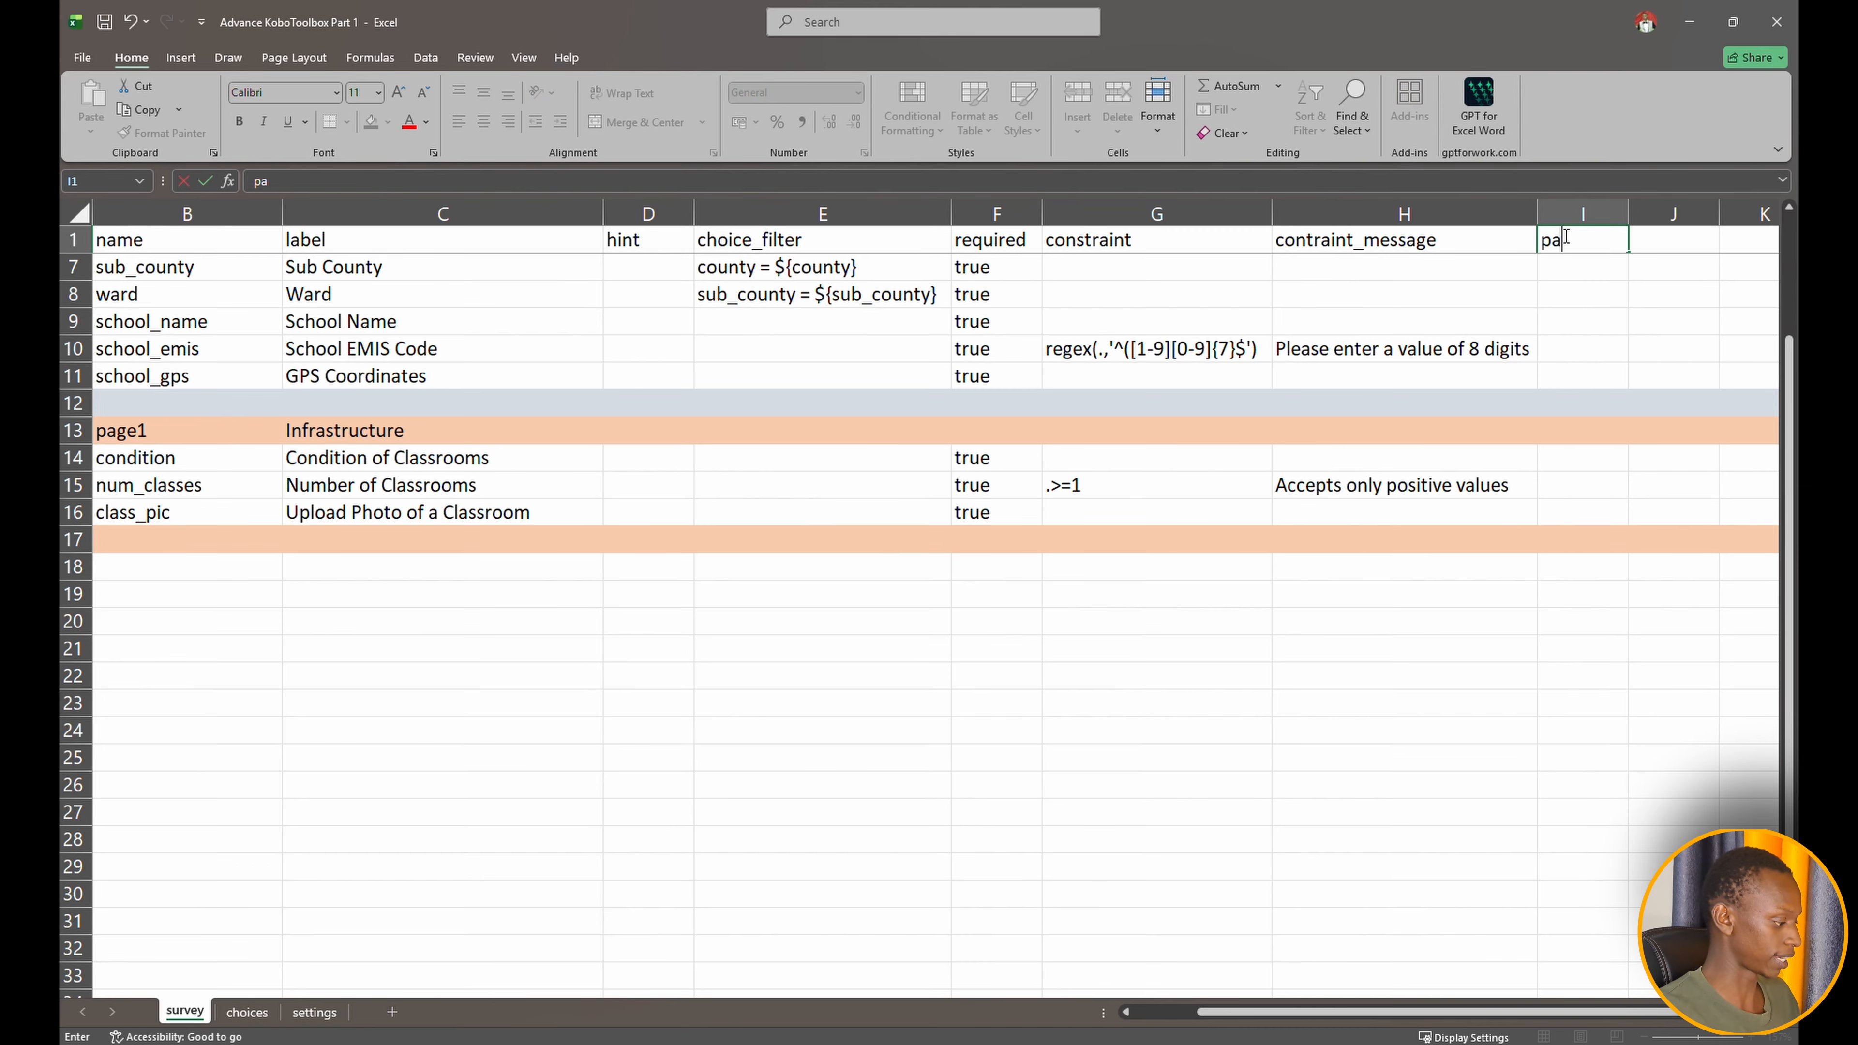
pyautogui.write('rameters')
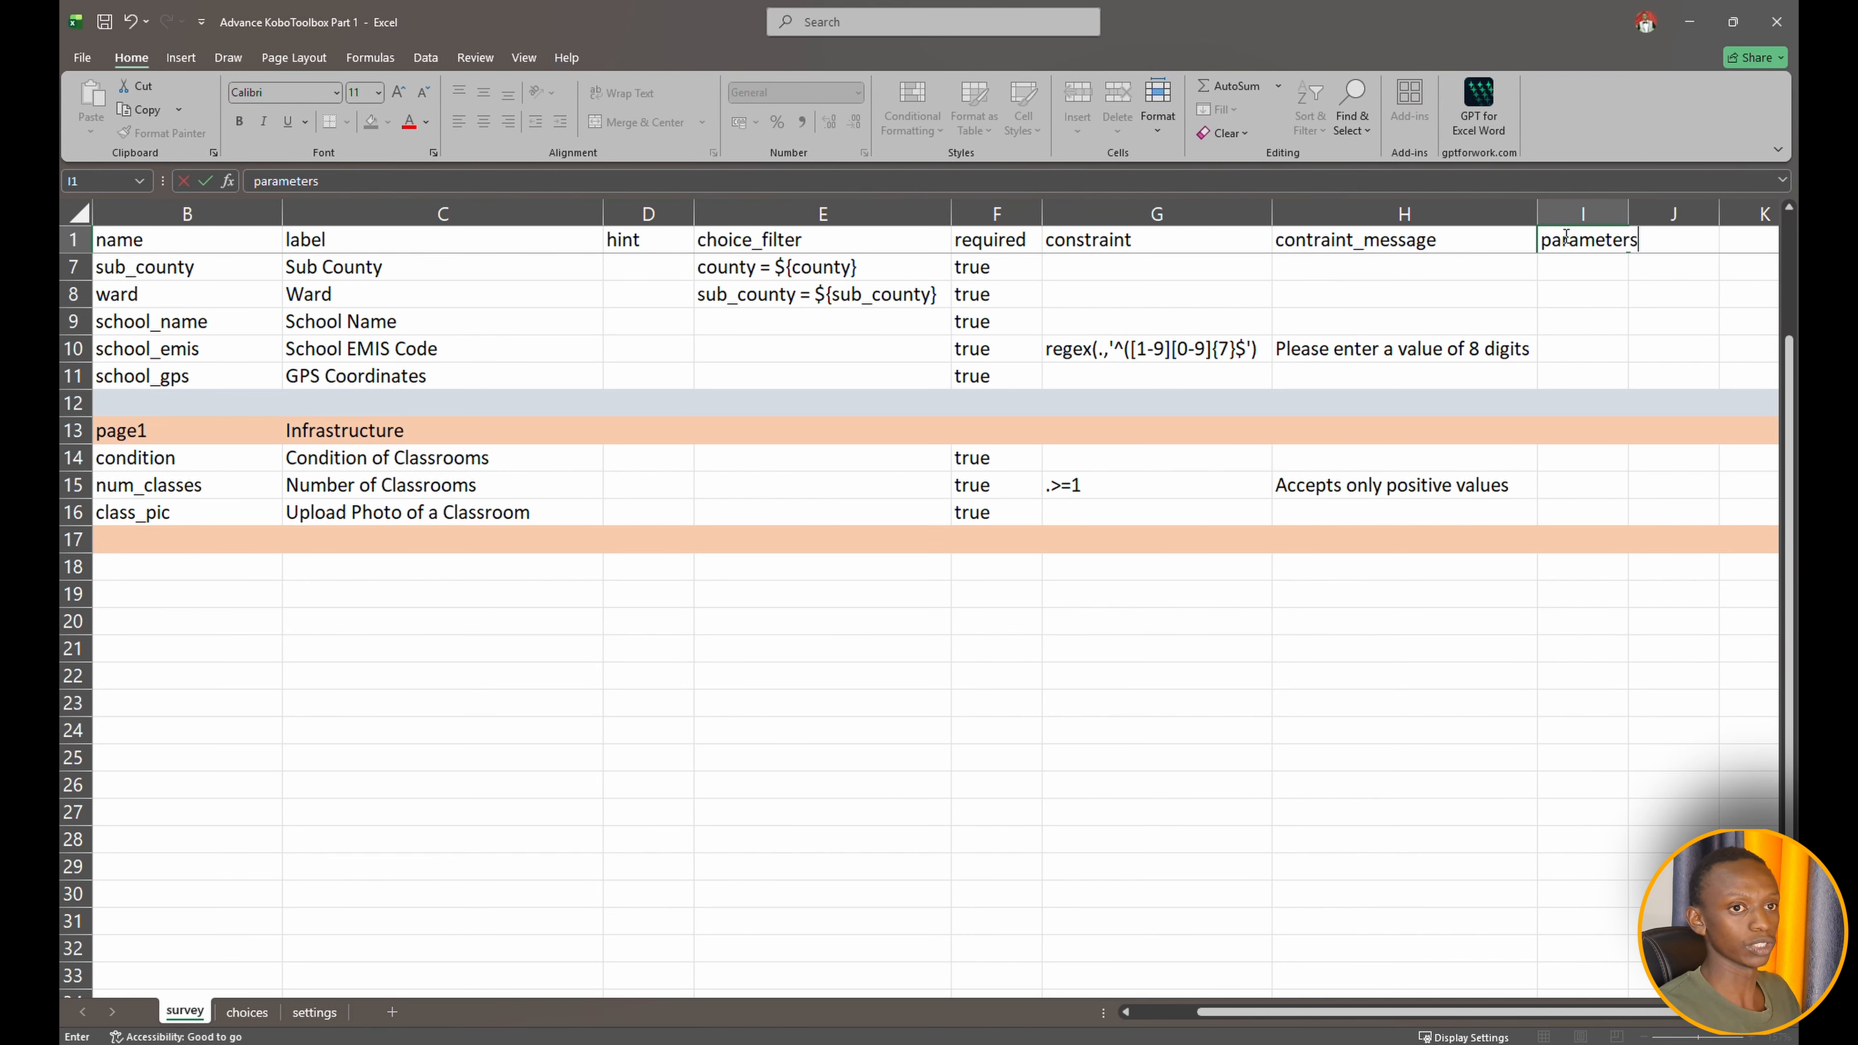
pyautogui.click(1609, 344)
pyautogui.moveTo(1628, 213); pyautogui.dragTo(1648, 213)
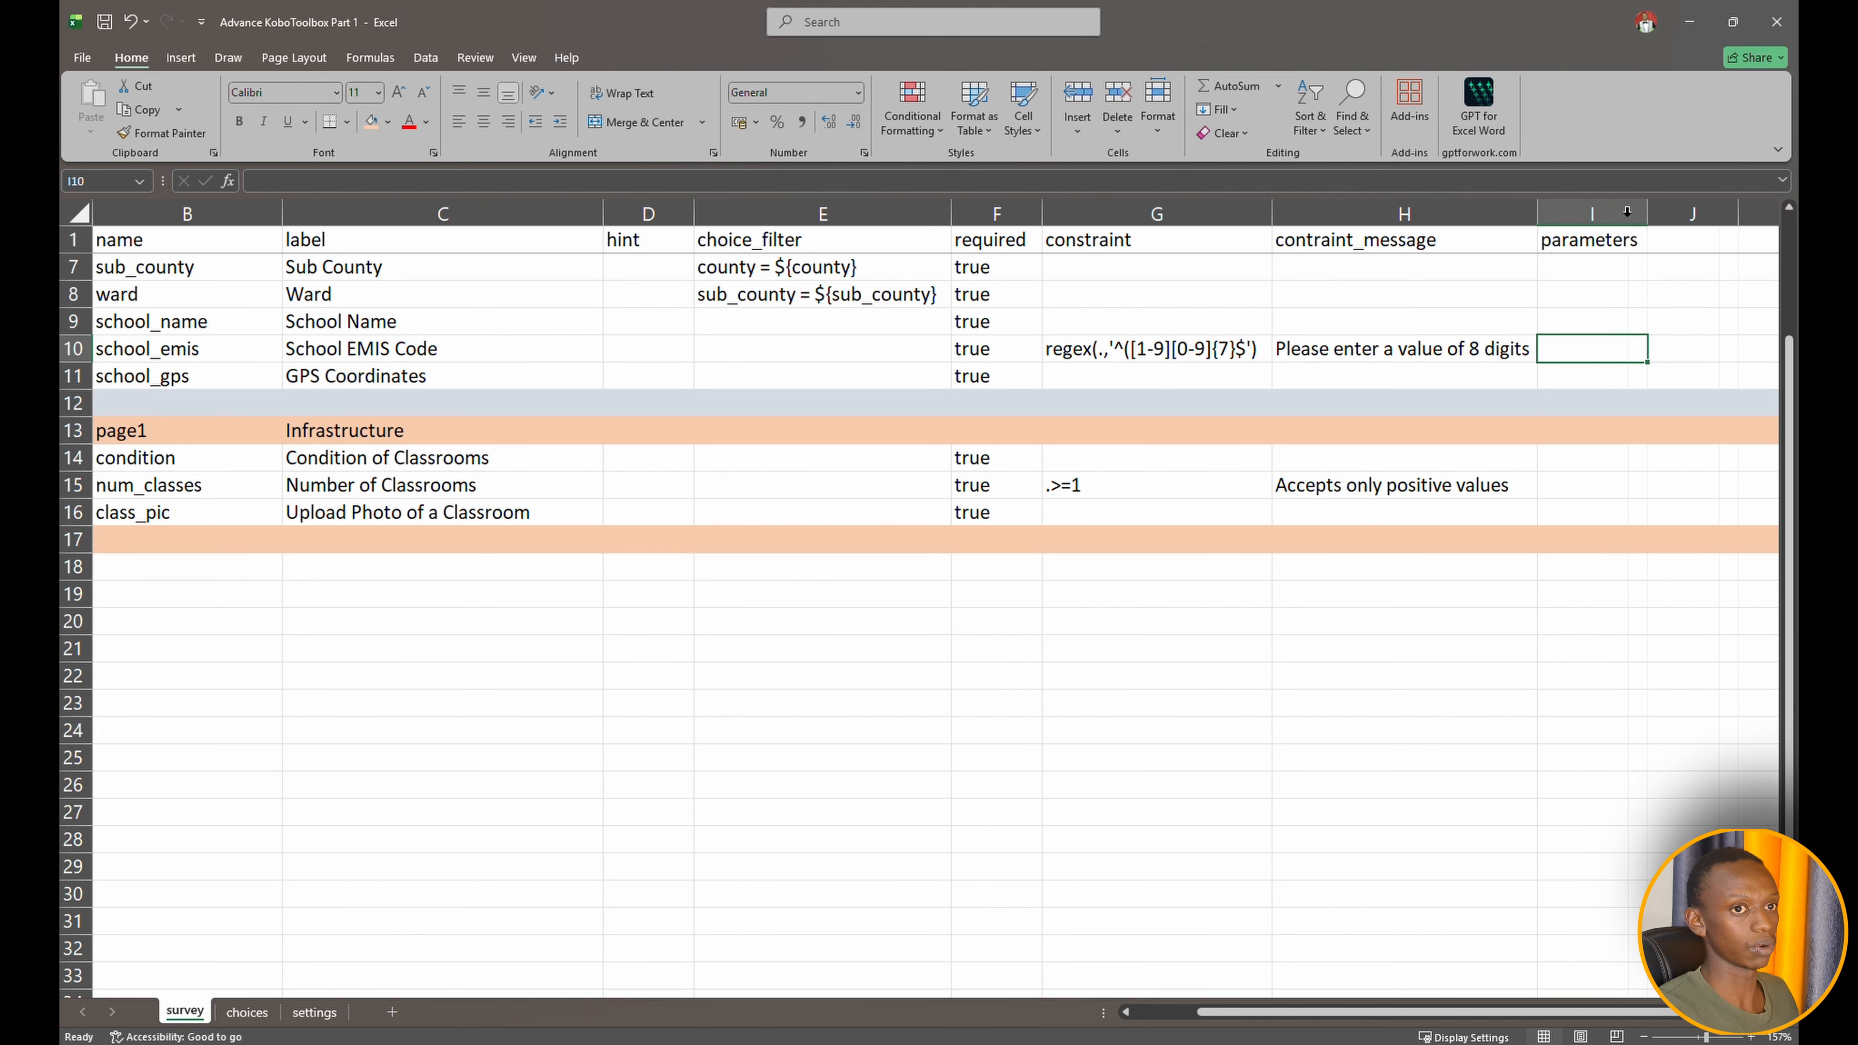
# Enter max-pixels = 100 in I16 for class_pic and autofit column I.
pyautogui.click(152, 531)
pyautogui.click(133, 514)
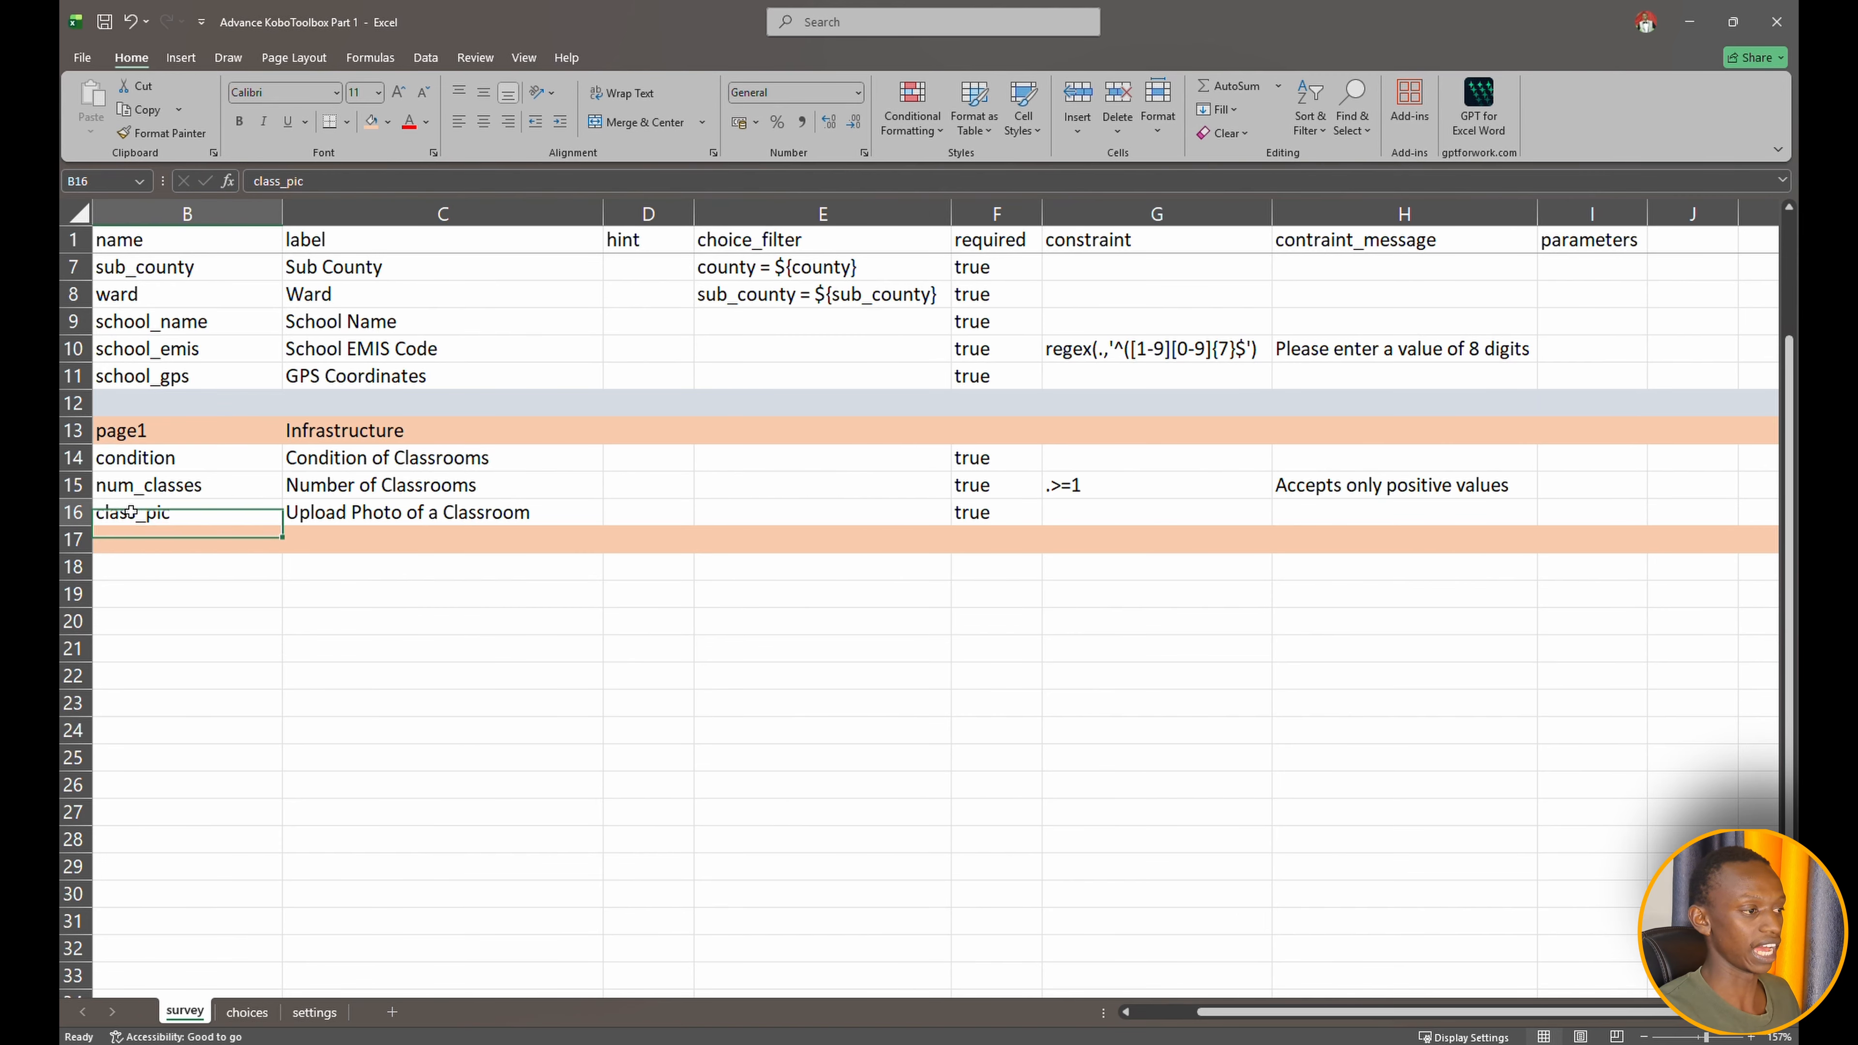
pyautogui.hscroll(-3, 131, 513)
pyautogui.press('Right')
pyautogui.press('Right')
pyautogui.press('Right')
pyautogui.press('Right')
pyautogui.press('Right')
pyautogui.press('Right')
pyautogui.press('Right')
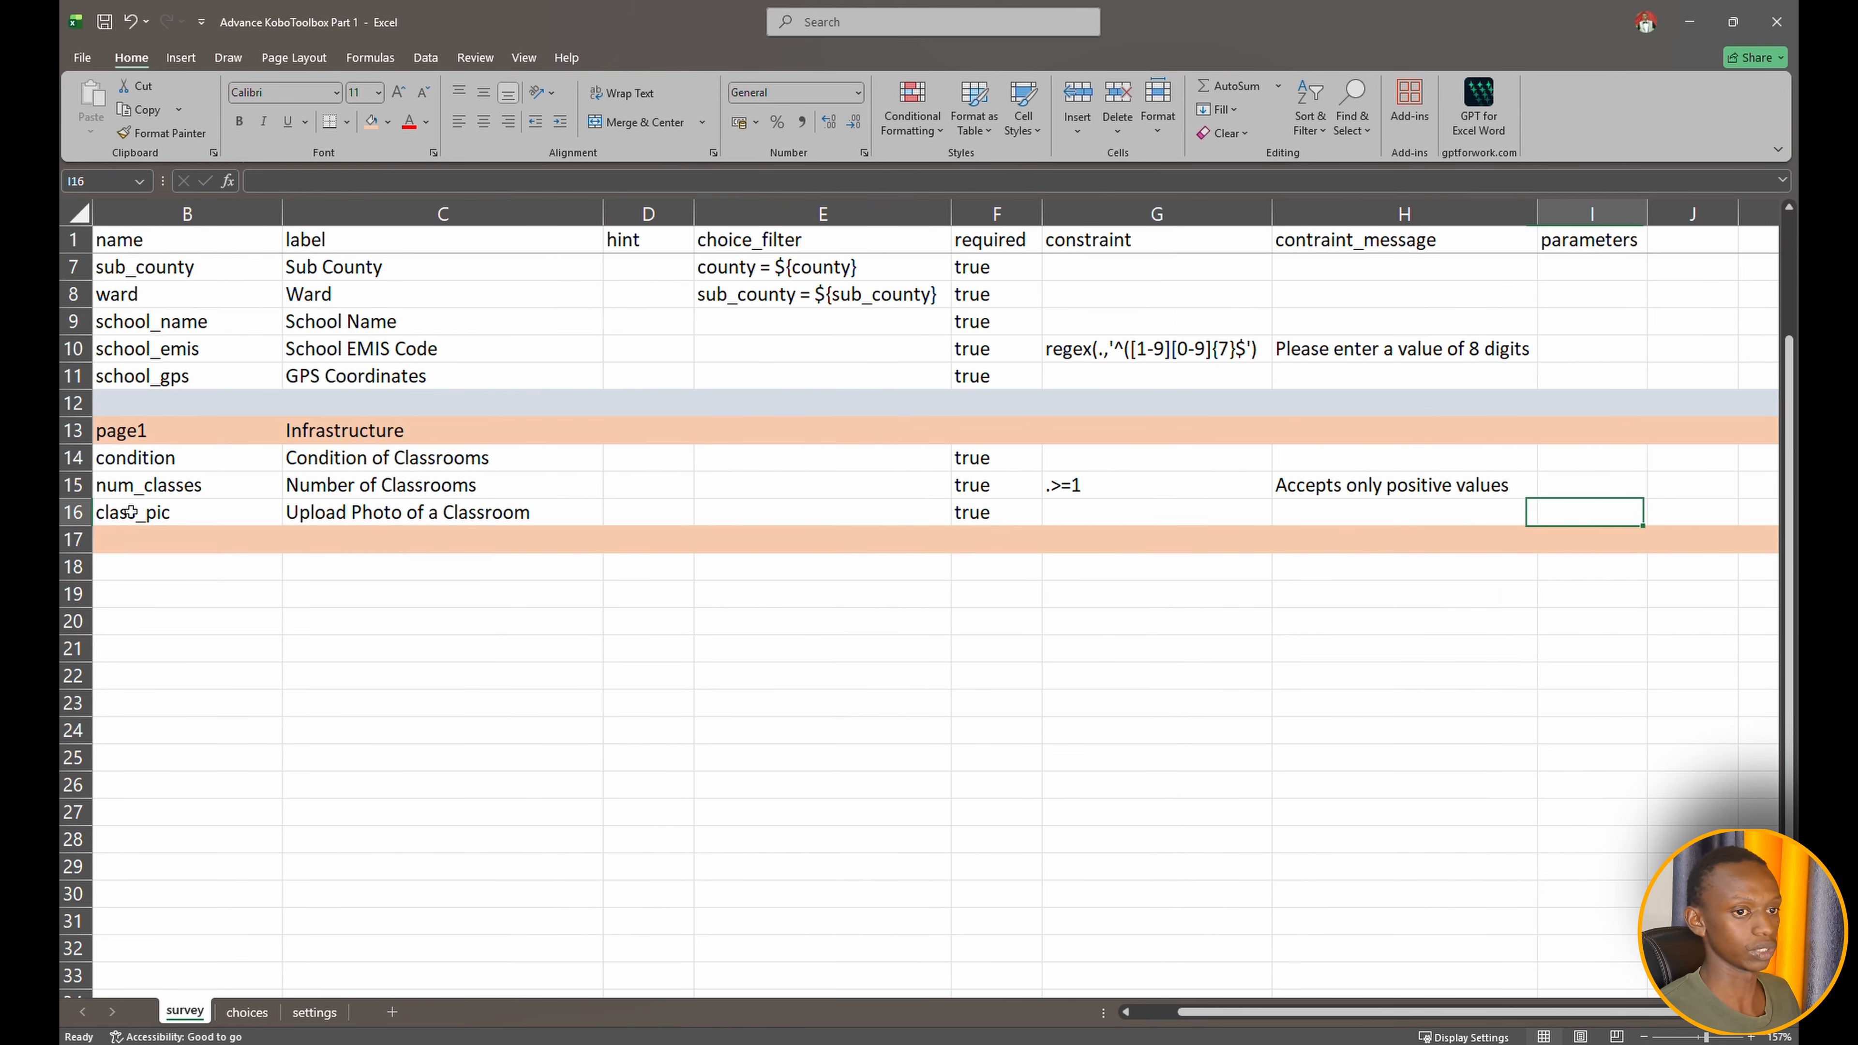
pyautogui.write('m')
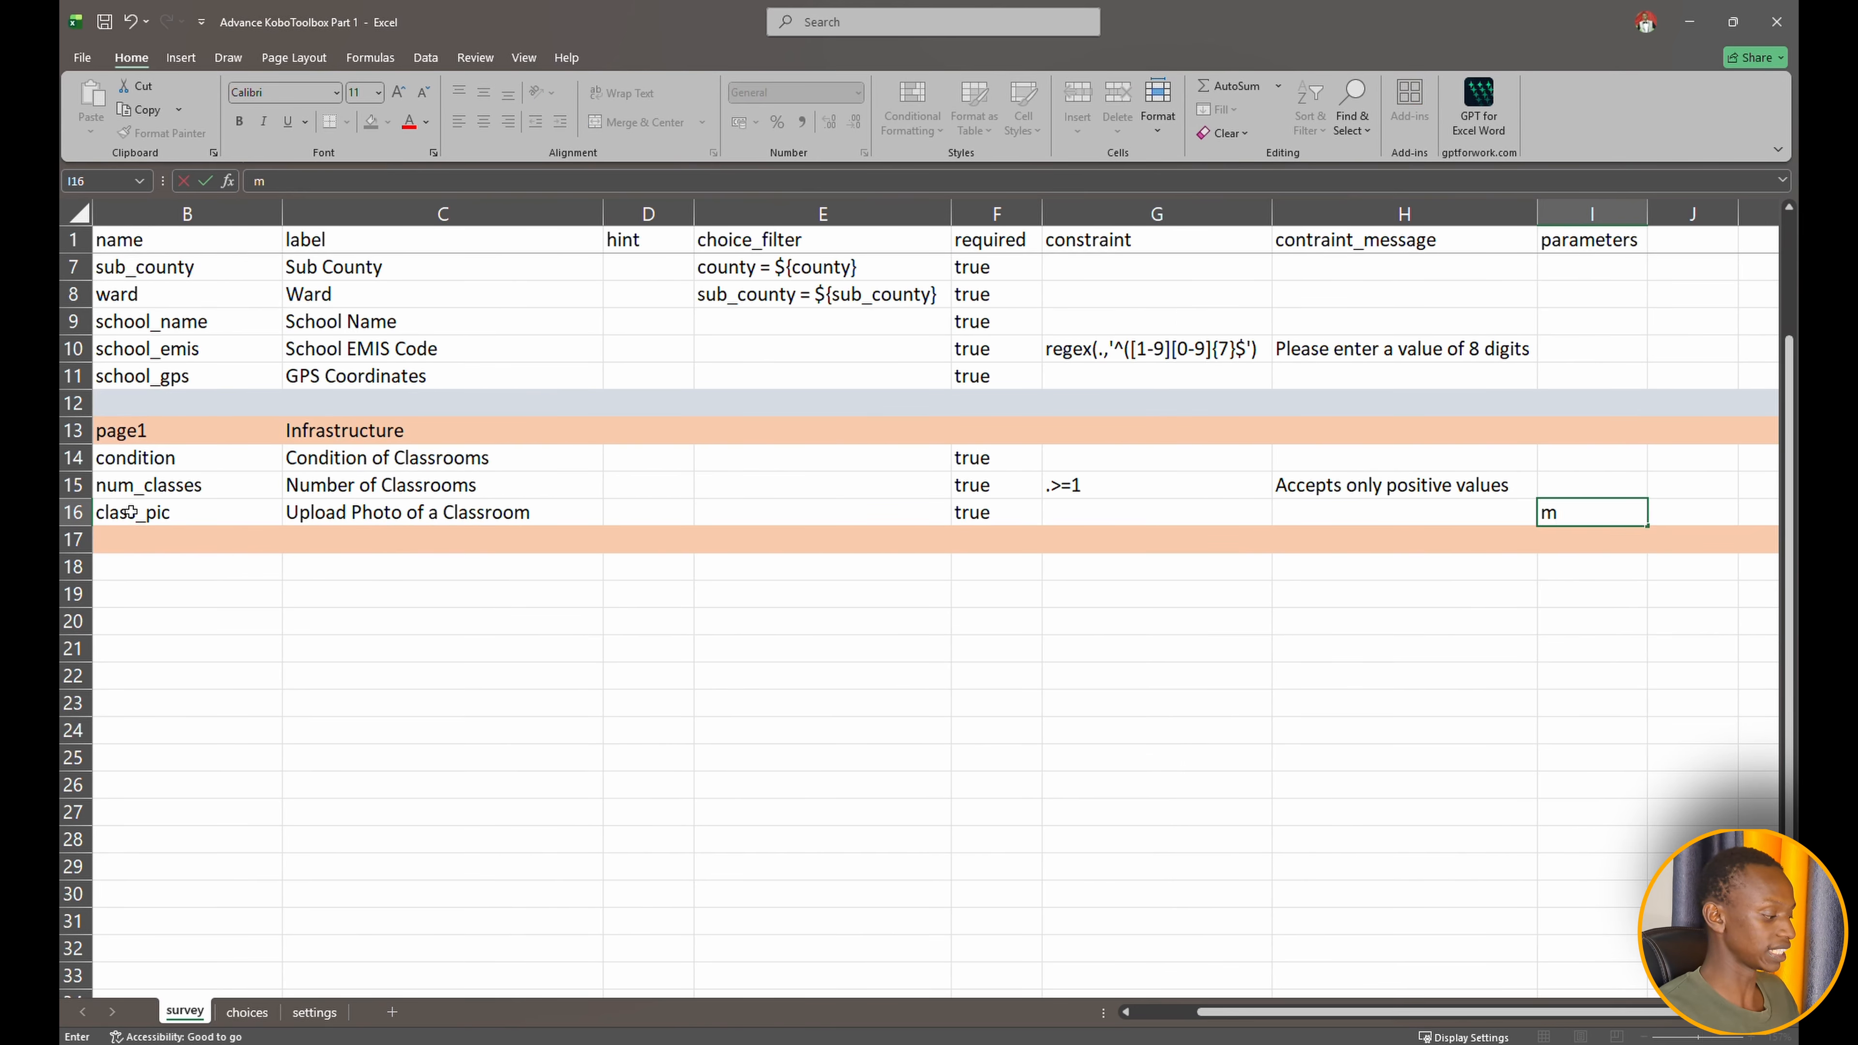
pyautogui.write('ax-pixels')
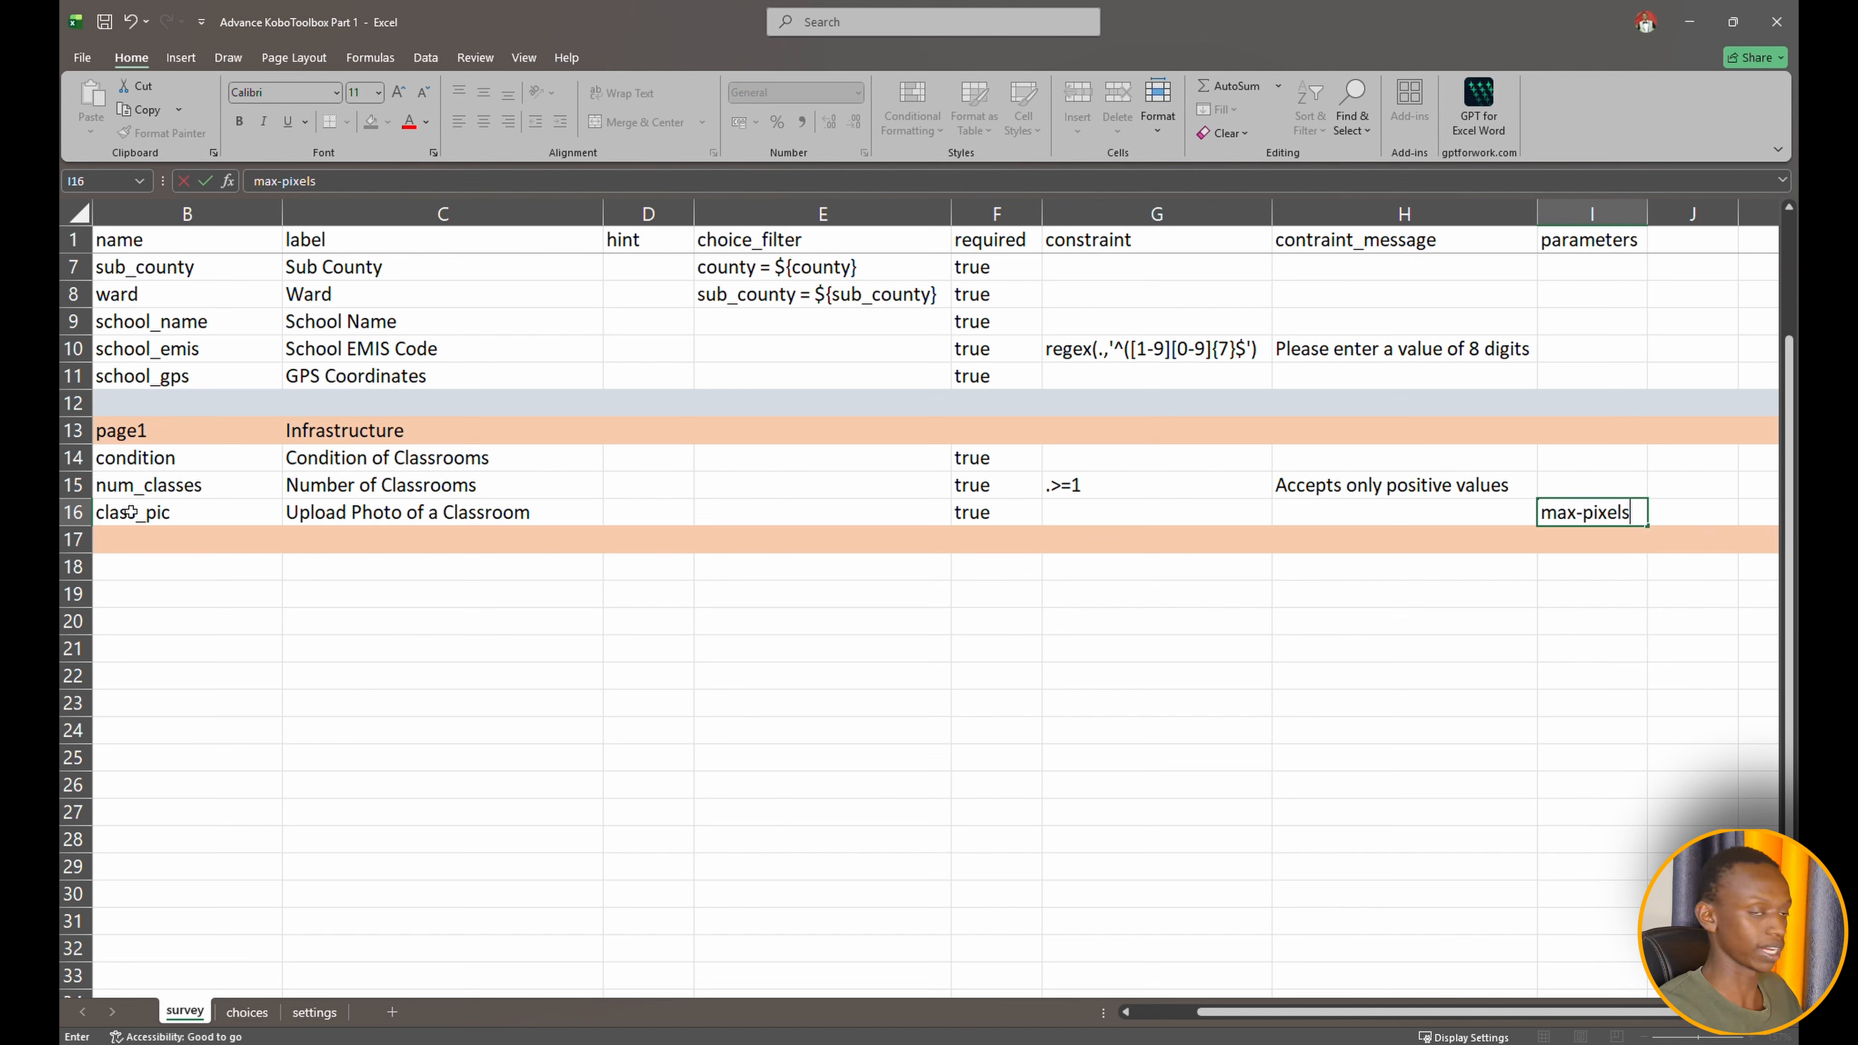
pyautogui.write(' =')
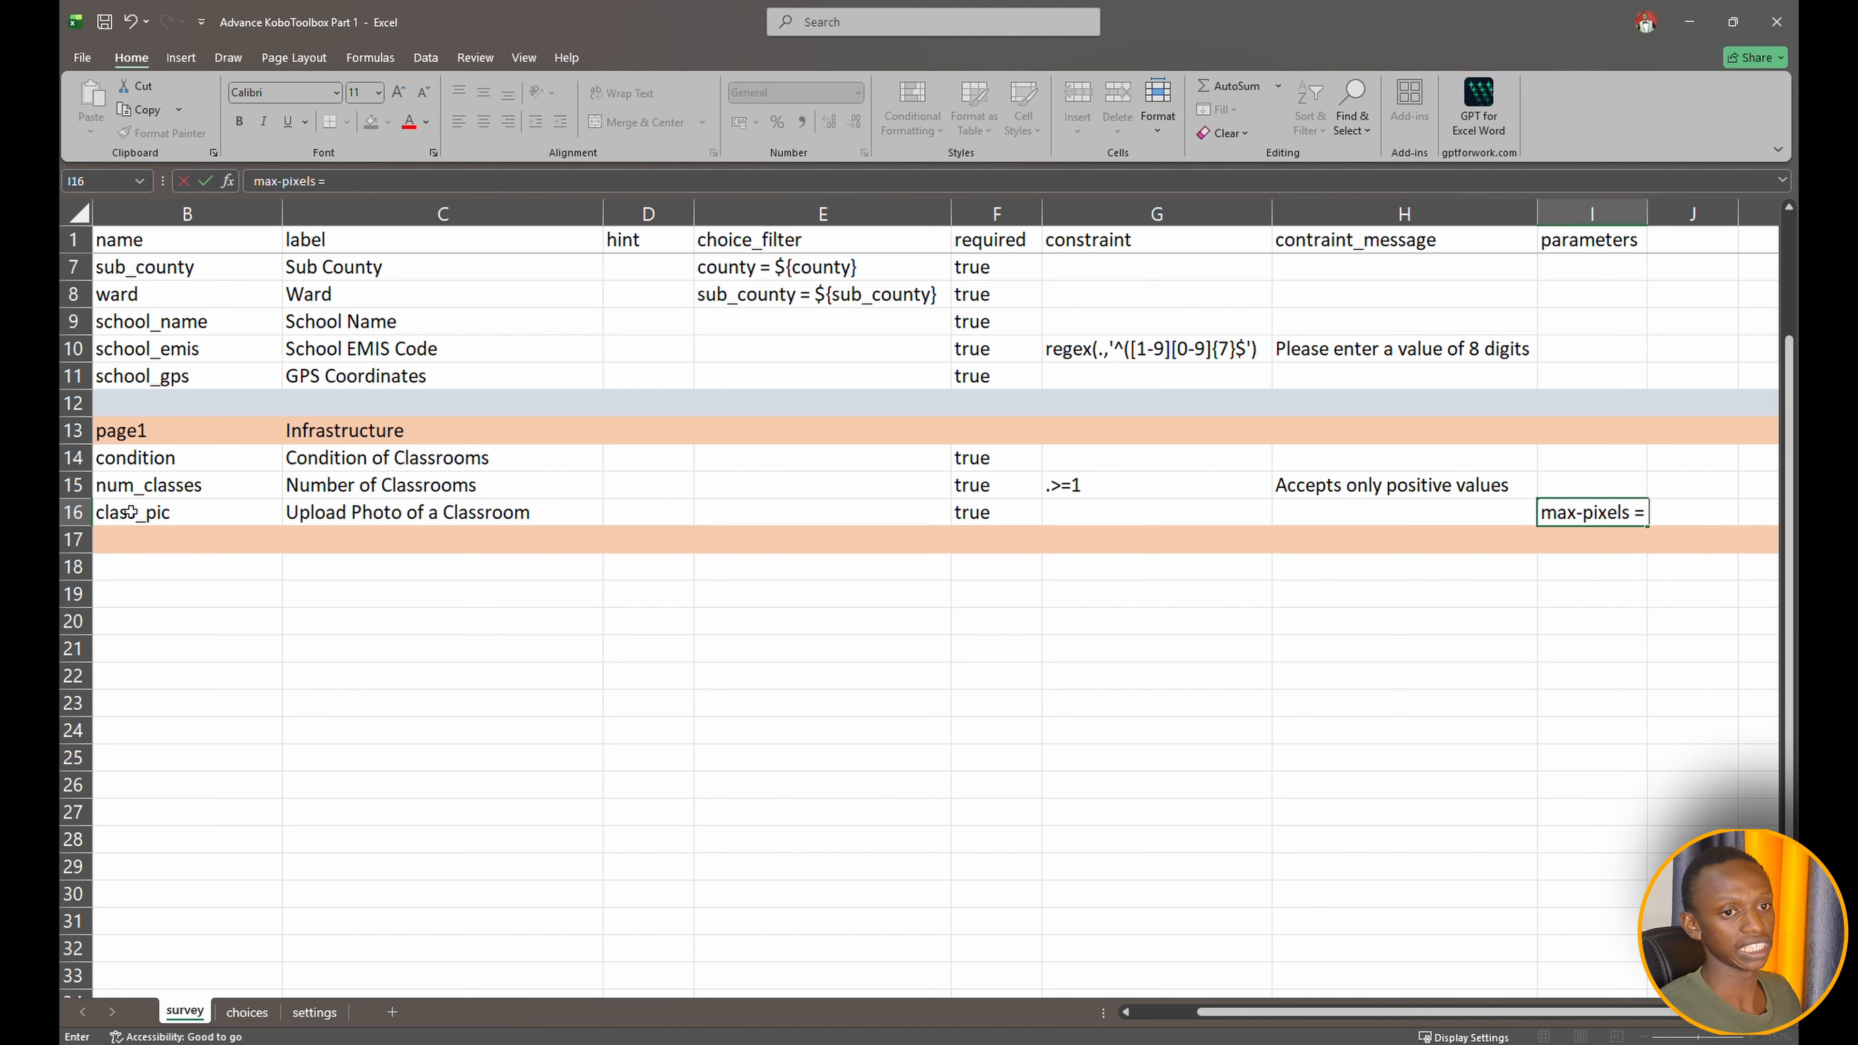
pyautogui.write(' 100')
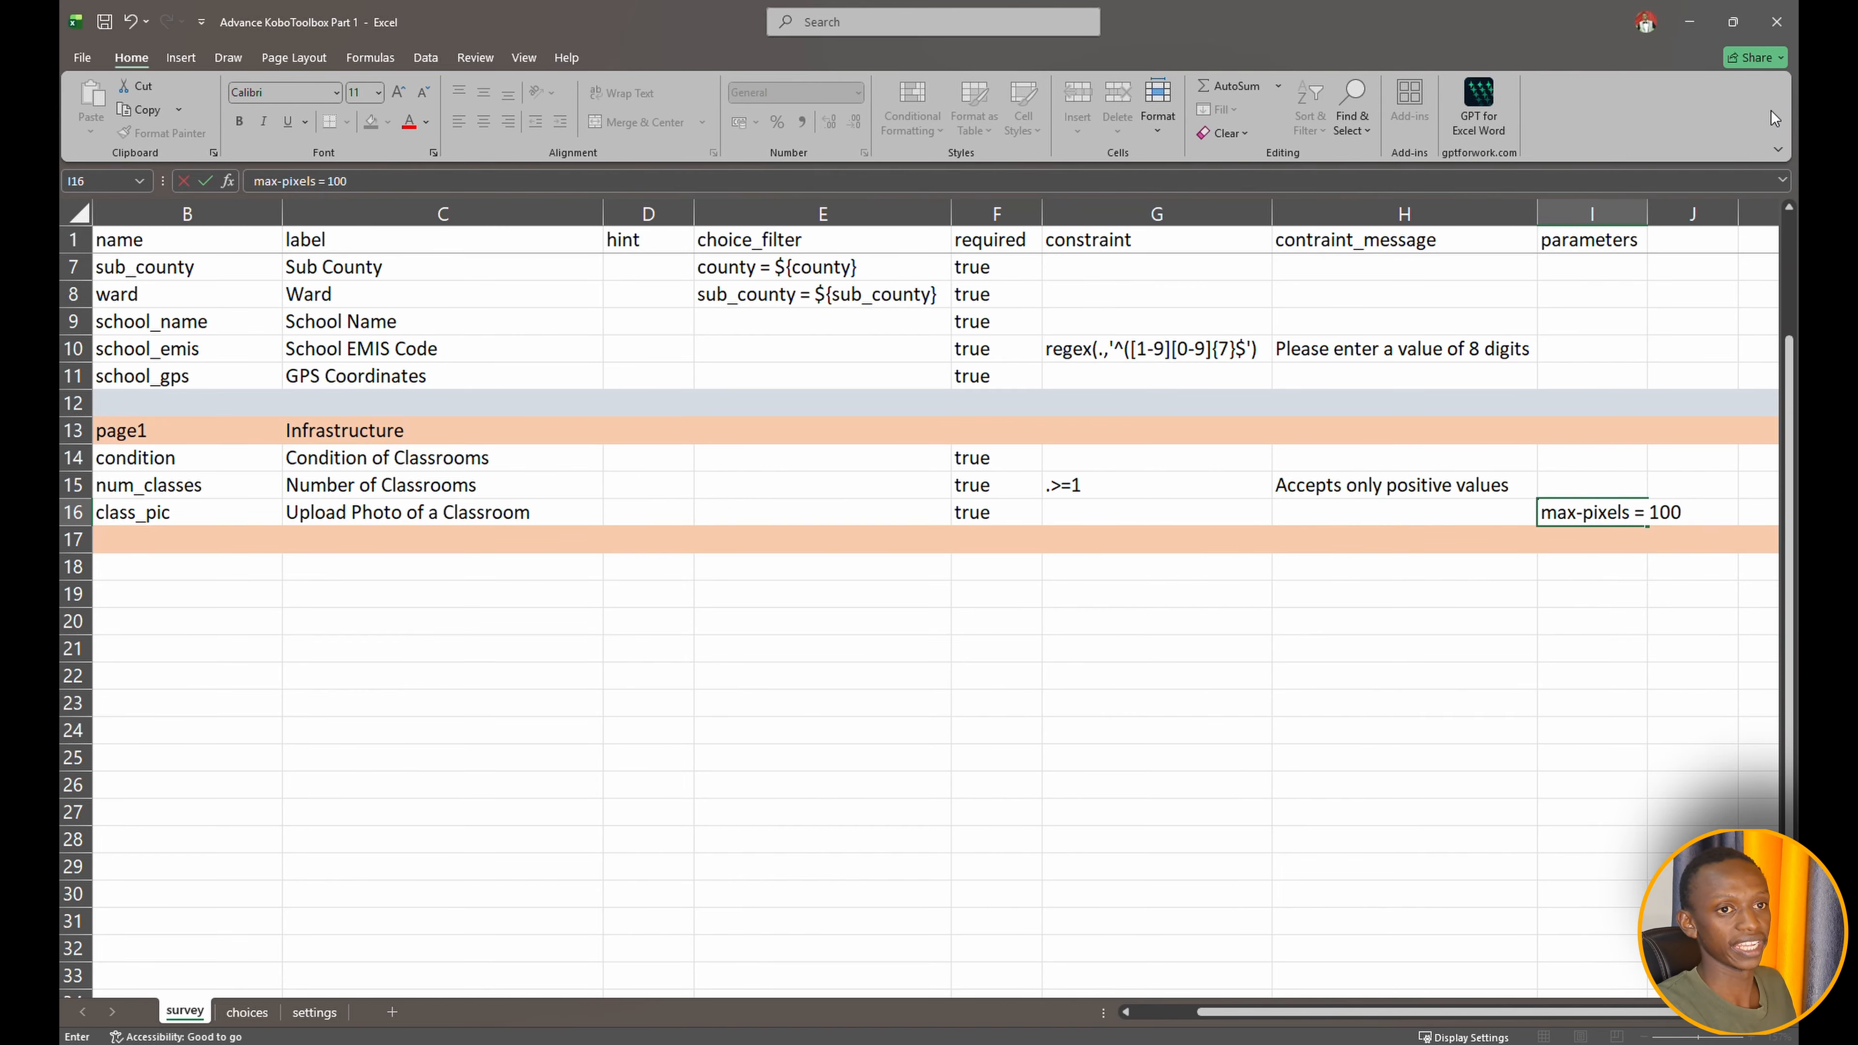
pyautogui.click(1649, 266)
pyautogui.moveTo(1648, 222); pyautogui.dragTo(1648, 222)
pyautogui.doubleClick(1647, 222)
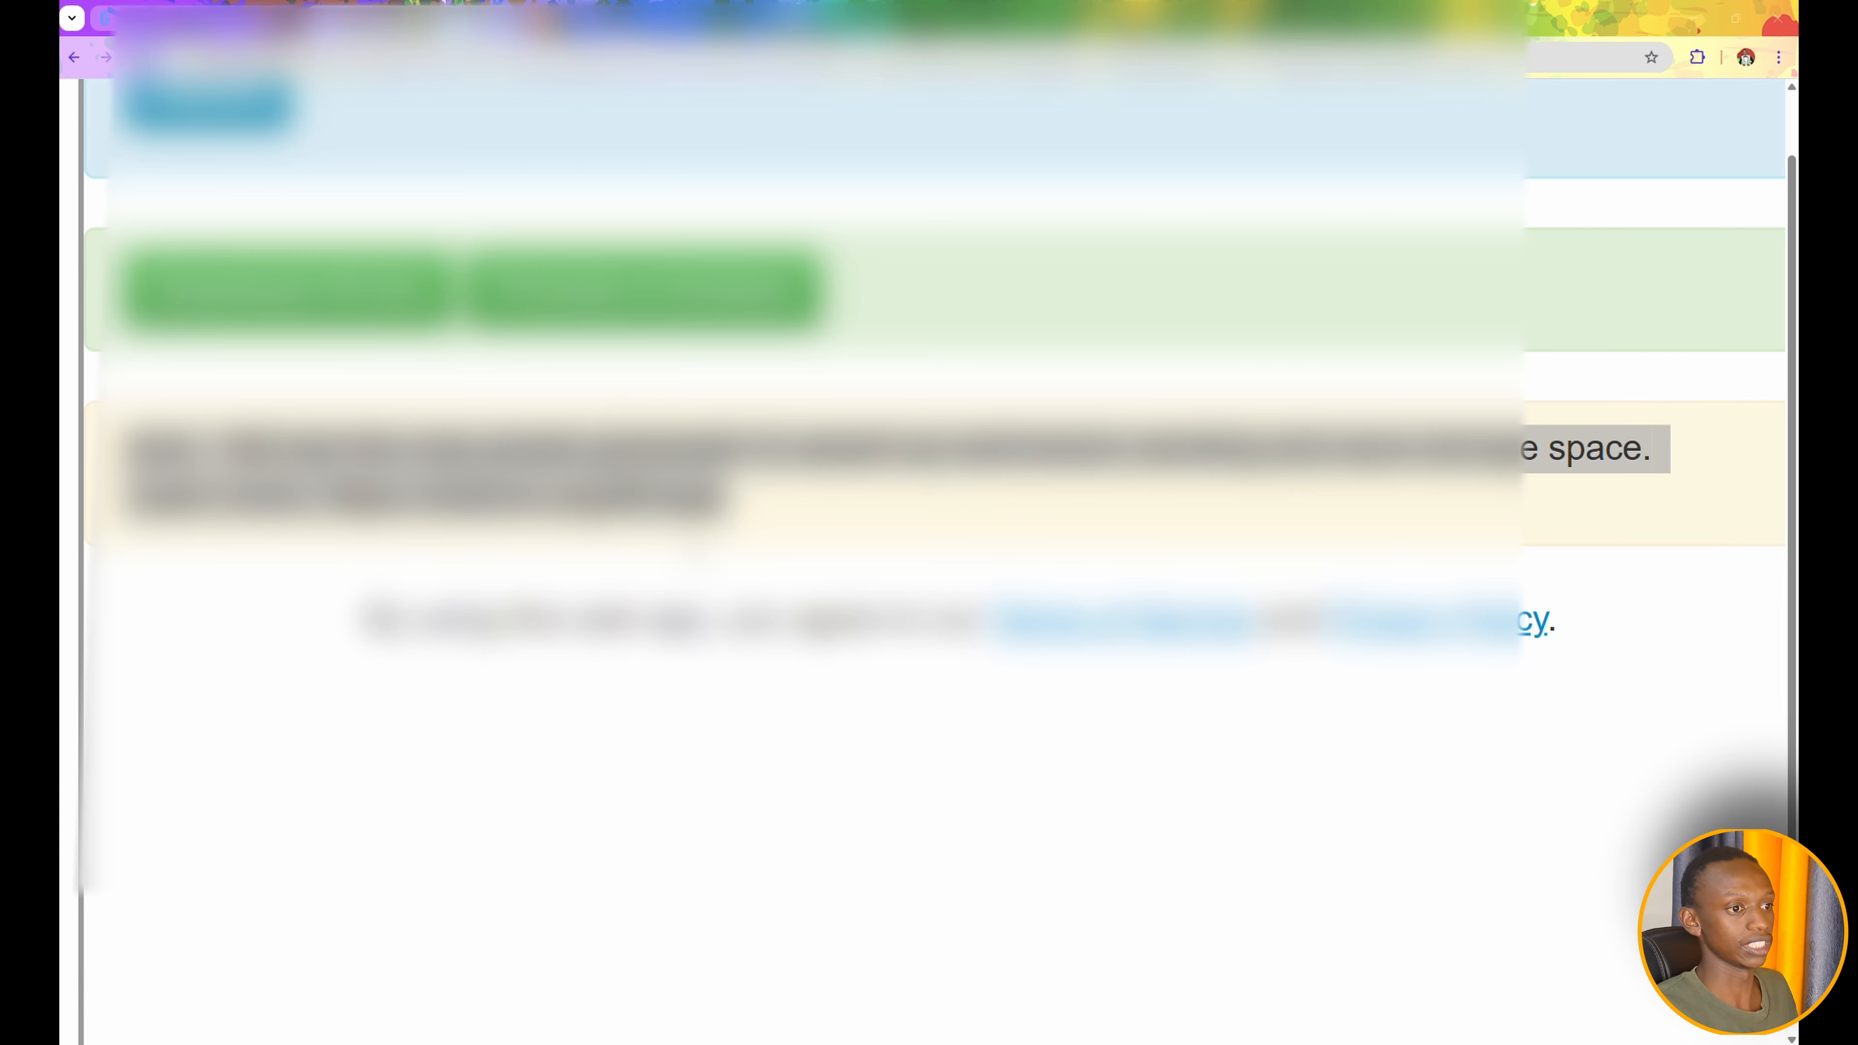
# Re-upload the spreadsheet, note the parameter1=value format error, and bring Excel back on top.
pyautogui.scroll(-5, 545, 447)
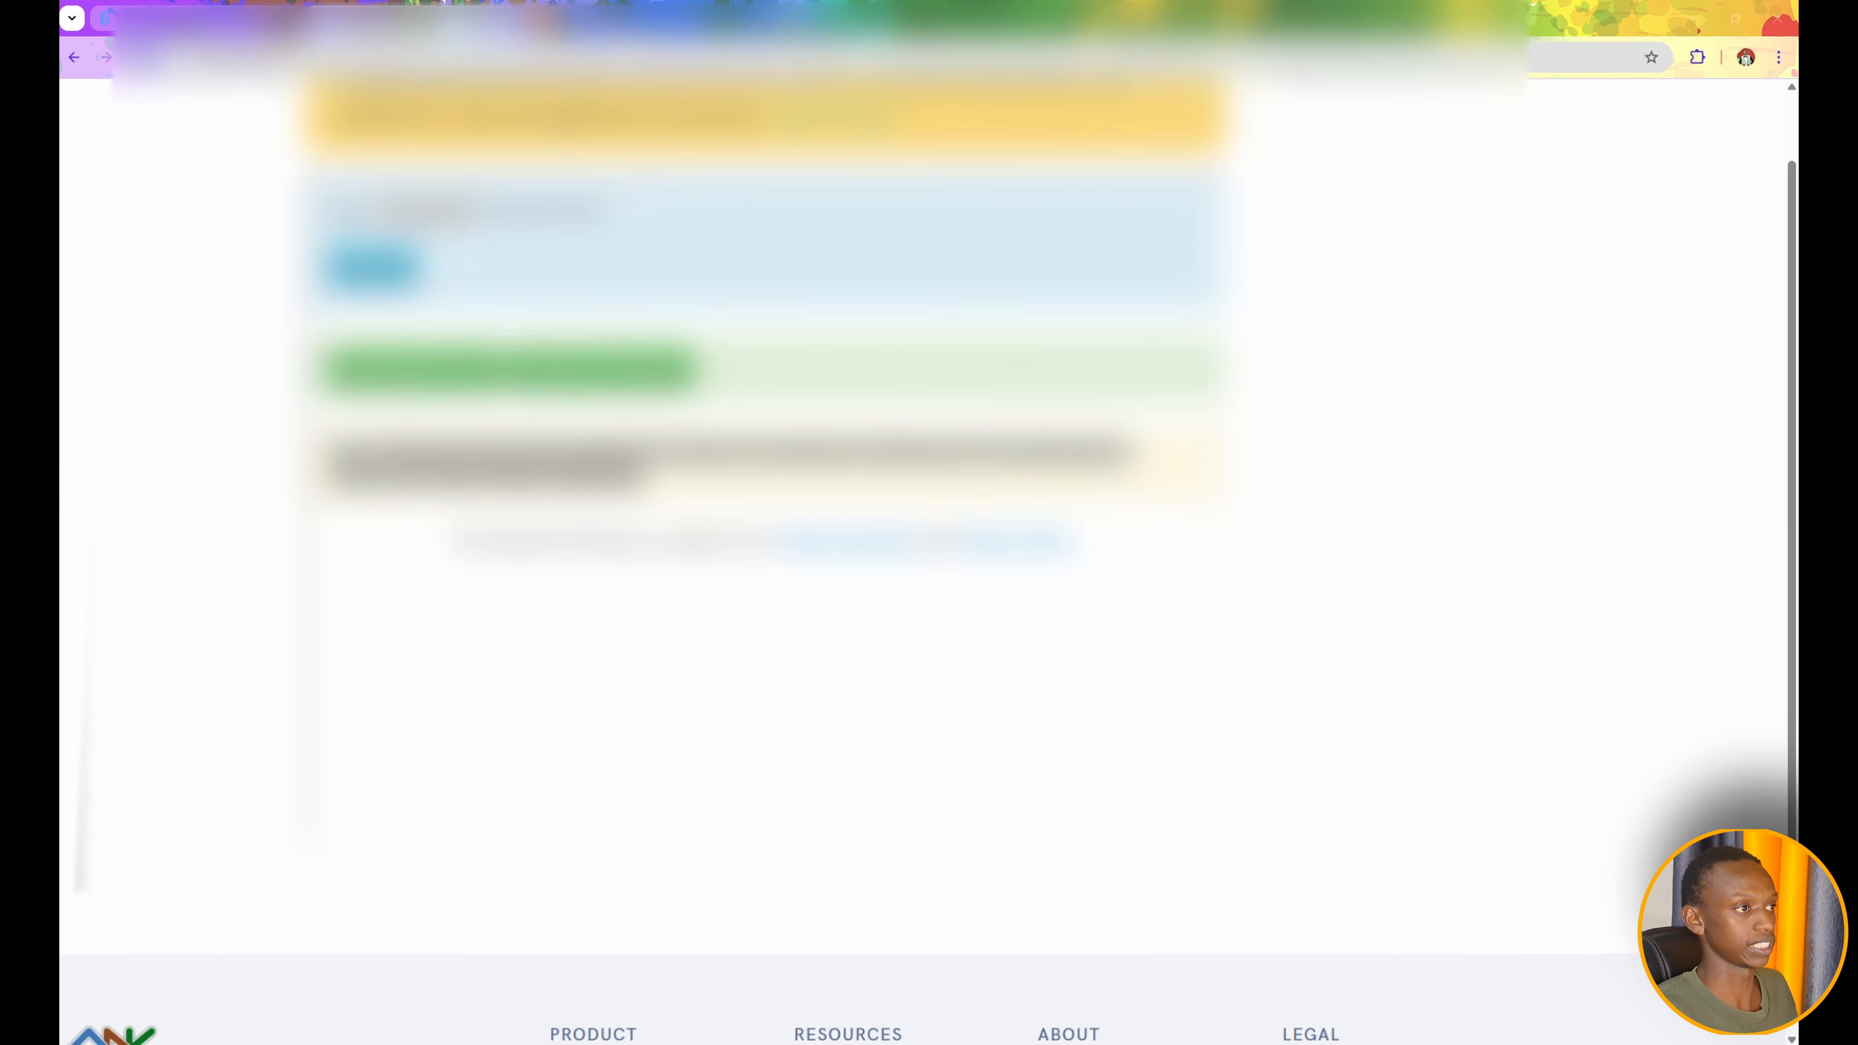
pyautogui.click(515, 299)
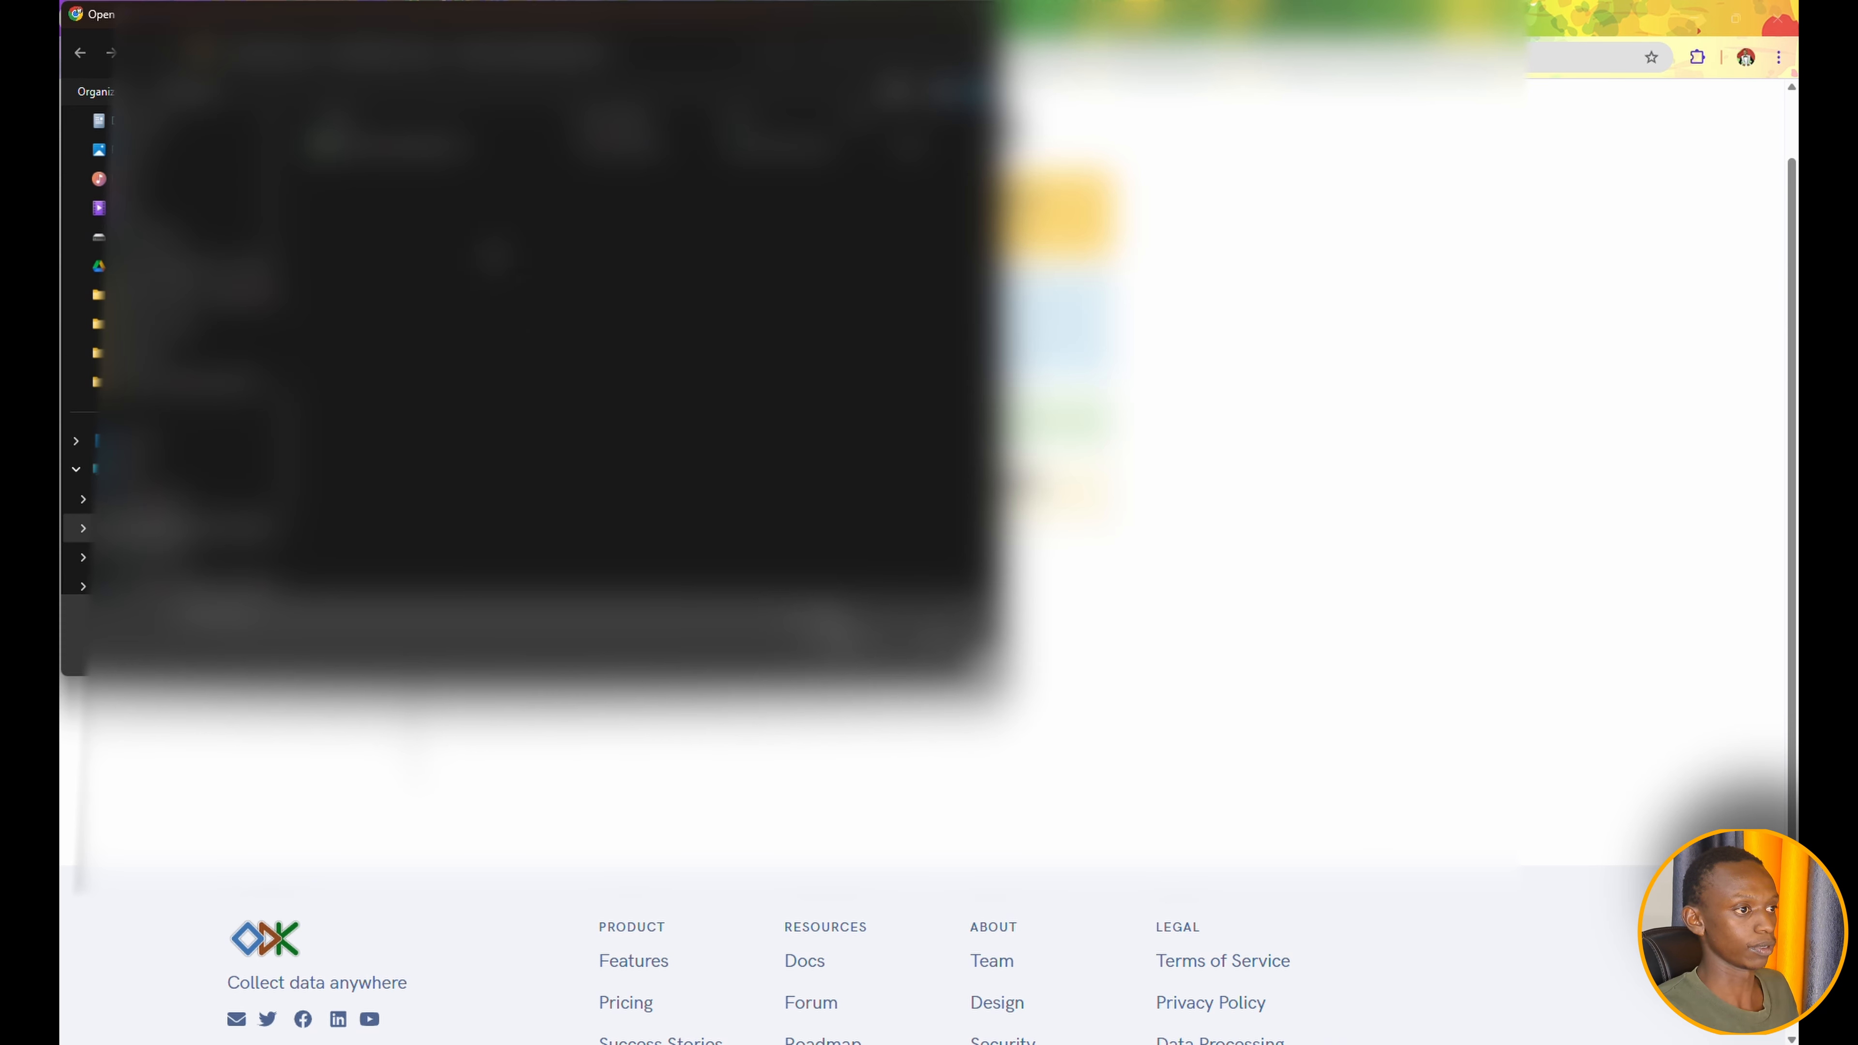
pyautogui.click(505, 147)
pyautogui.click(843, 641)
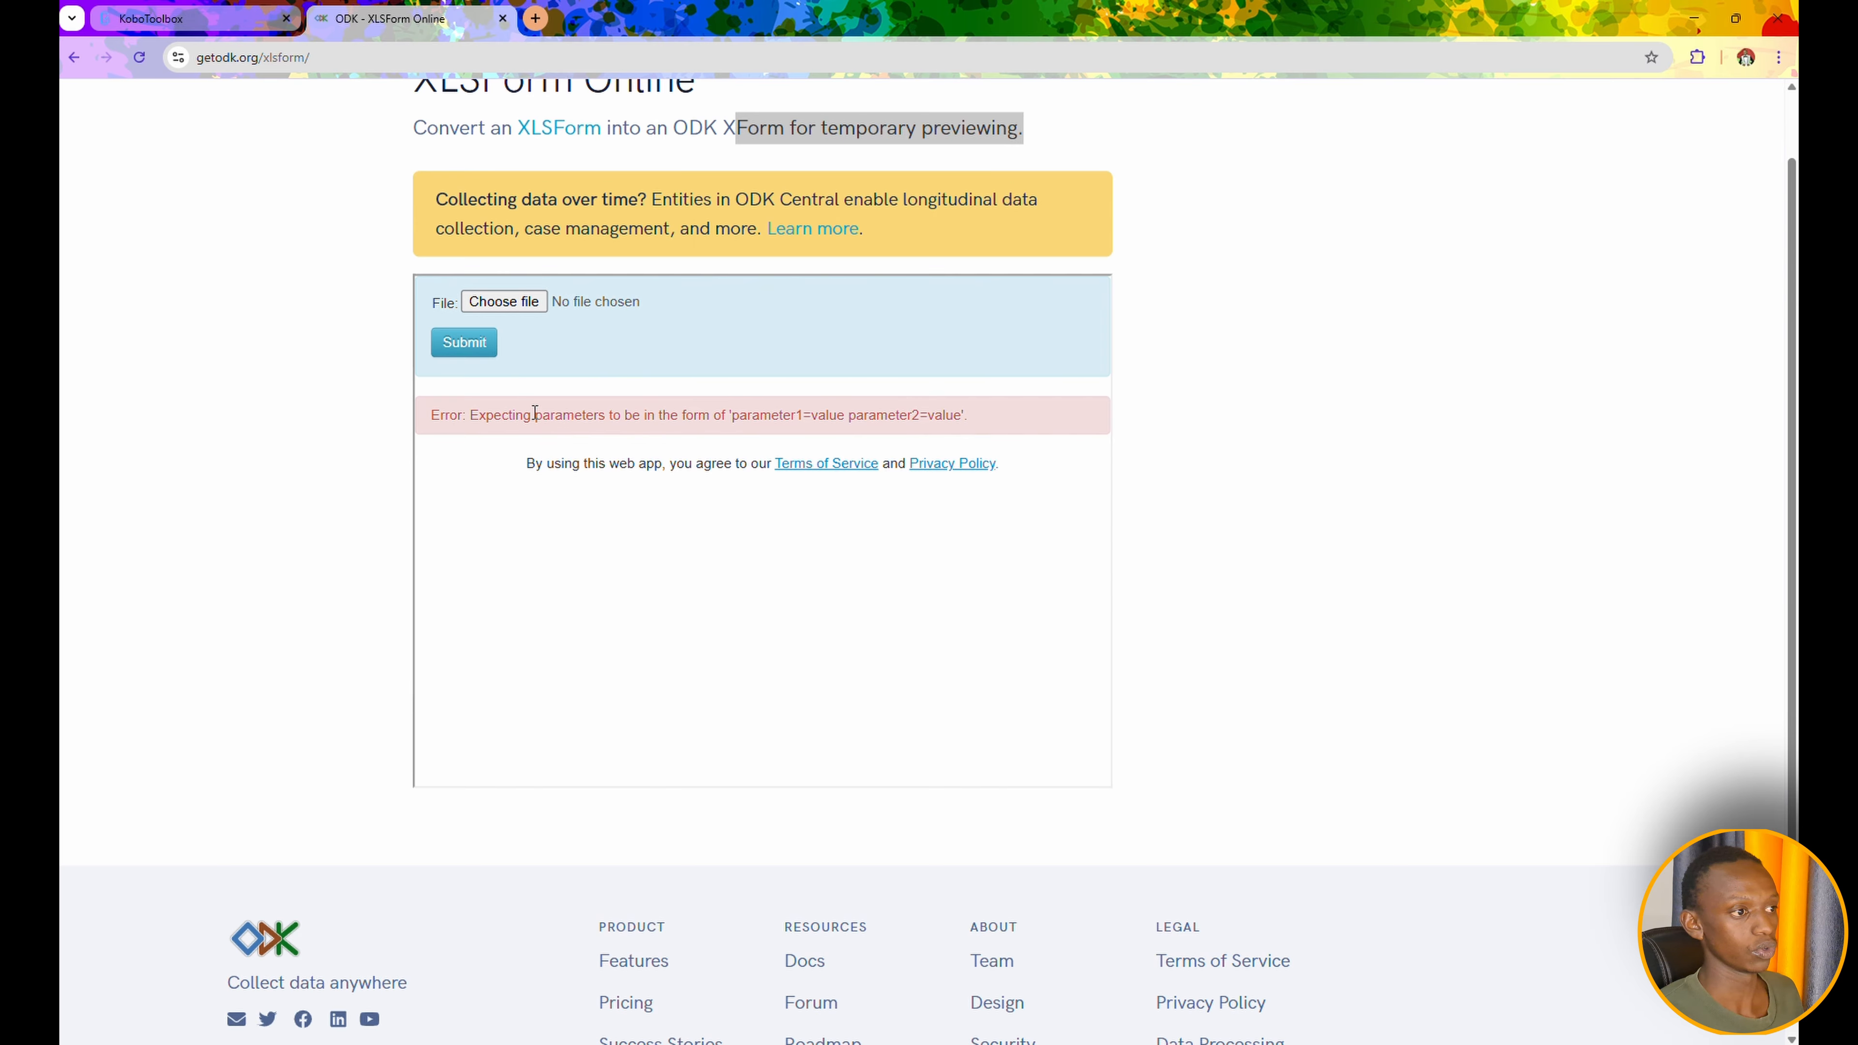
pyautogui.moveTo(965, 432); pyautogui.dragTo(447, 383)
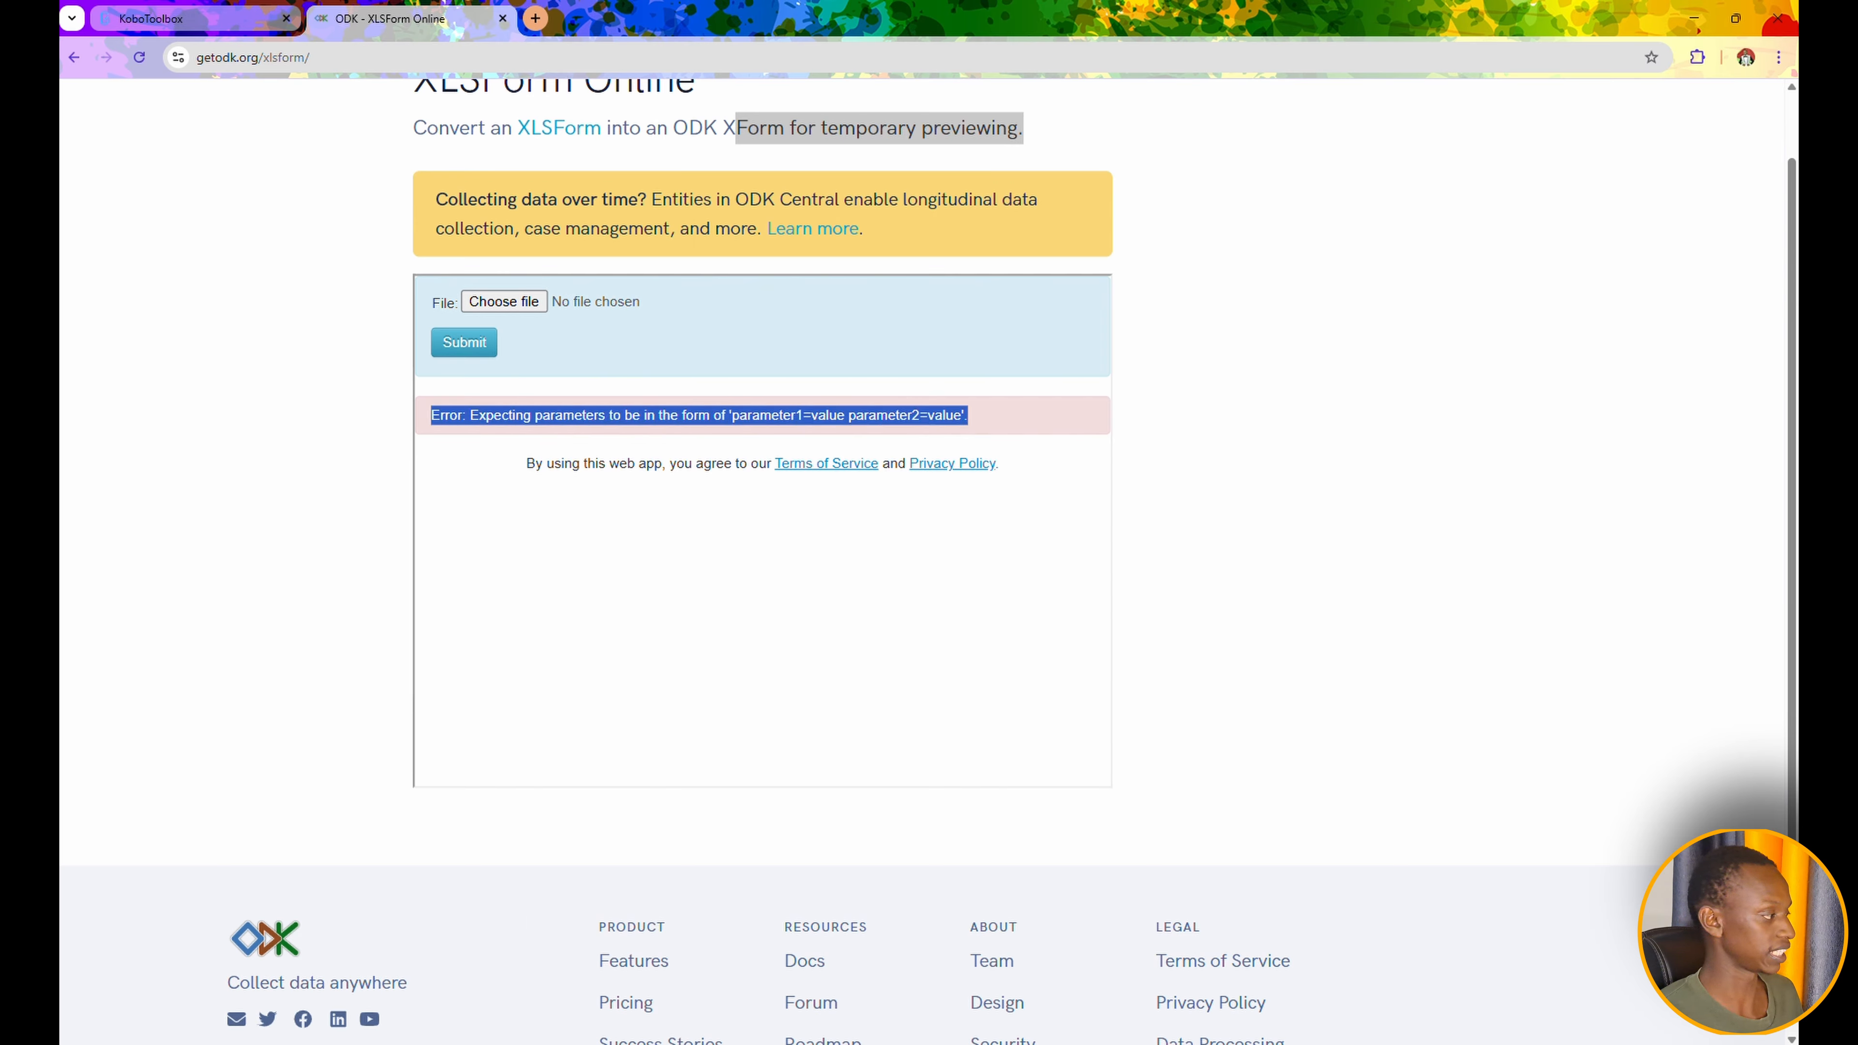
pyautogui.hotkey('alt', 'Tab')
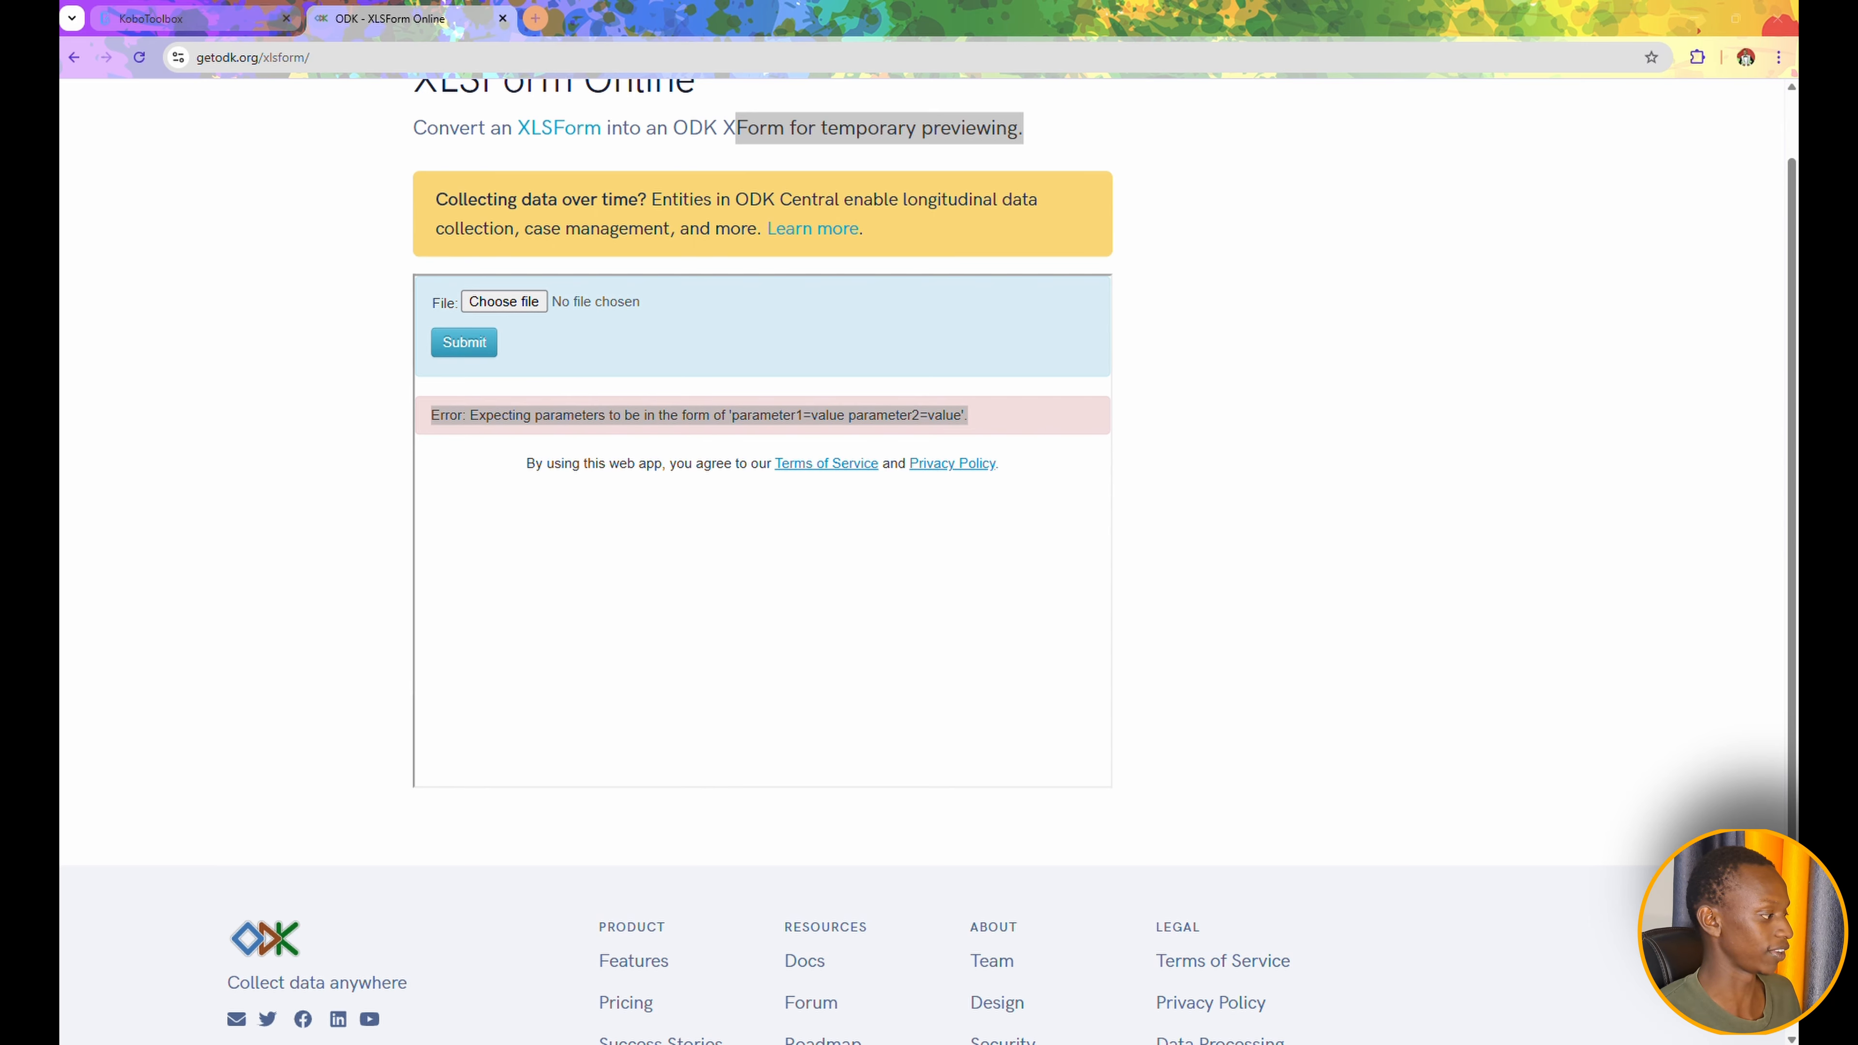
pyautogui.moveTo(60, 299); pyautogui.dragTo(898, 488)
pyautogui.hscroll(6, 919, 723)
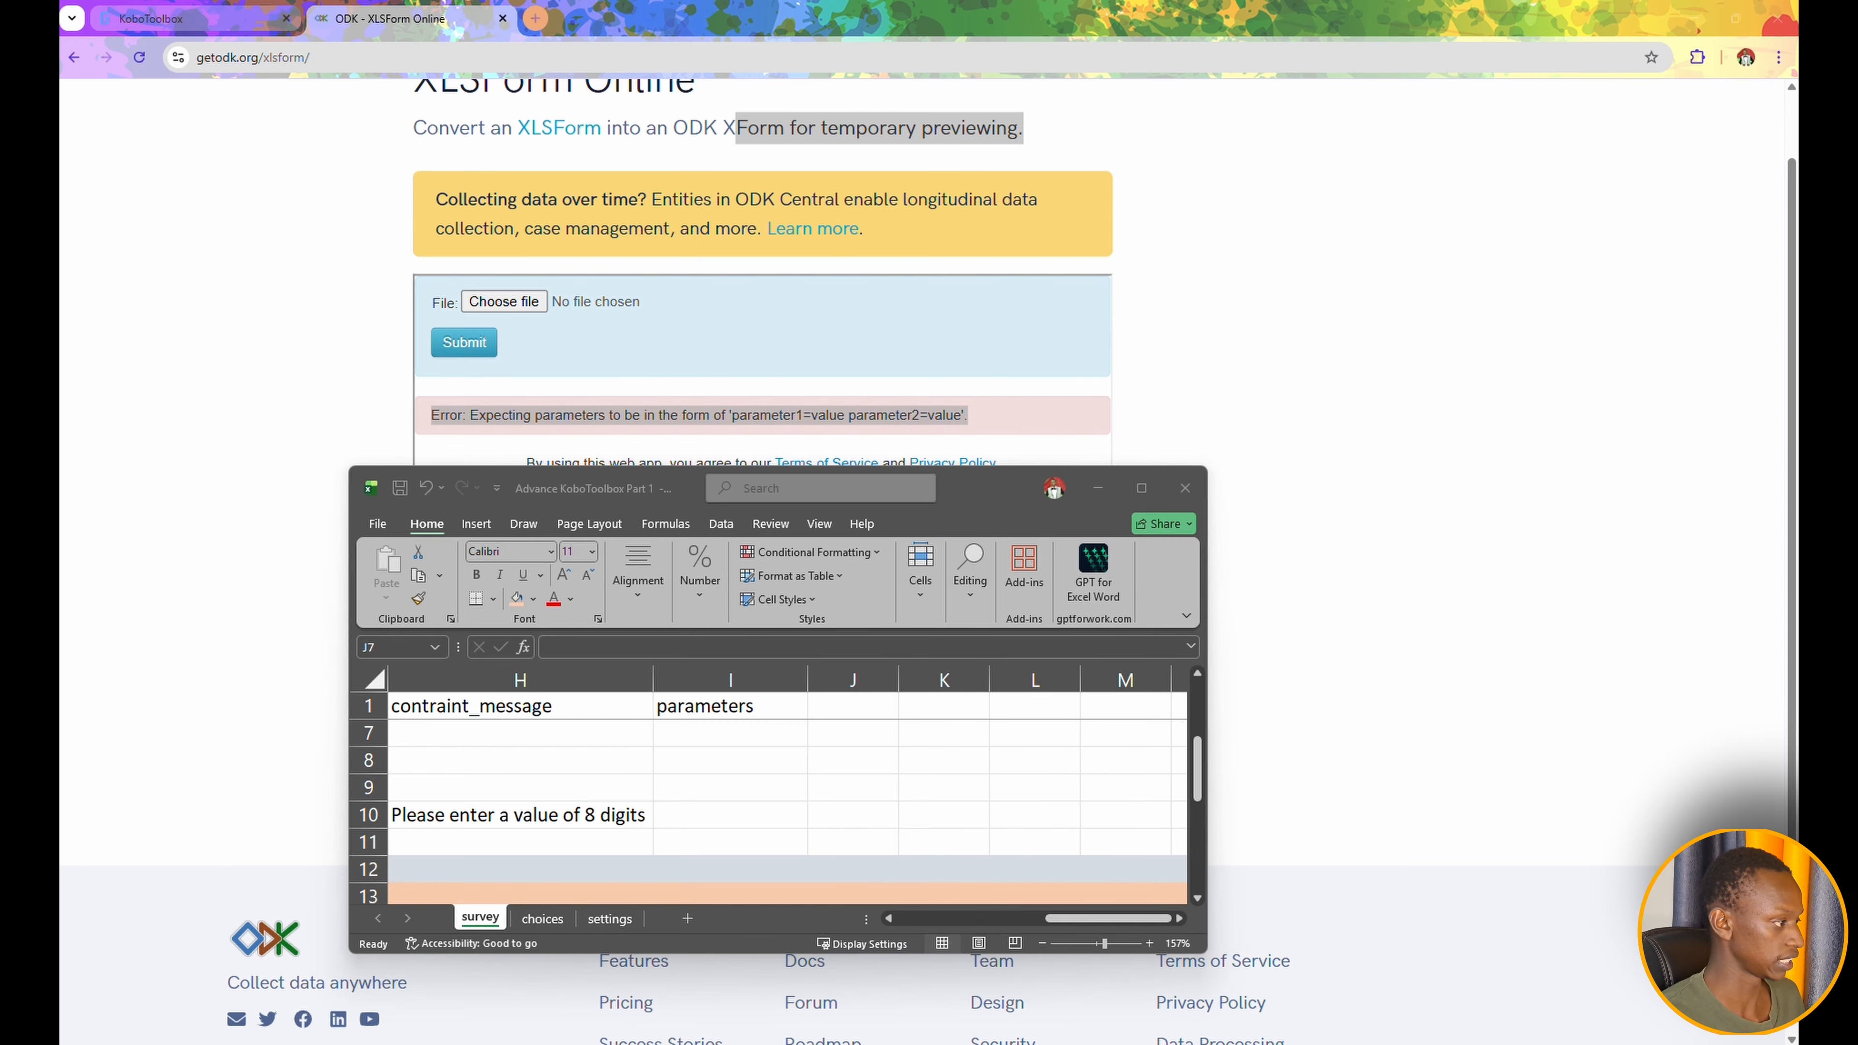
# Copy and paste cells around the parameters column, ending with the max-pixels cell I16 copied.
pyautogui.hotkey('ctrl', 'c')
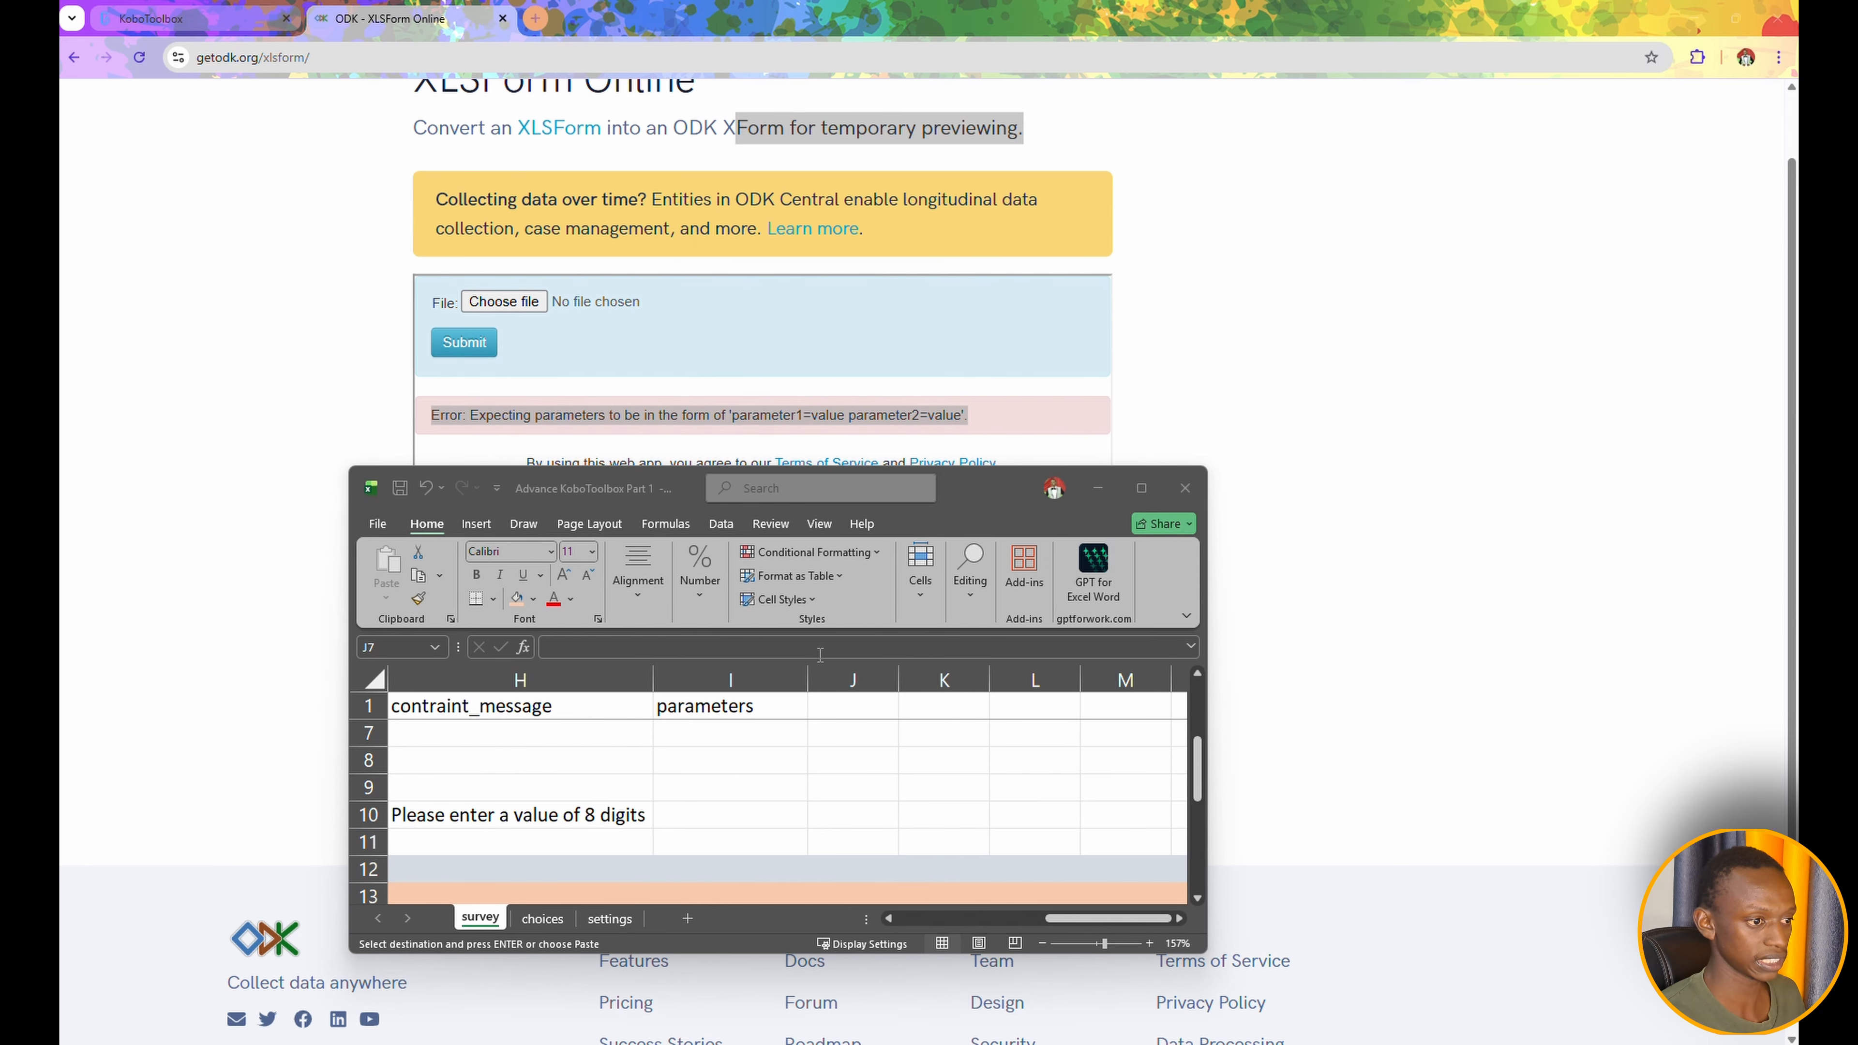
pyautogui.click(741, 705)
pyautogui.hotkey('ctrl', 'v')
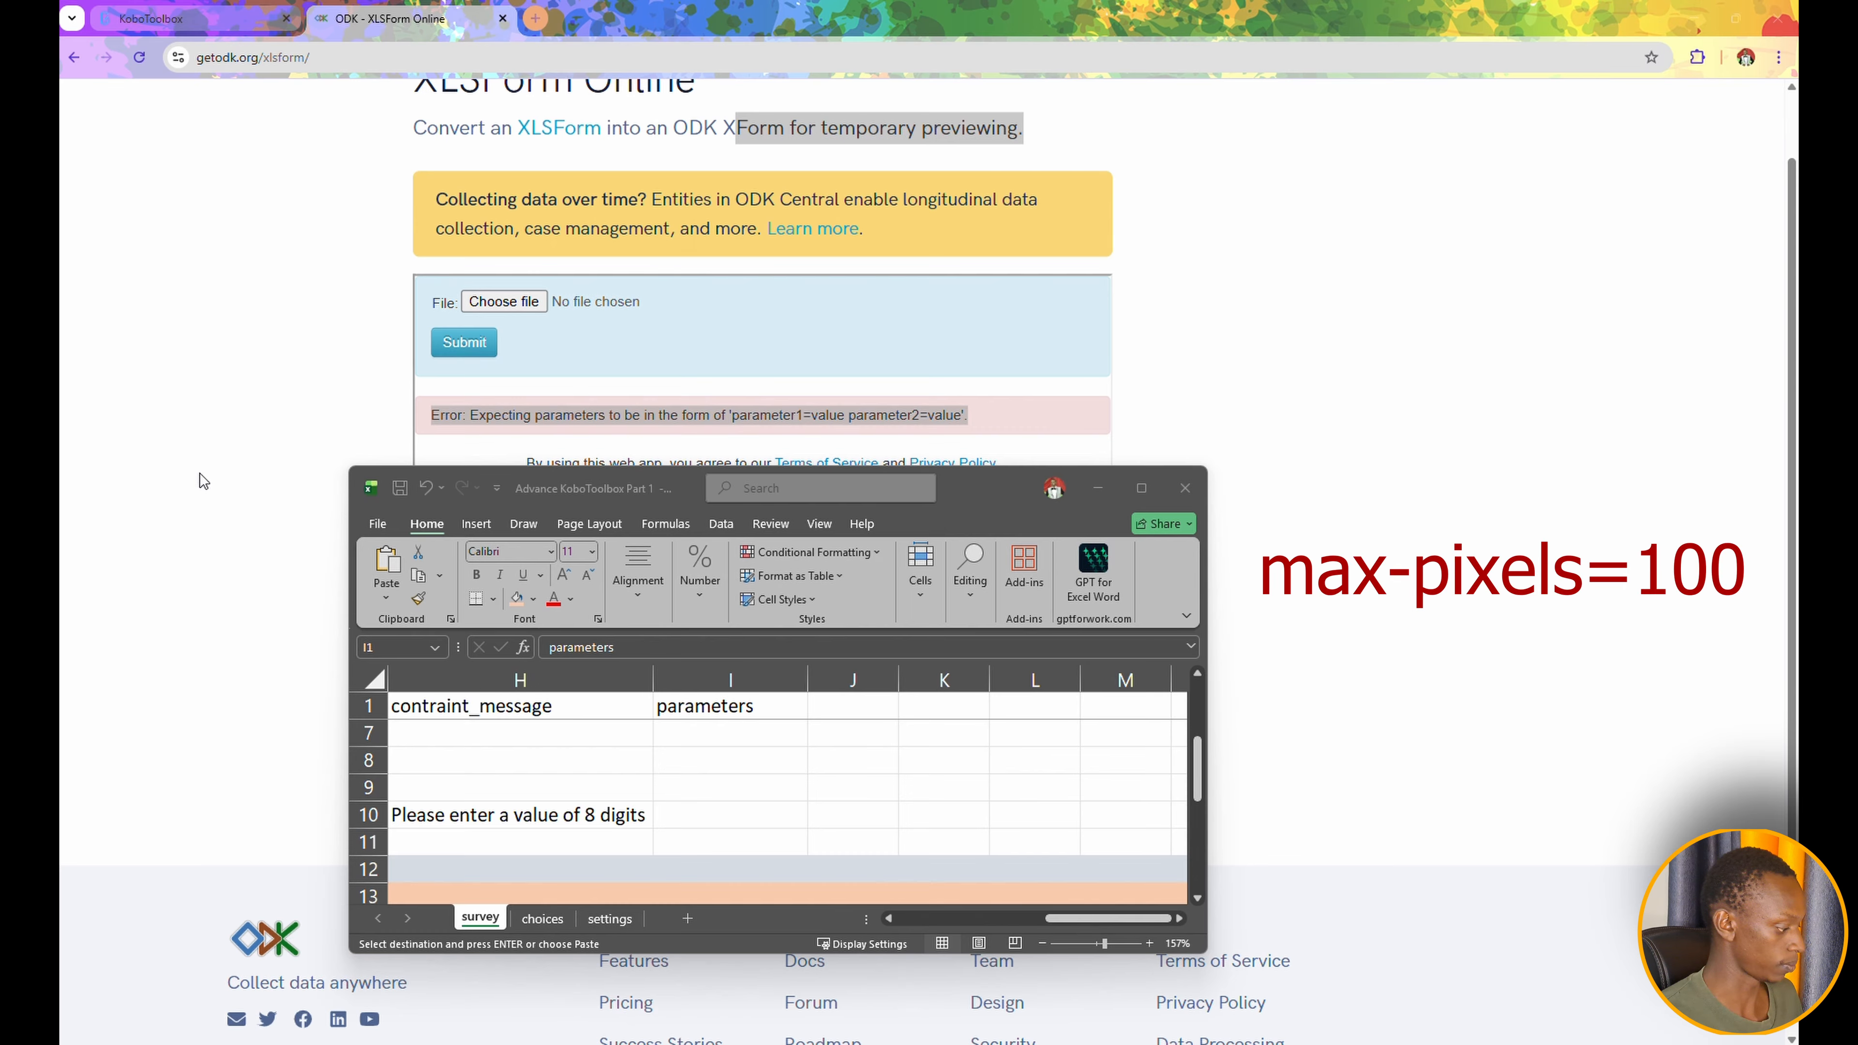
pyautogui.scroll(-2, 815, 768)
pyautogui.hscroll(1, 815, 768)
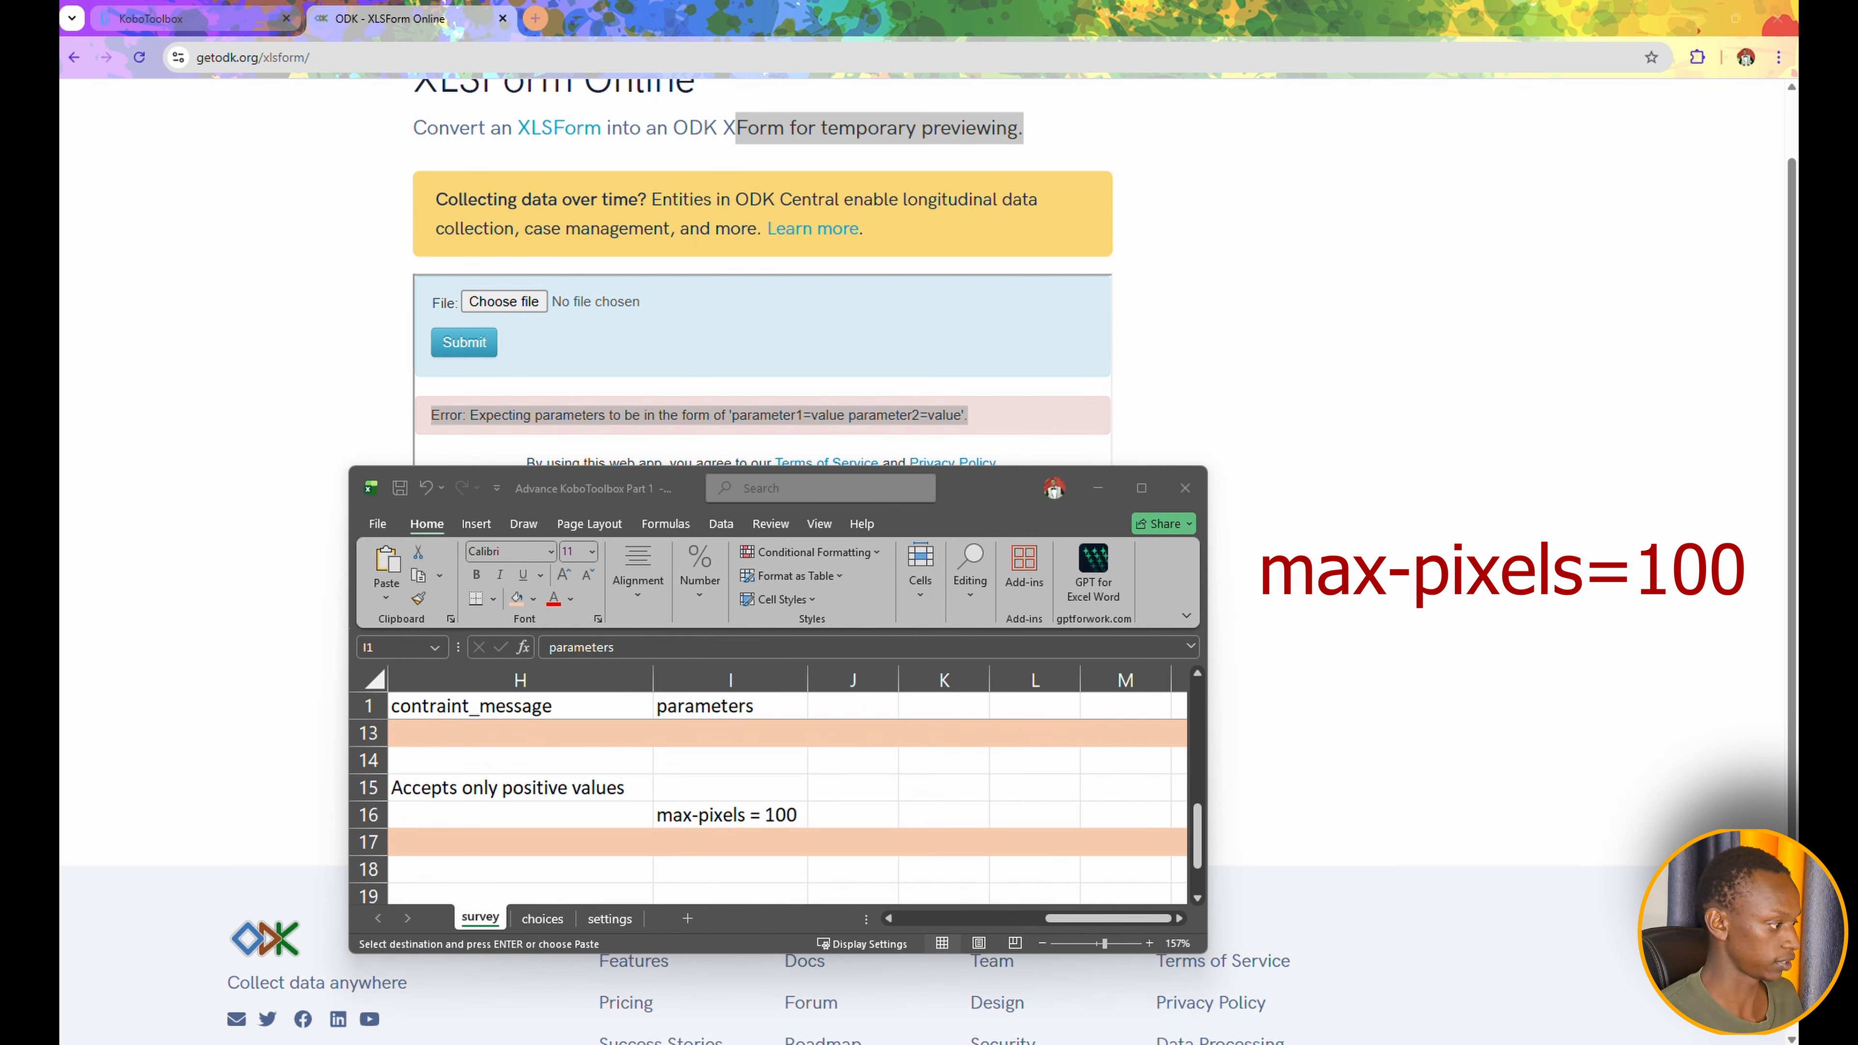
pyautogui.press('Escape')
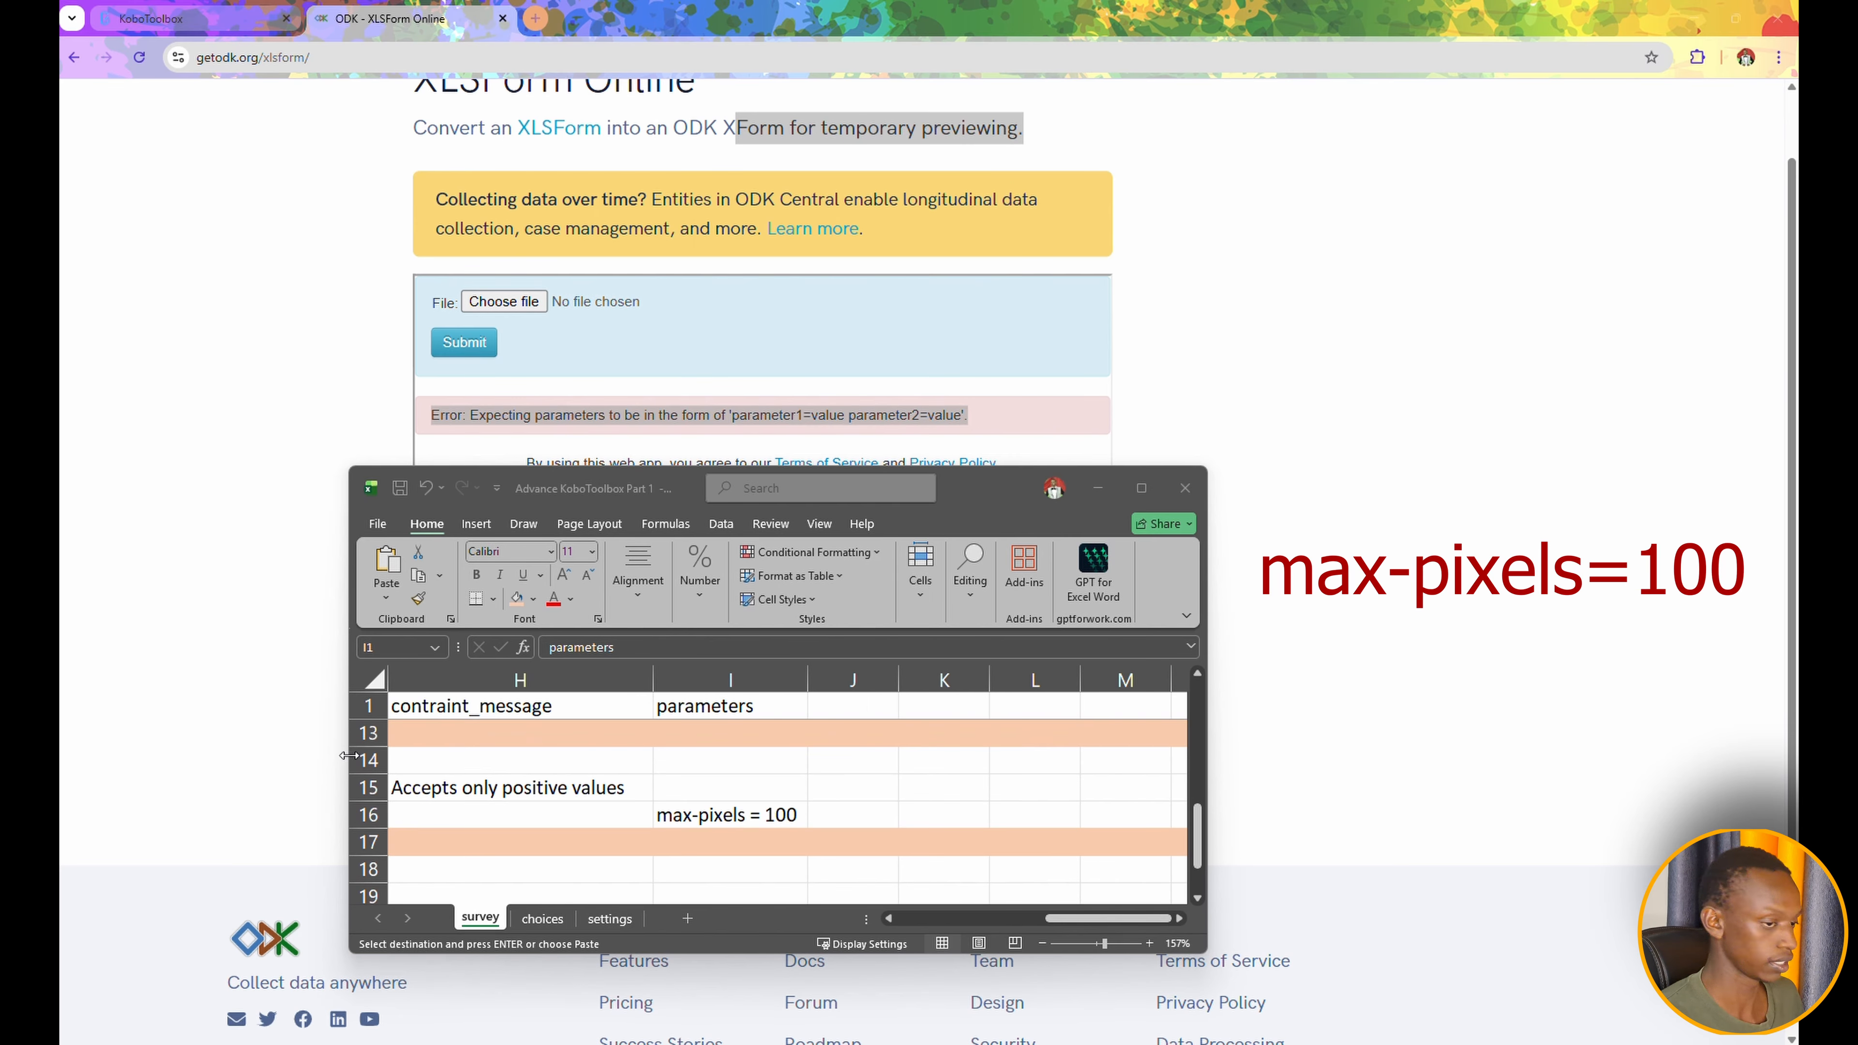
pyautogui.click(724, 816)
pyautogui.hotkey('ctrl', 'c')
# Set I16 to max-pixels=100, re-convert the xlsx, and open its browser preview.
pyautogui.hotkey('ctrl', 'v')
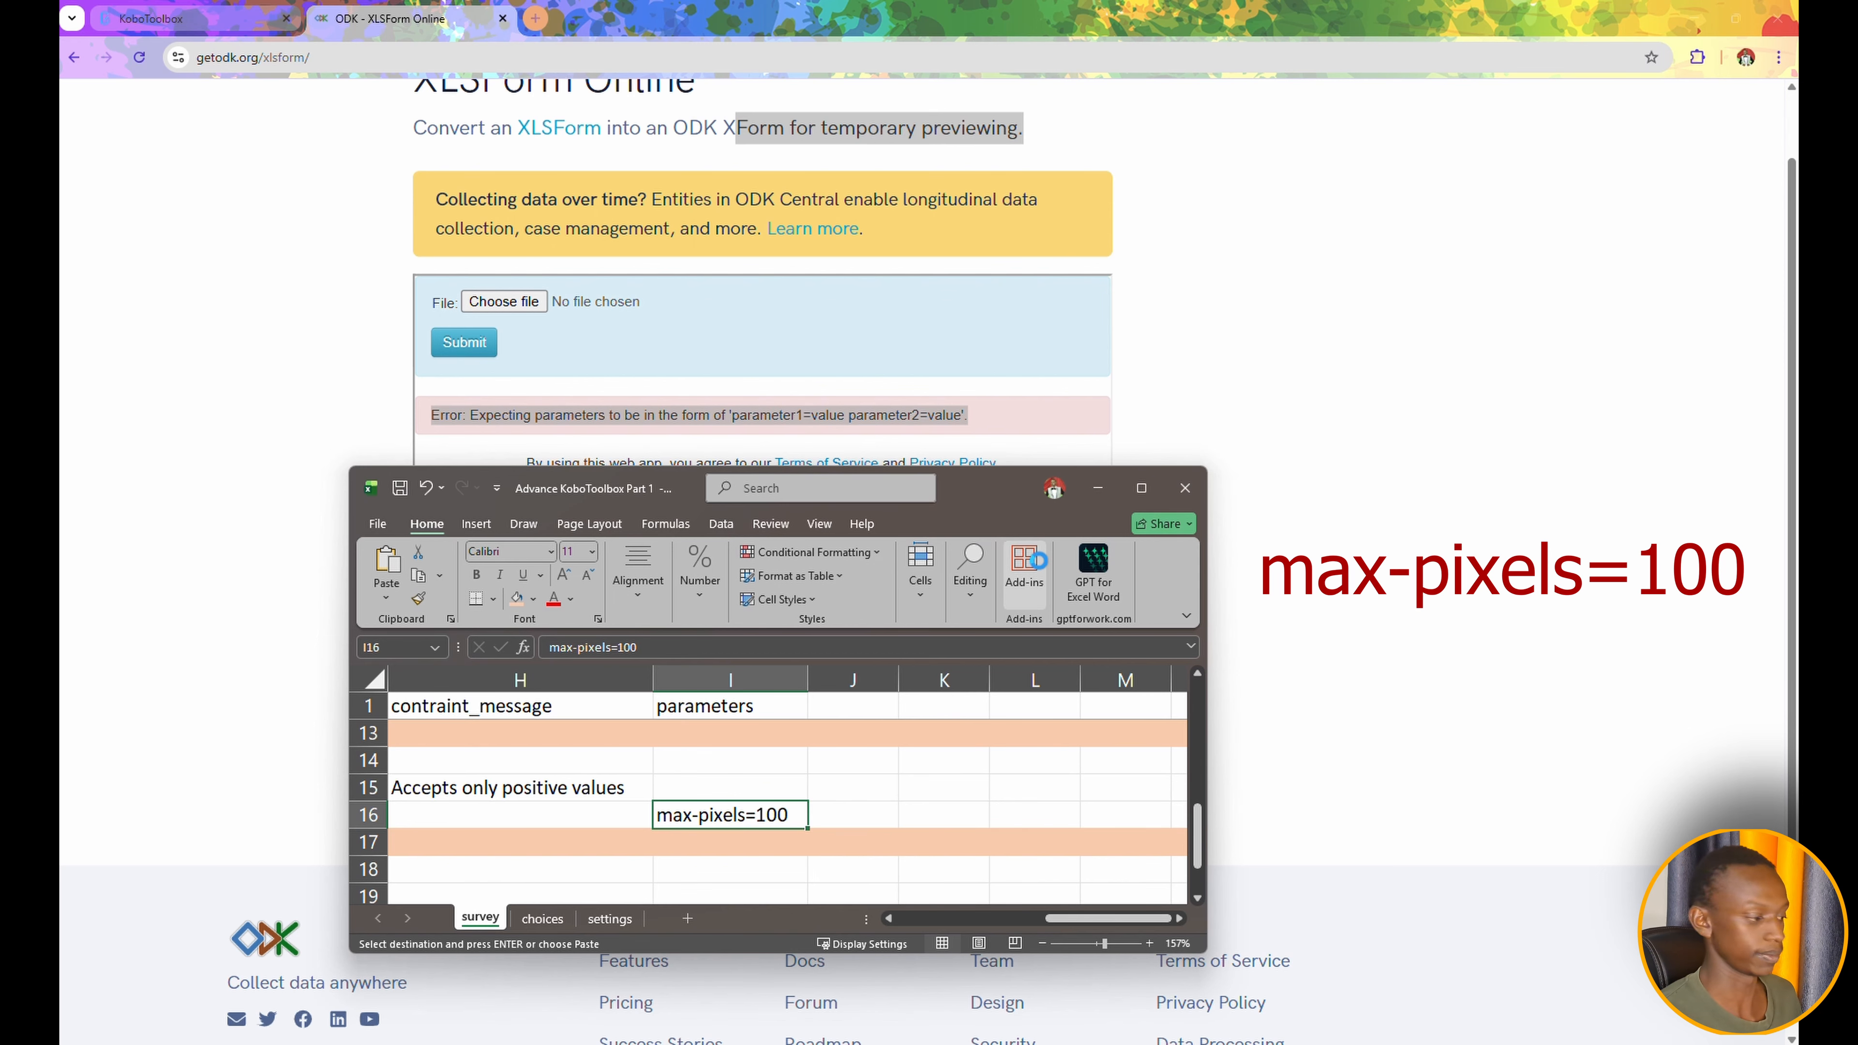
pyautogui.click(1185, 487)
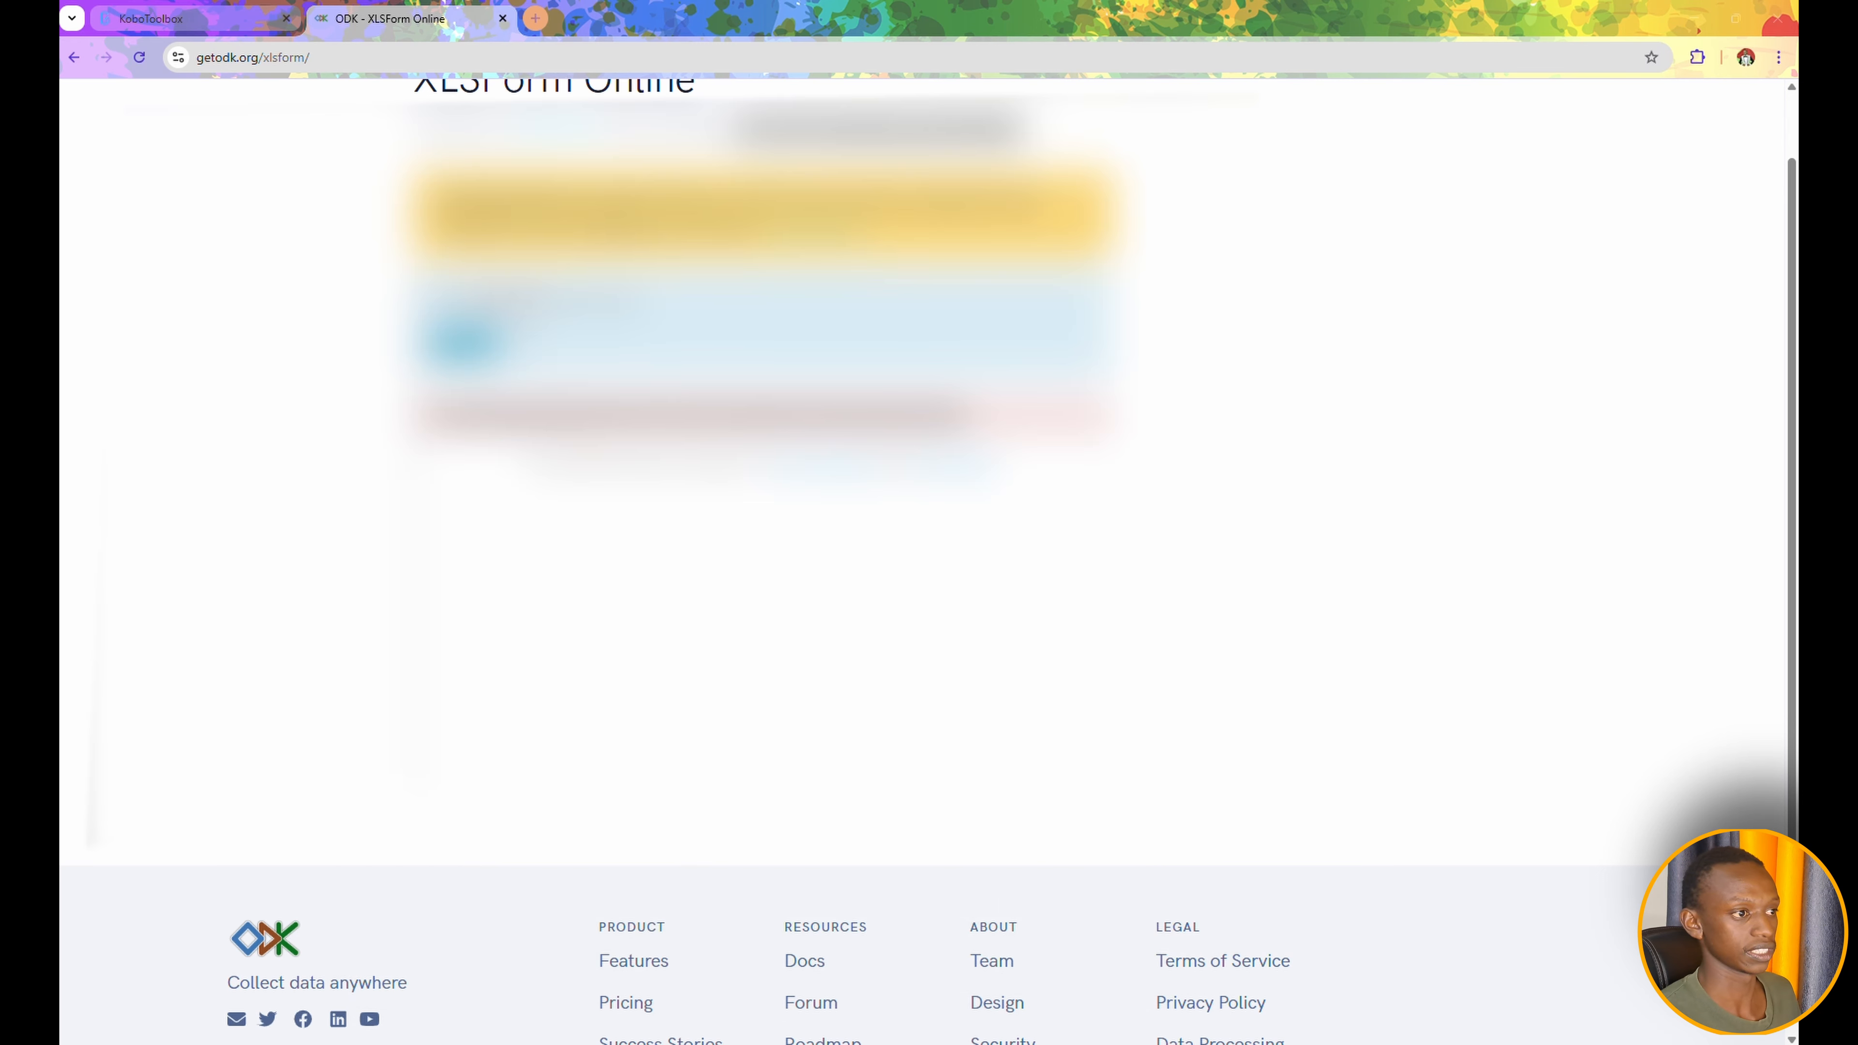
pyautogui.click(504, 301)
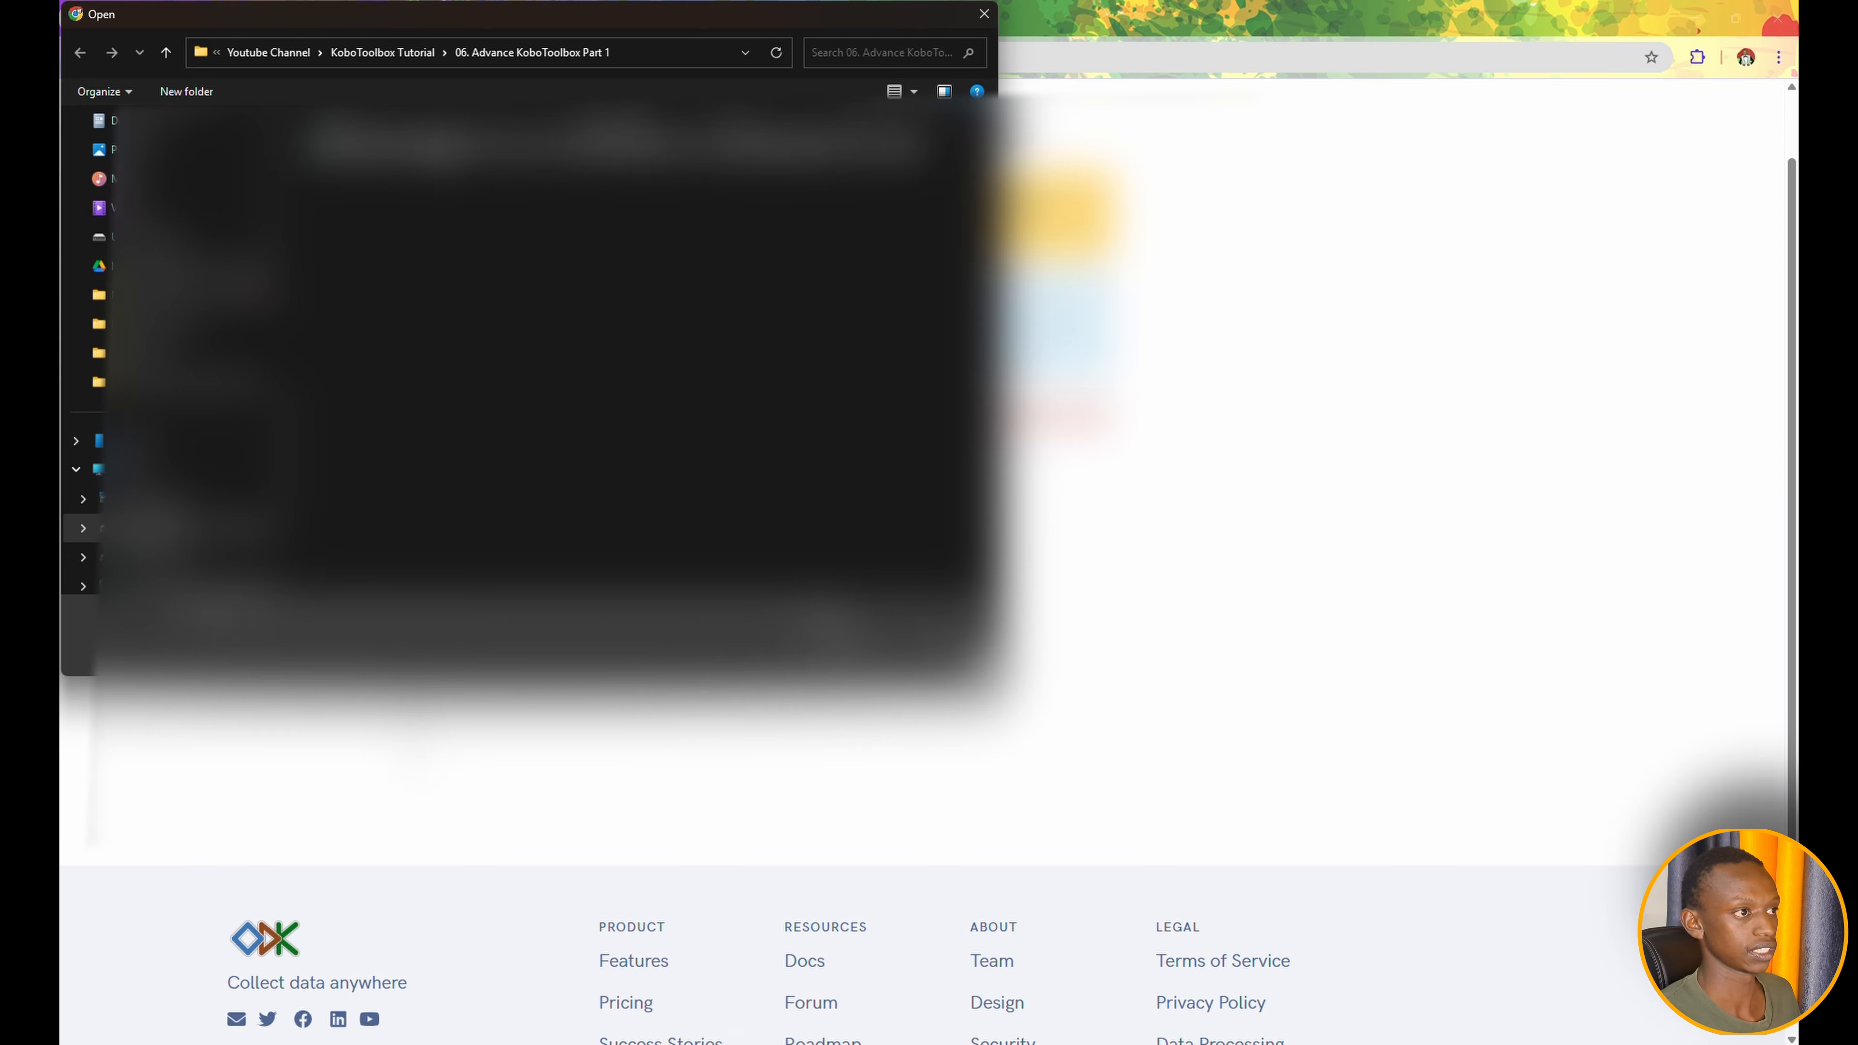
pyautogui.click(527, 148)
pyautogui.click(846, 648)
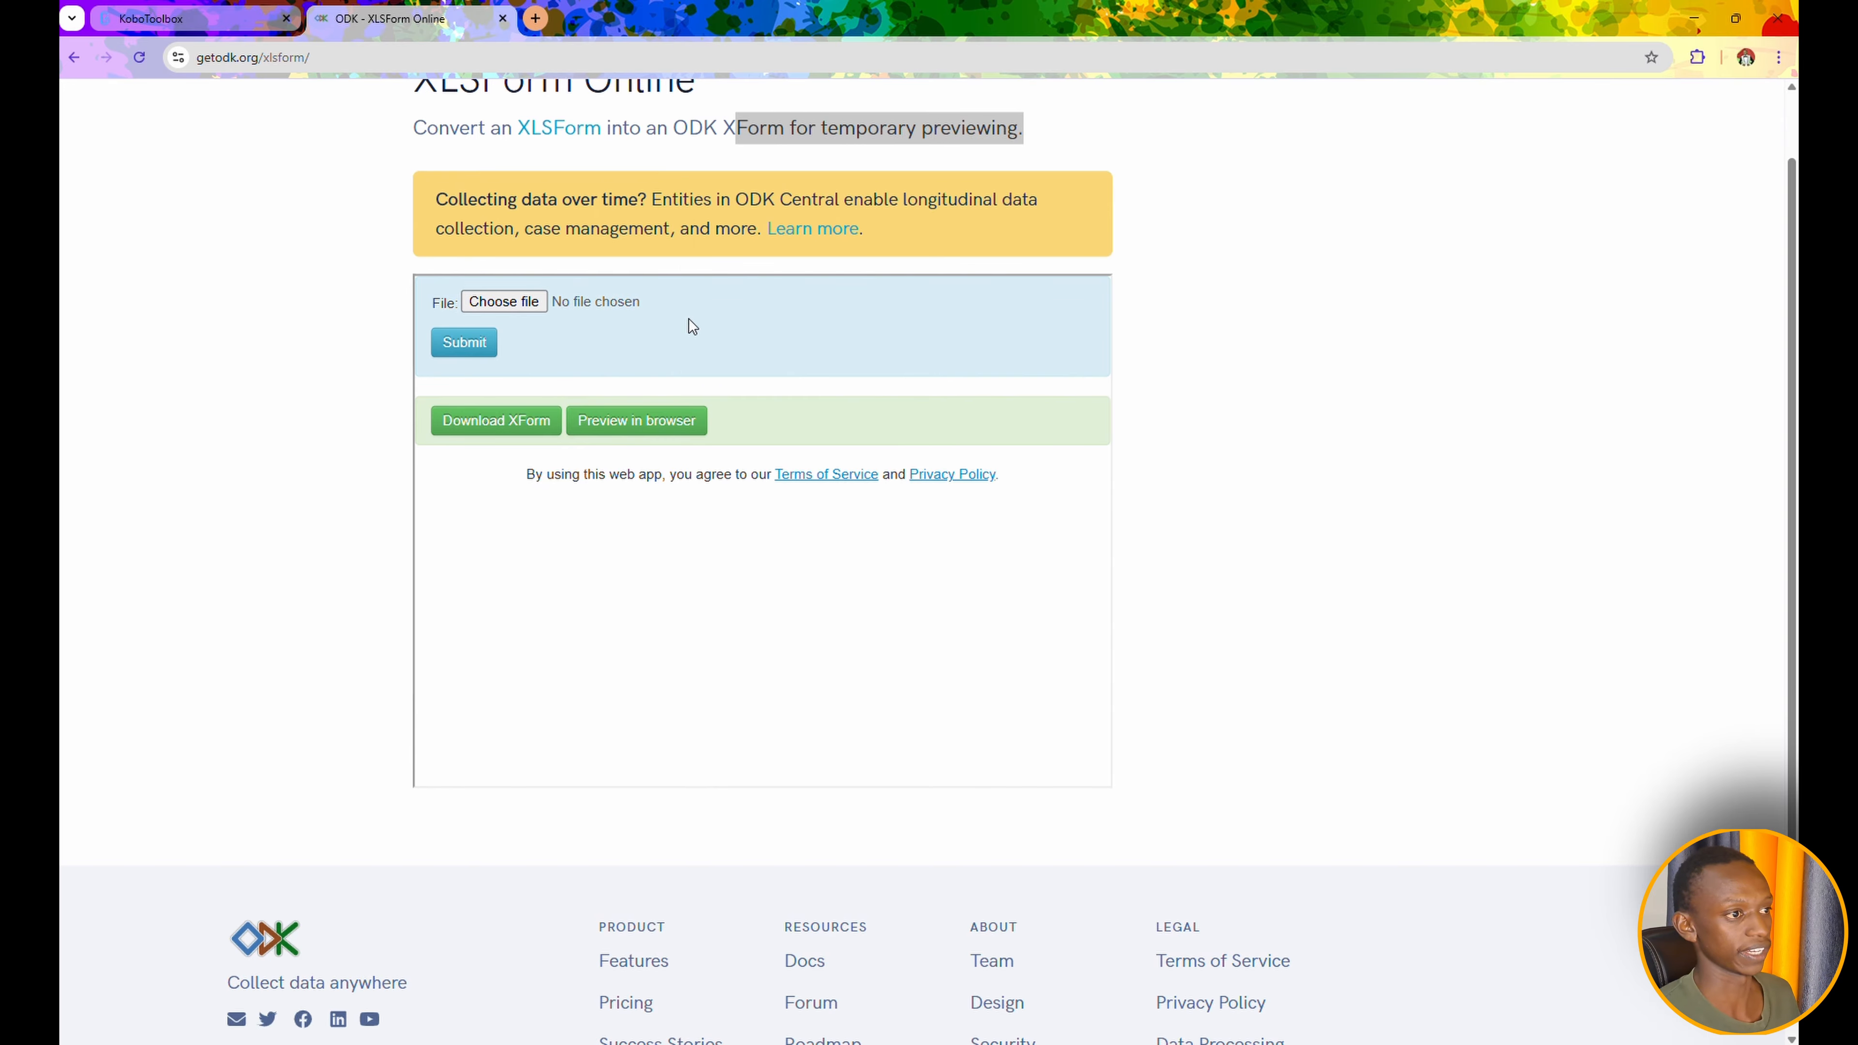
pyautogui.click(684, 419)
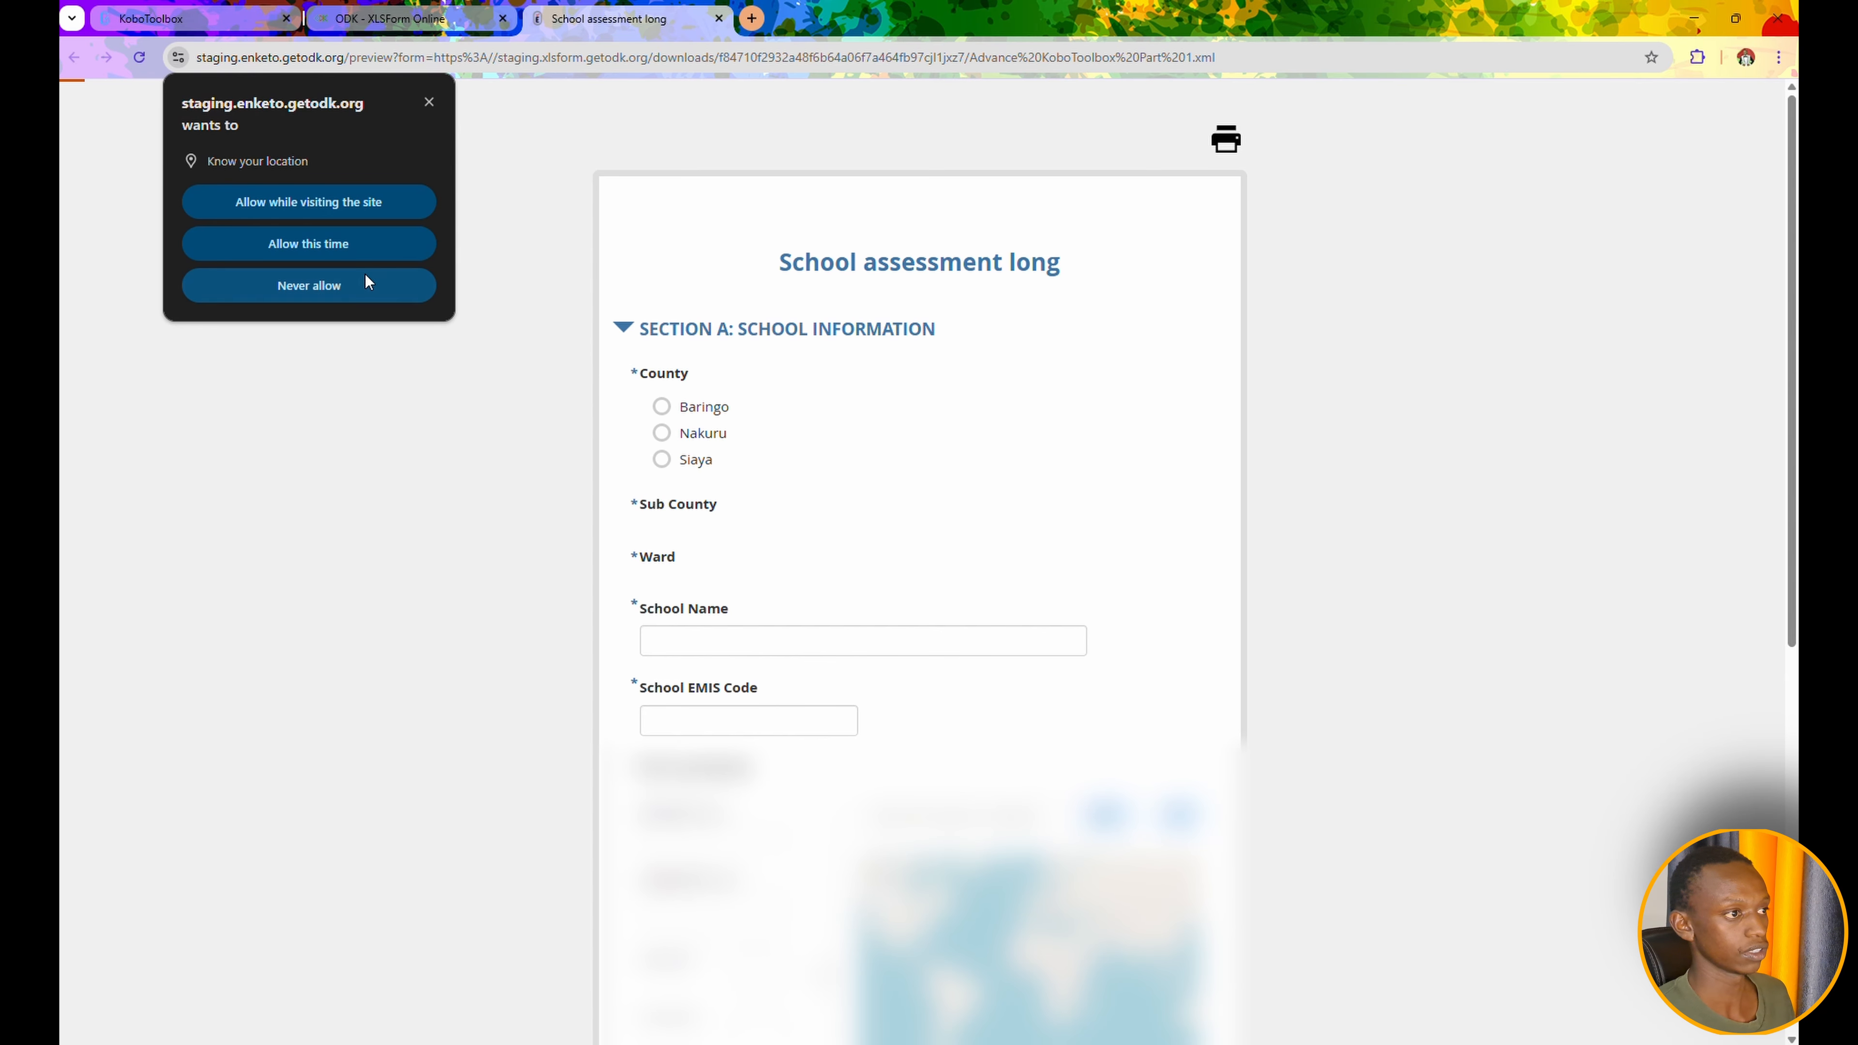
# Allow location access and choose Nakuru, Rongai and Visoi as county, sub county and ward.
pyautogui.click(350, 253)
pyautogui.click(687, 439)
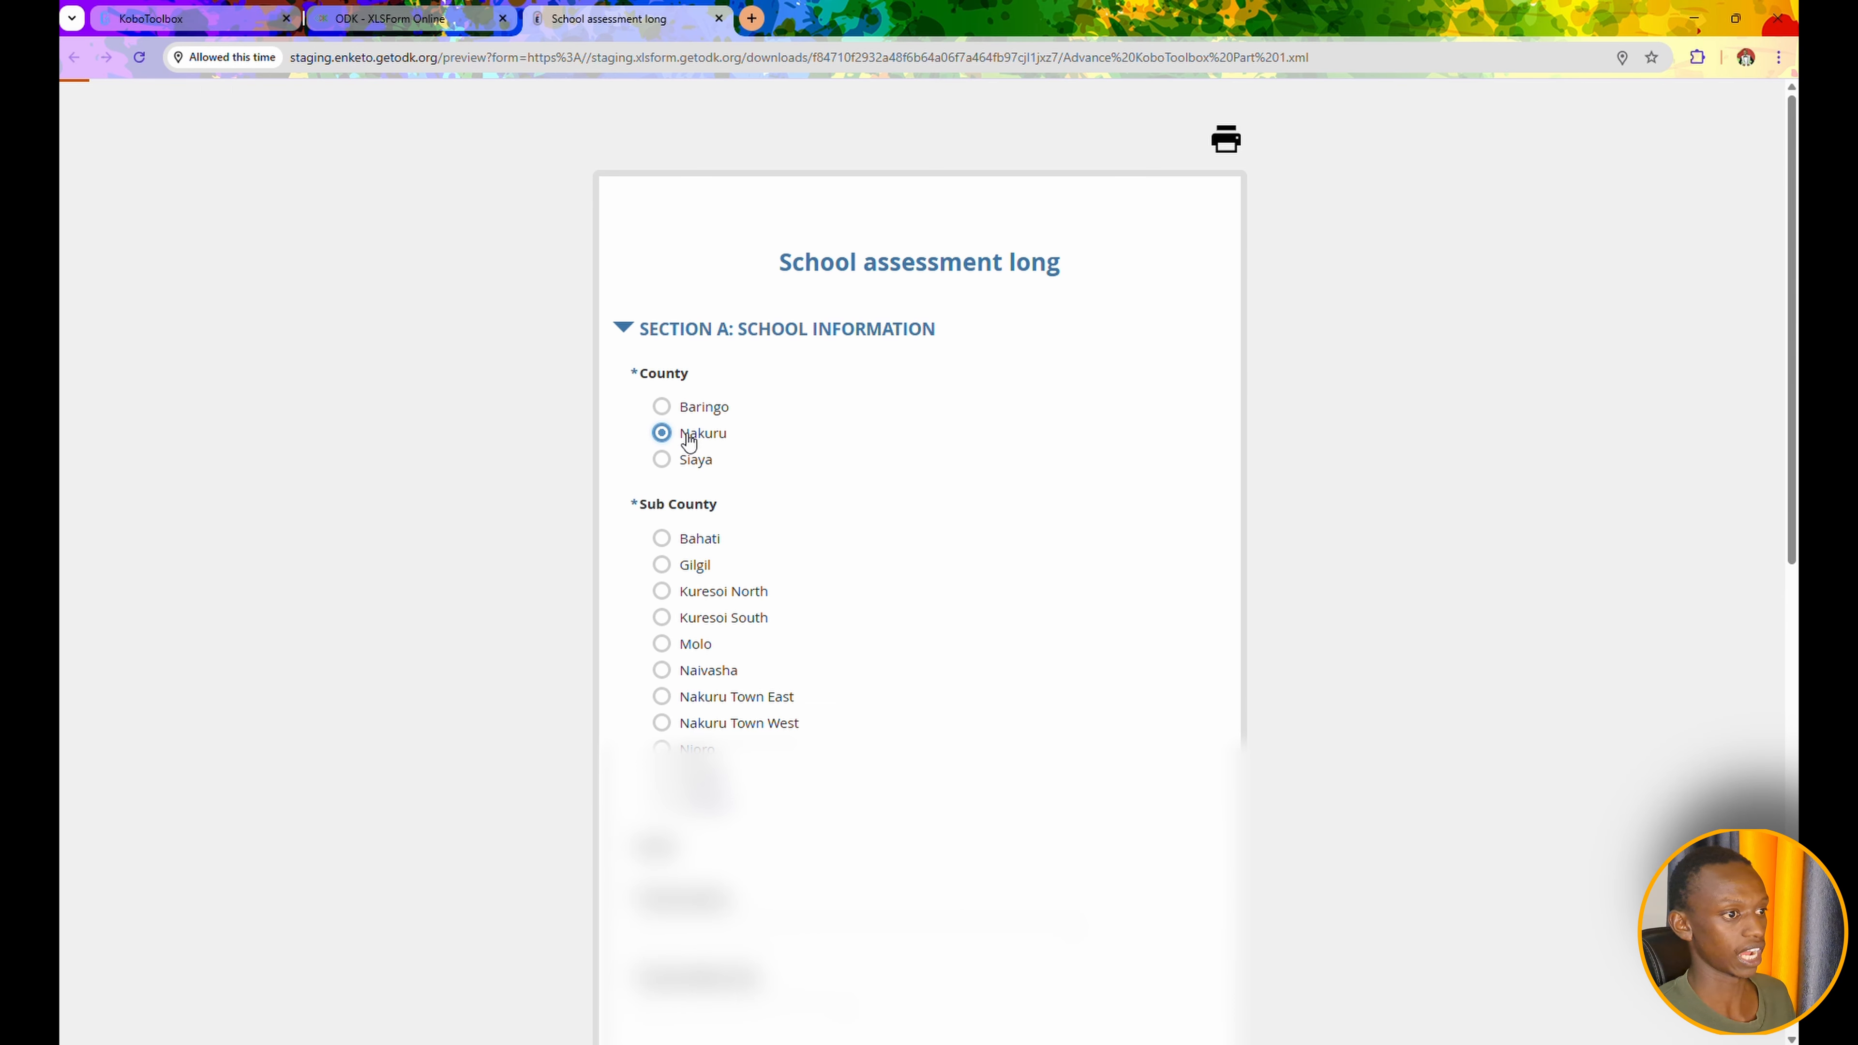
pyautogui.click(688, 538)
pyautogui.scroll(-5, 687, 550)
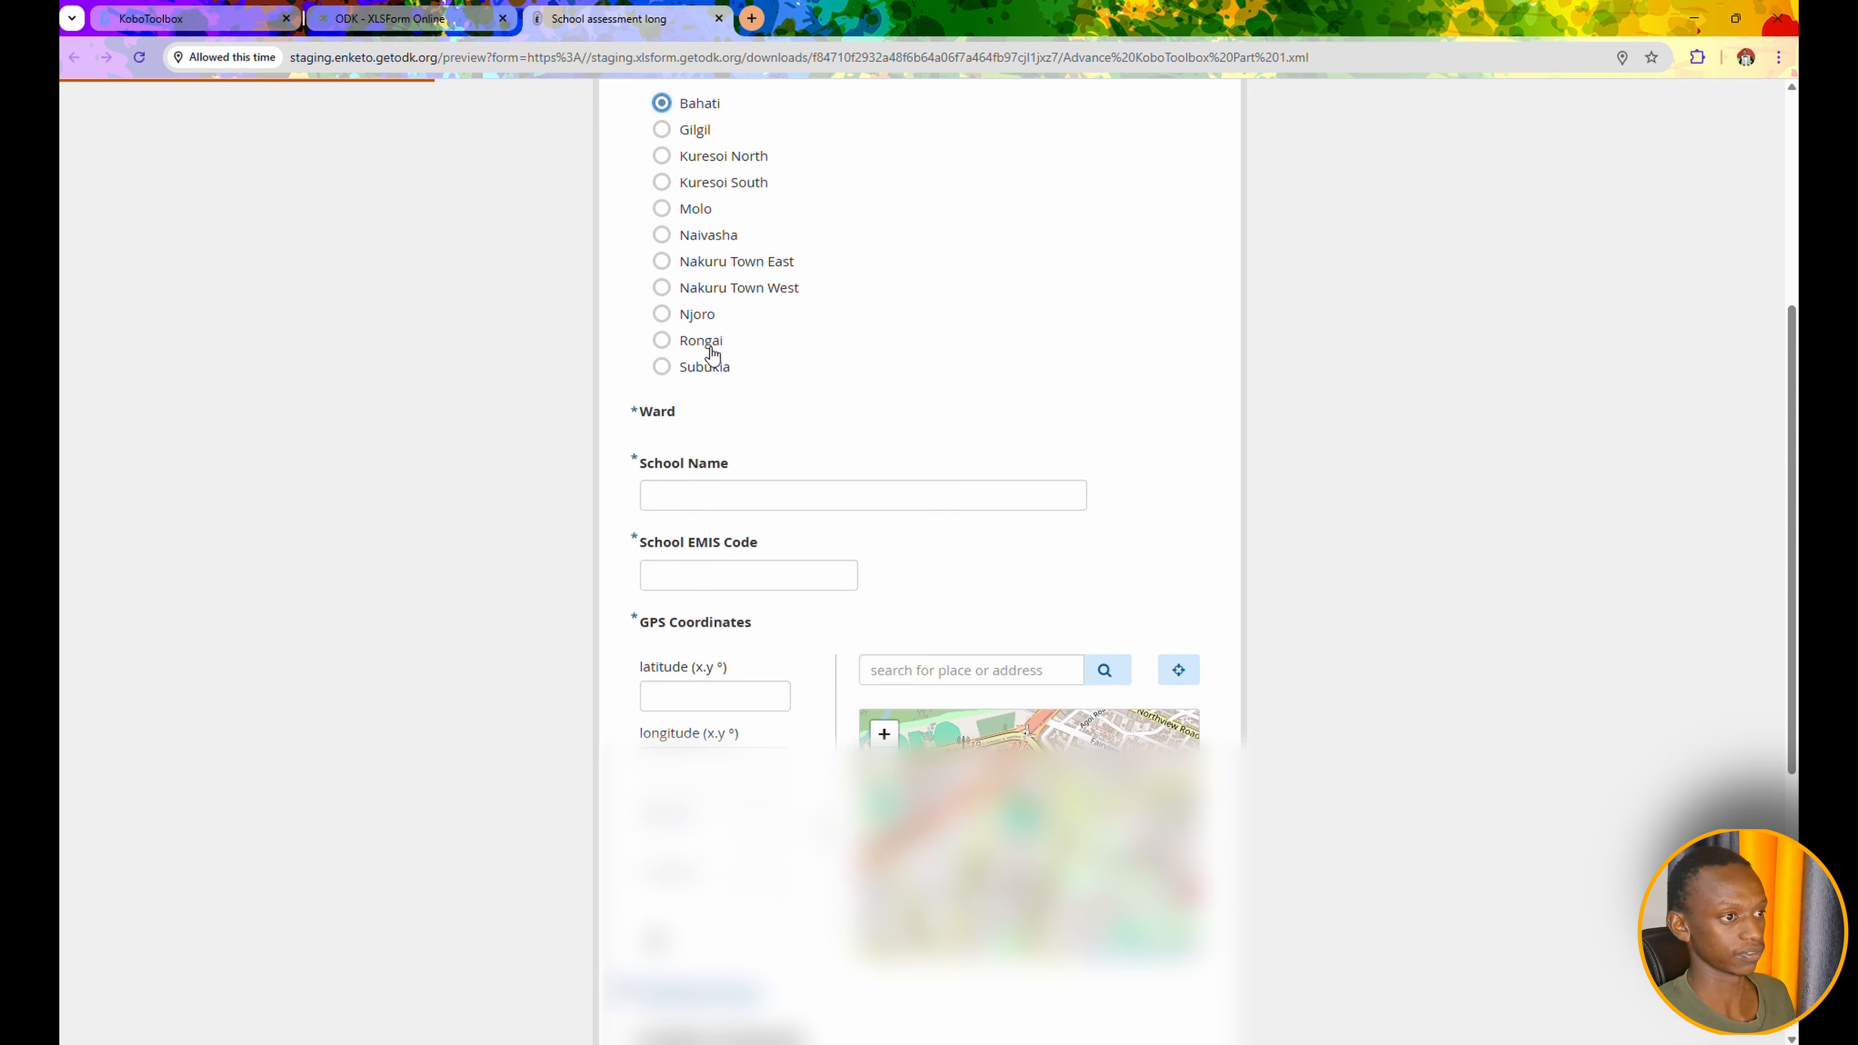
pyautogui.click(694, 342)
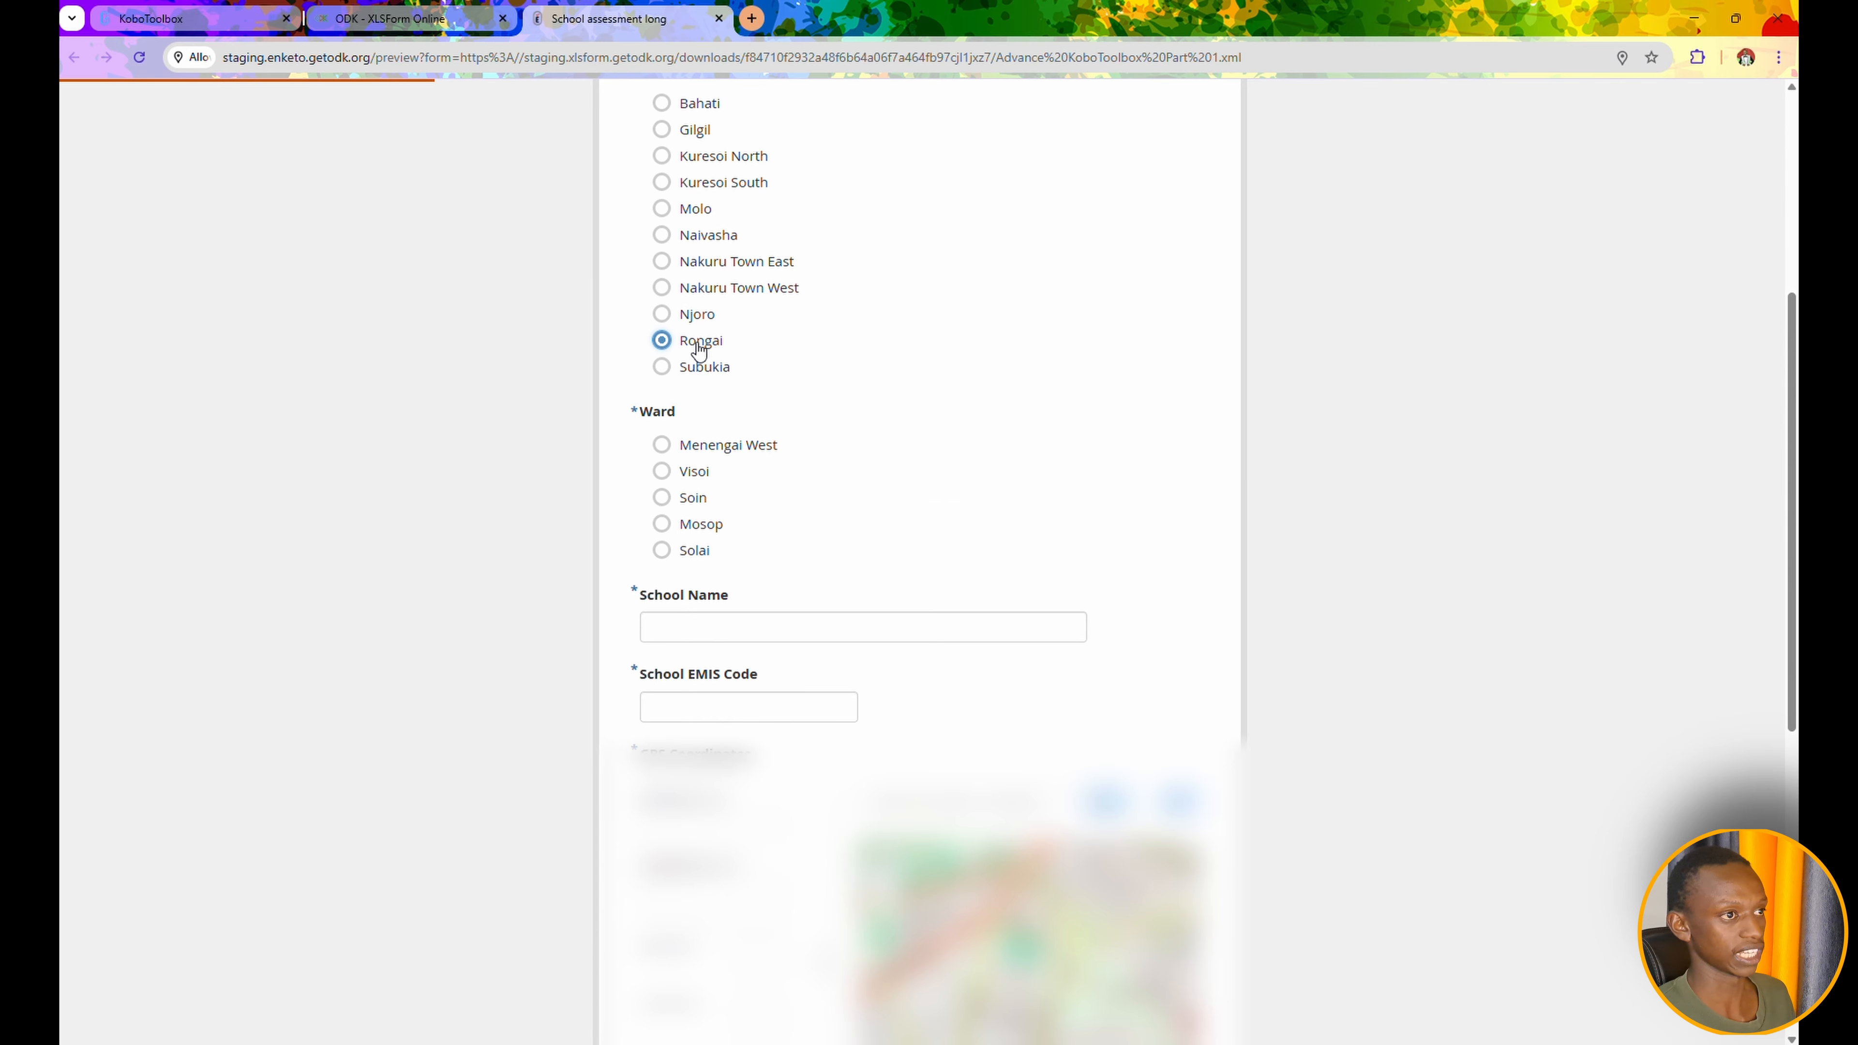
pyautogui.click(704, 474)
pyautogui.click(722, 624)
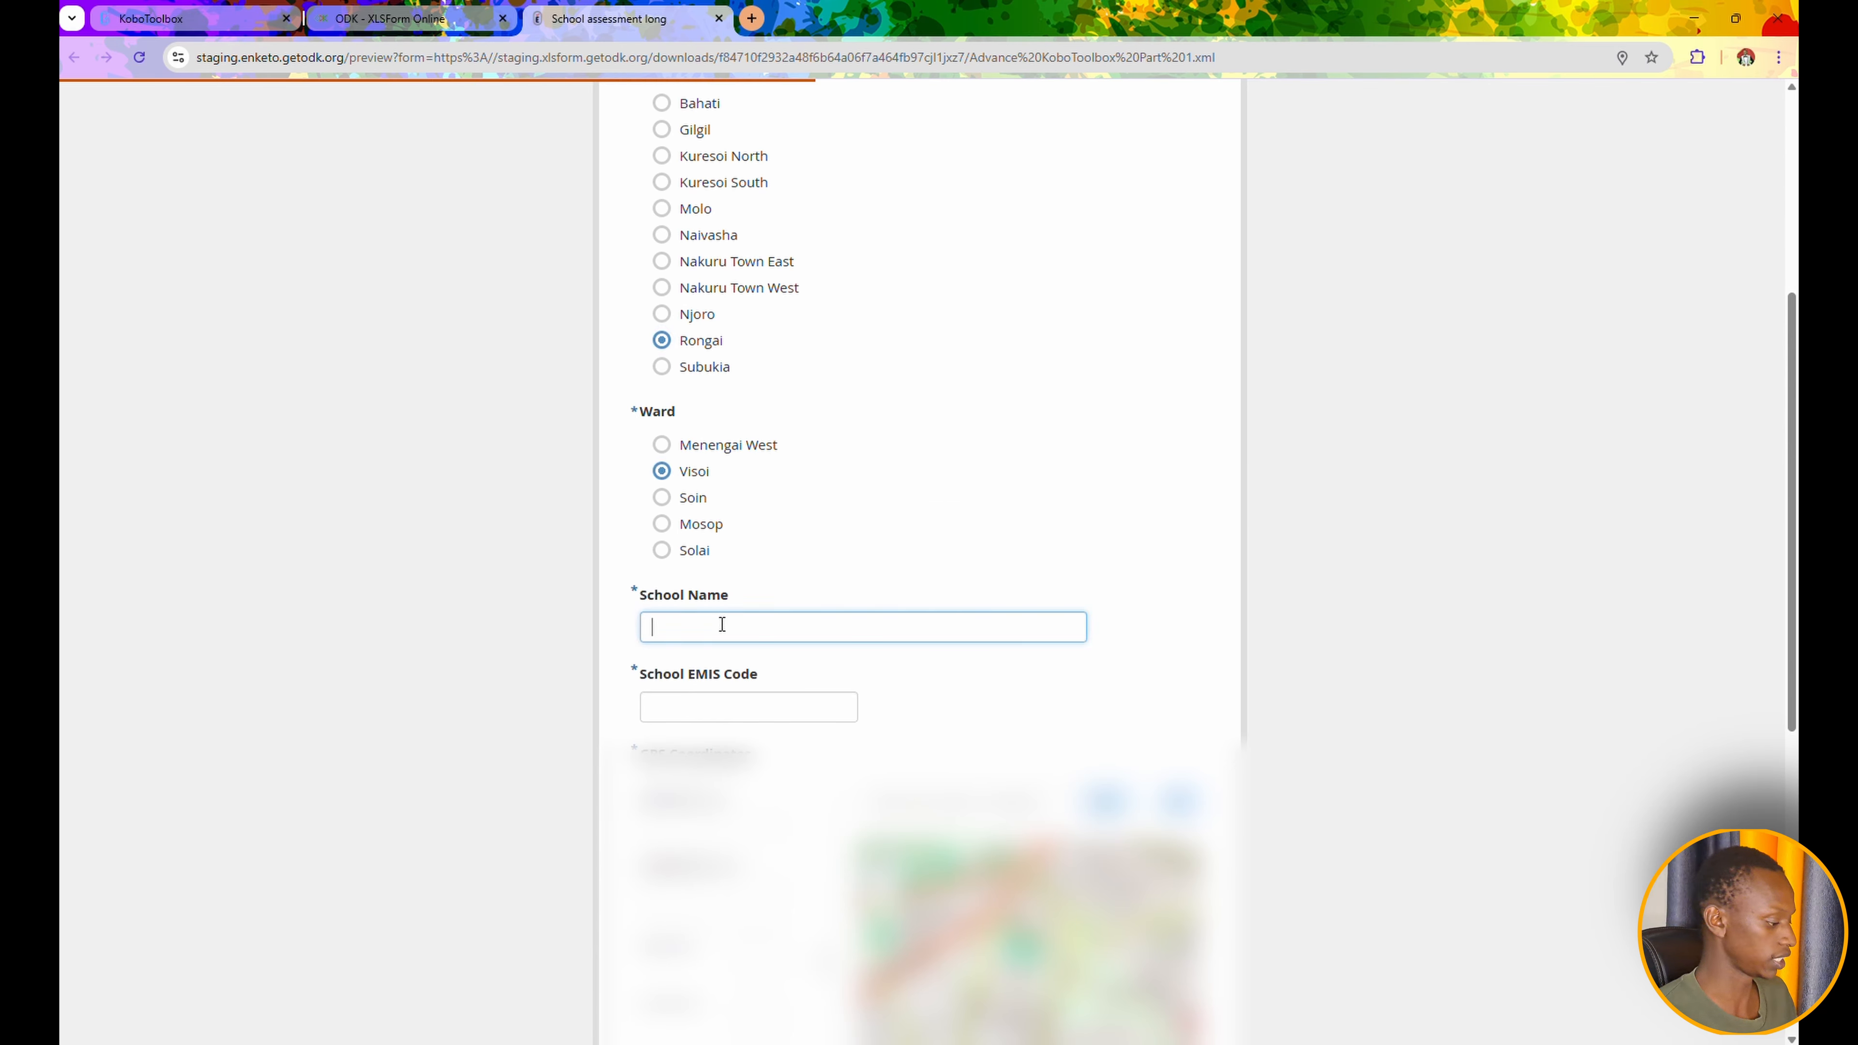
pyautogui.write('Baha')
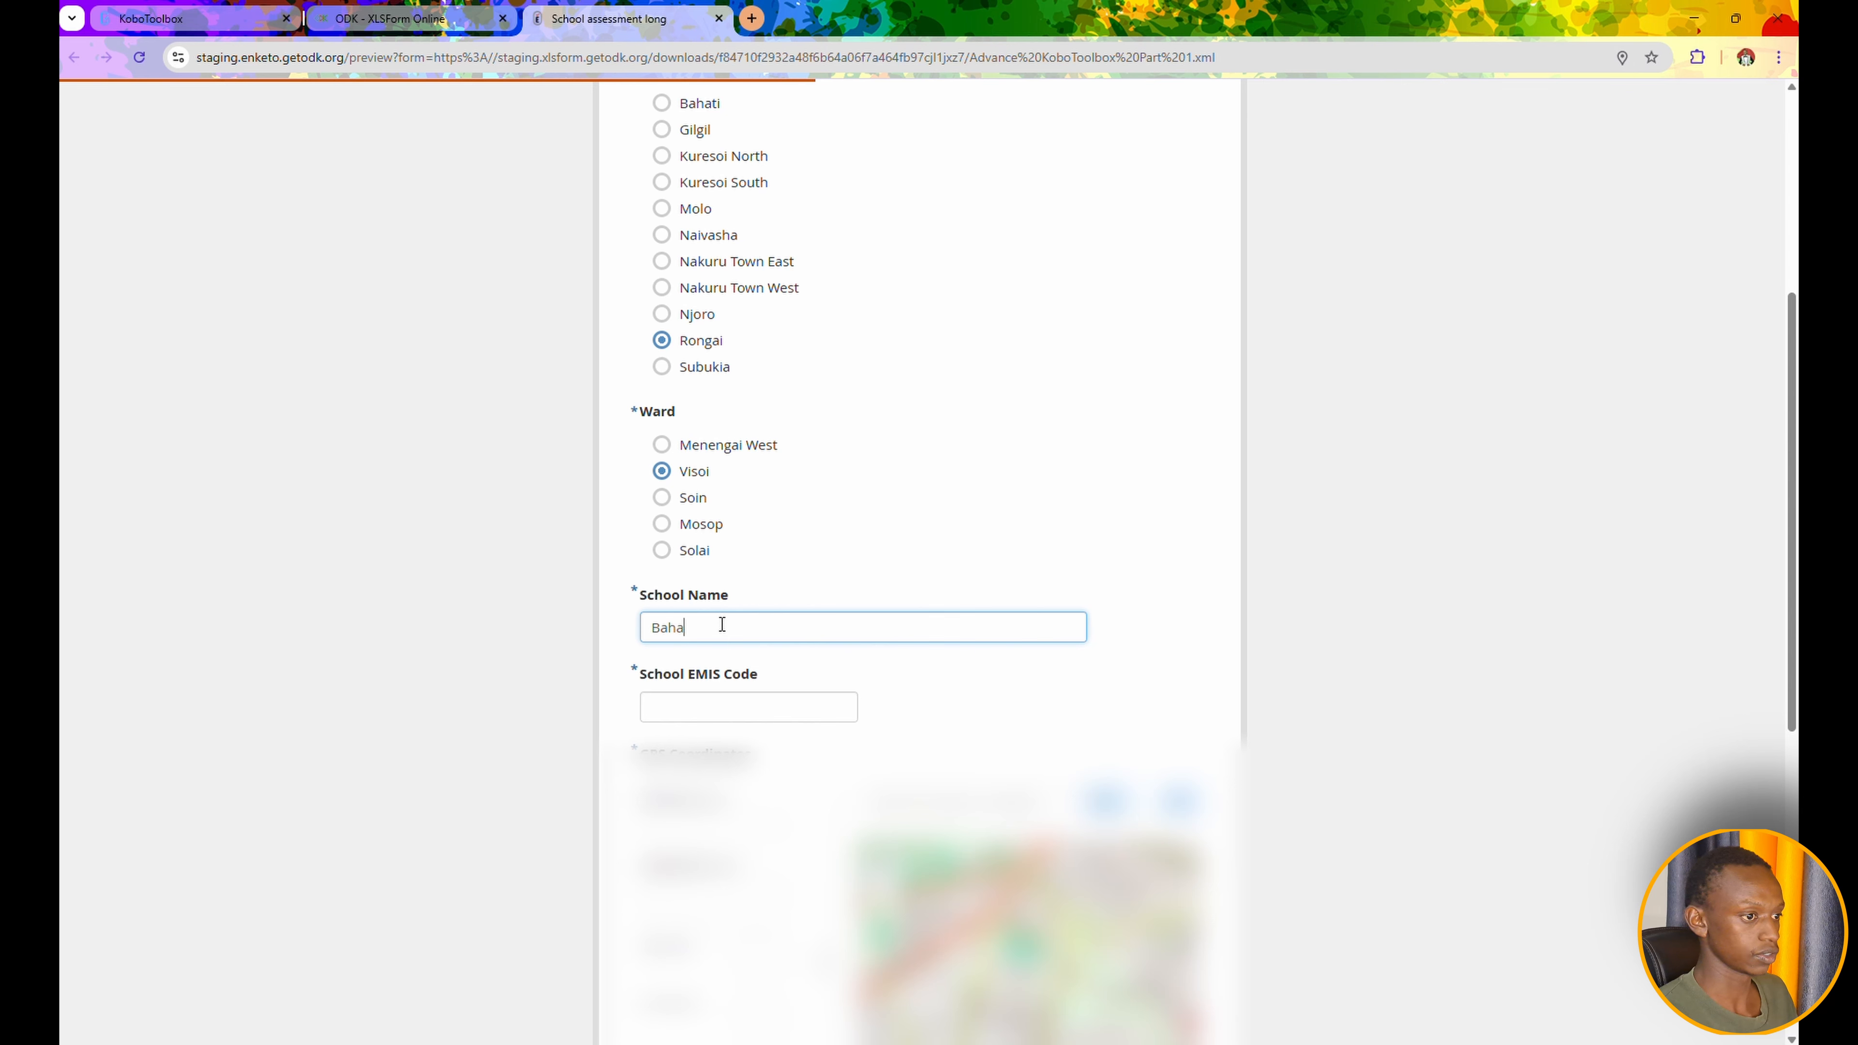
pyautogui.write('to')
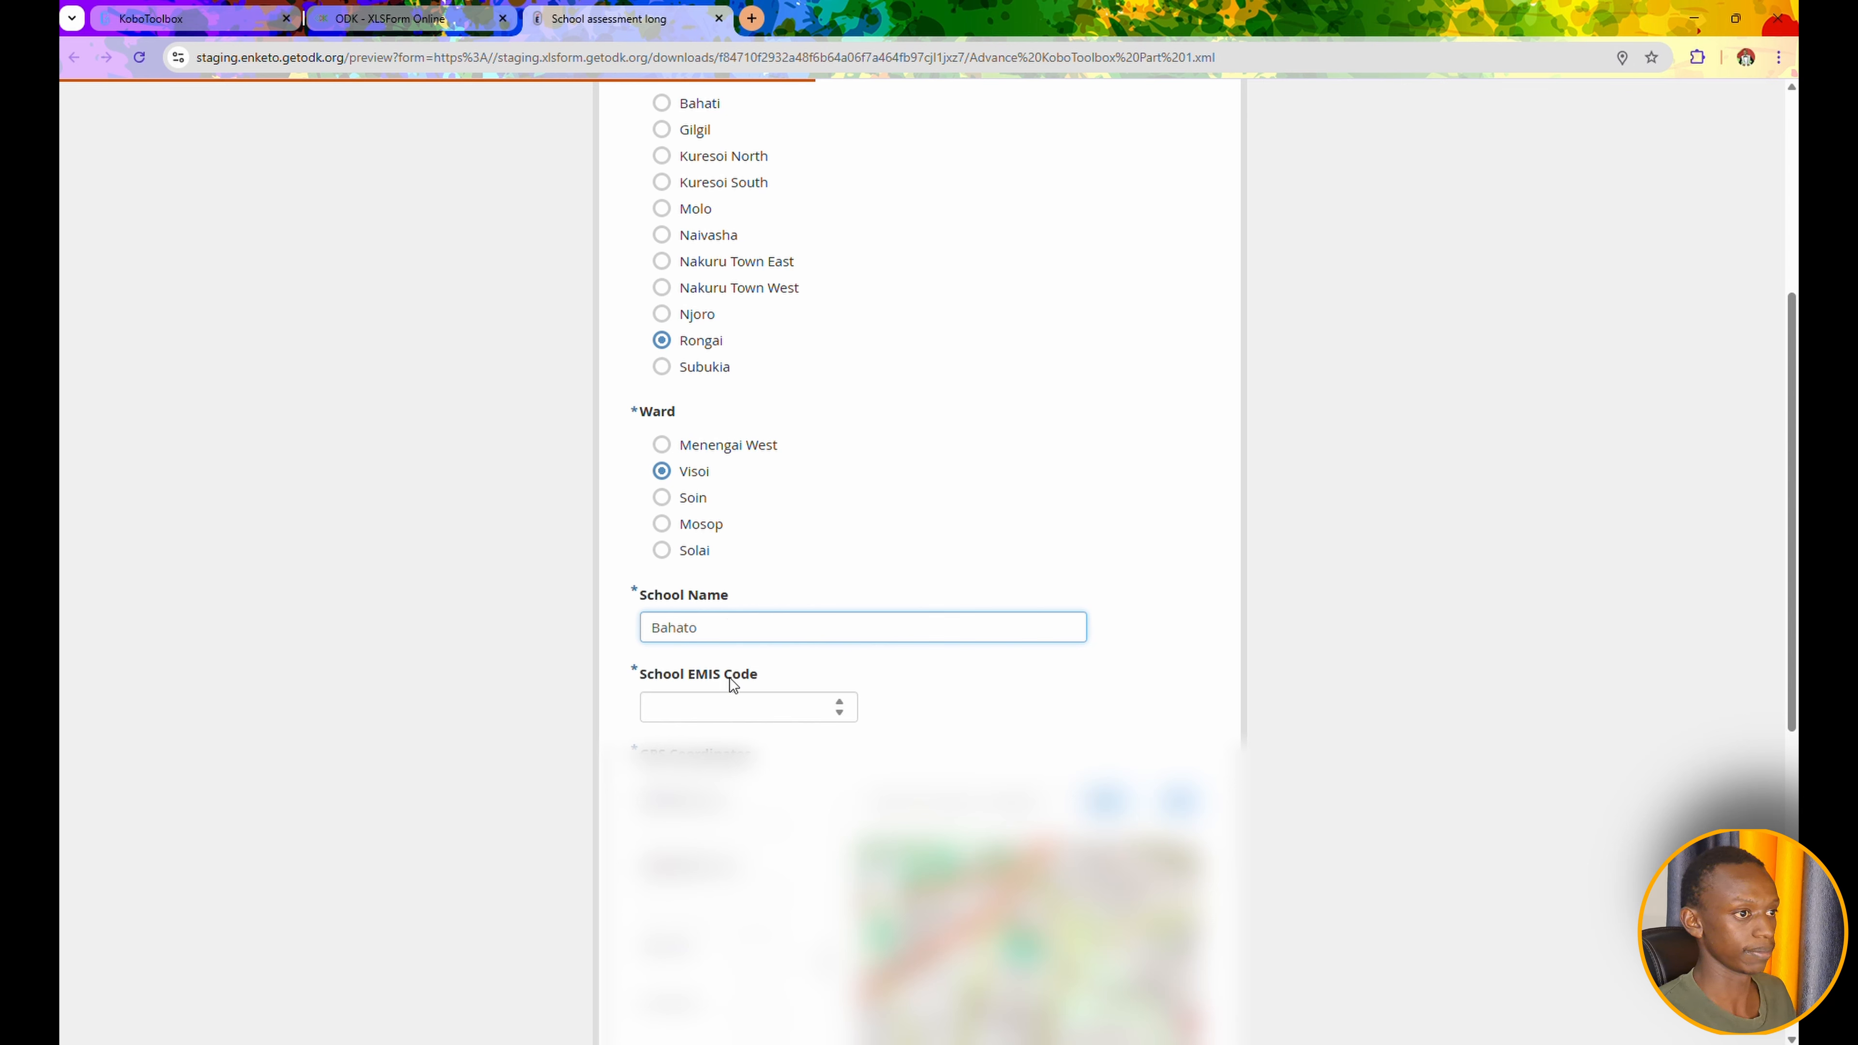
pyautogui.click(725, 706)
pyautogui.write('123')
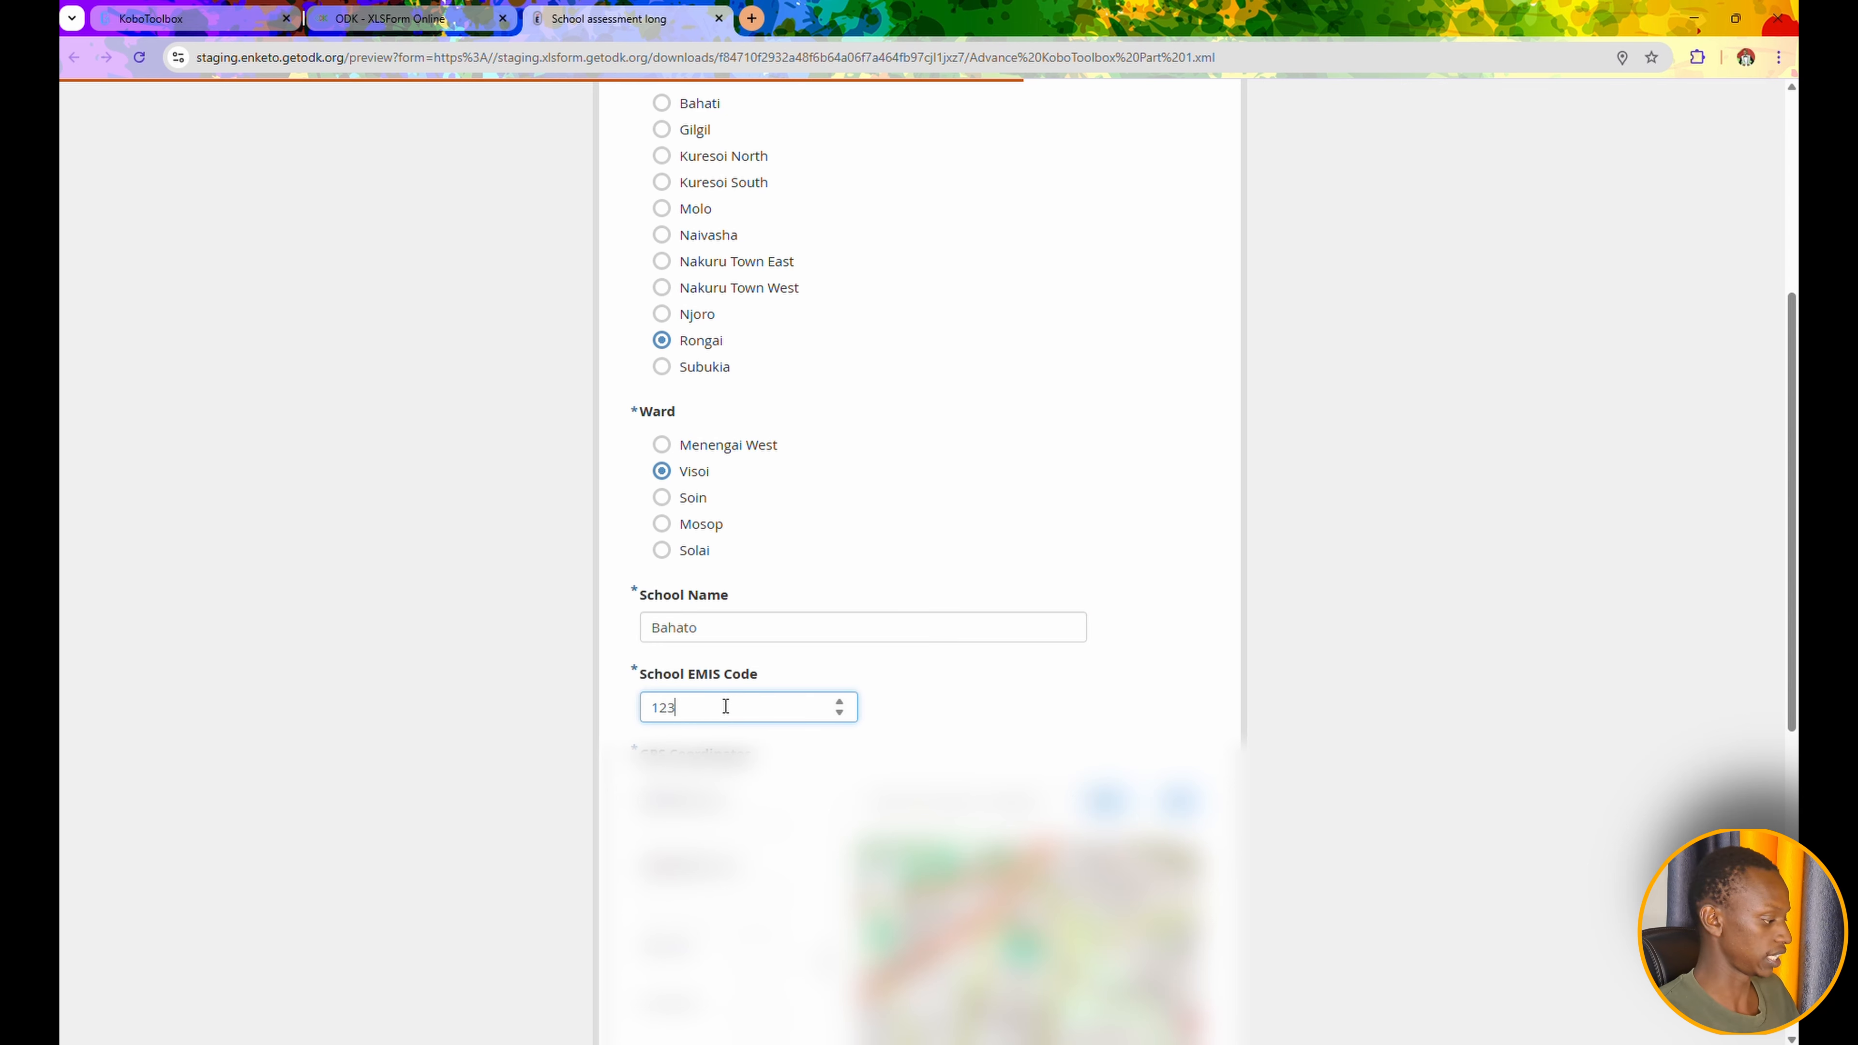
pyautogui.write('456743233')
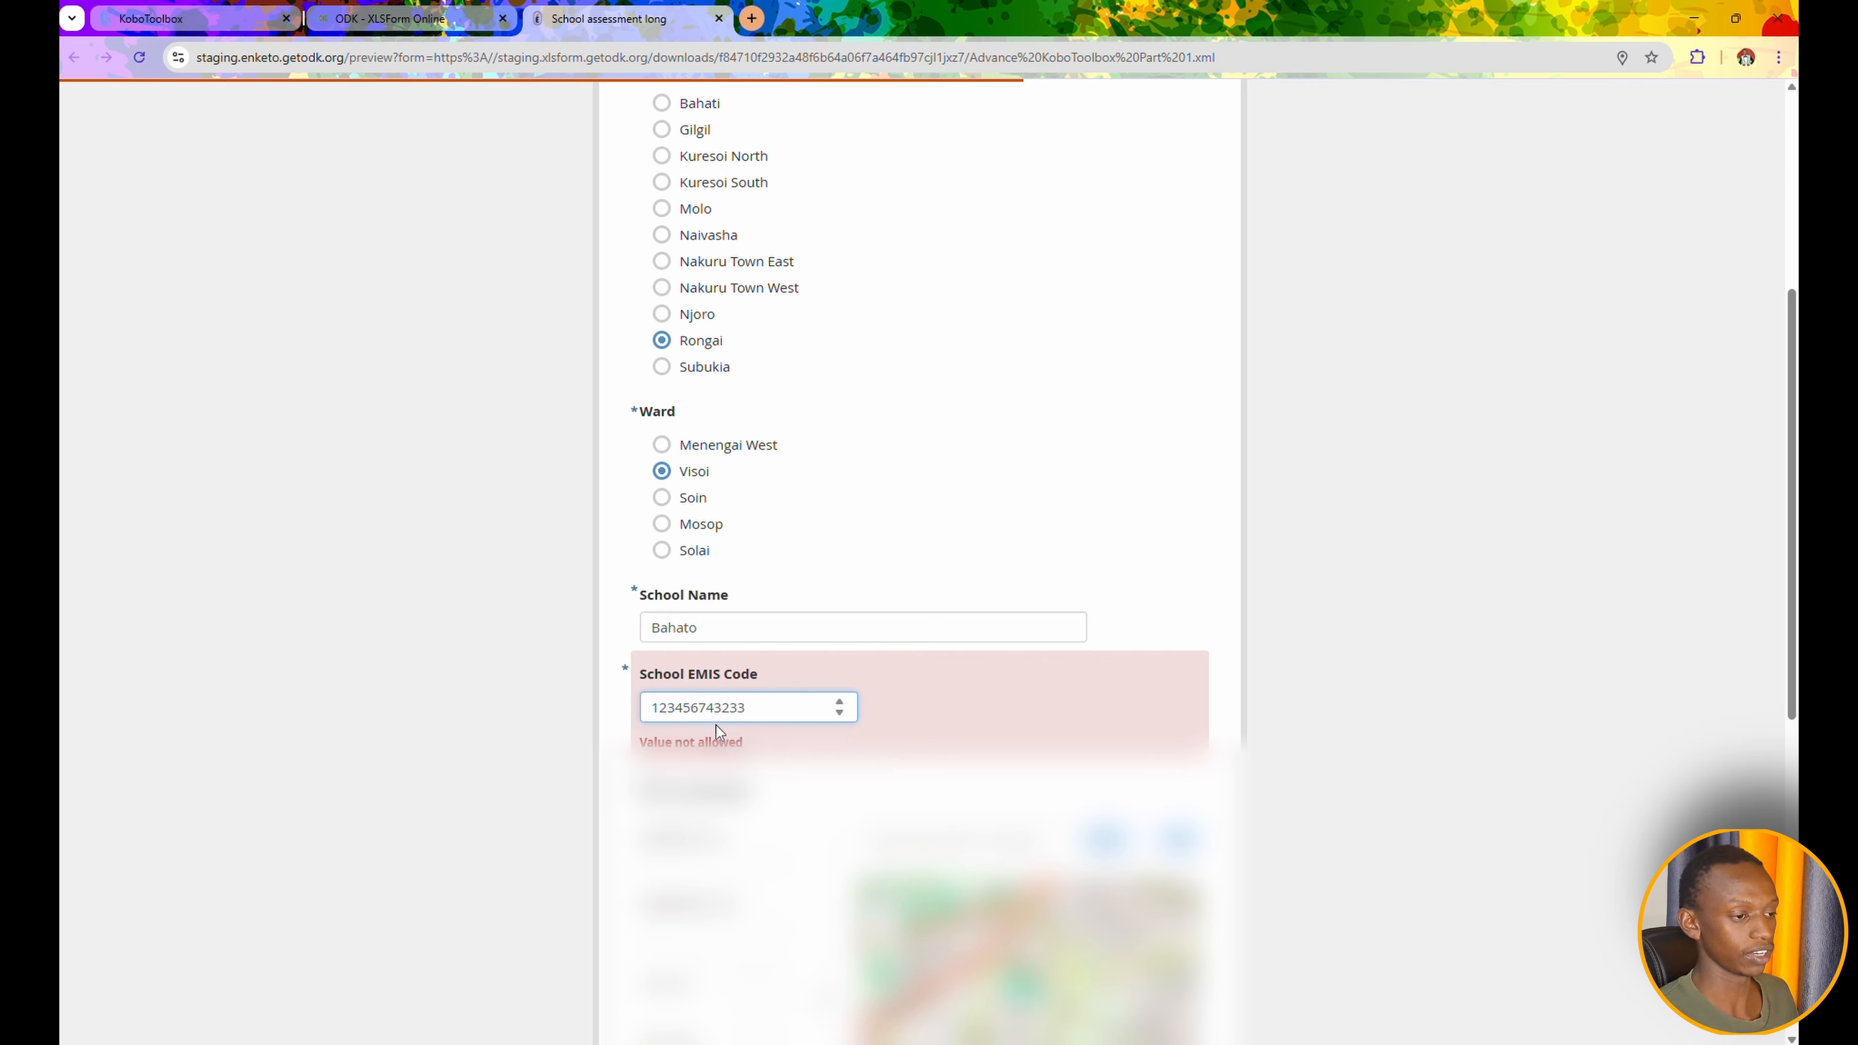
pyautogui.scroll(-2, 772, 709)
pyautogui.moveTo(772, 663); pyautogui.dragTo(644, 674)
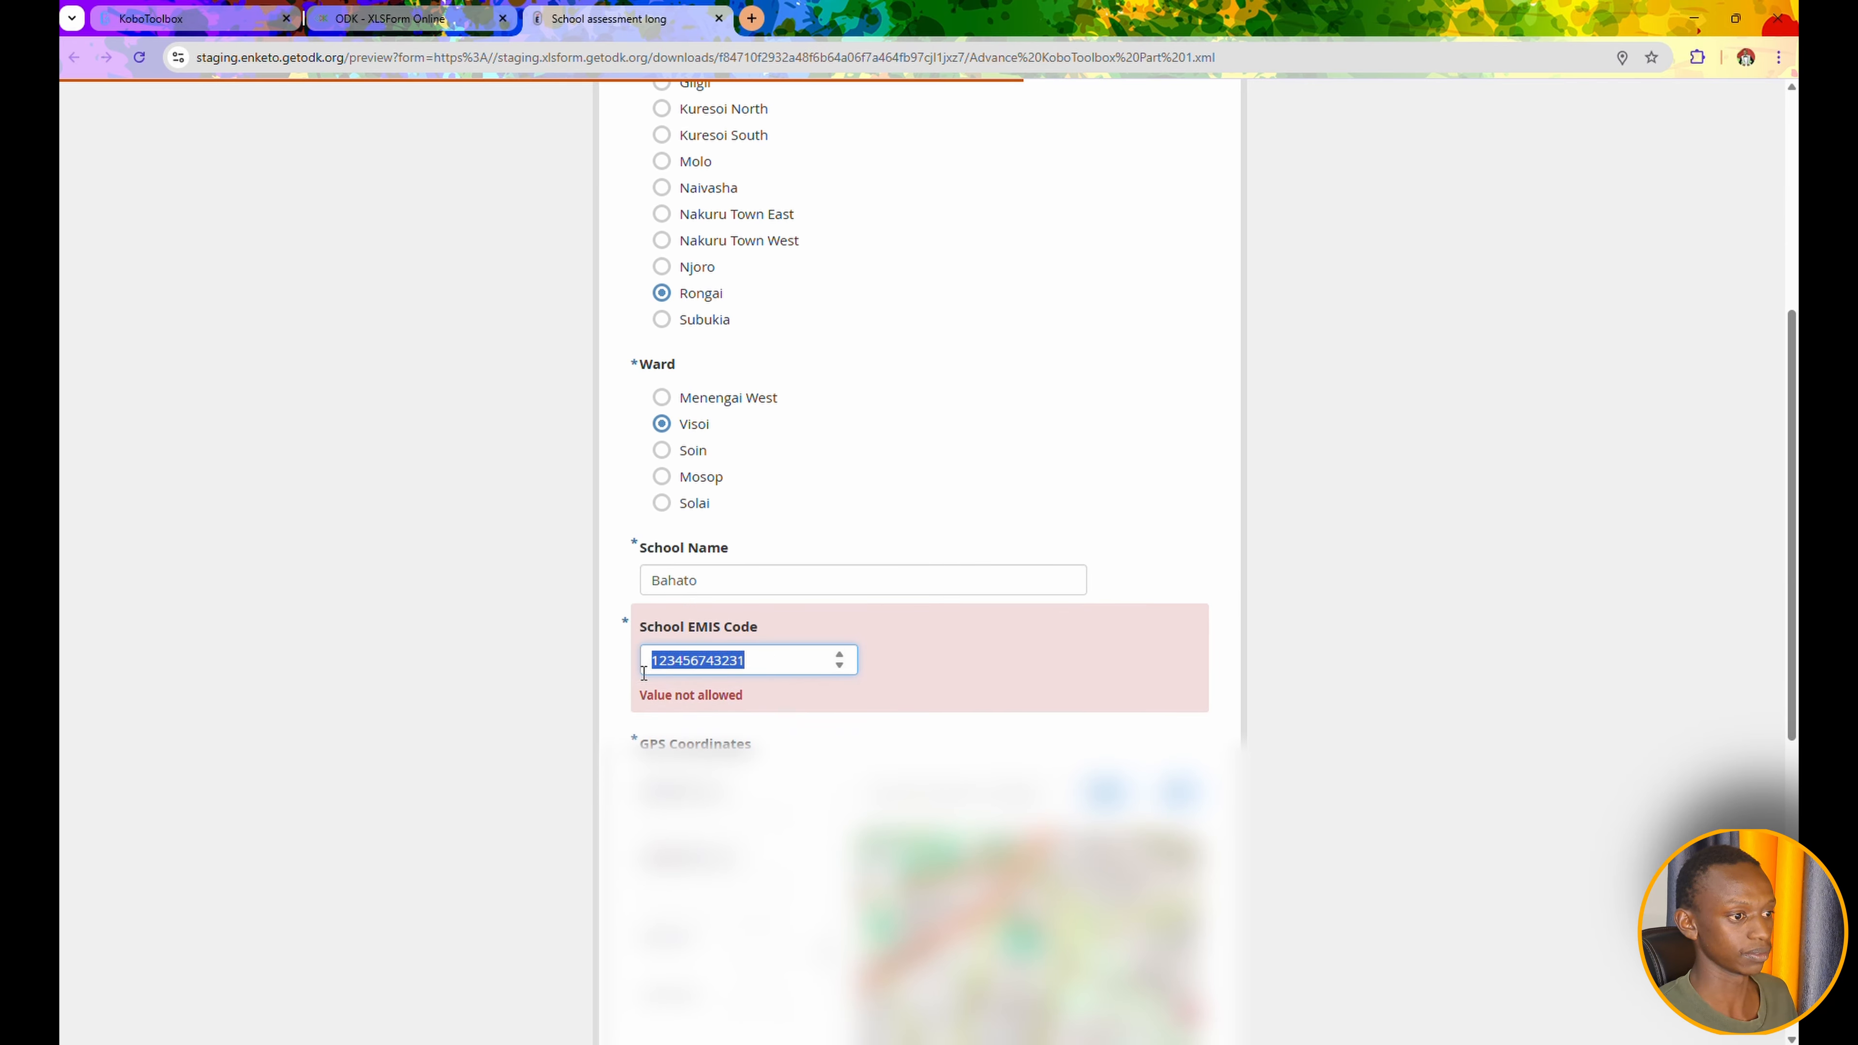
# Retype the end of the School EMIS Code as 45678 and move on to the next field.
pyautogui.click(773, 666)
pyautogui.press('BackSpace')
pyautogui.press('BackSpace')
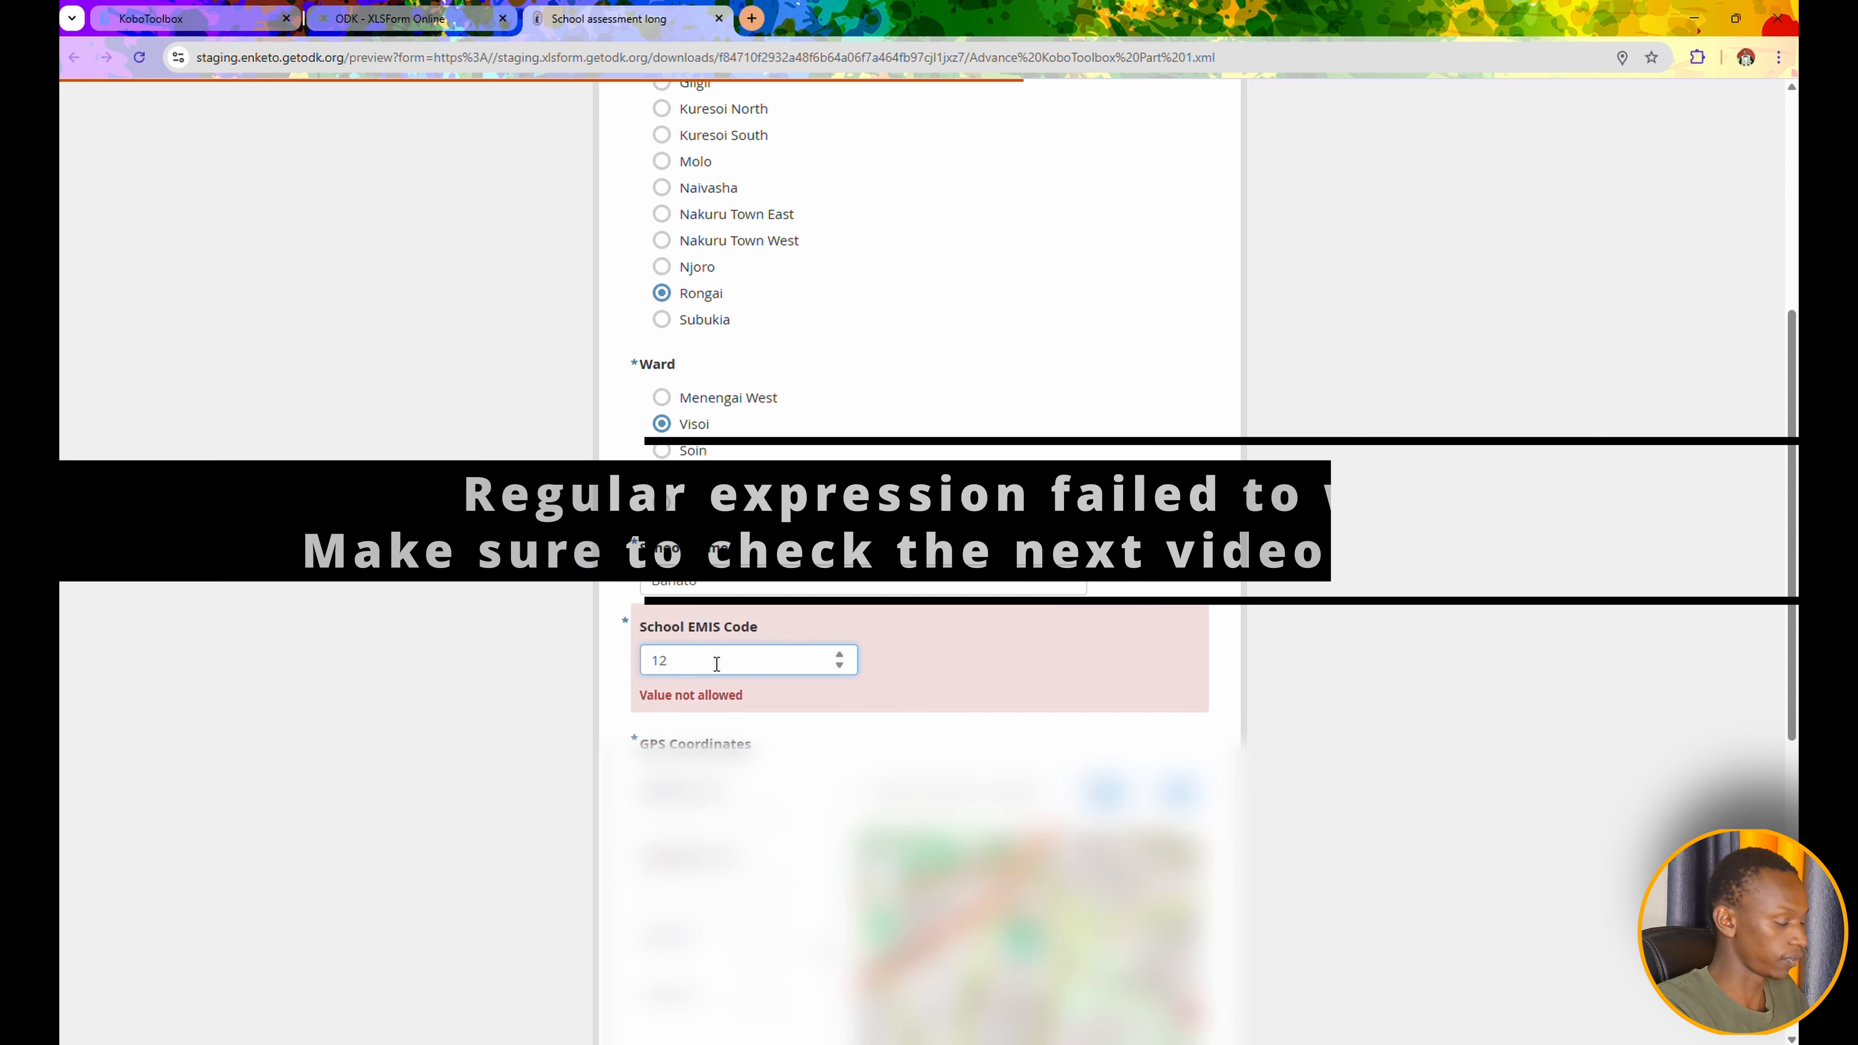
pyautogui.write('45678')
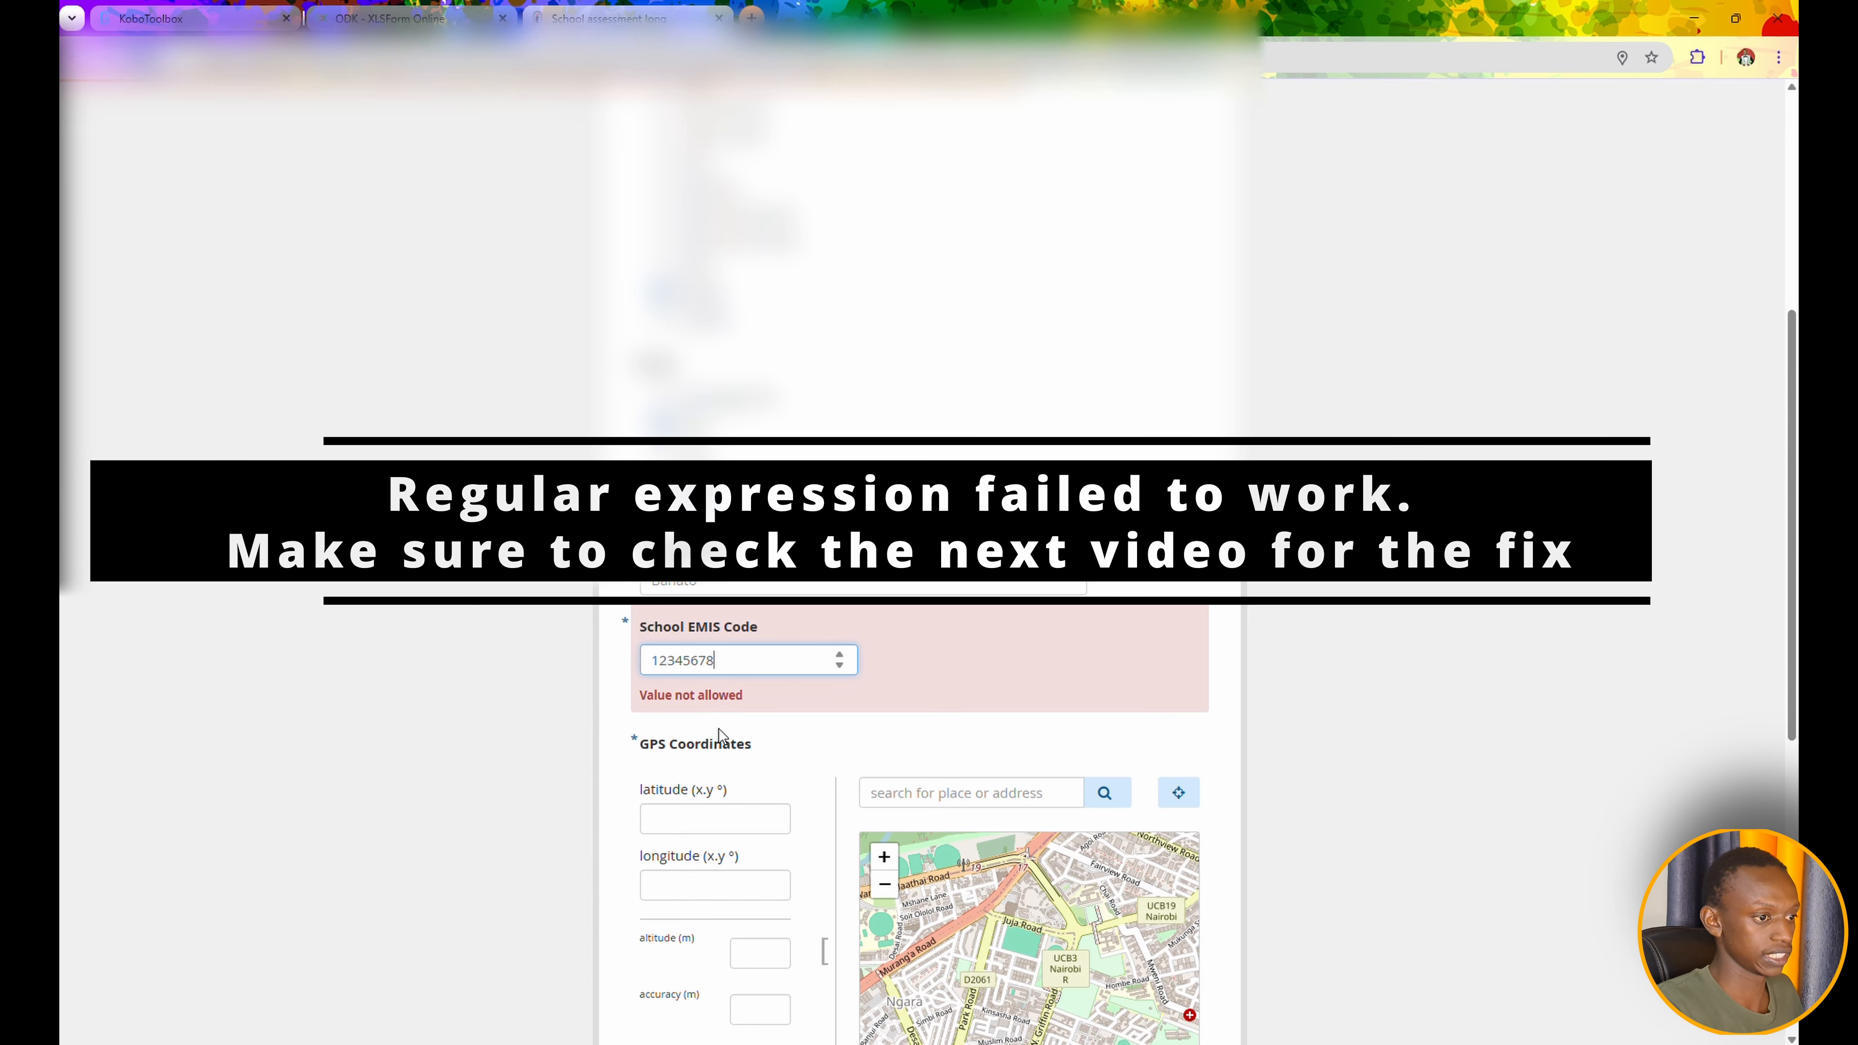
pyautogui.press('Tab')
# Enter -1 in Number of Classrooms, see it rejected, and replace it with 12.
pyautogui.scroll(-3, 869, 687)
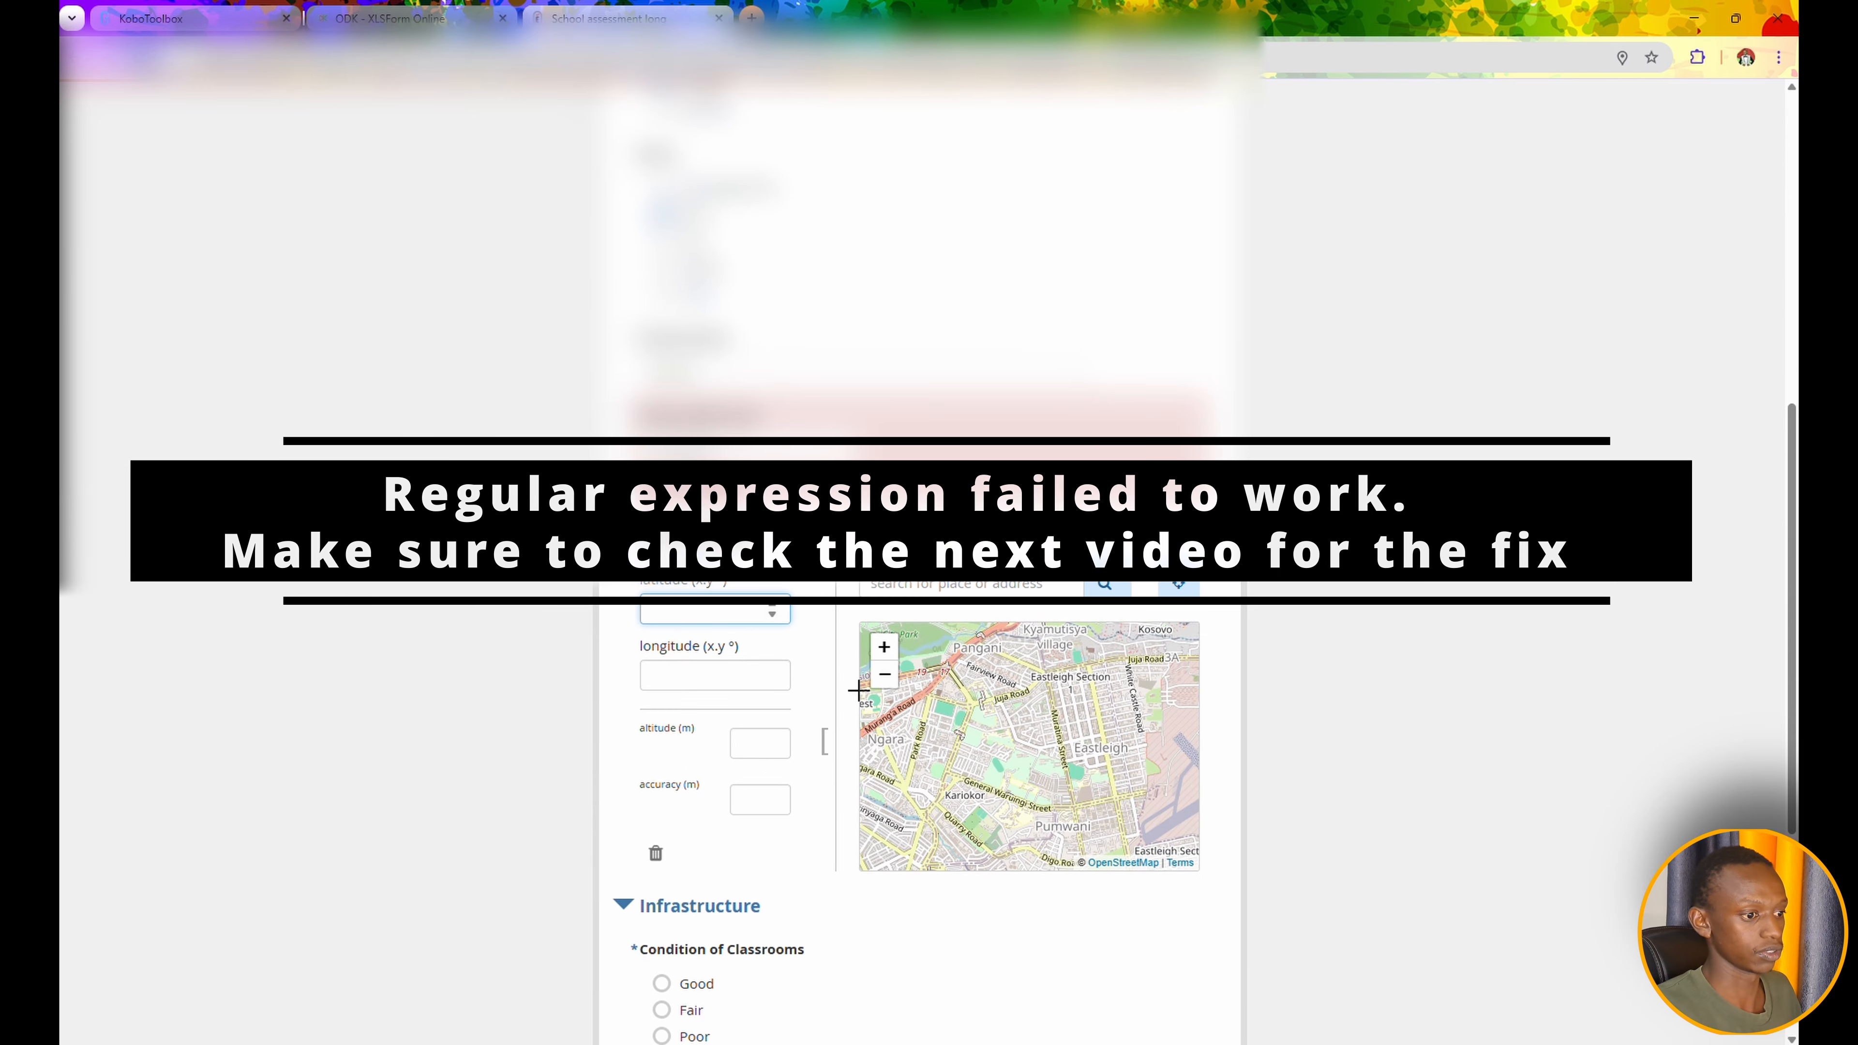
pyautogui.scroll(-5, 815, 755)
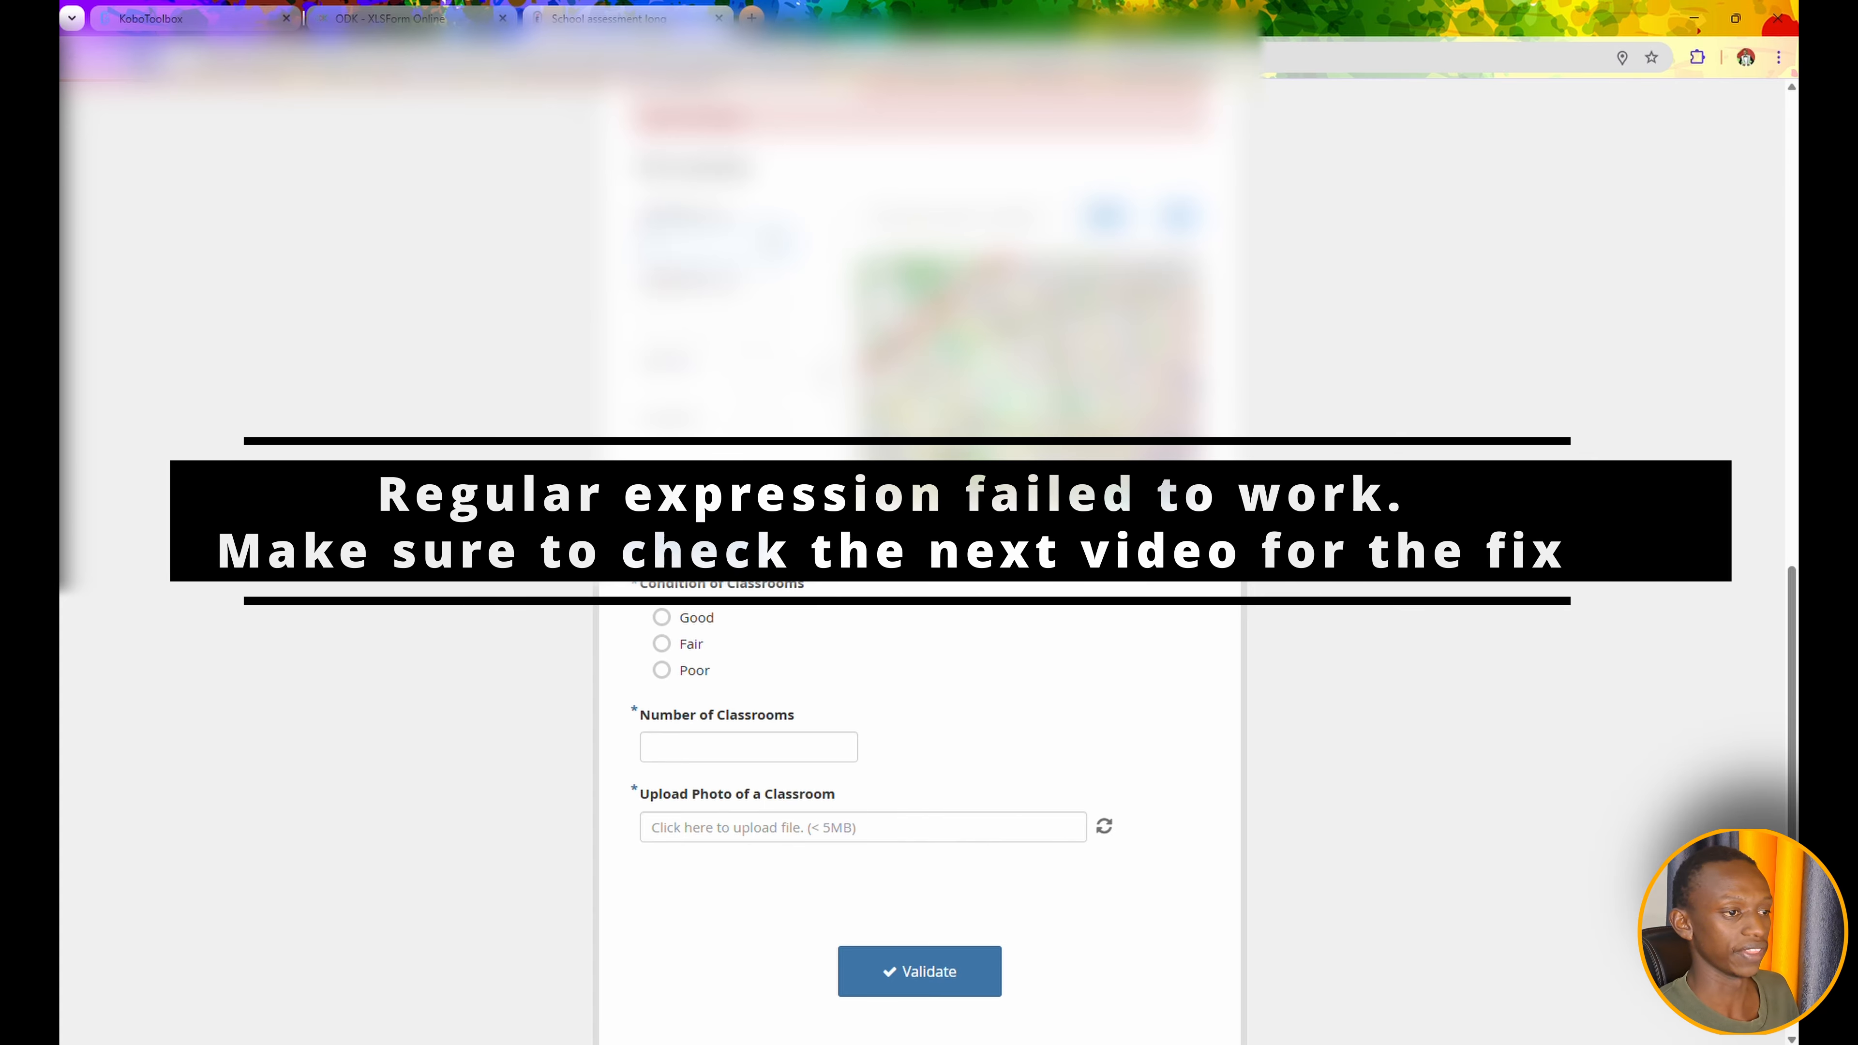
pyautogui.scroll(-1, 922, 732)
pyautogui.scroll(1, 701, 644)
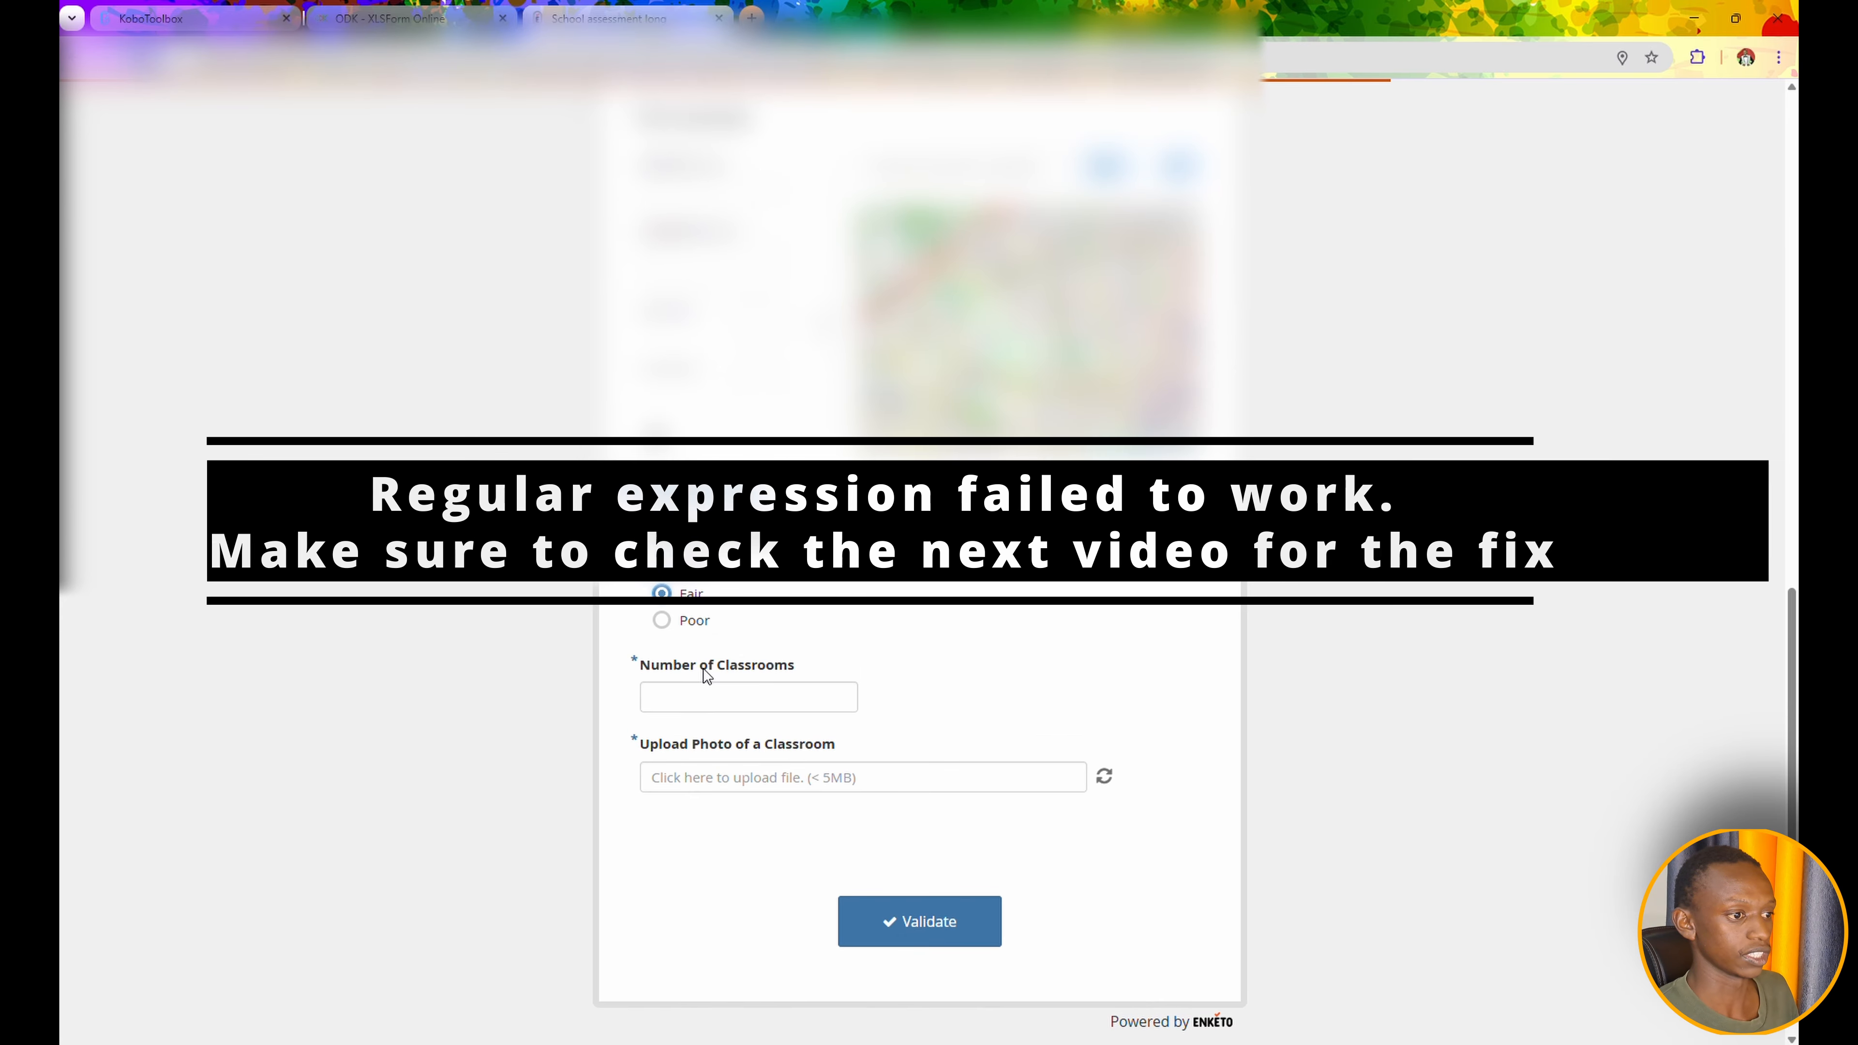
pyautogui.click(707, 701)
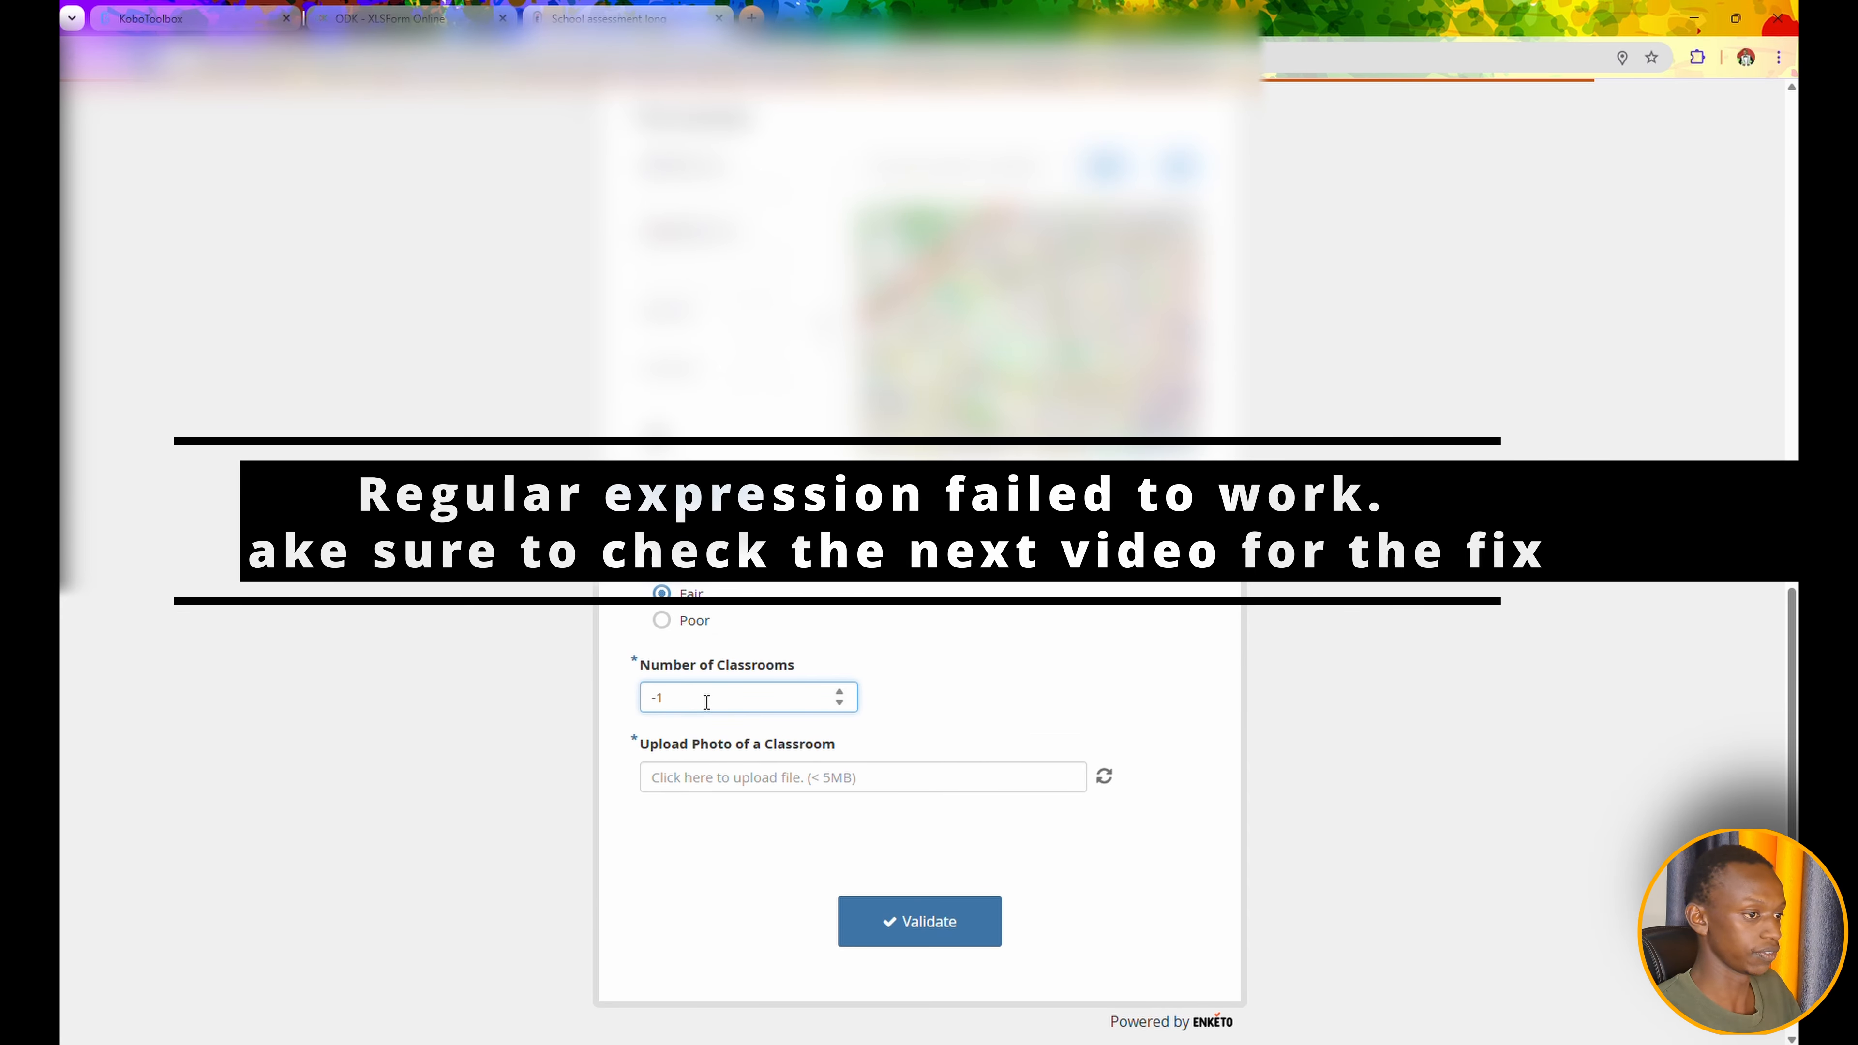
pyautogui.write('-')
pyautogui.press('BackSpace')
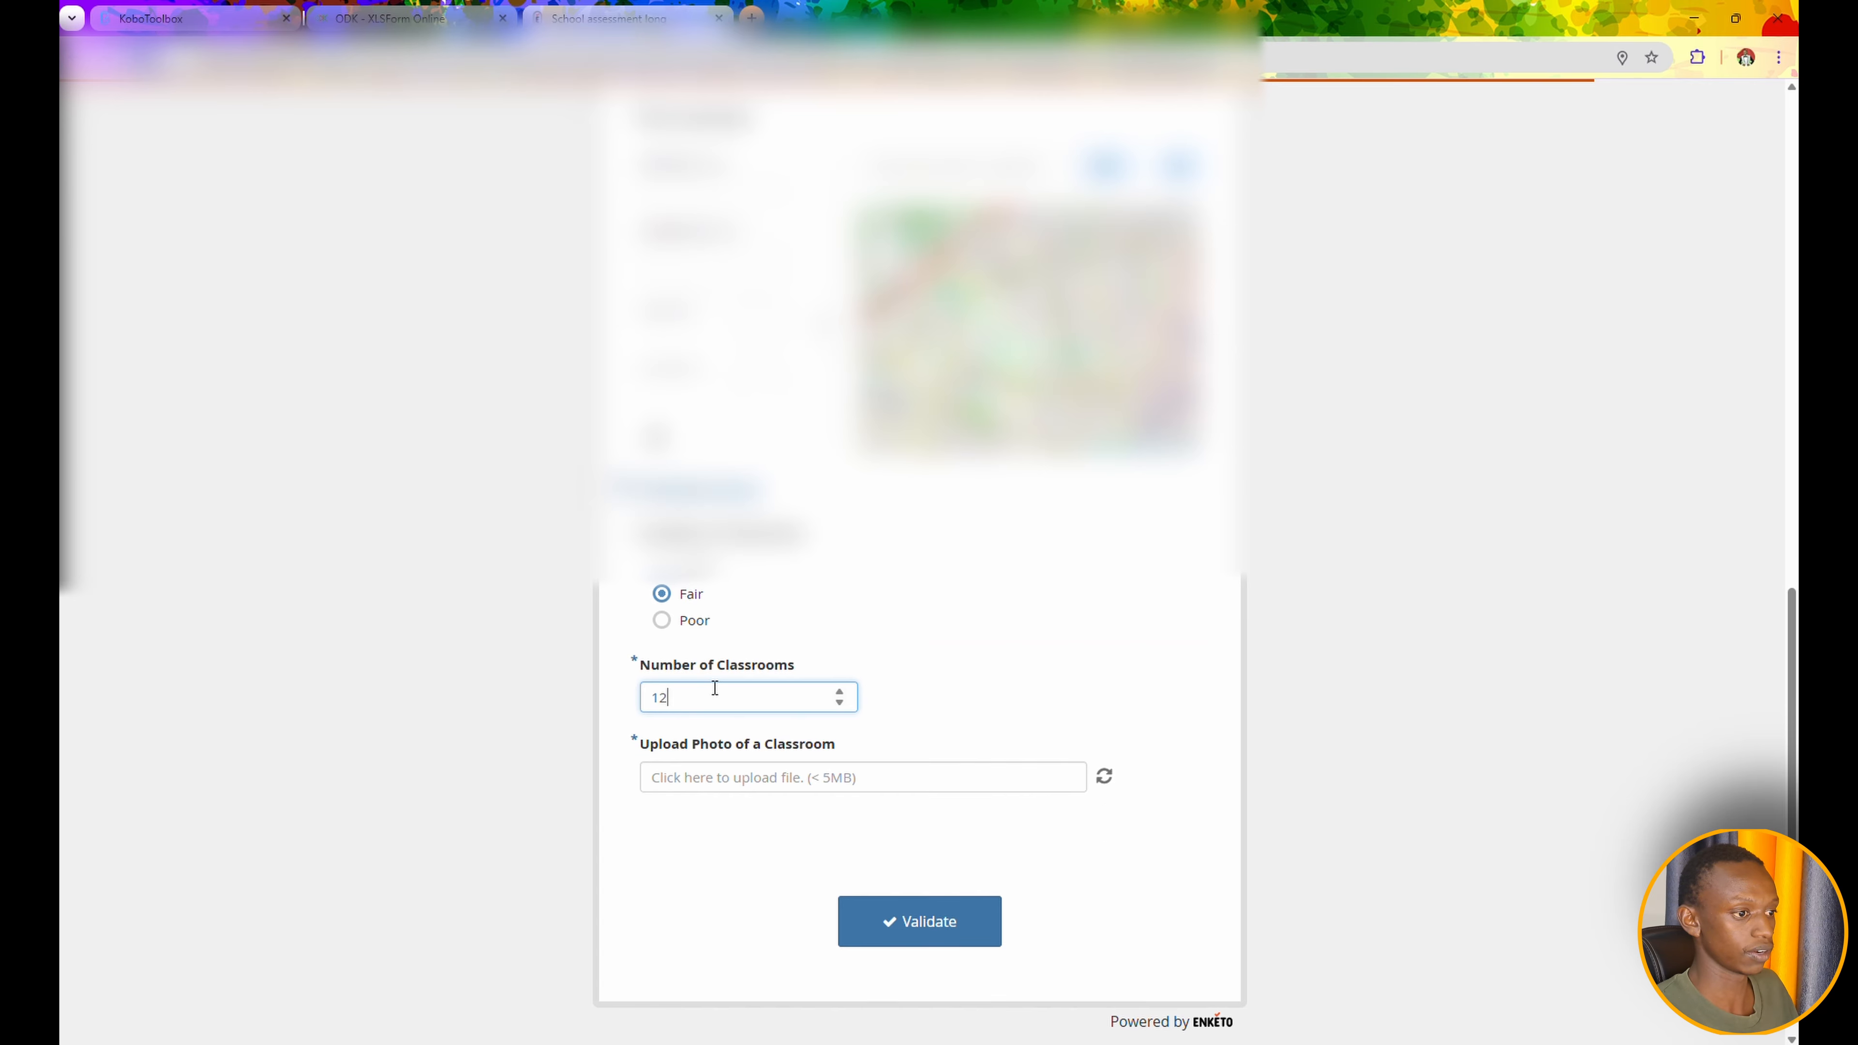
# Start a classroom photo upload, then cancel without choosing a file.
pyautogui.click(999, 770)
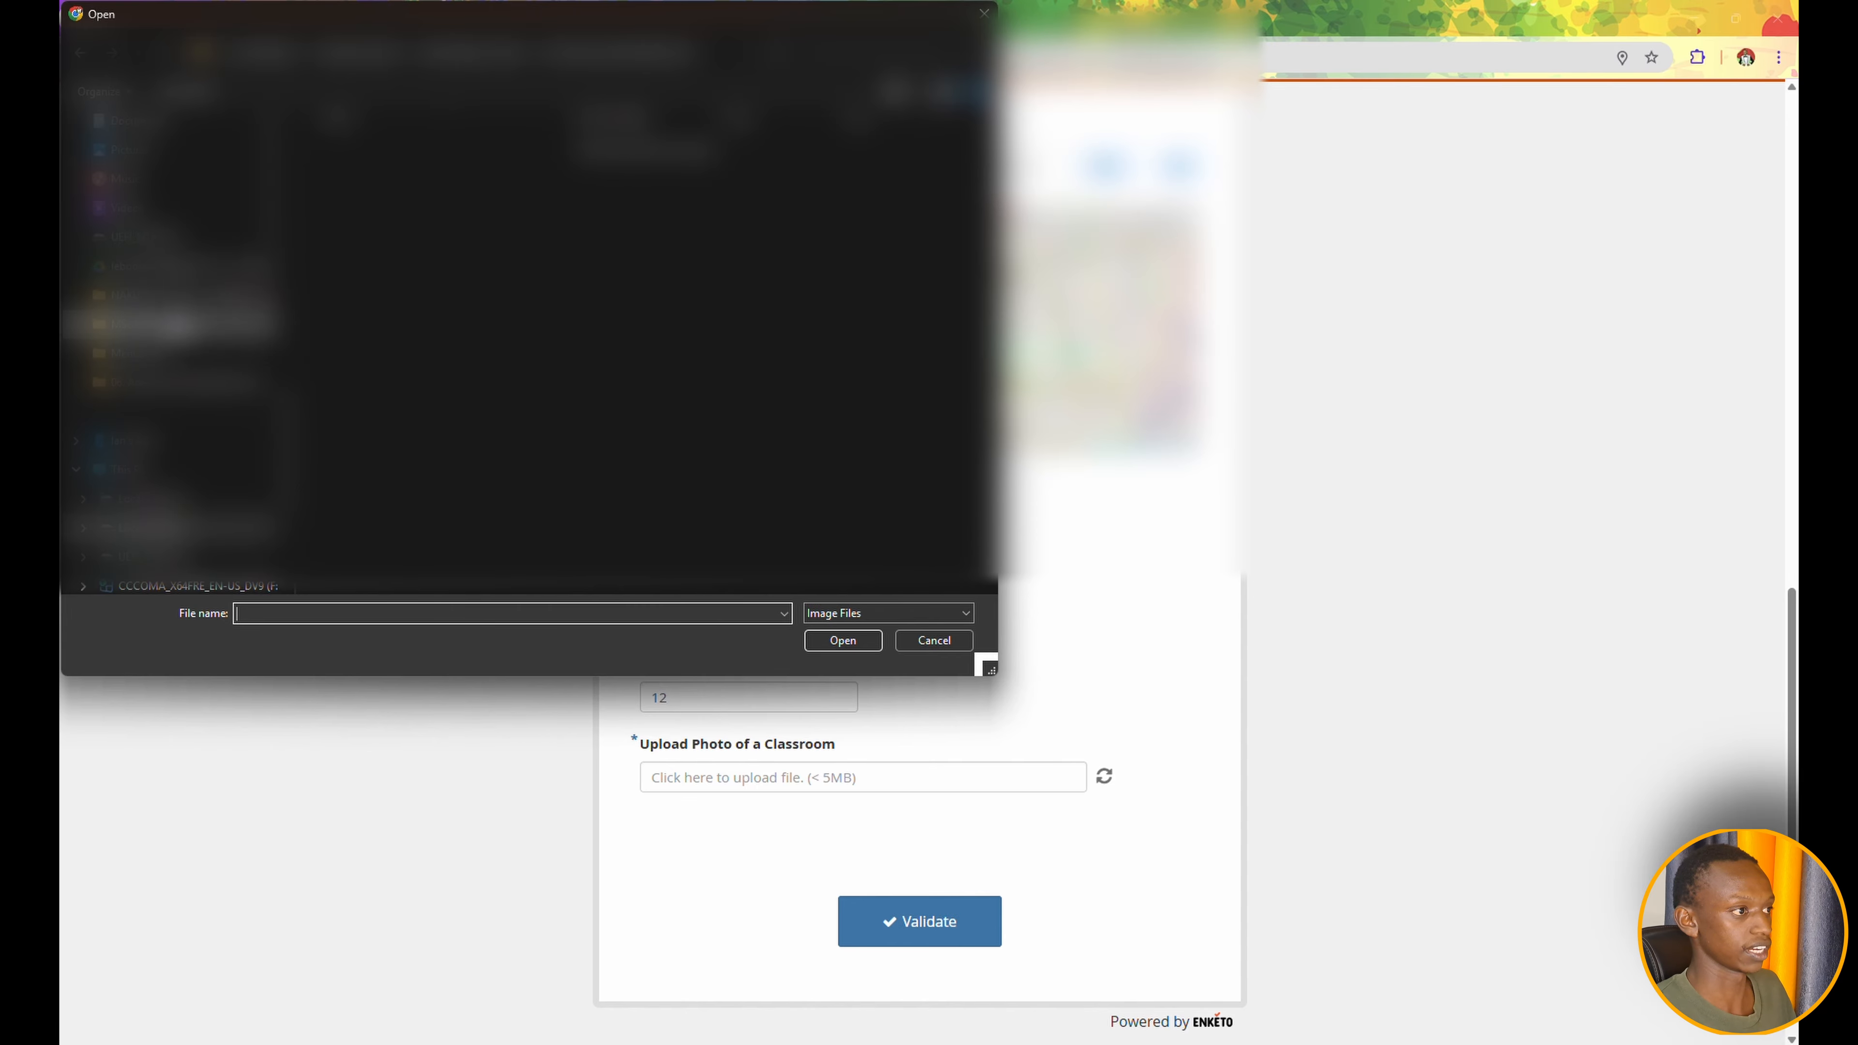
pyautogui.scroll(-3, 176, 330)
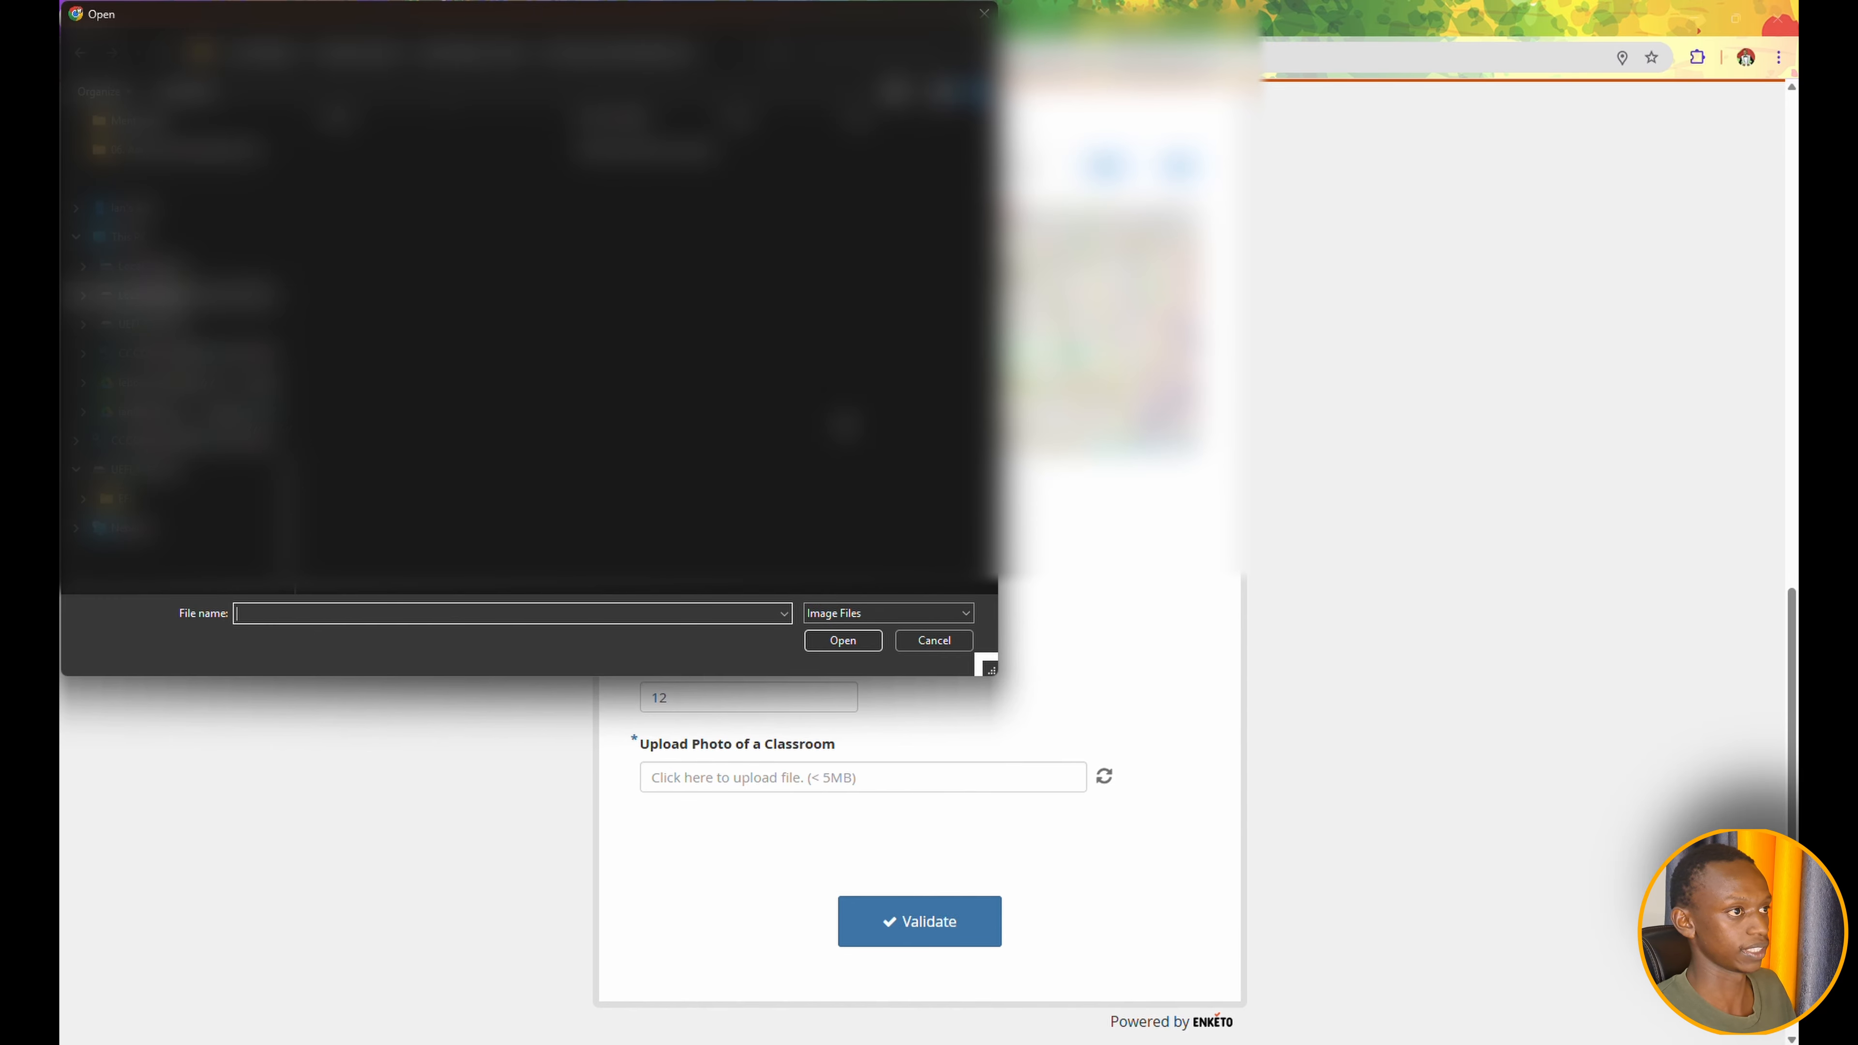
pyautogui.click(925, 641)
# Scroll back to the School EMIS Code and select its value 12345678.
pyautogui.scroll(6, 828, 752)
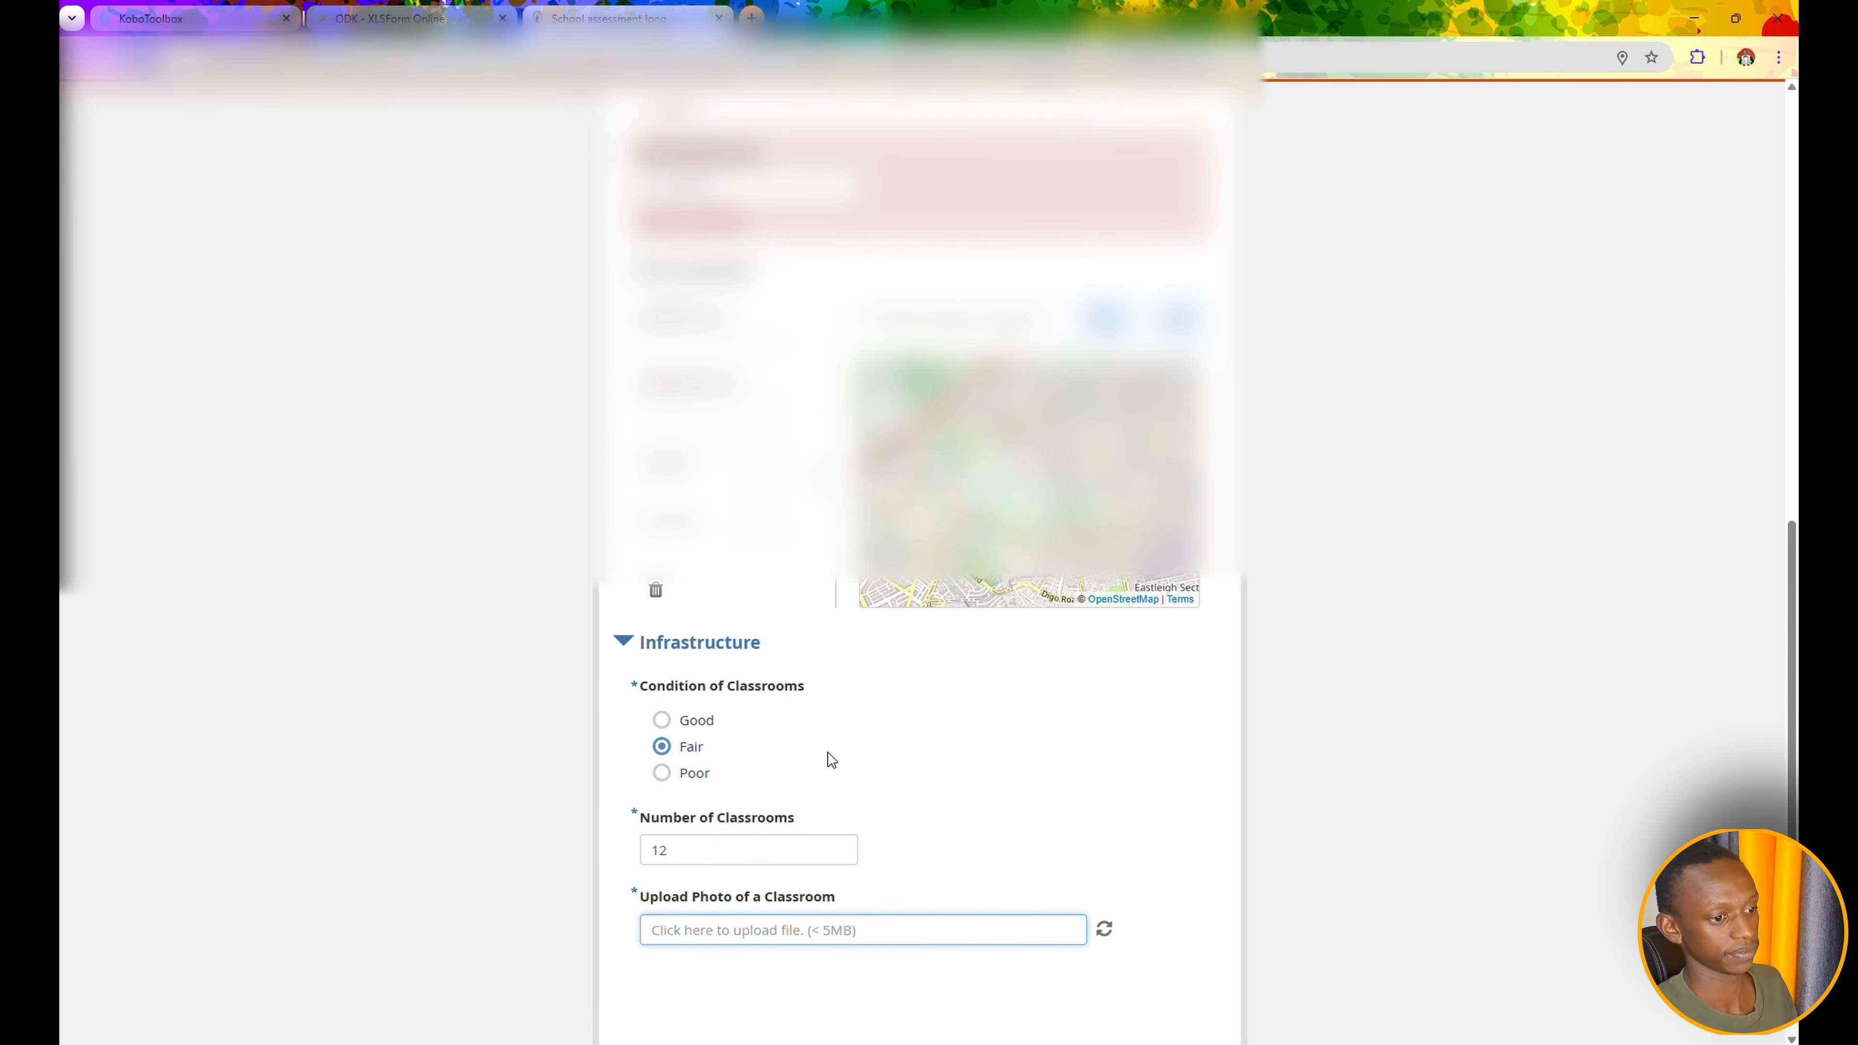
pyautogui.scroll(4, 827, 752)
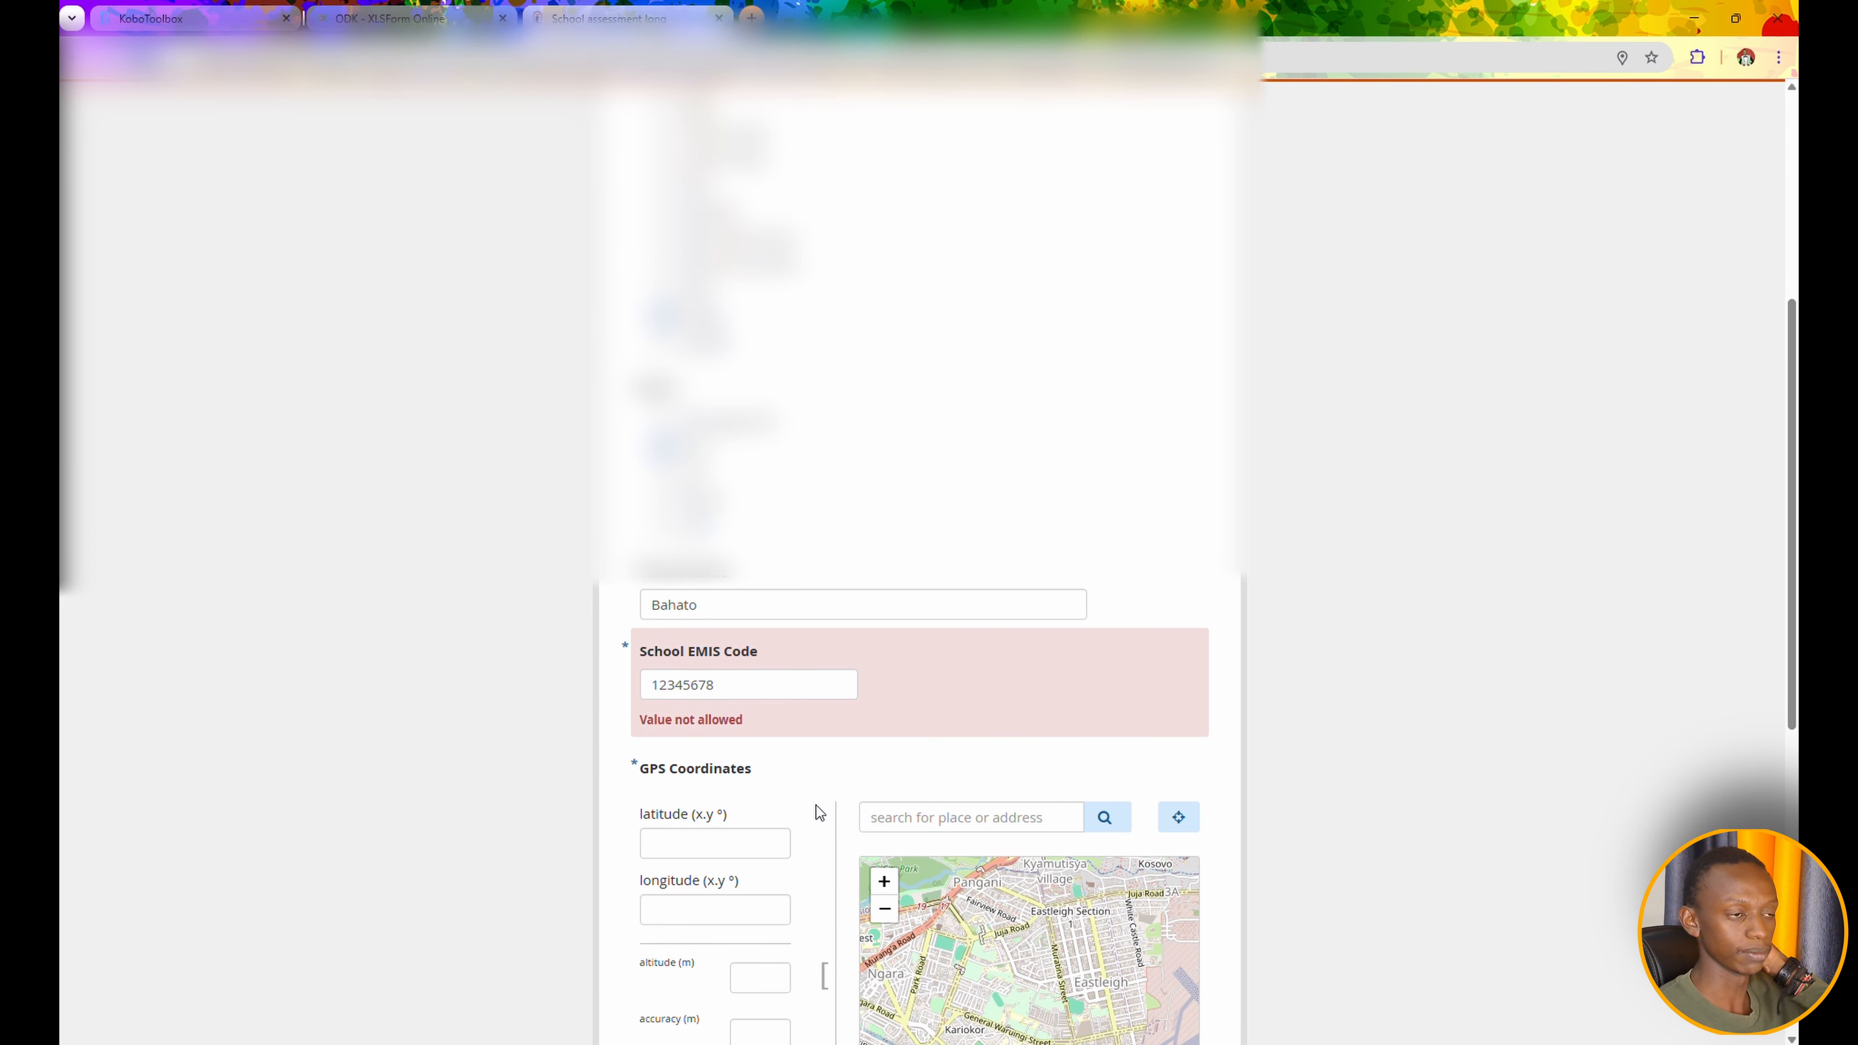
pyautogui.scroll(1, 815, 805)
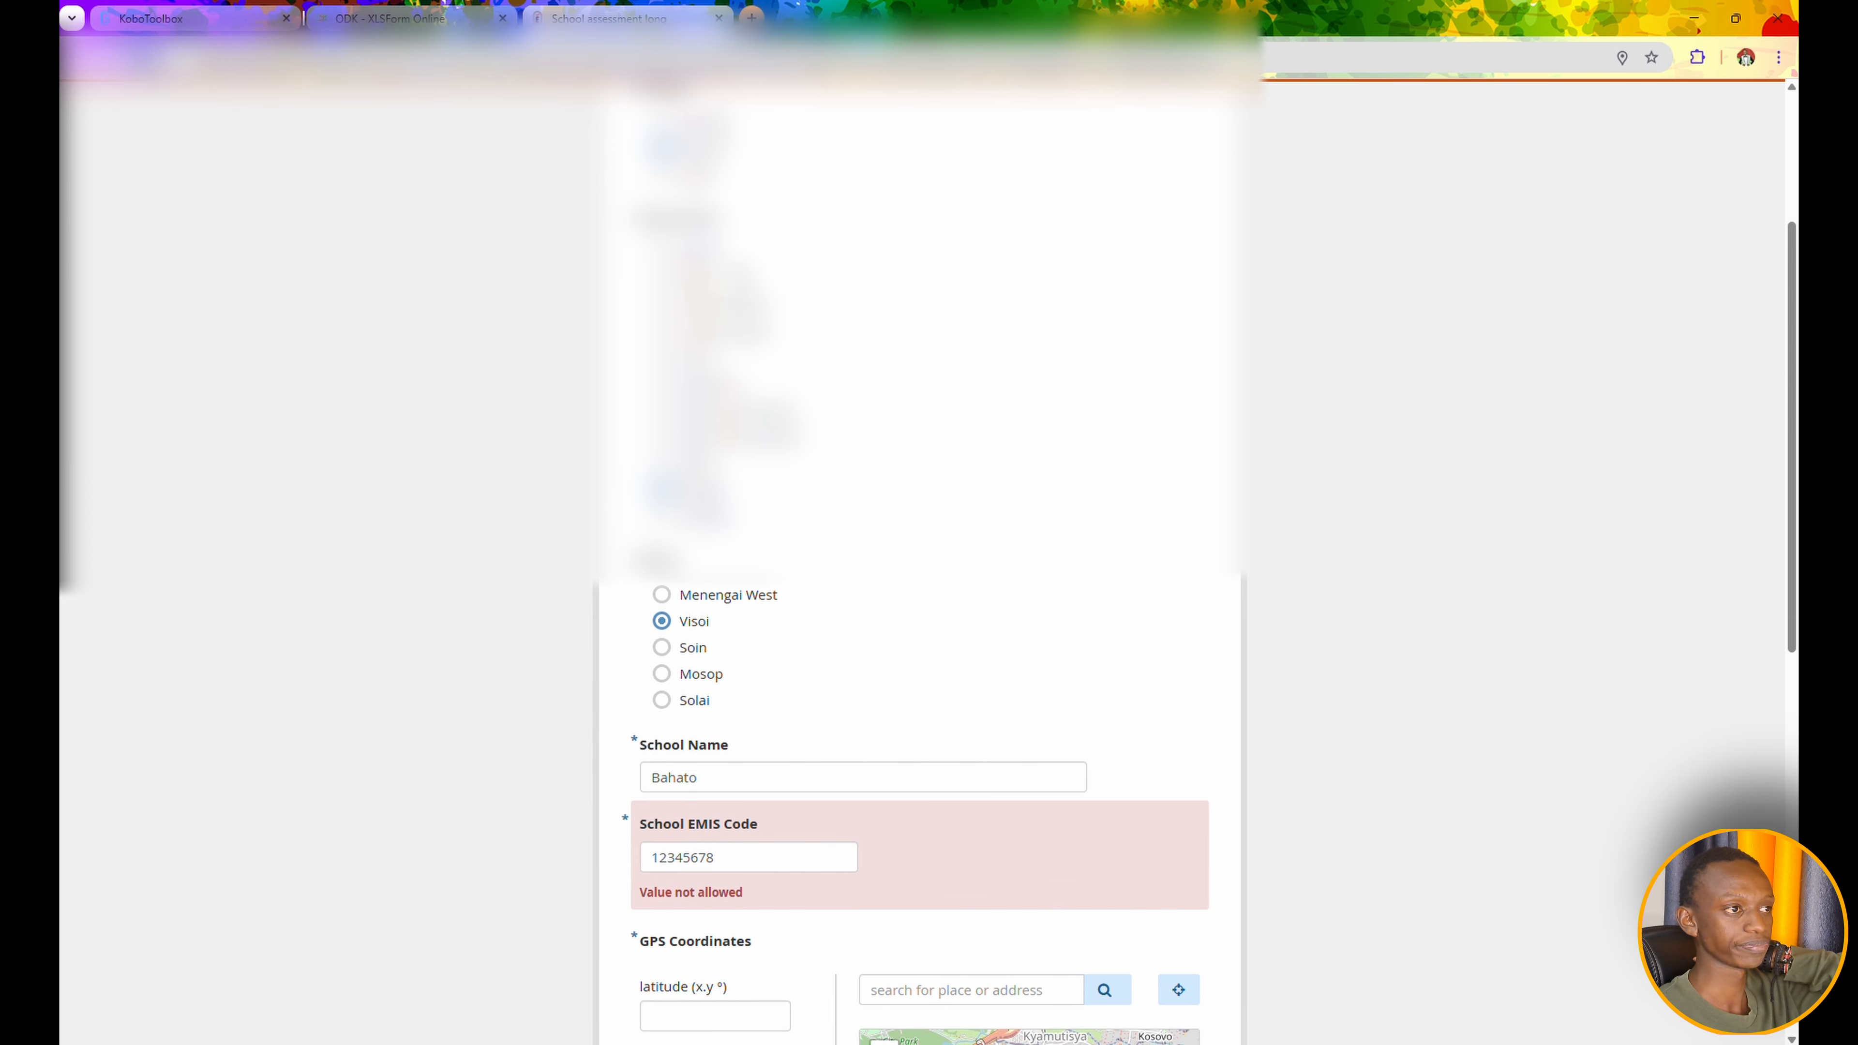
pyautogui.click(739, 862)
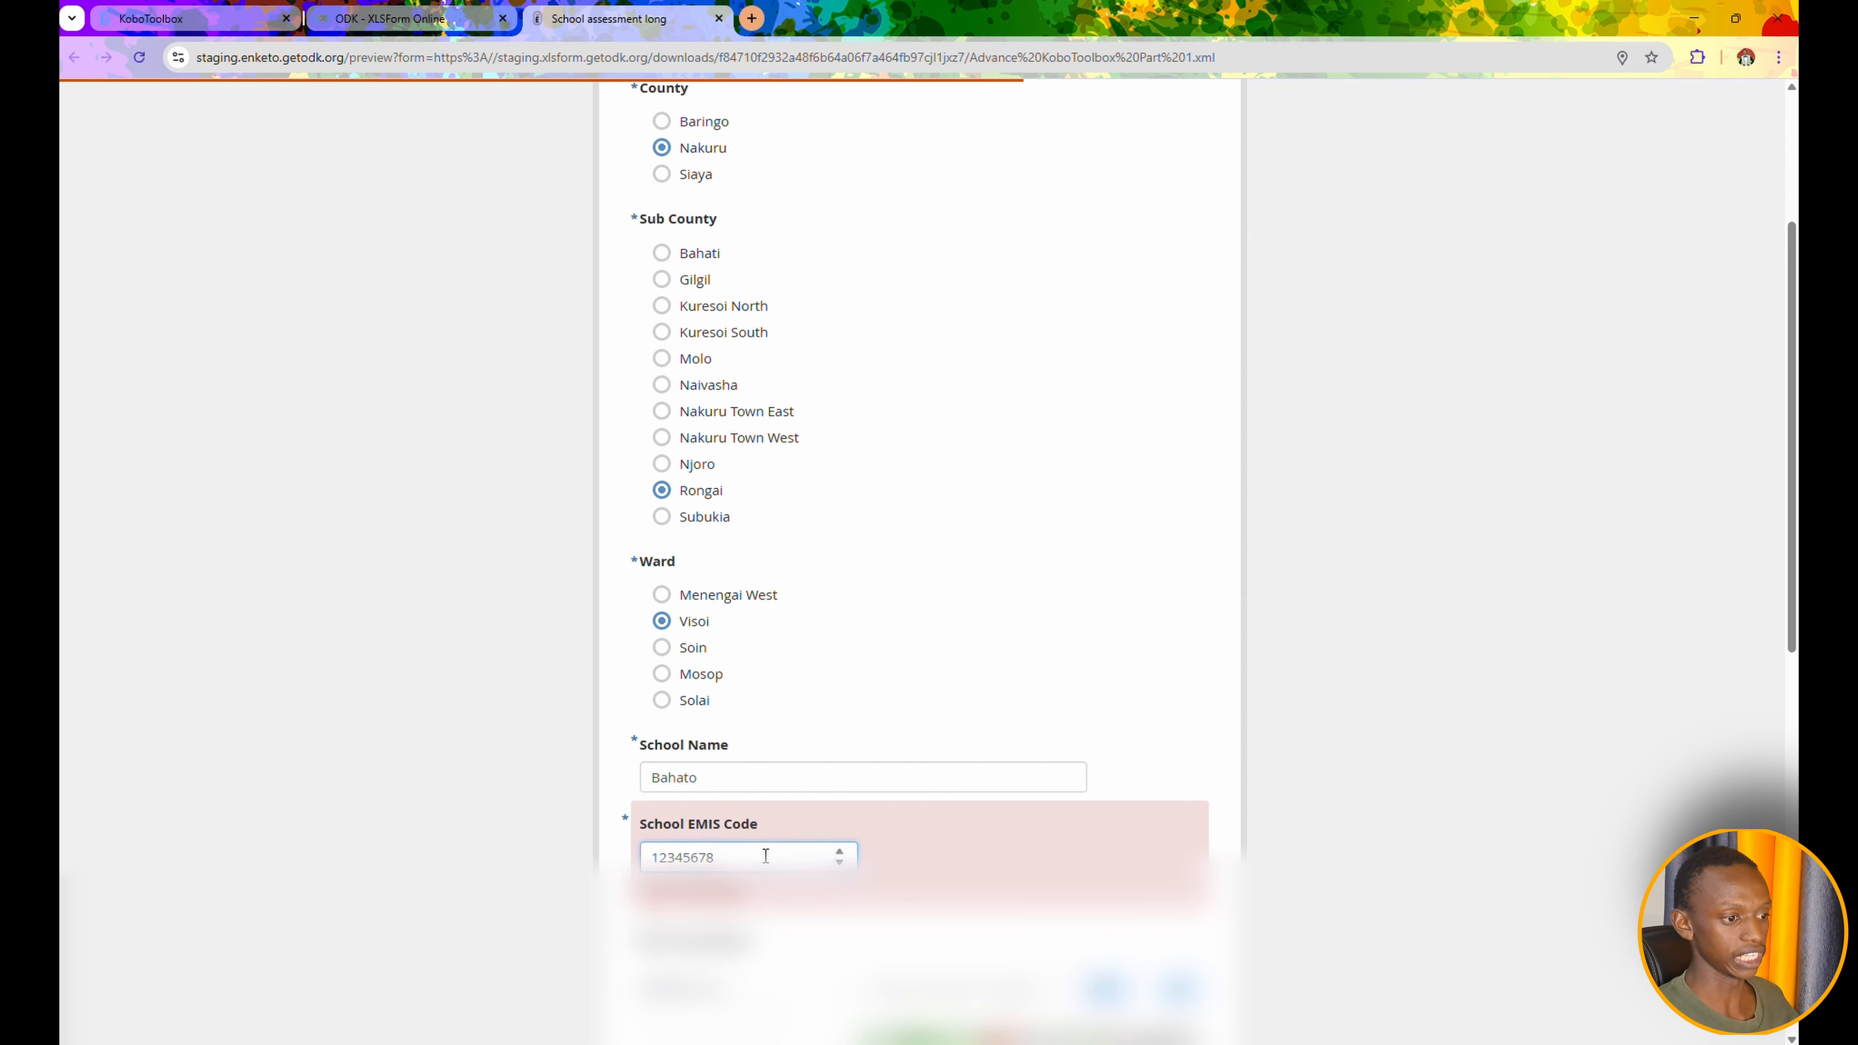
pyautogui.moveTo(765, 856); pyautogui.dragTo(626, 861)
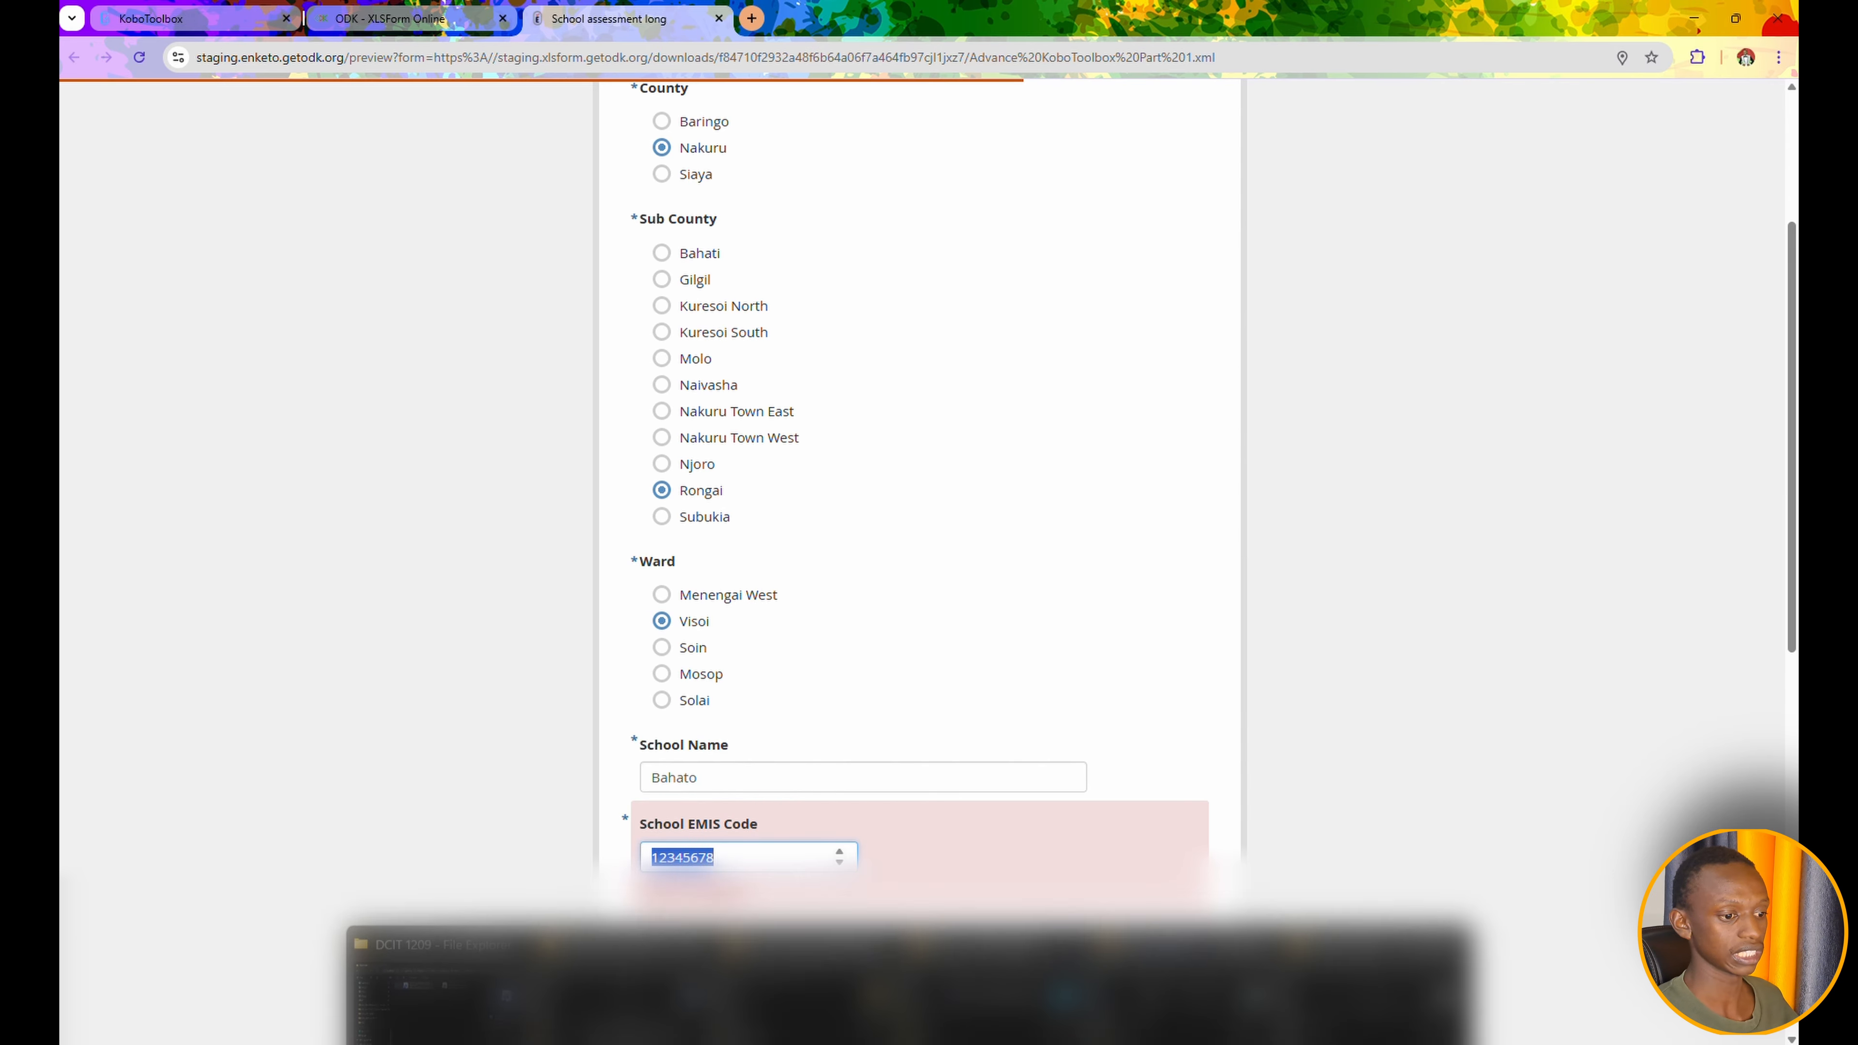
pyautogui.rightClick(908, 1044)
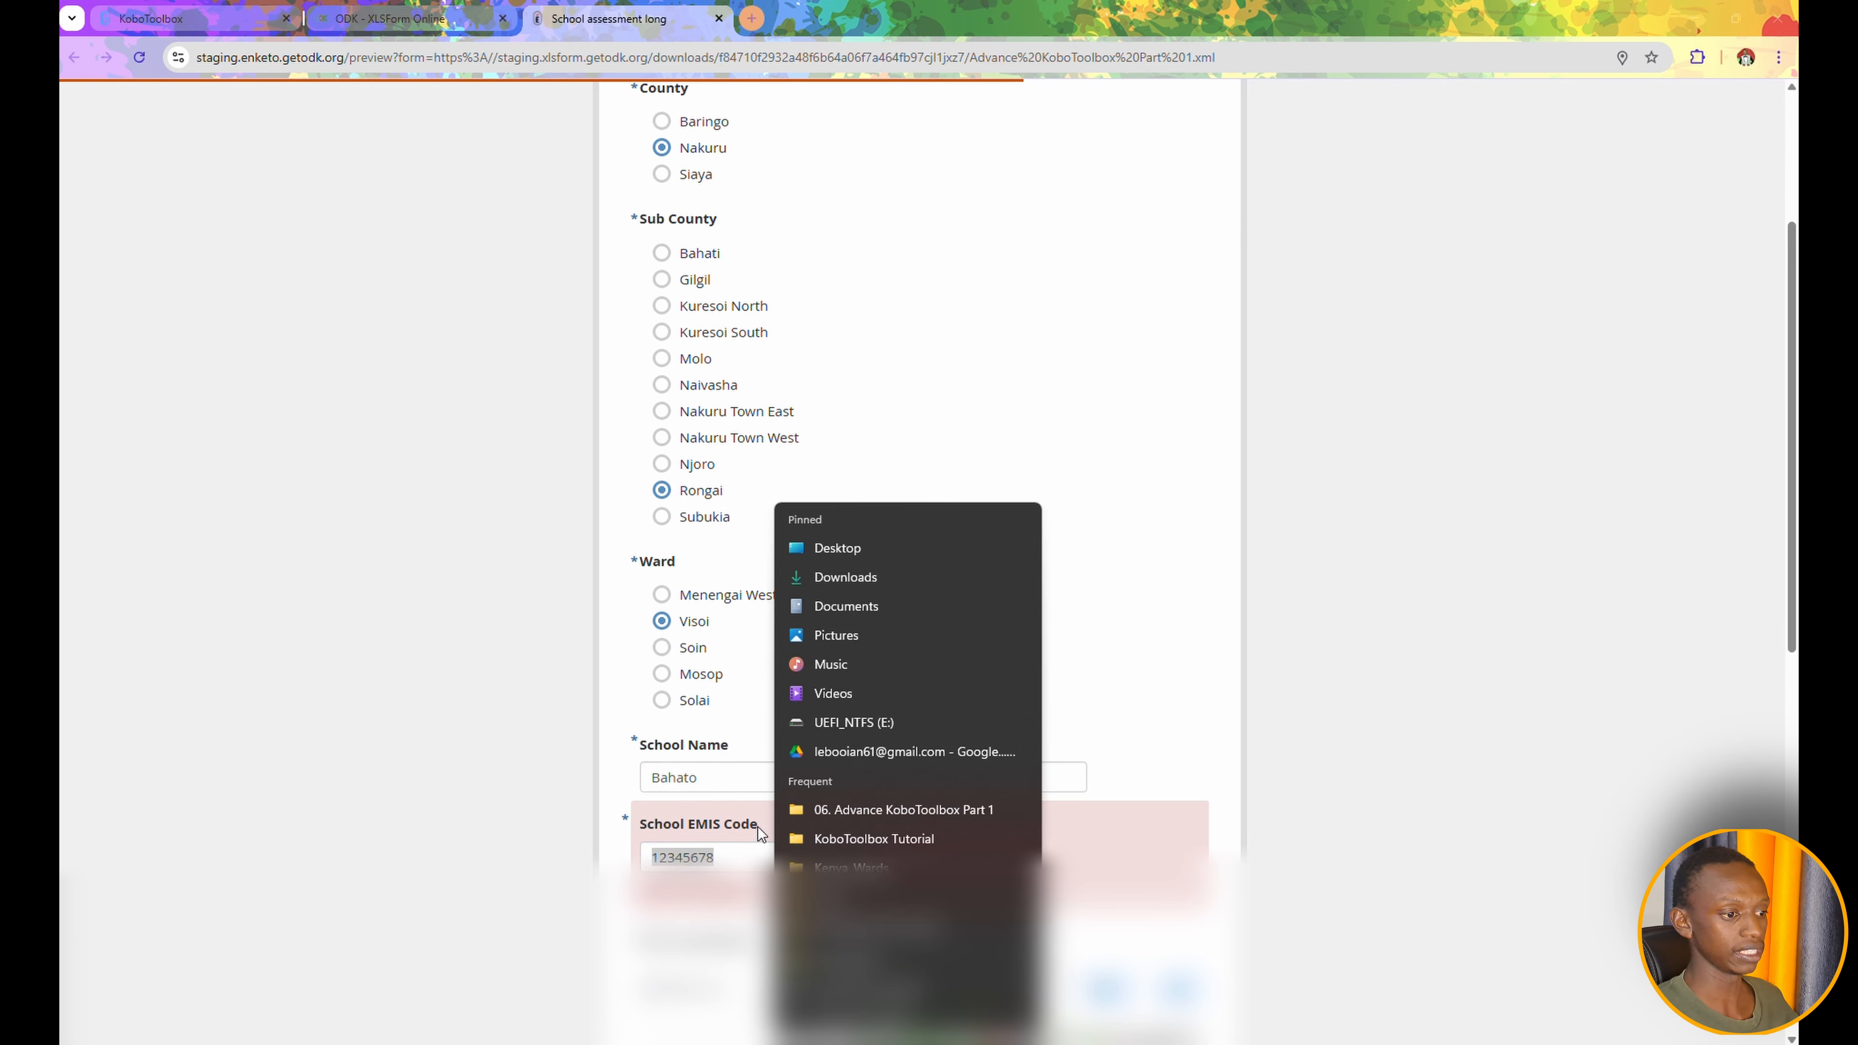
pyautogui.click(733, 854)
pyautogui.moveTo(734, 855); pyautogui.dragTo(650, 846)
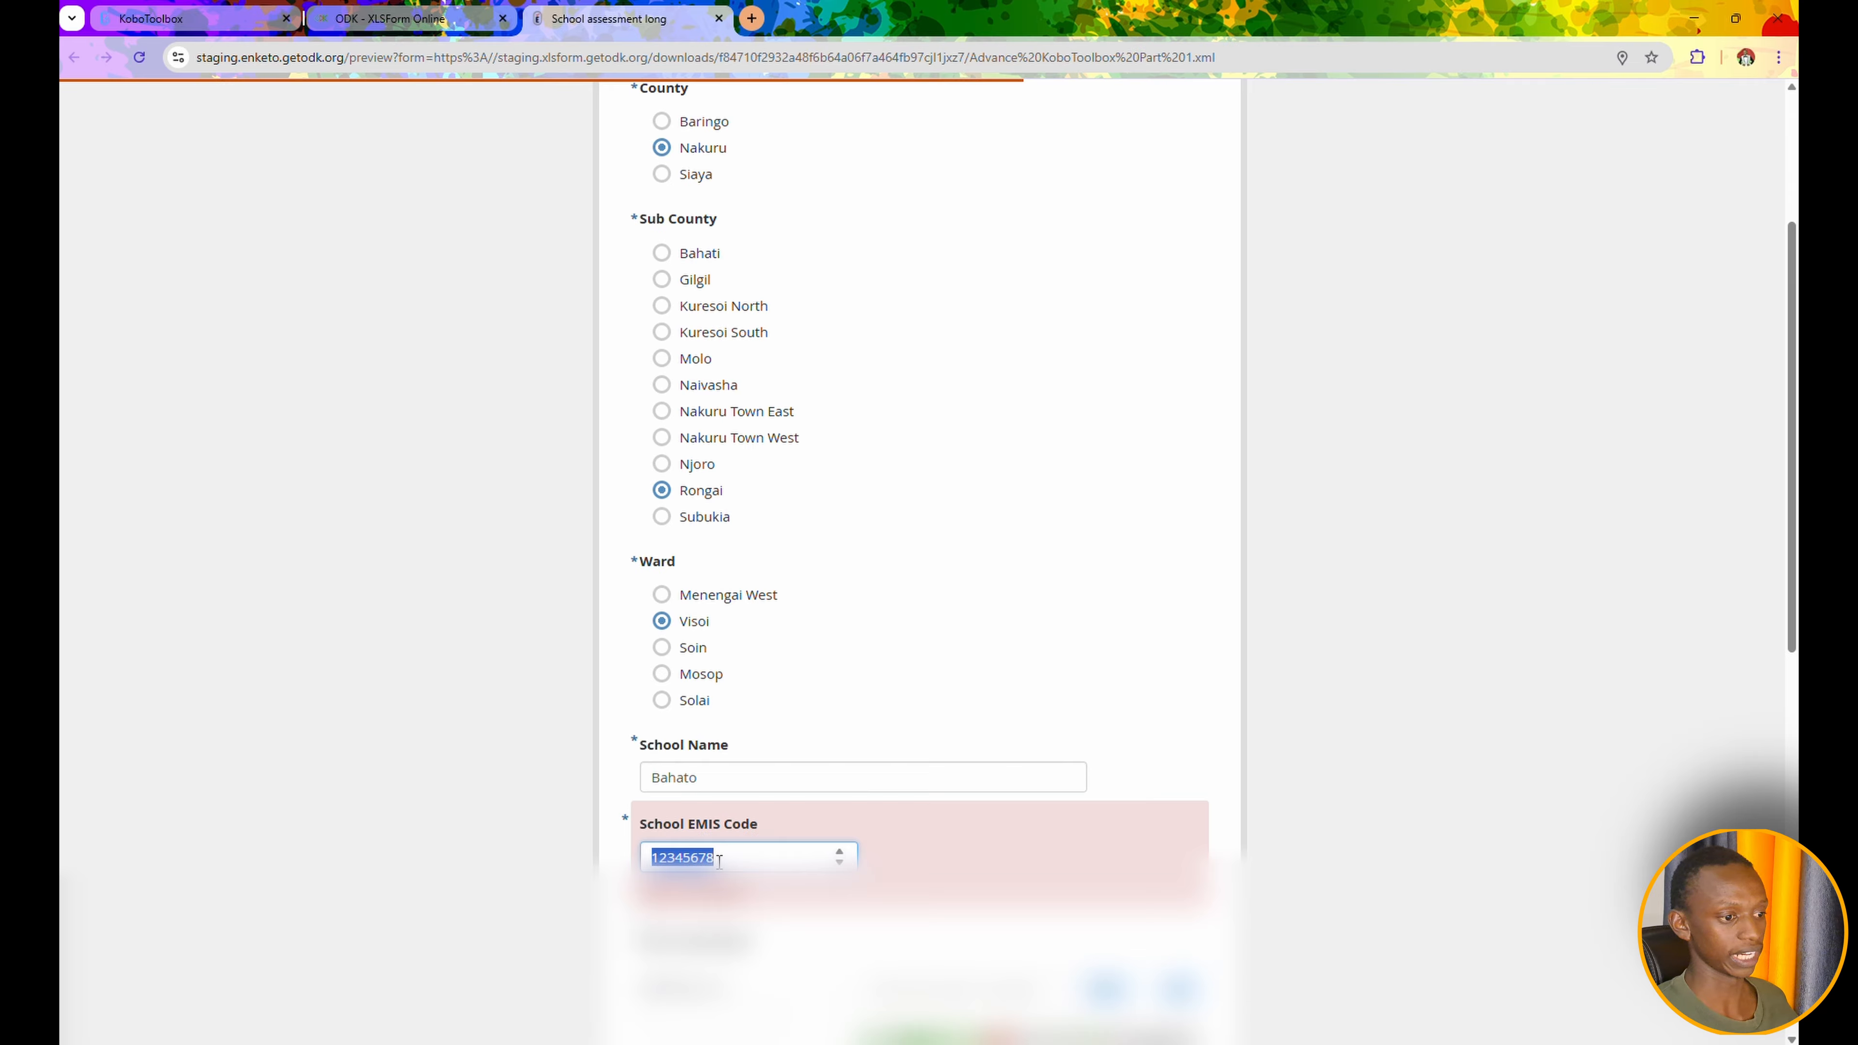
# Reselect all eight digits of the EMIS code, then switch to the Word questionnaire.
pyautogui.scroll(-3, 621, 860)
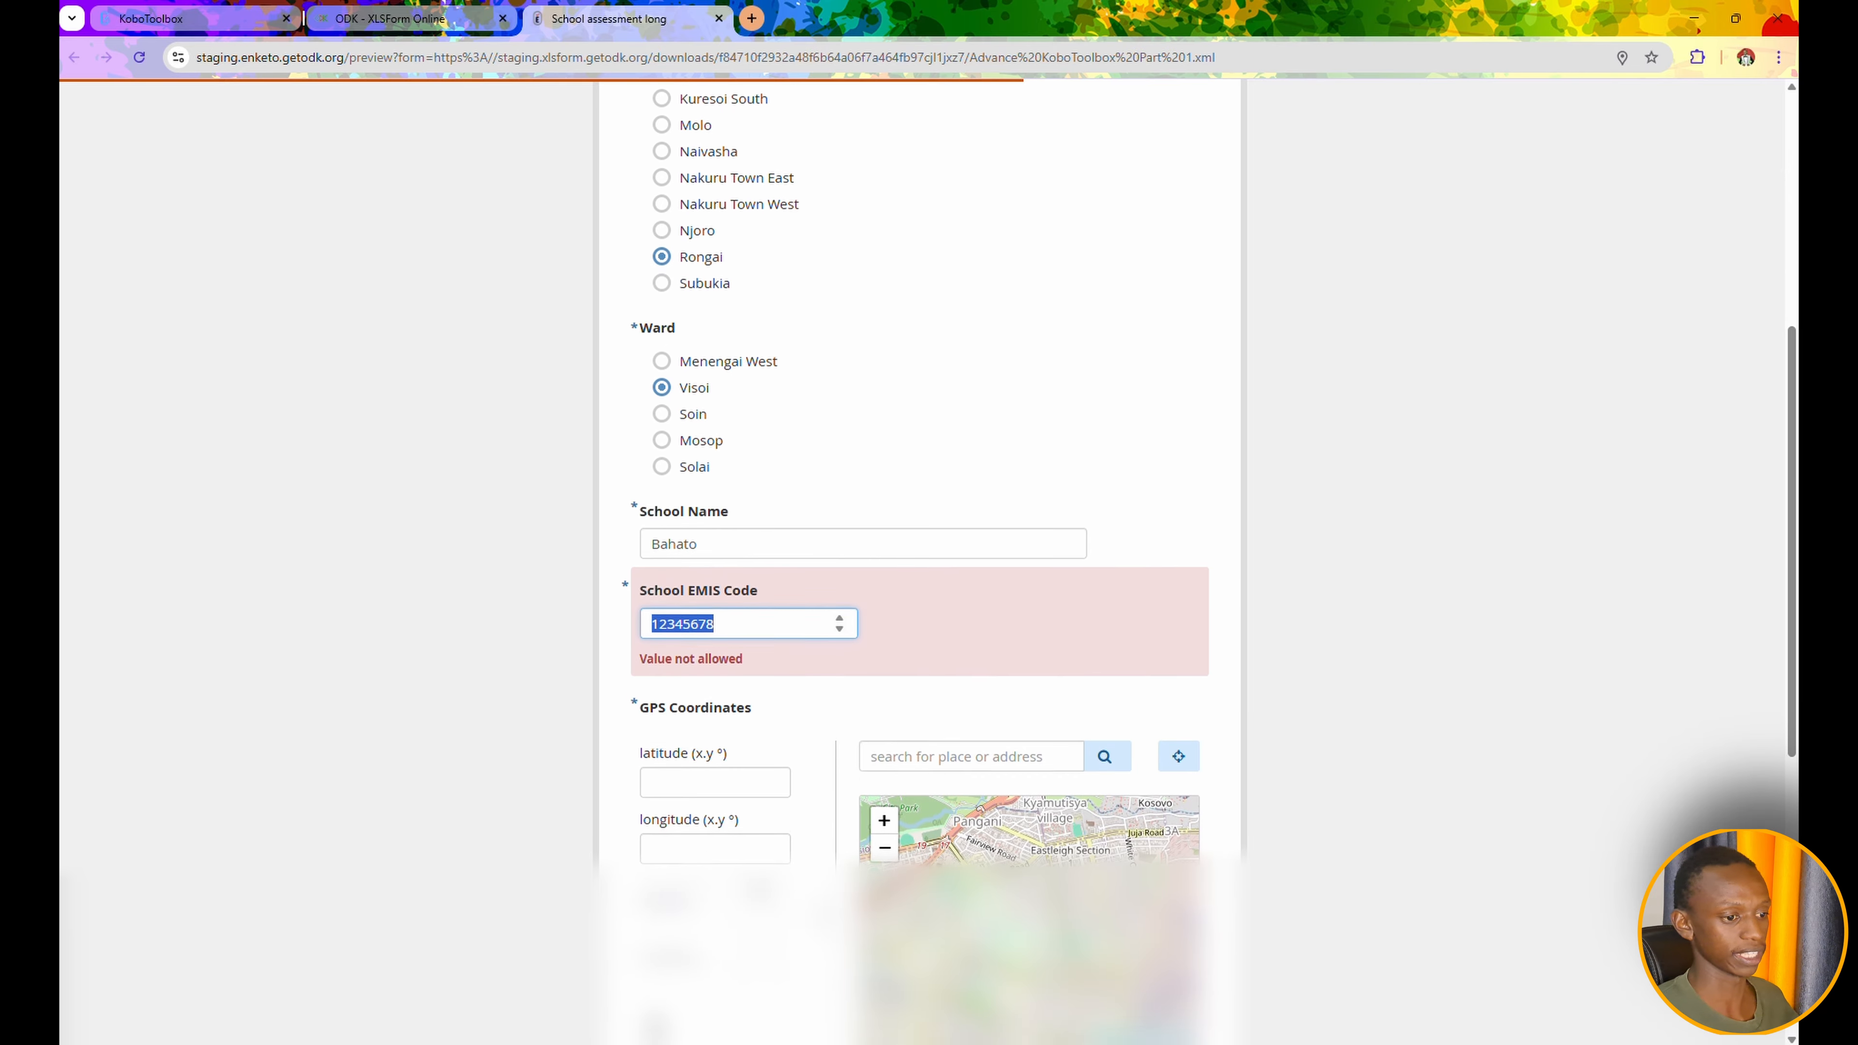
pyautogui.scroll(2, 814, 760)
pyautogui.click(731, 789)
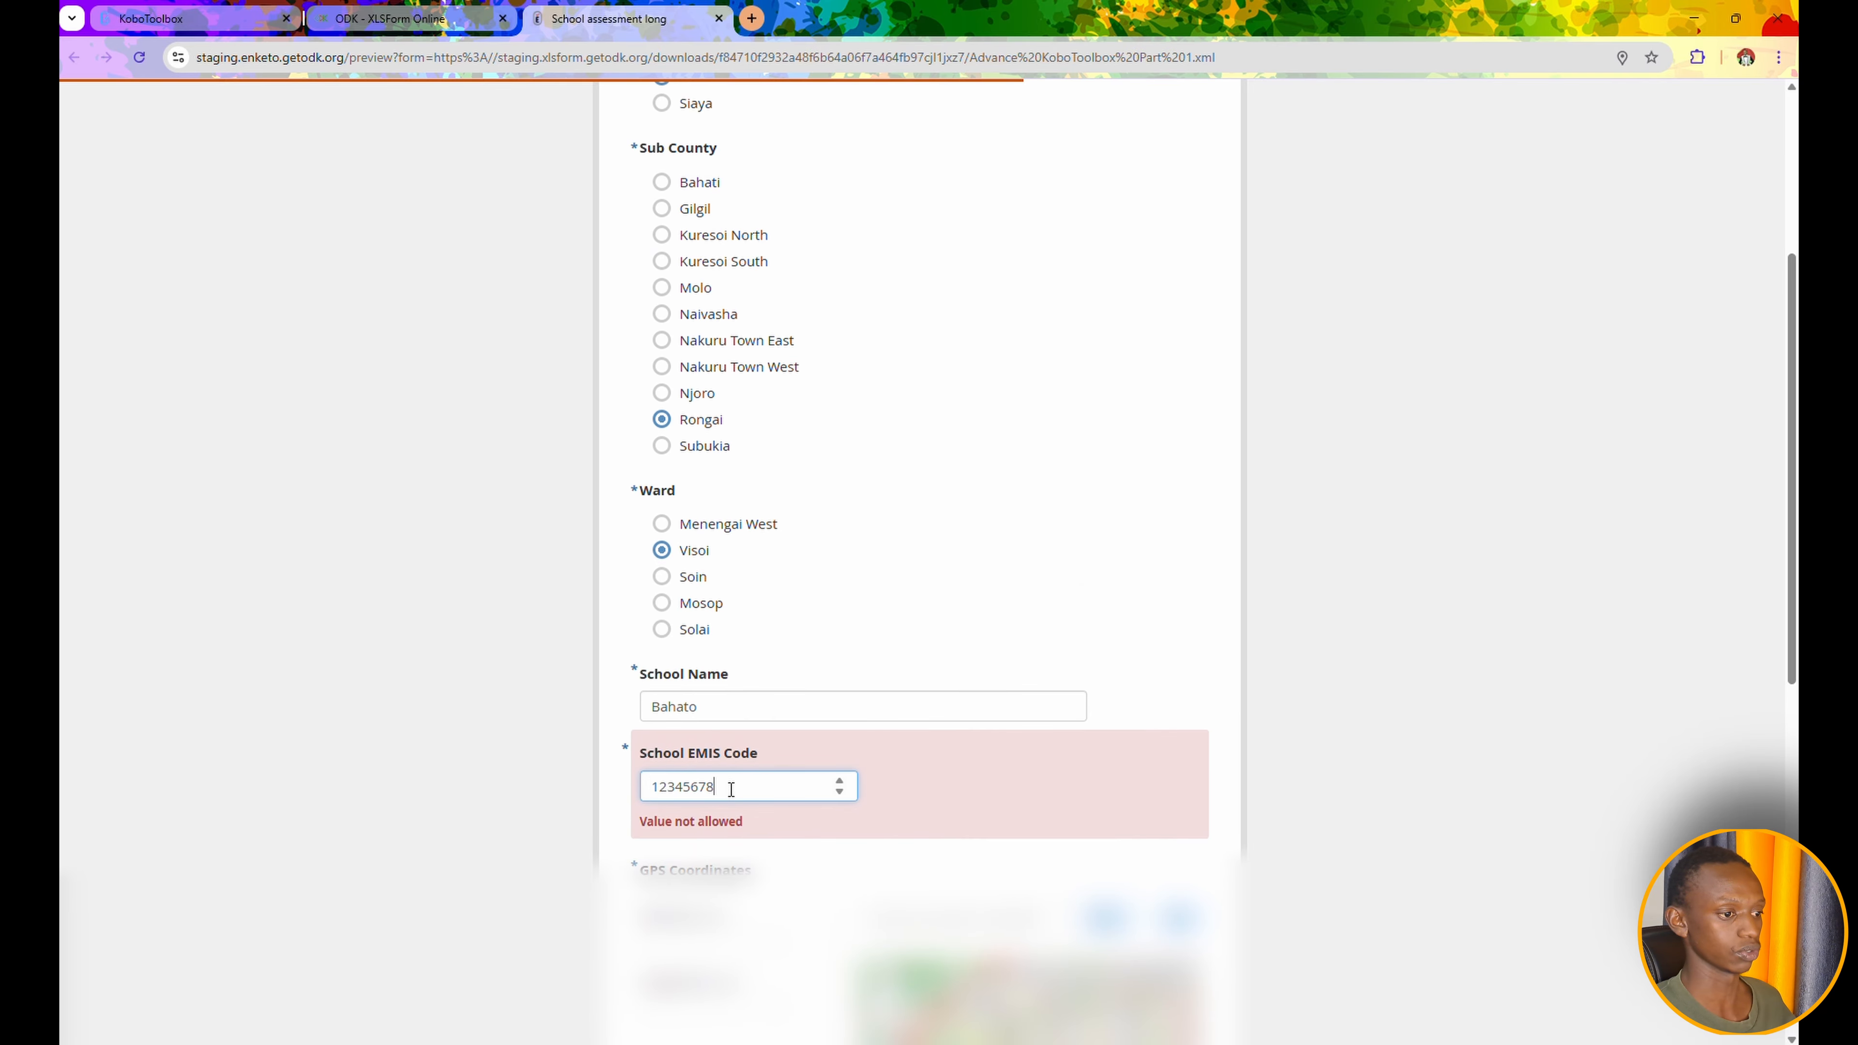
pyautogui.moveTo(687, 796); pyautogui.dragTo(667, 787)
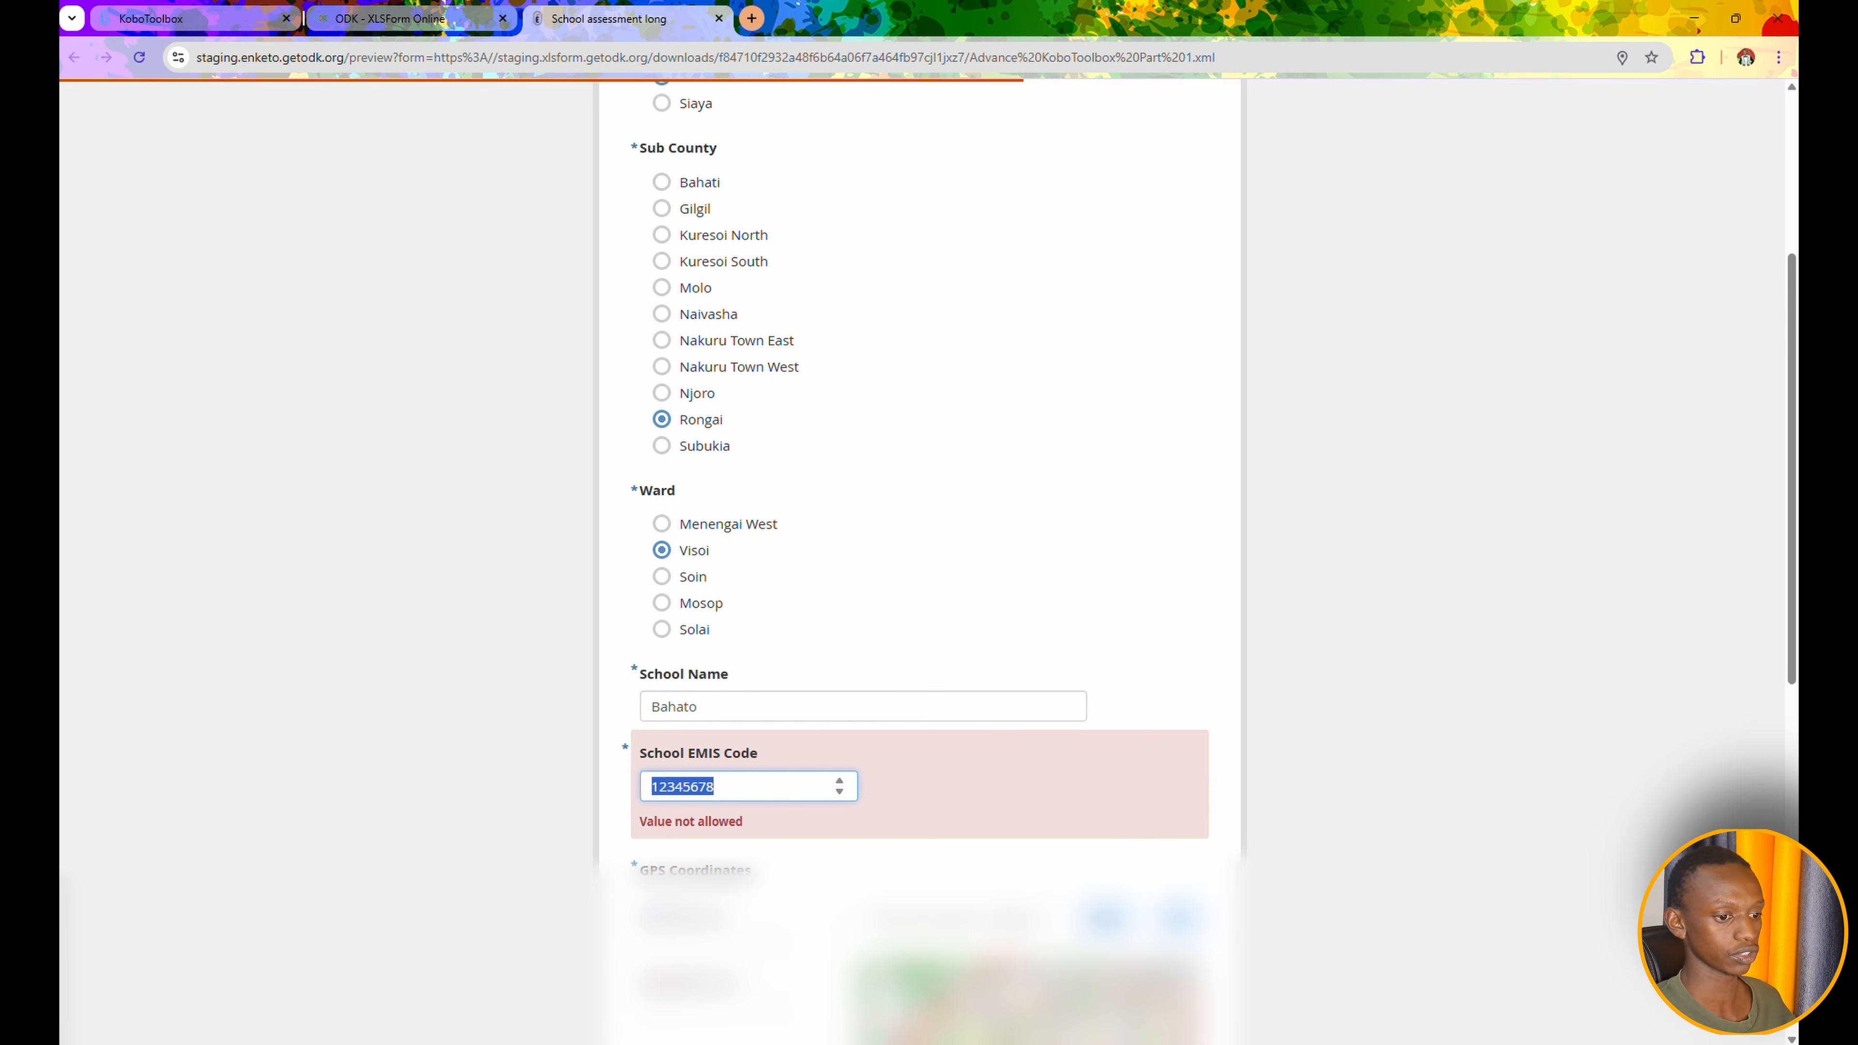
pyautogui.hotkey('alt', 'Tab')
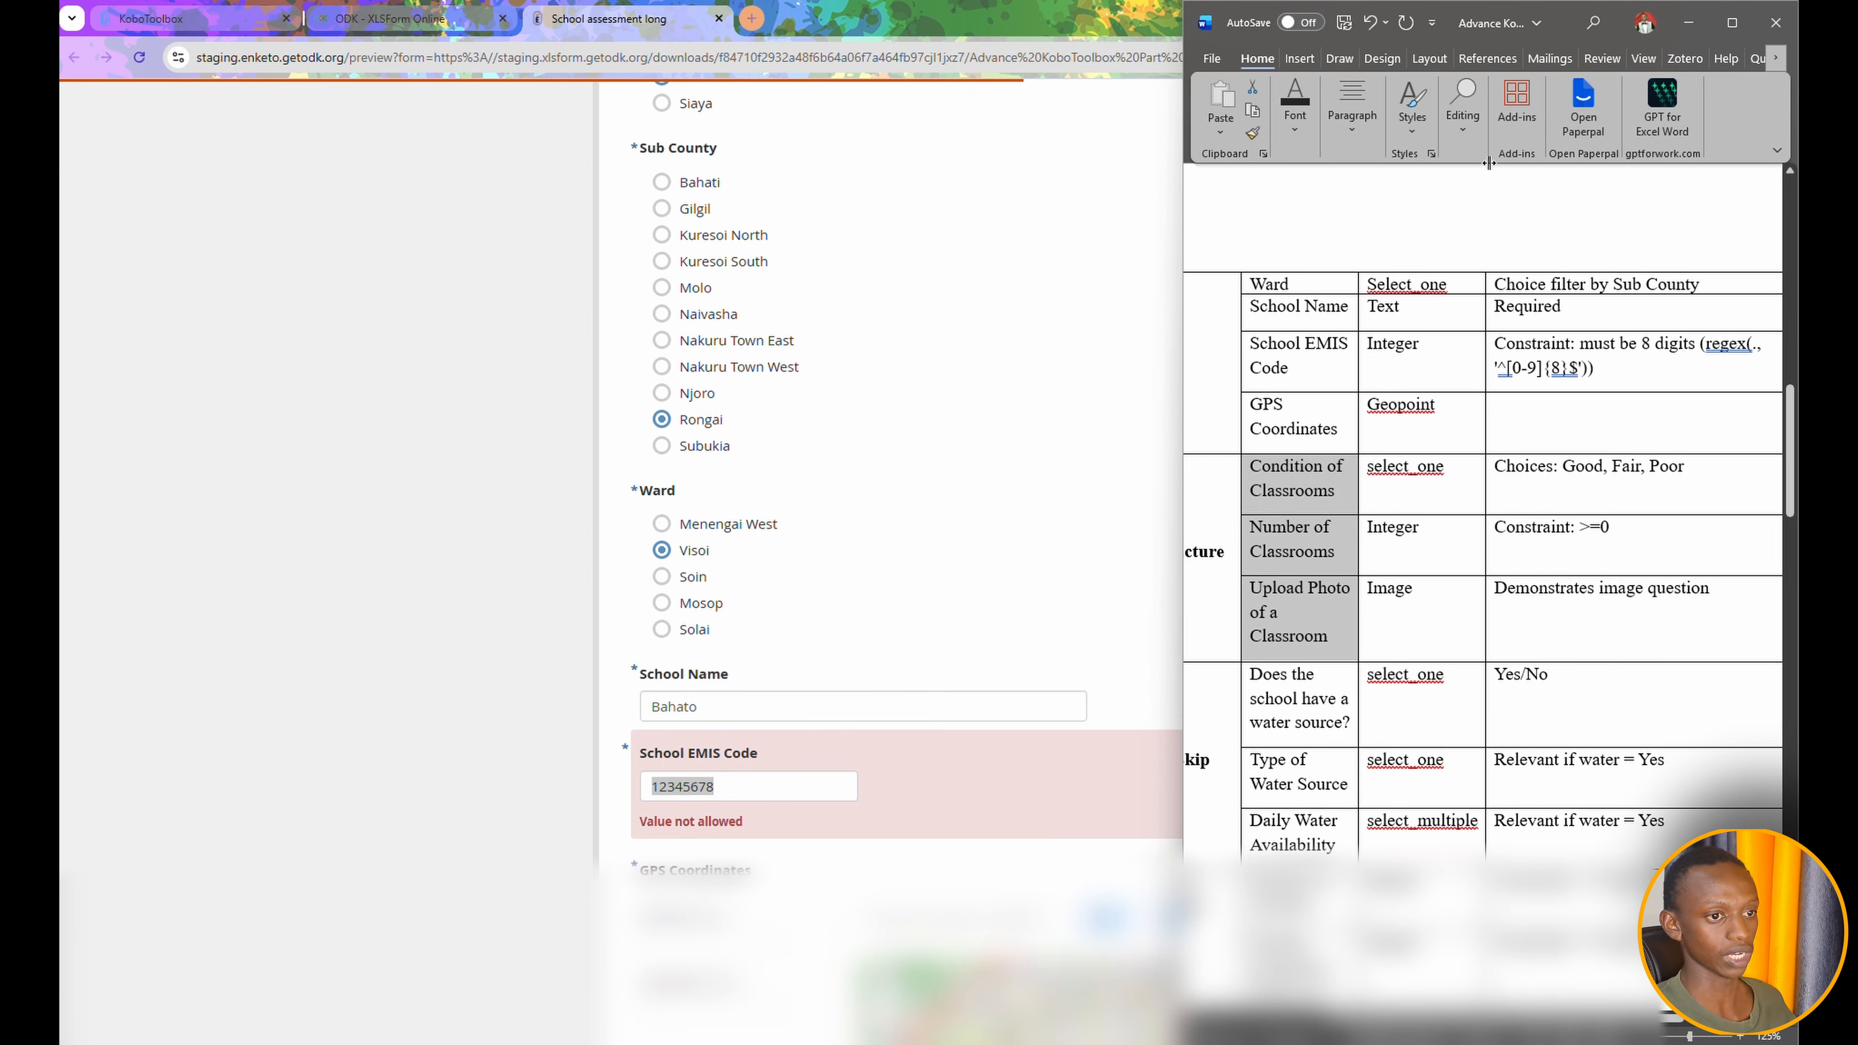
# Maximize Word and highlight the Water Access rows relevant only if water is Yes.
pyautogui.click(1735, 21)
pyautogui.scroll(1, 918, 690)
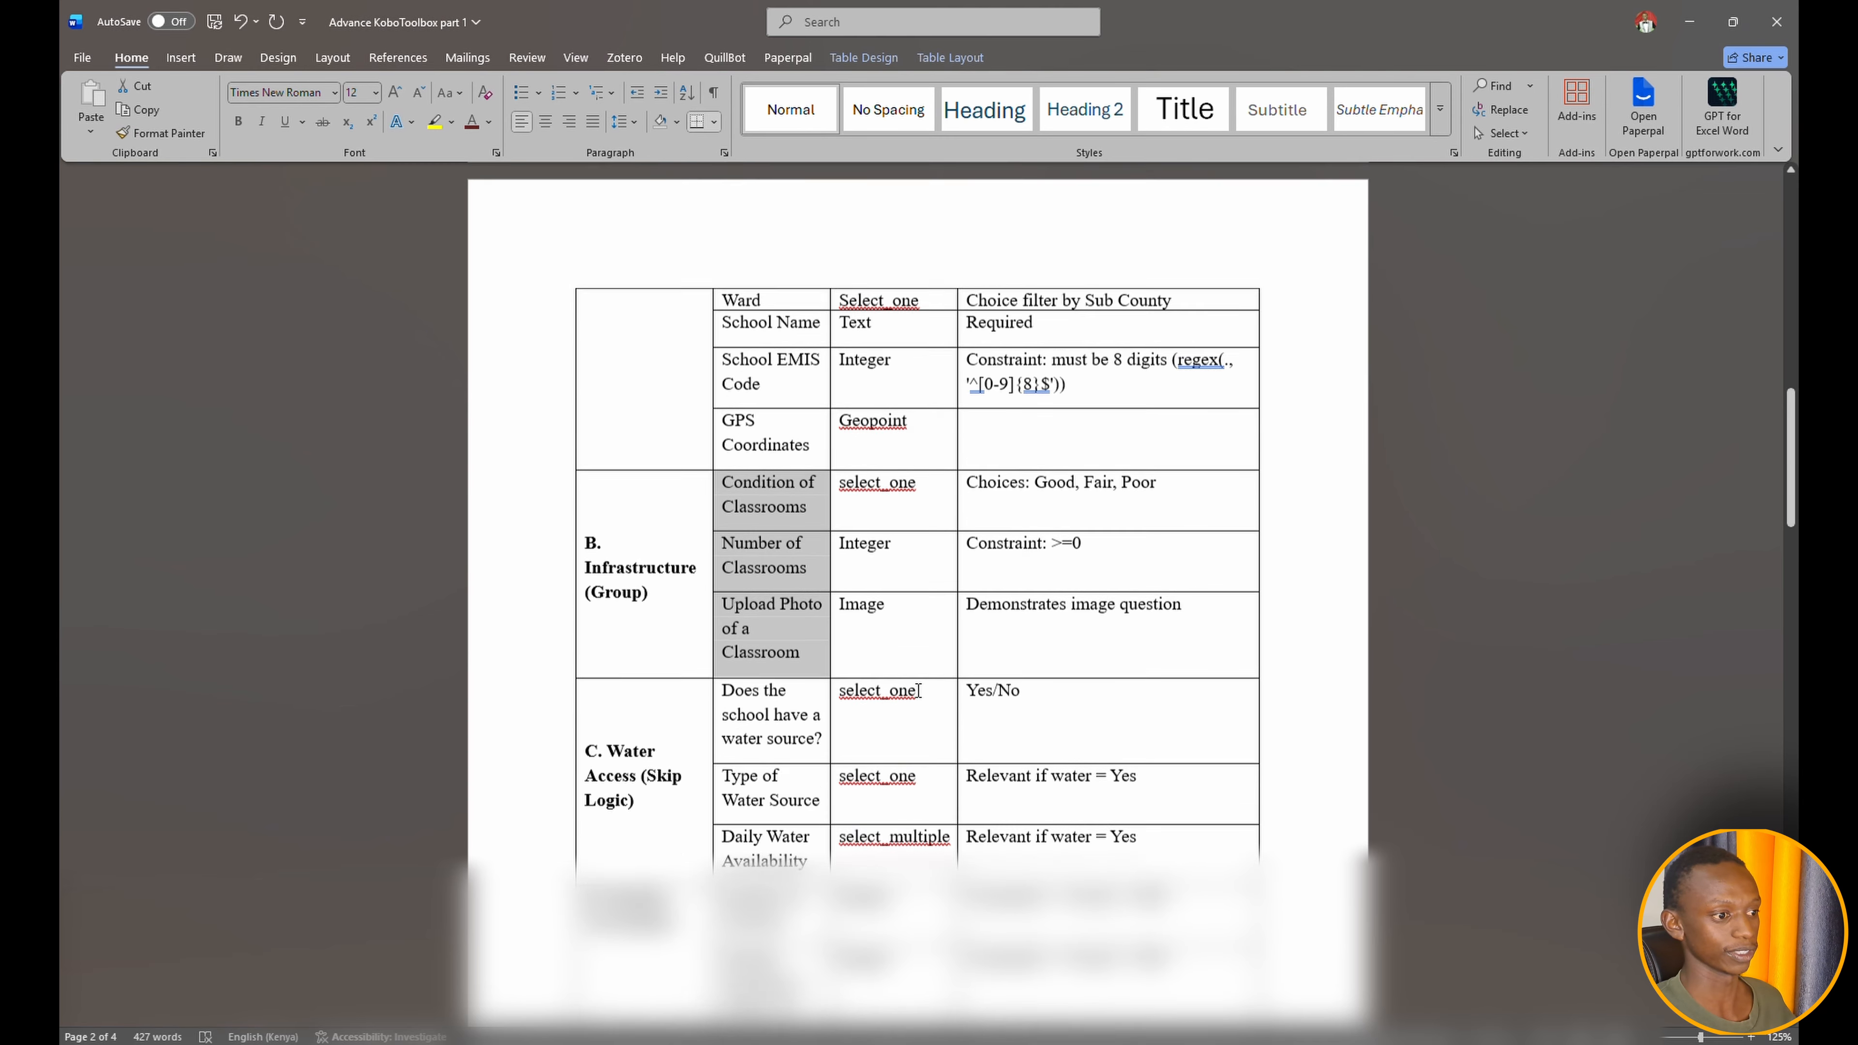
pyautogui.scroll(-5, 918, 690)
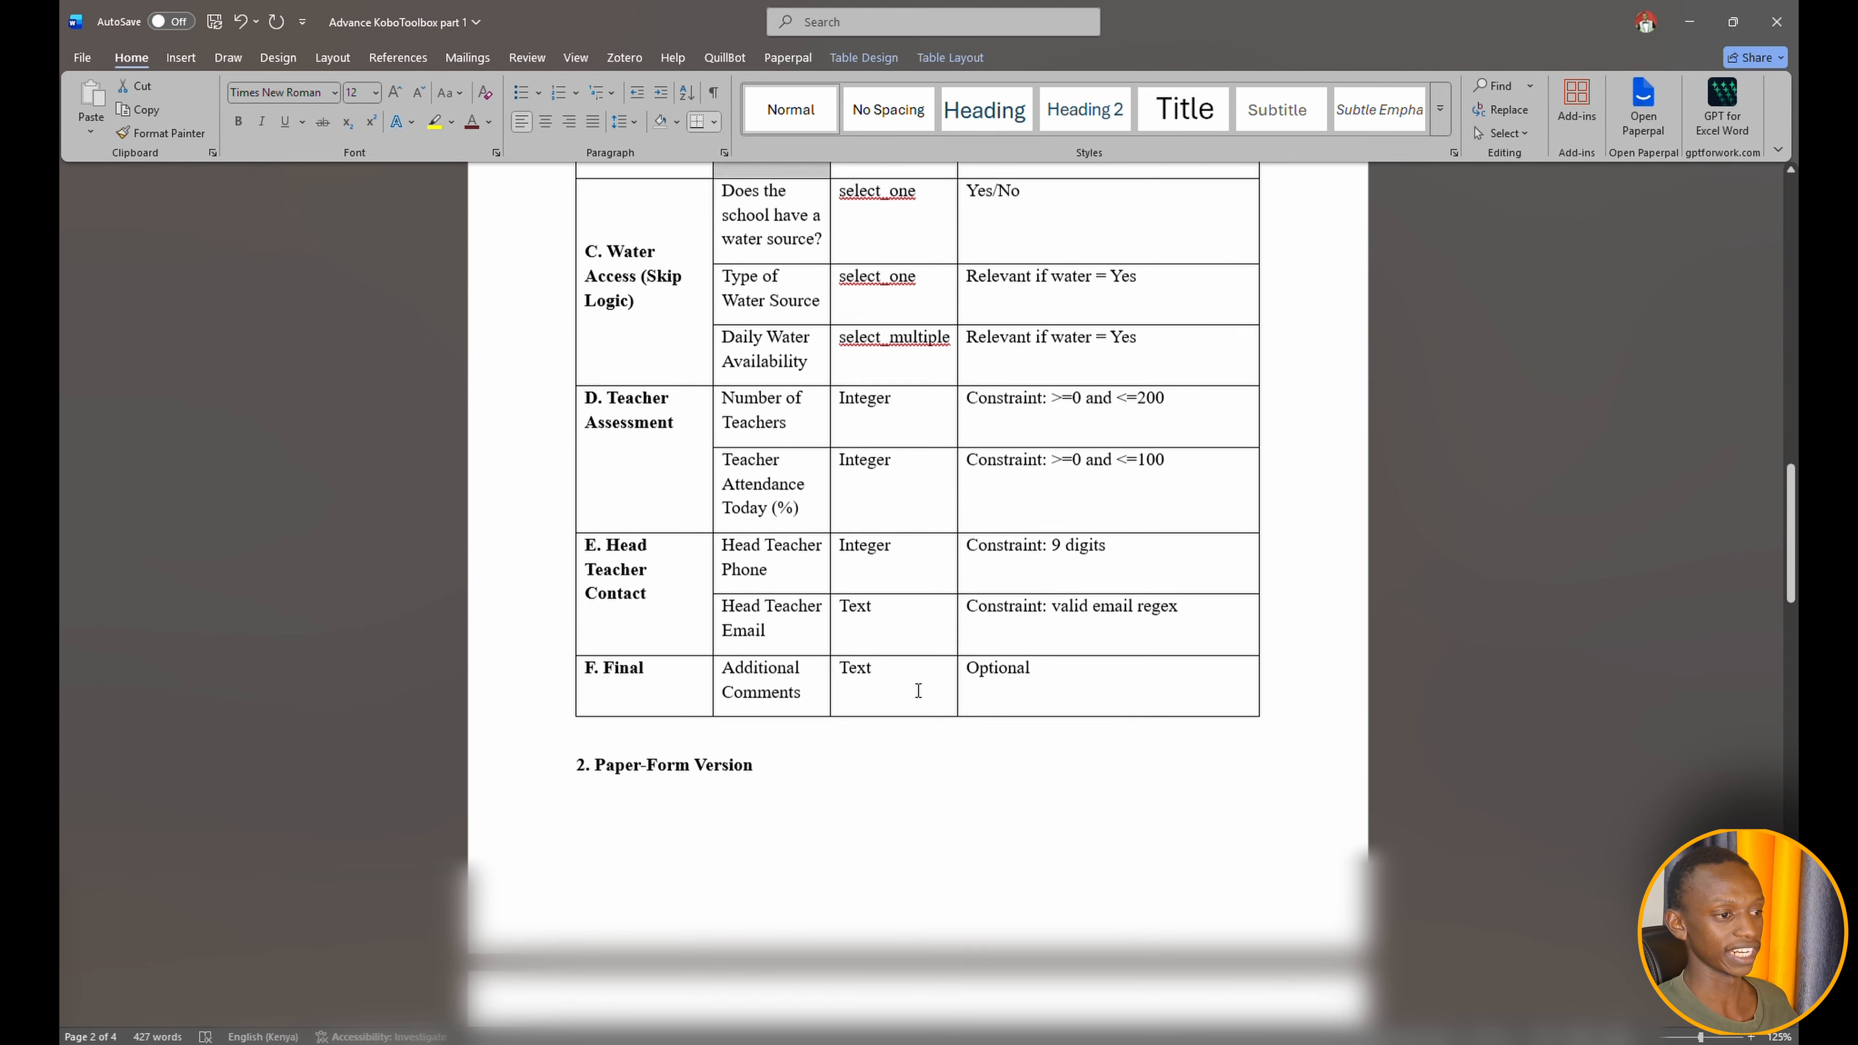
pyautogui.scroll(1, 842, 651)
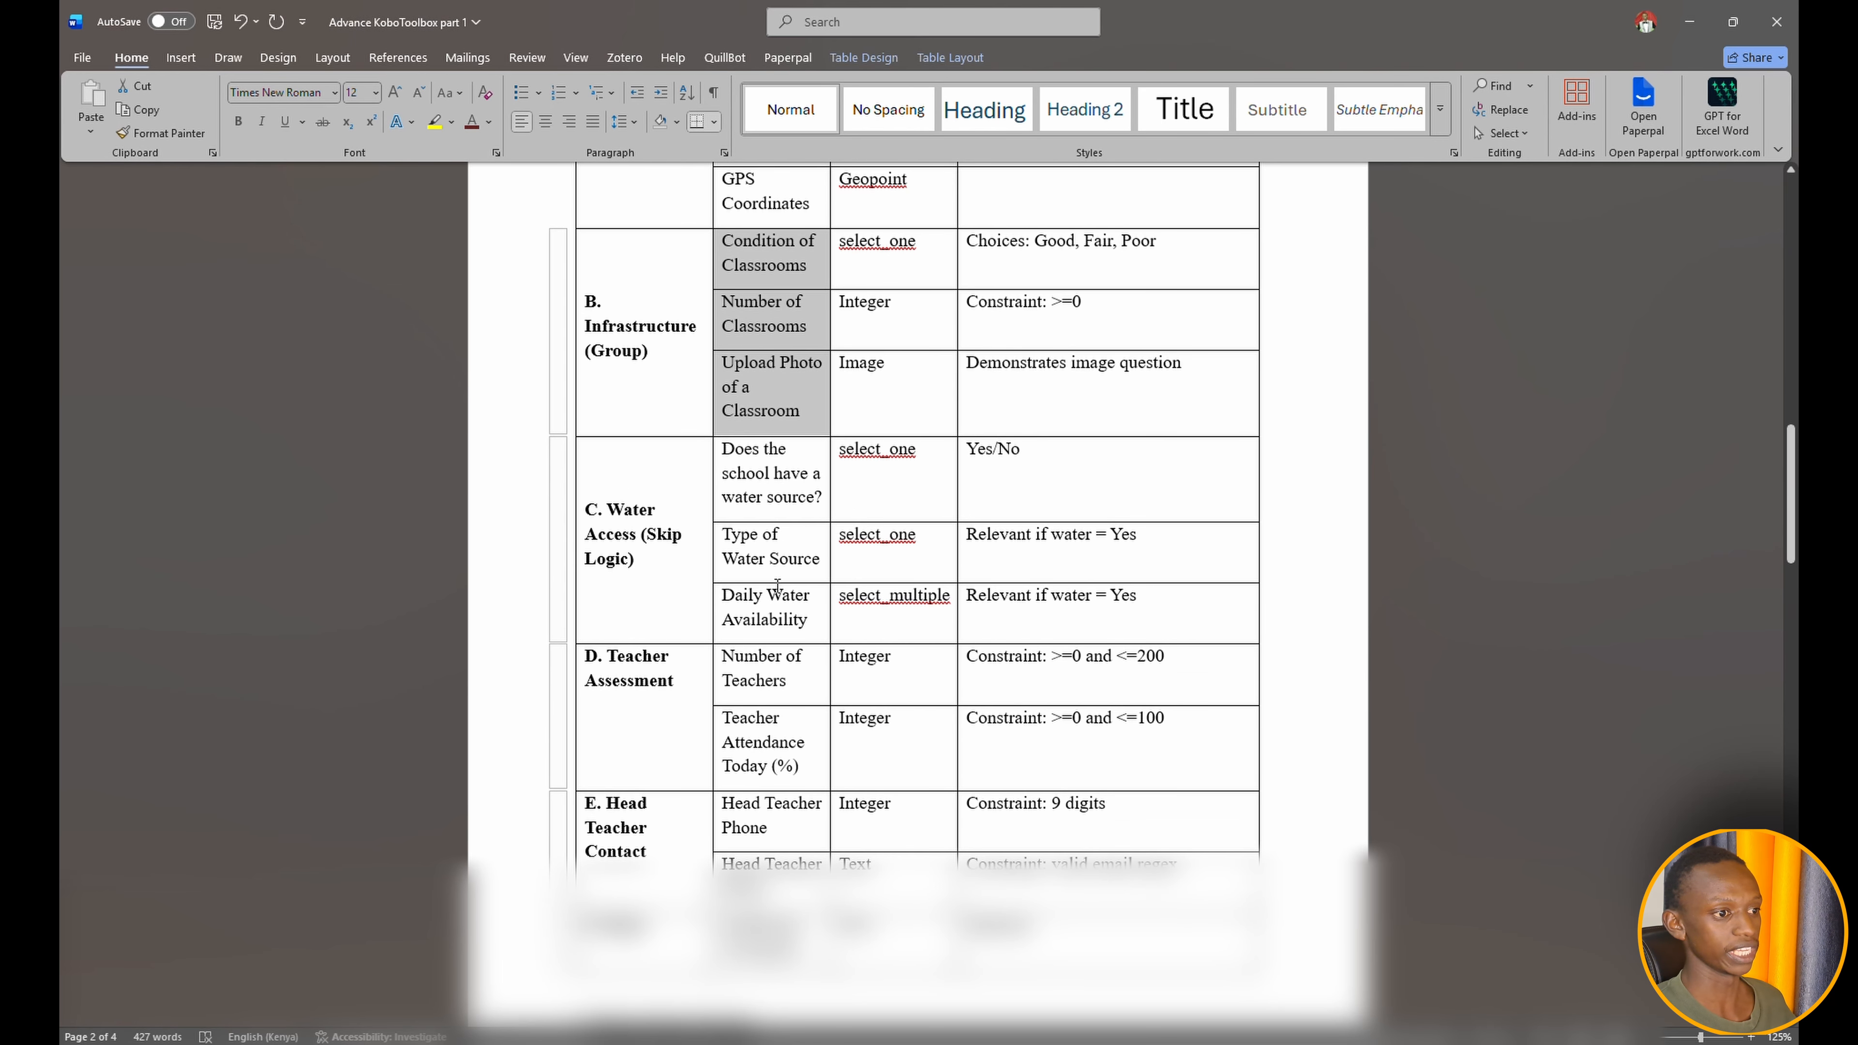
pyautogui.moveTo(803, 628); pyautogui.dragTo(689, 515)
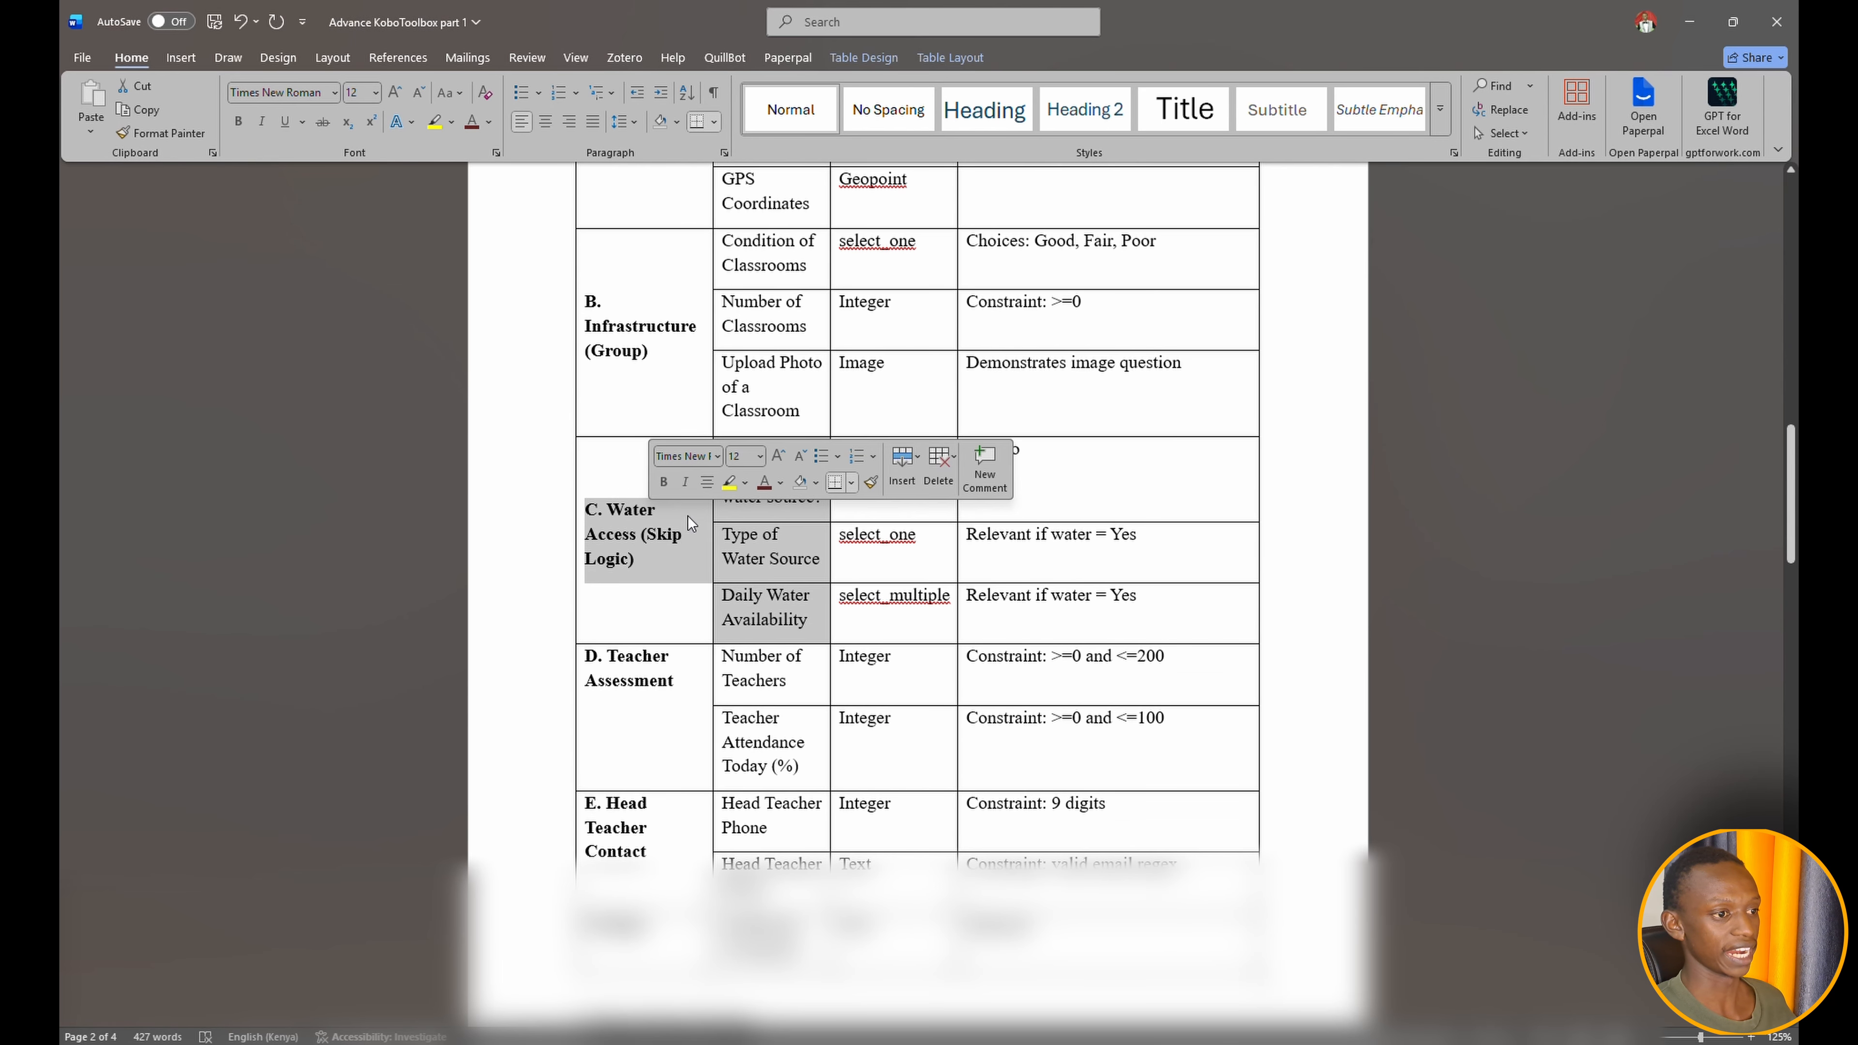
pyautogui.moveTo(1190, 605); pyautogui.dragTo(888, 546)
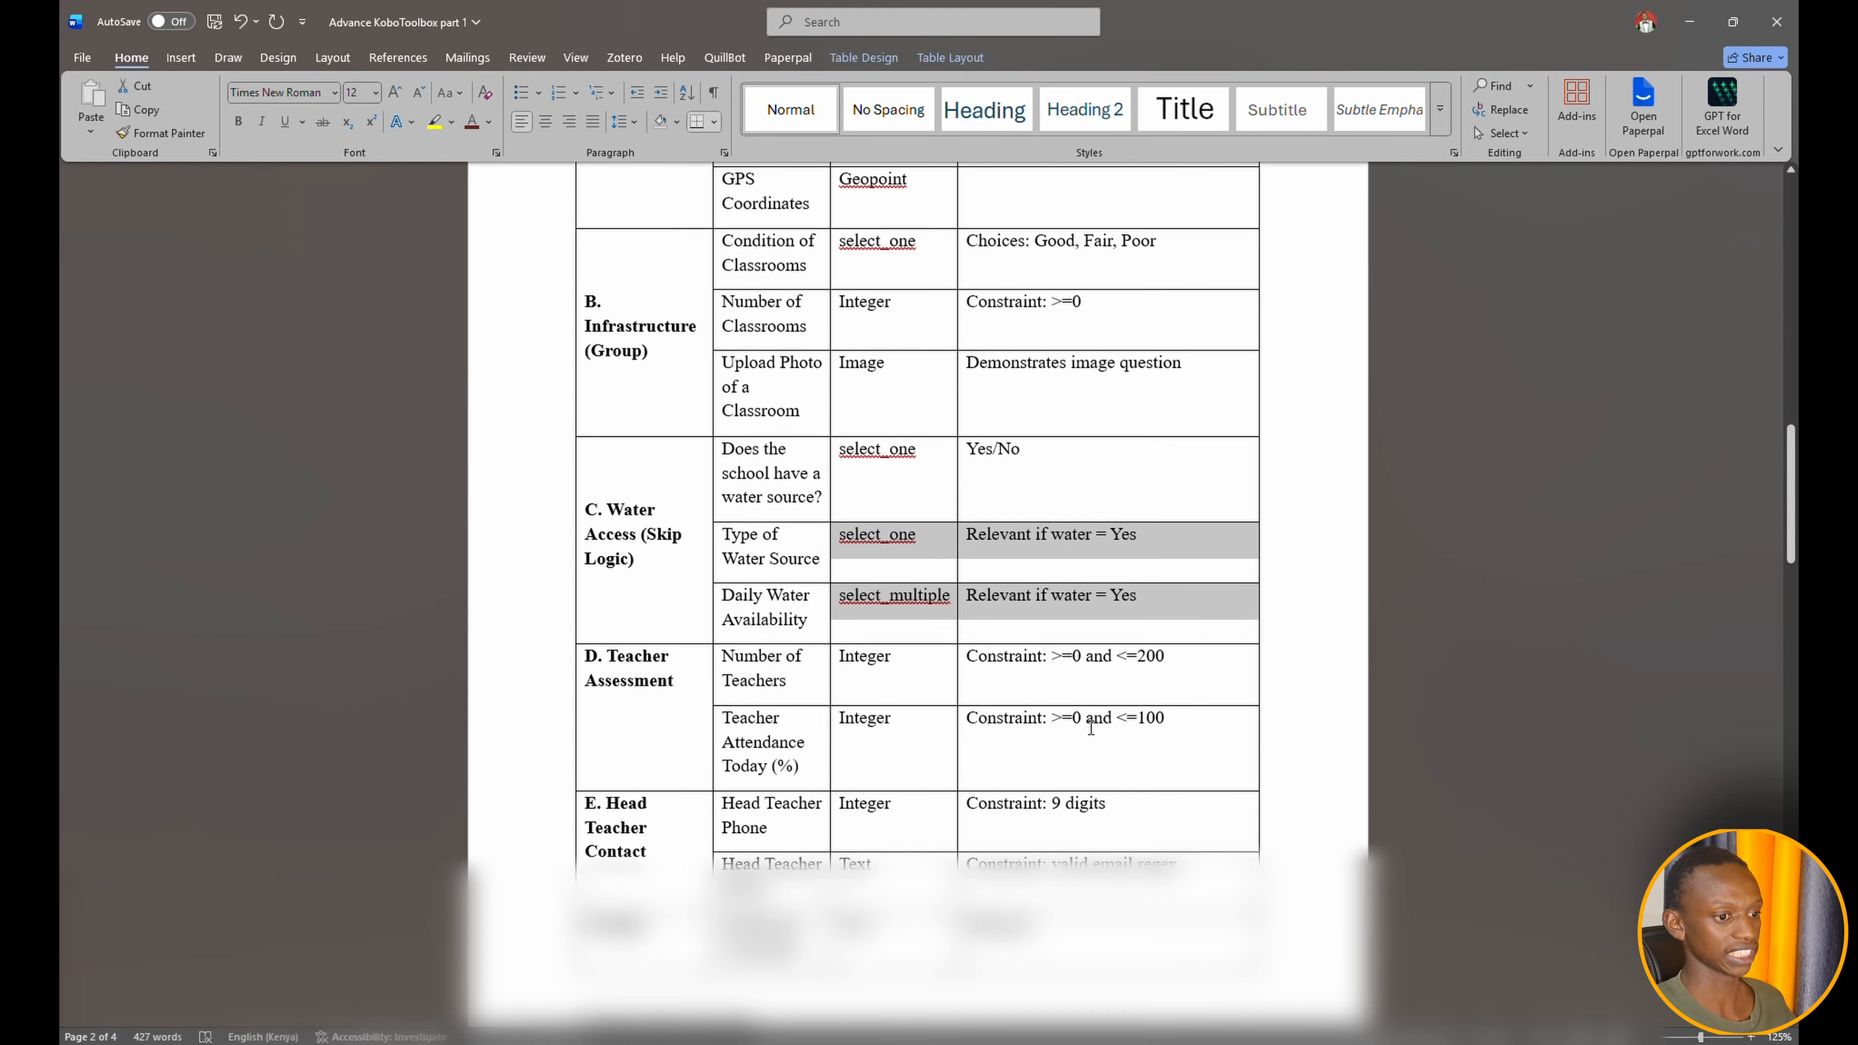
# Highlight the valid email regex constraint, then return to the top of page 2.
pyautogui.scroll(-4, 1091, 729)
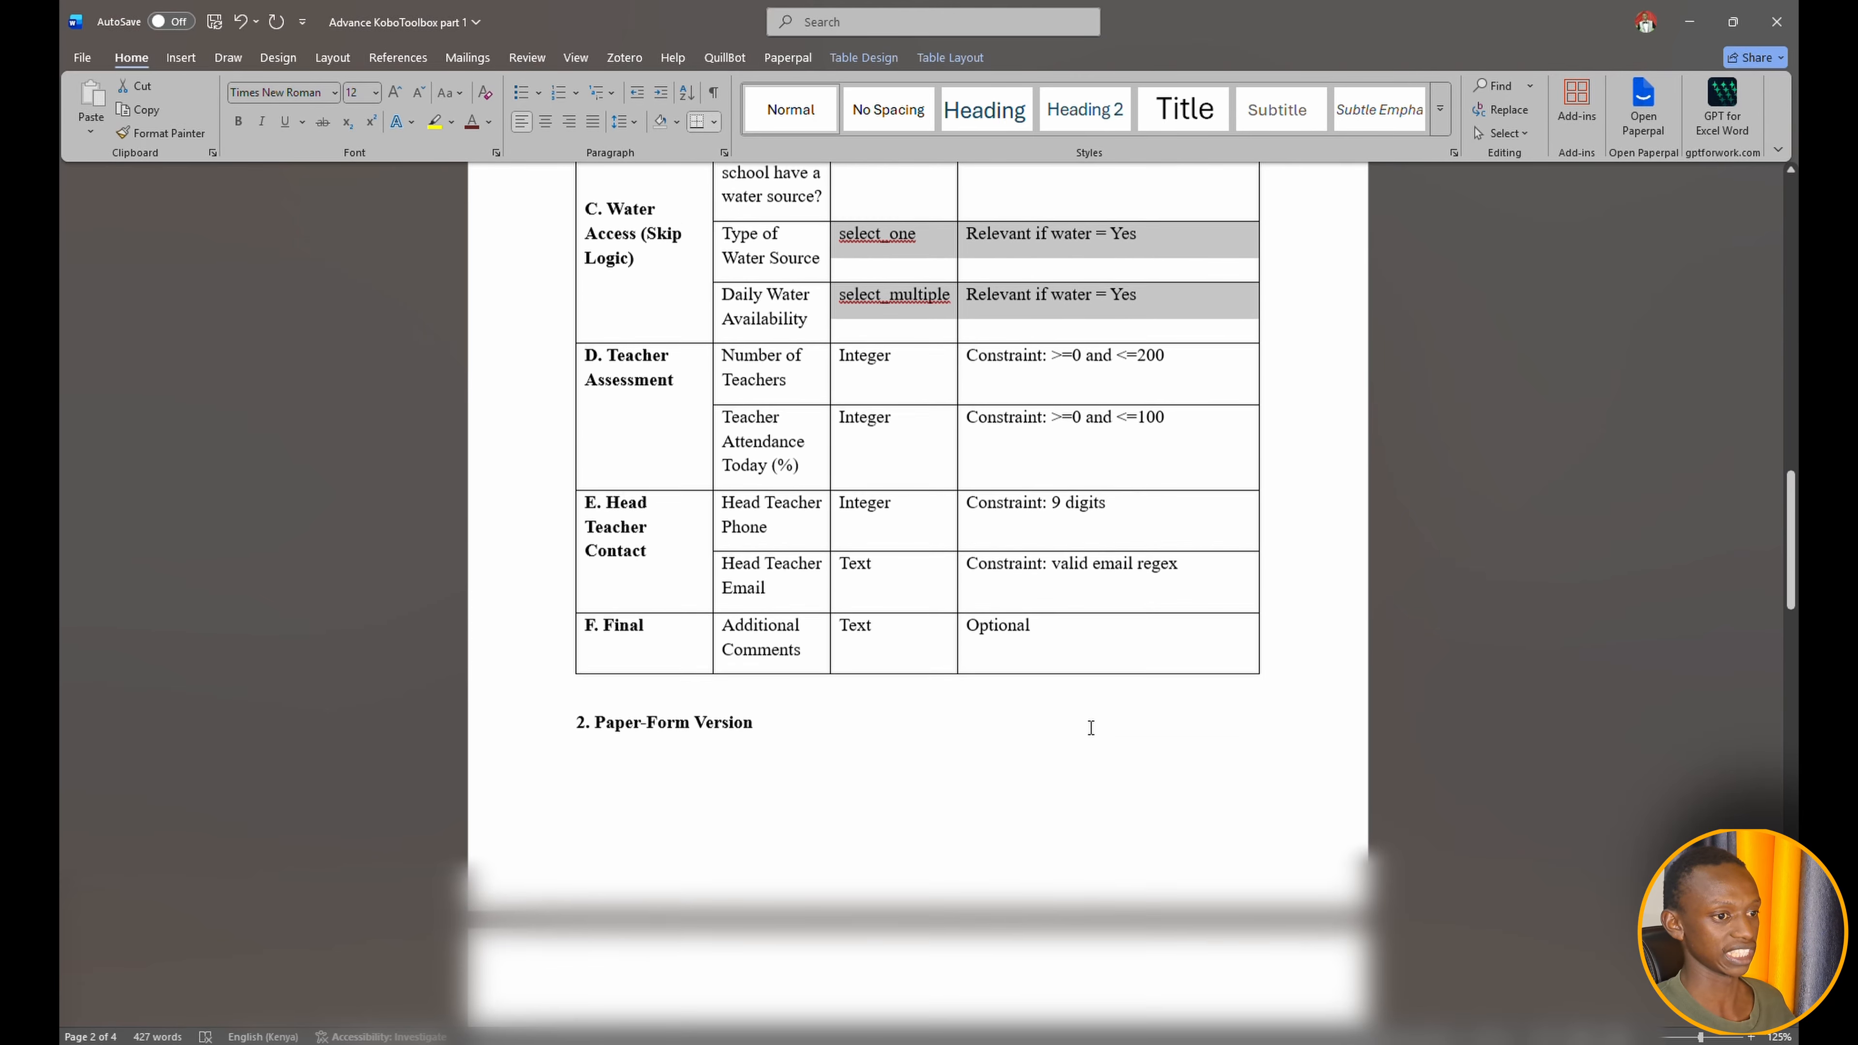
pyautogui.moveTo(1193, 558); pyautogui.dragTo(967, 548)
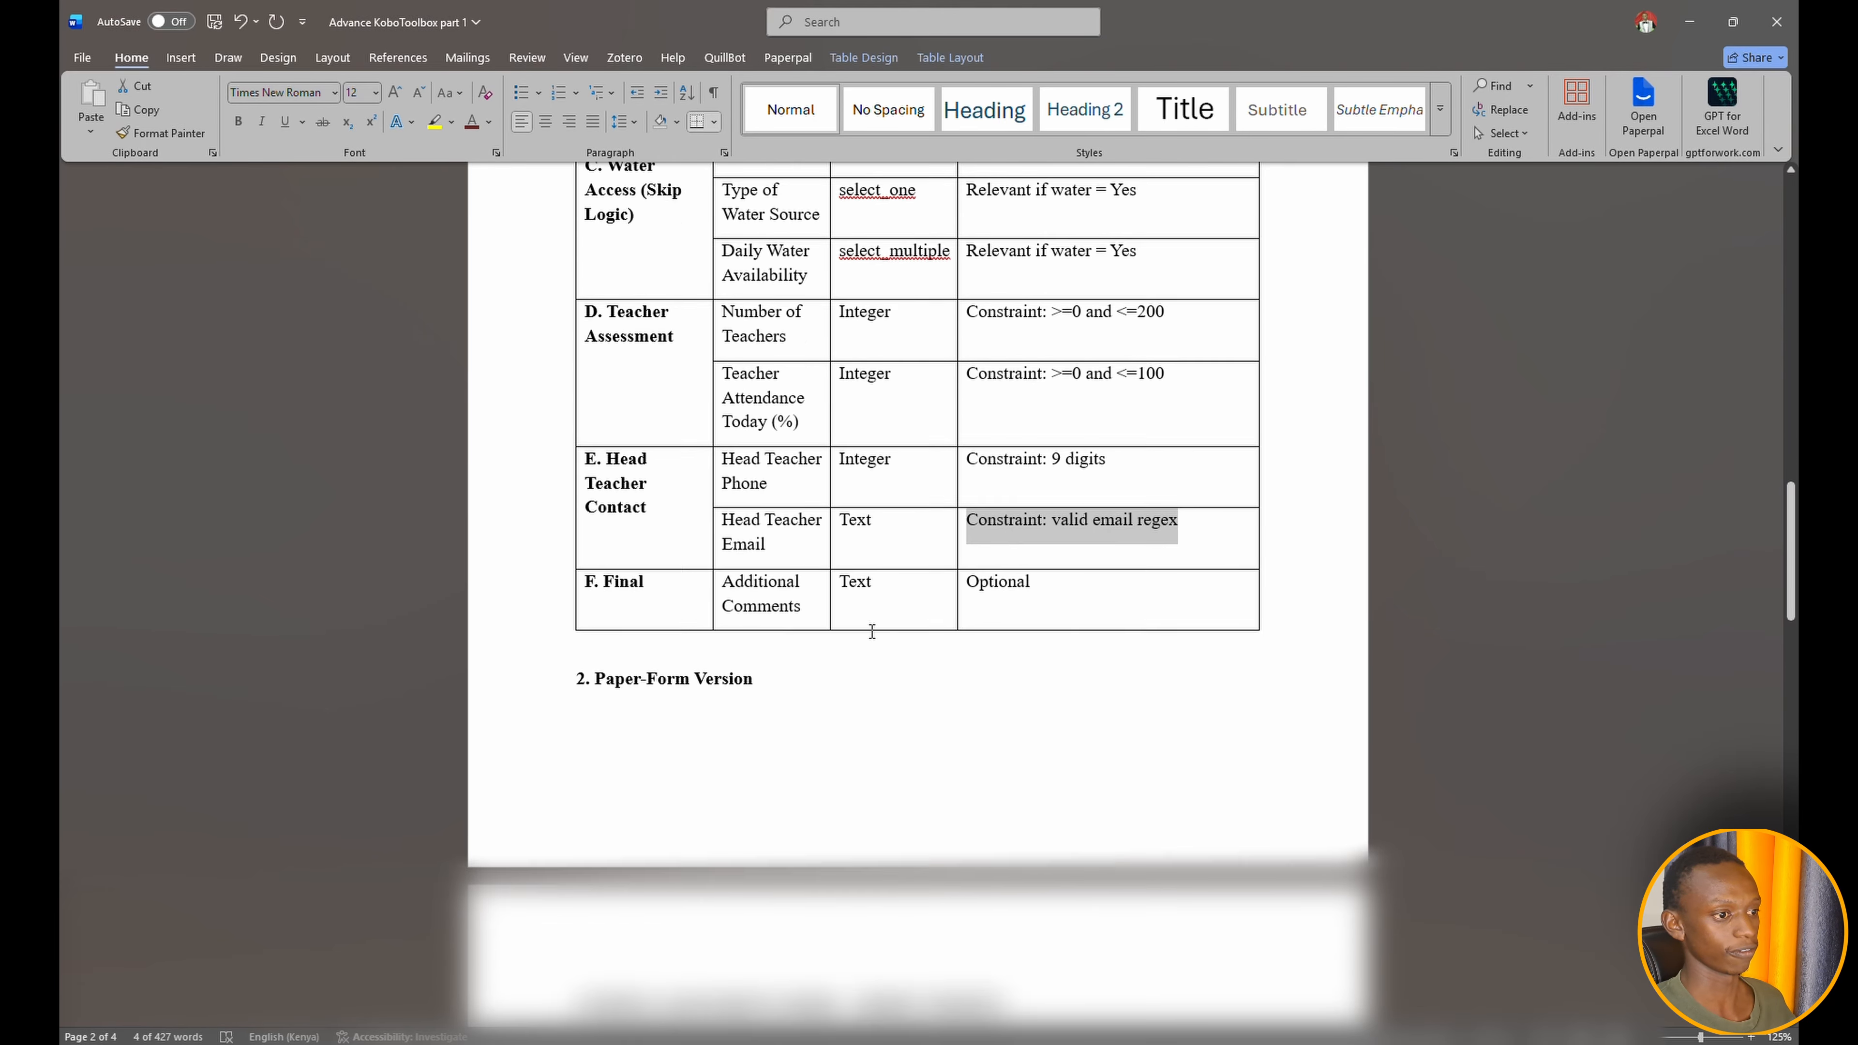
pyautogui.scroll(-4, 872, 631)
pyautogui.scroll(20, 872, 631)
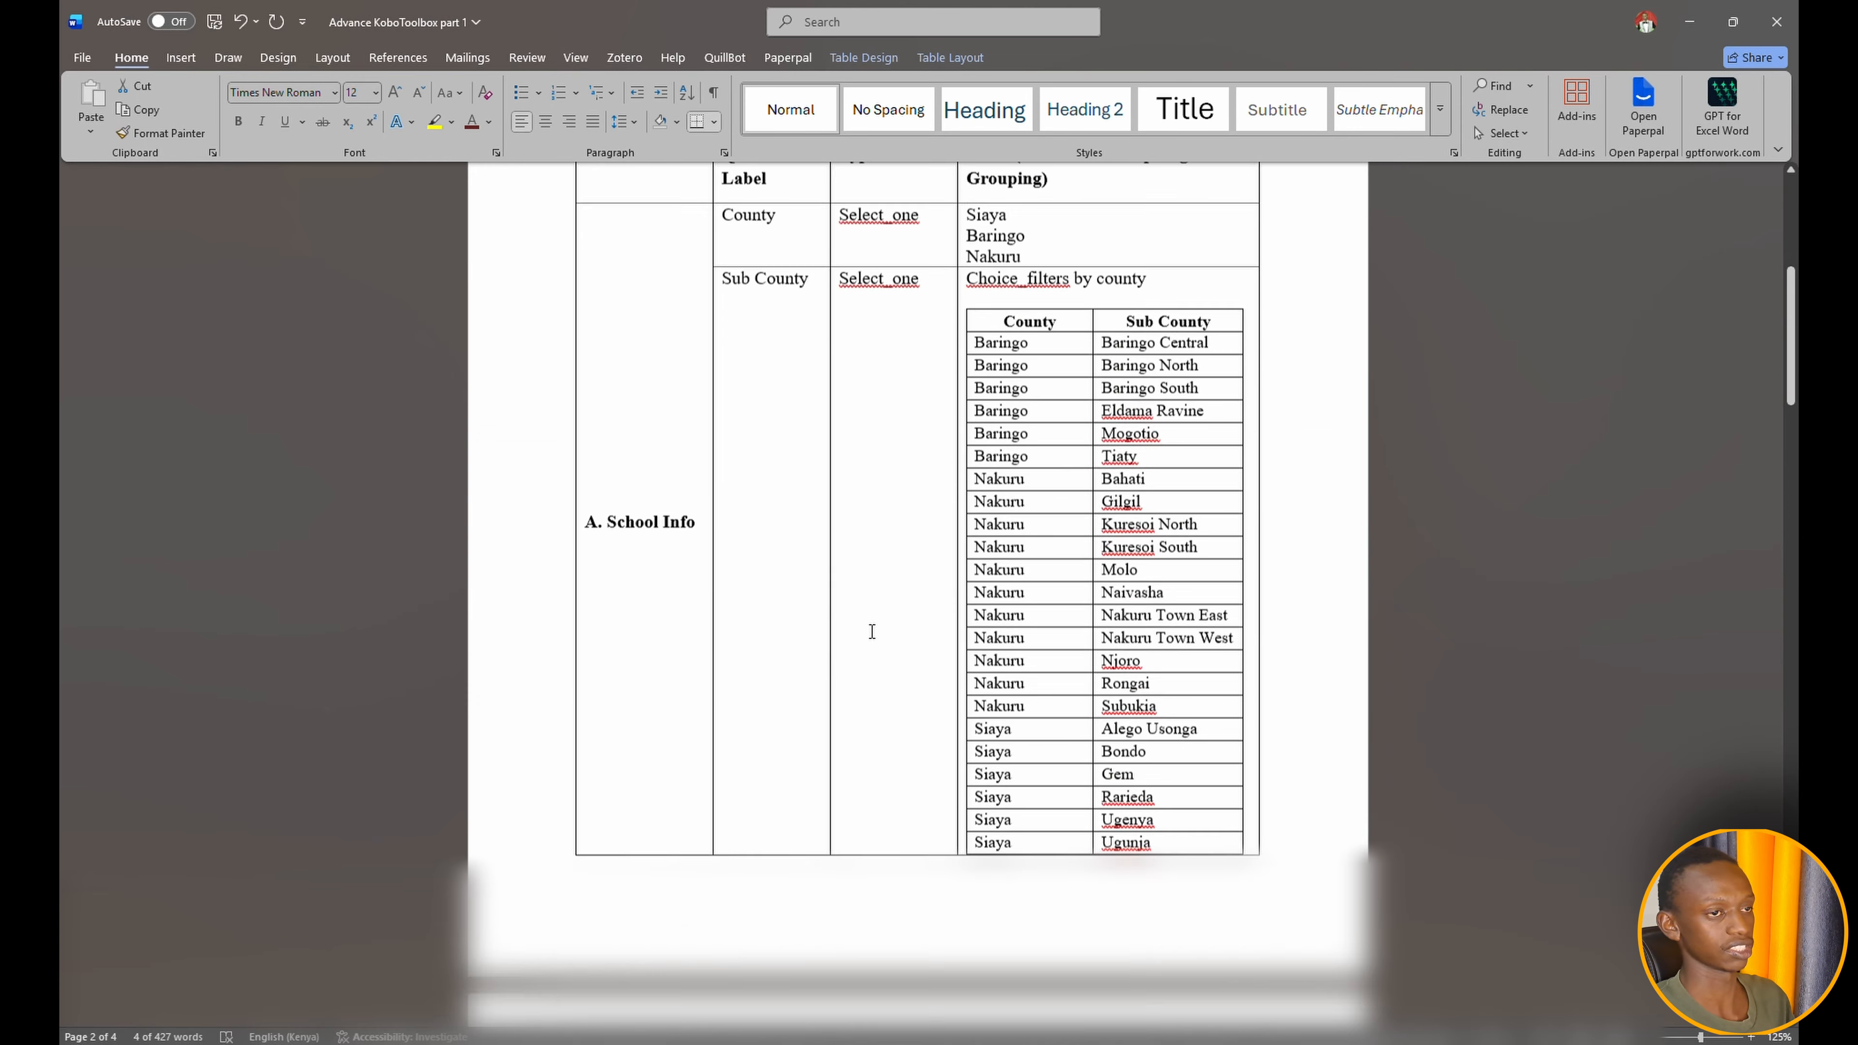
pyautogui.scroll(6, 872, 631)
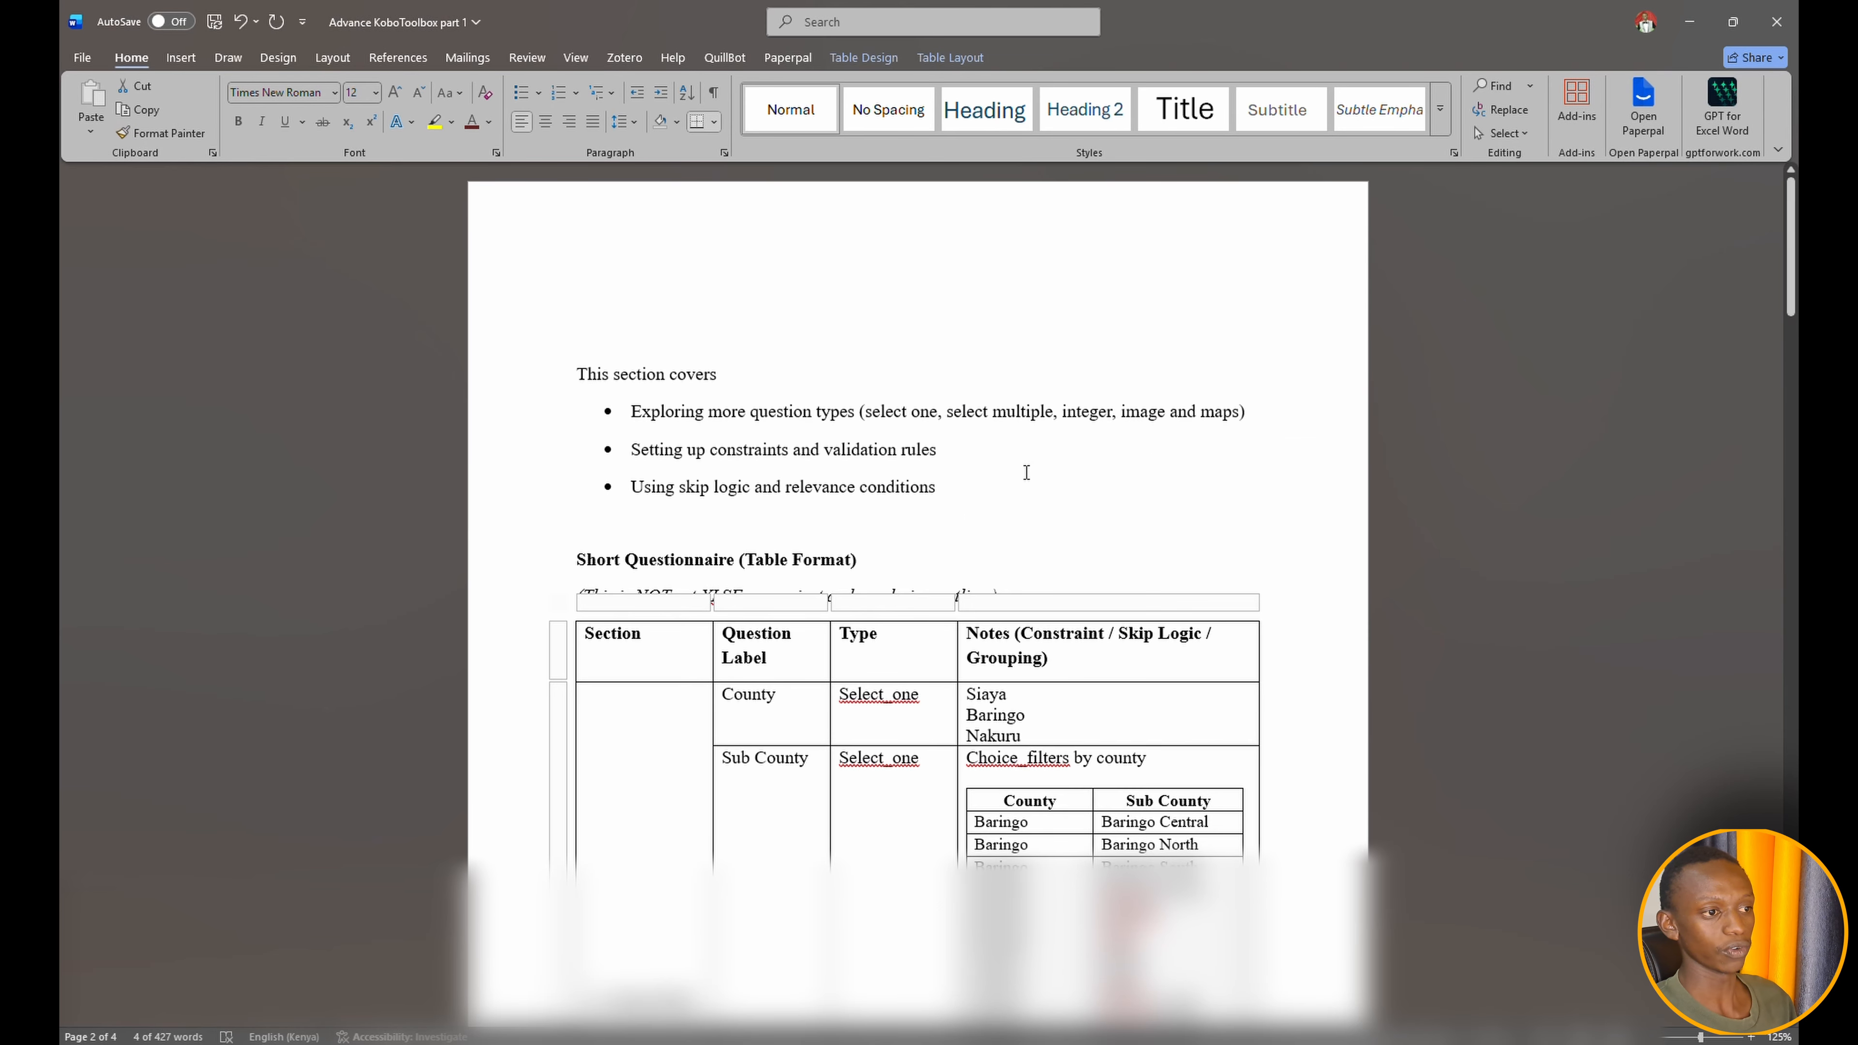